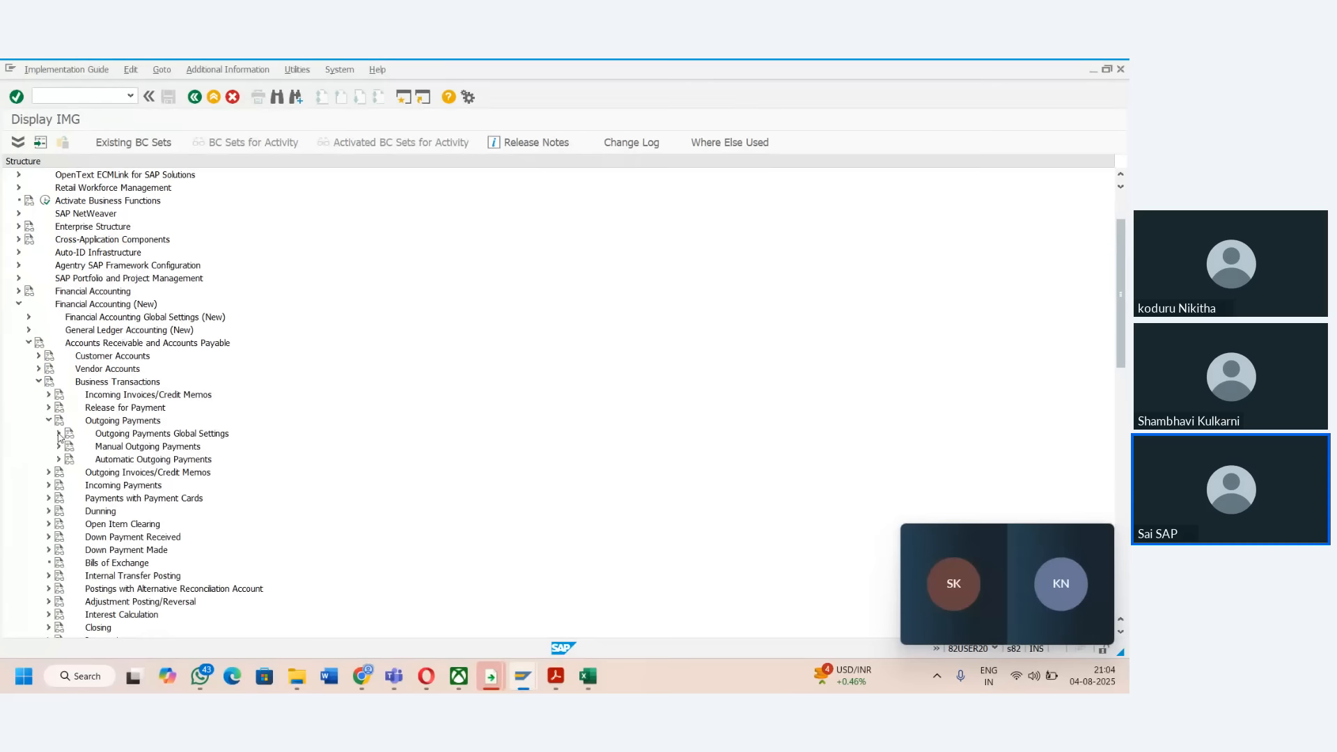
# - Open the accounting document validation activity in Outgoing Payments Global Settings, Make and Check Document Settings
pyautogui.click(59, 434)
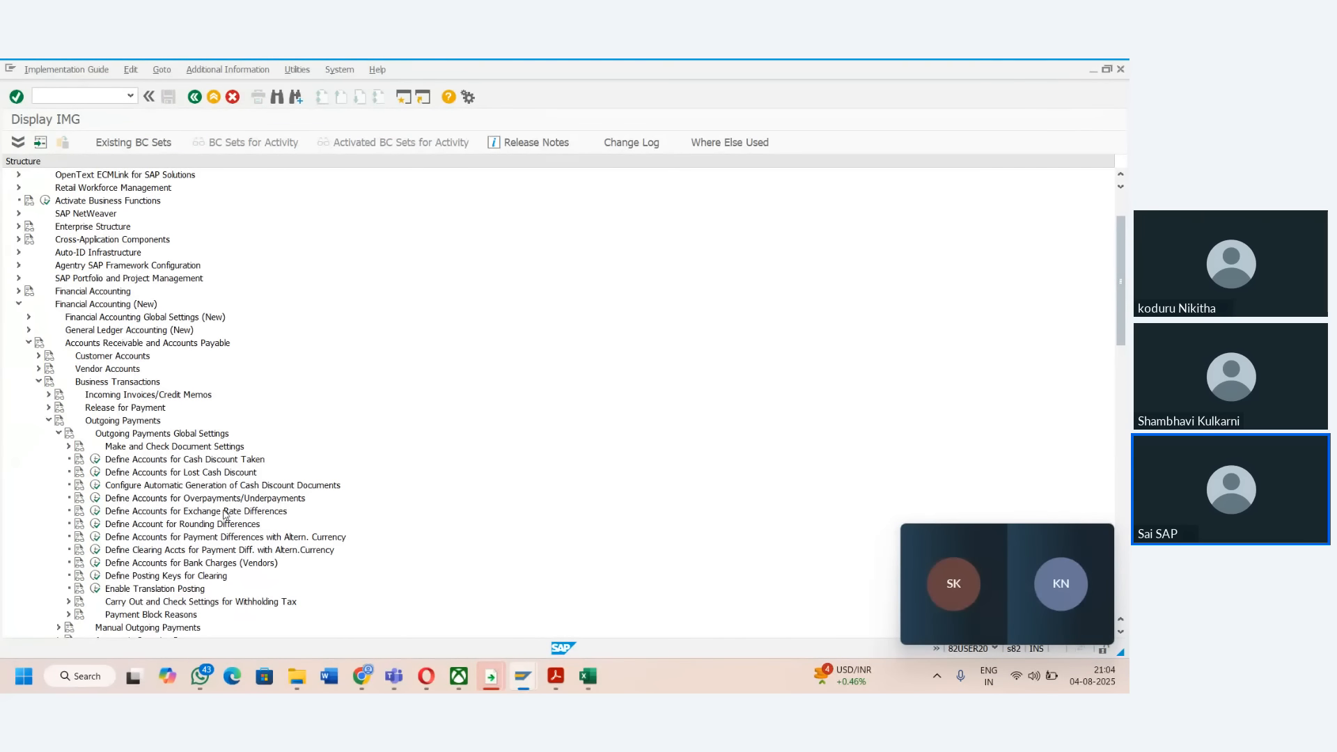
pyautogui.click(68, 447)
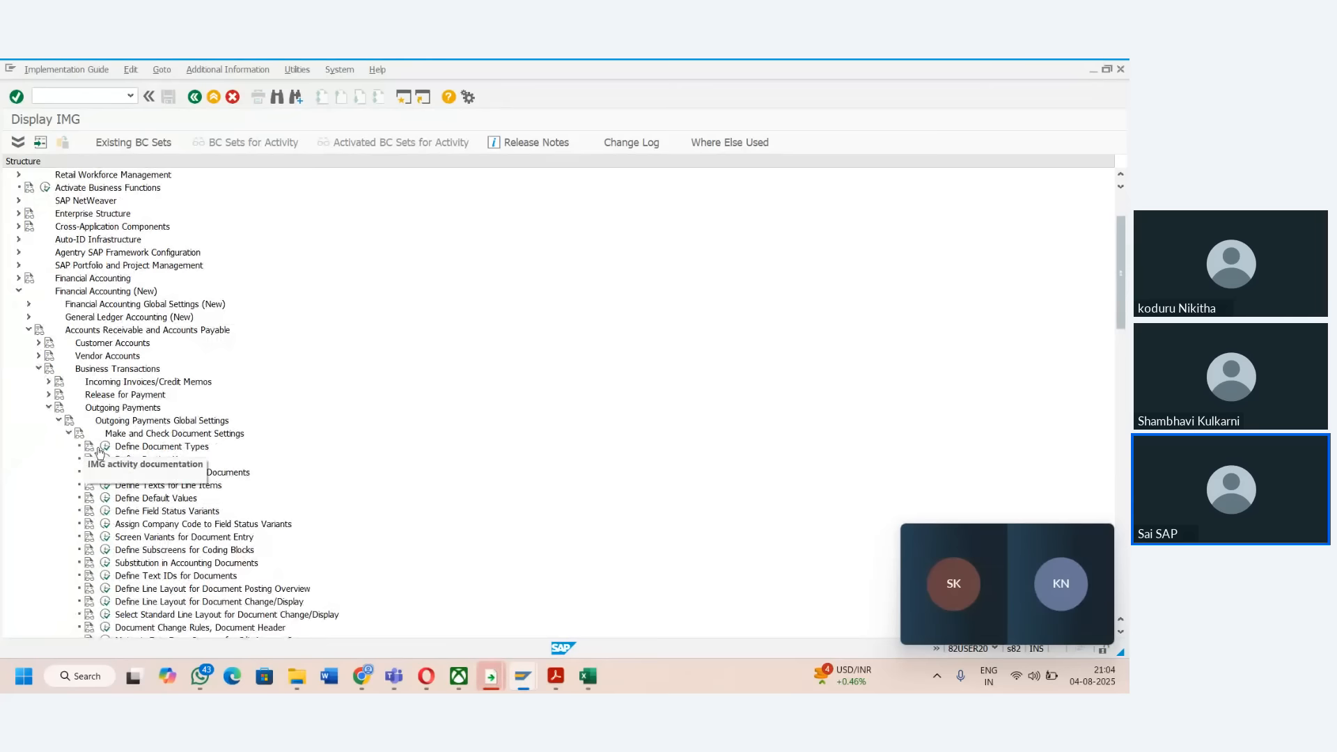
pyautogui.click(104, 473)
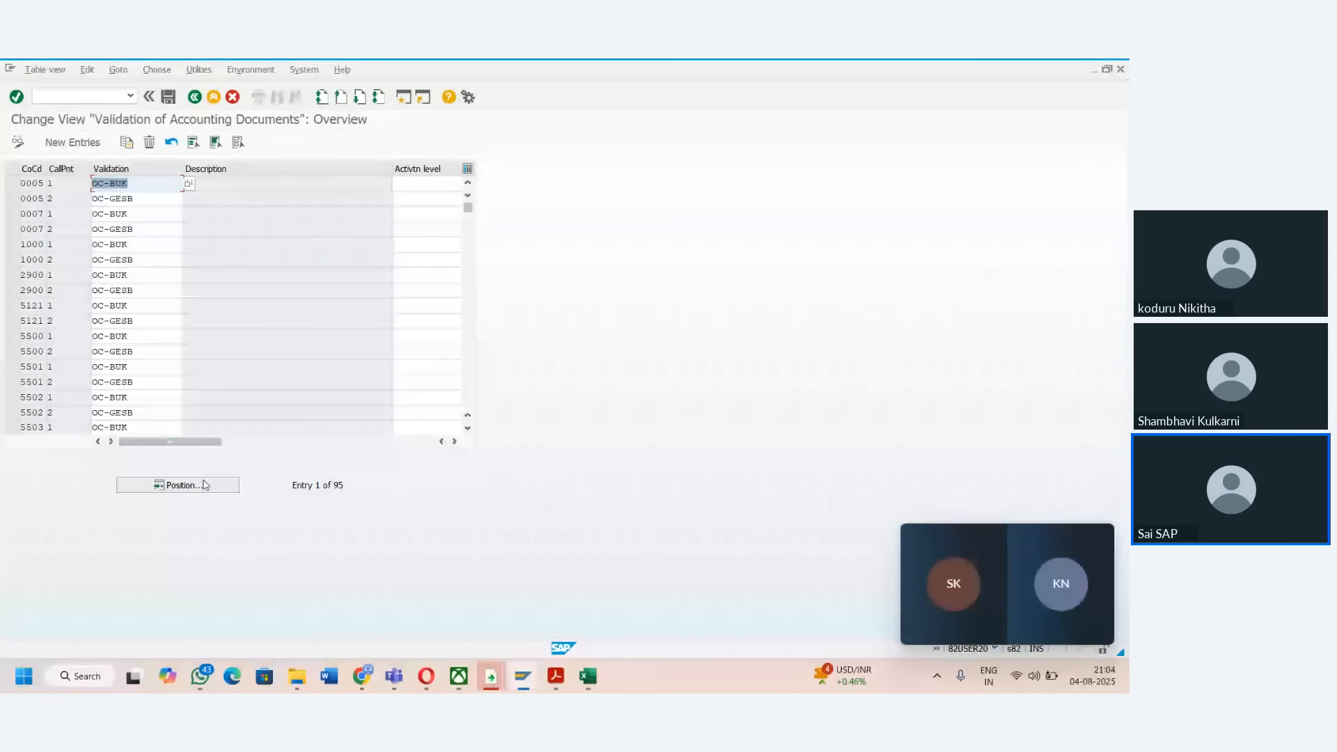
# - Position the validation list with TAM, then look up the callup points for company code TAMA's entry
pyautogui.click(205, 485)
pyautogui.write('TAM')
pyautogui.press('Return')
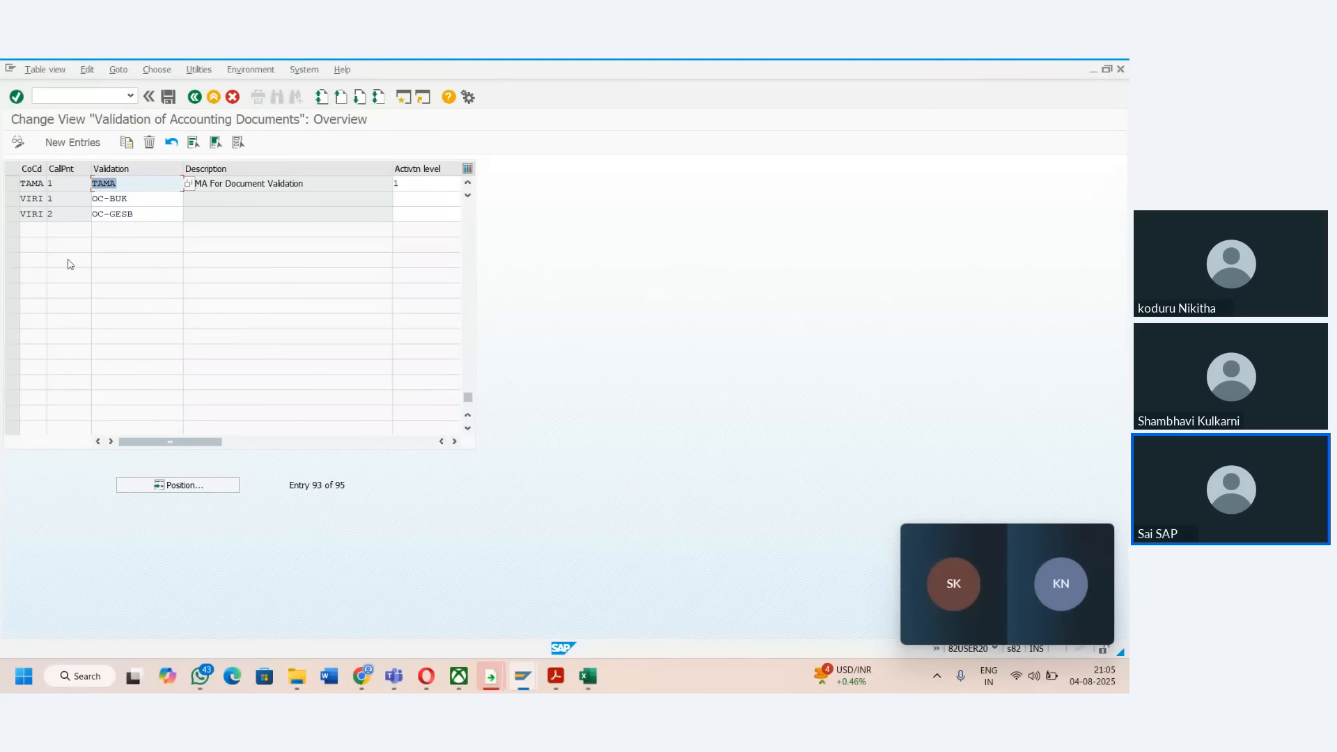
pyautogui.click(30, 184)
pyautogui.click(68, 183)
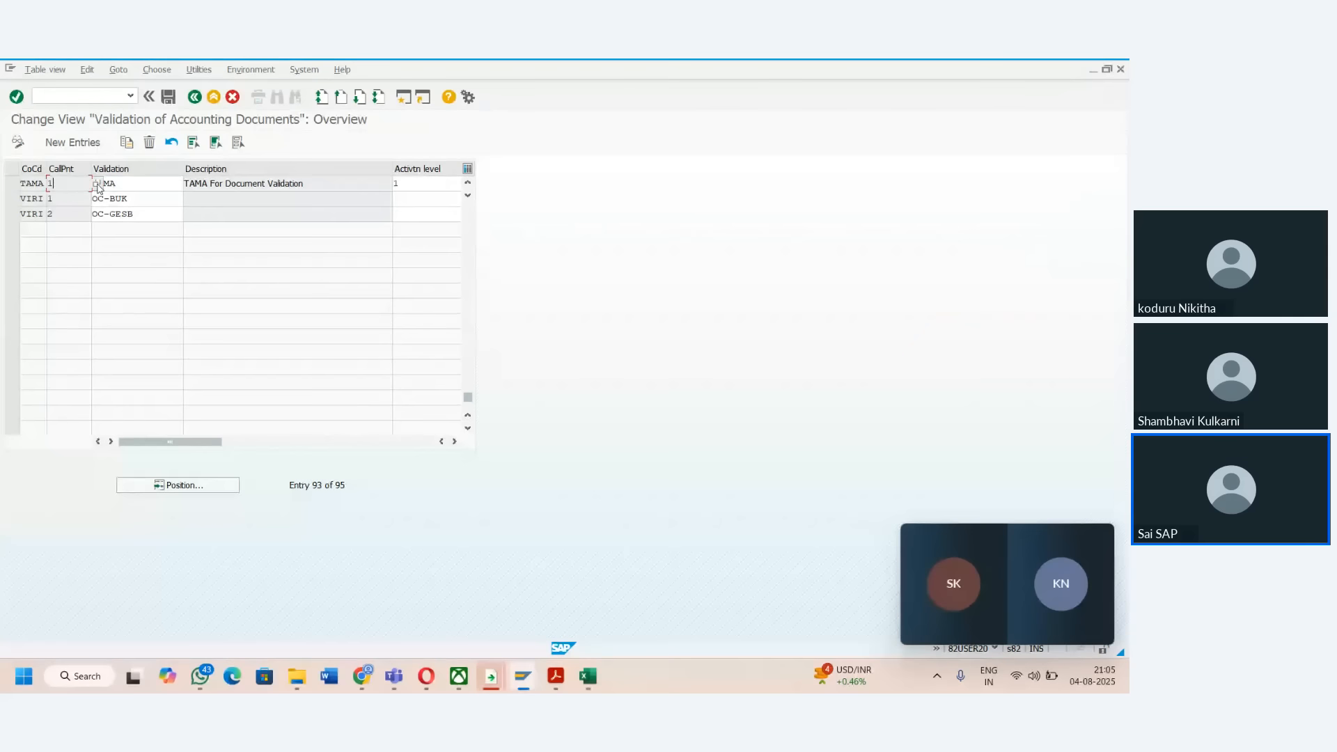
pyautogui.click(97, 185)
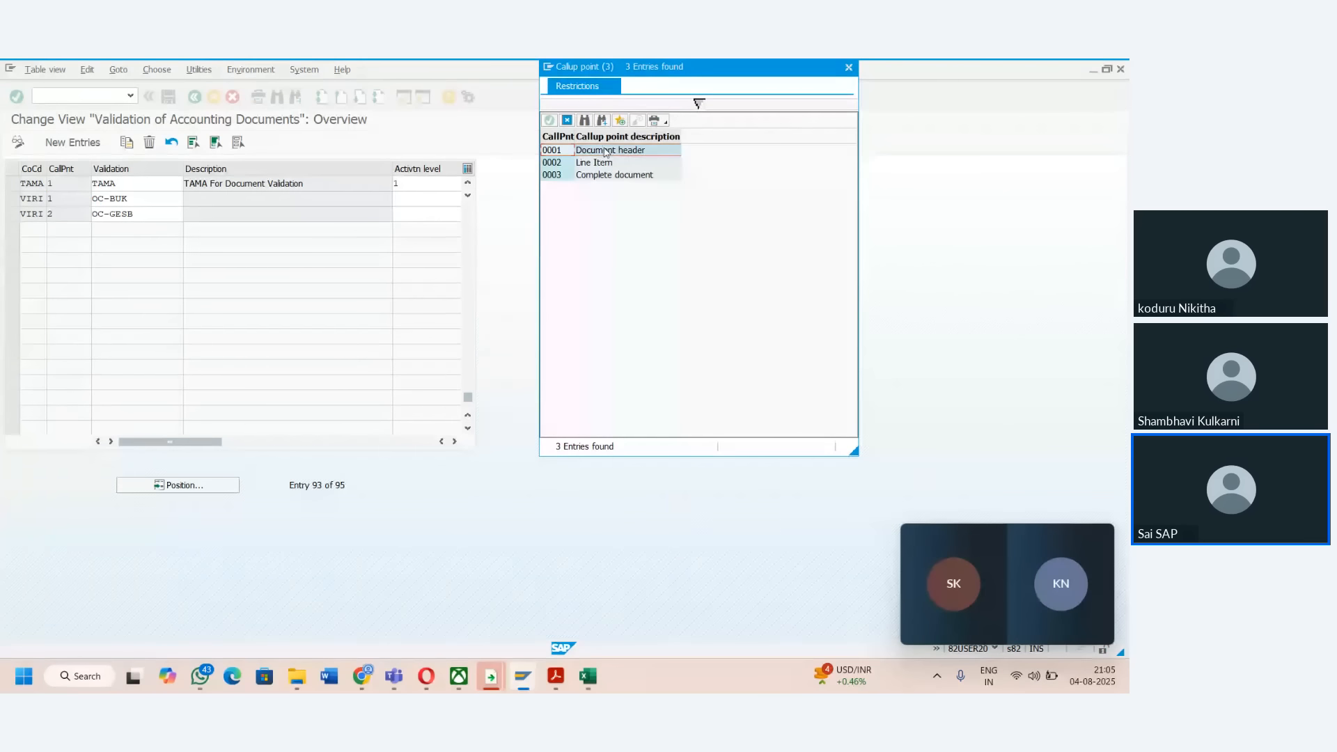
pyautogui.click(848, 67)
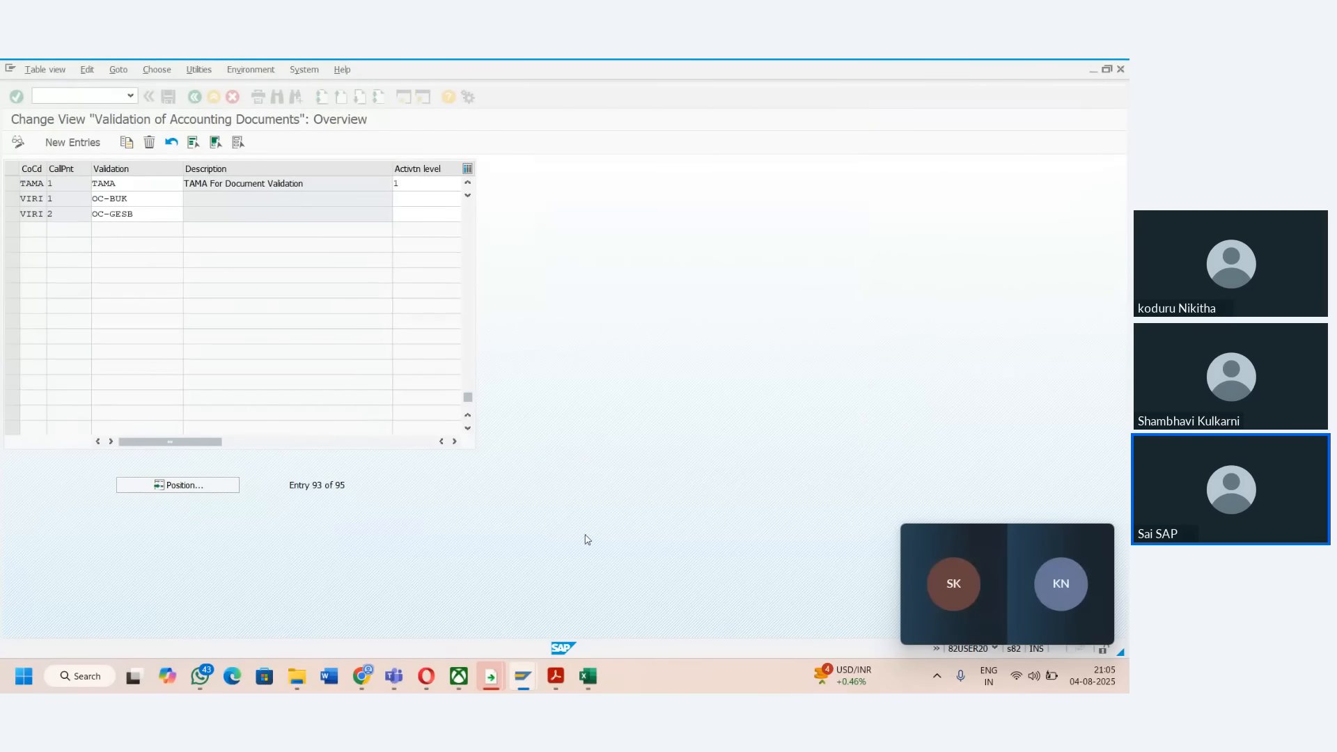
# - Switch to the Course Road Map workbook in Excel and enter "Document date should be equal to Posting date" in B169
pyautogui.click(587, 675)
pyautogui.click(131, 411)
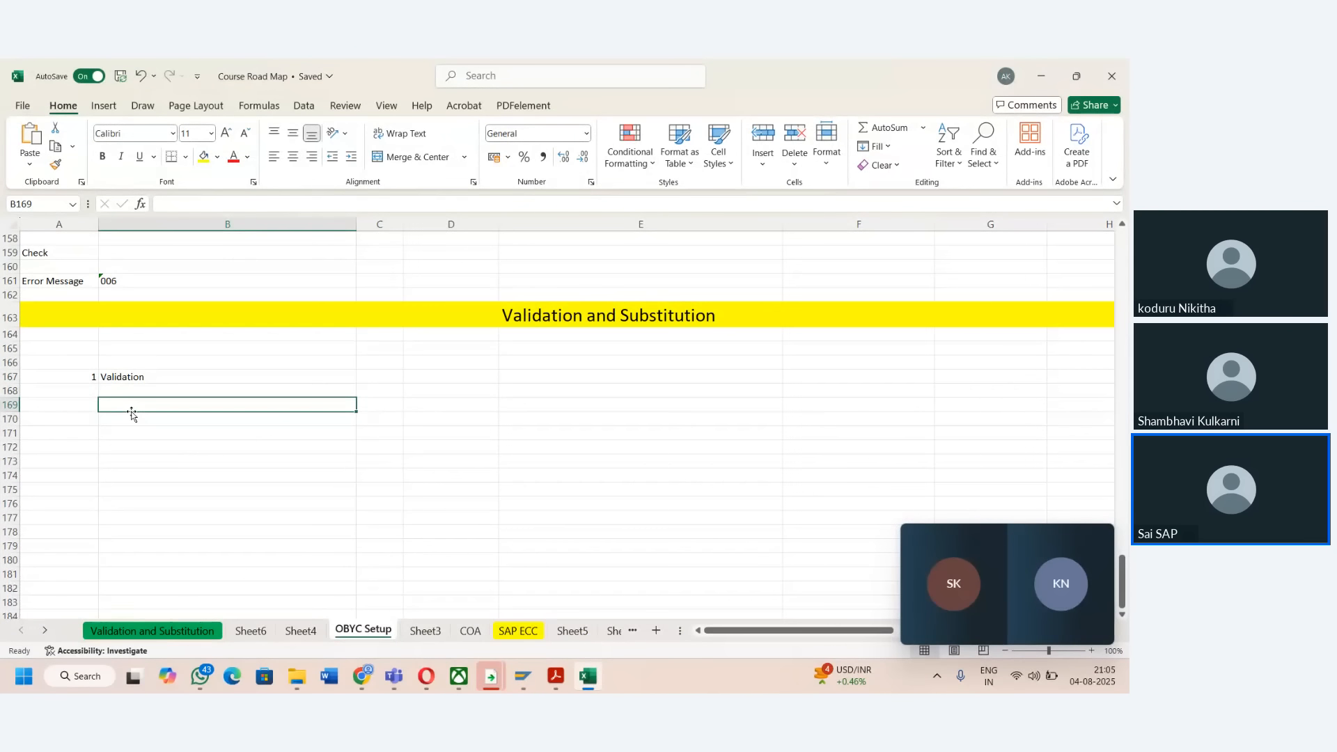
pyautogui.write('Document ')
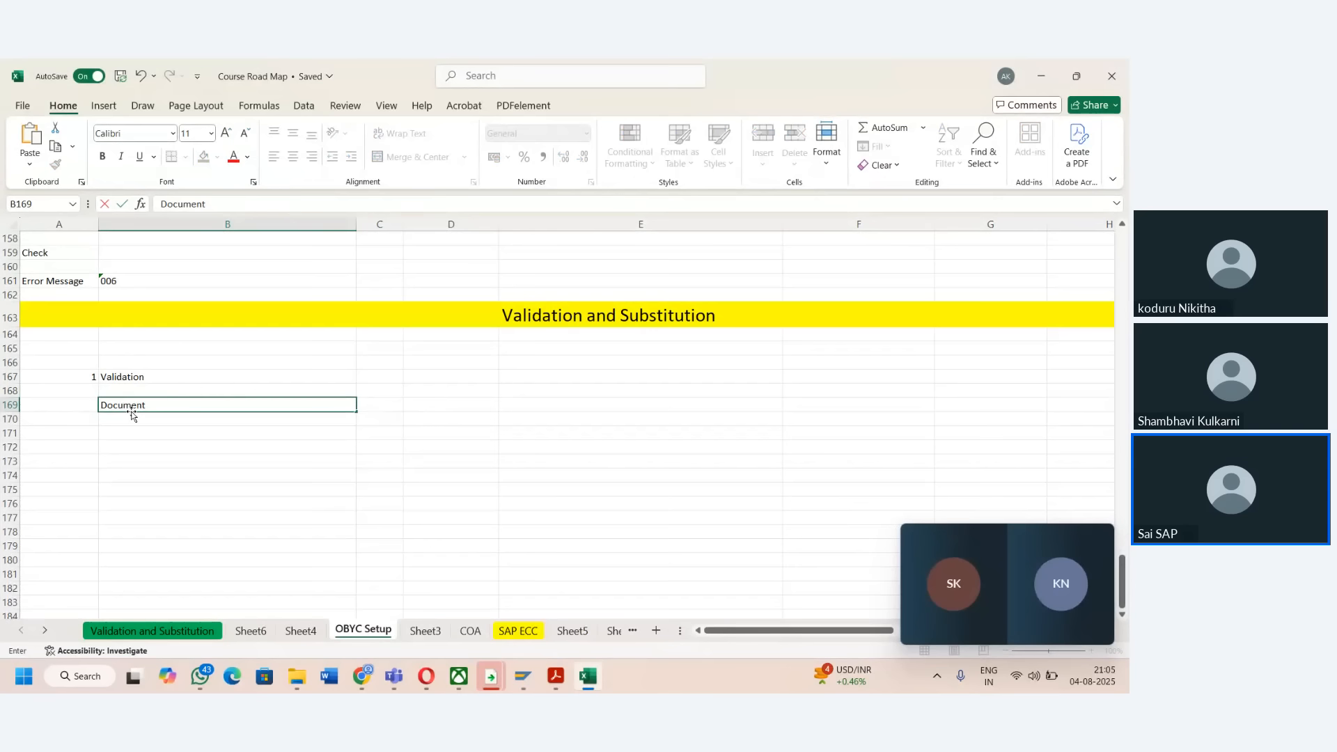
pyautogui.write('date should be equal')
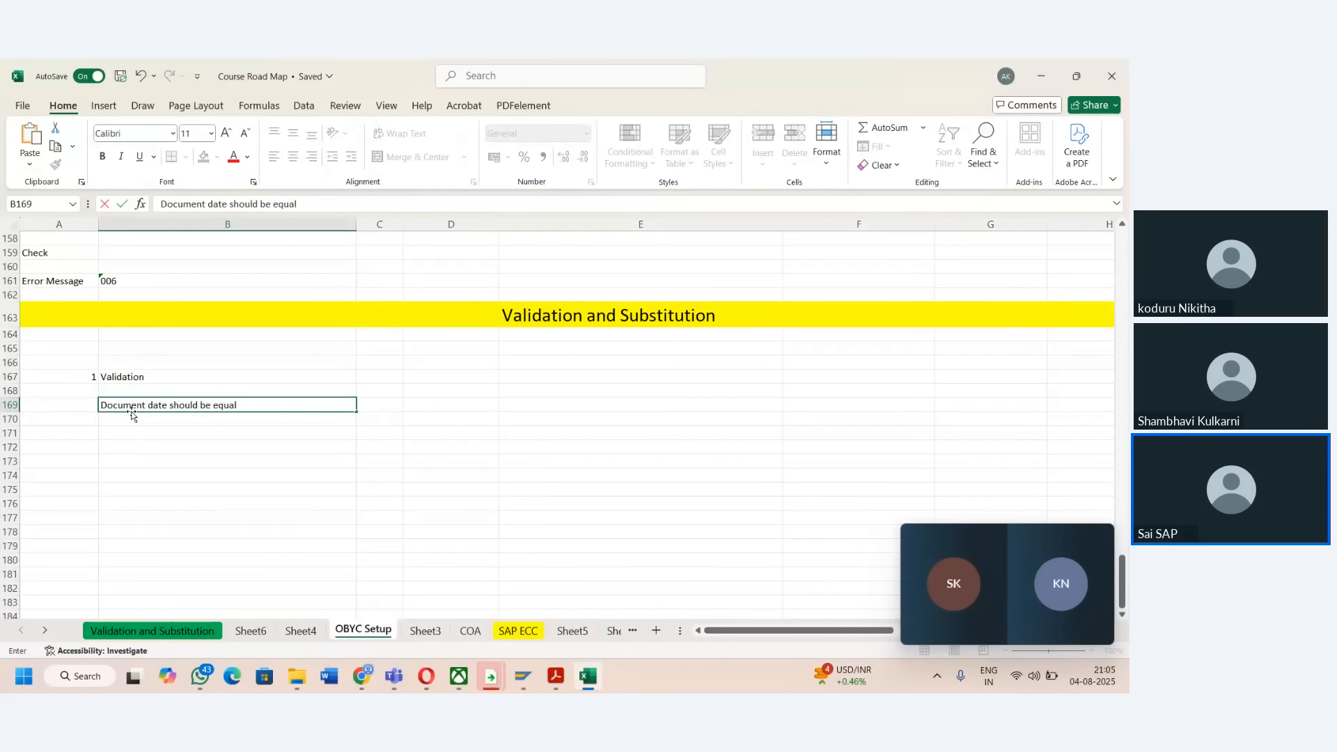
pyautogui.write(' to Posting date')
pyautogui.press('Right')
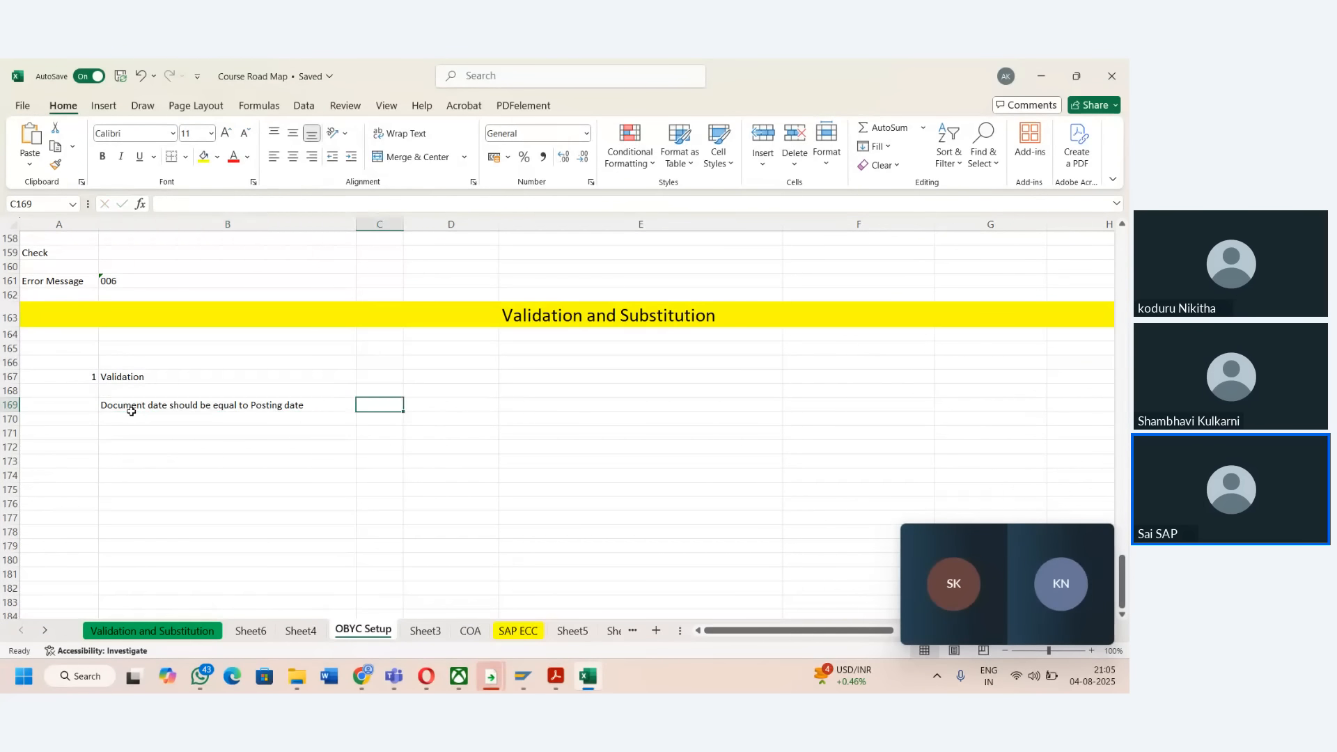
# - Enter the transaction codes FB50 in C169 and FB60 in D169, beside the date rule
pyautogui.press('Left')
pyautogui.press('Left')
pyautogui.press('Down')
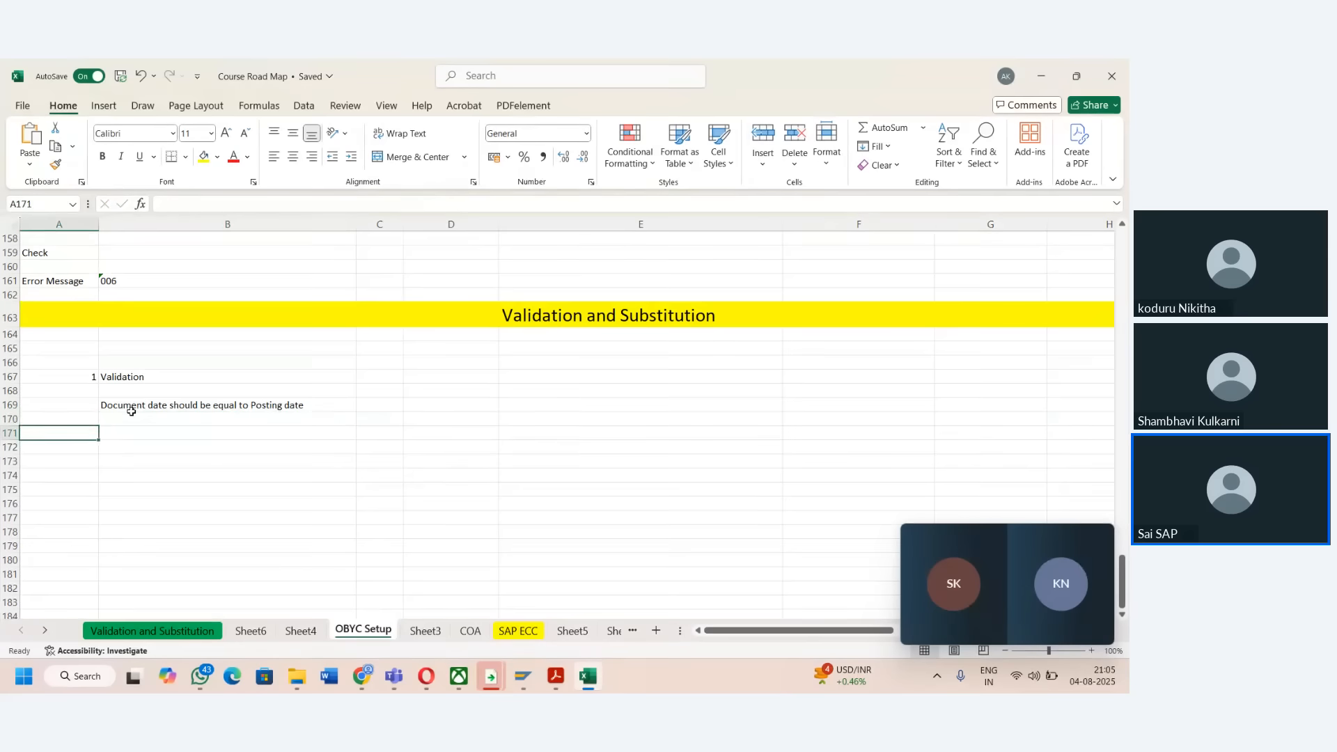
pyautogui.press('Right')
pyautogui.press('Up')
pyautogui.press('Right')
pyautogui.write('FB5')
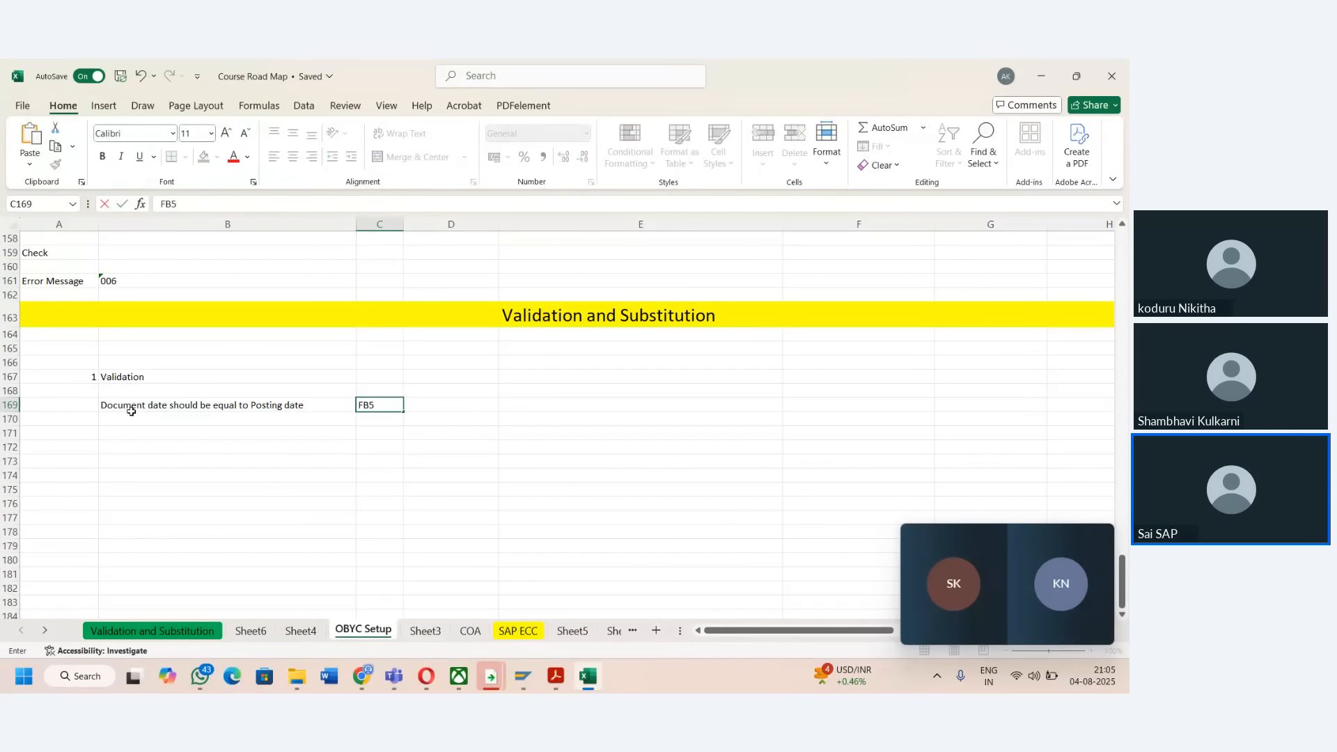
pyautogui.write('0')
pyautogui.press('Tab')
pyautogui.write('FB6')
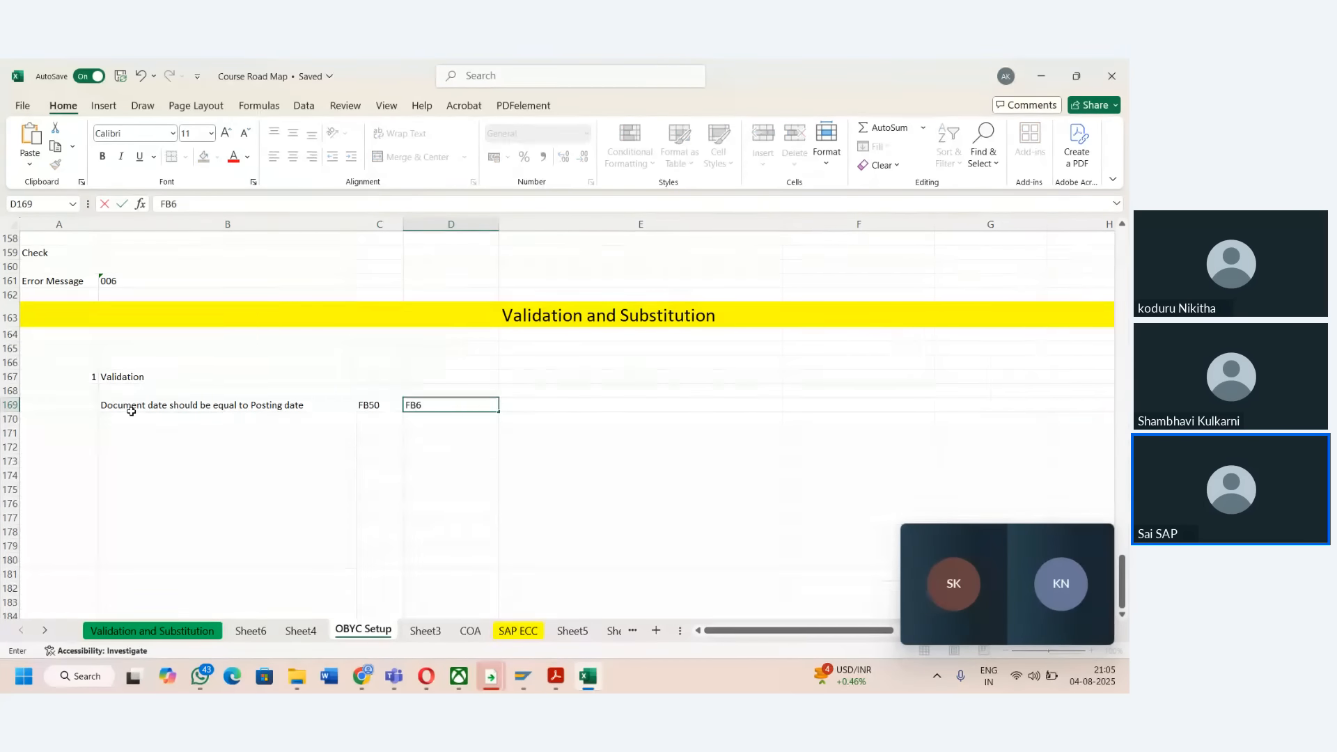
pyautogui.write('0')
pyautogui.click(150, 404)
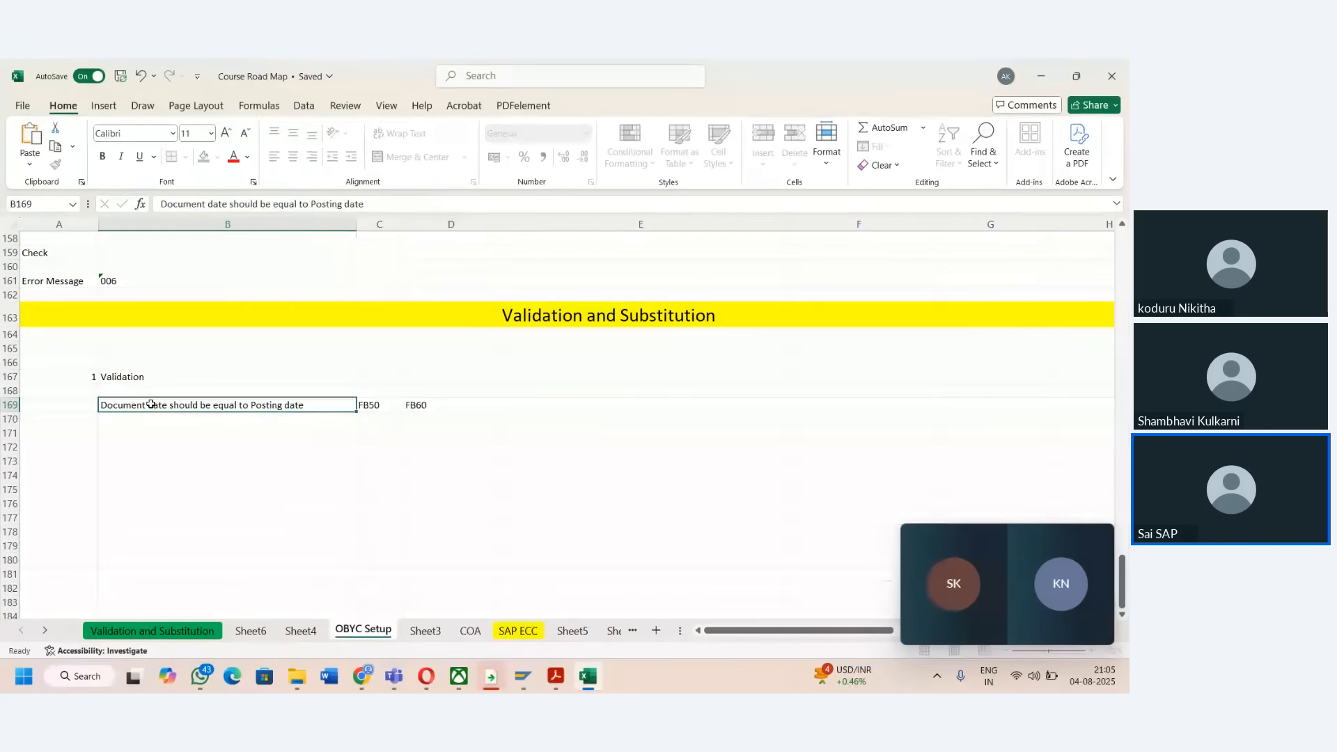
pyautogui.click(172, 387)
pyautogui.press('Down')
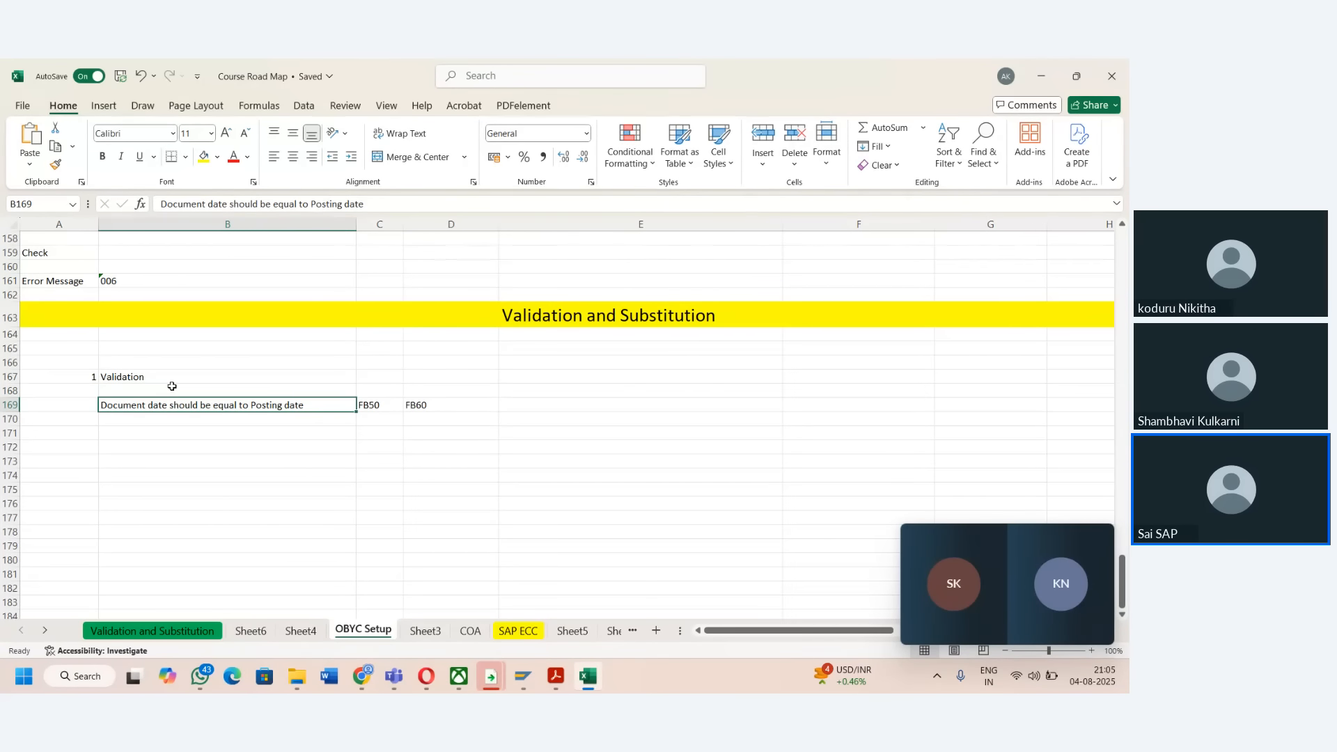
pyautogui.press('Down')
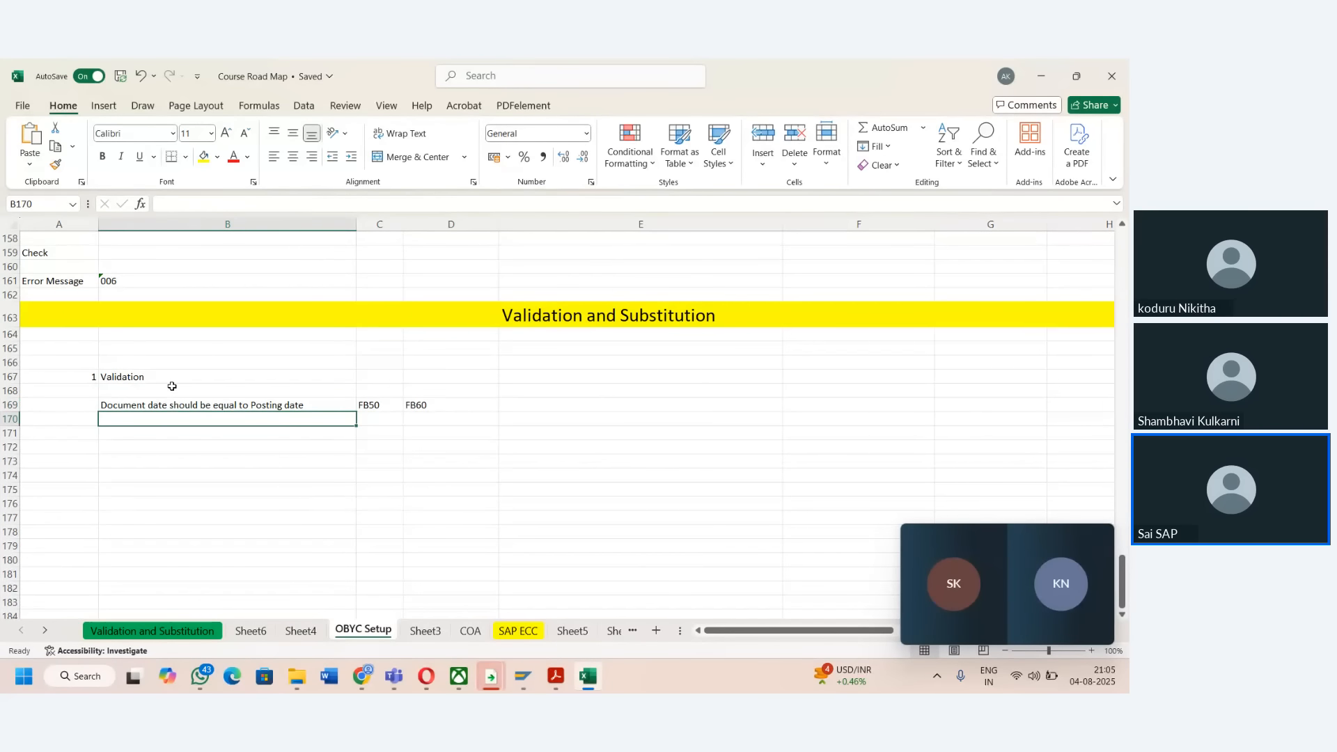
pyautogui.press('Down')
pyautogui.press('Left')
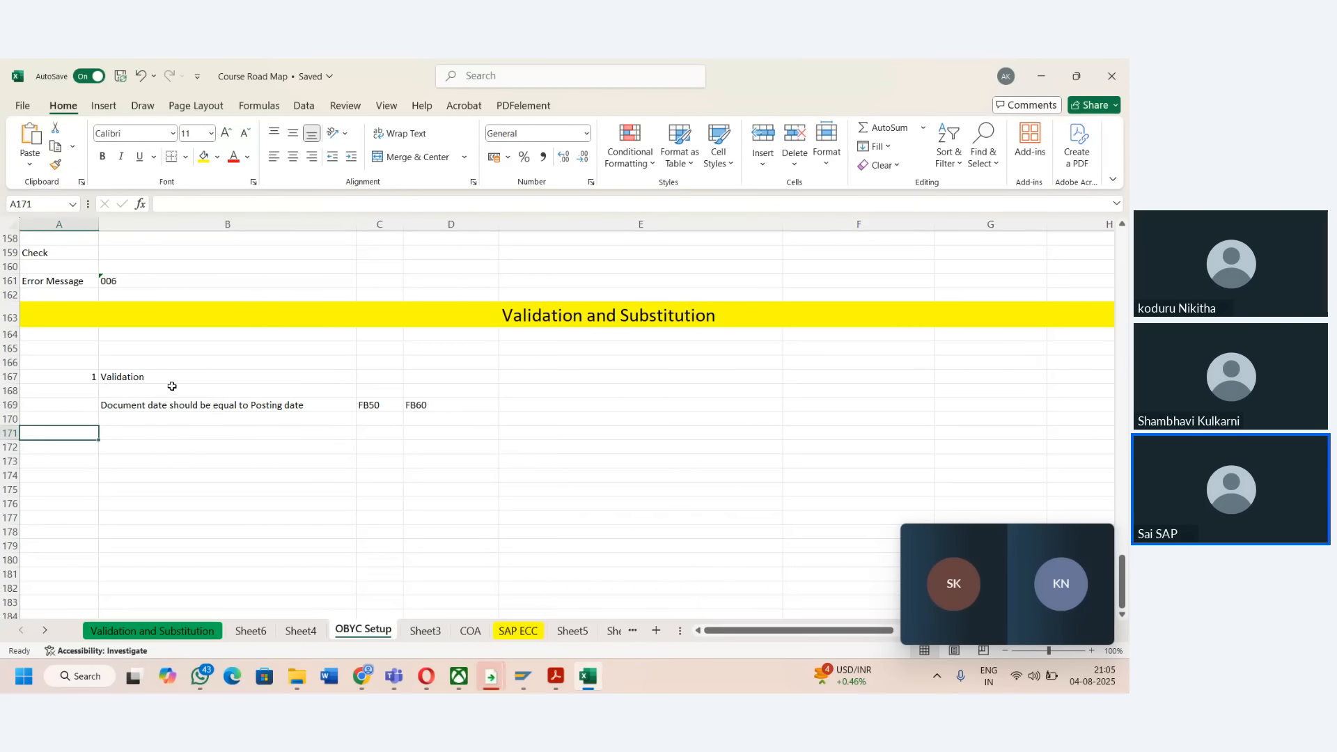
# - Switch back to SAP and review the callup point options for the TAMA validation entry
pyautogui.hotkey('alt', 'Tab')
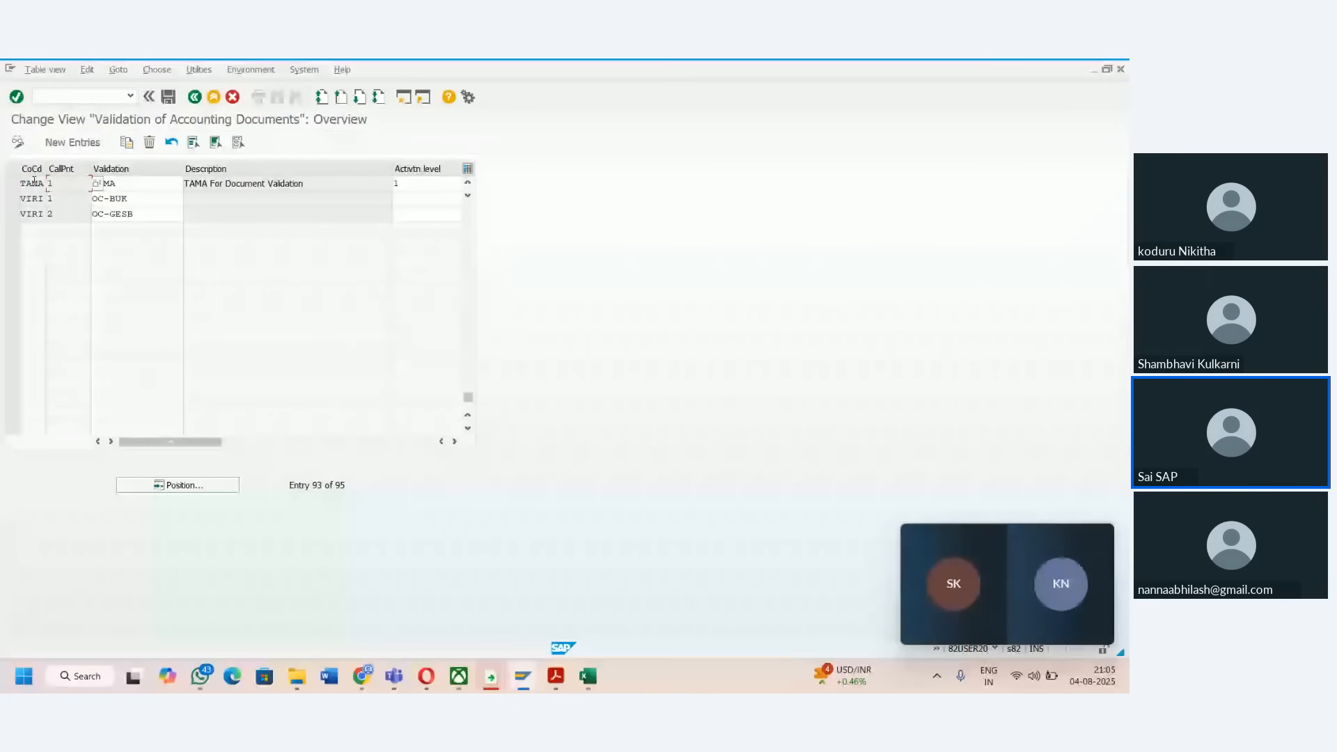
pyautogui.click(96, 186)
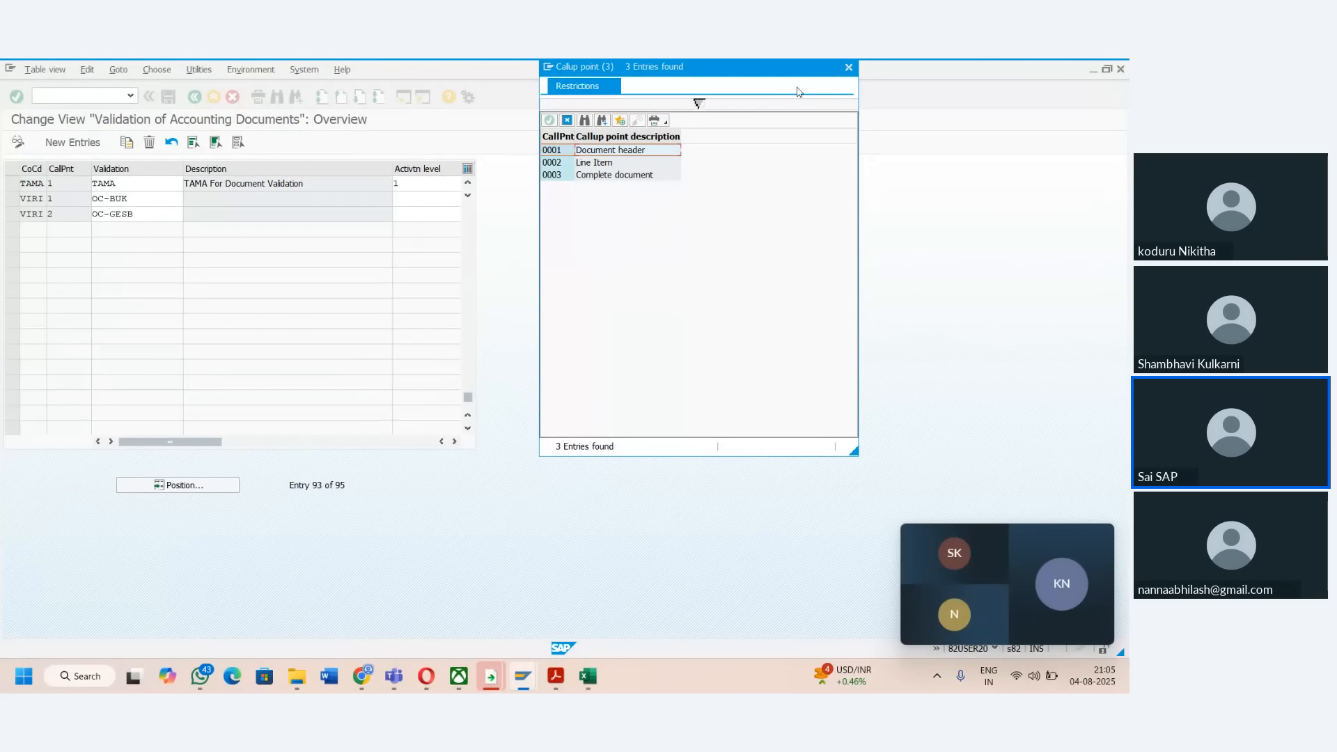
pyautogui.click(848, 68)
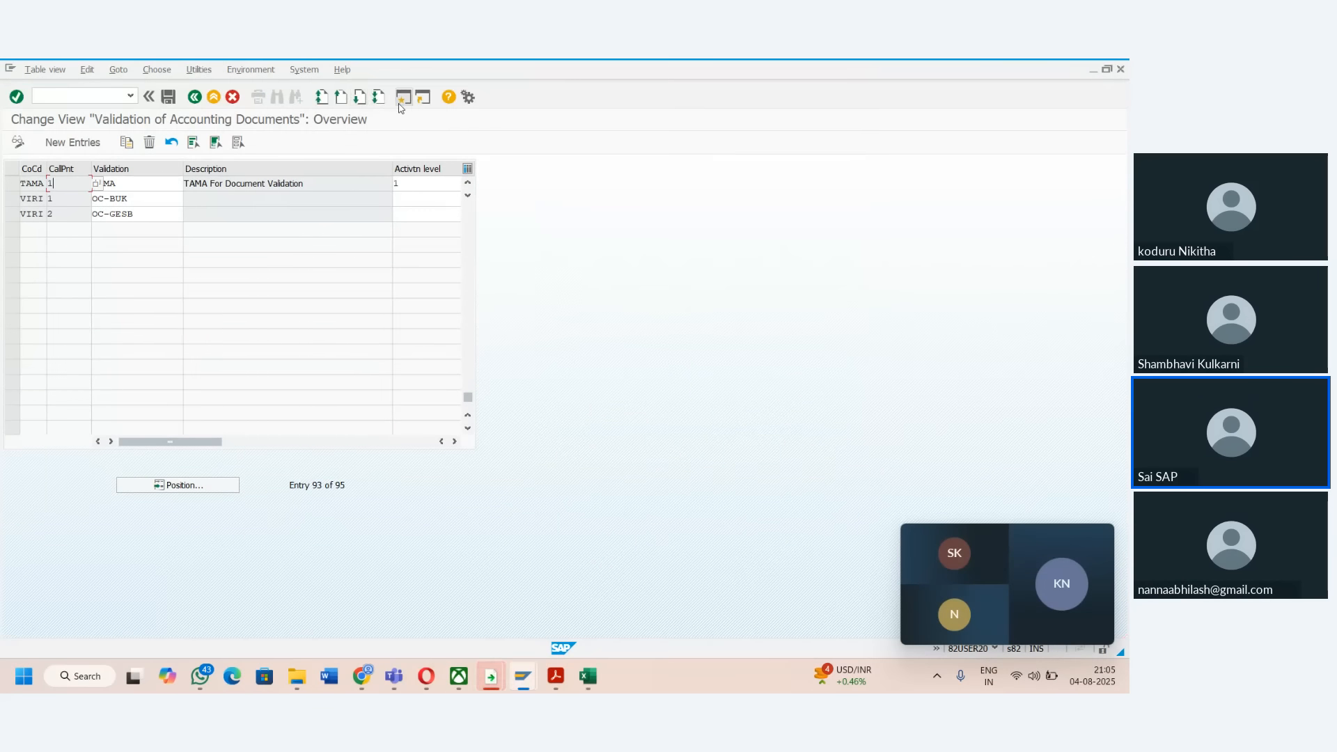
# - Start transaction FB50 in a new session to open G/L account document entry
pyautogui.press('F3')
pyautogui.write('fb50')
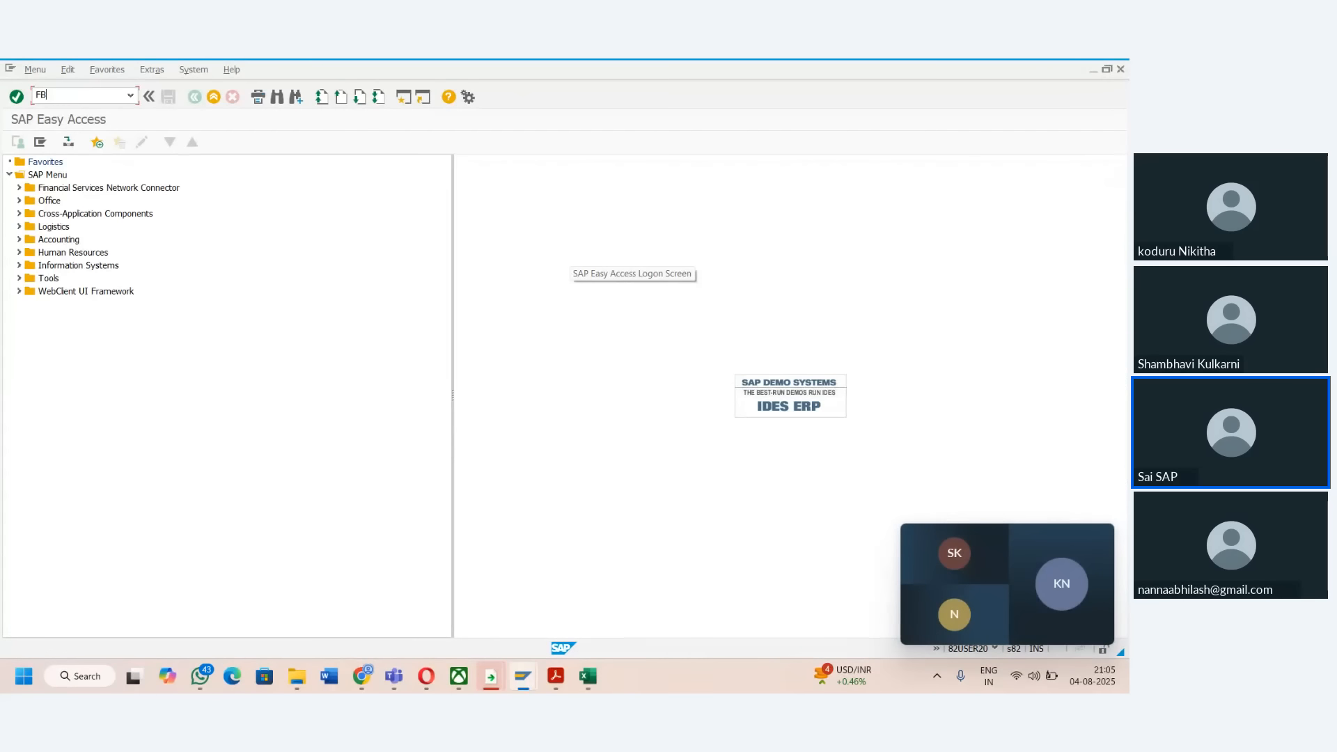
pyautogui.press('Return')
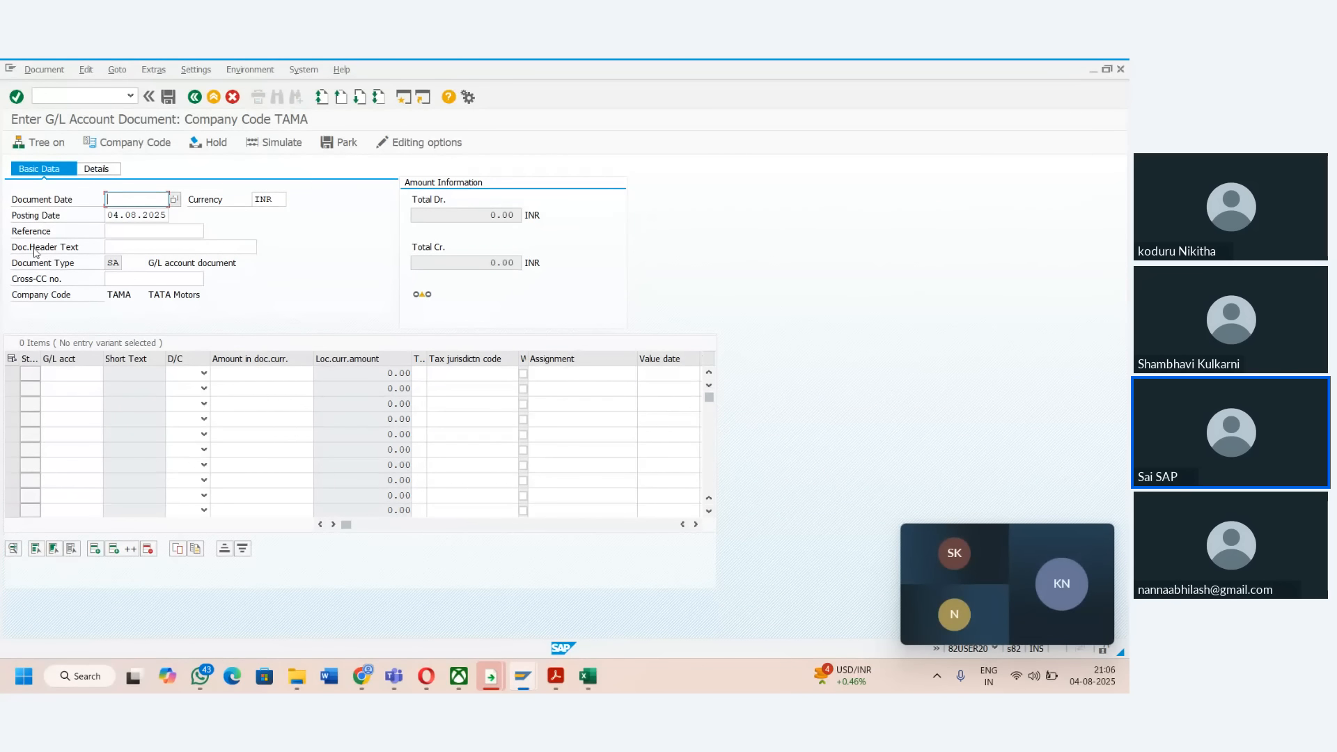
# - Switch to the Excel workbook and enter "Header Data" in E168 and "BKPF" in F168
pyautogui.hotkey('alt', 'Tab')
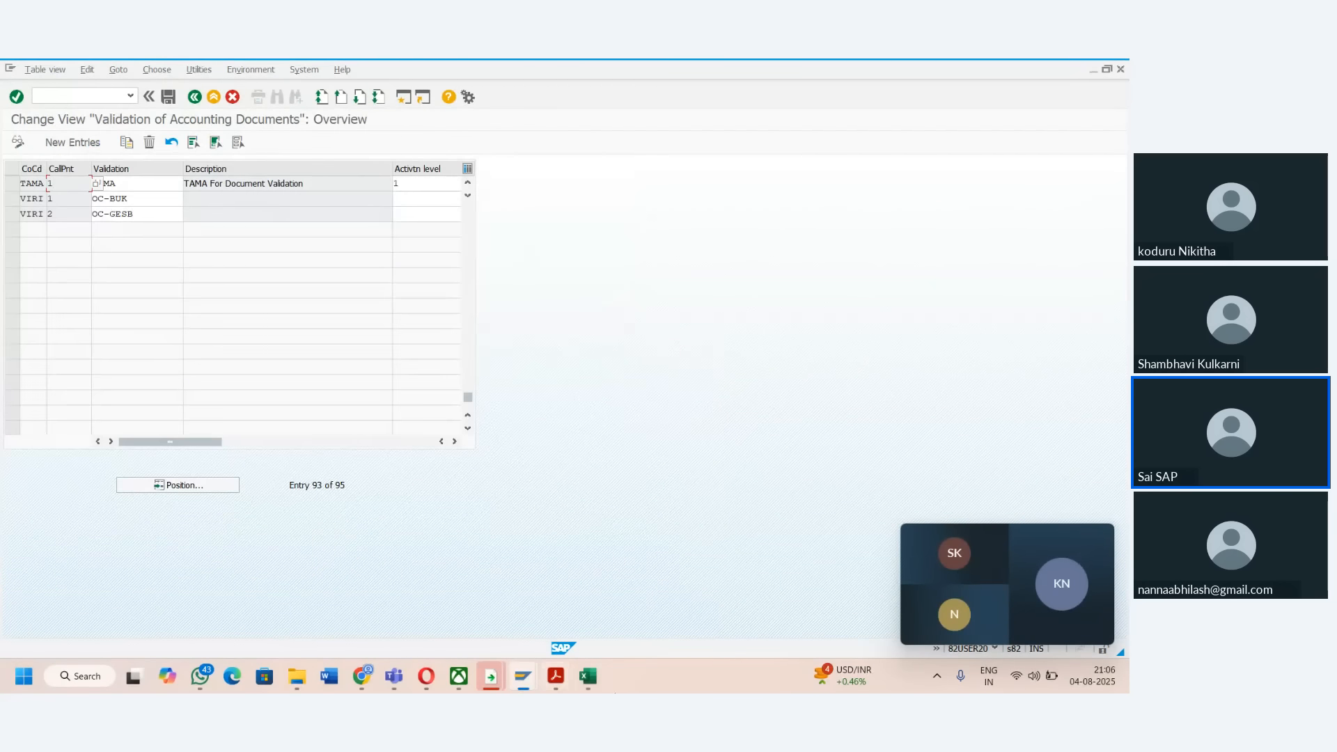
pyautogui.click(588, 676)
pyautogui.click(514, 407)
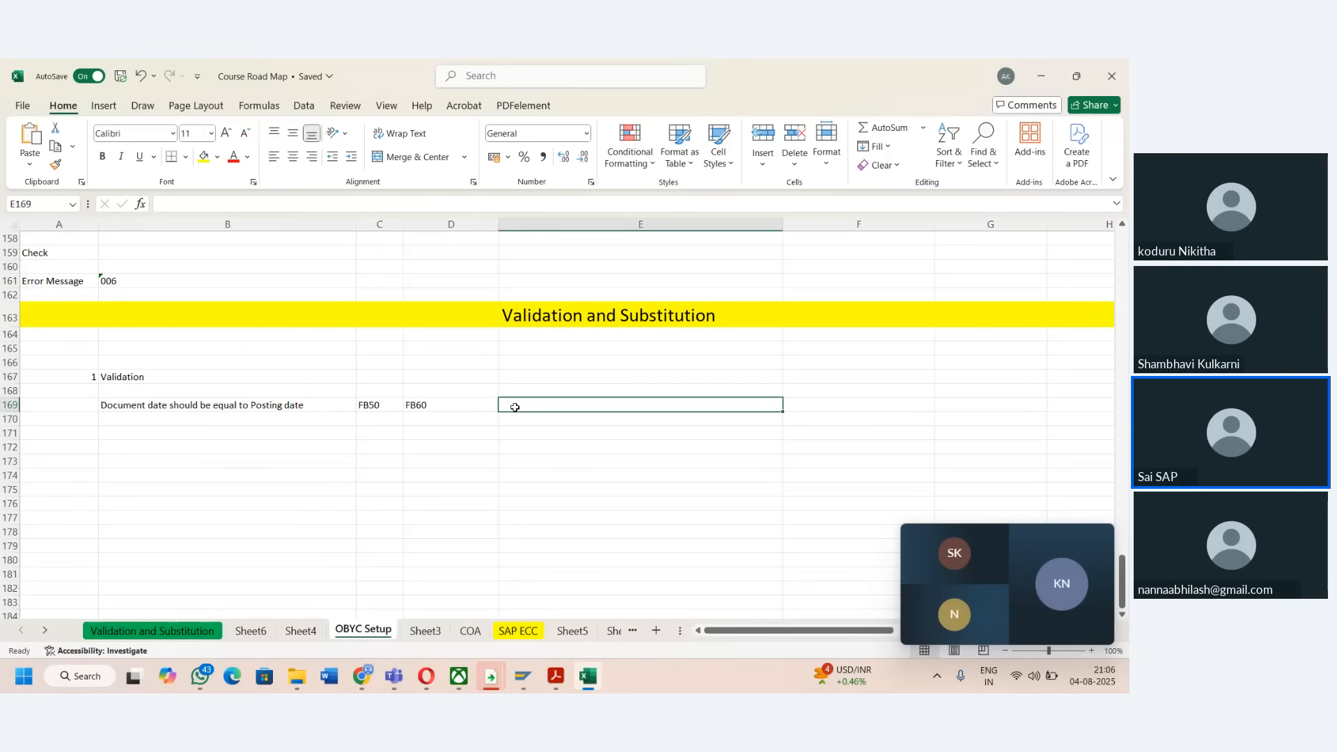
pyautogui.press('Up')
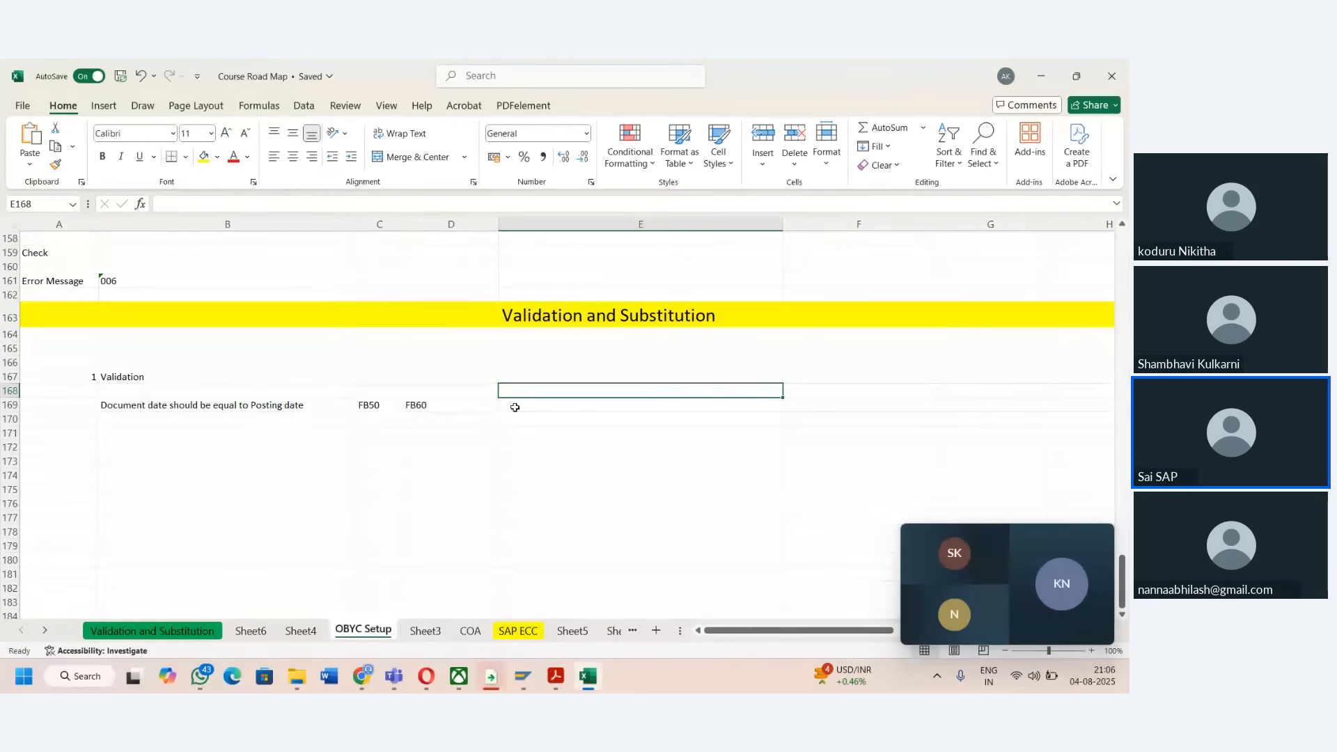
pyautogui.write('Header ')
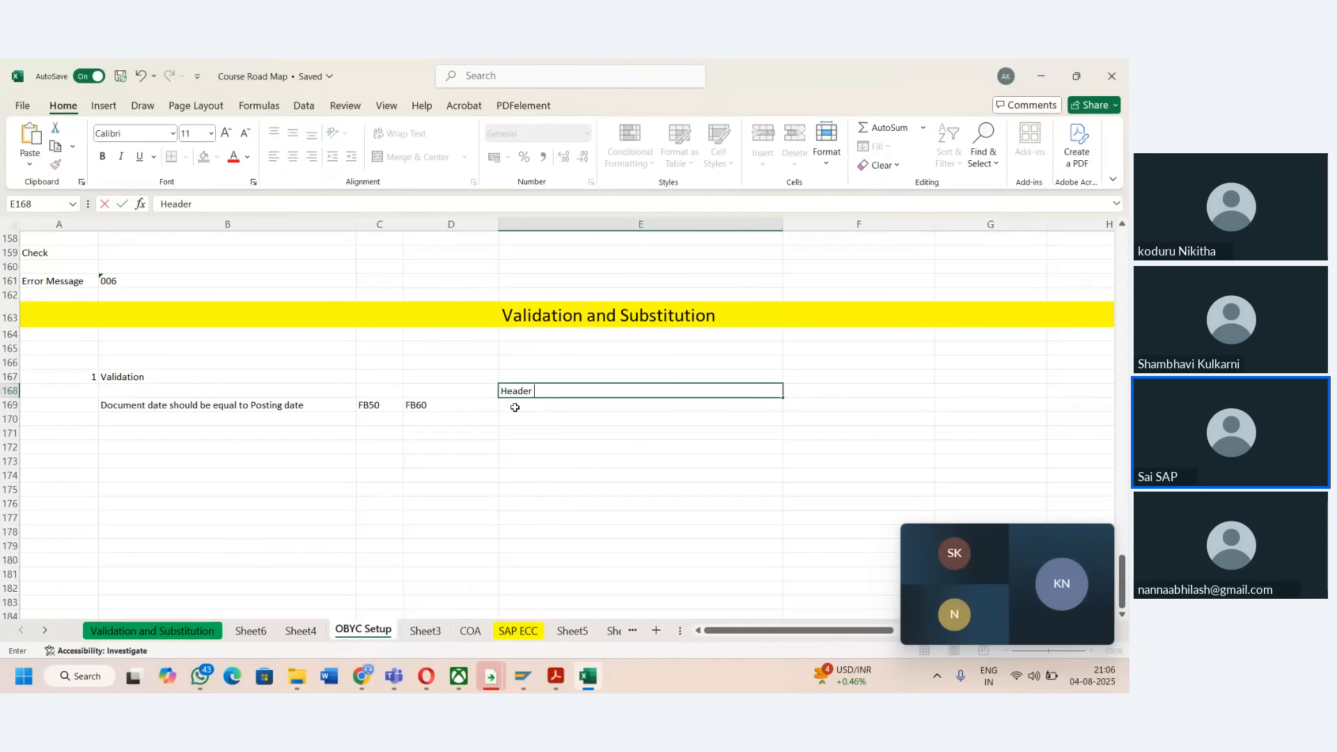
pyautogui.write('Data')
pyautogui.press('Tab')
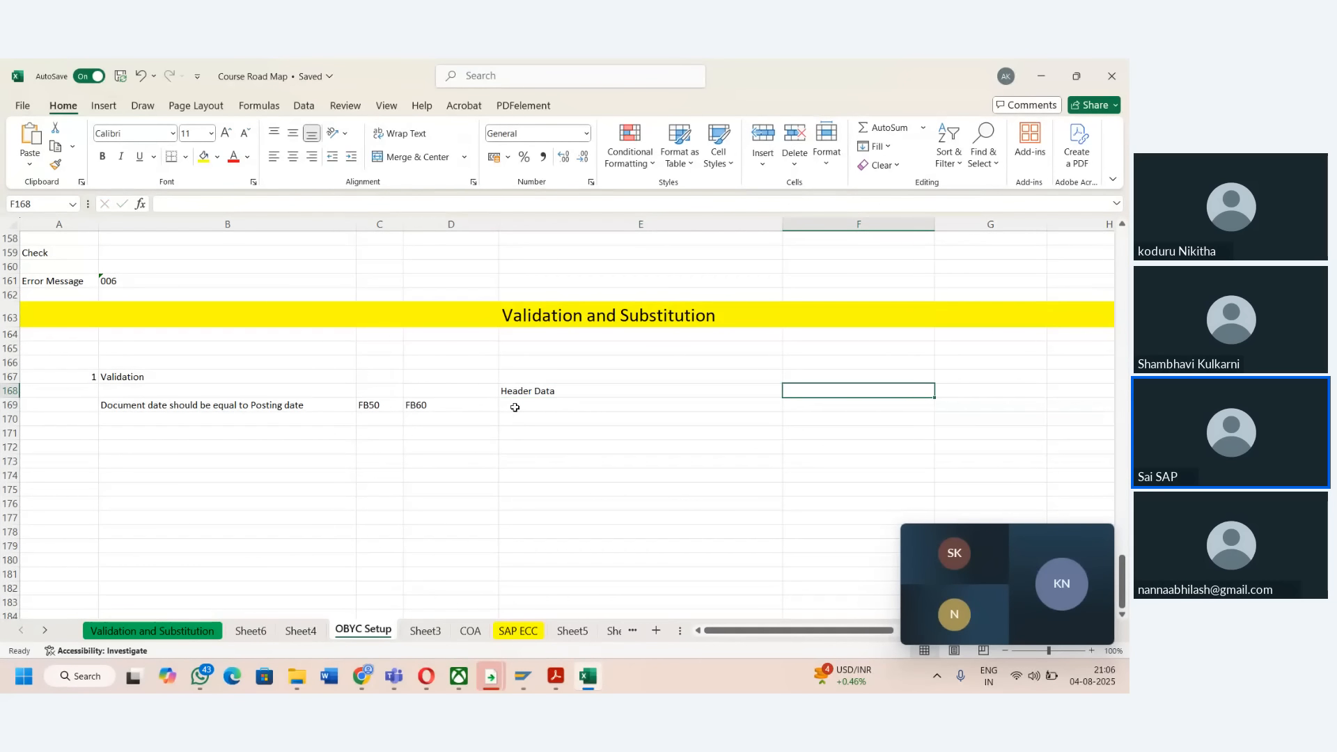
pyautogui.write('BKPF')
pyautogui.press('Return')
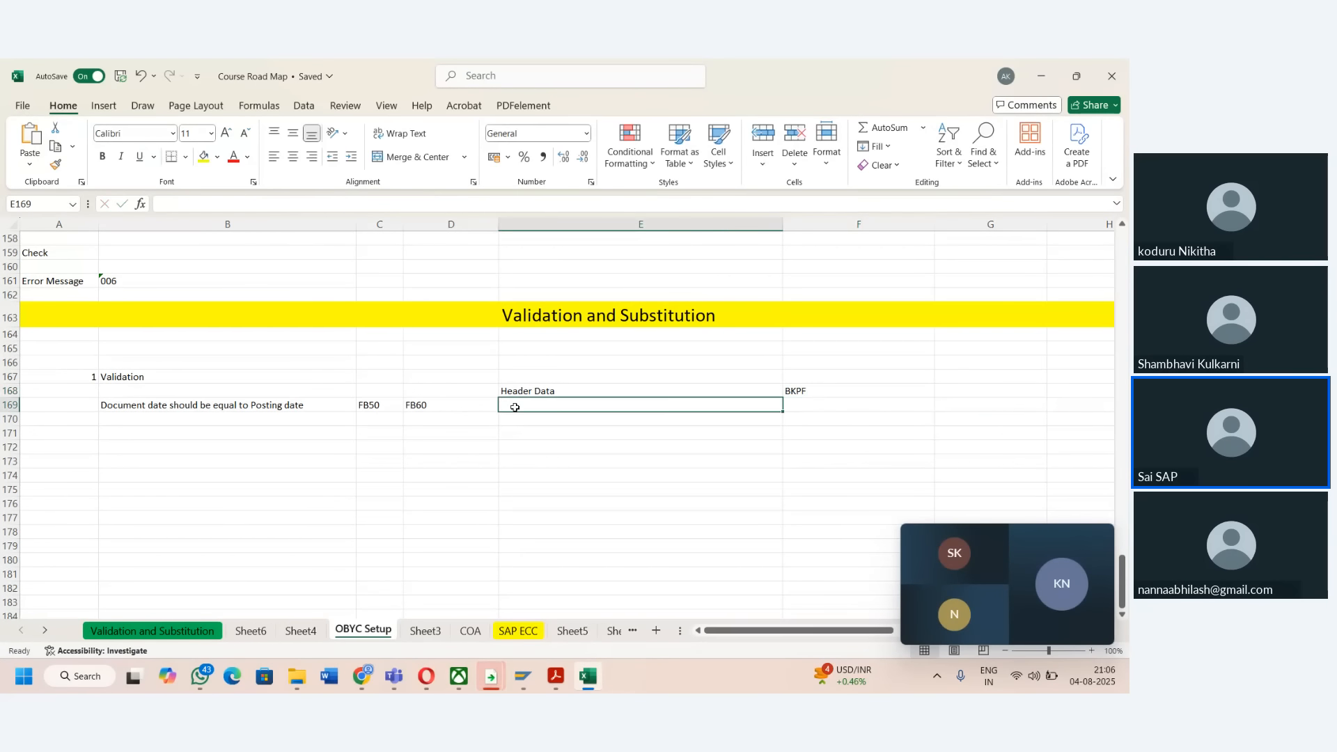
# - Switch to the SAP FB50 session and copy the Document Date field name, BLDAT, from its technical information
pyautogui.hotkey('alt', 'Tab')
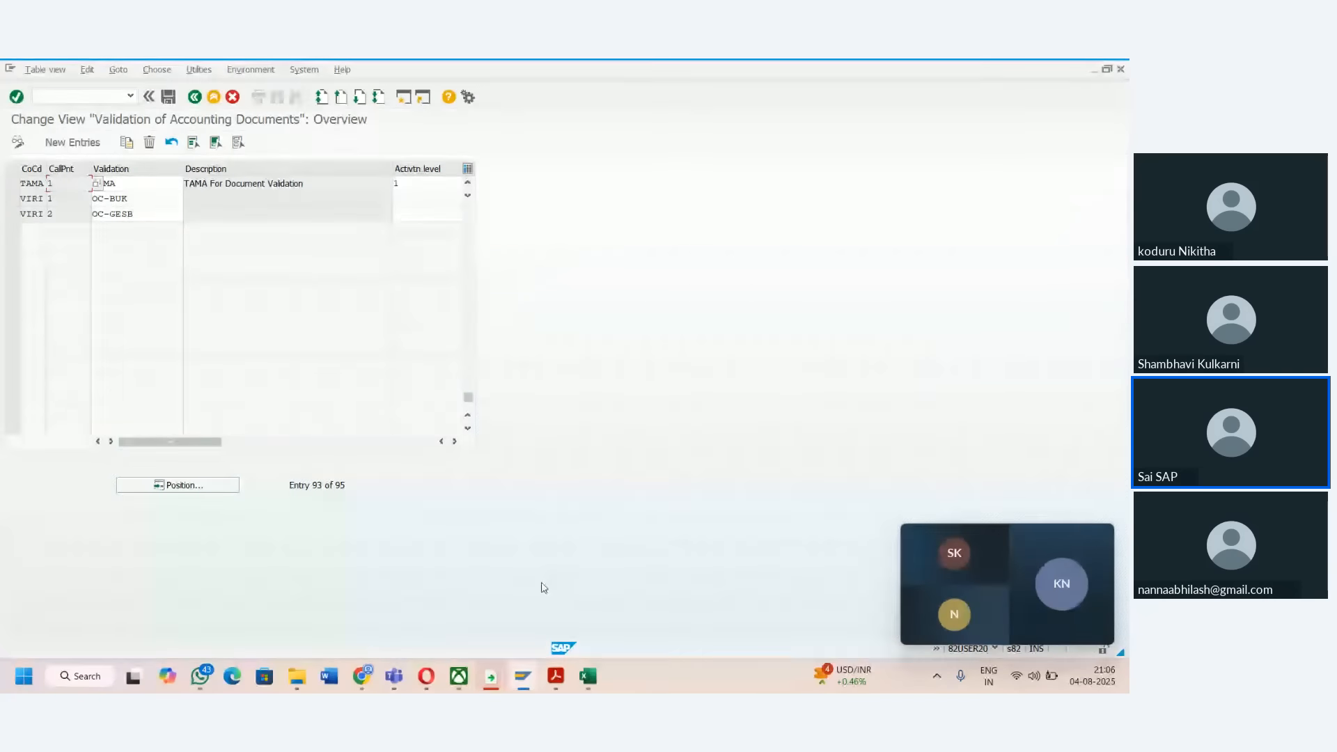
pyautogui.moveTo(523, 675)
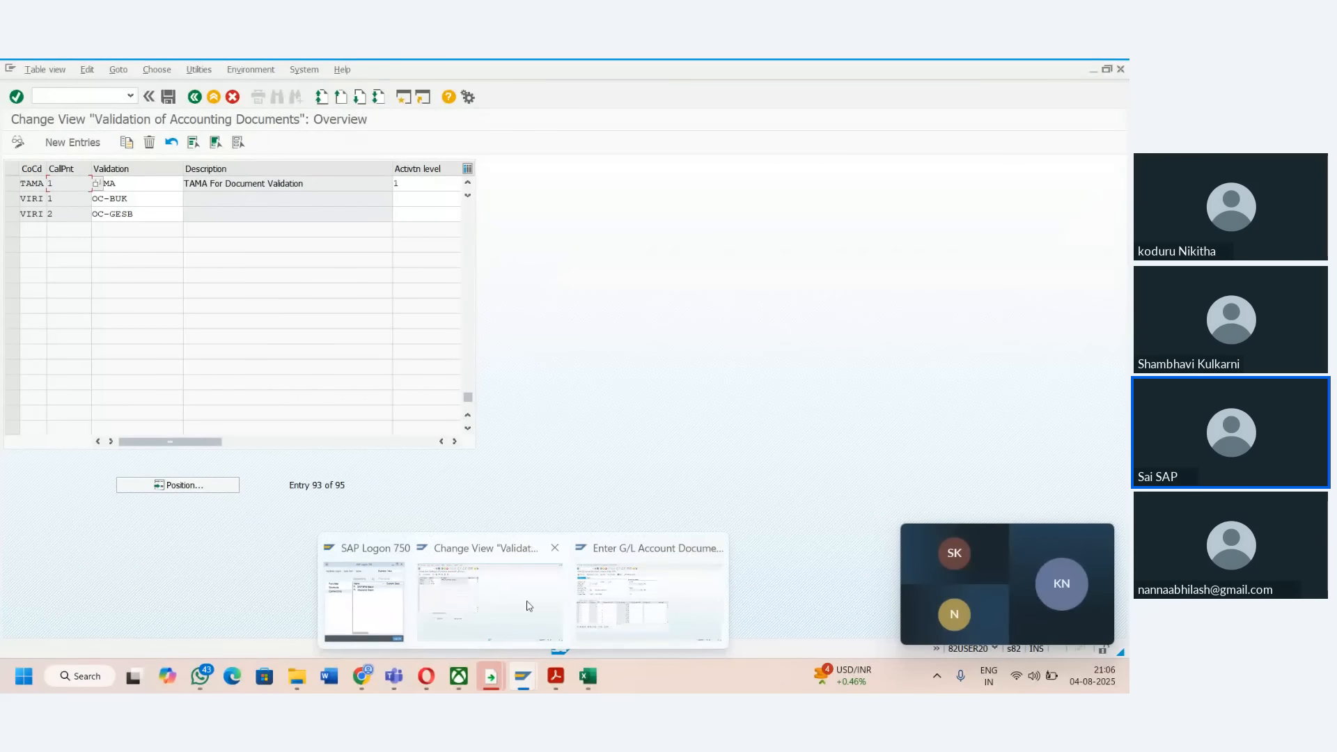
pyautogui.click(648, 598)
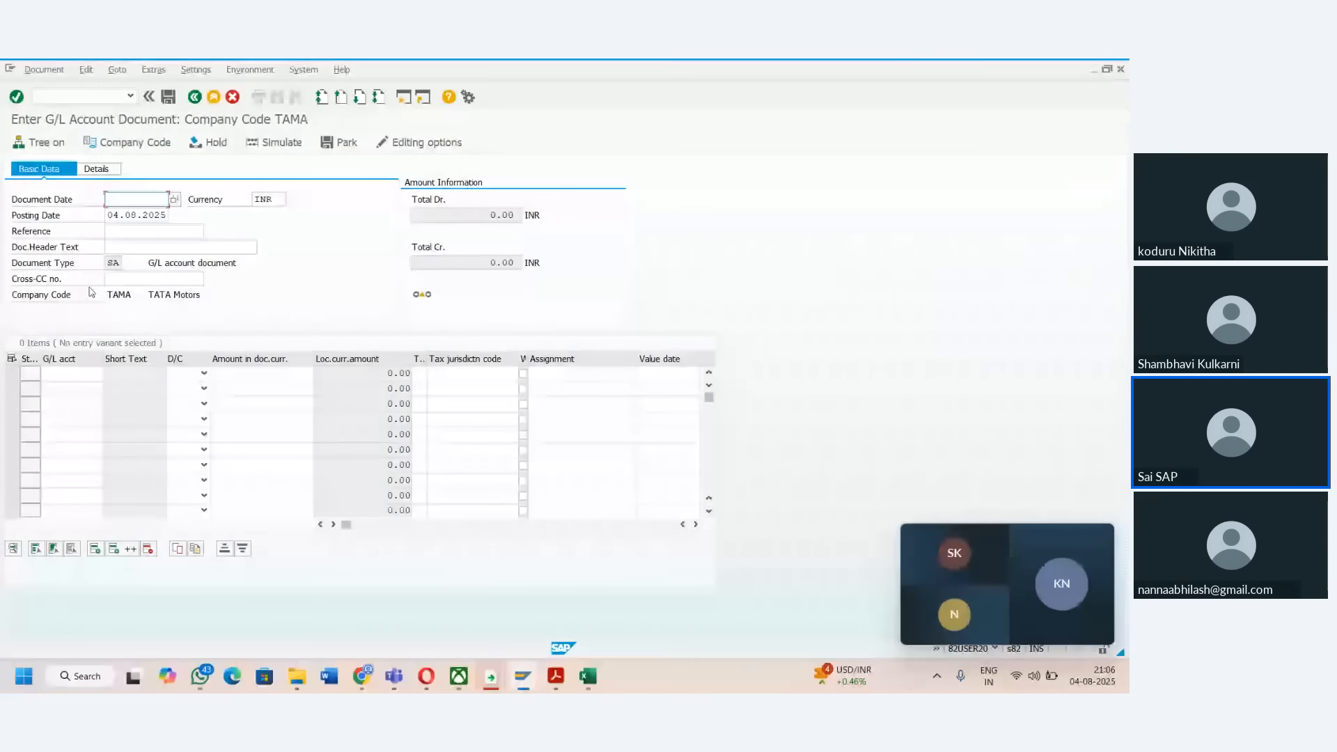
pyautogui.click(43, 207)
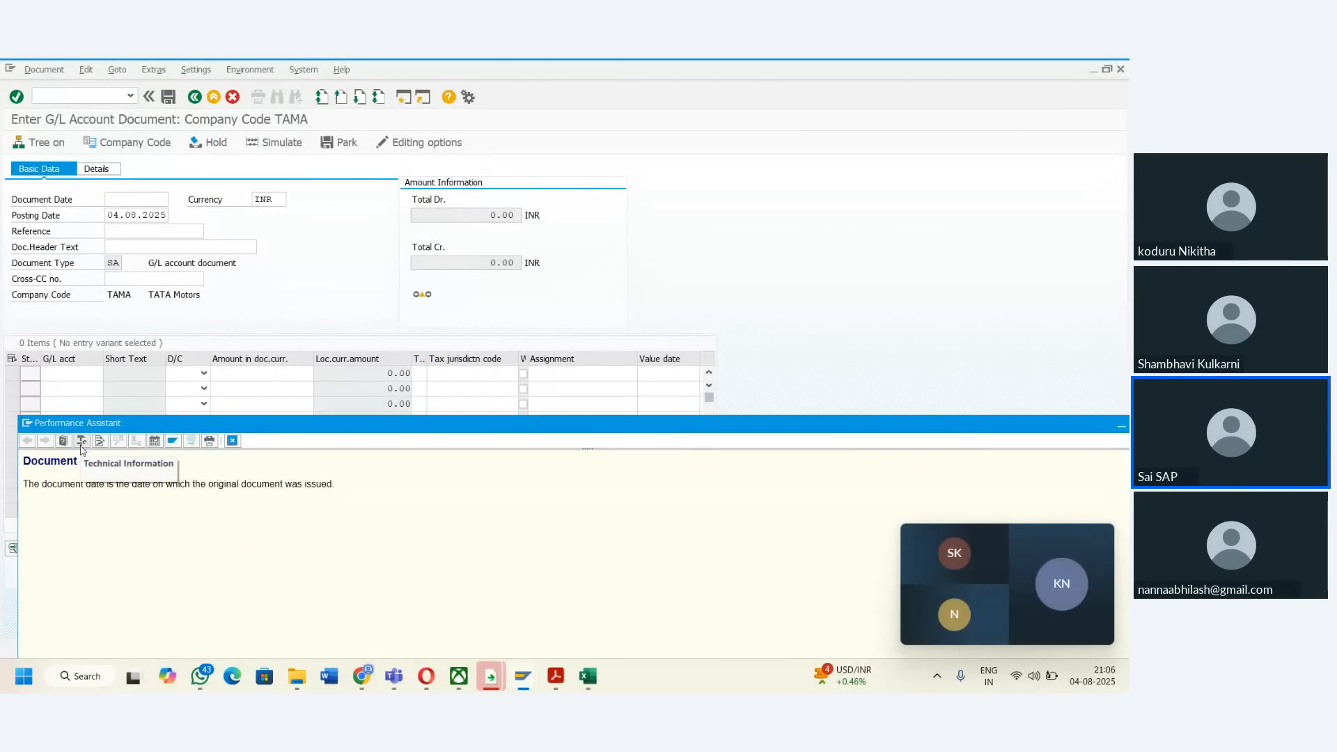
pyautogui.click(81, 443)
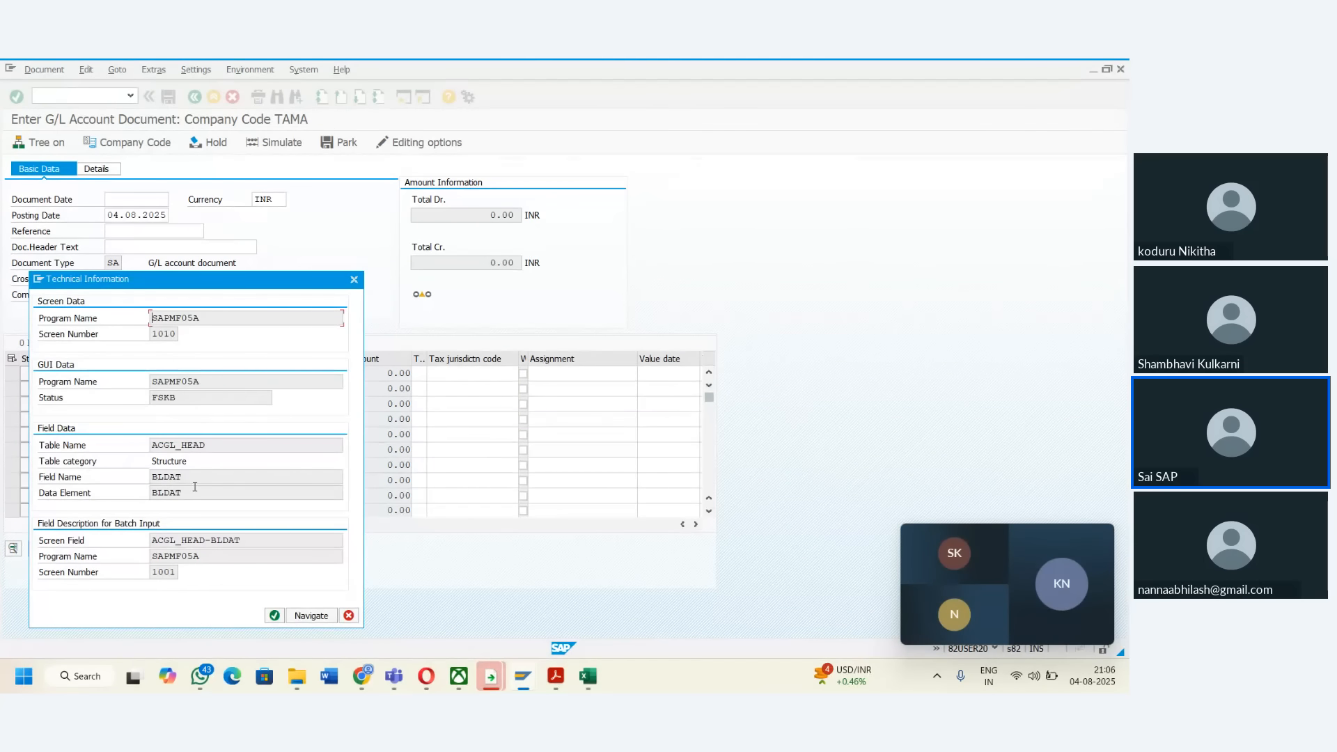
pyautogui.click(197, 478)
pyautogui.moveTo(153, 474); pyautogui.dragTo(191, 478)
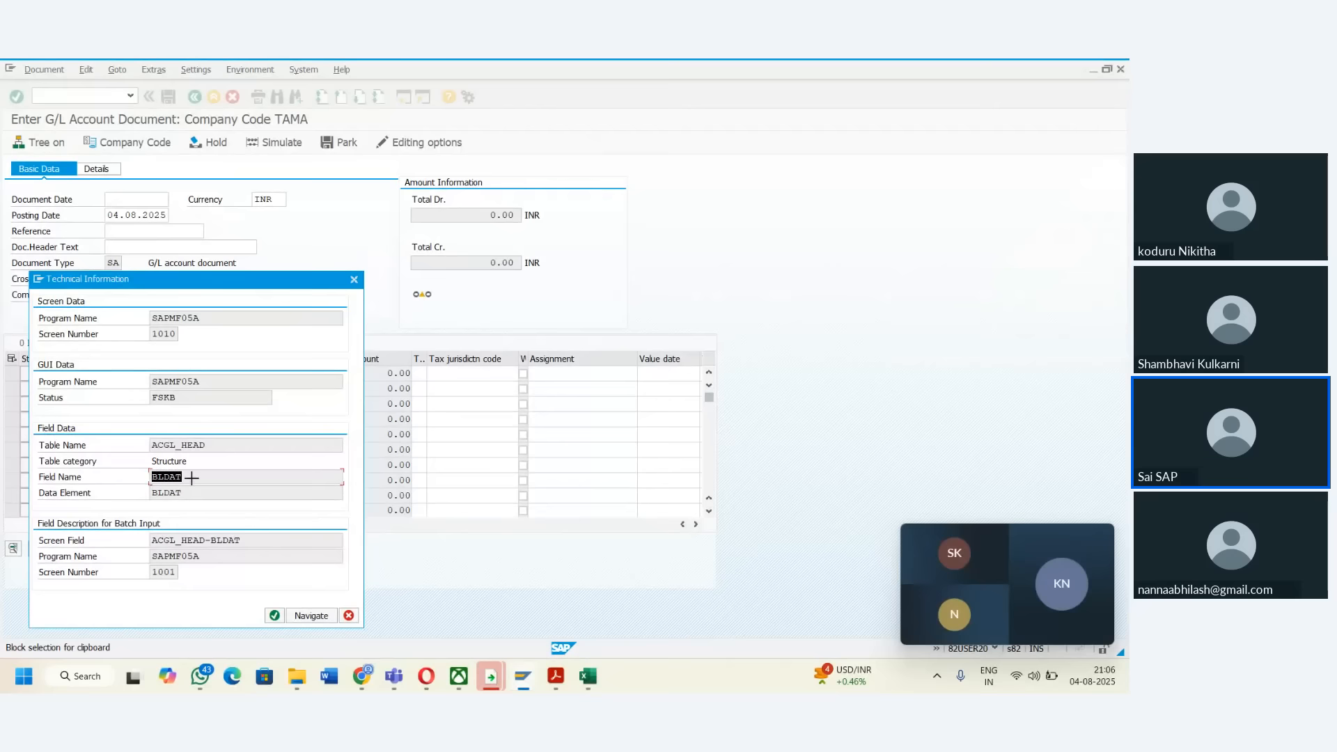
pyautogui.hotkey('ctrl', 'c')
# - Switch to the Excel workbook and enter "Document date" in E169 and the copied field name BLDAT in F169
pyautogui.hotkey('alt', 'Tab')
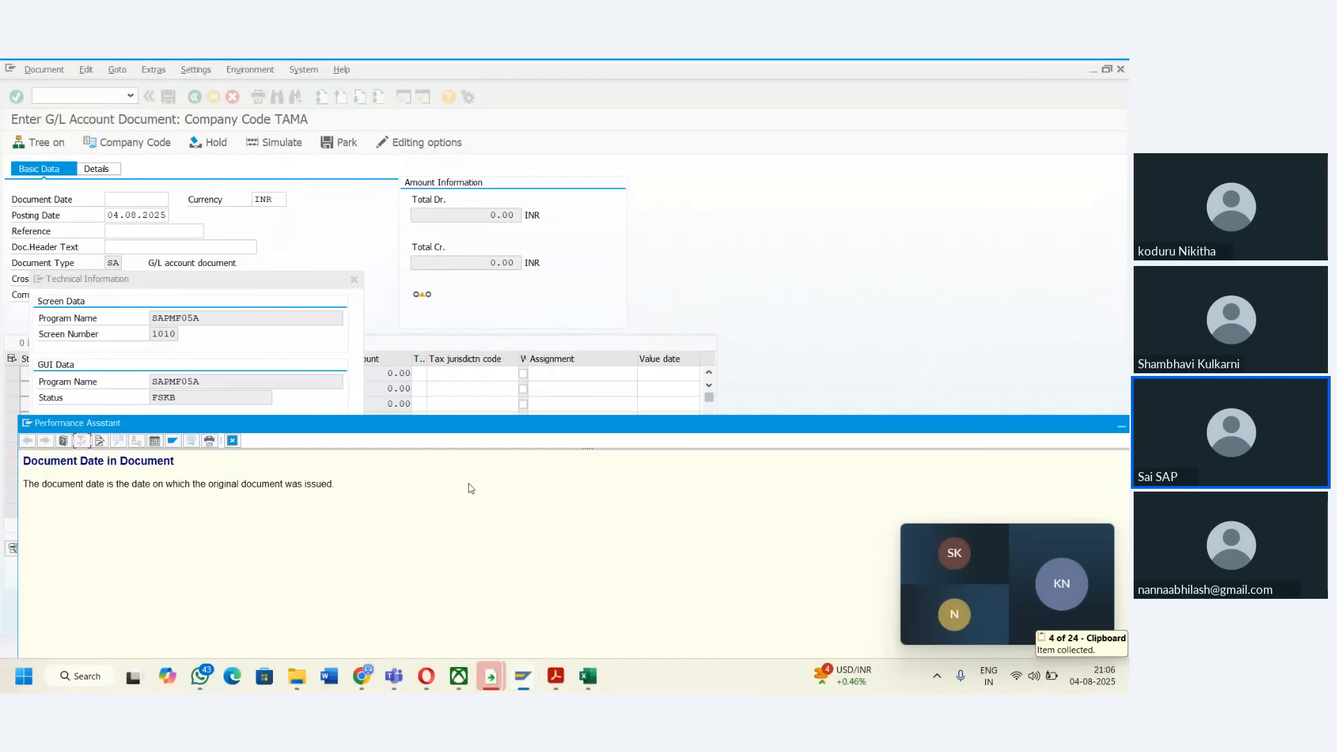
pyautogui.click(588, 676)
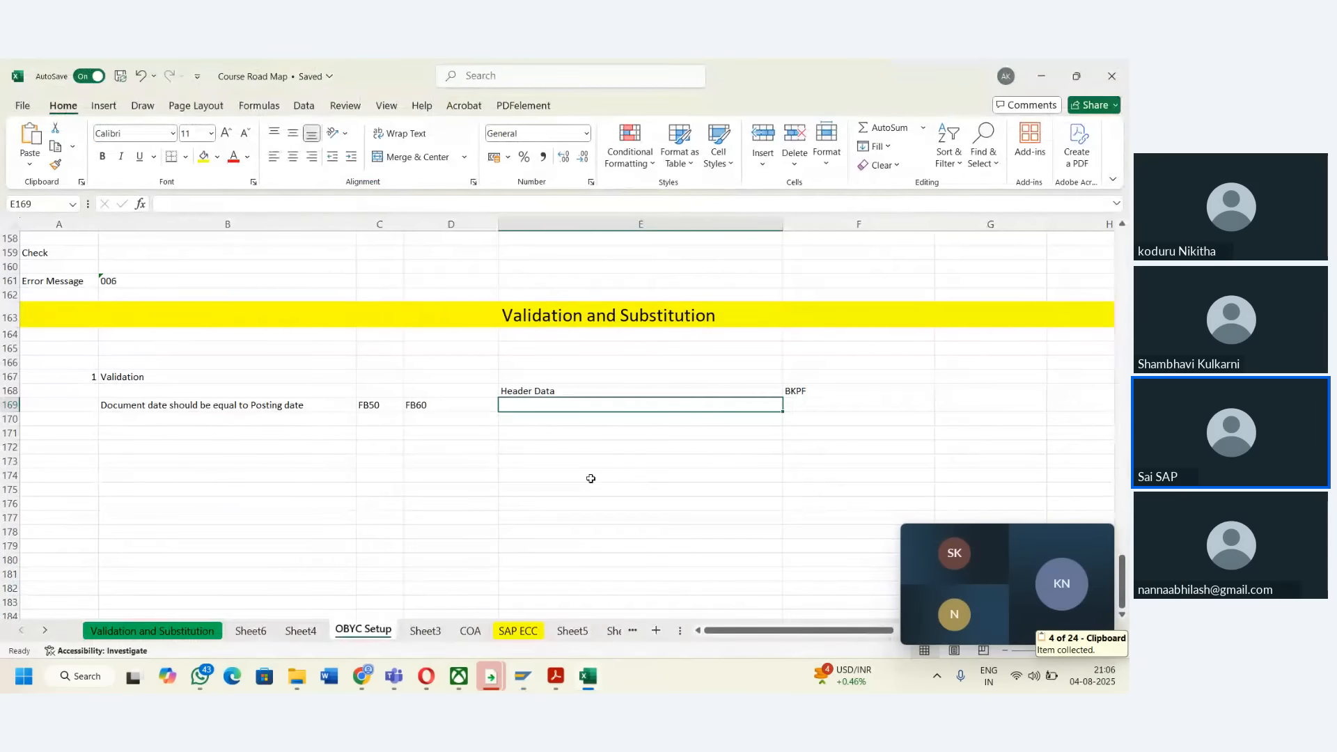
pyautogui.write('Docume')
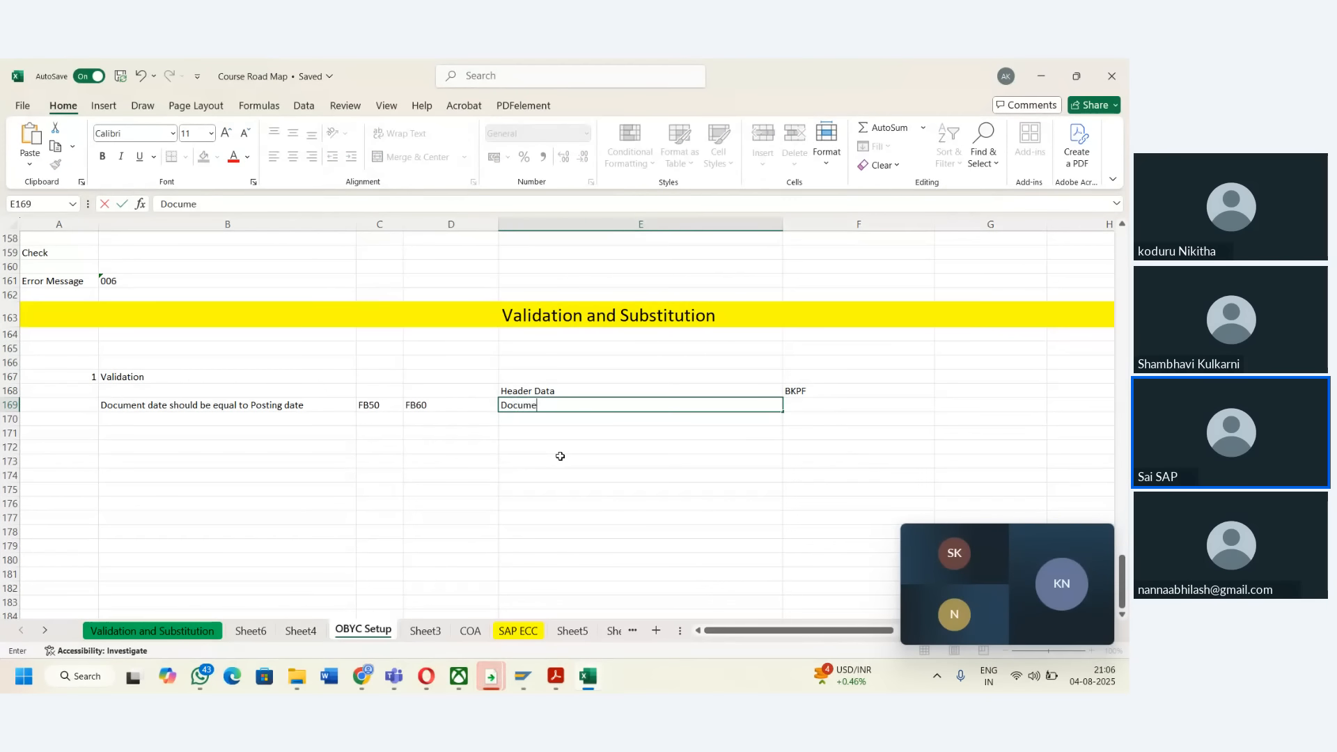
pyautogui.write('nt date')
pyautogui.press('Tab')
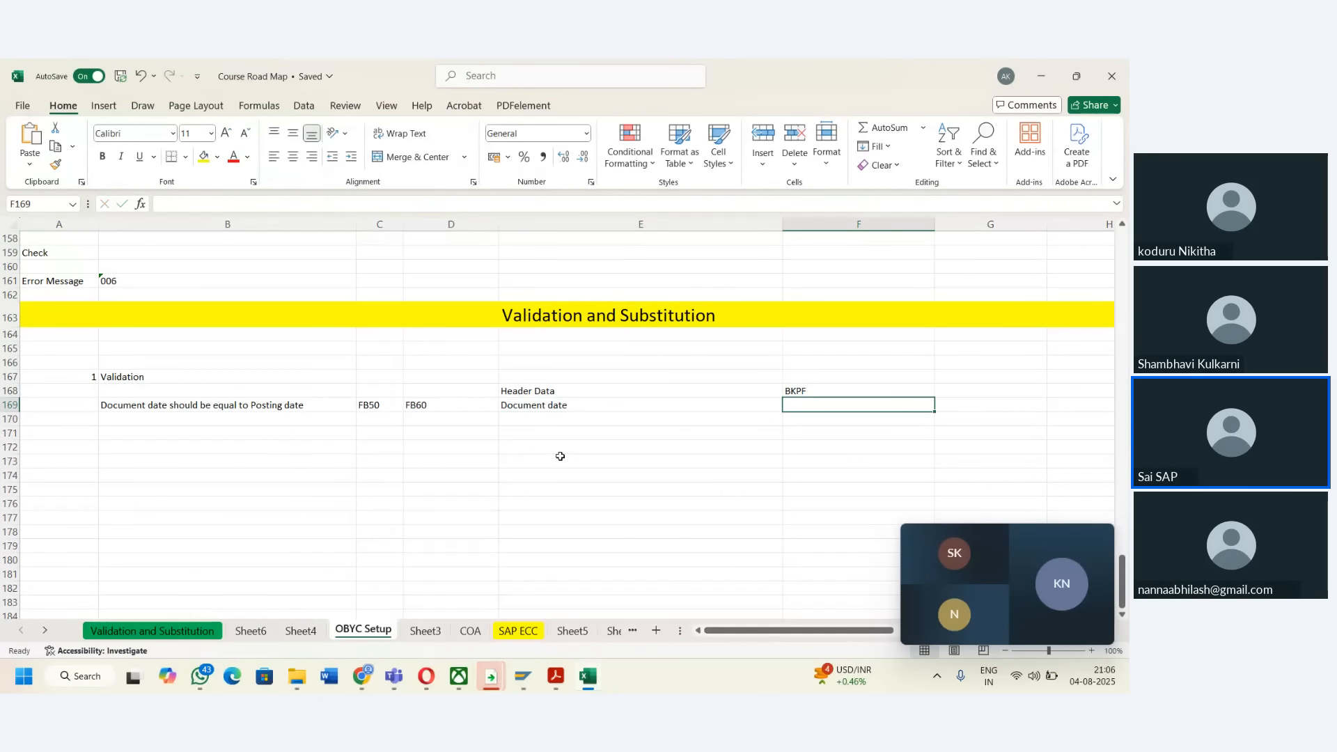
pyautogui.hotkey('ctrl', 'v')
pyautogui.press('Return')
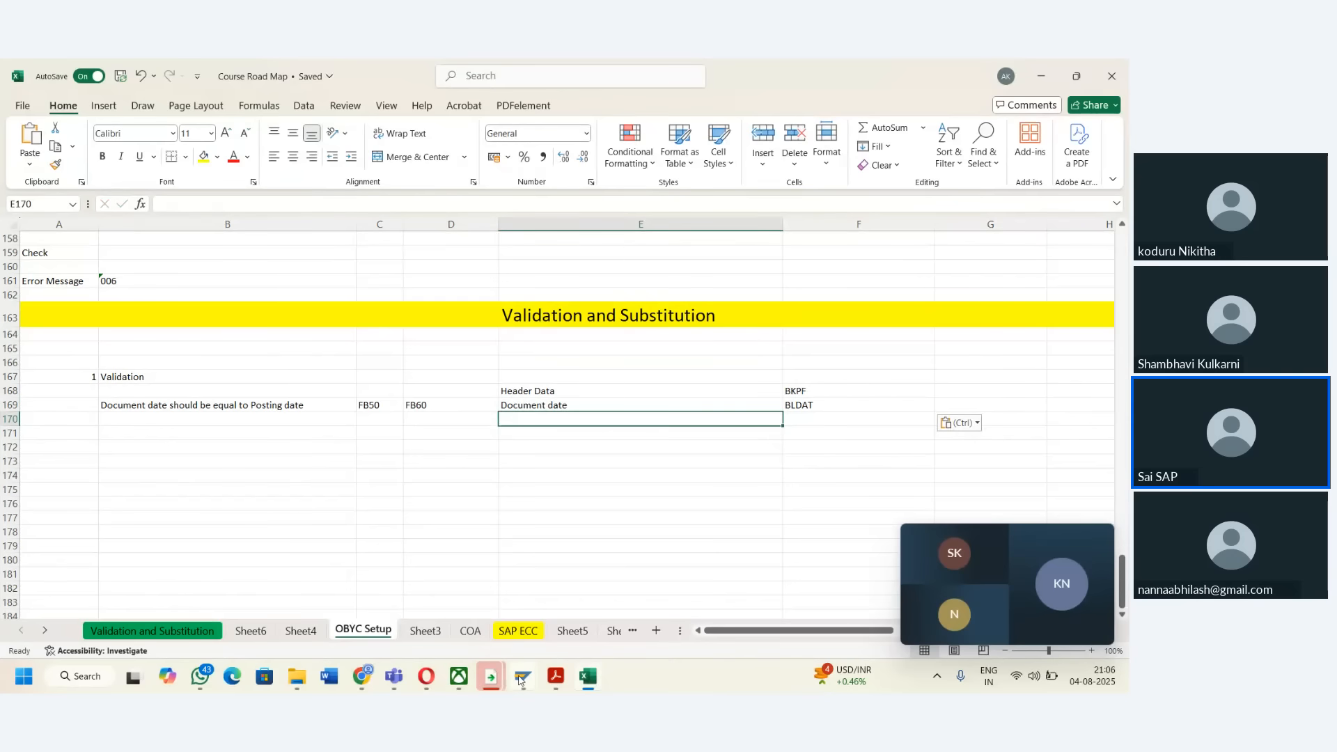
# - Return to the SAP FB50 session and copy the Posting Date field name, BUDAT, from its technical information
pyautogui.moveTo(491, 677)
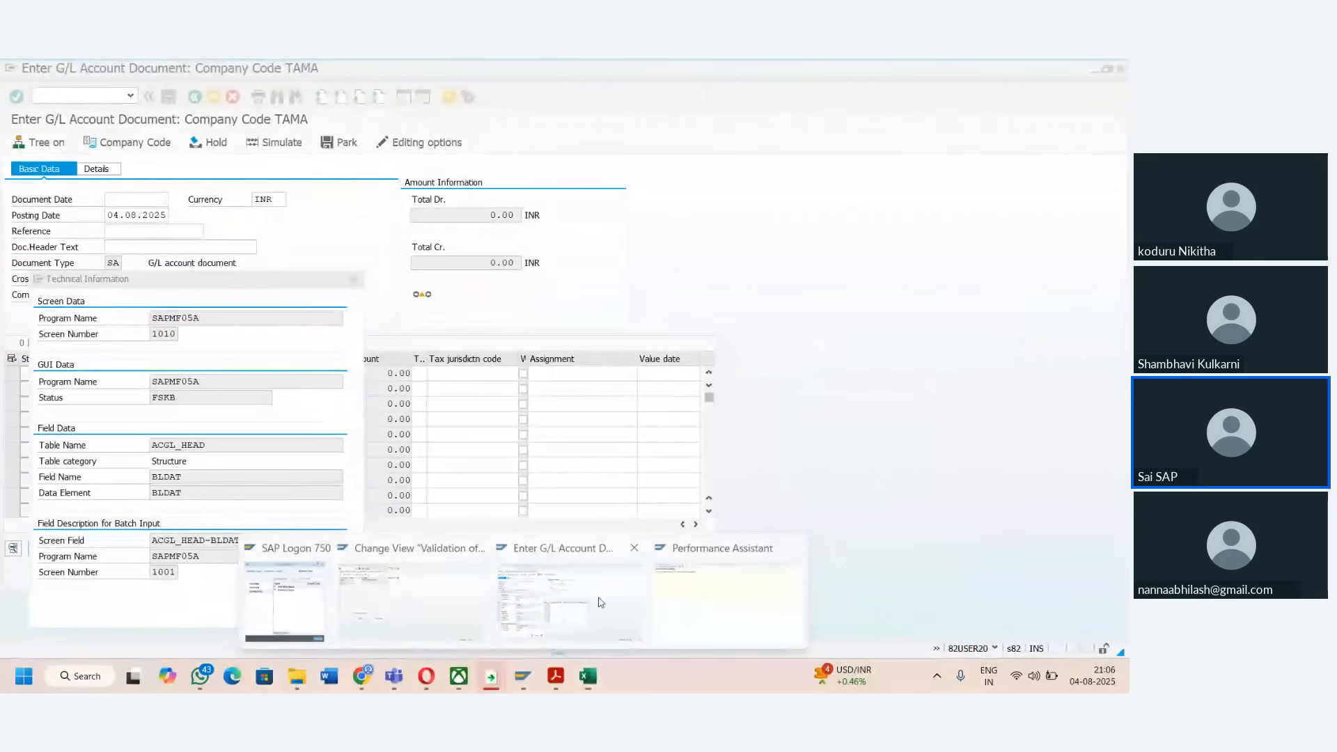
pyautogui.click(601, 603)
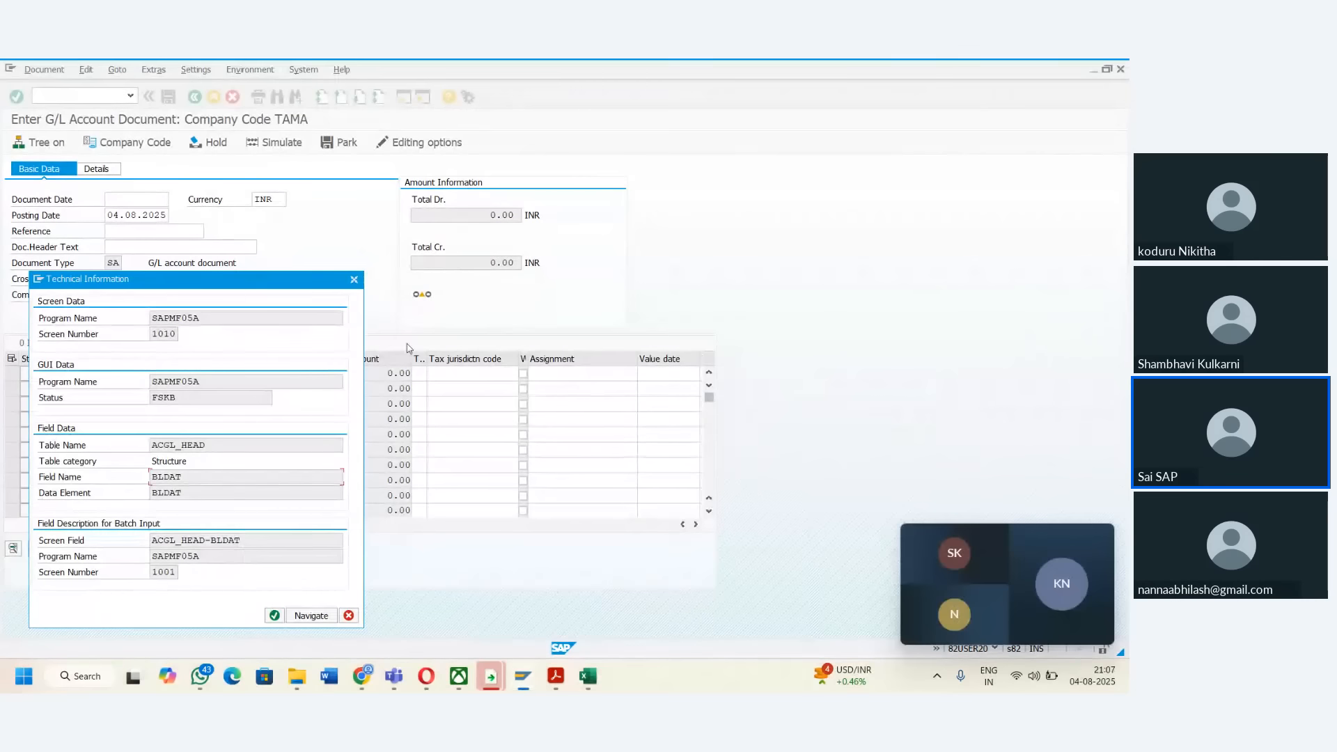
pyautogui.press('Escape')
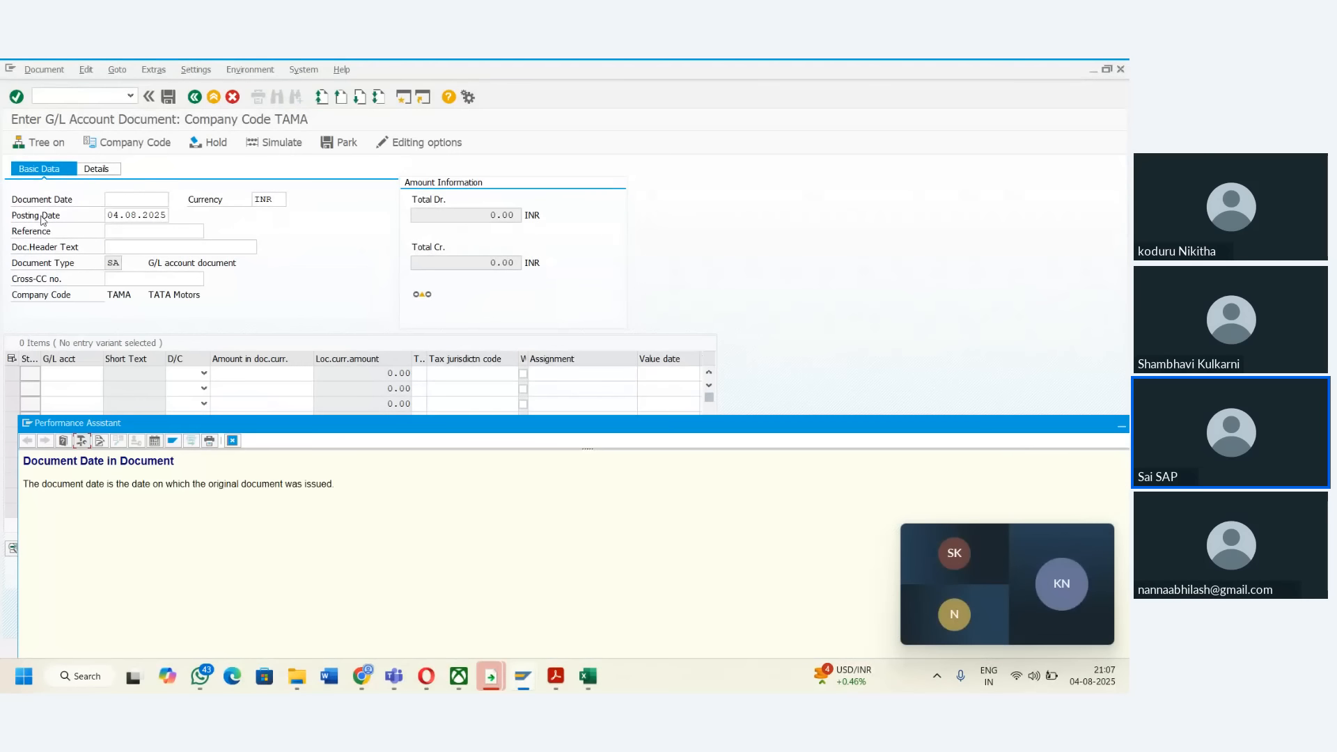
pyautogui.press('Escape')
pyautogui.click(43, 218)
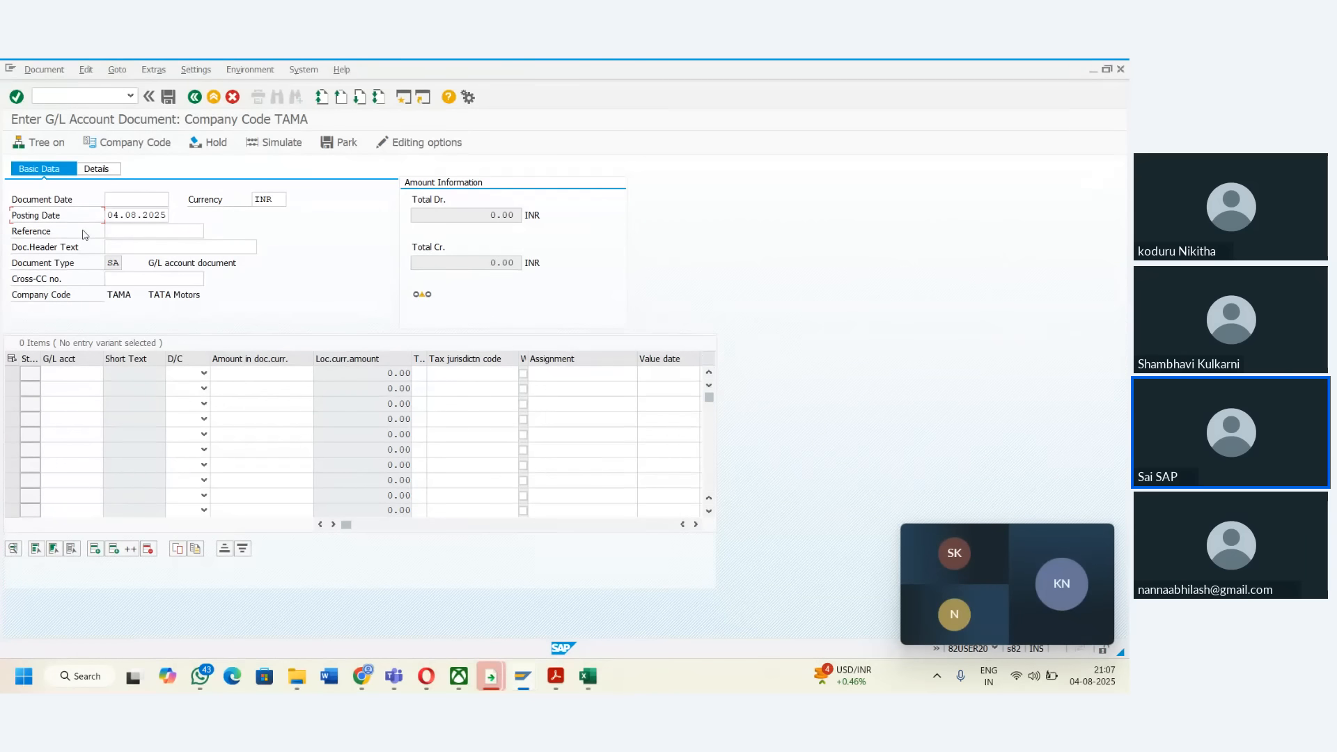
pyautogui.press('F1')
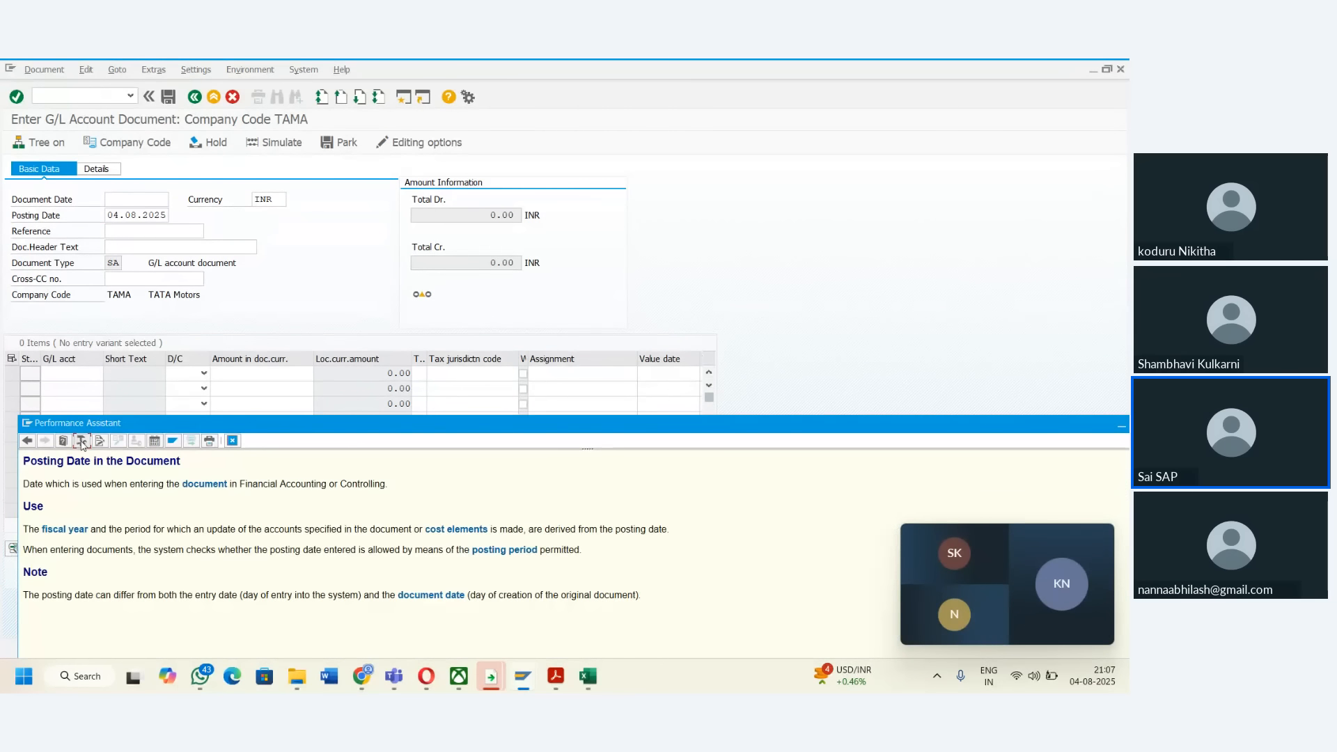
pyautogui.click(81, 441)
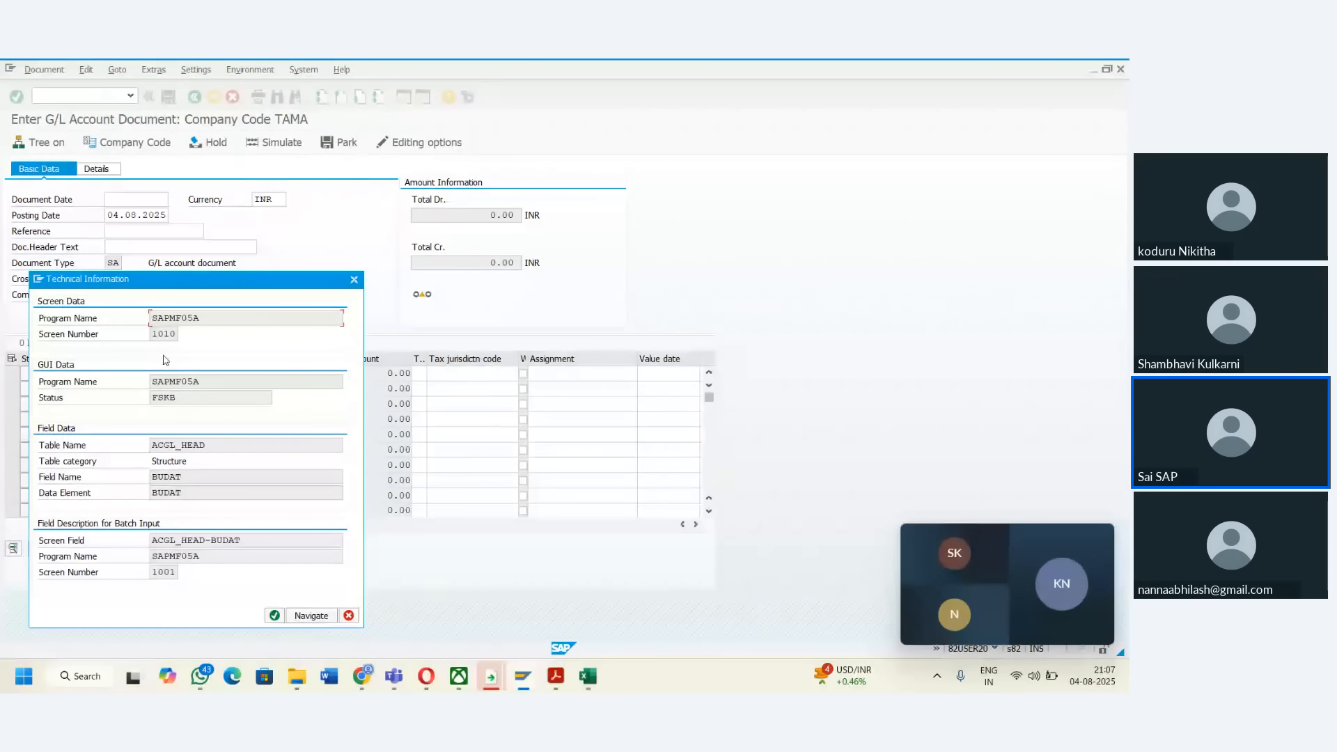
pyautogui.click(158, 476)
pyautogui.hotkey('ctrl', 'y')
pyautogui.moveTo(151, 474); pyautogui.dragTo(196, 473)
pyautogui.hotkey('ctrl', 'c')
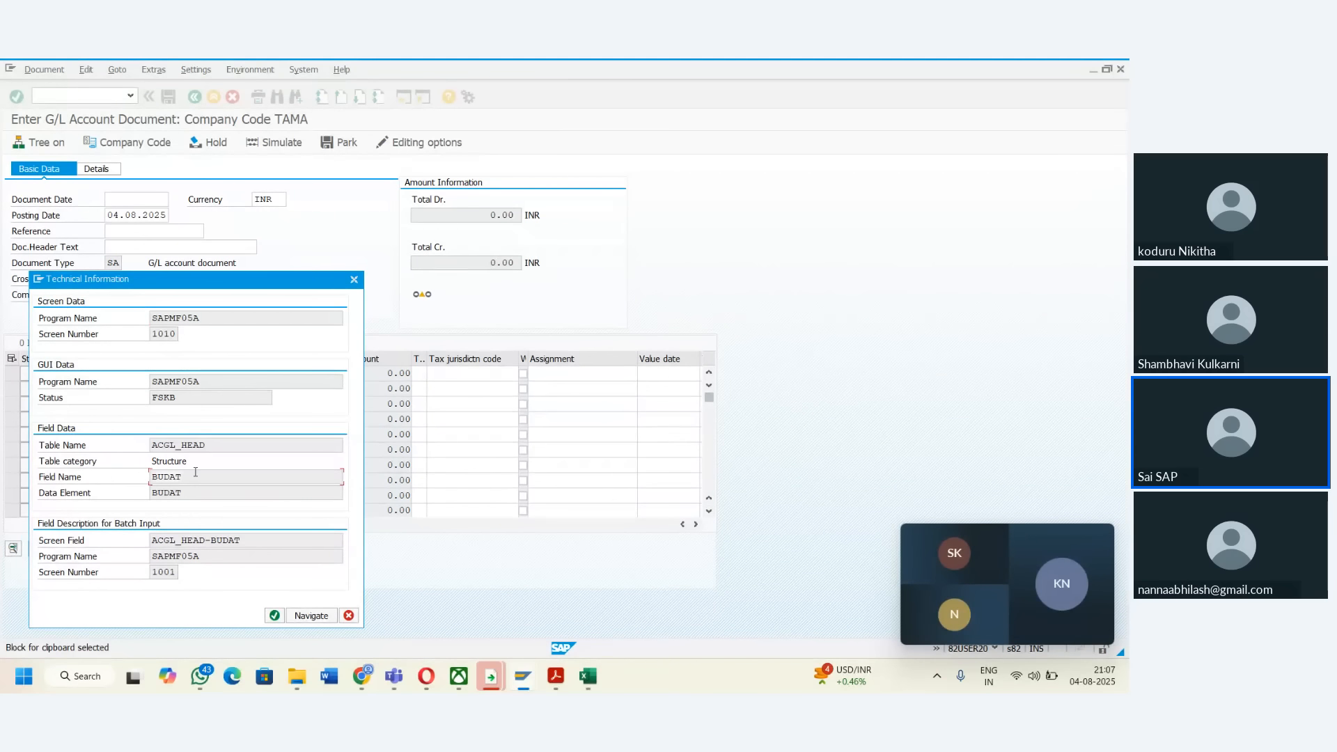
# - Switch to the Excel workbook and enter "Posting date" in E170 and the copied field name BUDAT in F170
pyautogui.press('F1')
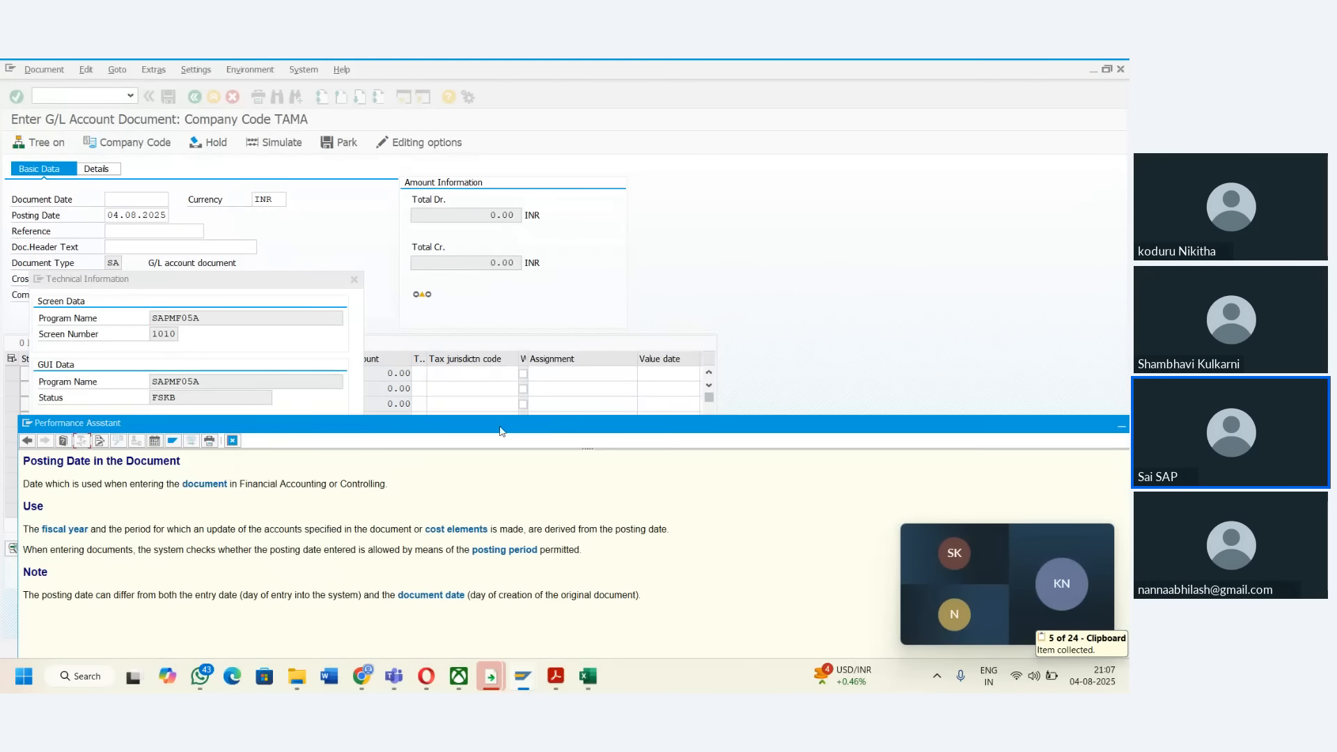
pyautogui.click(587, 669)
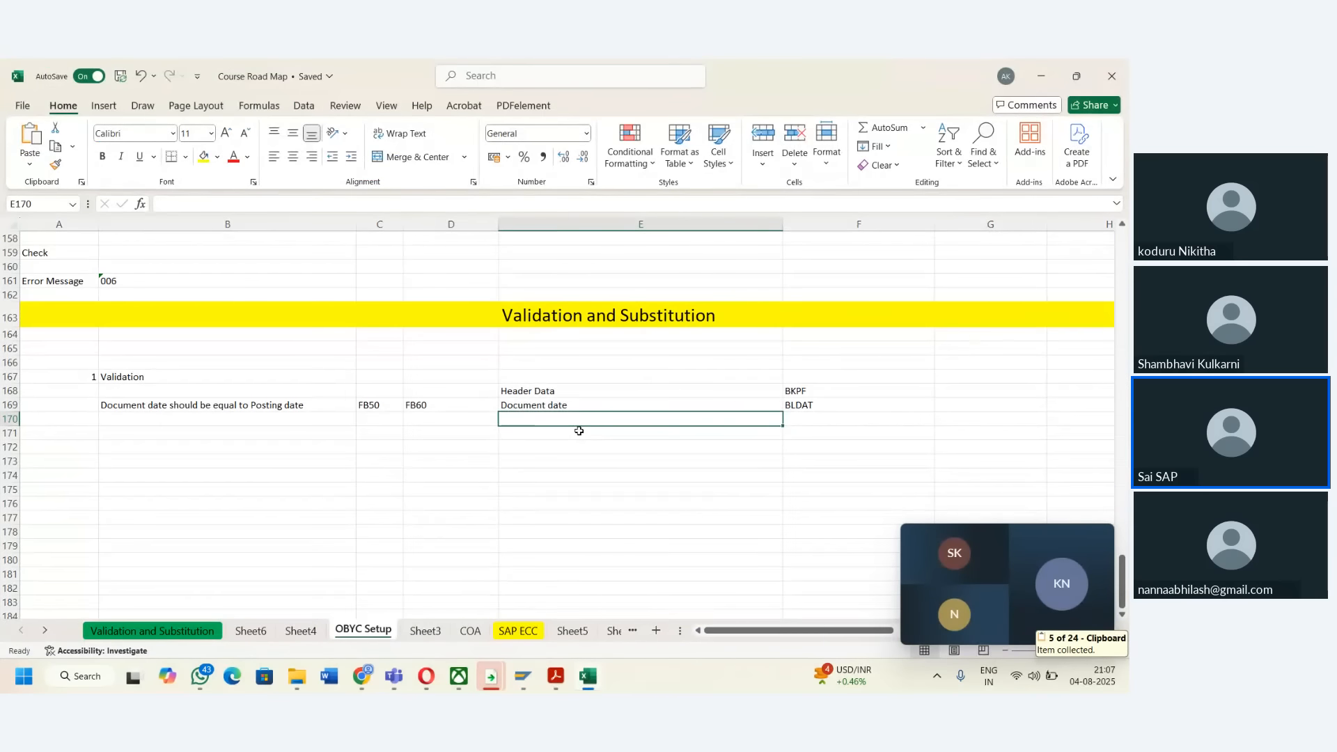
pyautogui.write('POsting date')
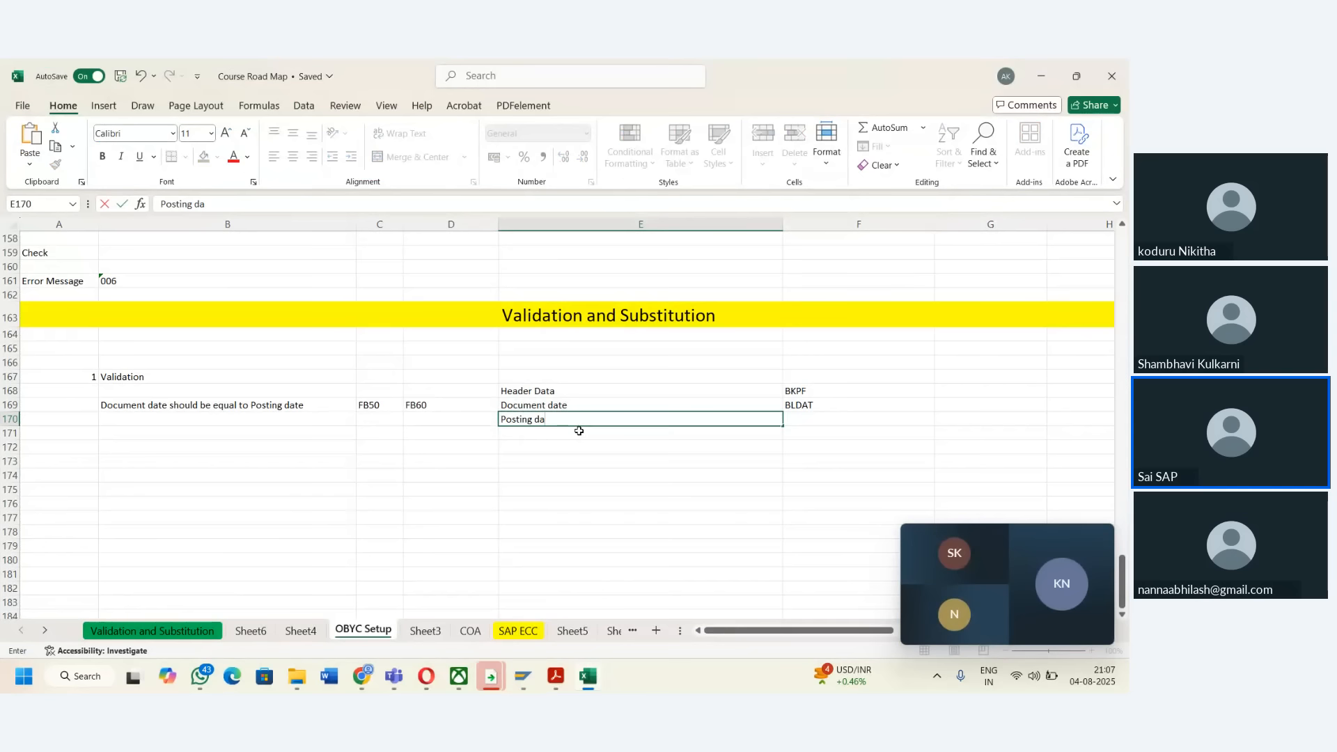
pyautogui.press('Tab')
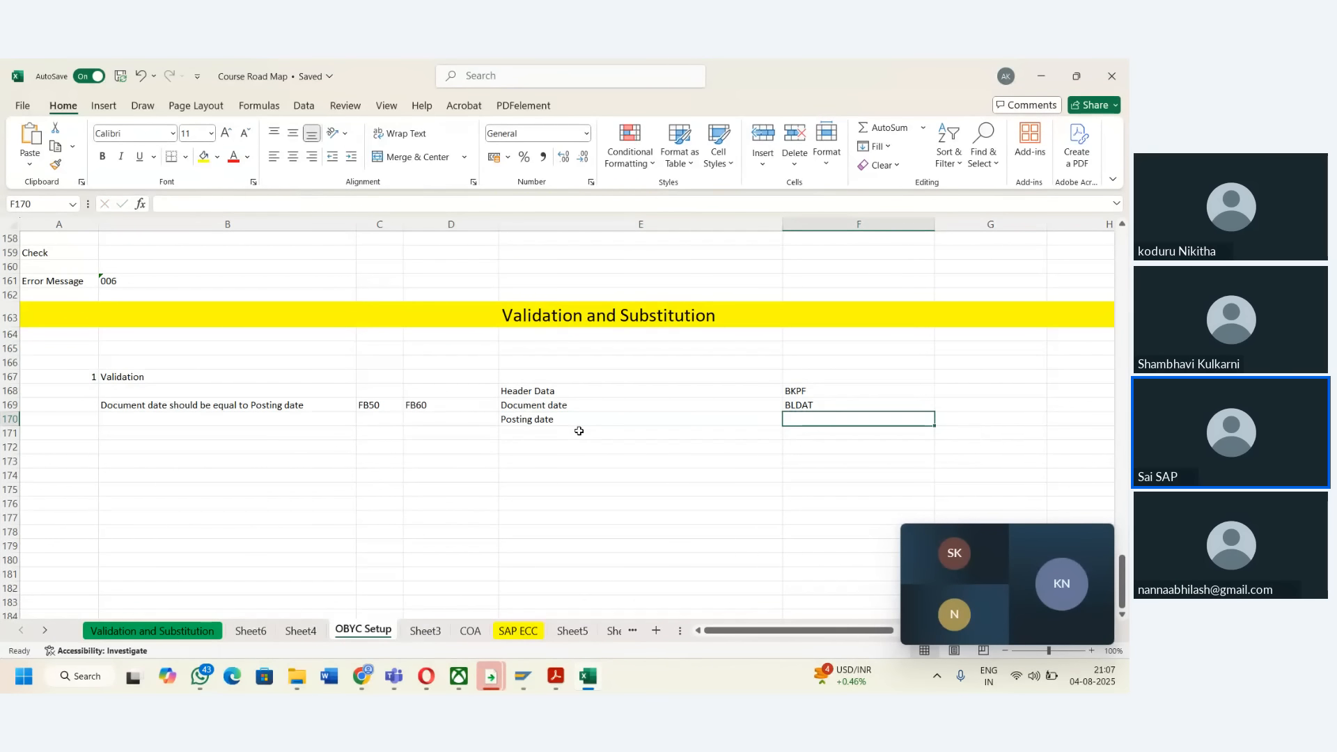
pyautogui.hotkey('ctrl', 'v')
# - Extend the header table name in F168 to read "BKPF (Table)"
pyautogui.press('Up')
pyautogui.press('Up')
pyautogui.press('Left')
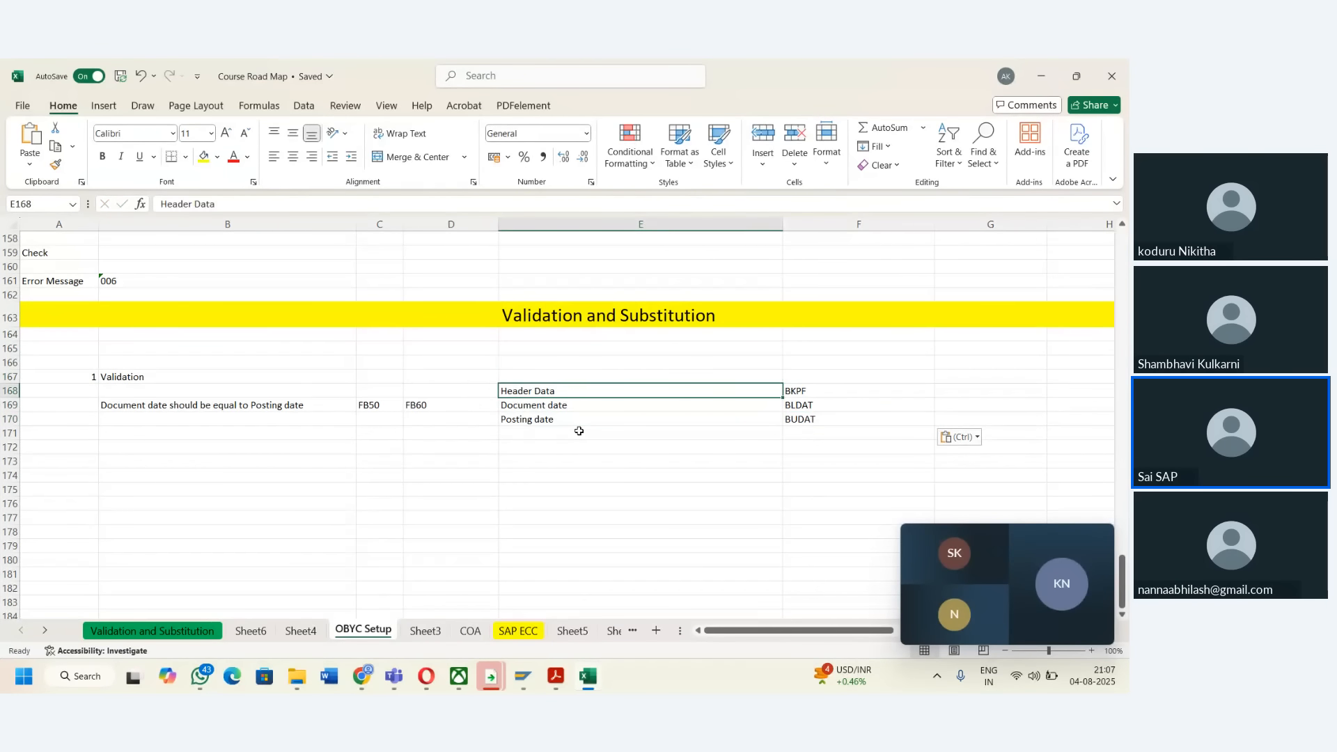
pyautogui.press('Right')
pyautogui.press('Left')
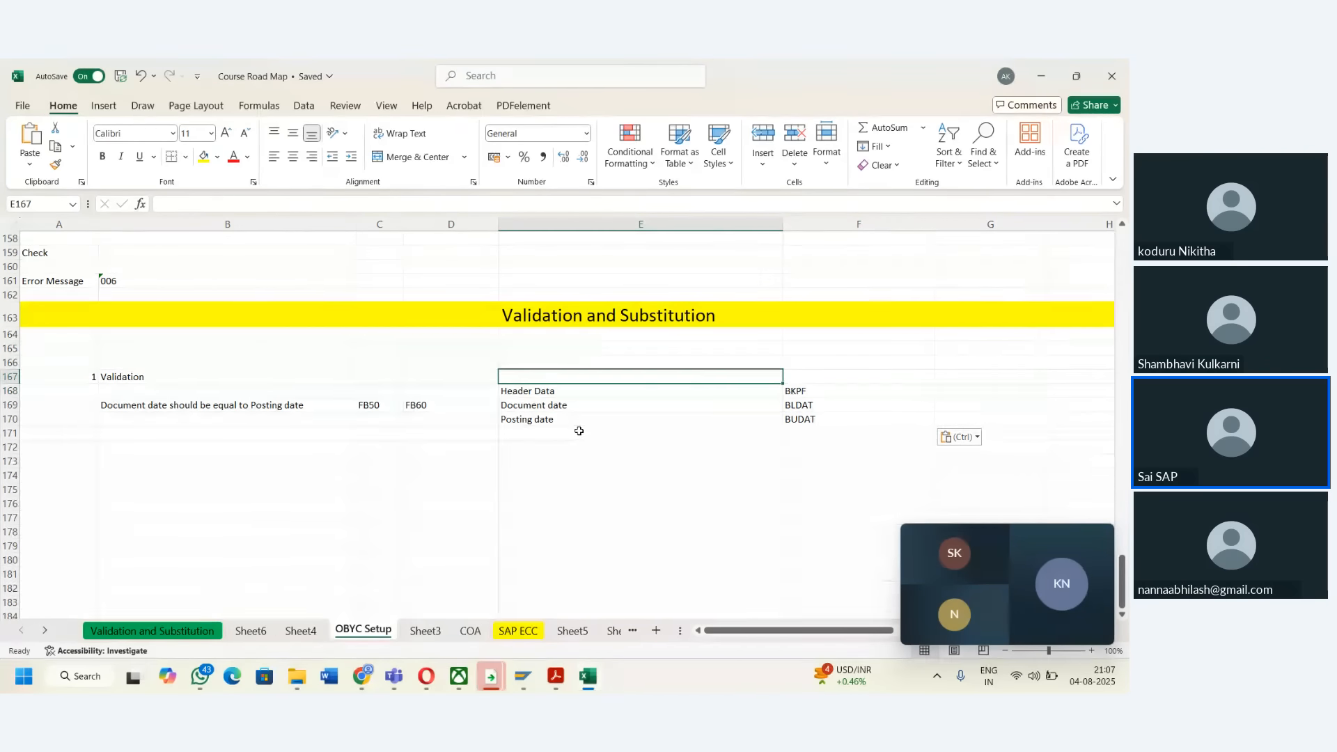
pyautogui.press('Left')
pyautogui.press('Right')
pyautogui.press('Right')
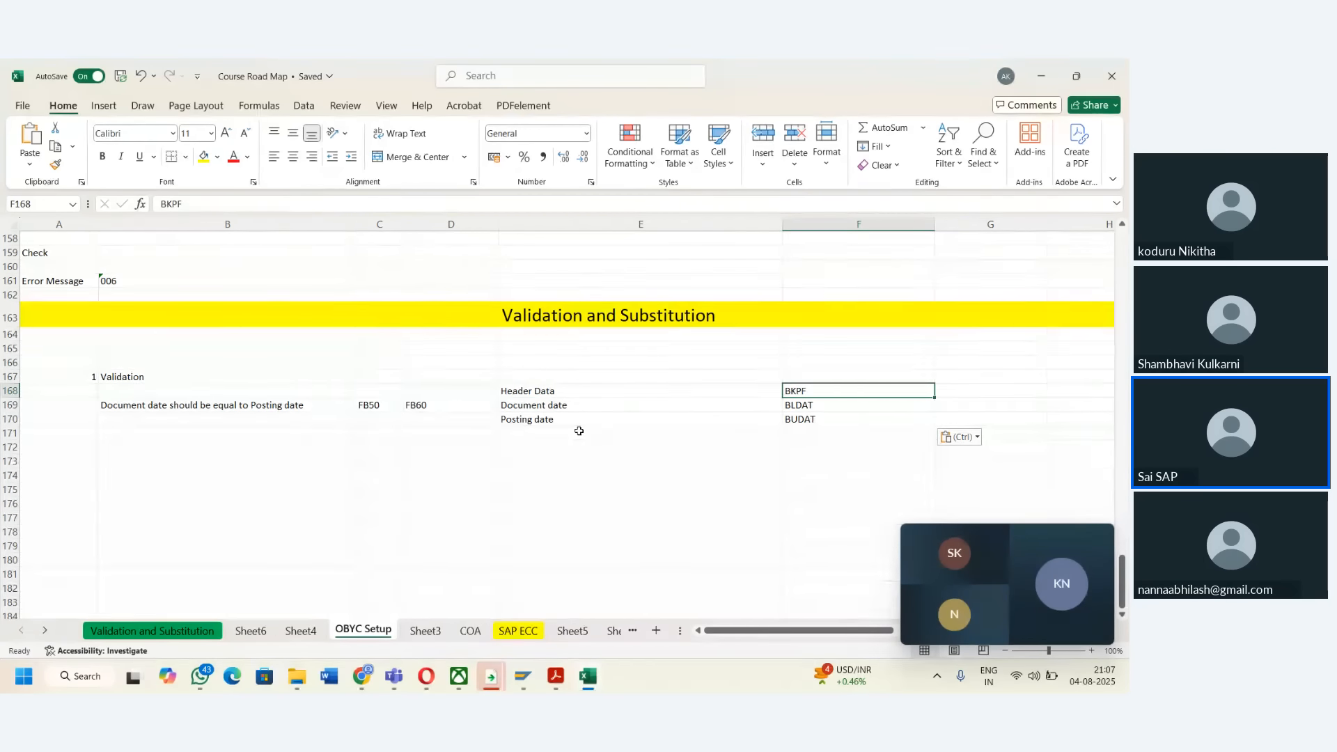
pyautogui.click(214, 205)
pyautogui.write('(Tabl')
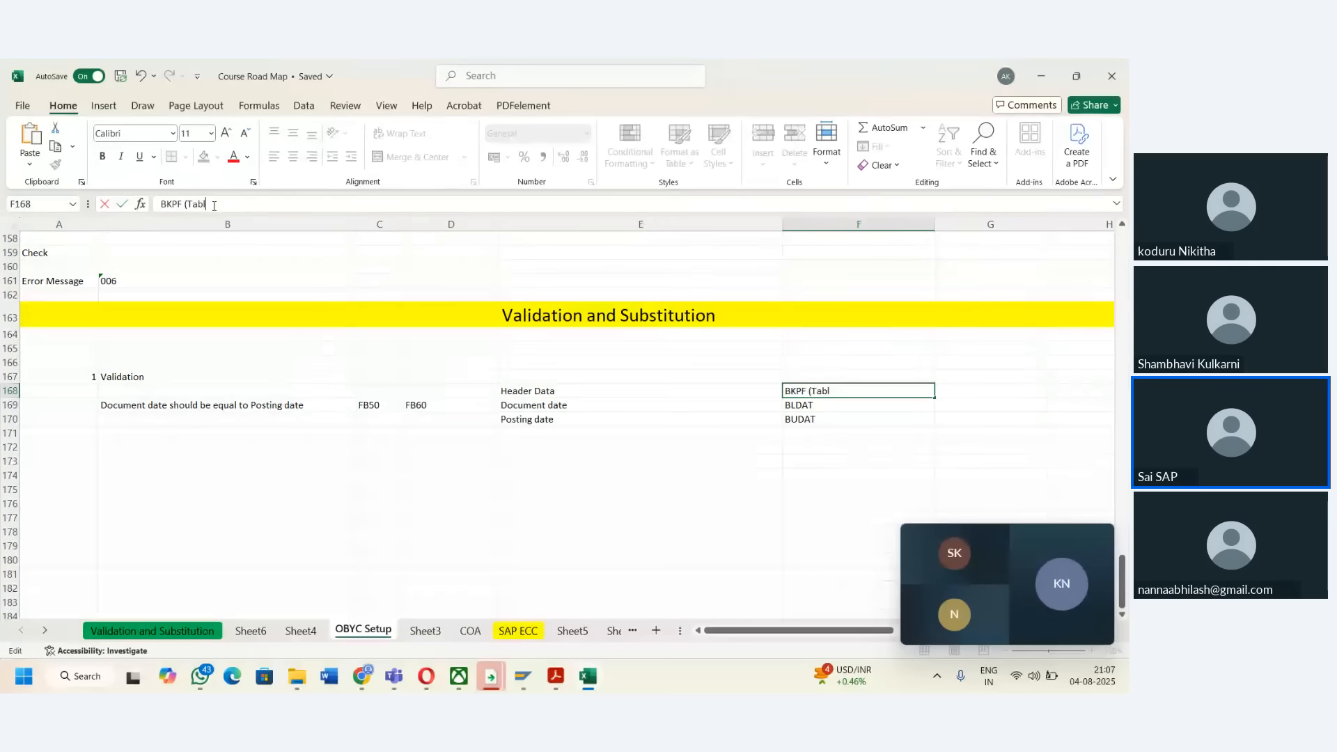
pyautogui.write('e)')
pyautogui.press('Tab')
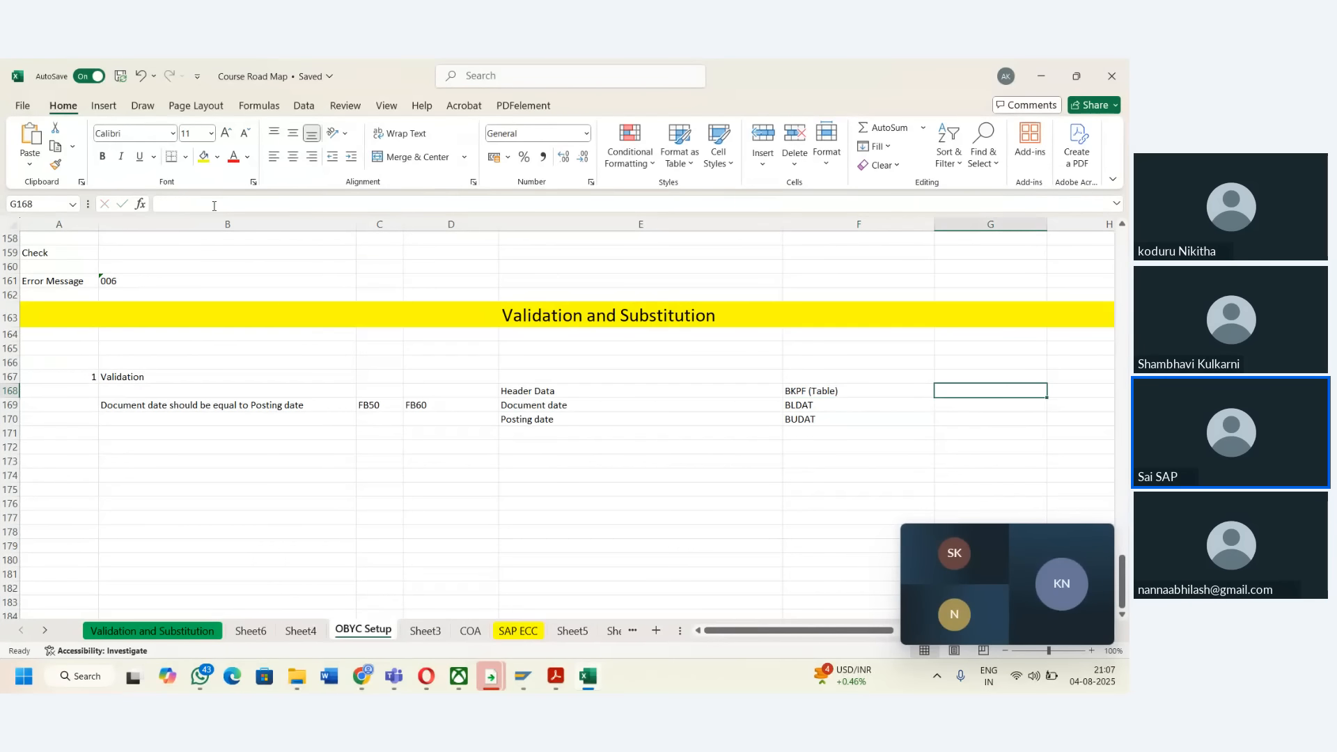
pyautogui.press('Return')
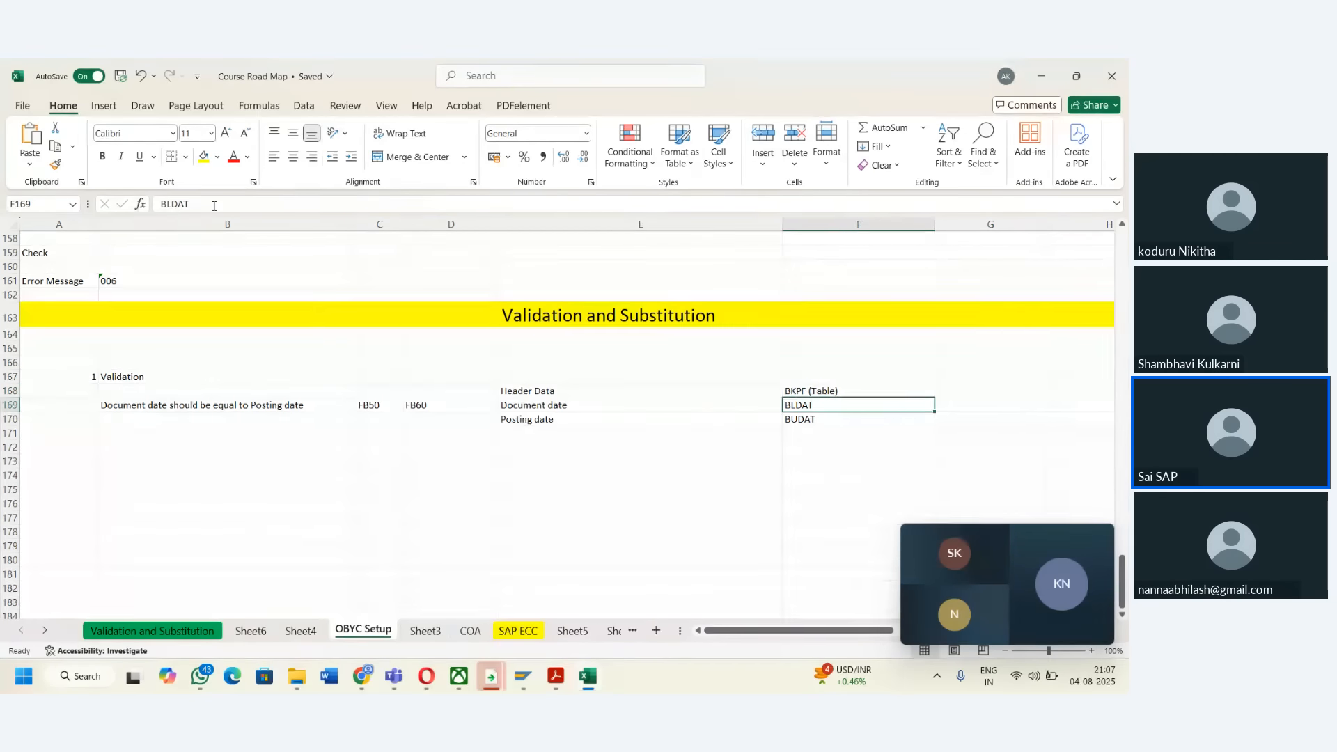
# - Make the document date and posting date entries with their field names in E169:F170 bold
pyautogui.press('Left')
pyautogui.hotkey('shift', 'Down')
pyautogui.hotkey('shift', 'Right')
pyautogui.hotkey('ctrl', 'b')
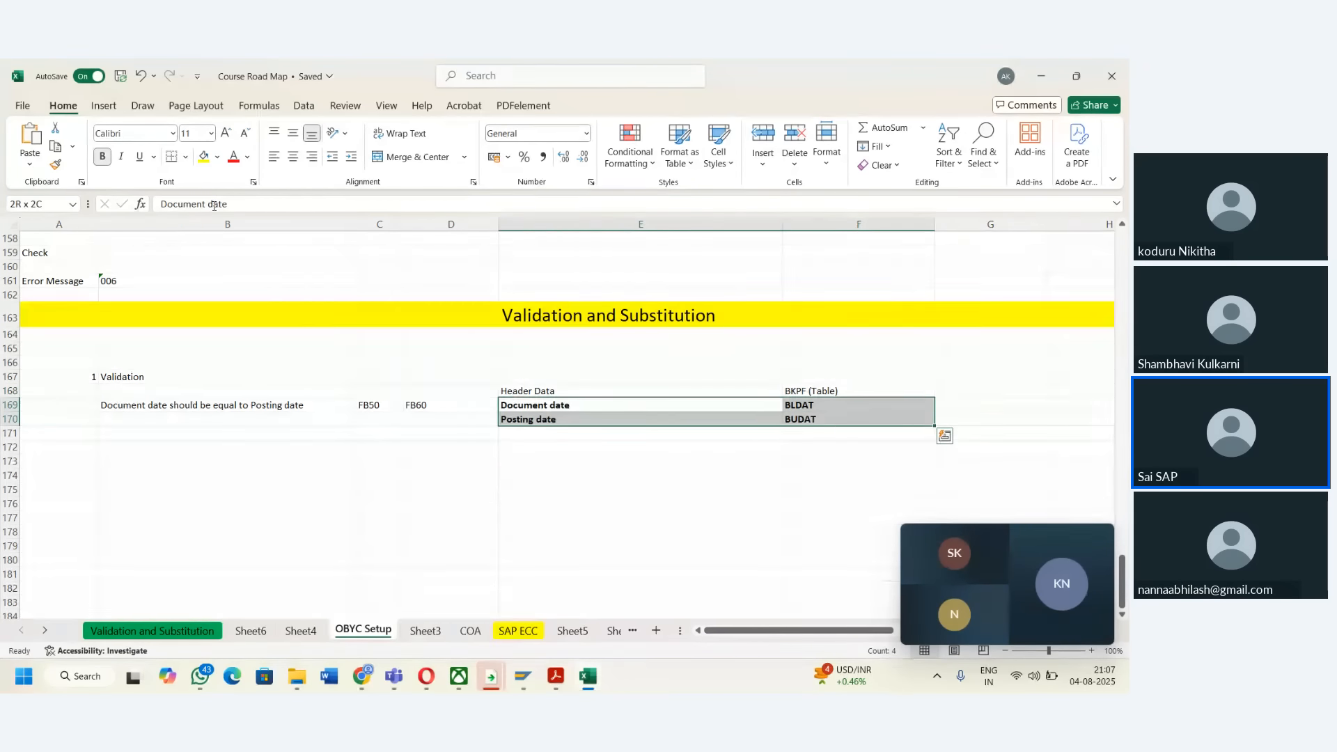
pyautogui.press('Down')
pyautogui.press('Left')
pyautogui.press('Left')
pyautogui.press('Left')
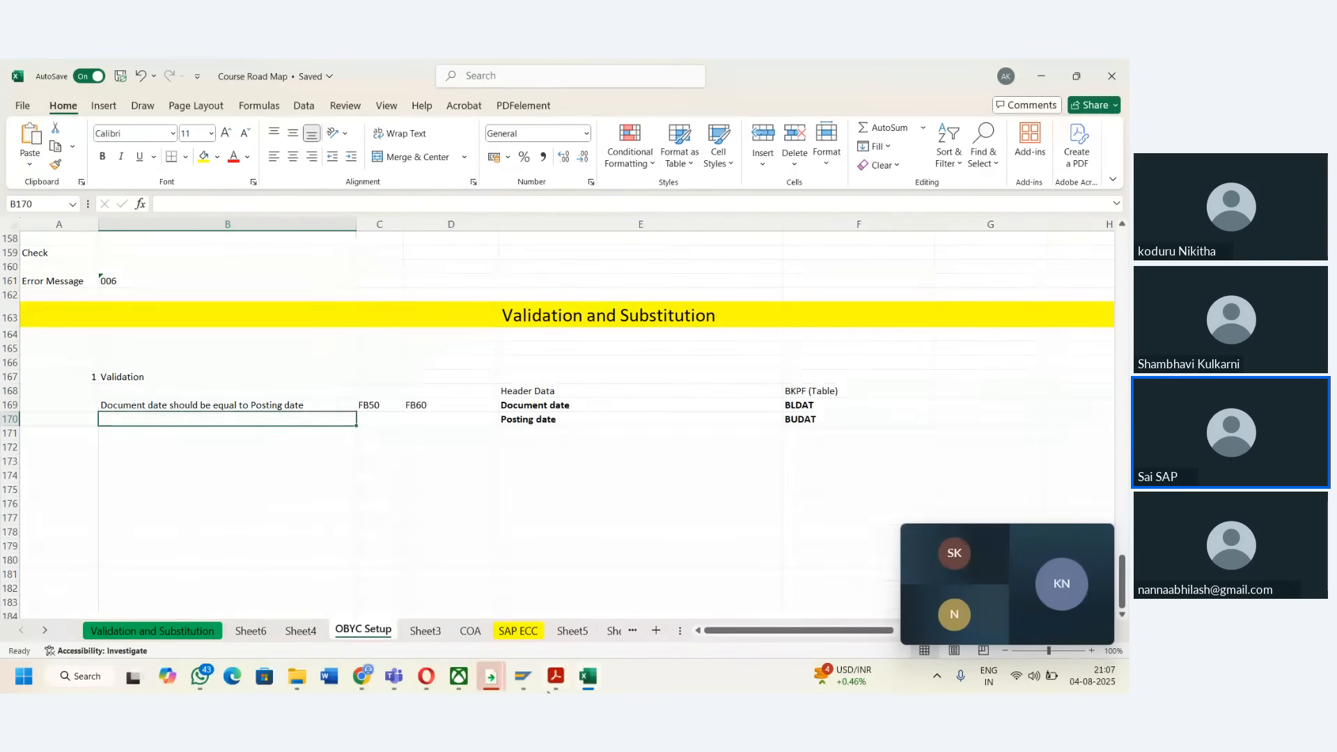
# - Switch to the SAP validation overview, open the TAMA document header validation and expand its Step 001
pyautogui.moveTo(523, 676)
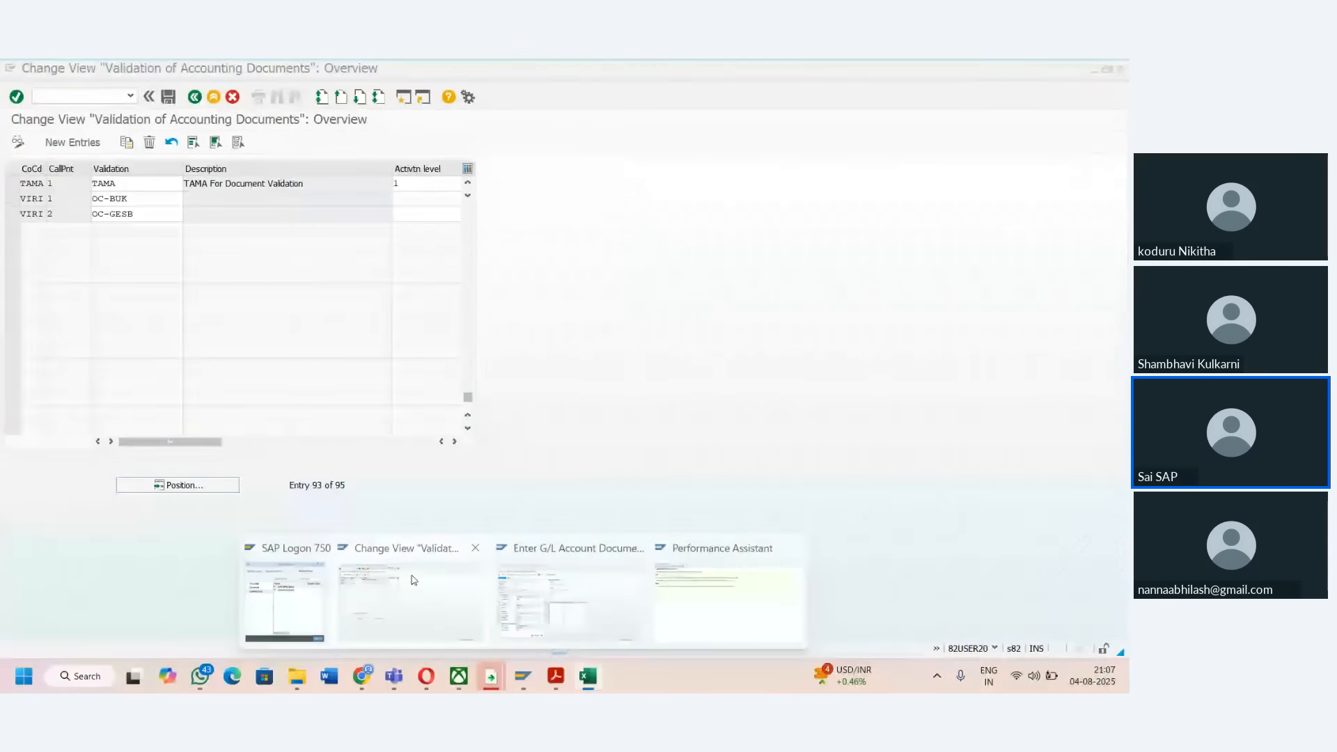
pyautogui.click(458, 589)
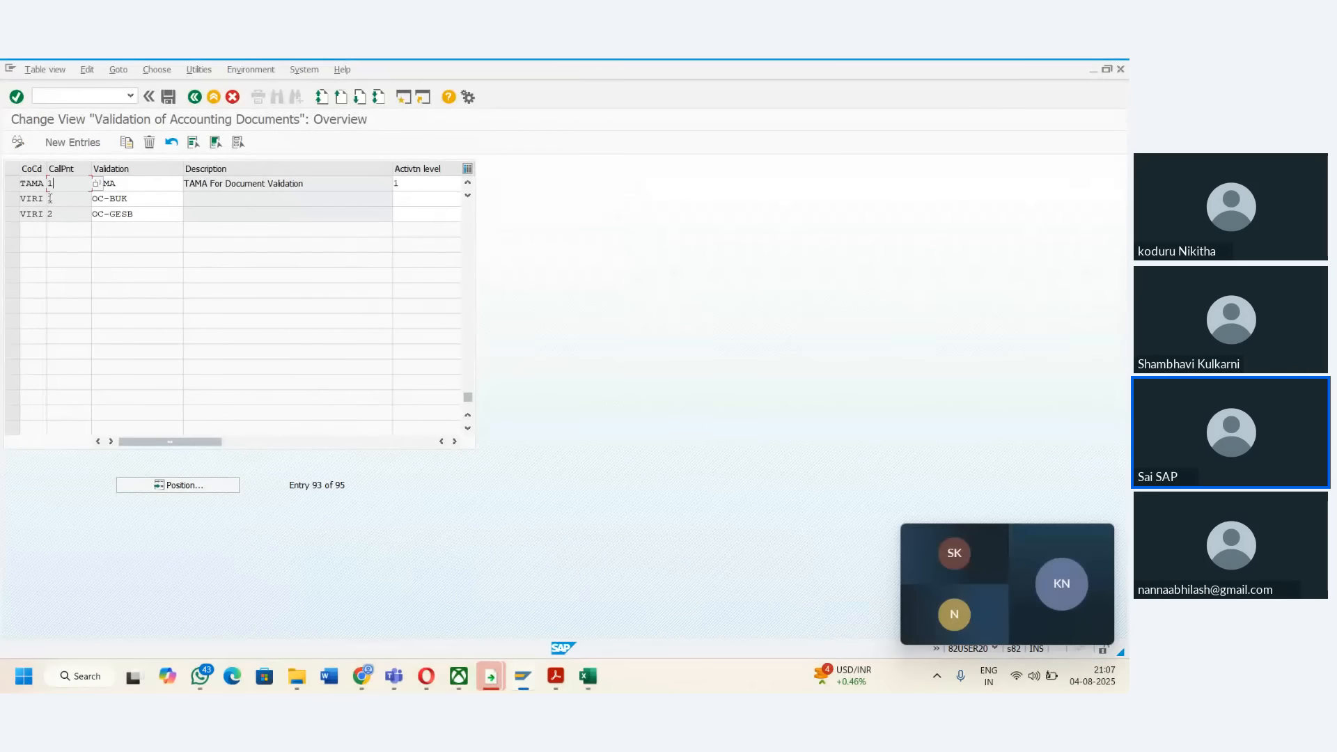
pyautogui.click(118, 182)
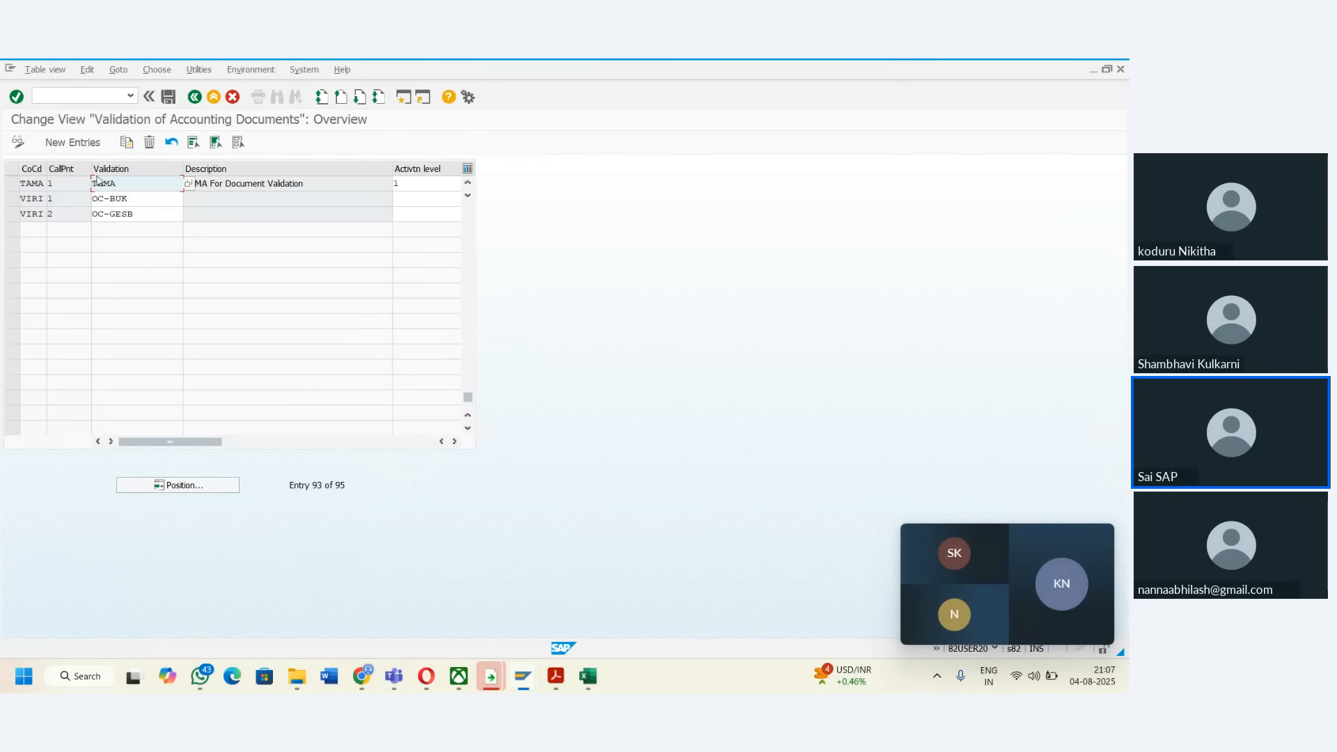
pyautogui.click(31, 184)
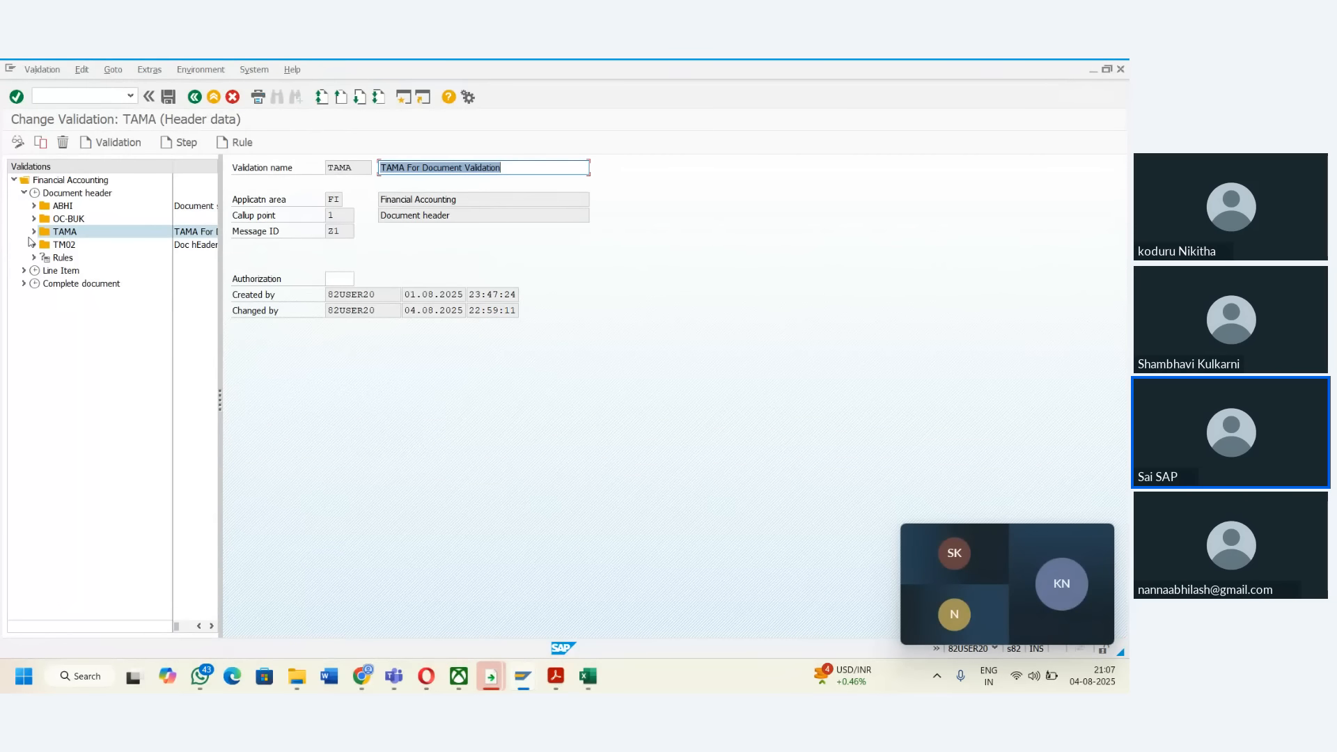
pyautogui.click(34, 232)
pyautogui.click(44, 244)
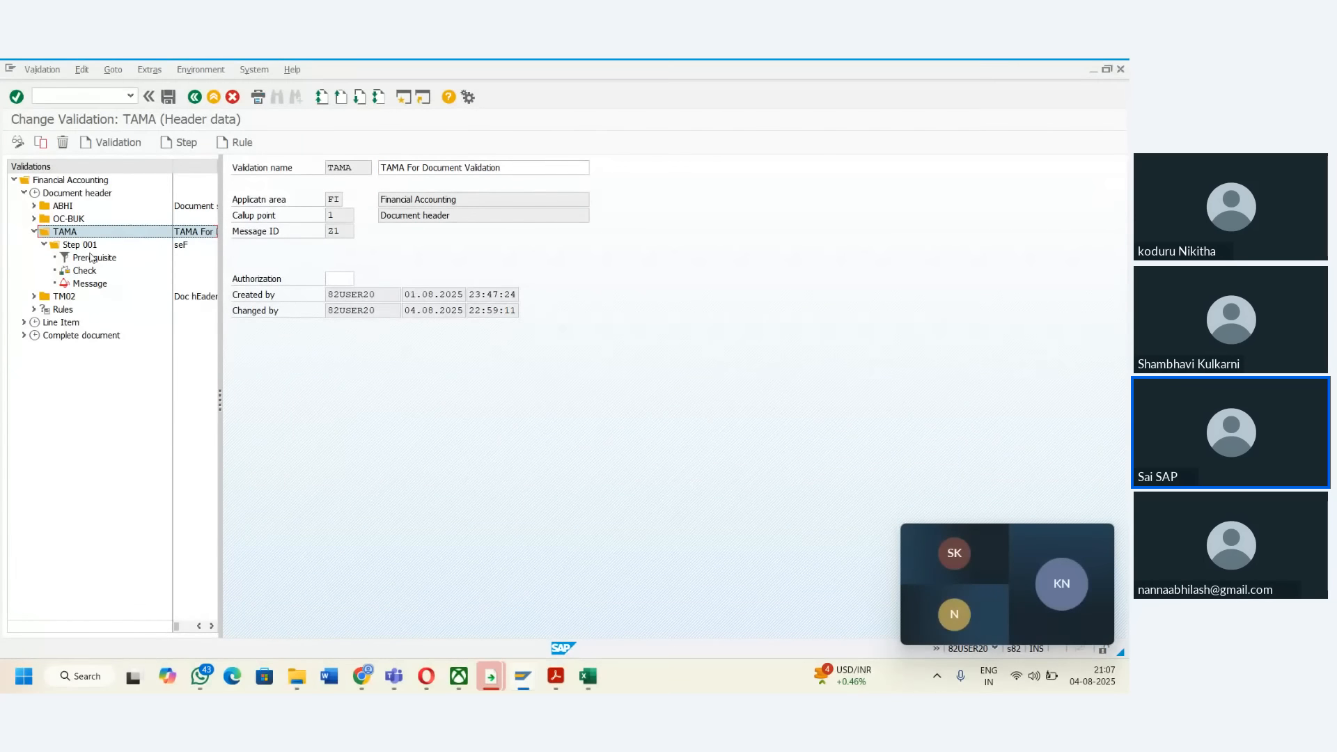
# - Switch to the Excel workbook and enter "Prere" in B171, "Co code" in C171 and "TAMA" in D171
pyautogui.hotkey('alt', 'Tab')
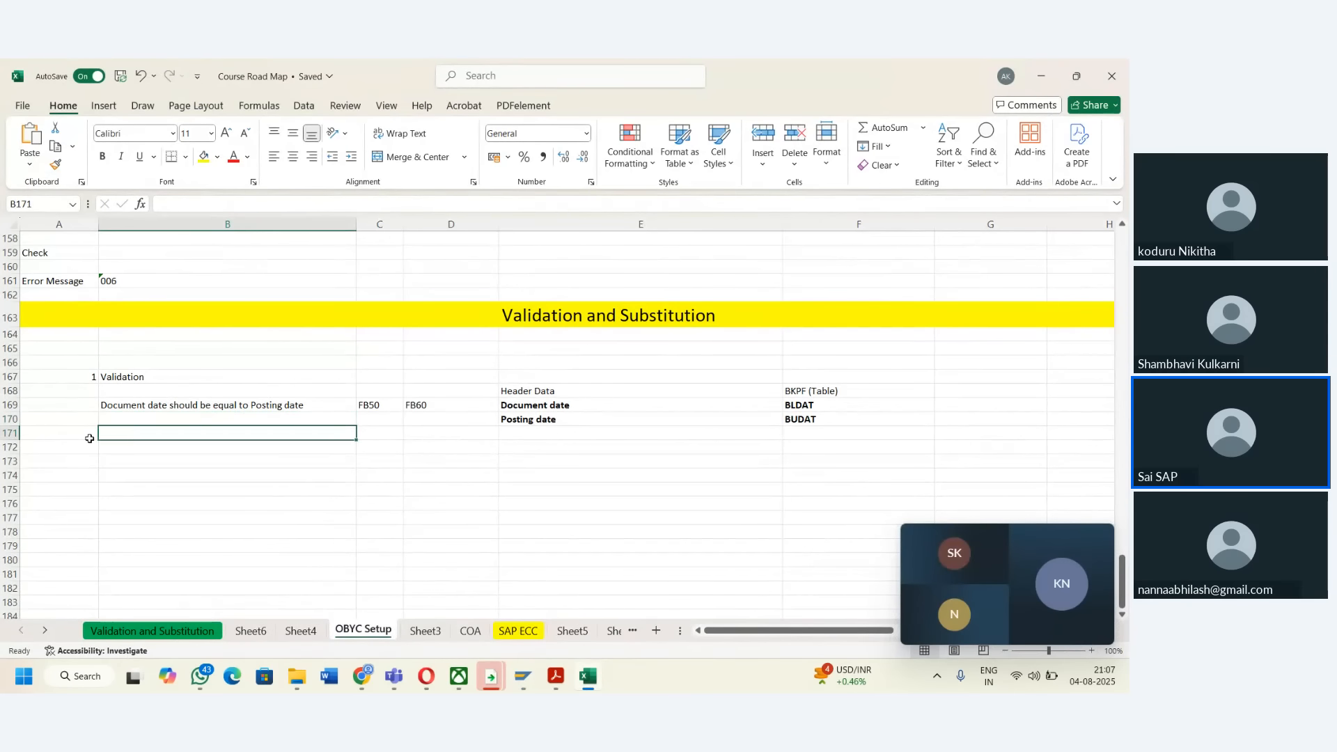
pyautogui.write('Pre')
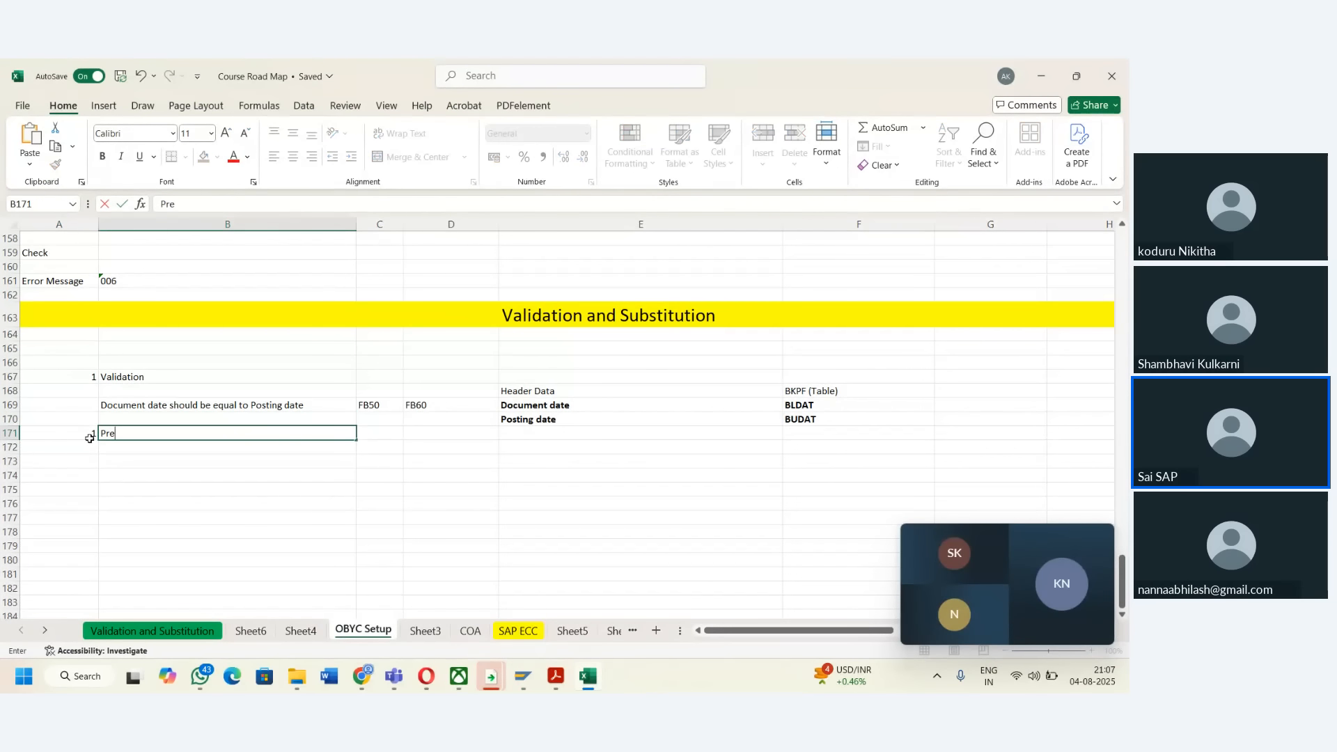
pyautogui.write('re')
pyautogui.press('Tab')
pyautogui.hotkey('shift', 'Tab')
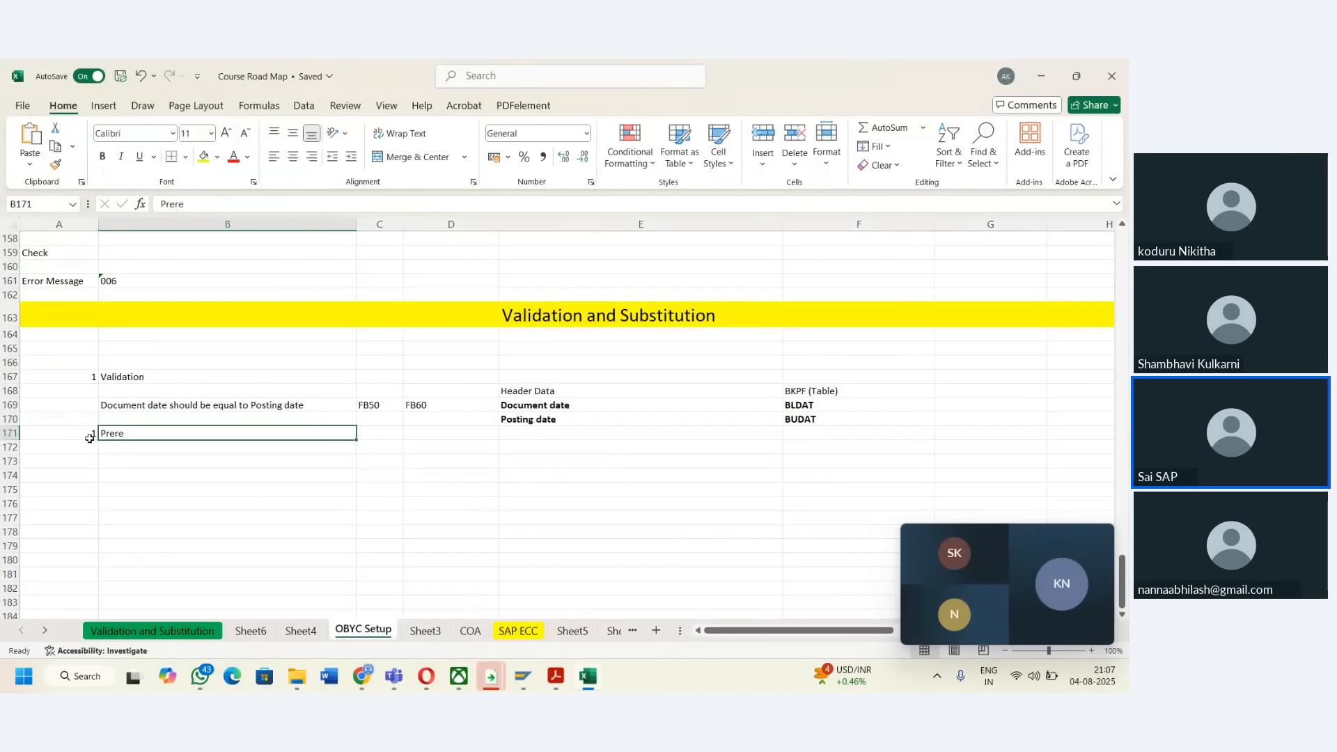
pyautogui.press('Tab')
pyautogui.write('Co code')
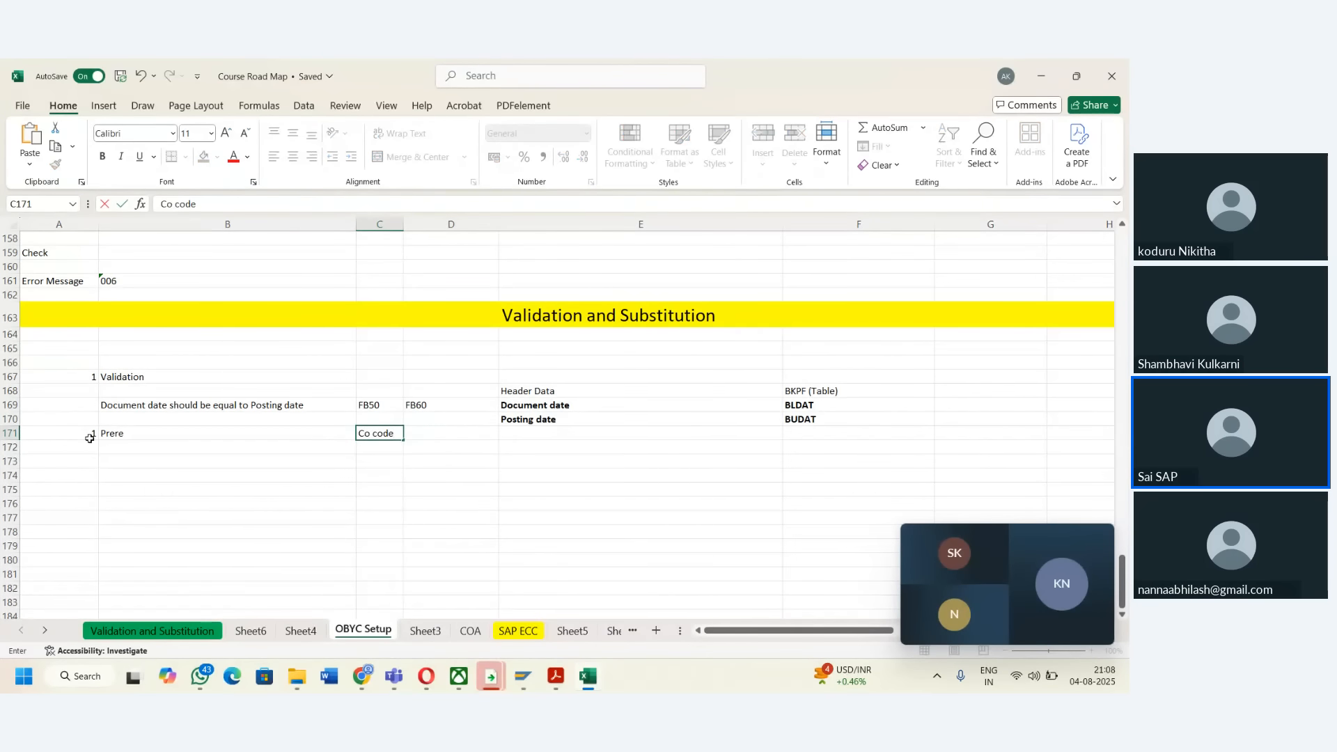
pyautogui.press('Tab')
pyautogui.write('TAMA')
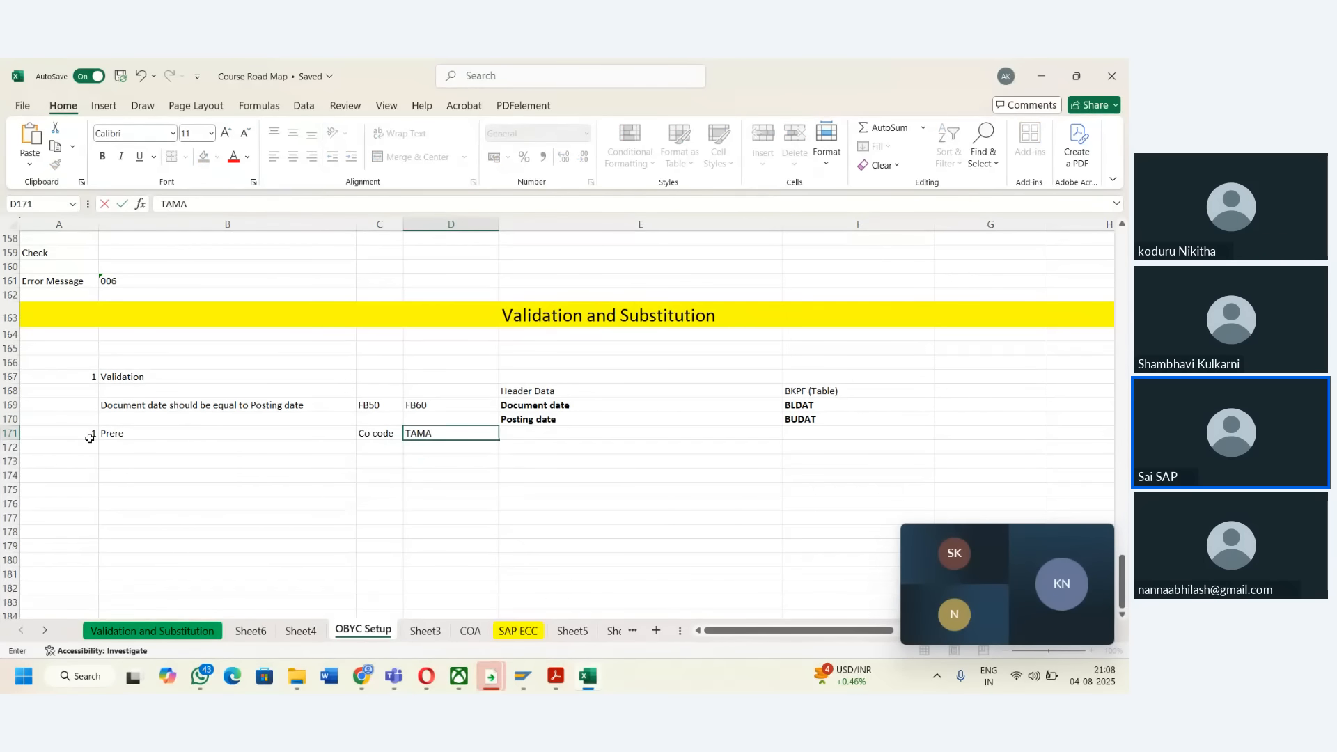
pyautogui.press('Return')
# - Number row 172 as 2 in column A and open the check formula of TAMA Step 001 in SAP
pyautogui.press('Left')
pyautogui.write('2')
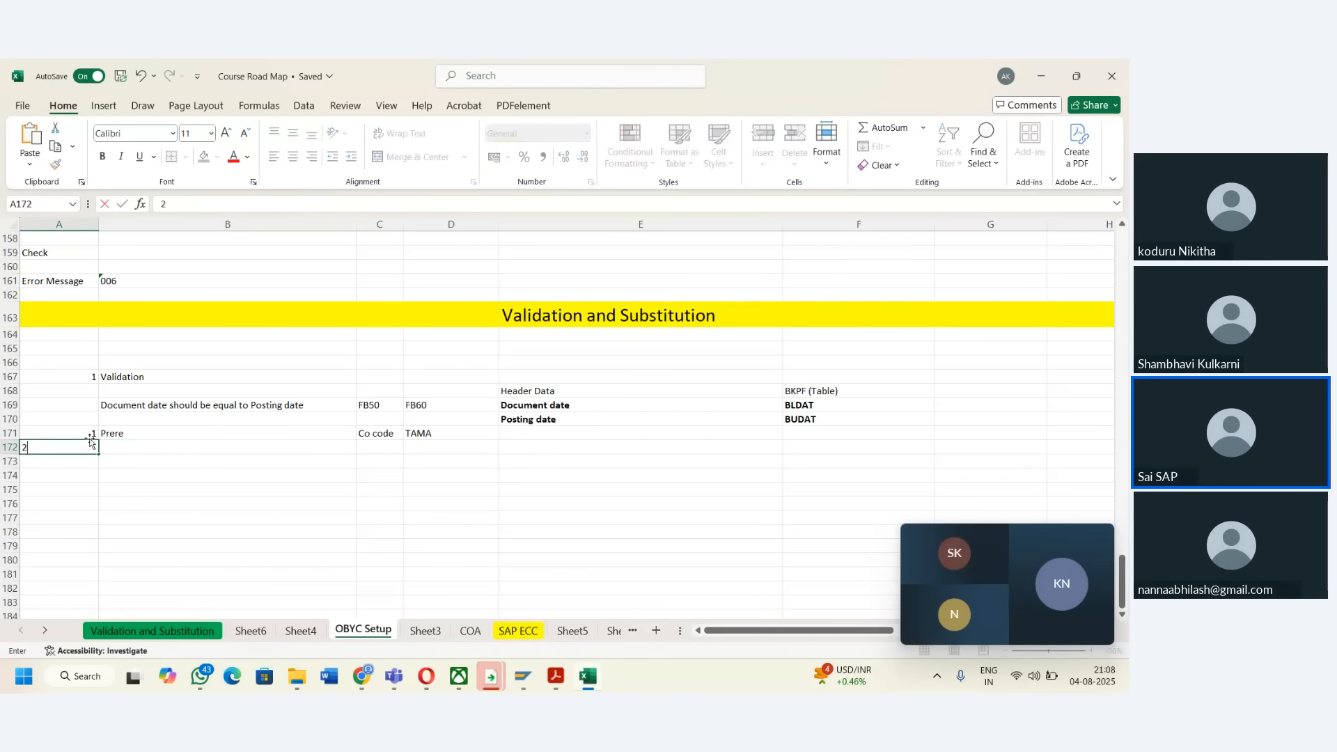
pyautogui.press('Tab')
pyautogui.hotkey('alt', 'Tab')
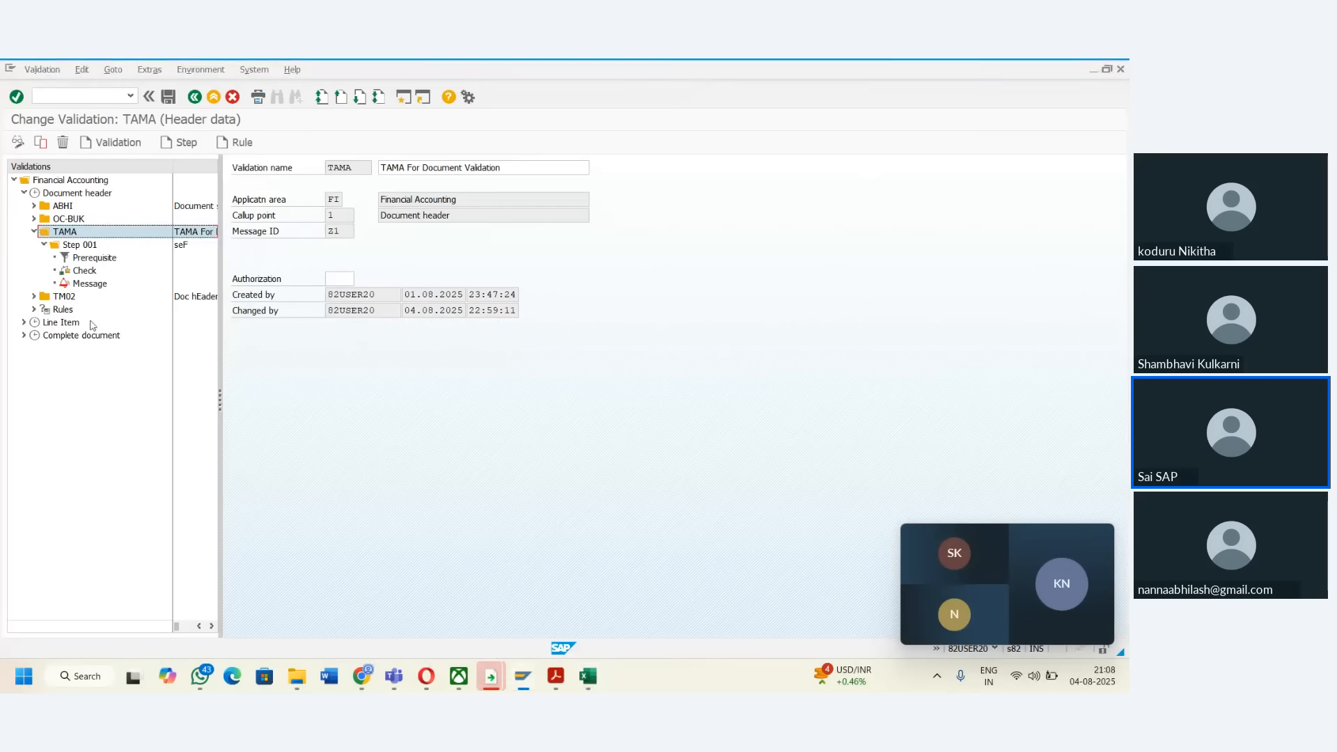
pyautogui.doubleClick(84, 271)
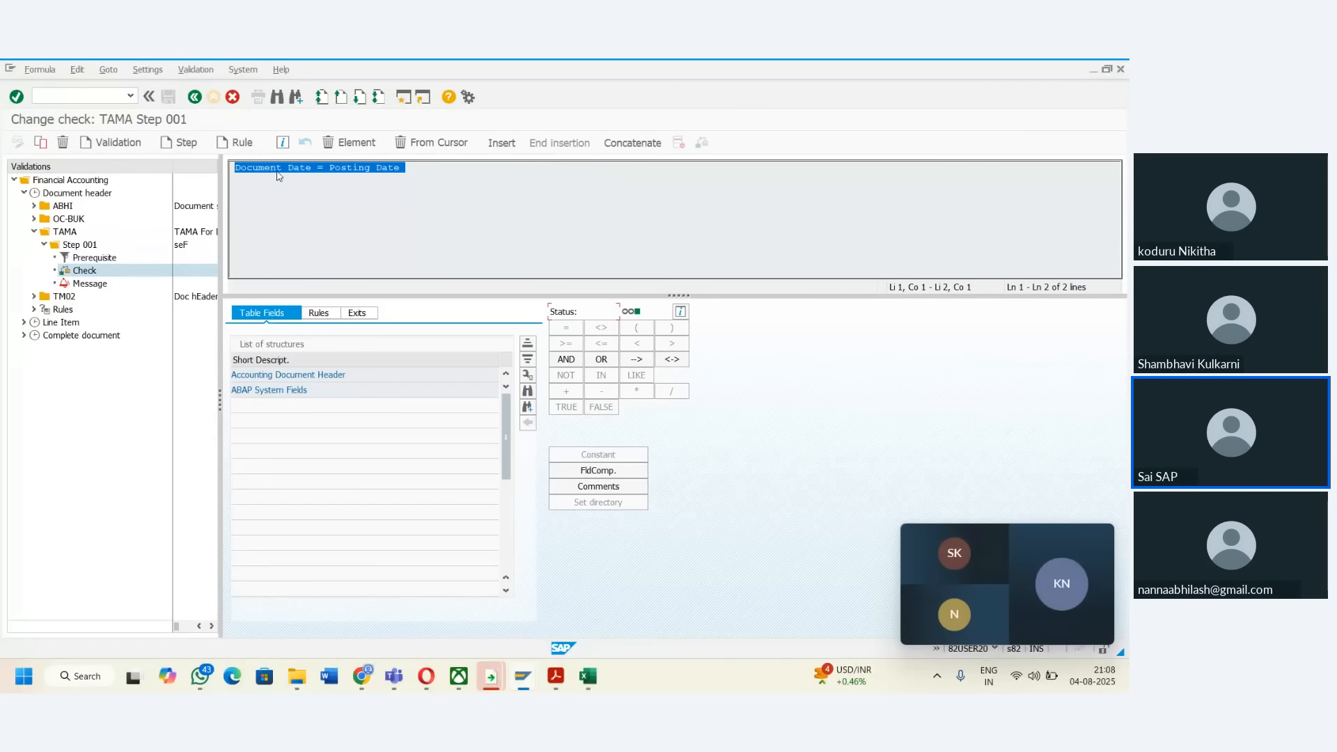
pyautogui.click(271, 168)
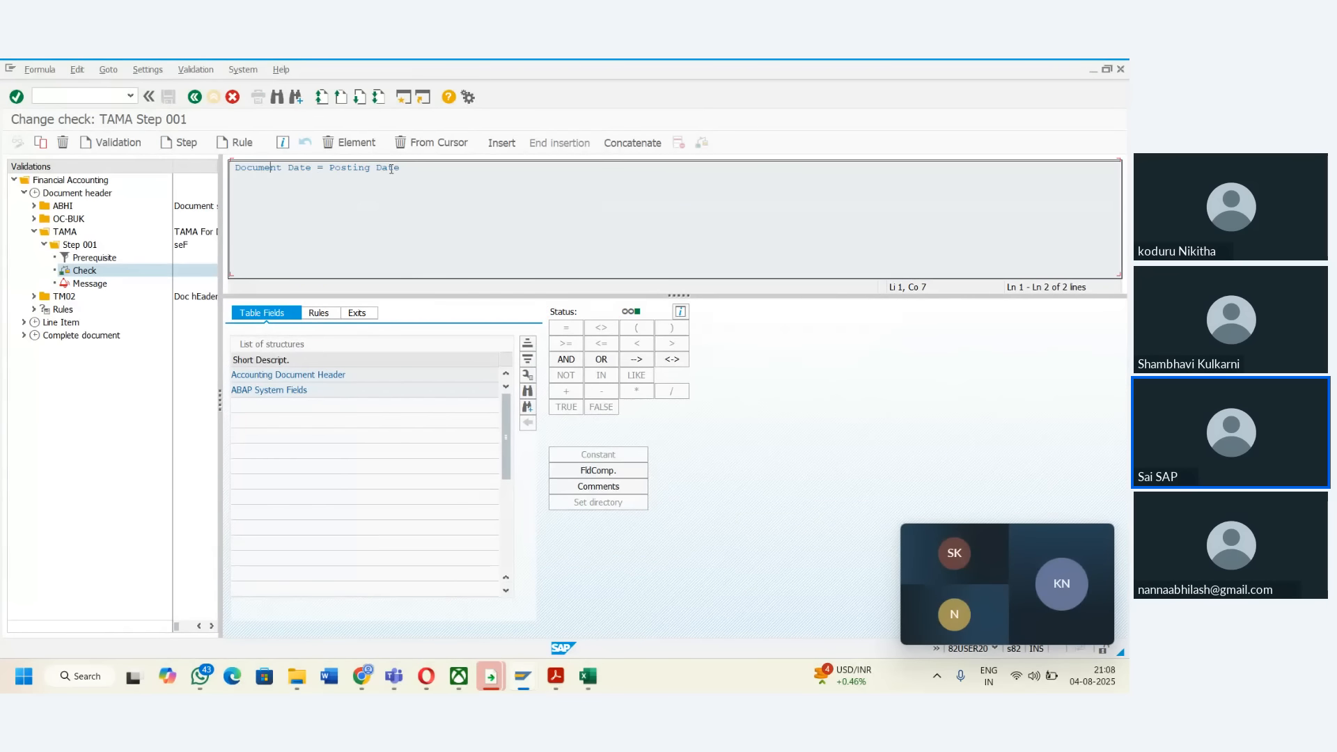
# - Switch back to Excel and enter "Check" in B172 and "Document date should be equ to posting date" in C172
pyautogui.hotkey('alt', 'Tab')
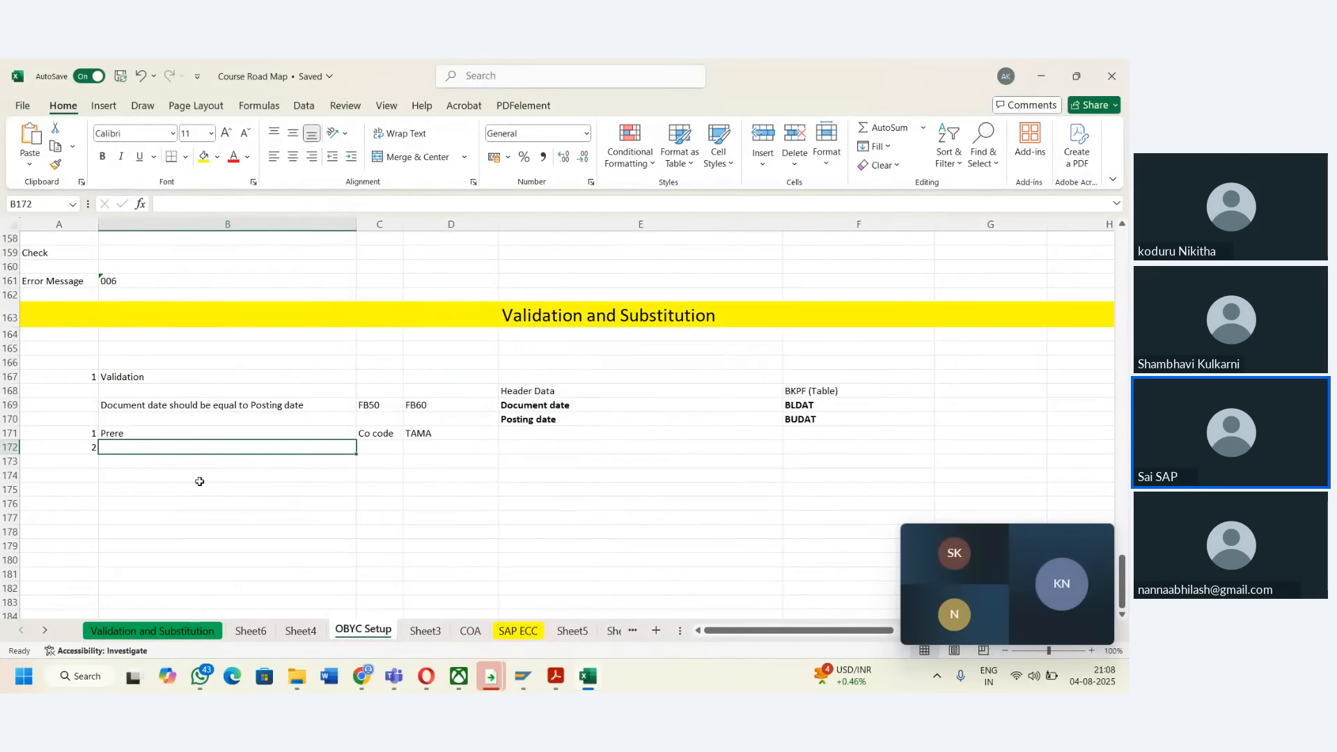
pyautogui.write('Check')
pyautogui.press('Tab')
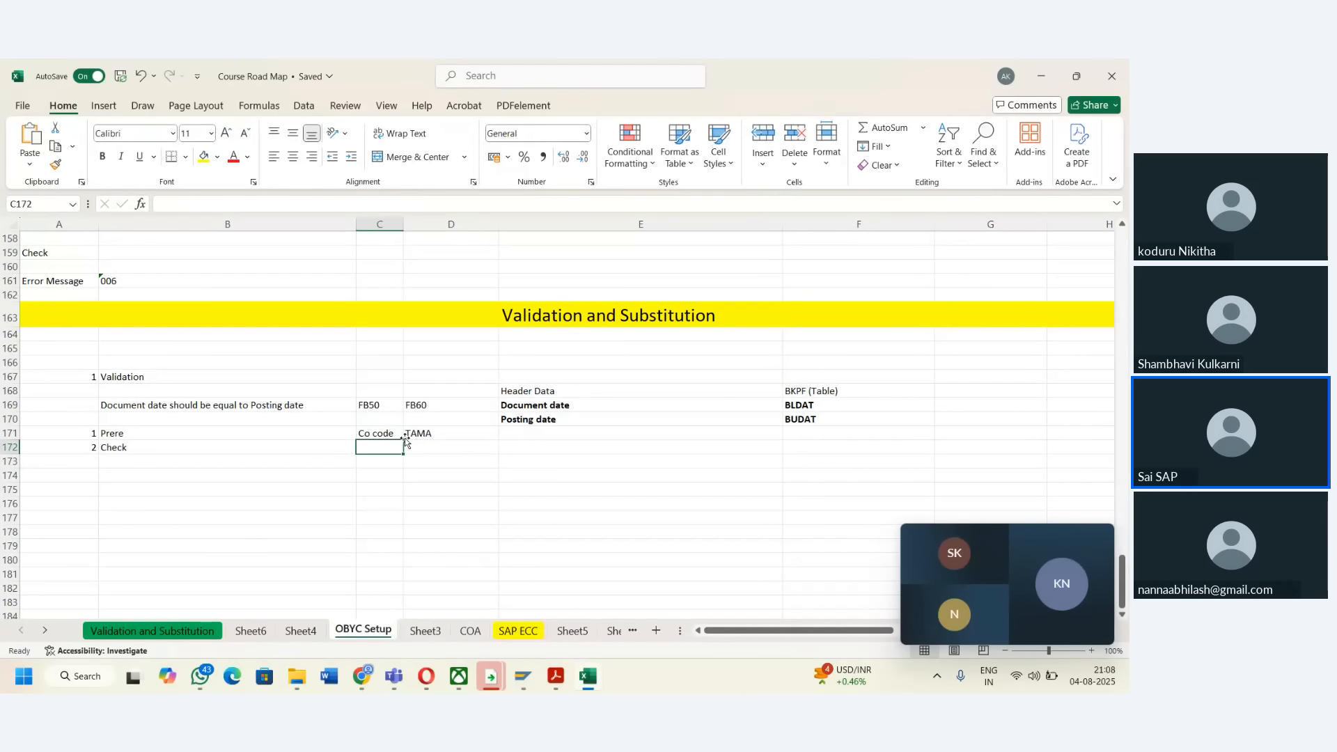
pyautogui.write('Document')
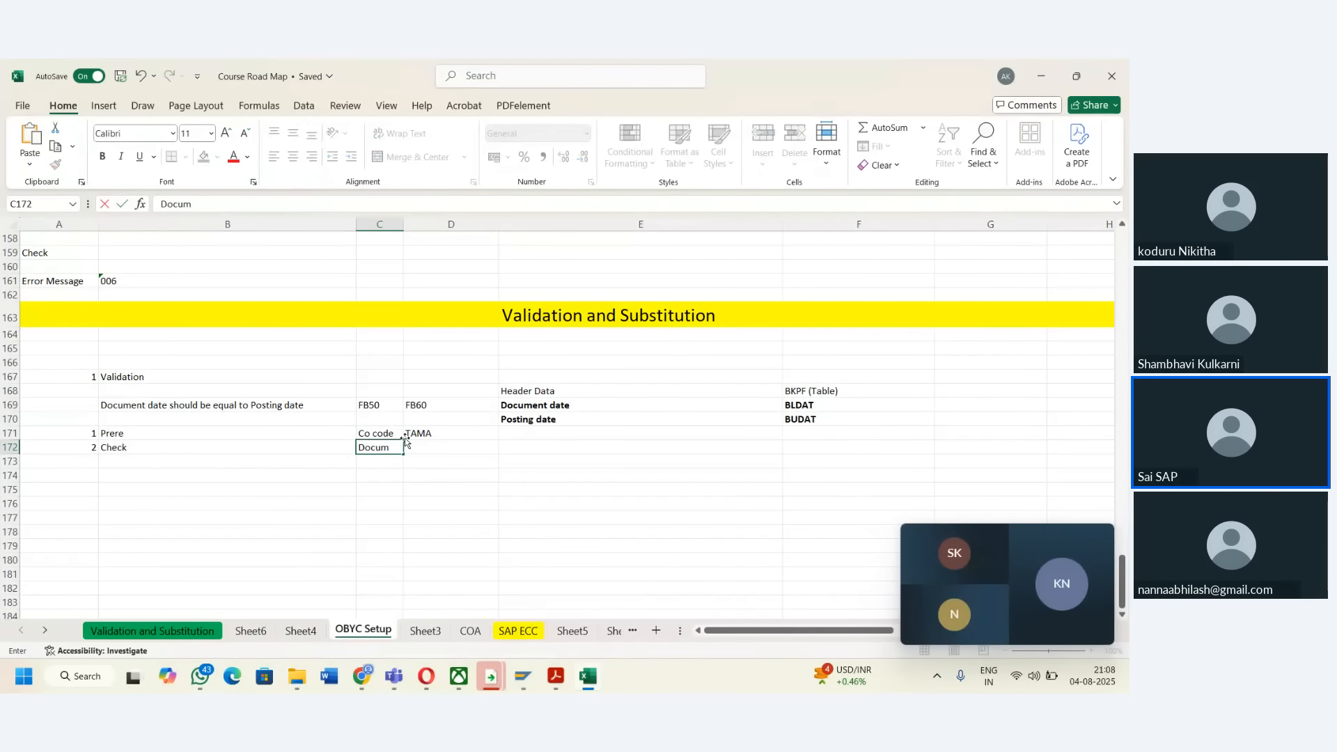
pyautogui.write(' date should be')
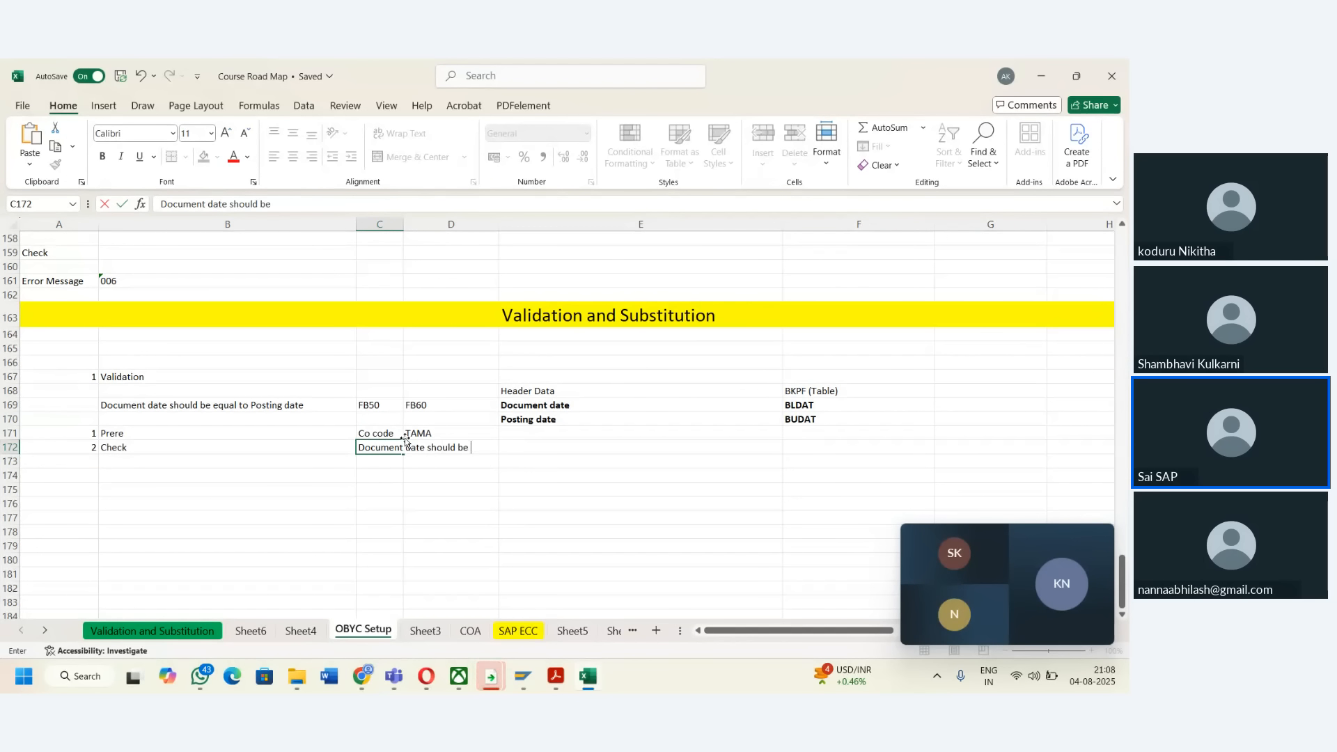
pyautogui.write(' equ to posting date')
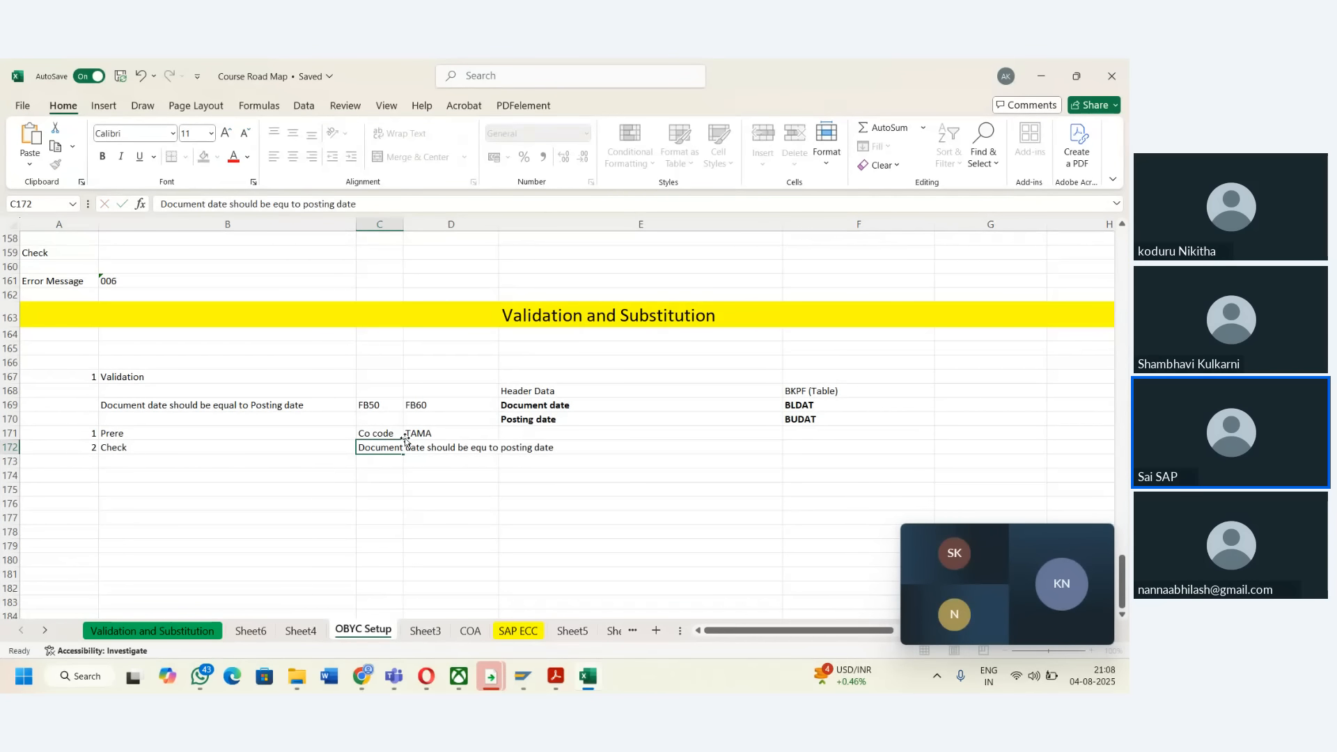
pyautogui.press('Return')
# - Number row 173 as 3 in column A and look up the message number of TAMA Step 001 in SAP
pyautogui.press('Left')
pyautogui.press('Left')
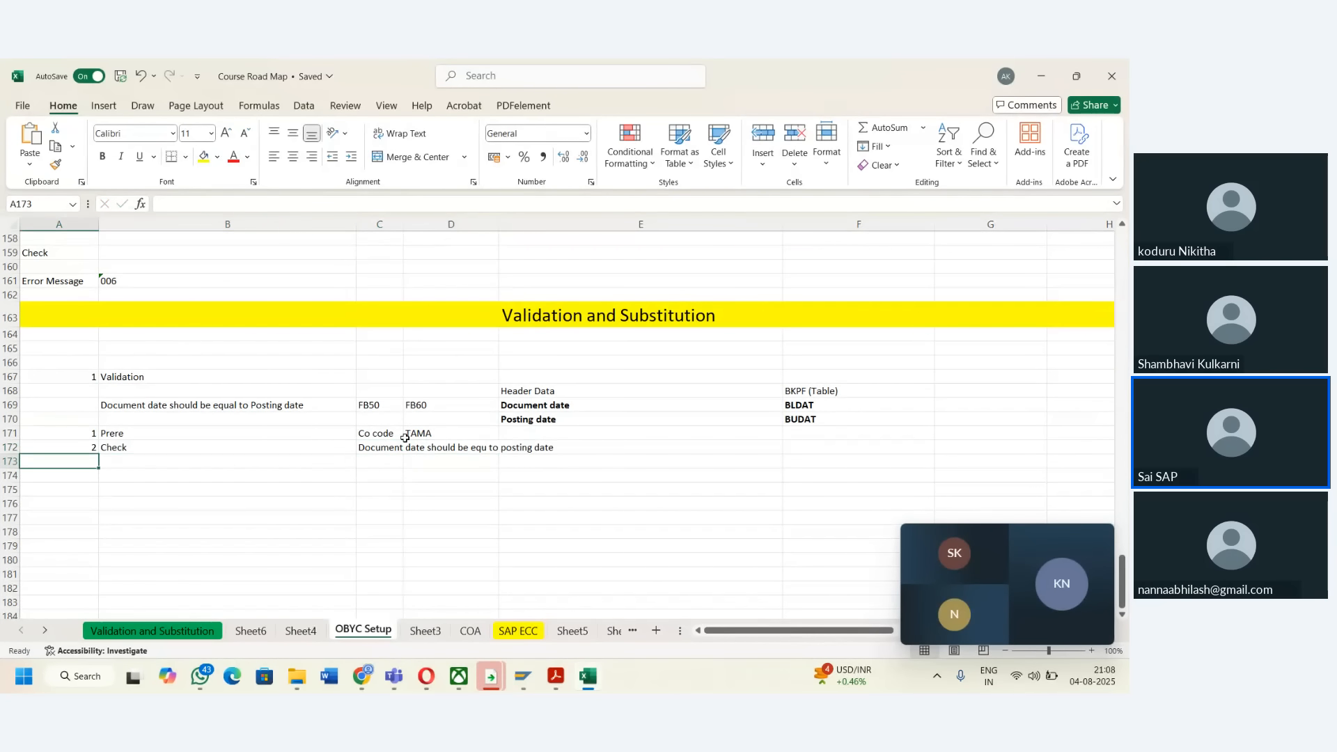
pyautogui.write('3')
pyautogui.press('Tab')
pyautogui.hotkey('alt', 'Tab')
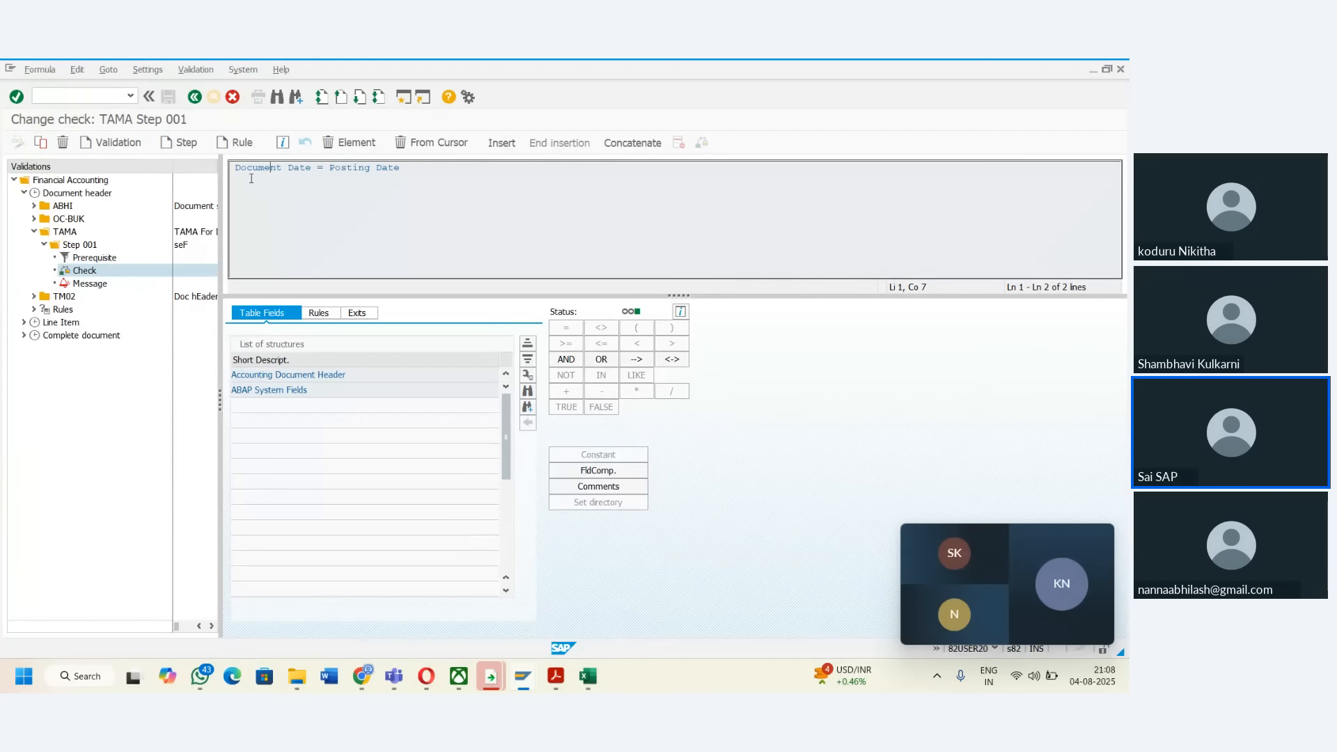
pyautogui.doubleClick(78, 283)
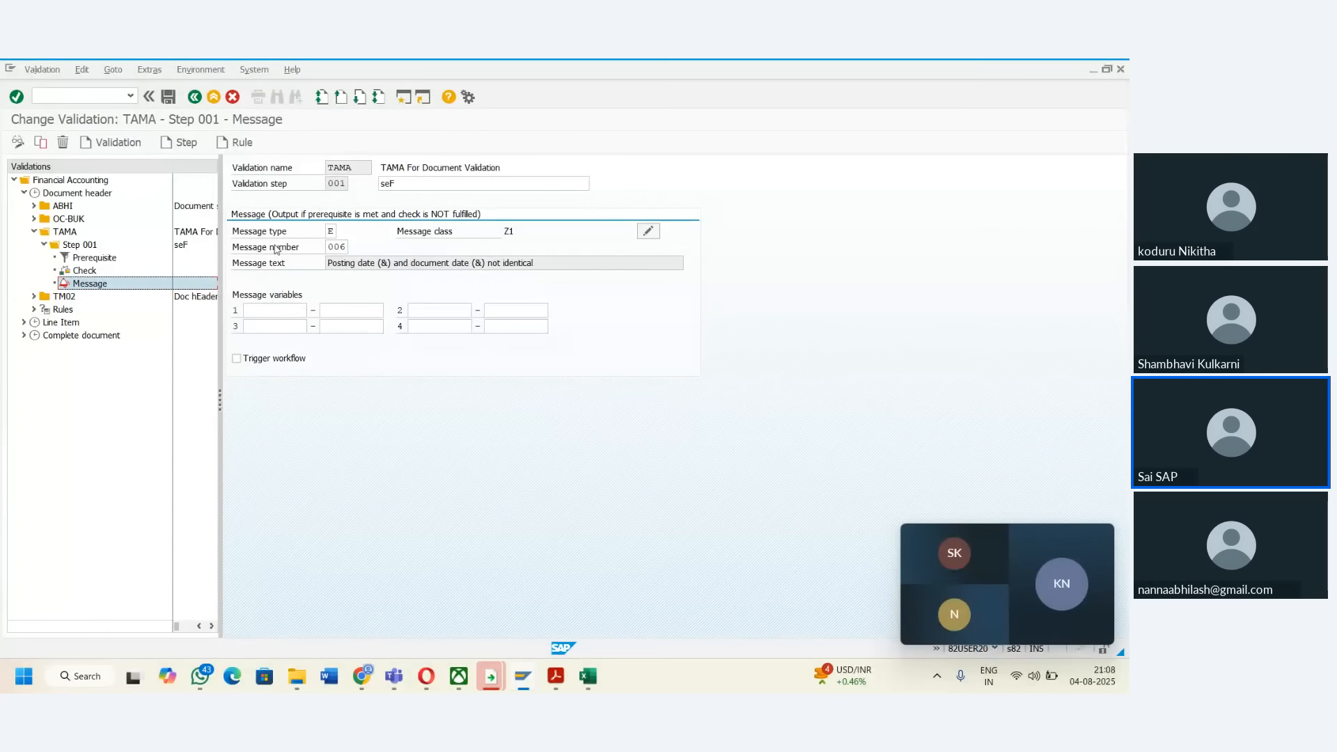
pyautogui.click(328, 247)
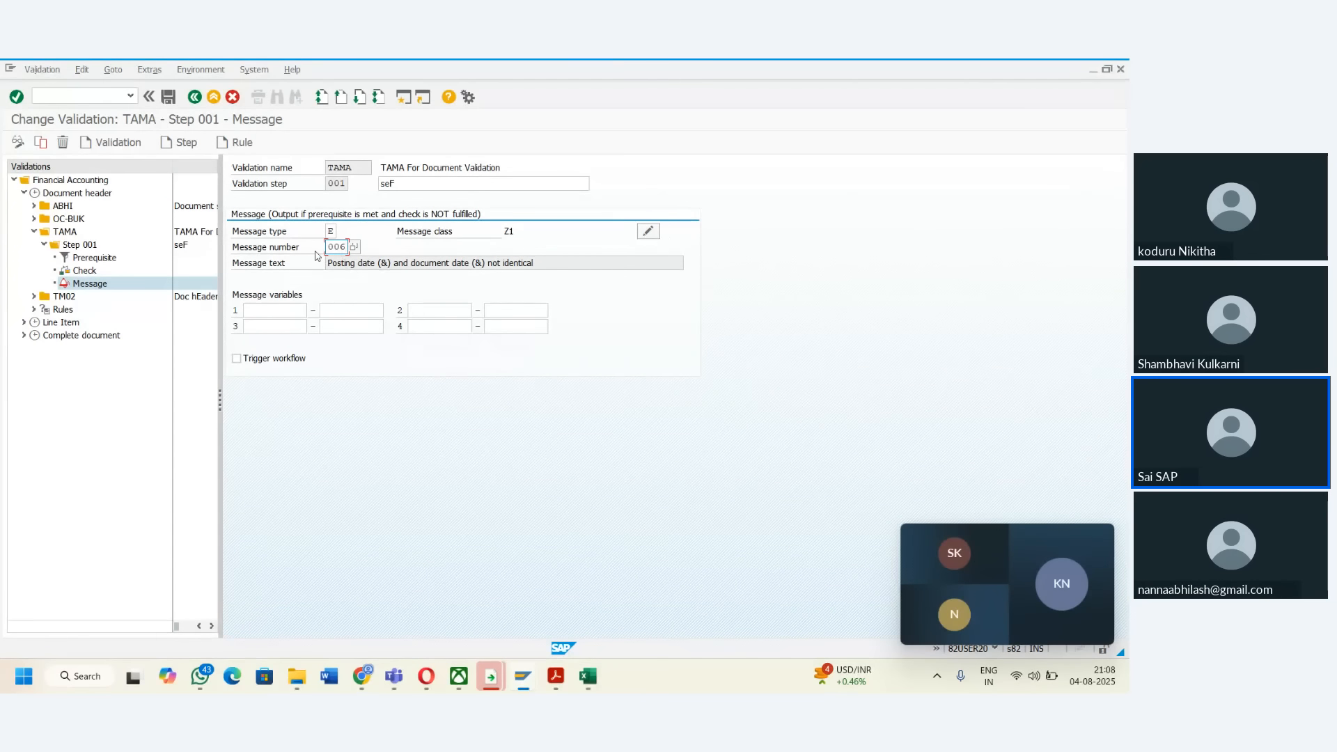
# - Return to the Excel workbook and enter "Message" in B173 and the message number 006 in C173
pyautogui.hotkey('alt', 'Tab')
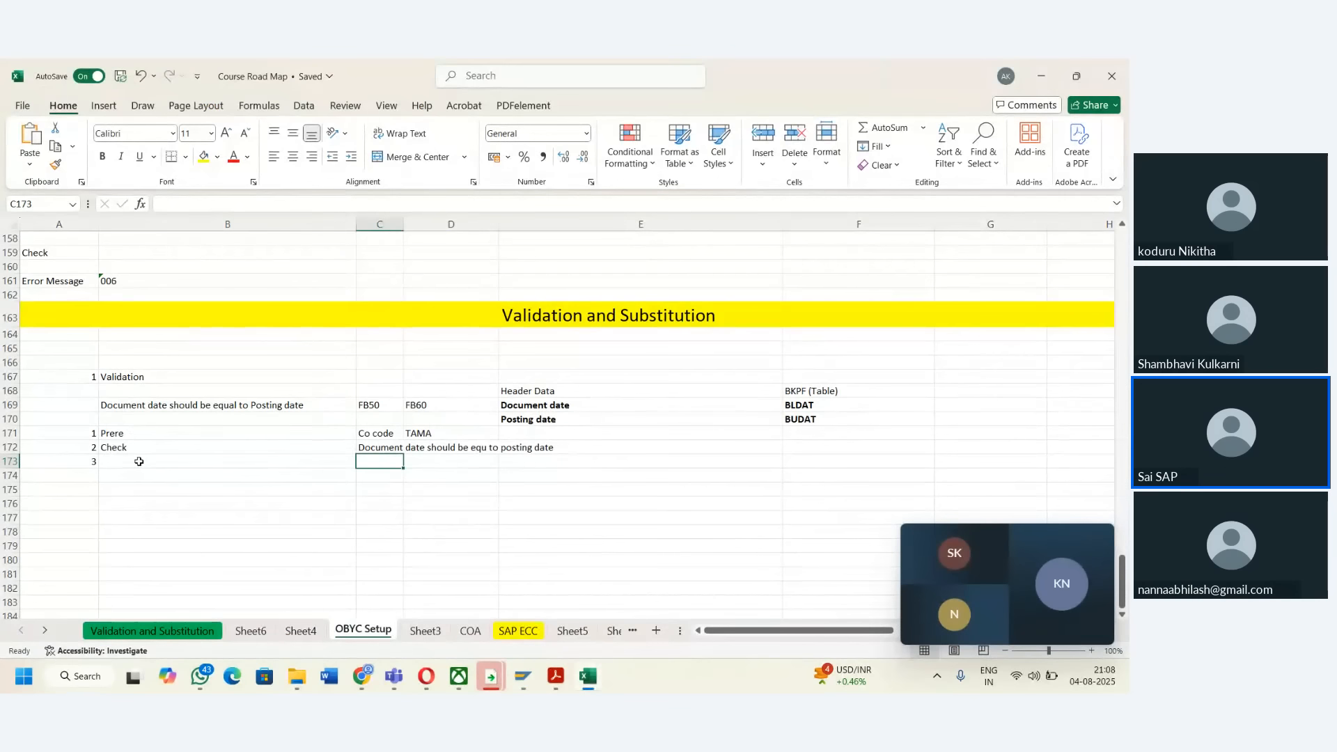
pyautogui.click(139, 462)
pyautogui.write('Message')
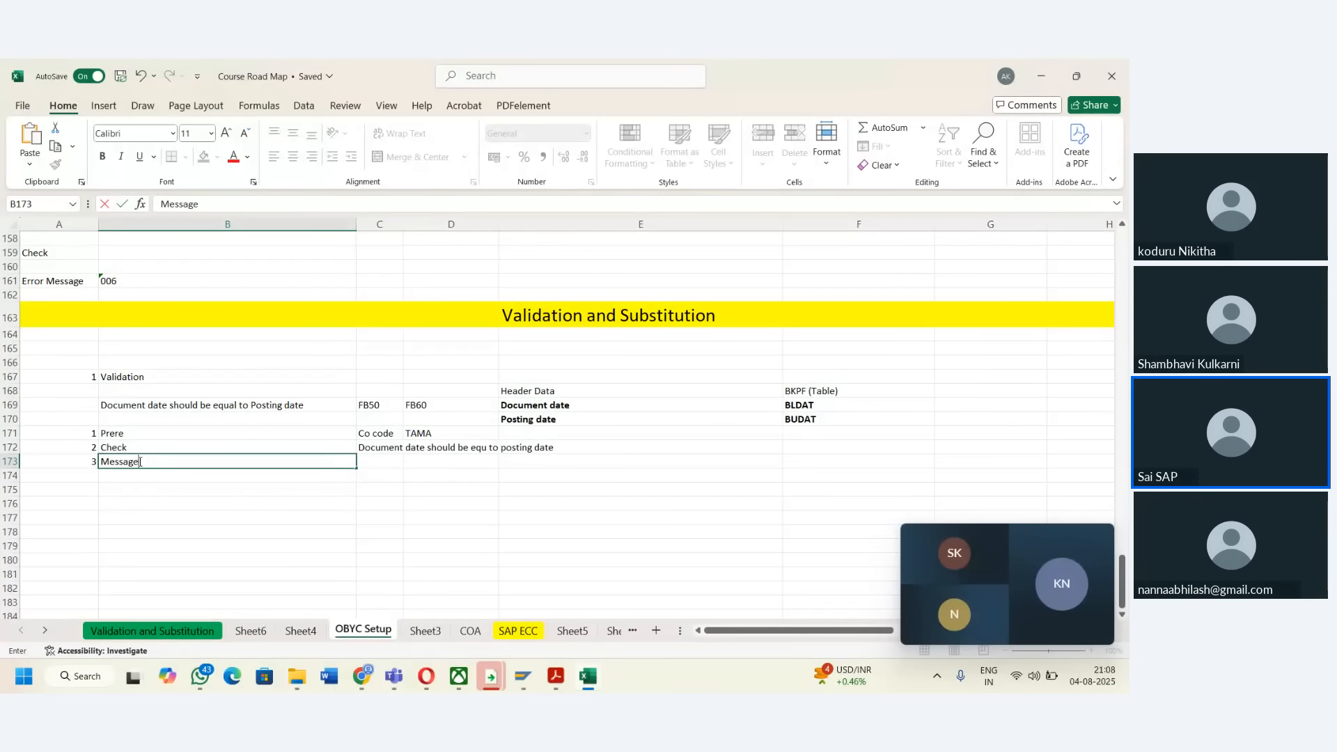
pyautogui.press('Tab')
pyautogui.write('00')
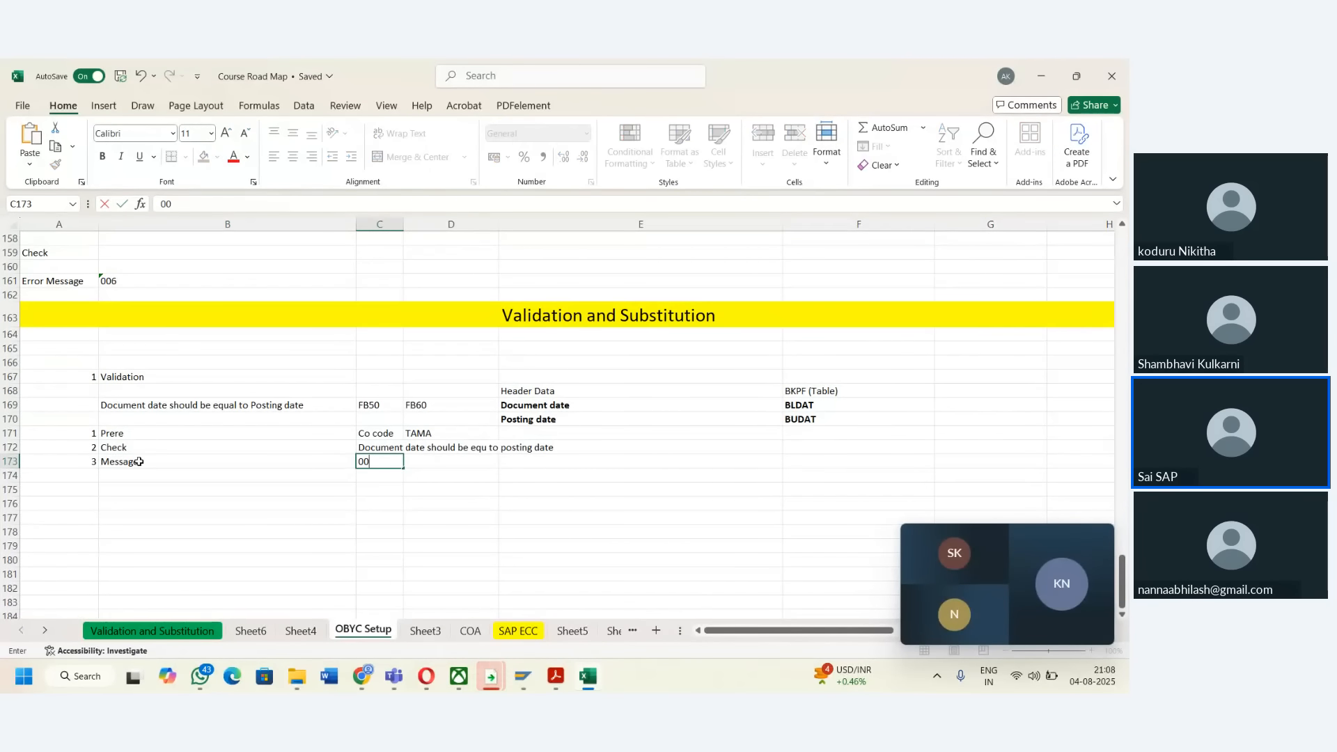
pyautogui.write('6')
pyautogui.press('Tab')
# - Switch to SAP and start the message maintenance transaction SE91 in a new session
pyautogui.hotkey('alt', 'Tab')
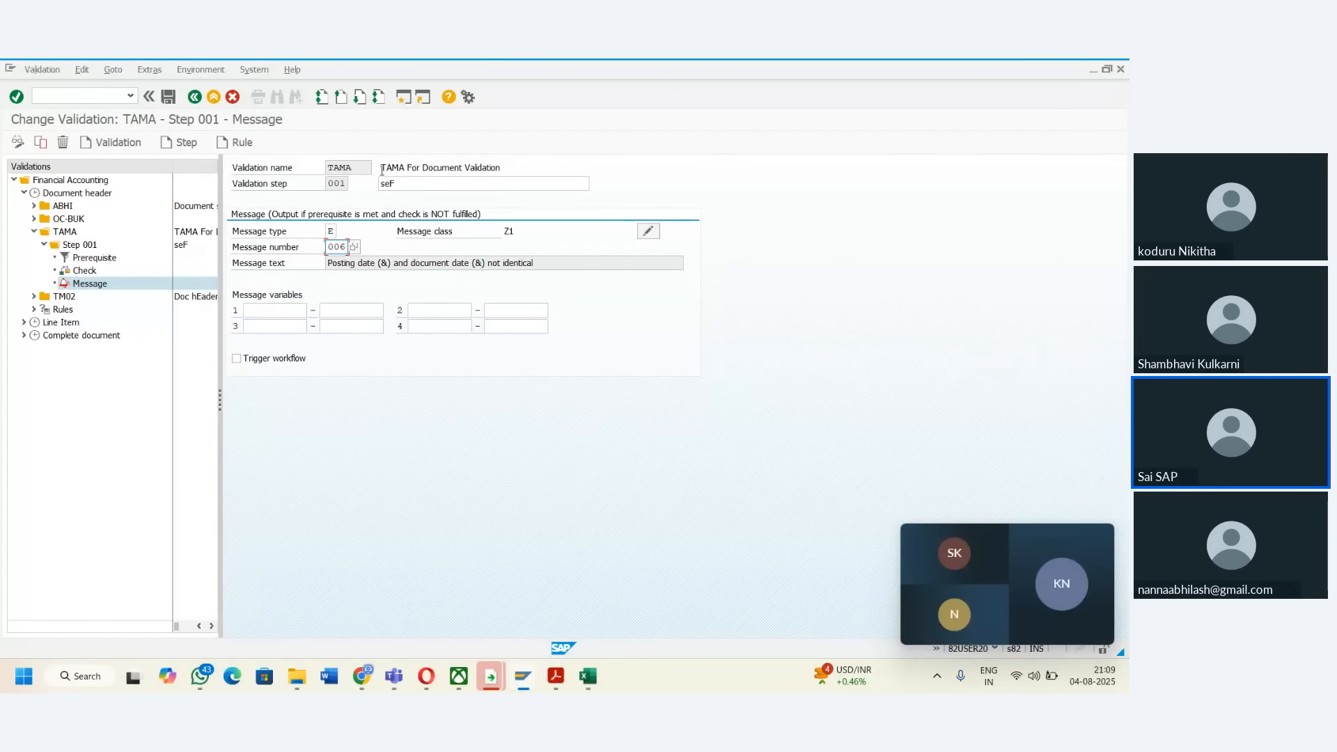
pyautogui.click(405, 96)
pyautogui.write('Se91')
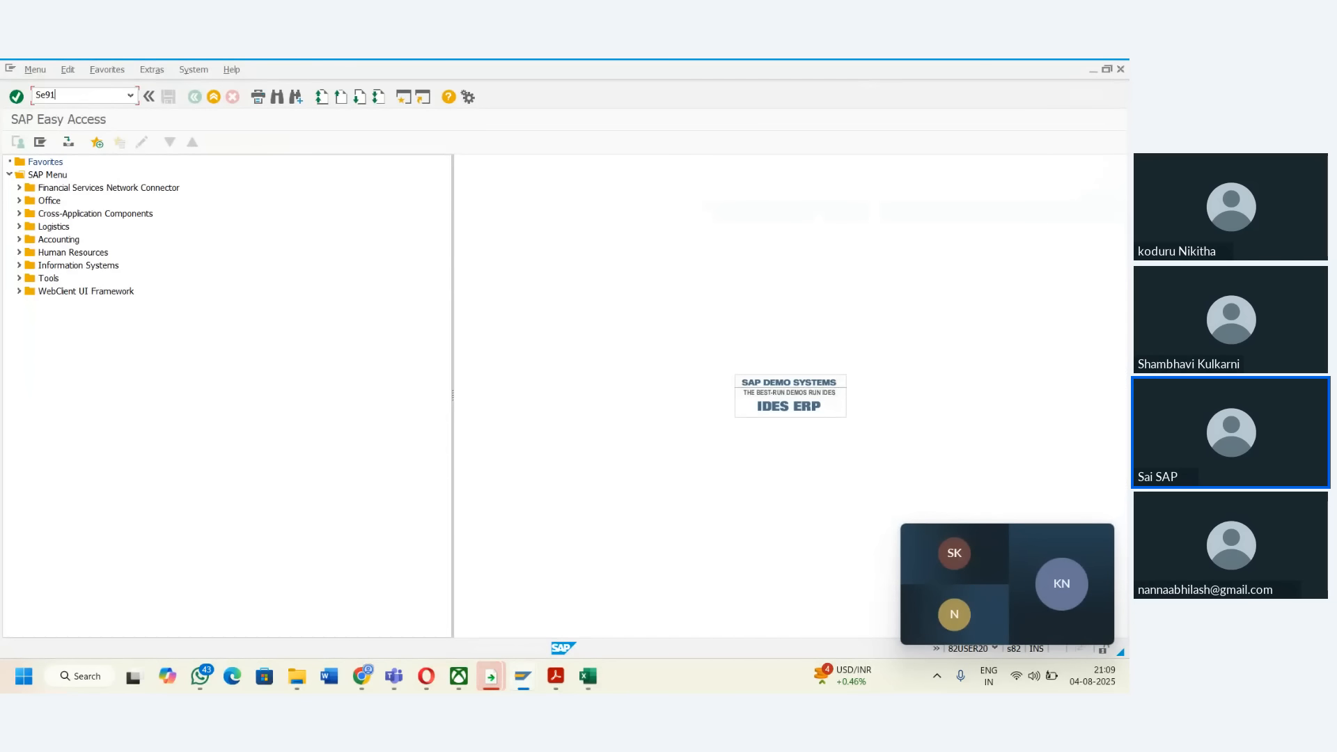
pyautogui.press('Return')
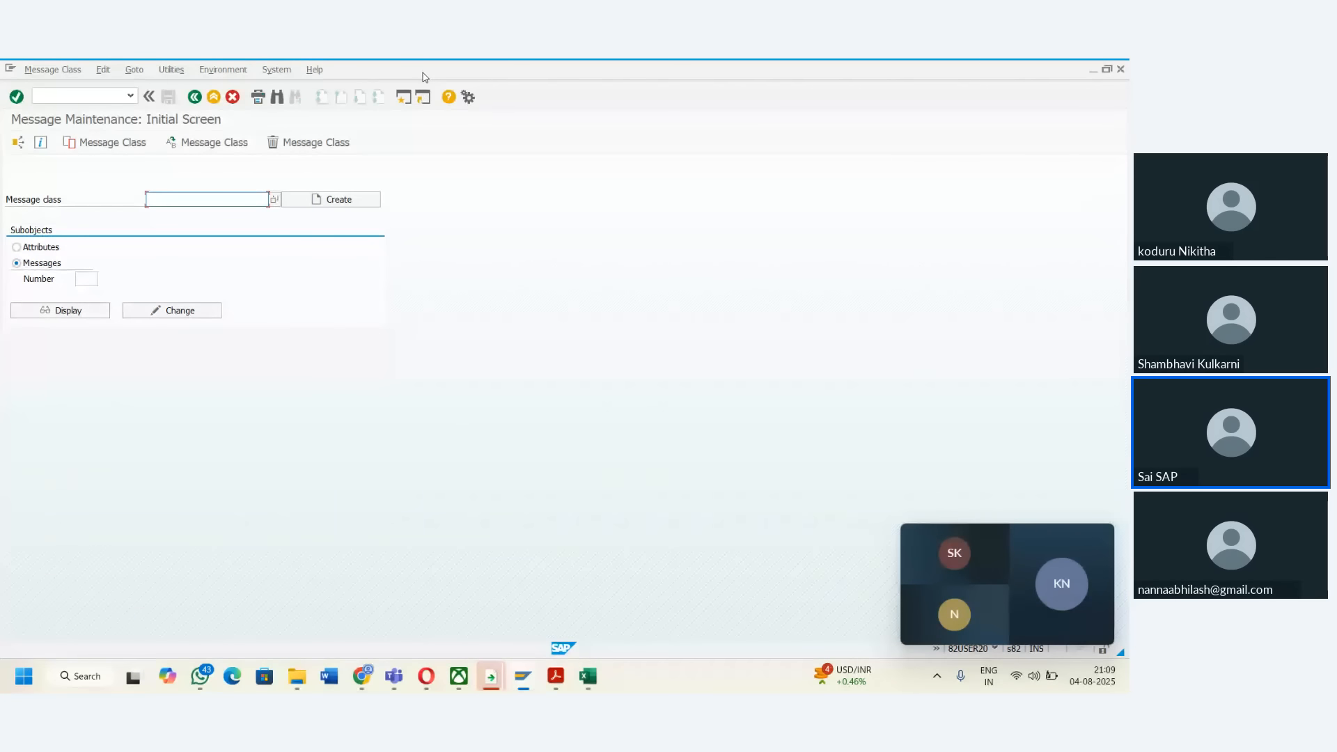
# - Place the message maintenance window beside the validation and open message class Z1 for changing
pyautogui.moveTo(423, 74); pyautogui.dragTo(794, 137)
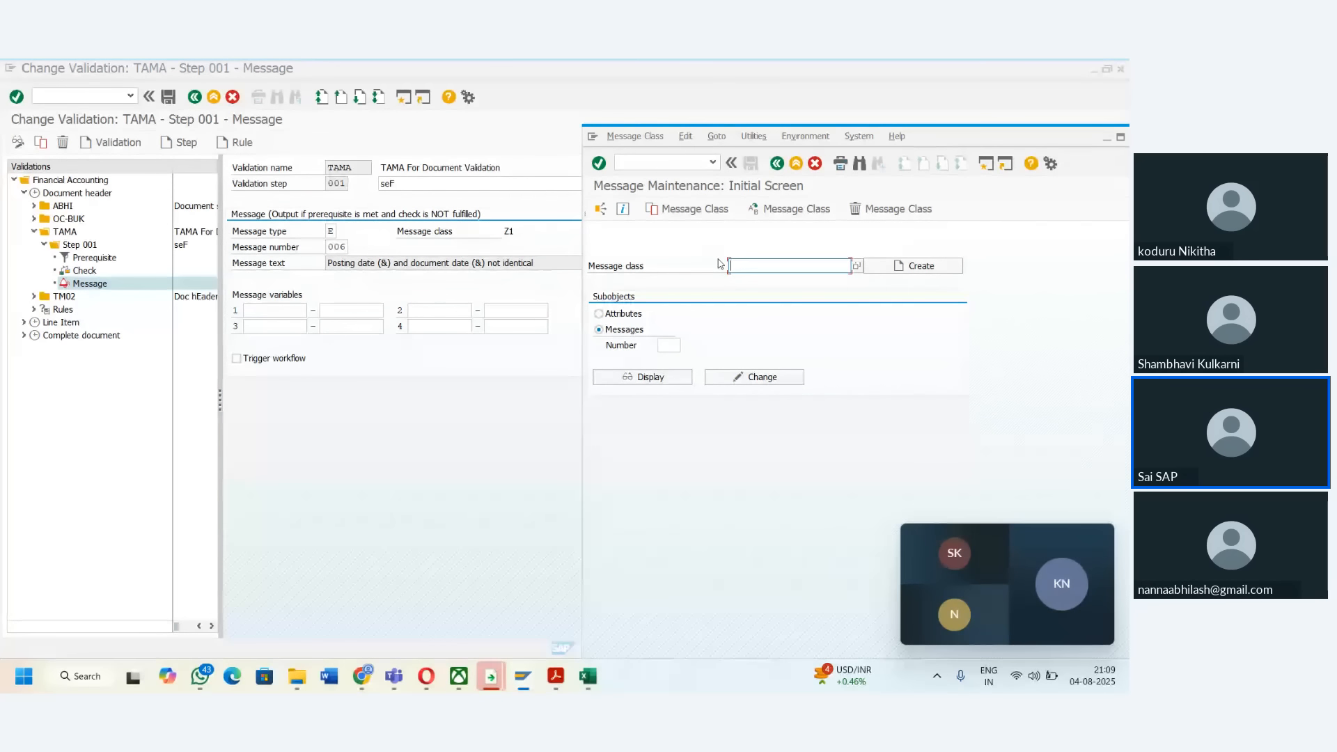
pyautogui.write('Z1')
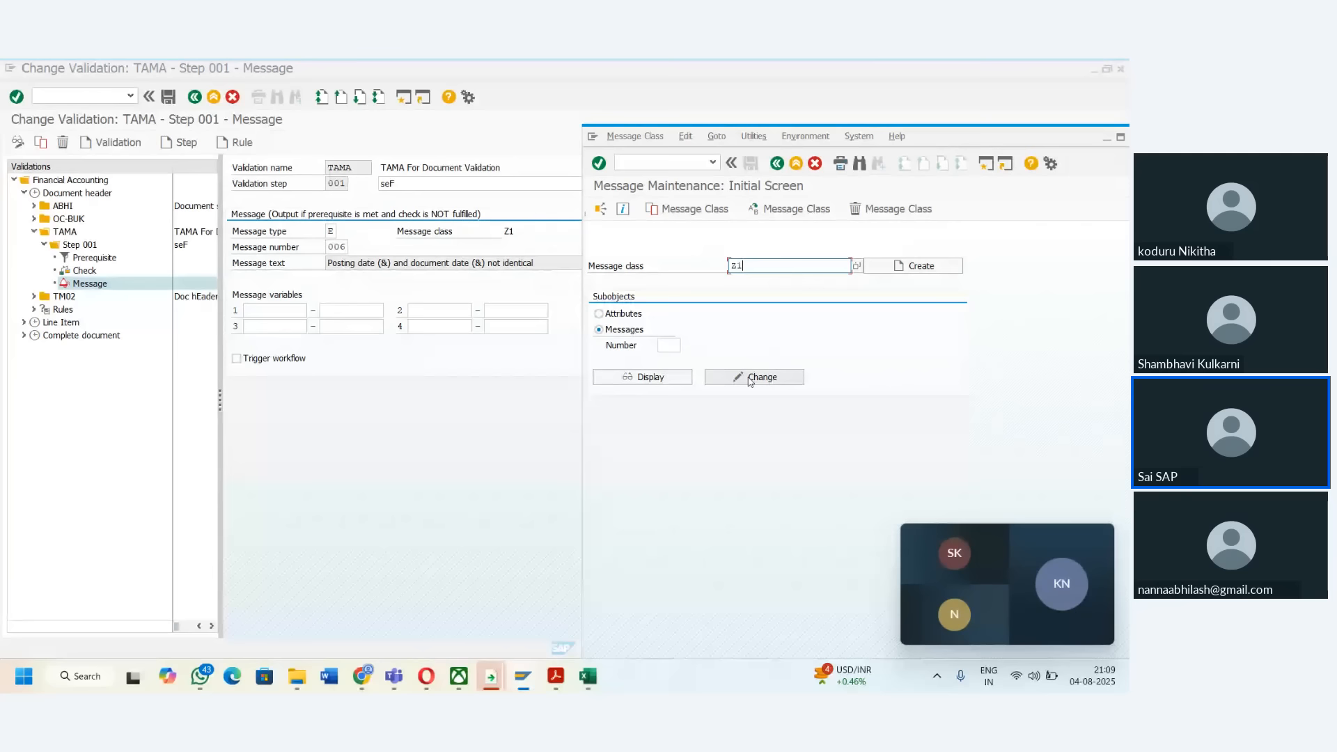
pyautogui.click(750, 378)
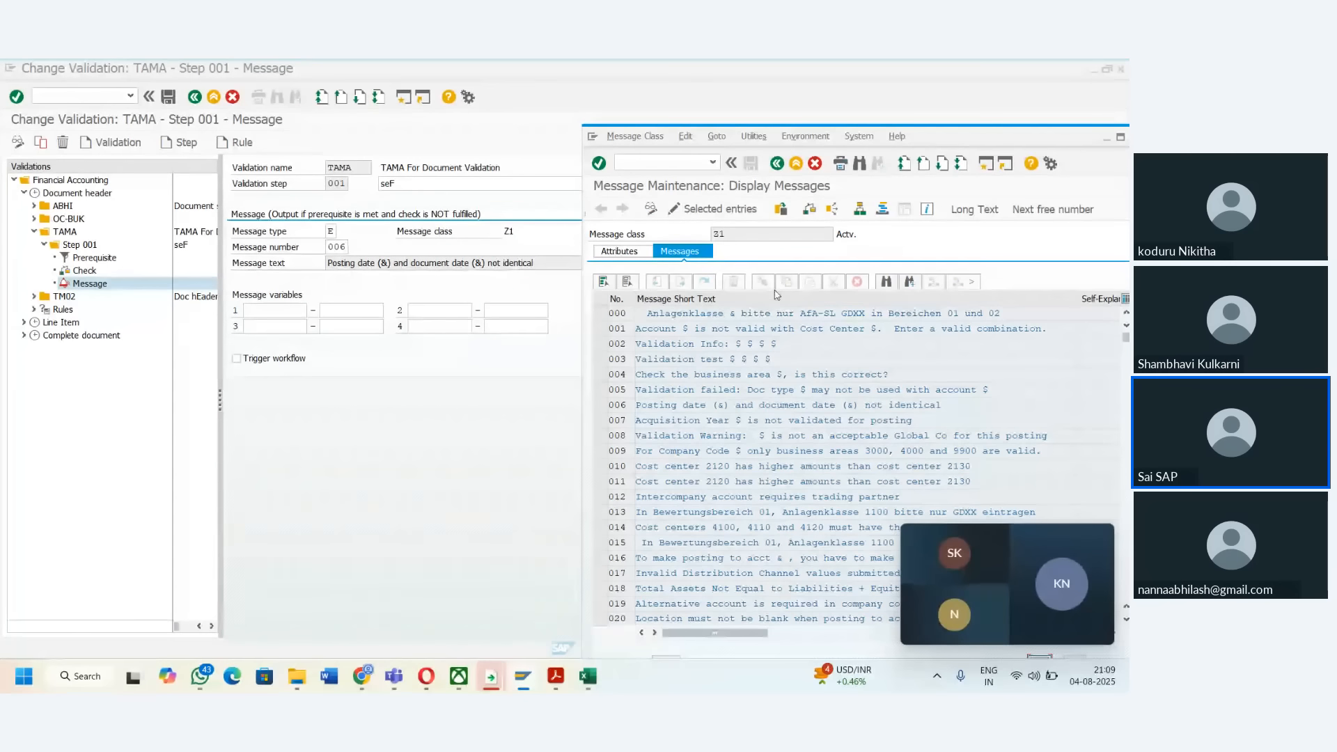
# - Try to edit message 006 about non-identical posting and document dates in class Z1, and close the message maintenance session
pyautogui.click(600, 344)
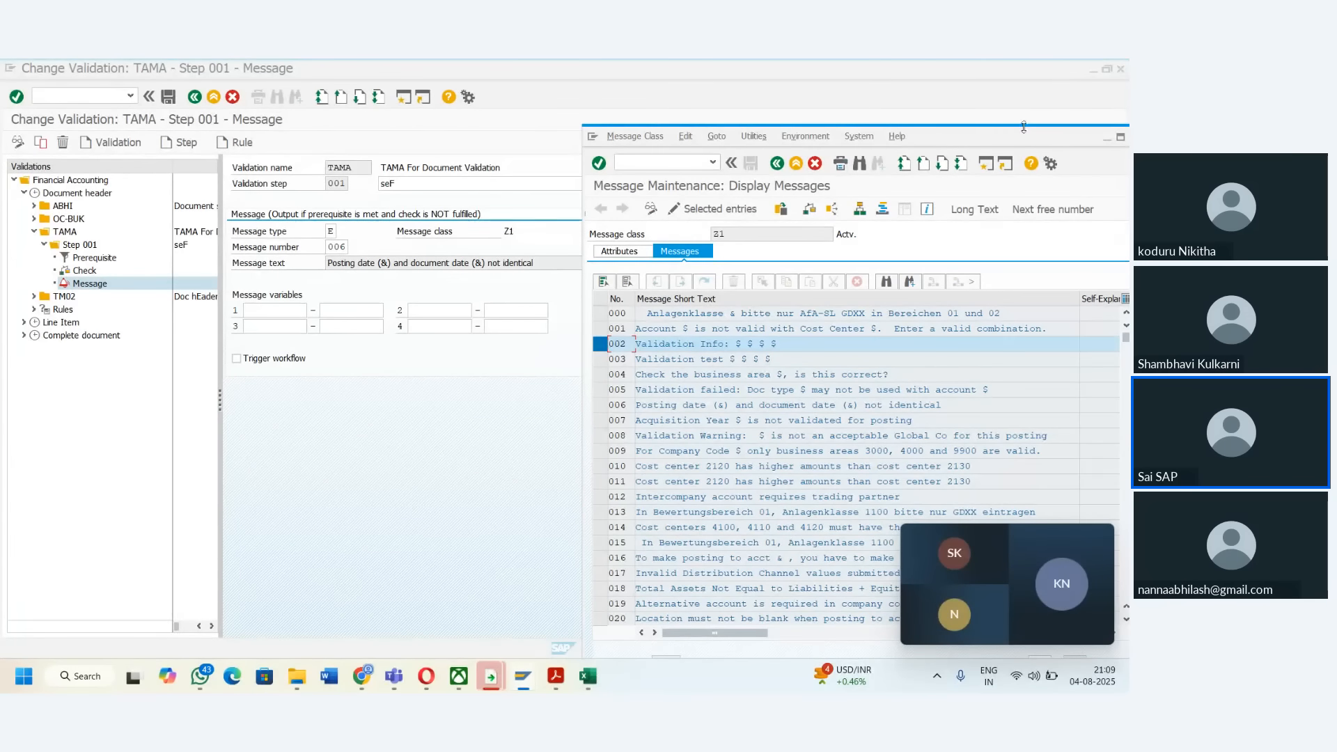
pyautogui.click(1119, 139)
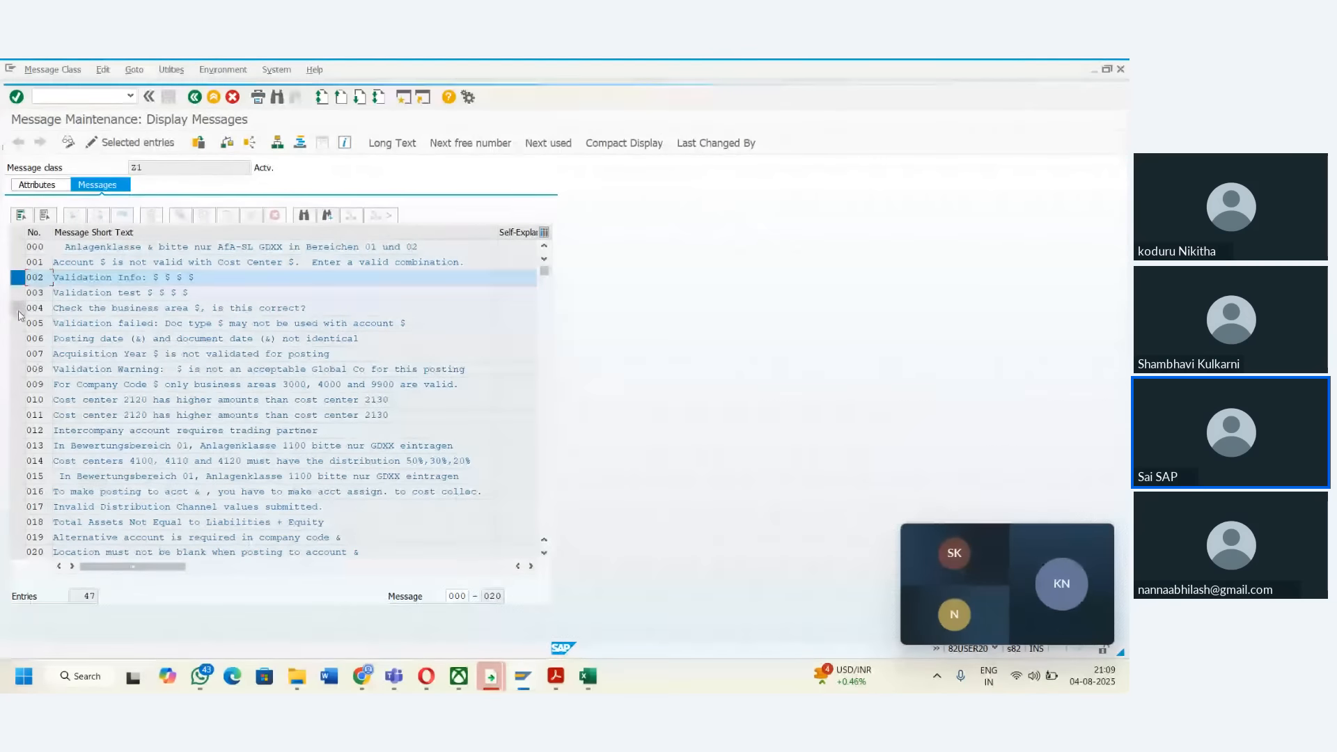
pyautogui.click(19, 339)
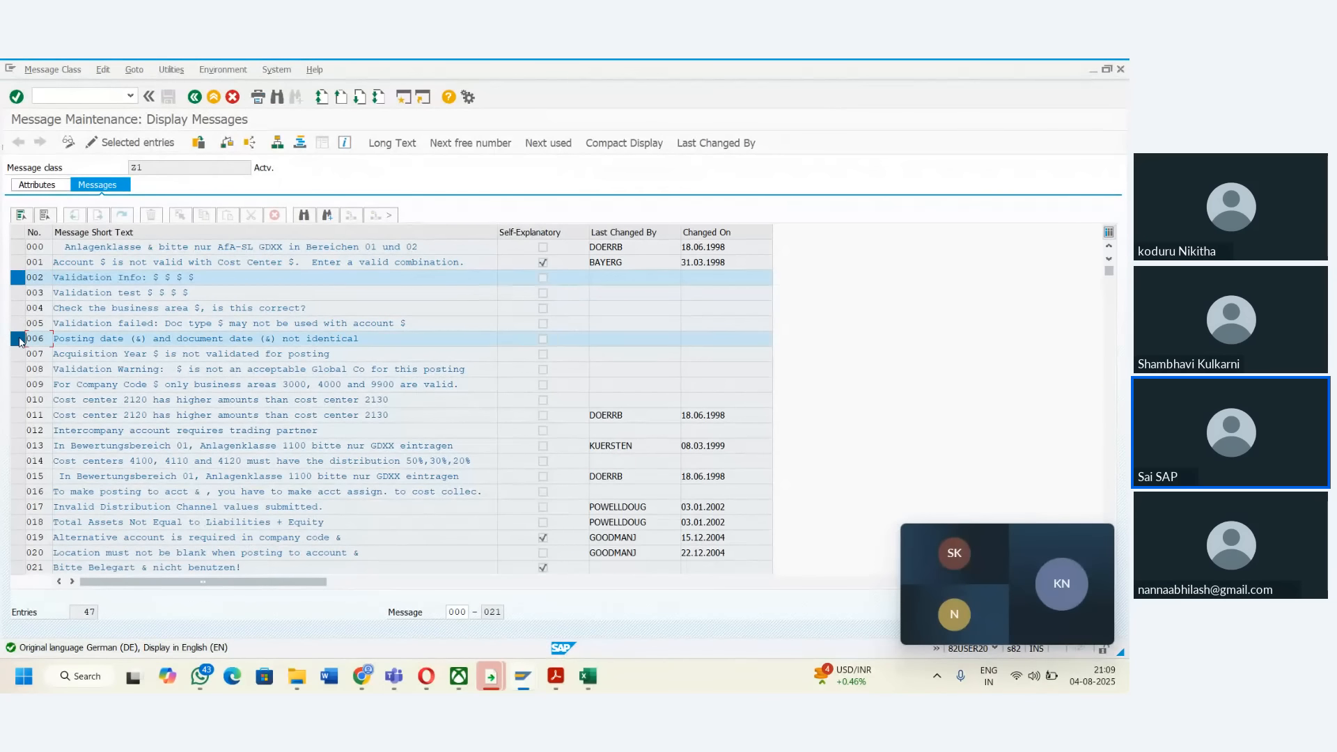
pyautogui.click(18, 278)
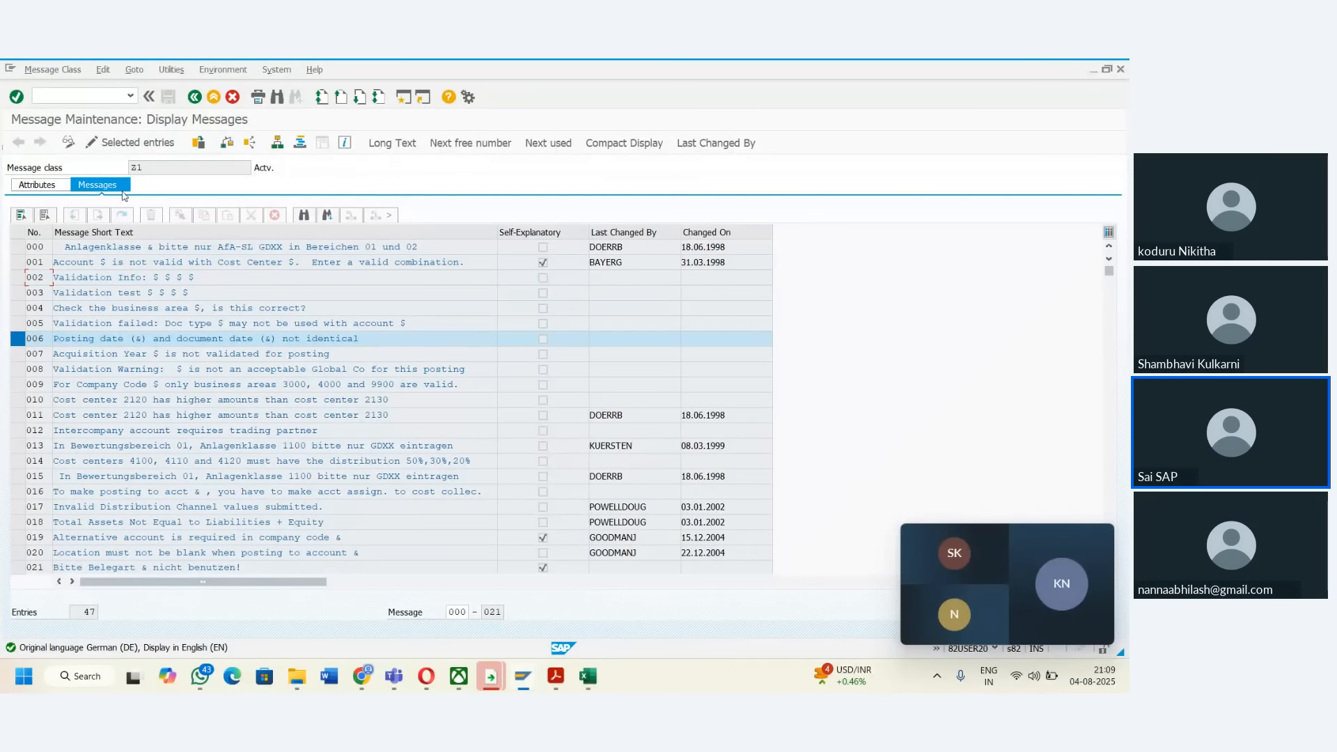
pyautogui.click(110, 148)
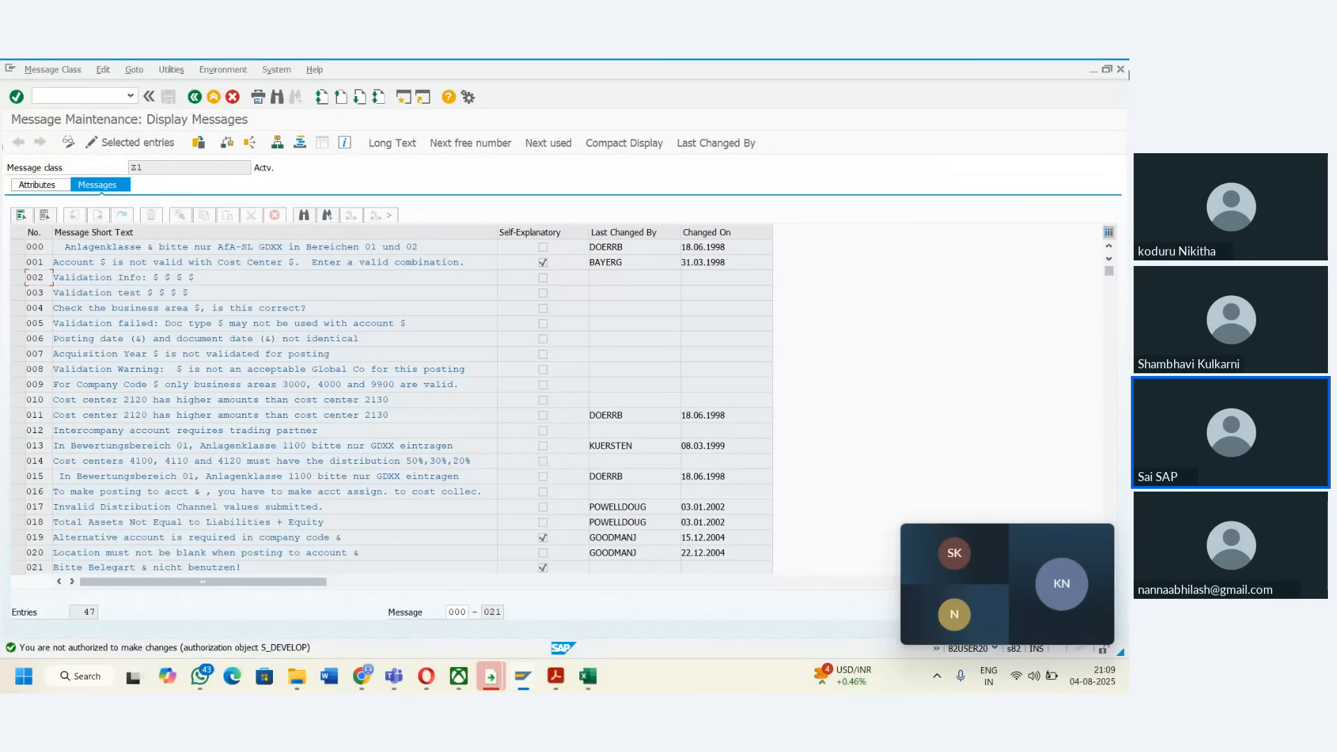
pyautogui.click(1121, 70)
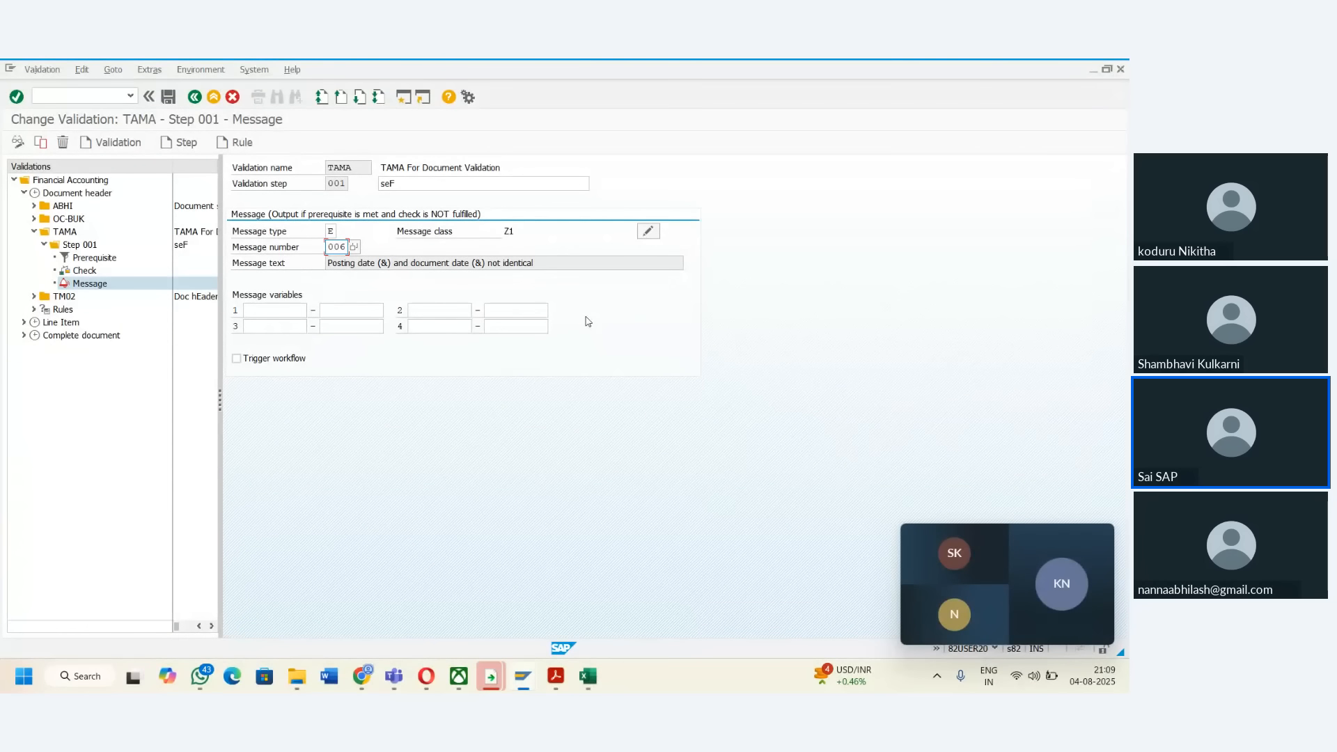
# - Switch to the Excel workbook and enter "FICO" in F166 above the table name
pyautogui.click(589, 677)
pyautogui.click(926, 363)
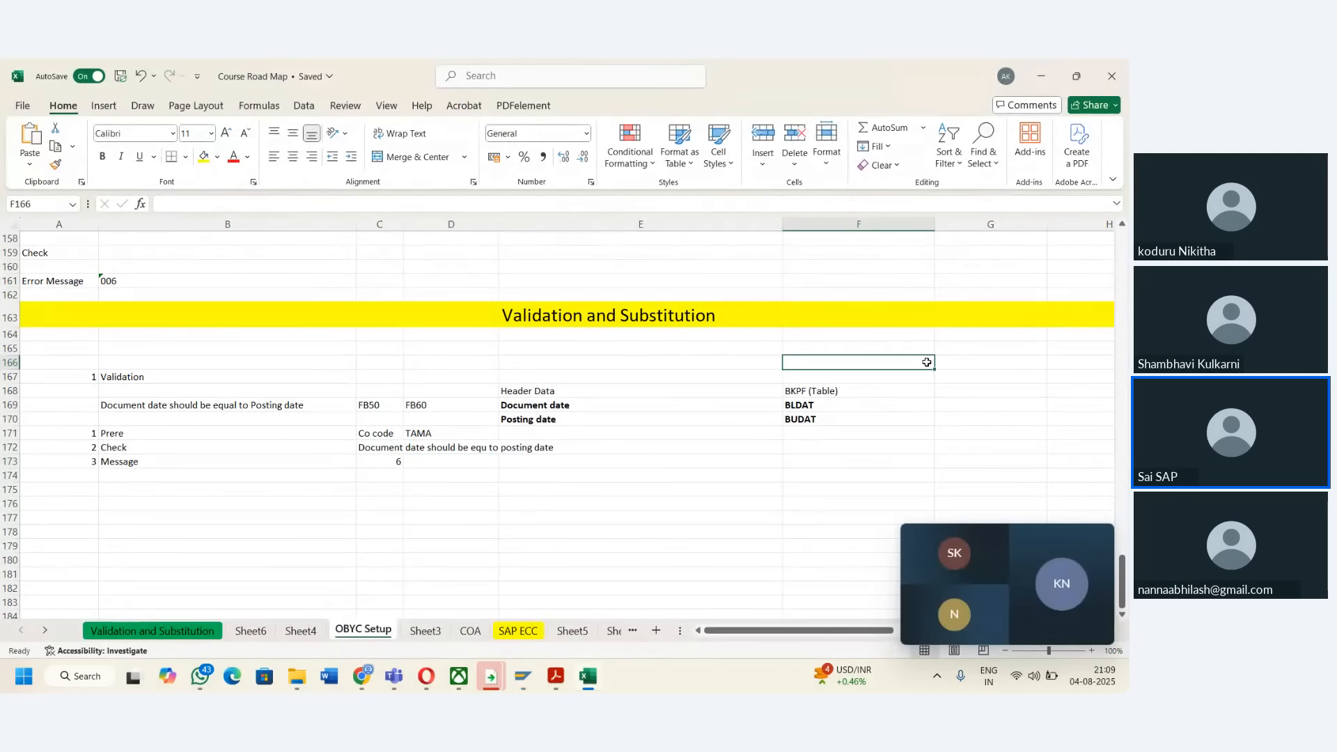
pyautogui.write('FICO')
pyautogui.press('Tab')
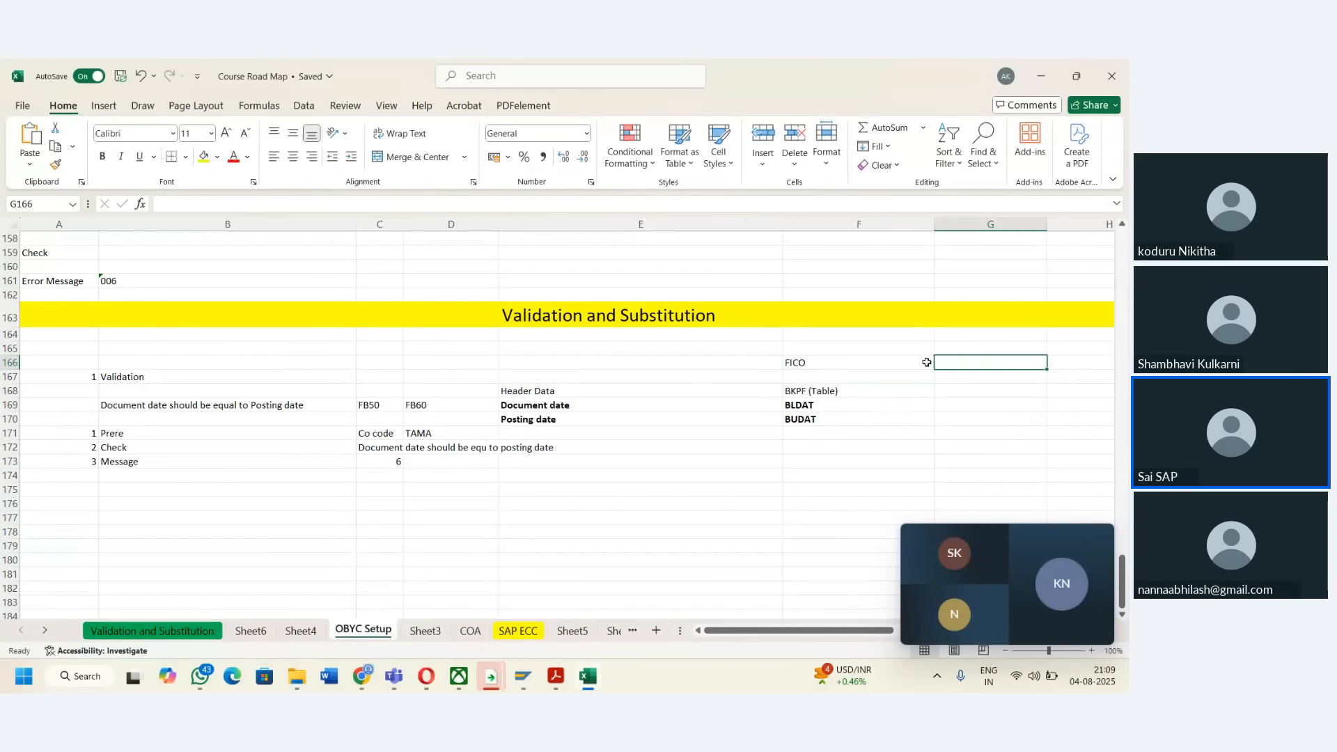
# - Enter "FICO" in G166 beside the matching entry in F166
pyautogui.click(927, 362)
pyautogui.press('Return')
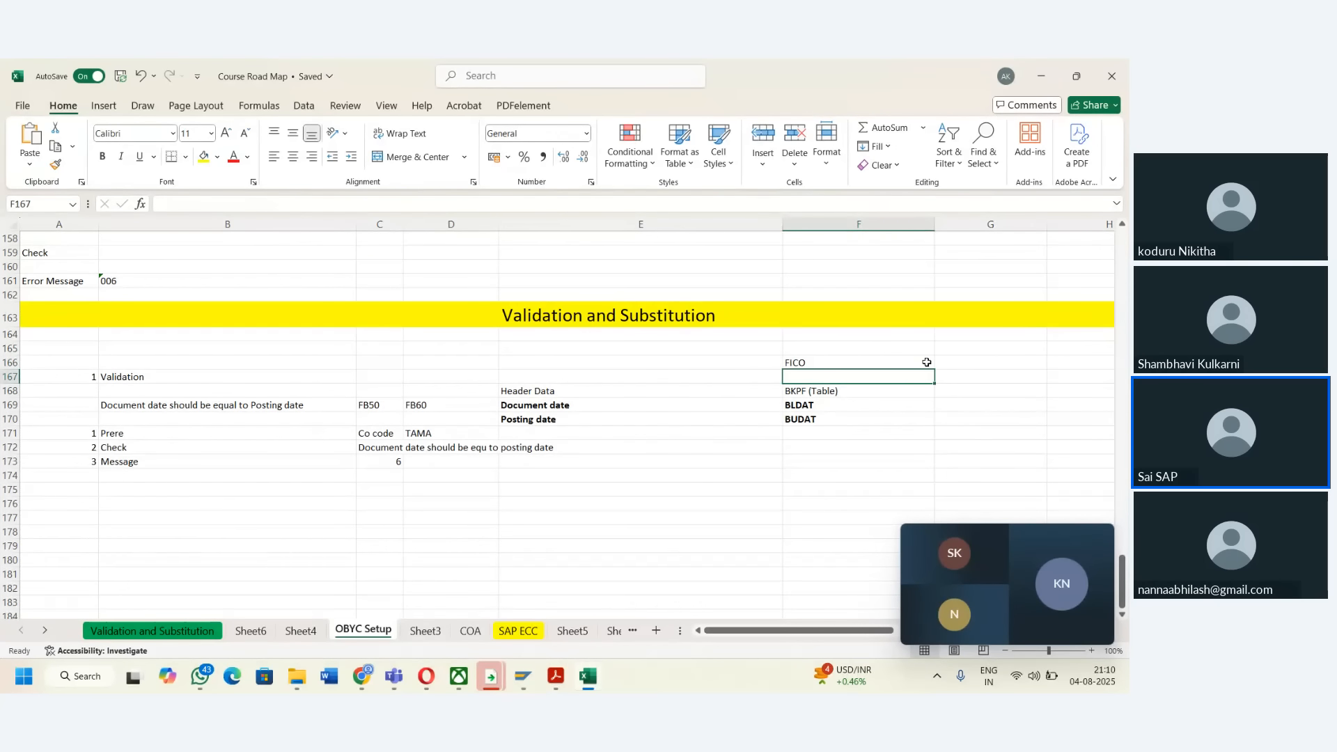
pyautogui.click(926, 362)
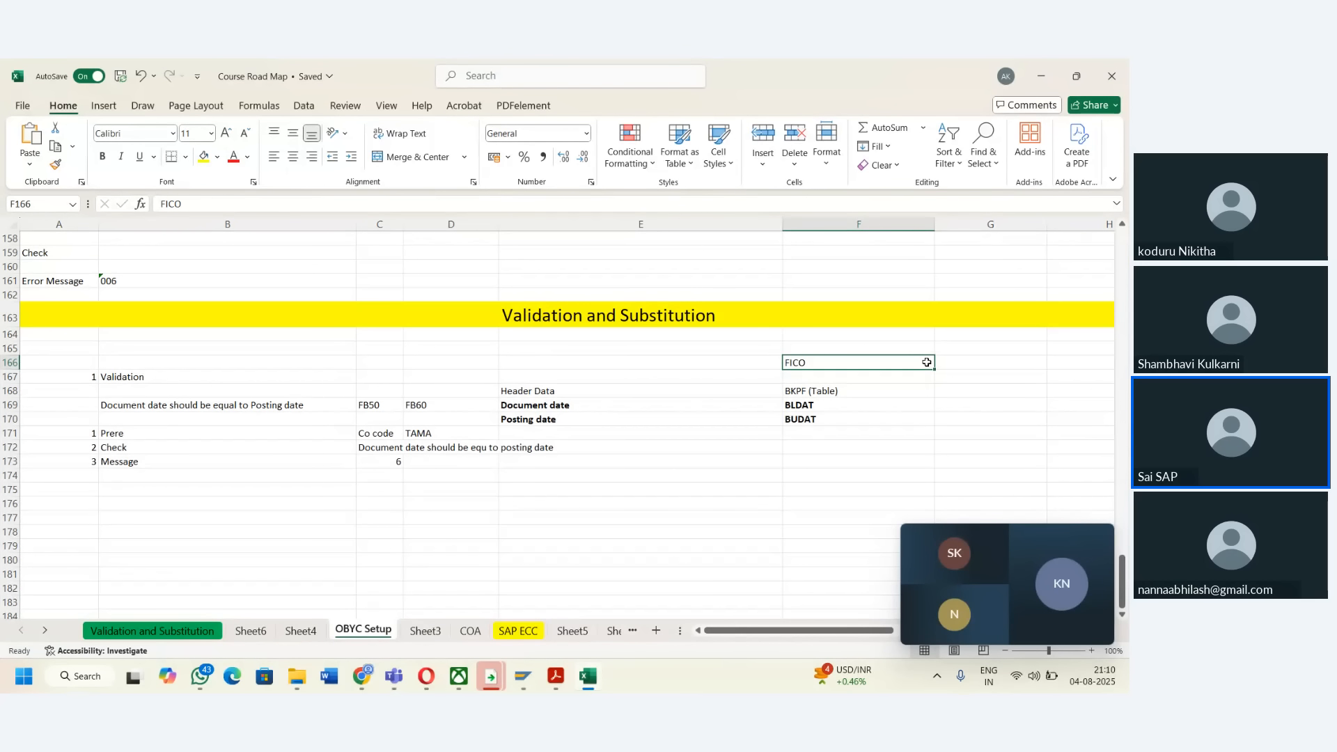
pyautogui.press('Right')
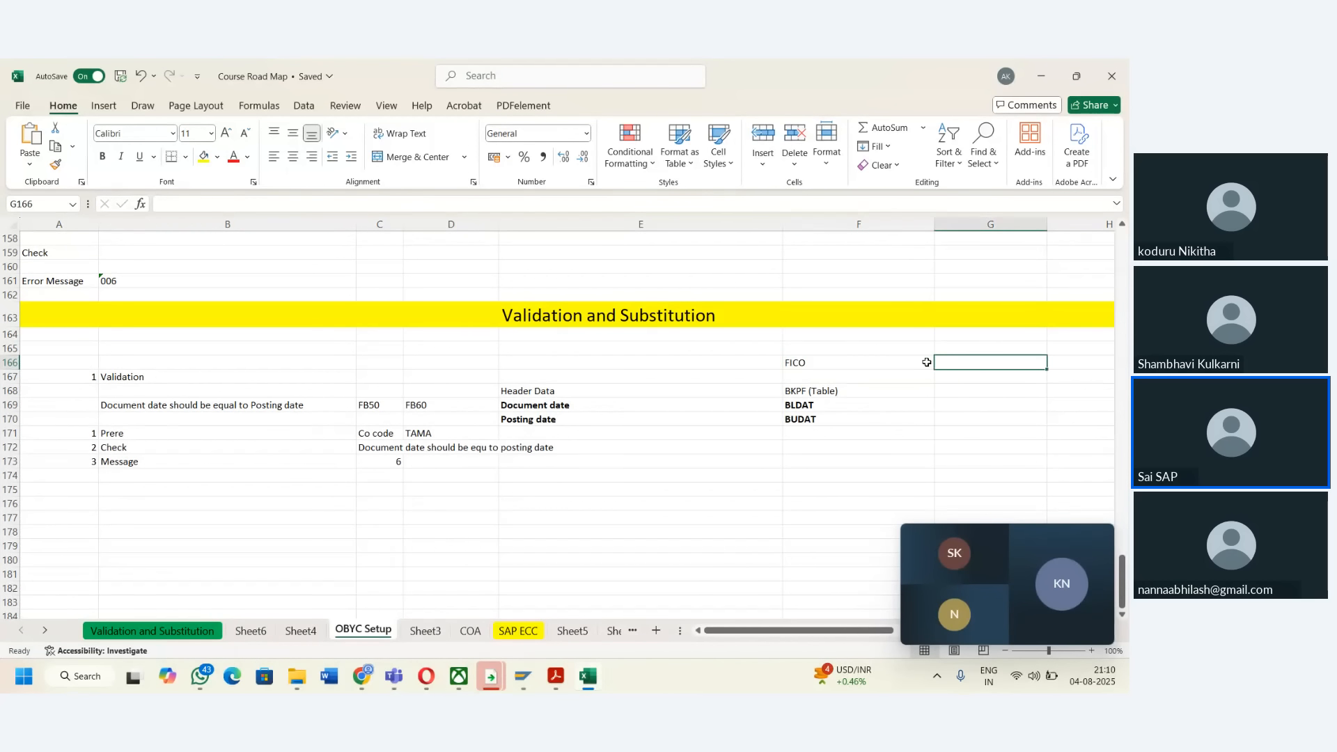
pyautogui.write('FICO')
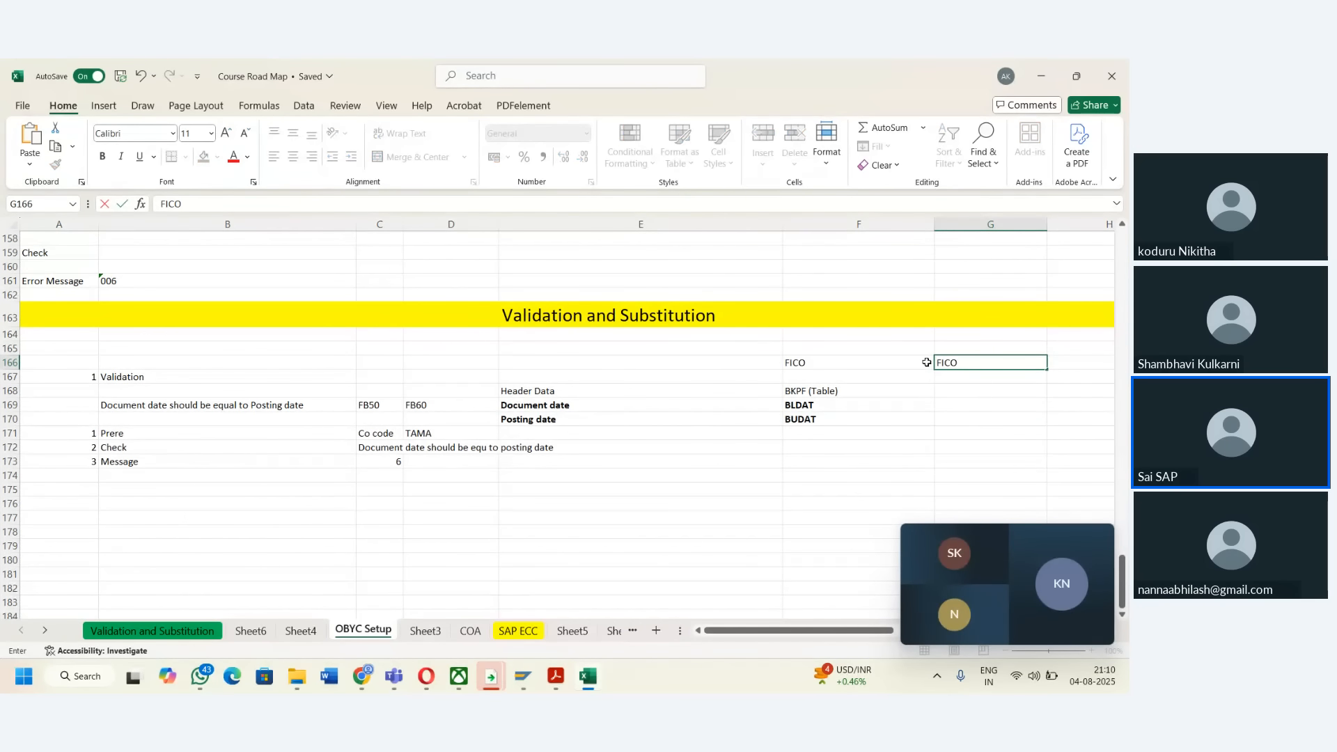
# - Clear both "FICO" entries from cells F166:G166
pyautogui.click(926, 362)
pyautogui.hotkey('shift', 'Right')
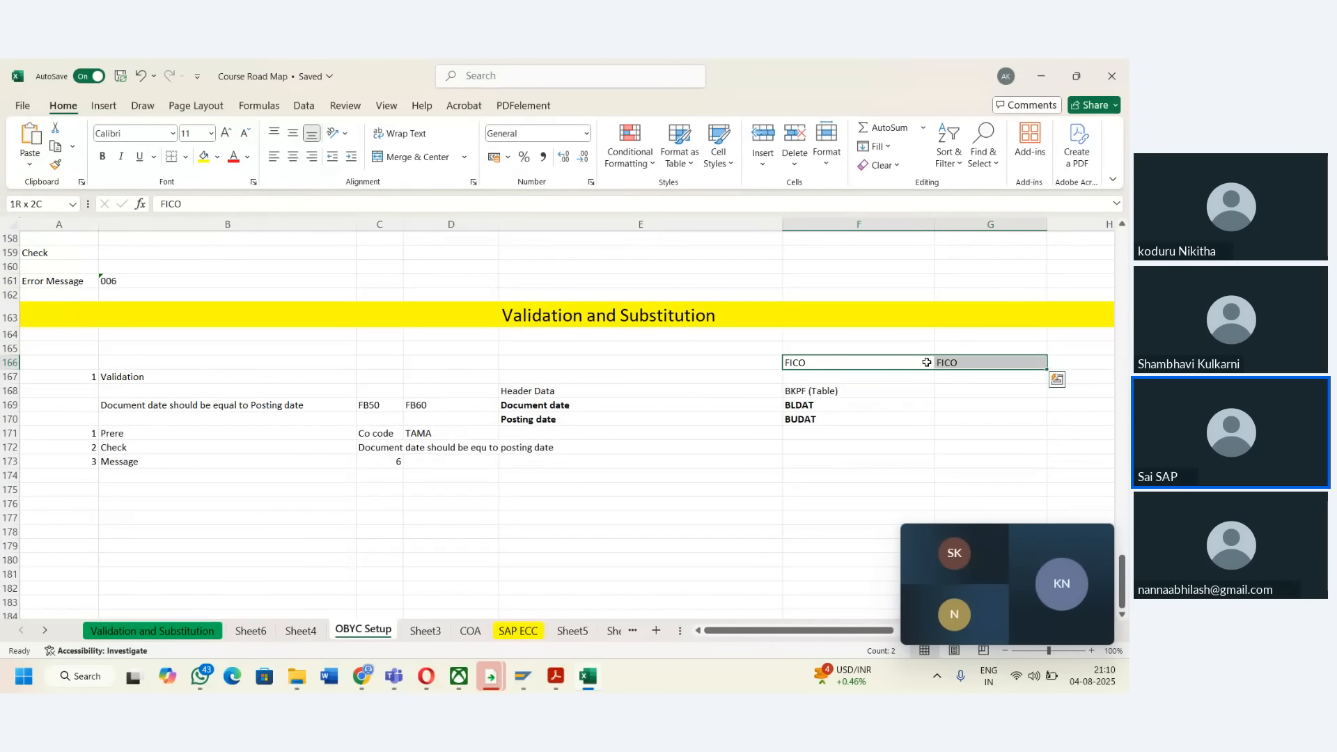
pyautogui.press('Delete')
pyautogui.press('Down')
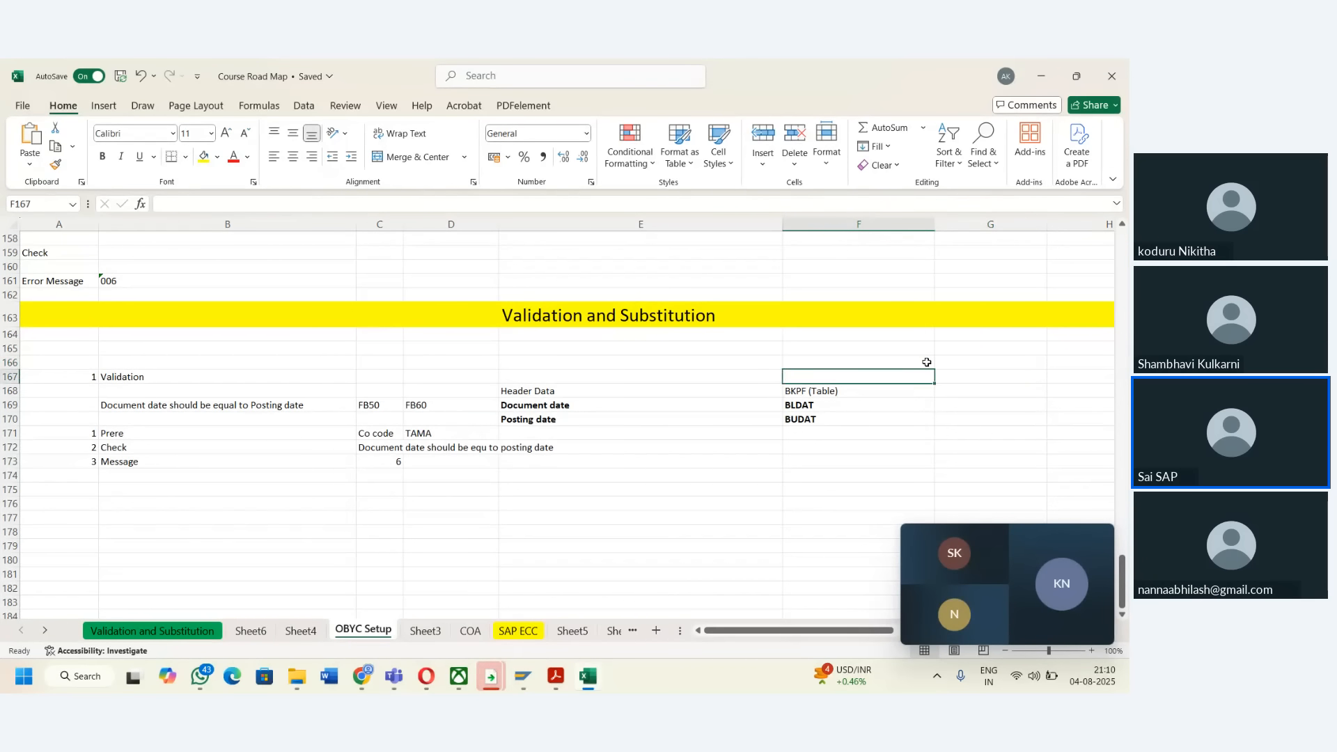
# - Enter "Authorization team" in F161 above the Validation and Substitution heading
pyautogui.press('Down')
pyautogui.press('Up')
pyautogui.press('Up')
pyautogui.press('Up')
pyautogui.press('Up')
pyautogui.press('Up')
pyautogui.press('Up')
pyautogui.press('Up')
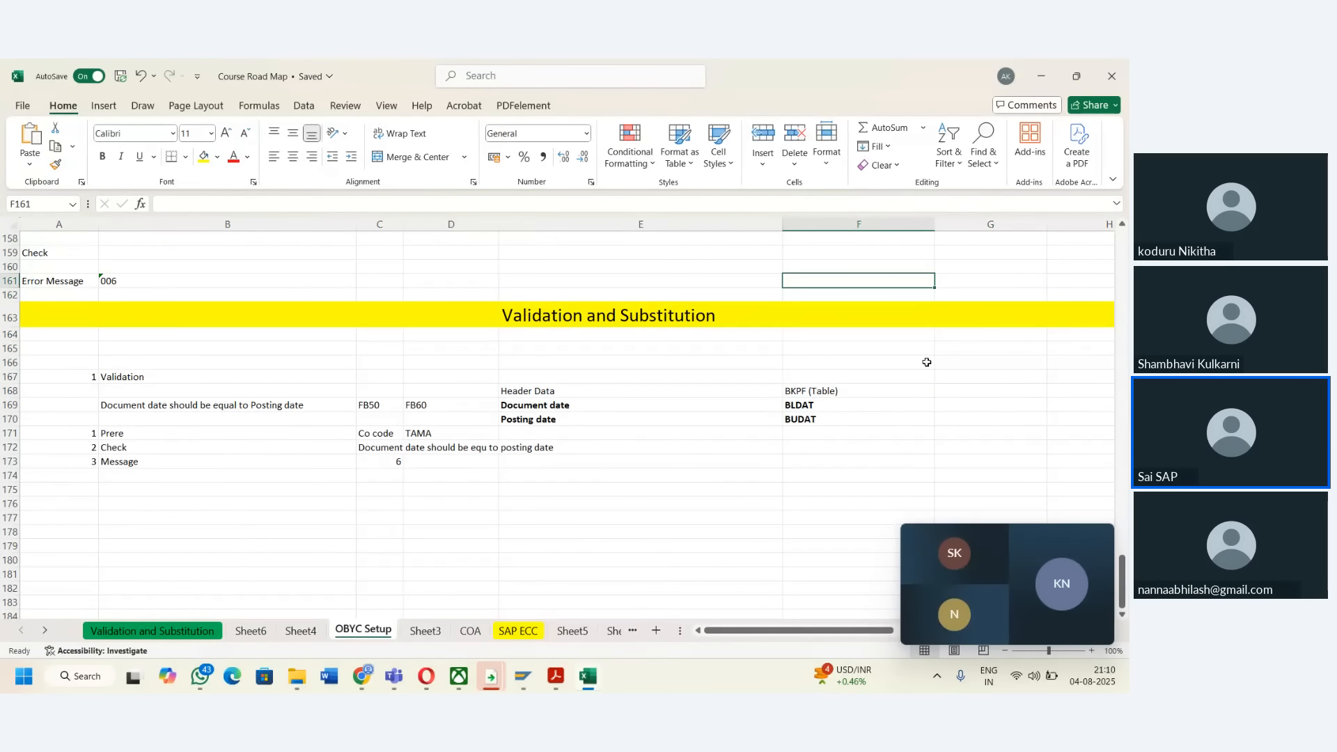
pyautogui.write('Aut')
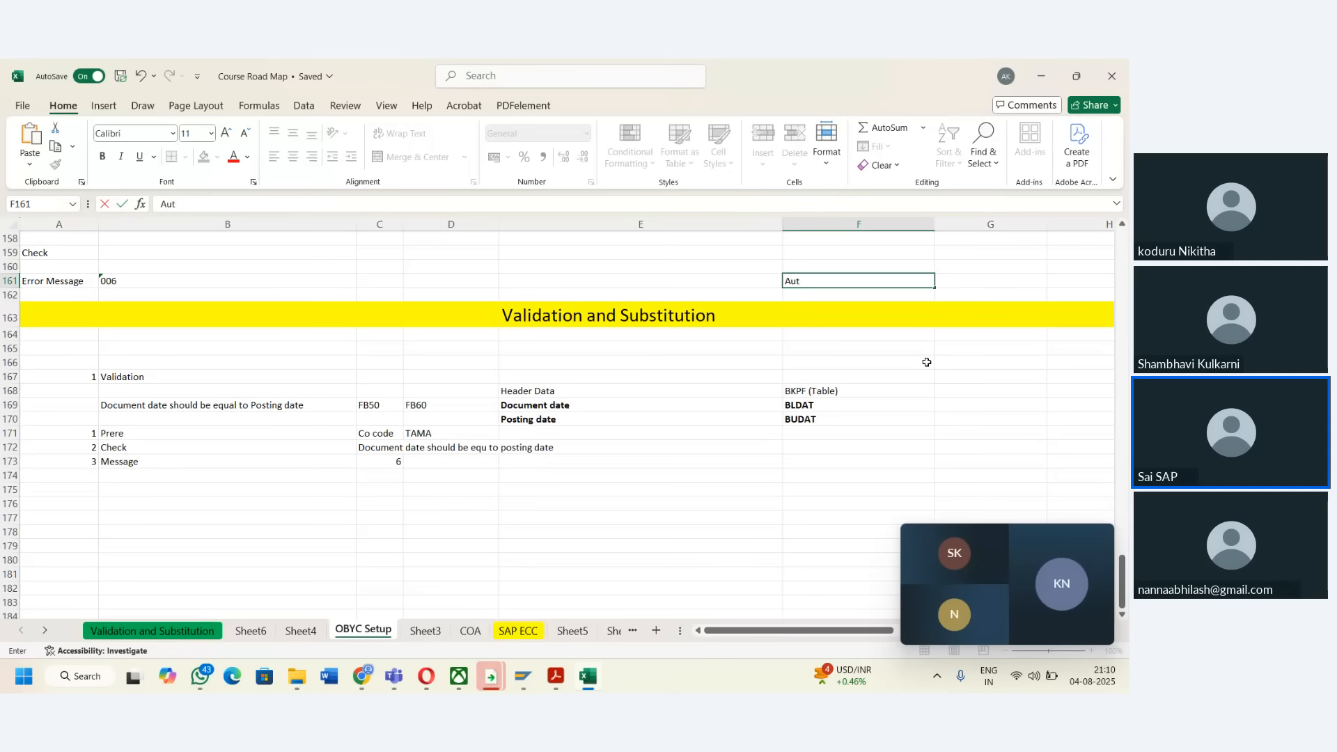
pyautogui.write('horizatio')
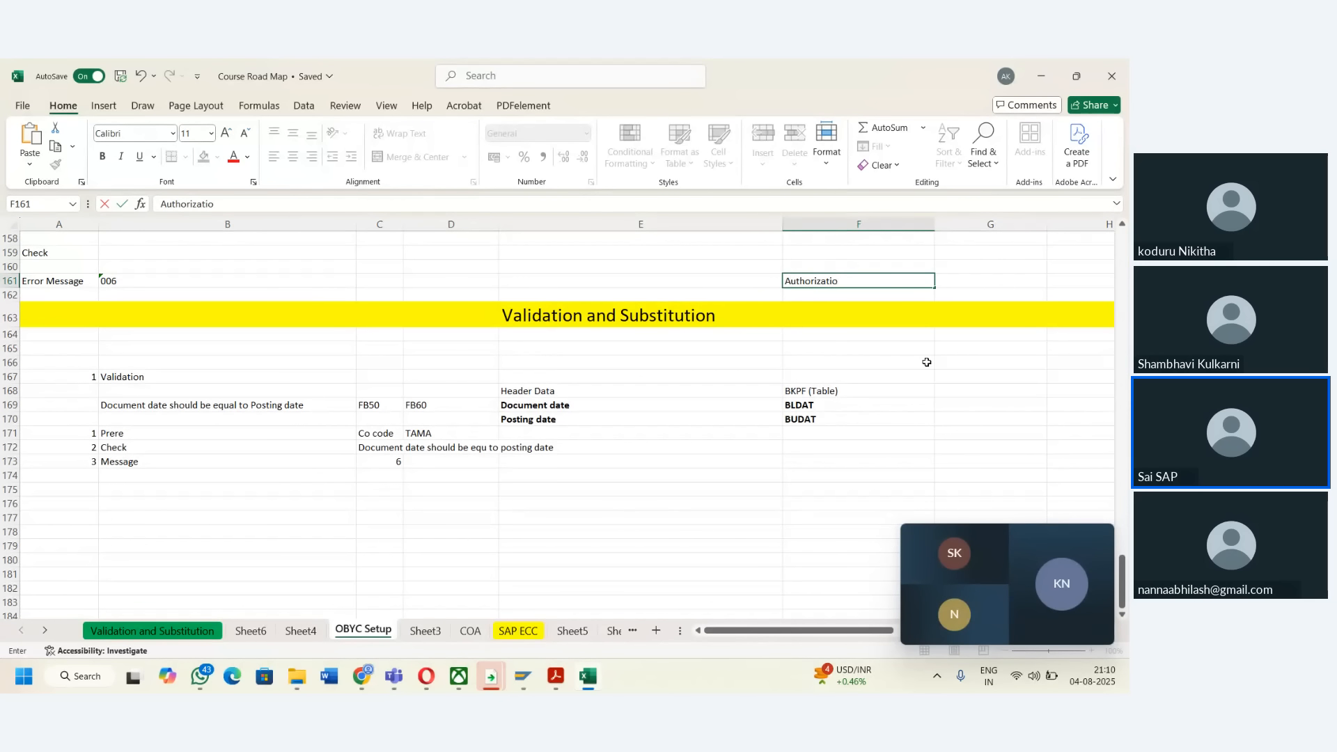
pyautogui.write('n team')
pyautogui.press('Up')
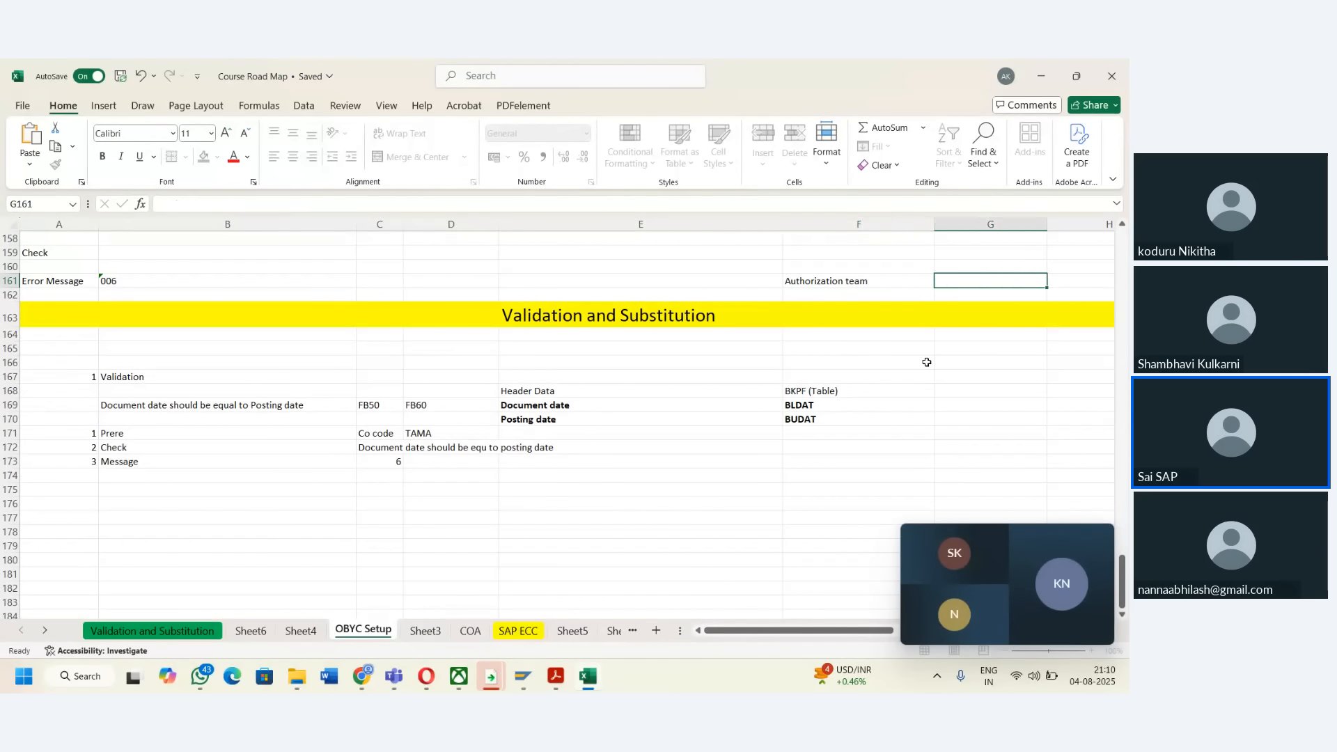
# - Enter "ABAP" in F160 above the authorization team entry and make it bold
pyautogui.write('ABA')
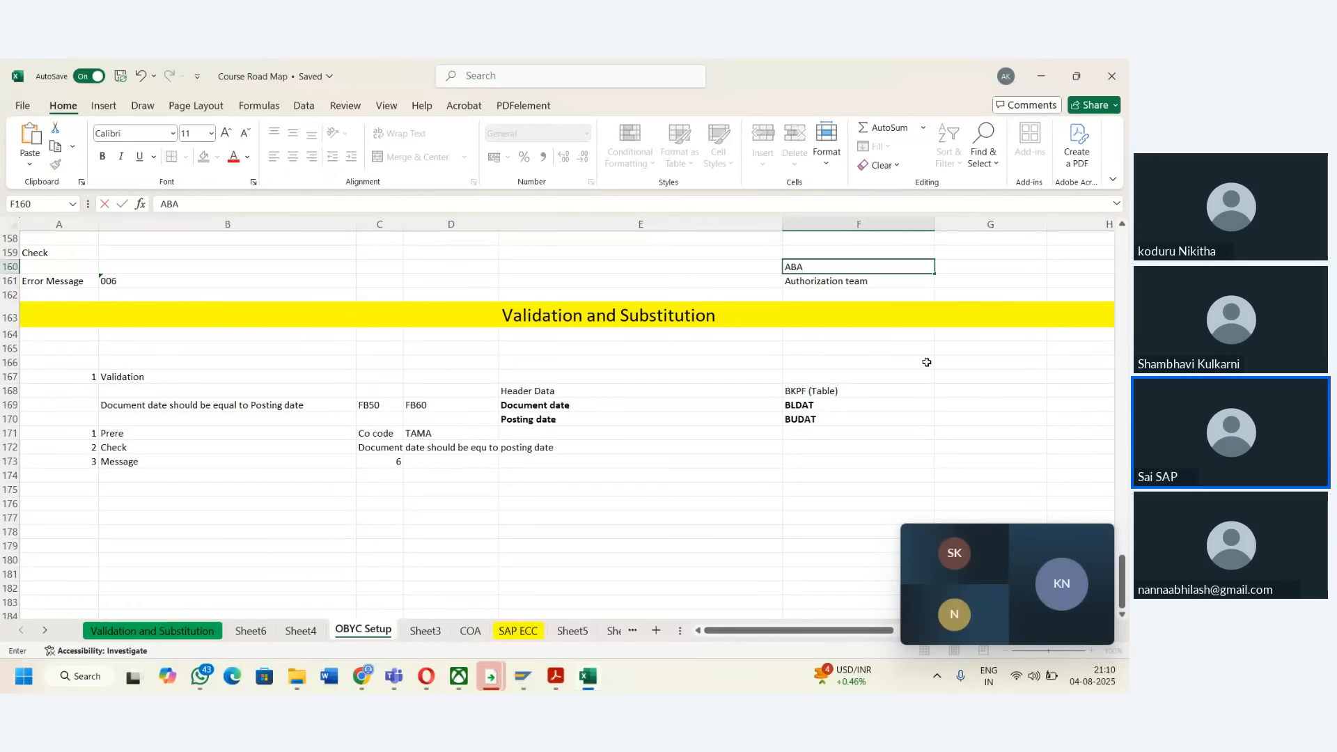
pyautogui.write('P')
pyautogui.hotkey('ctrl', 'Return')
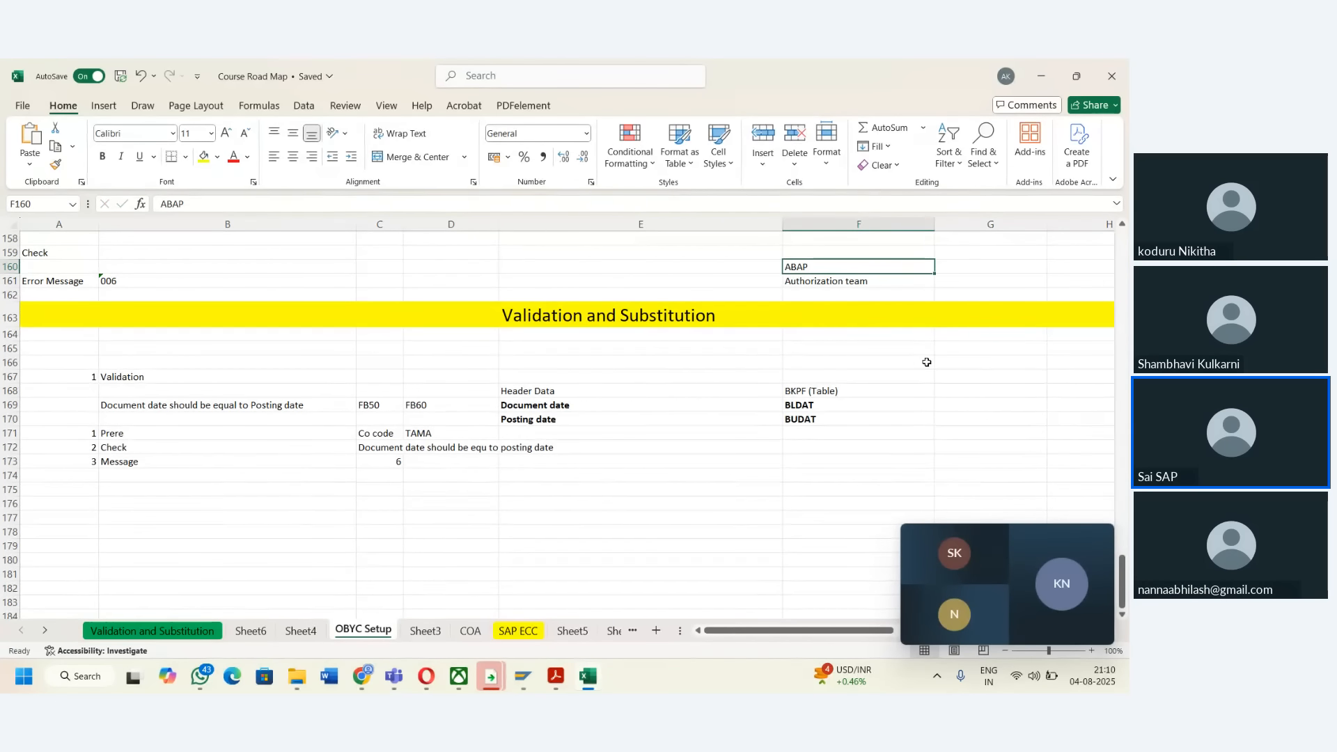
pyautogui.hotkey('ctrl', 'b')
pyautogui.press('Down')
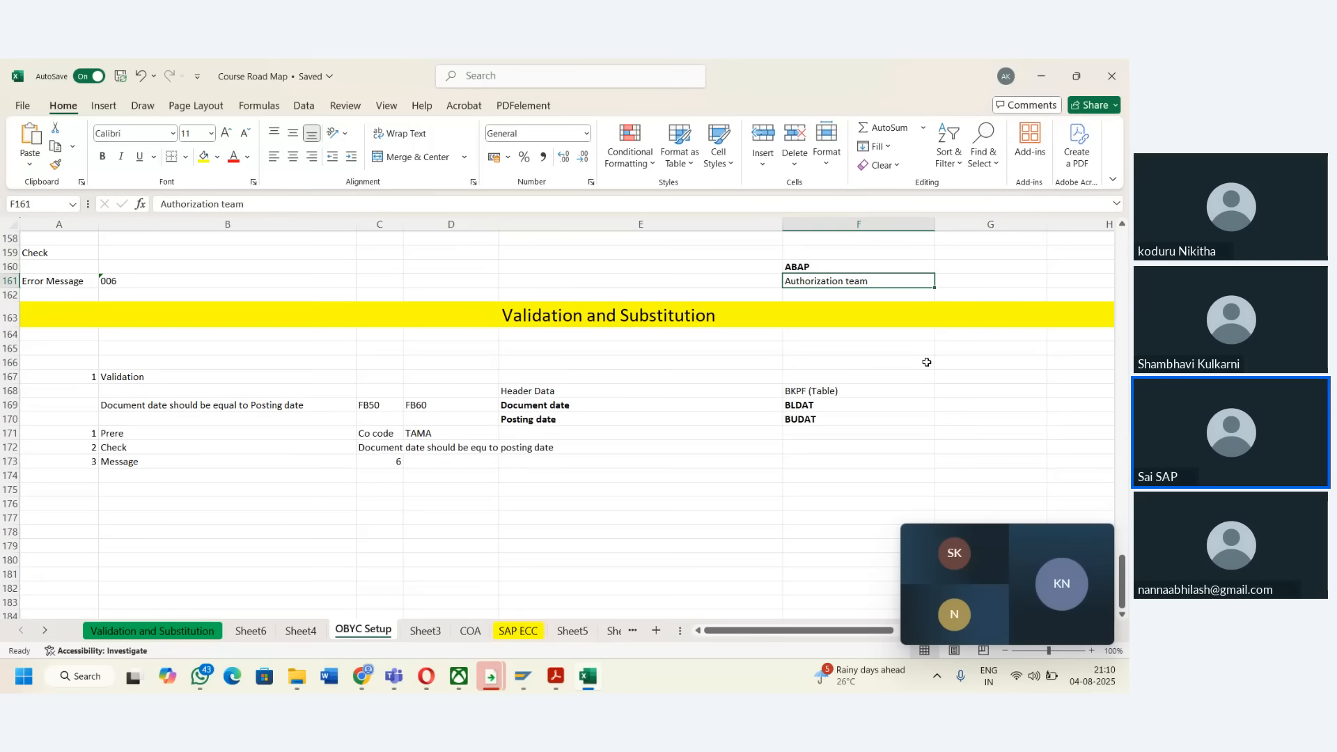
# - Enter "Message" in G160 beside the ABAP entry
pyautogui.press('Left')
pyautogui.press('Right')
pyautogui.press('Up')
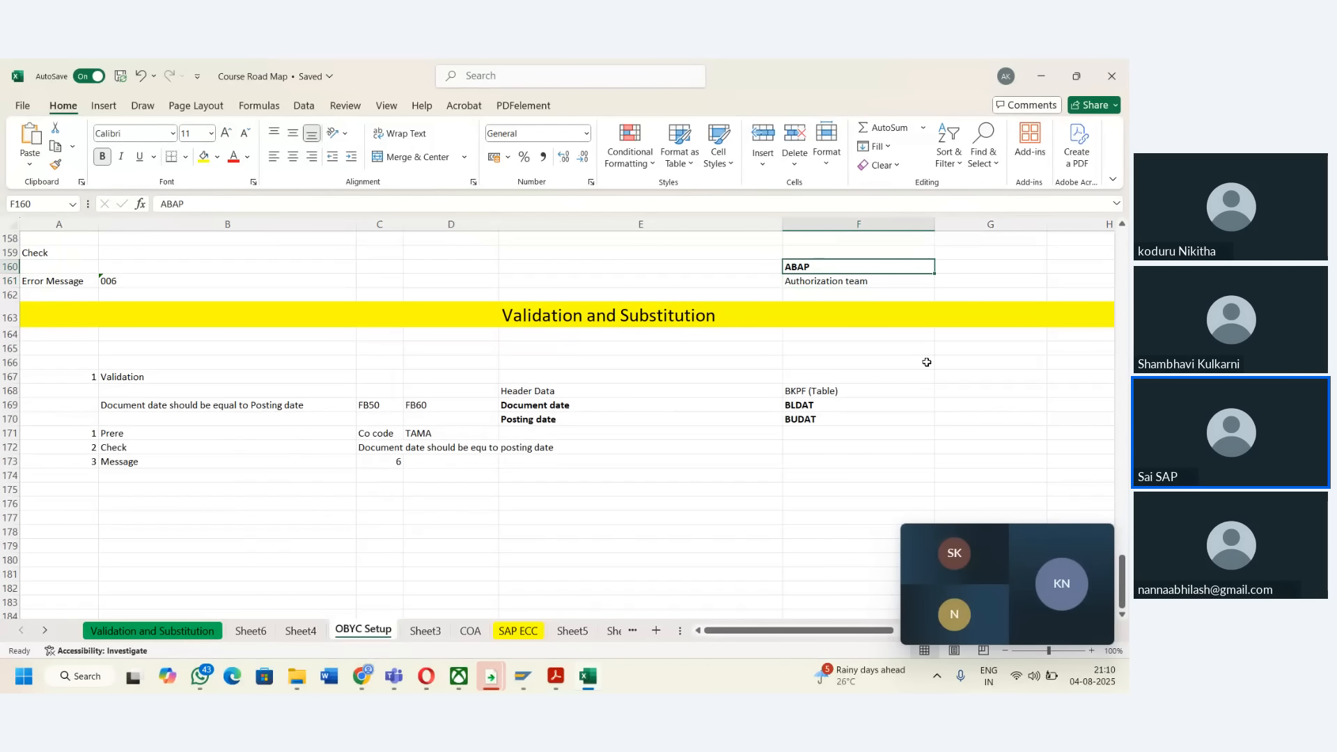
pyautogui.press('Right')
pyautogui.write('Me')
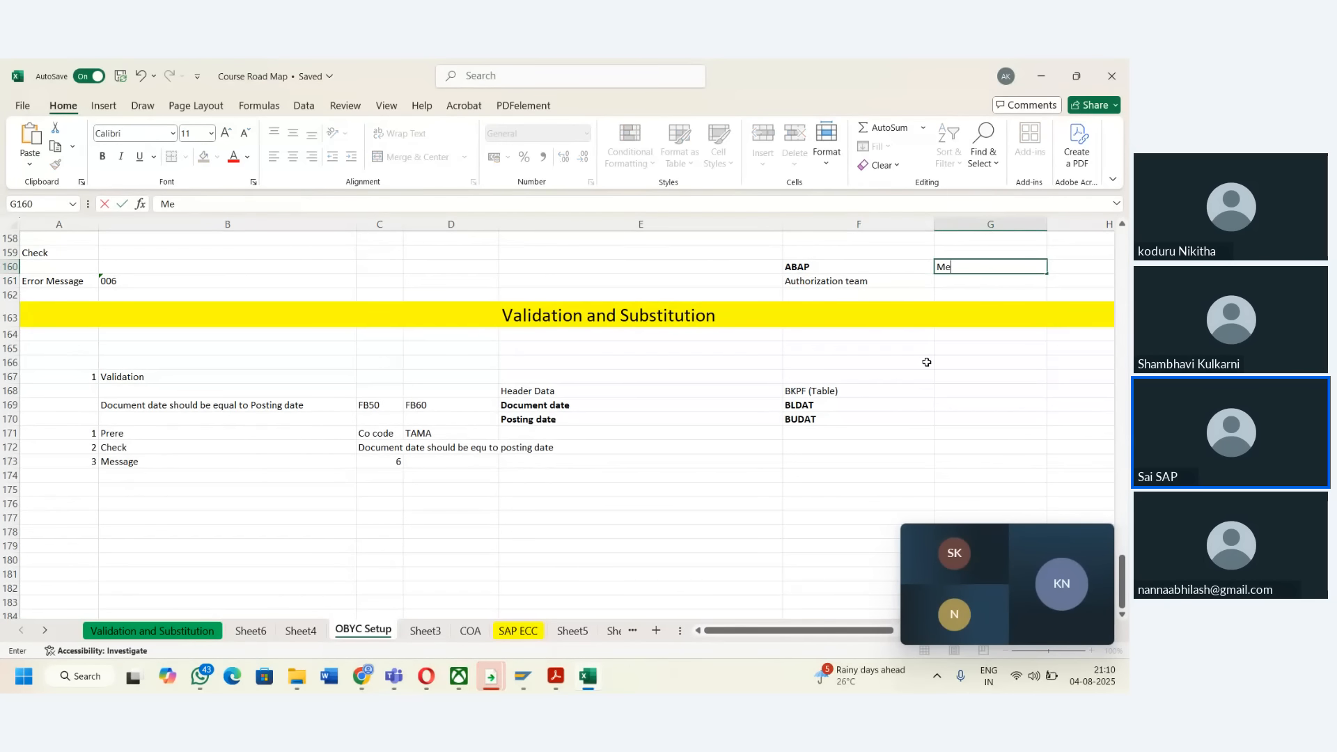
pyautogui.write('ssage')
pyautogui.press('Left')
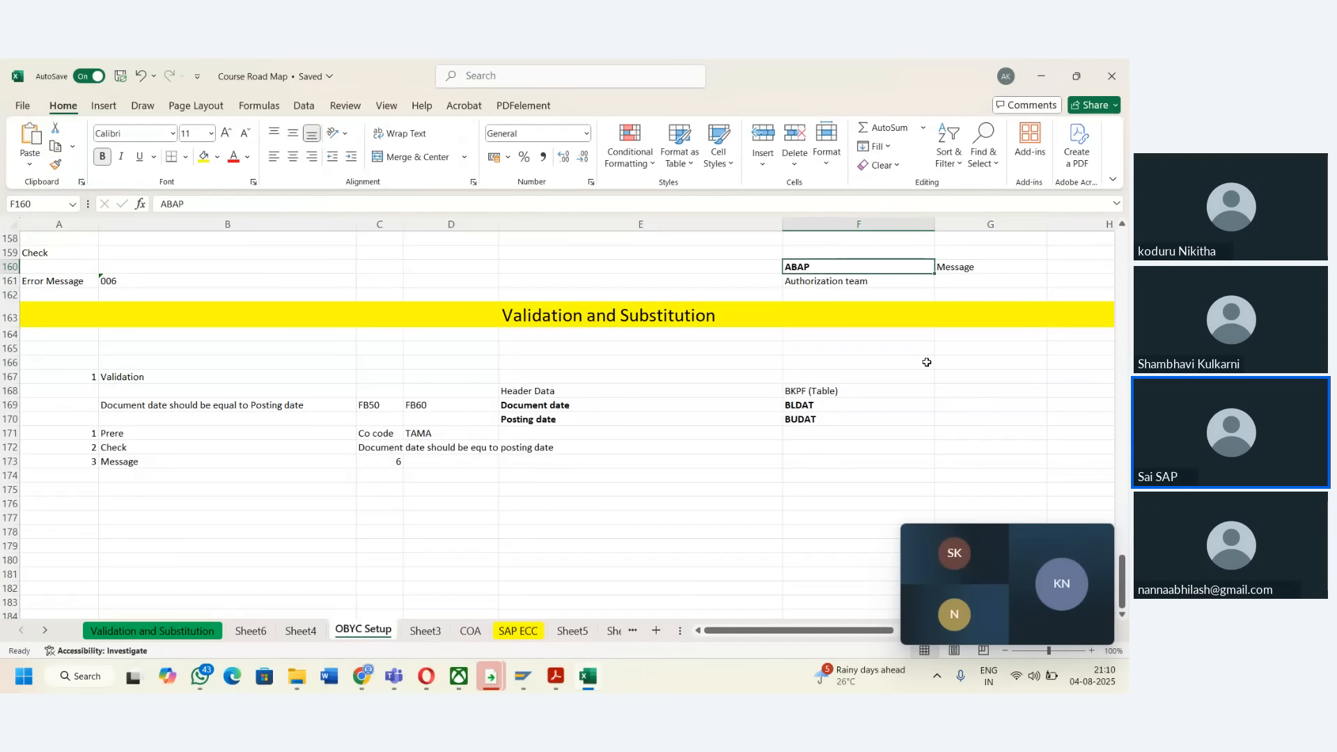
pyautogui.press('Down')
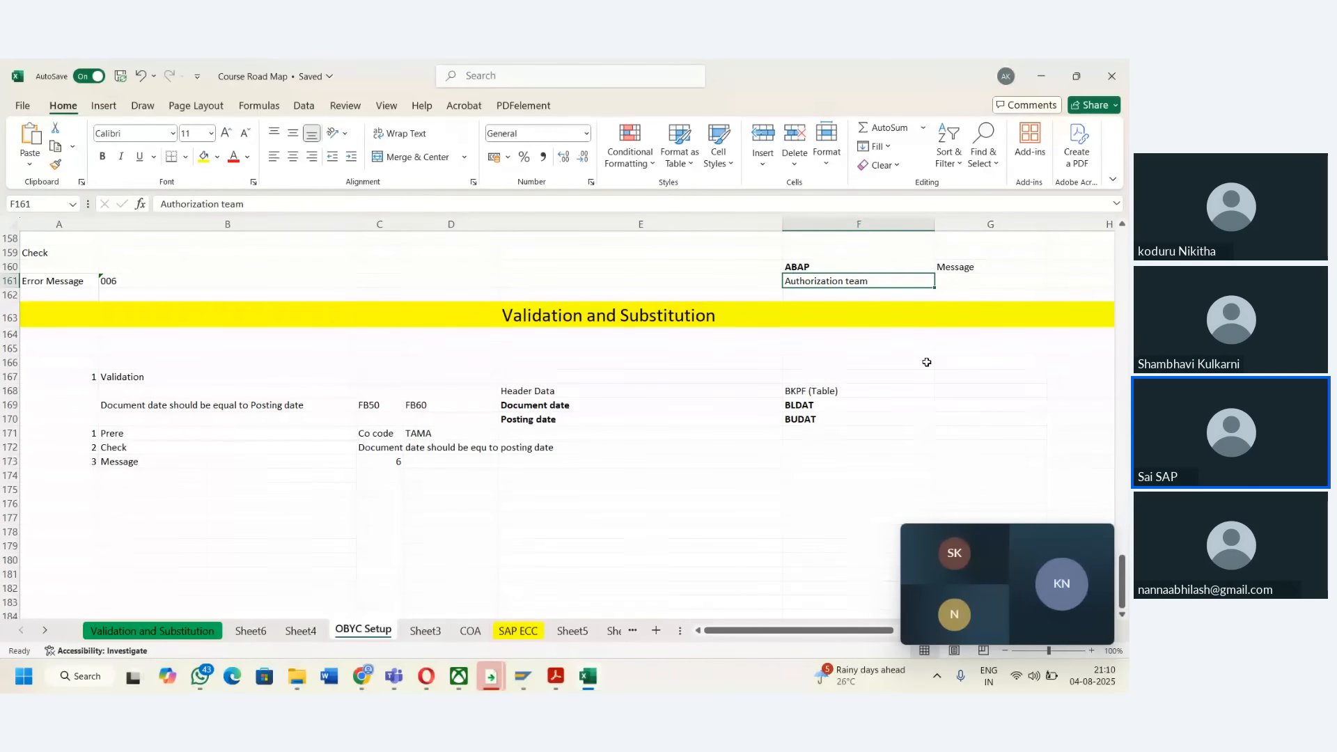
pyautogui.press('Up')
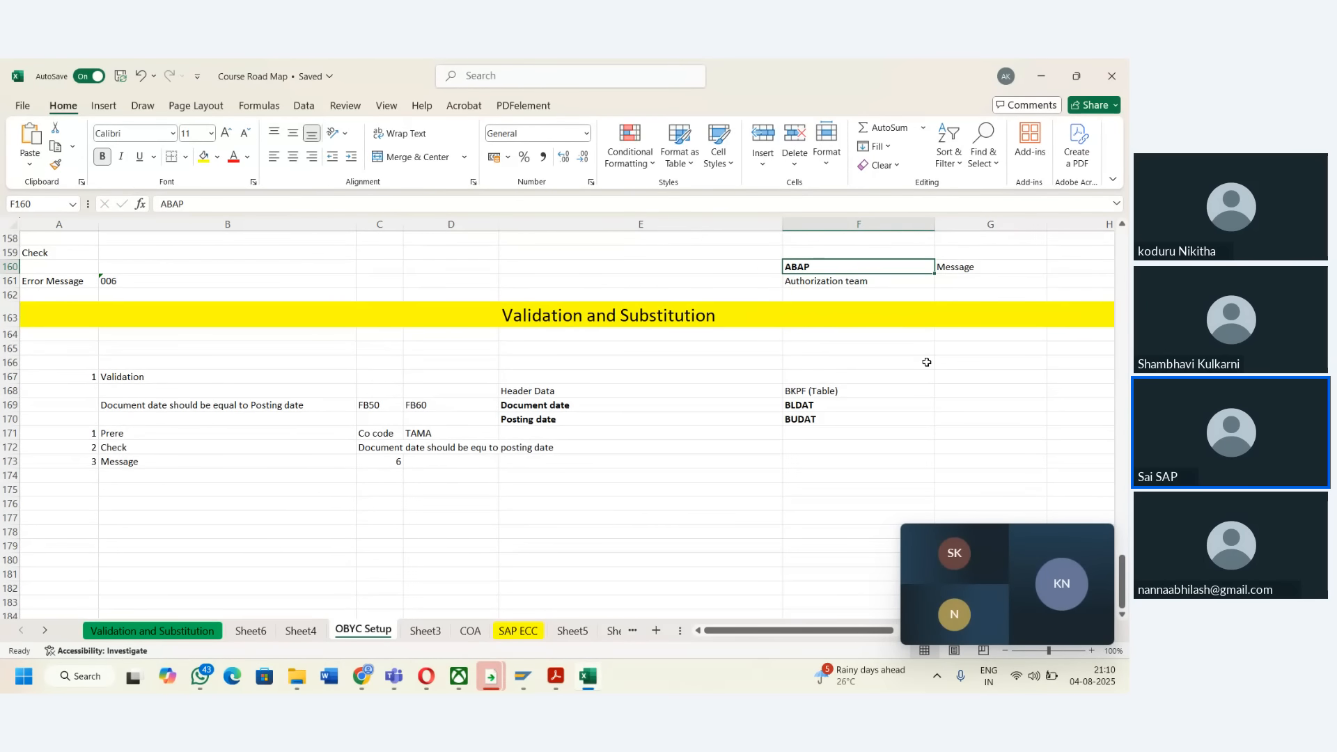
pyautogui.press('Down')
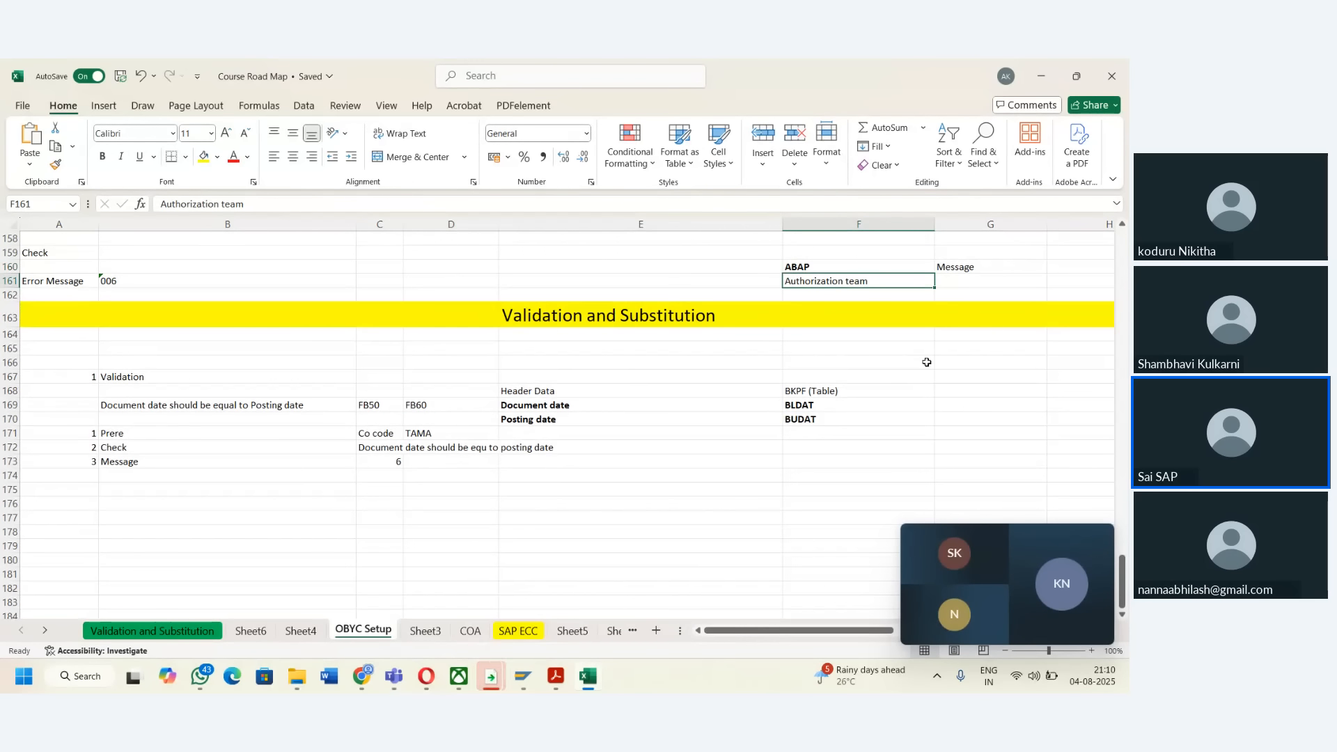
# - Switch to the SAP validation window for TAMA and start transaction SE91 in a new session
pyautogui.moveTo(522, 676)
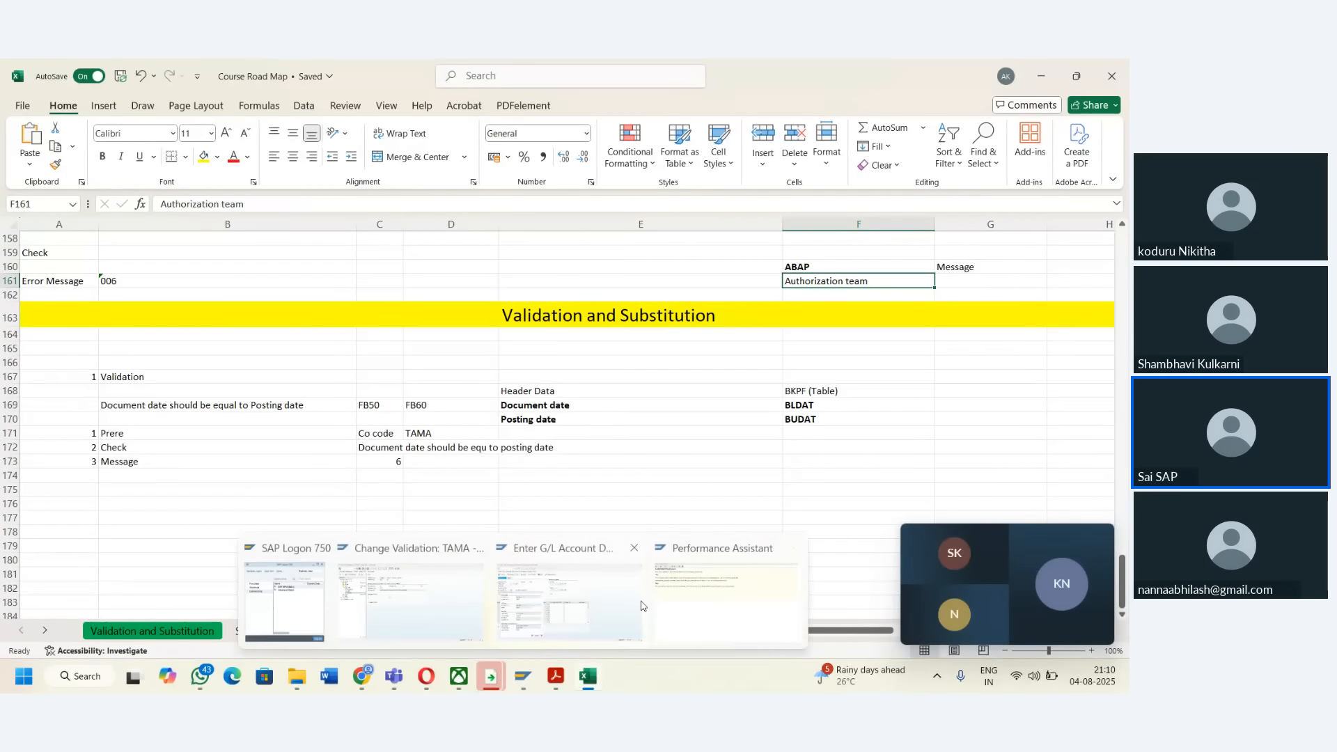
pyautogui.moveTo(592, 603)
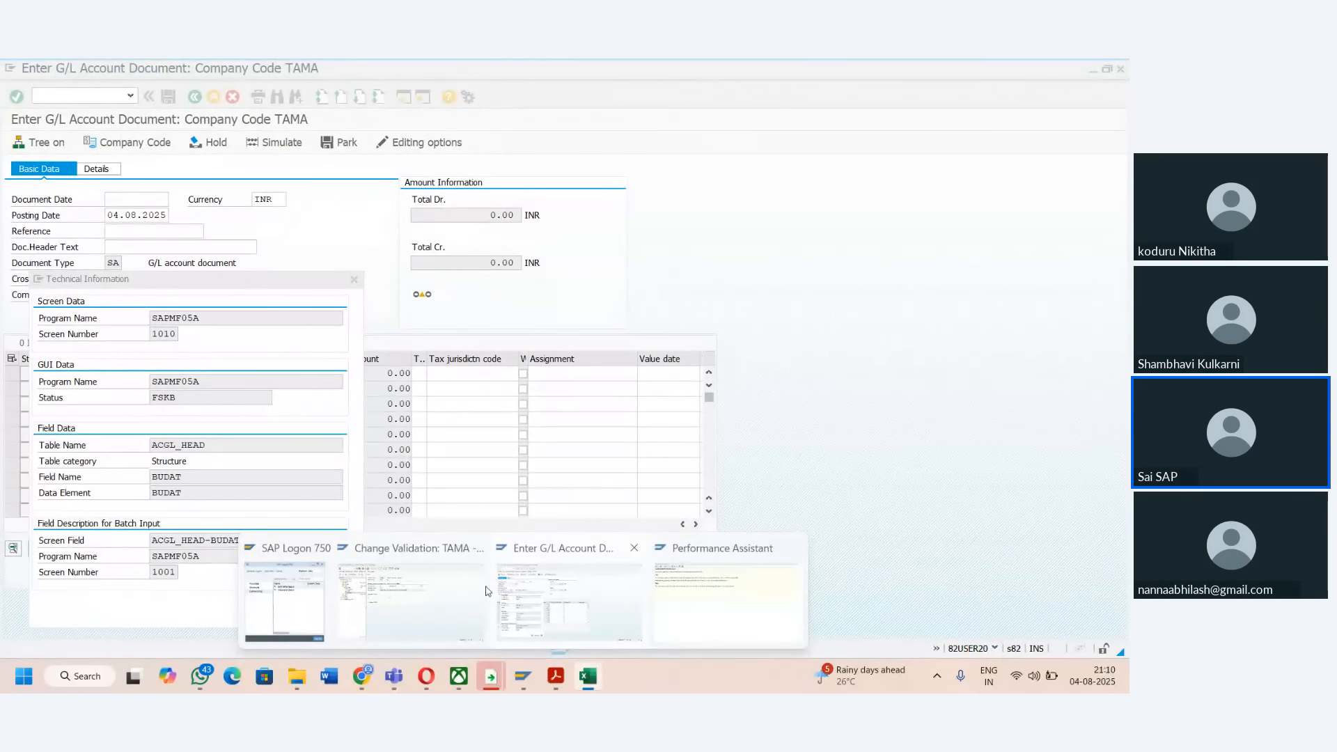
pyautogui.click(445, 598)
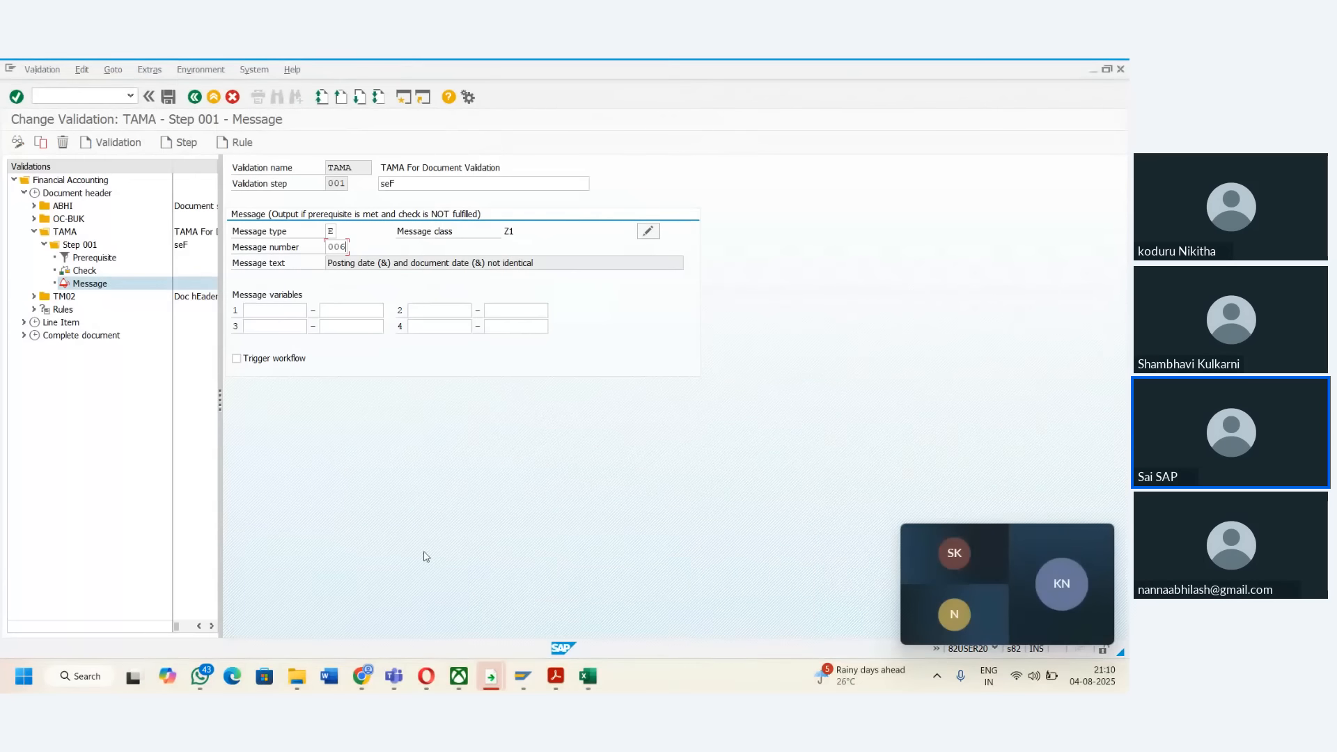
pyautogui.click(408, 103)
pyautogui.write('S')
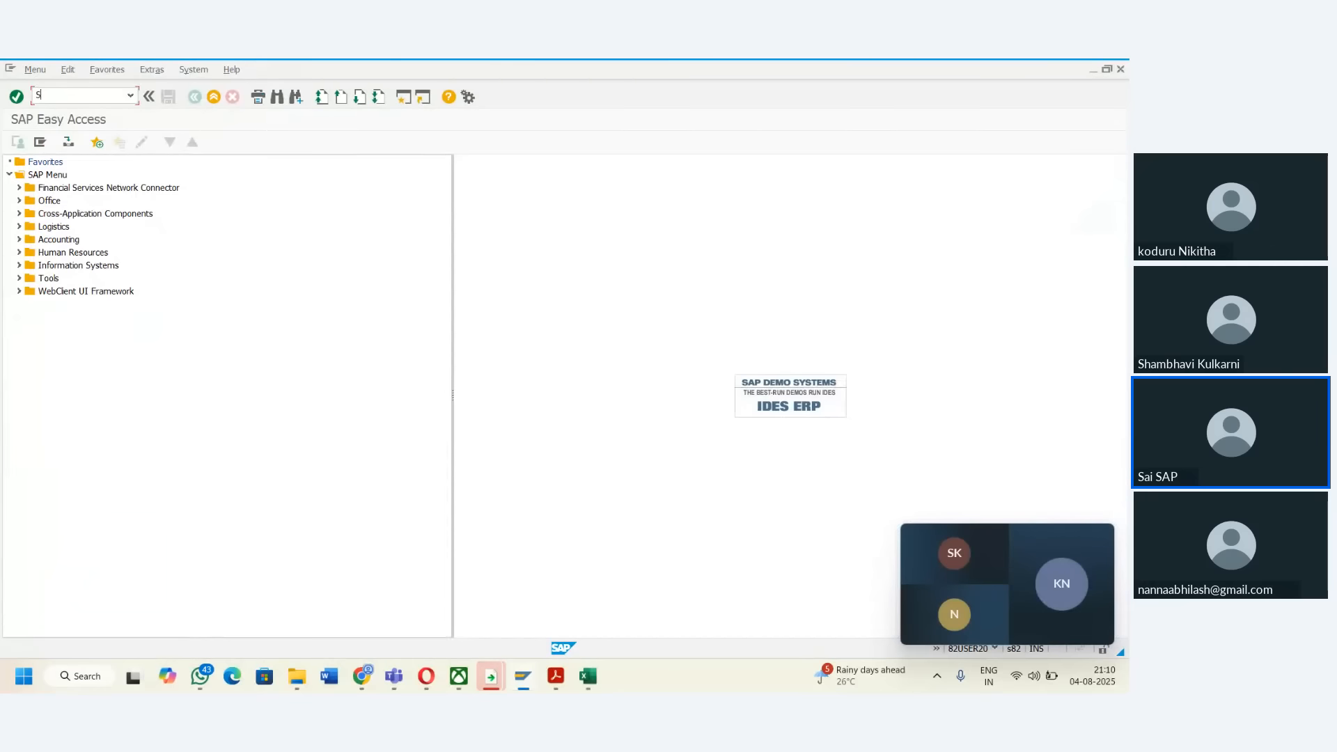
pyautogui.write('E91')
pyautogui.press('Return')
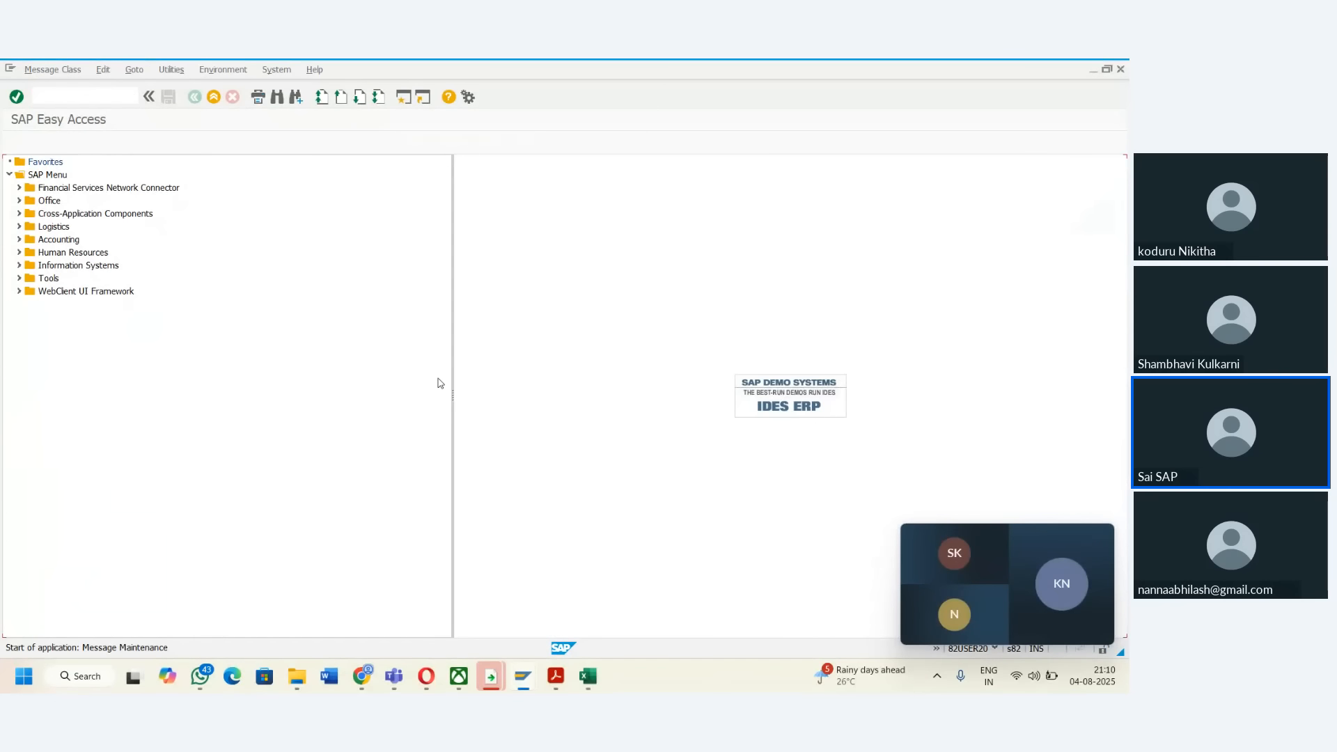
# - Open message class Z1 for changing, try to maintain message 006, and leave message maintenance
pyautogui.write('Z1')
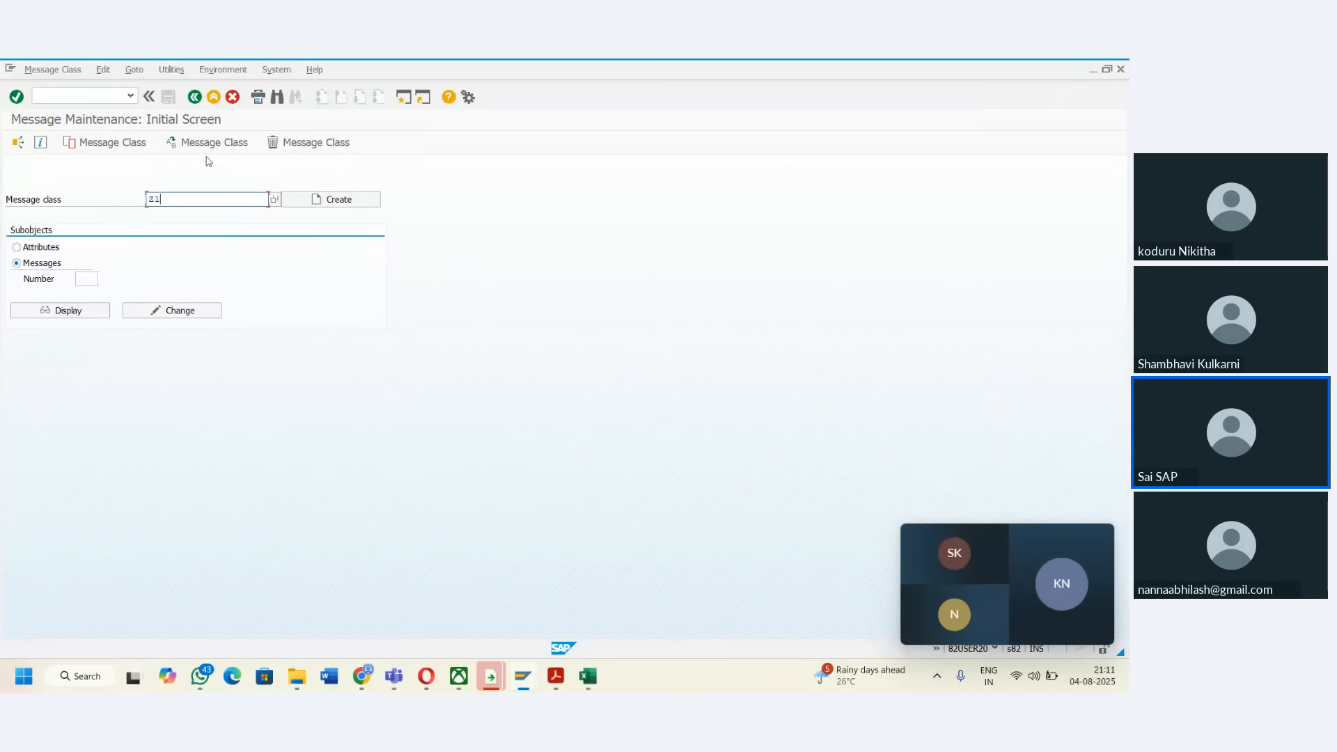
pyautogui.click(165, 306)
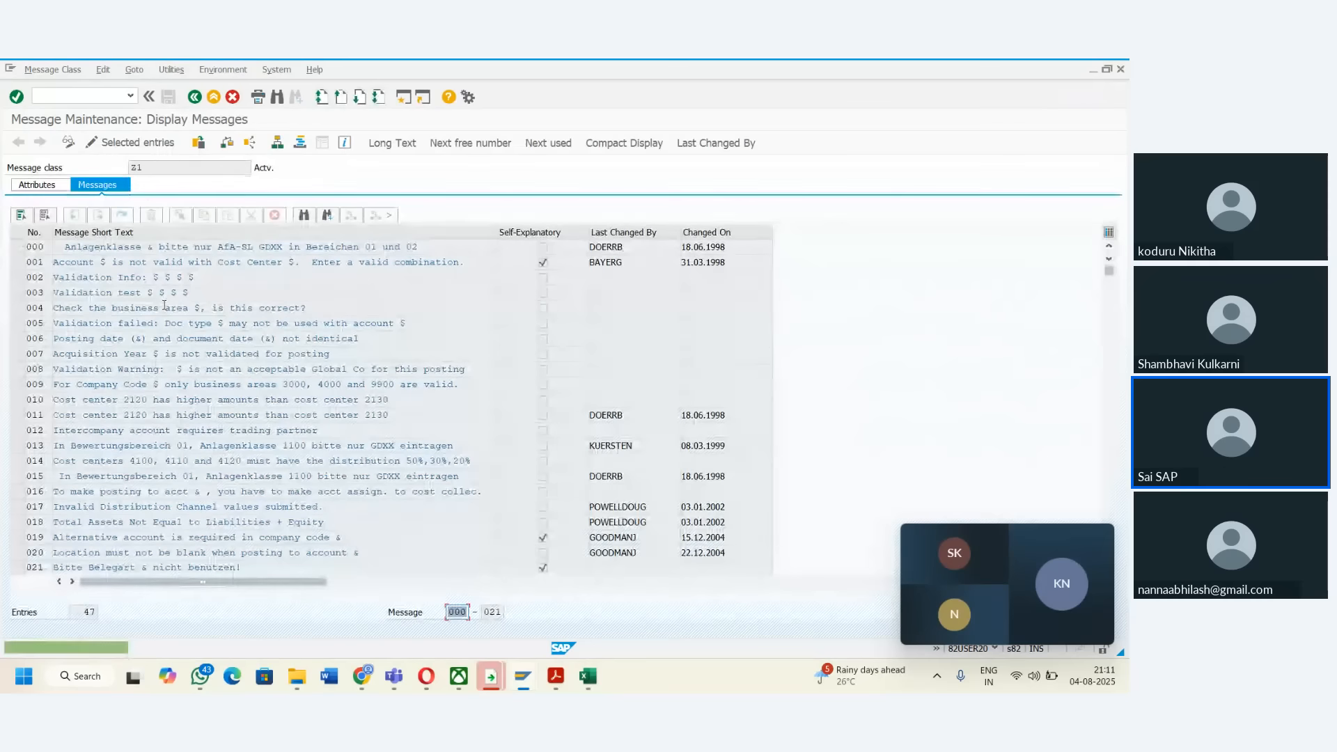
pyautogui.click(18, 340)
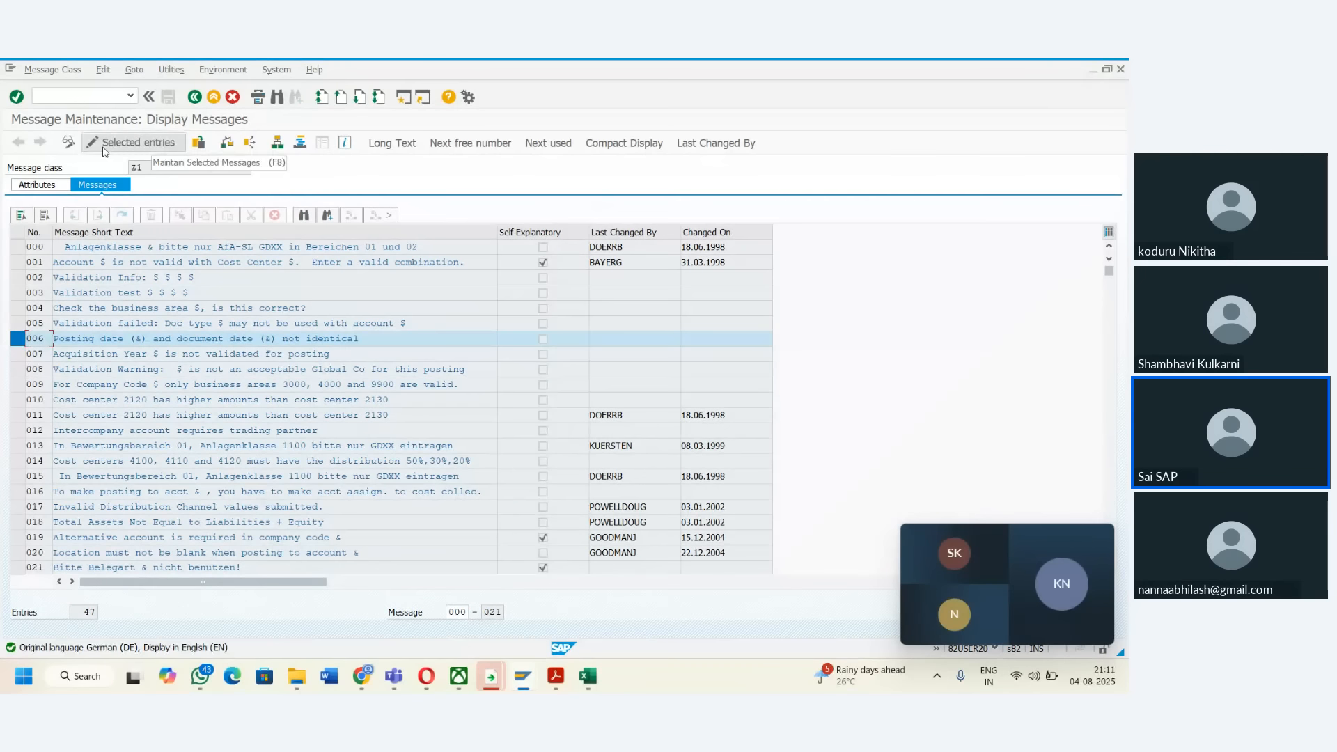
pyautogui.click(105, 148)
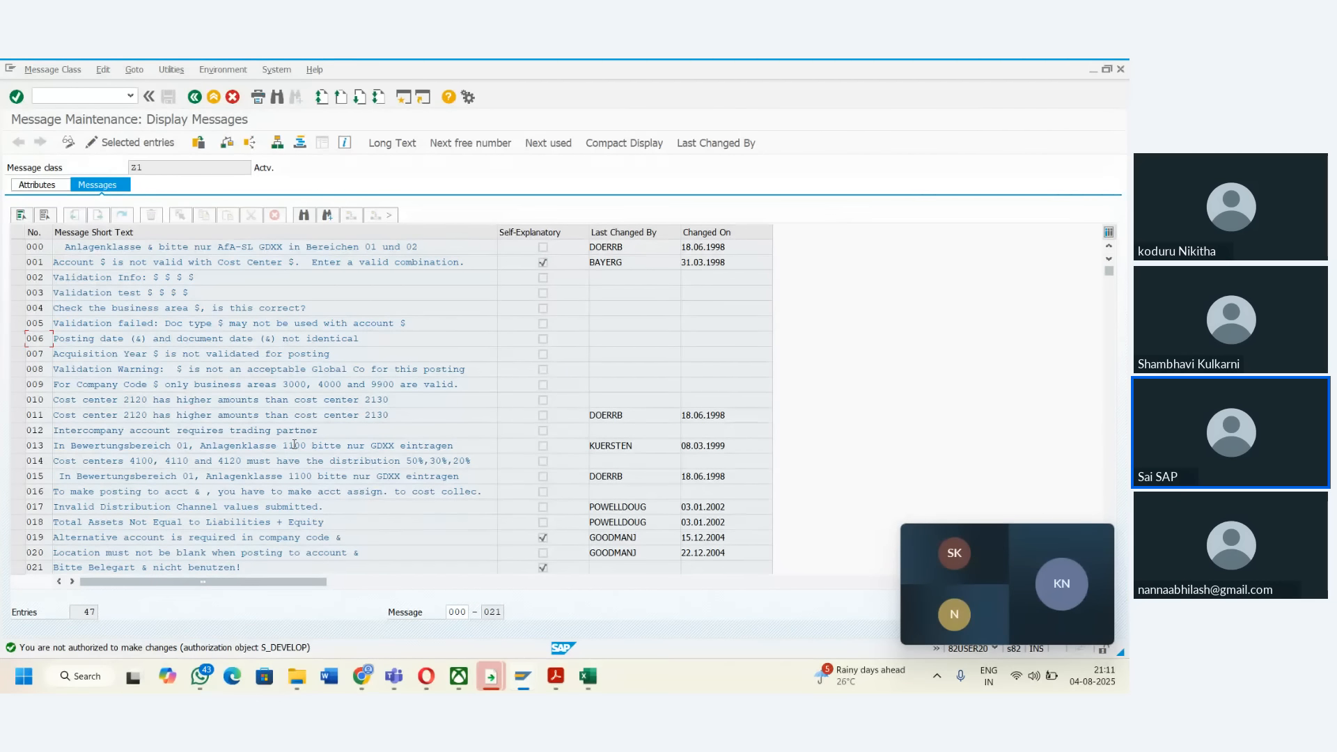
pyautogui.click(195, 96)
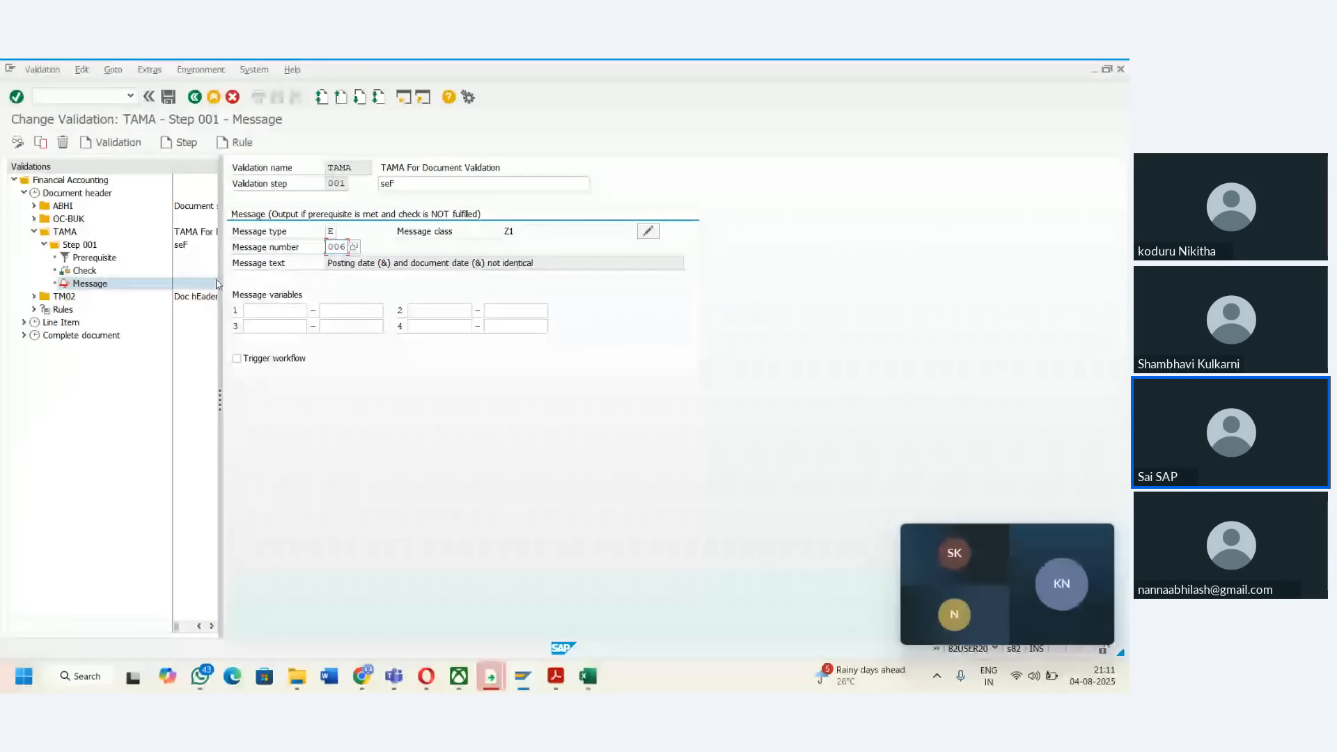
# - Save the TAMA validation and start the vendor invoice transaction FB60
pyautogui.click(169, 97)
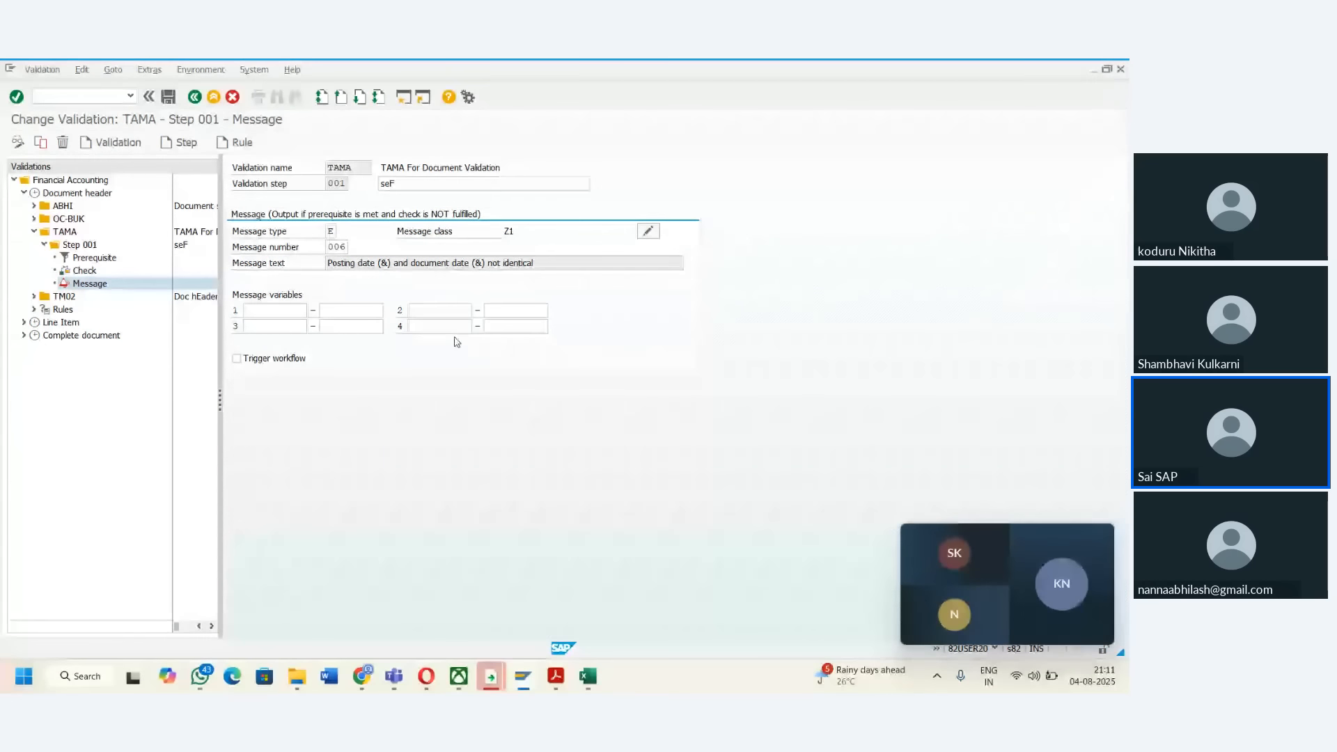
pyautogui.press('F3')
pyautogui.write('FB60')
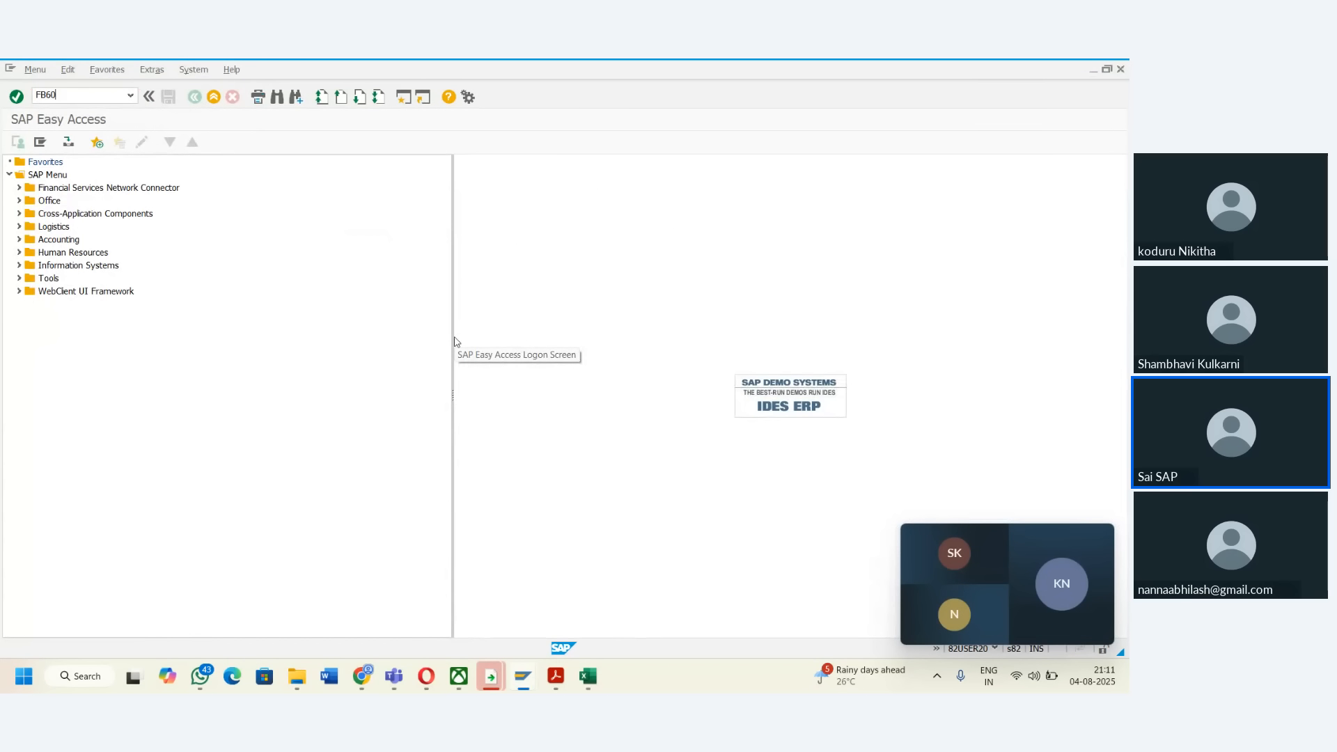
pyautogui.press('Return')
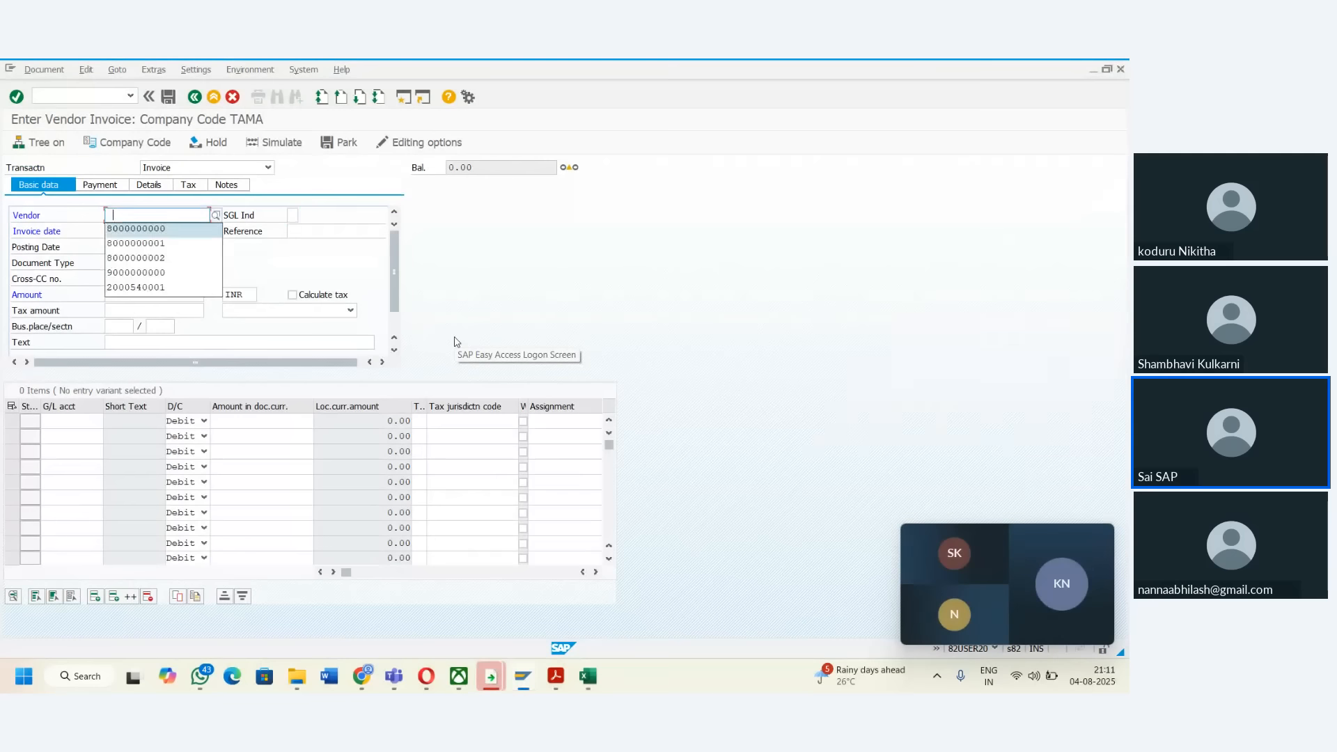
# - Fill in the invoice's vendor with the first suggested number and set the invoice date to 04.08.2025
pyautogui.press('Down')
pyautogui.press('Return')
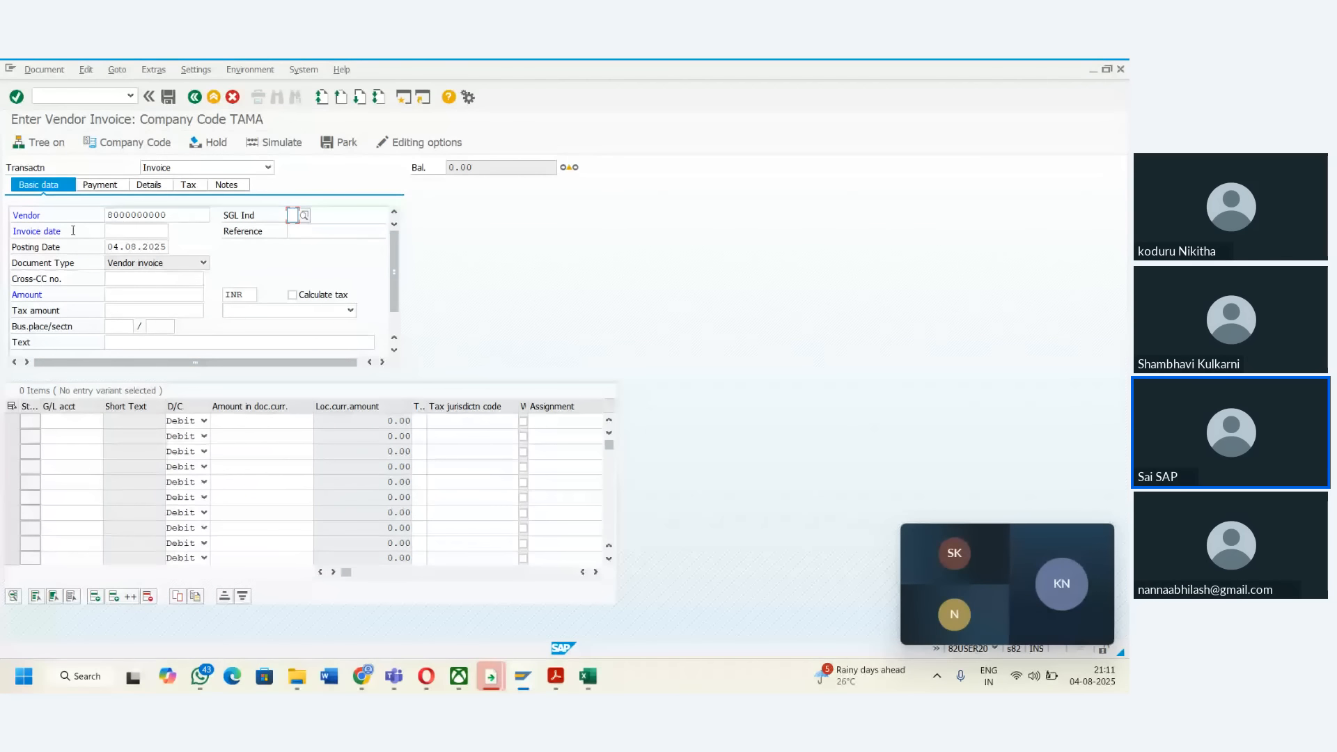
pyautogui.click(124, 229)
pyautogui.press('Down')
pyautogui.press('Down')
pyautogui.press('Return')
pyautogui.press('Tab')
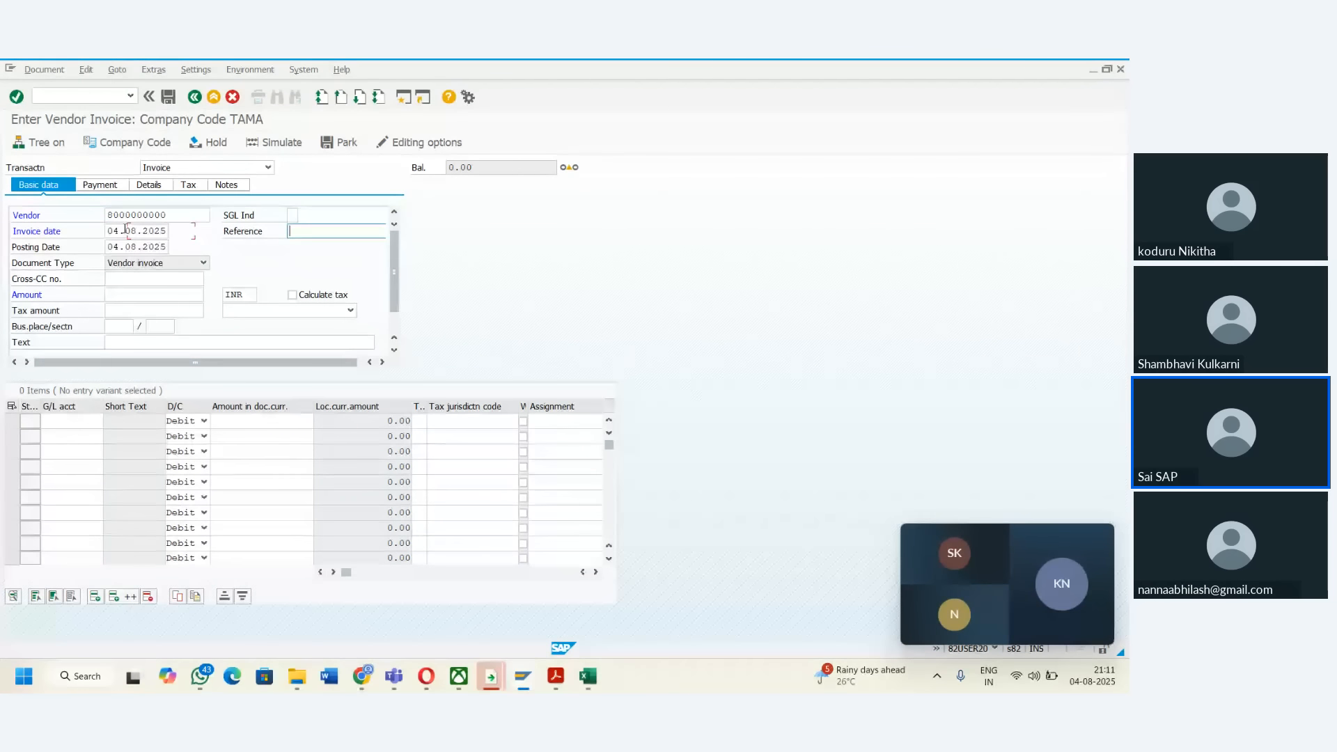
# - Change the vendor invoice's date to 03.08.2025
pyautogui.doubleClick(124, 231)
pyautogui.press('BackSpace')
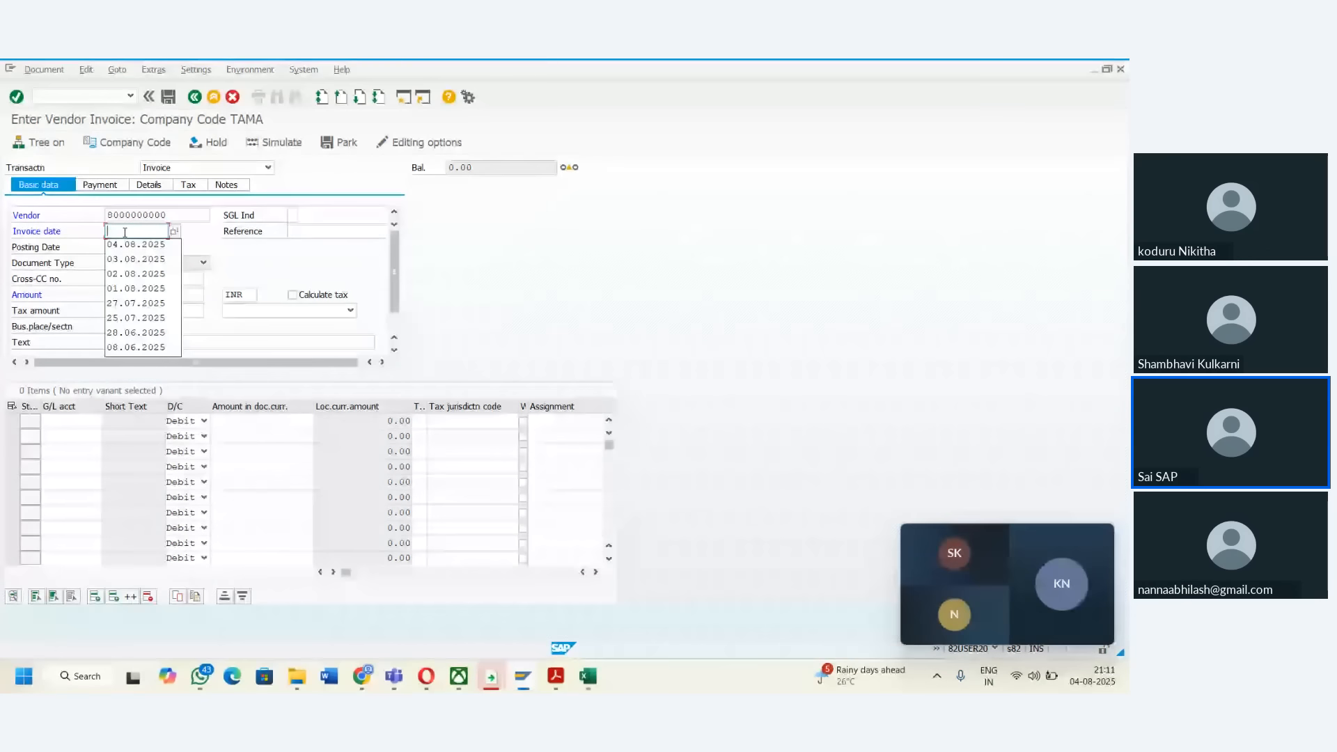
pyautogui.write('03.08.2025')
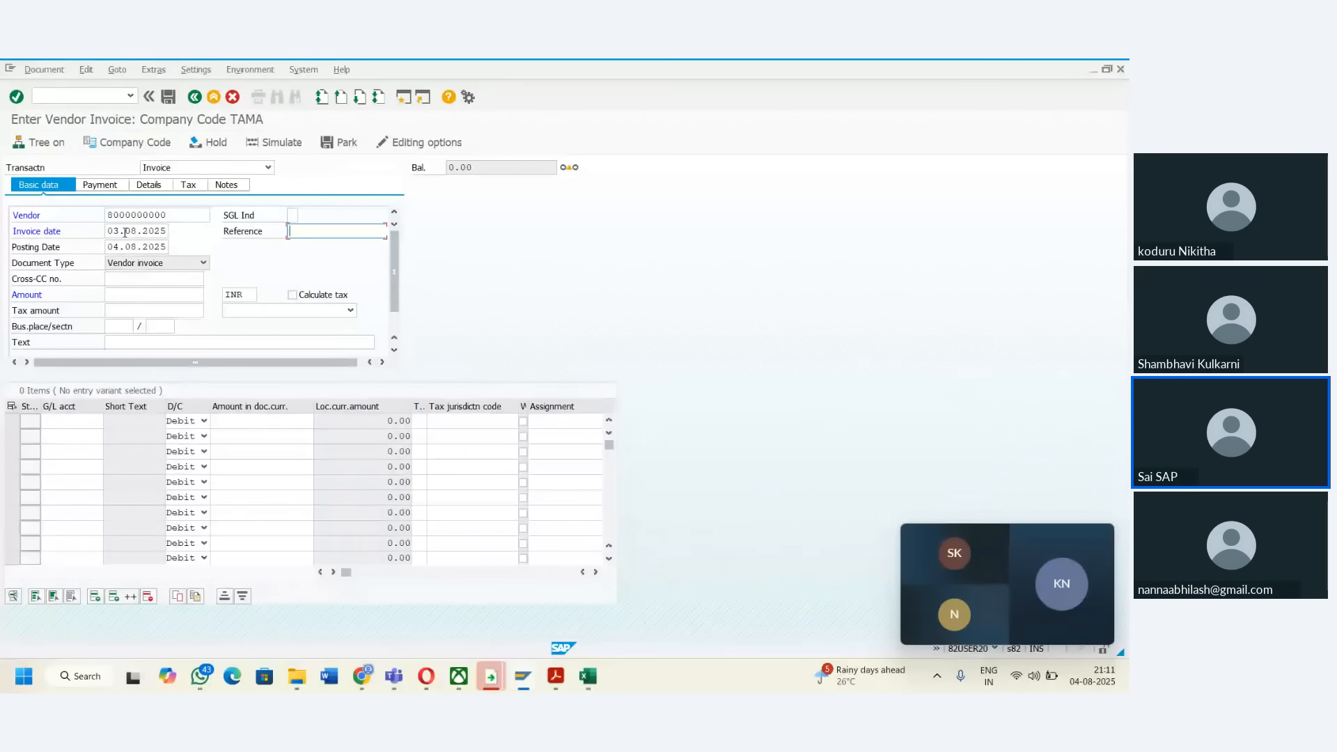
# - Enter a debit line item of 100 on G/L account 5000, simulate the invoice and acknowledge the message
pyautogui.click(80, 417)
pyautogui.press('space')
pyautogui.press('Down')
pyautogui.press('Tab')
pyautogui.press('Tab')
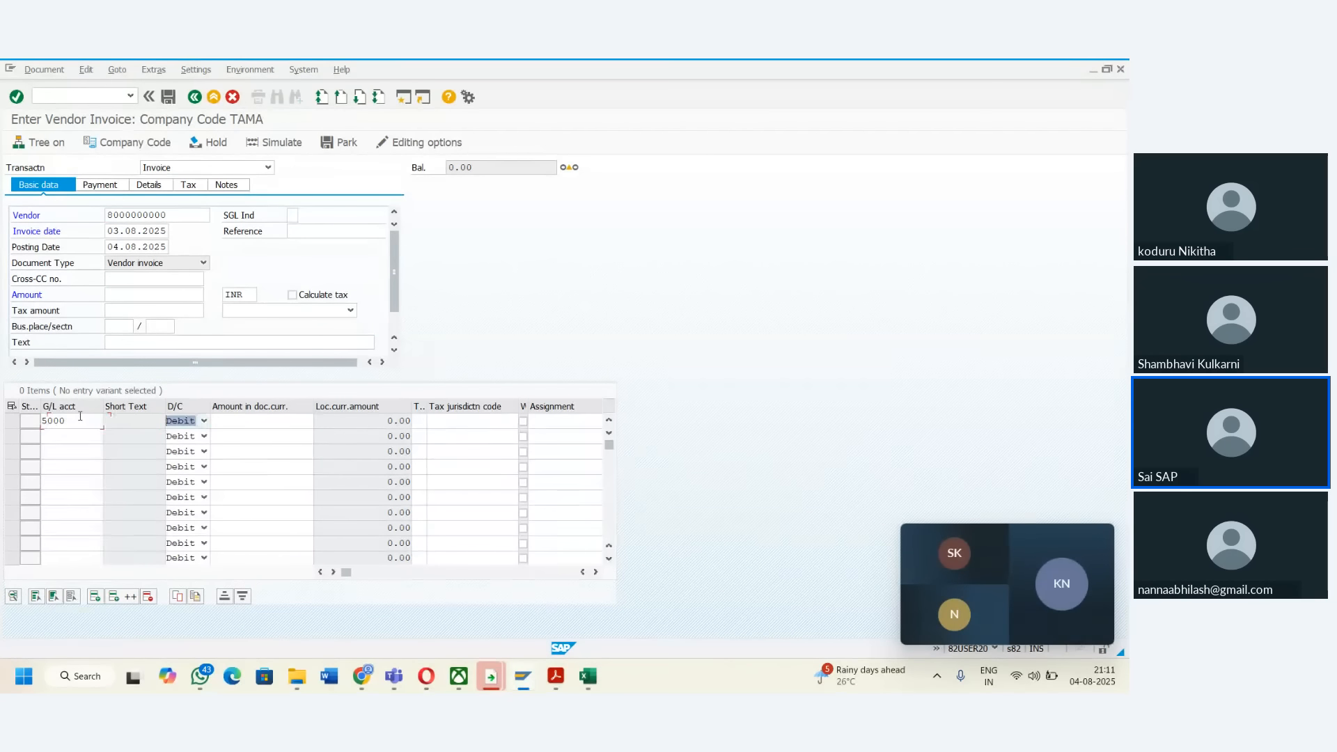
pyautogui.write('100')
pyautogui.press('Tab')
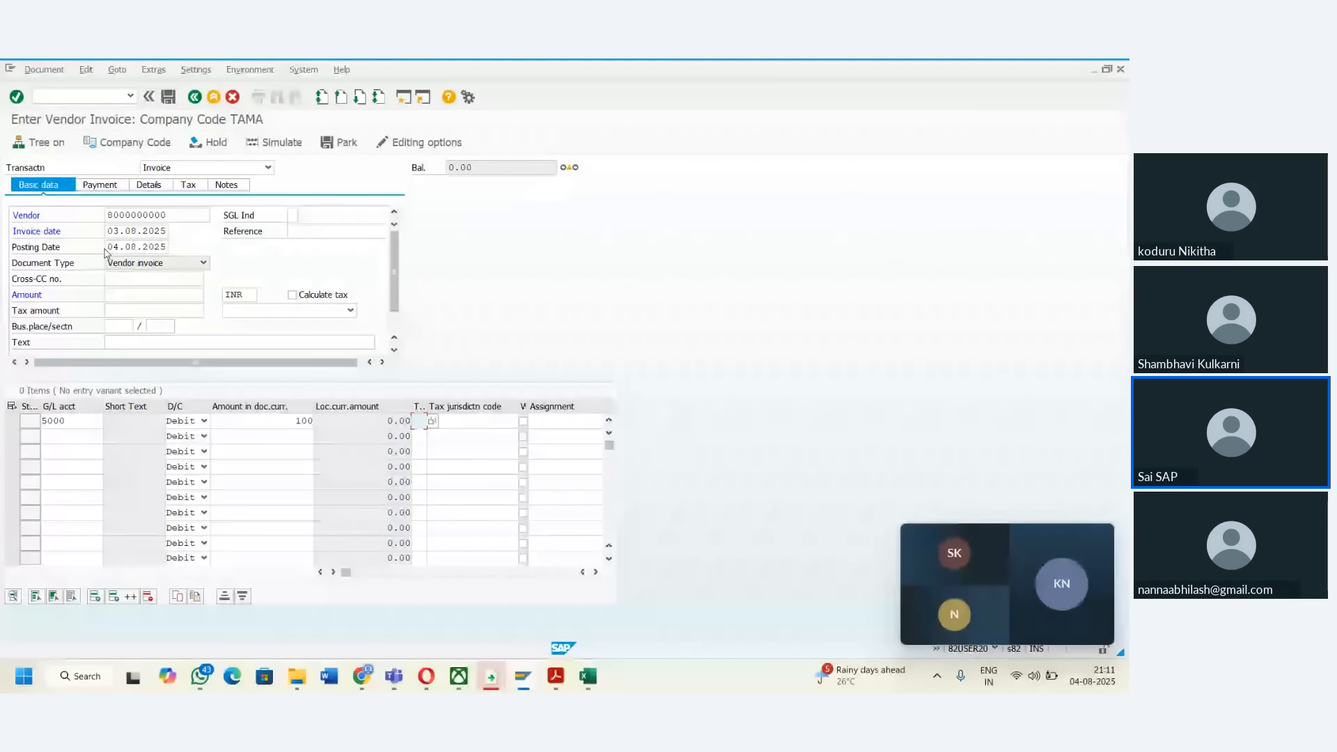
pyautogui.click(269, 147)
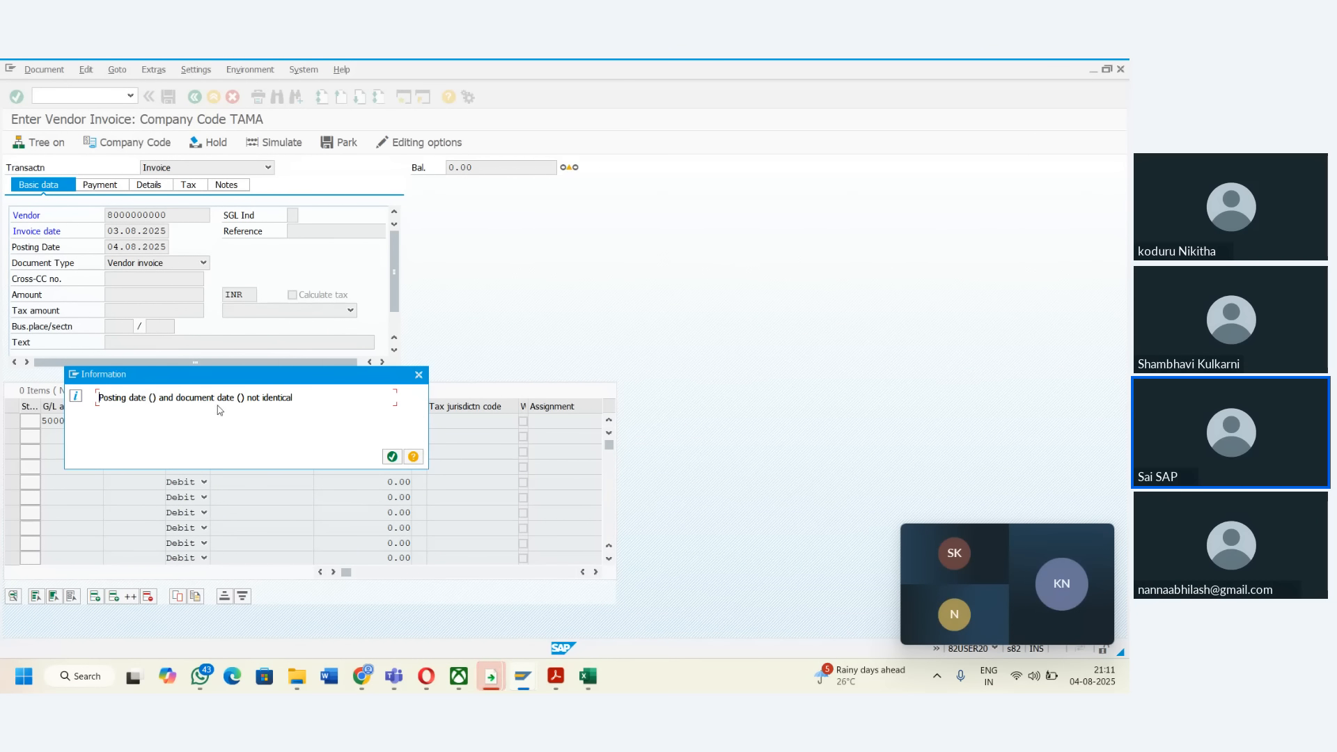
pyautogui.click(392, 456)
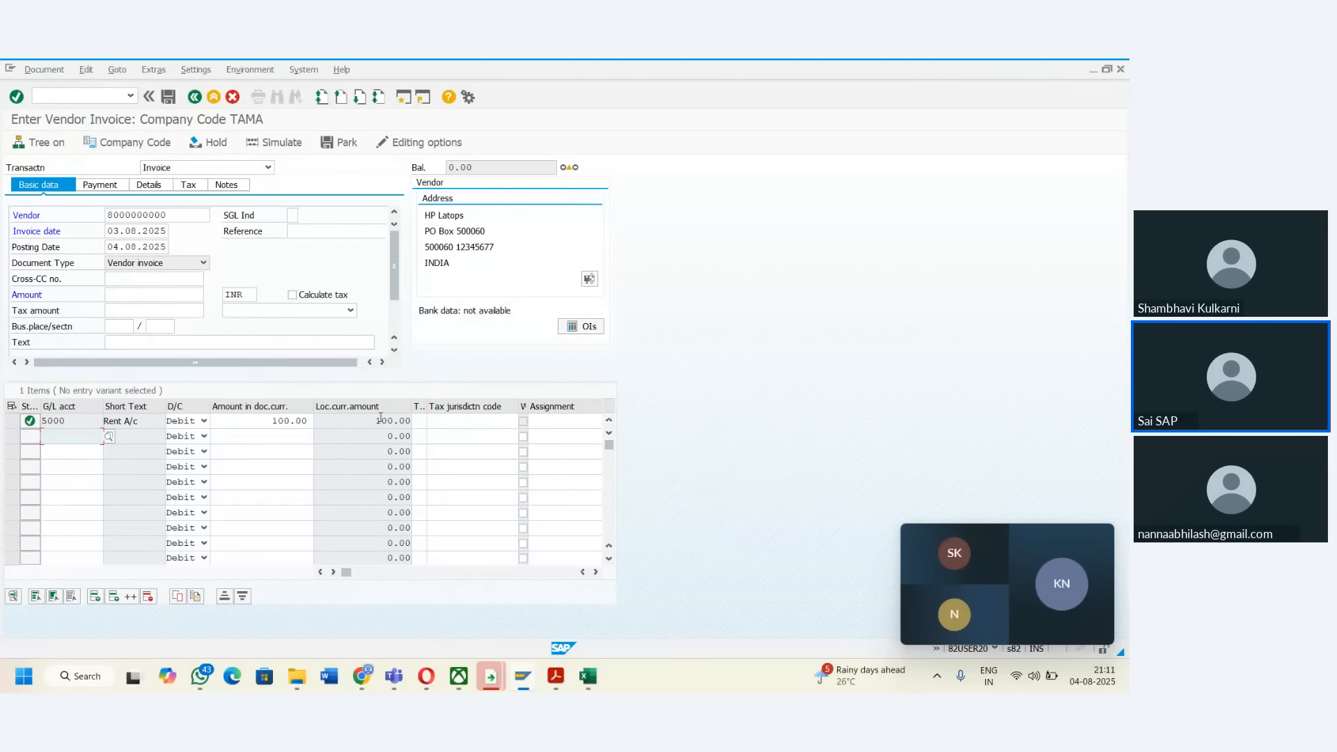
# - Switch to the Excel notes and review the header table and field names for document date and posting date
pyautogui.click(1092, 70)
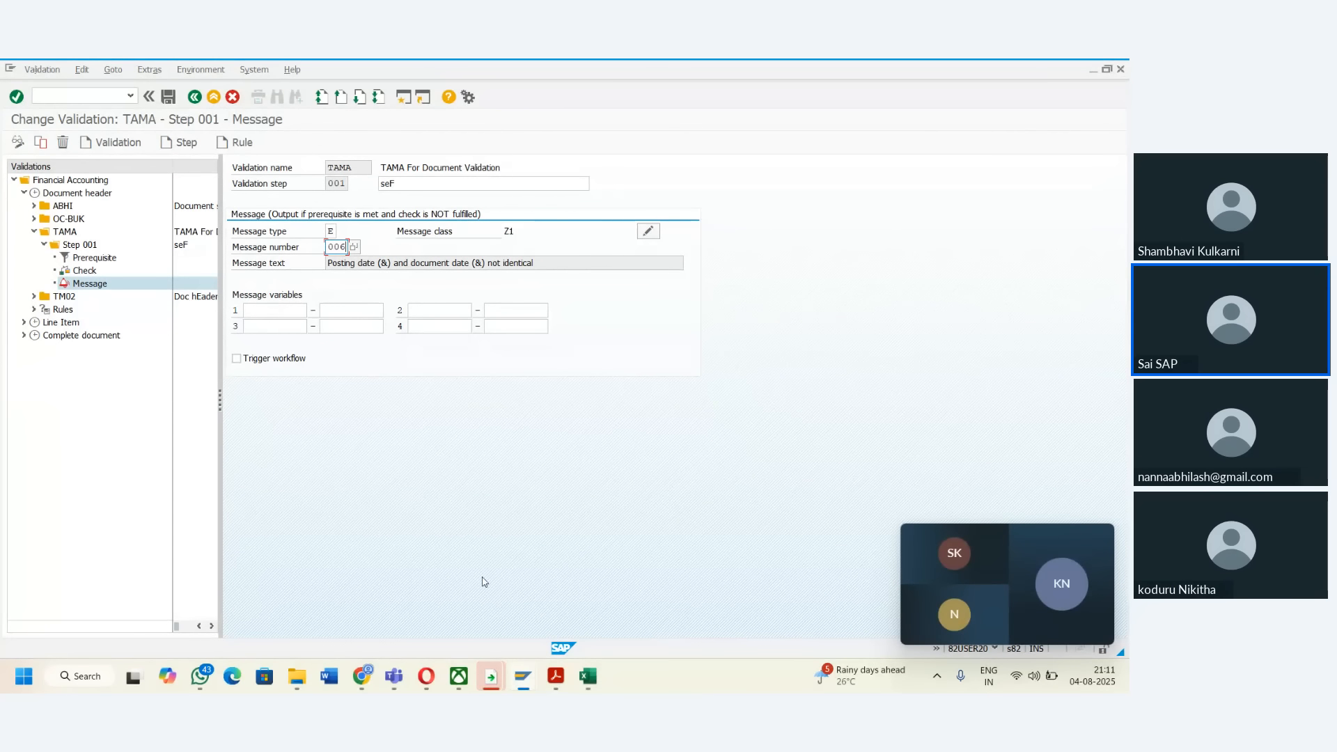
pyautogui.click(589, 677)
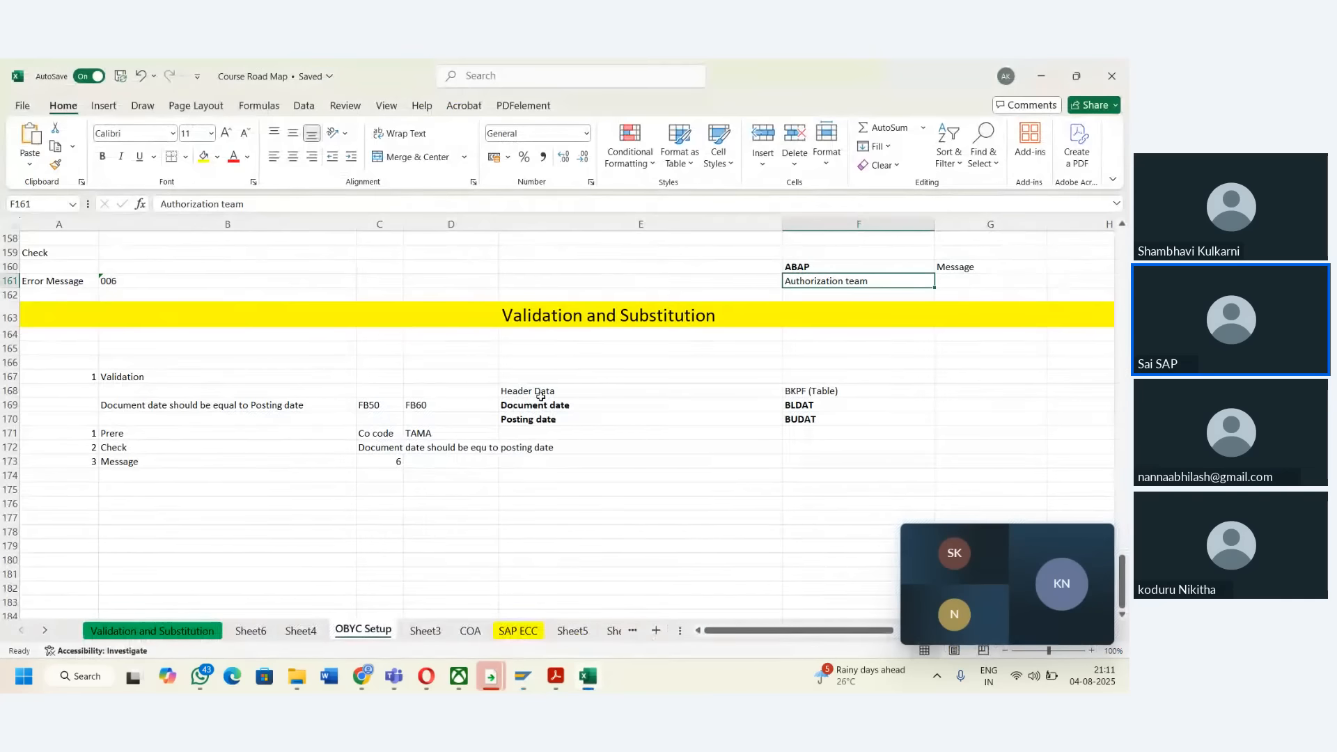
pyautogui.click(578, 394)
pyautogui.press('Right')
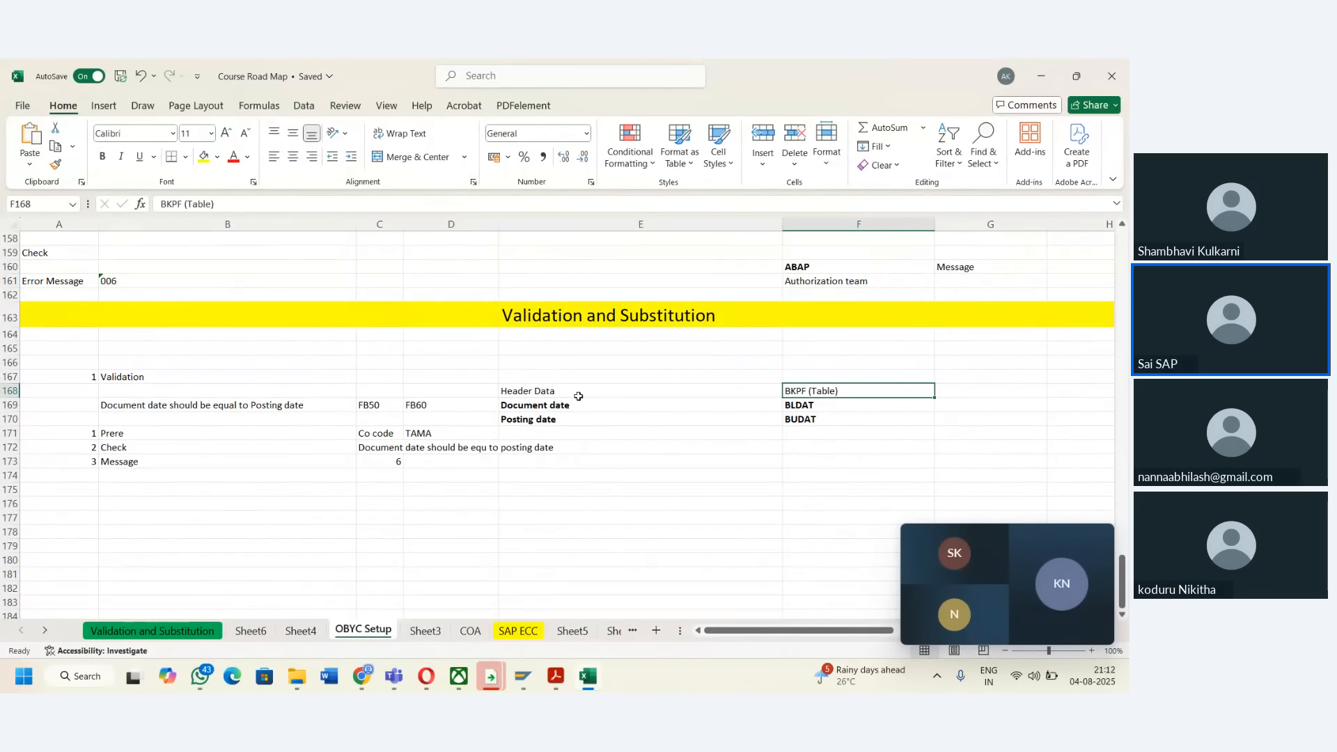
pyautogui.press('Left')
pyautogui.press('Down')
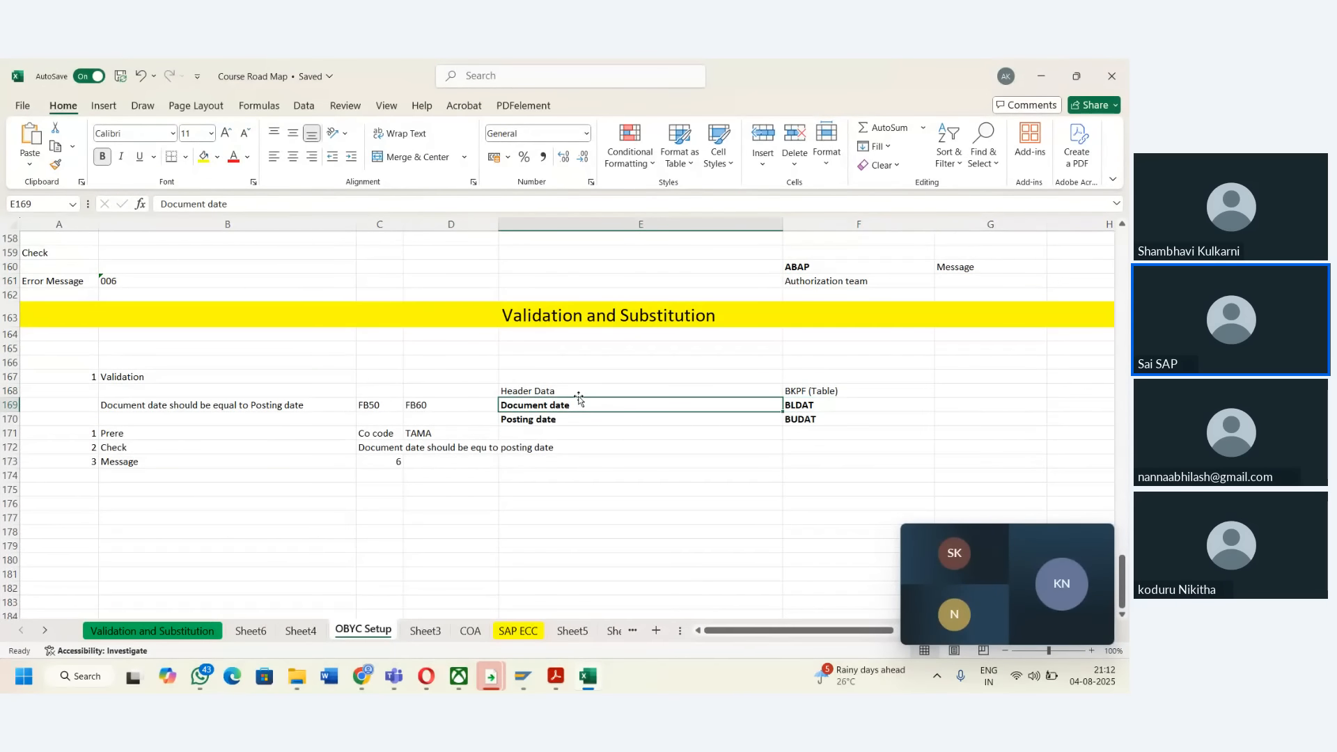
pyautogui.press('Down')
pyautogui.press('Right')
pyautogui.press('Up')
pyautogui.press('Up')
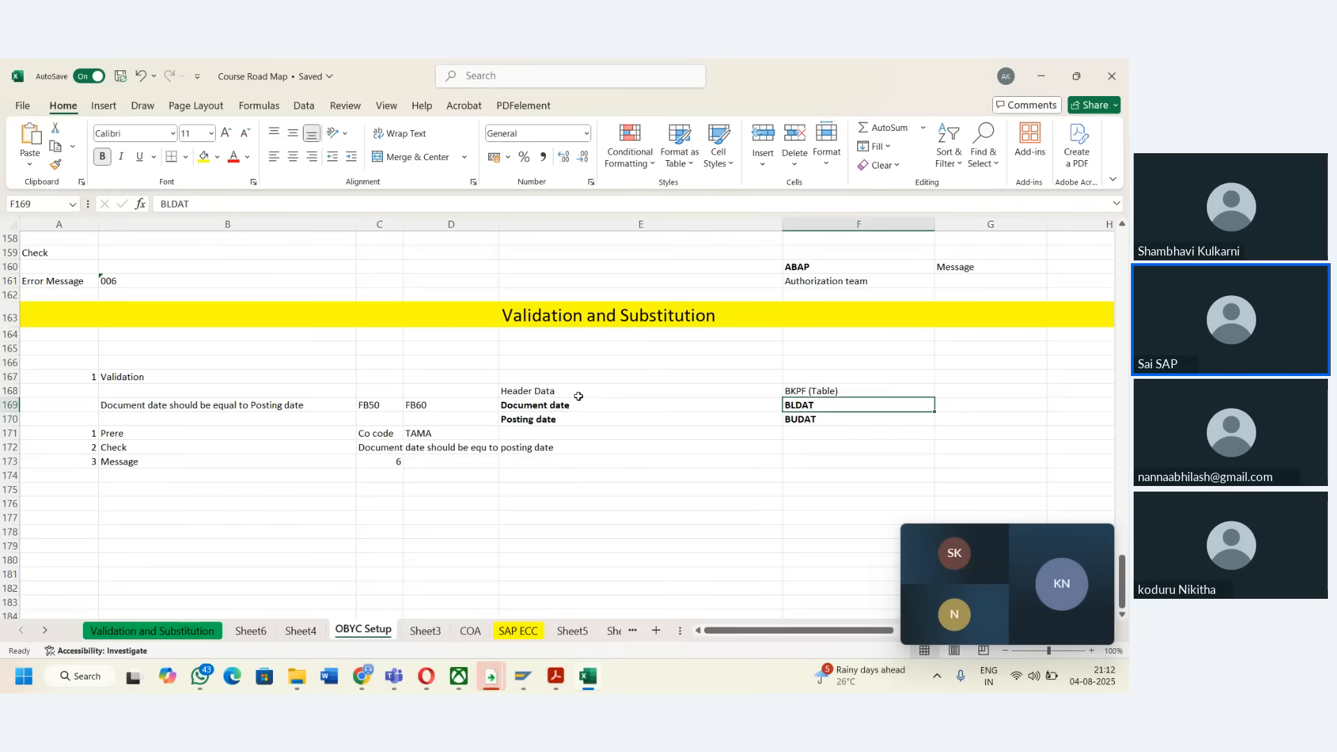
# - Set message variable 1 of the TAMA validation in SAP to table BKPF, field BLDAT, checking the names in Excel
pyautogui.hotkey('alt', 'Tab')
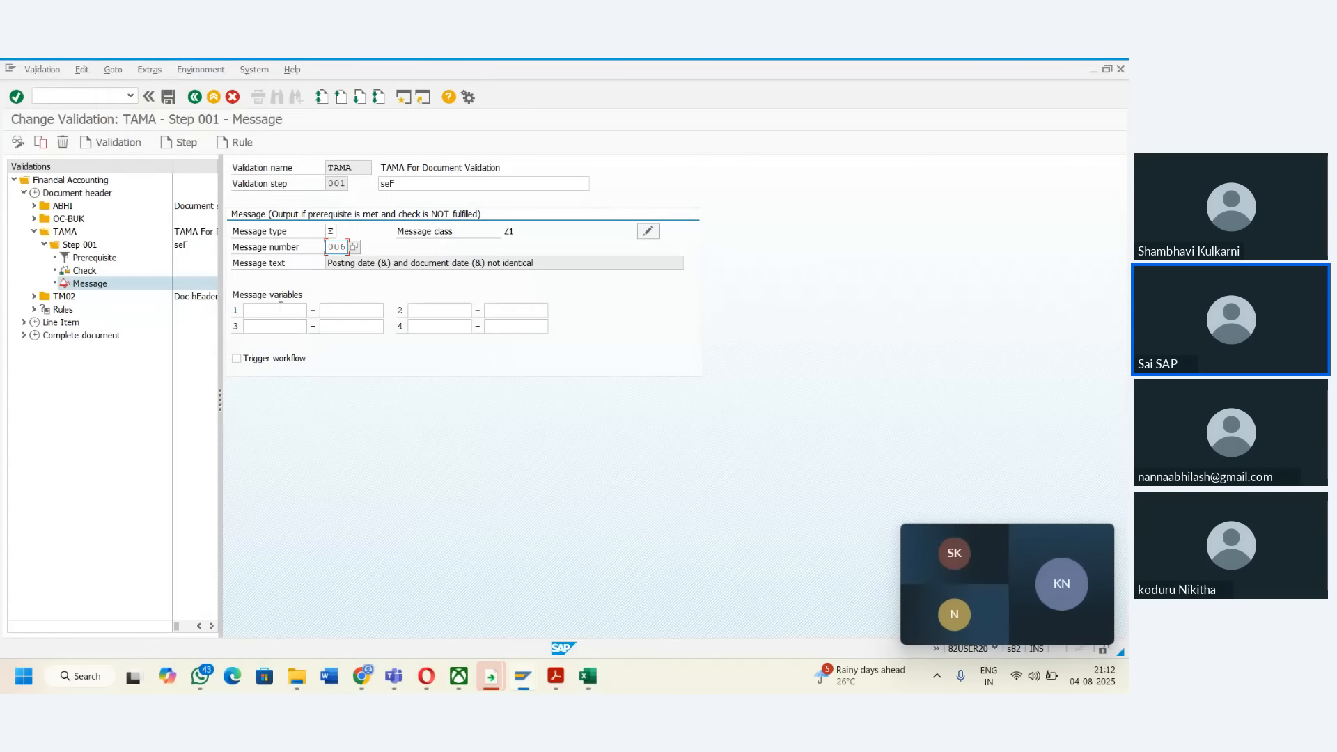
pyautogui.click(282, 309)
pyautogui.write('BKPF')
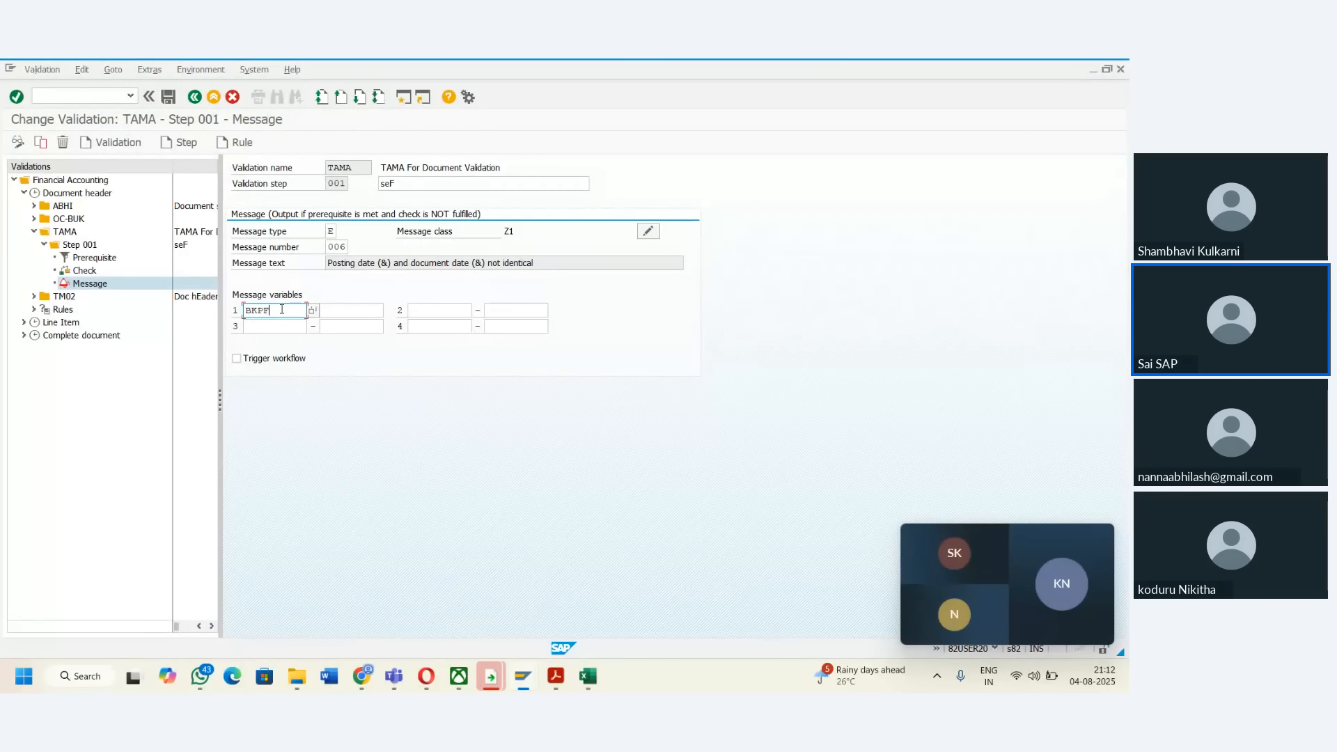
pyautogui.press('Tab')
pyautogui.hotkey('alt', 'Tab')
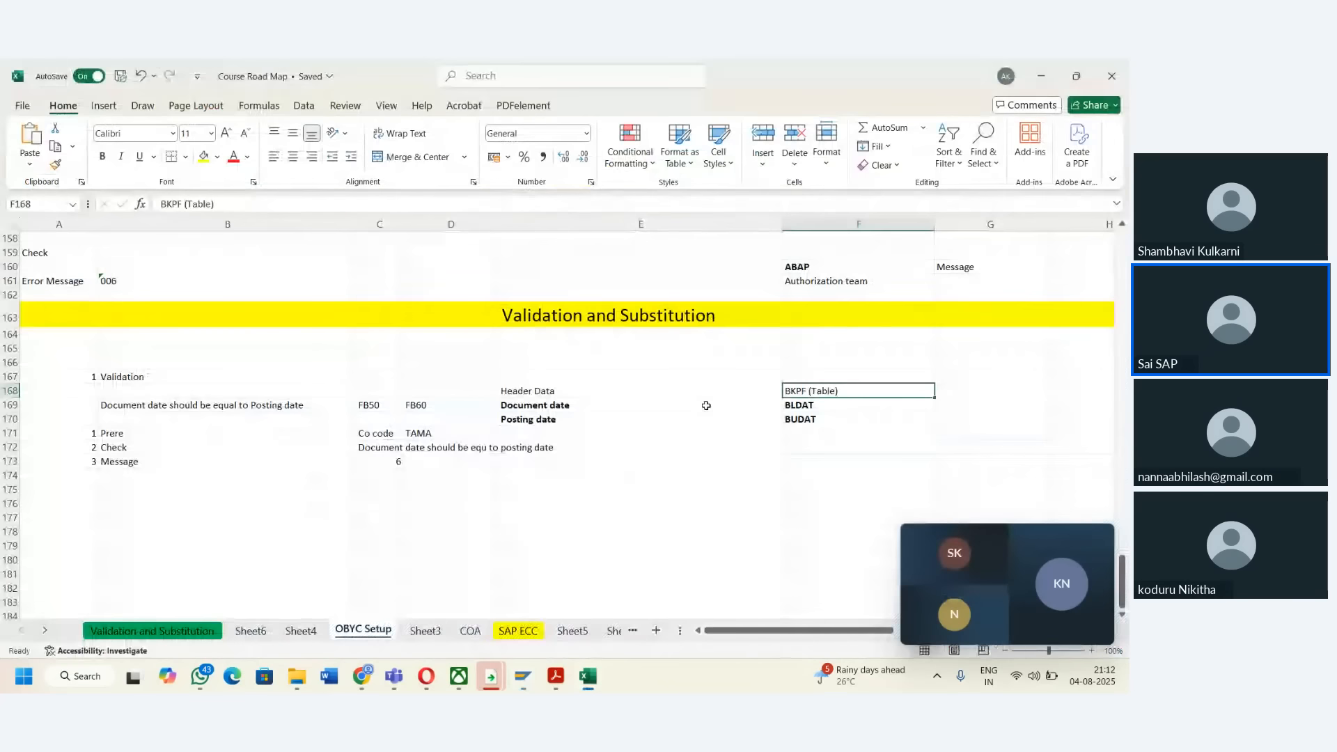
pyautogui.click(807, 406)
pyautogui.hotkey('alt', 'Tab')
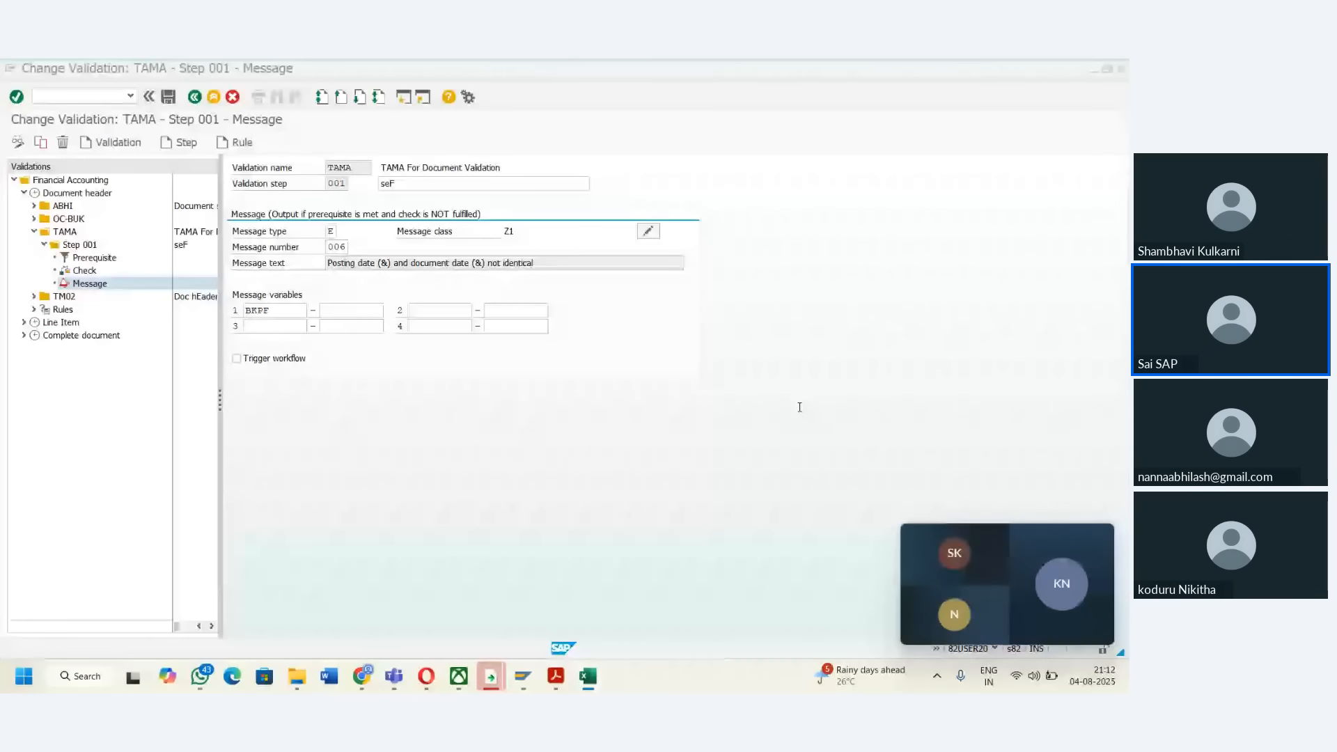
pyautogui.write('BLDAT')
pyautogui.press('Tab')
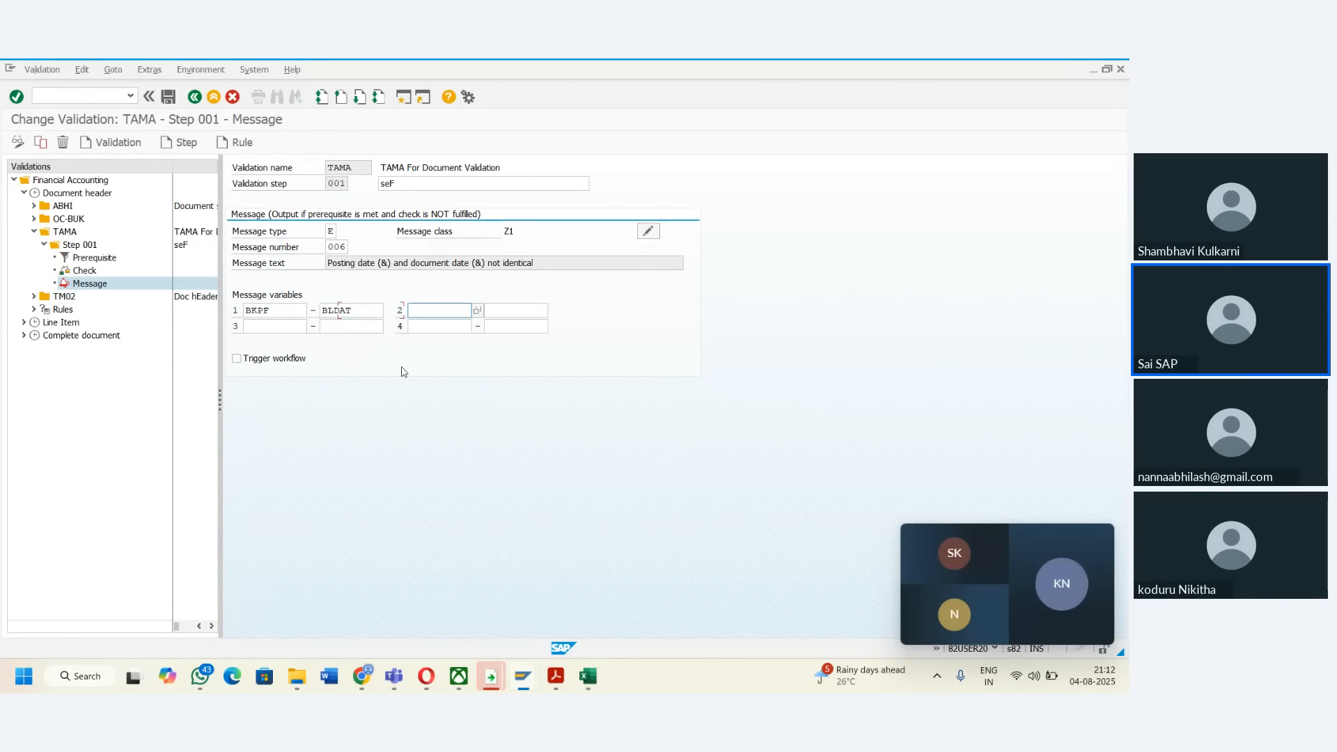
# - Set message variable 2 of the TAMA validation to table BKPF, field BUDAT, checking the field name in Excel
pyautogui.hotkey('alt', 'Tab')
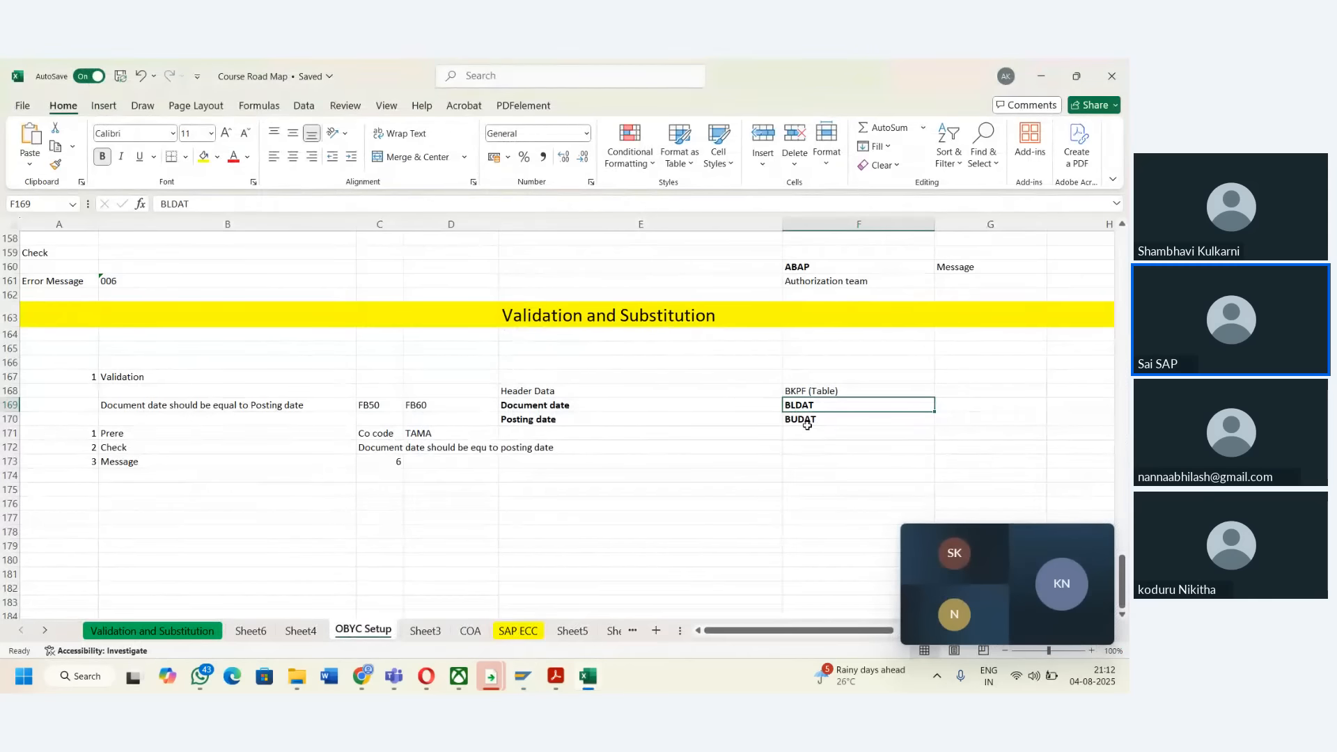
pyautogui.click(637, 419)
pyautogui.hotkey('alt', 'Tab')
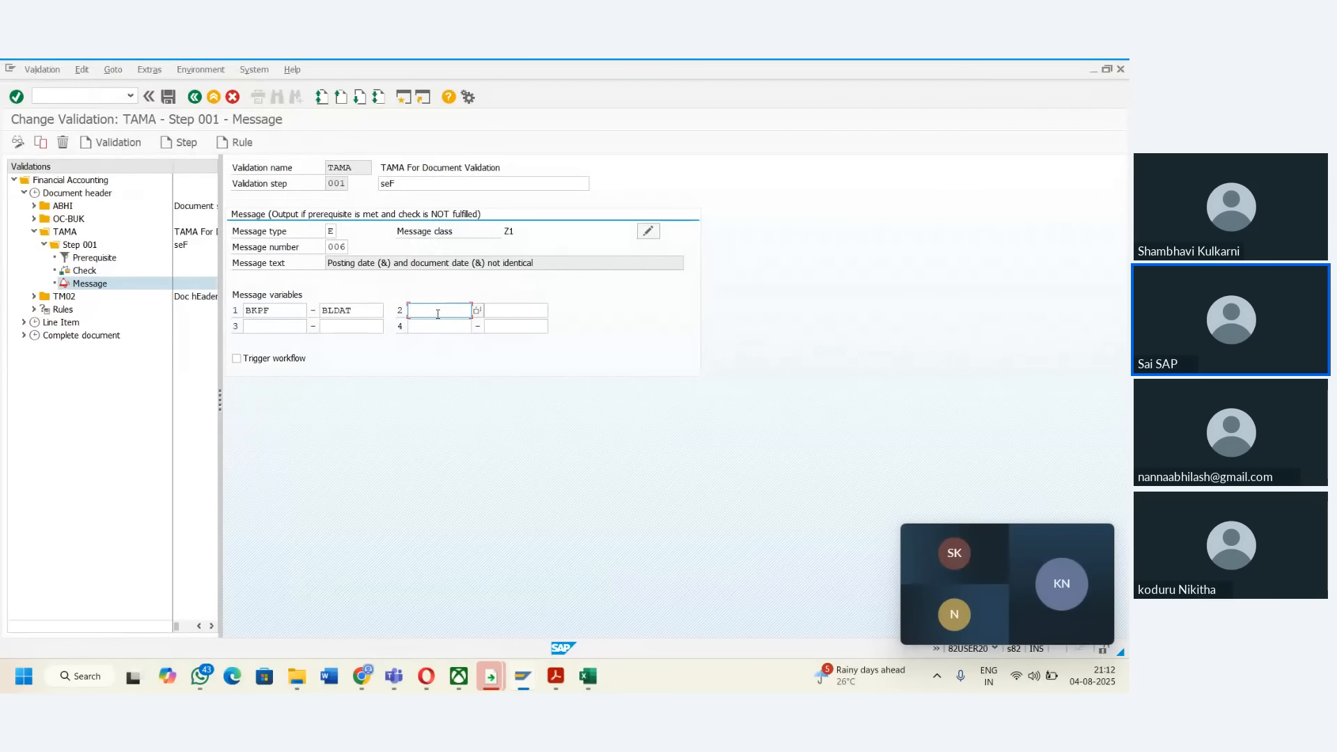
pyautogui.write('BKPF')
pyautogui.press('Tab')
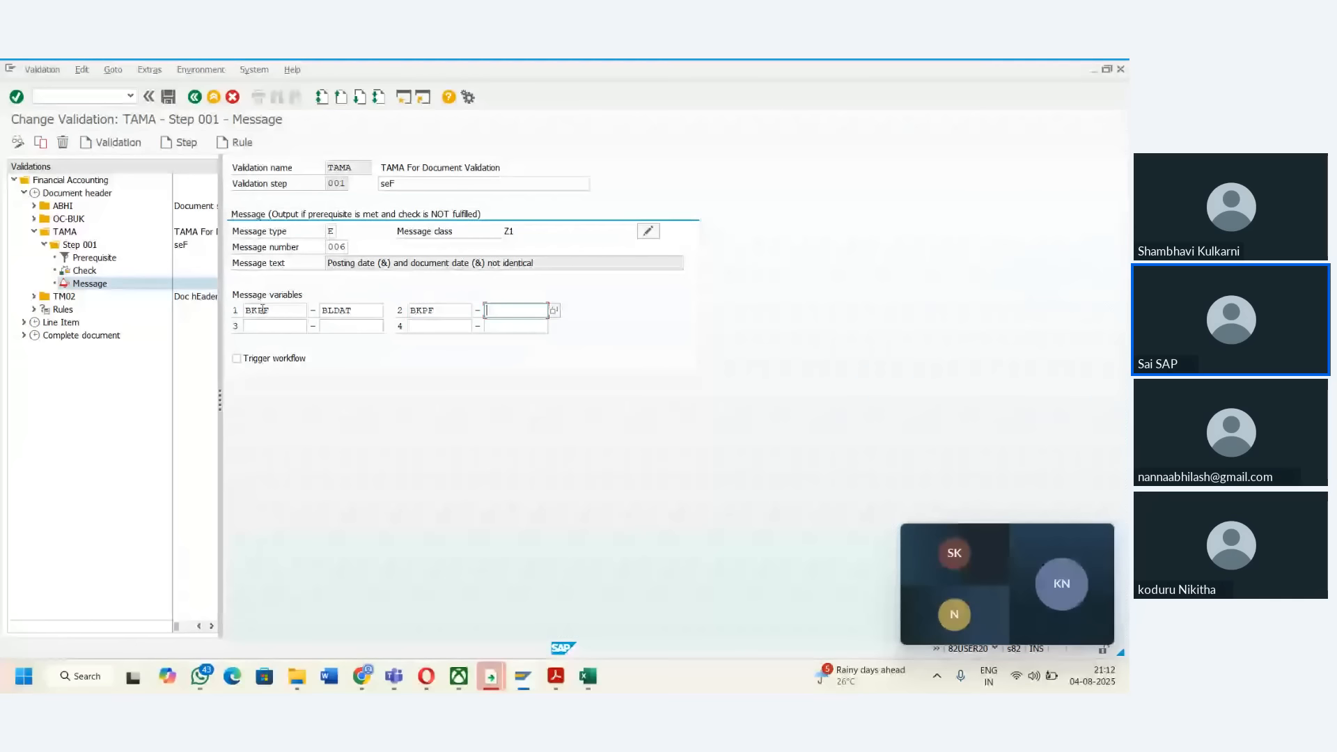
pyautogui.click(349, 311)
pyautogui.click(440, 311)
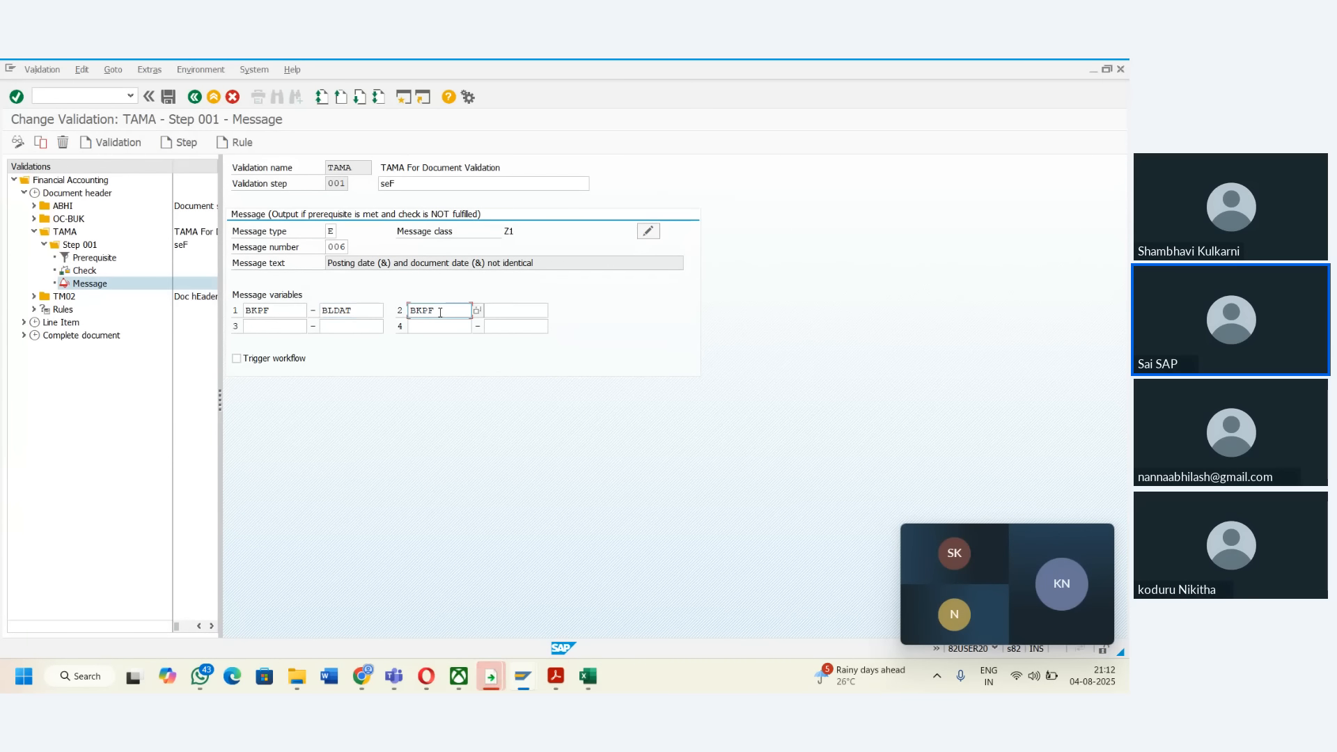
pyautogui.hotkey('alt', 'Tab')
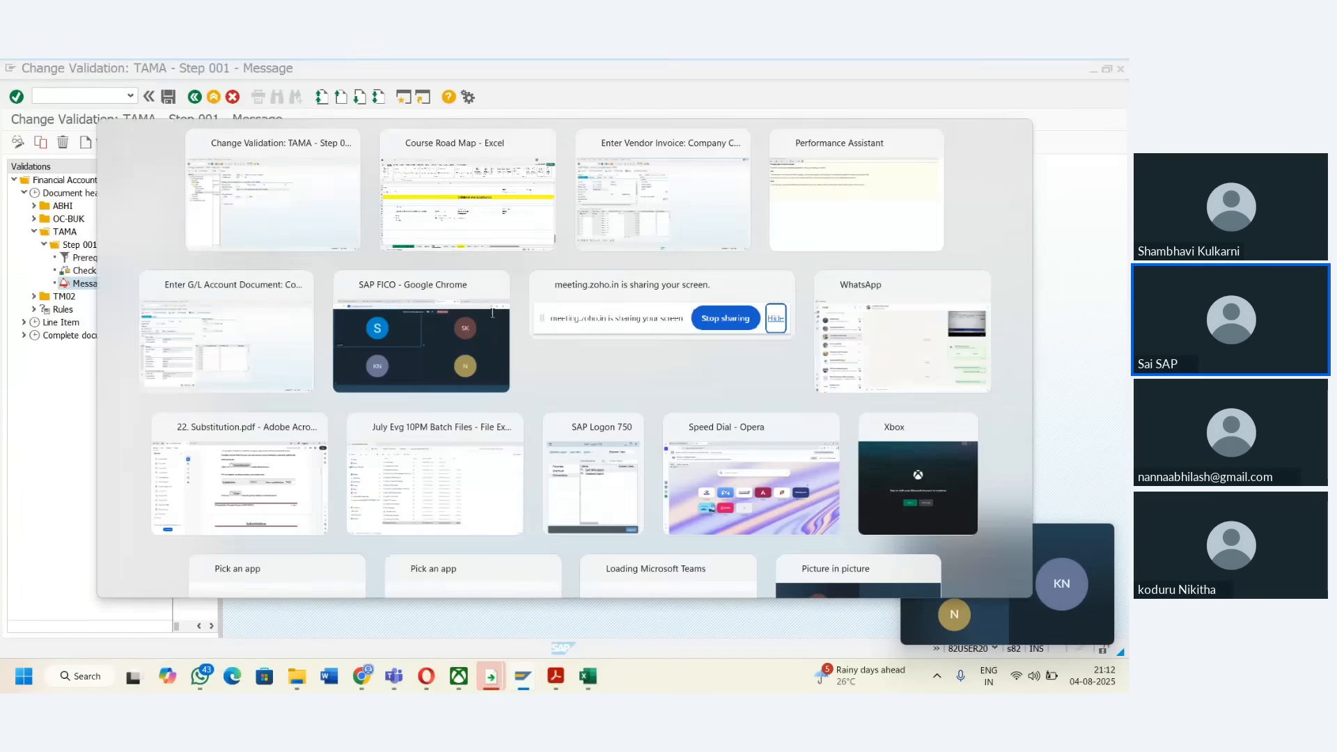
pyautogui.hotkey('alt', 'Tab')
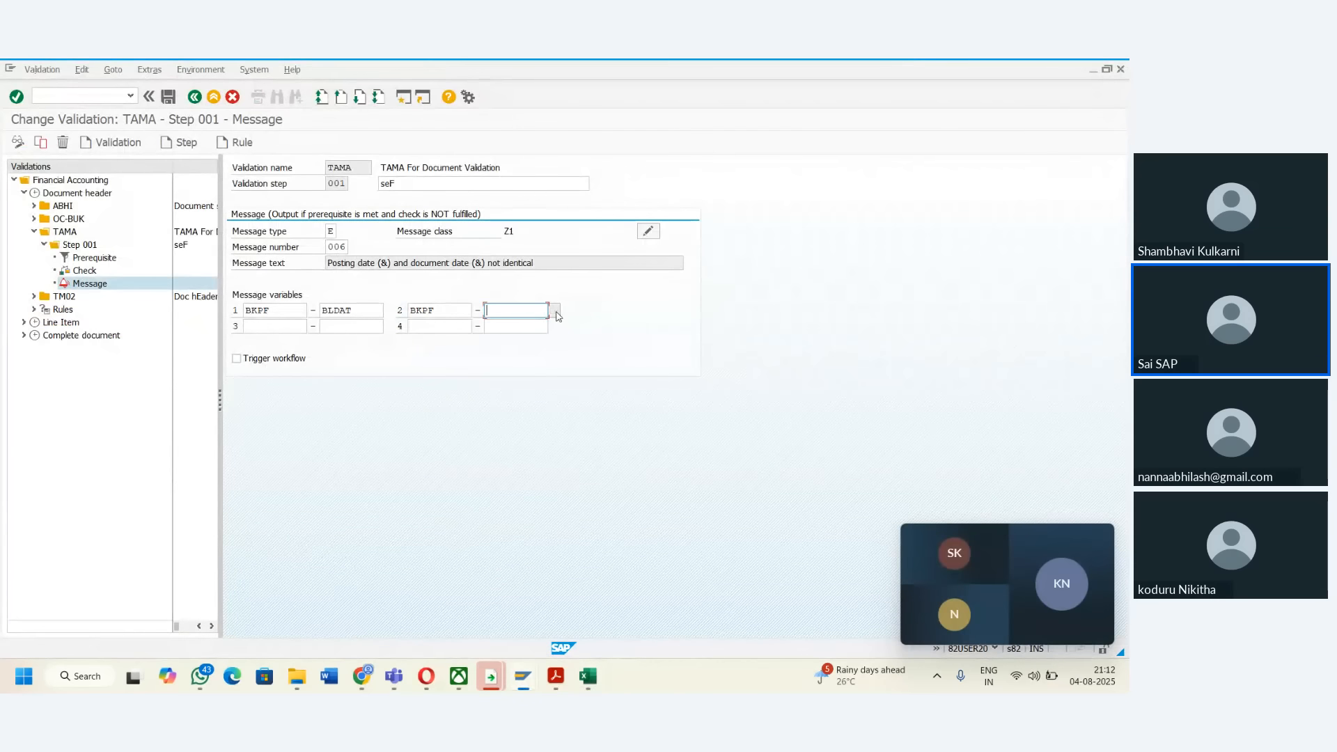
pyautogui.write('B')
pyautogui.press('Down')
pyautogui.press('Return')
pyautogui.hotkey('alt', 'Tab')
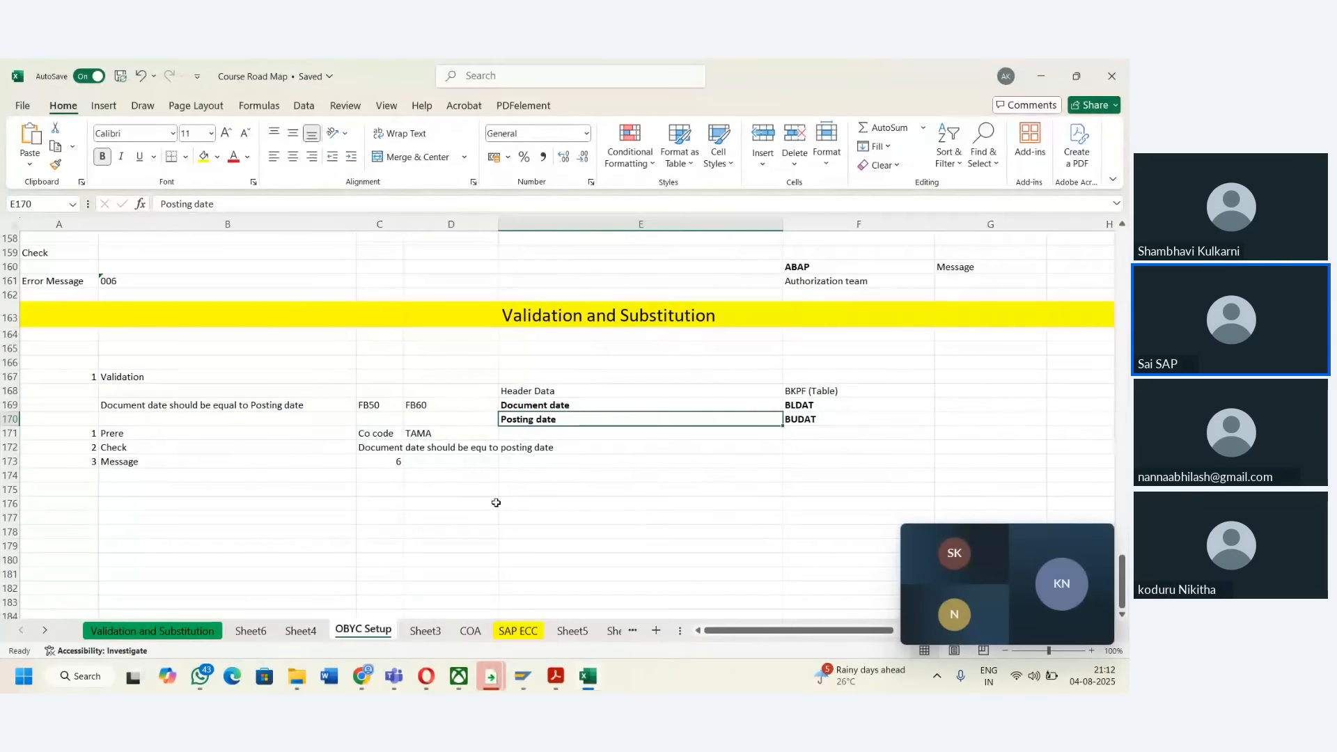
pyautogui.hotkey('alt', 'Tab')
# - Switch to the vendor invoice window and run the invoice check again
pyautogui.moveTo(526, 677)
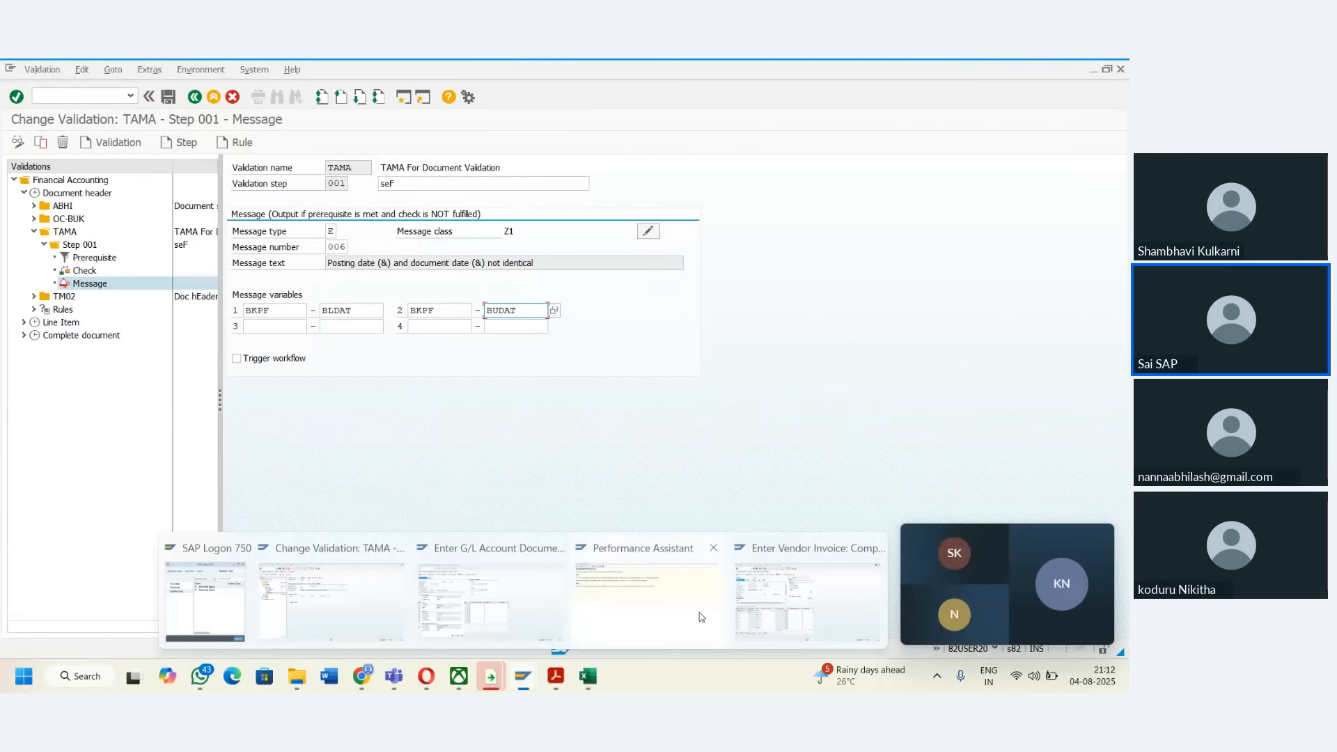
pyautogui.click(761, 612)
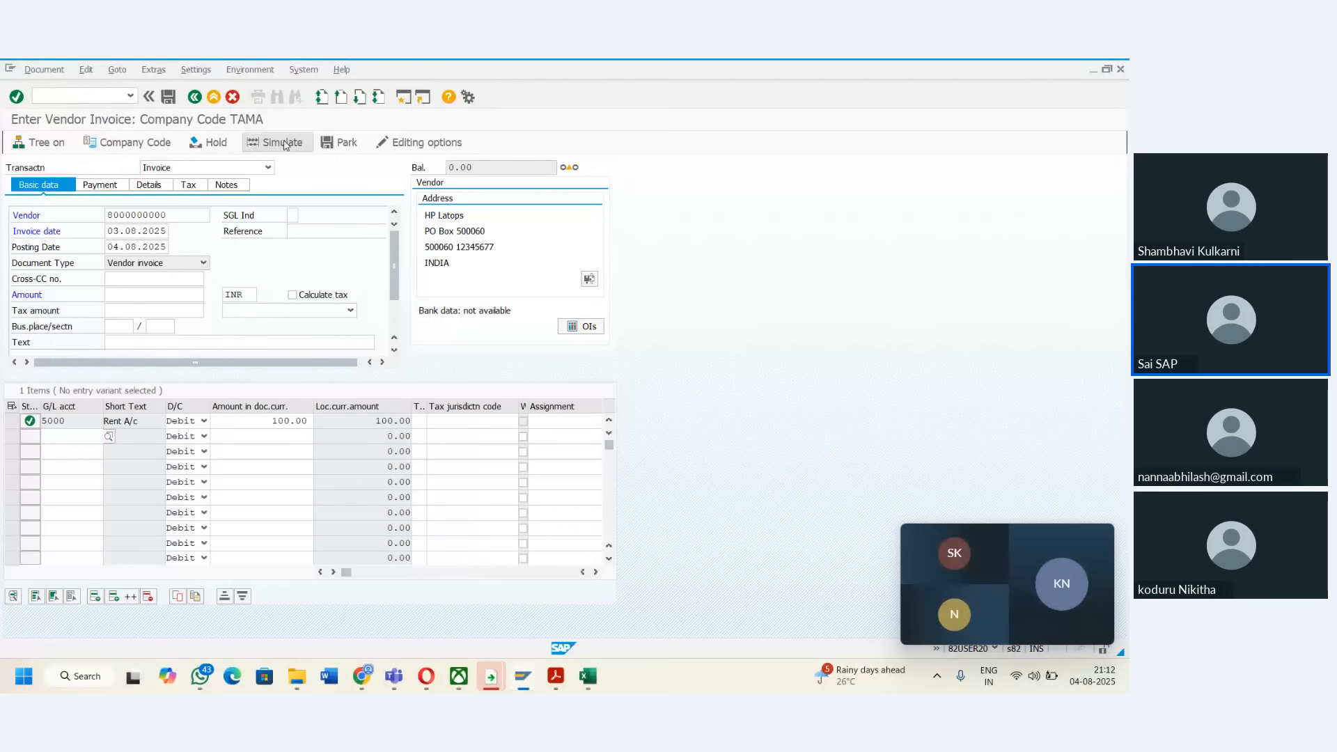
pyautogui.press('Return')
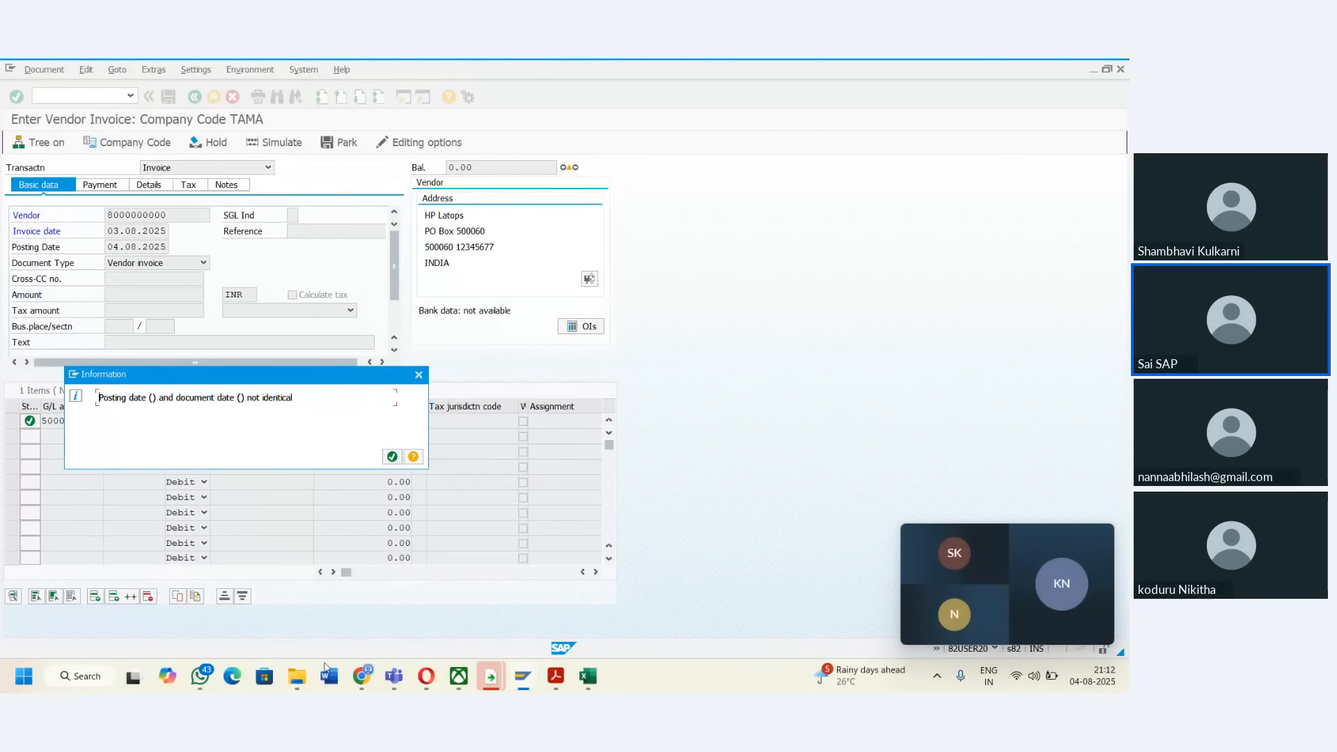
# - Open the Snipping Tool and capture the information message about the differing posting and document dates
pyautogui.click(82, 684)
pyautogui.write('sni')
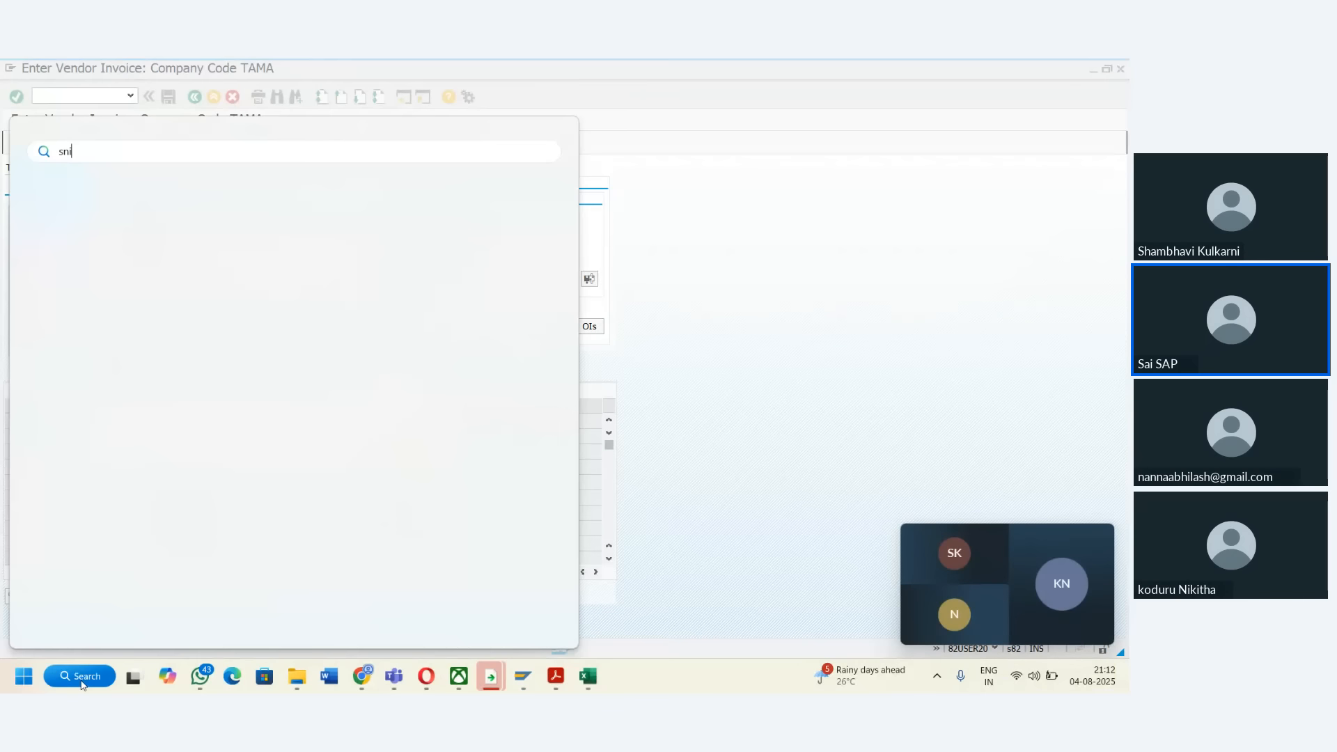
pyautogui.click(103, 268)
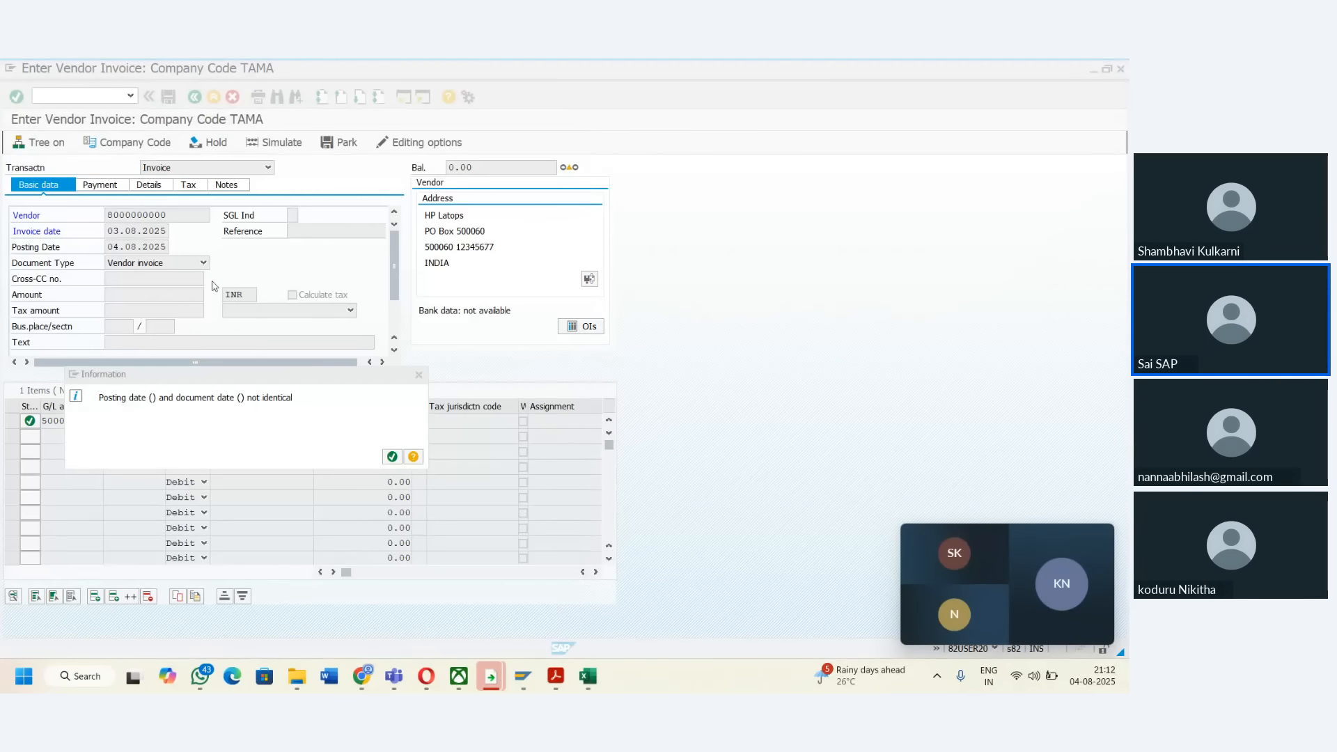
pyautogui.click(384, 166)
pyautogui.moveTo(3, 342); pyautogui.dragTo(625, 466)
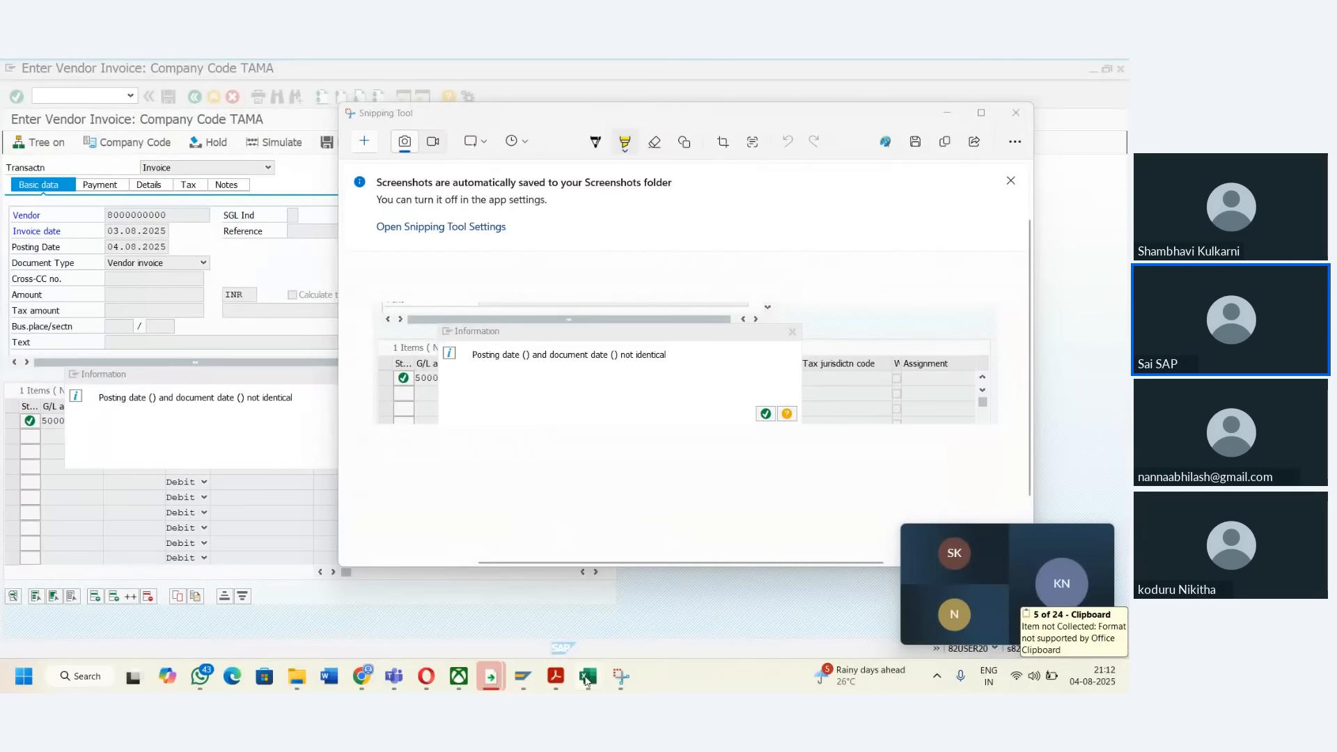
# - Paste the captured message into the Excel notes at cell C177, below the validation entries
pyautogui.click(587, 675)
pyautogui.click(362, 512)
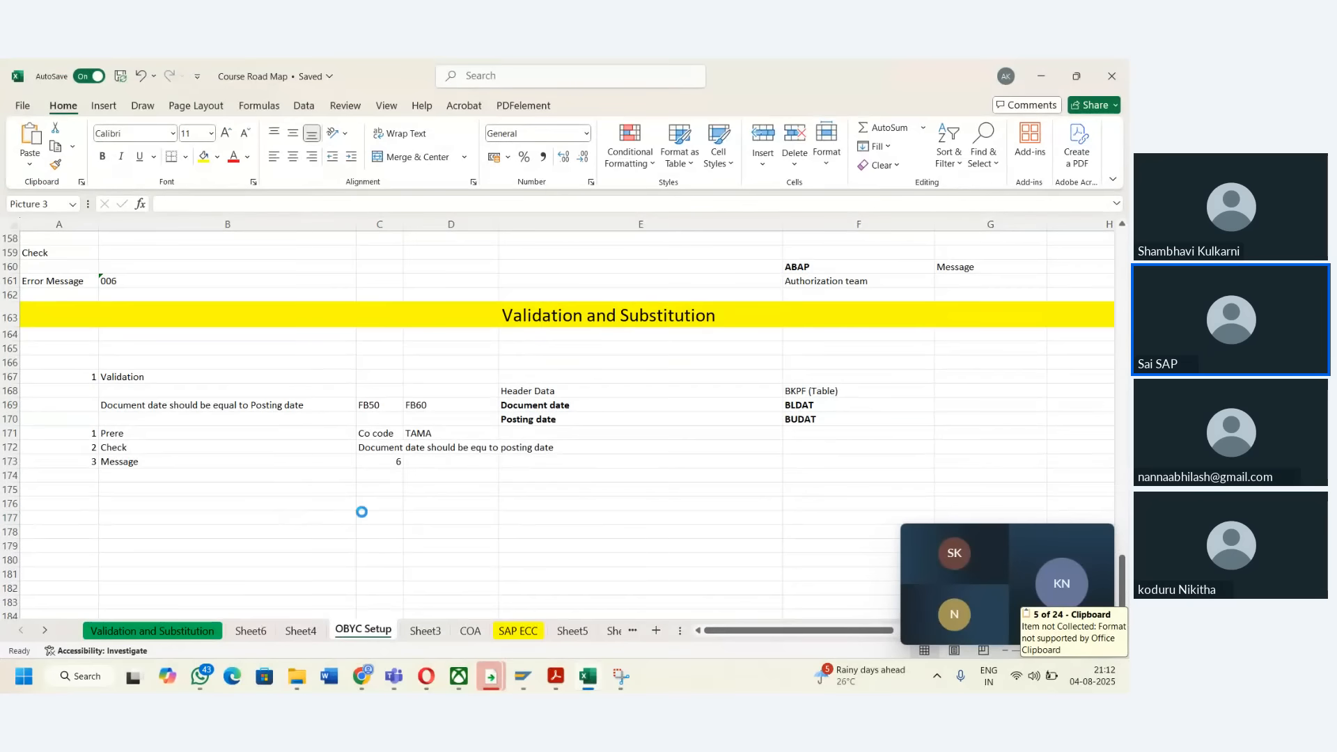
pyautogui.hotkey('ctrl', 'v')
pyautogui.click(286, 515)
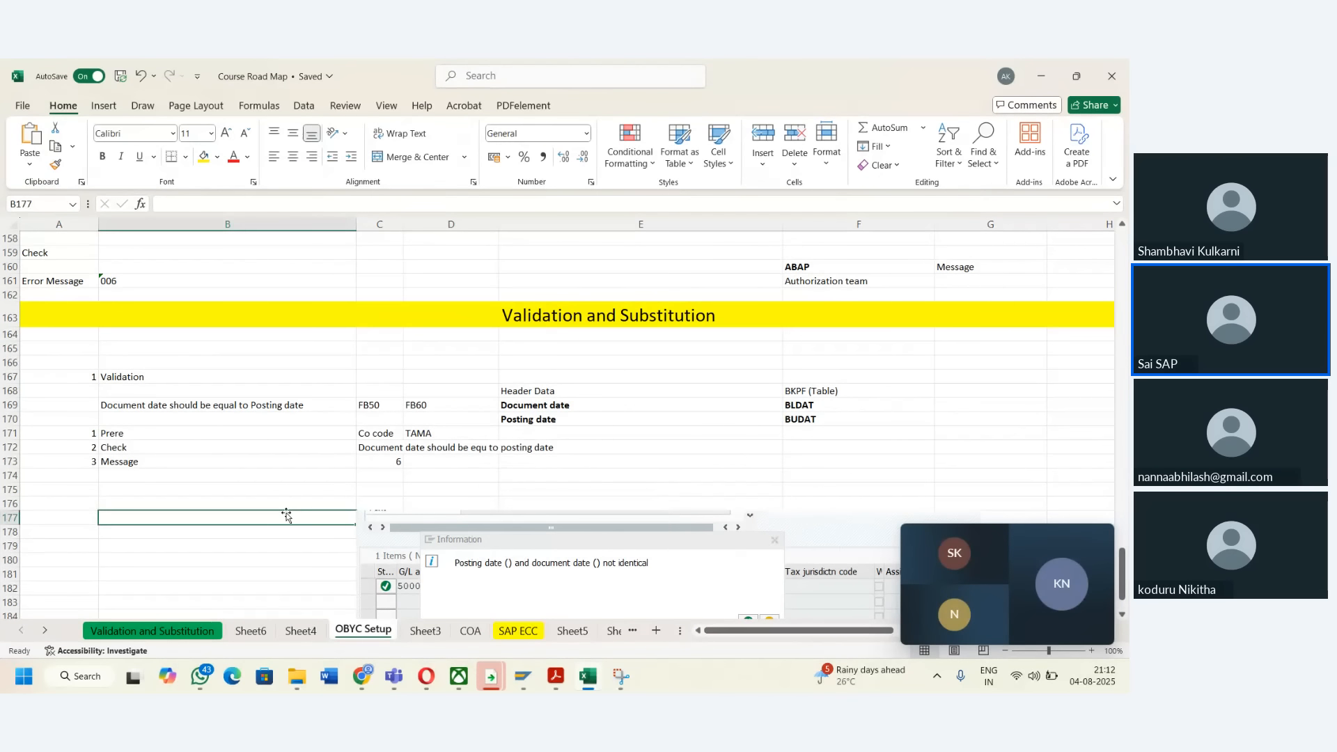
pyautogui.press('Down')
pyautogui.press('Down')
pyautogui.press('Down')
pyautogui.press('Down')
pyautogui.press('Down')
pyautogui.press('Down')
pyautogui.press('Down')
pyautogui.press('Down')
pyautogui.press('Down')
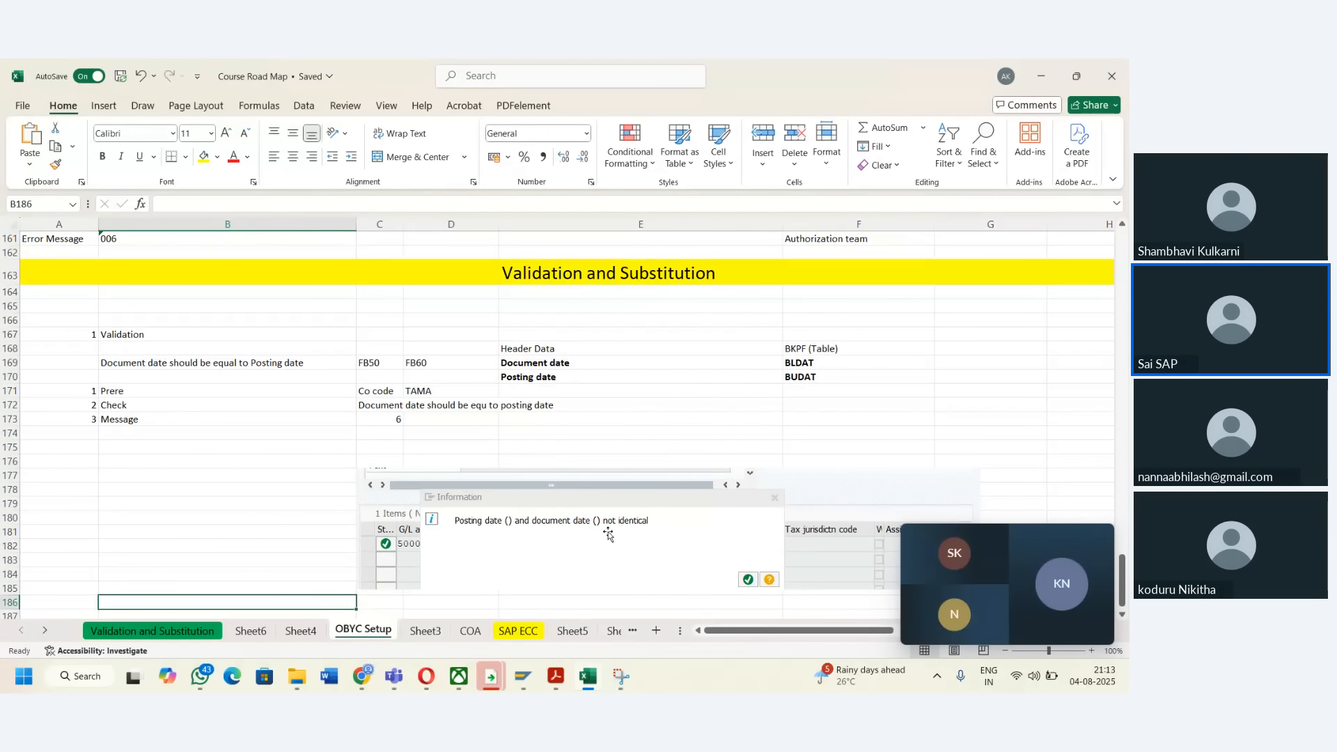
# - Switch to the TAMA validation's step 001 message in SAP and check the table and field entries of message variables 1 and 2
pyautogui.moveTo(525, 681)
pyautogui.click(529, 598)
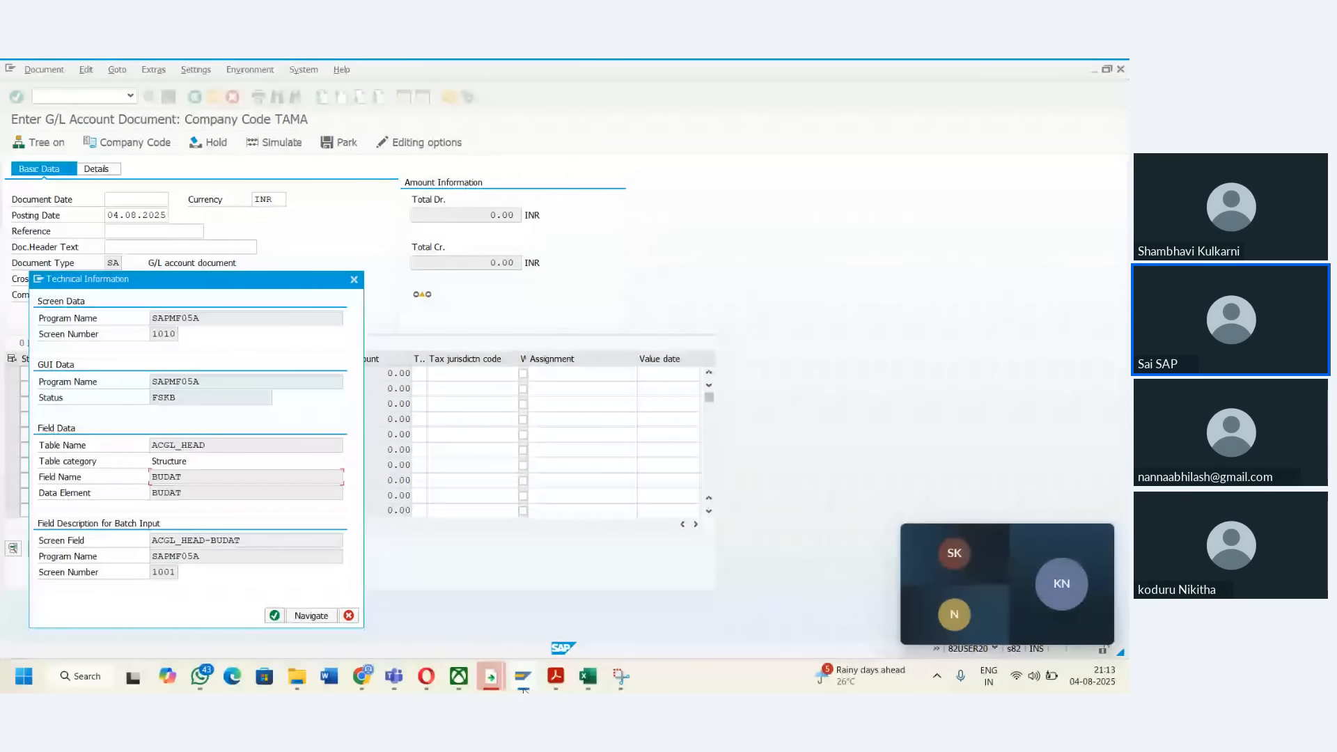
pyautogui.moveTo(518, 692)
pyautogui.click(331, 601)
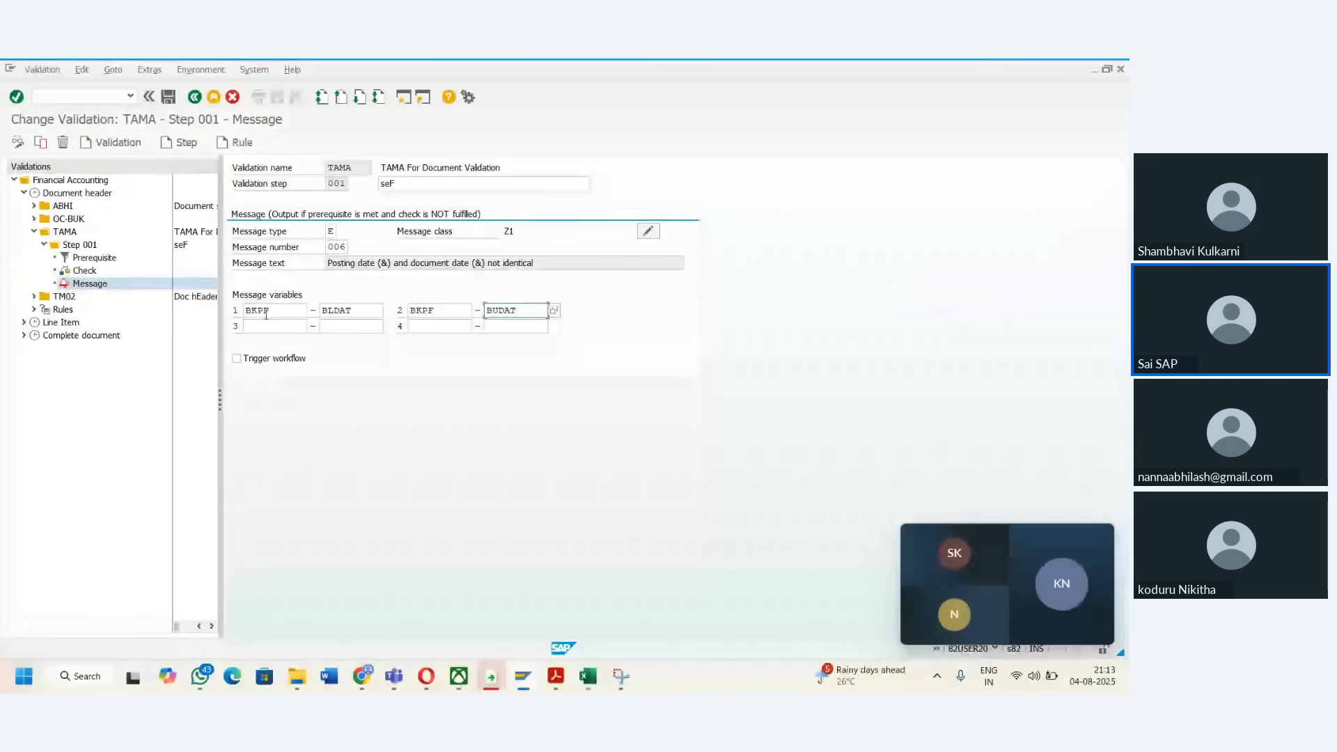
pyautogui.click(351, 309)
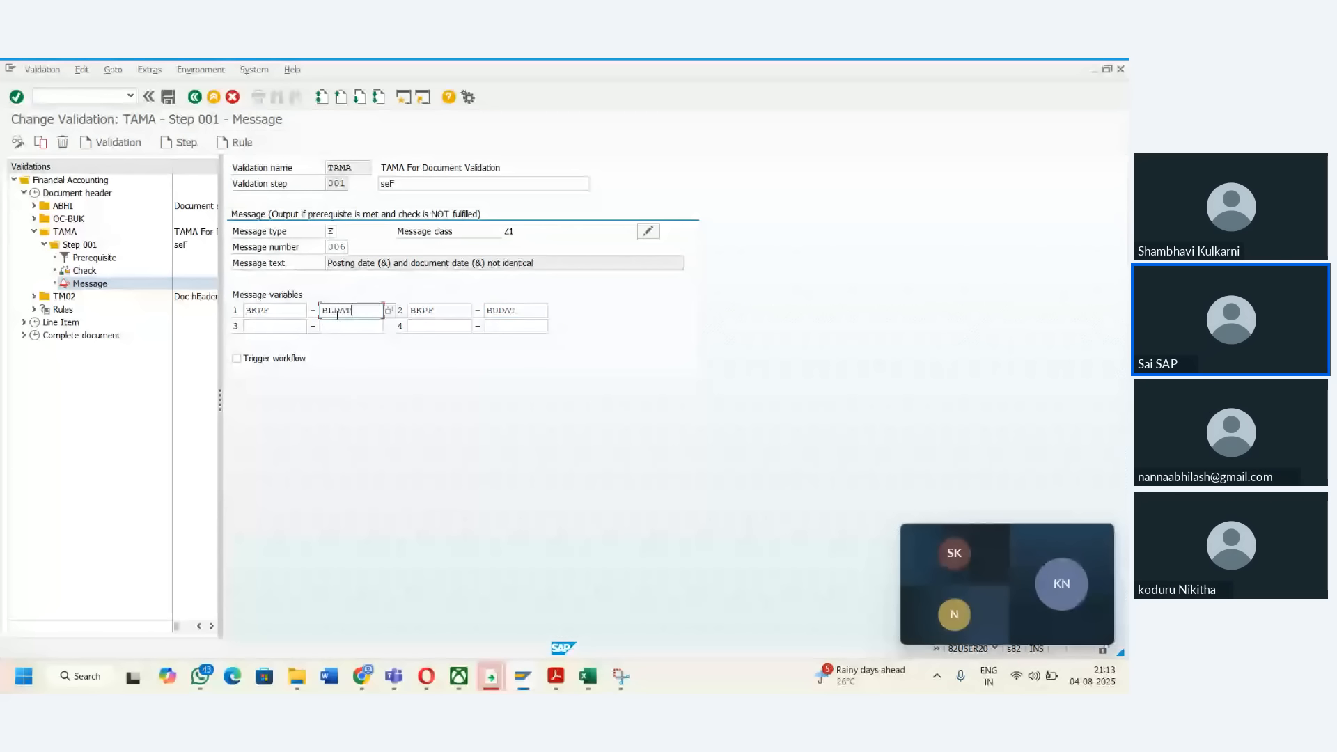
pyautogui.click(437, 309)
pyautogui.click(508, 309)
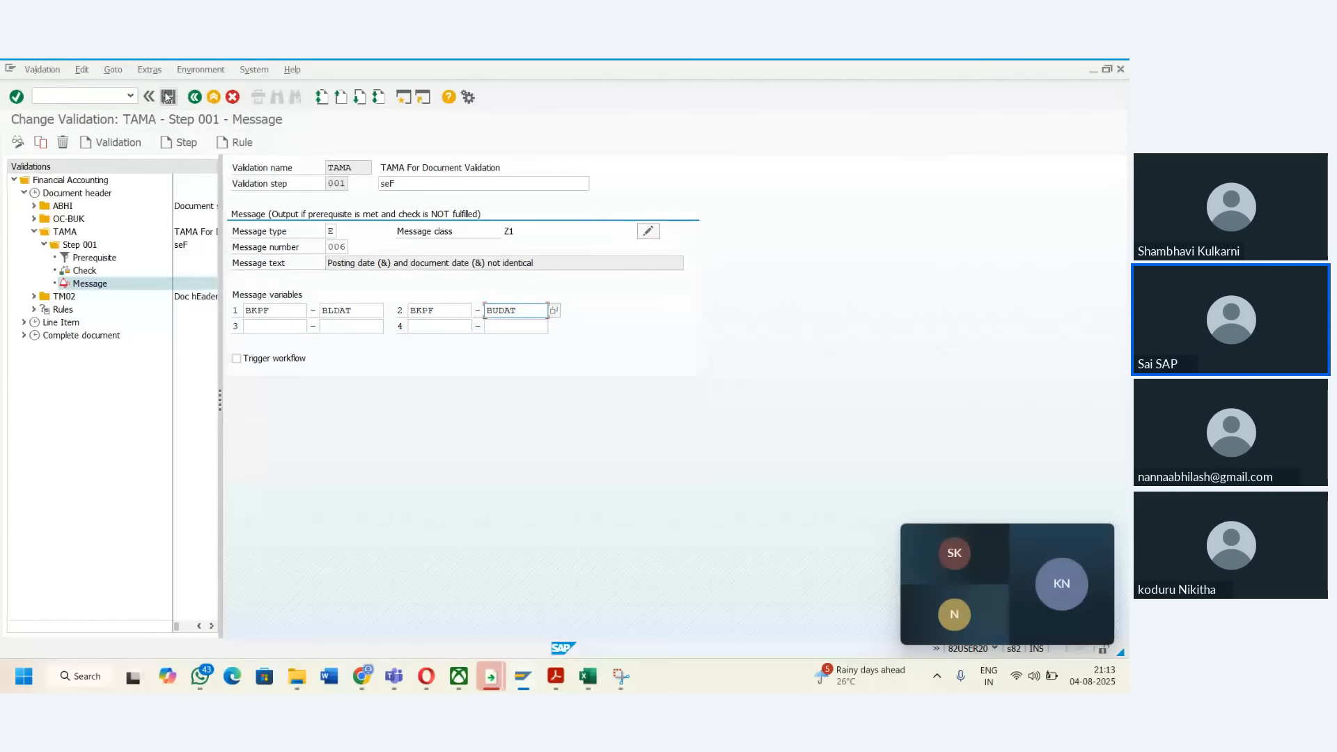
# - Save the TAMA validation and return to the Validation of Accounting Documents overview
pyautogui.click(168, 97)
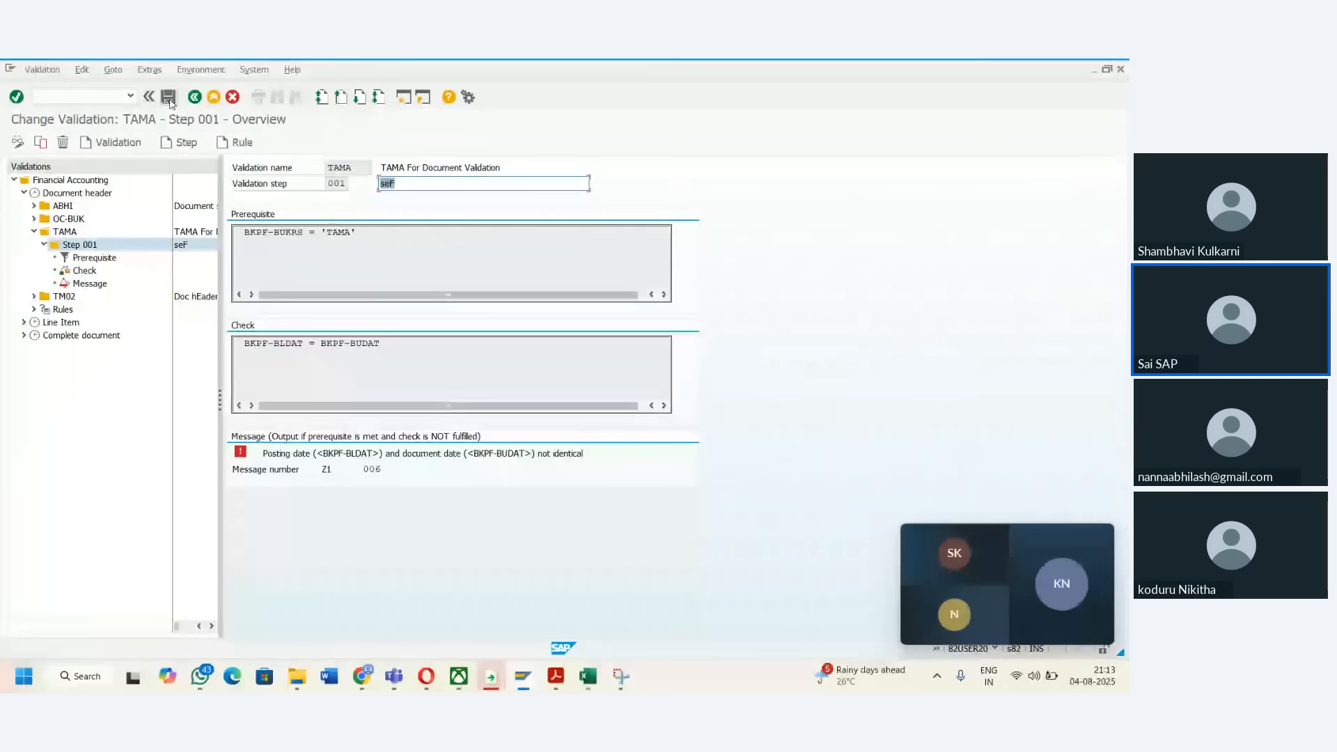
pyautogui.click(168, 97)
pyautogui.click(192, 98)
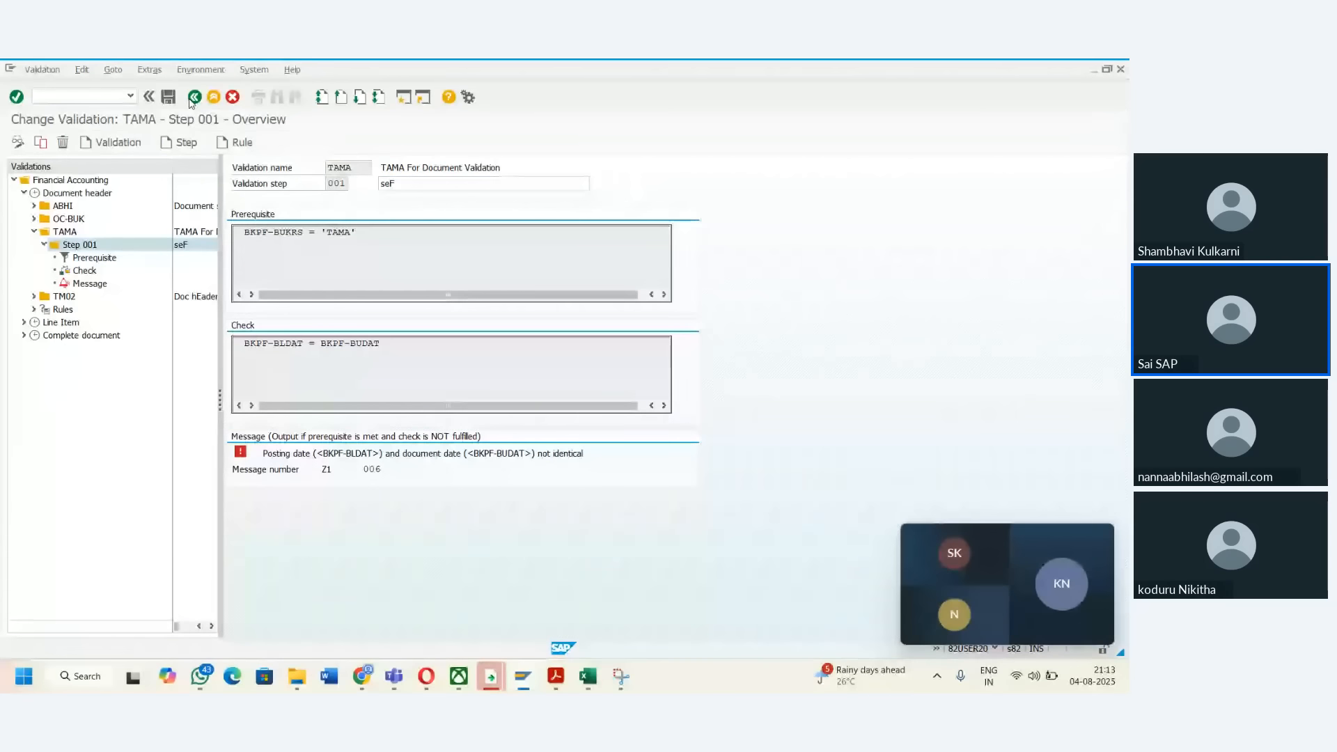
pyautogui.click(192, 98)
pyautogui.click(192, 98)
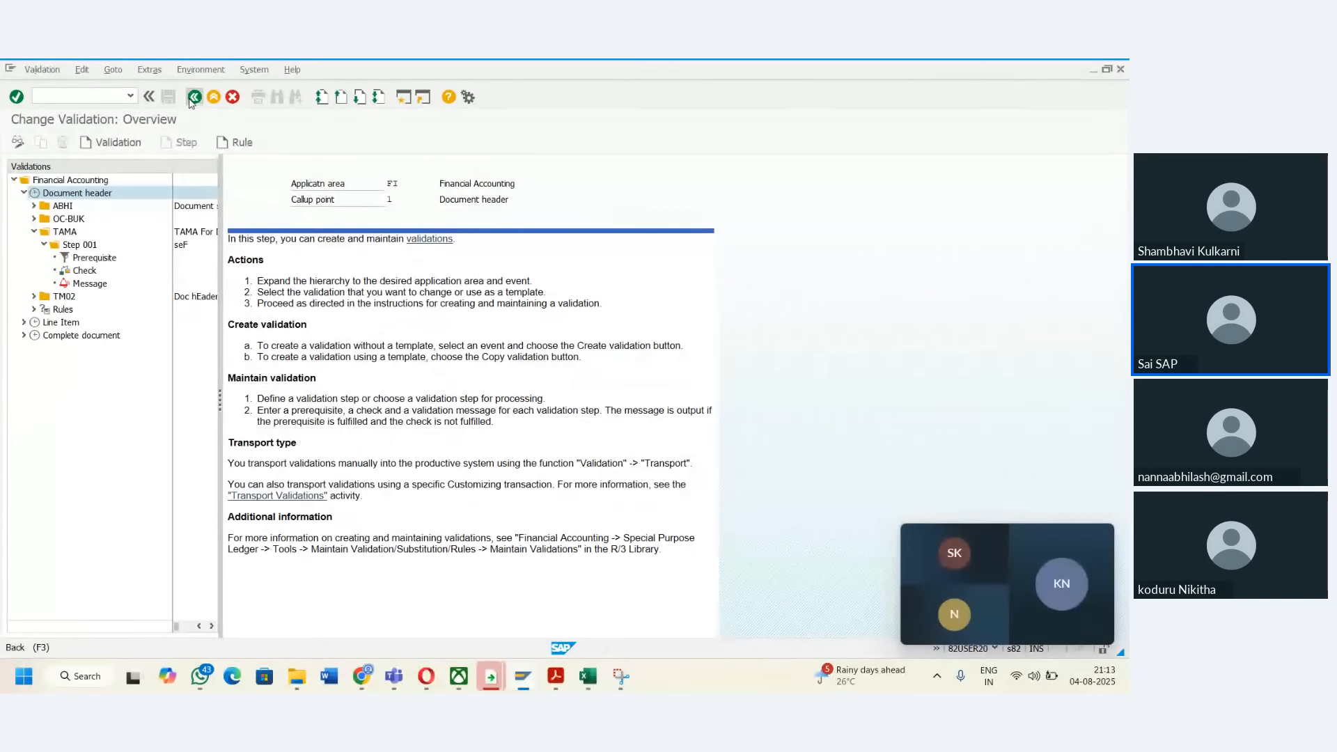
pyautogui.click(193, 98)
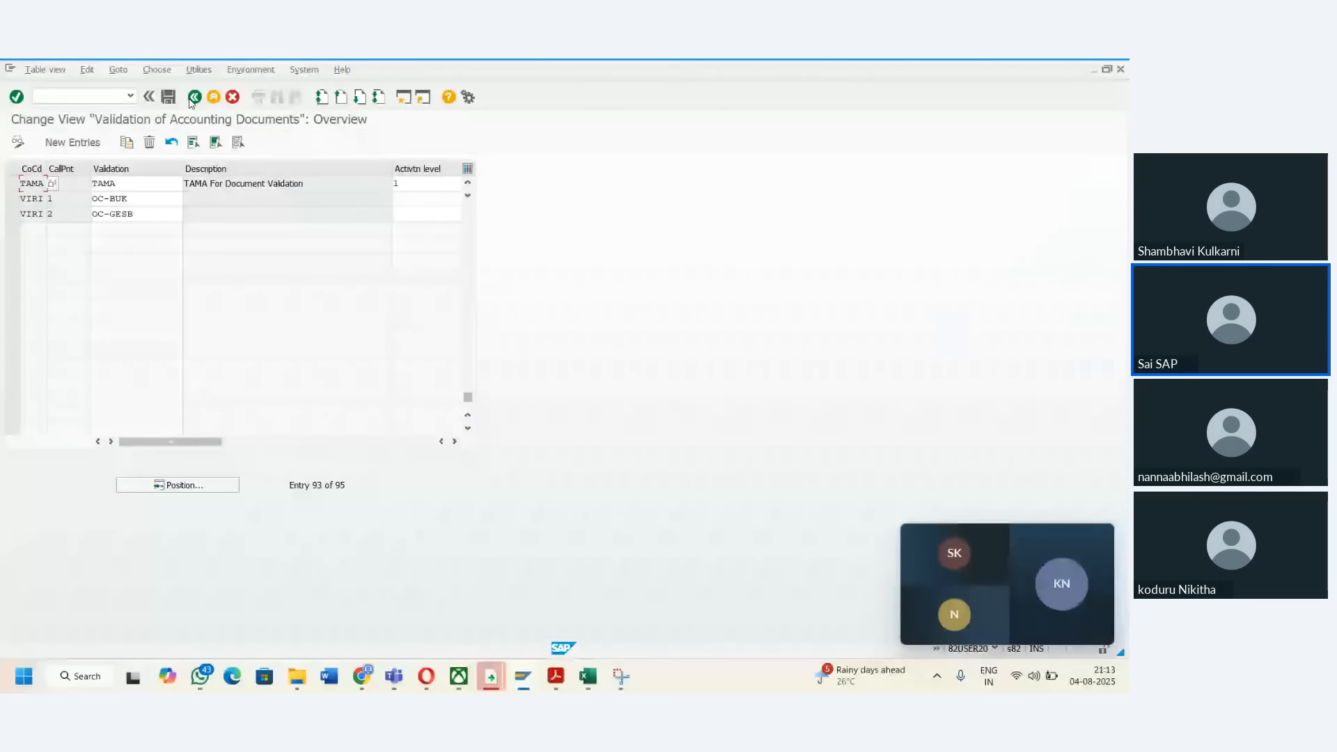
# - Switch to the vendor invoice window, dismiss the information message and restart transaction FB60 for a blank invoice
pyautogui.moveTo(523, 674)
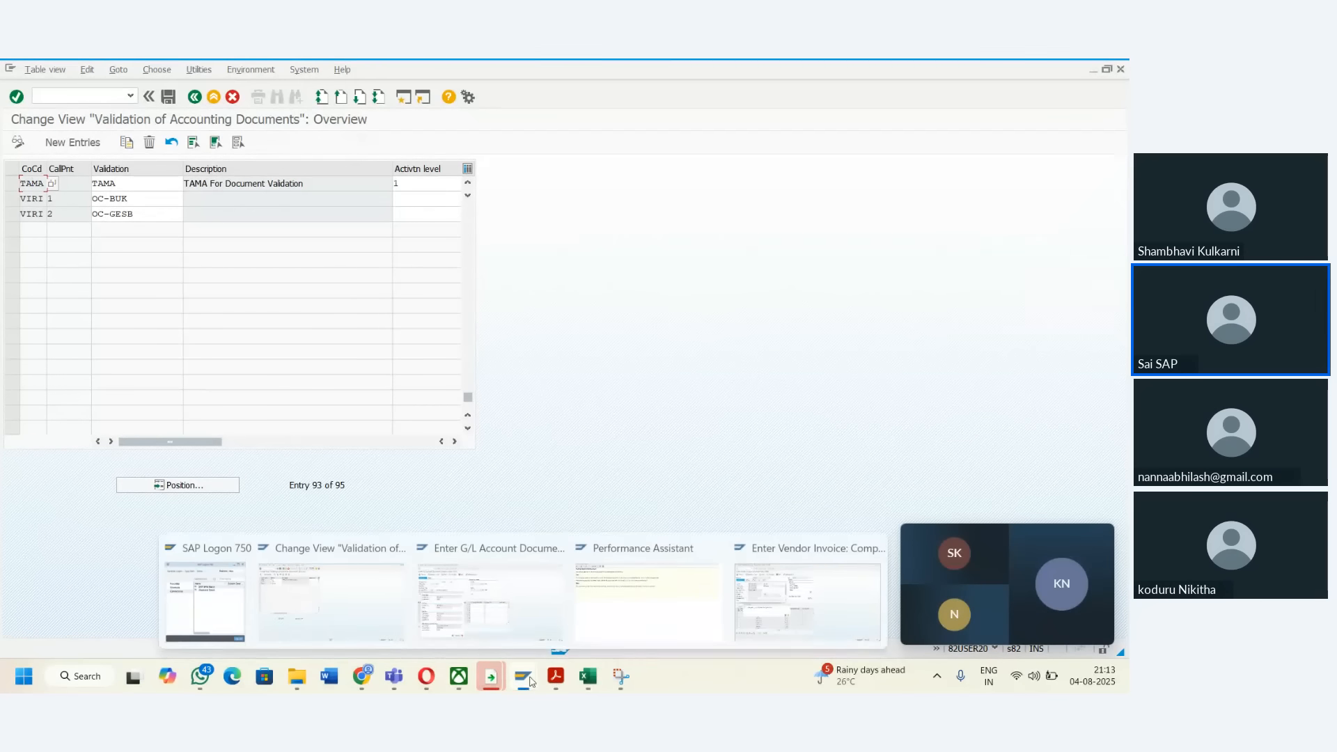
pyautogui.click(508, 613)
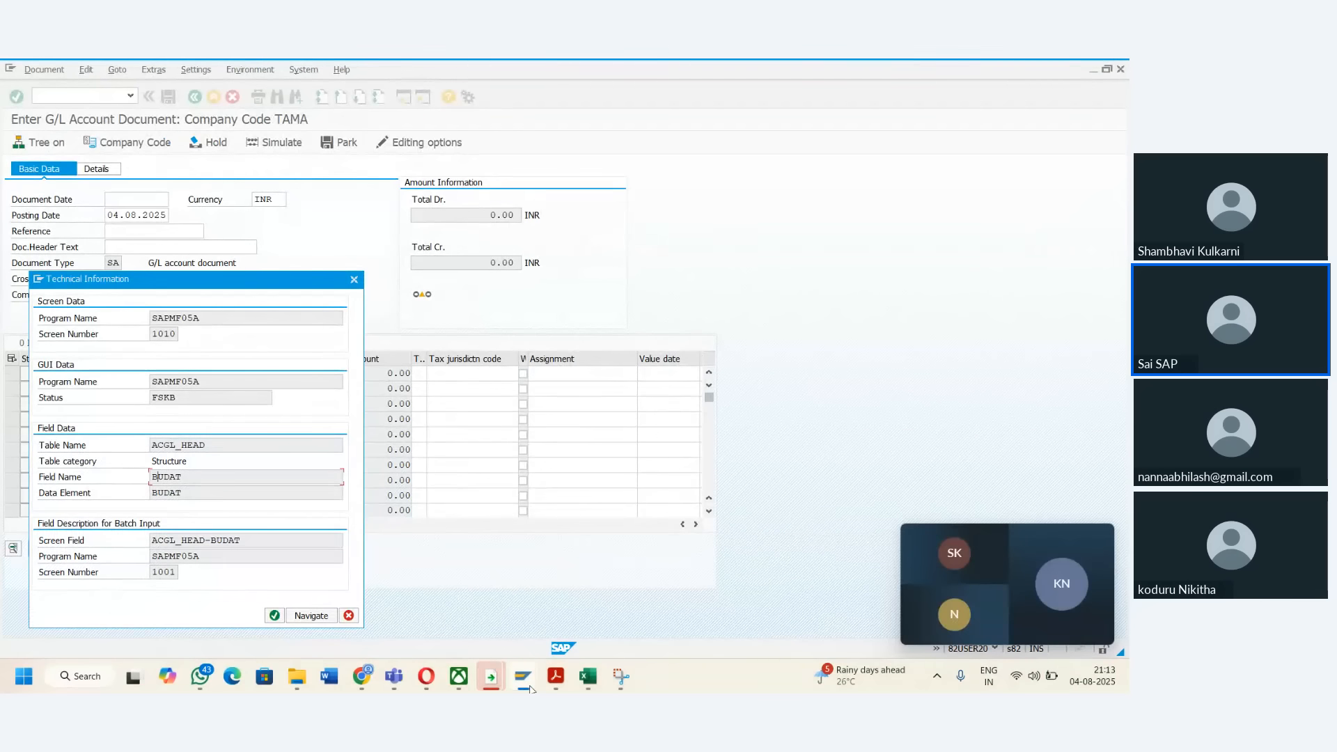
pyautogui.click(808, 606)
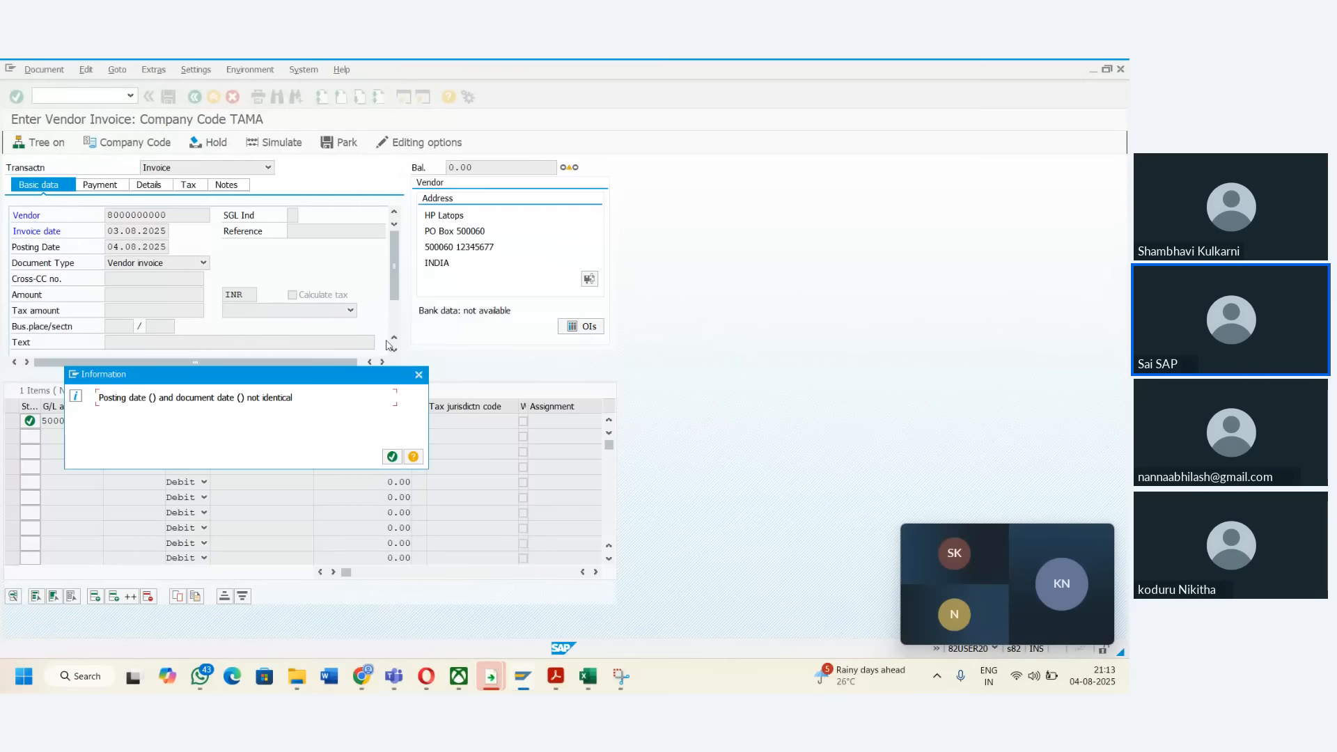
pyautogui.click(418, 375)
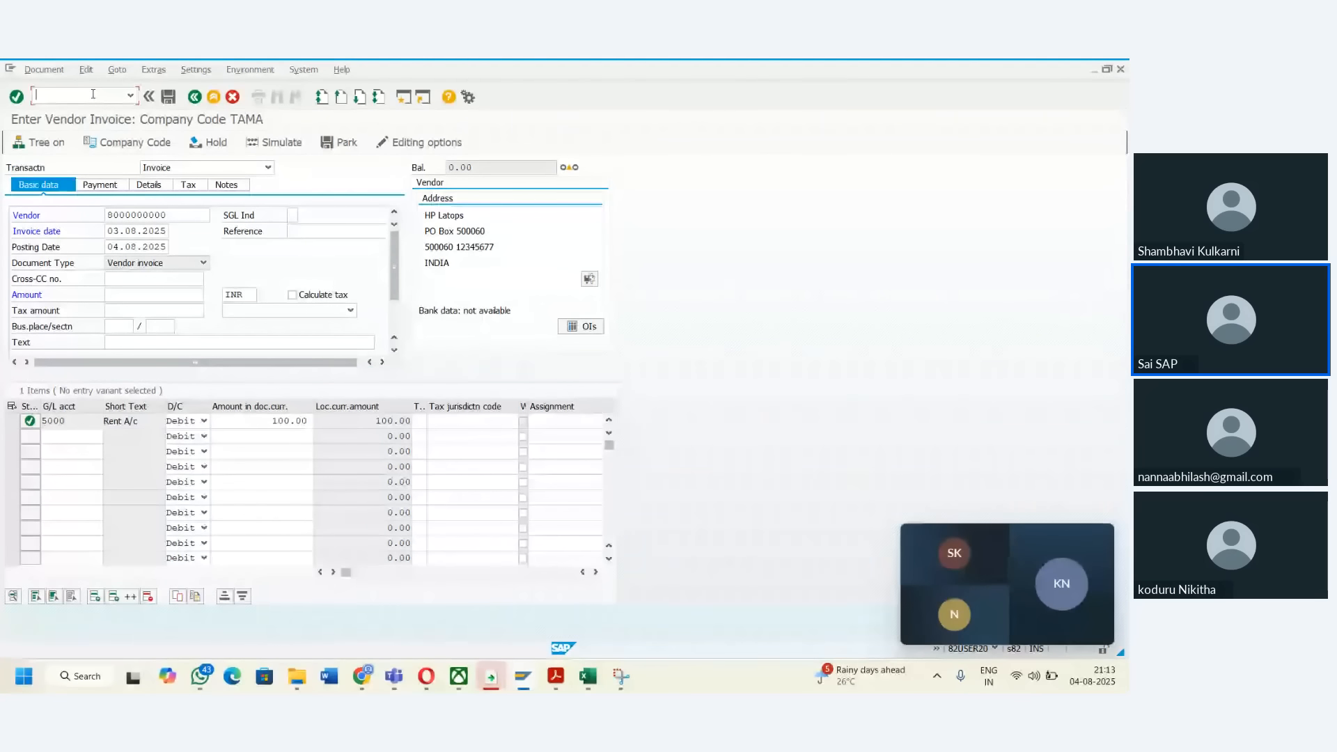
pyautogui.write('/nFB60')
pyautogui.press('Return')
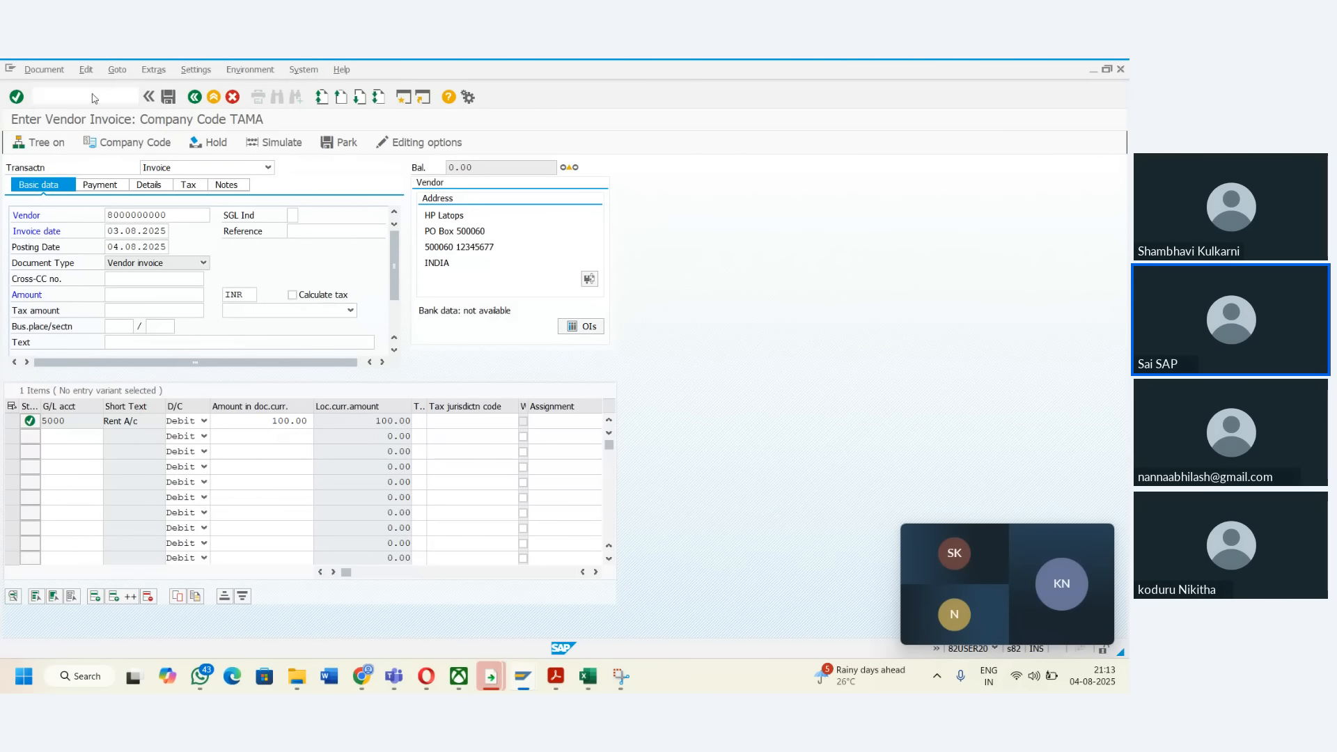
# - Enter the HP Latops vendor account and the invoice date 03.08.2025 in the new invoice
pyautogui.click(135, 216)
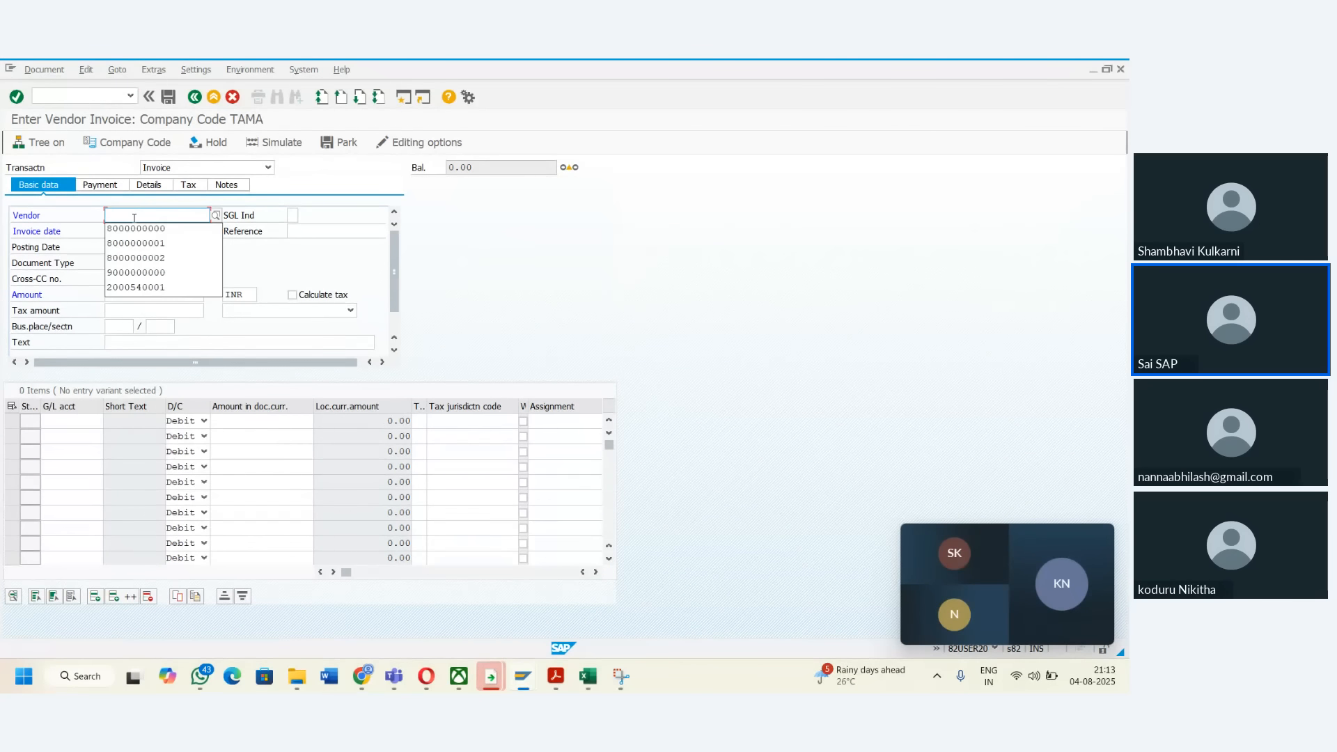
pyautogui.click(136, 228)
pyautogui.click(135, 230)
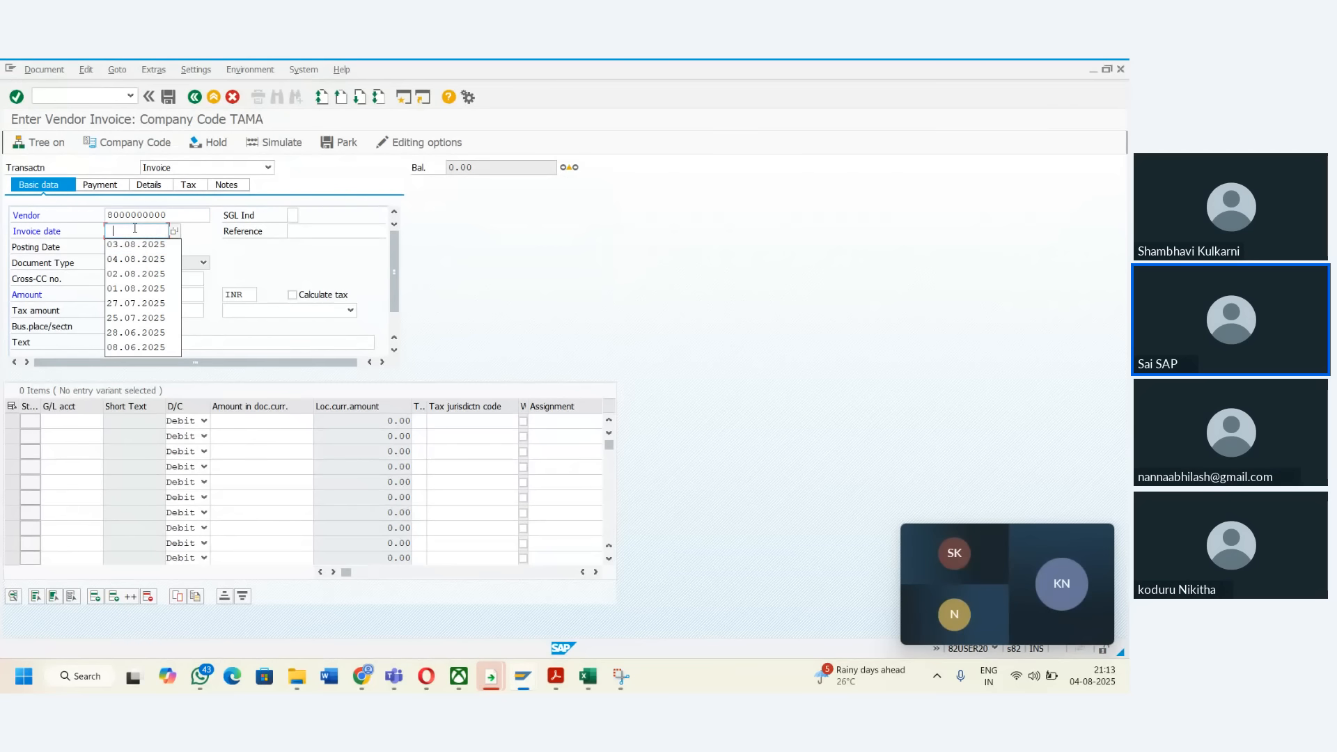
pyautogui.press('Down')
pyautogui.press('Return')
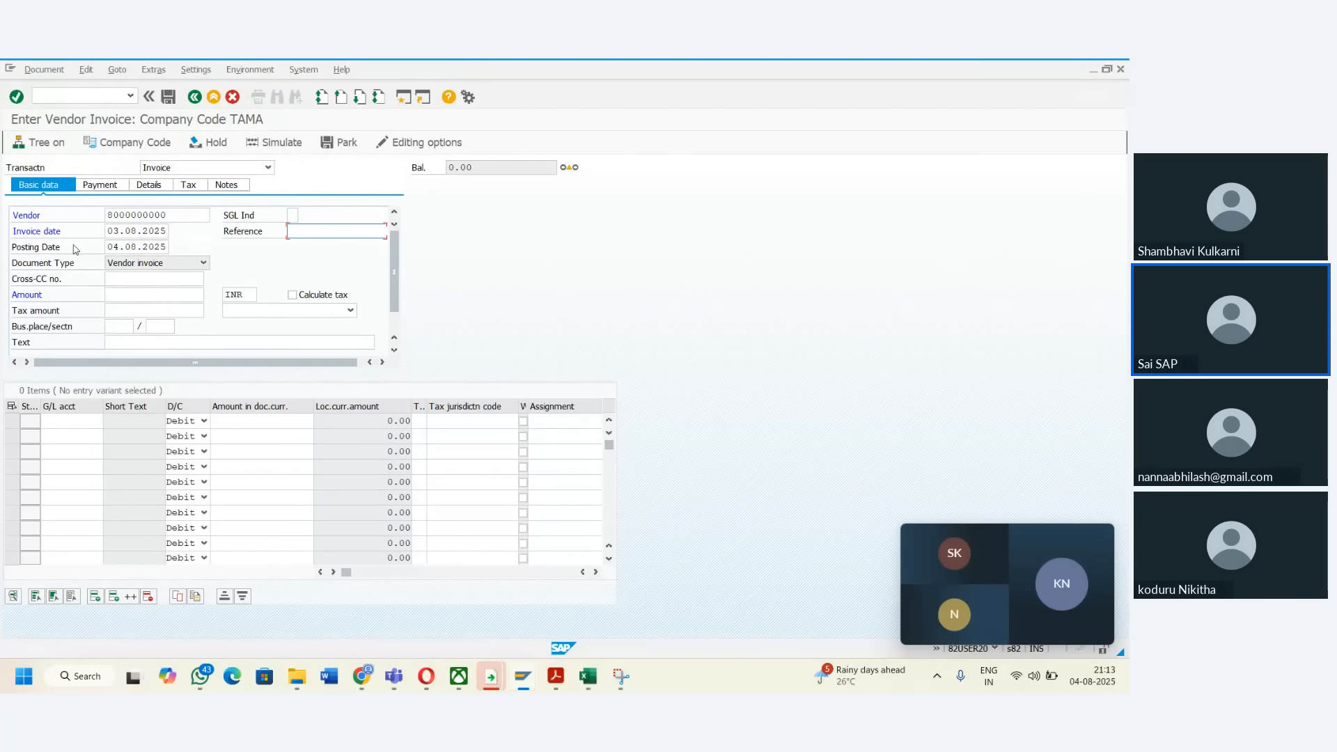
# - Add a debit line for G/L account 5000 with amount 100 and simulate the invoice
pyautogui.click(77, 423)
pyautogui.press('Down')
pyautogui.press('Tab')
pyautogui.press('Tab')
pyautogui.write('10')
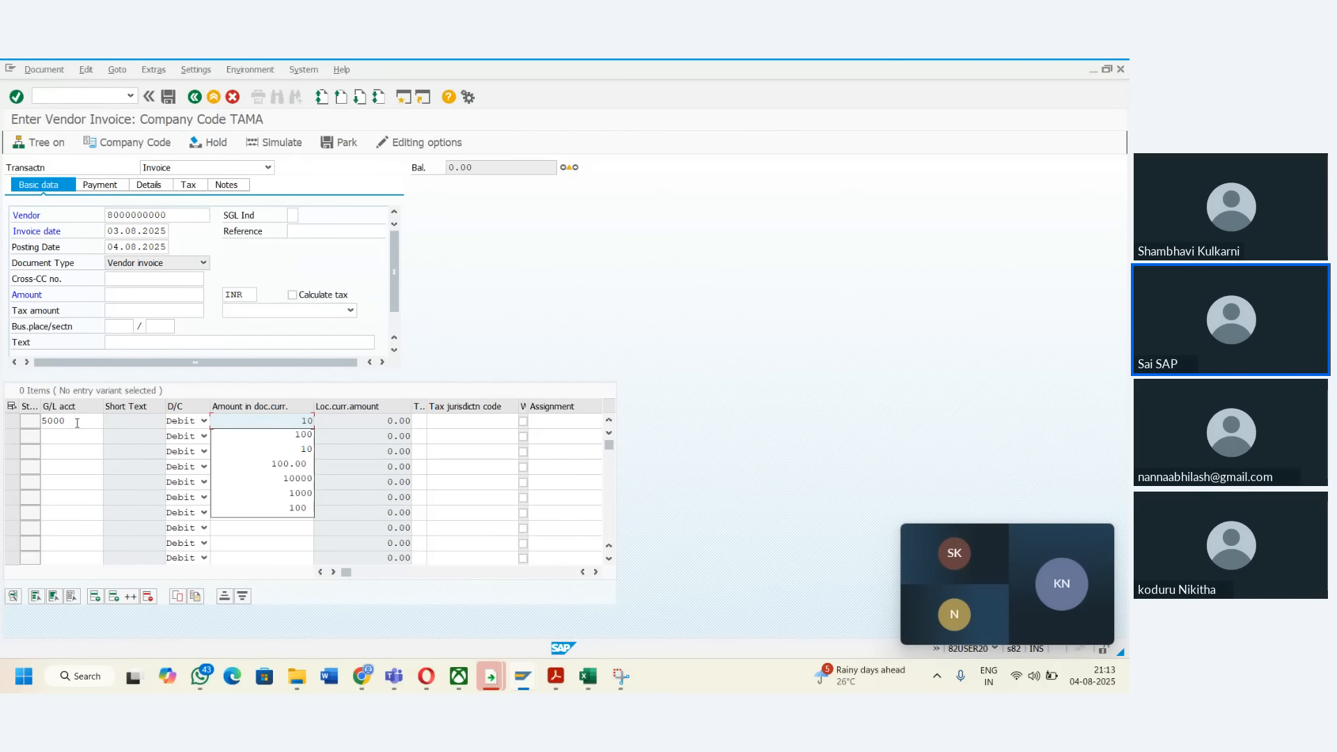
pyautogui.write('0')
pyautogui.press('Tab')
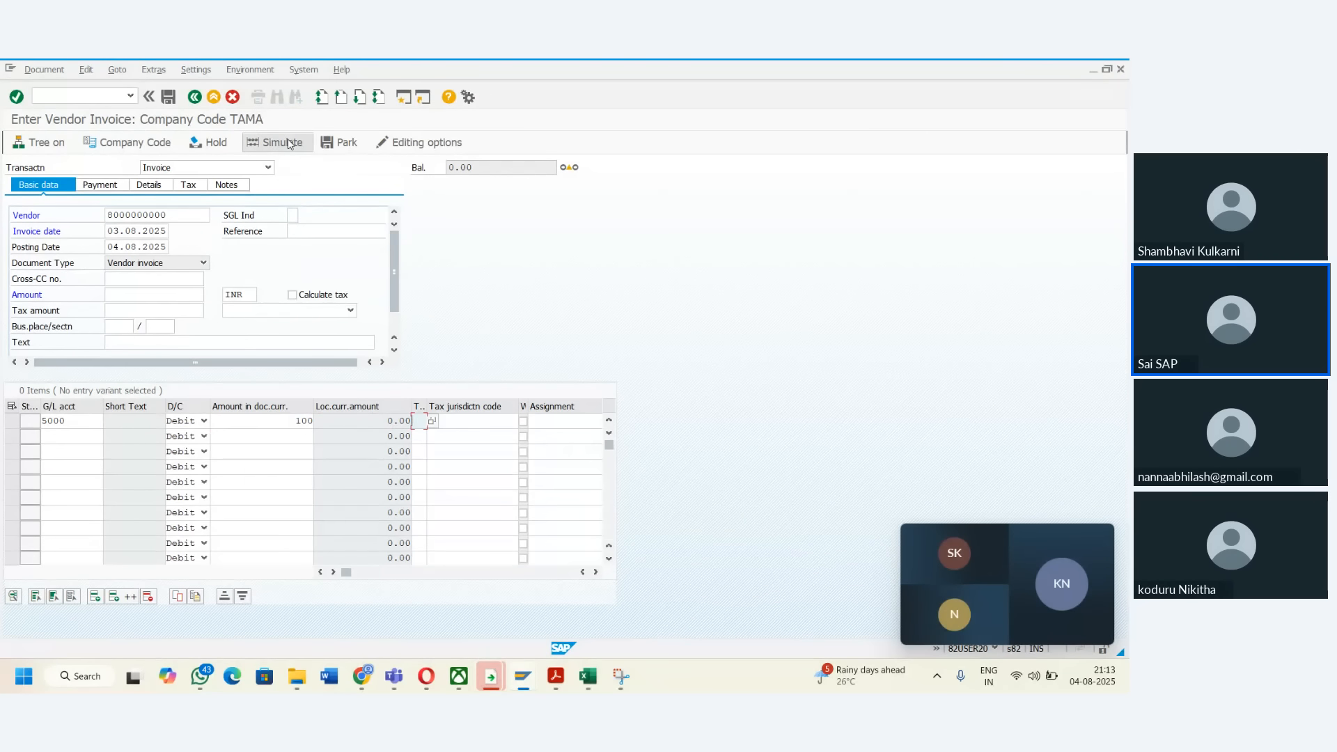
pyautogui.click(288, 143)
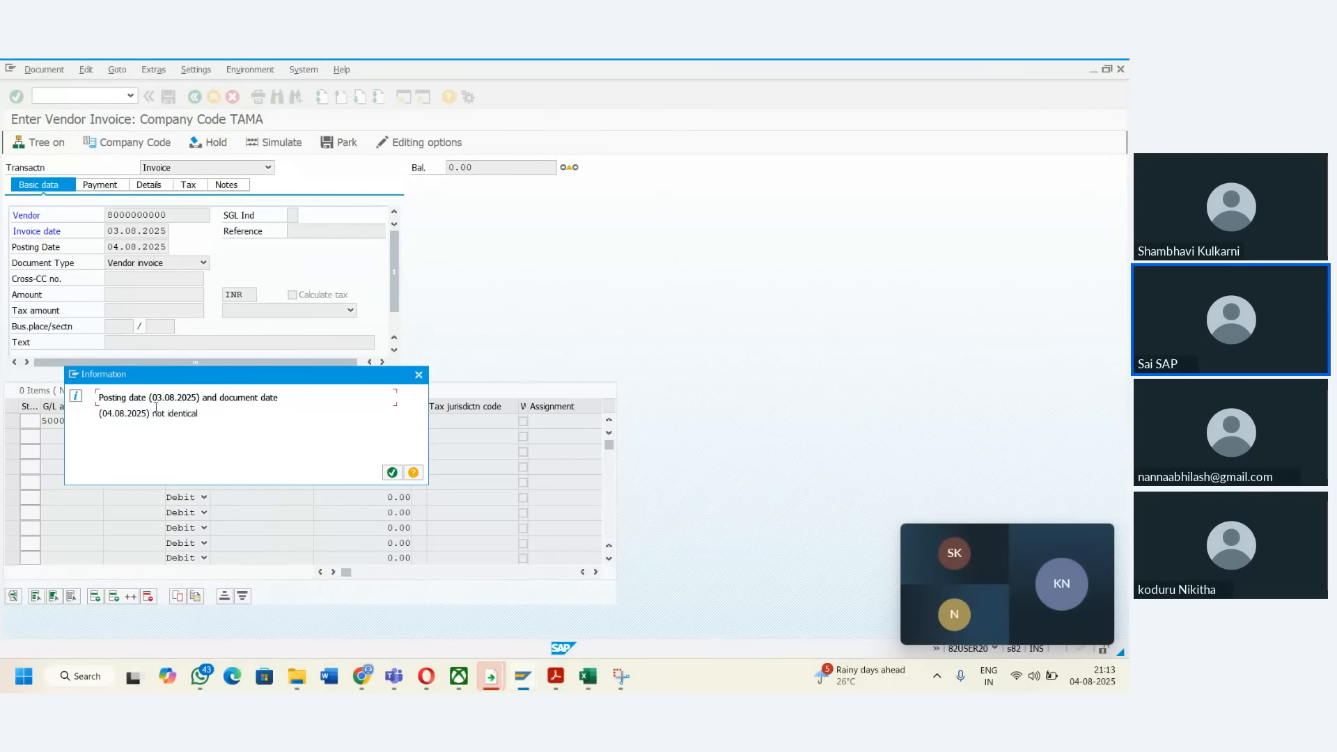
# - Open the Snipping Tool and capture the information message with the filled-in posting and document dates
pyautogui.click(625, 677)
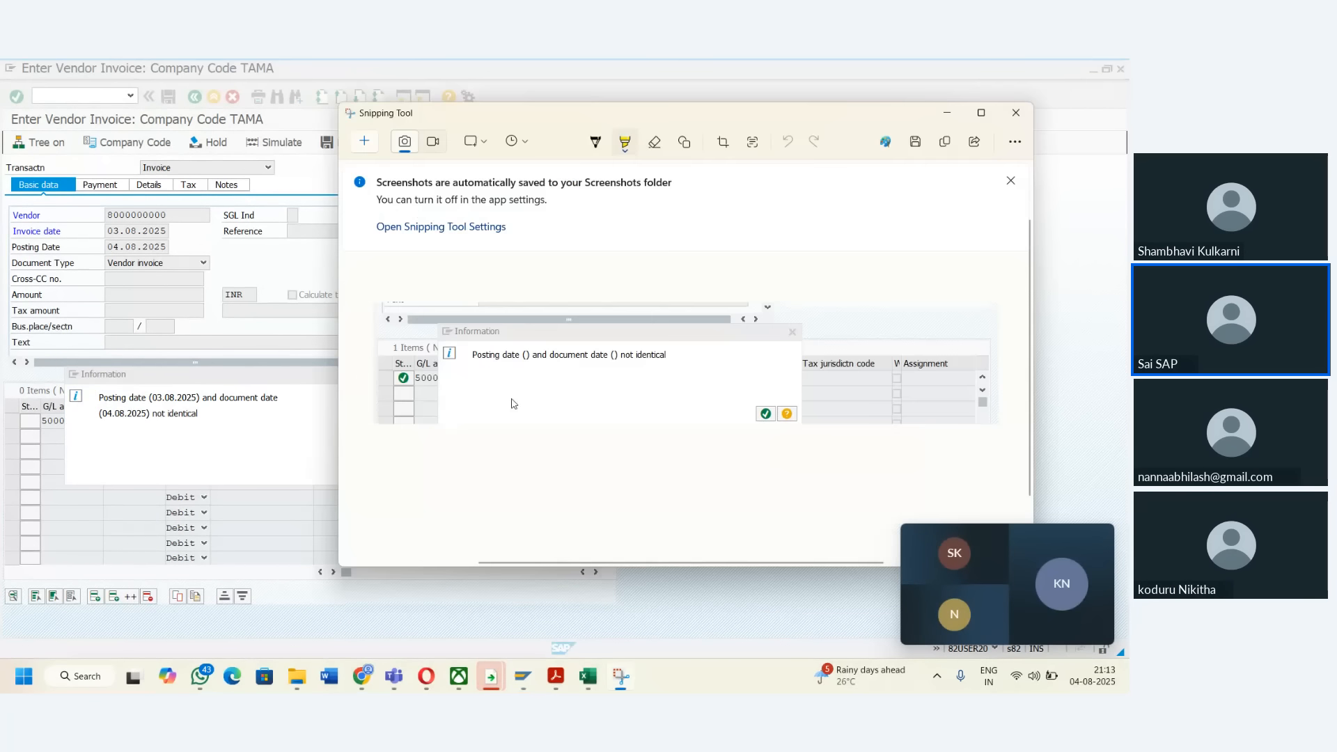
pyautogui.click(370, 139)
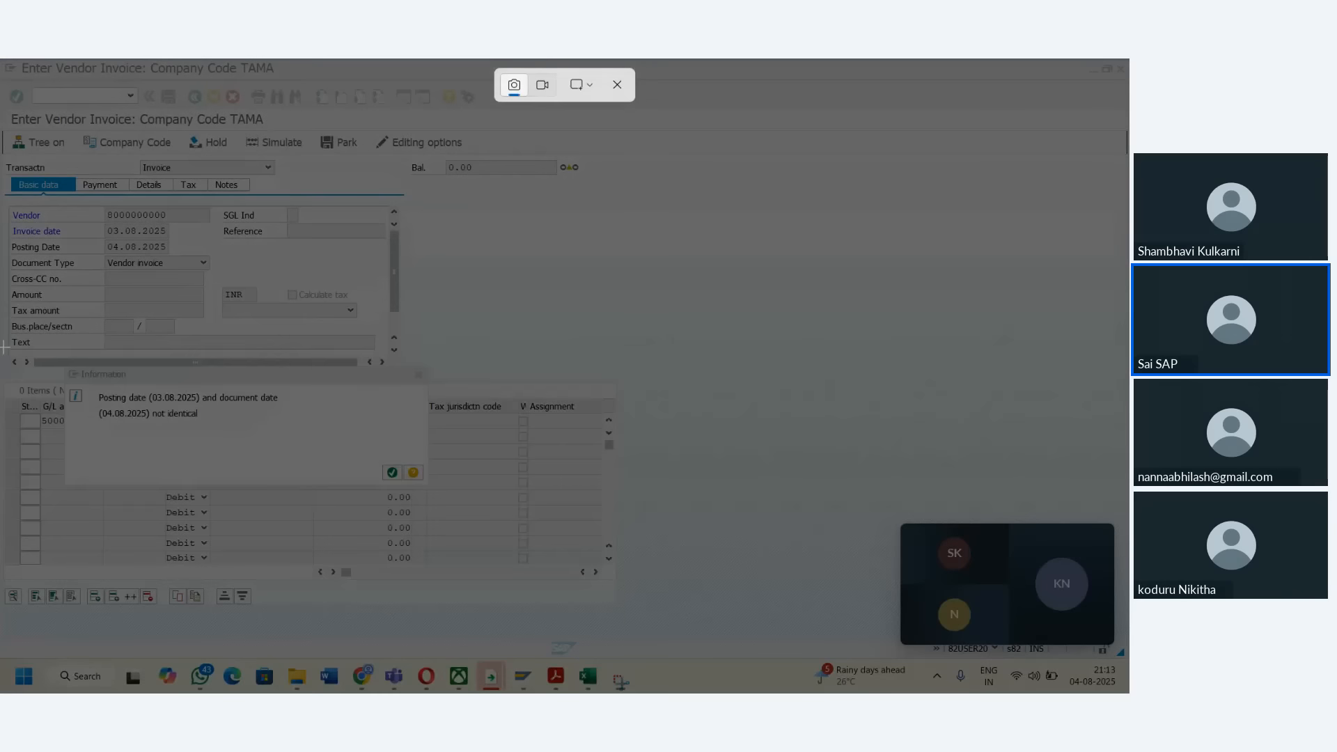
pyautogui.moveTo(4, 346); pyautogui.dragTo(524, 507)
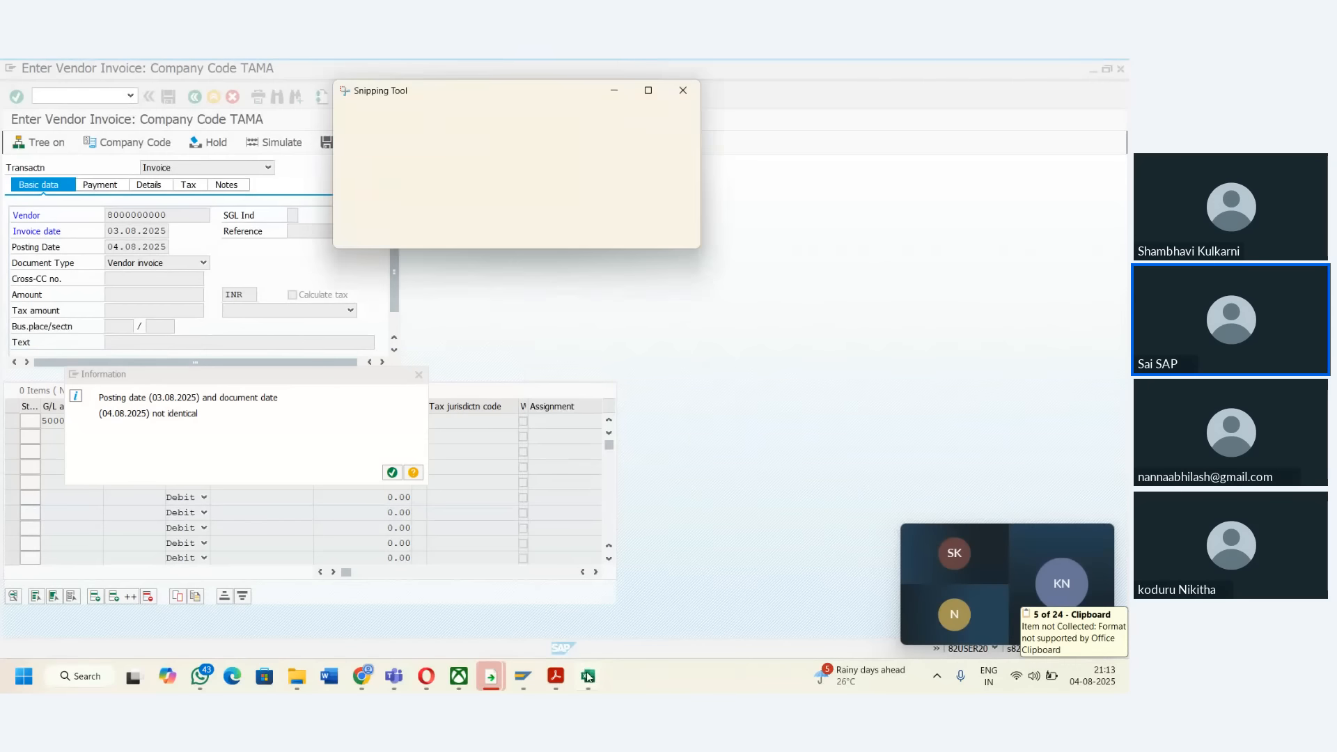
# - Paste the new message capture into the Excel notes at cell C188, below the first capture
pyautogui.click(587, 677)
pyautogui.click(271, 548)
pyautogui.press('Down')
pyautogui.press('Down')
pyautogui.press('Down')
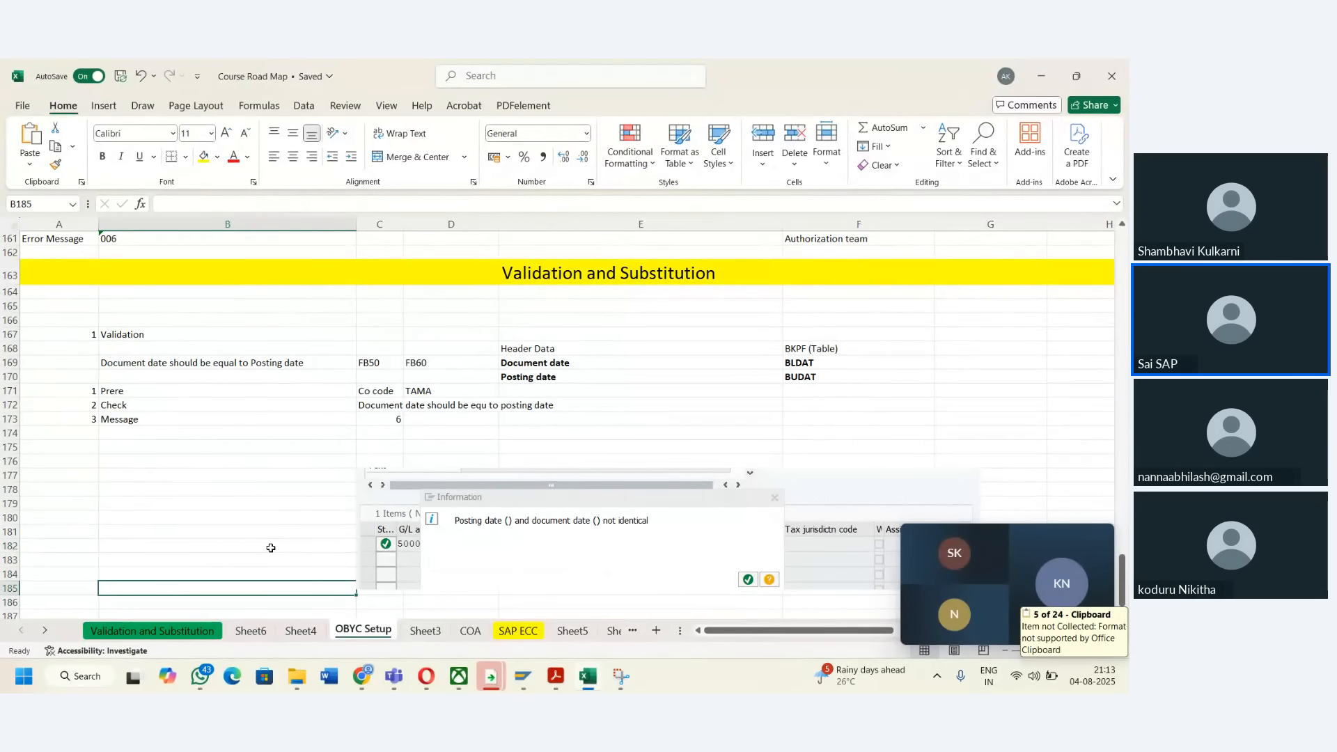
pyautogui.press('Down')
pyautogui.press('Down')
pyautogui.press('Down')
pyautogui.press('Down')
pyautogui.press('Down')
pyautogui.press('Down')
pyautogui.press('Down')
pyautogui.press('Down')
pyautogui.press('Right')
pyautogui.press('Up')
pyautogui.press('Up')
pyautogui.press('Up')
pyautogui.press('Up')
pyautogui.press('Up')
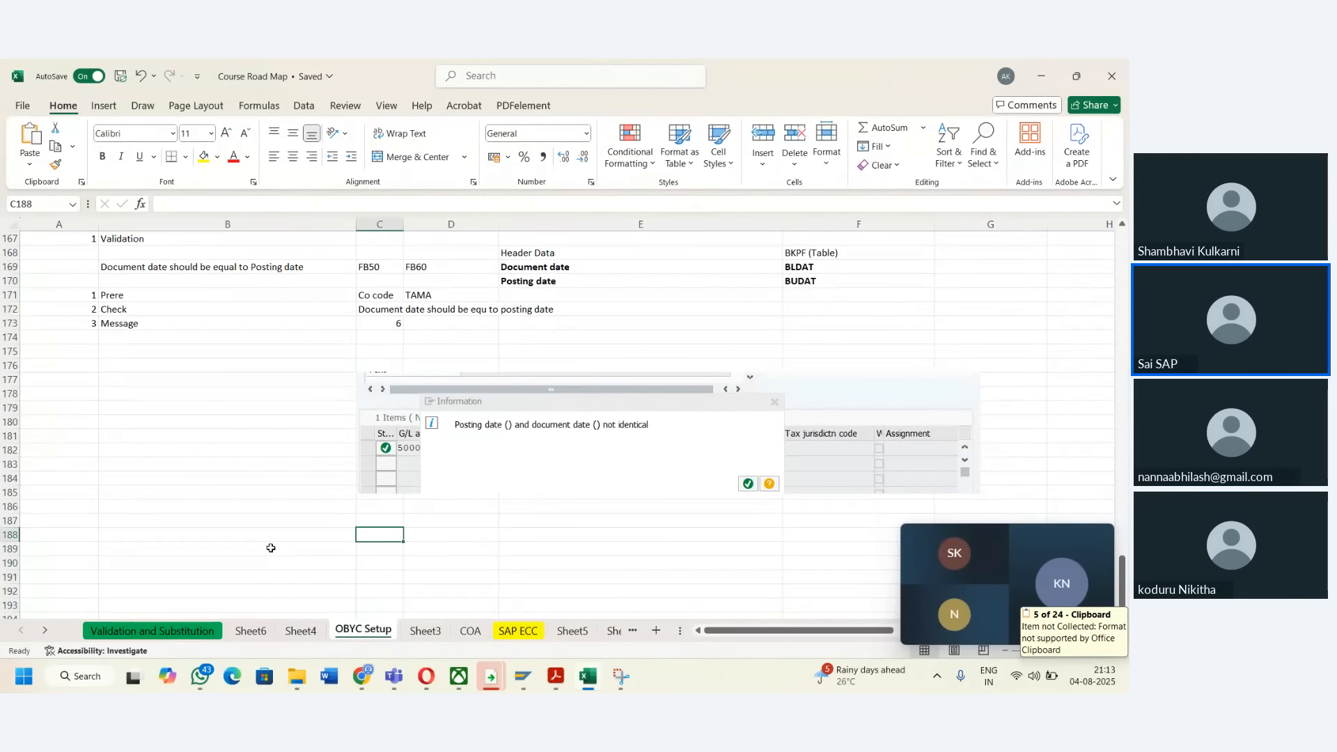
pyautogui.hotkey('ctrl', 'v')
pyautogui.click(216, 500)
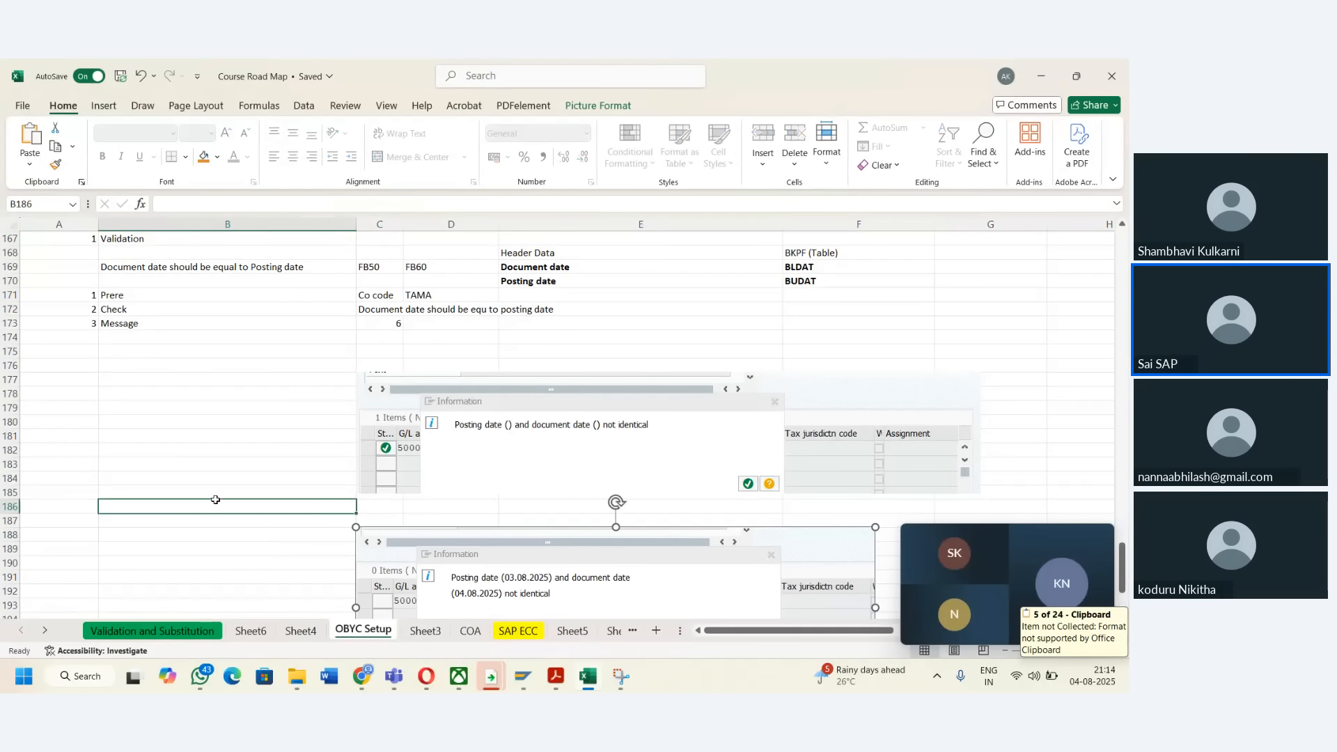
pyautogui.press('Down')
pyautogui.press('Down')
pyautogui.press('Down')
pyautogui.press('Down')
pyautogui.press('Down')
pyautogui.press('Down')
pyautogui.press('Down')
pyautogui.press('Down')
pyautogui.press('Down')
pyautogui.press('Down')
pyautogui.press('Down')
pyautogui.press('Down')
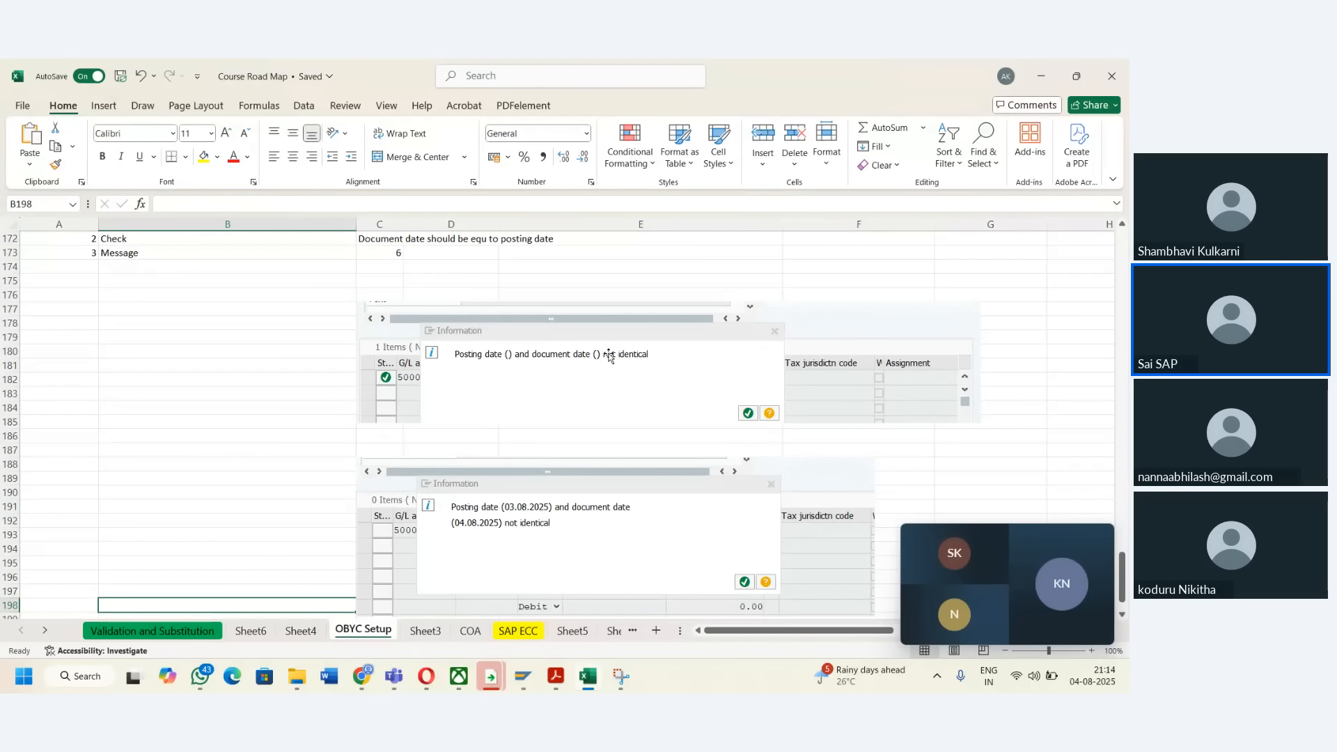
# - Switch to the SAP validation window and reopen the message of step 001 in the TAMA validation
pyautogui.moveTo(523, 676)
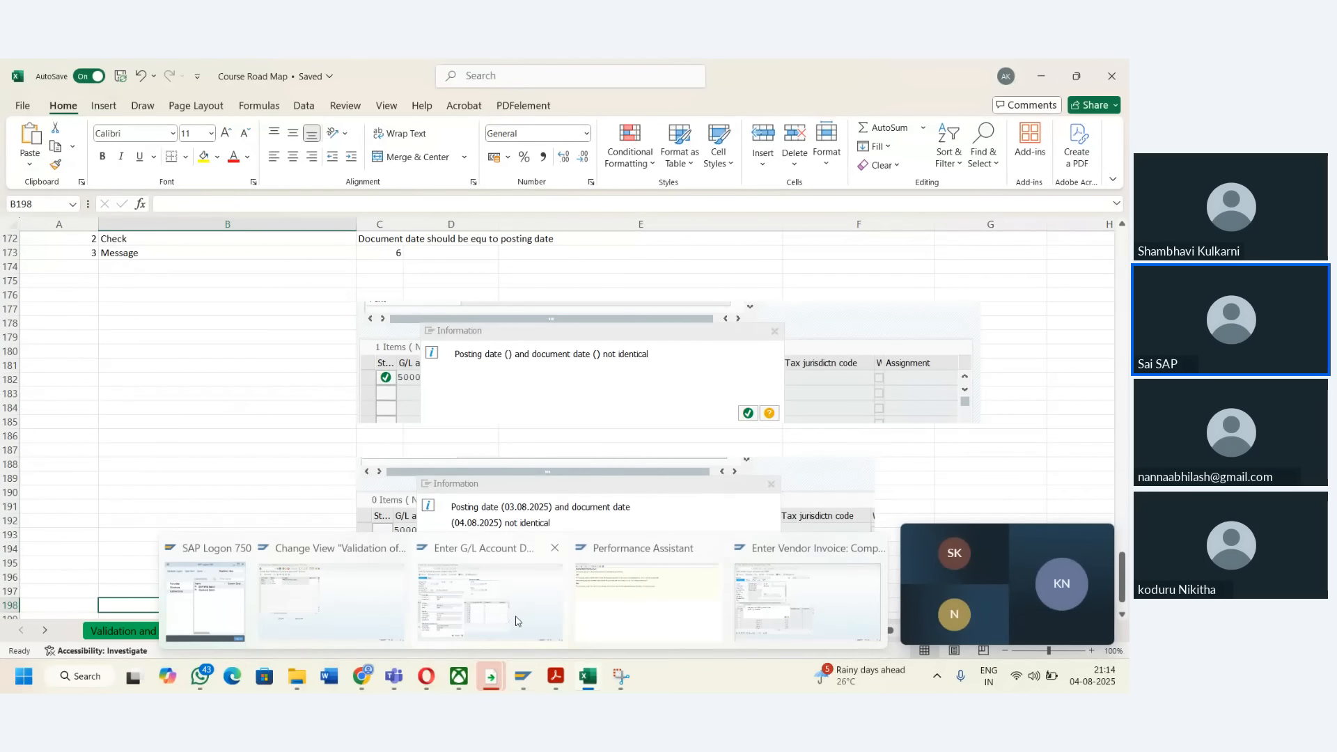
pyautogui.click(331, 597)
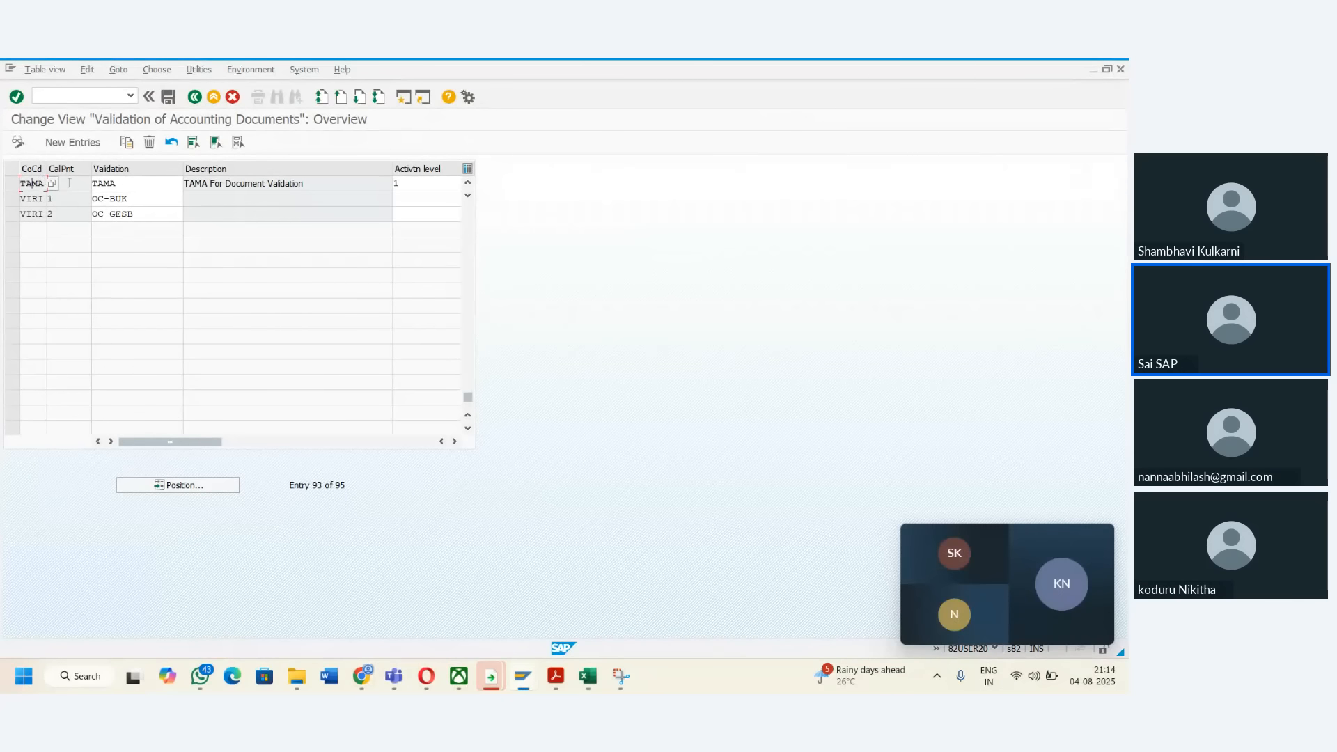
pyautogui.doubleClick(70, 182)
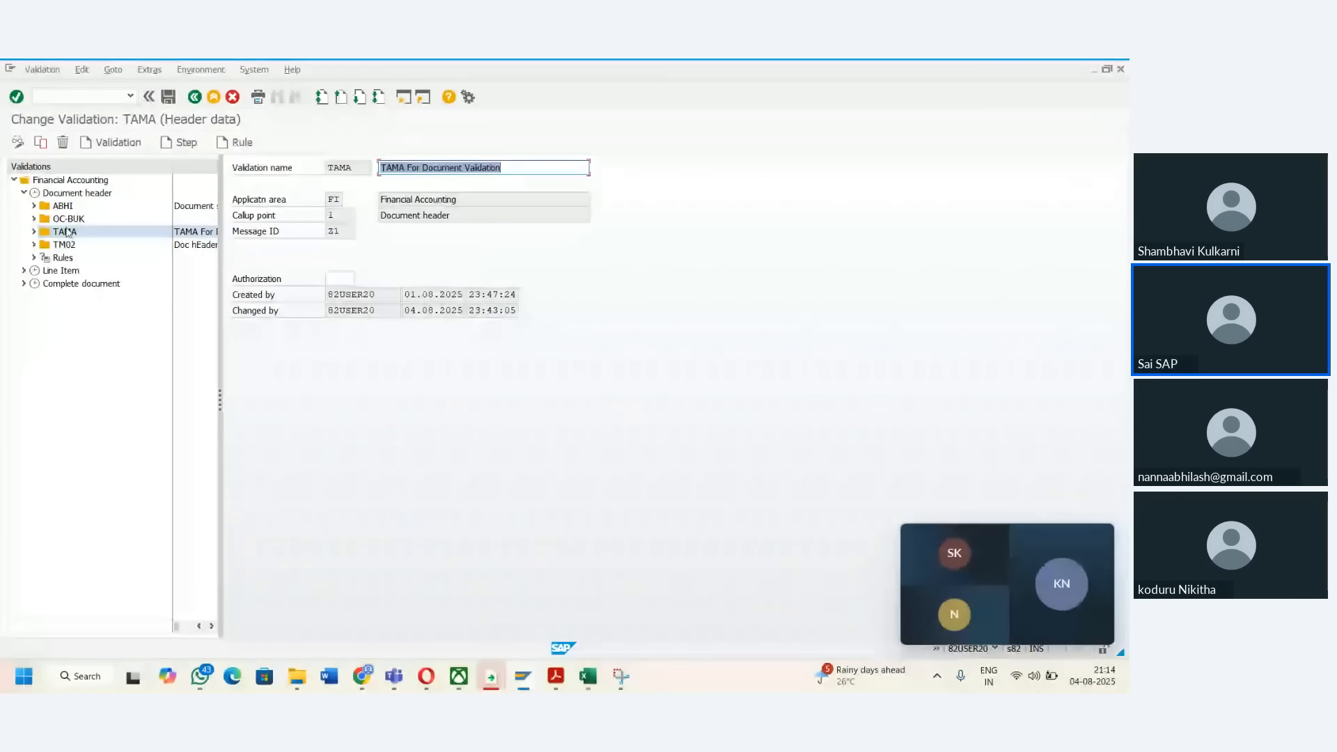
pyautogui.click(34, 231)
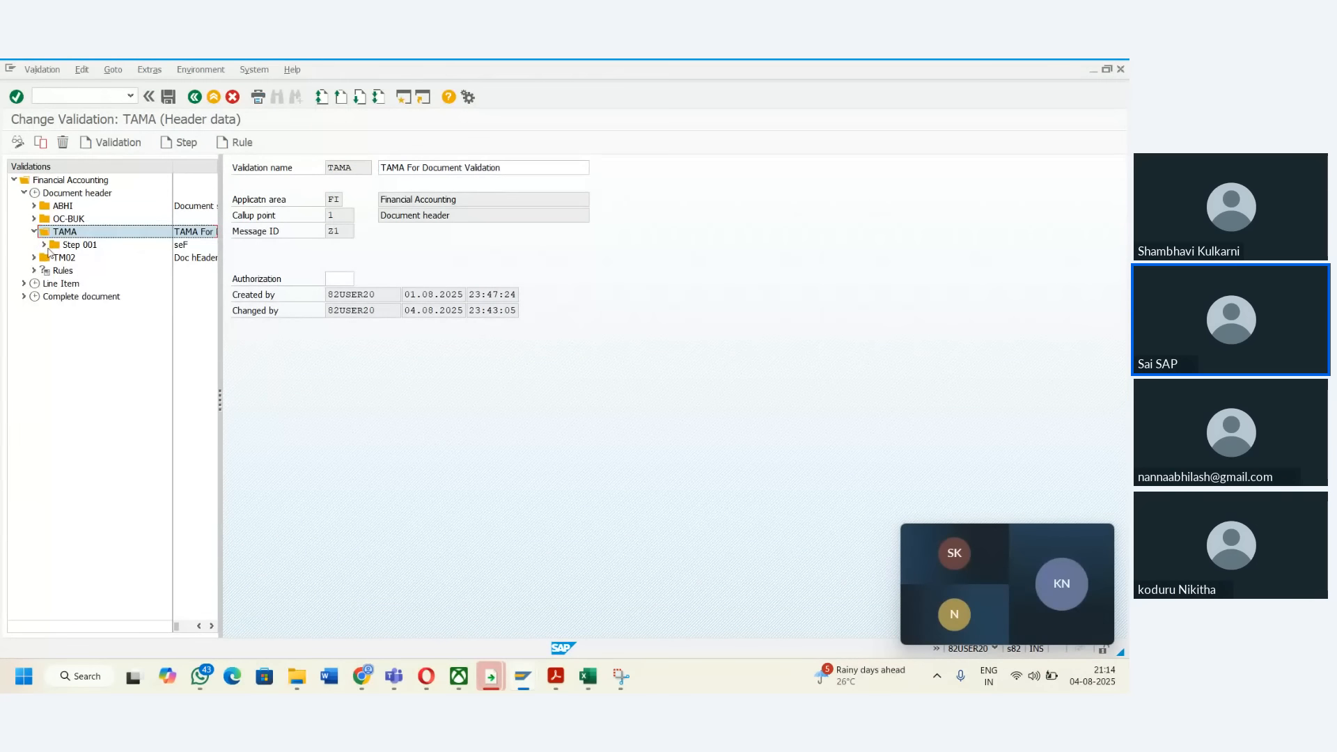
pyautogui.click(43, 244)
pyautogui.doubleClick(81, 283)
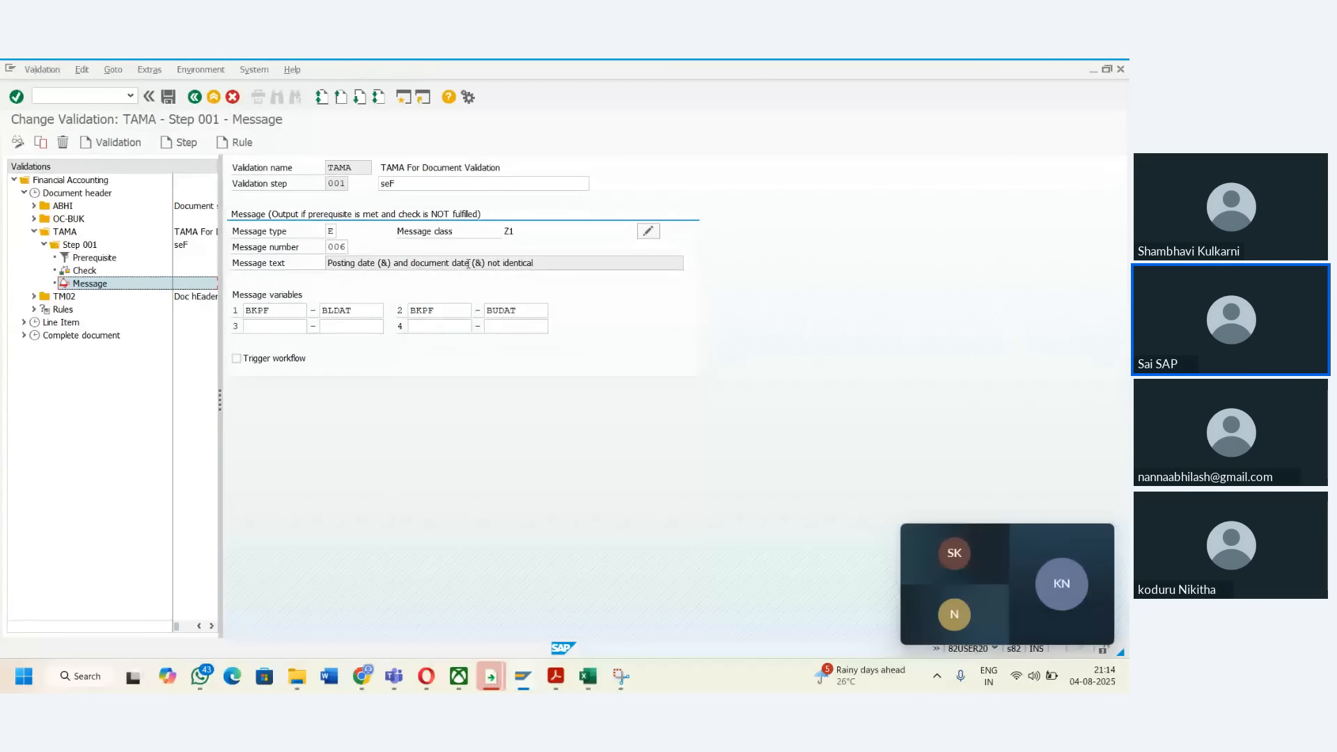
# - Compare the two message captures in the Excel notes with the message variables defined in the TAMA validation
pyautogui.hotkey('alt', 'Tab')
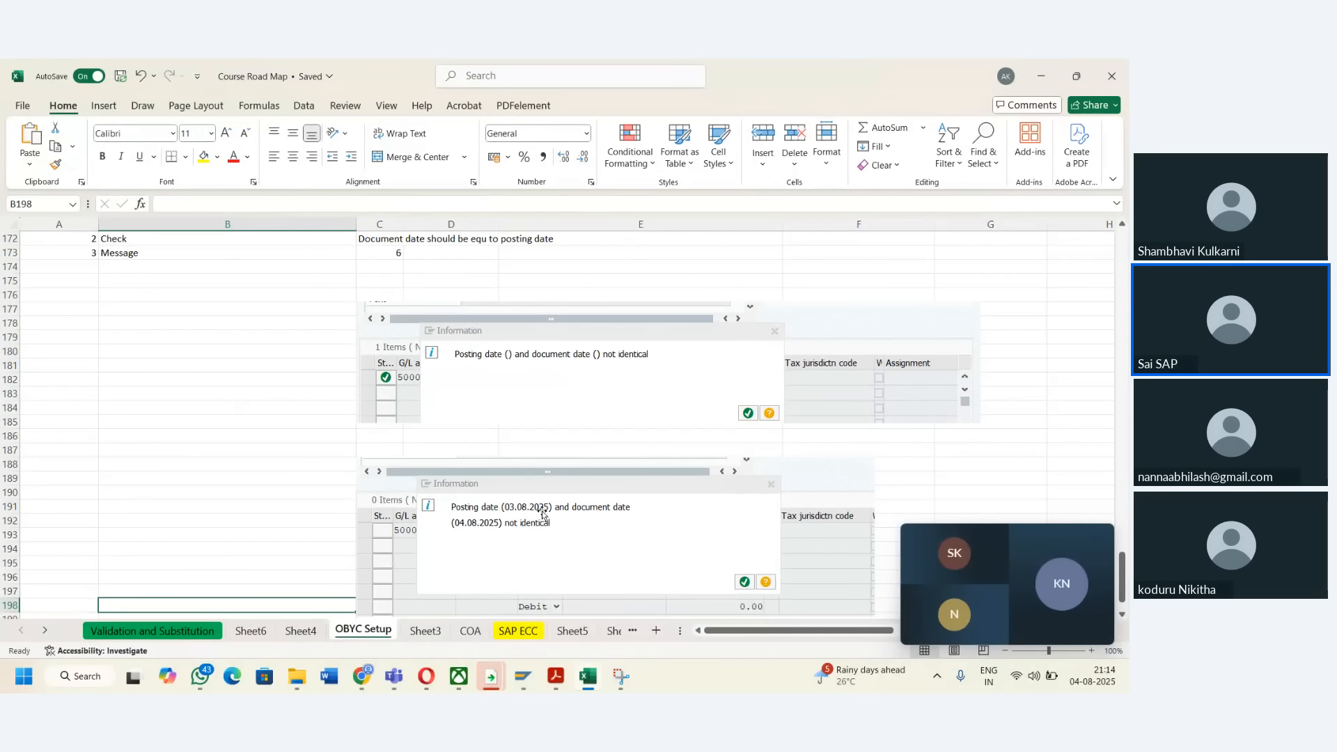
pyautogui.click(333, 474)
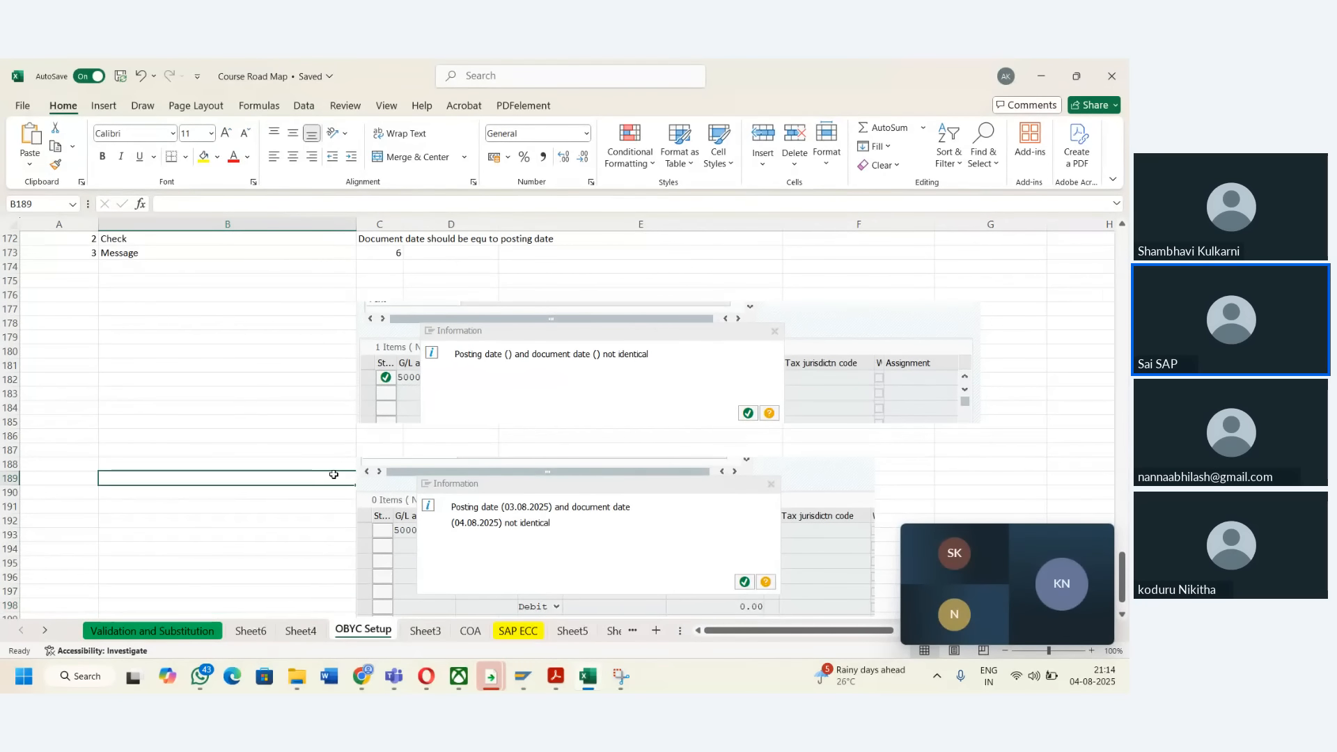
pyautogui.press('Up')
pyautogui.press('Up')
pyautogui.press('Up')
pyautogui.press('Up')
pyautogui.press('Up')
pyautogui.press('Up')
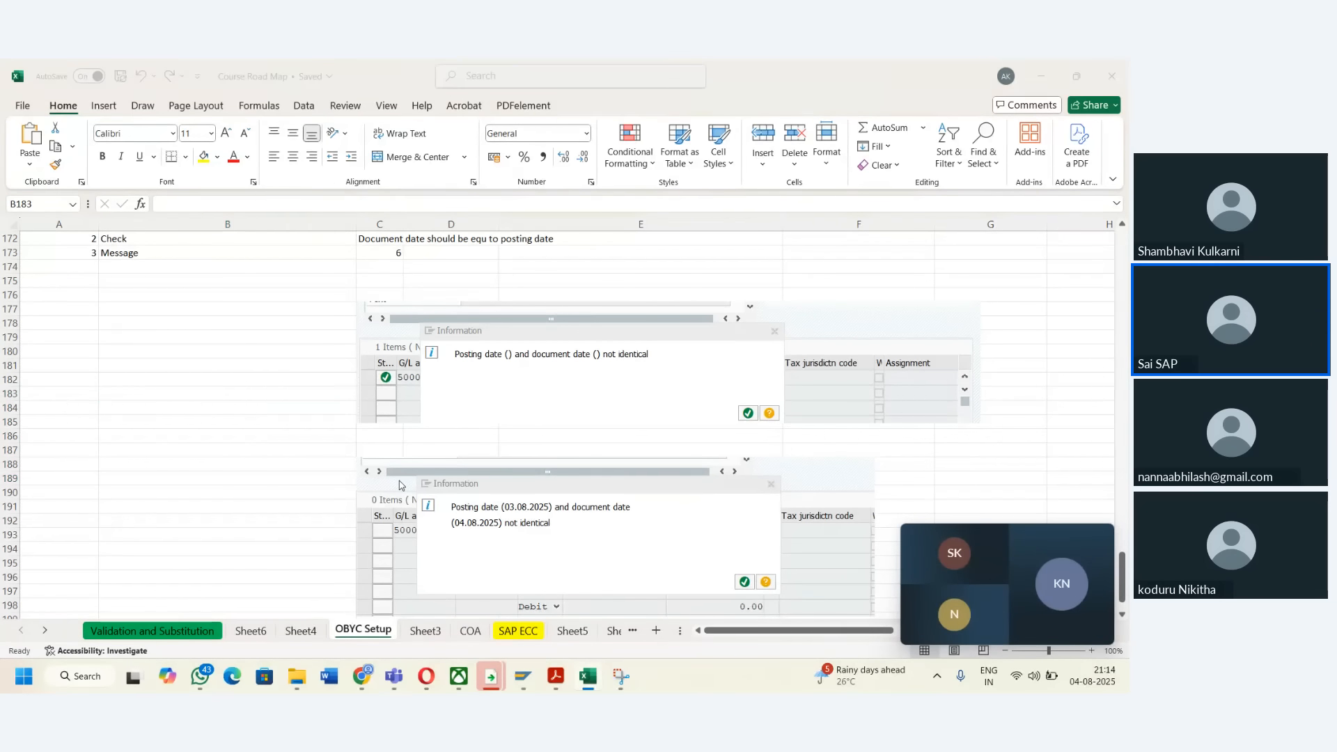
pyautogui.hotkey('alt', 'Tab')
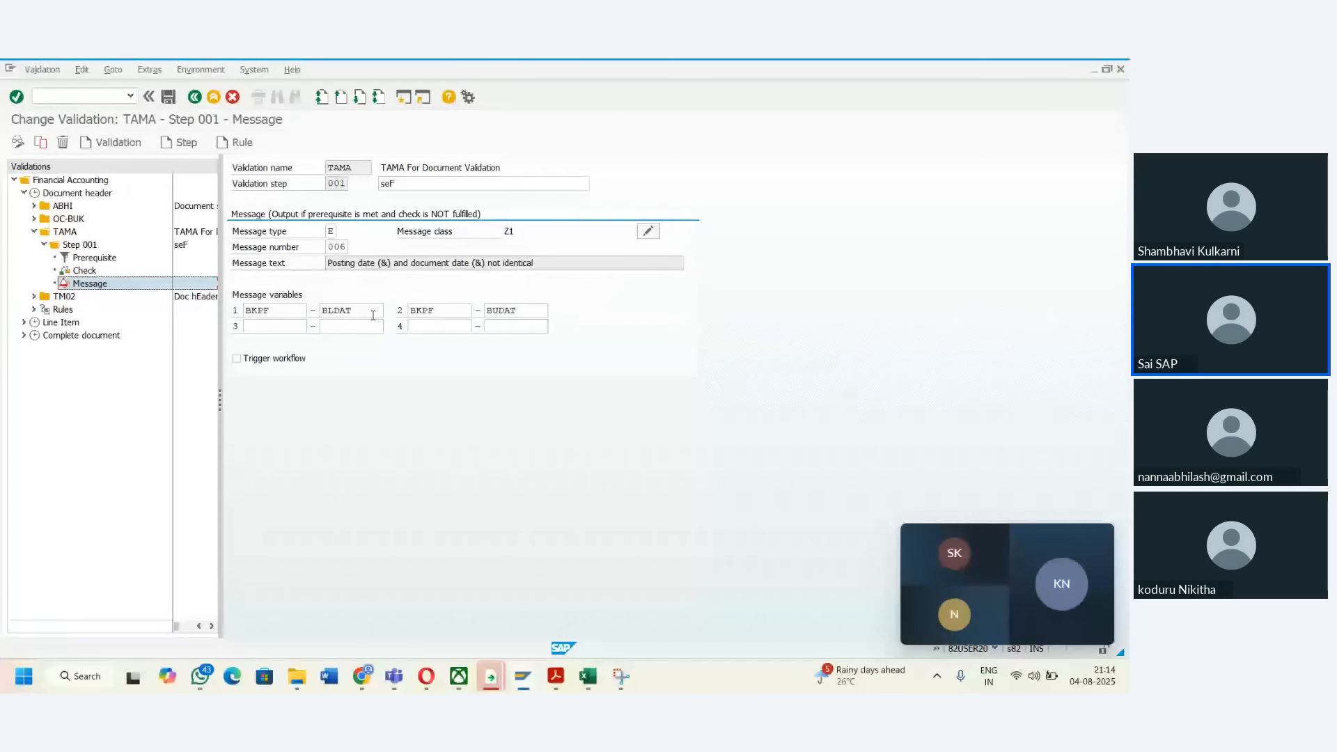
# - Switch back to the Excel notes and delete the first message capture, the one with empty date brackets below the validation table
pyautogui.click(373, 313)
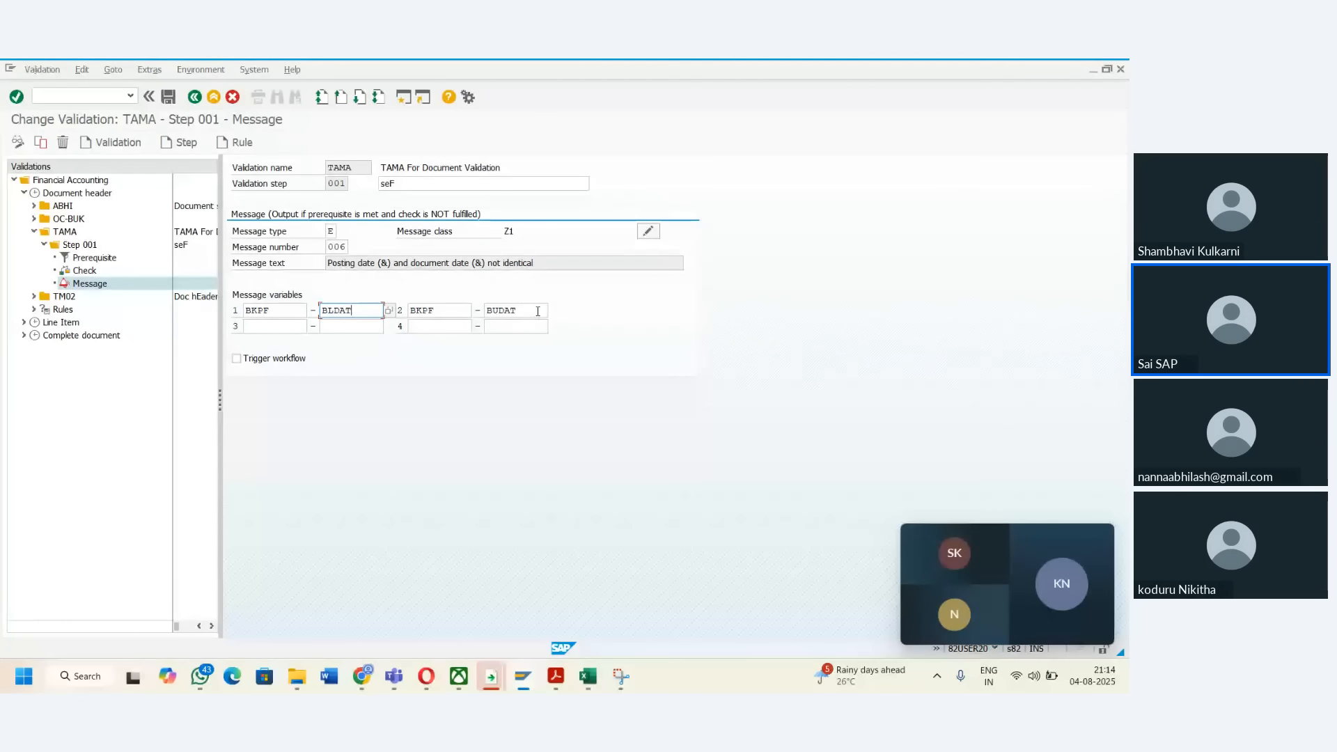
pyautogui.hotkey('ctrl', 'a')
pyautogui.hotkey('alt', 'Tab')
pyautogui.click(269, 466)
pyautogui.press('Up')
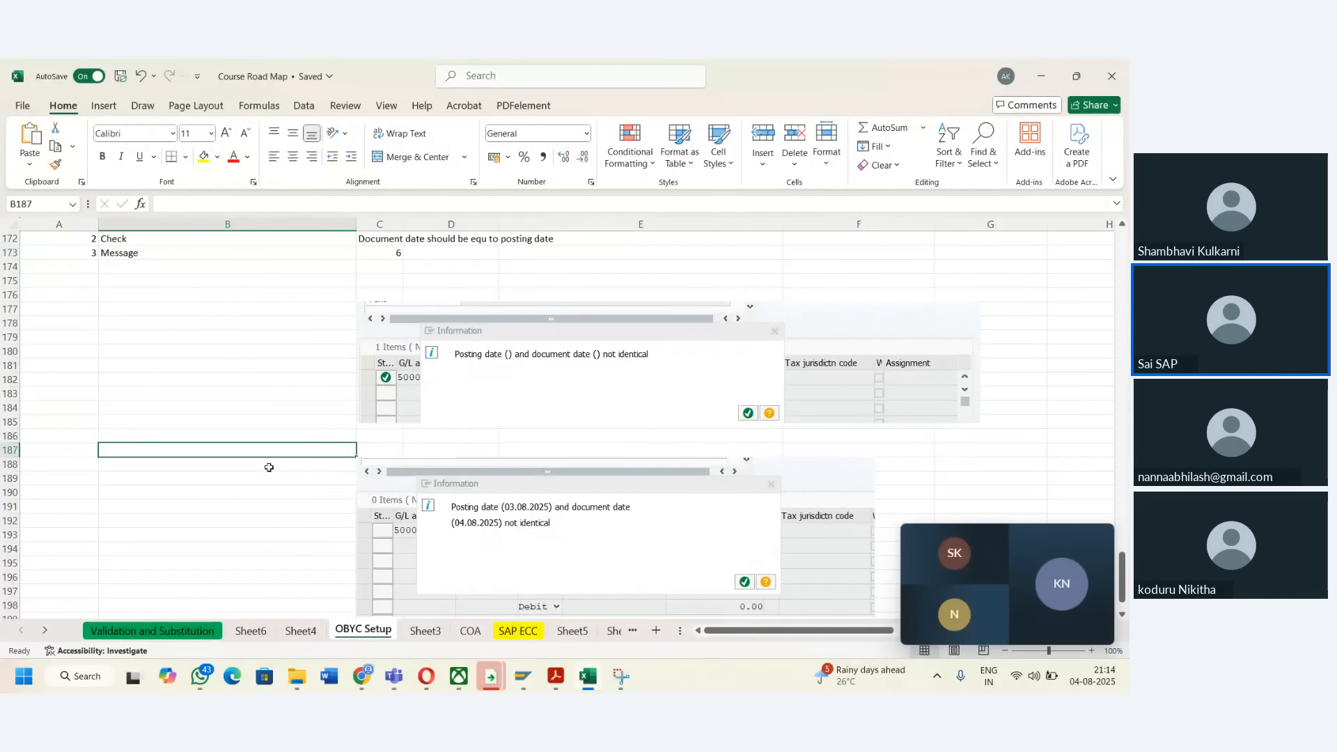
pyautogui.press('Up')
pyautogui.press('Up')
pyautogui.press('Up')
pyautogui.press('Up')
pyautogui.press('Up')
pyautogui.press('Up')
pyautogui.press('Up')
pyautogui.press('Up')
pyautogui.press('Up')
pyautogui.press('Up')
pyautogui.press('Up')
pyautogui.press('Up')
pyautogui.press('Up')
pyautogui.press('Up')
pyautogui.press('Up')
pyautogui.press('Up')
pyautogui.press('Up')
pyautogui.press('Up')
pyautogui.press('Up')
pyautogui.press('Up')
pyautogui.click(444, 534)
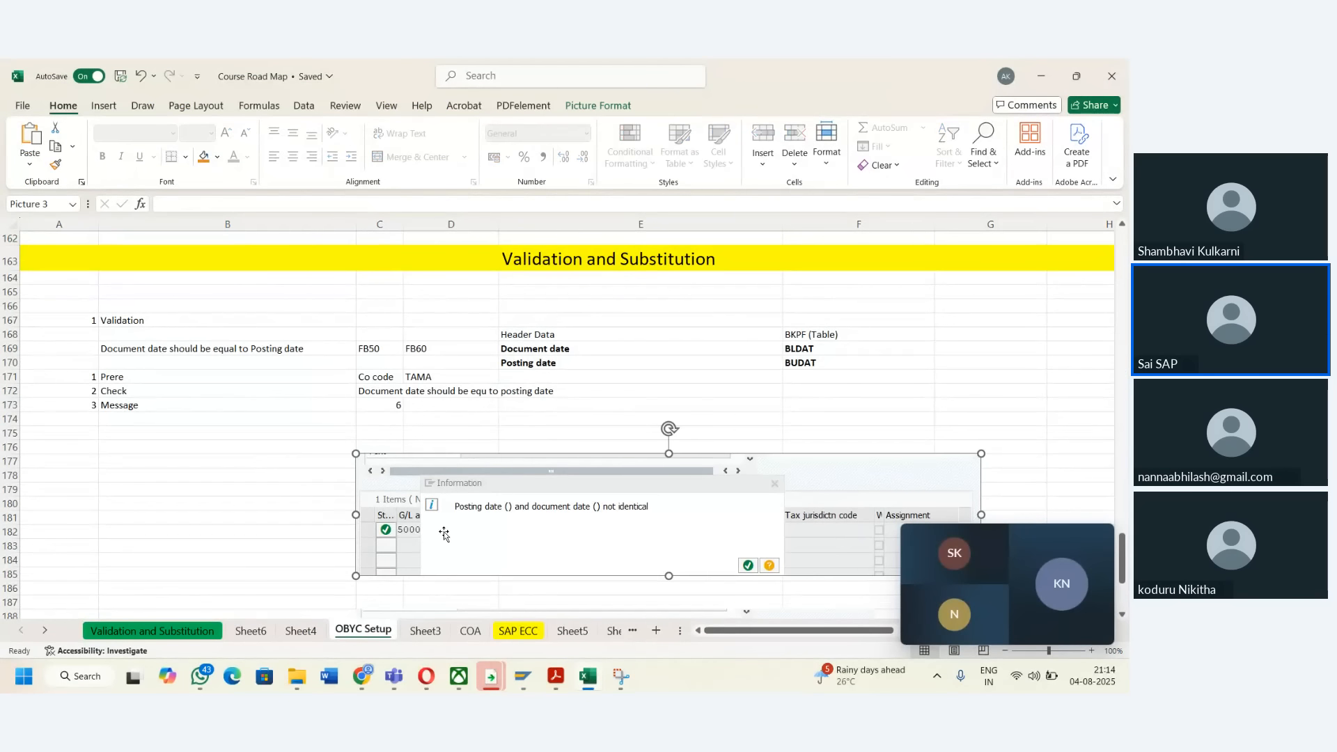
pyautogui.press('Delete')
# - Delete the second message capture, the one with the filled-in posting and document dates, from the Excel notes
pyautogui.click(403, 492)
pyautogui.press('Down')
pyautogui.press('Down')
pyautogui.press('Down')
pyautogui.press('Down')
pyautogui.press('Down')
pyautogui.press('Down')
pyautogui.press('Down')
pyautogui.press('Down')
pyautogui.press('Down')
pyautogui.press('Down')
pyautogui.press('Down')
pyautogui.press('Down')
pyautogui.press('Down')
pyautogui.press('Down')
pyautogui.press('Down')
pyautogui.press('Down')
pyautogui.press('Down')
pyautogui.press('Down')
pyautogui.press('Down')
pyautogui.press('Down')
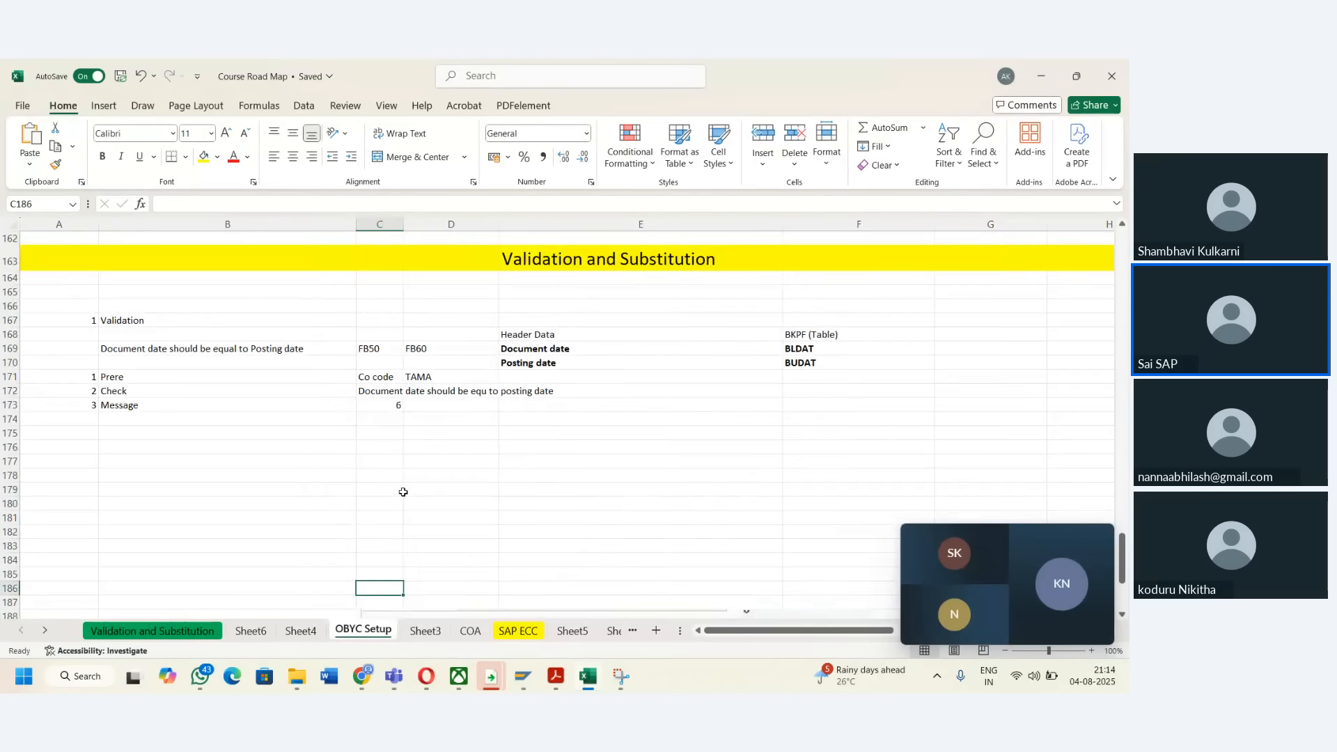
pyautogui.click(466, 500)
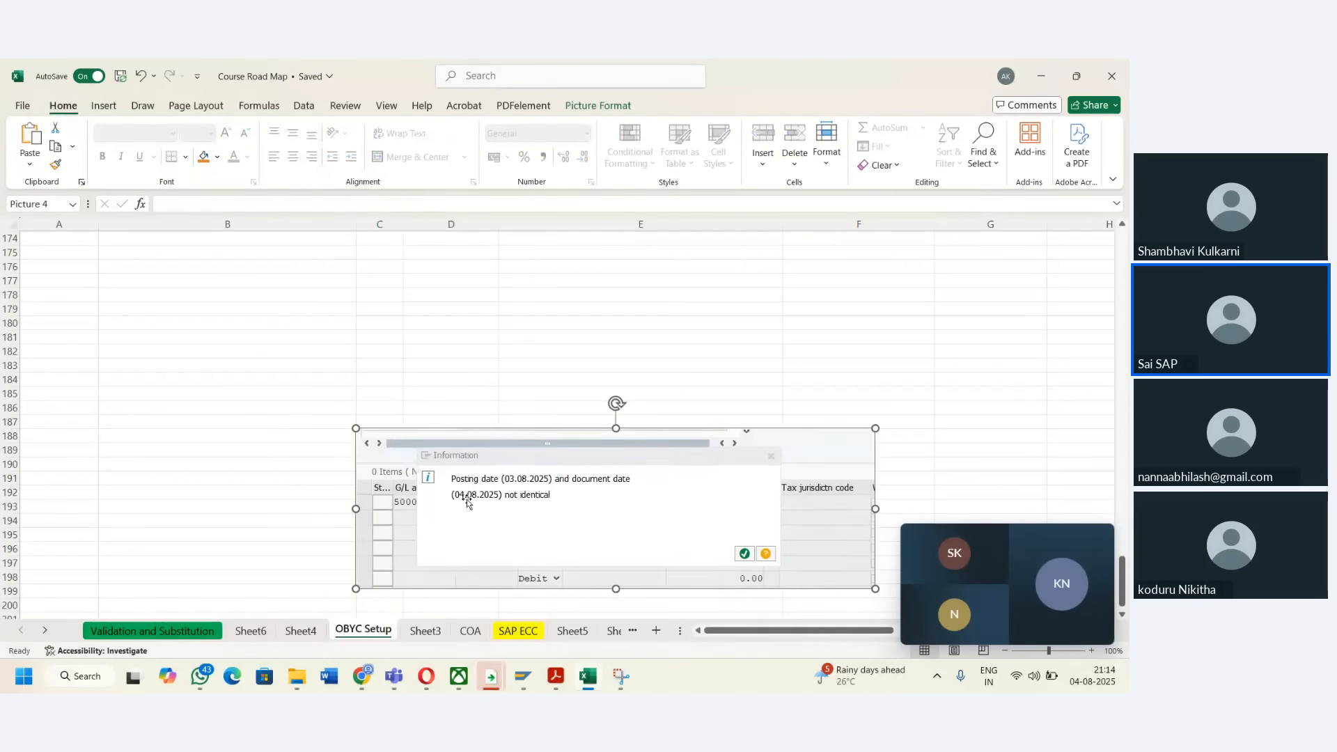
pyautogui.press('Delete')
pyautogui.press('Up')
pyautogui.press('Up')
pyautogui.press('Up')
pyautogui.press('Up')
pyautogui.press('Up')
pyautogui.press('Up')
pyautogui.press('Up')
pyautogui.press('Up')
pyautogui.press('Up')
pyautogui.press('Up')
pyautogui.press('Up')
pyautogui.press('Up')
pyautogui.press('Up')
pyautogui.press('Up')
pyautogui.press('Up')
pyautogui.press('Up')
pyautogui.press('Up')
pyautogui.press('Up')
pyautogui.press('Up')
pyautogui.press('Up')
pyautogui.press('Up')
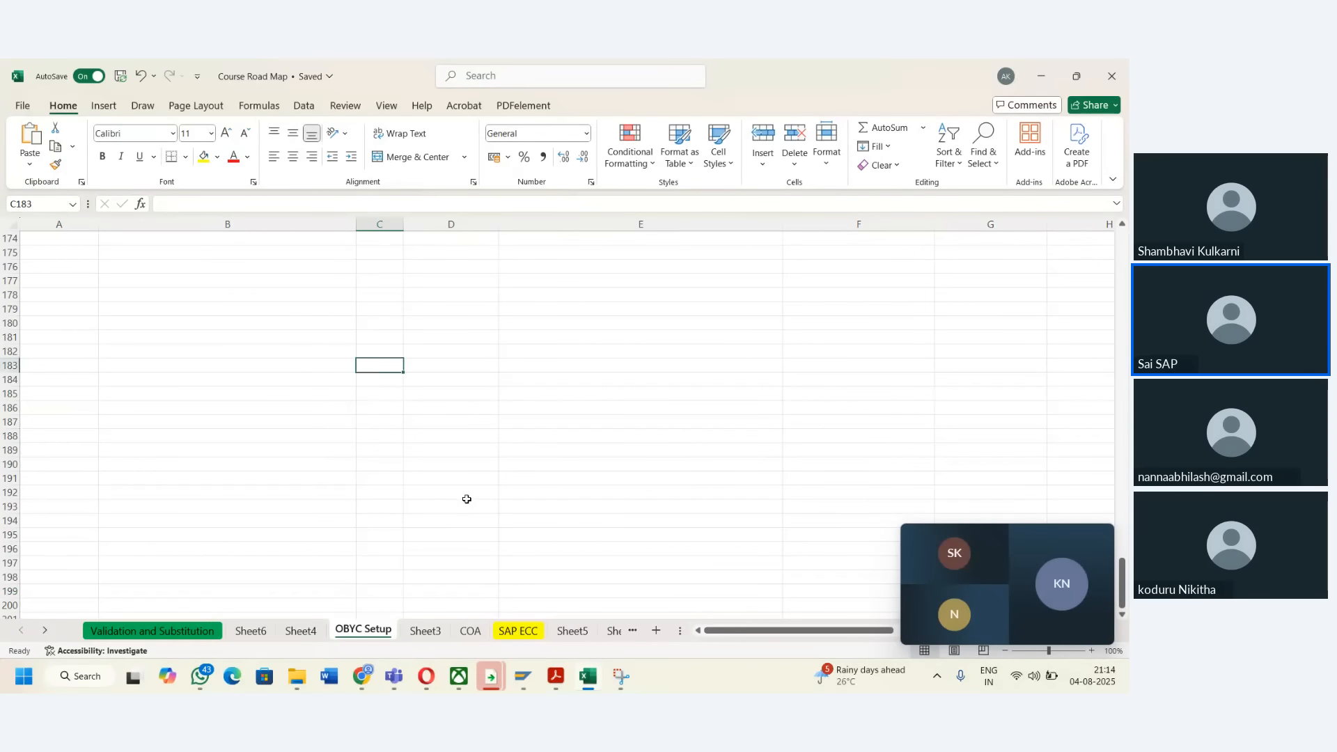
pyautogui.press('Down')
pyautogui.press('Down')
pyautogui.press('Down')
pyautogui.press('Down')
pyautogui.press('Down')
pyautogui.press('Down')
pyautogui.press('Down')
pyautogui.press('Down')
pyautogui.press('Down')
pyautogui.press('Down')
pyautogui.press('Down')
pyautogui.press('Down')
pyautogui.press('Down')
pyautogui.press('Down')
pyautogui.press('Down')
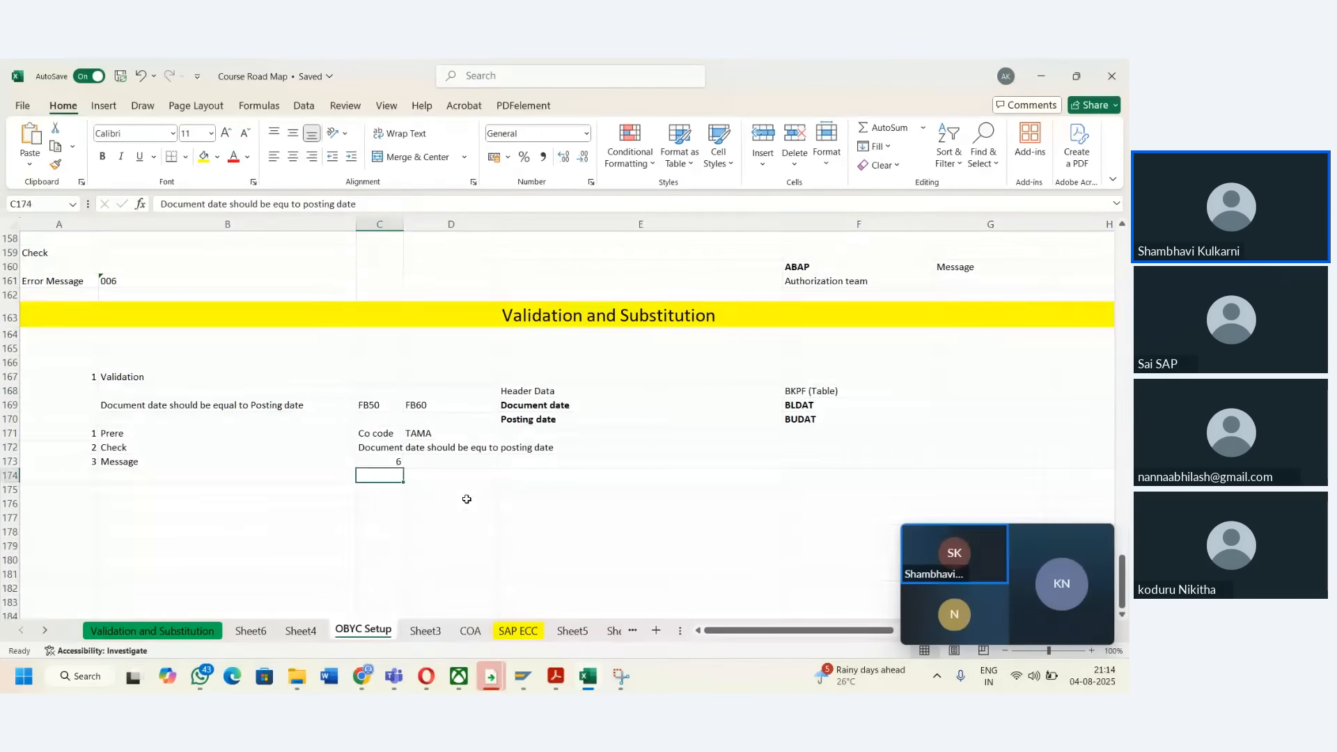
pyautogui.press('Left')
pyautogui.press('Left')
pyautogui.press('Down')
pyautogui.press('Down')
pyautogui.press('Down')
pyautogui.press('Down')
pyautogui.press('Down')
pyautogui.press('Up')
pyautogui.press('Up')
pyautogui.press('Up')
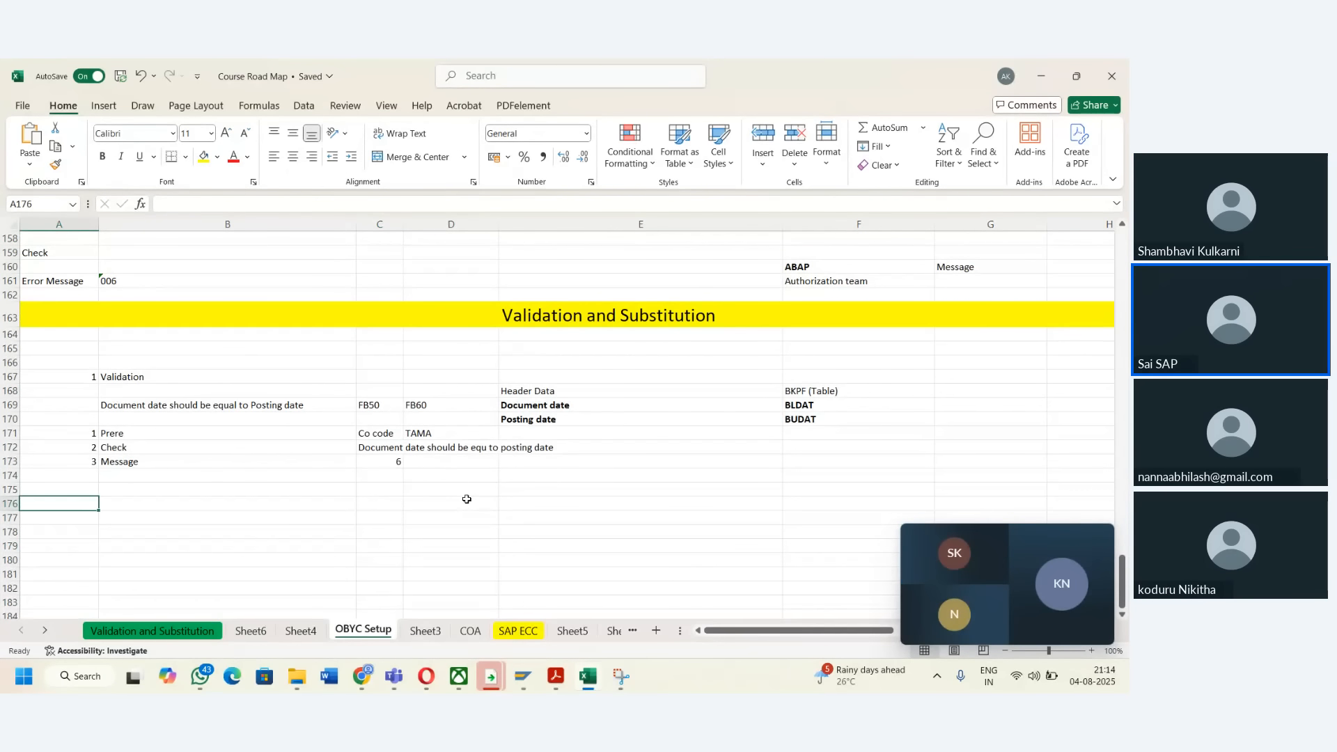
# - Fill the whole of row 175 below the validation notes with yellow
pyautogui.click(12, 490)
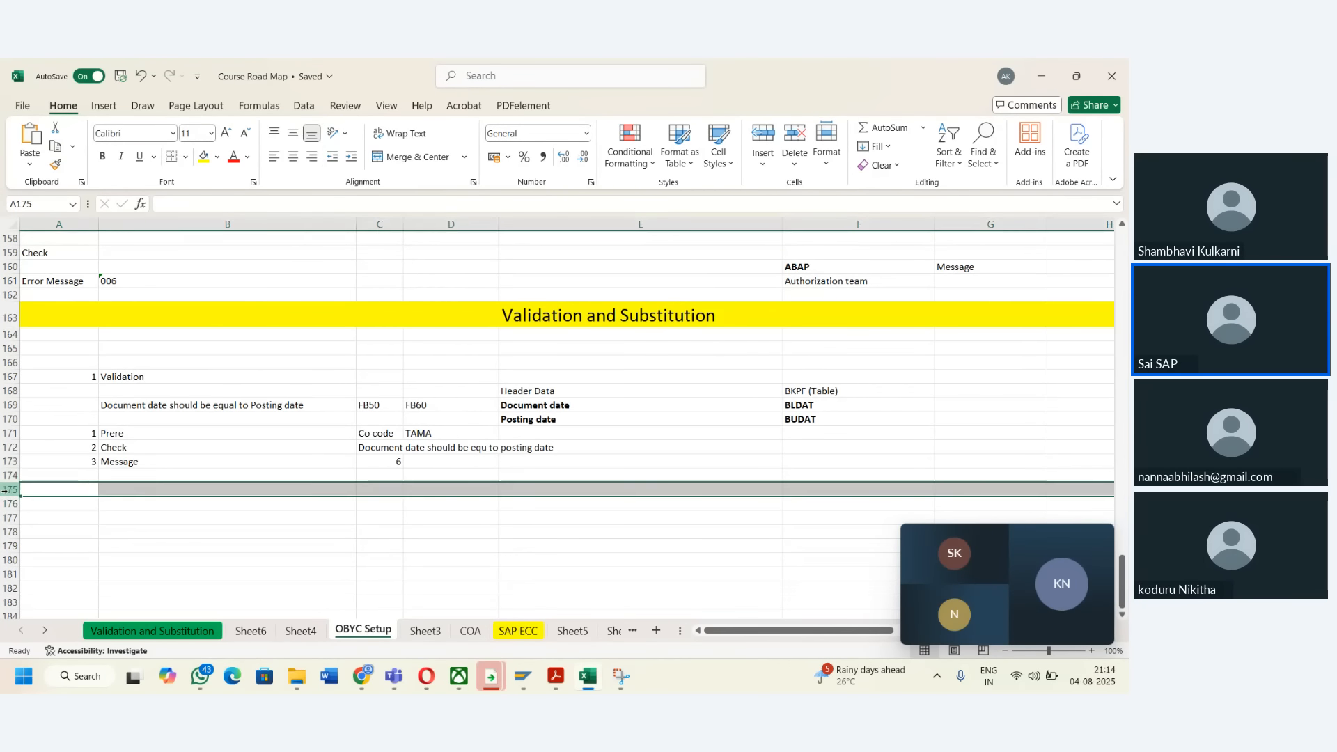
pyautogui.click(203, 161)
pyautogui.click(158, 461)
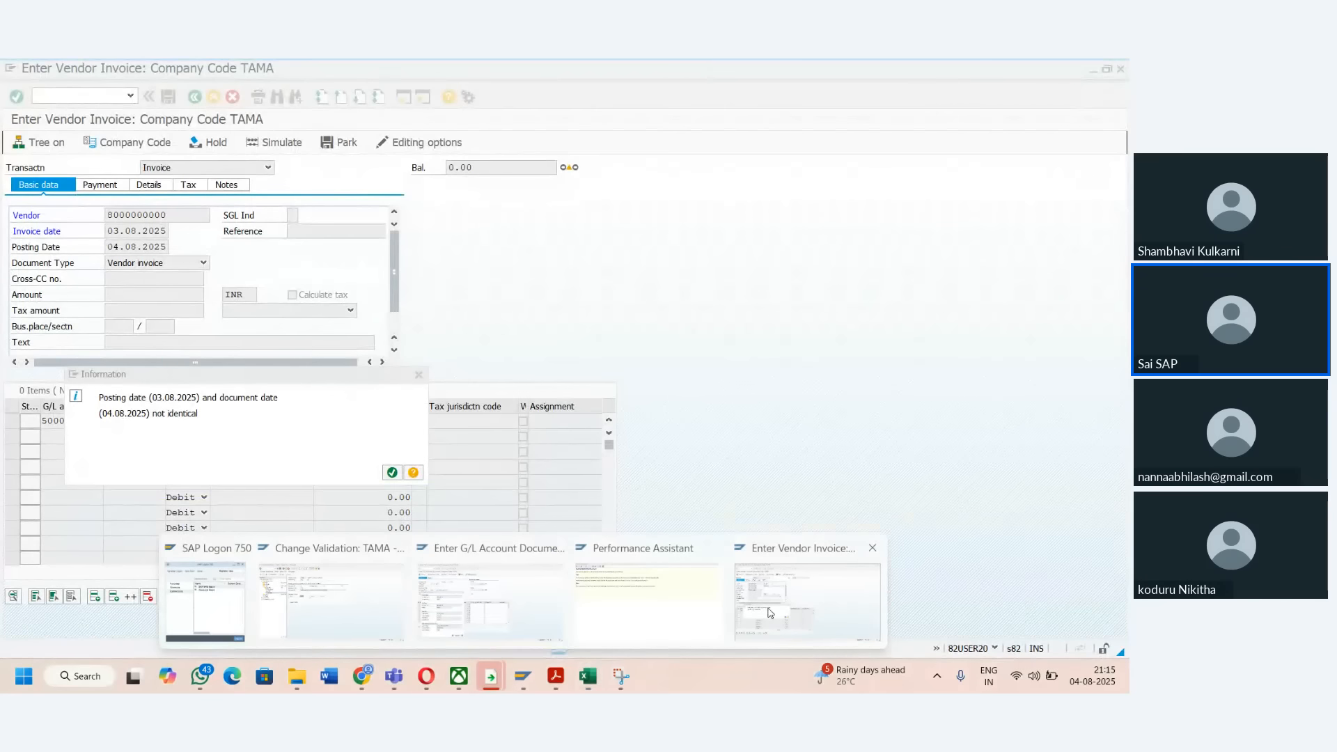
# - Switch to the SAP vendor invoice window, dismiss its information message and display the messages of class Z1 in transaction SE91
pyautogui.click(812, 599)
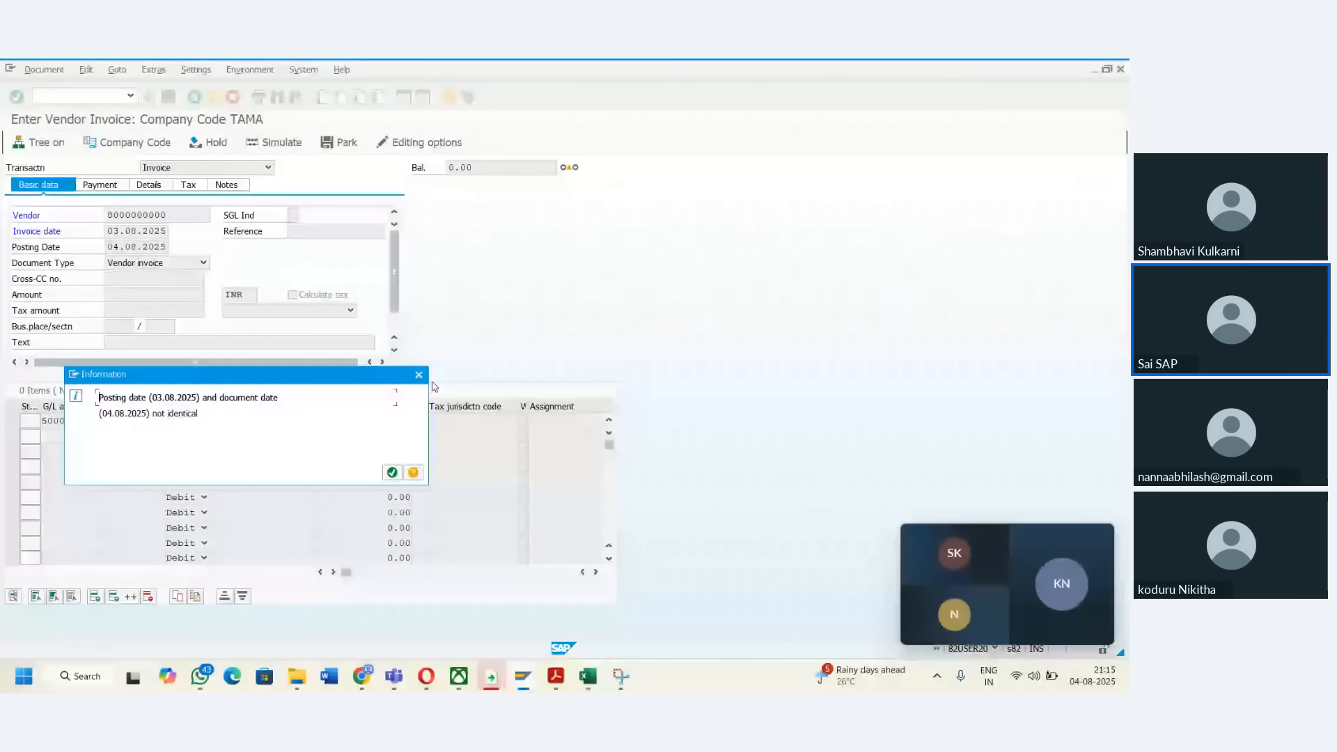
pyautogui.press('Return')
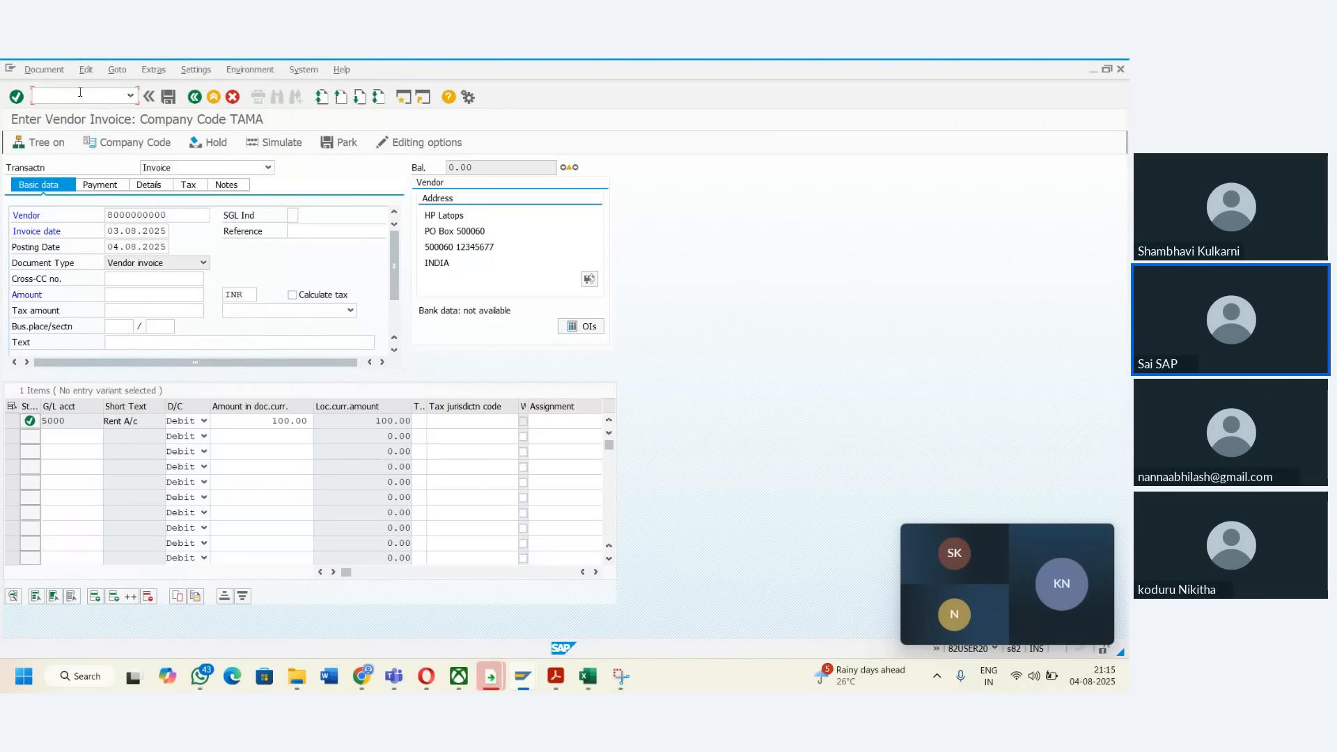
pyautogui.write('/nSE91')
pyautogui.press('Return')
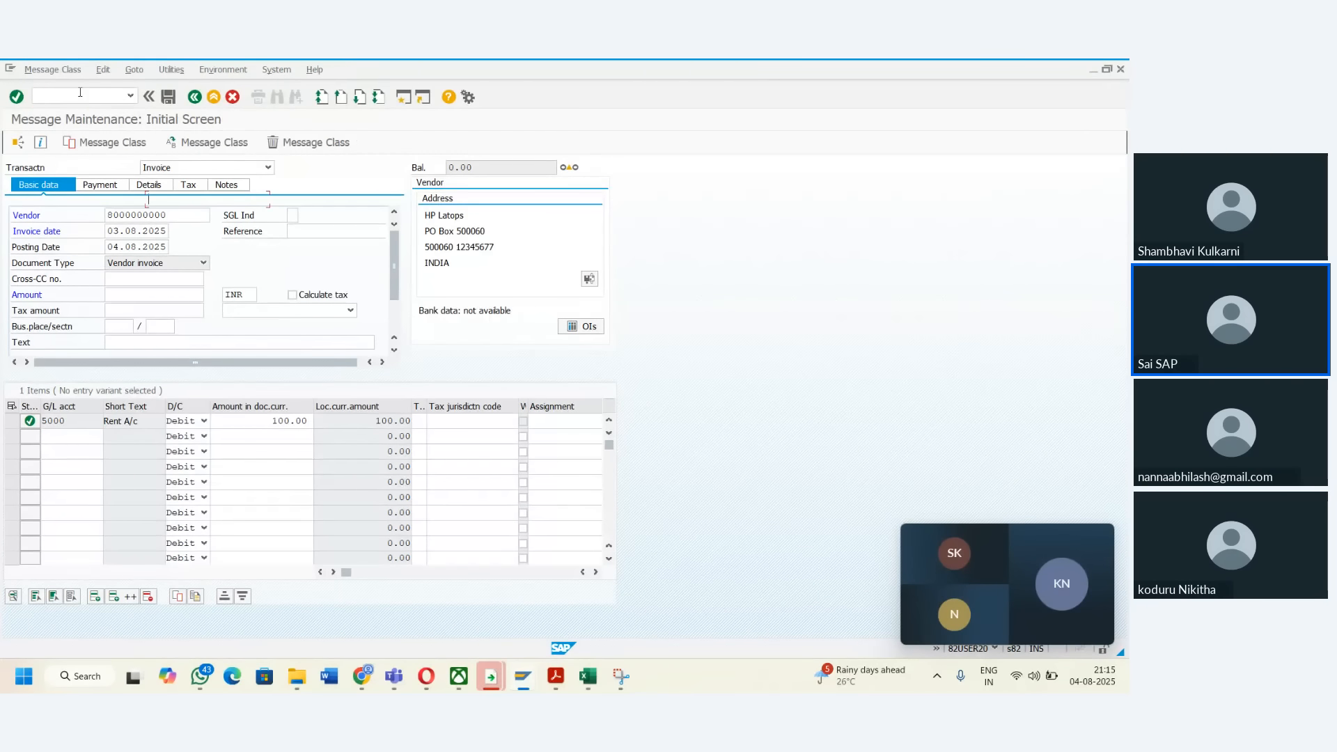
pyautogui.write('Z1')
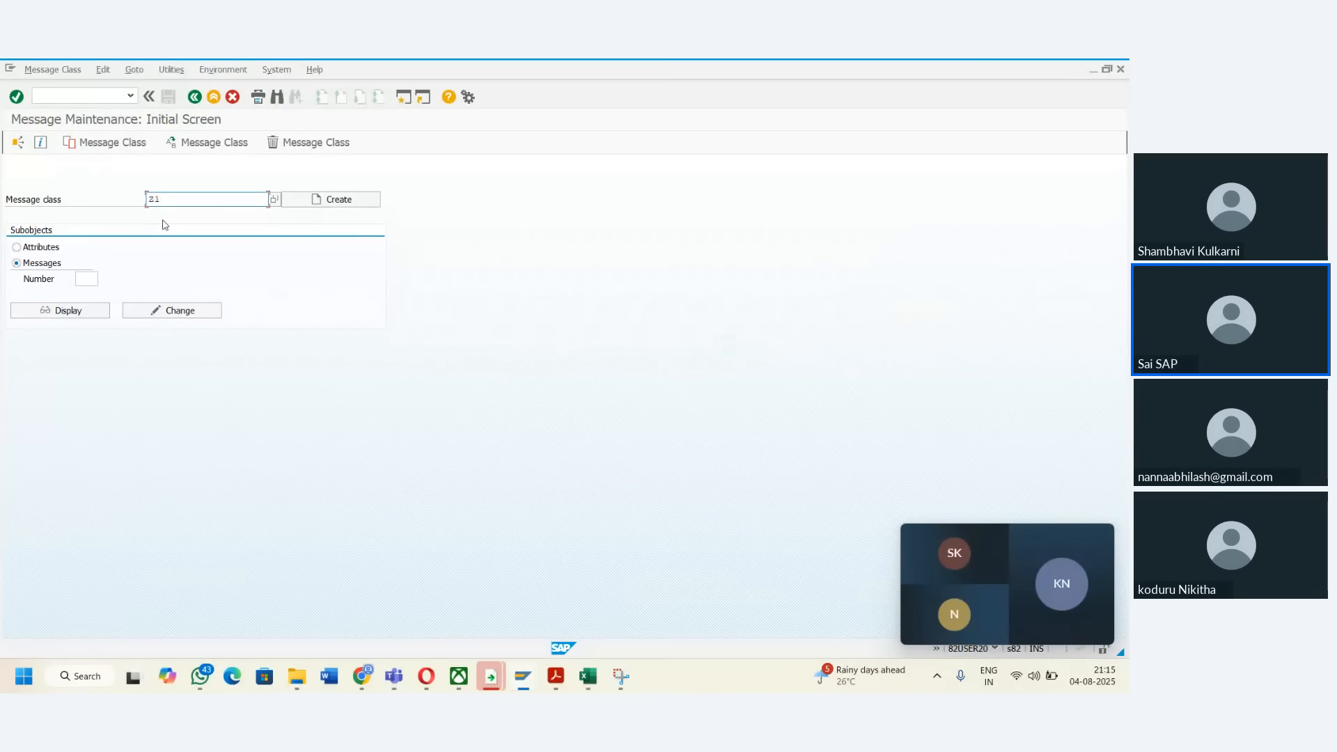
pyautogui.click(172, 317)
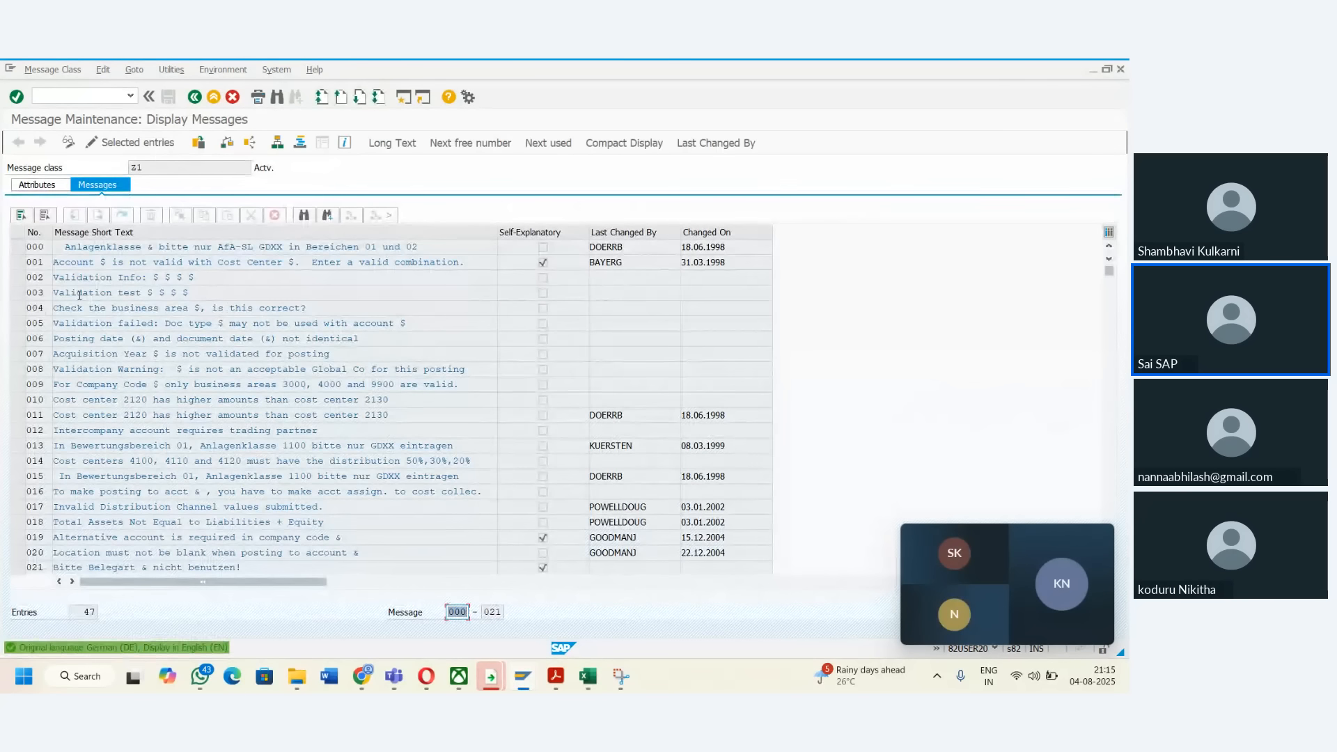
pyautogui.click(37, 296)
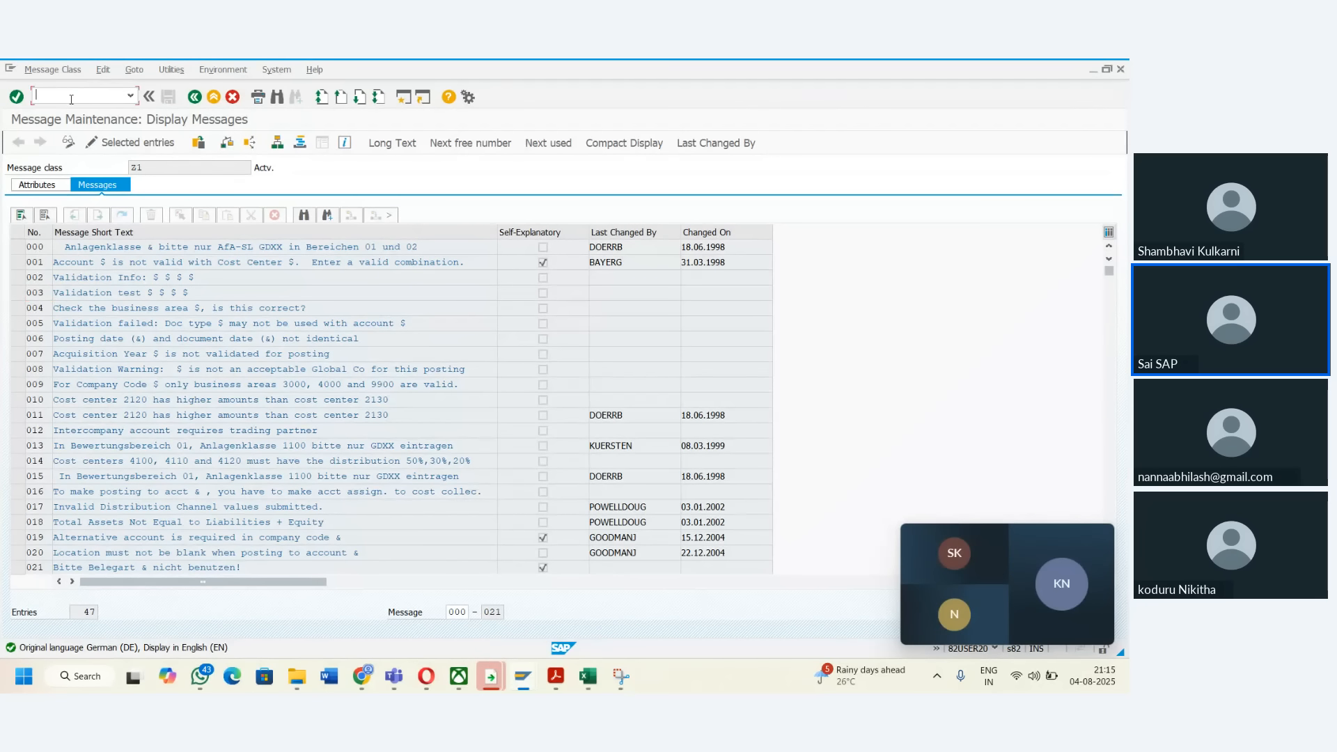
# - Return to the Excel notes and remove the fill colour from row 175
pyautogui.hotkey('alt', 'Tab')
pyautogui.click(94, 487)
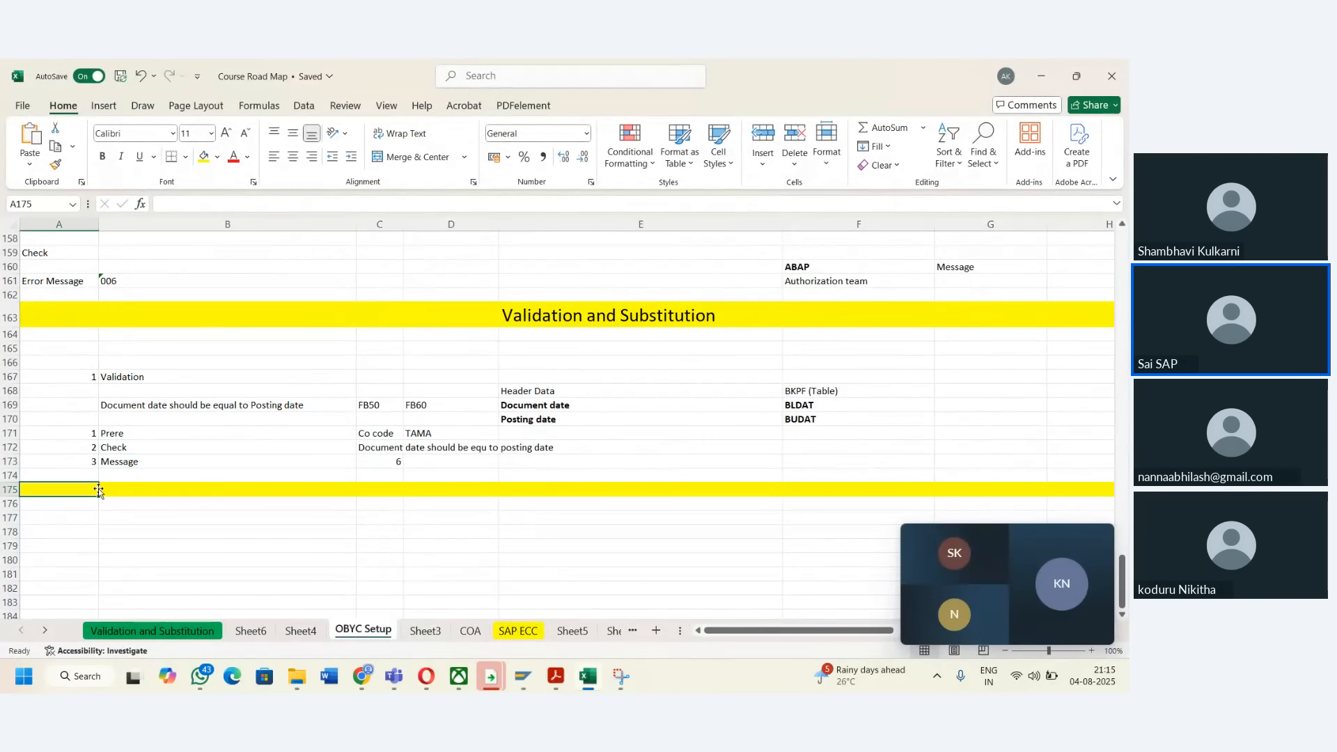
pyautogui.click(120, 489)
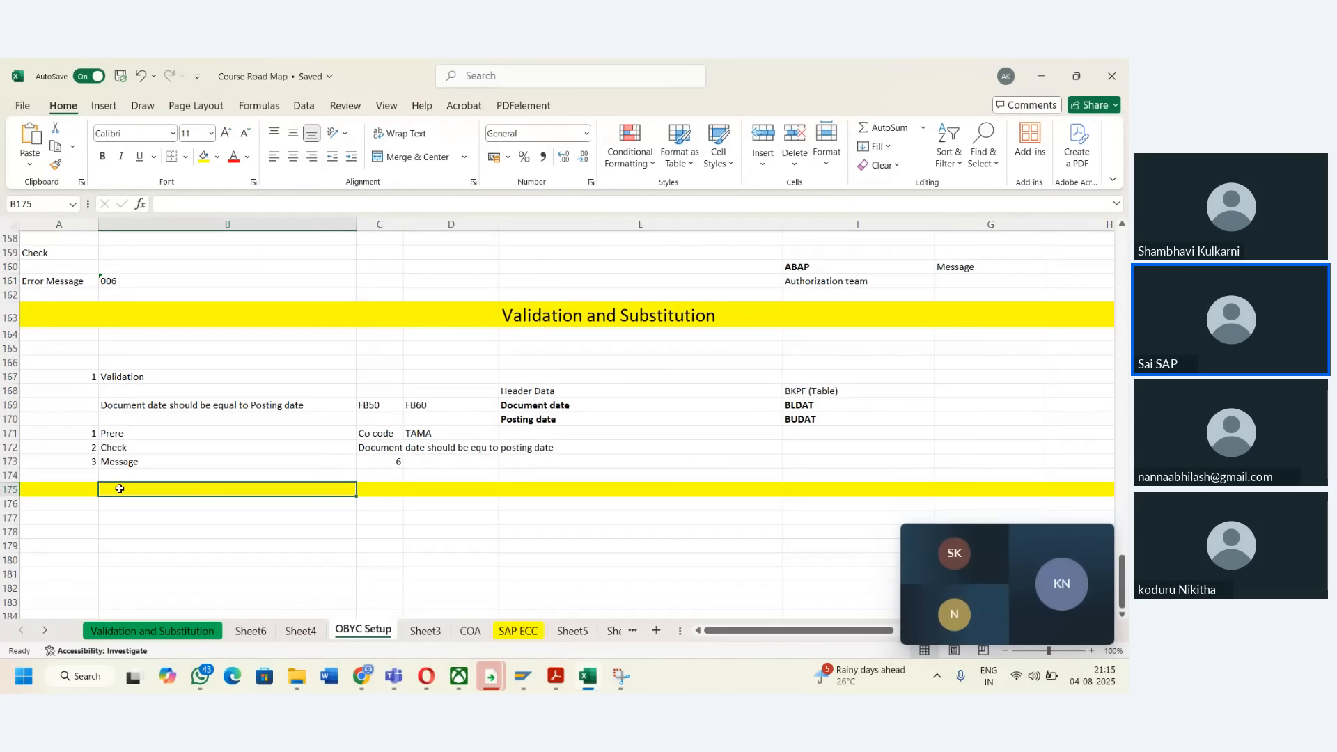
pyautogui.click(7, 490)
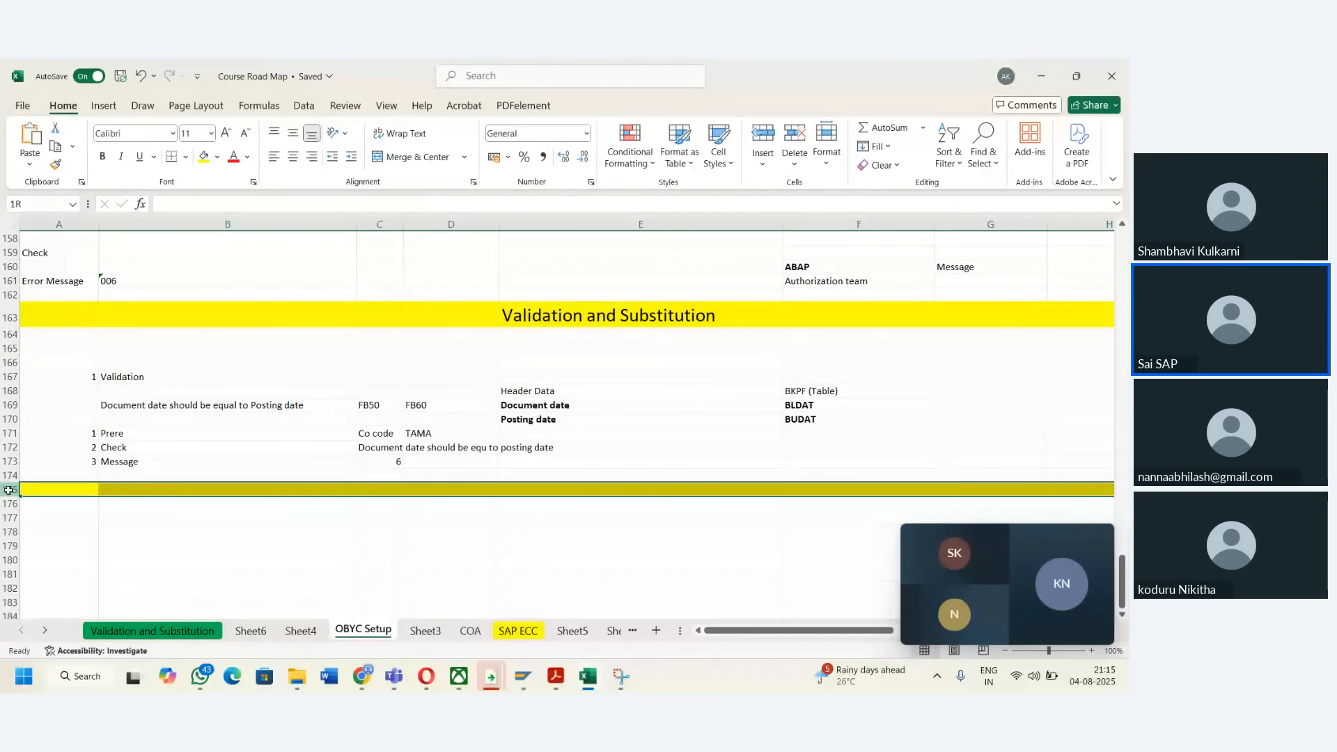
pyautogui.click(217, 156)
pyautogui.click(224, 407)
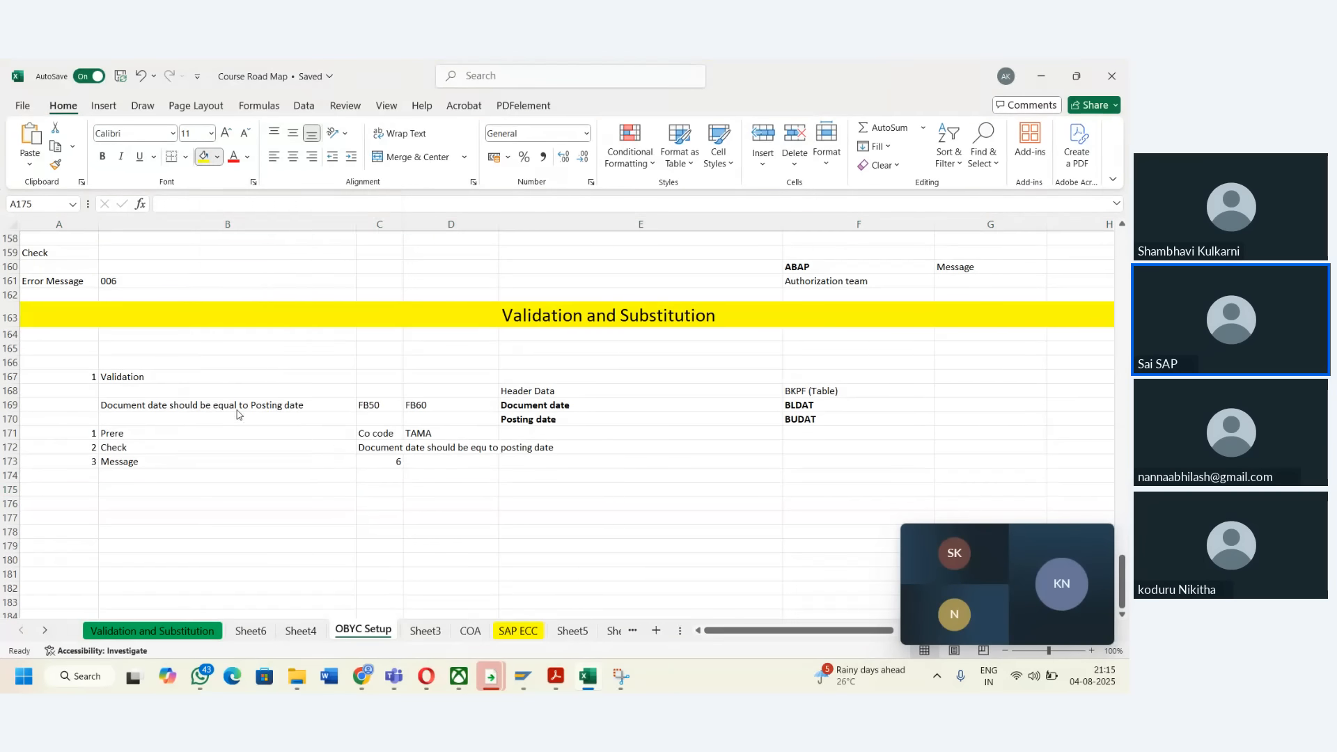
# - Enter item 2 in row 175 of the notes with the text "Posting date is less than or equal to Current date"
pyautogui.click(80, 490)
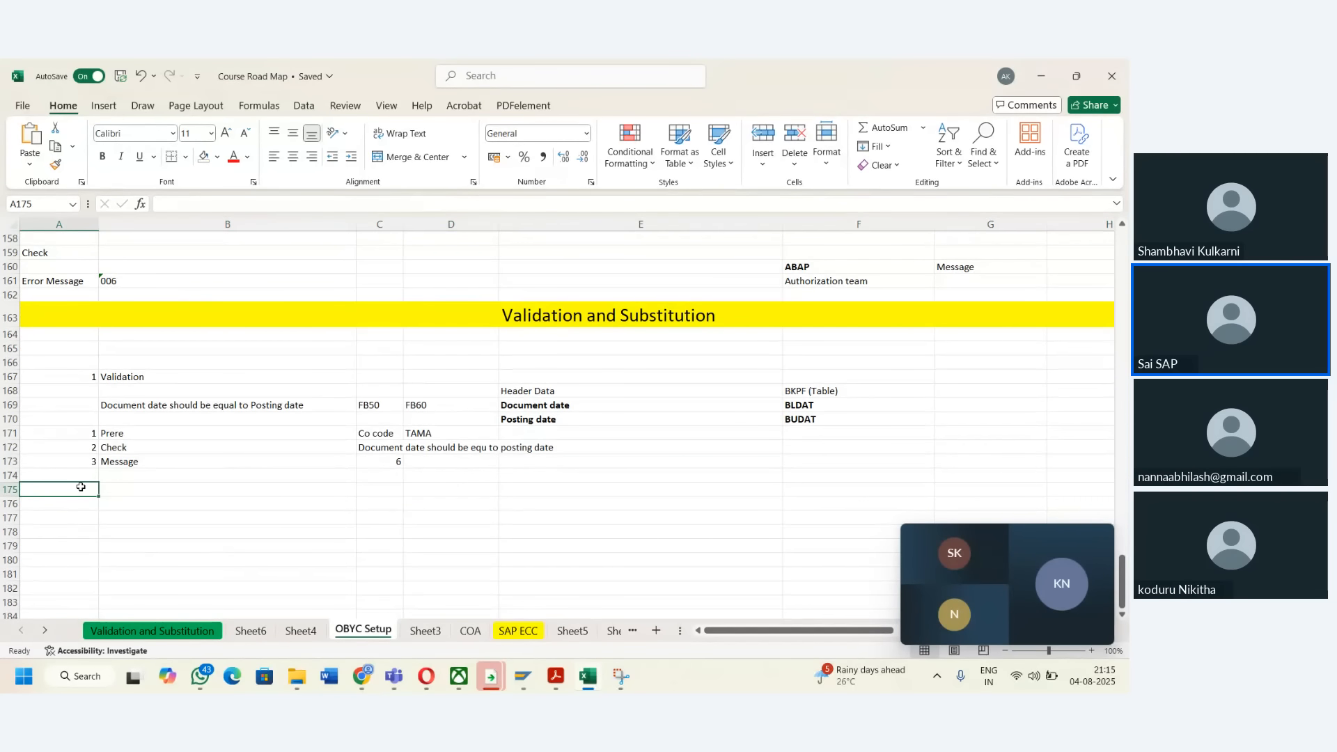
pyautogui.write('2')
pyautogui.press('Tab')
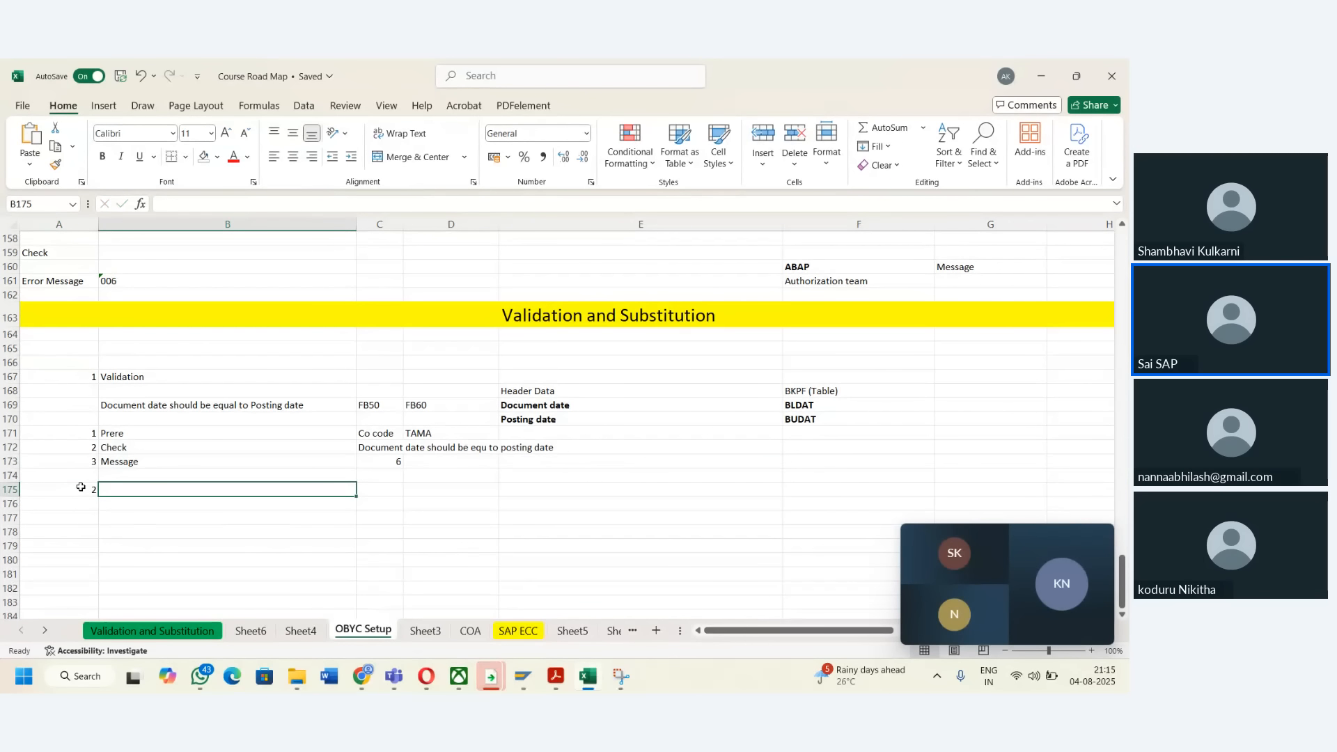
pyautogui.write('Postin')
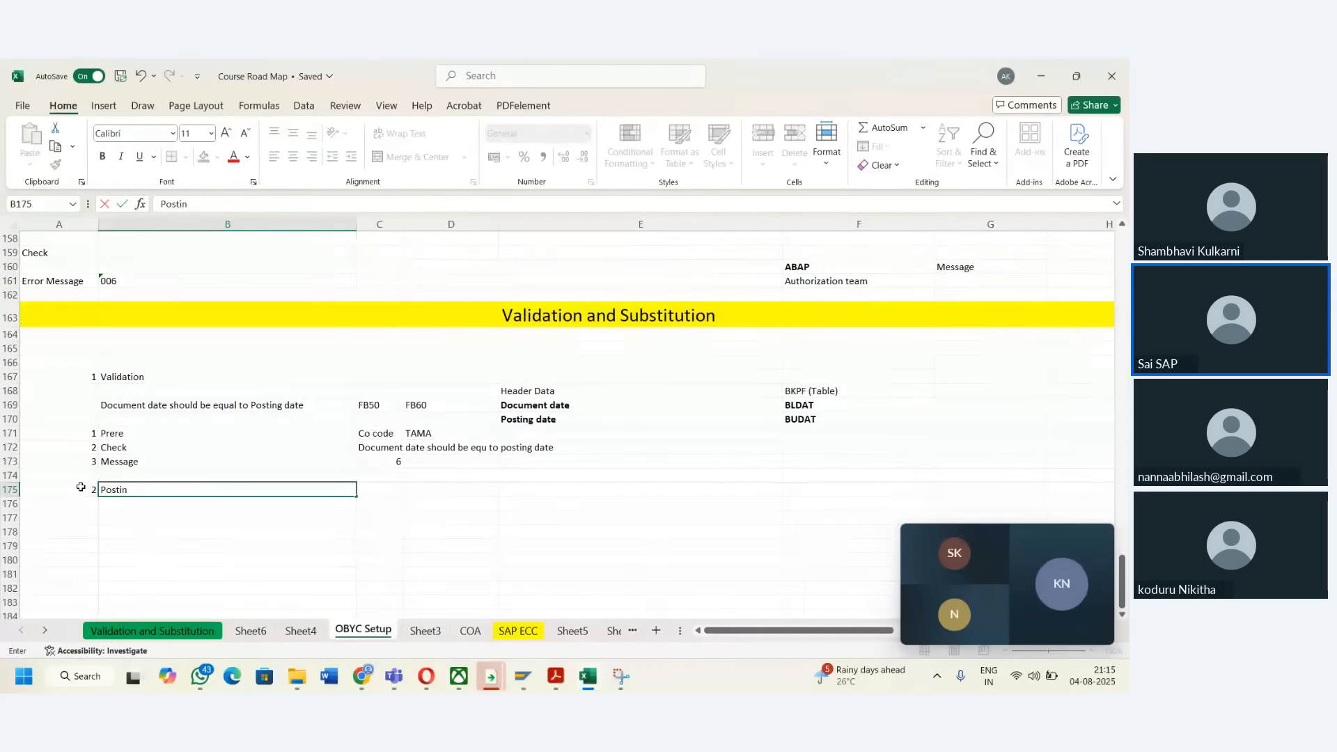
pyautogui.write('g date is ')
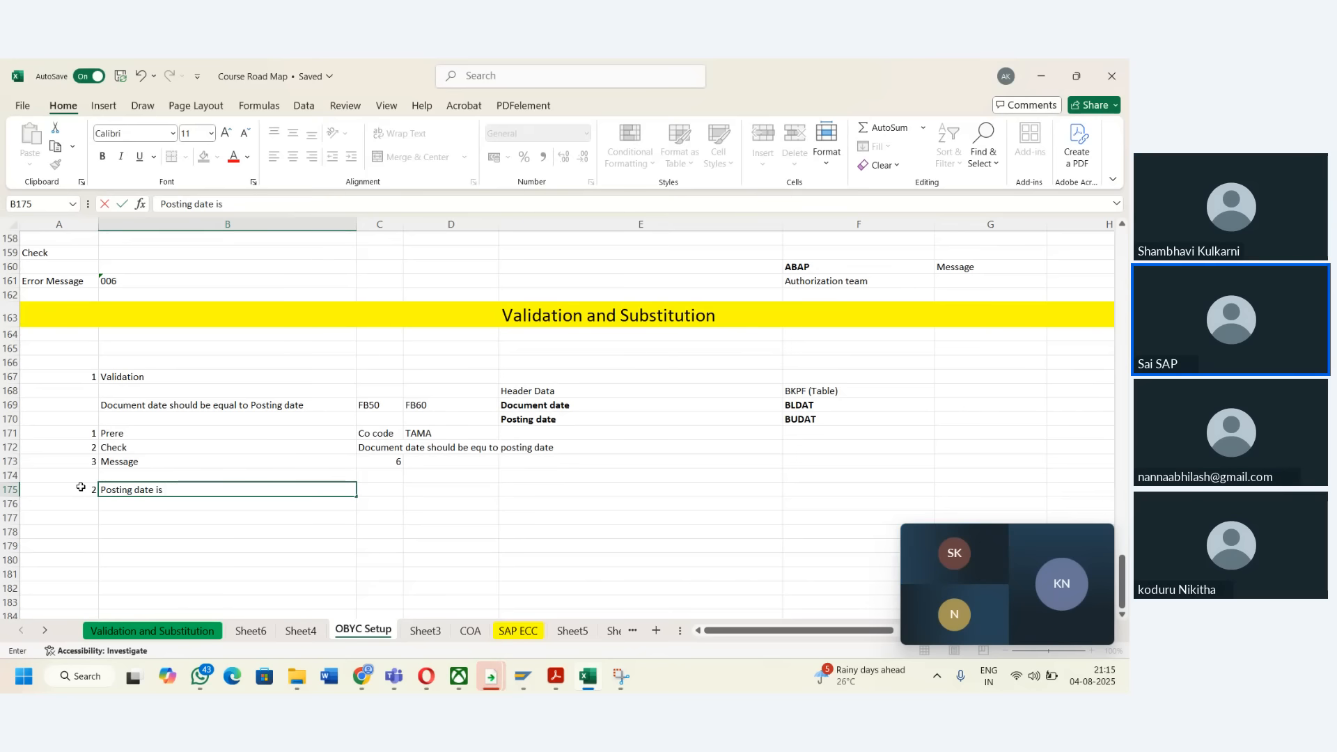
pyautogui.write('less than o')
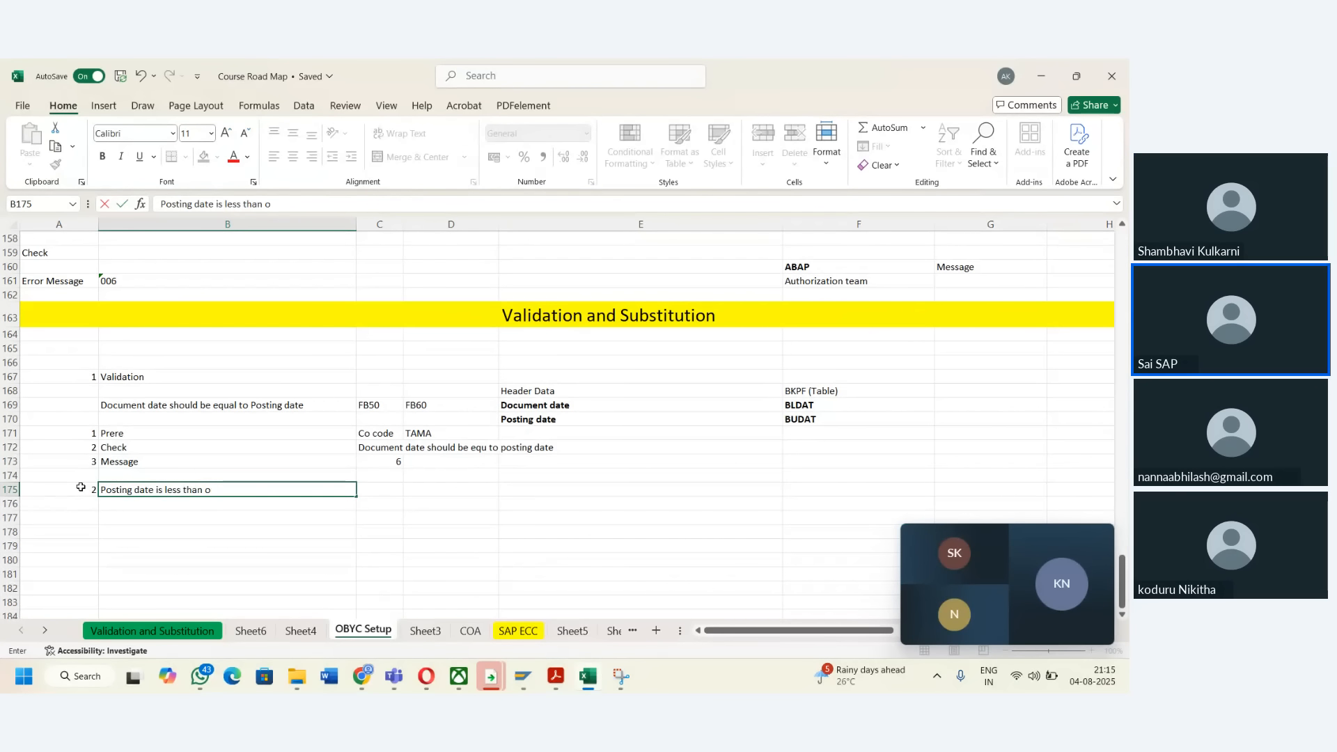
pyautogui.write('r equal to Current')
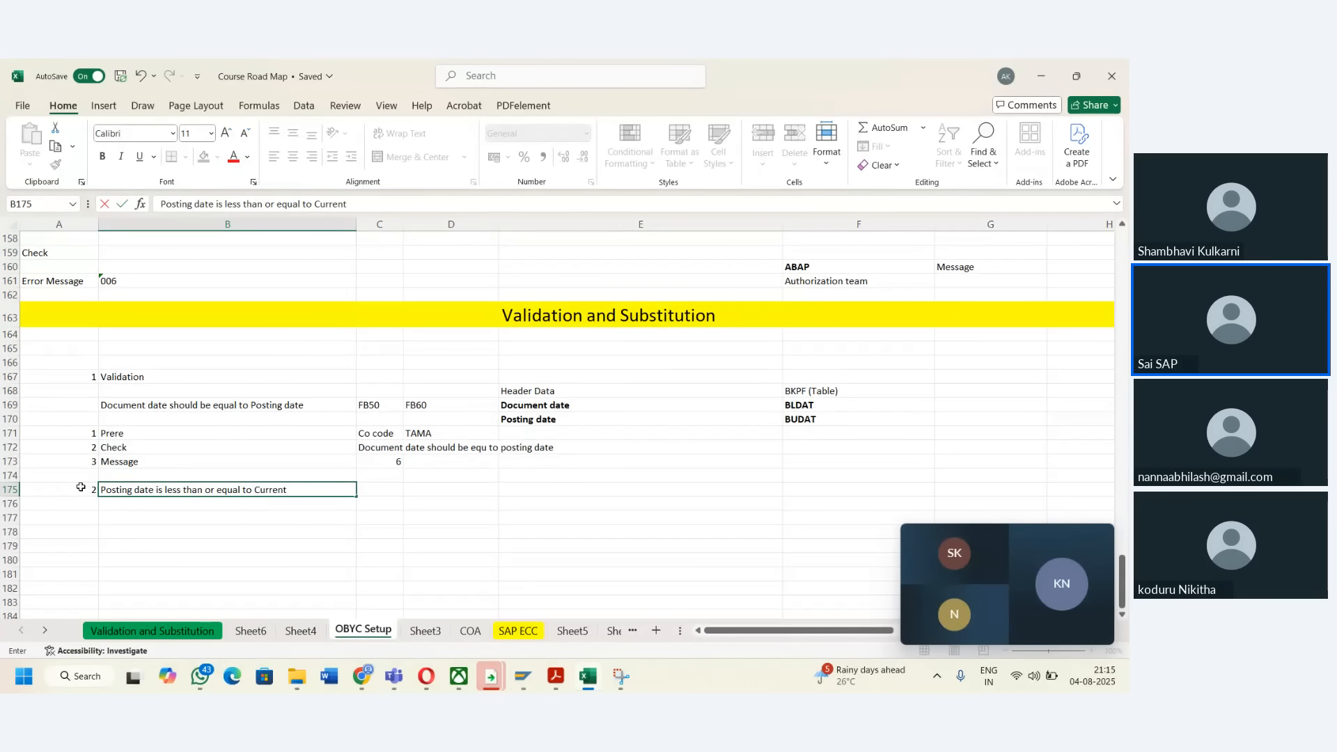
pyautogui.write(' date')
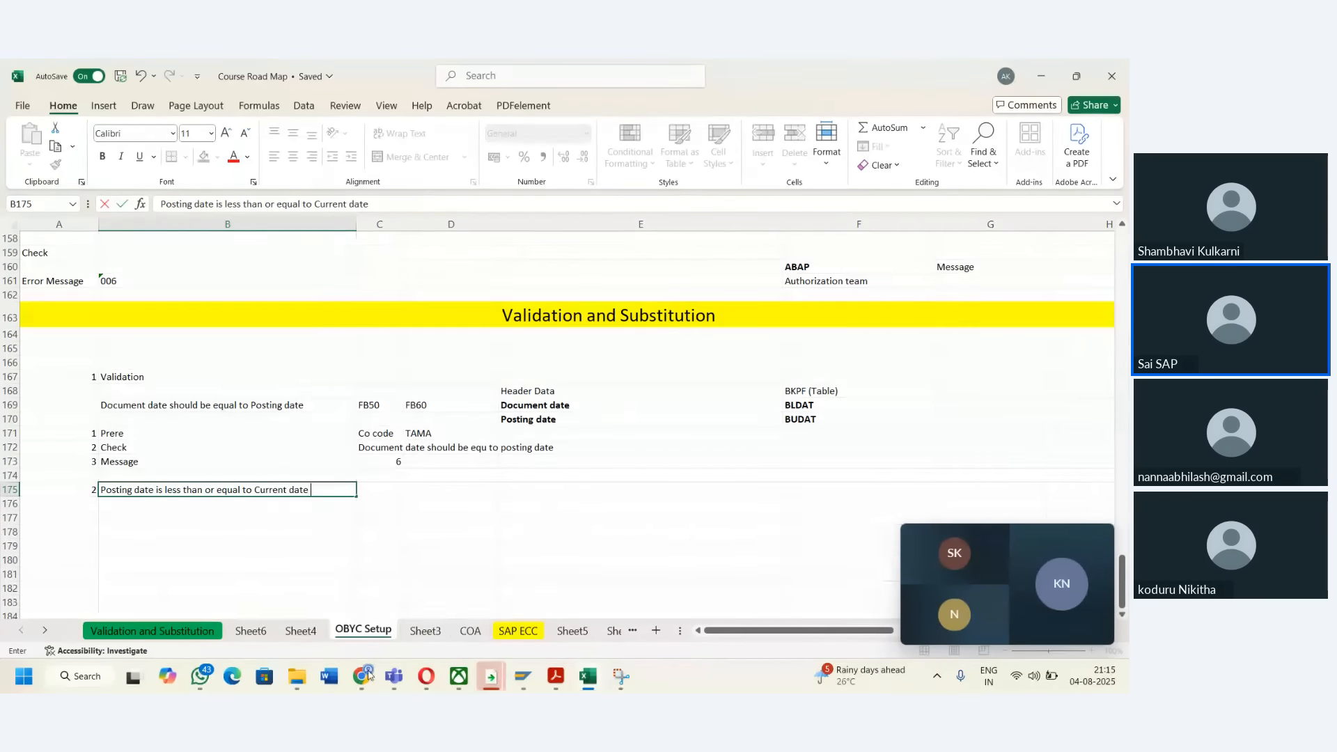
# - Switch to the SAP validation window and review the prerequisite of step 001 in the TAMA validation
pyautogui.moveTo(529, 679)
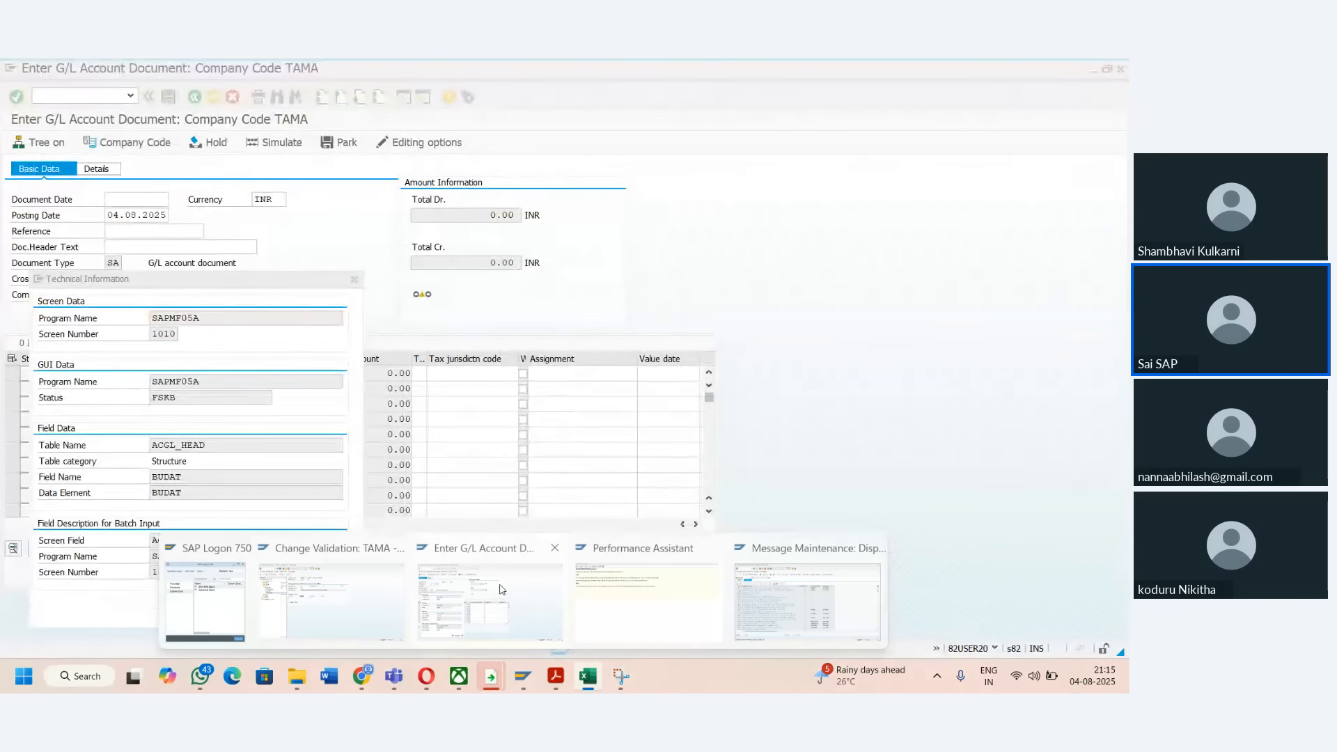
pyautogui.click(376, 608)
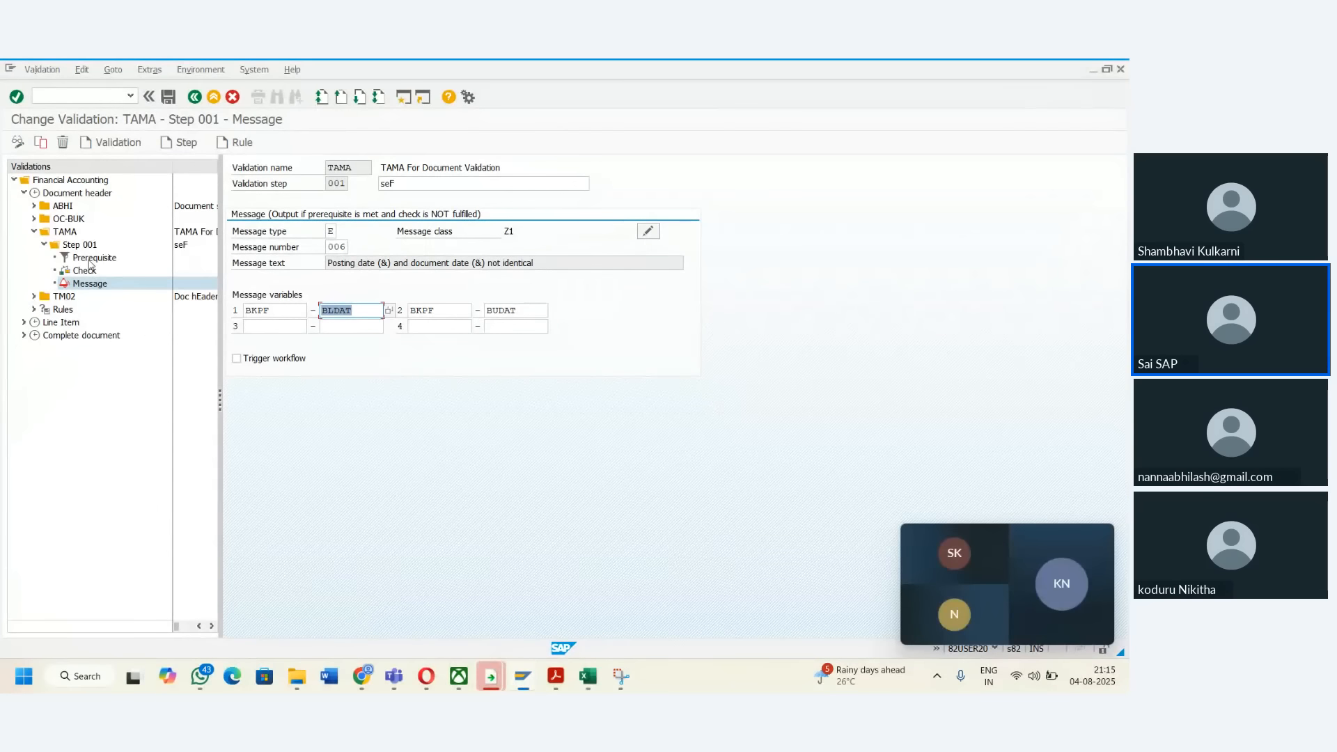
pyautogui.click(91, 257)
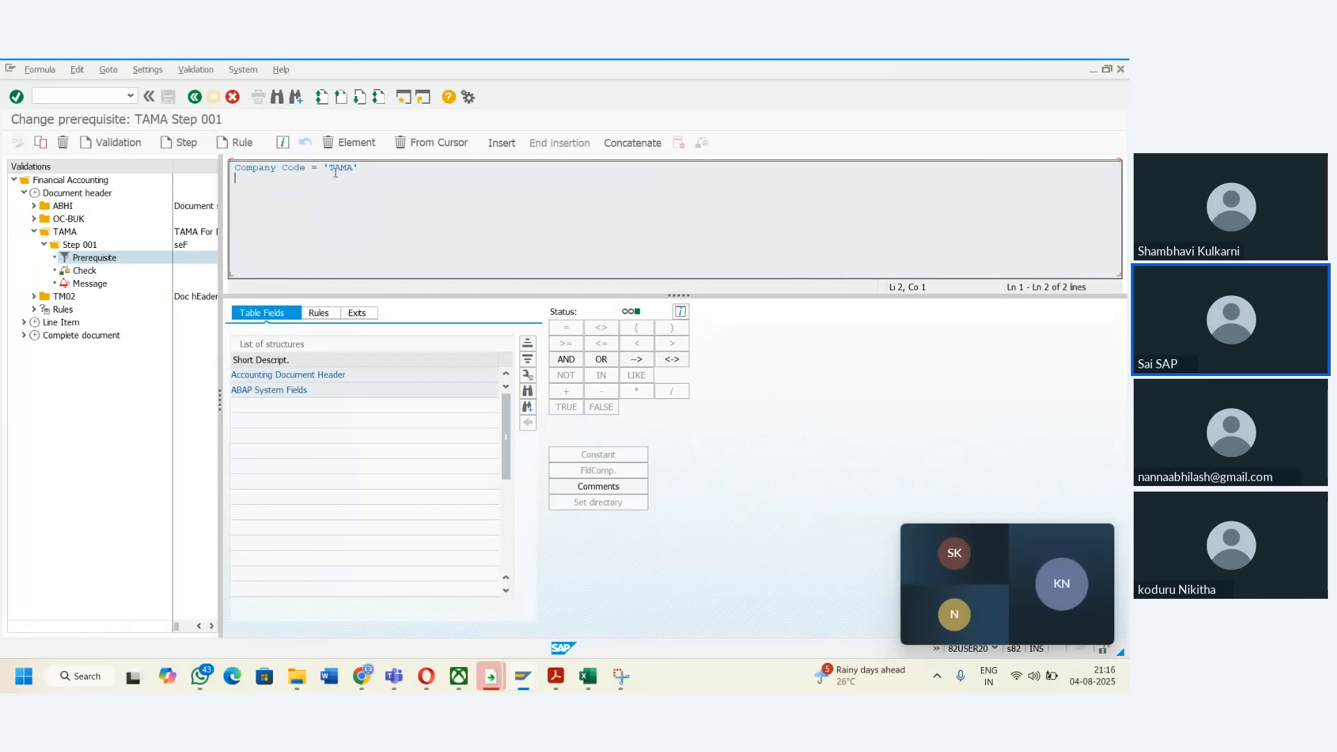
# - Open the check of TAMA step 001 and delete all elements of its Document Date = Posting Date formula
pyautogui.click(84, 270)
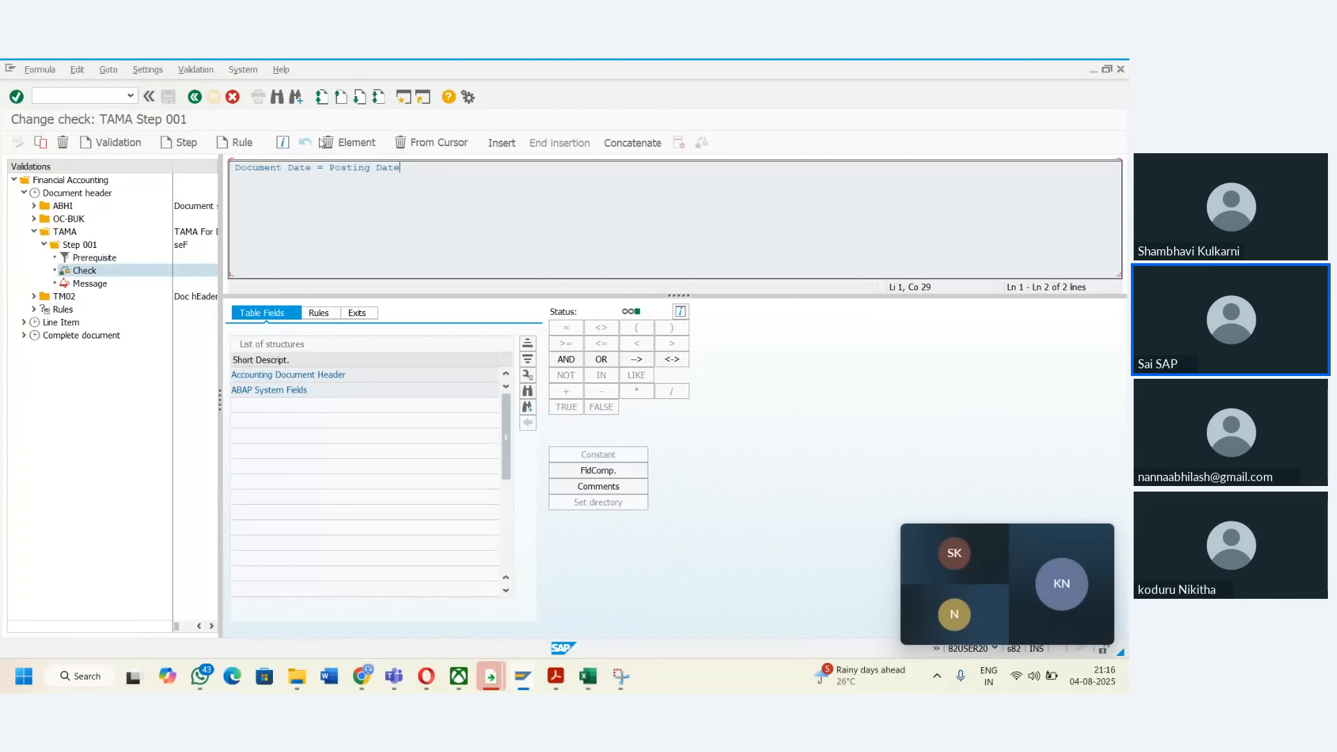
pyautogui.click(334, 143)
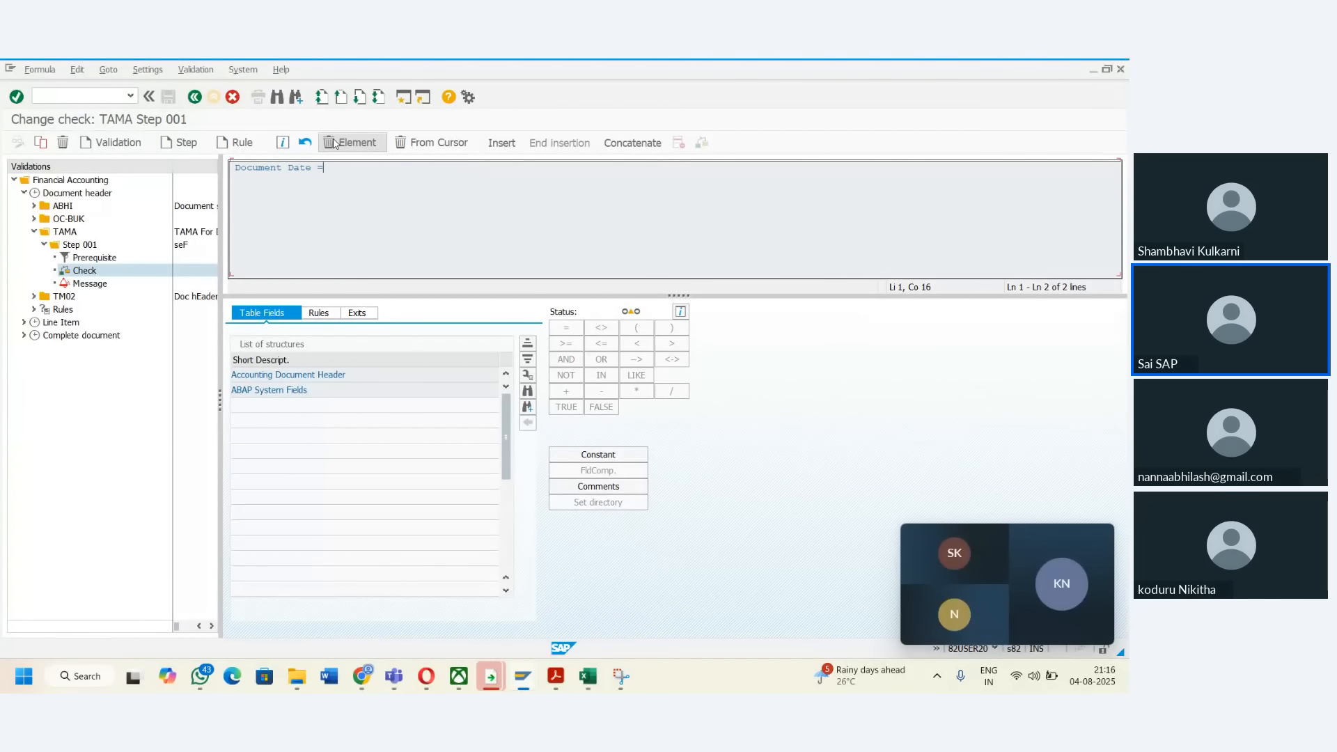
pyautogui.click(334, 143)
pyautogui.click(334, 142)
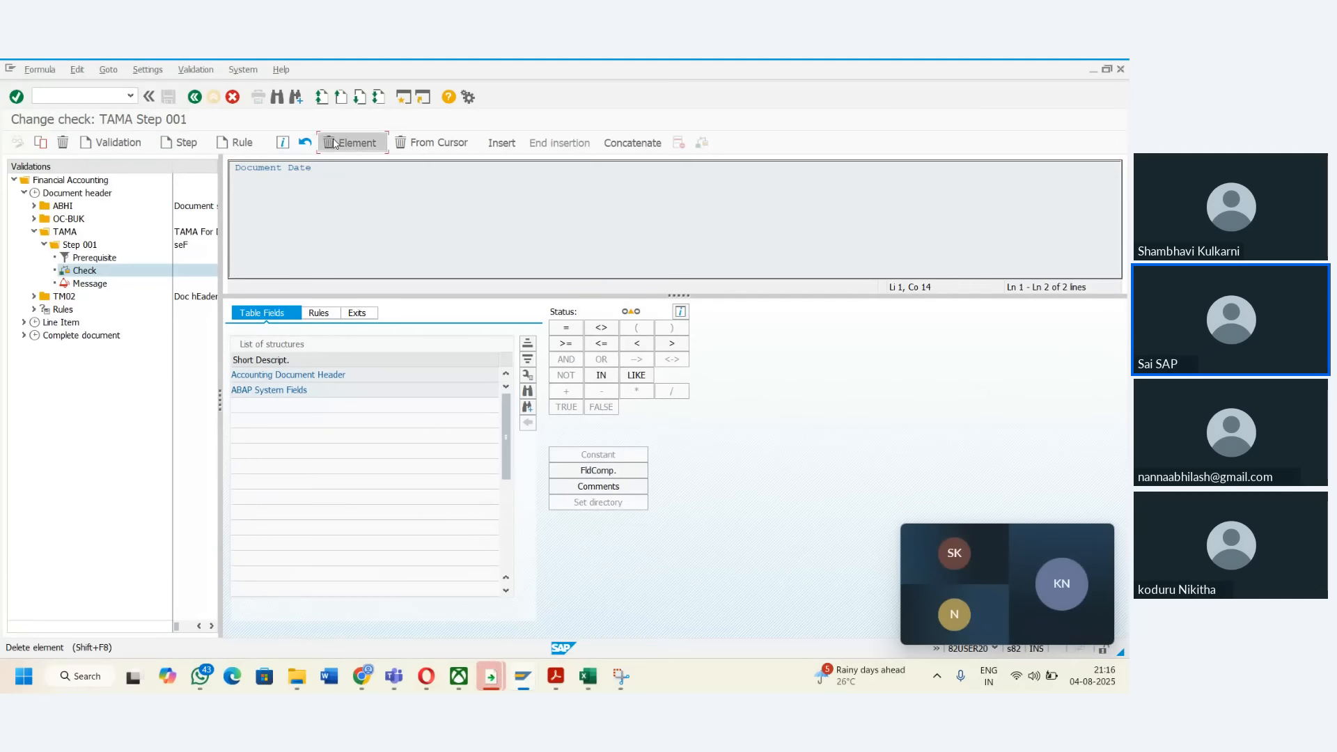
# - Open the Accounting Document Header fields and search the operand list for "Posing date"
pyautogui.doubleClick(325, 376)
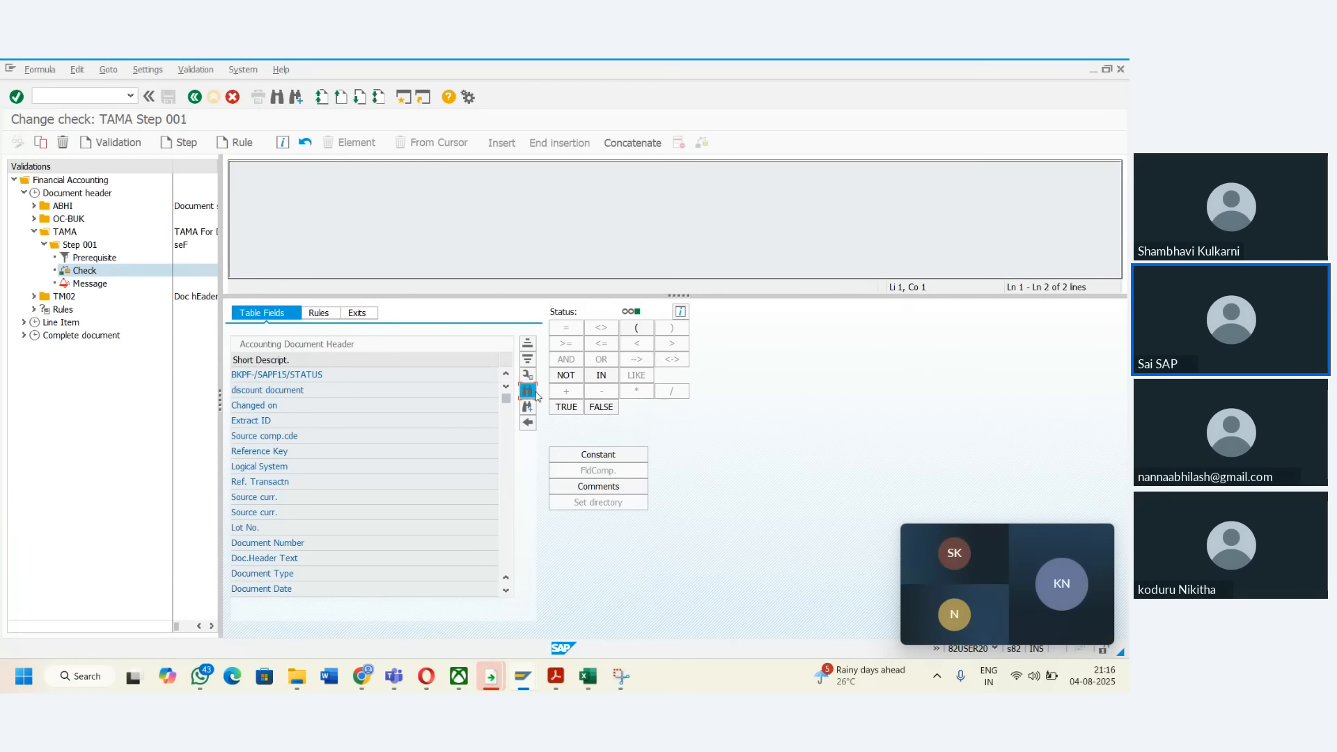
pyautogui.click(527, 391)
pyautogui.write('Posin')
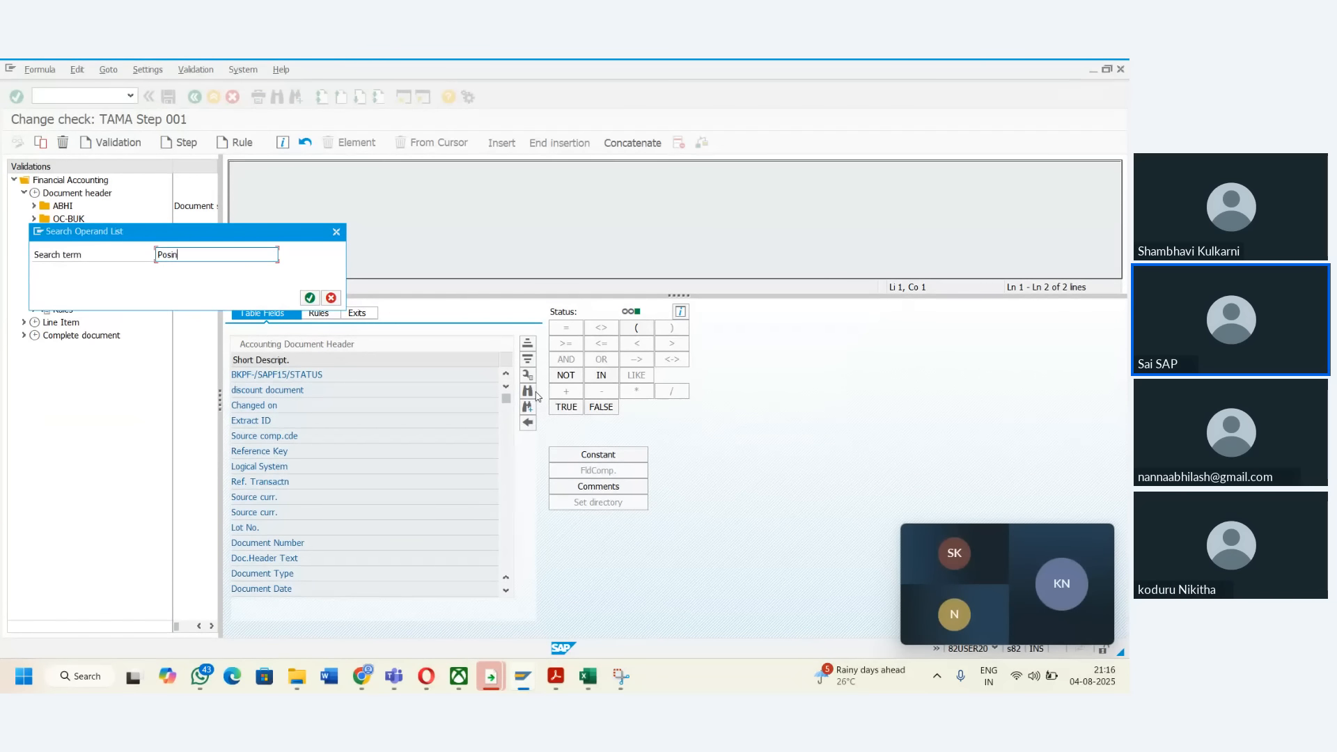
pyautogui.write('g ')
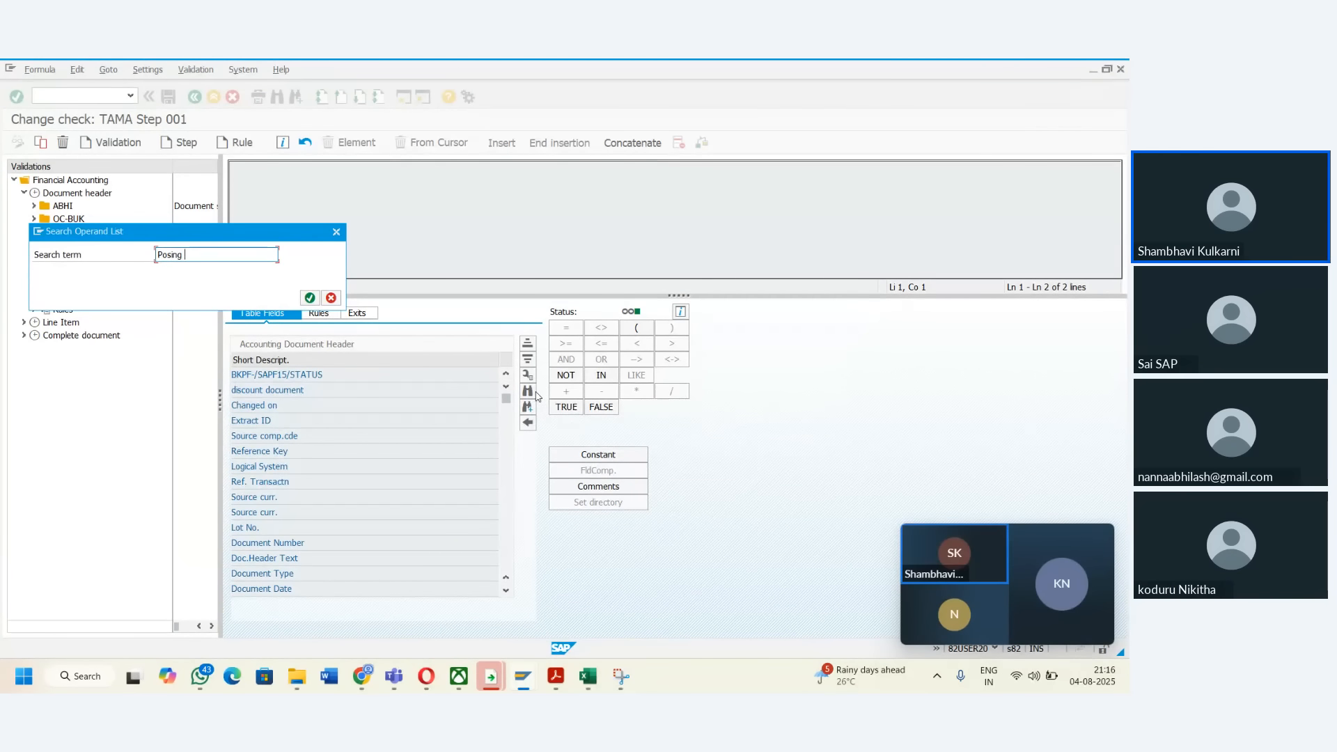
pyautogui.write('date')
pyautogui.press('Return')
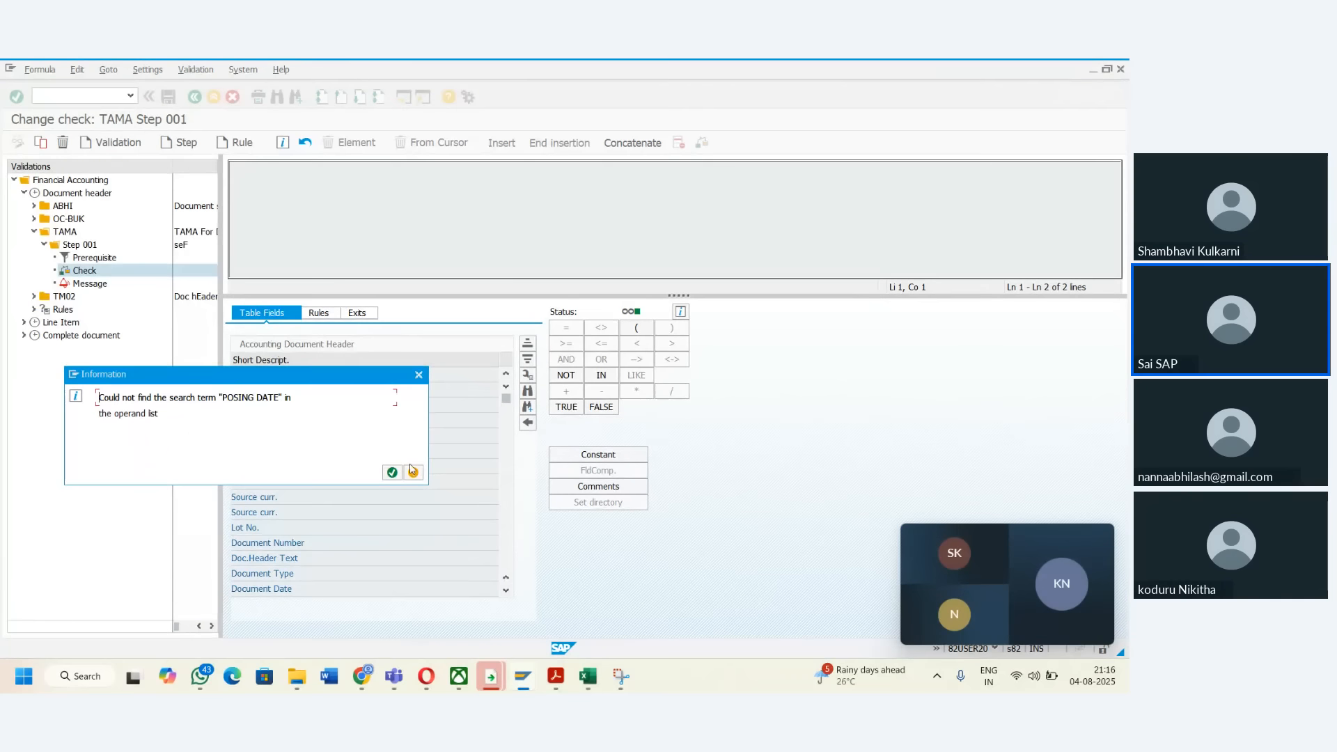
pyautogui.click(392, 473)
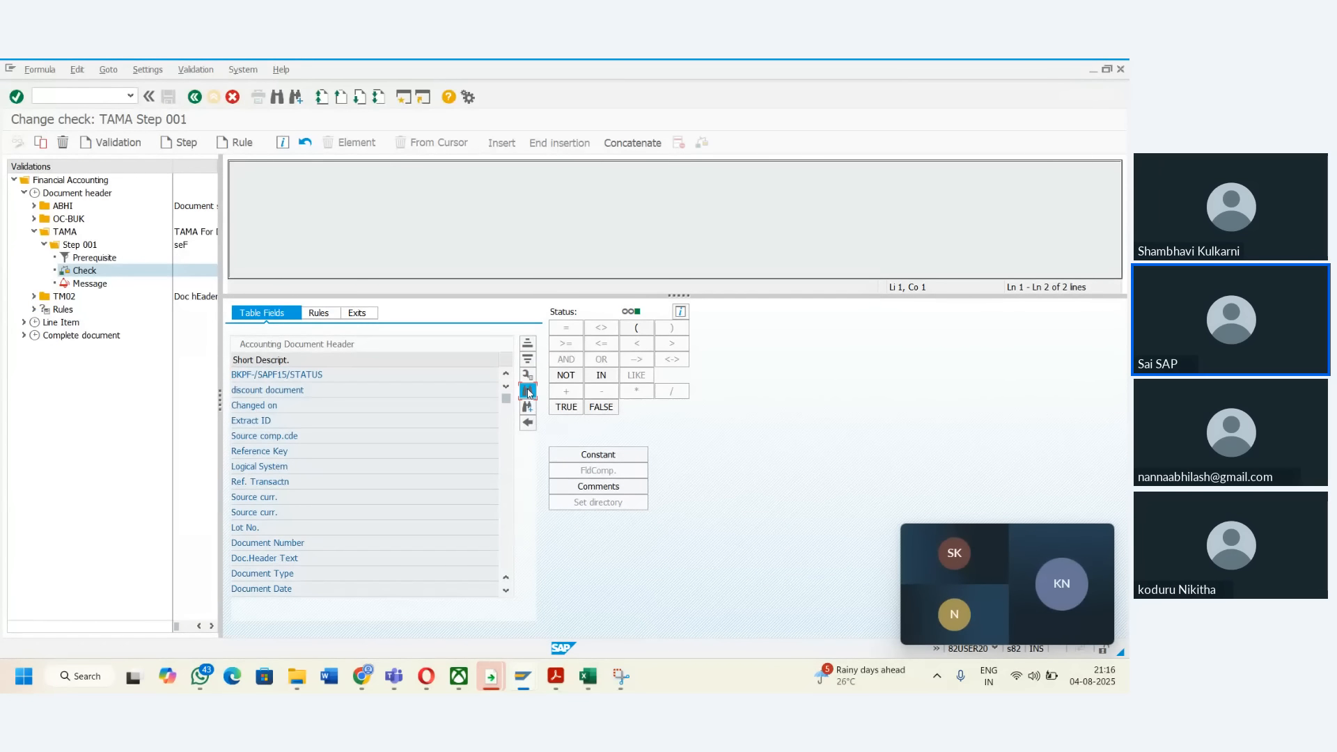
# - Search the operand list for "posting" and start the check formula with Posting Date and the = operator
pyautogui.click(528, 392)
pyautogui.write('posti')
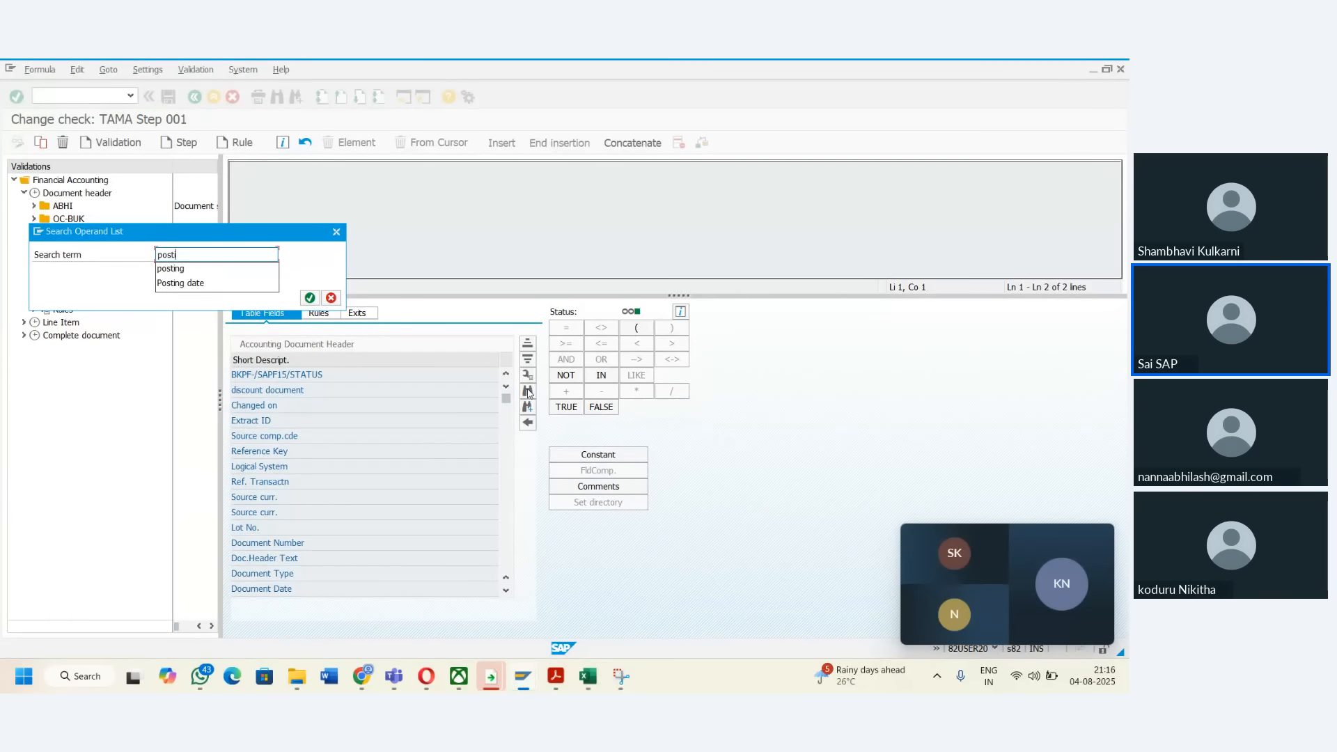
pyautogui.write('ng')
pyautogui.press('Return')
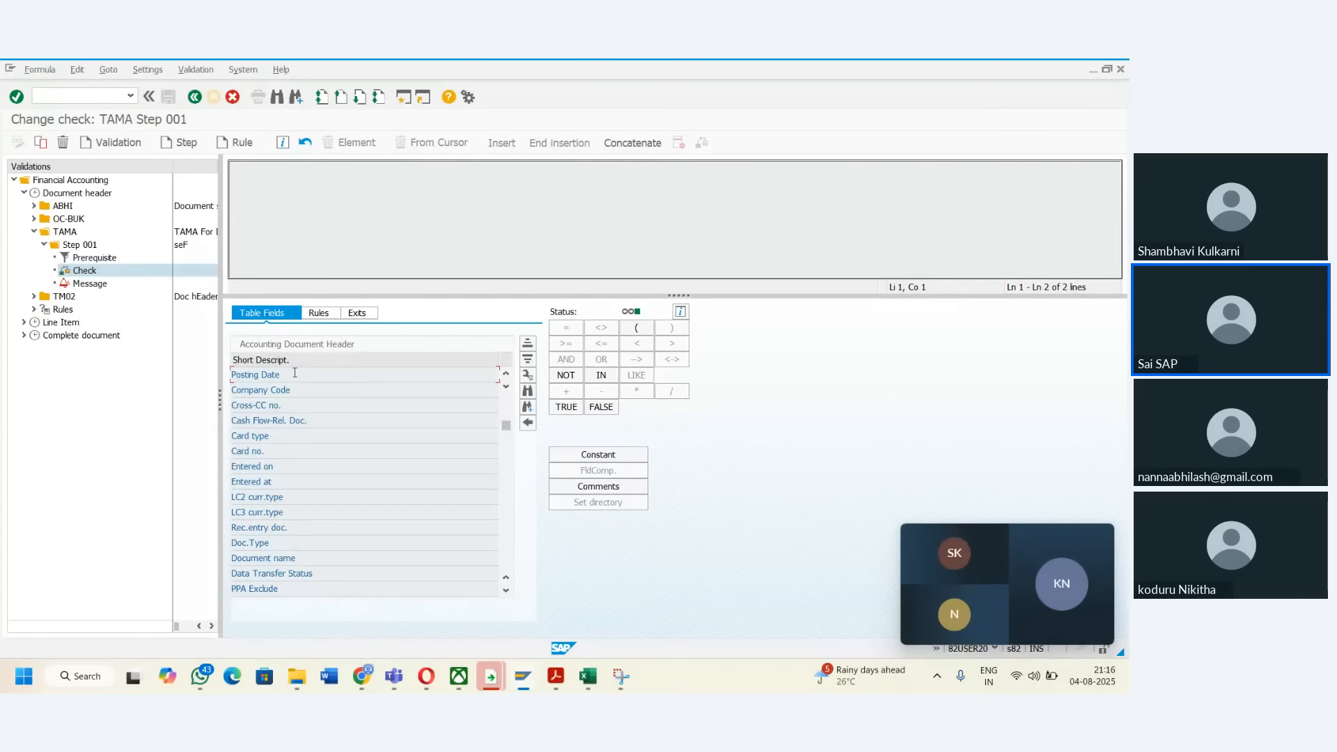
pyautogui.doubleClick(294, 376)
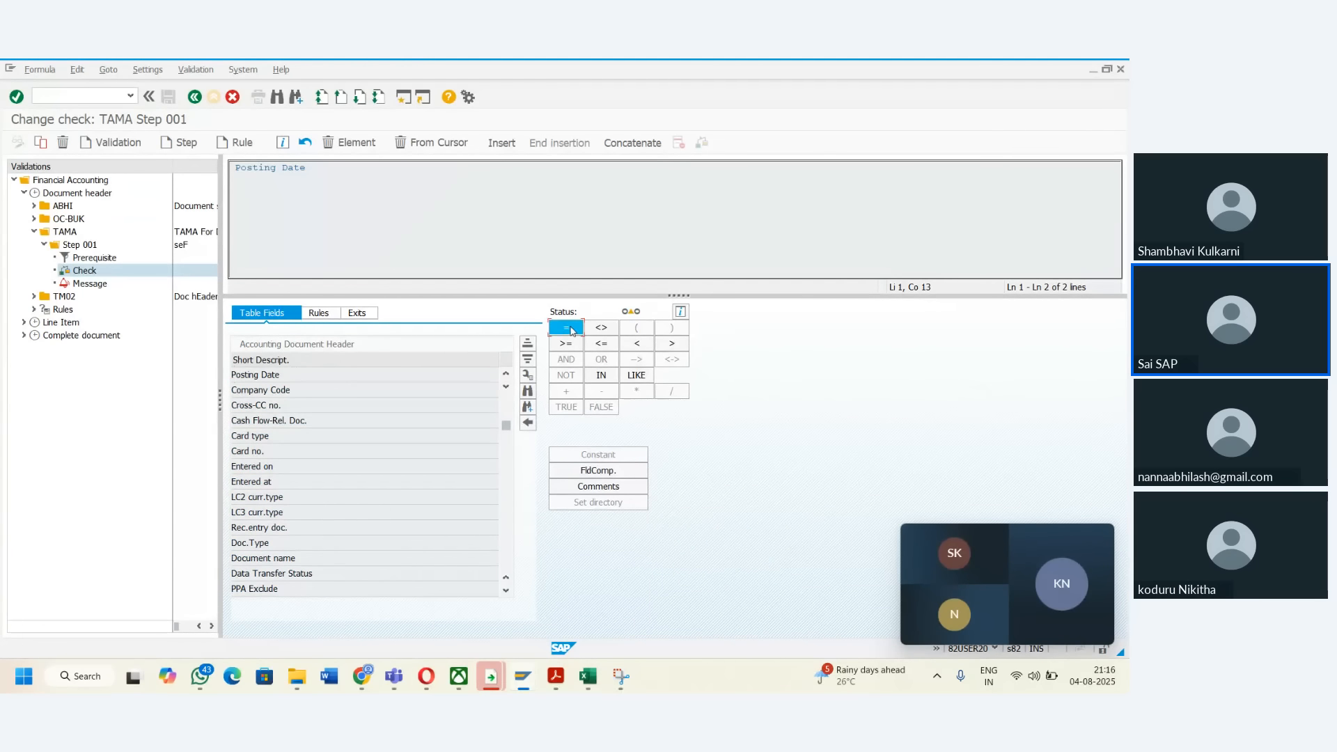
pyautogui.click(566, 328)
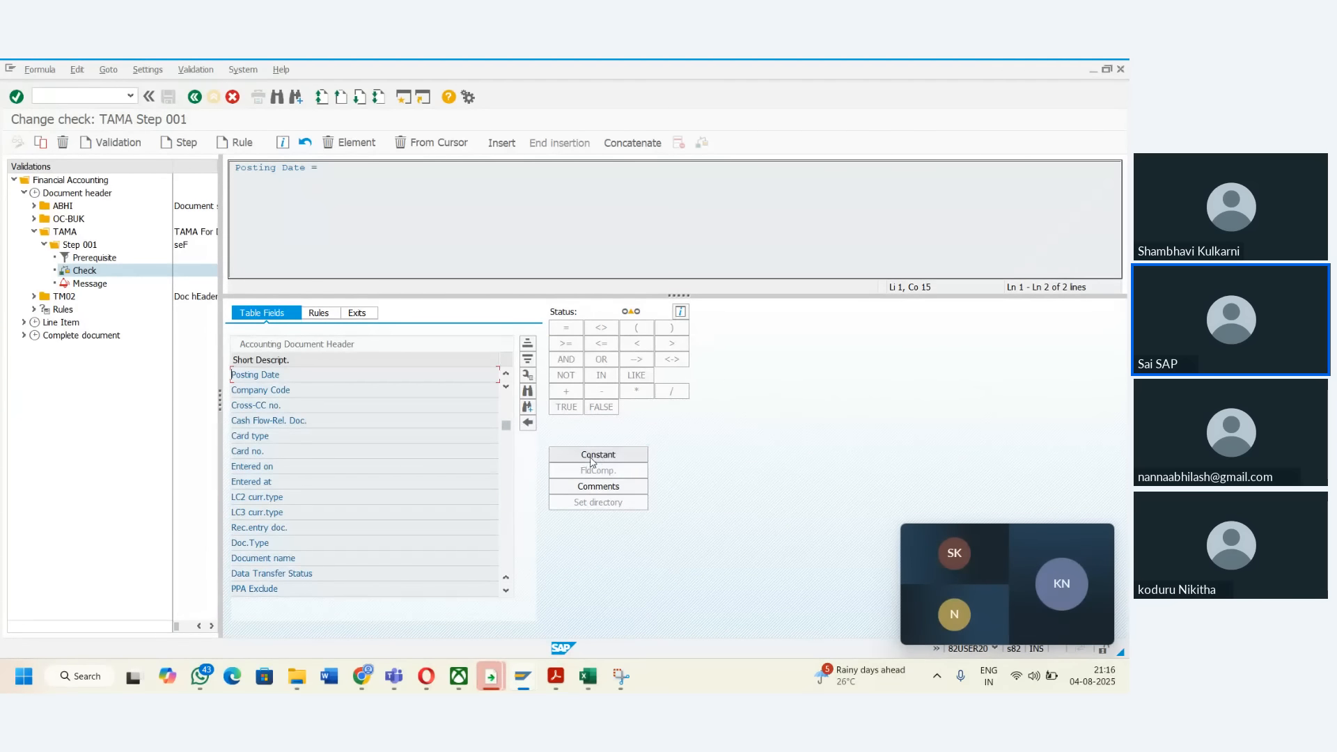
pyautogui.click(591, 459)
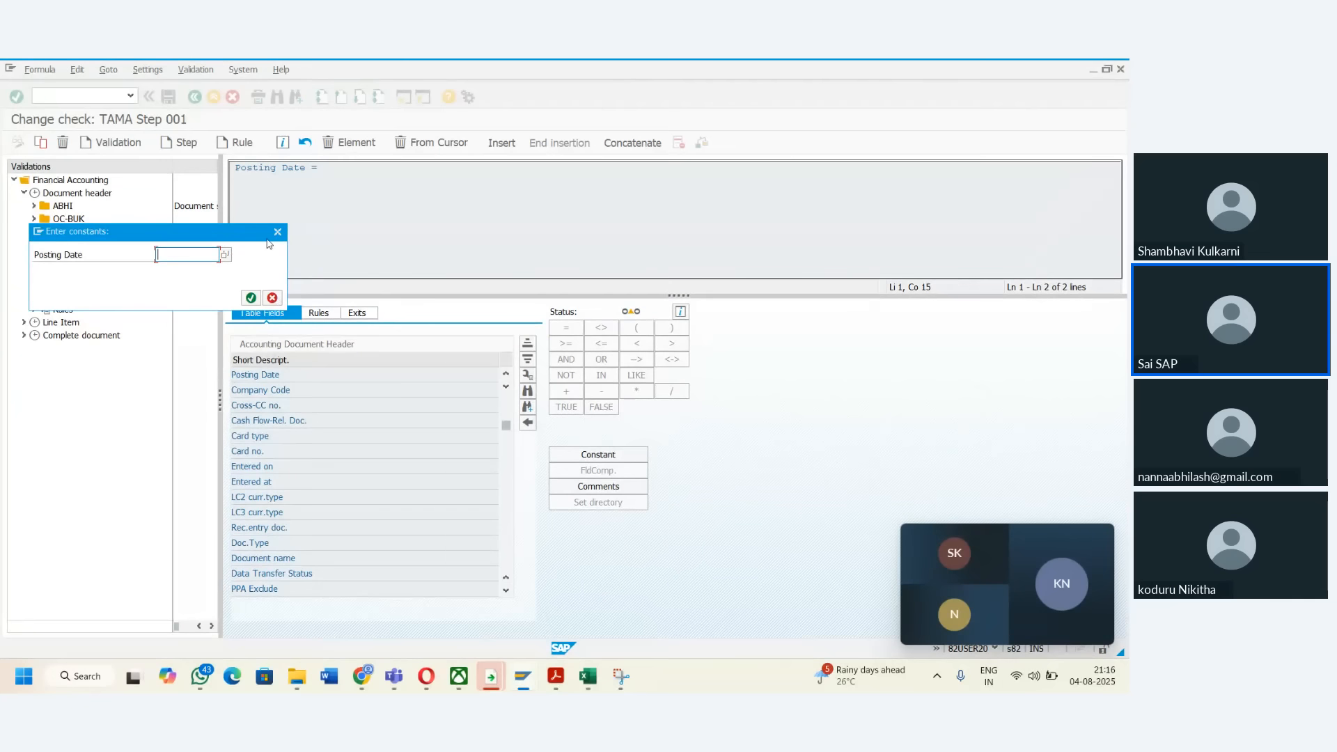
pyautogui.click(272, 298)
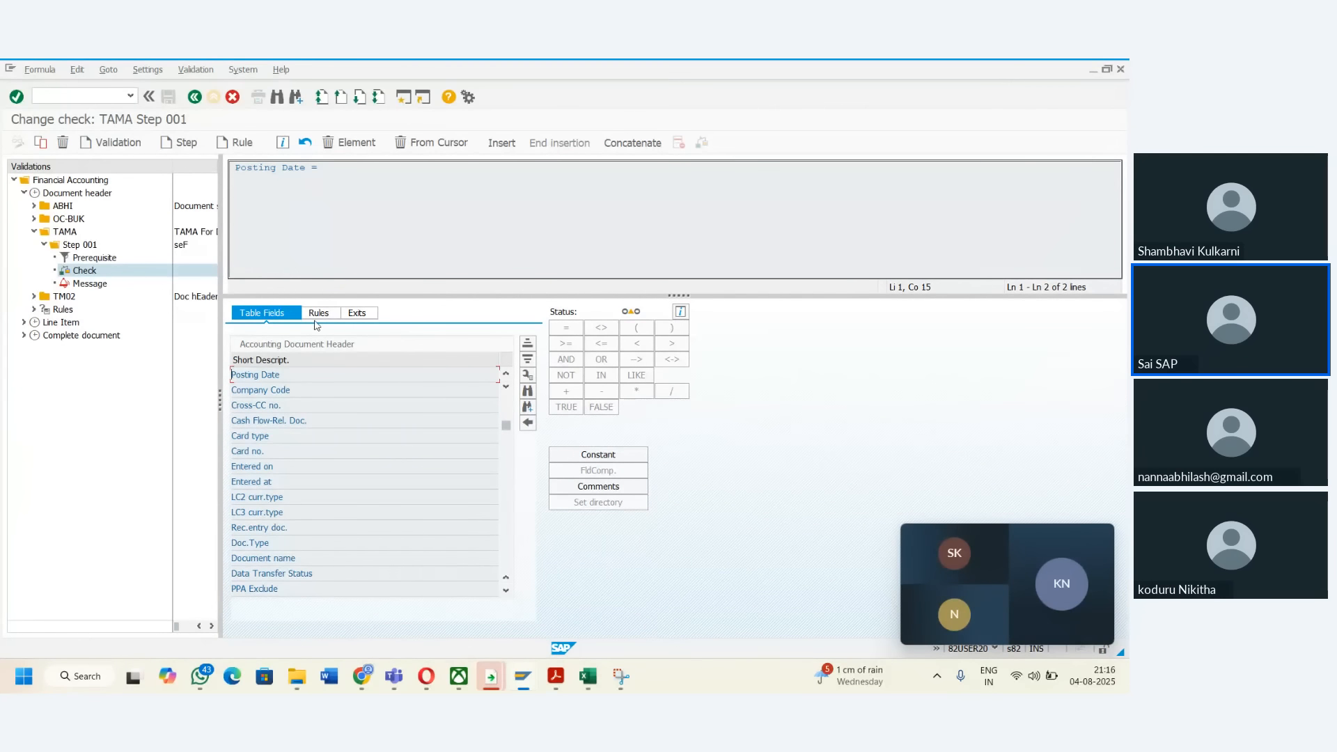
pyautogui.click(526, 391)
pyautogui.write('cu')
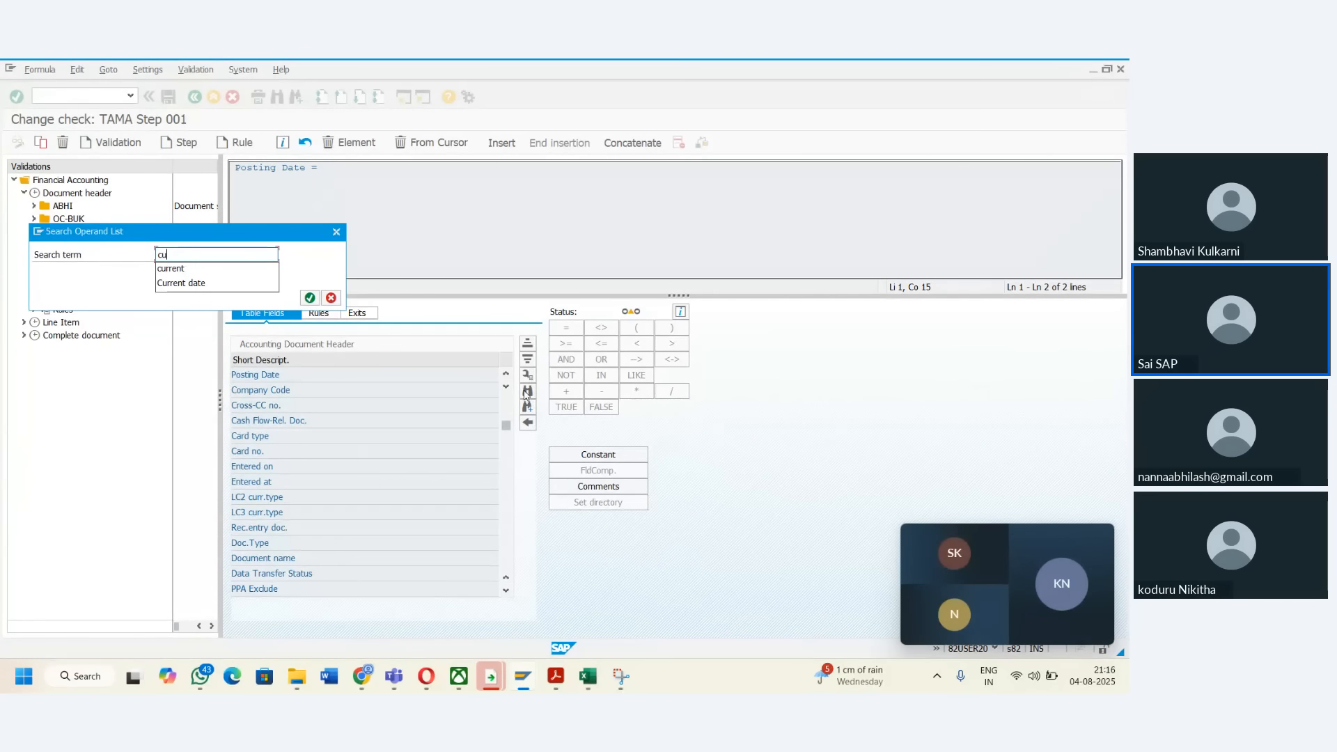
pyautogui.press('Return')
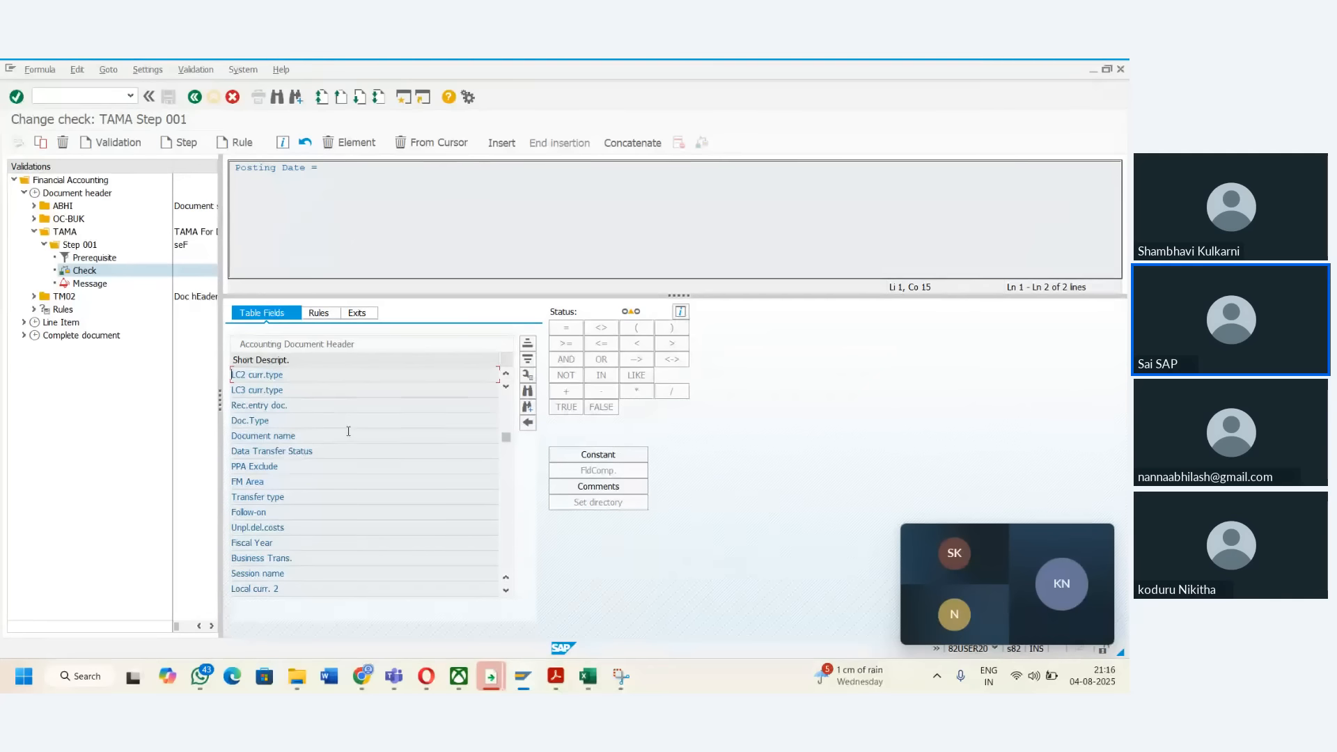
# - Search the operand list for "current" and complete the check formula with the ABAP system field Current Date
pyautogui.click(527, 392)
pyautogui.write('current')
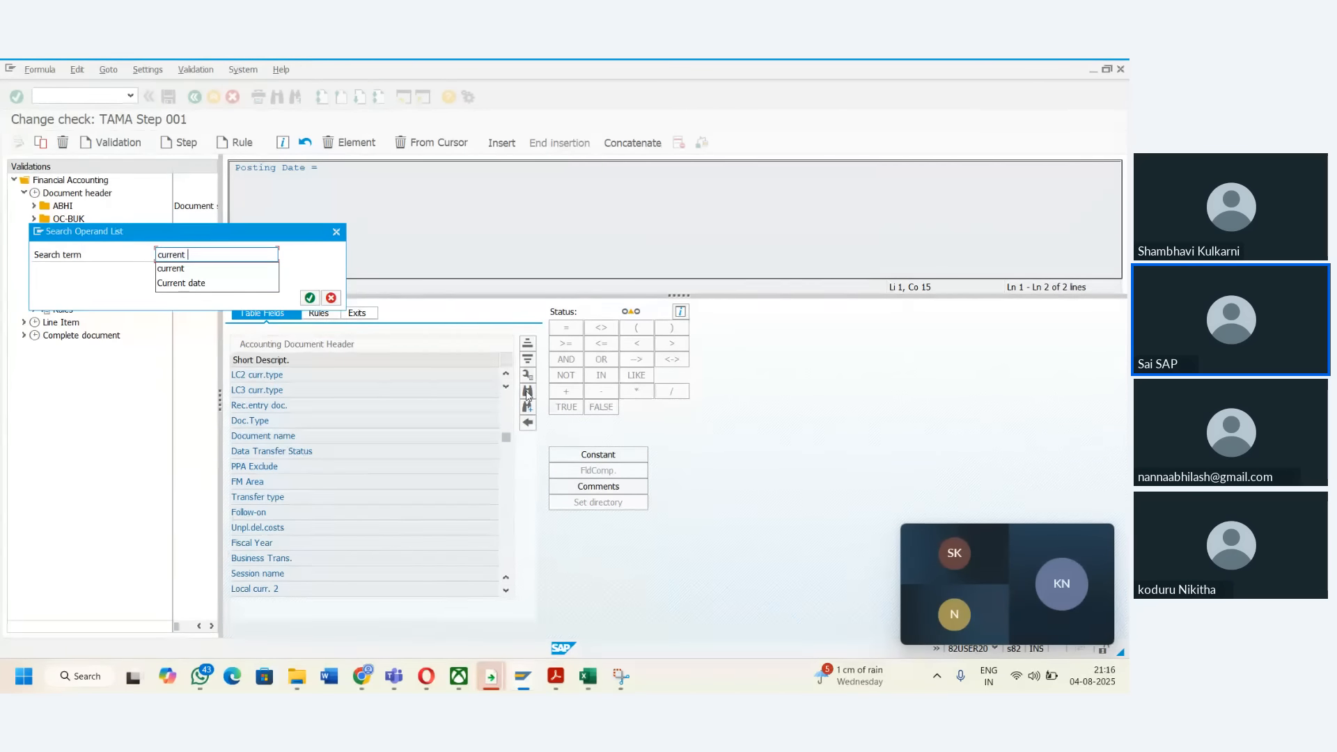
pyautogui.press('Return')
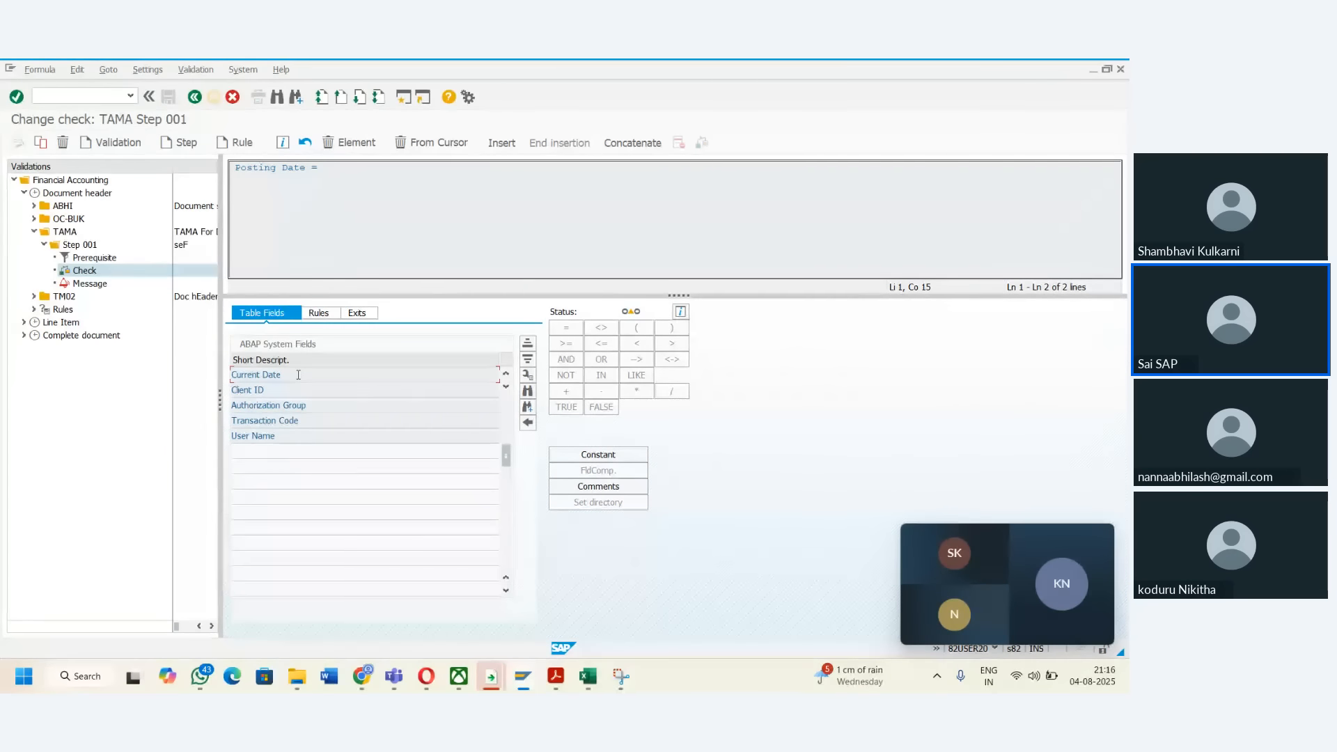
pyautogui.doubleClick(298, 374)
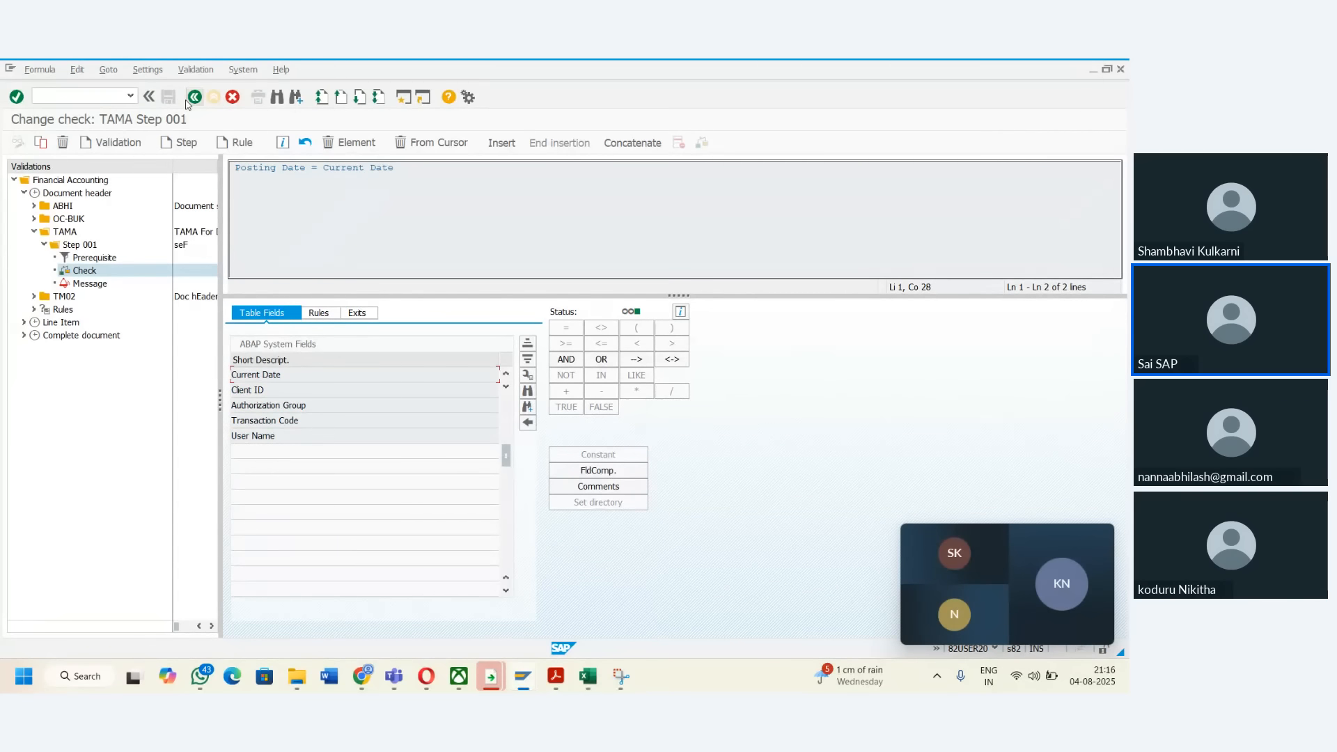
# - Set the message number of TAMA step 001 to 005 and save the validation
pyautogui.click(88, 285)
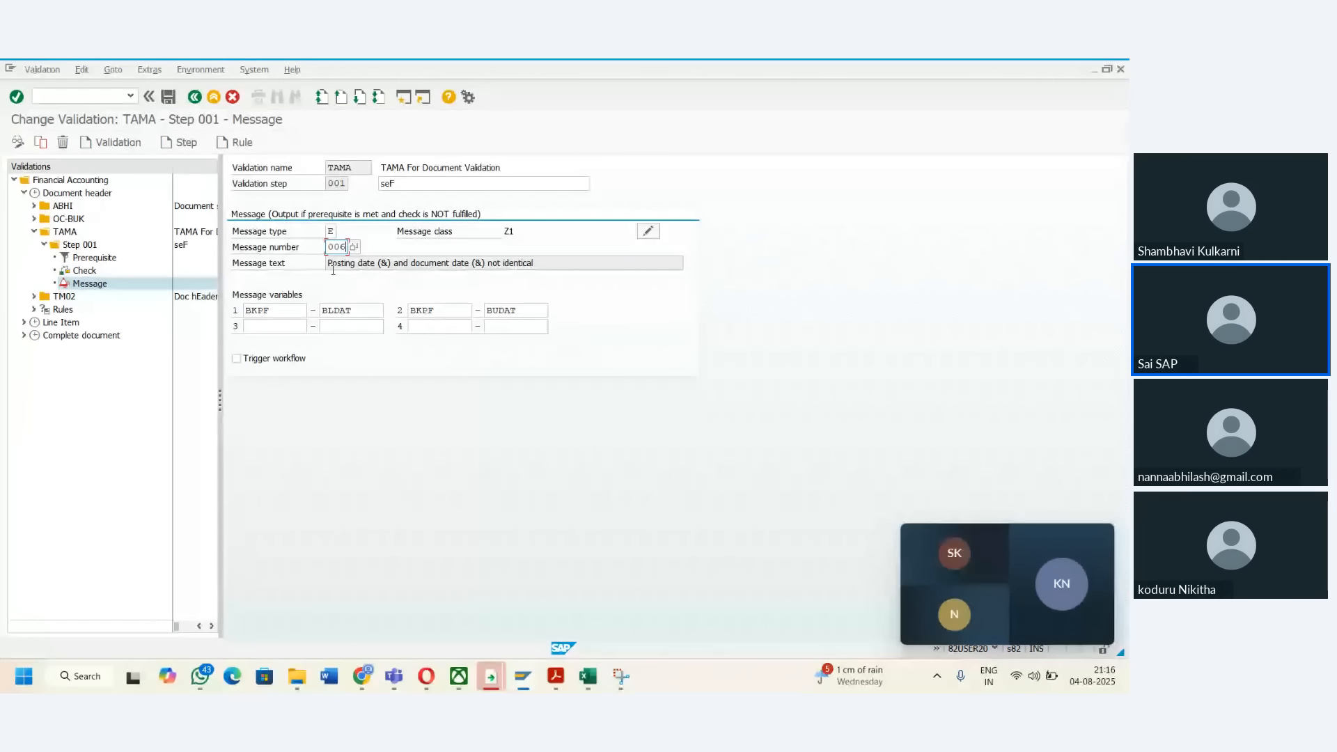
pyautogui.press('BackSpace')
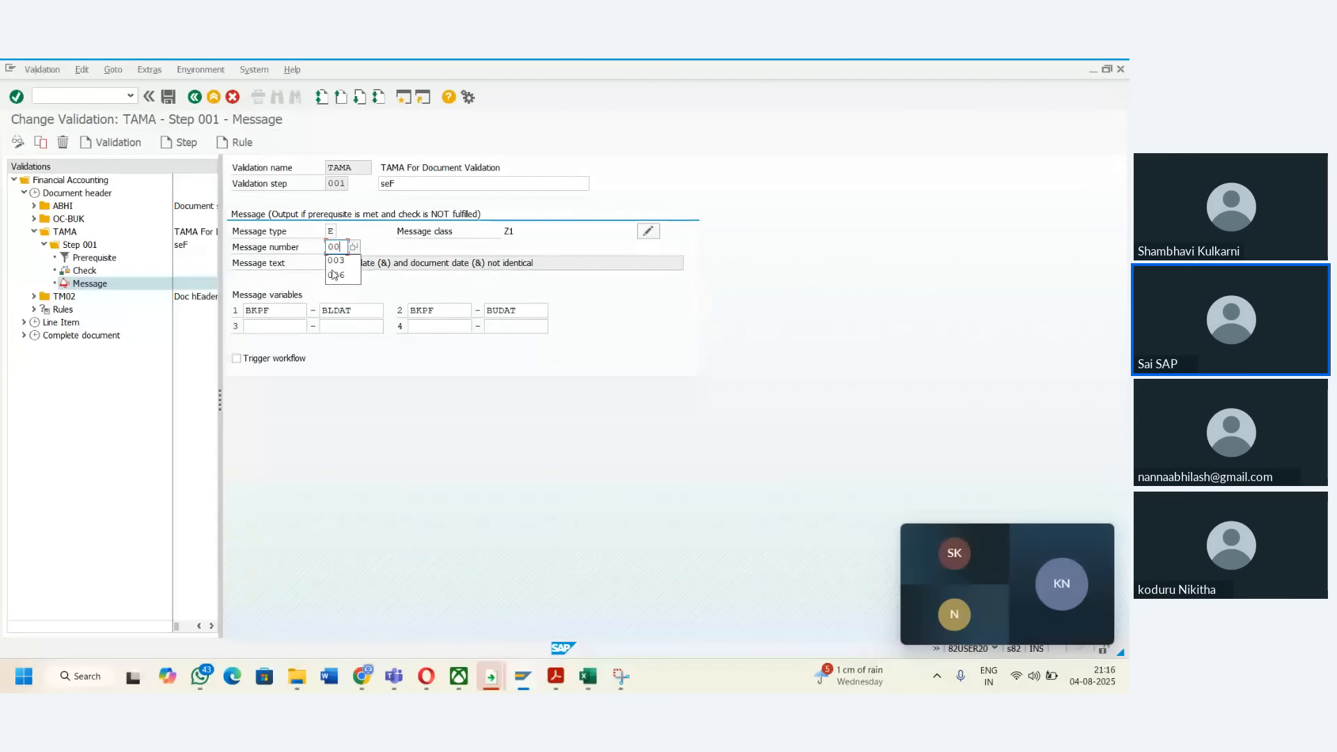
pyautogui.write('5')
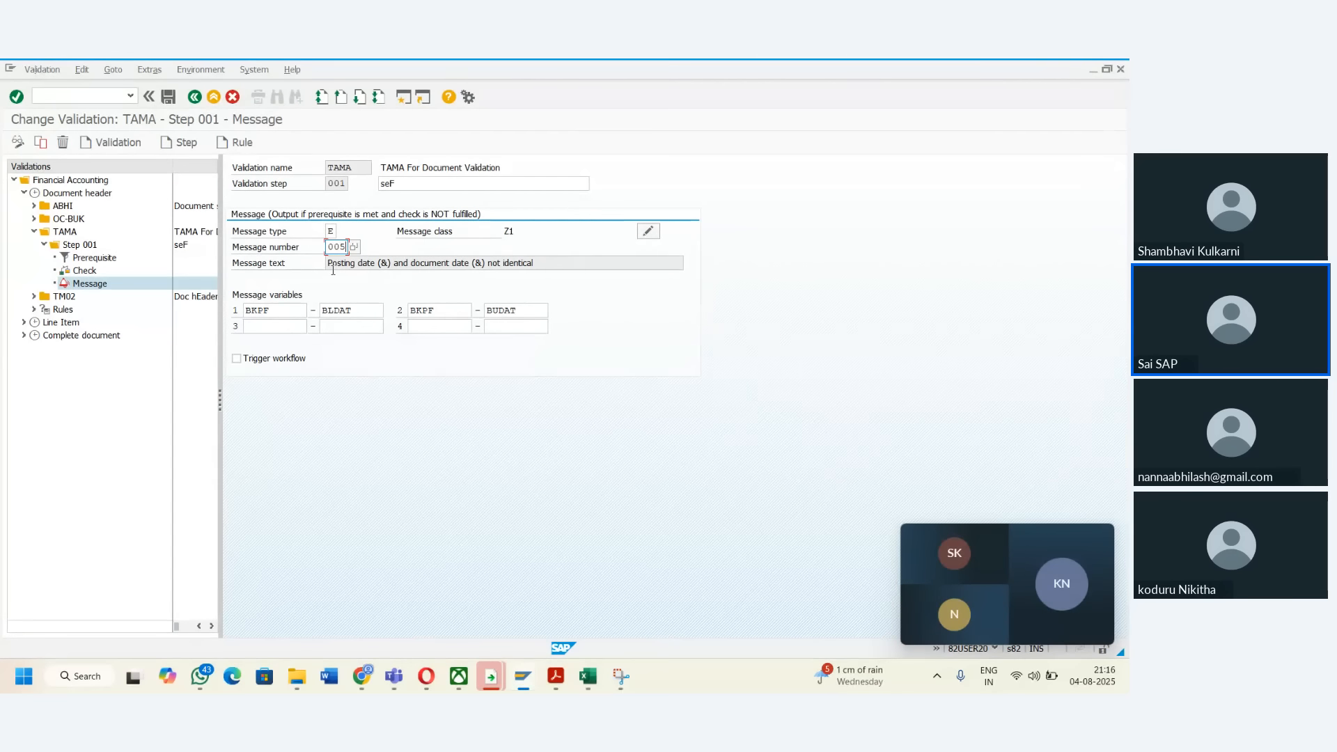
pyautogui.click(169, 101)
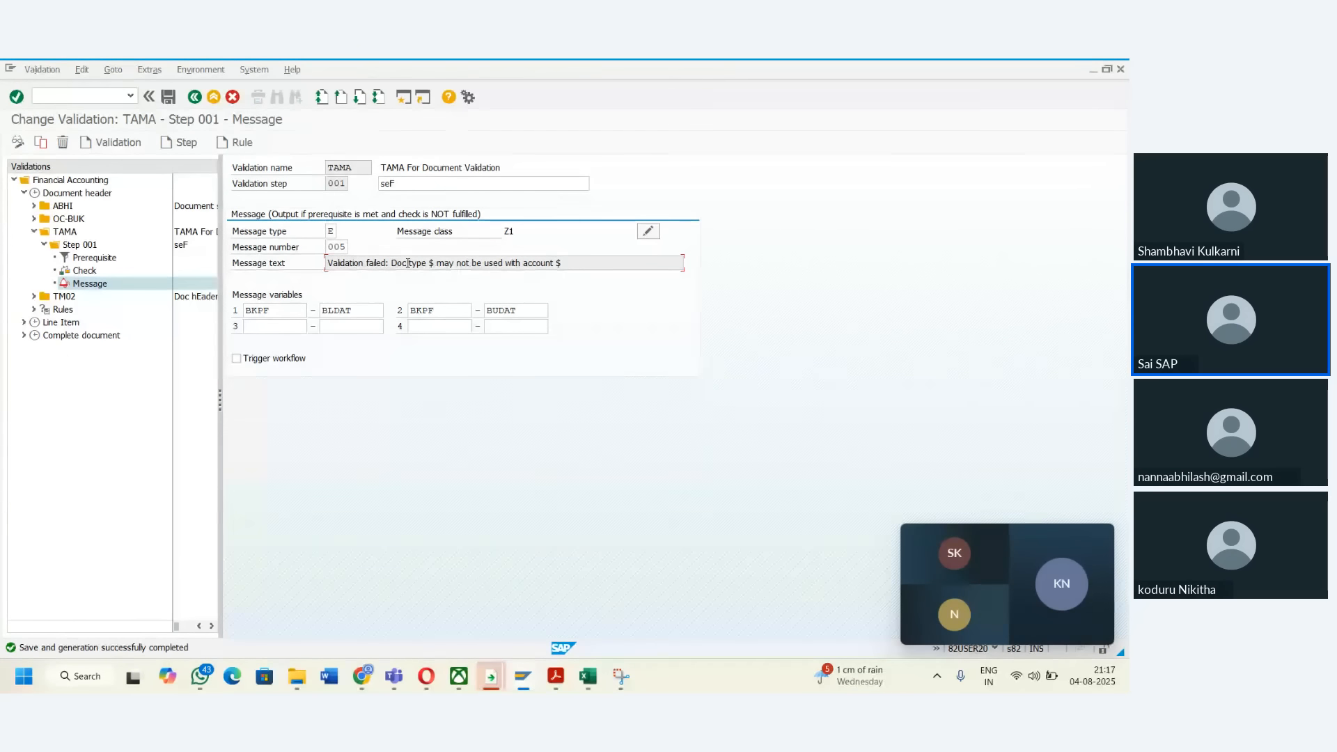
pyautogui.click(169, 100)
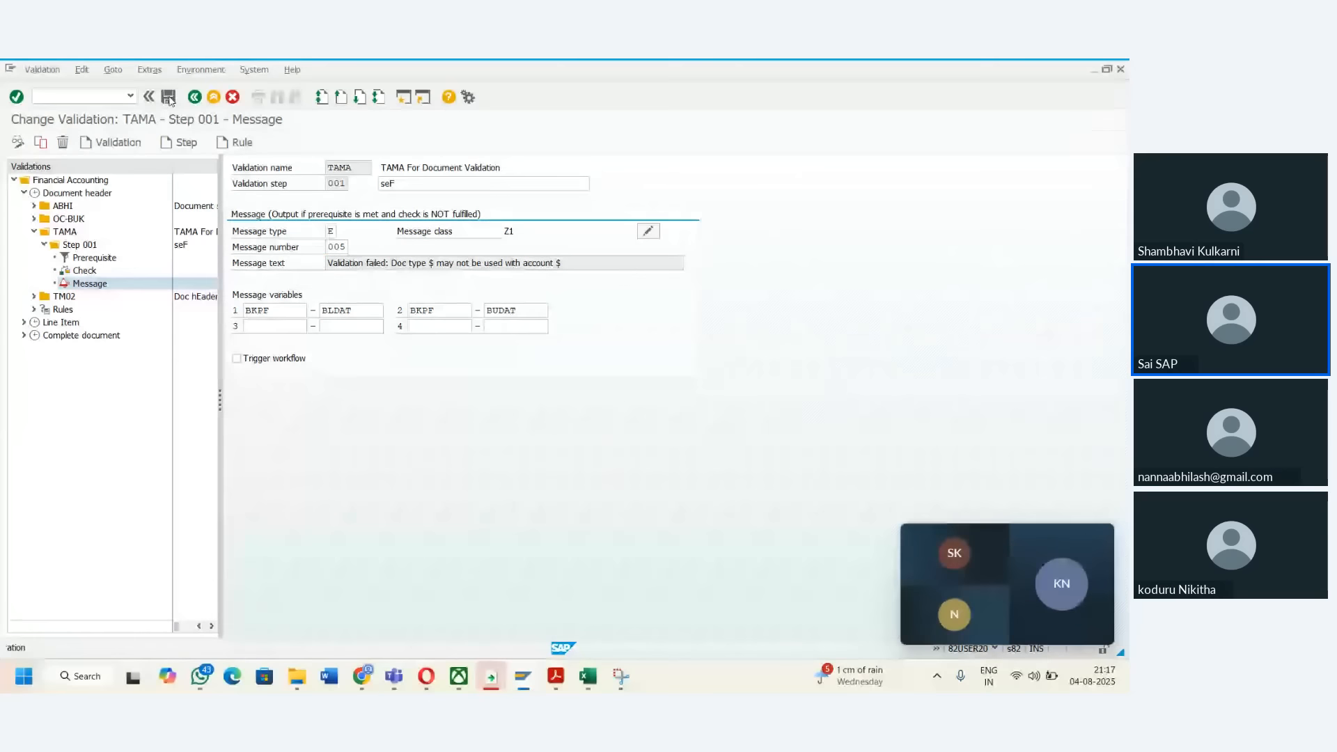
# - Switch to the G/L account document entry window and close its Technical Information and Performance Assistant windows
pyautogui.moveTo(523, 675)
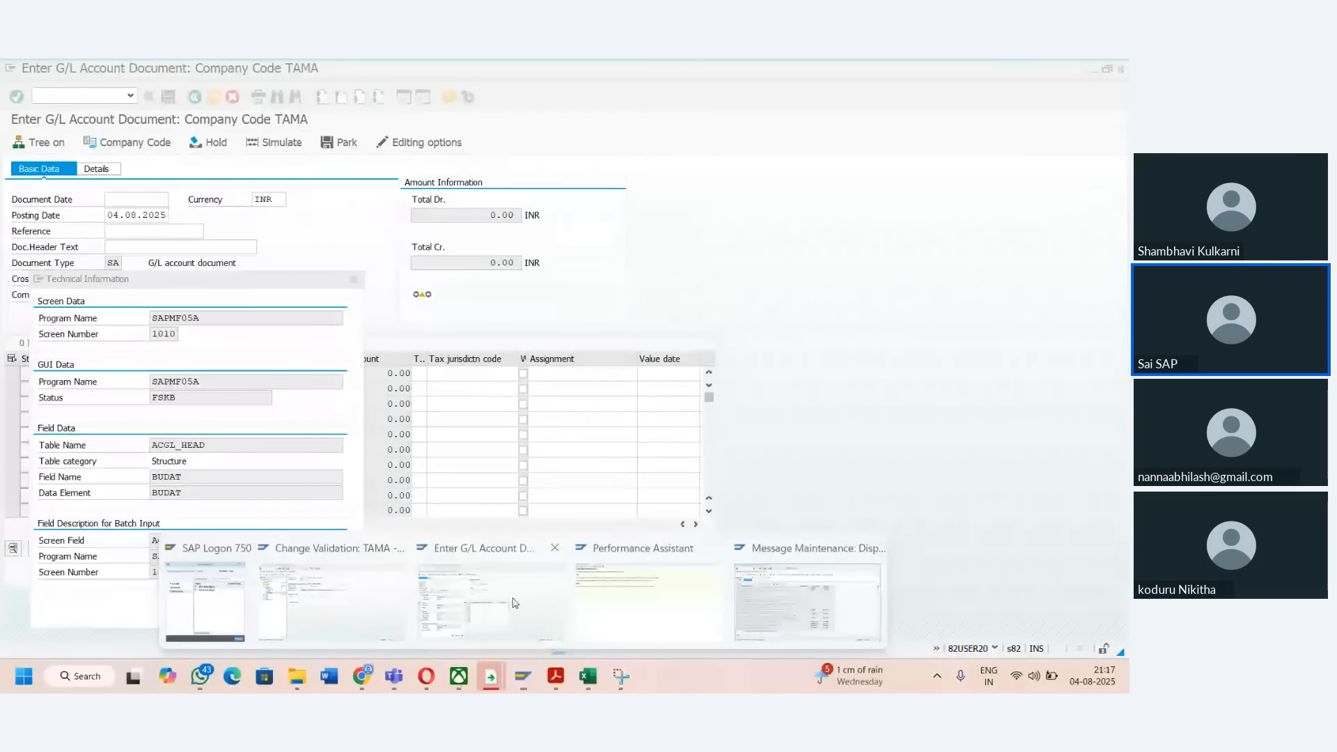
pyautogui.click(544, 631)
pyautogui.click(353, 279)
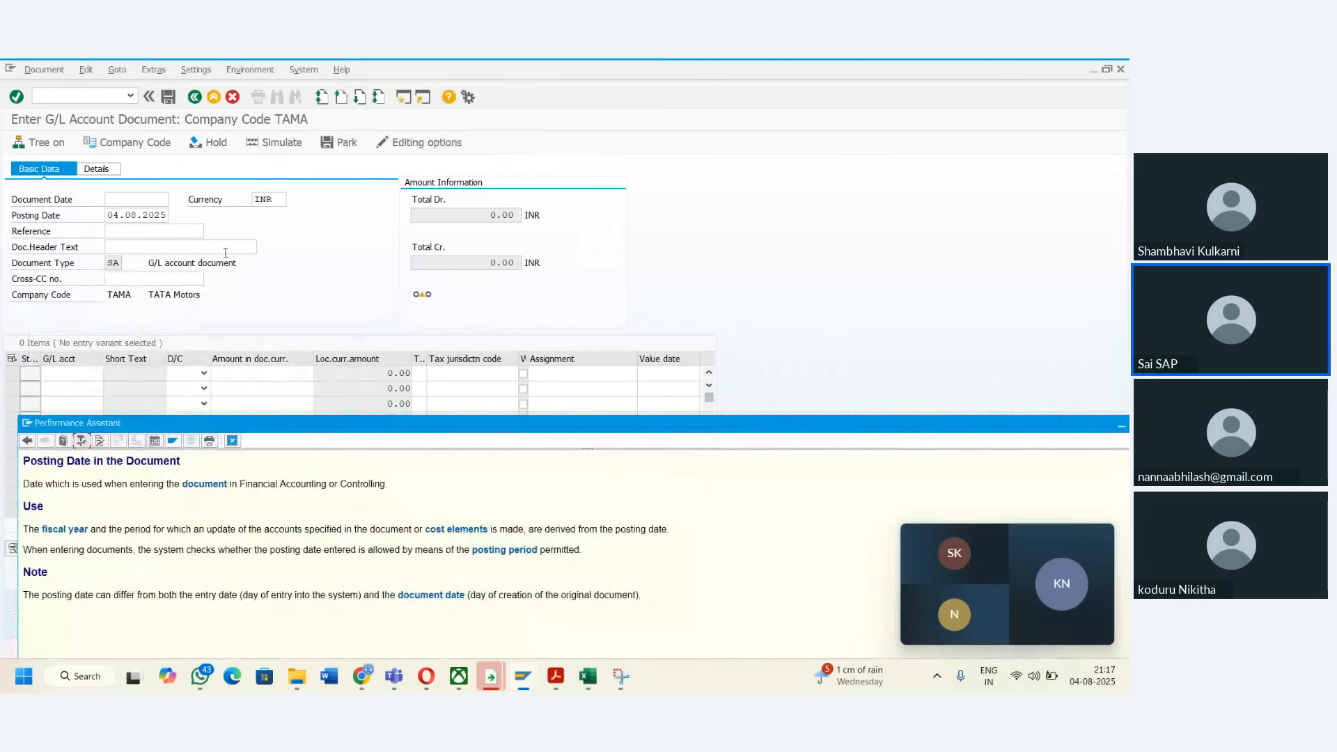
pyautogui.moveTo(536, 428); pyautogui.dragTo(251, 385)
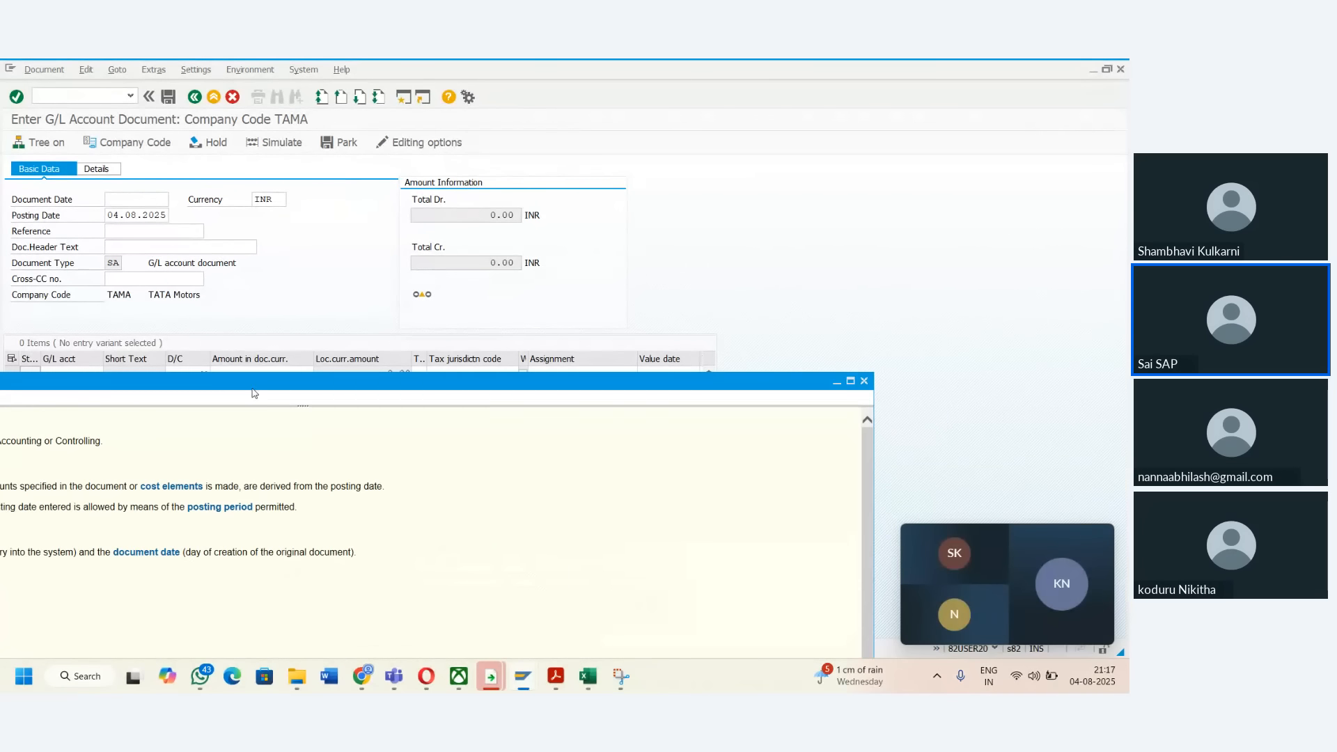
pyautogui.click(863, 381)
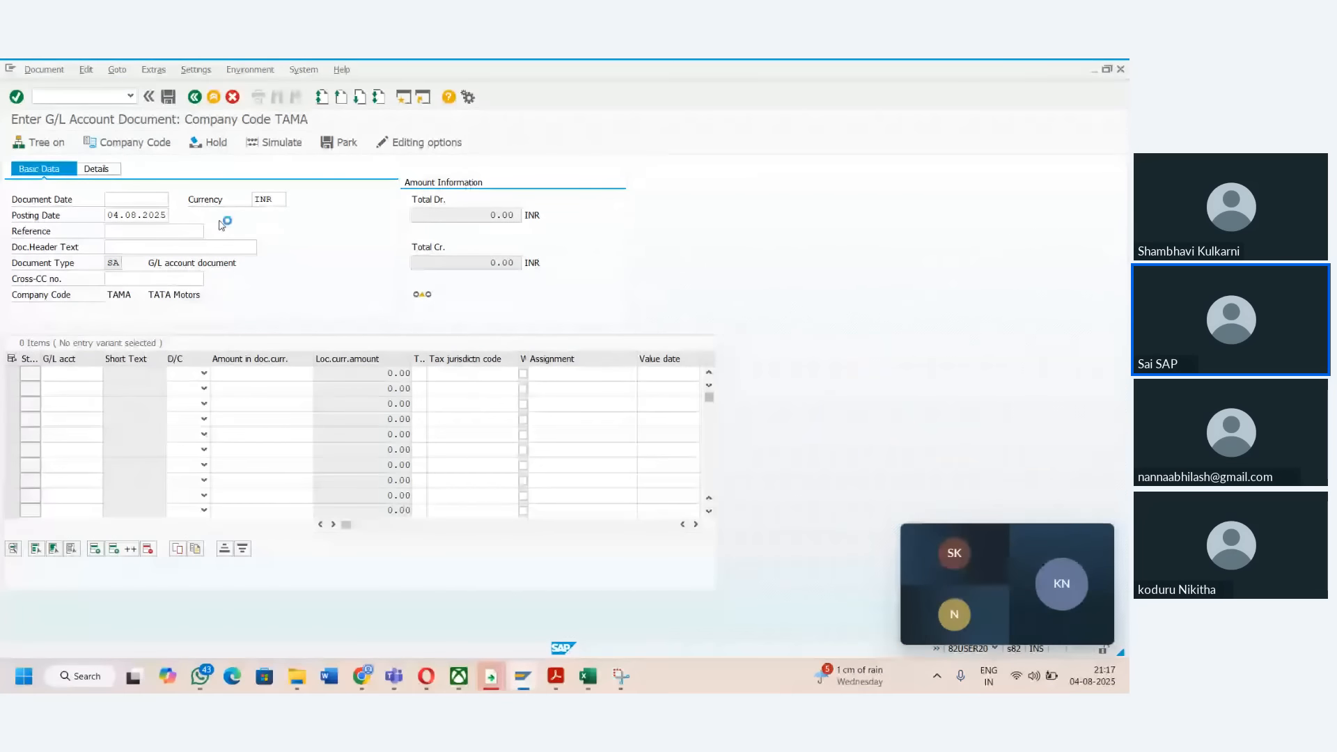
# - Set the document date to 04.08.2025 and the posting date to 05.08.2025
pyautogui.click(129, 202)
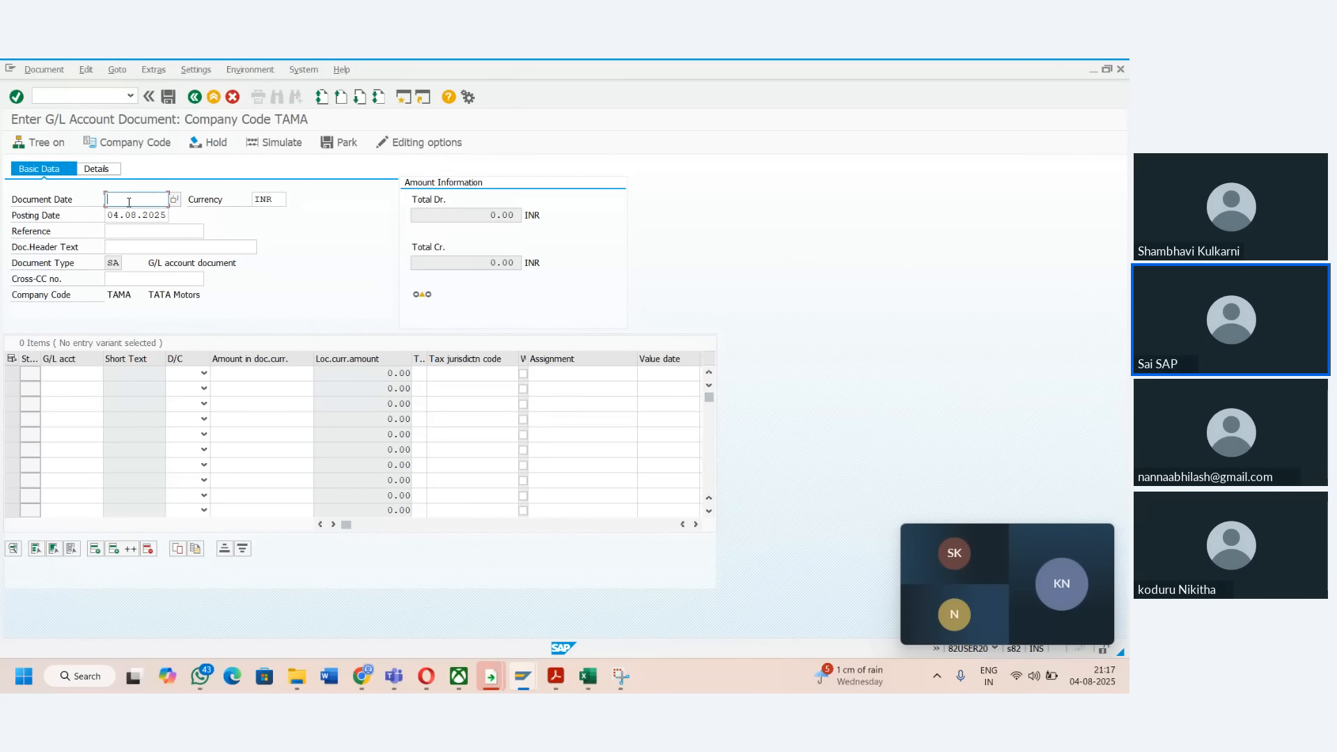
pyautogui.press('Down')
pyautogui.press('Down')
pyautogui.press('Tab')
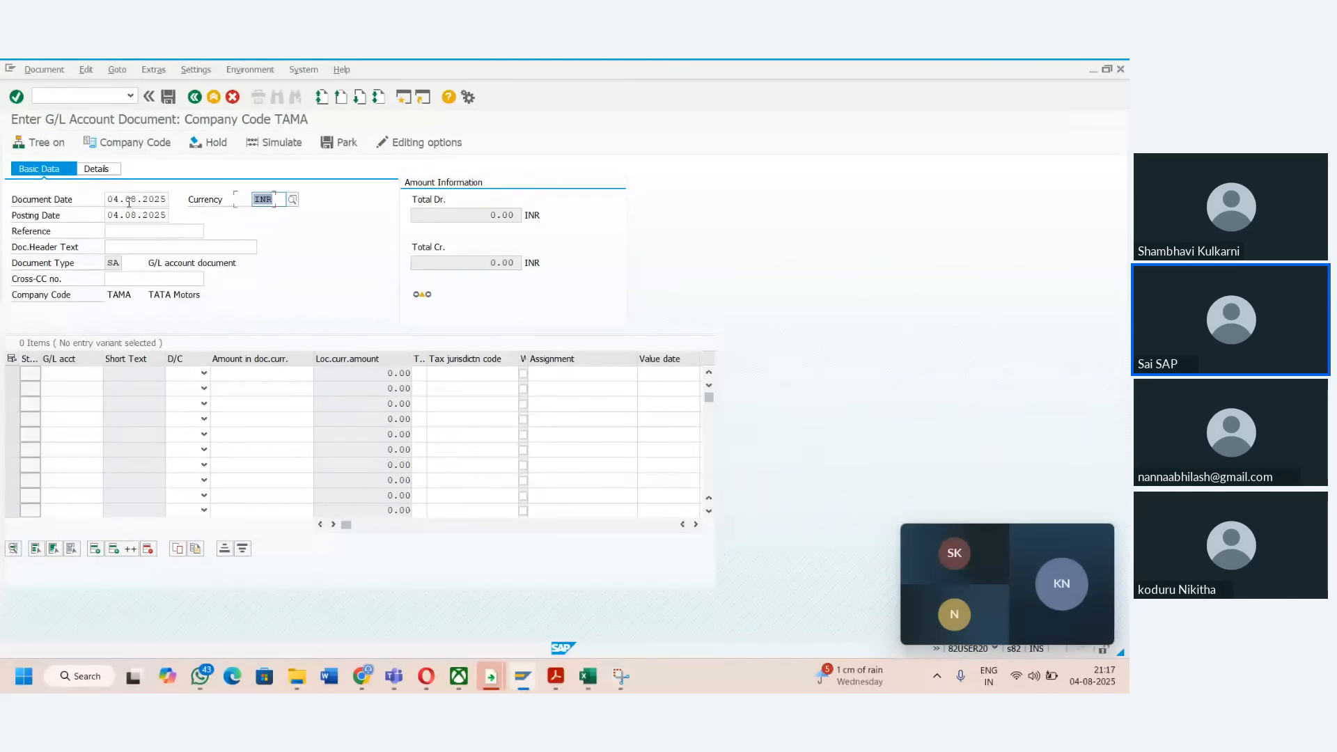
pyautogui.press('Tab')
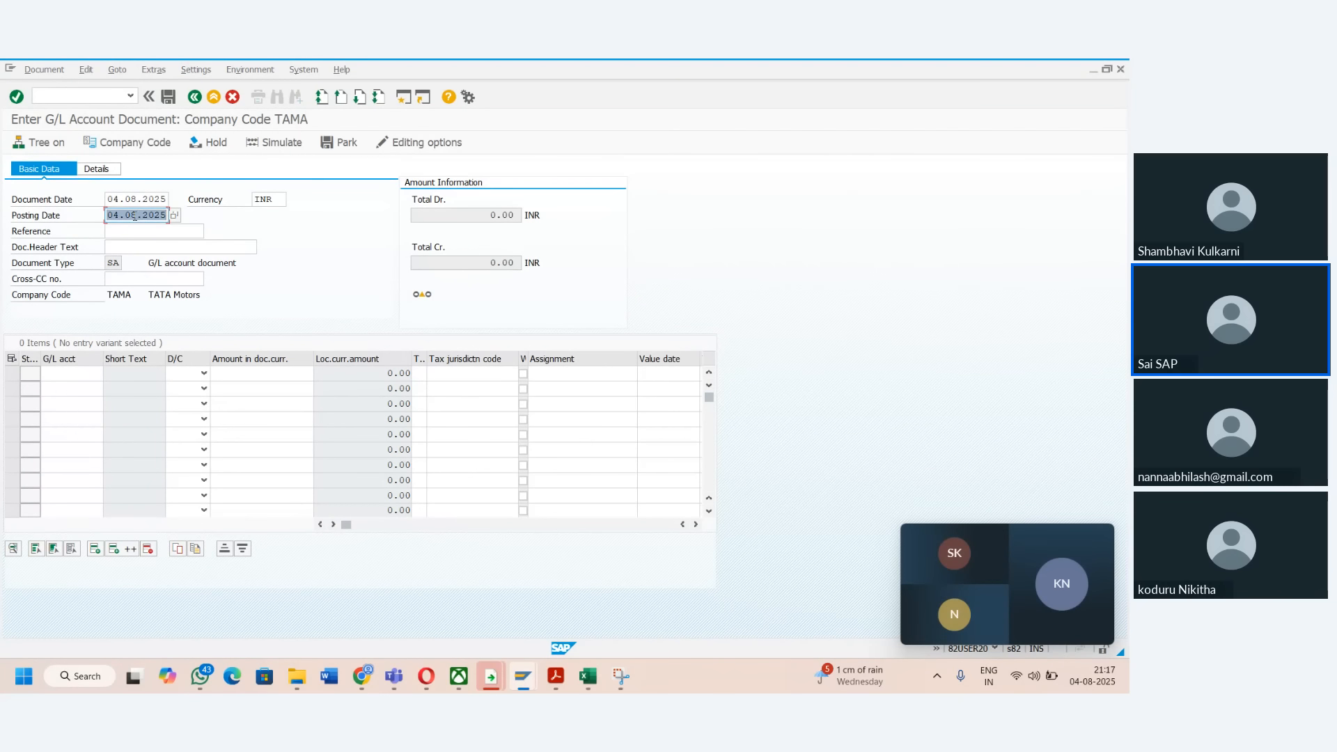
pyautogui.press('BackSpace')
pyautogui.write('05.08')
# - Enter the first line item as a debit of 100 to G/L account 5000
pyautogui.click(78, 379)
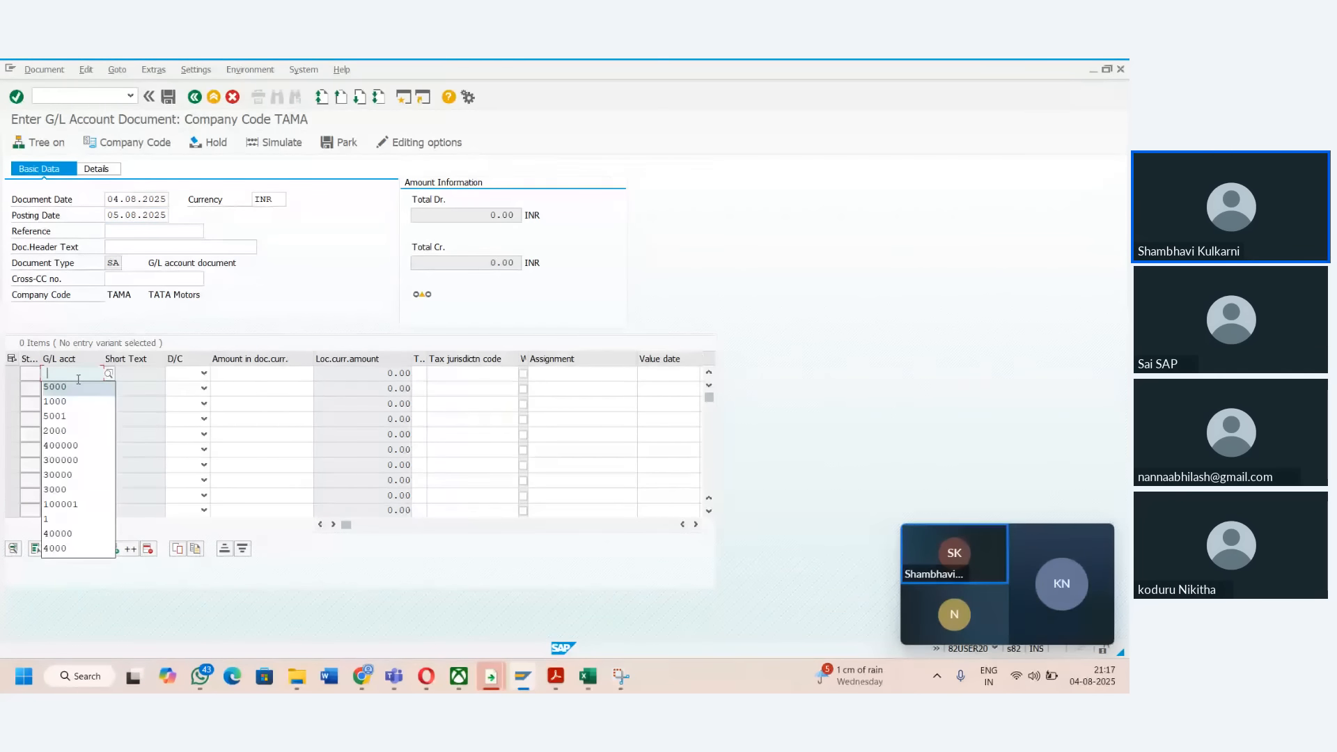
pyautogui.press('Tab')
pyautogui.press('d')
pyautogui.press('Tab')
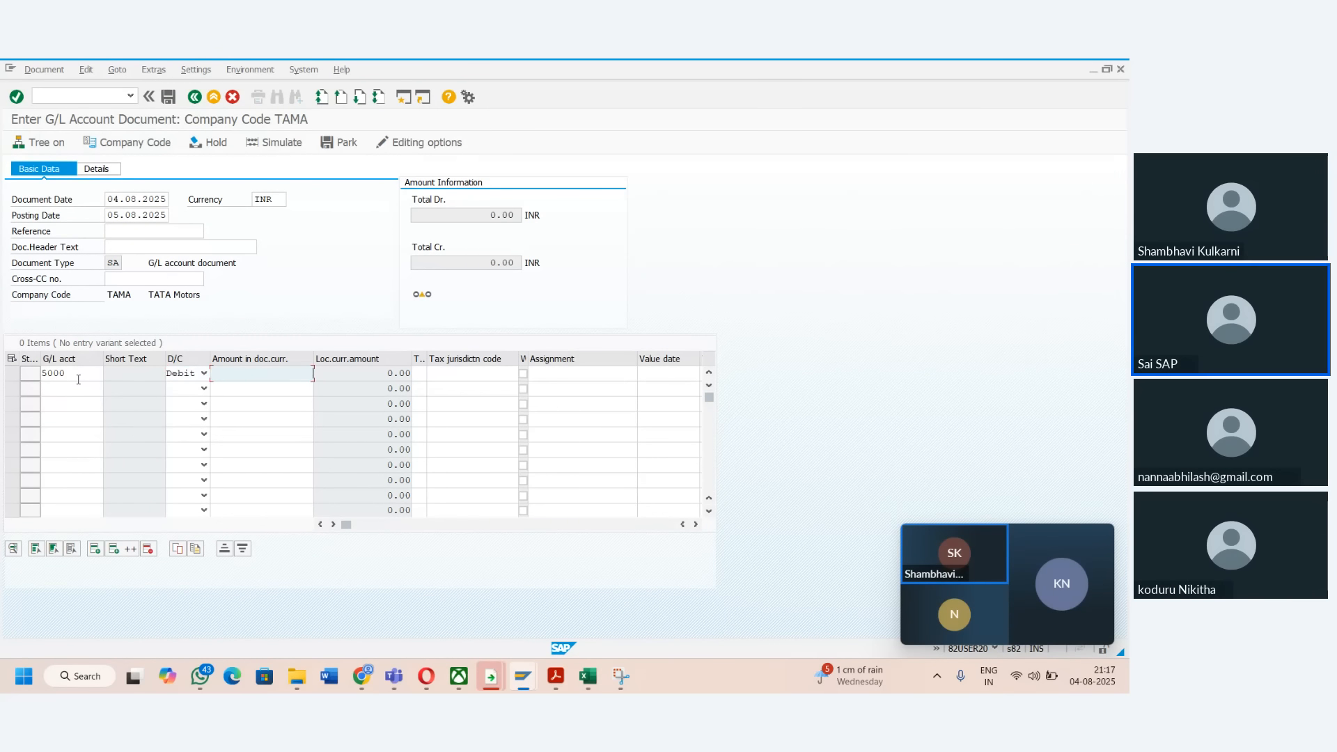
pyautogui.write('100')
pyautogui.press('Tab')
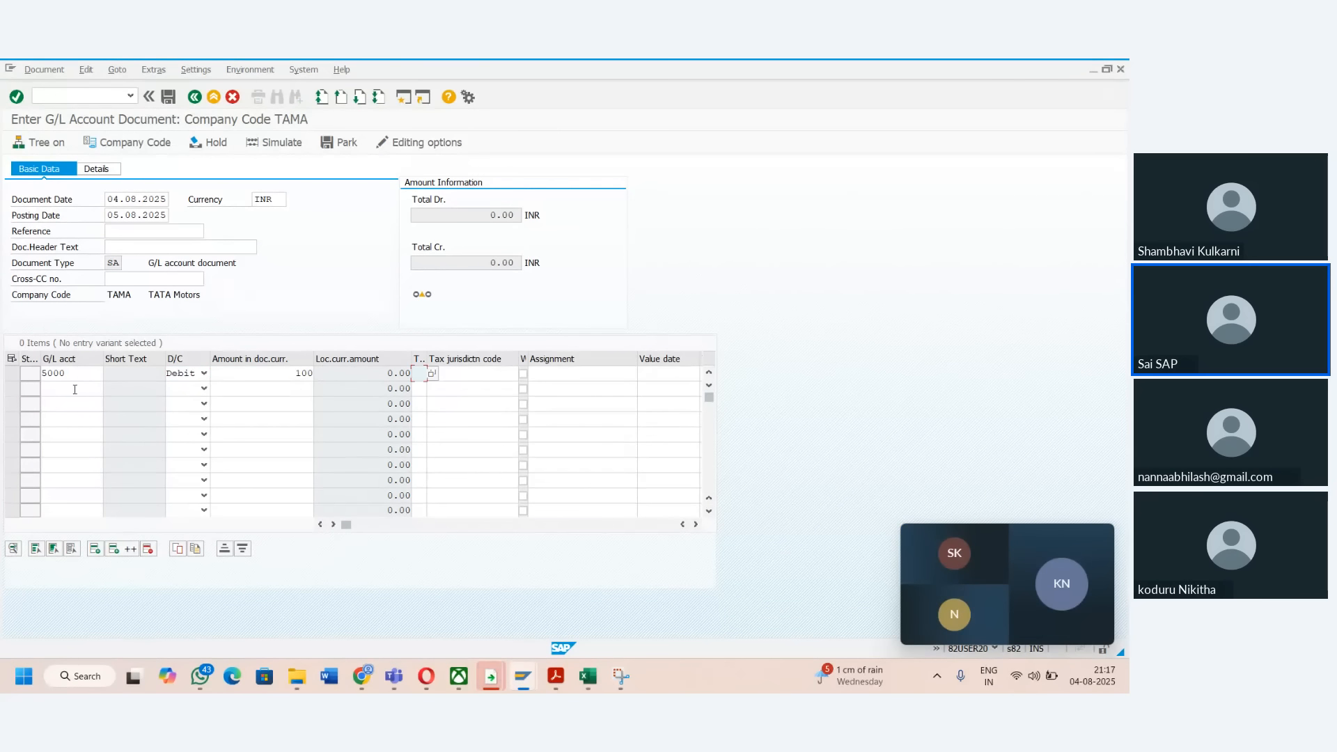
# - Enter the second line item as a credit of 100 to G/L account 1000 and simulate the document
pyautogui.click(75, 389)
pyautogui.write('1000')
pyautogui.press('Tab')
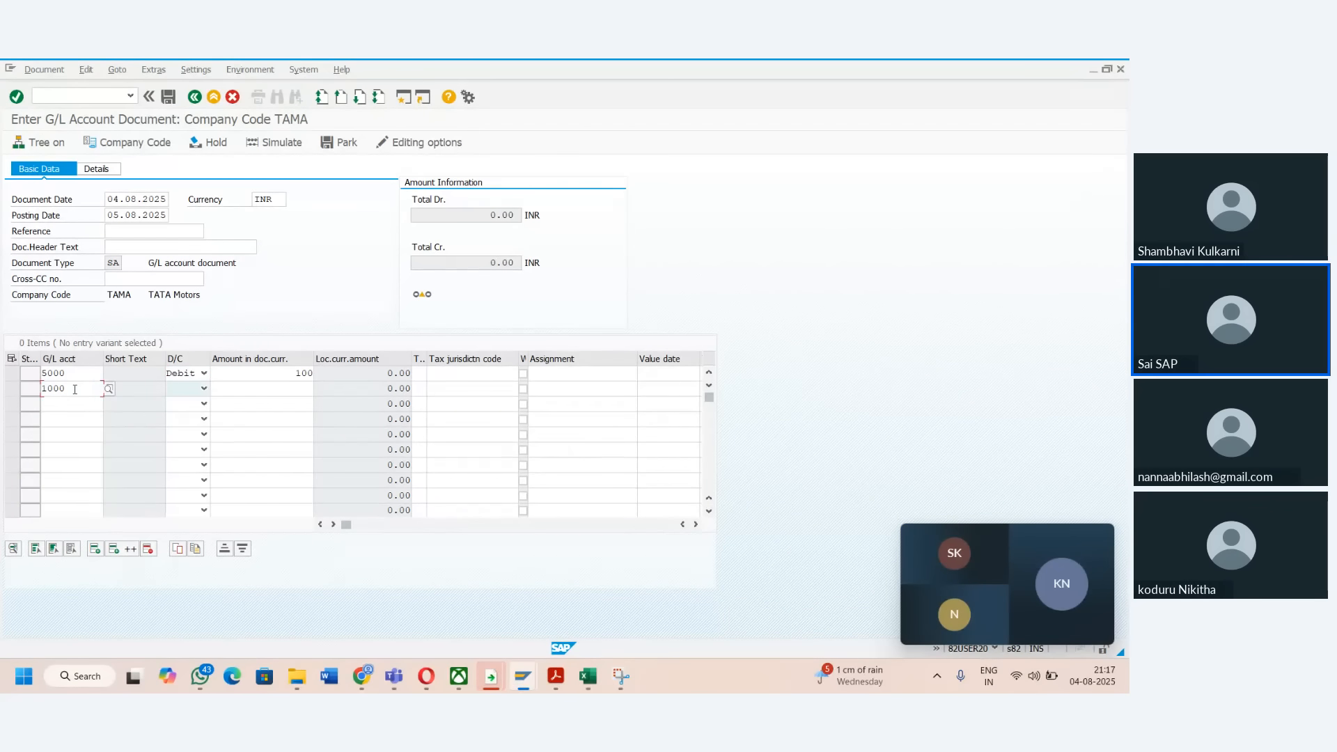
pyautogui.press('c')
pyautogui.press('Tab')
pyautogui.write('100')
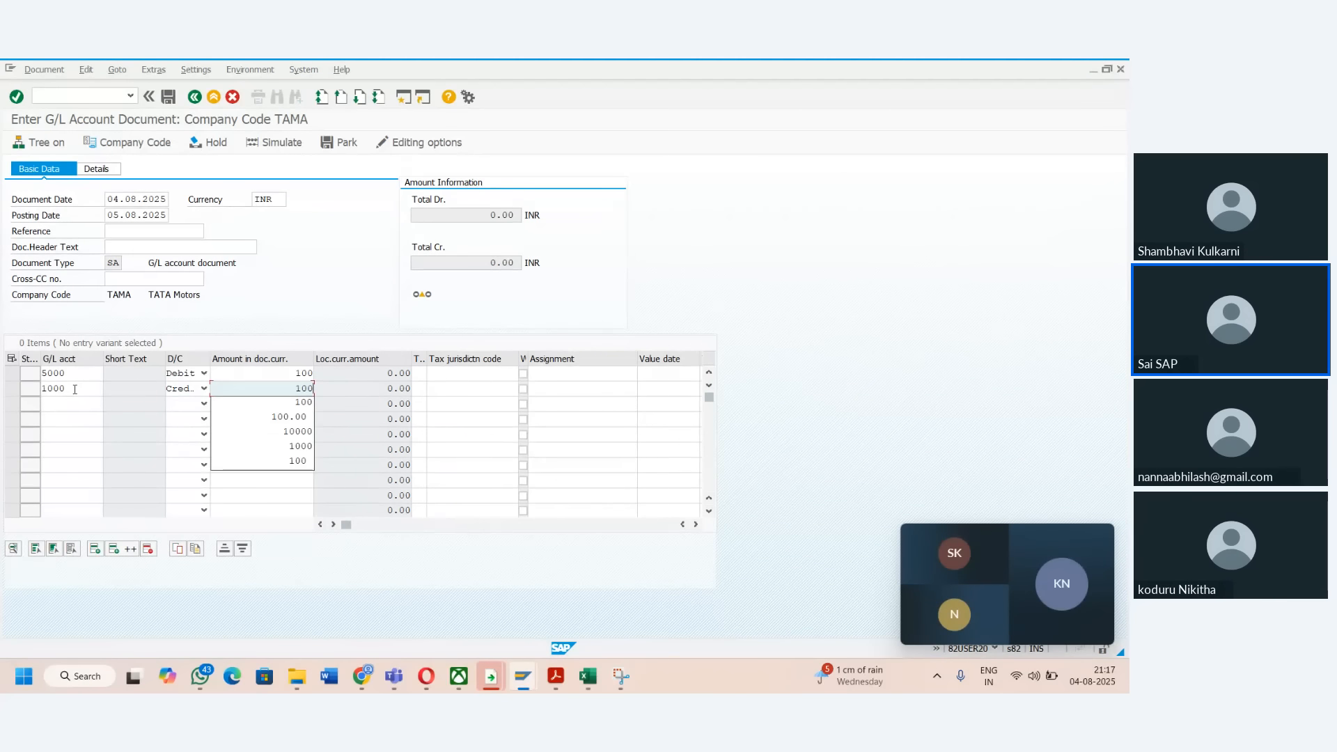
pyautogui.press('Tab')
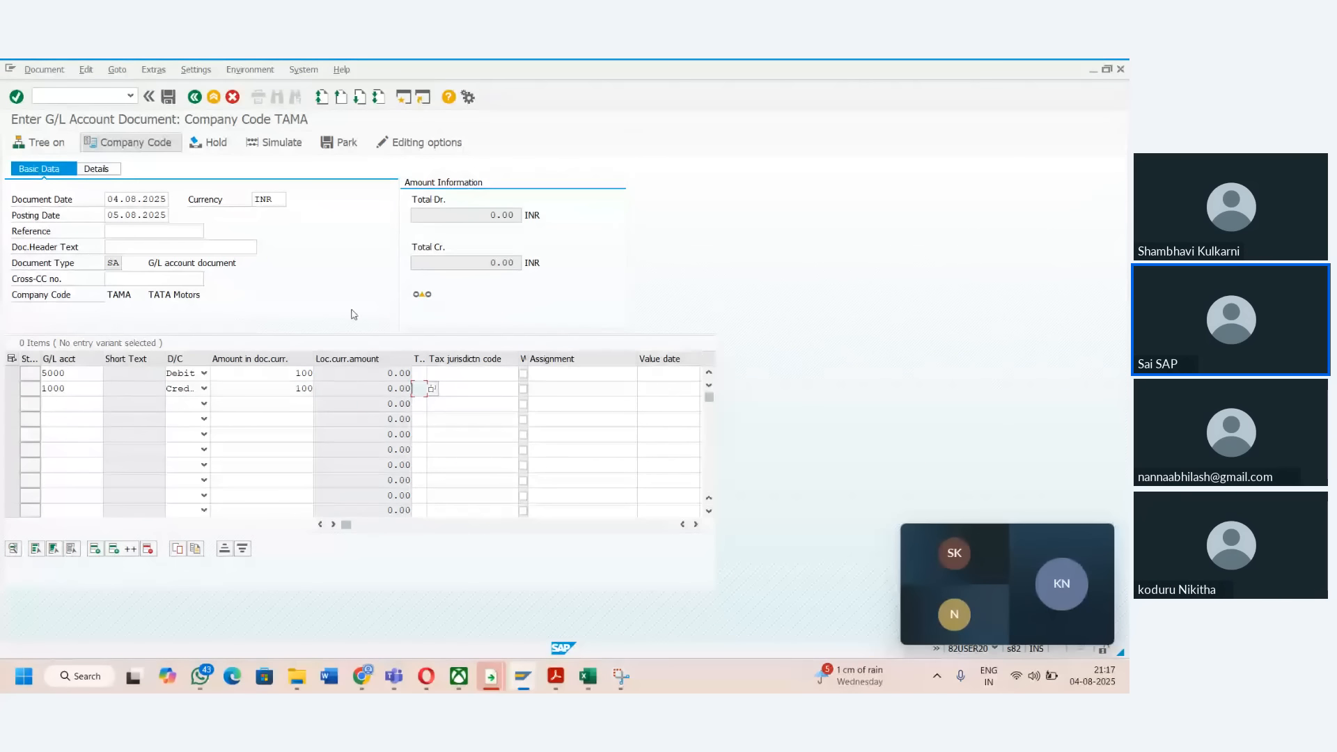
pyautogui.click(273, 142)
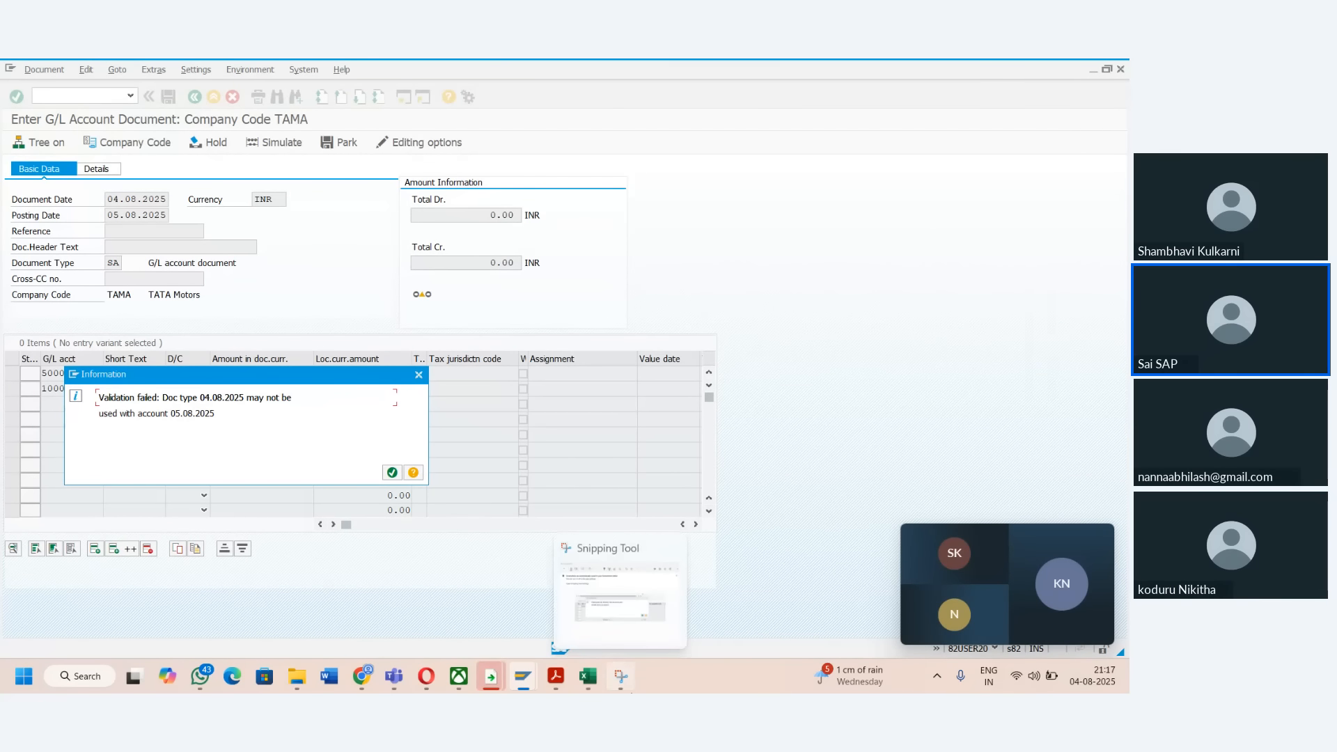
# - Capture a Snipping Tool screenshot of the validation error dialog over the G/L account document
pyautogui.click(620, 676)
pyautogui.click(360, 119)
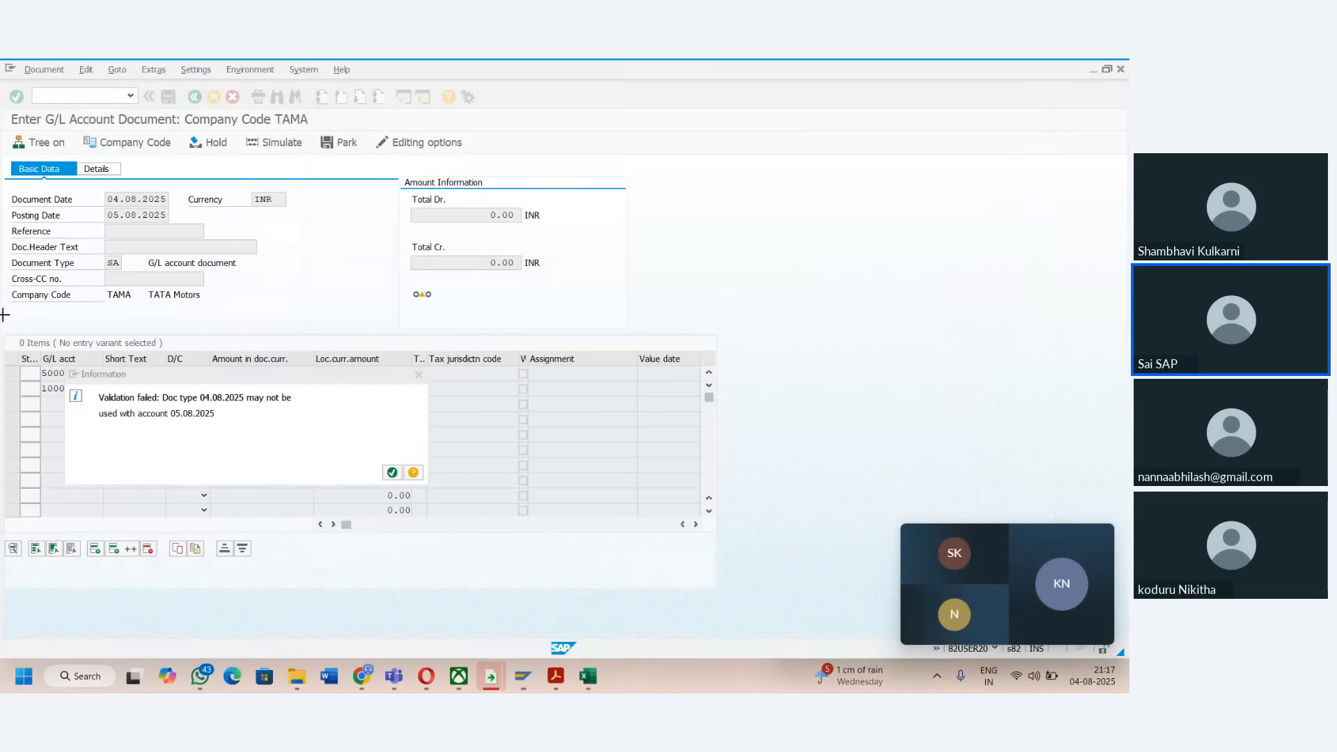
pyautogui.moveTo(1, 311); pyautogui.dragTo(606, 512)
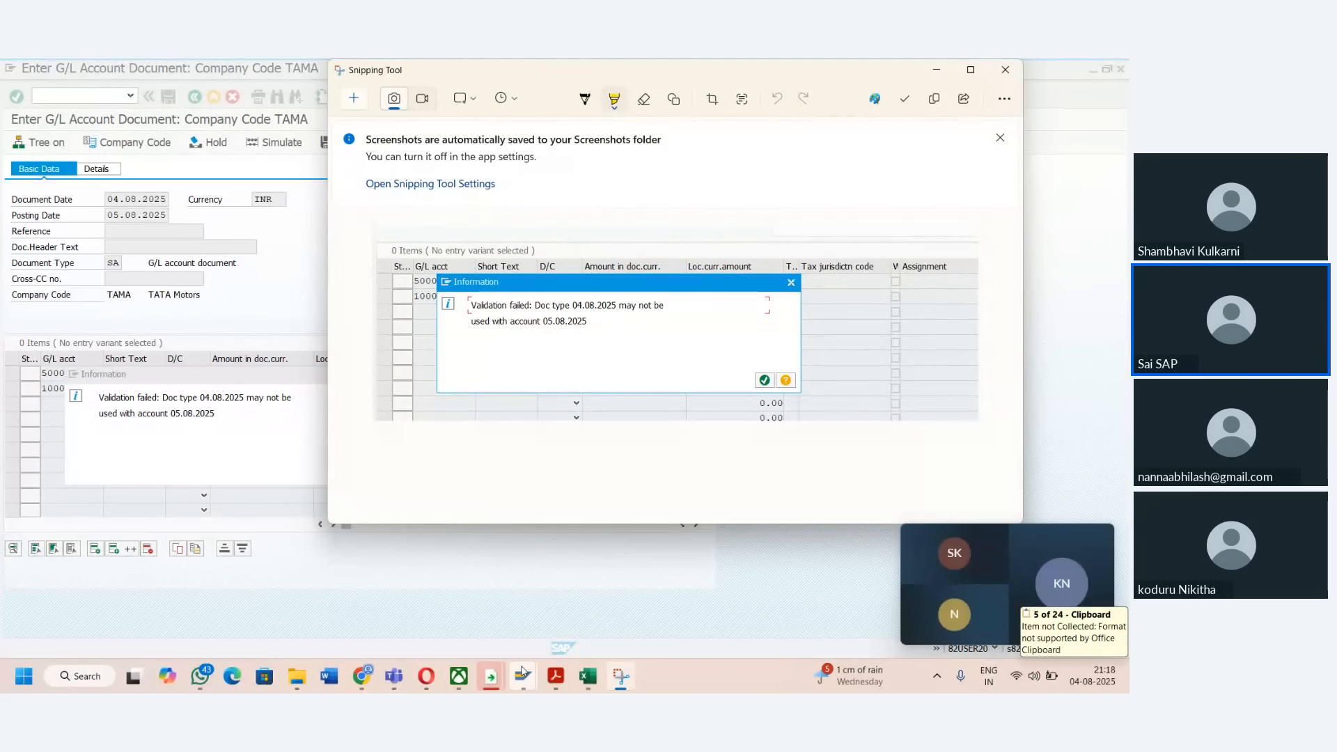
# - Place the error screenshot beside the TAMA step 001 message settings to compare its dates with the message variables
pyautogui.moveTo(491, 669)
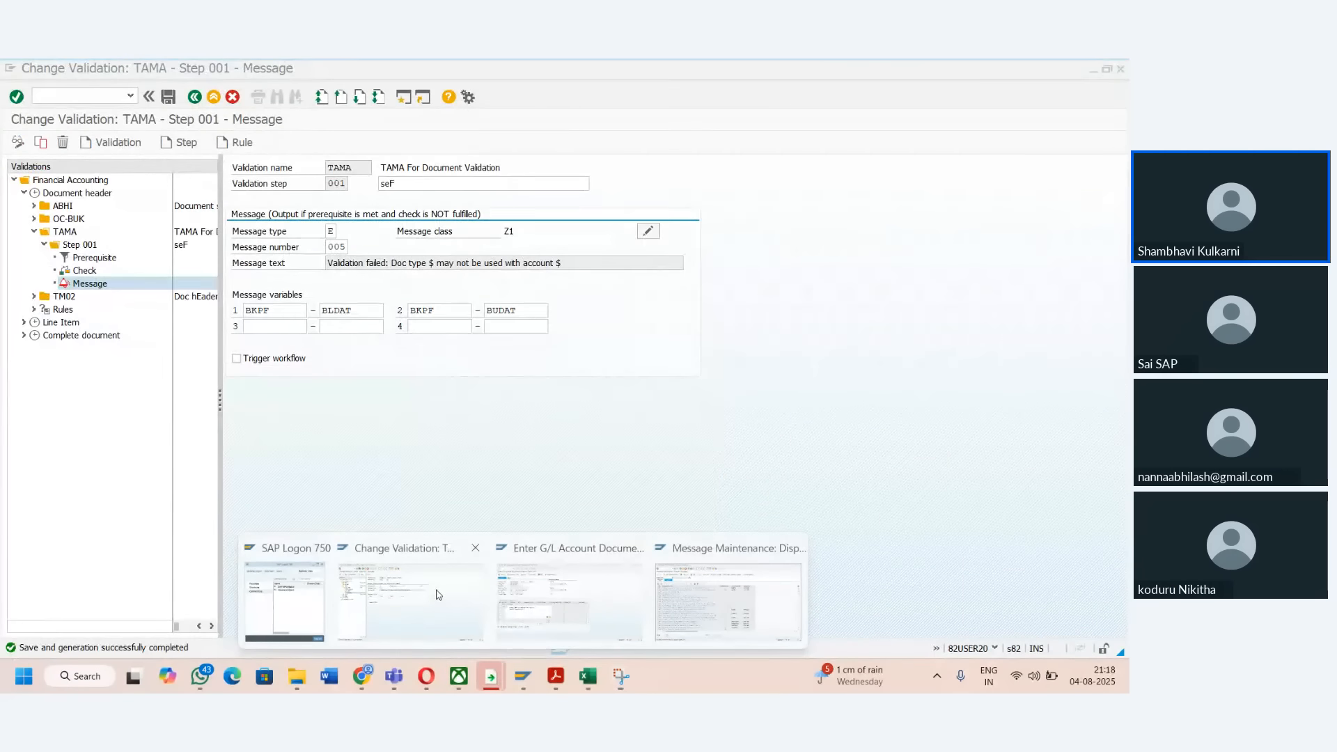
pyautogui.click(410, 600)
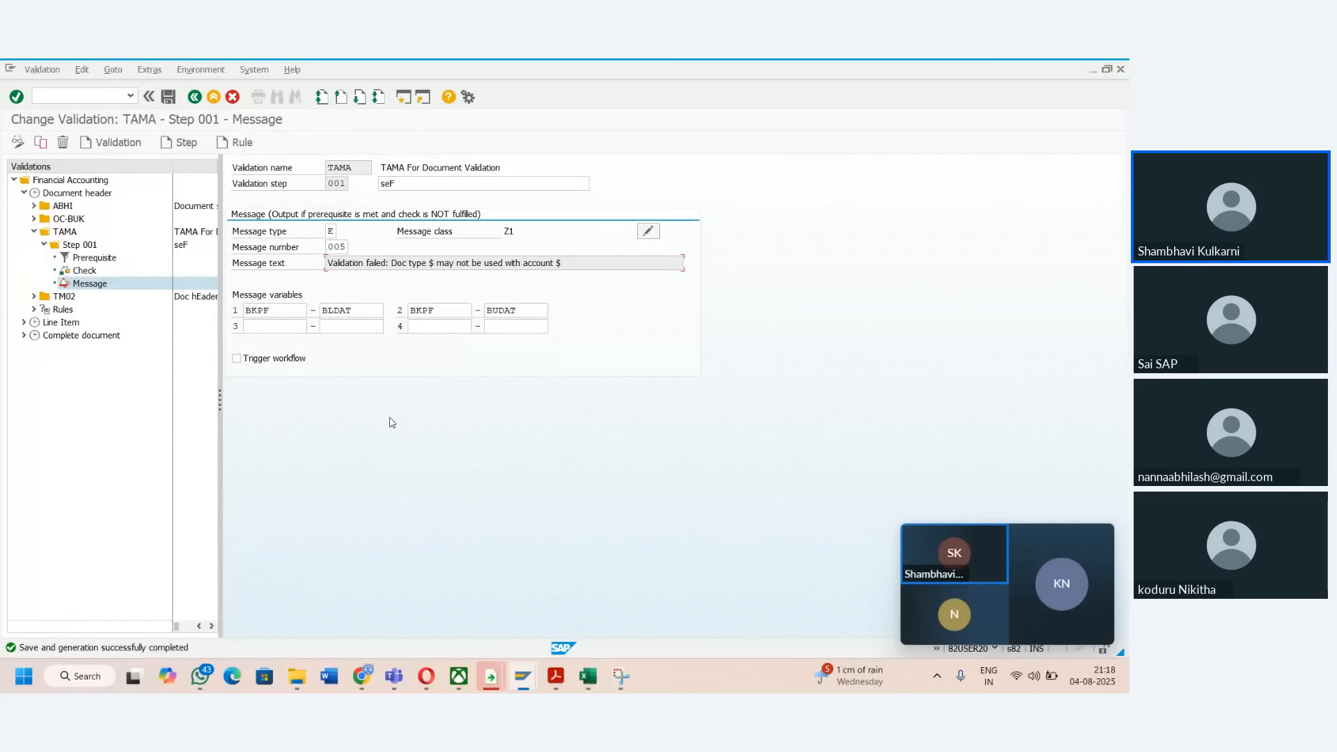
pyautogui.click(620, 675)
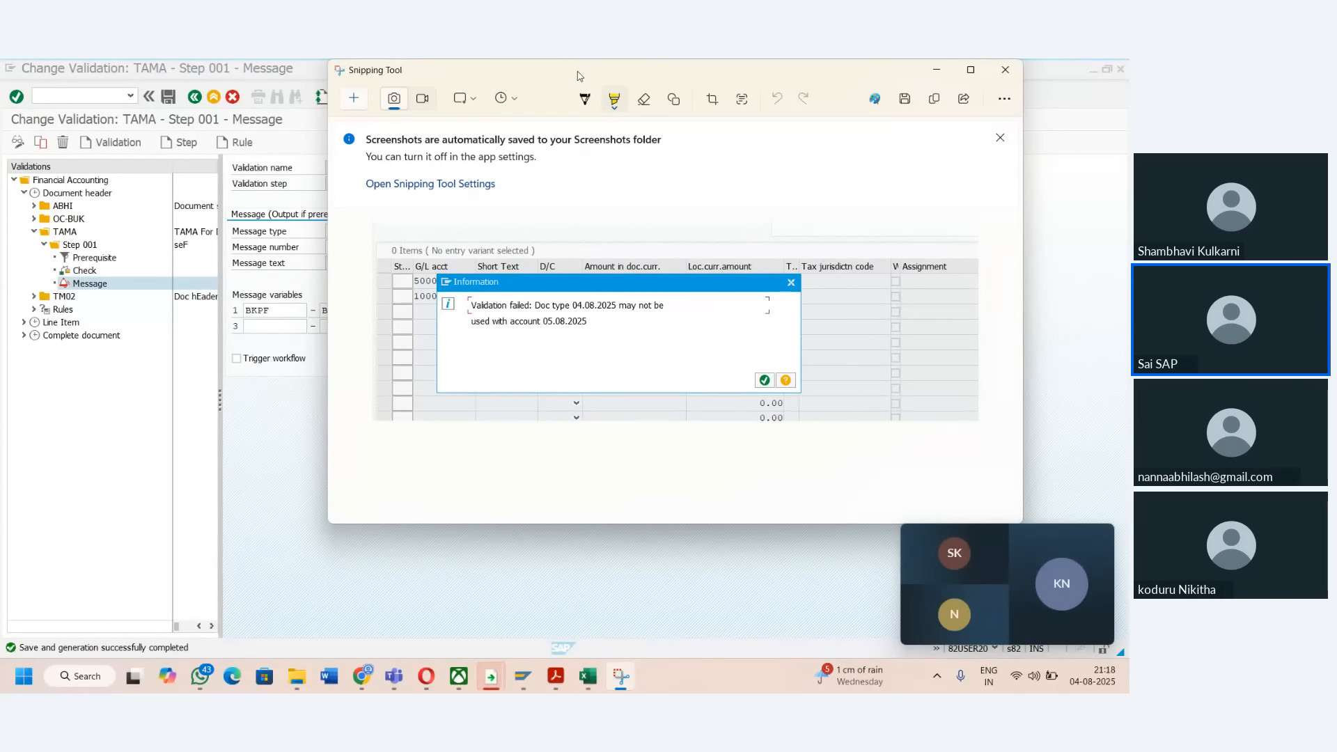
pyautogui.moveTo(573, 64); pyautogui.dragTo(762, 99)
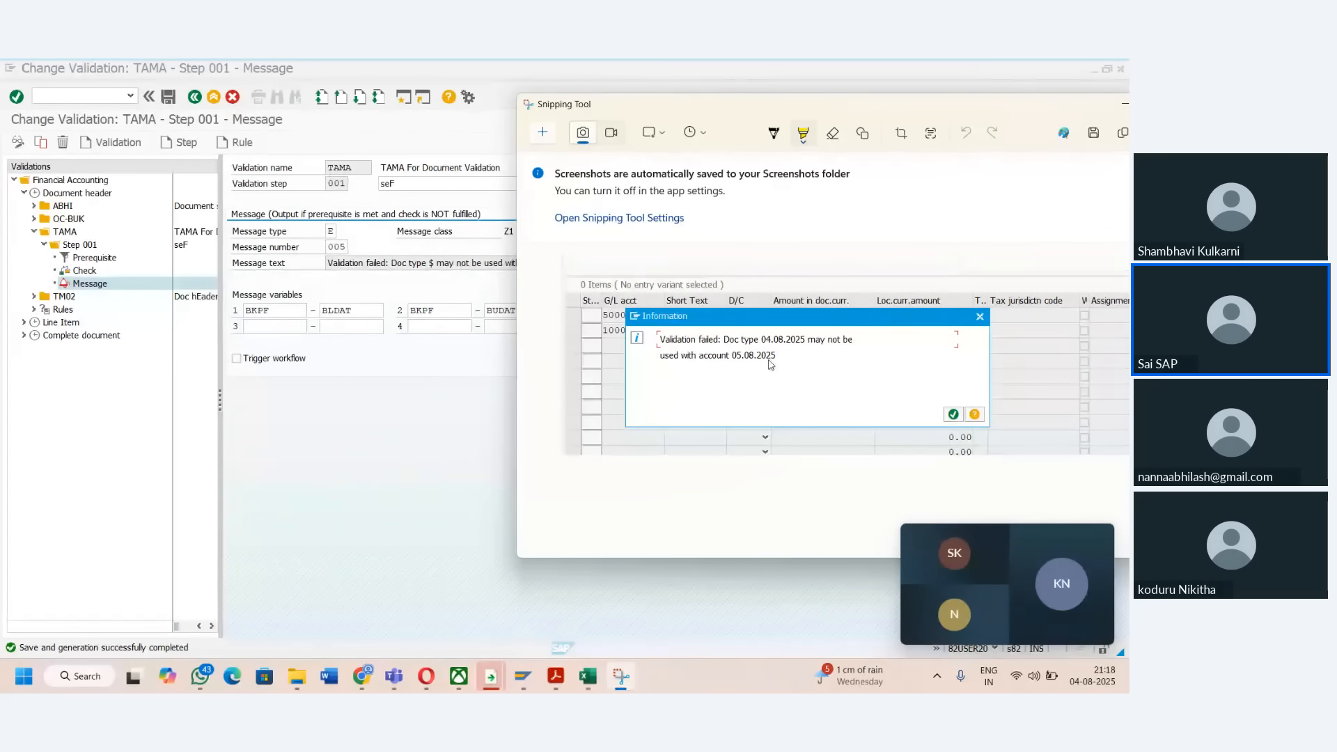
# - Clear the BKPF-BLDAT and BKPF-BUDAT message variables of TAMA validation step 001 and save the validation
pyautogui.click(272, 309)
pyautogui.click(331, 312)
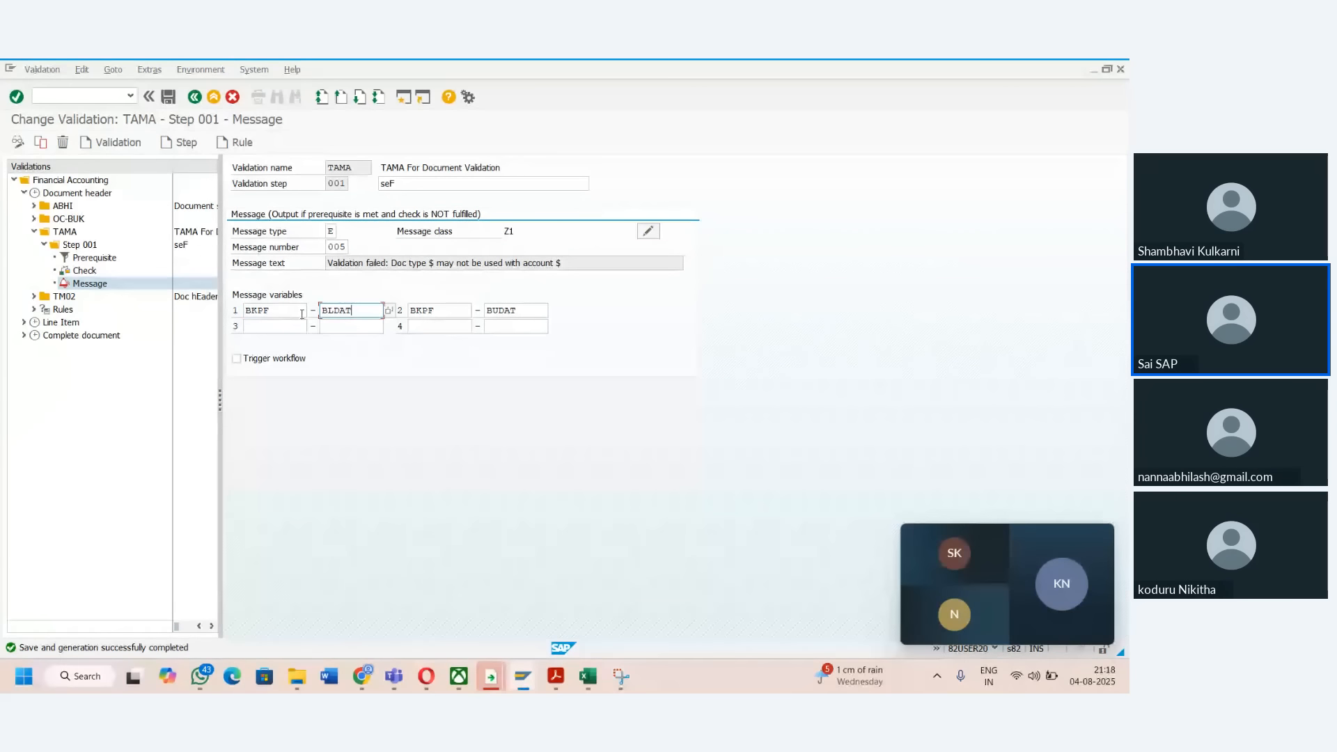
pyautogui.doubleClick(301, 312)
pyautogui.press('BackSpace')
pyautogui.press('Tab')
pyautogui.press('BackSpace')
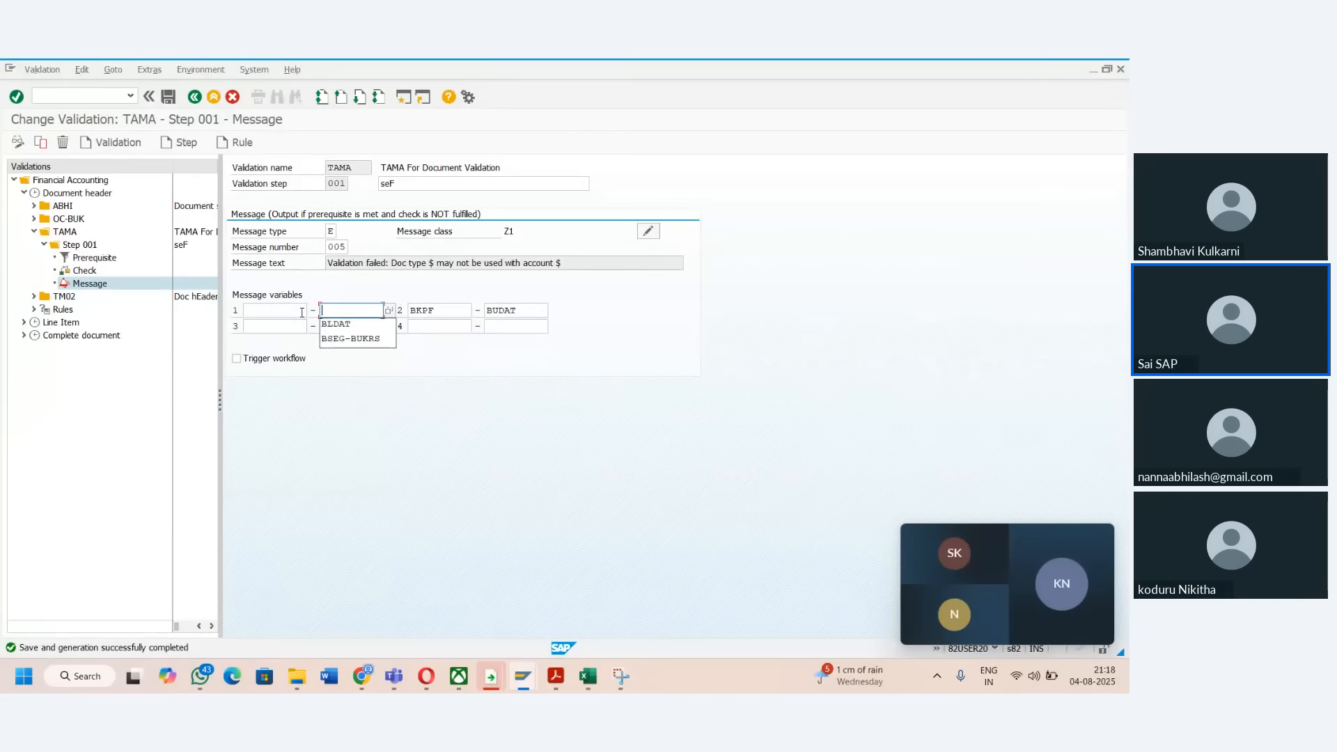
pyautogui.press('Tab')
pyautogui.press('BackSpace')
pyautogui.press('Tab')
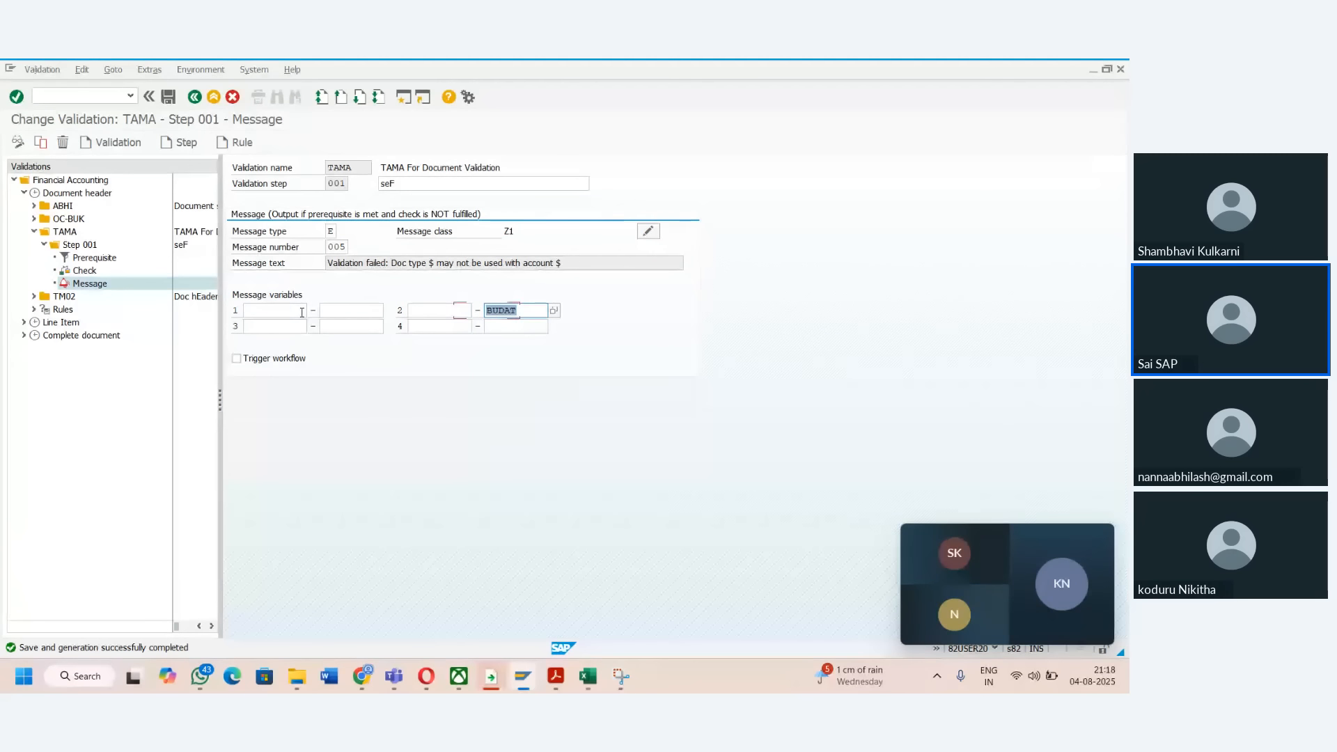
pyautogui.press('BackSpace')
pyautogui.click(168, 97)
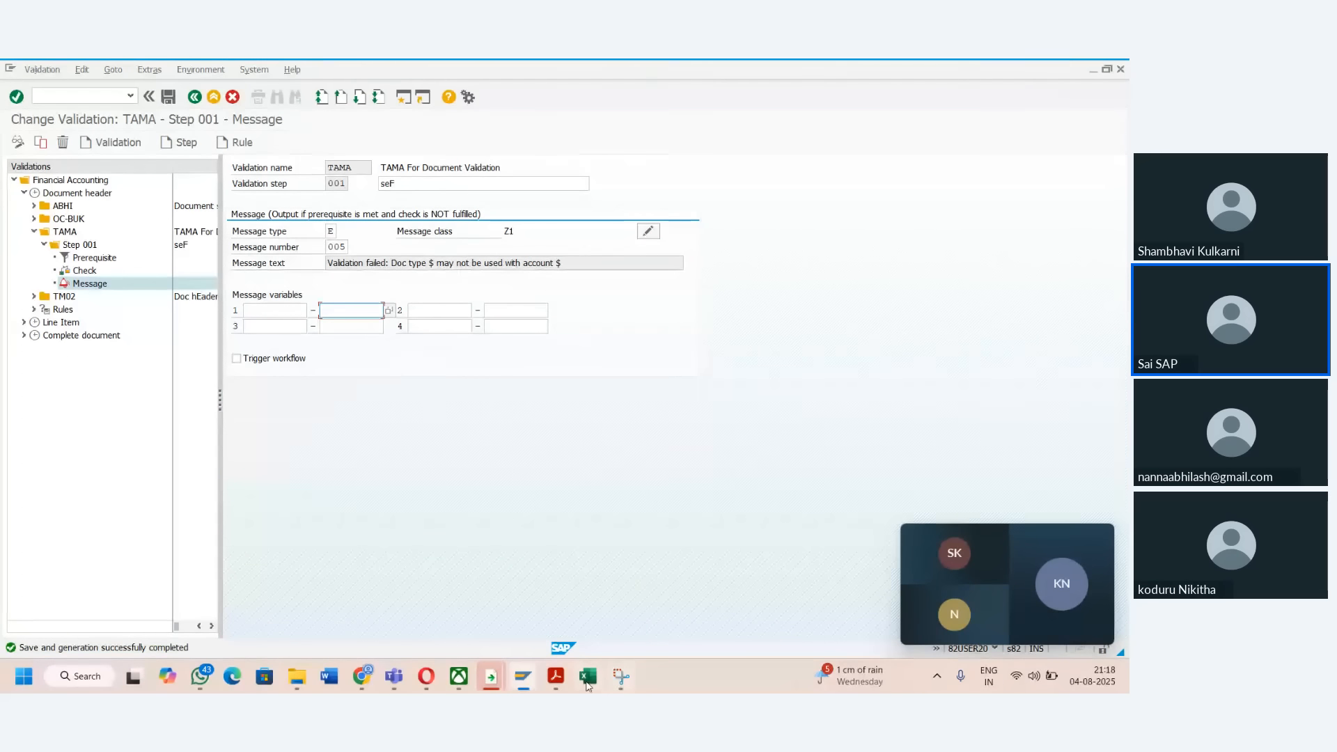
# - Dismiss the validation error in the G/L account document window and open transaction FB60
pyautogui.moveTo(523, 676)
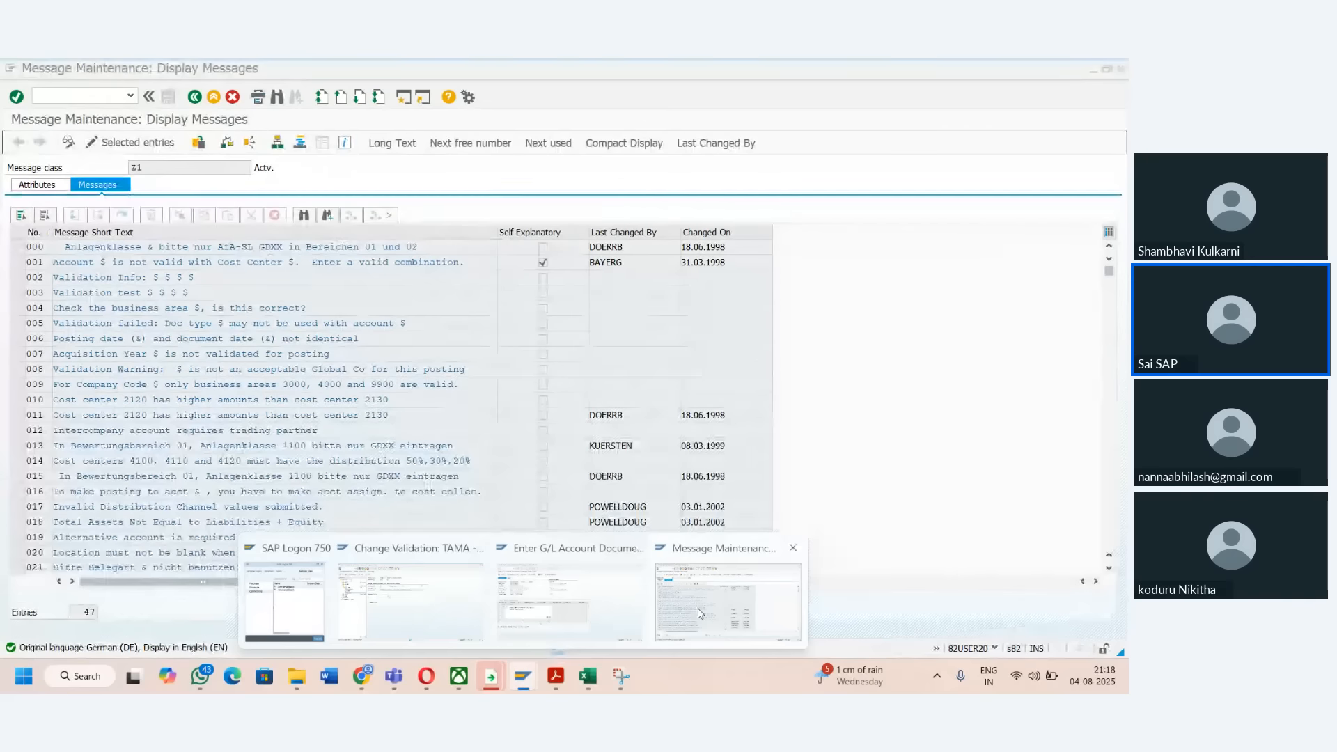
pyautogui.click(576, 601)
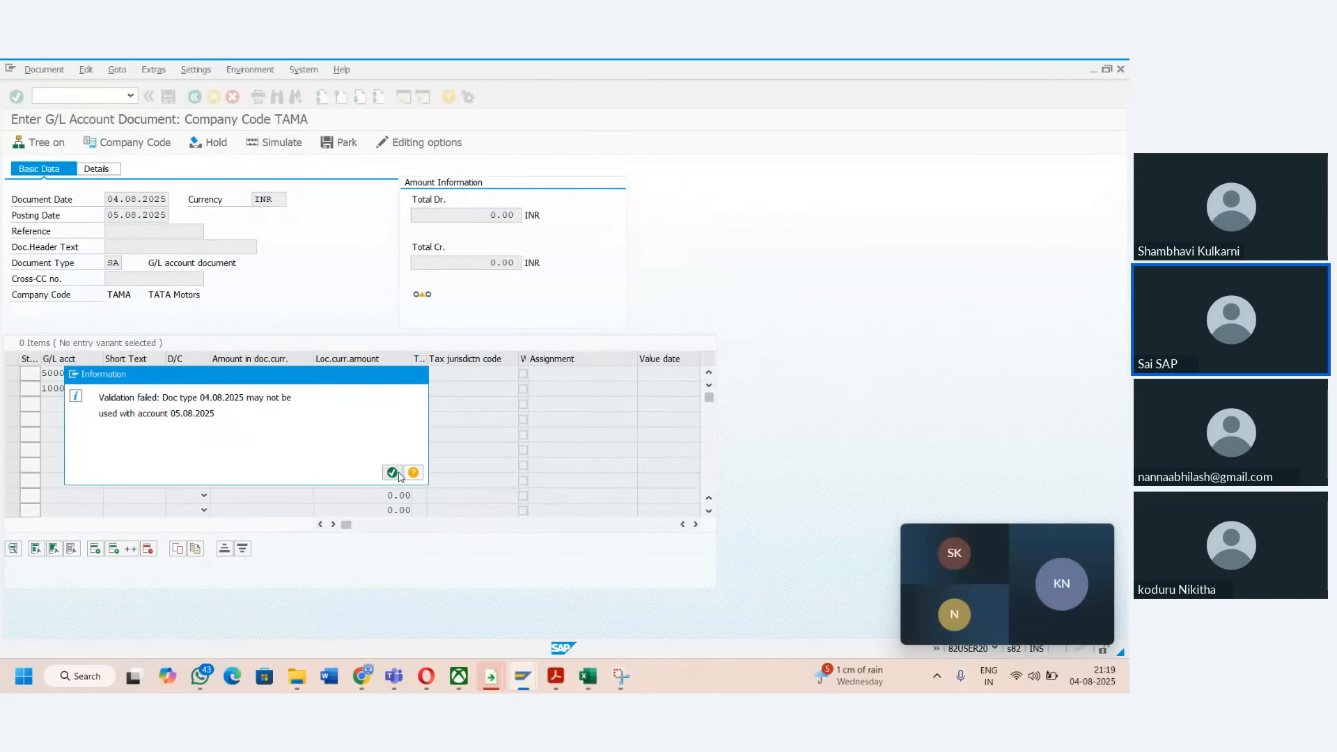
pyautogui.click(392, 472)
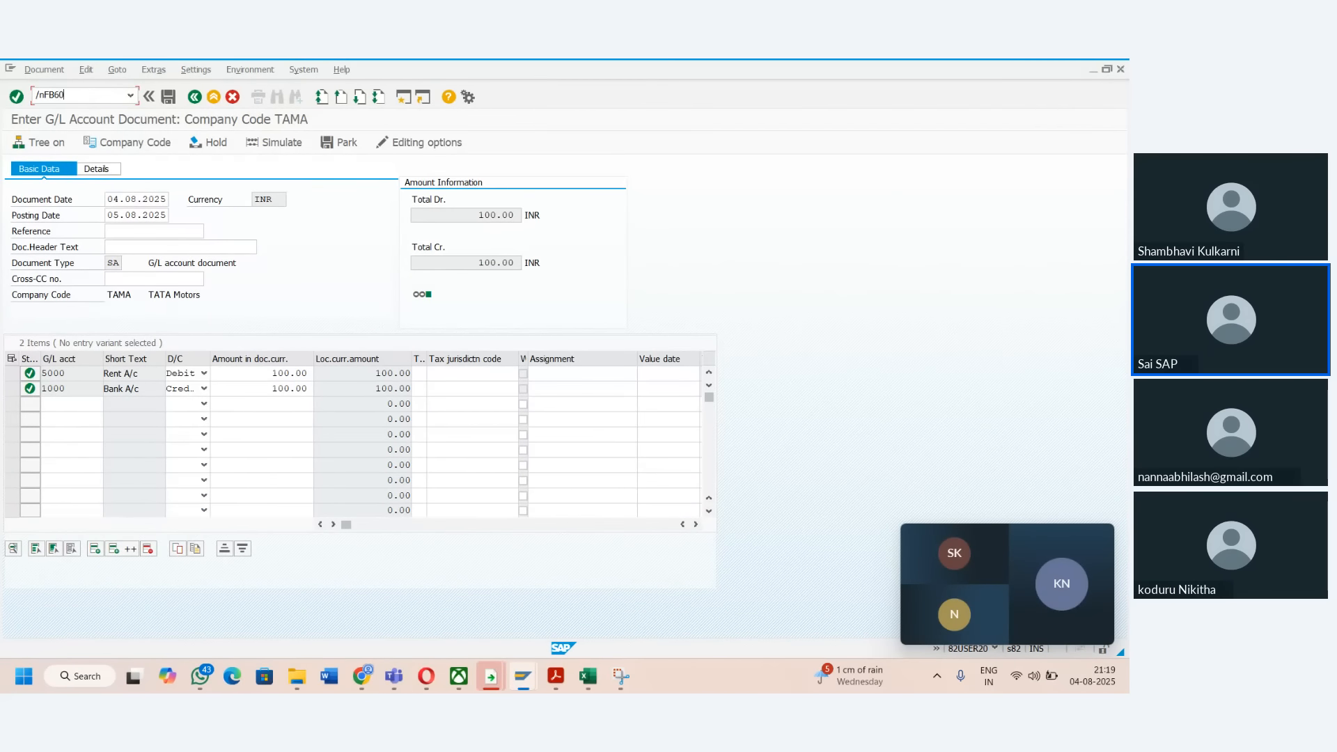
pyautogui.press('Return')
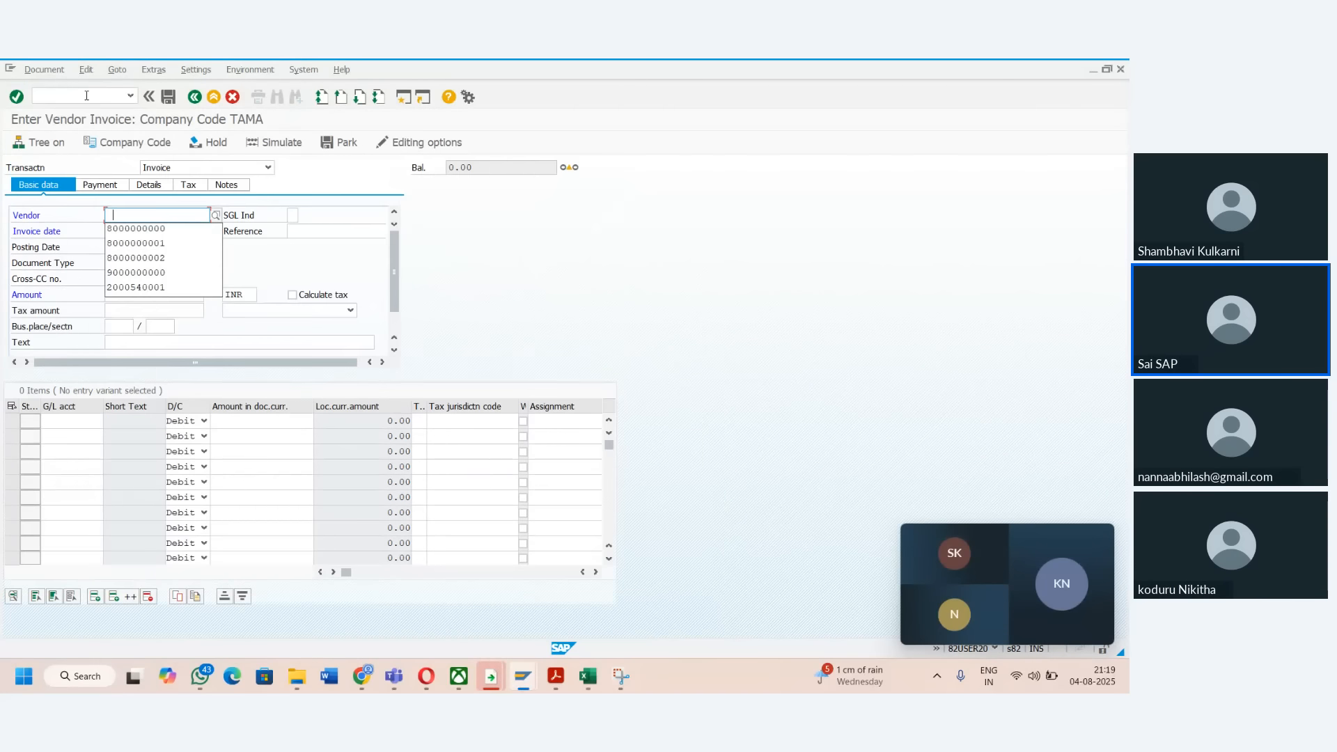
# - Choose the first suggested vendor and set the invoice date to 04.08.2025 and the posting date to 05.08.2025
pyautogui.press('Down')
pyautogui.press('Tab')
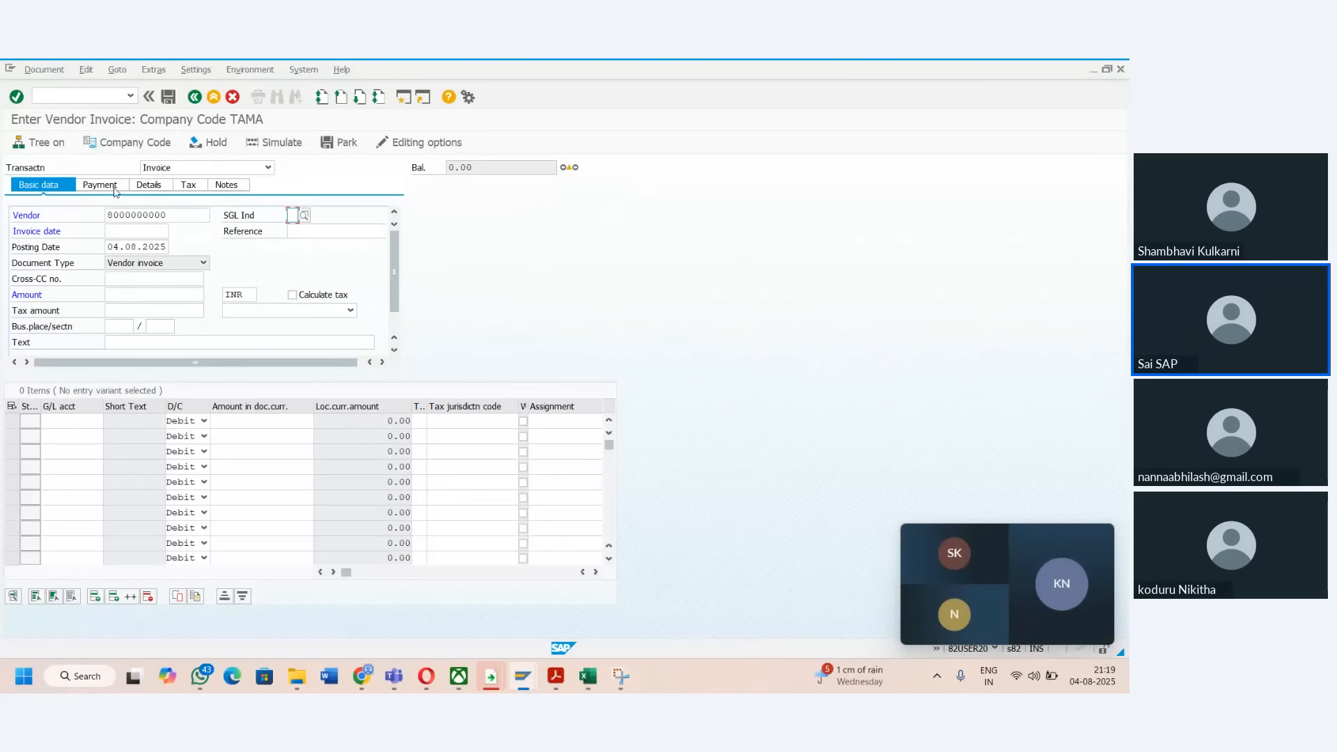
pyautogui.click(137, 231)
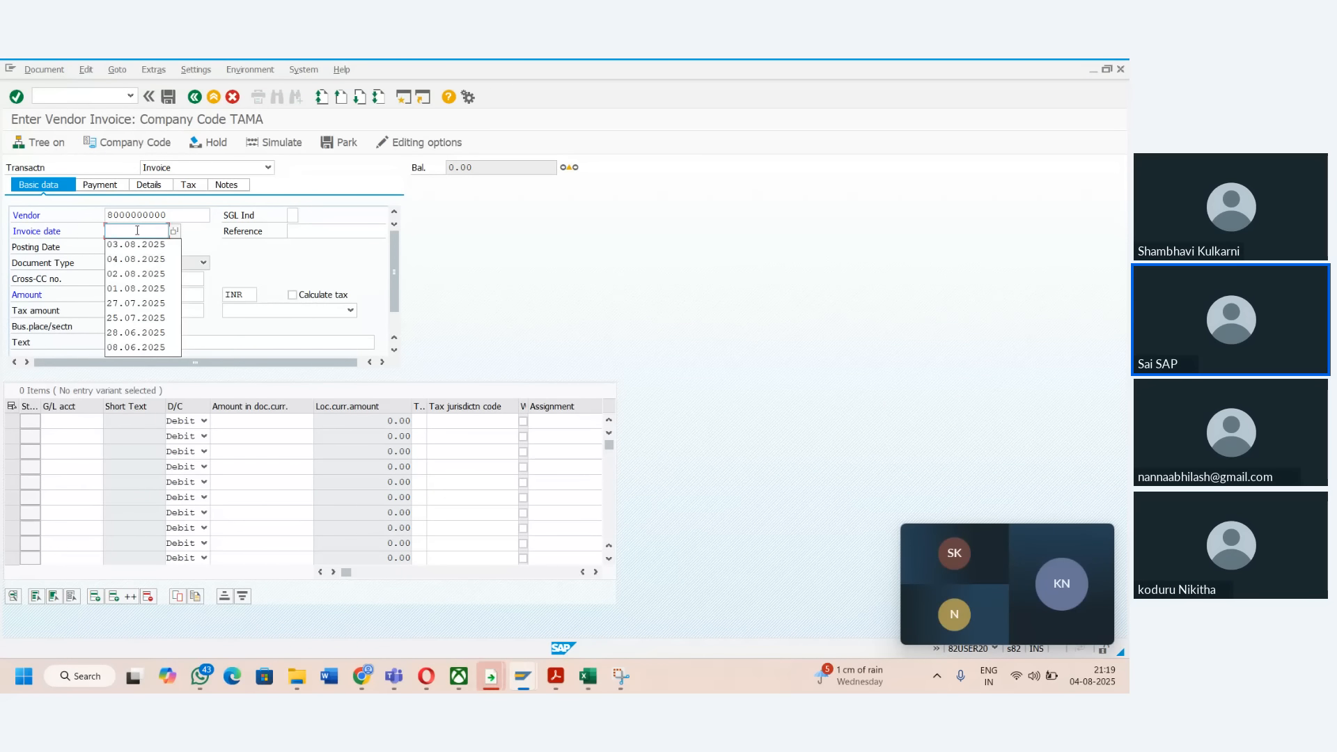
pyautogui.press('Down')
pyautogui.press('Return')
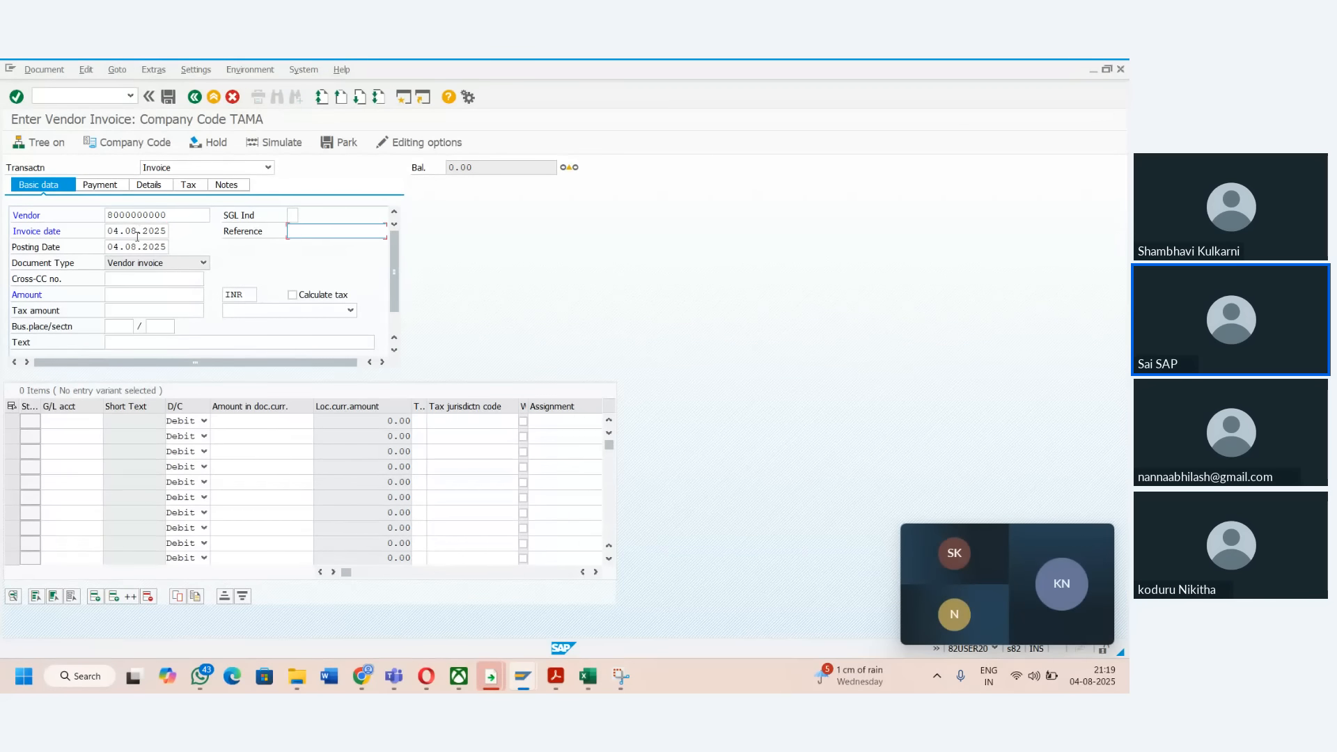
pyautogui.doubleClick(138, 246)
pyautogui.press('BackSpace')
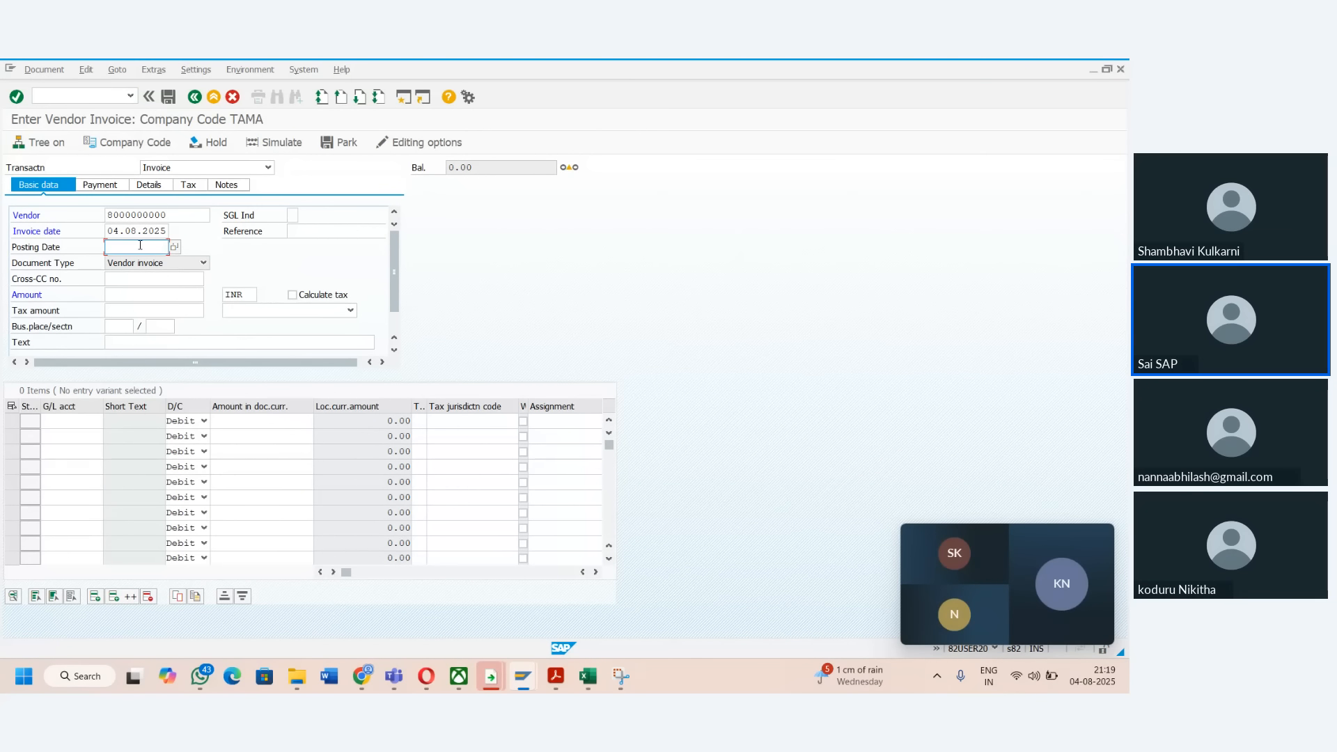
pyautogui.write('05.08.2025')
# - Enter a debit line of 100 to G/L account 5000, then simulate the vendor invoice and dismiss the dialog
pyautogui.click(84, 422)
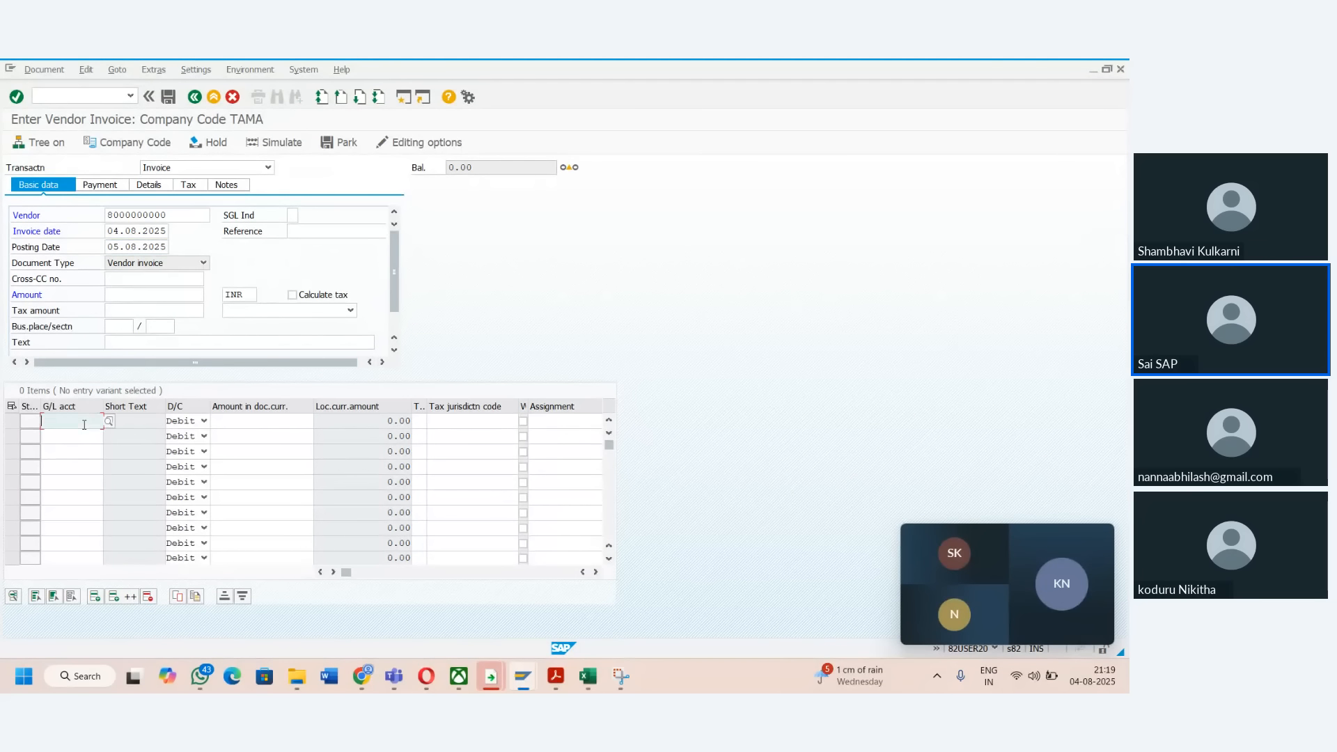
pyautogui.press('Down')
pyautogui.press('Down')
pyautogui.press('Return')
pyautogui.press('Tab')
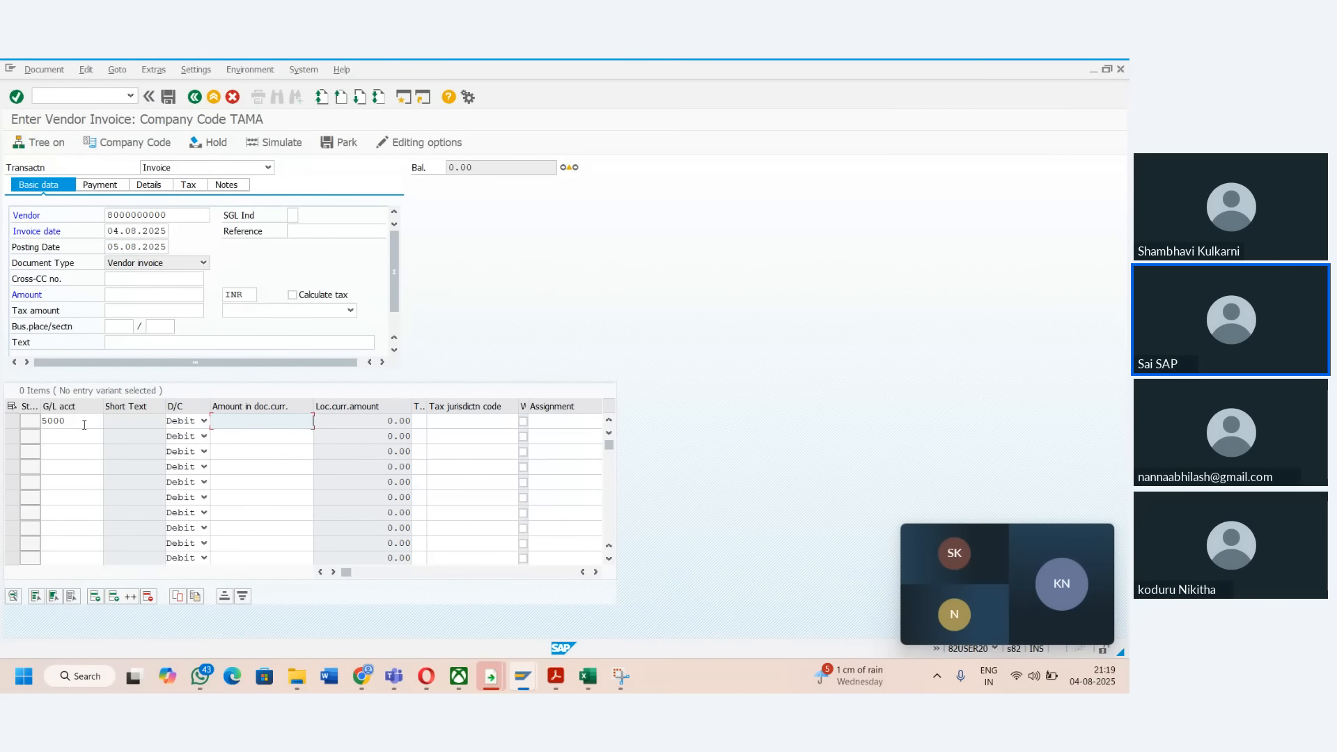
pyautogui.write('100')
pyautogui.press('Tab')
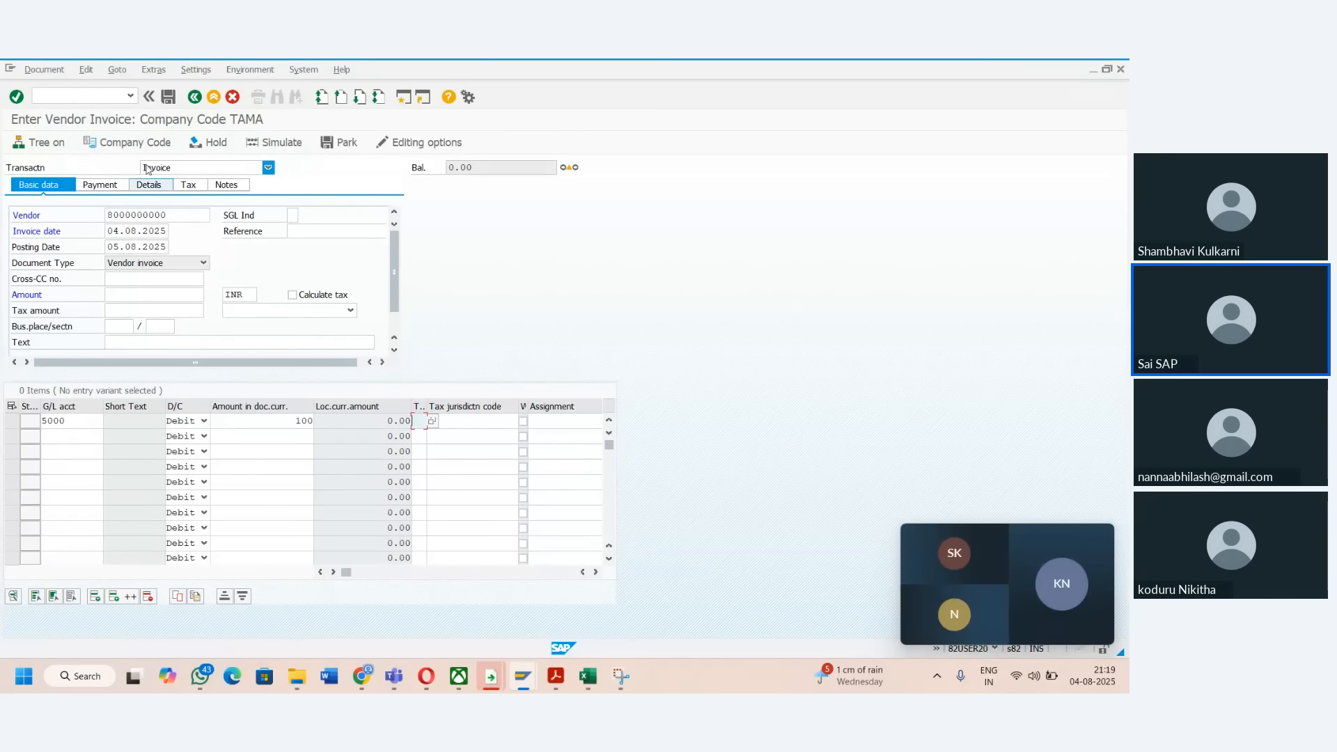
pyautogui.click(275, 142)
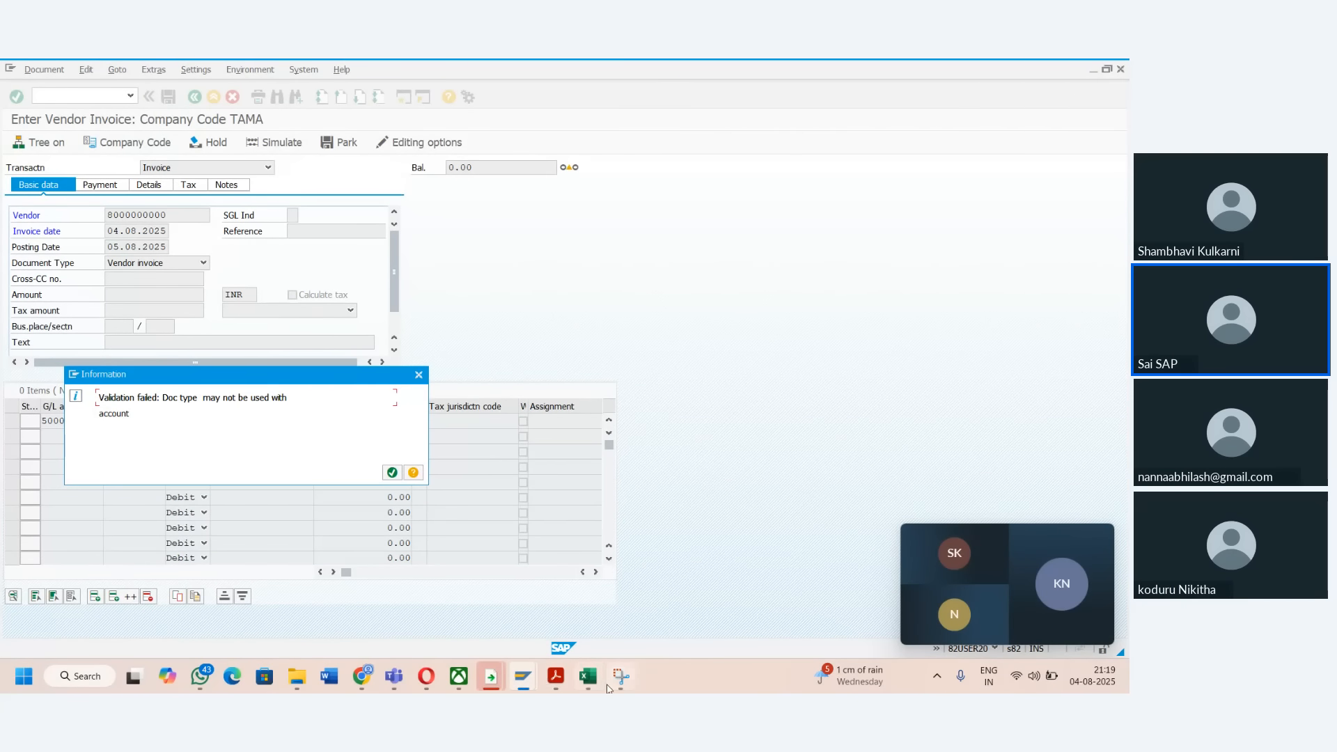
pyautogui.click(391, 472)
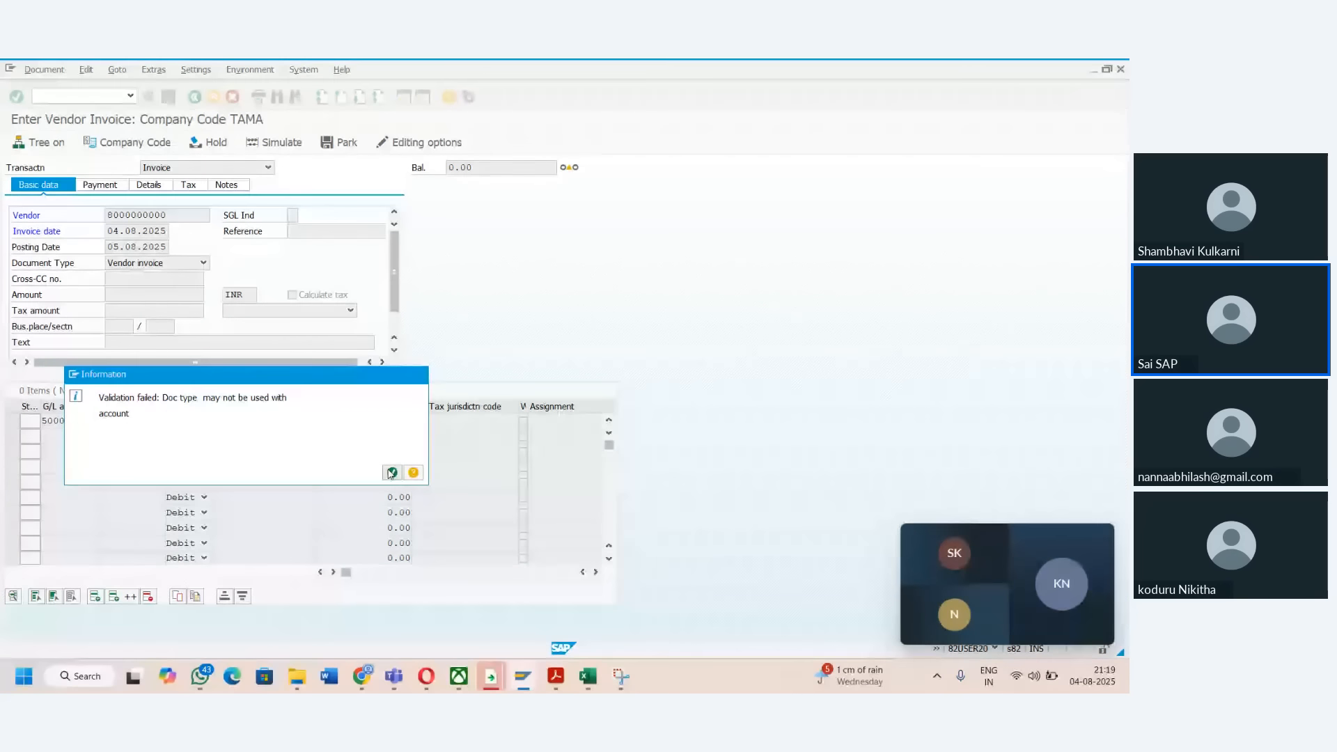
# - Switch to the TAMA validation window and go back through its overview screens to the Display IMG tree
pyautogui.moveTo(523, 676)
pyautogui.click(449, 600)
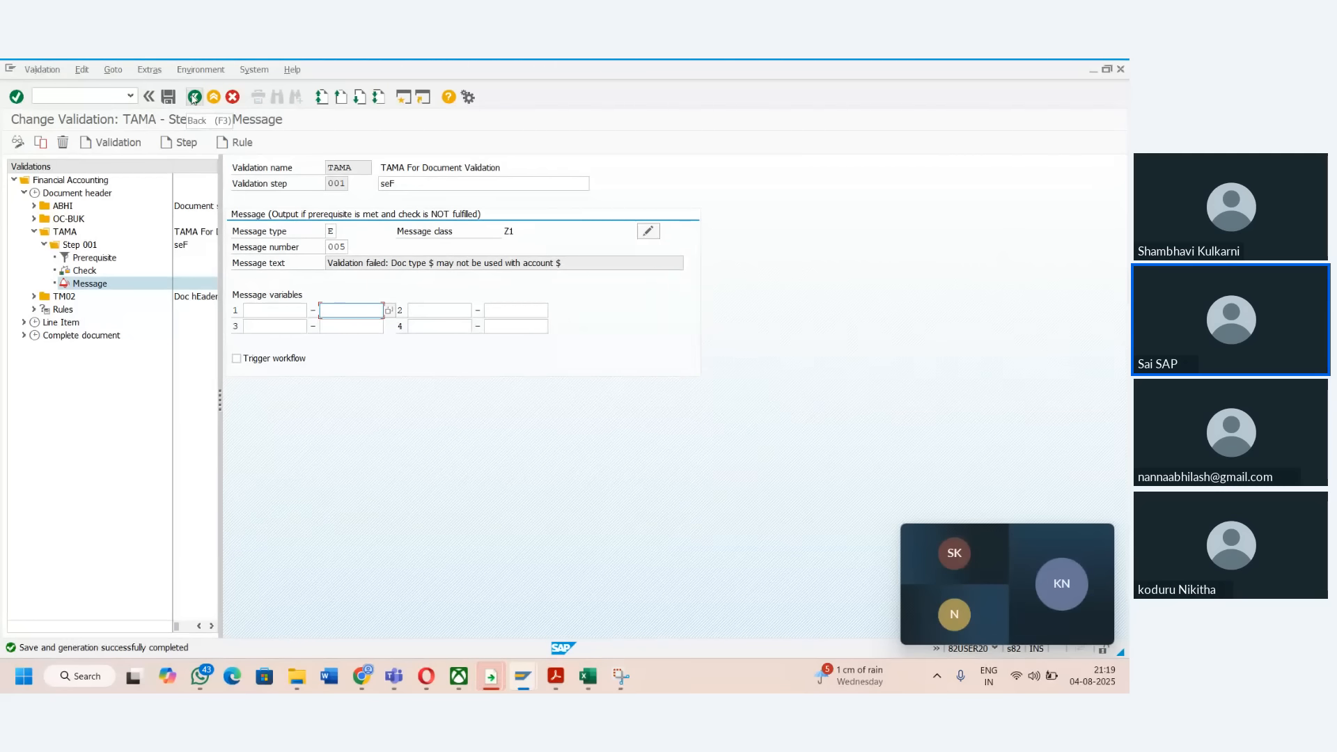
pyautogui.click(195, 98)
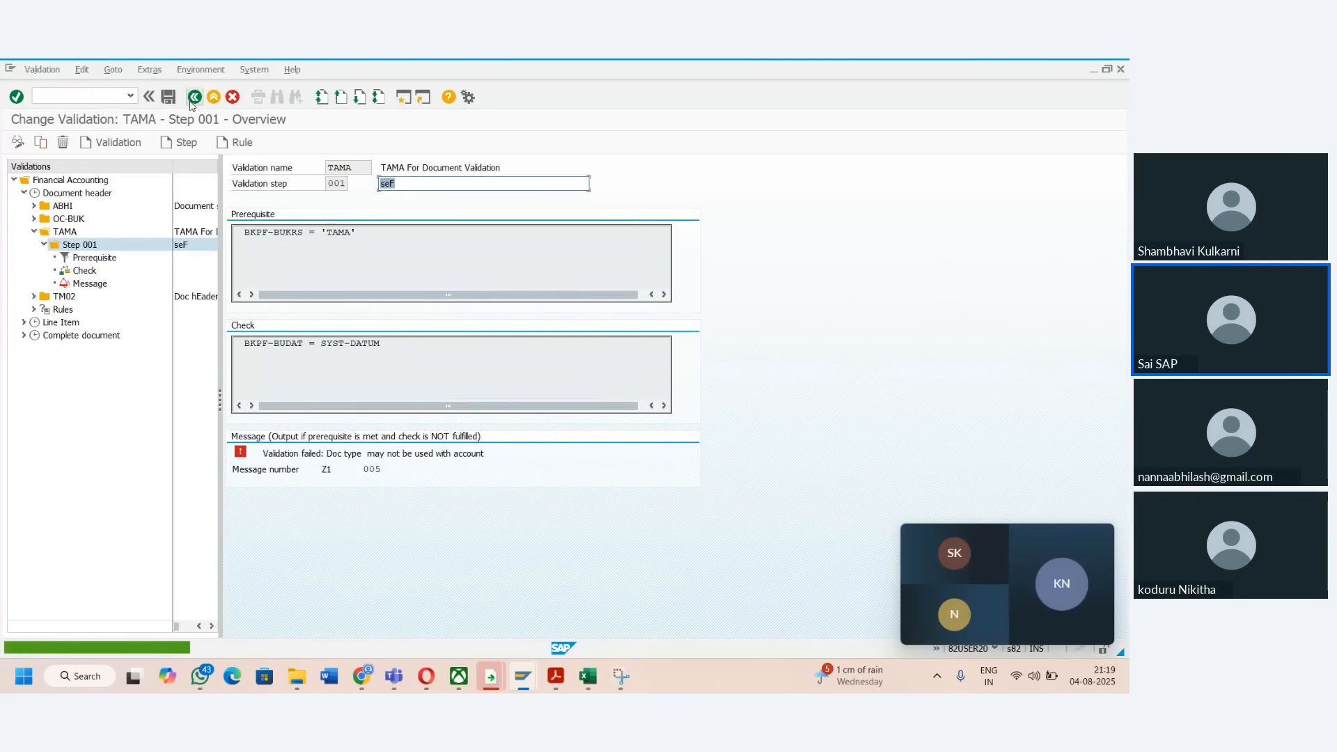
pyautogui.click(194, 101)
pyautogui.click(193, 99)
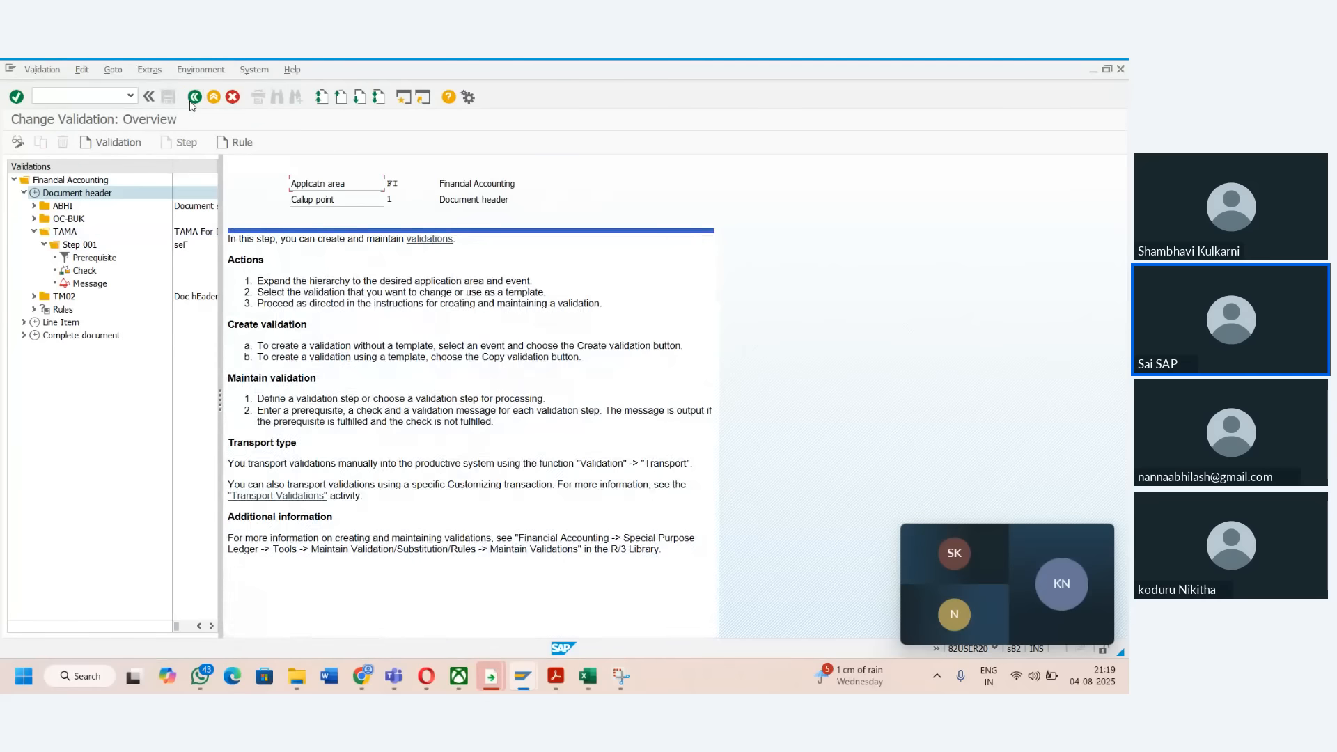
pyautogui.click(194, 98)
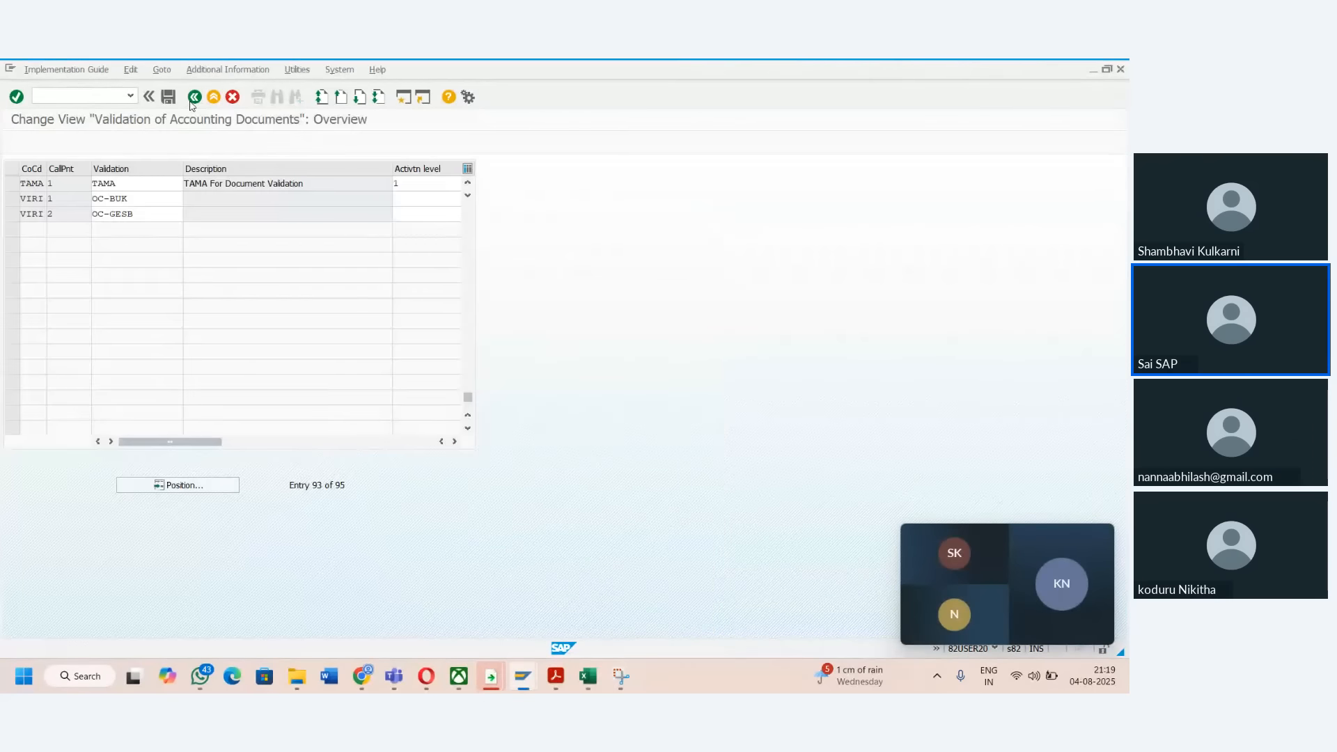
pyautogui.click(194, 98)
pyautogui.click(194, 97)
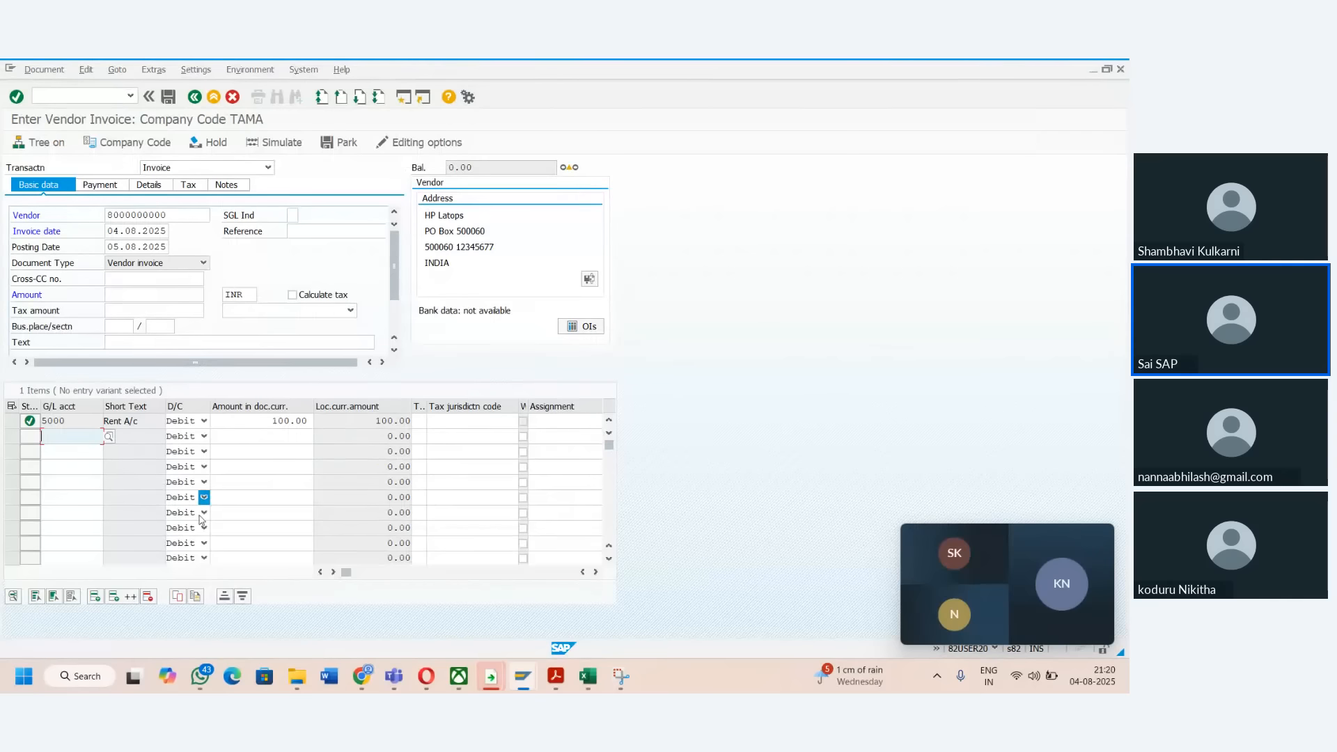
# - Switch to the Course Road Map workbook, fill row 177 of the OBYC Setup sheet yellow, and select cell A179
pyautogui.click(586, 682)
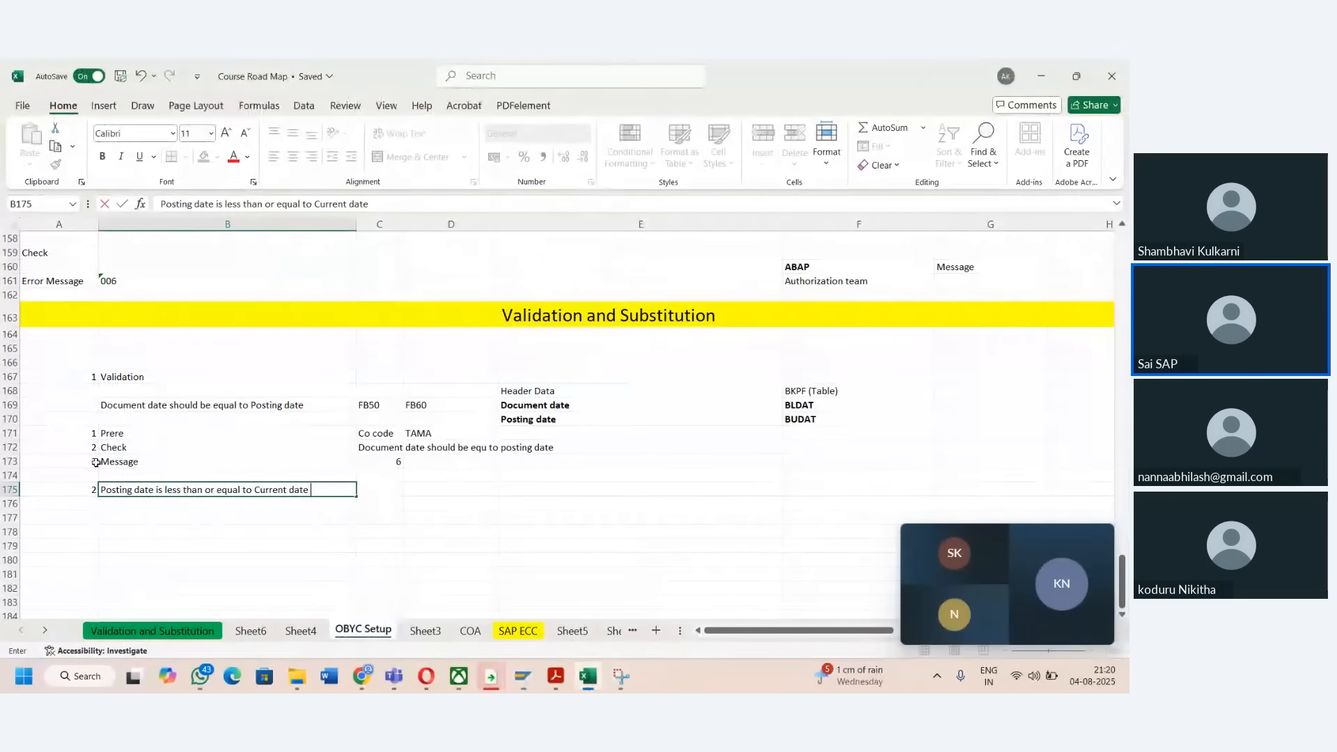
pyautogui.click(10, 517)
pyautogui.click(217, 156)
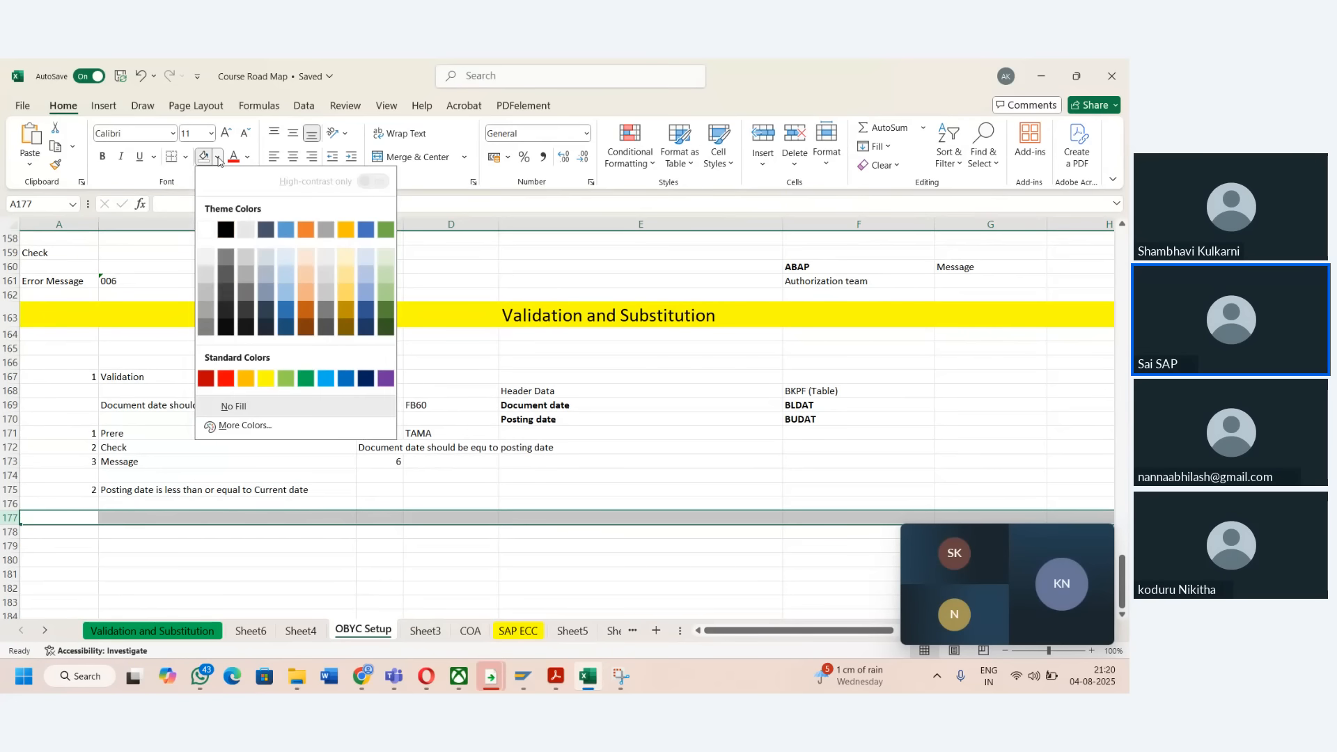
pyautogui.click(264, 382)
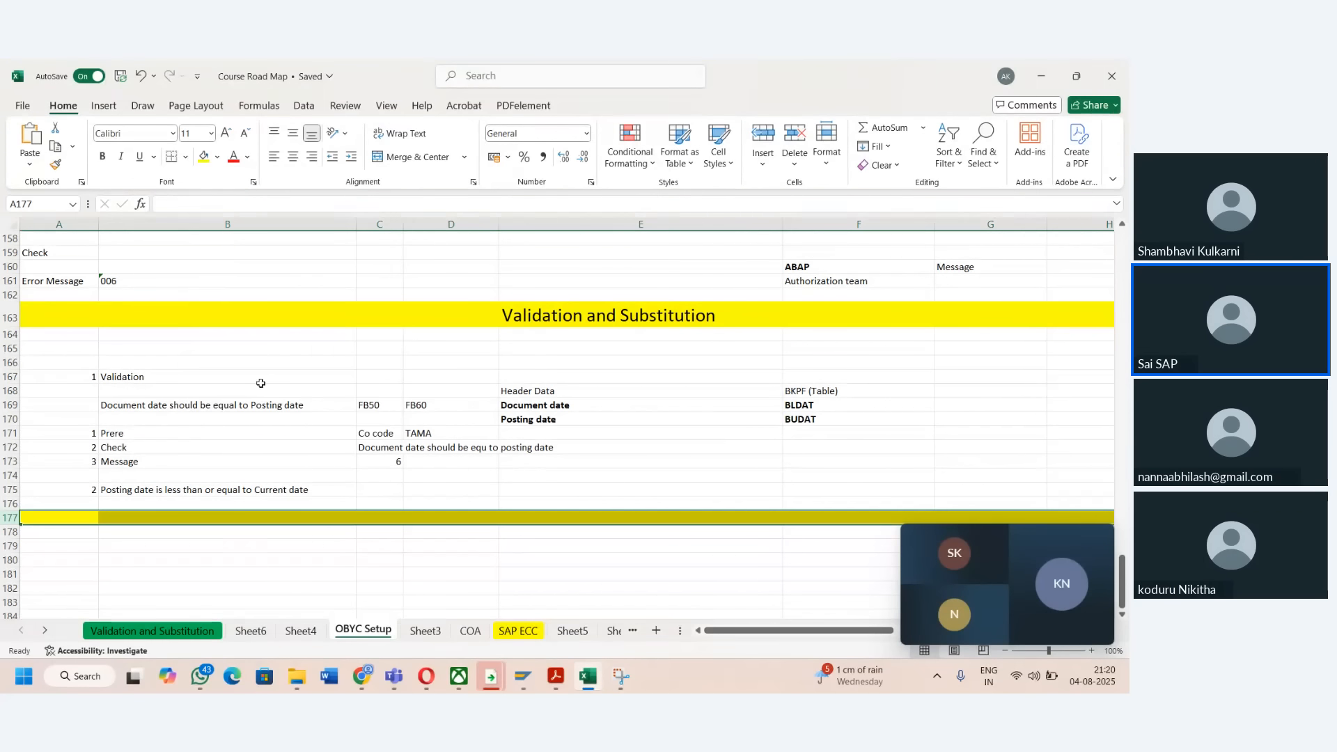
pyautogui.click(242, 548)
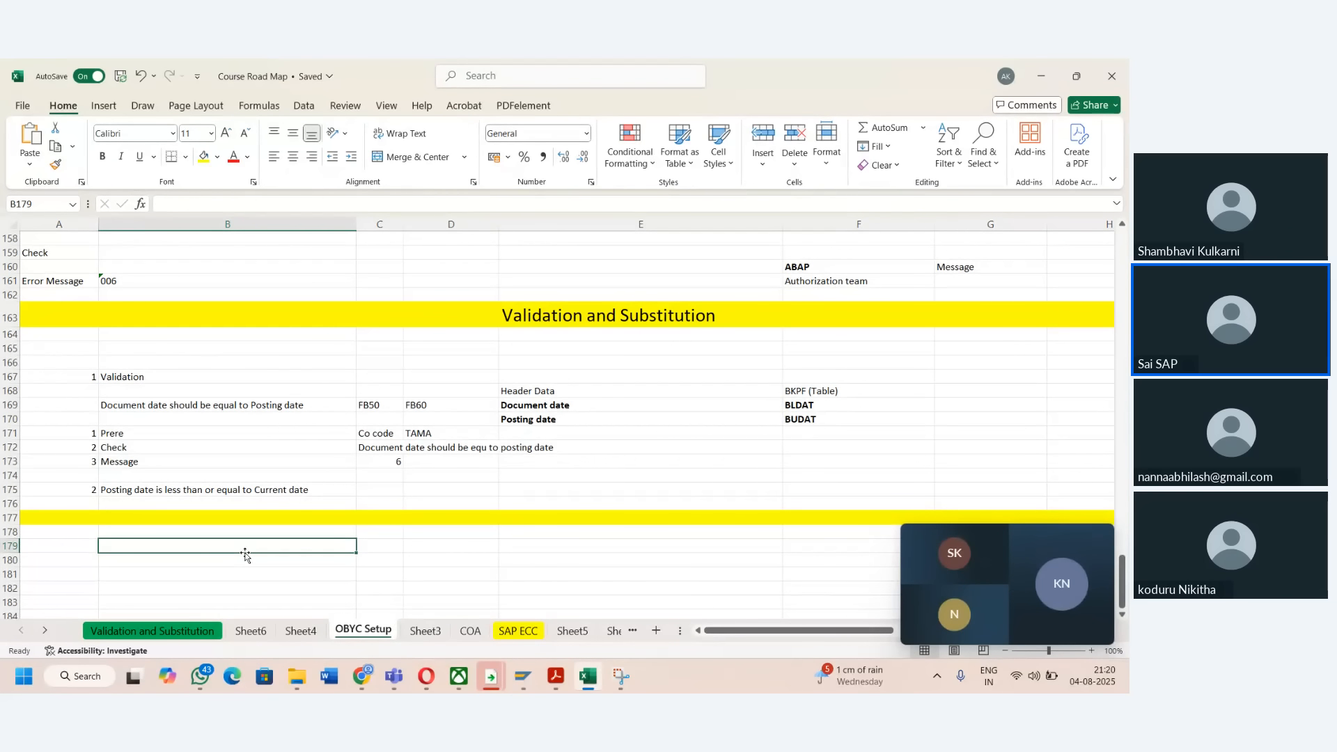
pyautogui.press('Left')
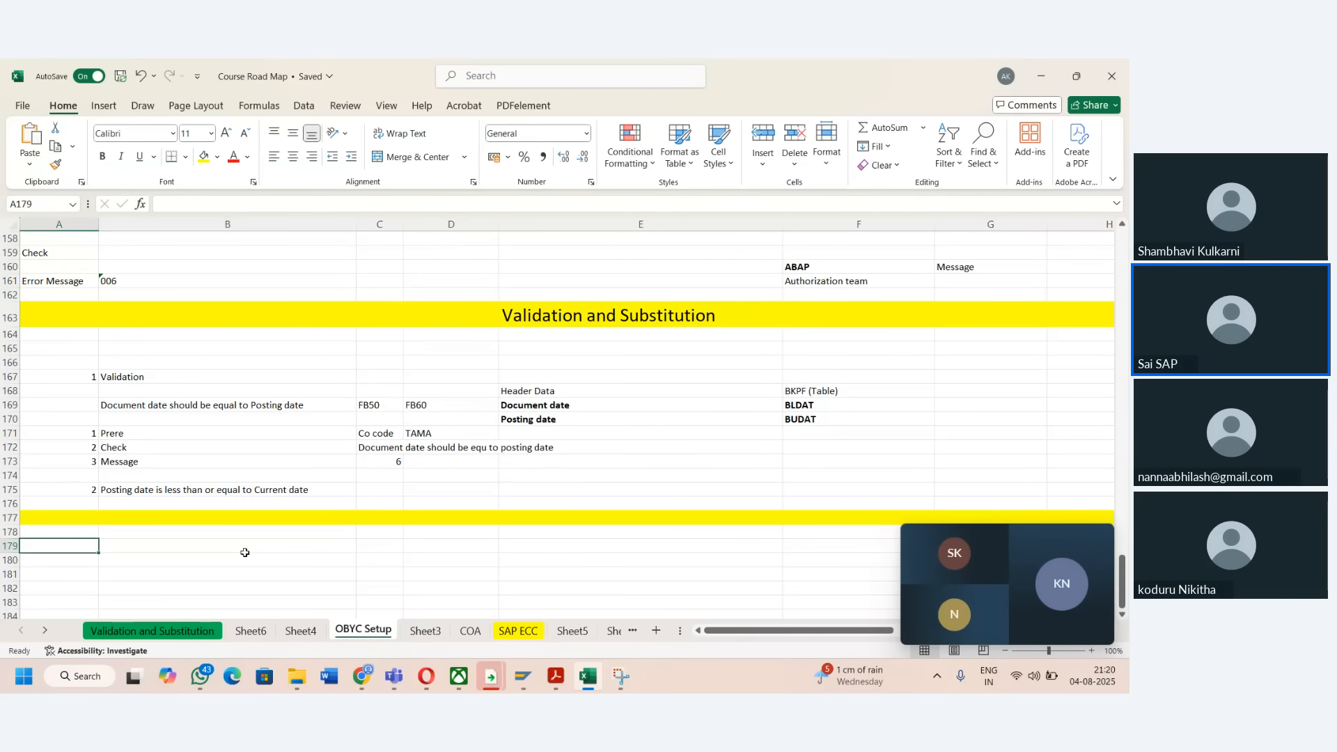
# - Switch to the SAP vendor invoice window and replace it with transaction FB50
pyautogui.moveTo(526, 683)
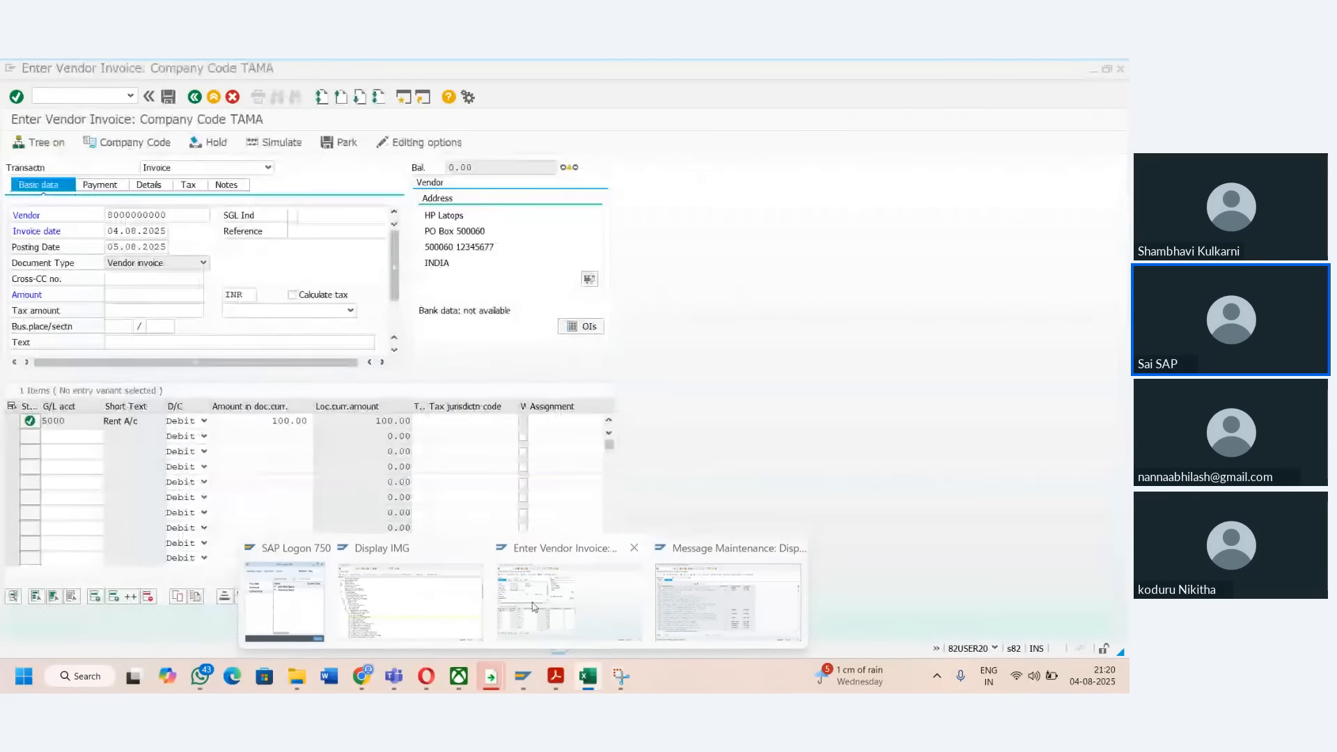
pyautogui.click(569, 600)
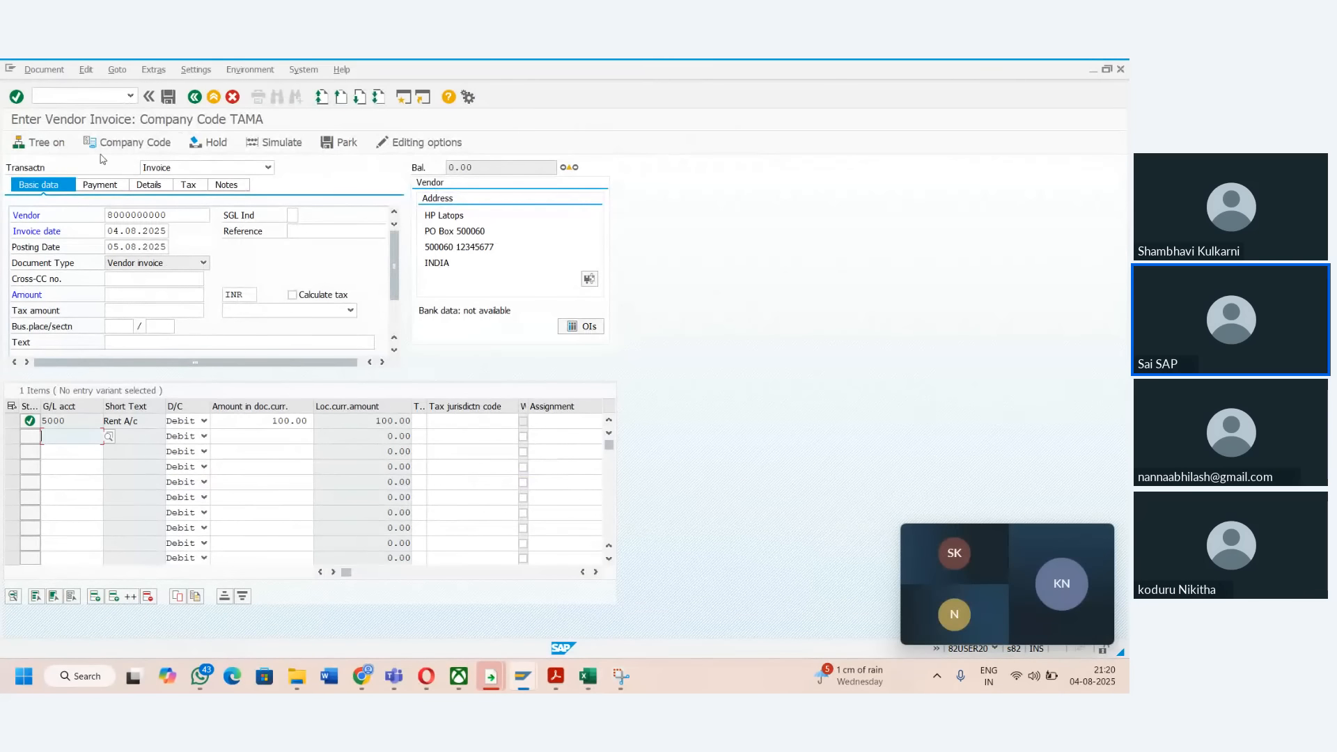
pyautogui.click(76, 99)
pyautogui.write('/nO')
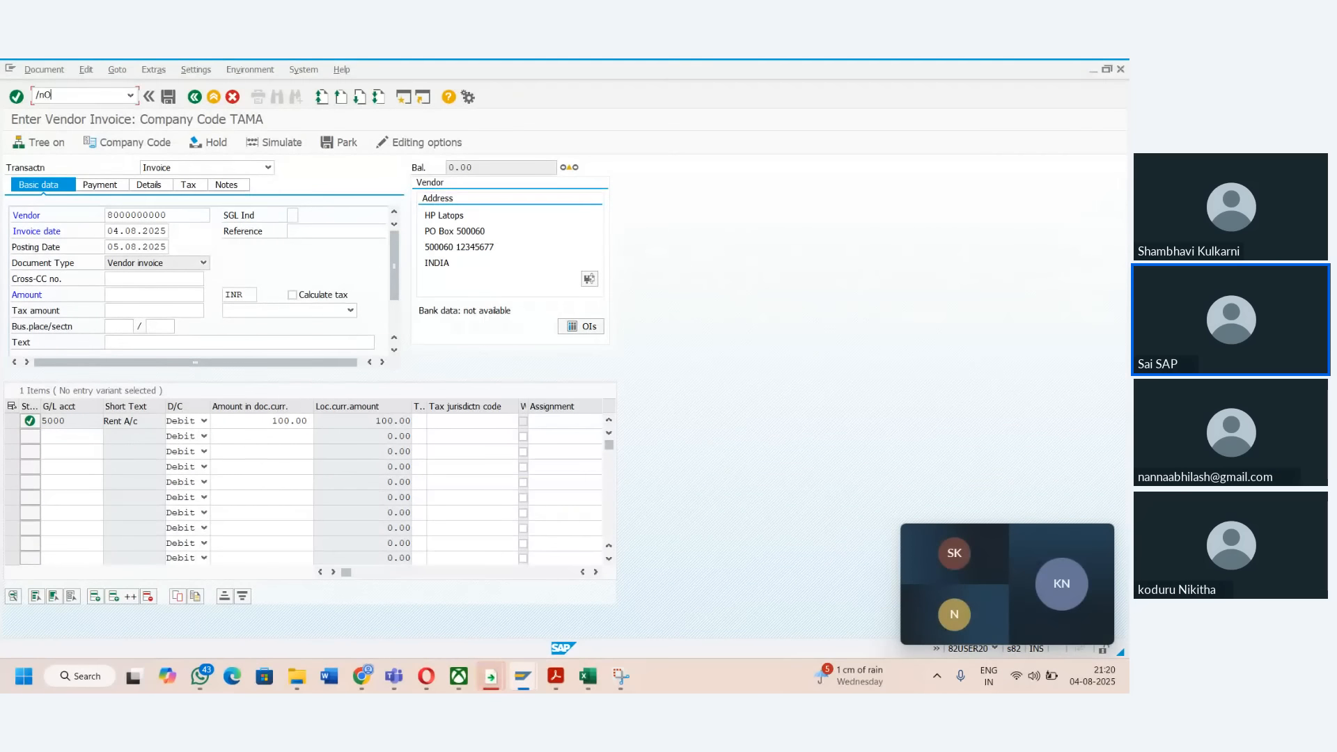
pyautogui.press('BackSpace')
pyautogui.write('FB50')
pyautogui.press('Return')
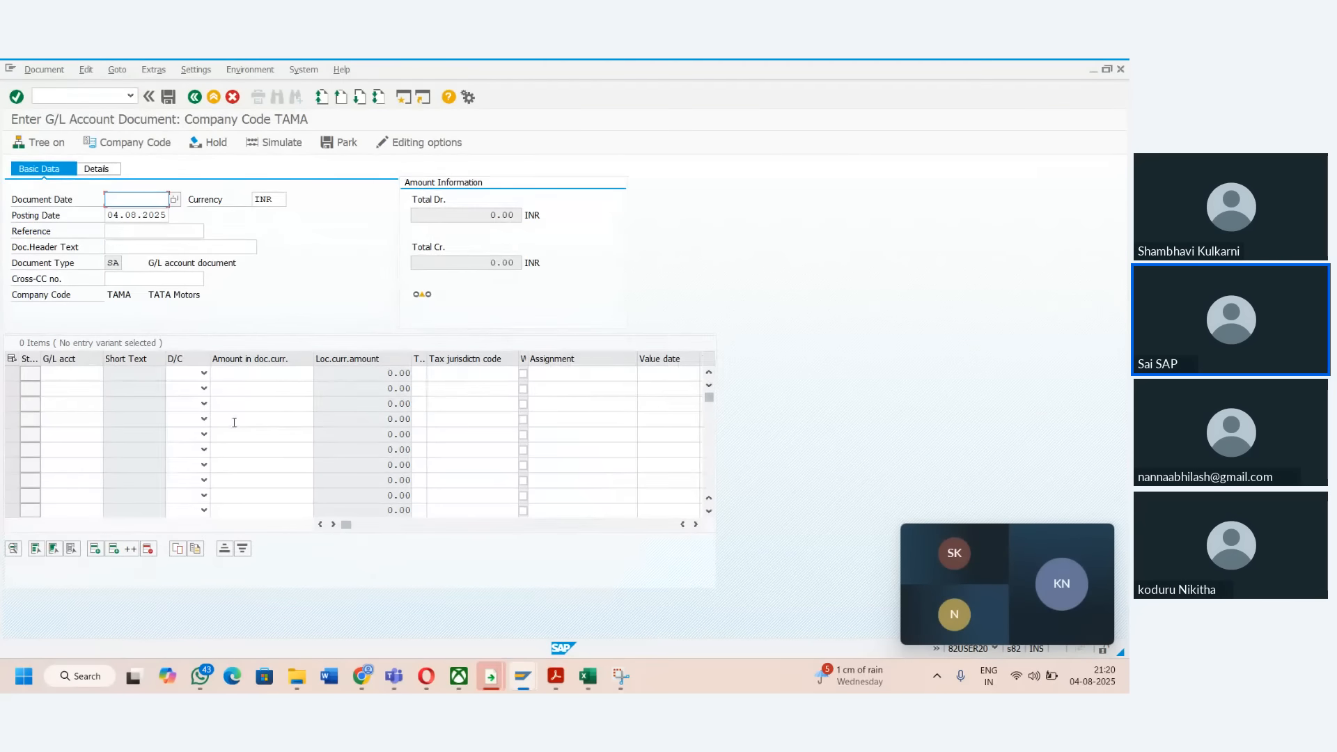
# - Set the document date to 04.08.2025 and enter a debit line of 100 to G/L account 5000
pyautogui.press('space')
pyautogui.press('Down')
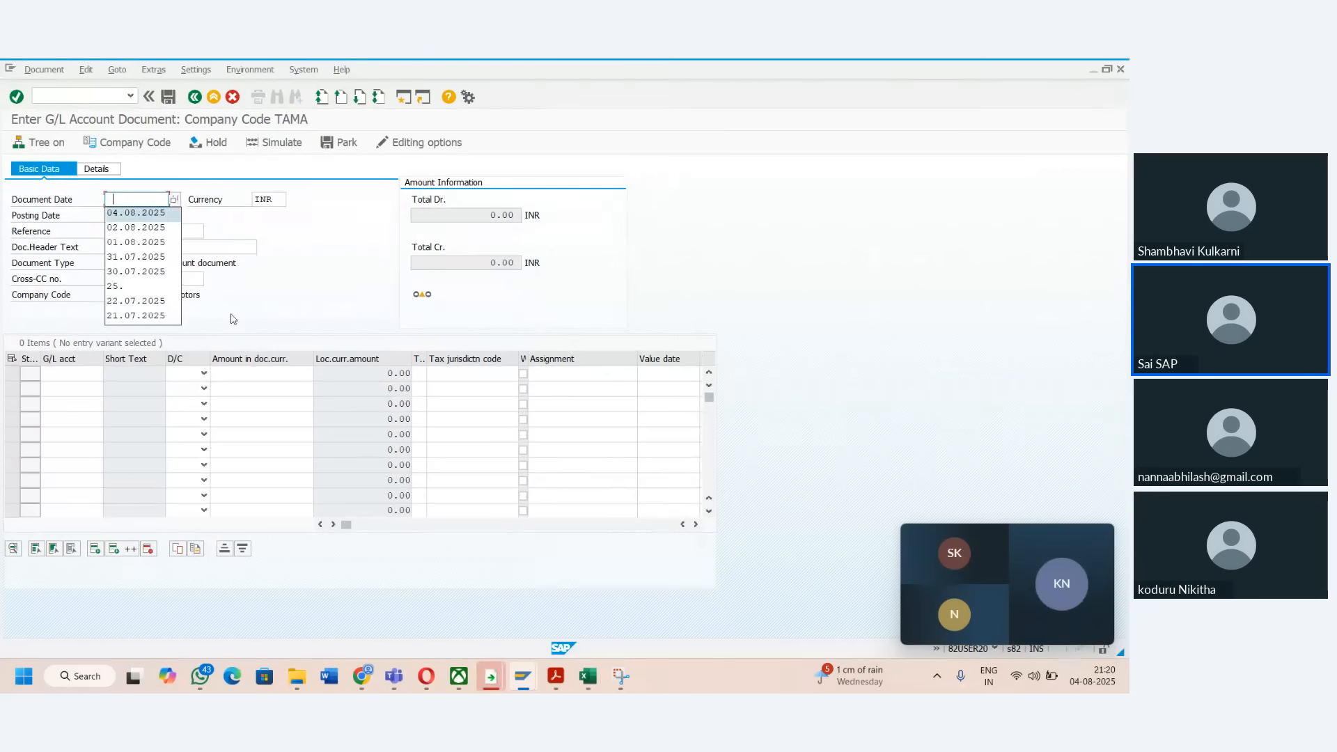
pyautogui.press('Tab')
pyautogui.click(89, 370)
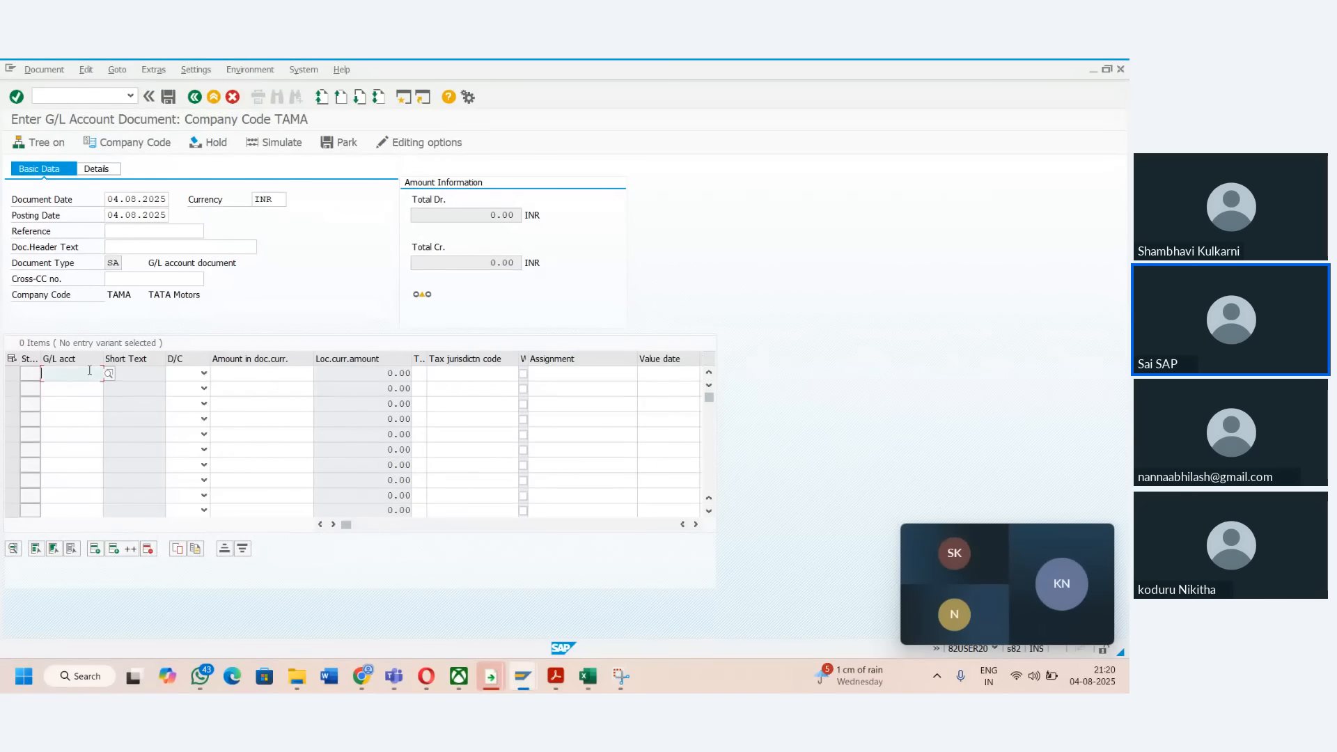
pyautogui.write('5000')
pyautogui.press('Tab')
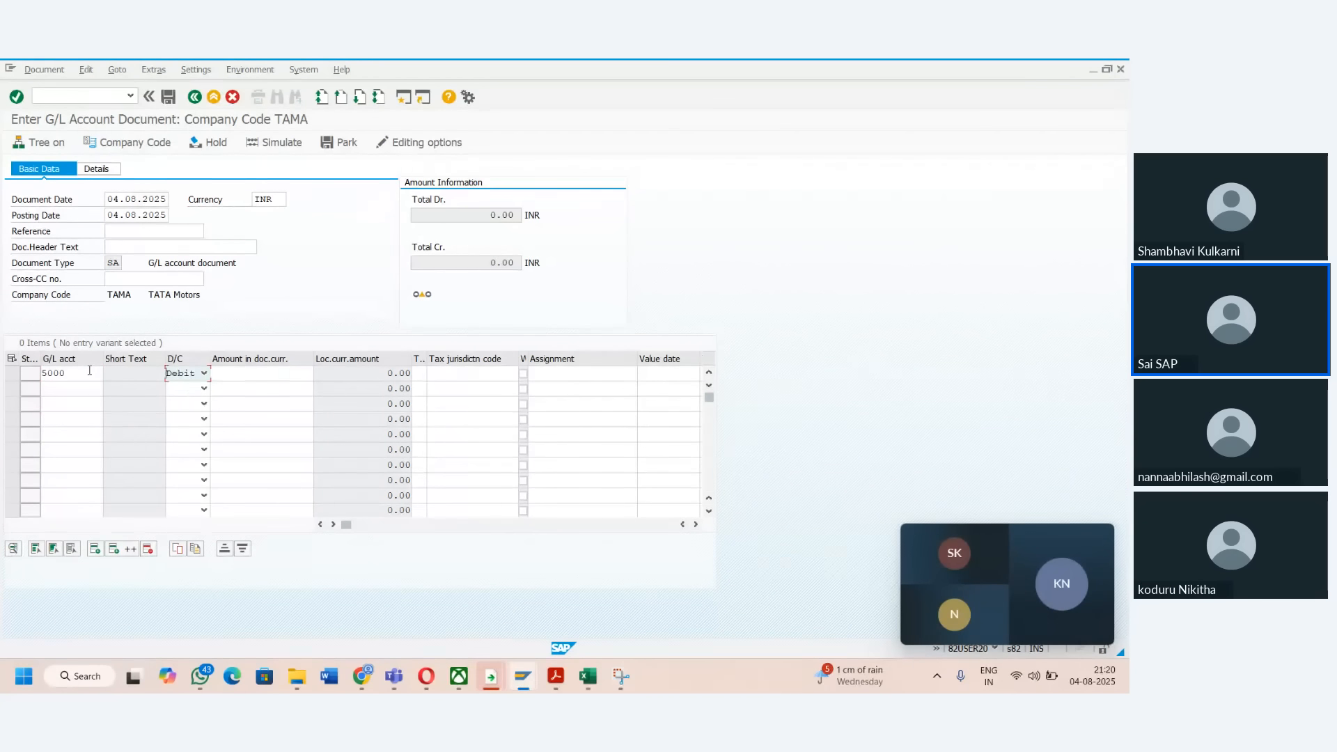
pyautogui.press('Tab')
pyautogui.write('100')
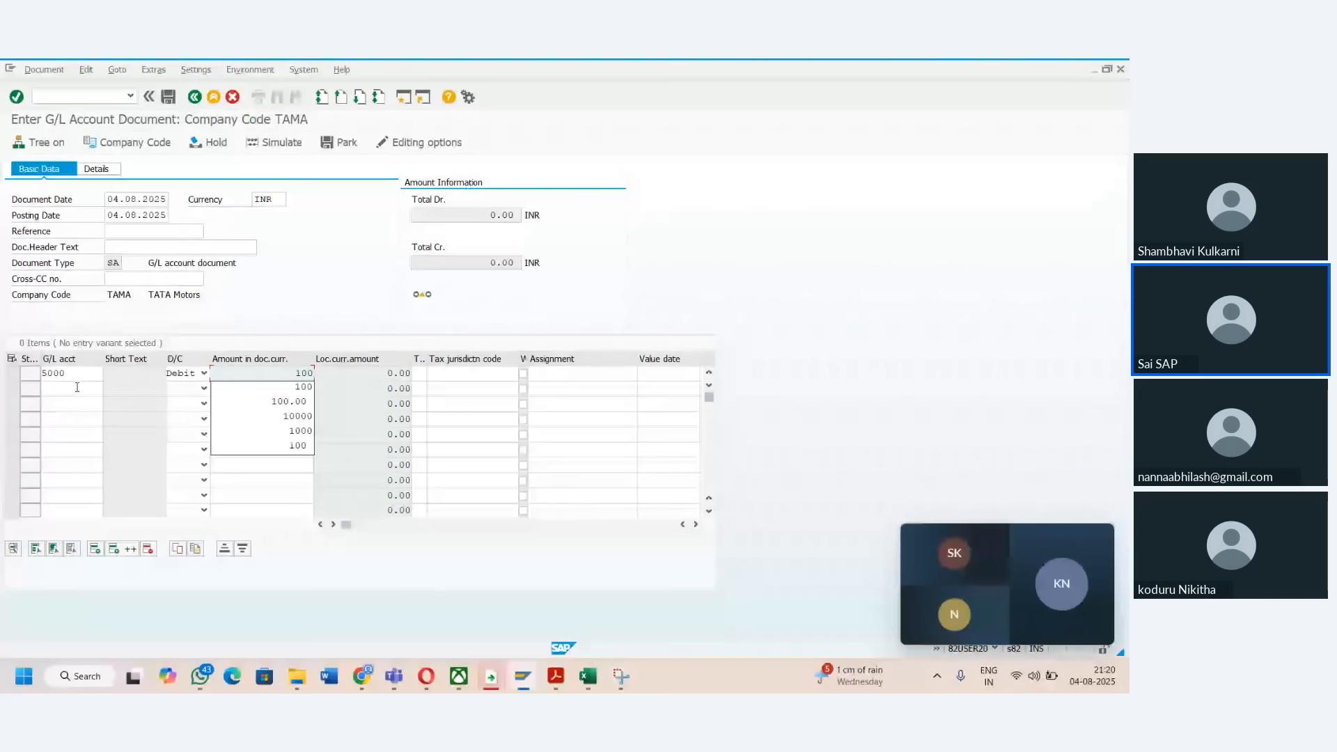
# - Add a credit line of 100 to G/L account 1000 in the second item row
pyautogui.click(76, 387)
pyautogui.write('1000')
pyautogui.press('Tab')
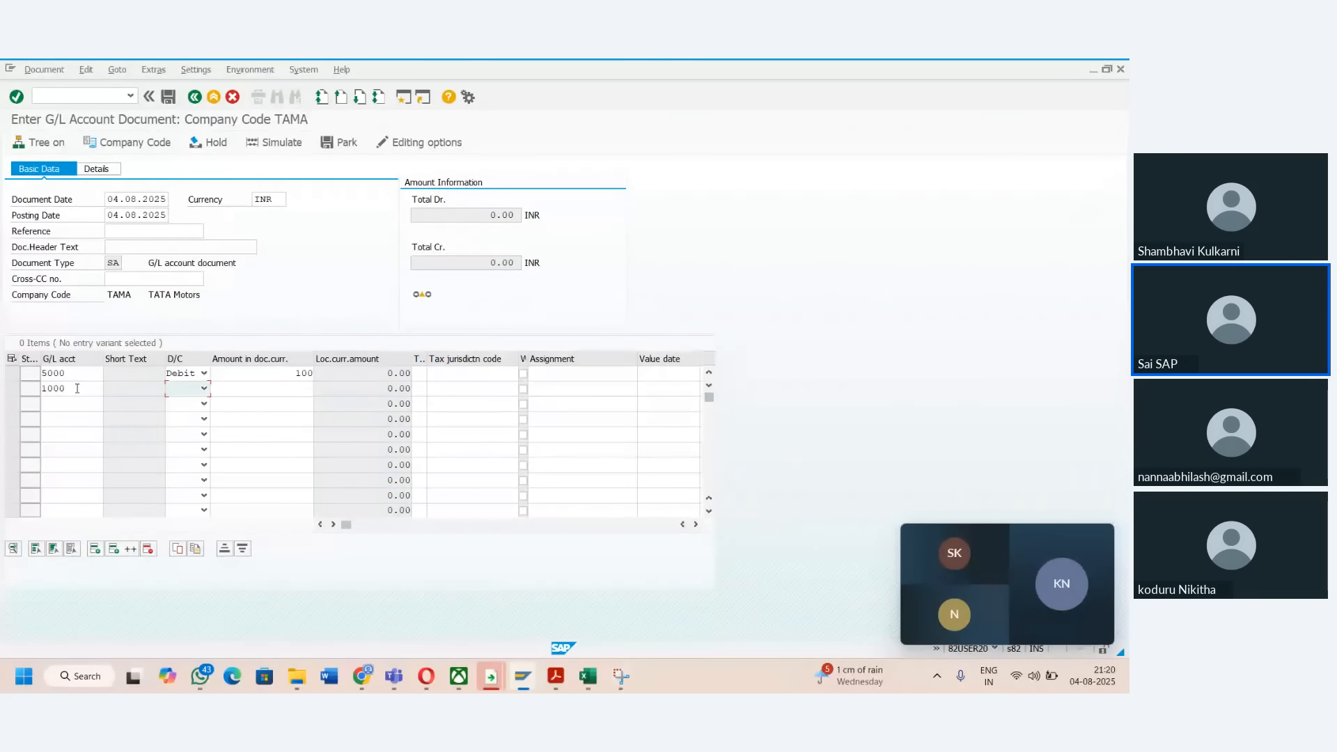
pyautogui.write('c')
pyautogui.press('Tab')
pyautogui.write('100')
pyautogui.press('Tab')
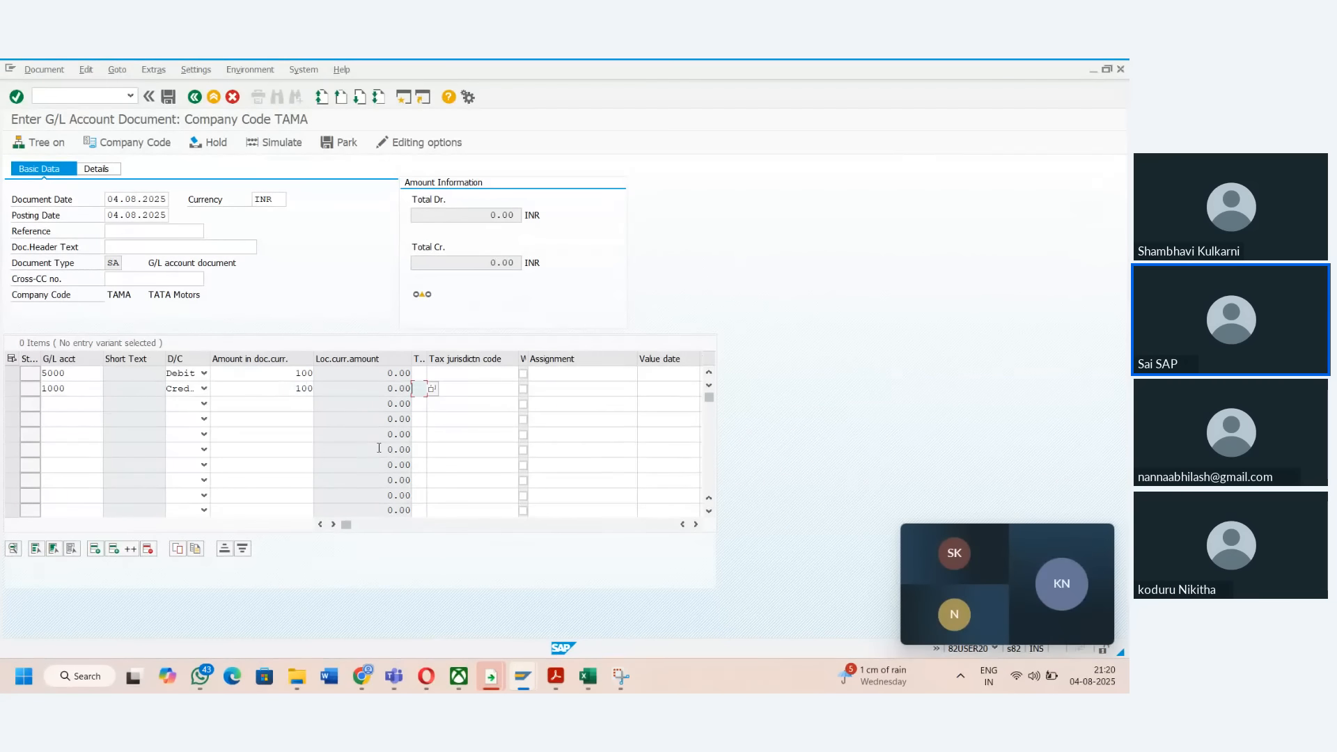
# - Select the Text column of the line items and copy the account number 5000 from the first row
pyautogui.click(696, 525)
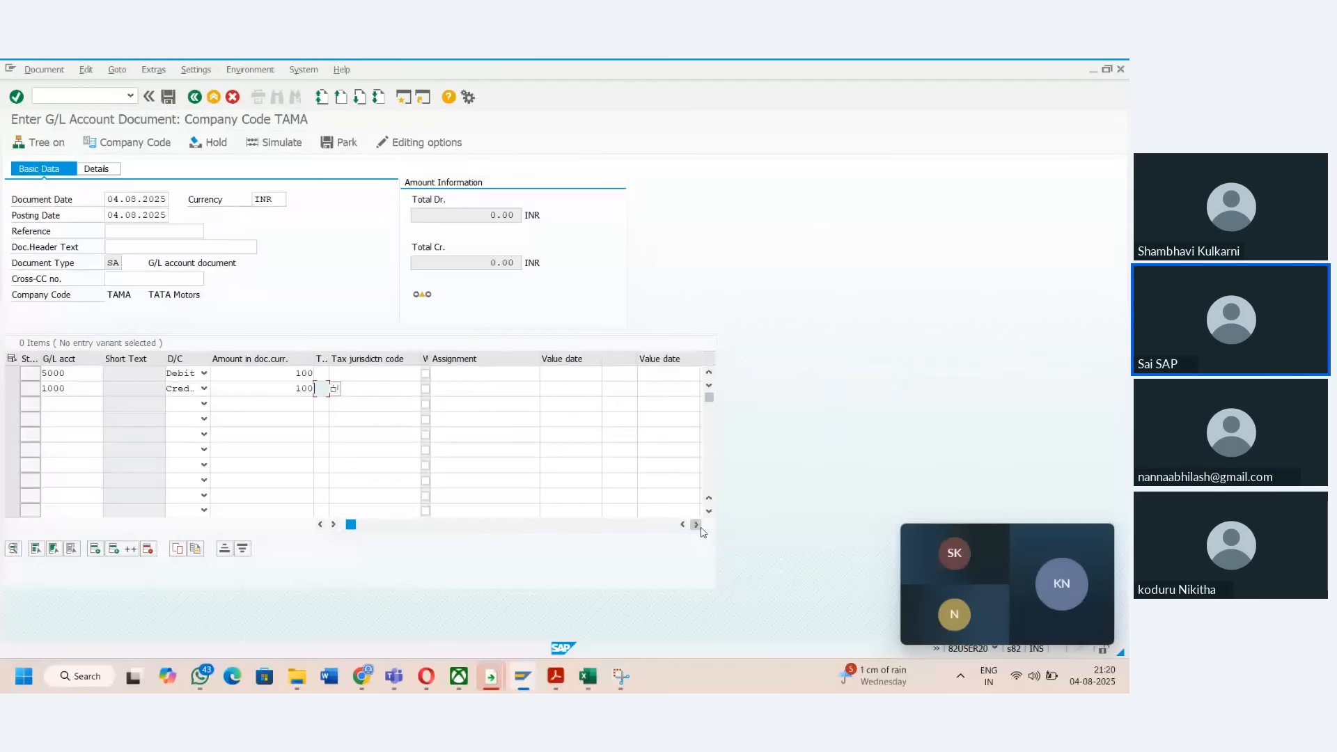
pyautogui.click(697, 526)
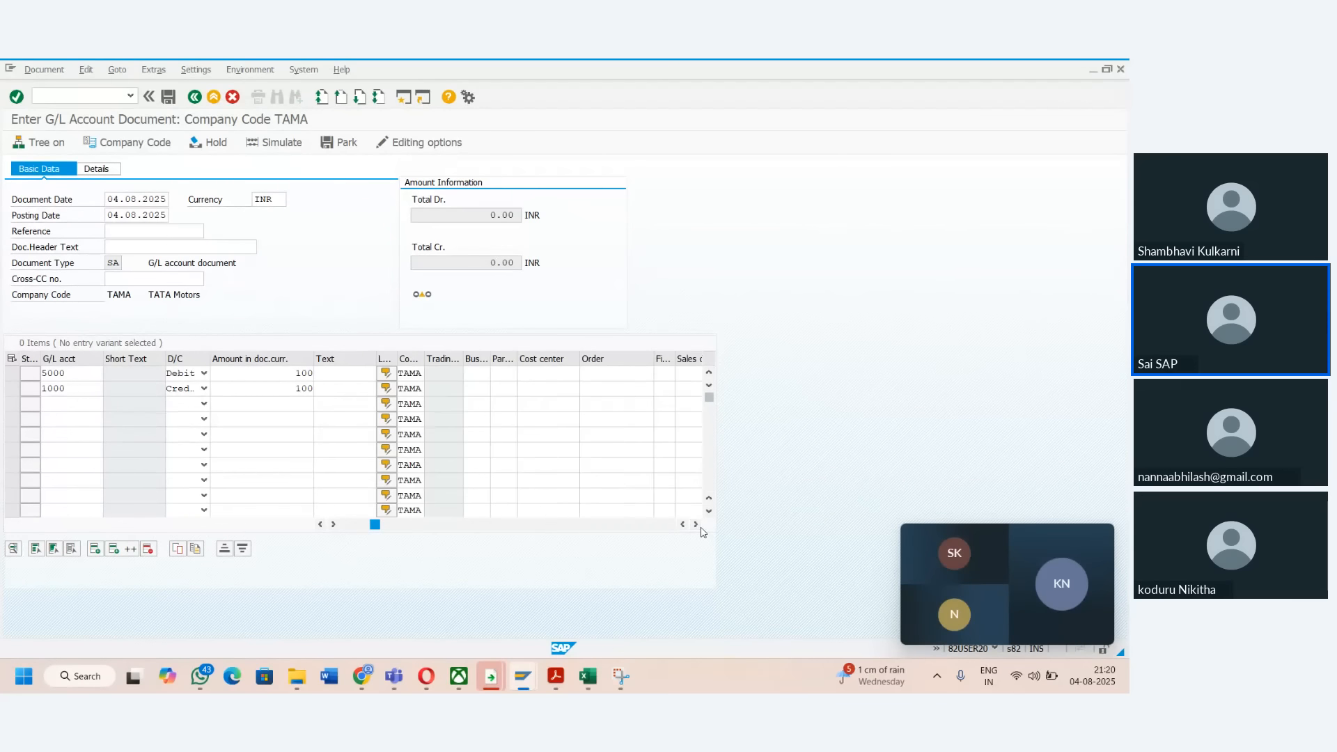
pyautogui.click(345, 362)
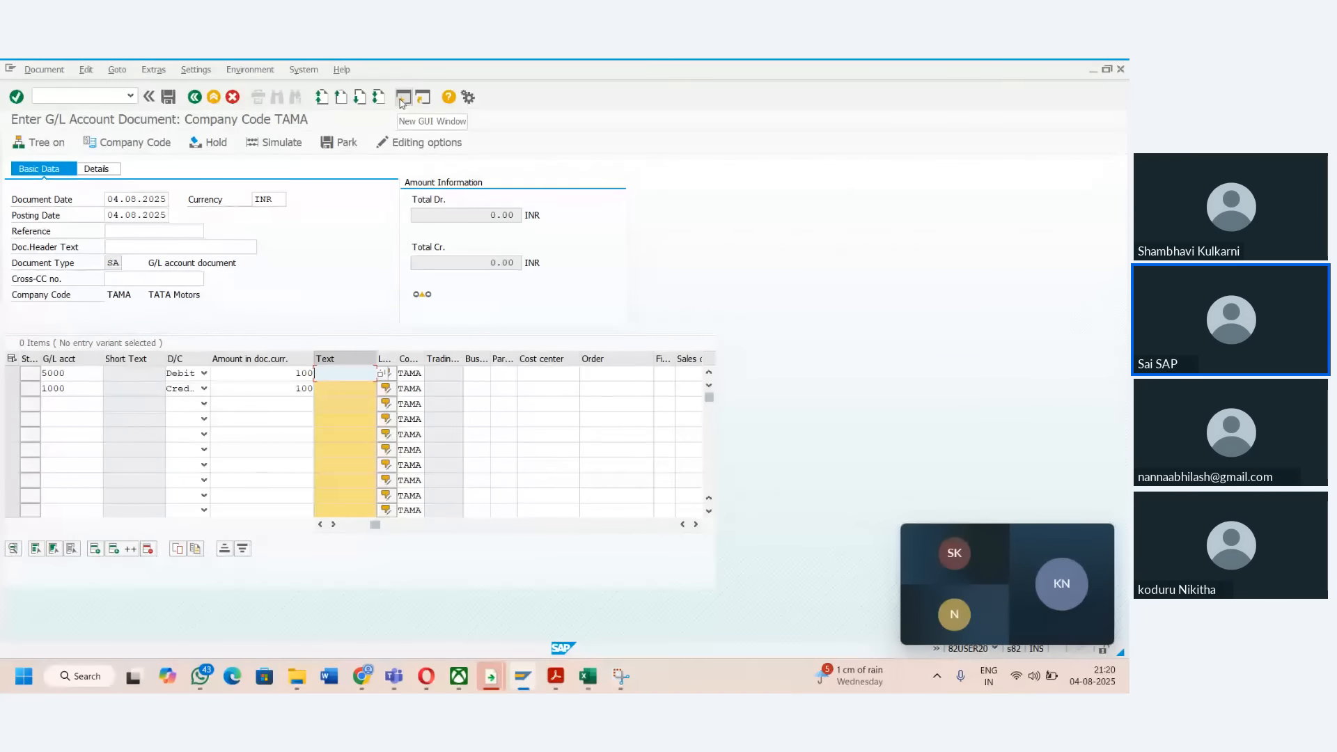
pyautogui.click(73, 369)
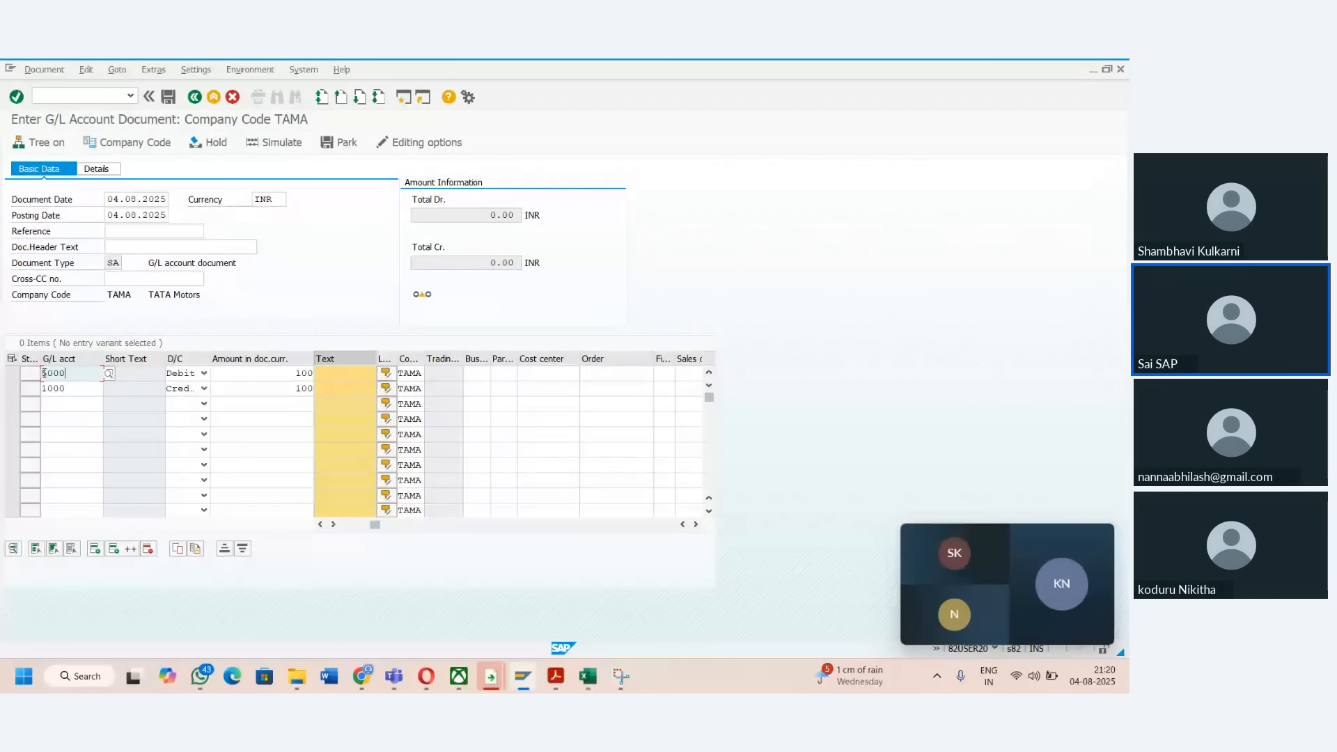
pyautogui.moveTo(44, 373); pyautogui.dragTo(154, 375)
pyautogui.hotkey('ctrl', 'c')
pyautogui.click(92, 377)
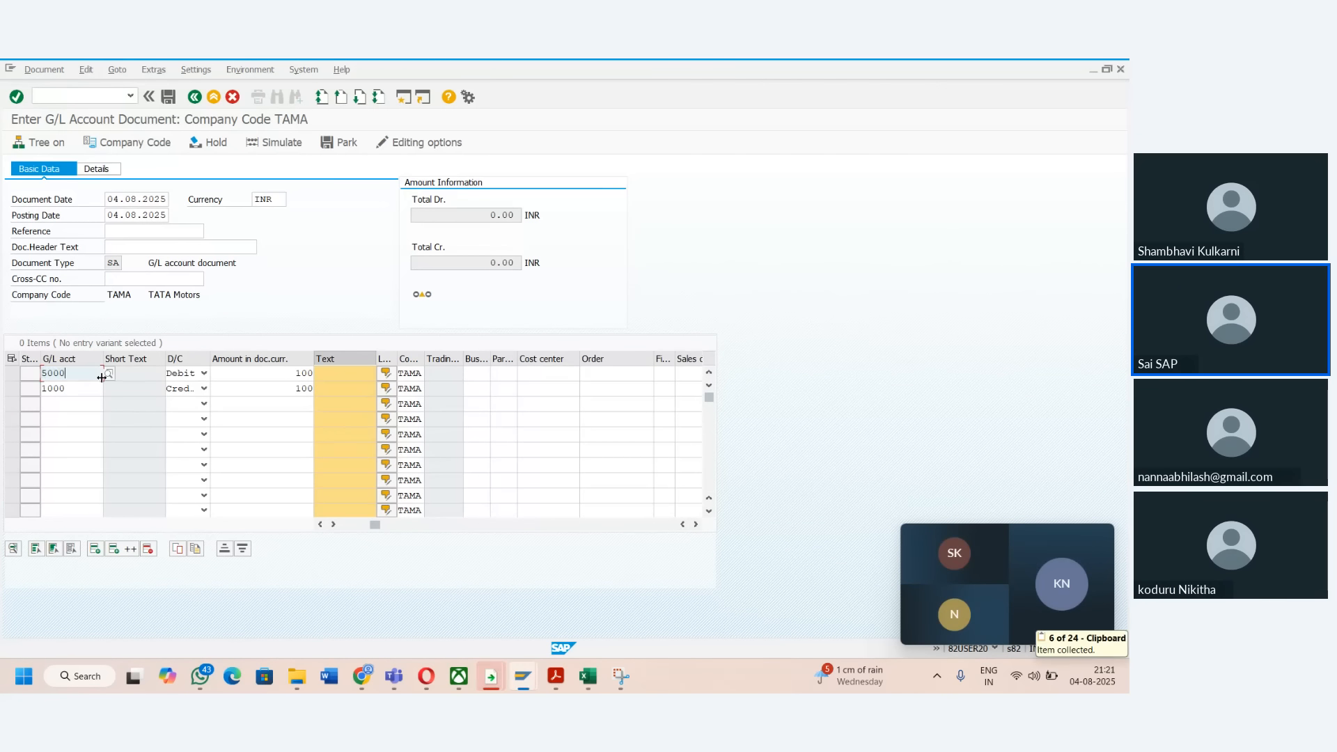
# - Switch to the Course Road Map workbook and enter GL, 5000, Text and Manditory across cells B178 to E178
pyautogui.hotkey('alt', 'Tab')
pyautogui.click(253, 537)
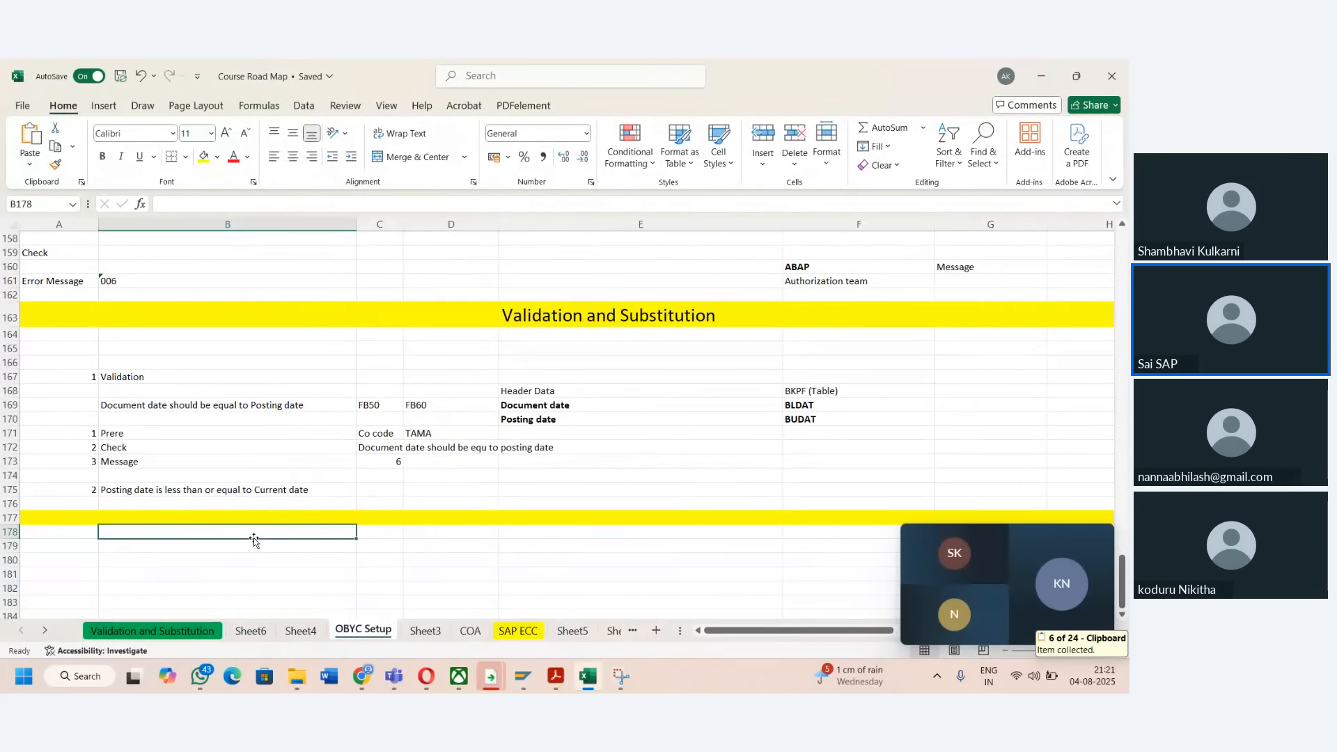
pyautogui.write('GL')
pyautogui.press('Tab')
pyautogui.write('500')
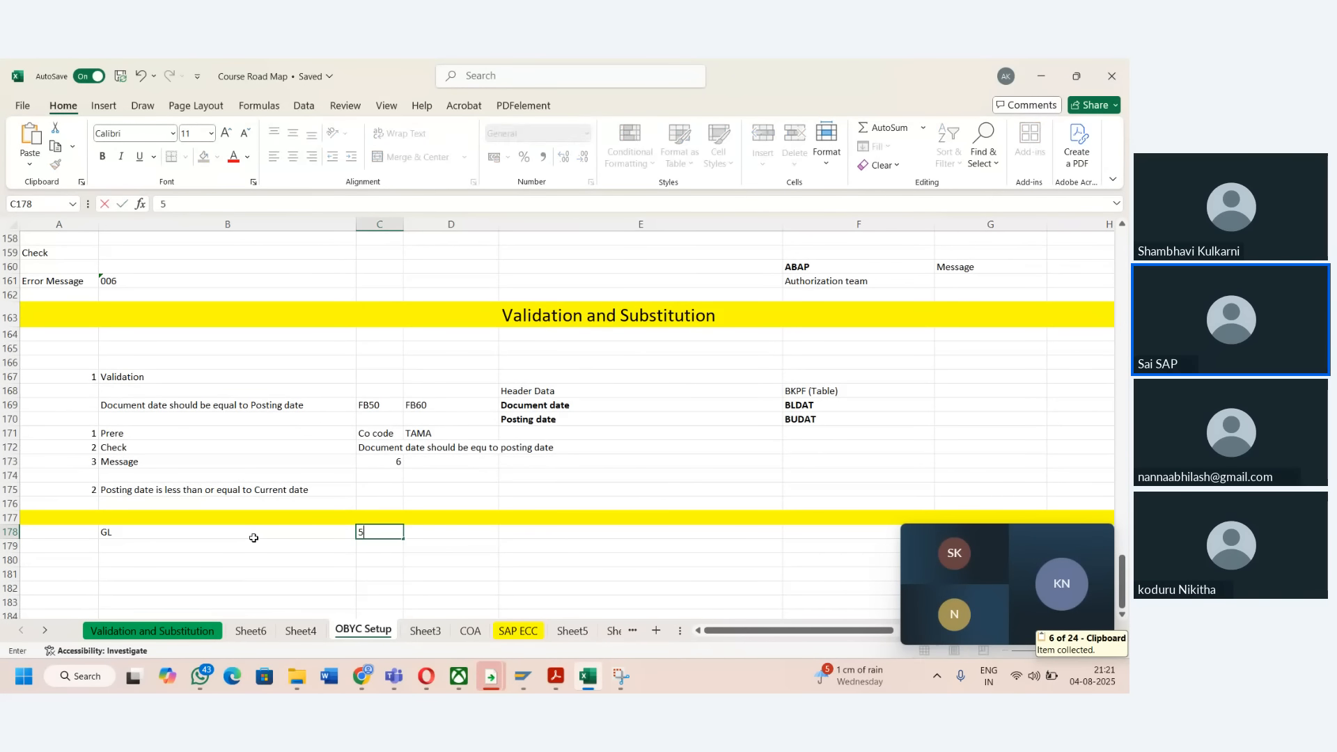
pyautogui.press('Tab')
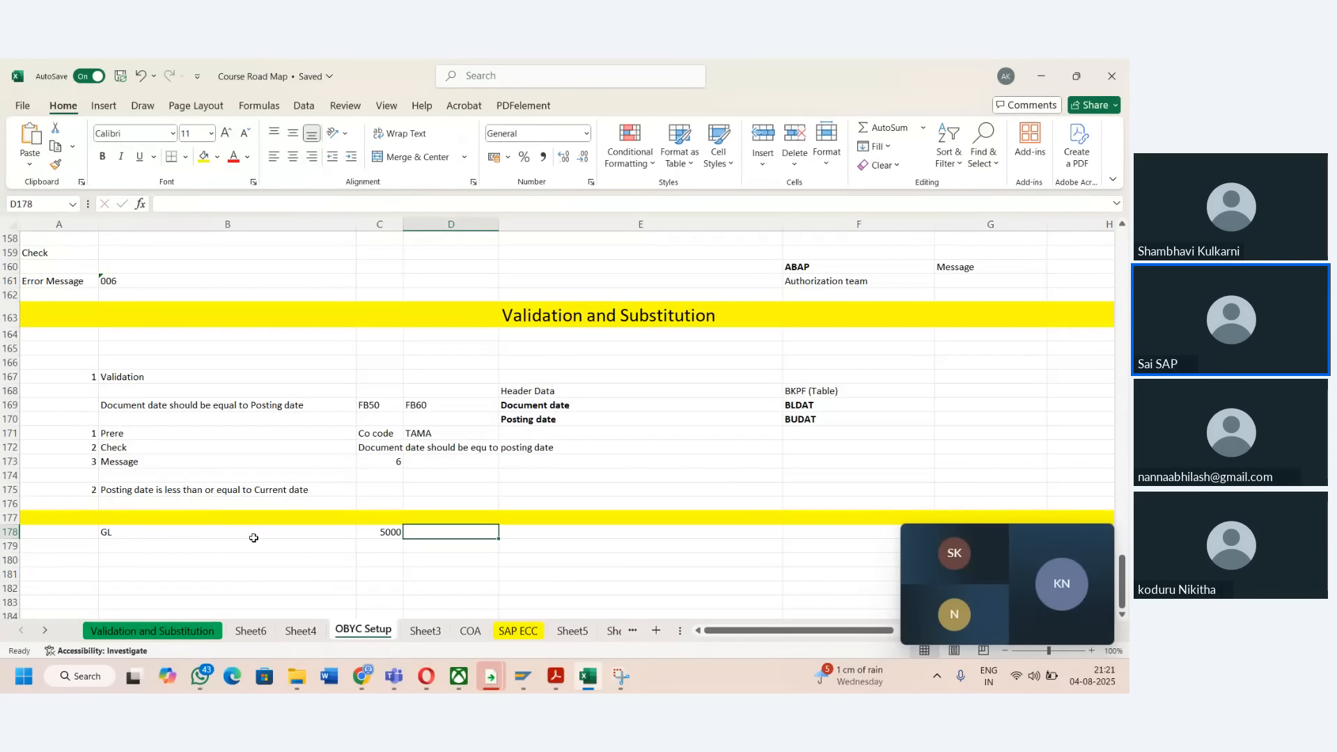
pyautogui.write('Text')
pyautogui.press('Tab')
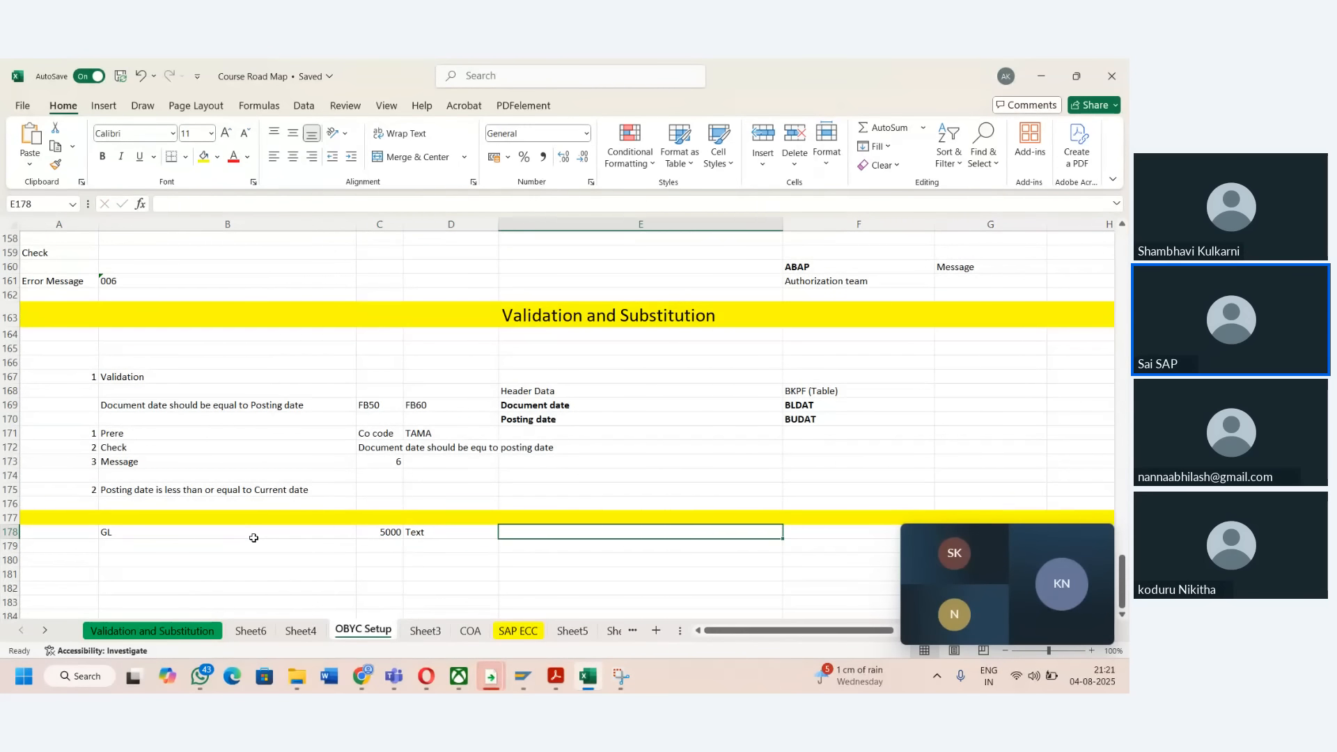
pyautogui.write('Manditory')
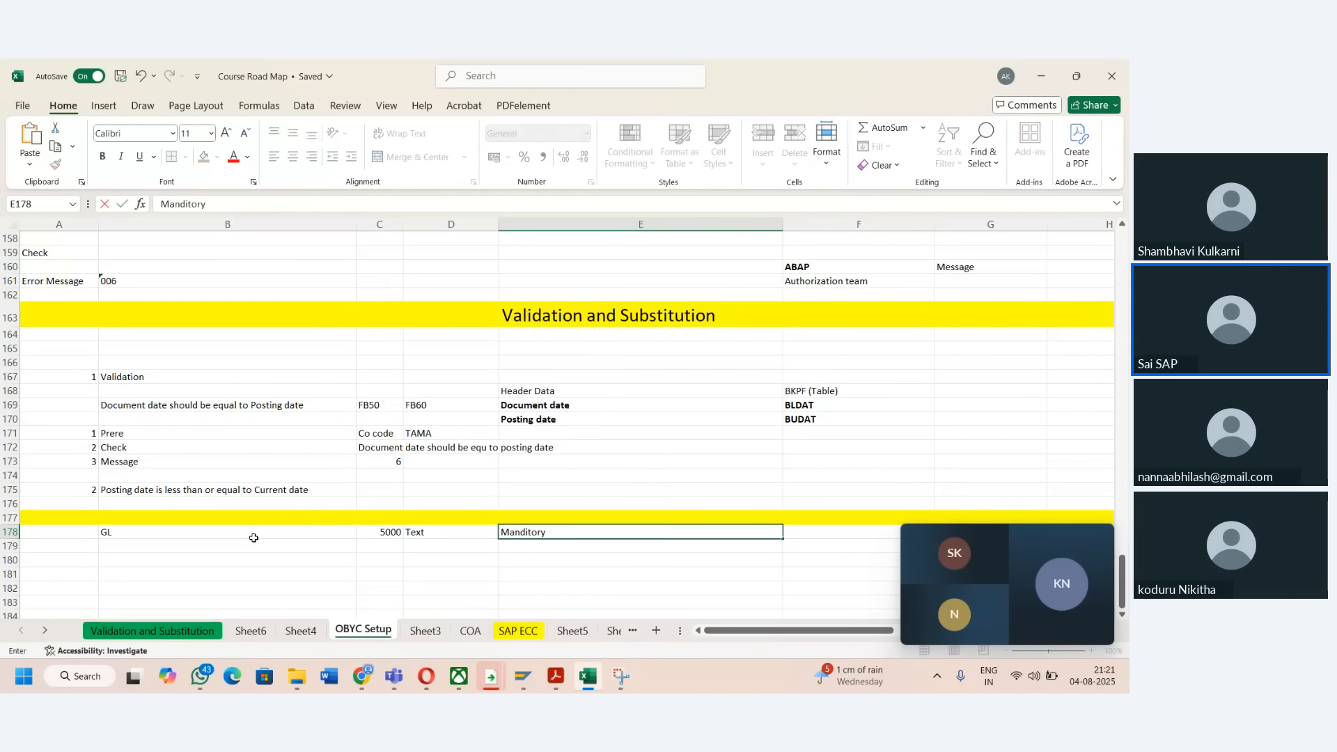
pyautogui.press('Tab')
# - Fill the Manditory cell E178 with yellow and move the selection away from it
pyautogui.press('Left')
pyautogui.press('Left')
pyautogui.press('Right')
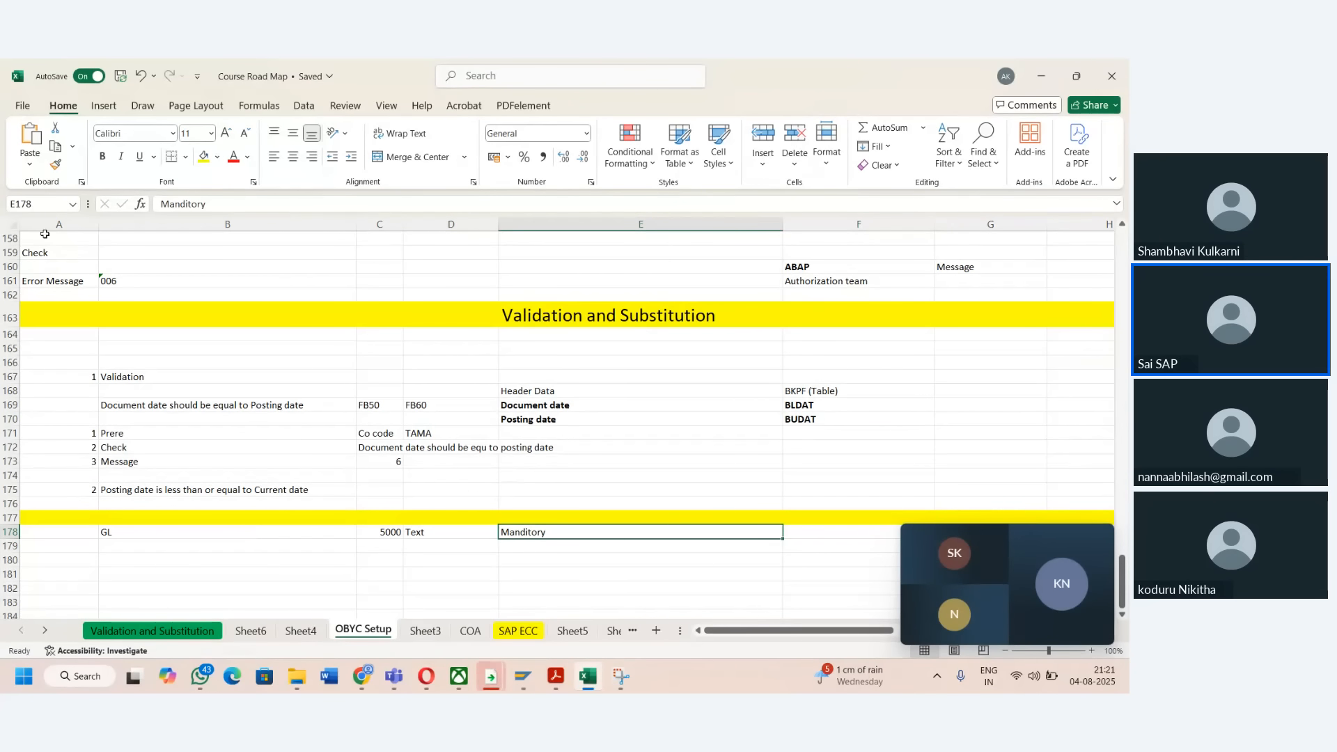
pyautogui.click(204, 156)
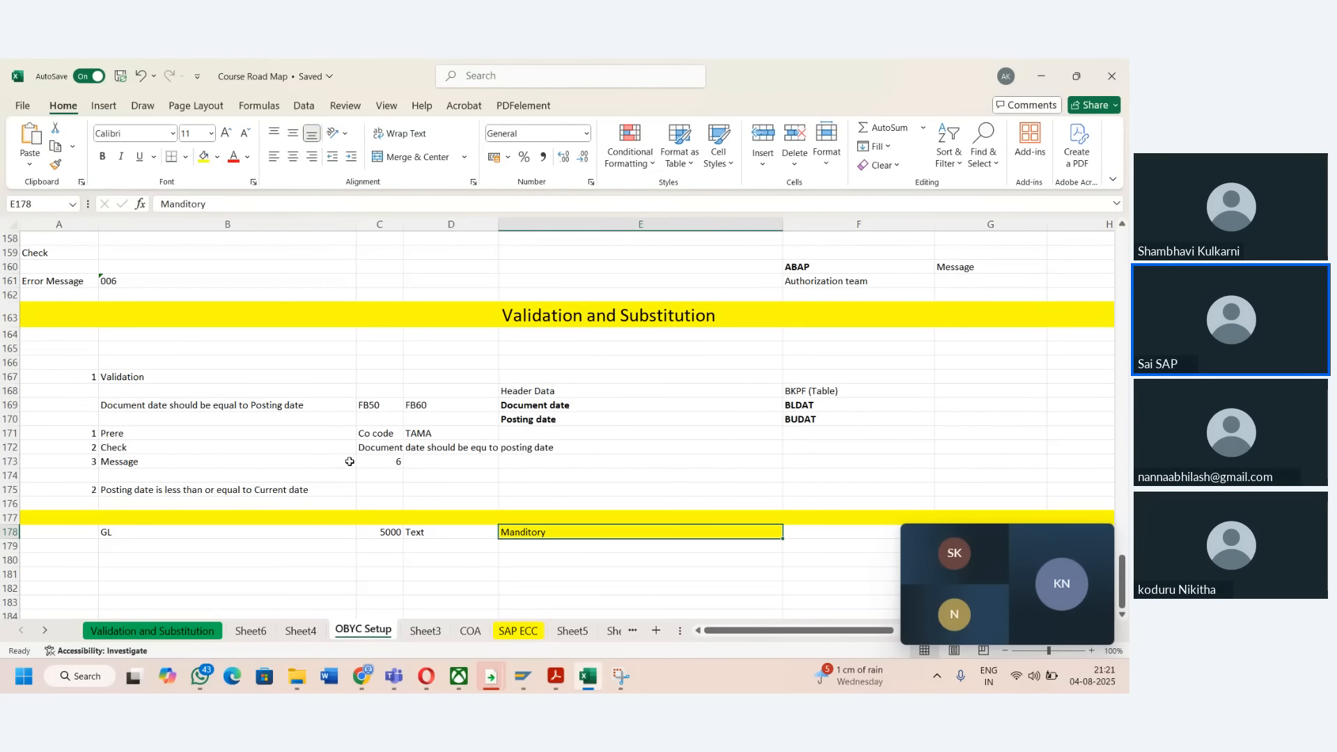
pyautogui.click(407, 553)
pyautogui.press('Left')
pyautogui.press('Up')
# - Switch to SAP, open FS00 in a new session, and display the field status group of expense account 5000 Rent A/c
pyautogui.hotkey('alt', 'Tab')
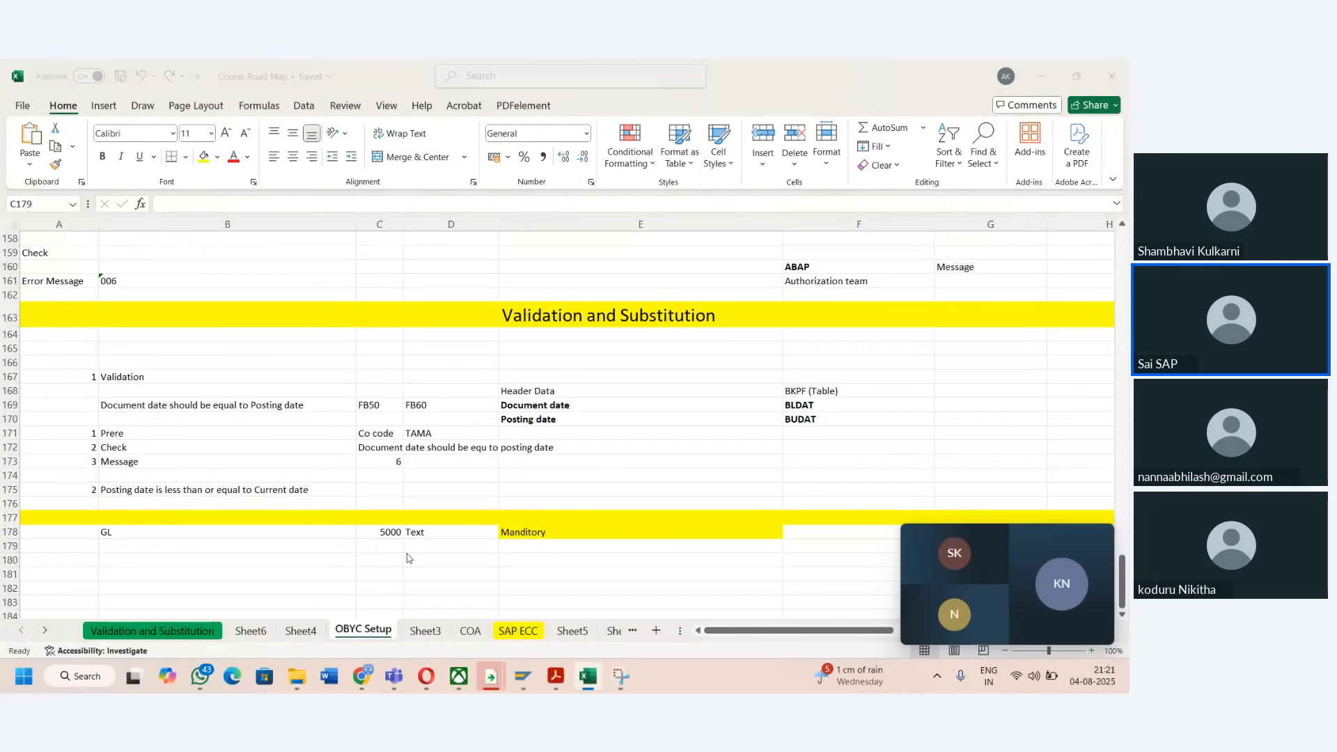
pyautogui.click(404, 96)
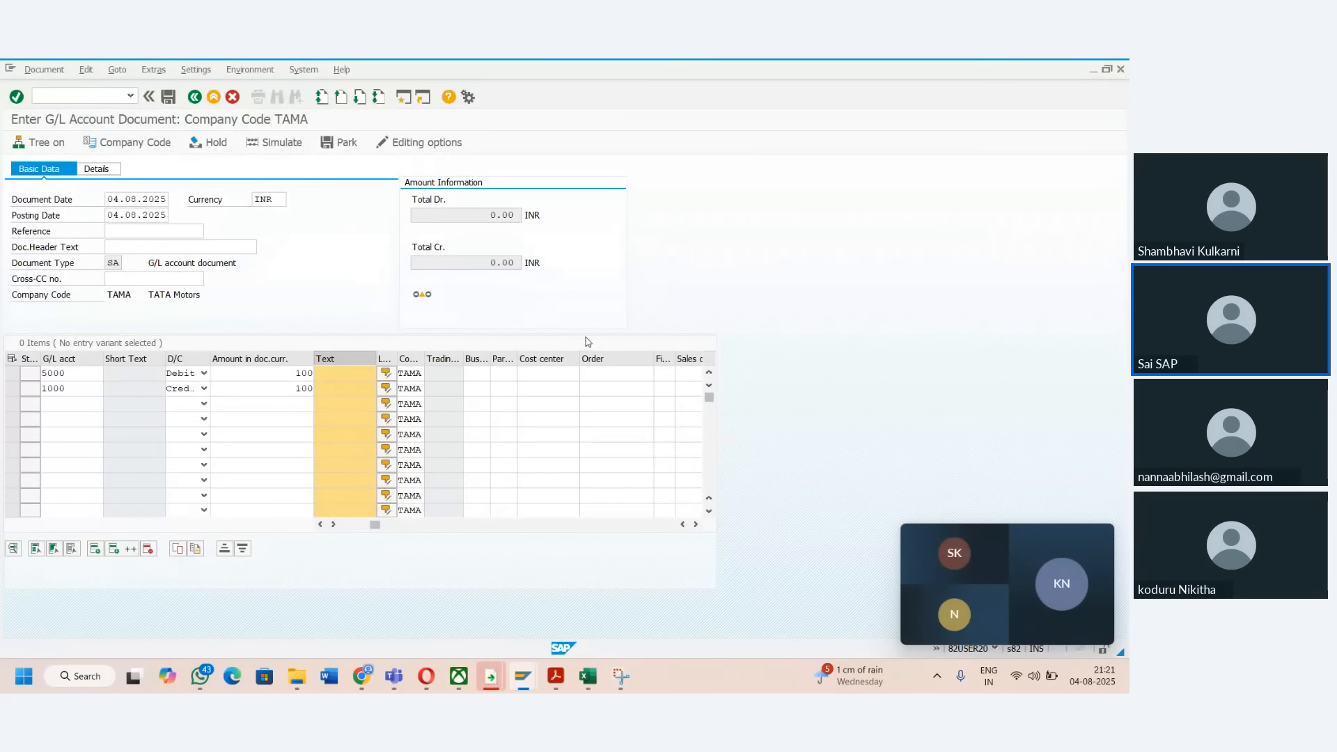
pyautogui.write('FS')
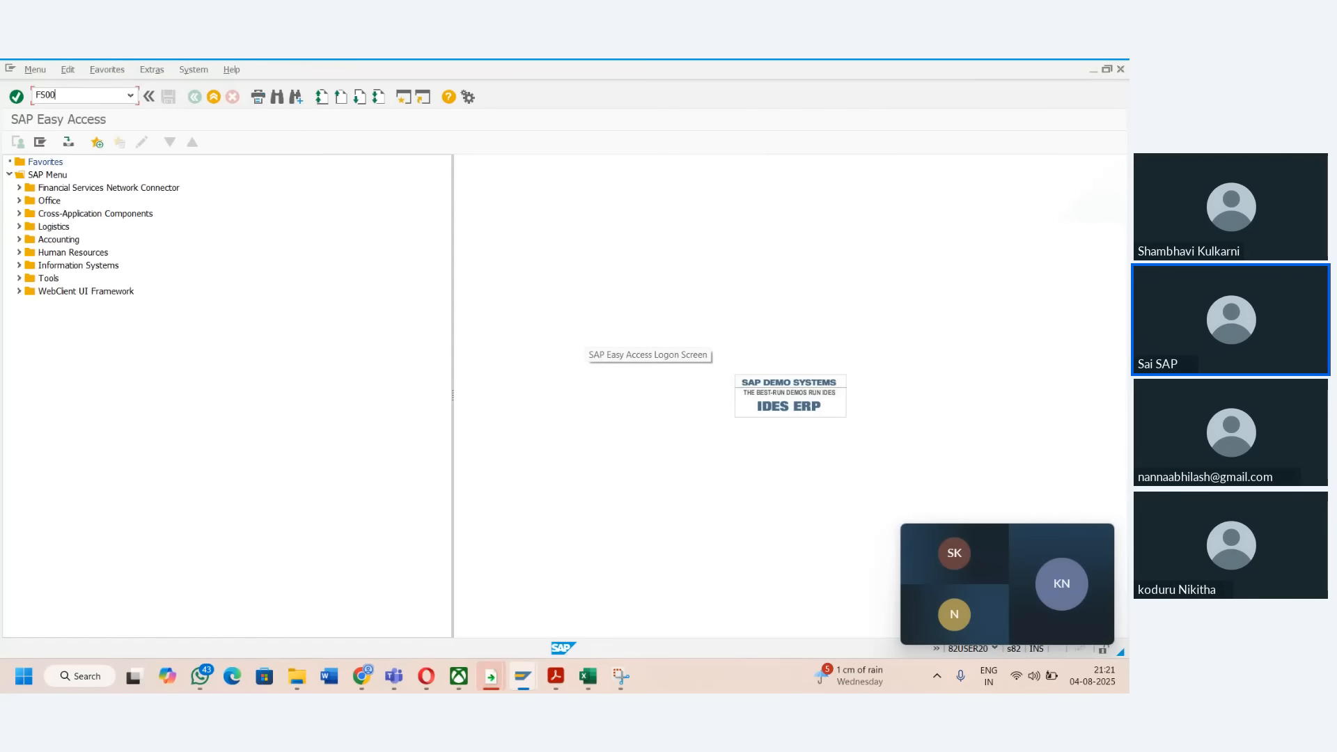
pyautogui.write('00')
pyautogui.press('Return')
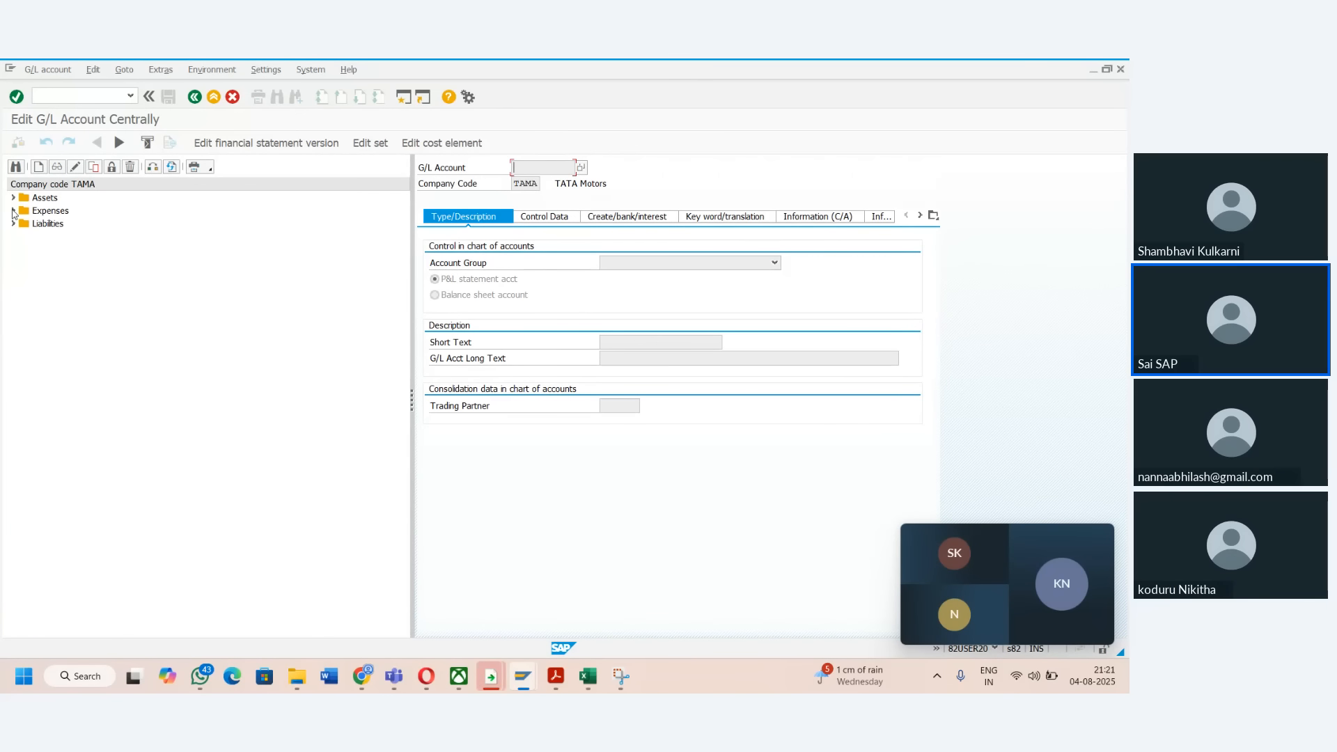
pyautogui.click(13, 211)
pyautogui.doubleClick(60, 226)
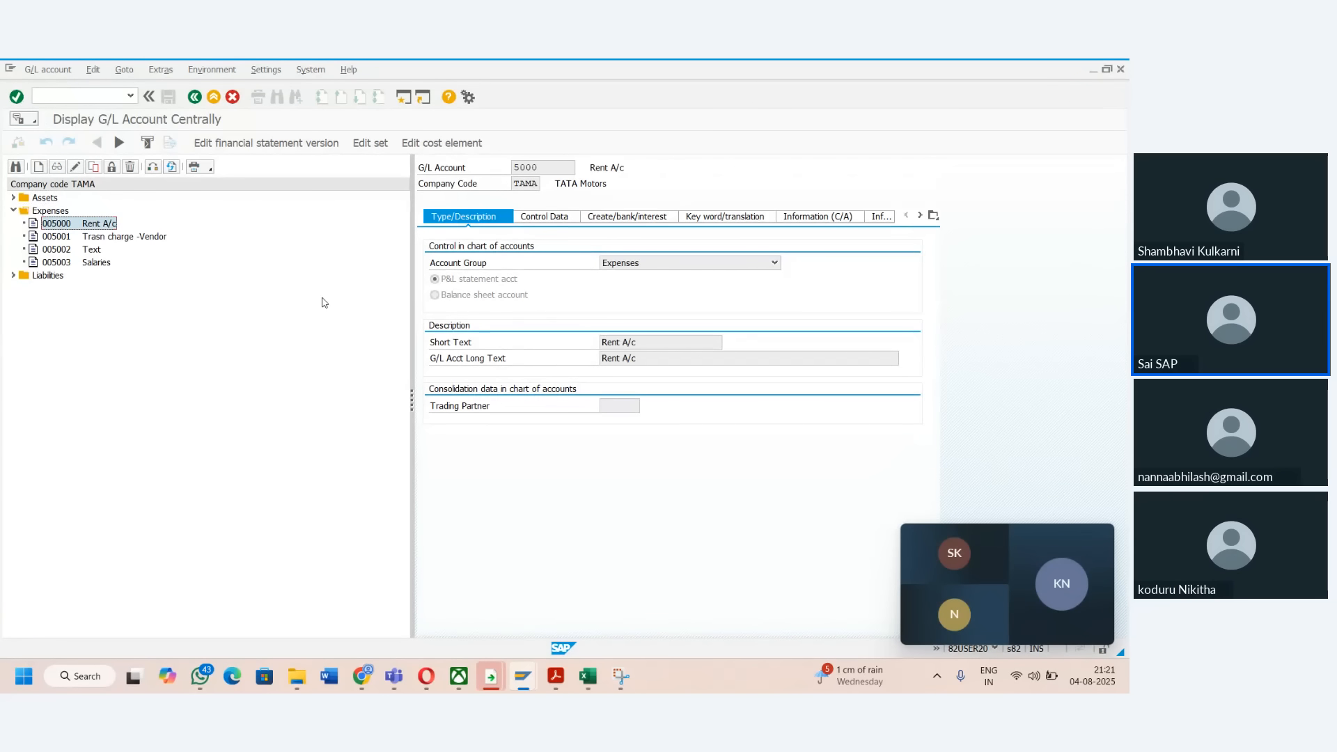
pyautogui.click(655, 221)
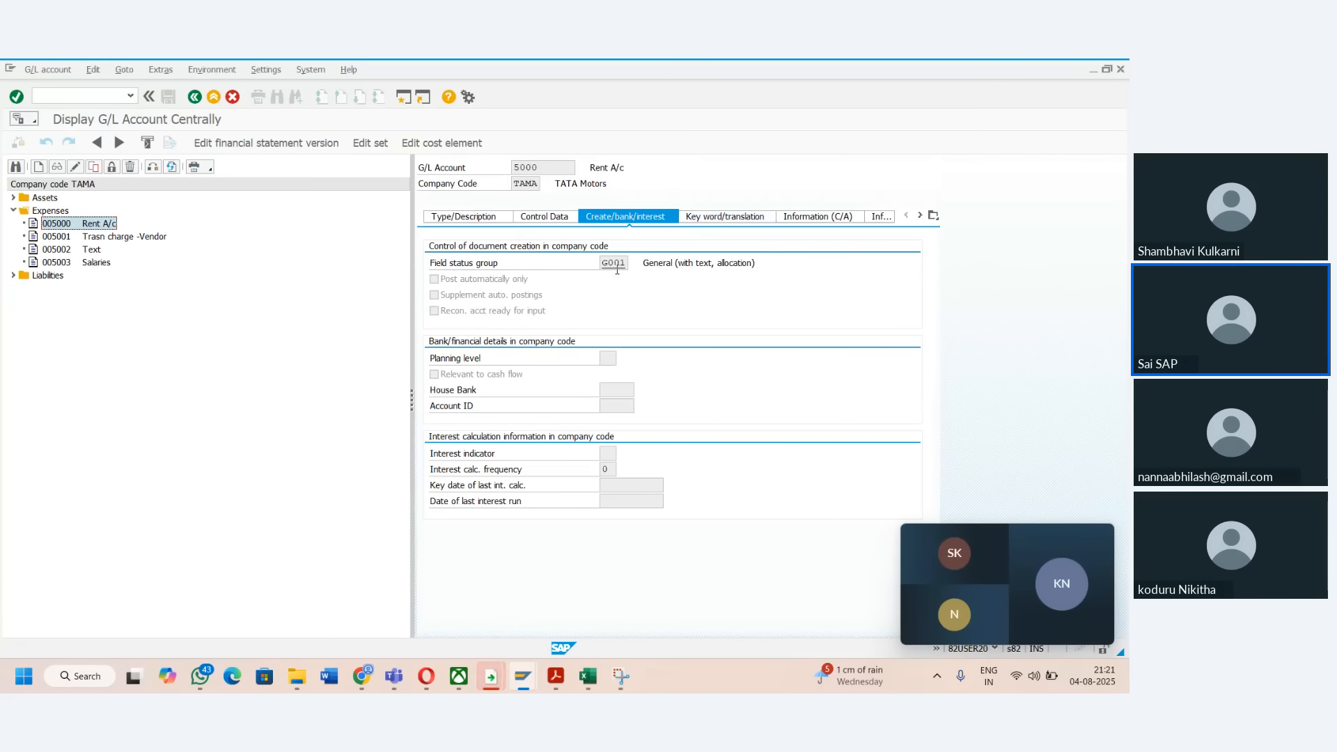
# - Return to the Course Road Map workbook and record TAMA in C180 and G001 in D180
pyautogui.hotkey('alt', 'Tab')
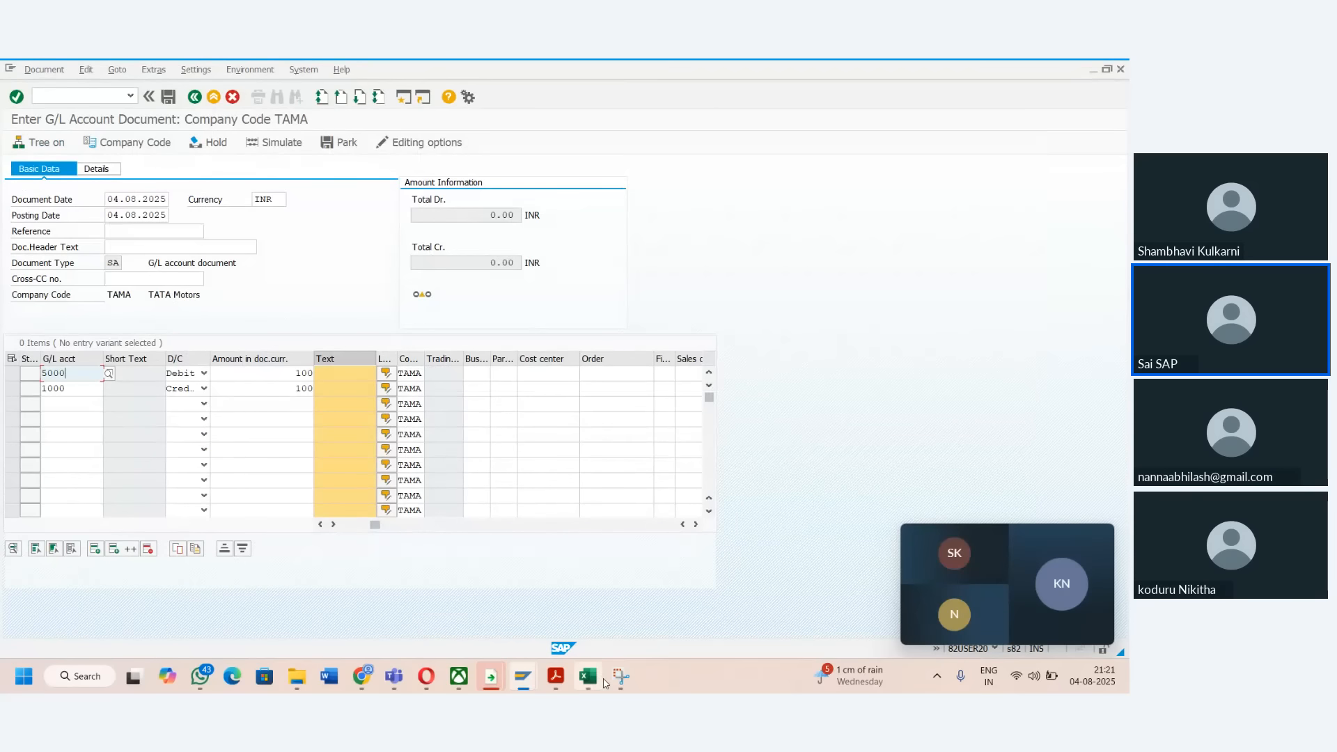
pyautogui.moveTo(605, 683)
pyautogui.click(612, 599)
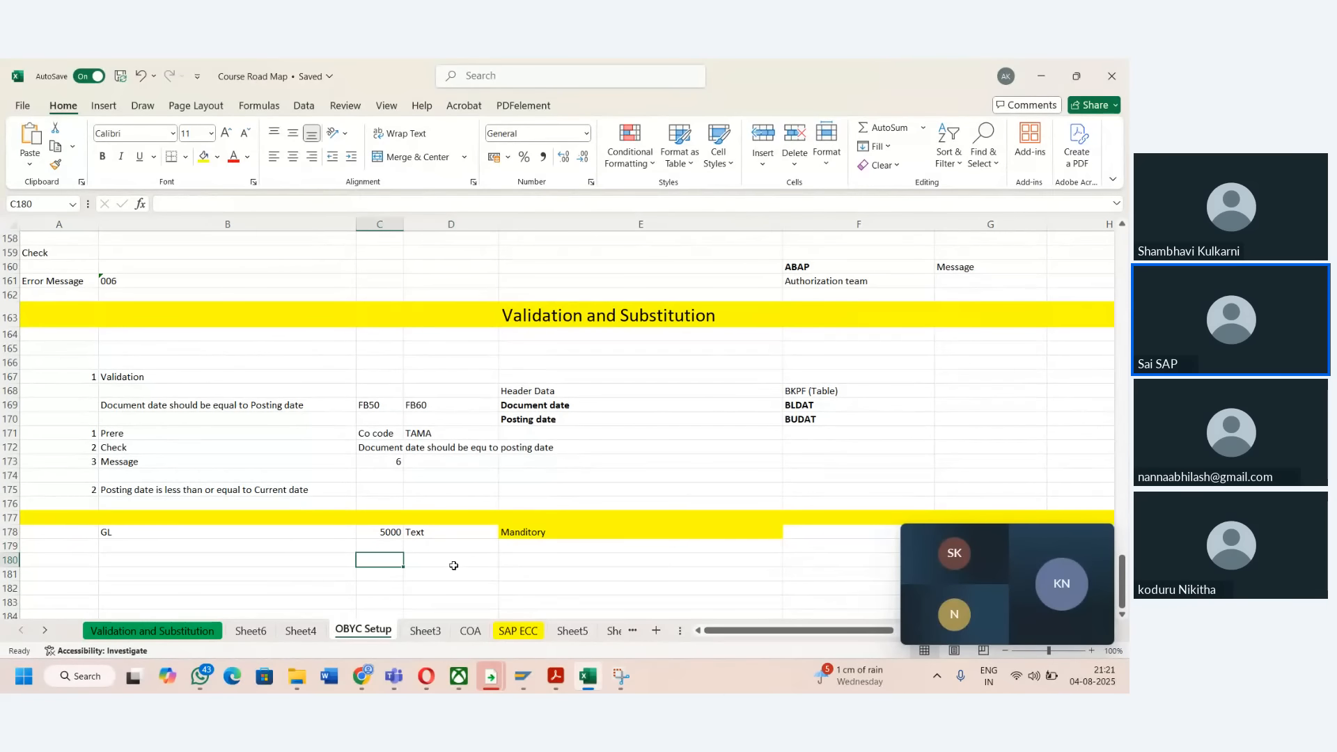
pyautogui.write('TAMA')
pyautogui.press('Tab')
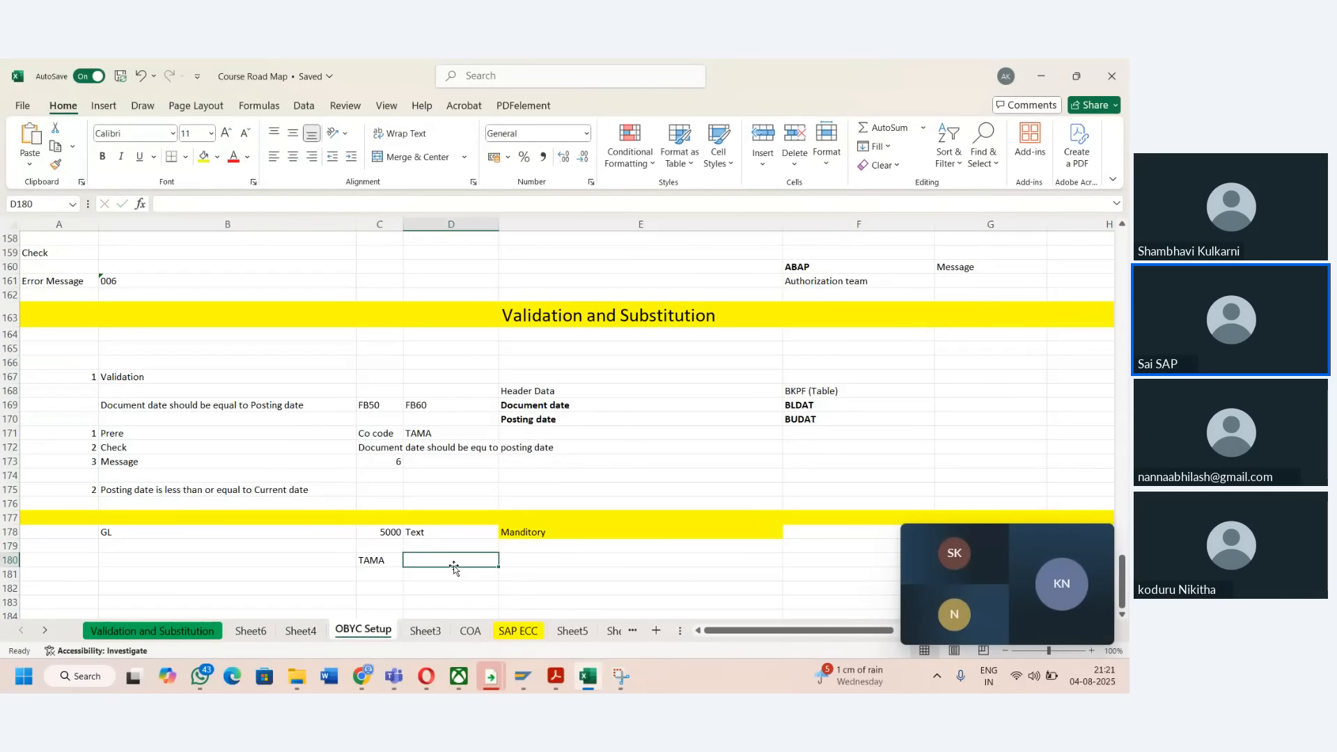
pyautogui.write('G001')
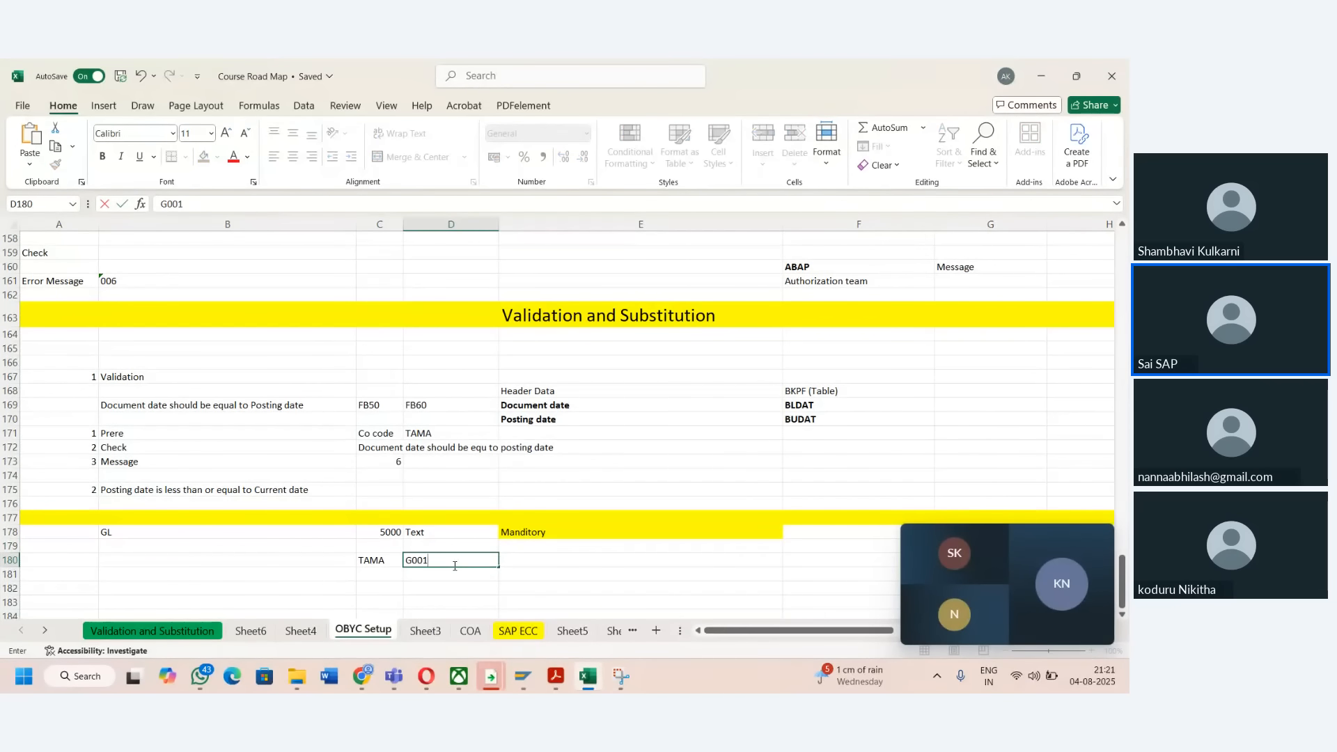
# - Switch back to SAP and start transaction OBC4 from the SAP Easy Access screen
pyautogui.hotkey('alt', 'Tab')
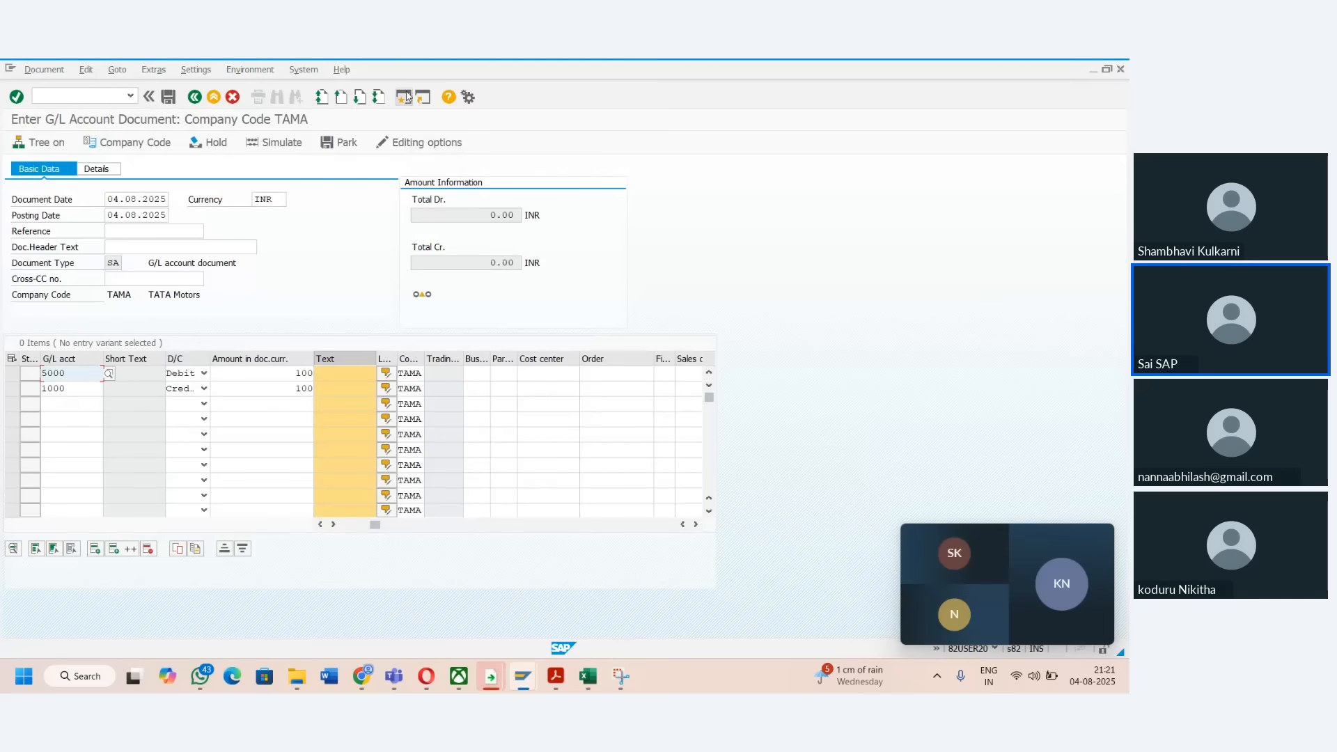
pyautogui.press('F3')
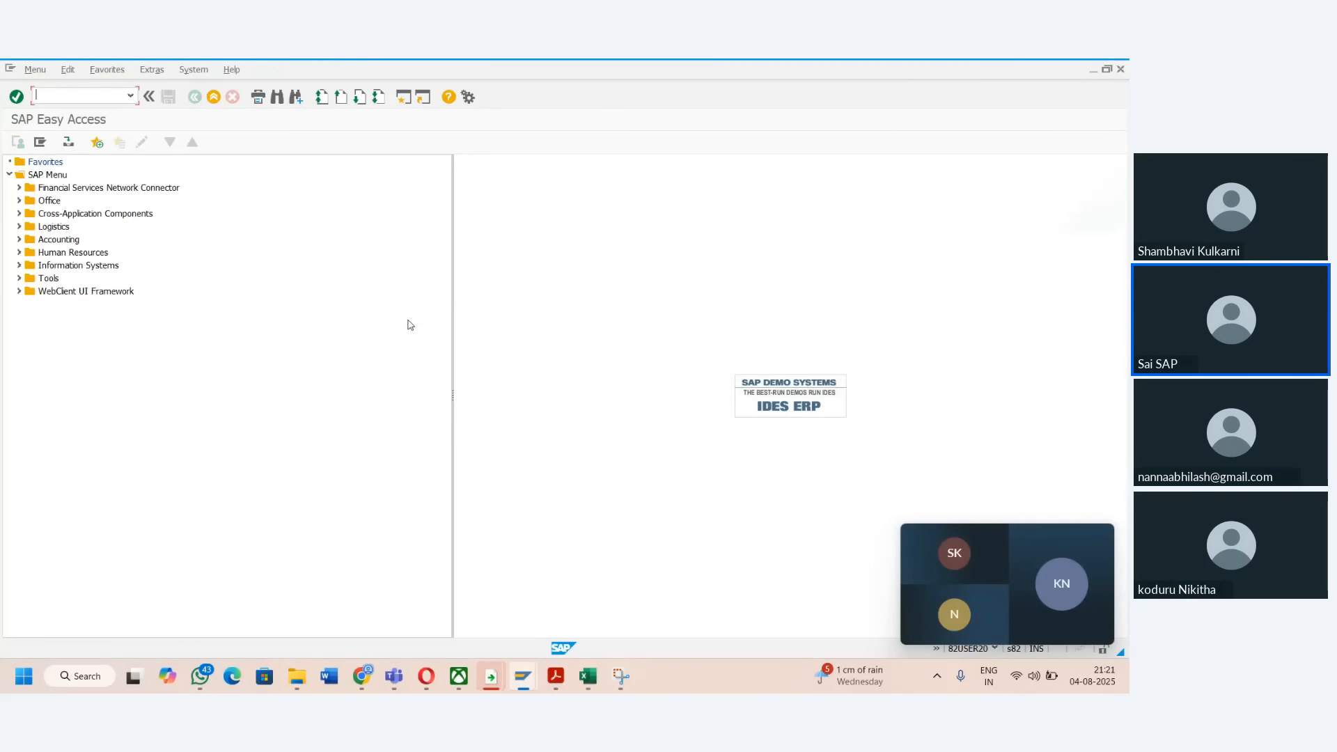
pyautogui.write('OBc4')
pyautogui.press('Return')
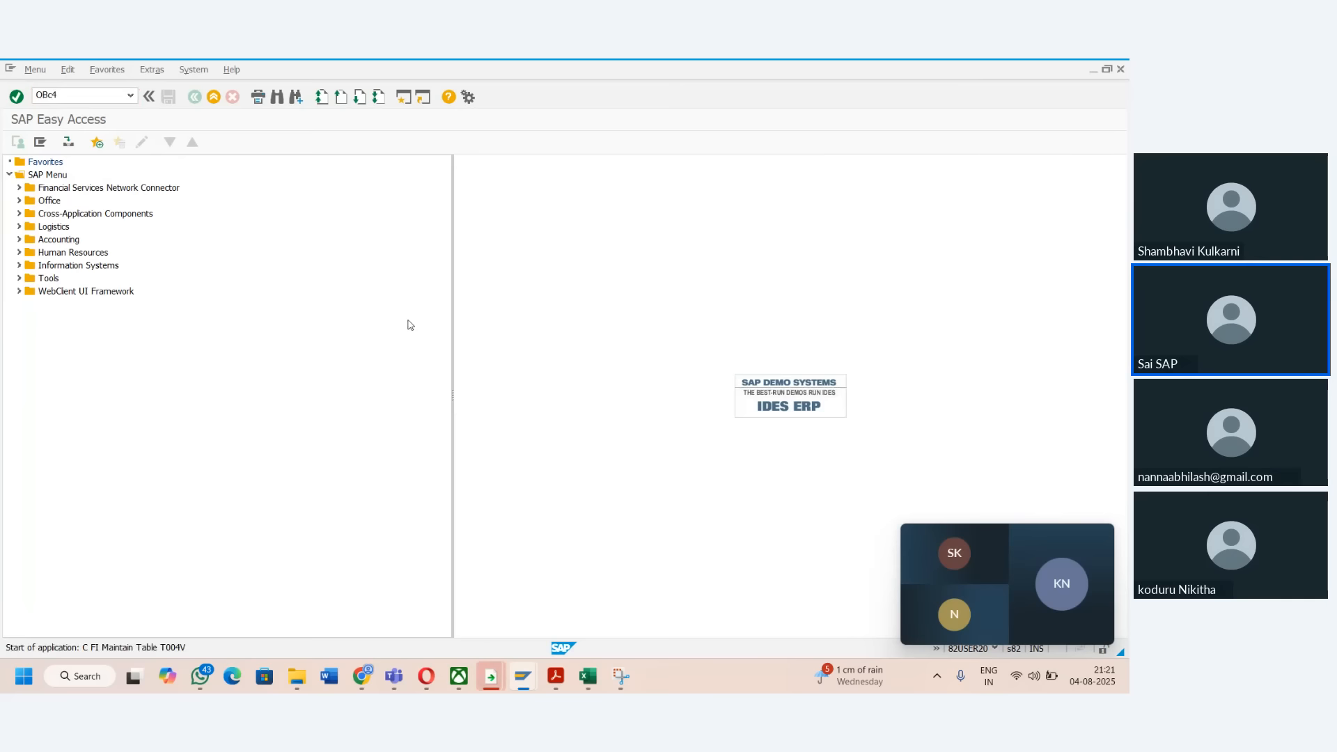
# - Position the field status variants list at TAMA, select that variant and open its field status groups
pyautogui.click(334, 613)
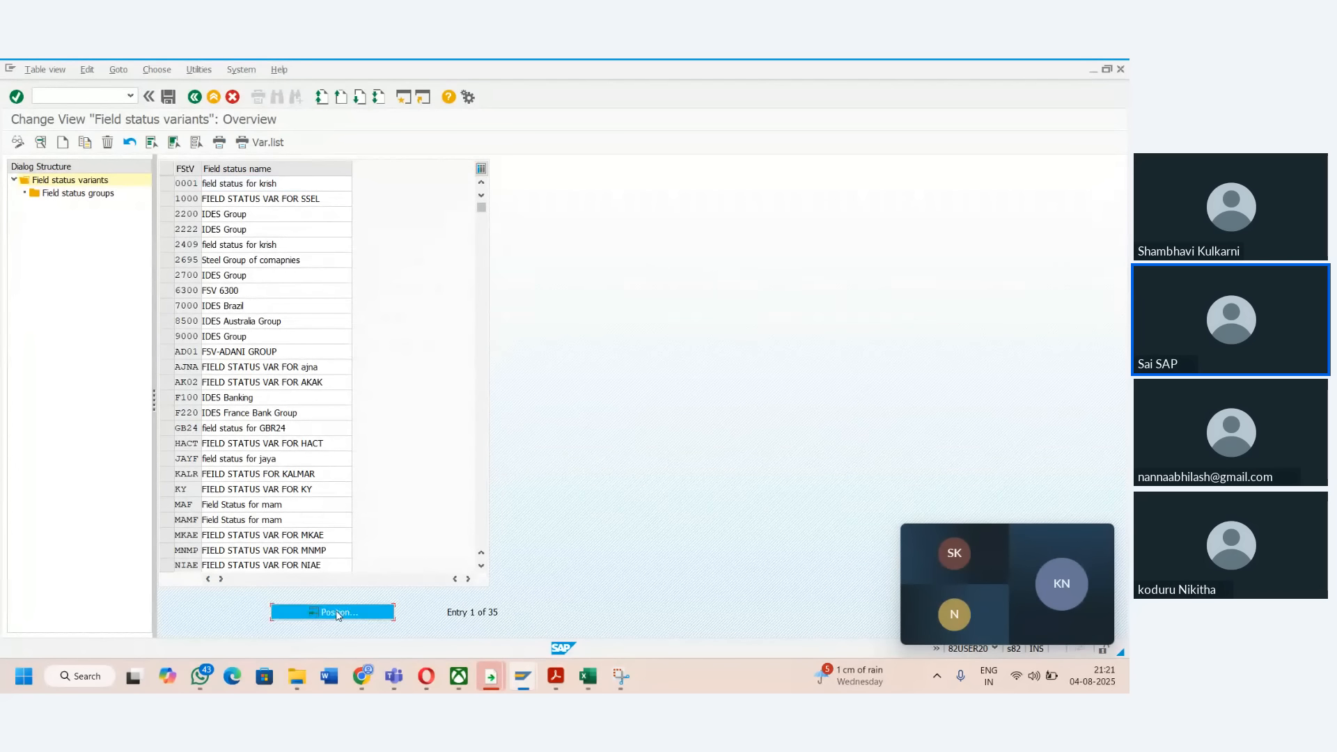
pyautogui.write('TAMA')
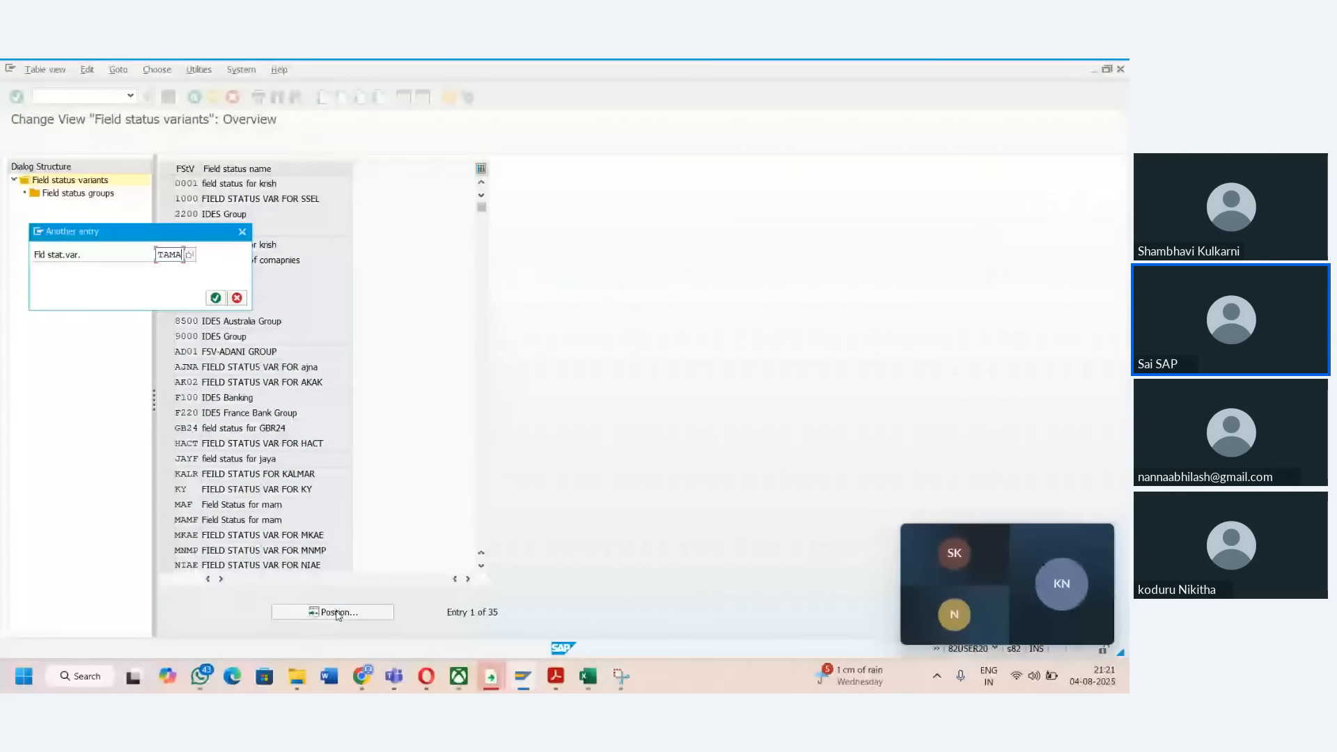
pyautogui.press('Return')
pyautogui.click(166, 183)
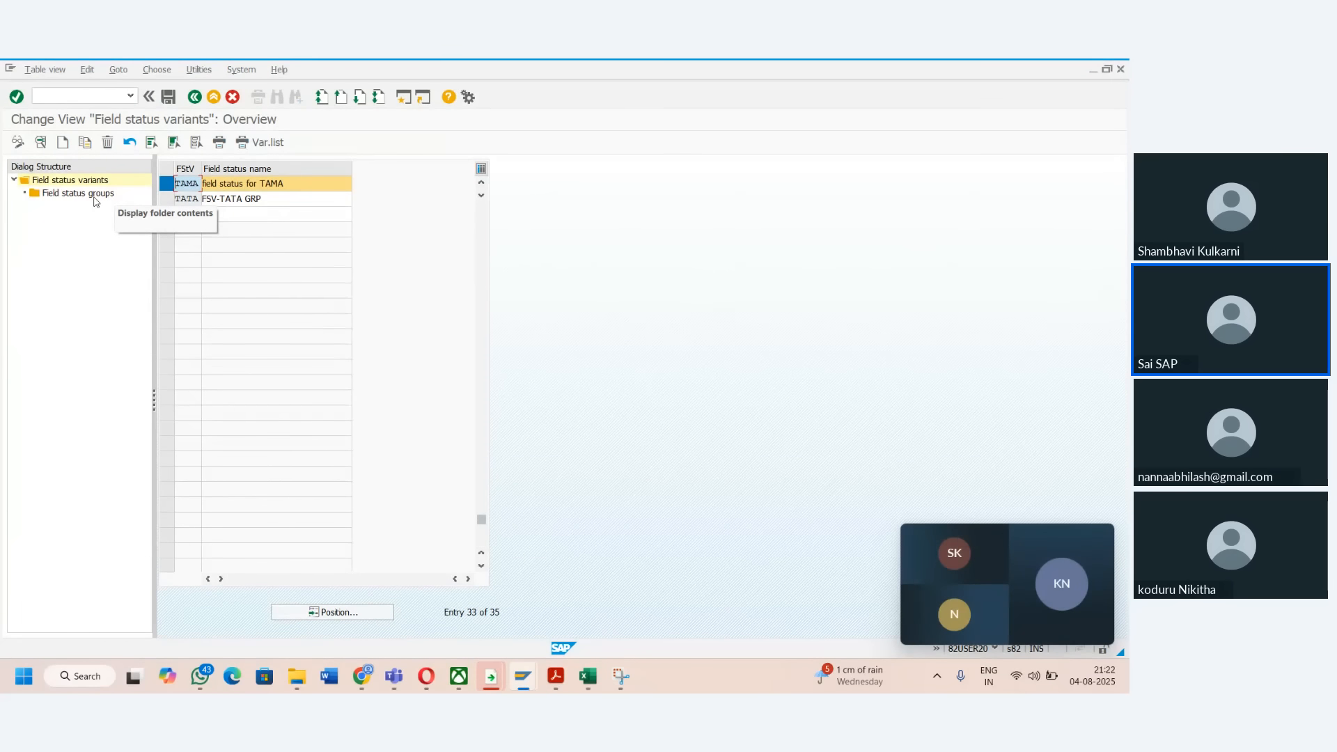
pyautogui.doubleClick(94, 196)
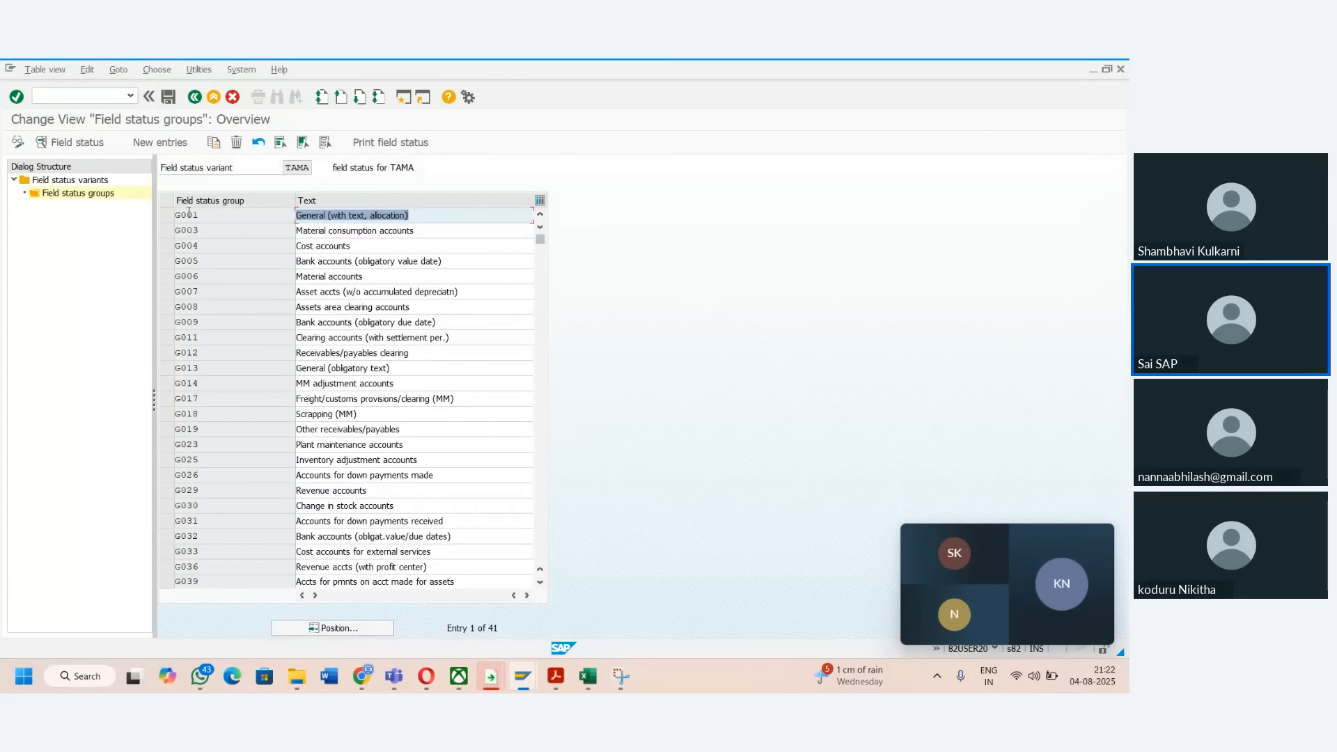
# - Set Text to required entry in the general data of field status group G001 and save under the TATA Group of Companies customizing request
pyautogui.click(188, 215)
pyautogui.doubleClick(189, 216)
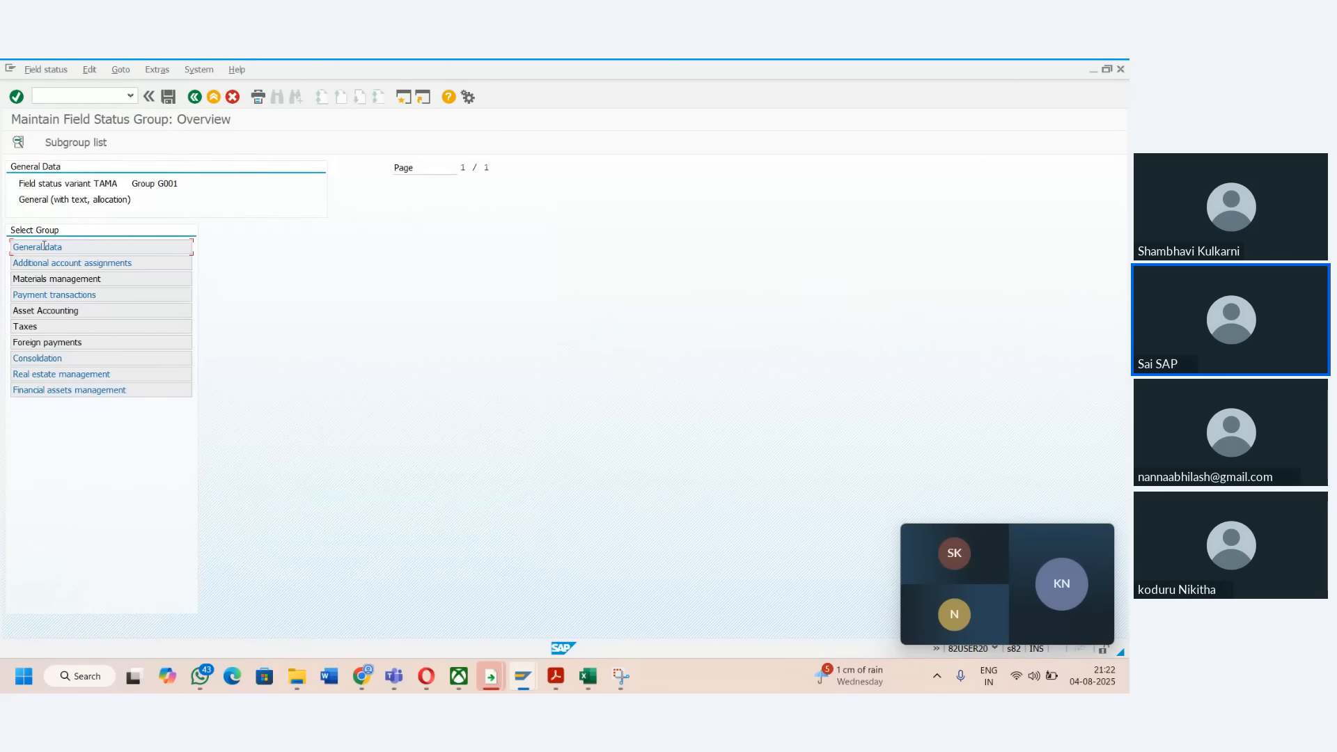
pyautogui.doubleClick(44, 248)
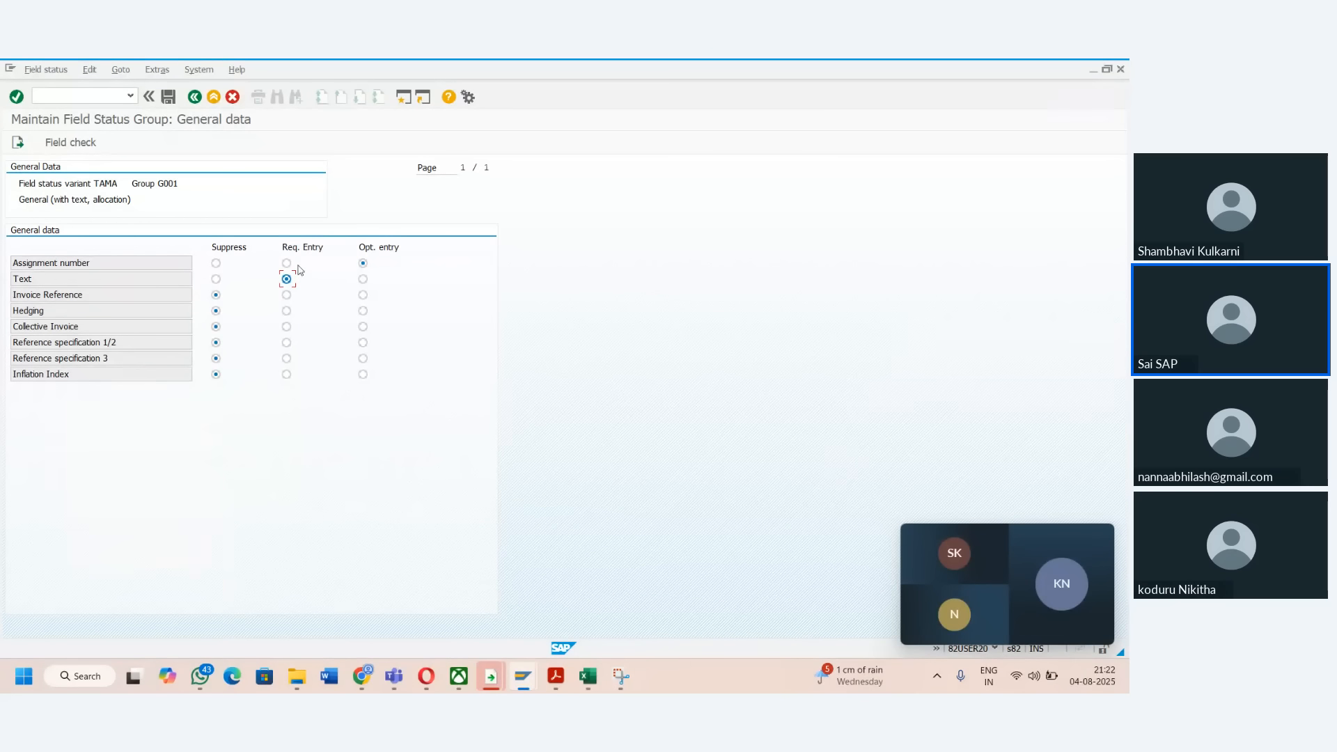
pyautogui.click(174, 100)
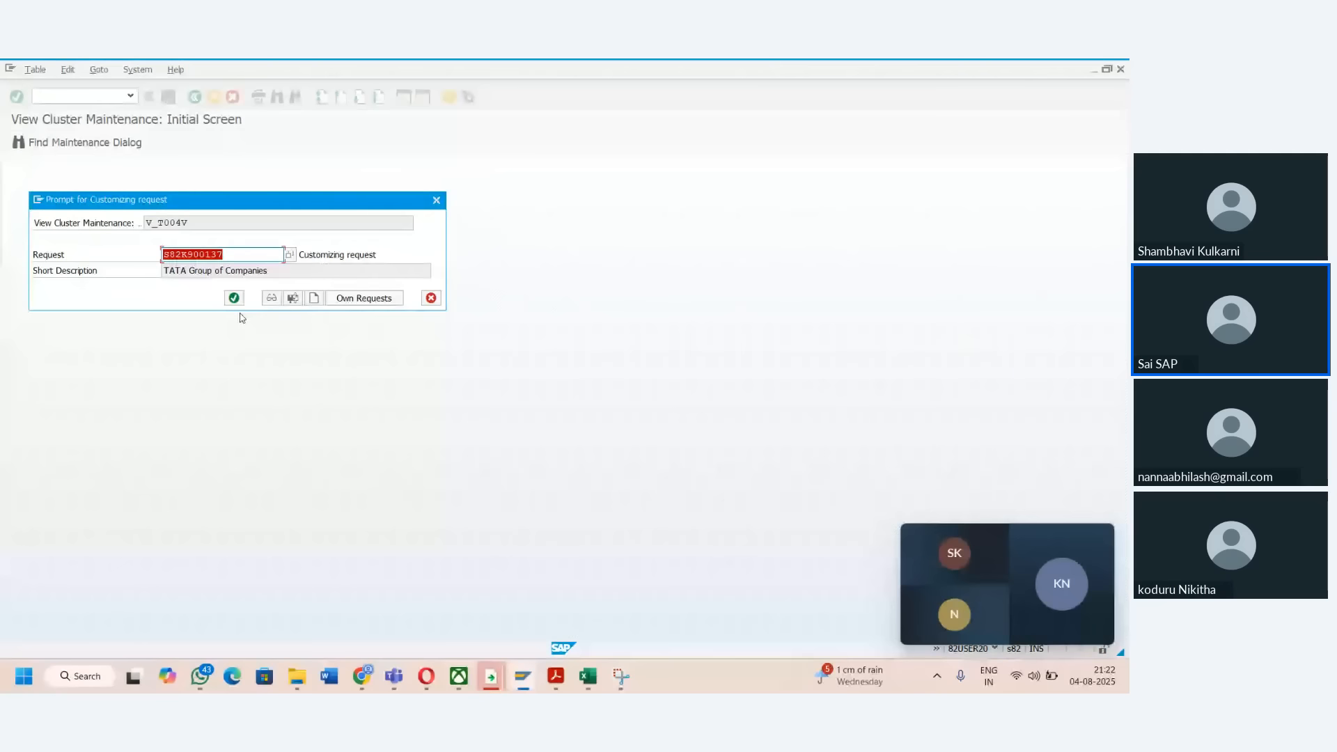
pyautogui.click(234, 298)
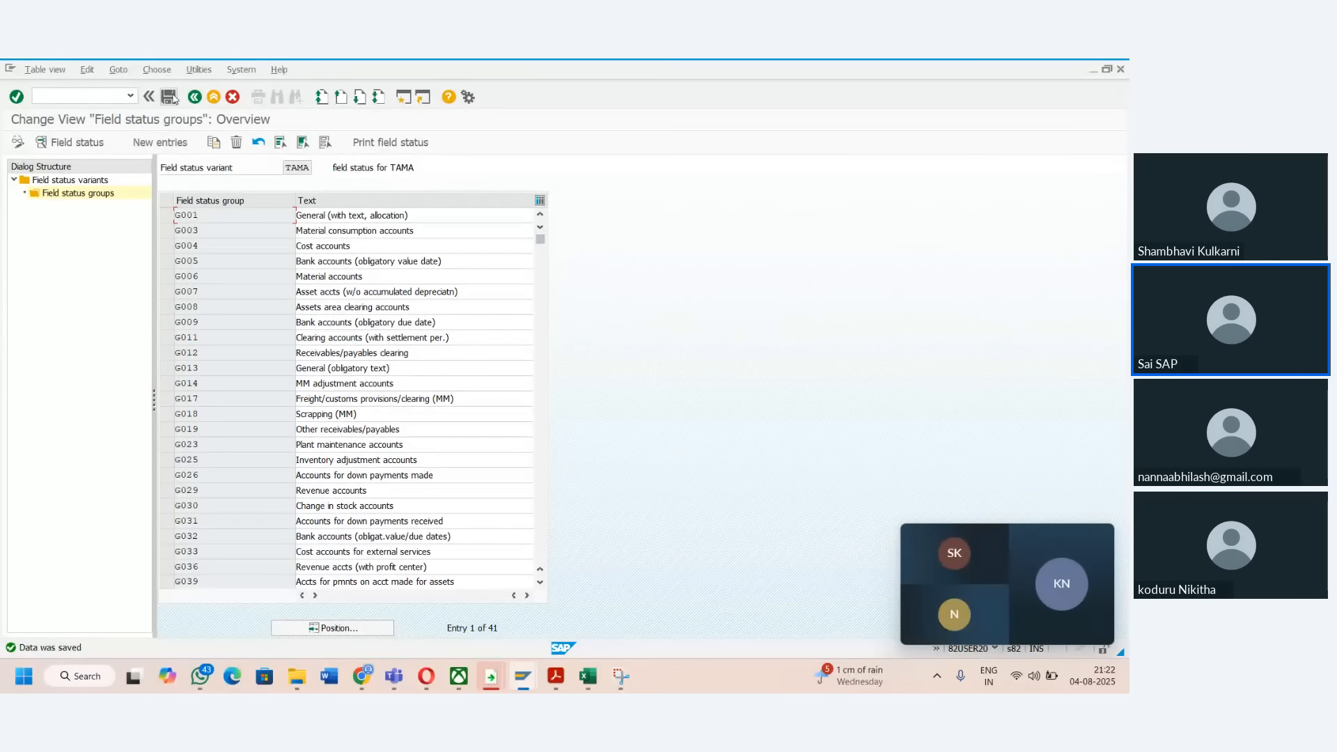
pyautogui.click(169, 97)
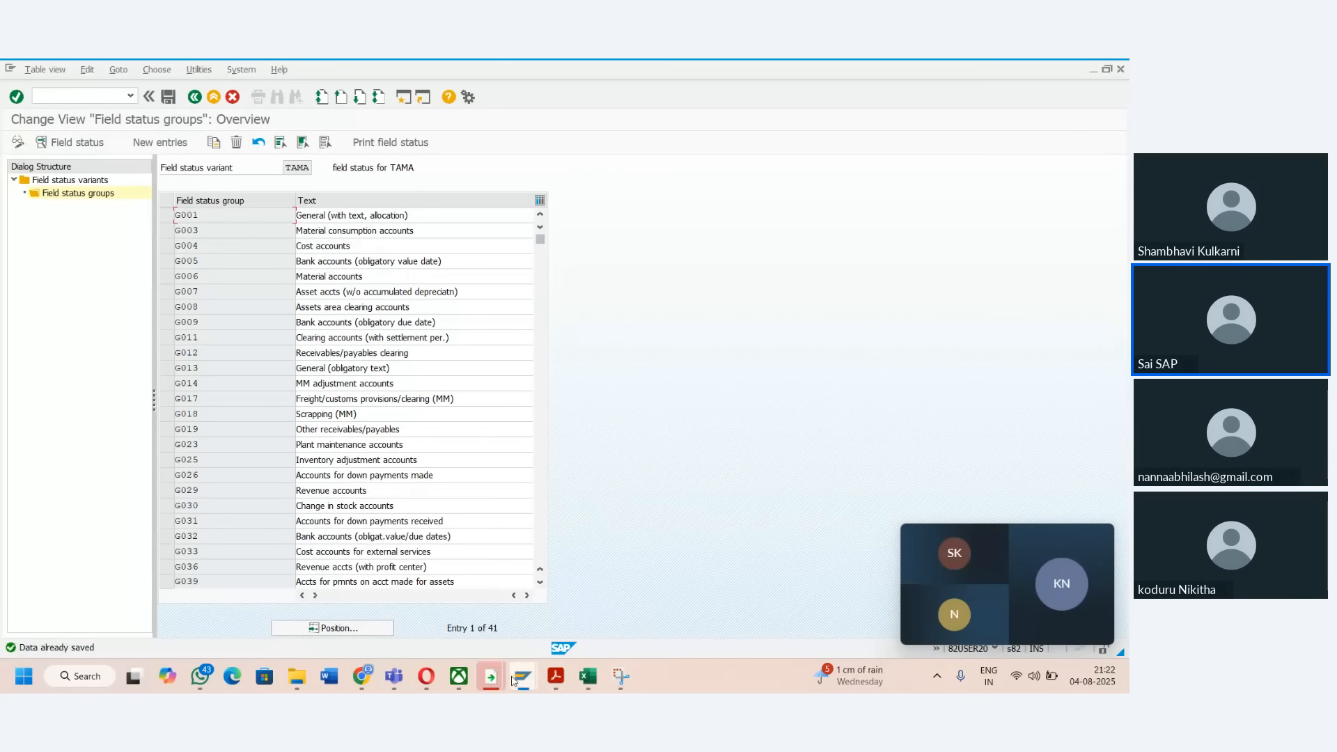
# - Switch to the G/L account document session and start transaction FB60 there
pyautogui.moveTo(513, 680)
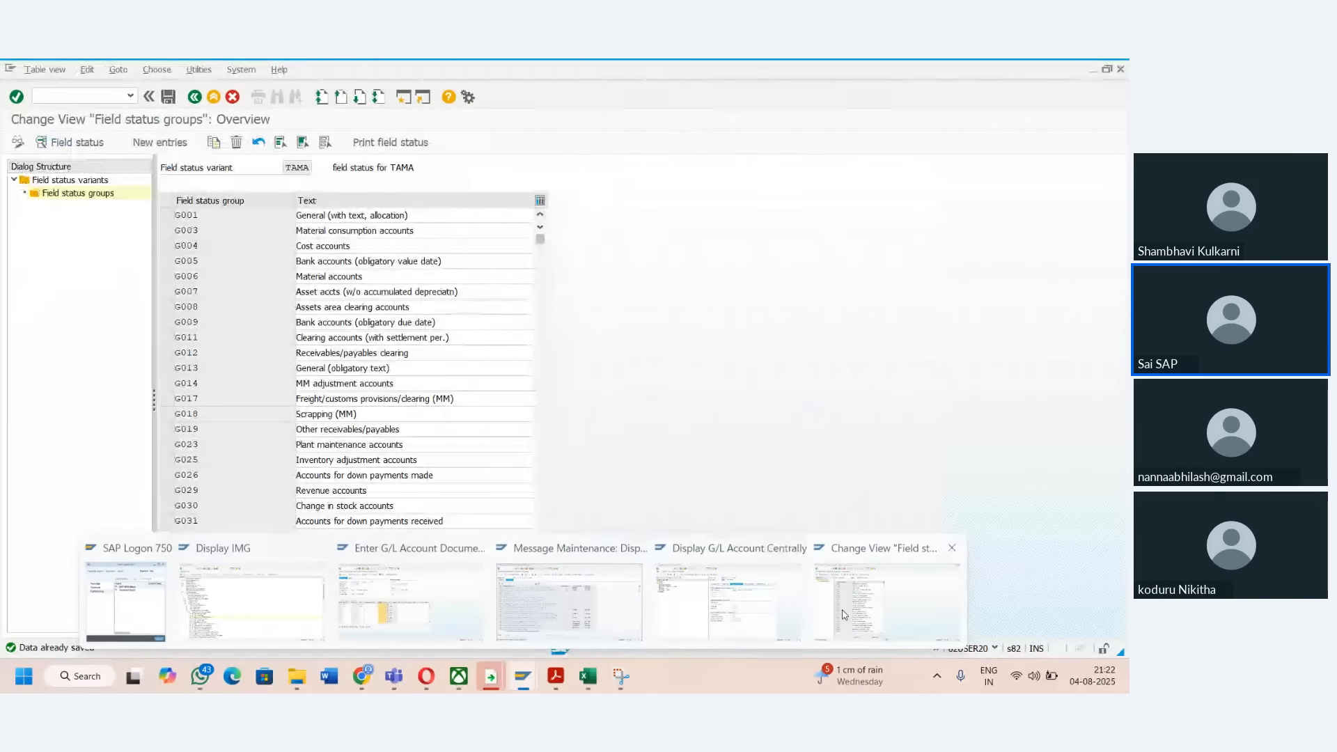
pyautogui.click(412, 600)
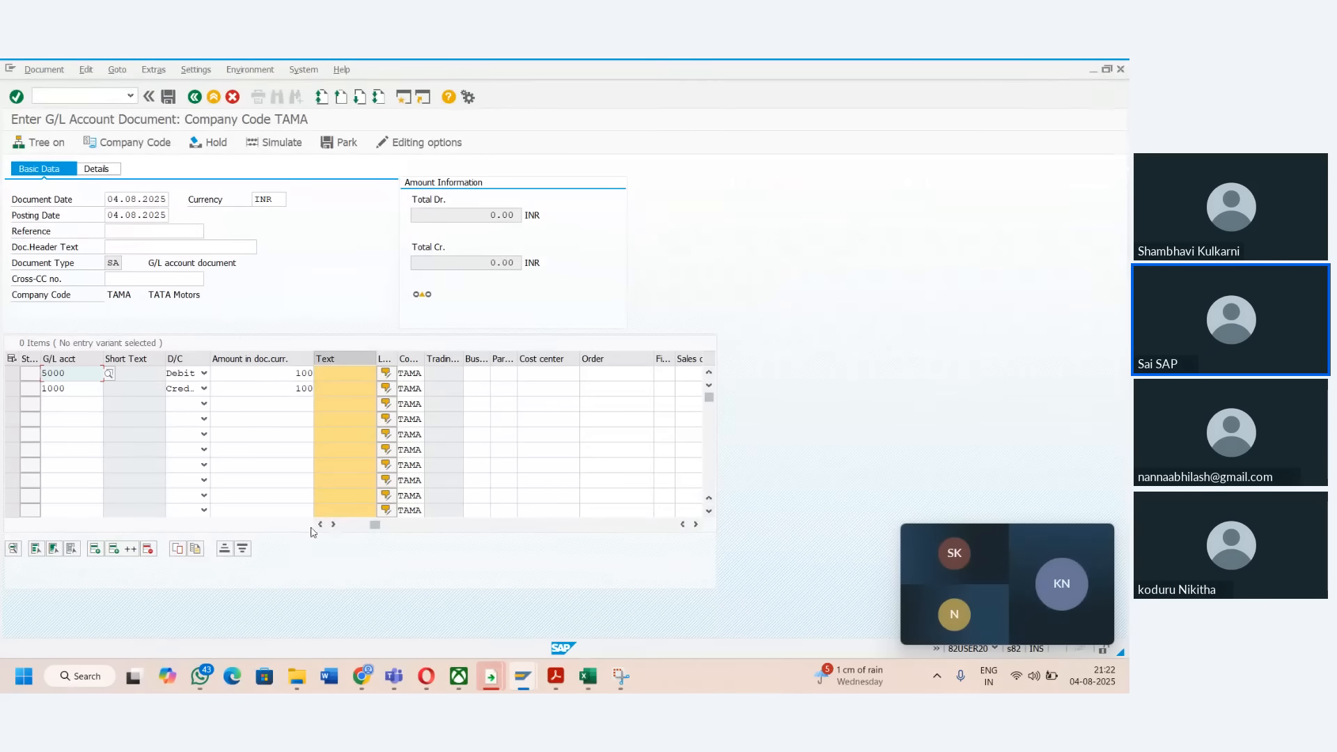
pyautogui.moveTo(374, 525); pyautogui.dragTo(350, 534)
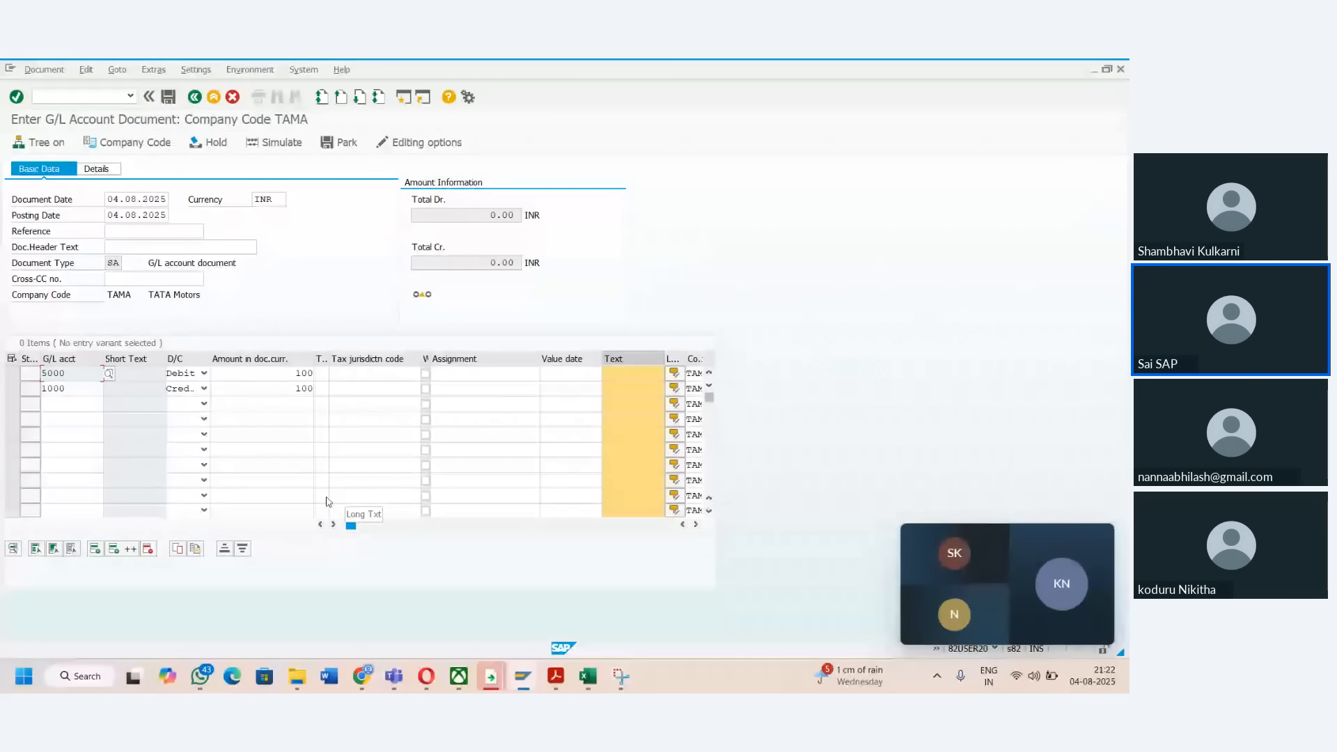
pyautogui.click(77, 95)
pyautogui.write('/n')
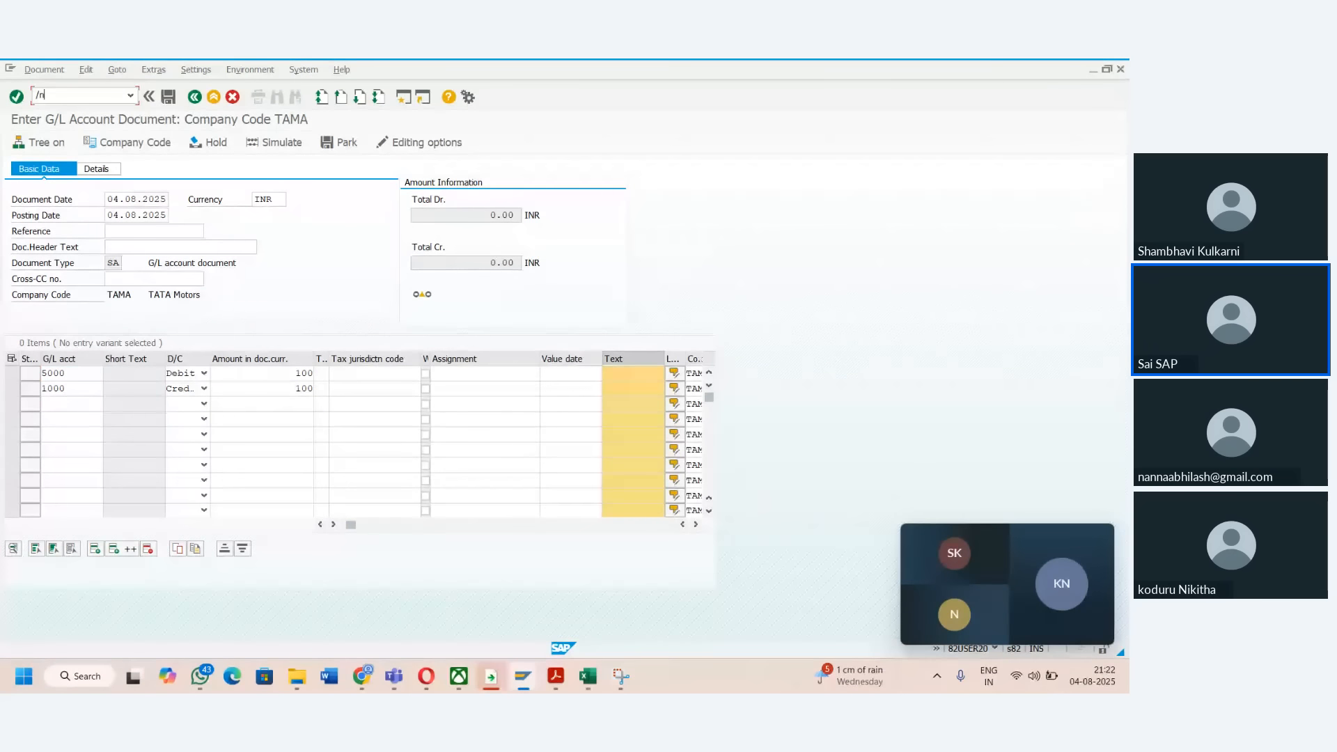
pyautogui.write('FB60')
pyautogui.press('Return')
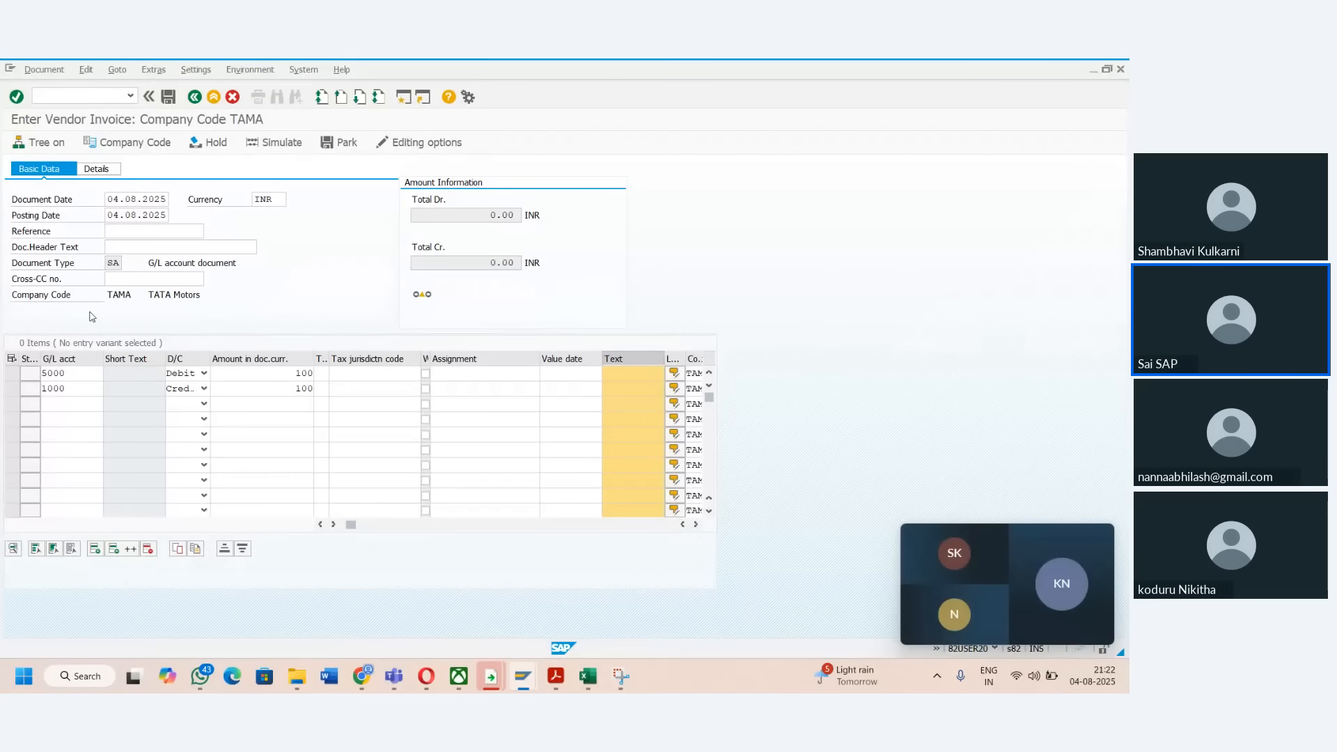
# - Fill in the vendor invoice with the vendor number, invoice date 04.08.2025, amount 100 INR and a debit item of 100 on account 5000
pyautogui.click(161, 217)
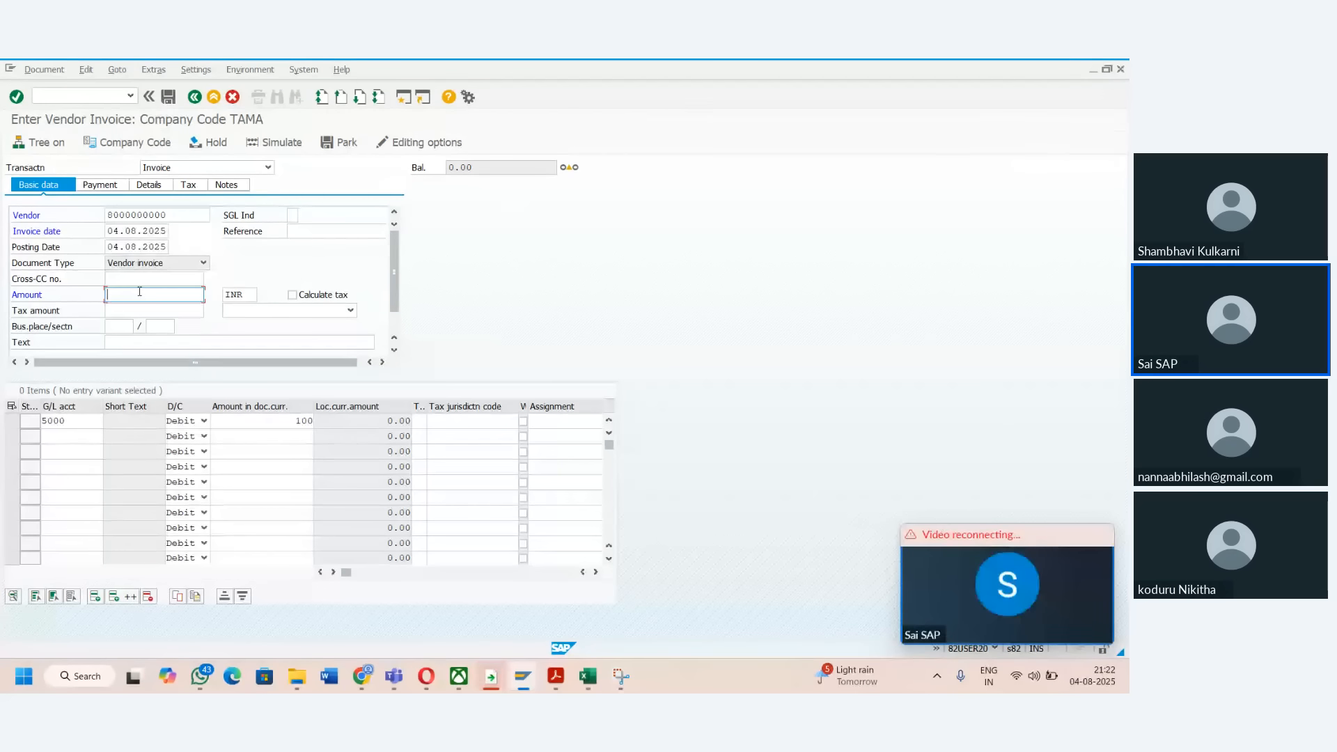
pyautogui.write('100')
pyautogui.press('Tab')
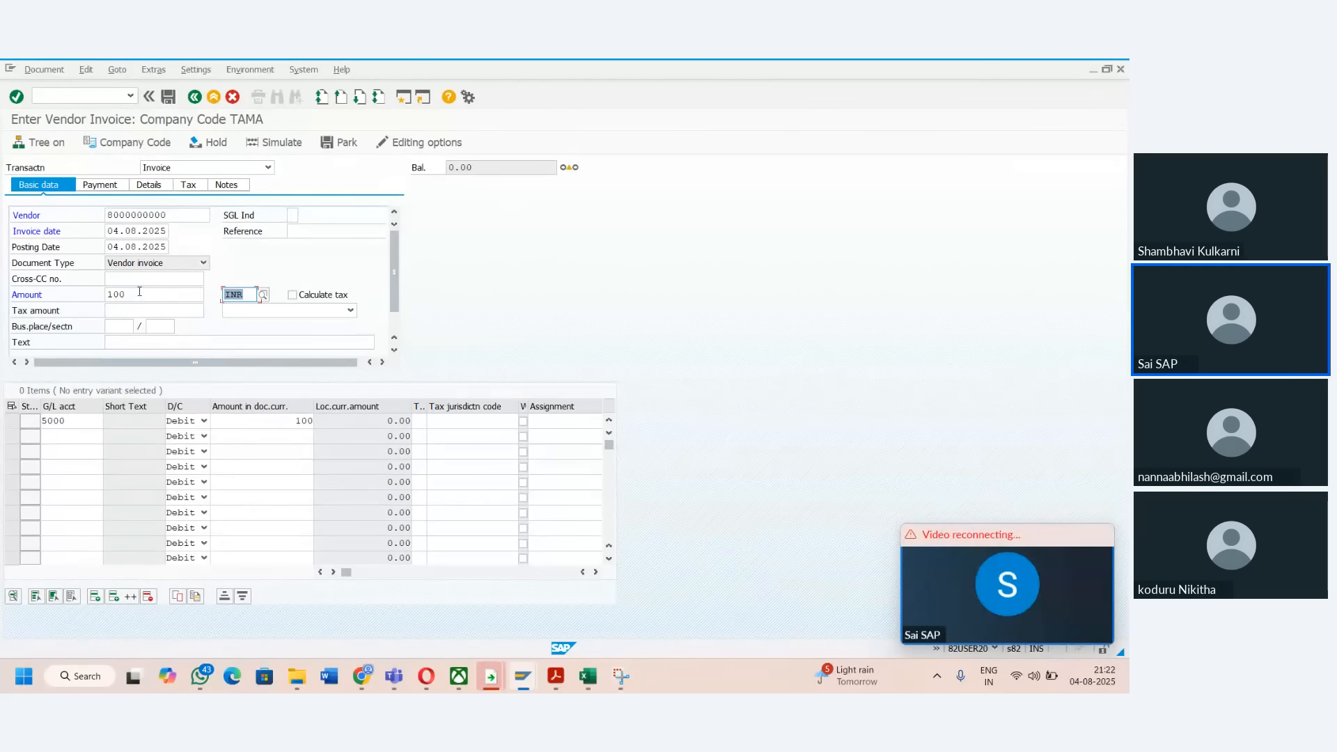
# - Simulate the vendor invoice and open the detailed explanation of the message for account 5000
pyautogui.click(276, 146)
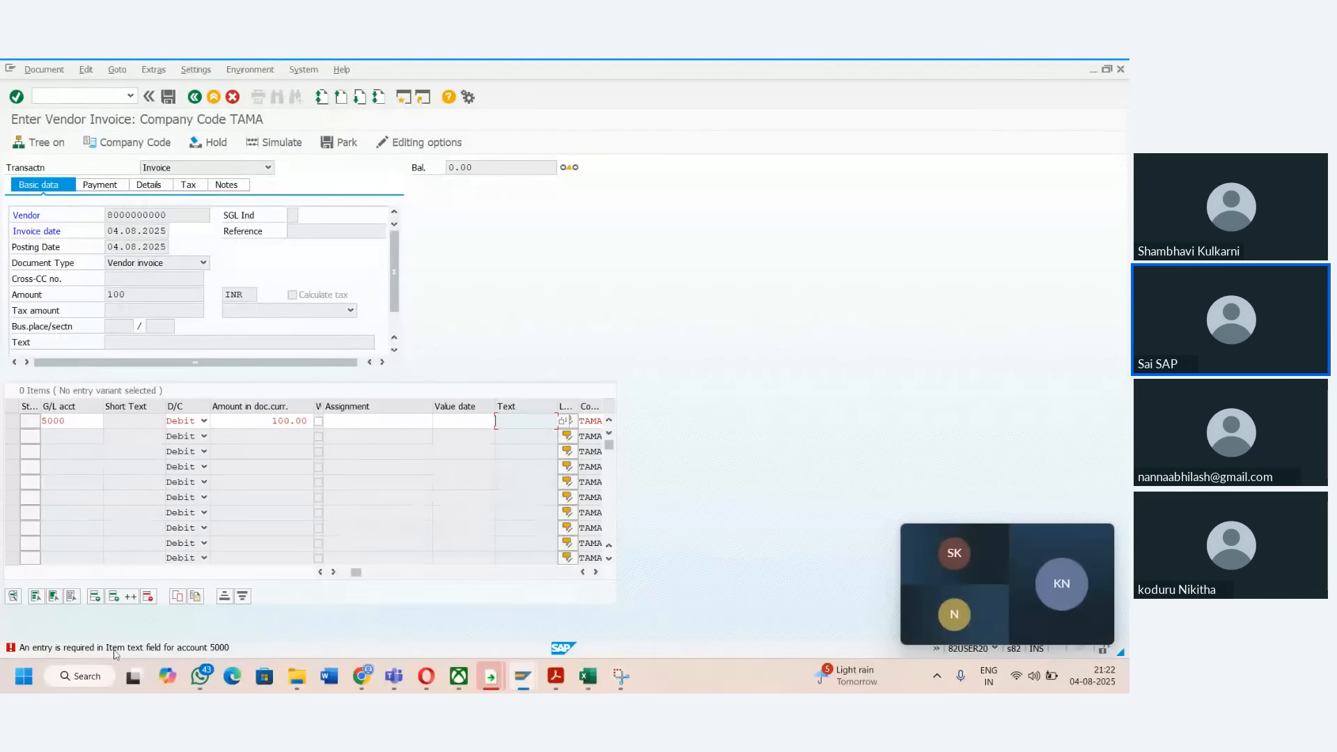
pyautogui.doubleClick(196, 649)
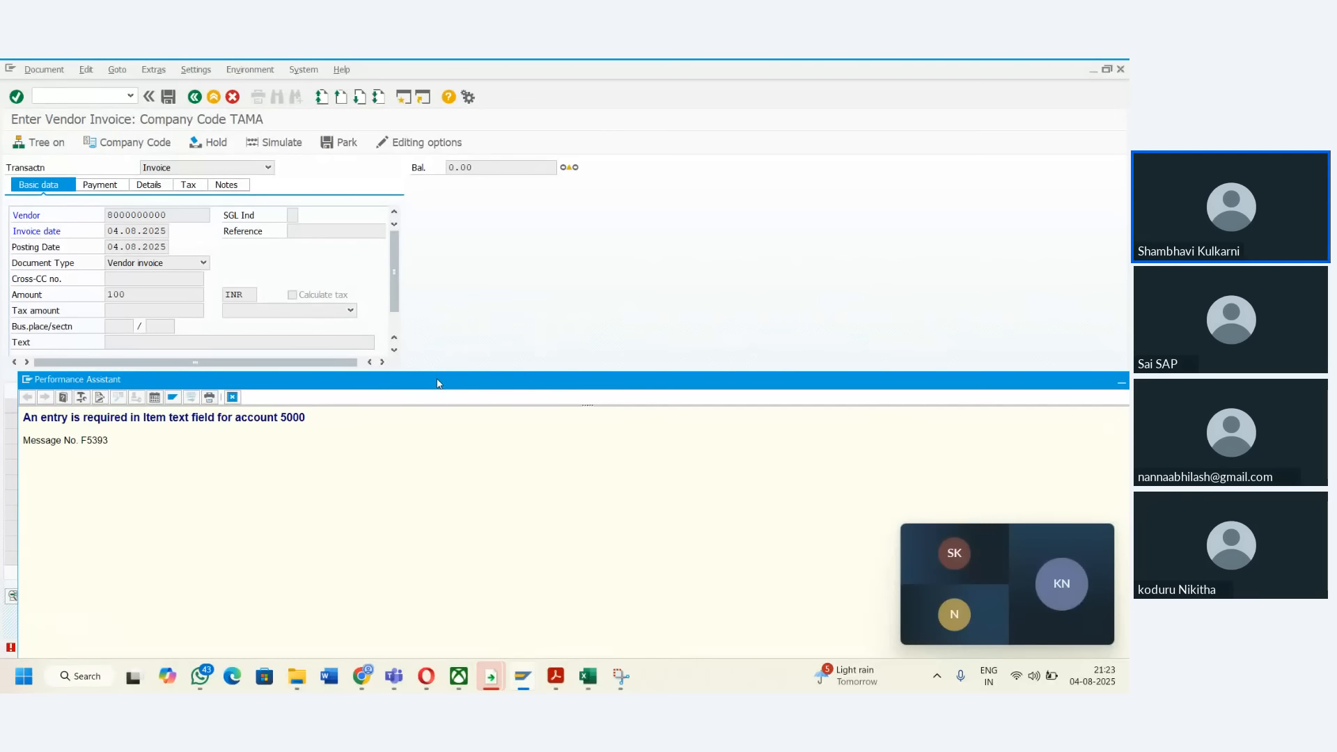
pyautogui.moveTo(477, 386); pyautogui.dragTo(426, 390)
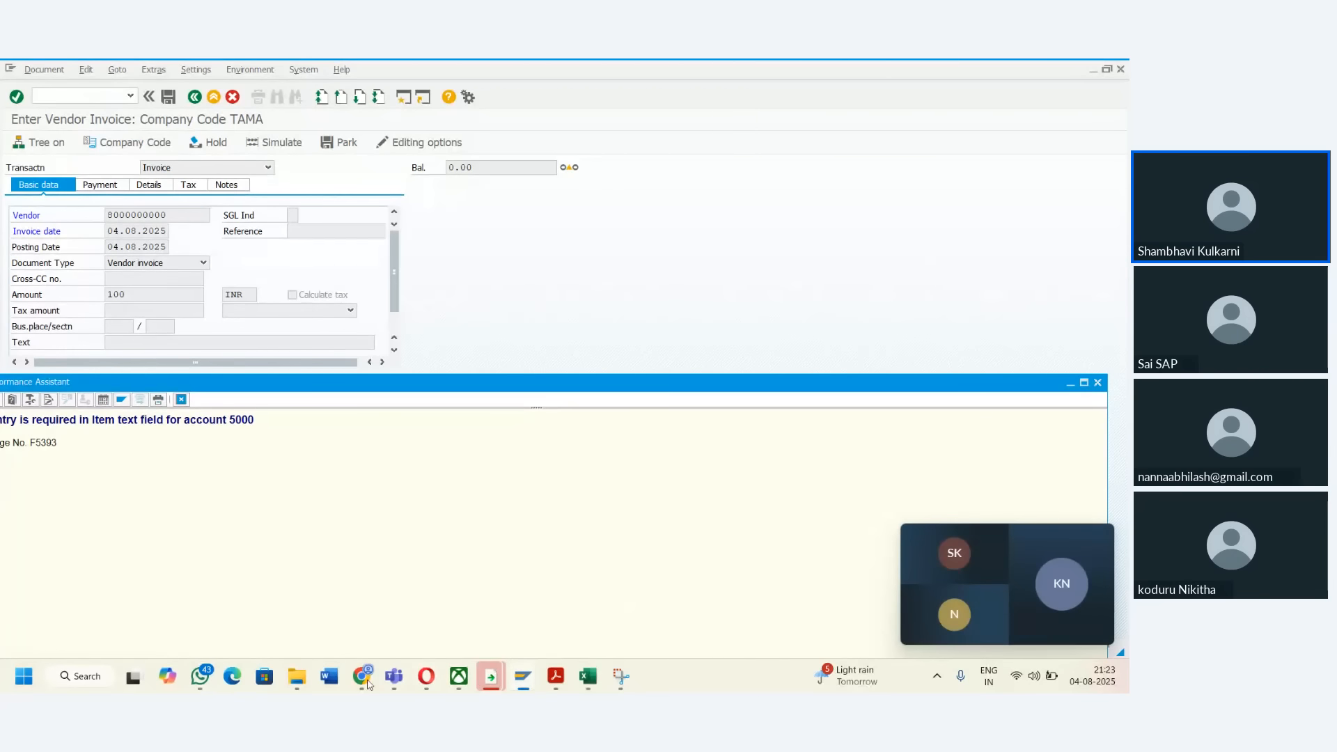
# - Switch to the Zoho meeting in Chrome, dismiss the microphone warning and open the audio settings to check the available devices
pyautogui.moveTo(358, 683)
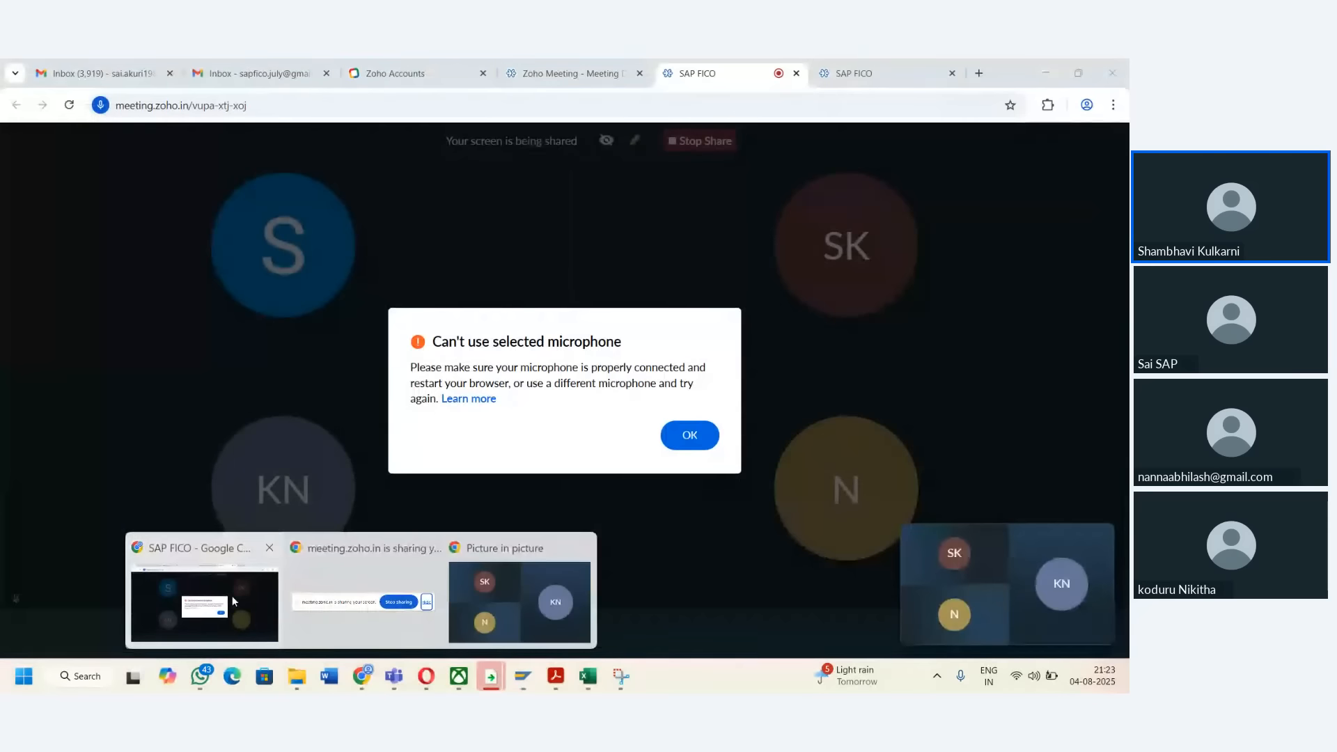
pyautogui.click(232, 596)
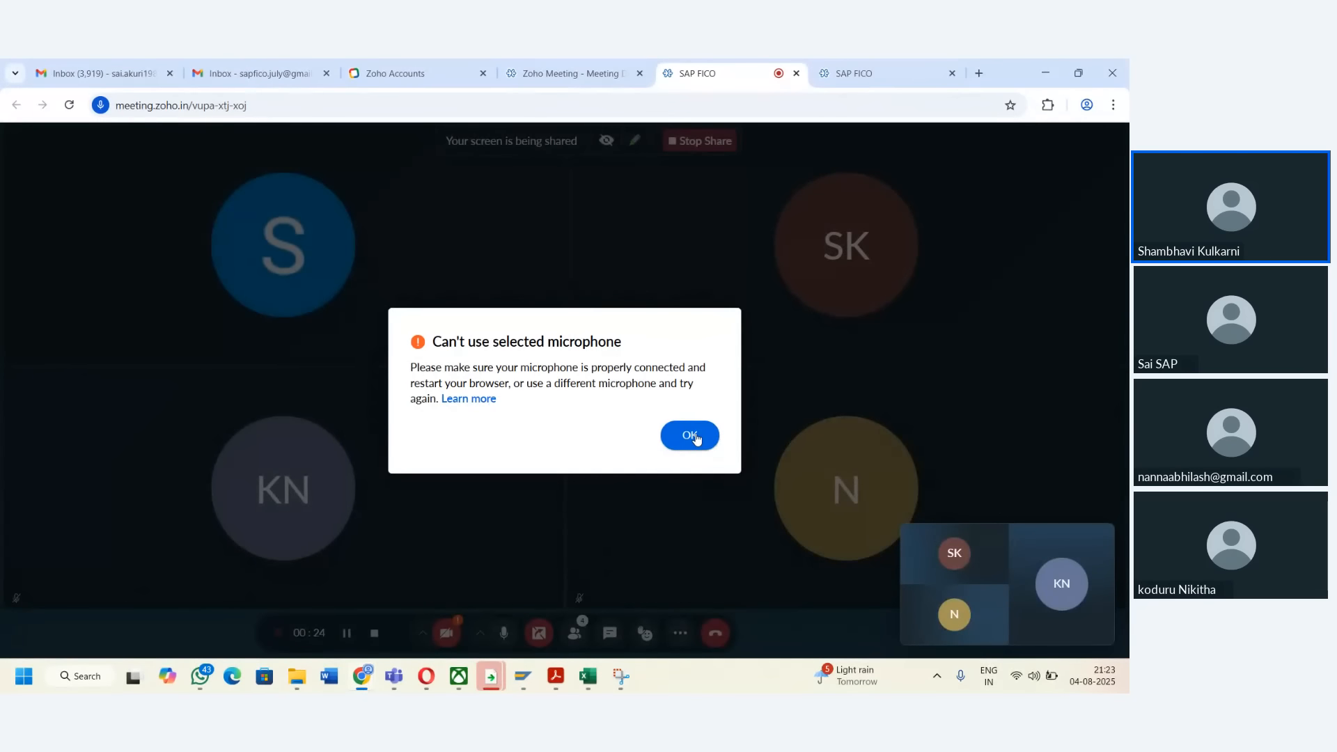
pyautogui.click(695, 435)
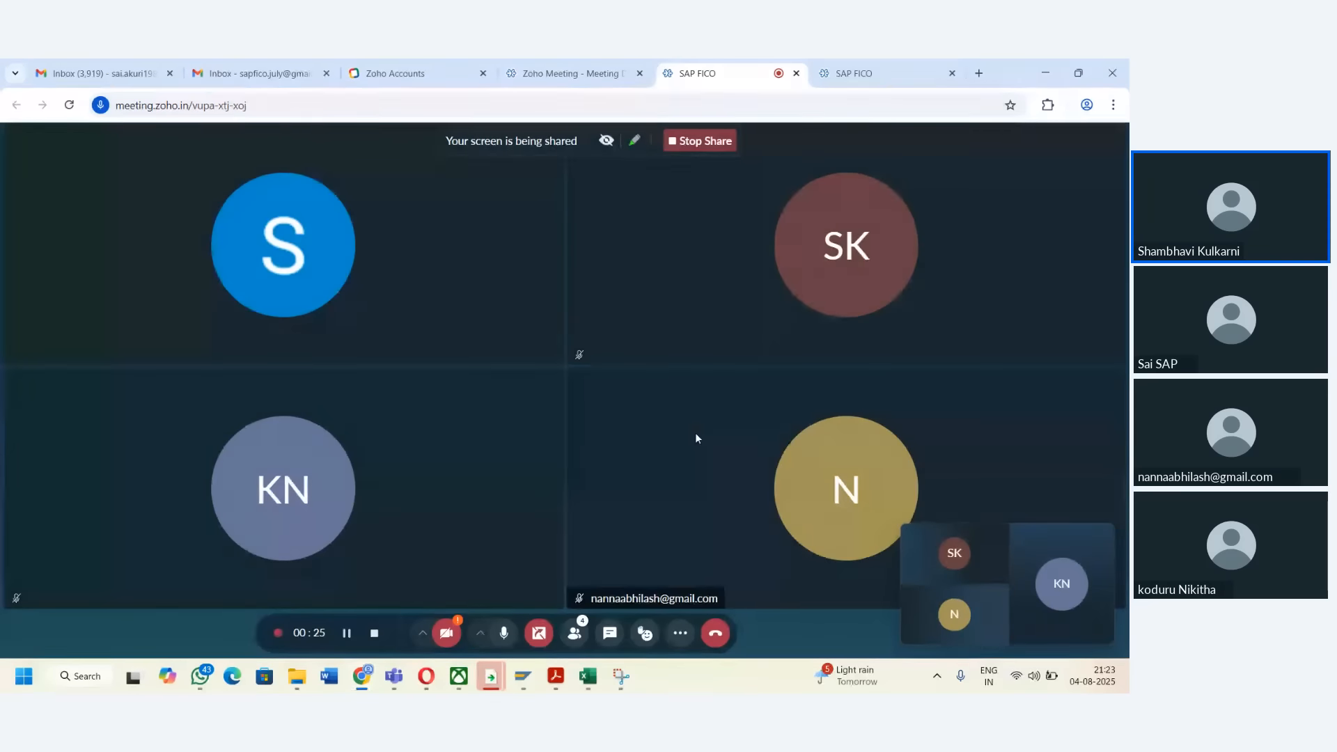
pyautogui.click(676, 635)
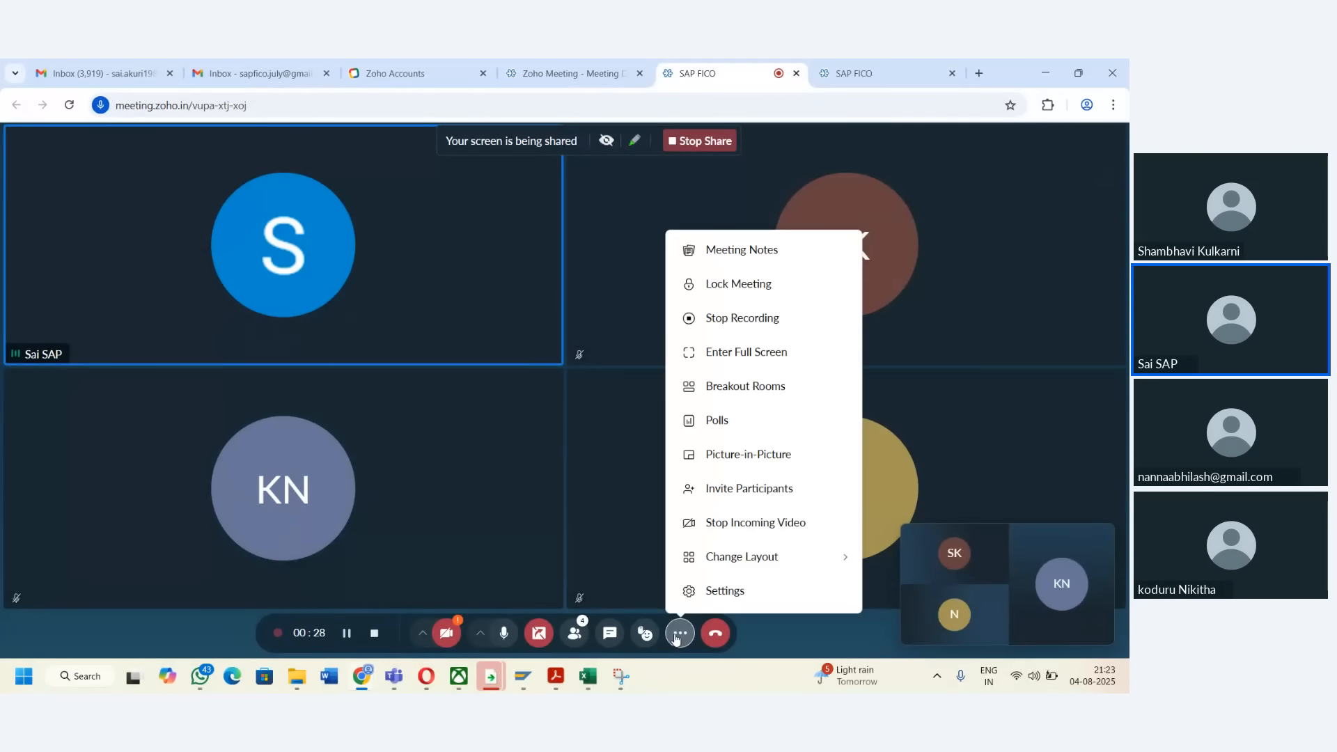
pyautogui.click(706, 592)
pyautogui.click(553, 362)
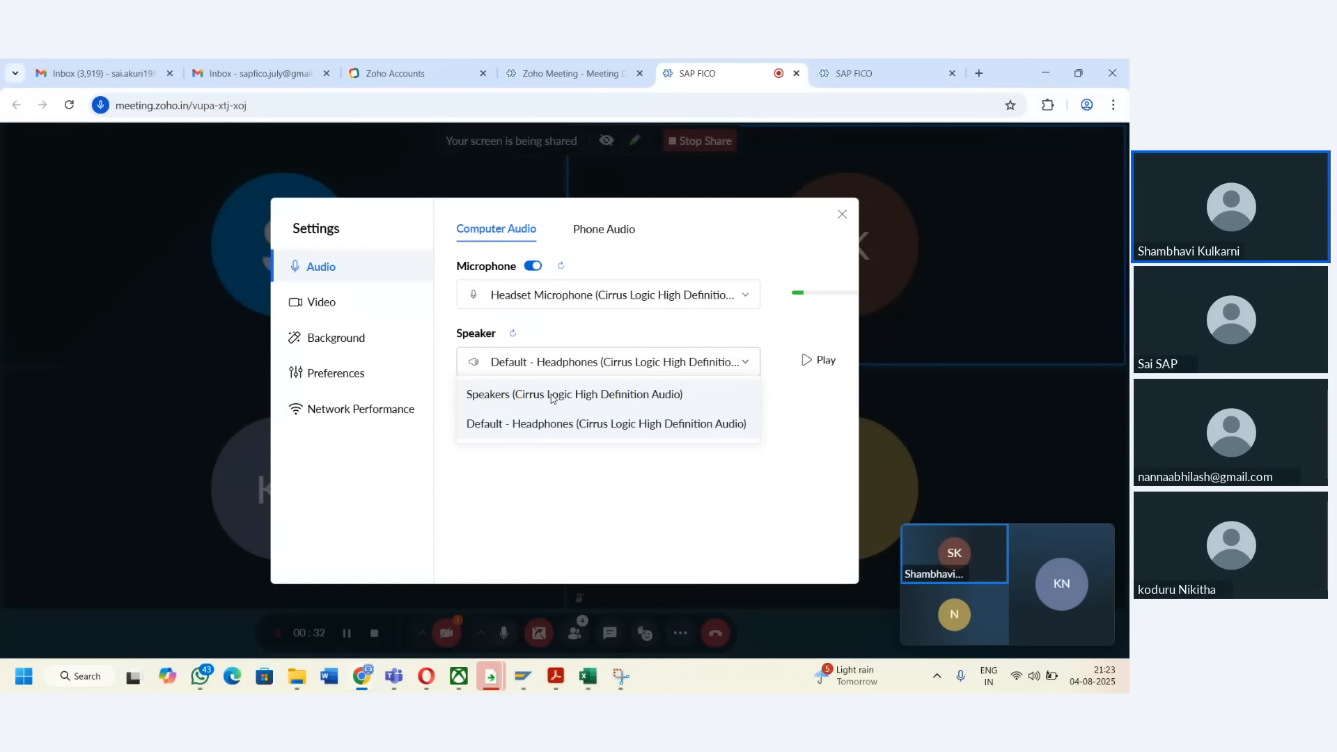
pyautogui.click(590, 295)
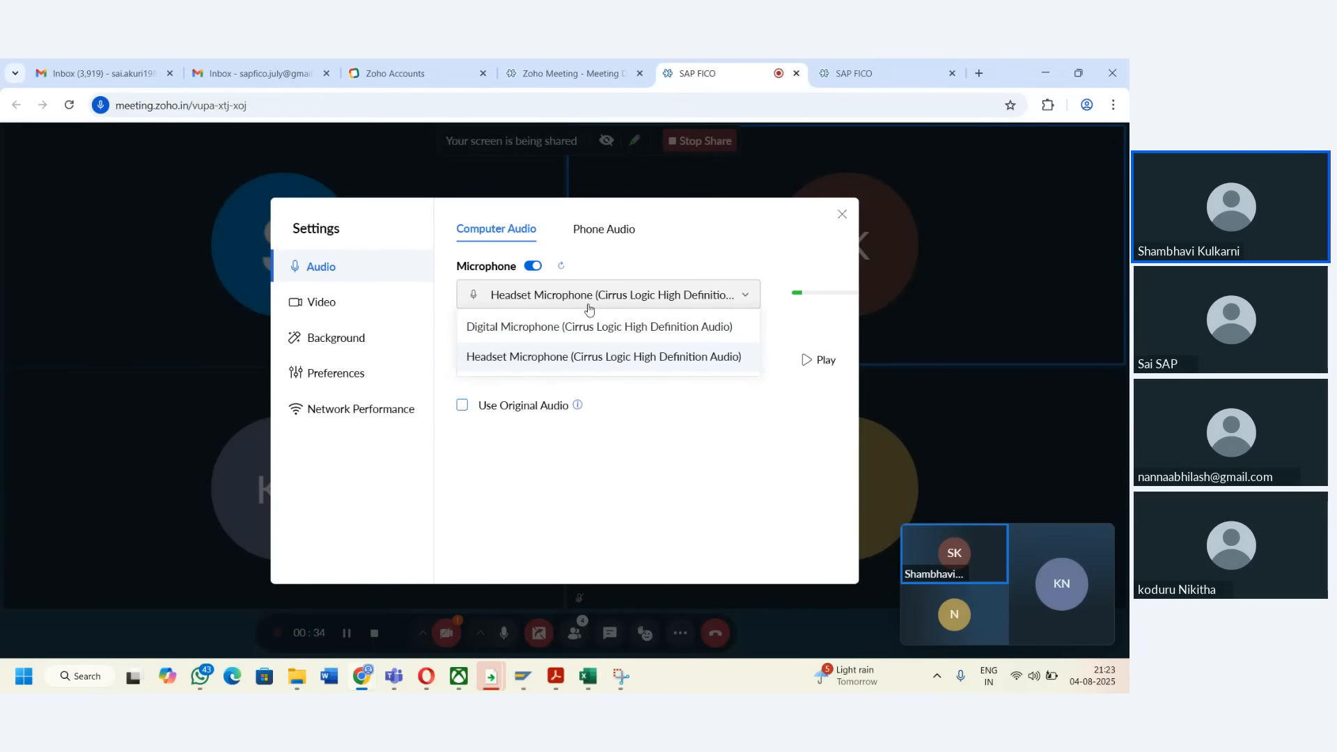
pyautogui.click(654, 433)
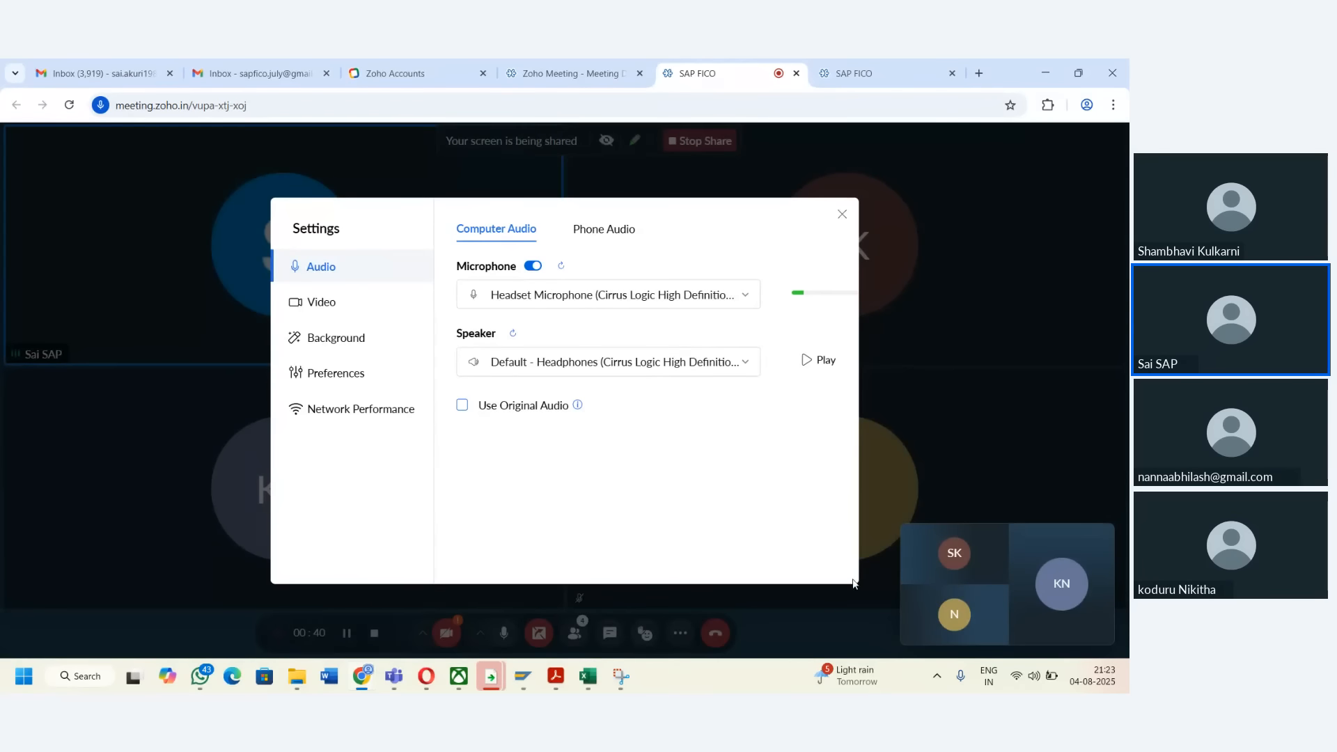
# - Connect the Airdopes Unity ANC headset to the computer over Bluetooth
pyautogui.click(937, 679)
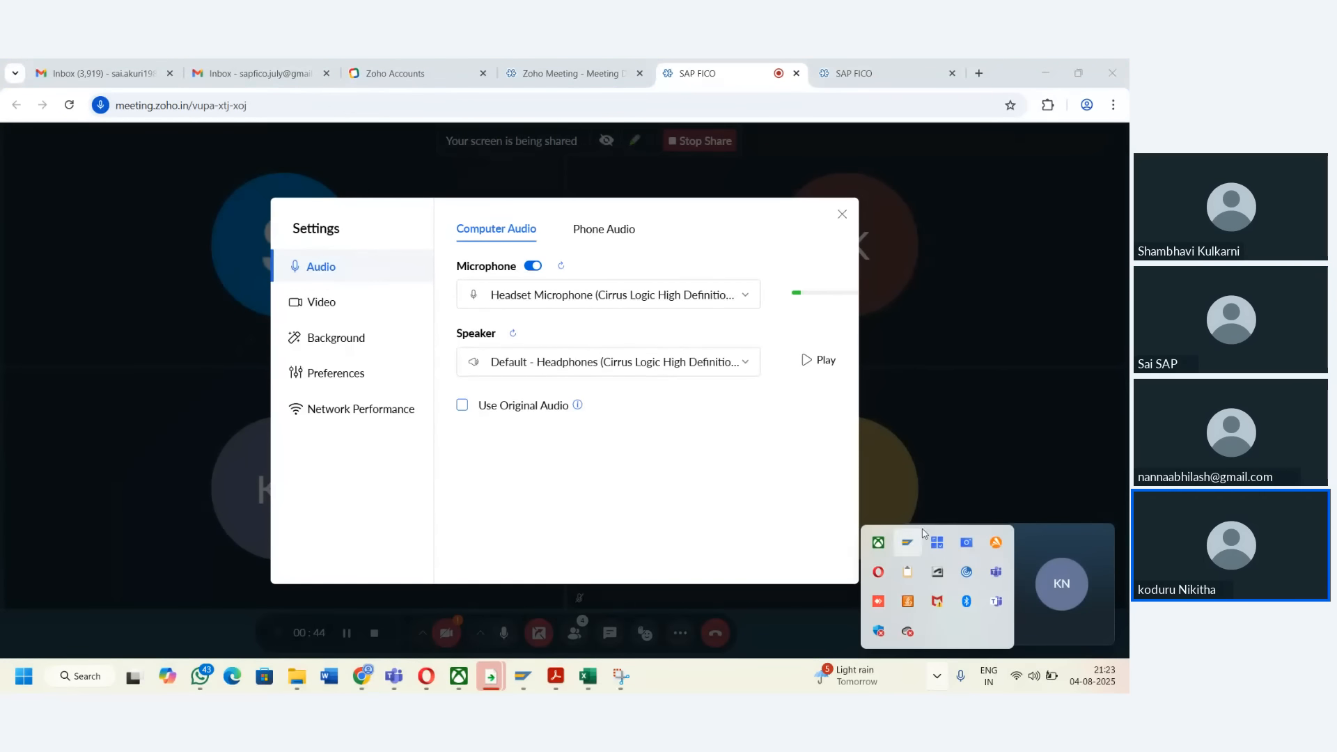
pyautogui.click(992, 486)
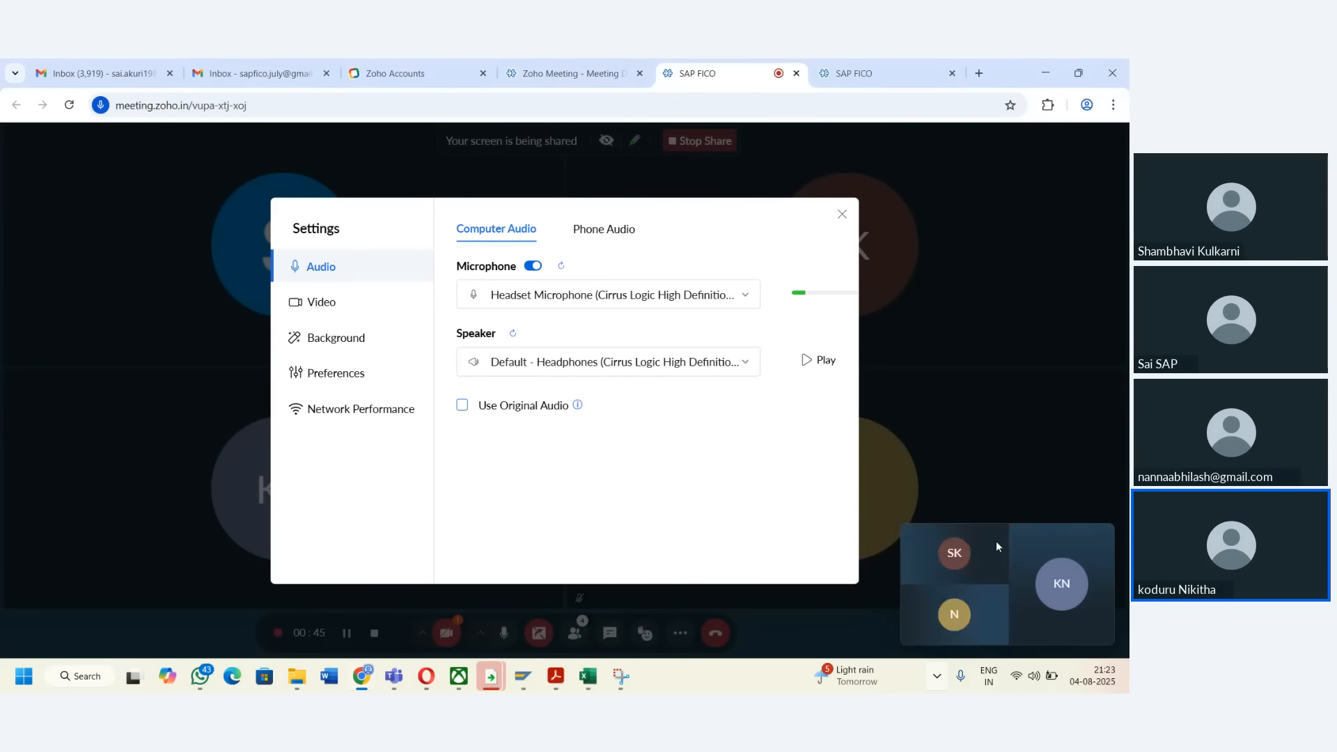
pyautogui.click(1025, 684)
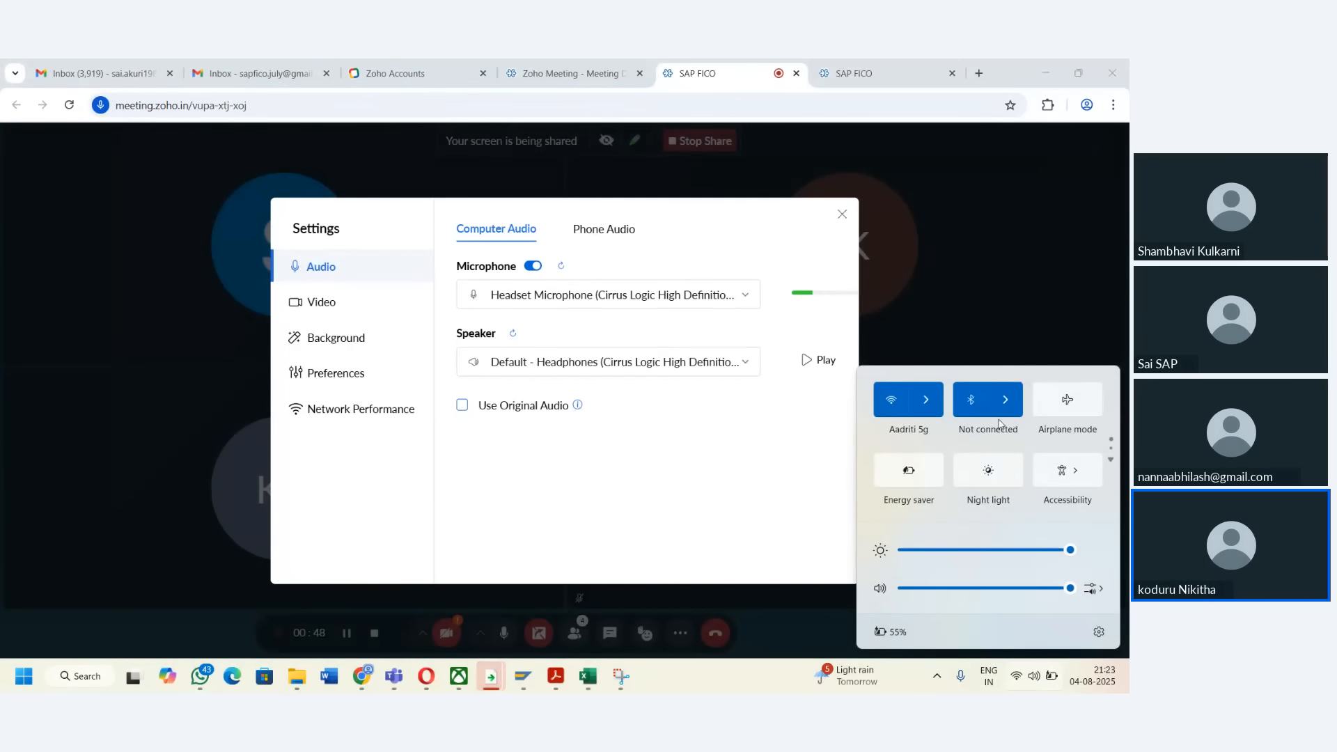
pyautogui.click(1006, 398)
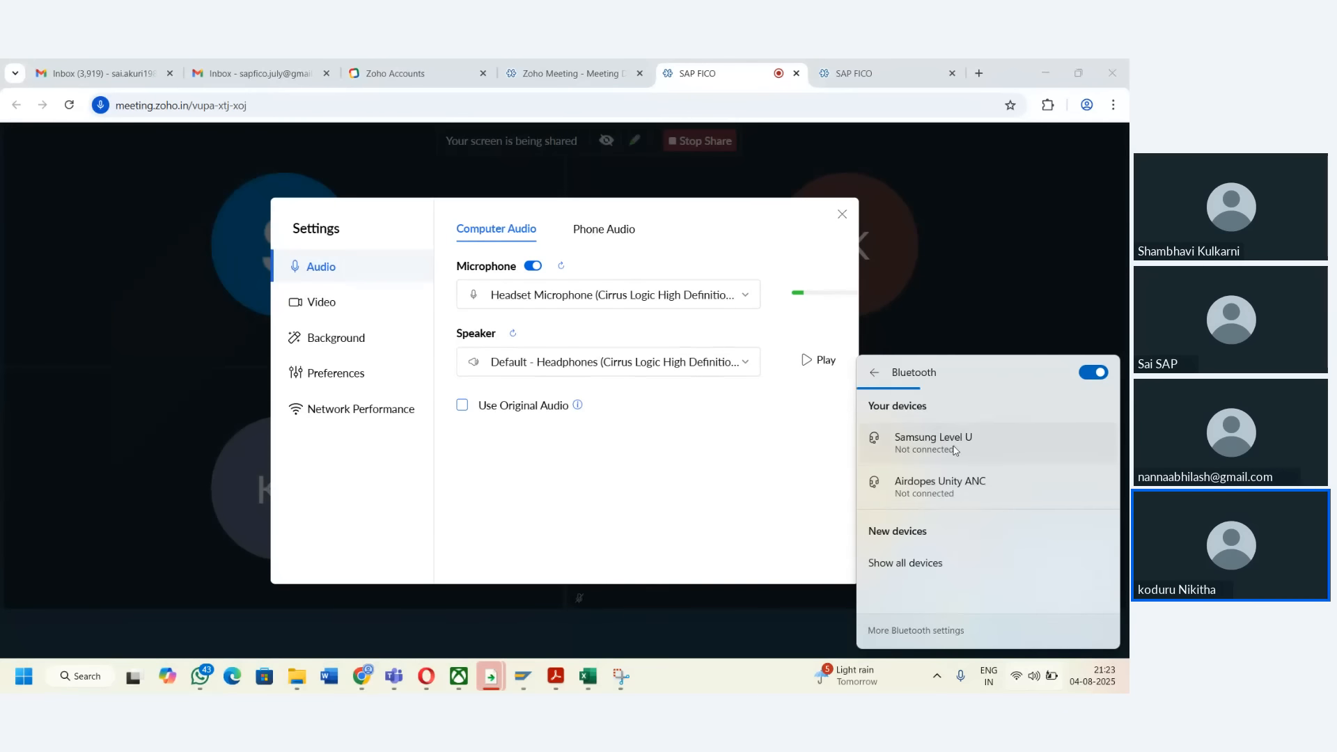
pyautogui.click(1009, 449)
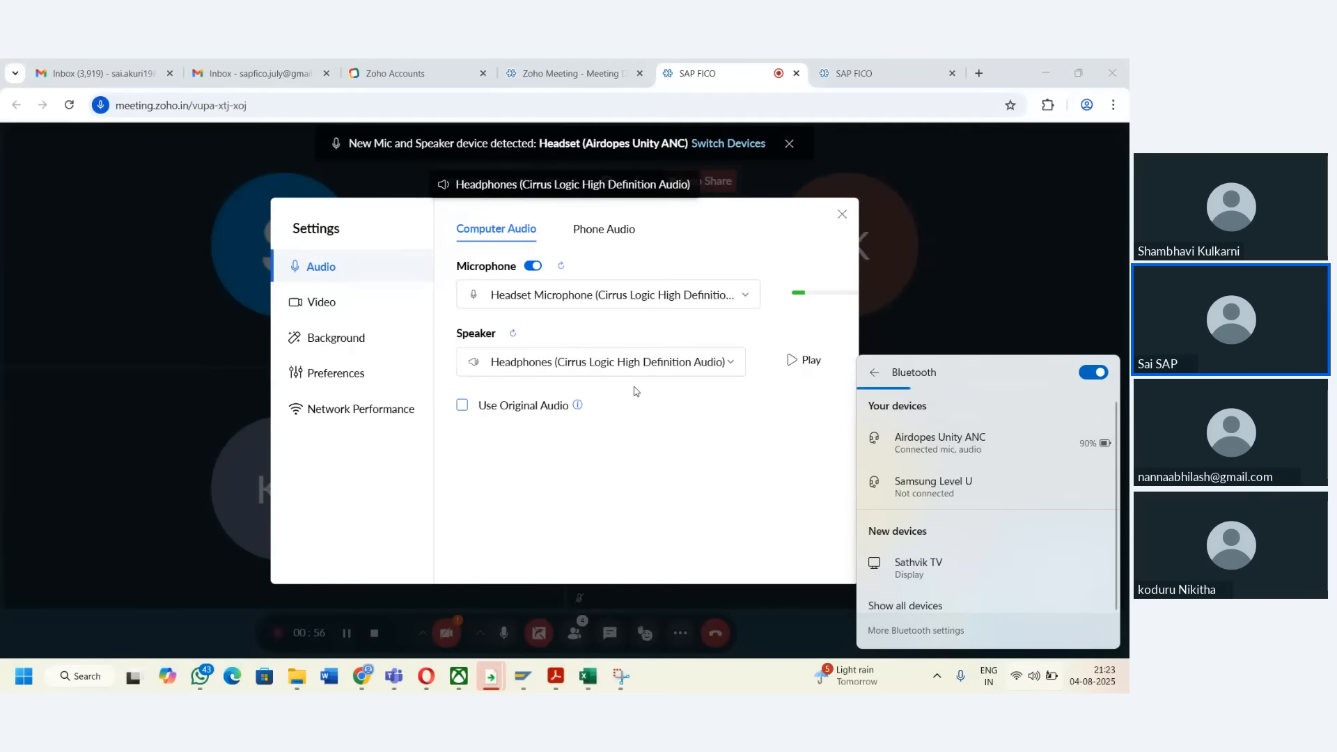
# - Set the meeting speaker to Default - Headphones (Airdopes Unity ANC) and the microphone to Headset (Airdopes Unity ANC), and close the settings
pyautogui.click(650, 370)
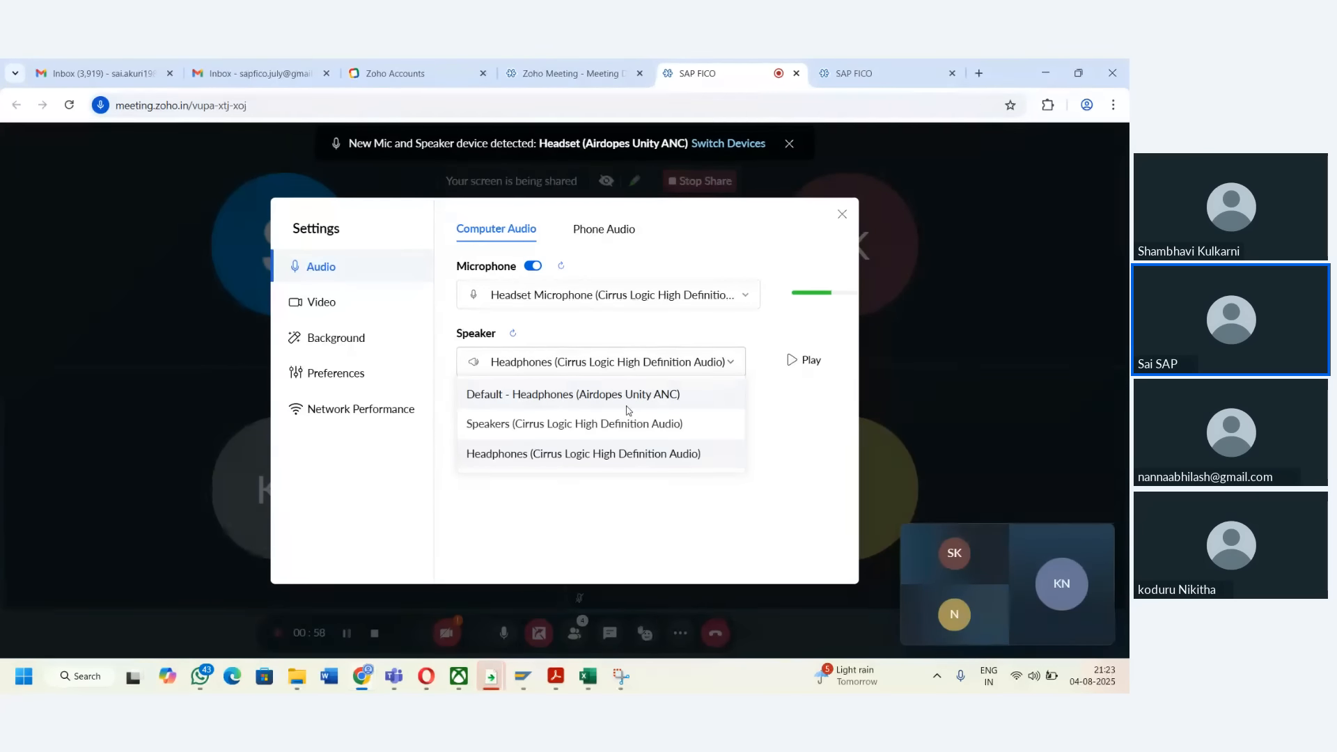
pyautogui.click(631, 400)
pyautogui.click(654, 299)
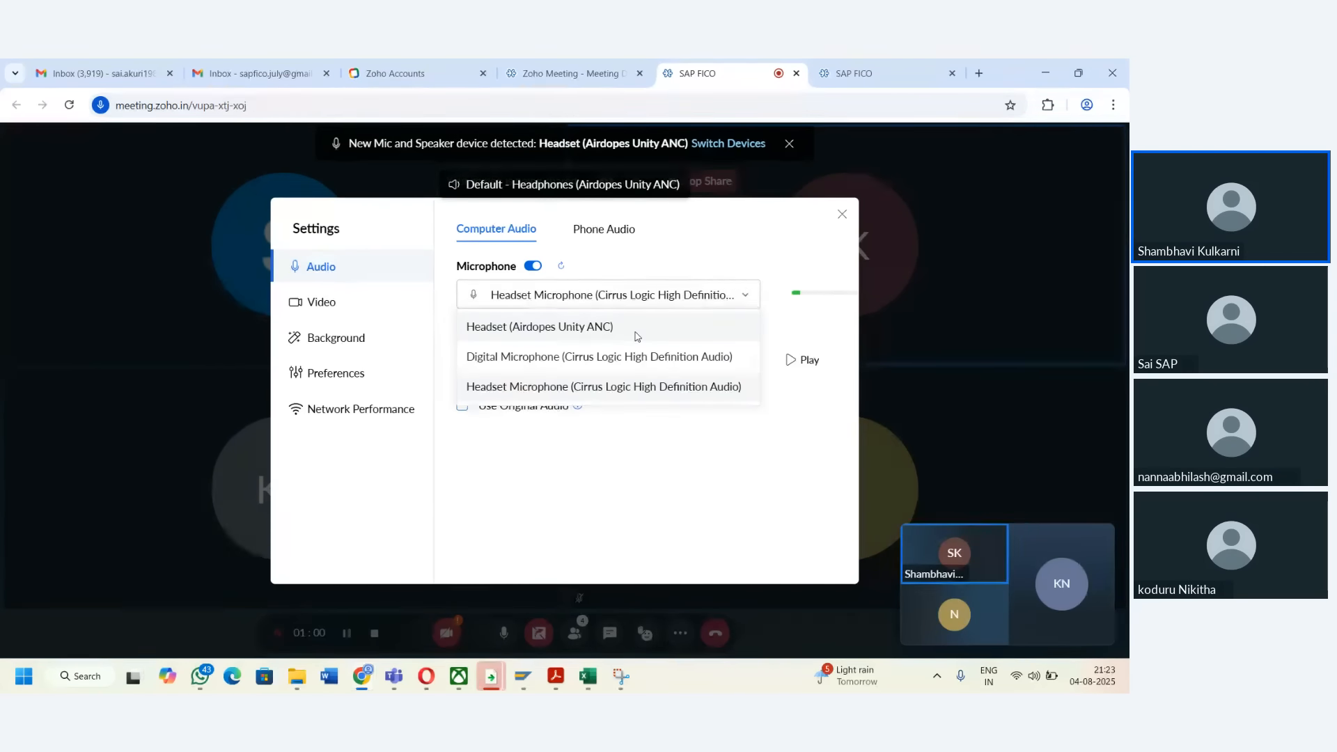
pyautogui.click(640, 327)
pyautogui.click(842, 215)
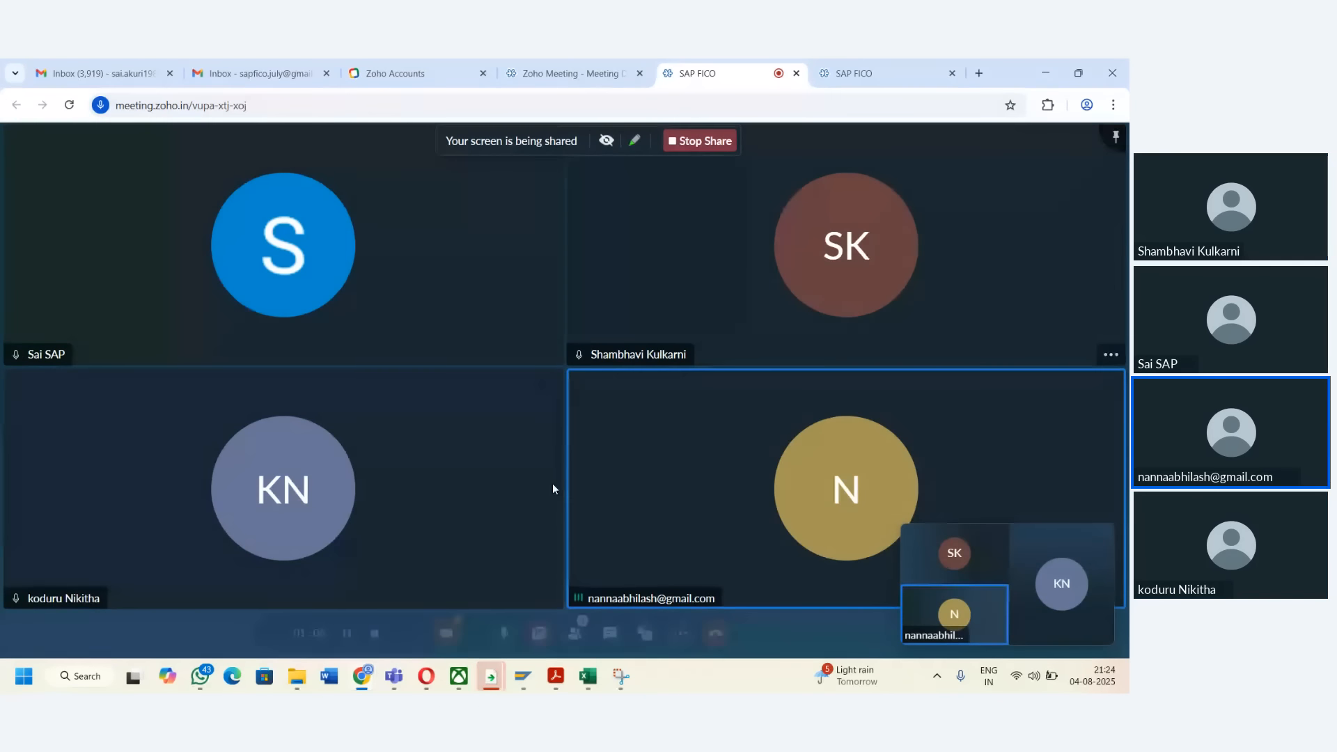
# - Switch back to SAP and check the invoice line's Text field, followed by the field status group of G/L account 5000
pyautogui.moveTo(524, 679)
pyautogui.moveTo(661, 602)
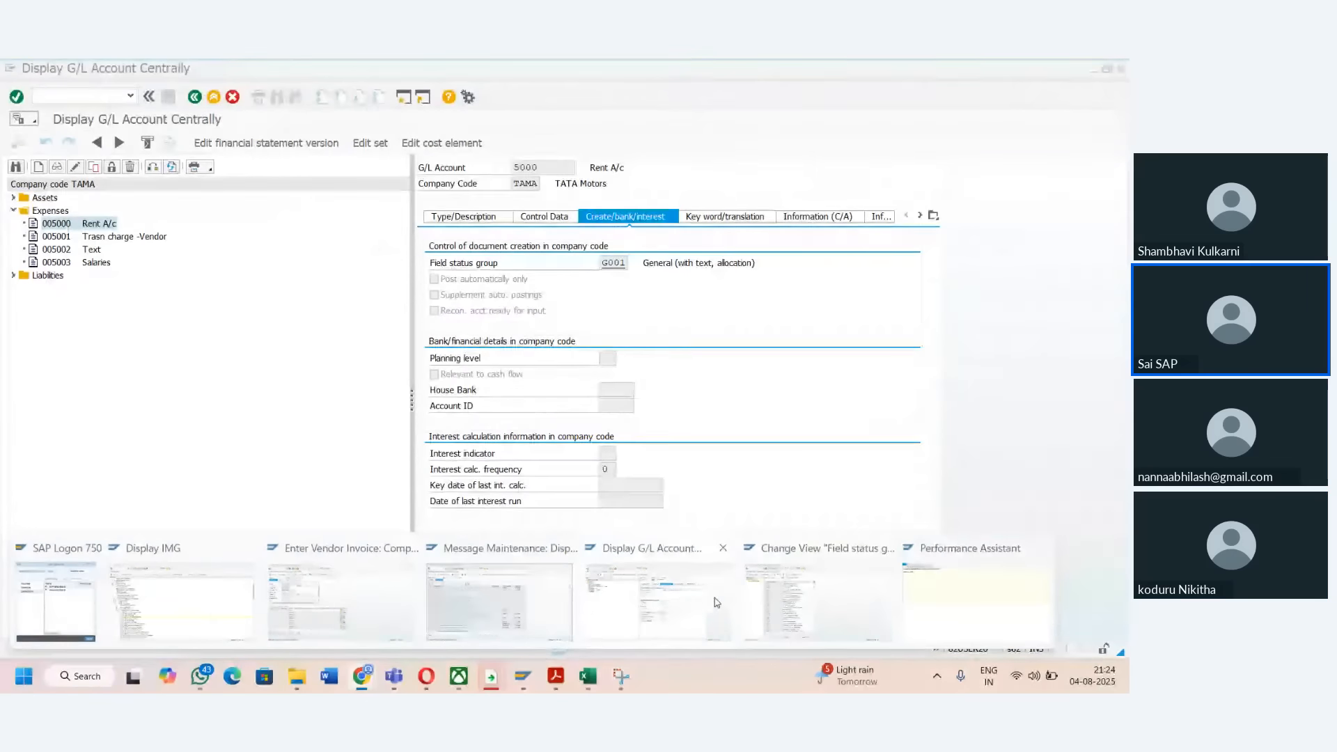
pyautogui.moveTo(786, 609)
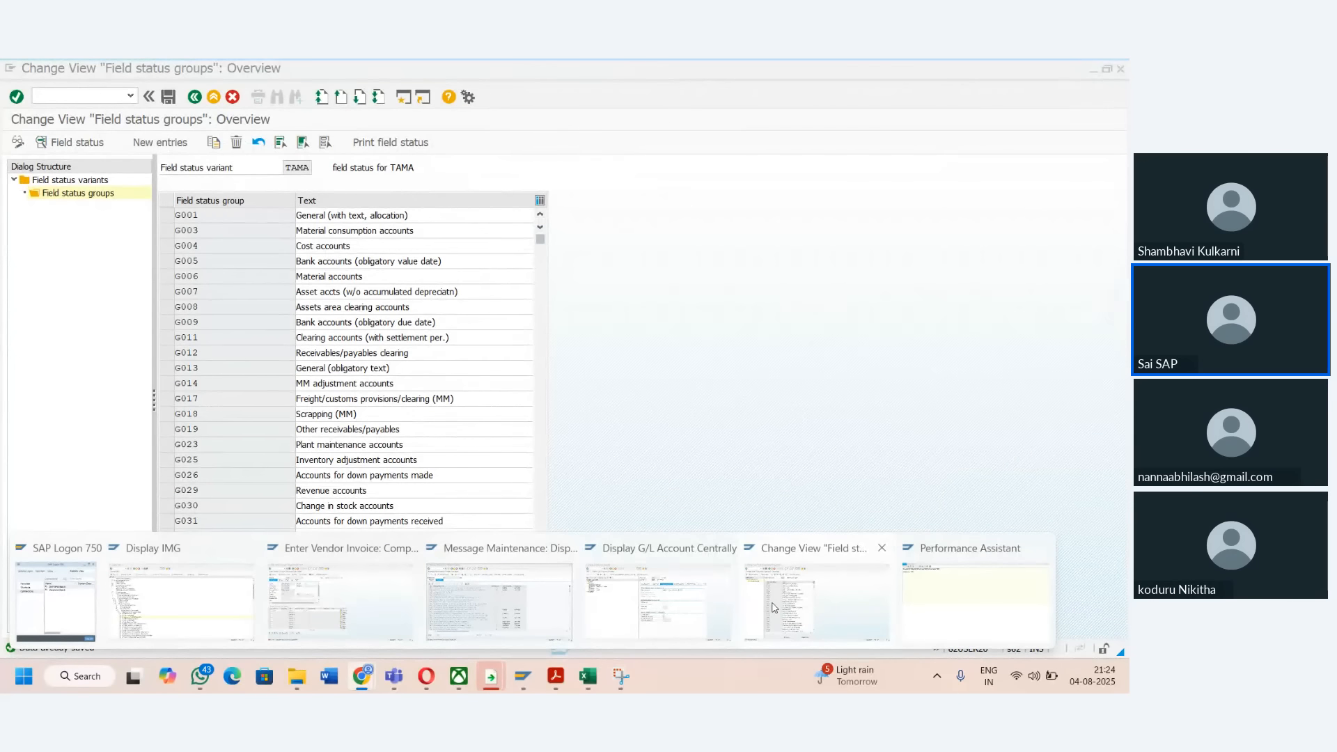
pyautogui.click(341, 600)
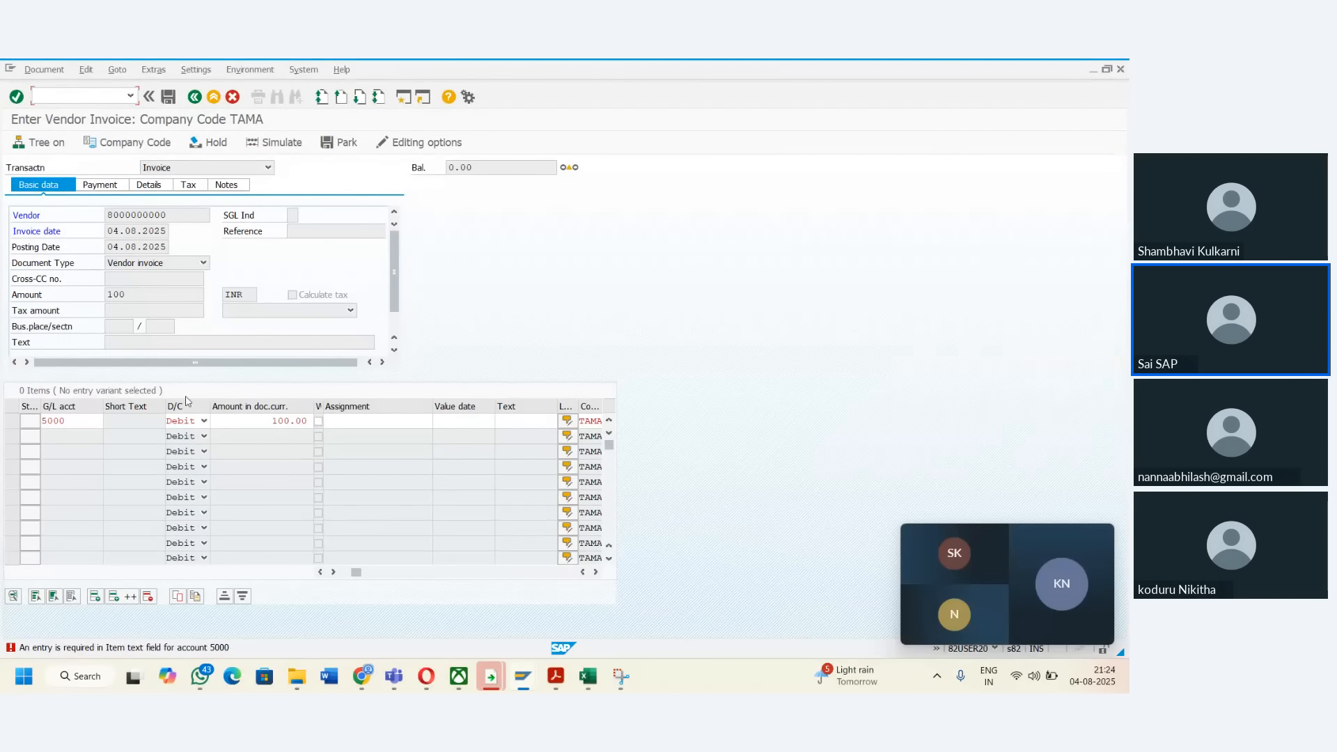
pyautogui.click(503, 422)
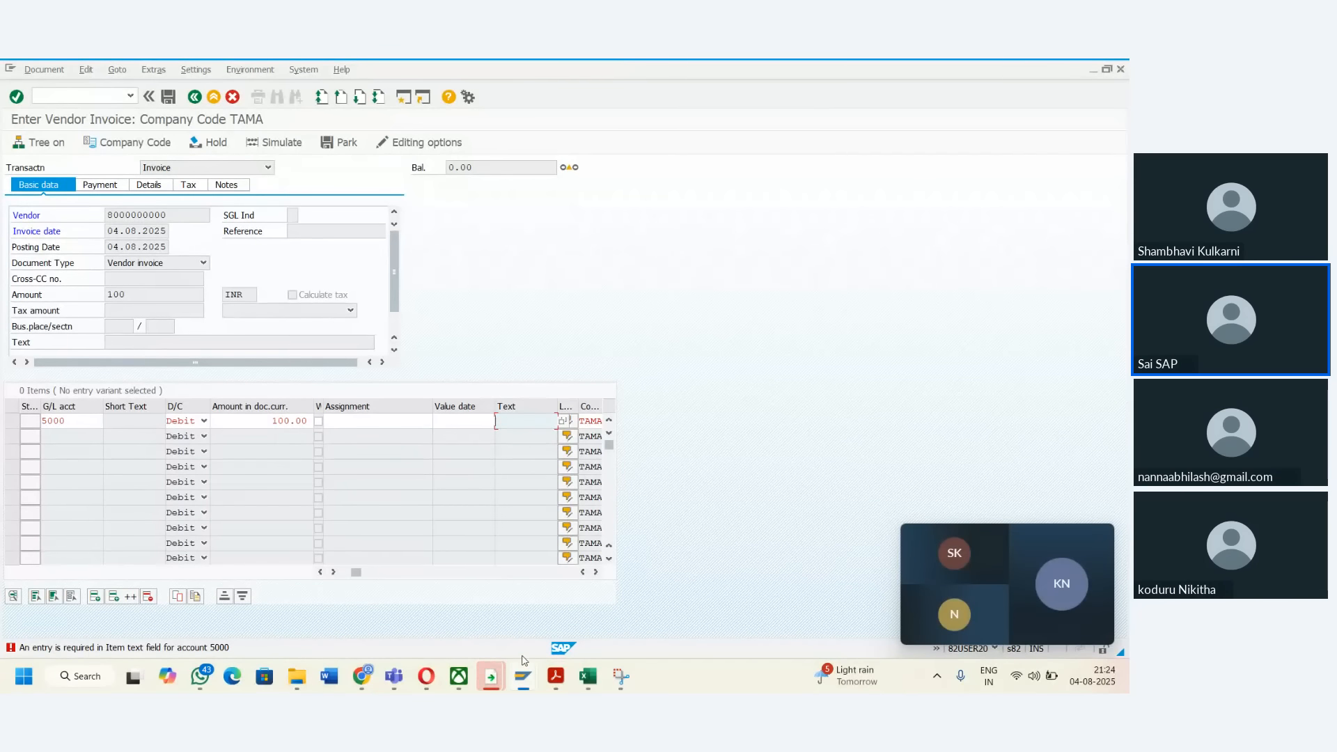
pyautogui.moveTo(491, 675)
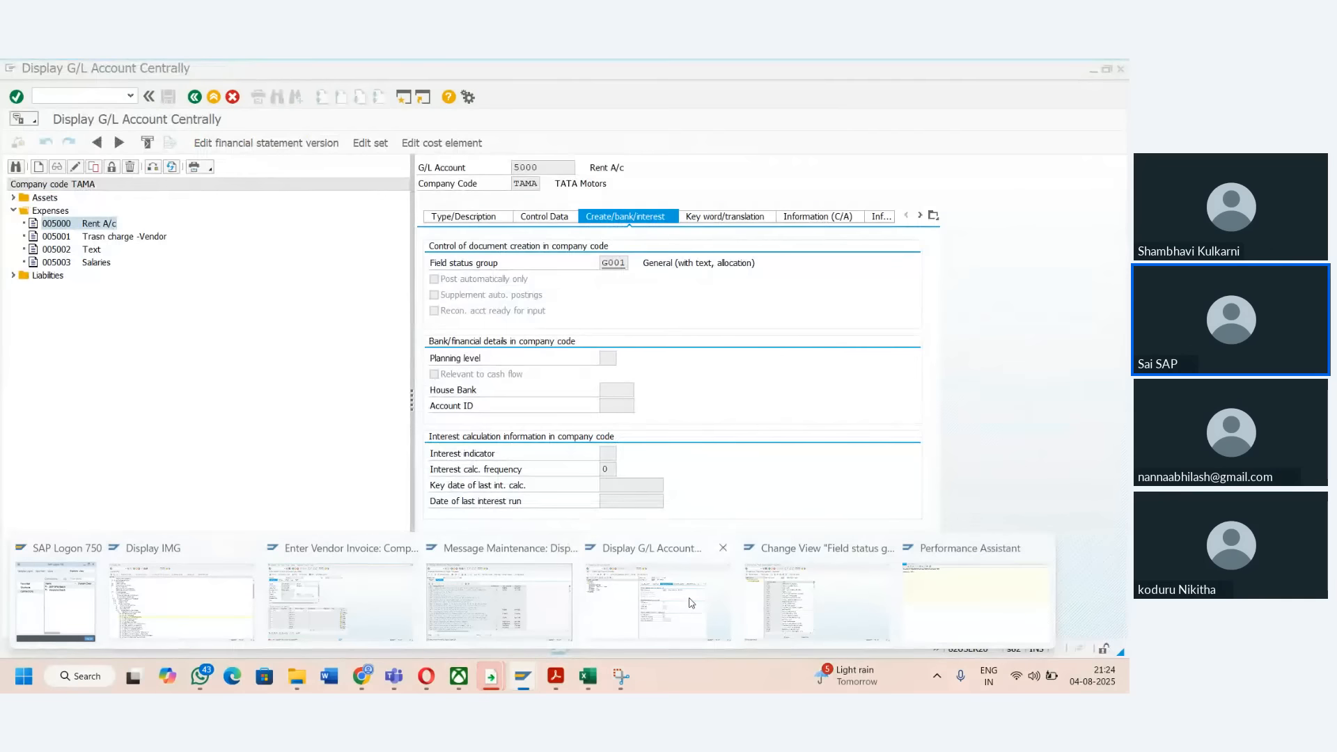
pyautogui.click(658, 601)
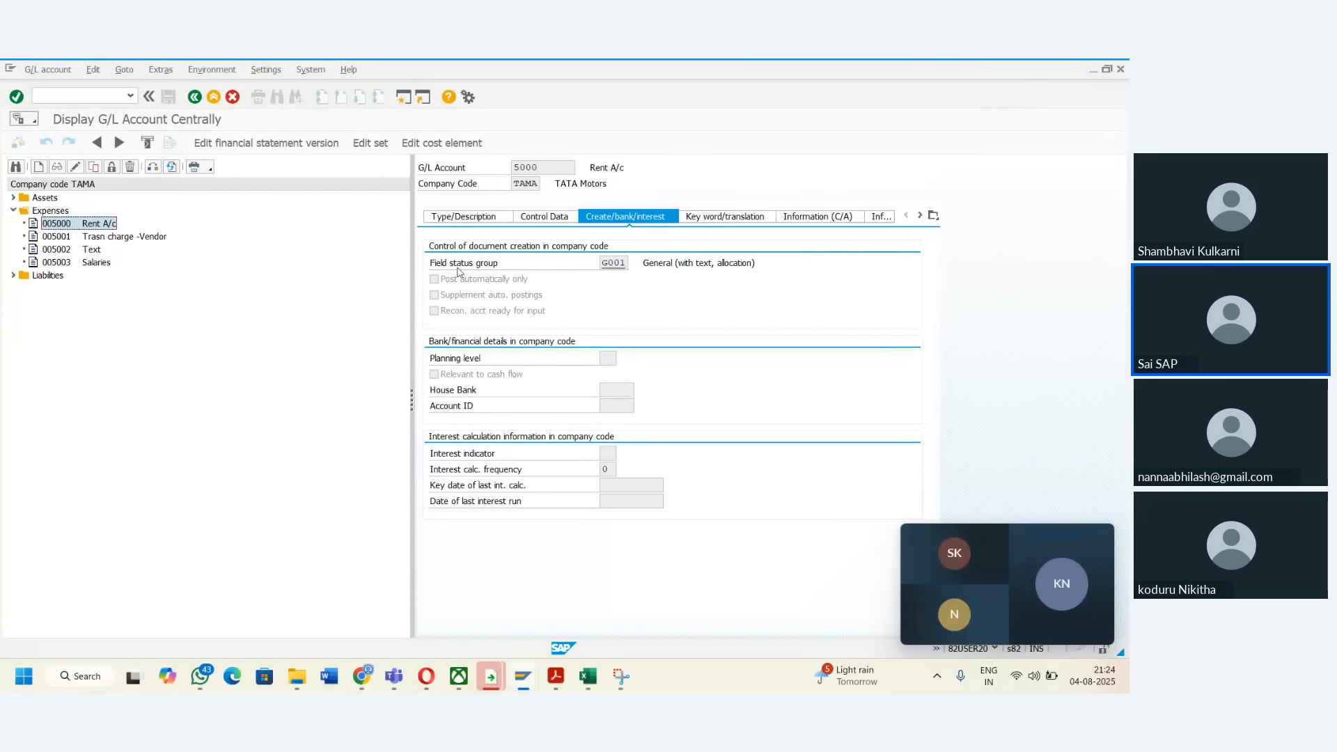
# - Open the General data settings of field status group G001 in variant TAMA and check the Text field's entry status
pyautogui.moveTo(491, 676)
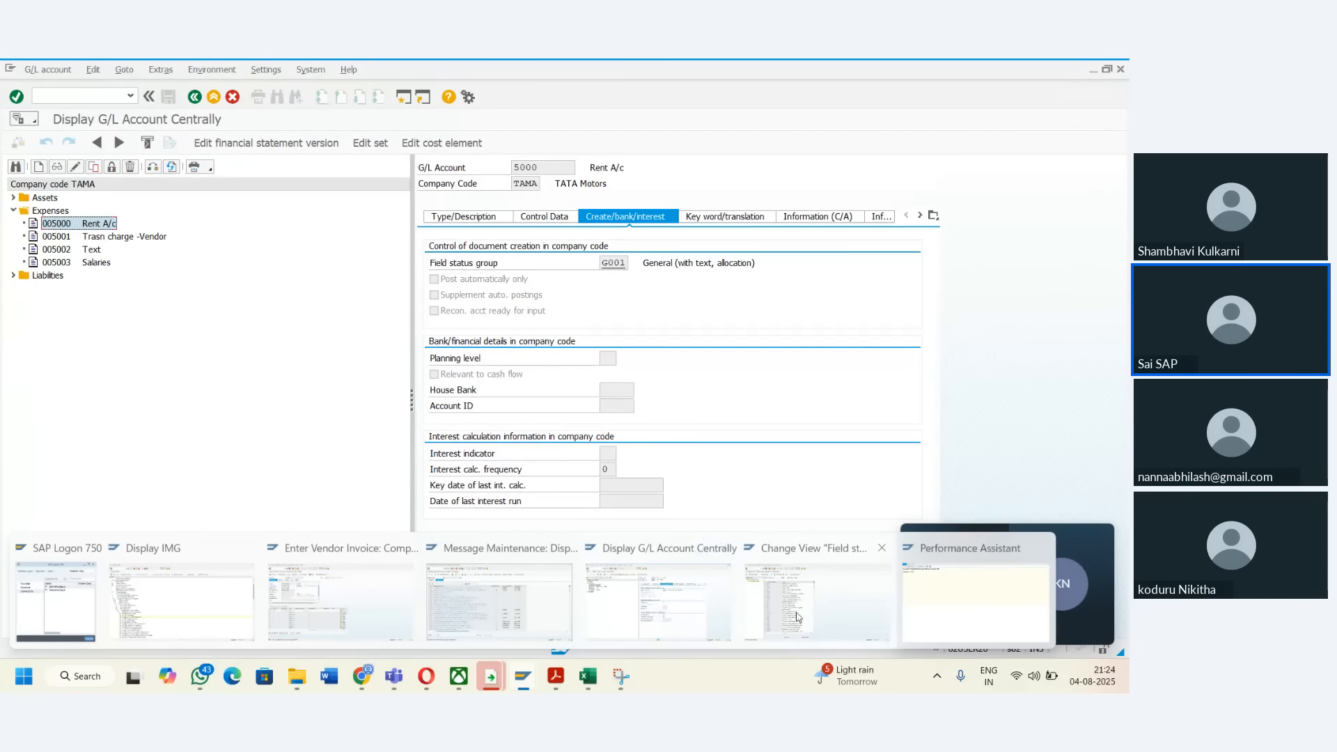
pyautogui.click(819, 617)
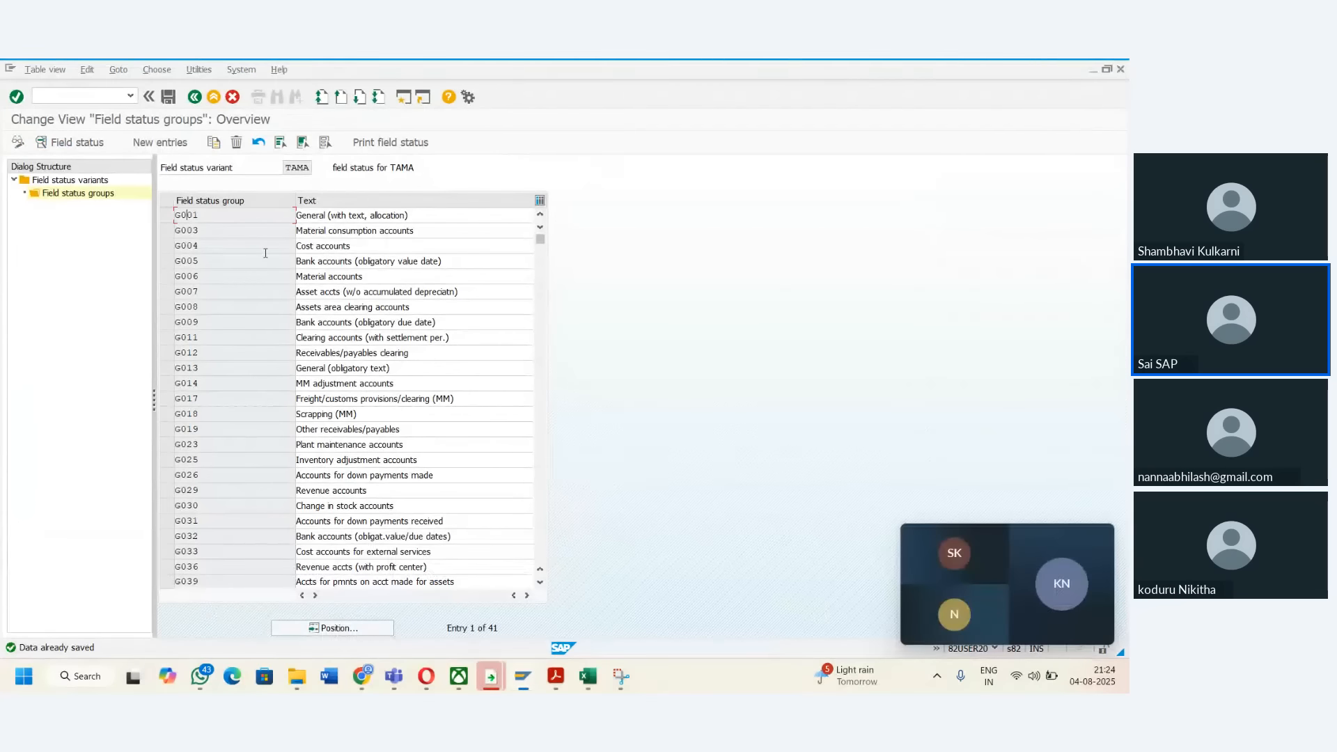
pyautogui.click(168, 216)
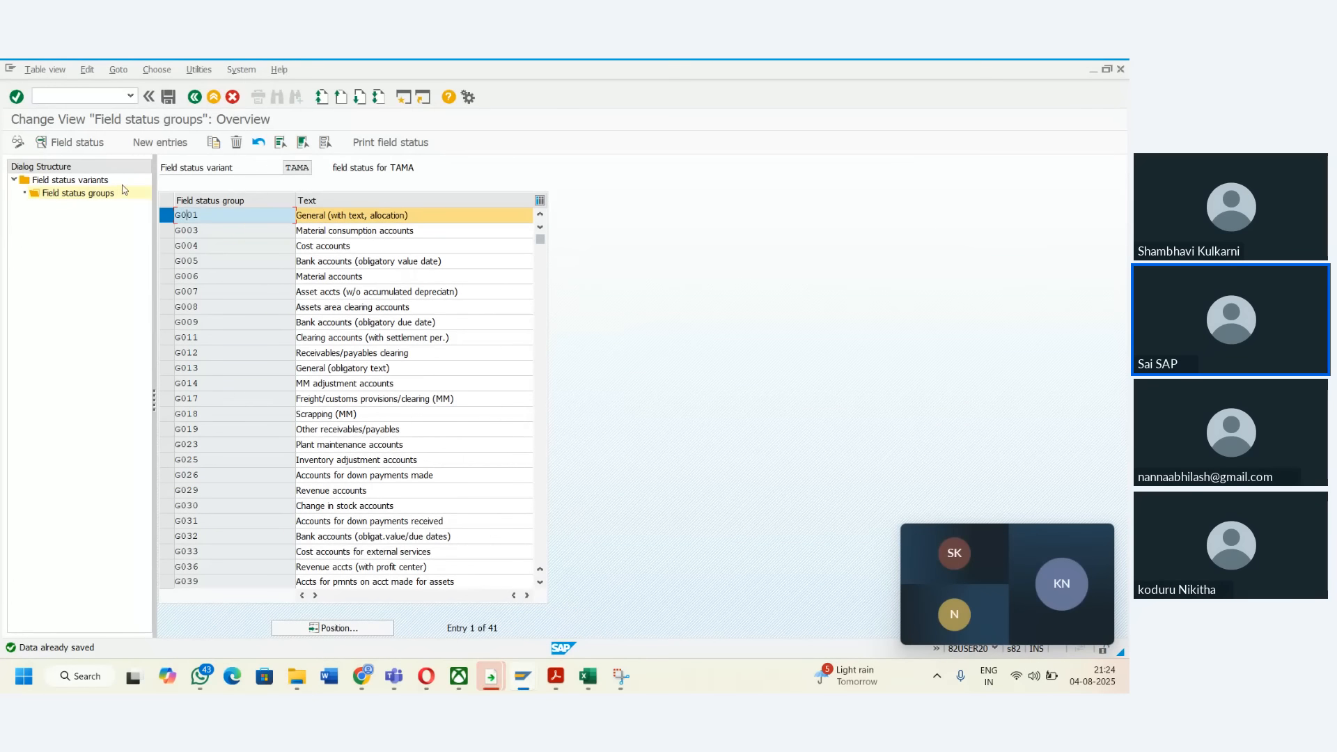
pyautogui.doubleClick(218, 221)
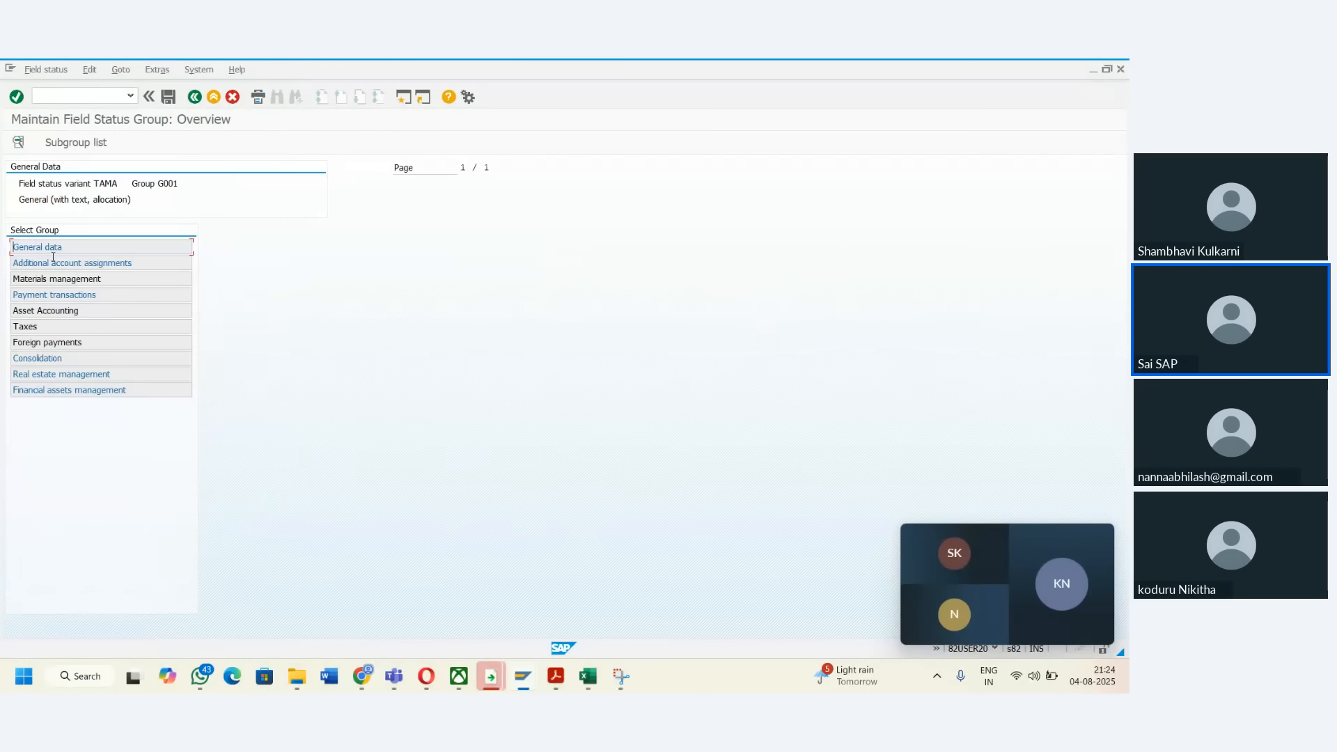
pyautogui.doubleClick(50, 248)
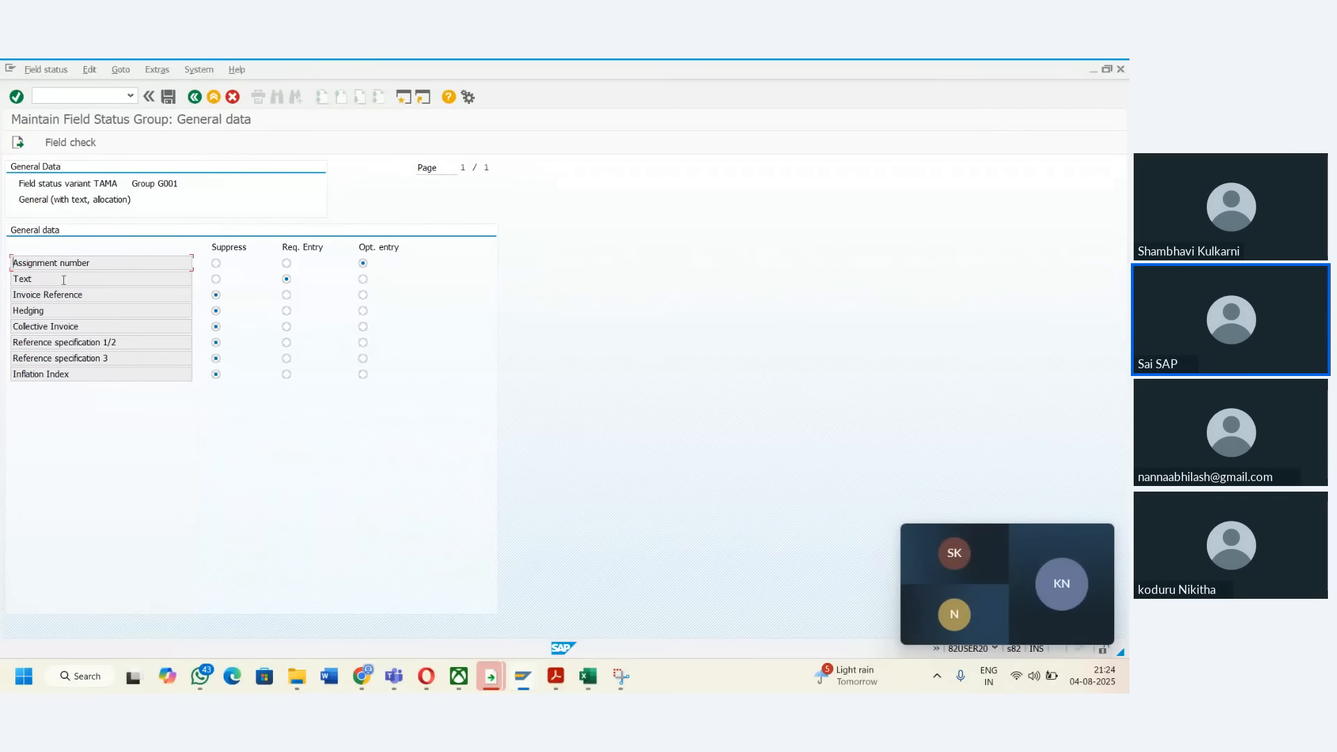
pyautogui.click(286, 279)
# - Review the item text message on the vendor invoice and return to the G001 general data settings
pyautogui.moveTo(530, 683)
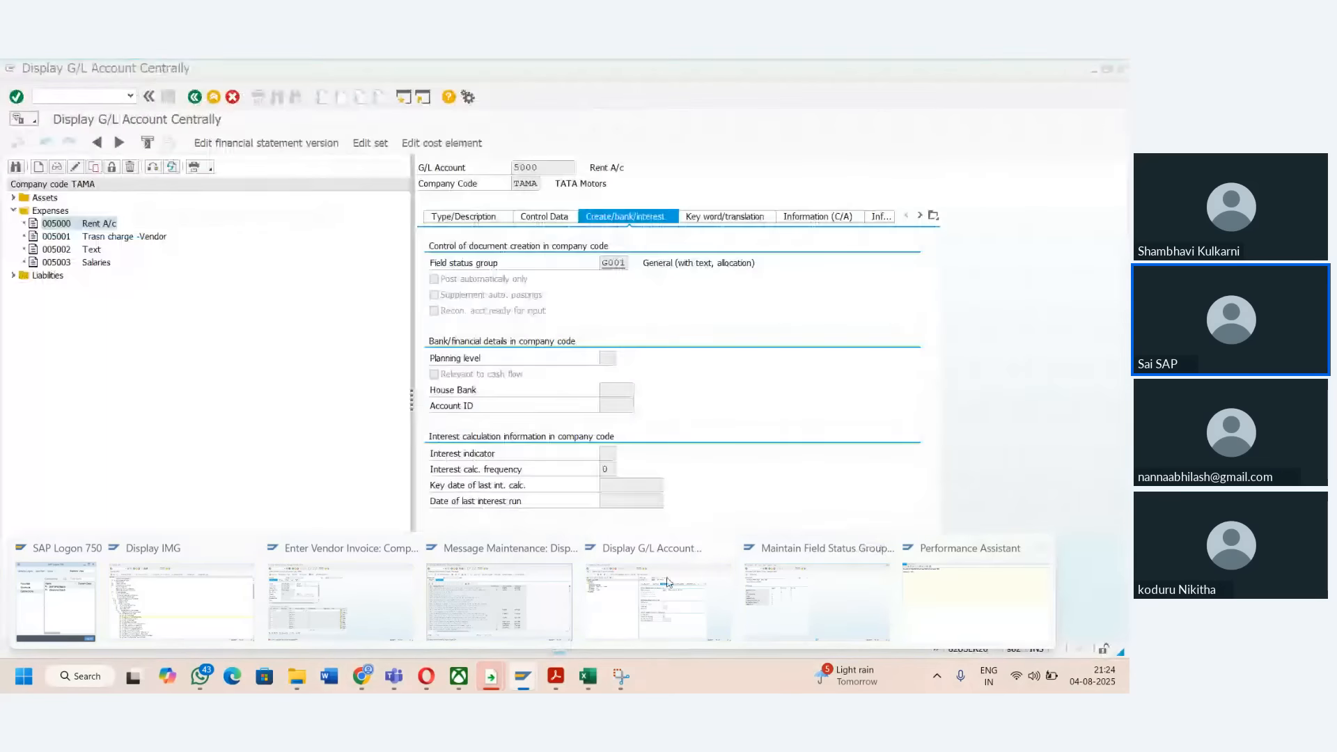
pyautogui.click(362, 606)
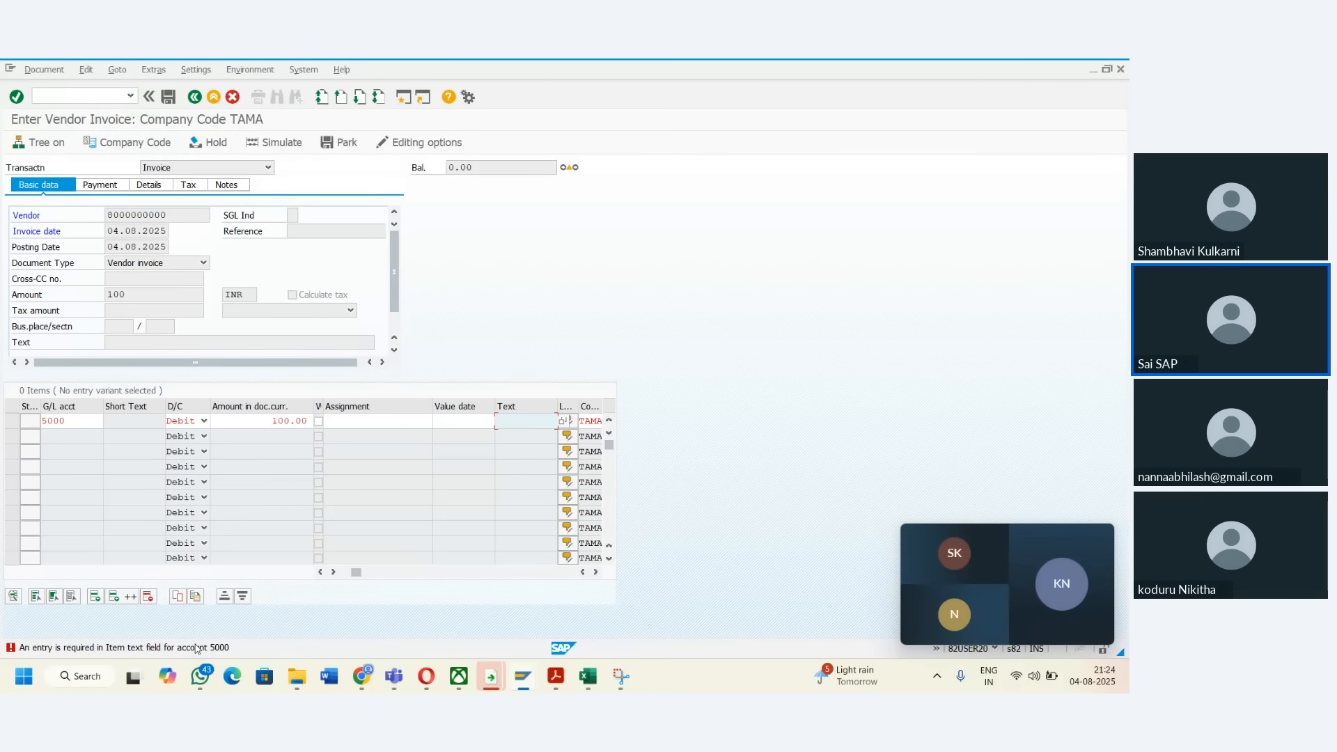
pyautogui.hotkey('alt', 'Tab')
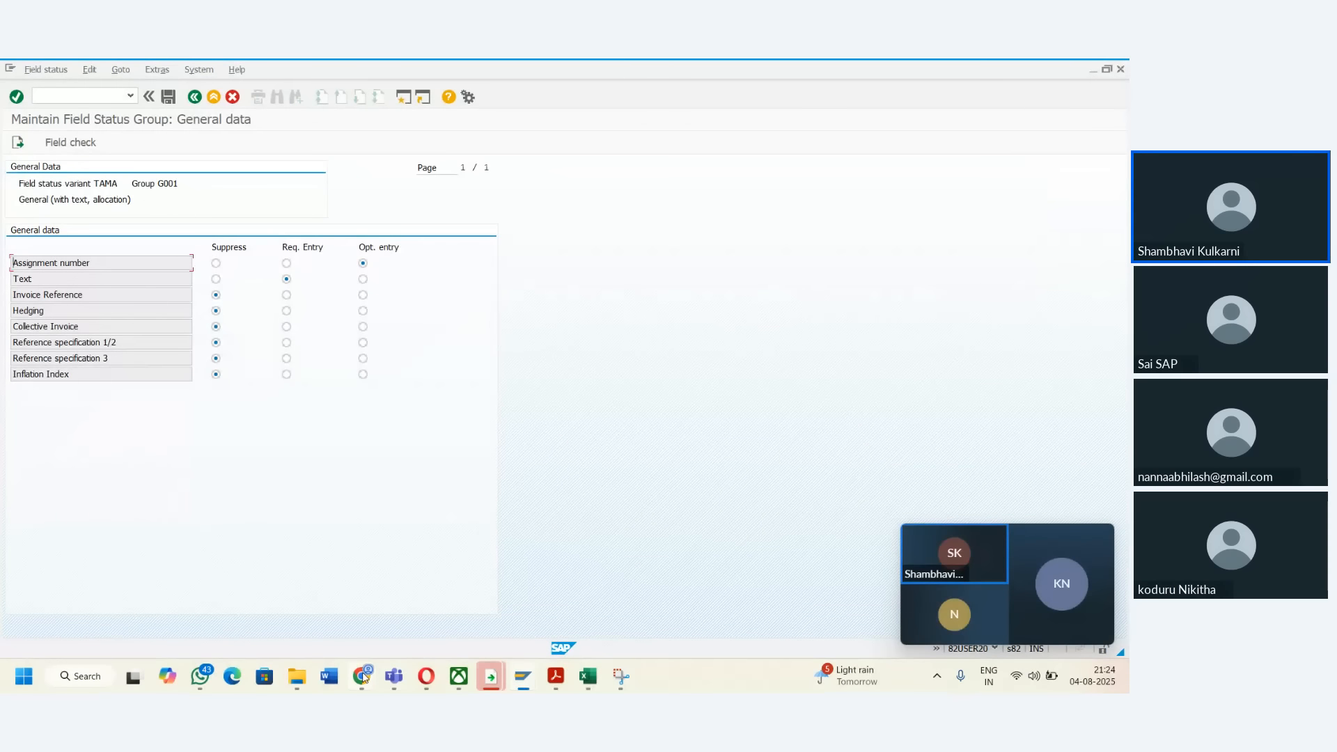
# - Switch to the Course Road Map workbook in Excel, complete the G001 entry in cell D180 and select the GL note in B178
pyautogui.moveTo(528, 683)
pyautogui.click(588, 676)
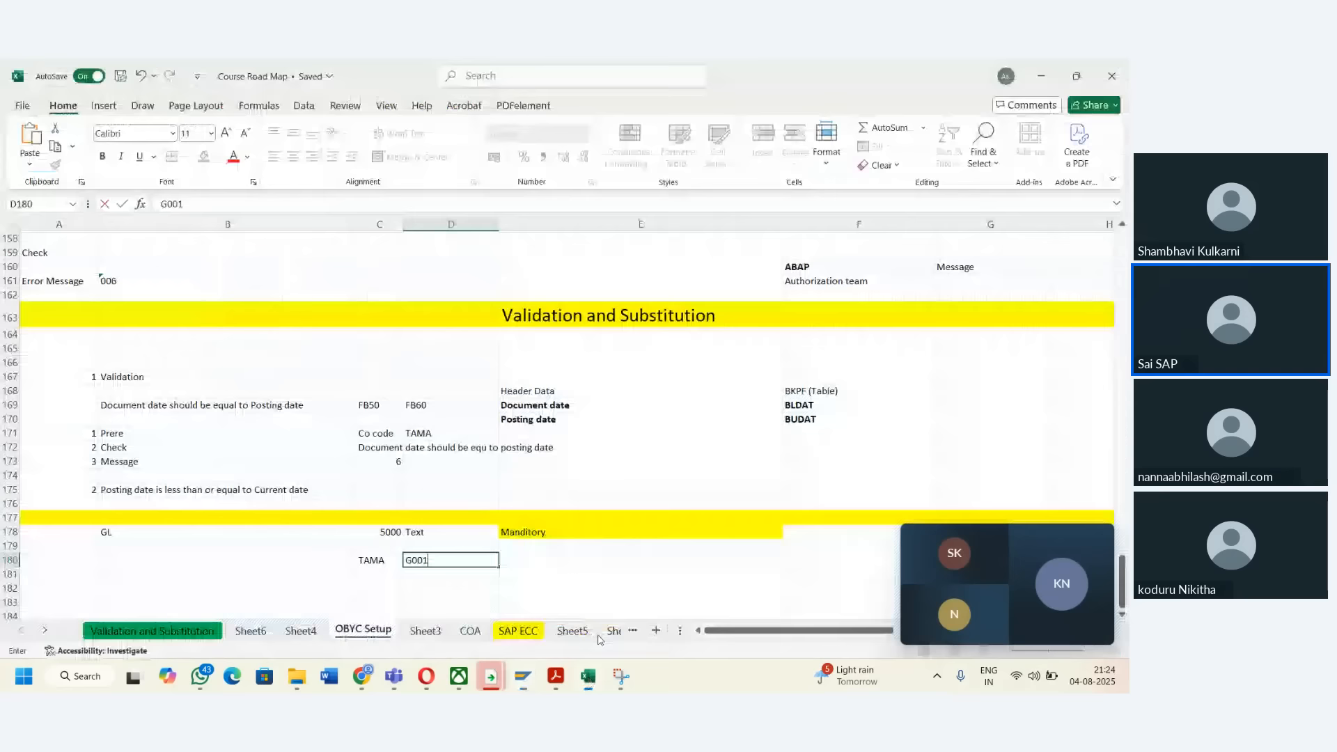
pyautogui.click(403, 577)
pyautogui.press('Left')
pyautogui.press('Up')
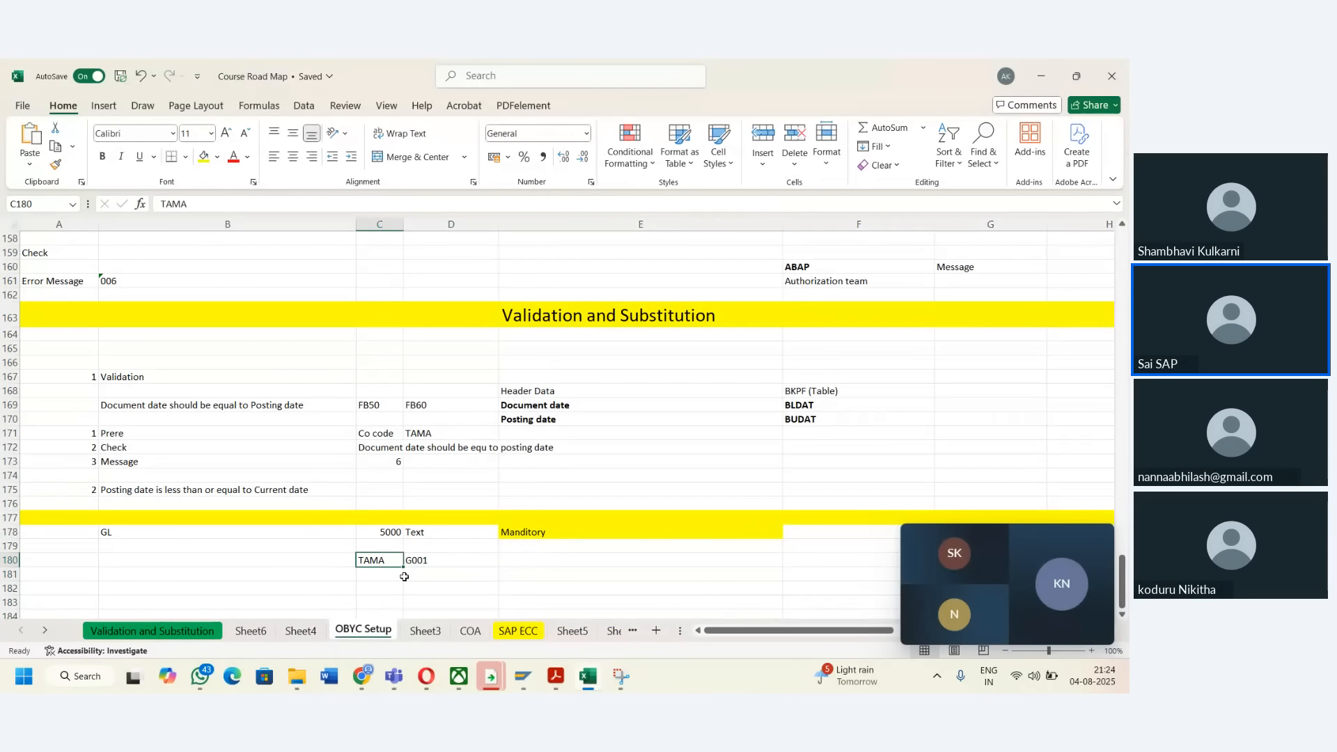
pyautogui.press('Left')
pyautogui.press('Up')
pyautogui.press('Up')
pyautogui.press('Right')
pyautogui.press('Left')
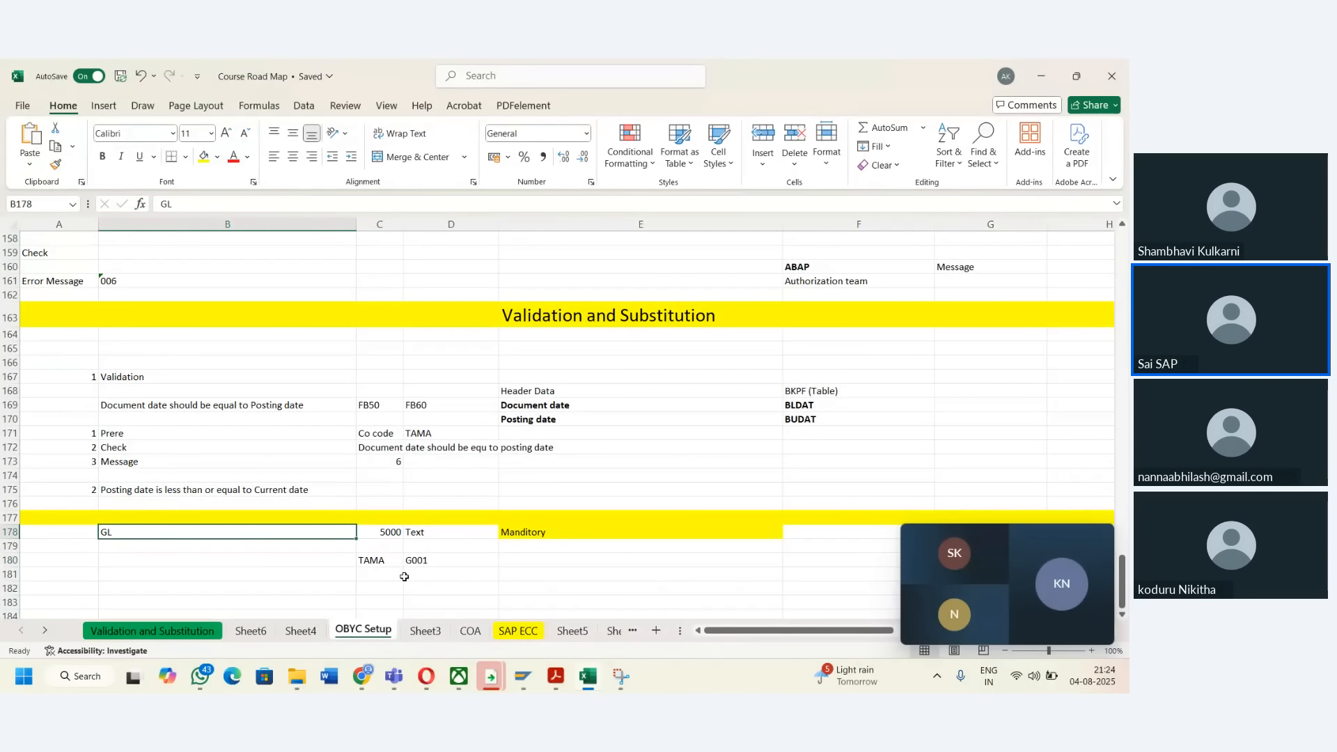
# - Fill the G/L 5000 note in cells B178 to E178 with the standard red colour
pyautogui.press('Right')
pyautogui.press('Left')
pyautogui.hotkey('shift', 'Right')
pyautogui.hotkey('shift', 'Right')
pyautogui.hotkey('shift', 'Right')
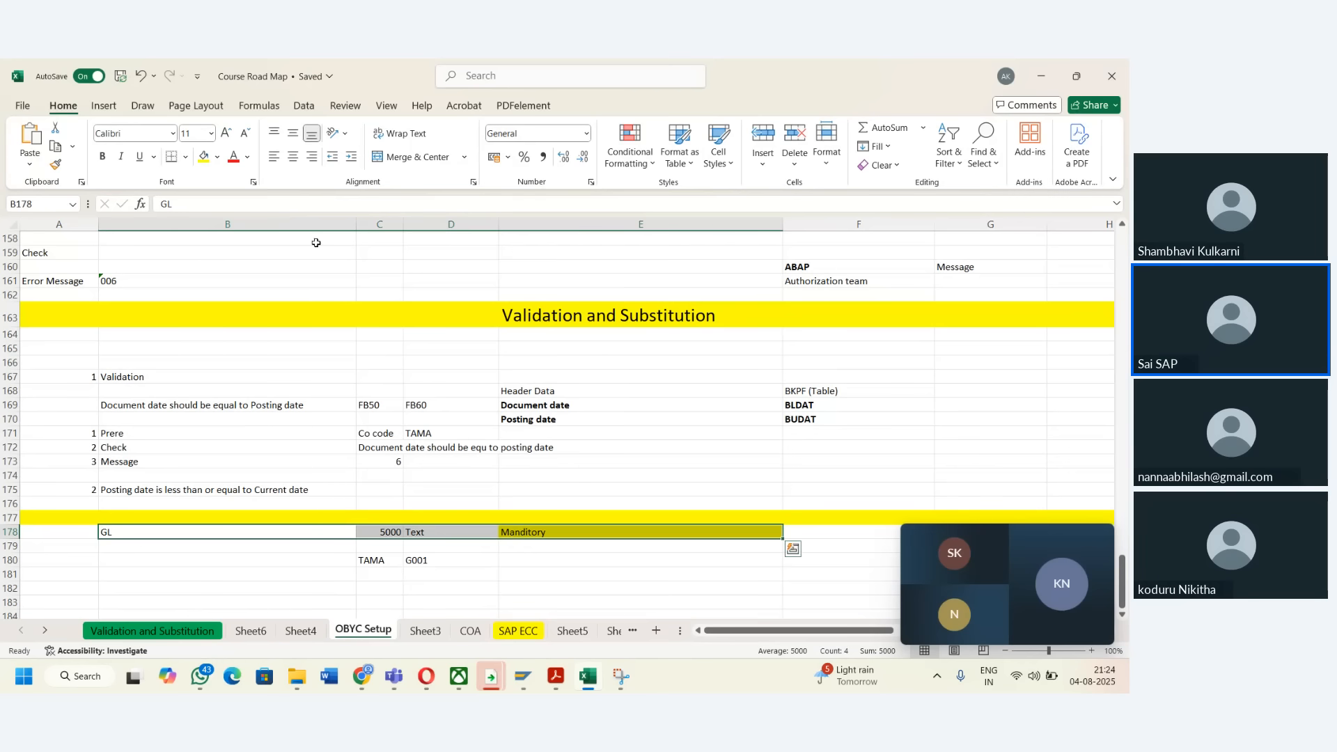
pyautogui.click(216, 158)
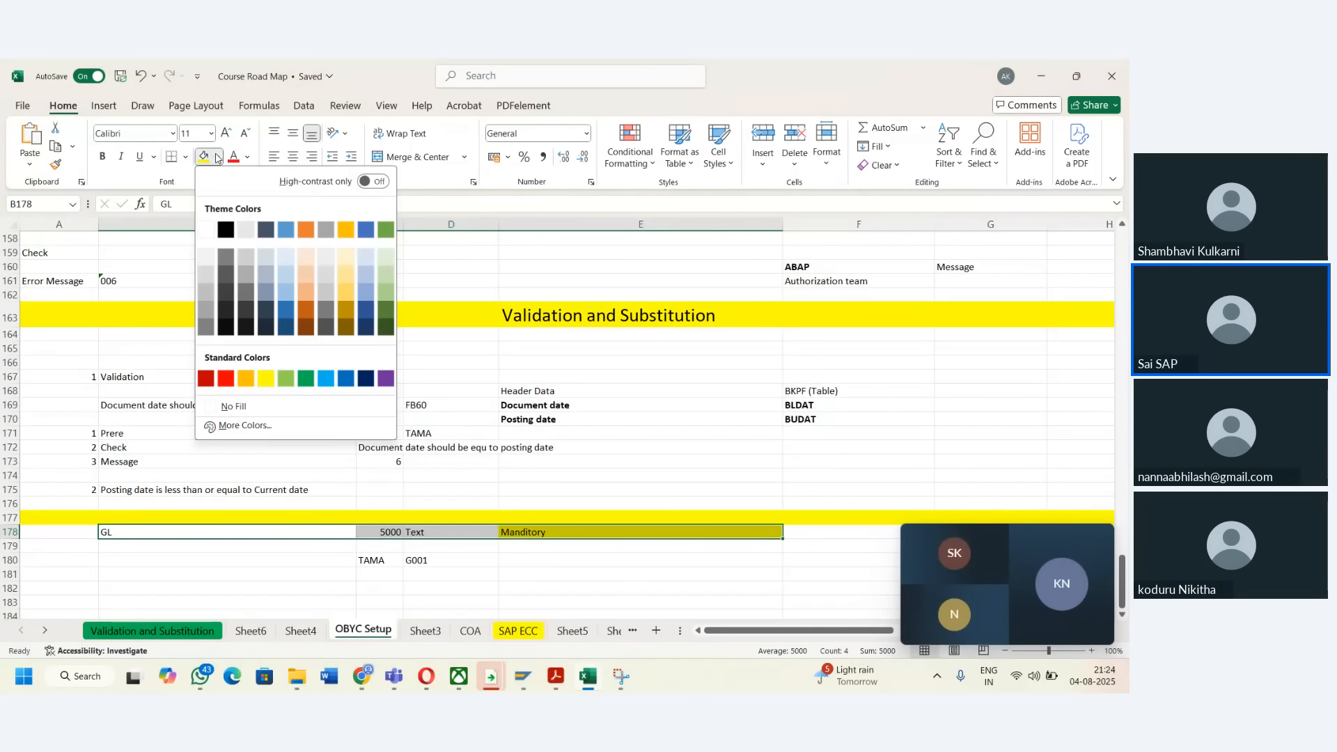
pyautogui.click(222, 380)
pyautogui.click(224, 561)
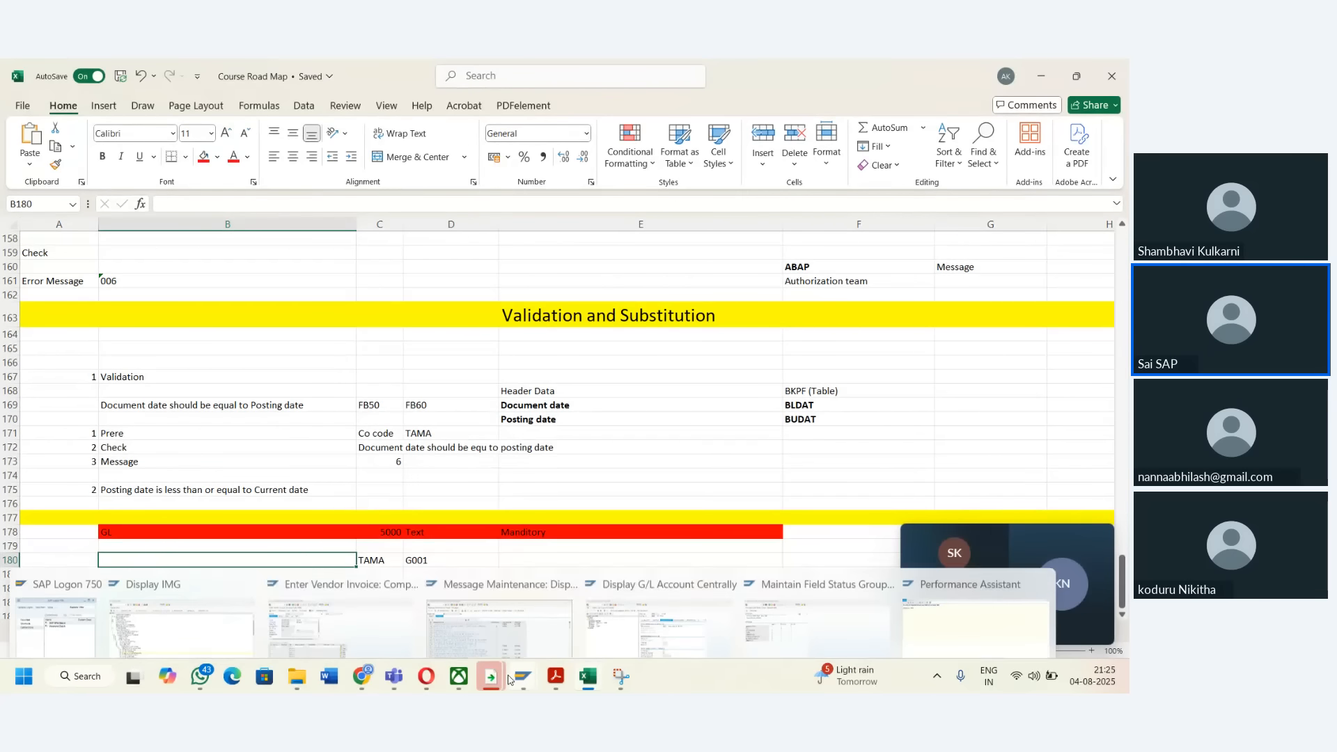
# - Enter 5000 in cell B183 and Text in cell D183
pyautogui.click(227, 601)
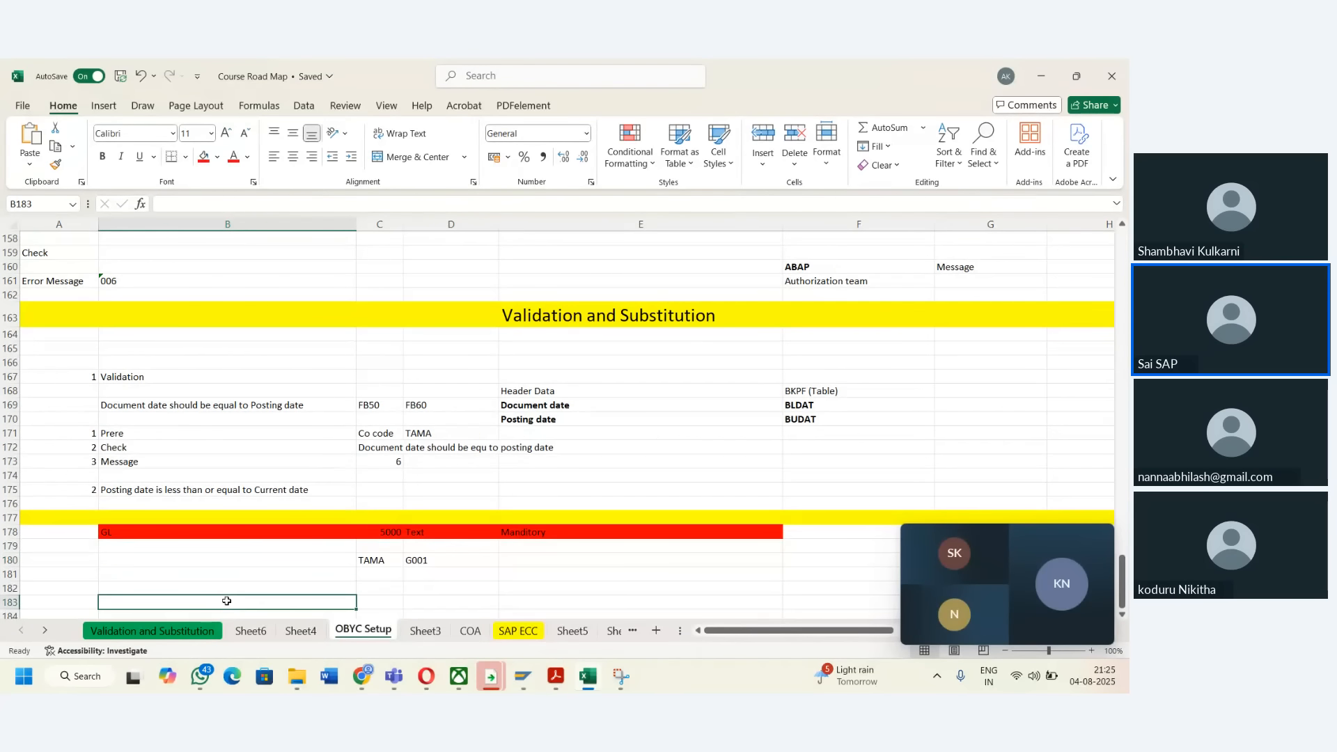
pyautogui.write('5000')
pyautogui.press('Tab')
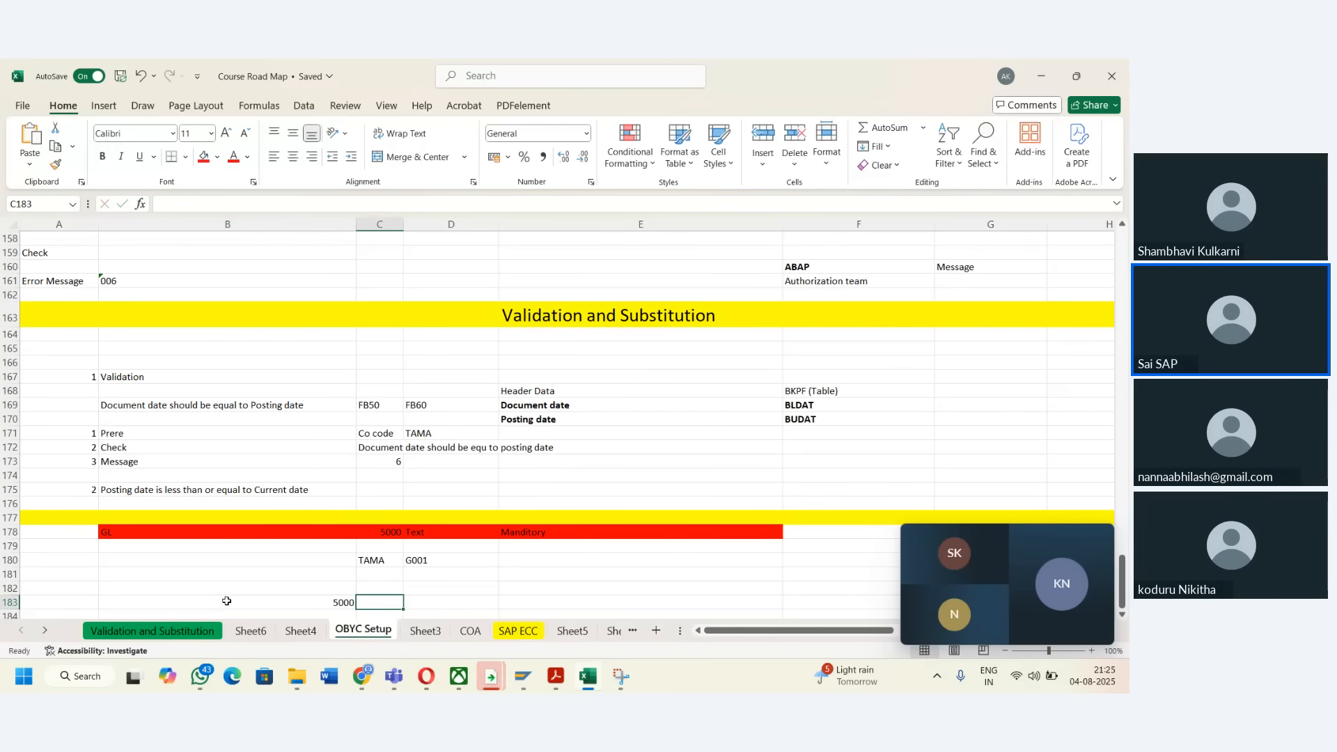
pyautogui.press('Right')
pyautogui.press('Right')
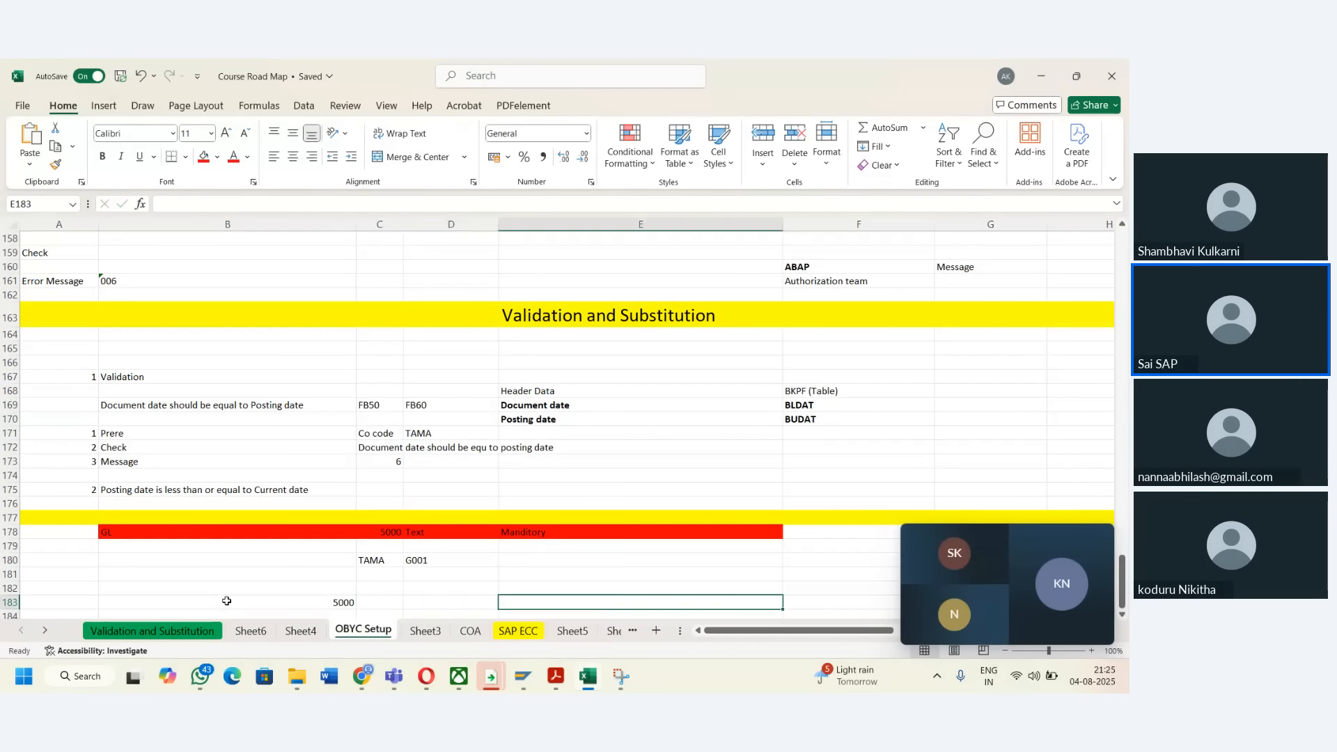
pyautogui.press('Left')
pyautogui.write('Text')
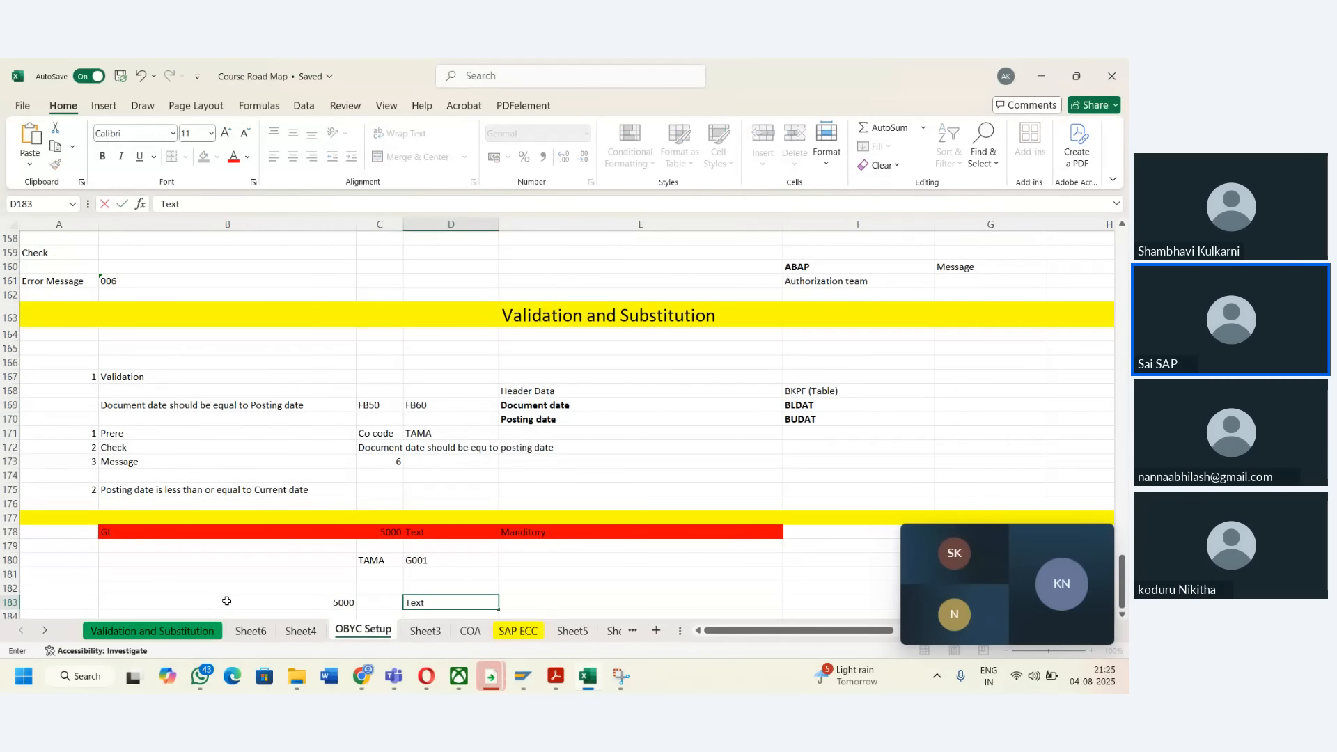
# - Enter Rent Payment in cell E183 and make it bold
pyautogui.press('Tab')
pyautogui.write('Rent ')
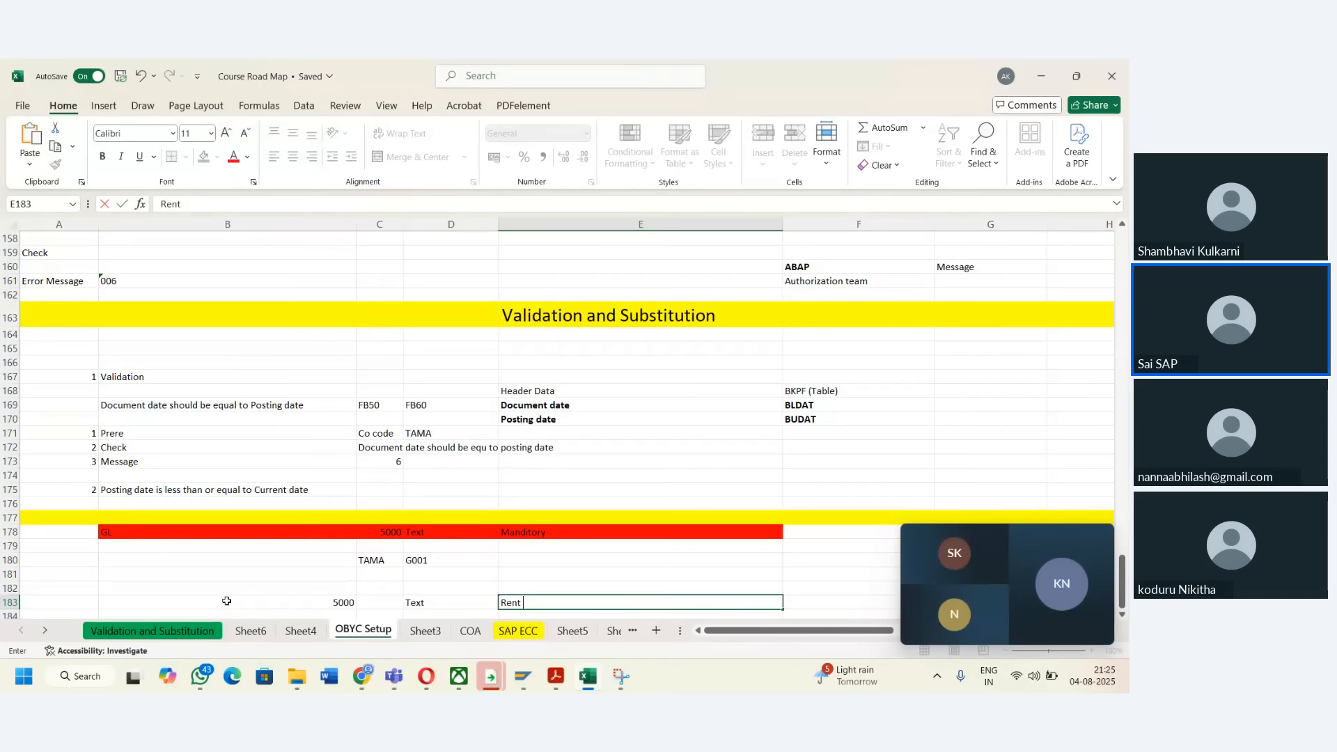
pyautogui.write('Payment')
pyautogui.press('Return')
pyautogui.hotkey('ctrl', 'b')
pyautogui.press('Down')
pyautogui.press('Down')
pyautogui.press('Down')
pyautogui.press('Down')
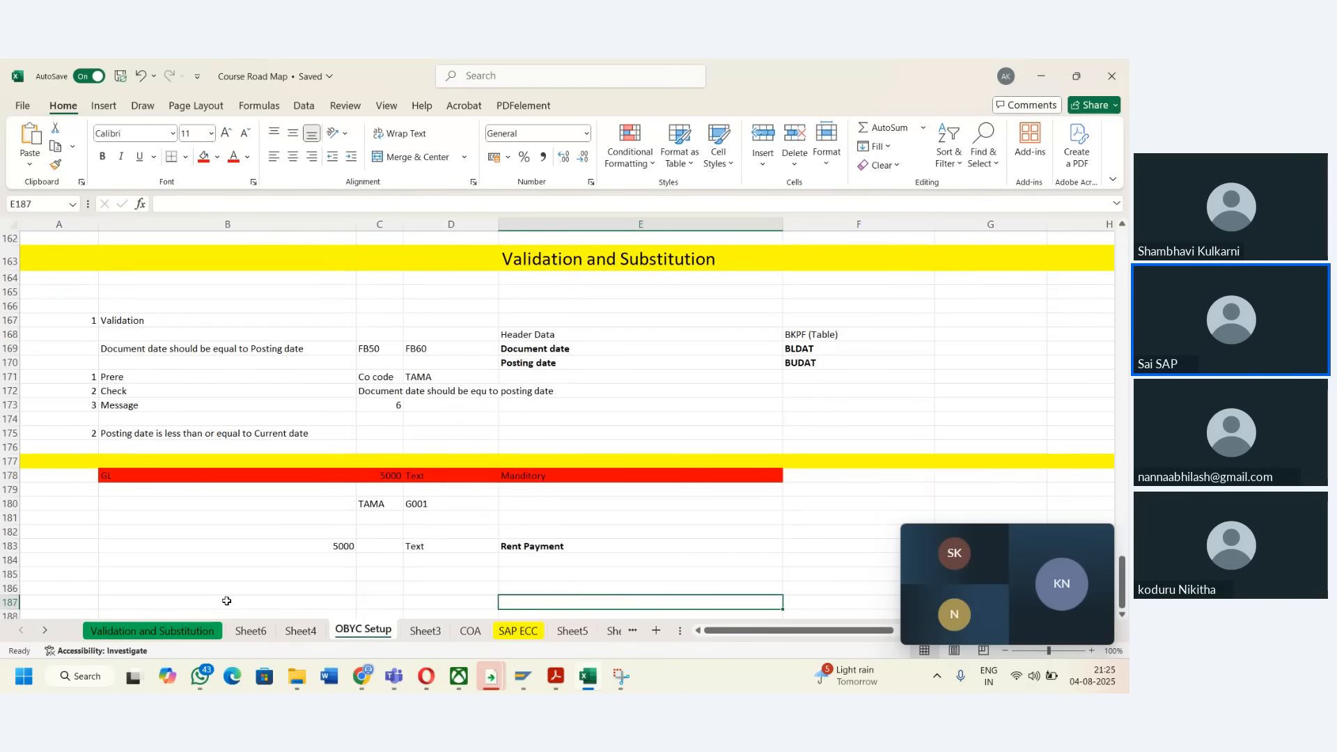
# - Switch to the SAP Display IMG session, open Substitution in Accounting Documents and position the list at company code TAMA
pyautogui.moveTo(537, 673)
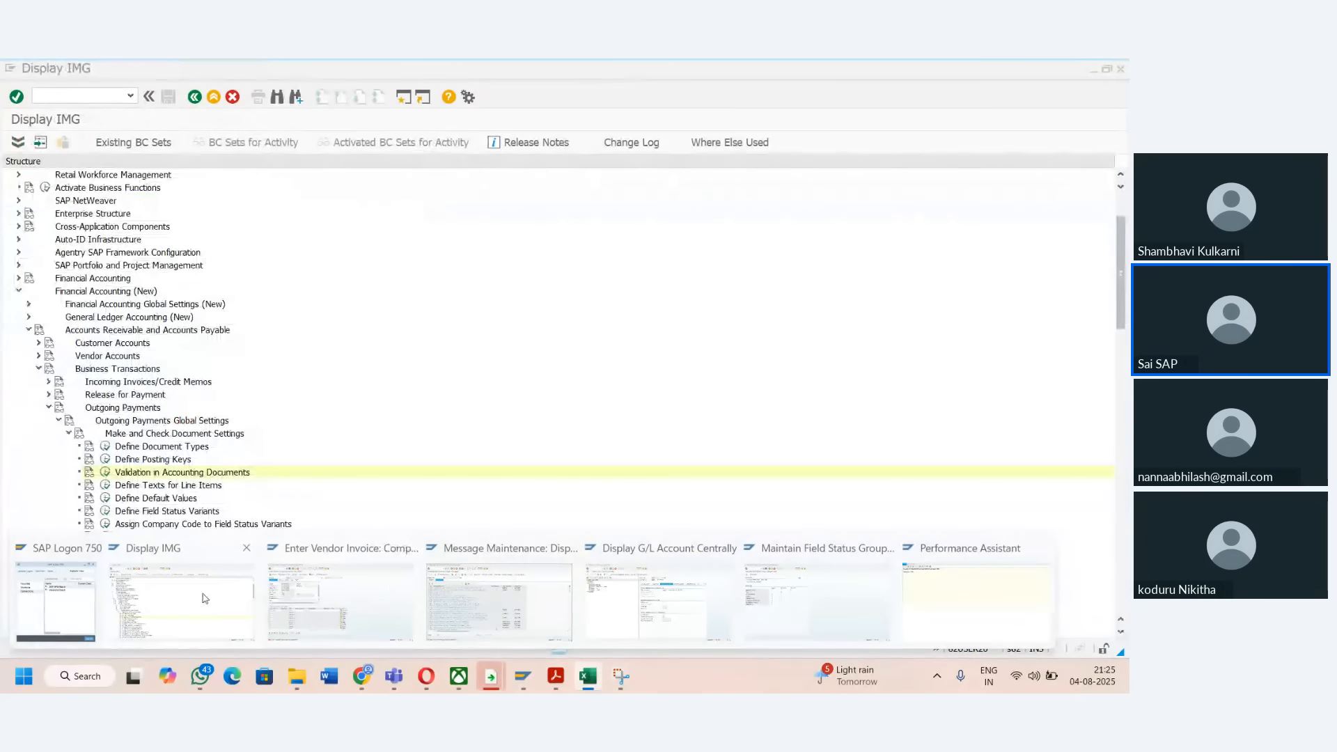
pyautogui.click(139, 593)
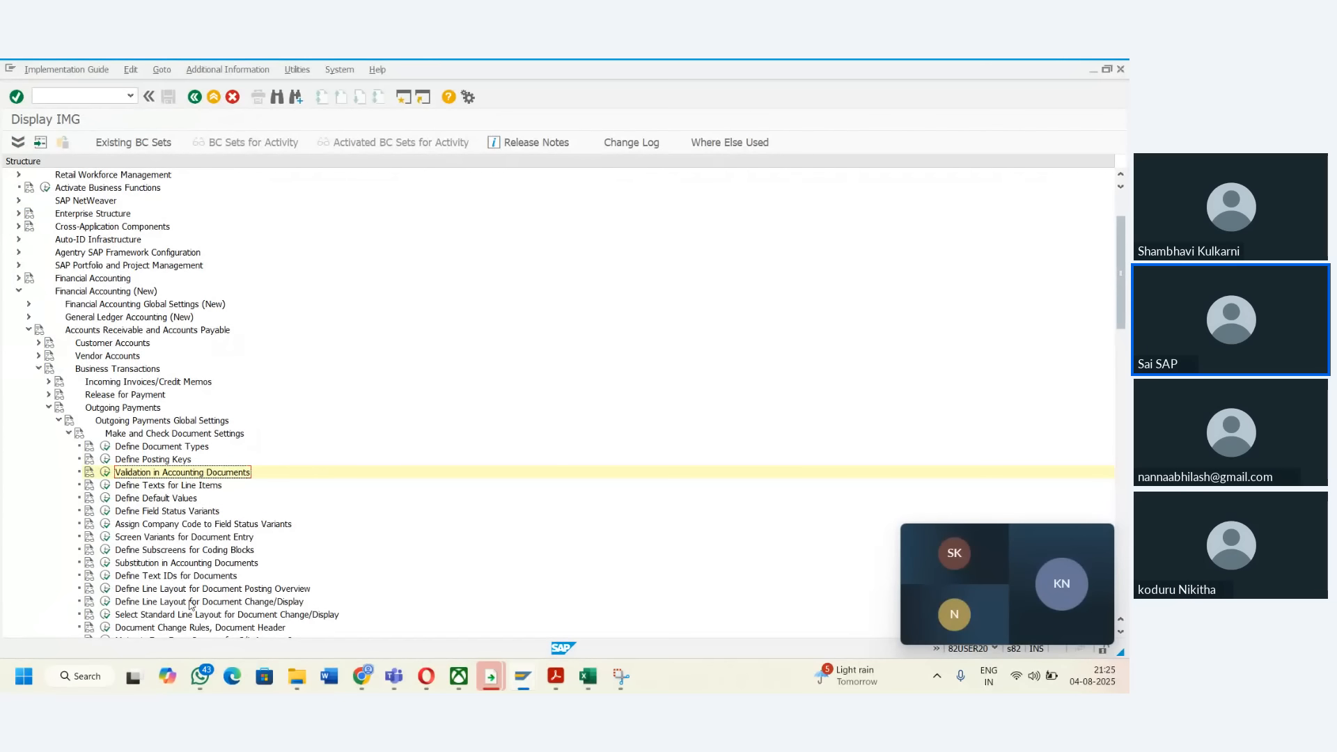
pyautogui.click(105, 564)
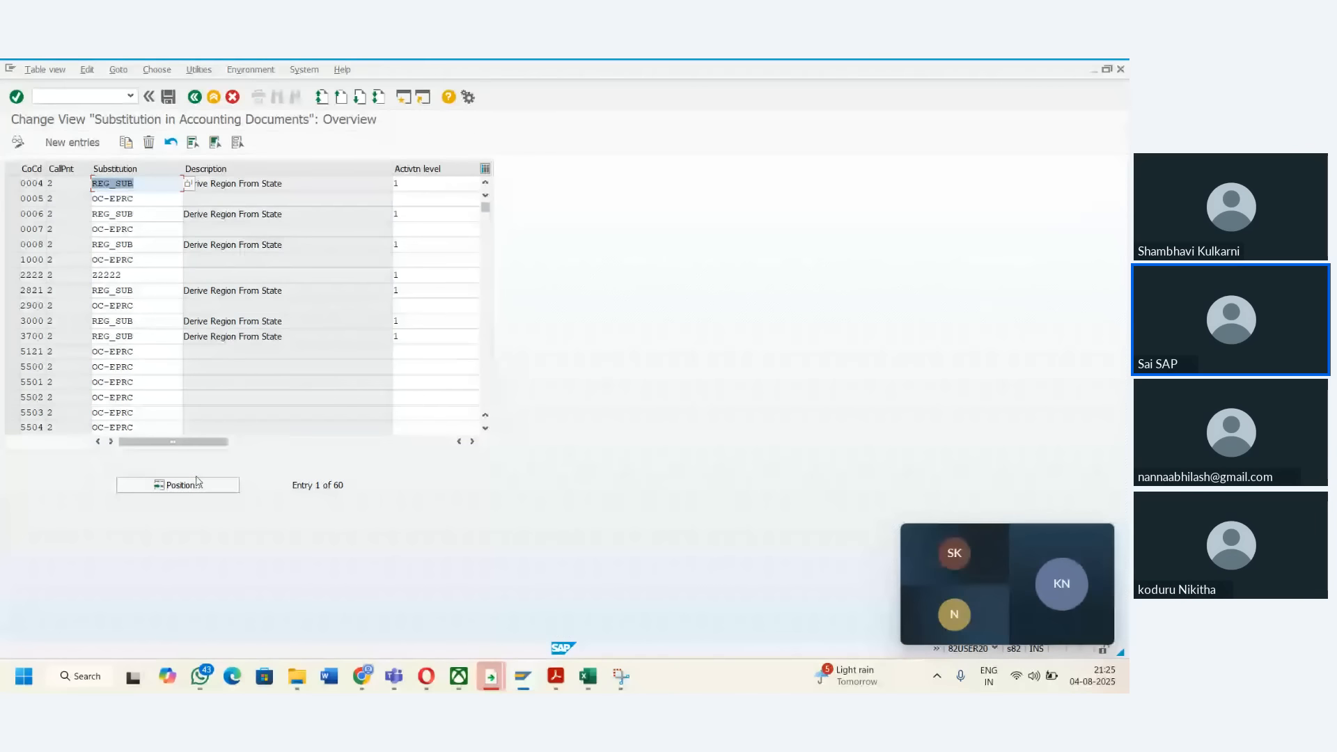
pyautogui.click(198, 483)
pyautogui.write('TAMA')
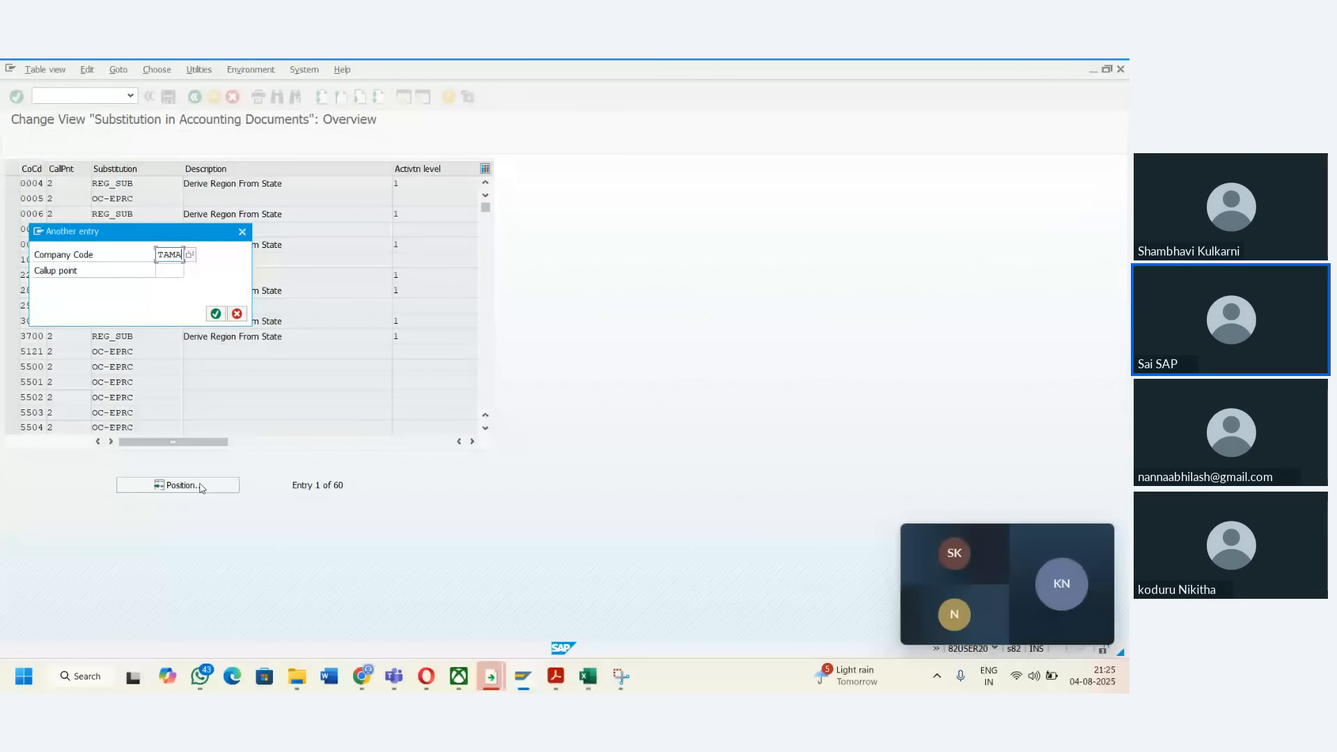
pyautogui.press('Return')
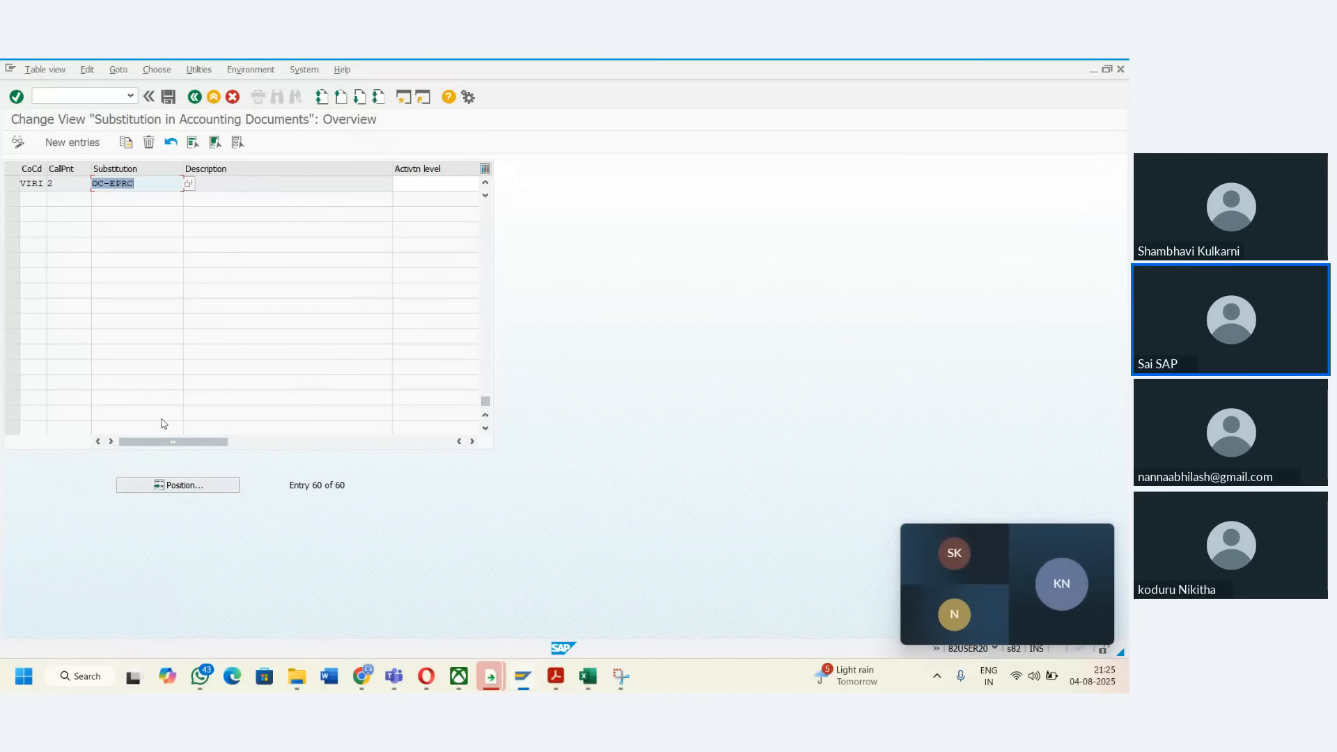
# - Start a new substitution assignment for company code TAMA with callup point 2, Line Item
pyautogui.click(72, 143)
pyautogui.write('TA')
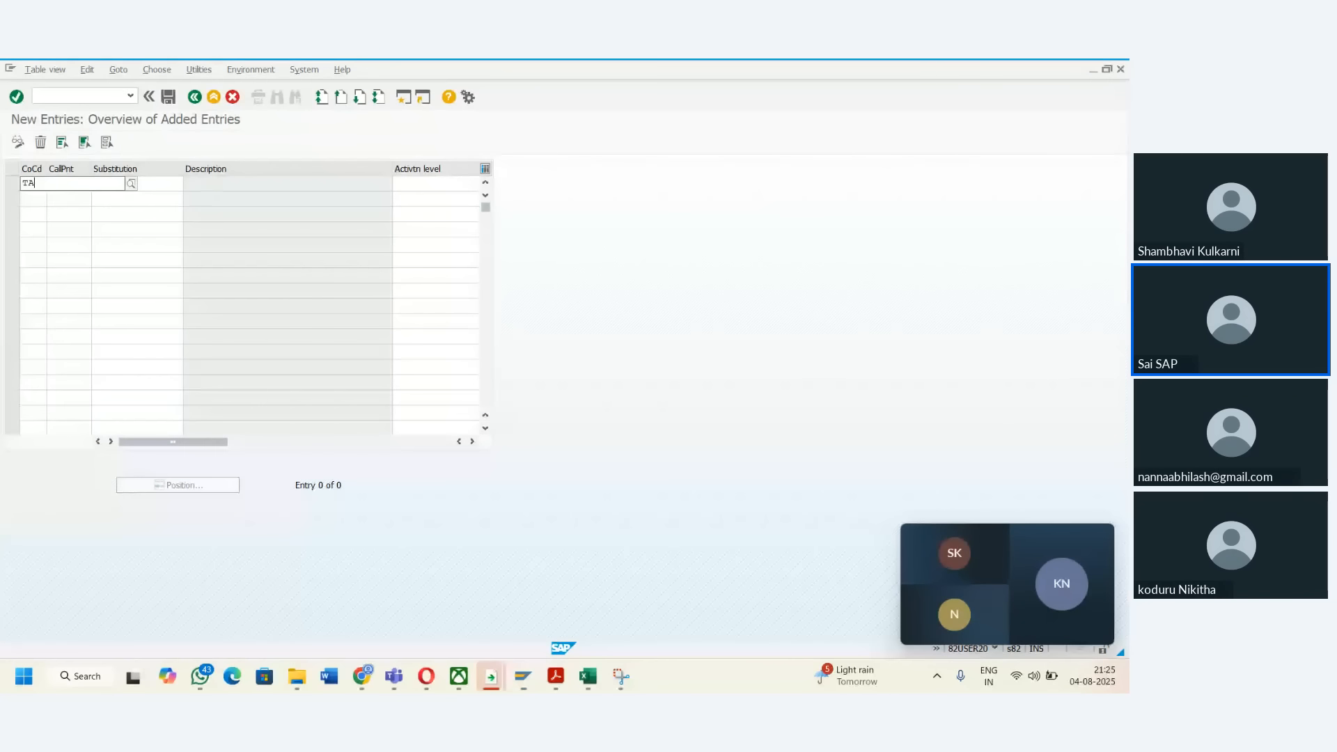
pyautogui.write('MA')
pyautogui.press('Tab')
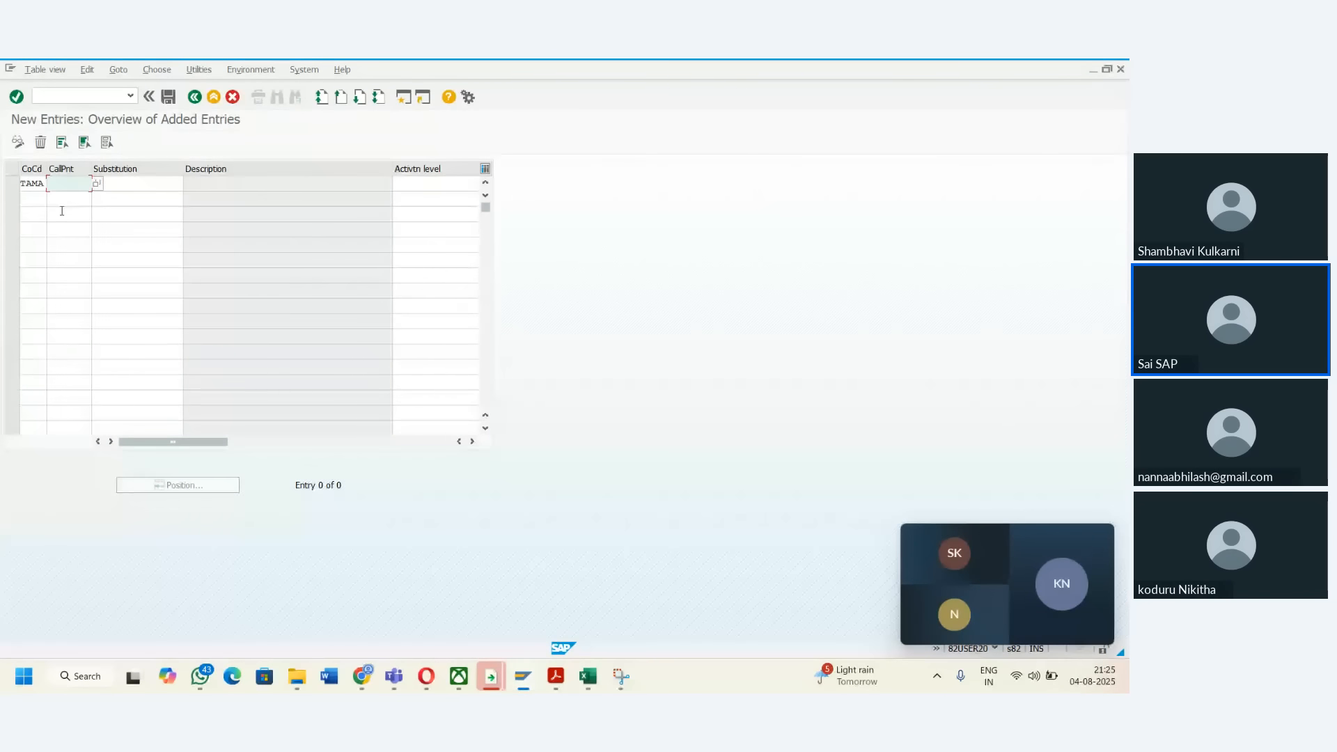
pyautogui.click(96, 185)
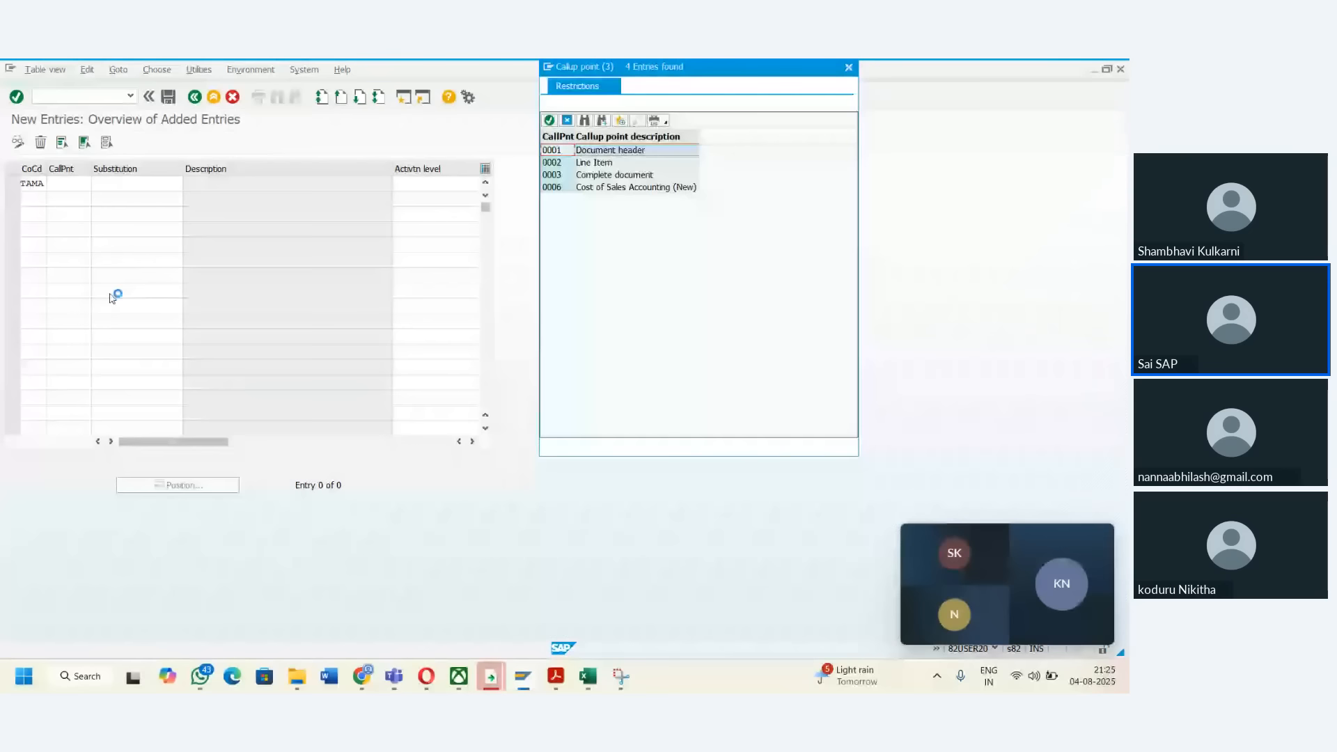
pyautogui.doubleClick(582, 163)
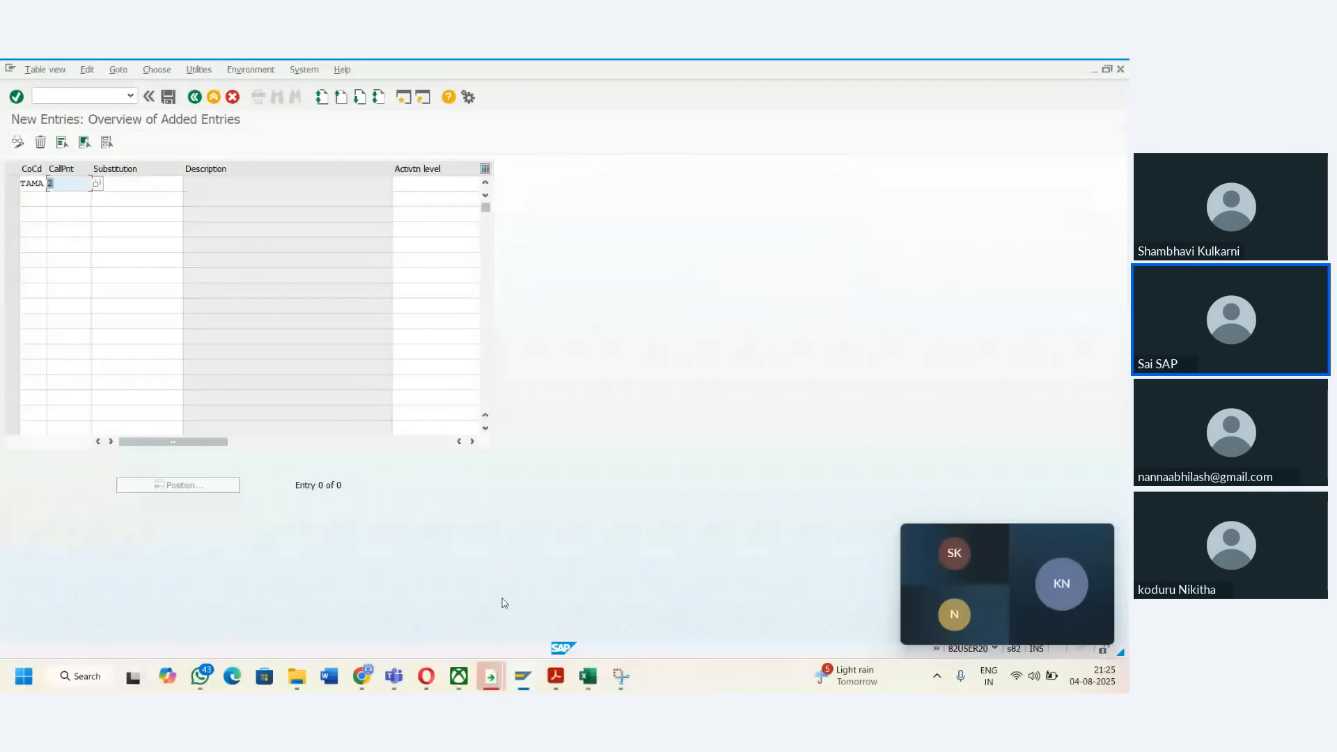
pyautogui.click(524, 681)
pyautogui.click(96, 183)
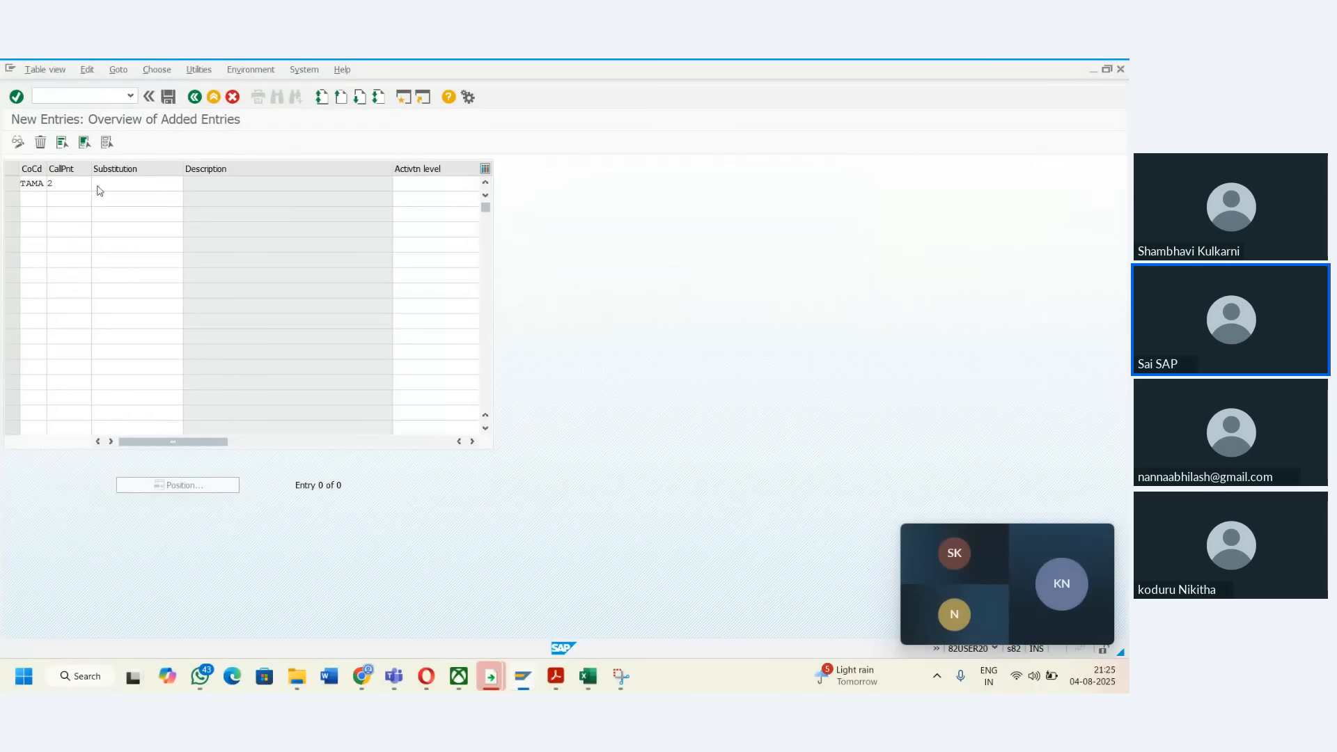
pyautogui.doubleClick(594, 163)
# - Check the vendor invoice's line for G/L account 5000, then return to the new entry and open the line item substitutions for maintenance
pyautogui.moveTo(525, 670)
pyautogui.click(367, 590)
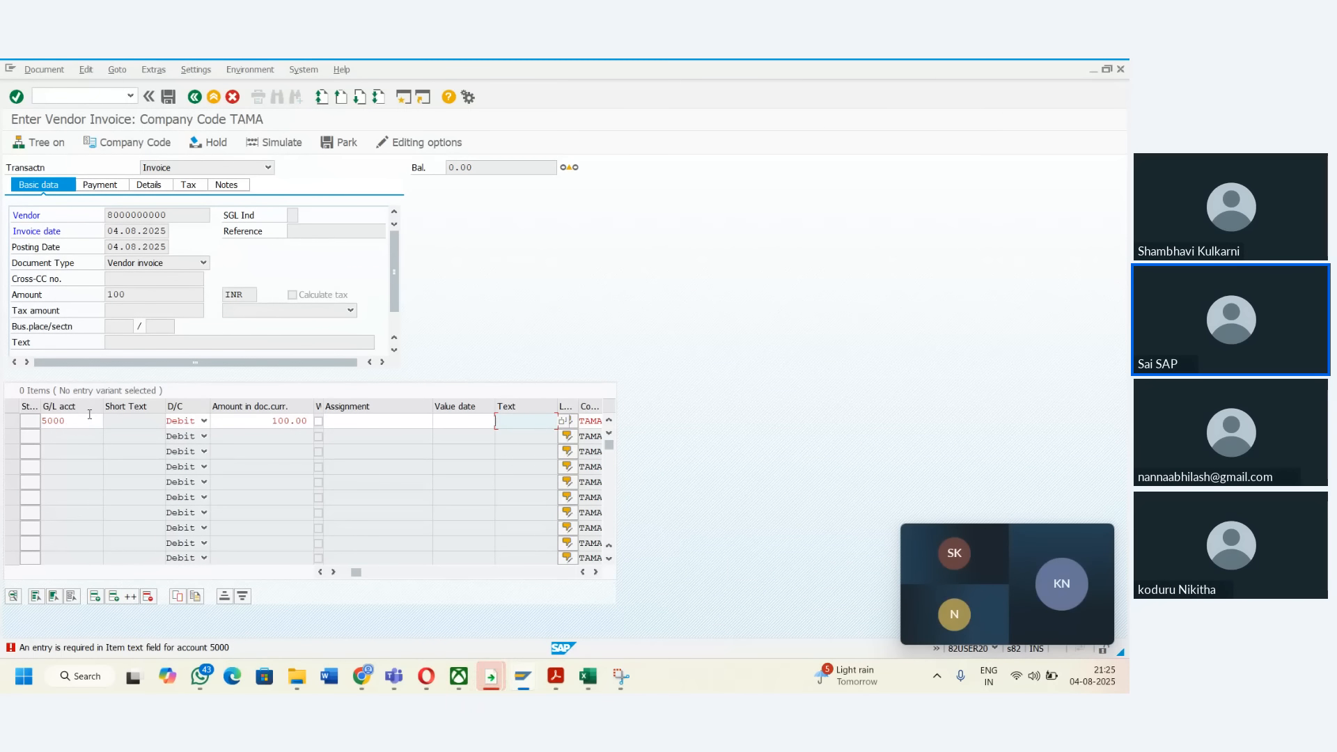
pyautogui.hotkey('alt', 'Tab')
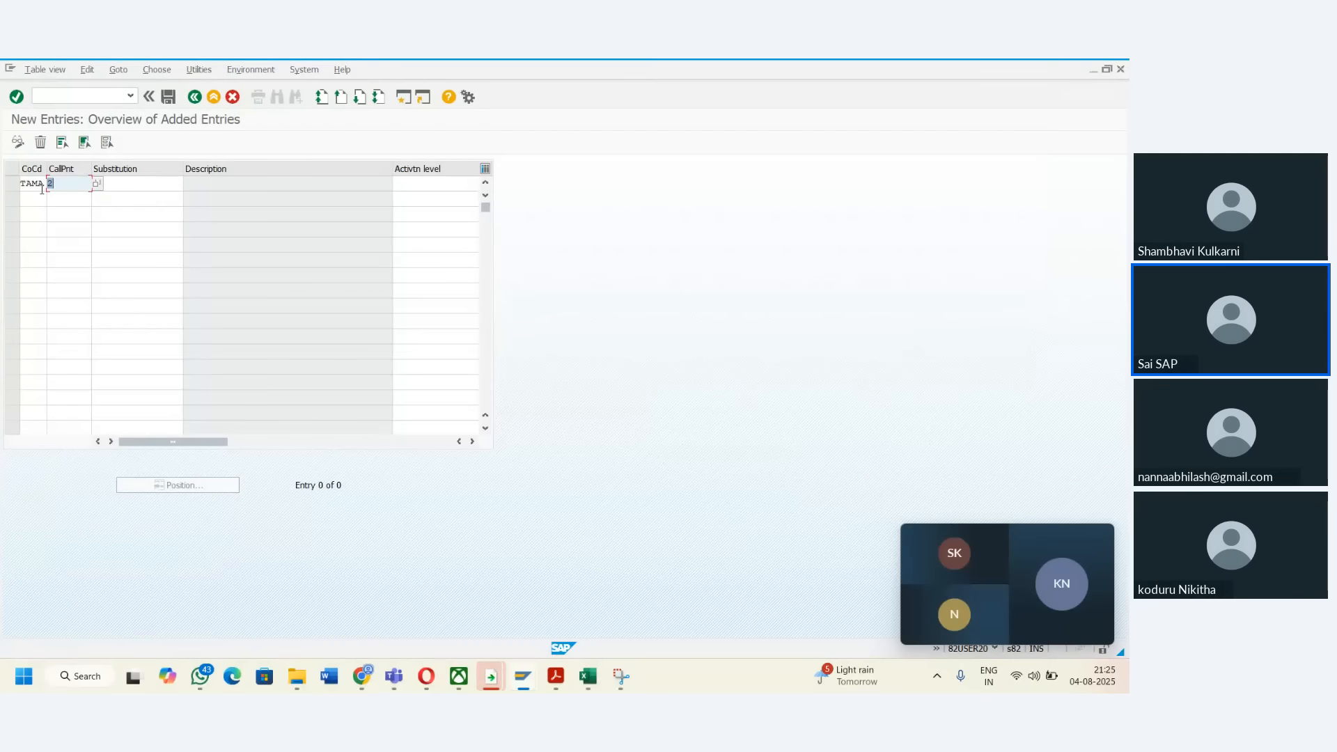
pyautogui.hotkey('alt', 'Tab')
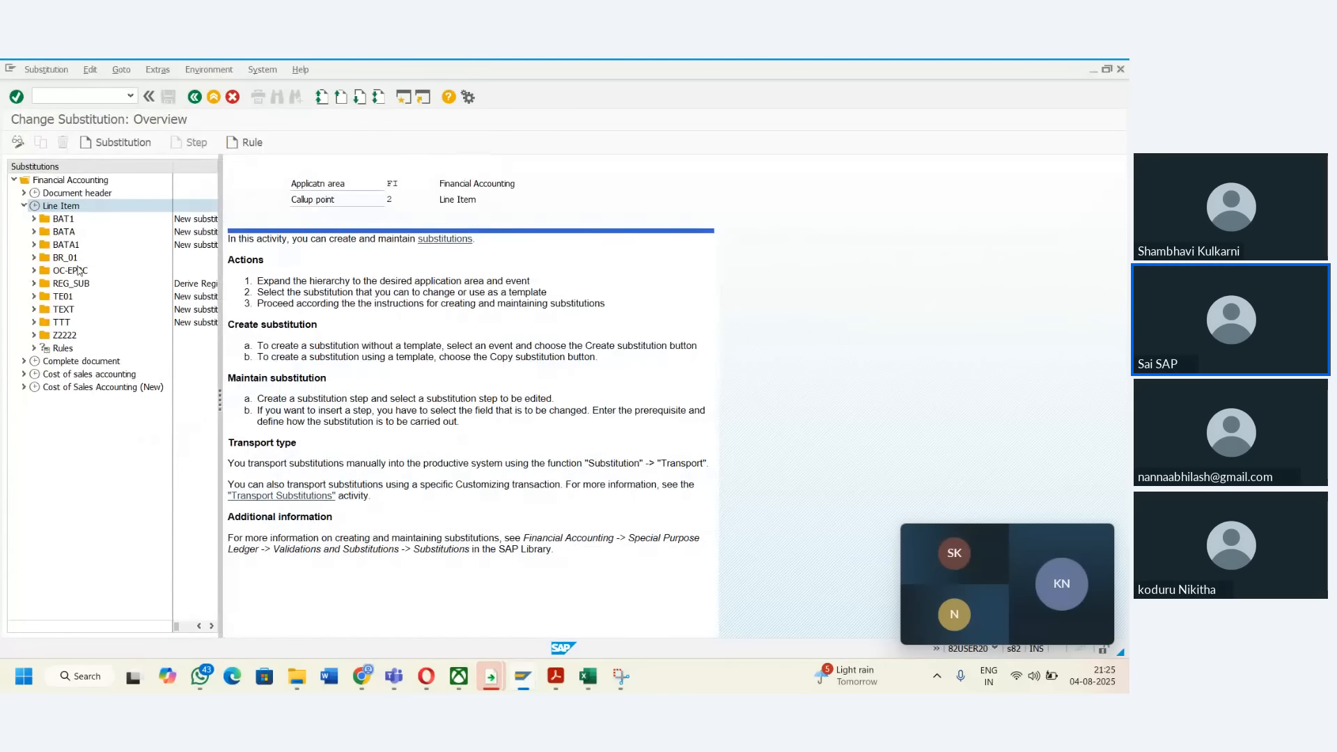
# - Create a line item substitution named TAMA with the description For GL Entry as Rent payable
pyautogui.click(120, 142)
pyautogui.write('TAMA')
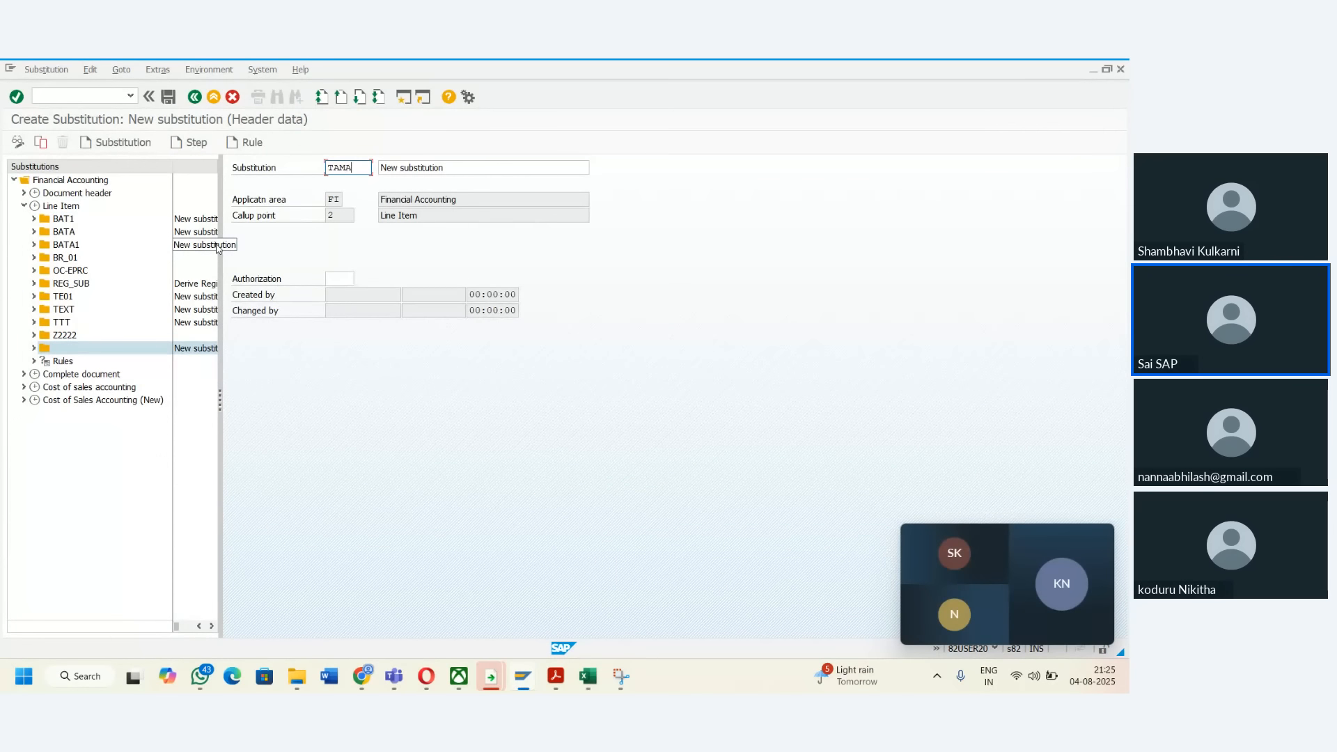
pyautogui.press('Tab')
pyautogui.write('F')
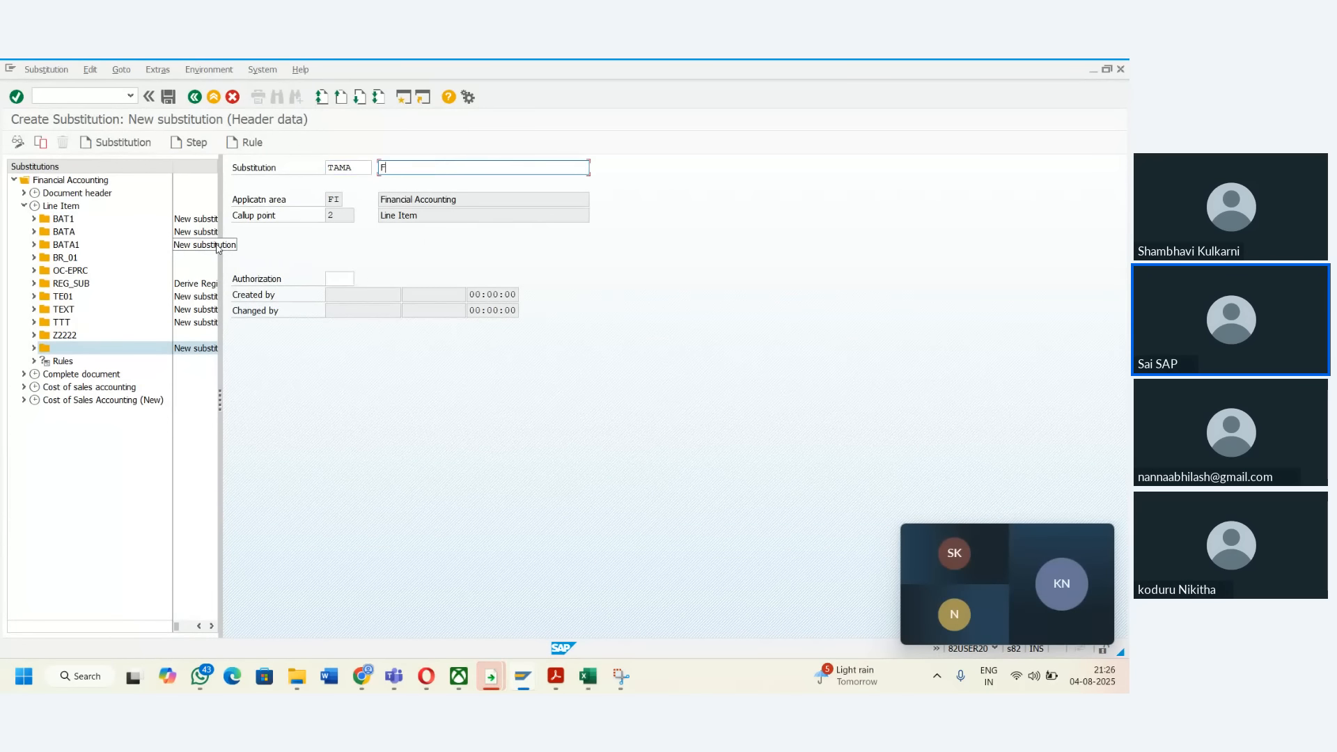
pyautogui.write('or GLEntry as Rent pay')
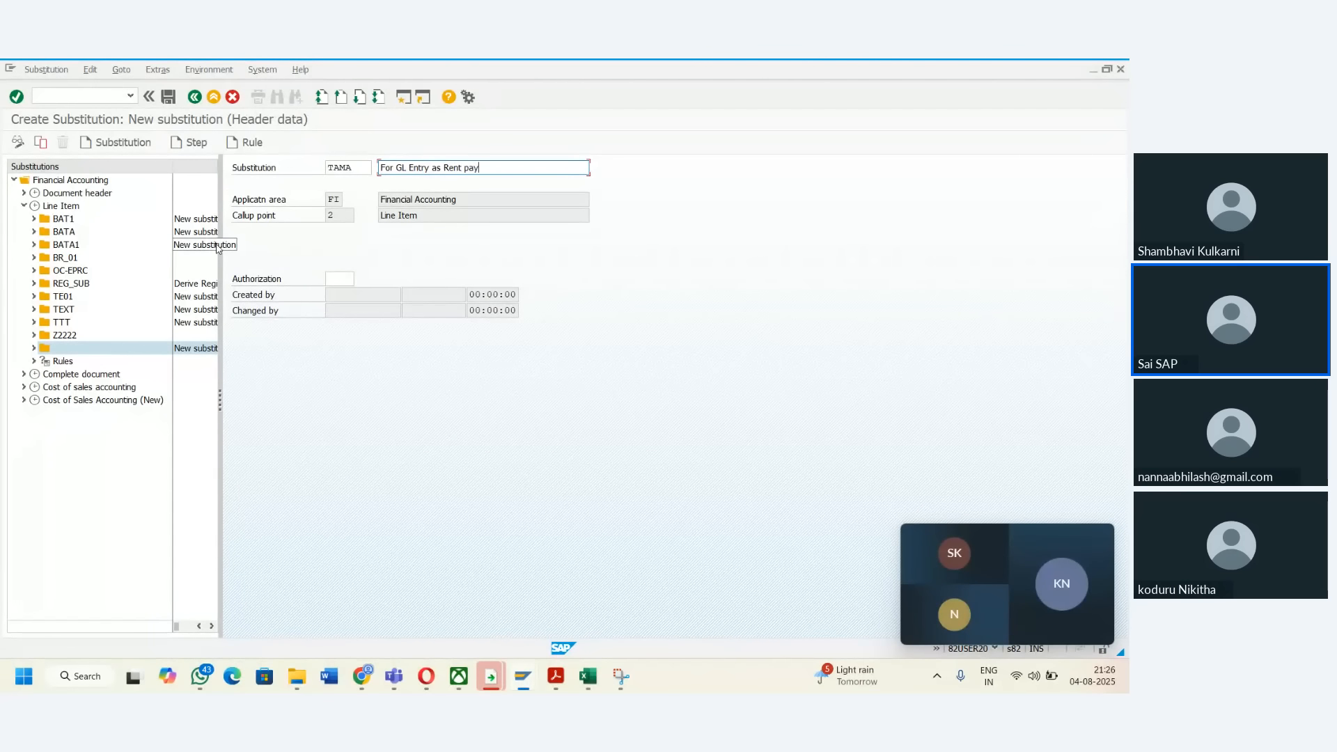
pyautogui.write('a')
pyautogui.write('able')
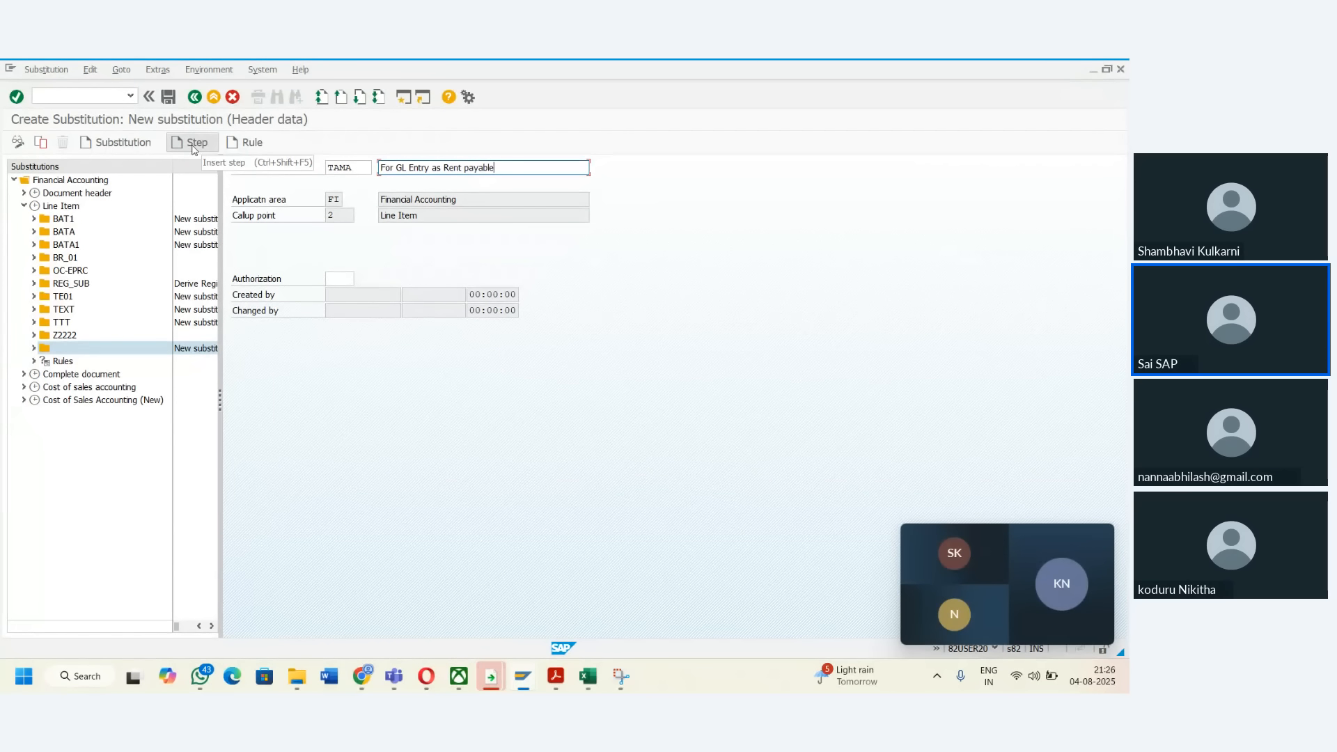
# - Add a step to substitution TAMA that replaces the Text field BSEG-SGTXT with a constant value
pyautogui.click(194, 149)
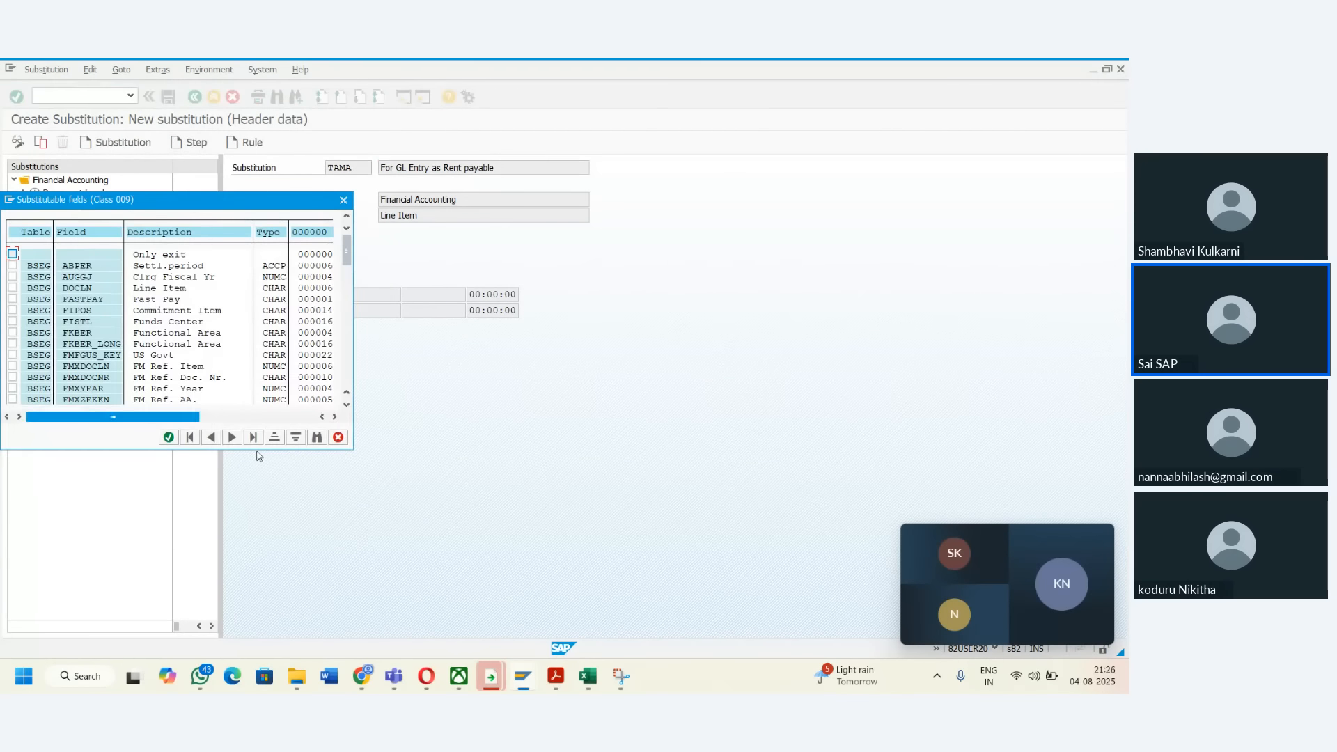
pyautogui.click(315, 440)
pyautogui.write('text')
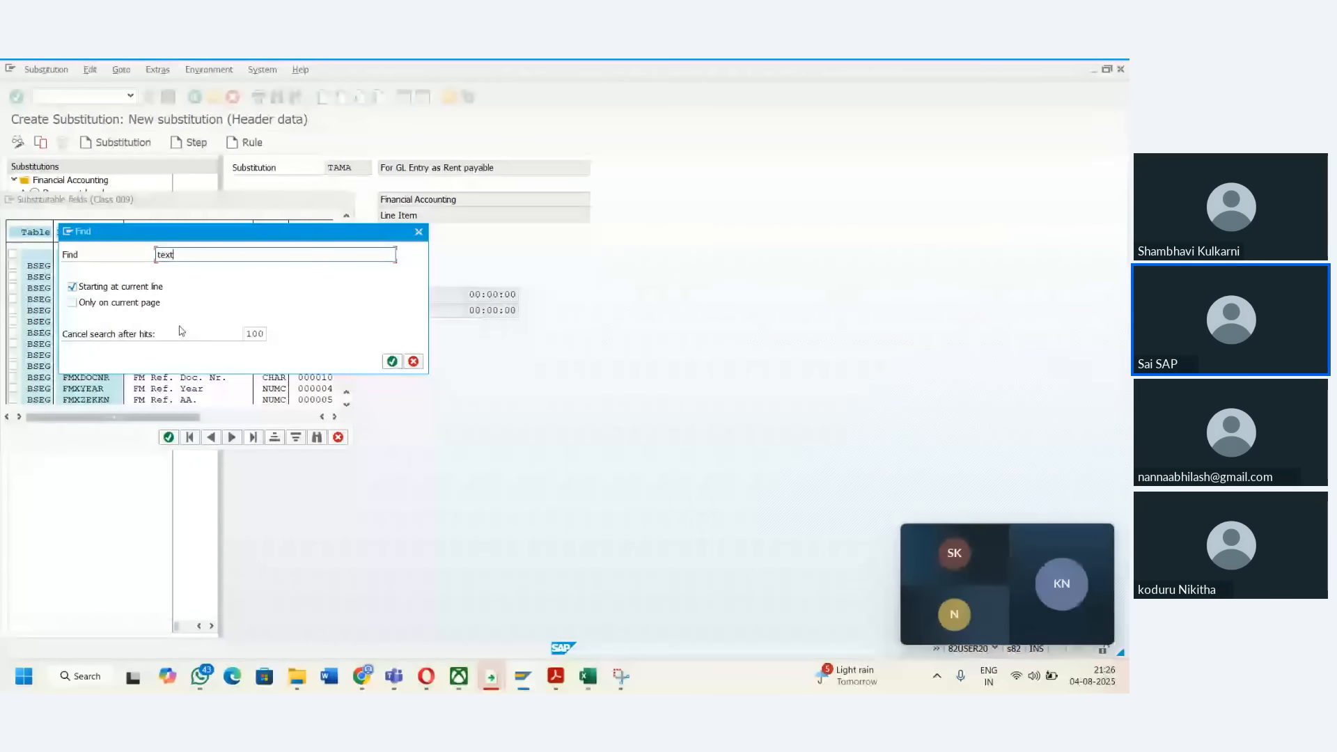
pyautogui.press('Return')
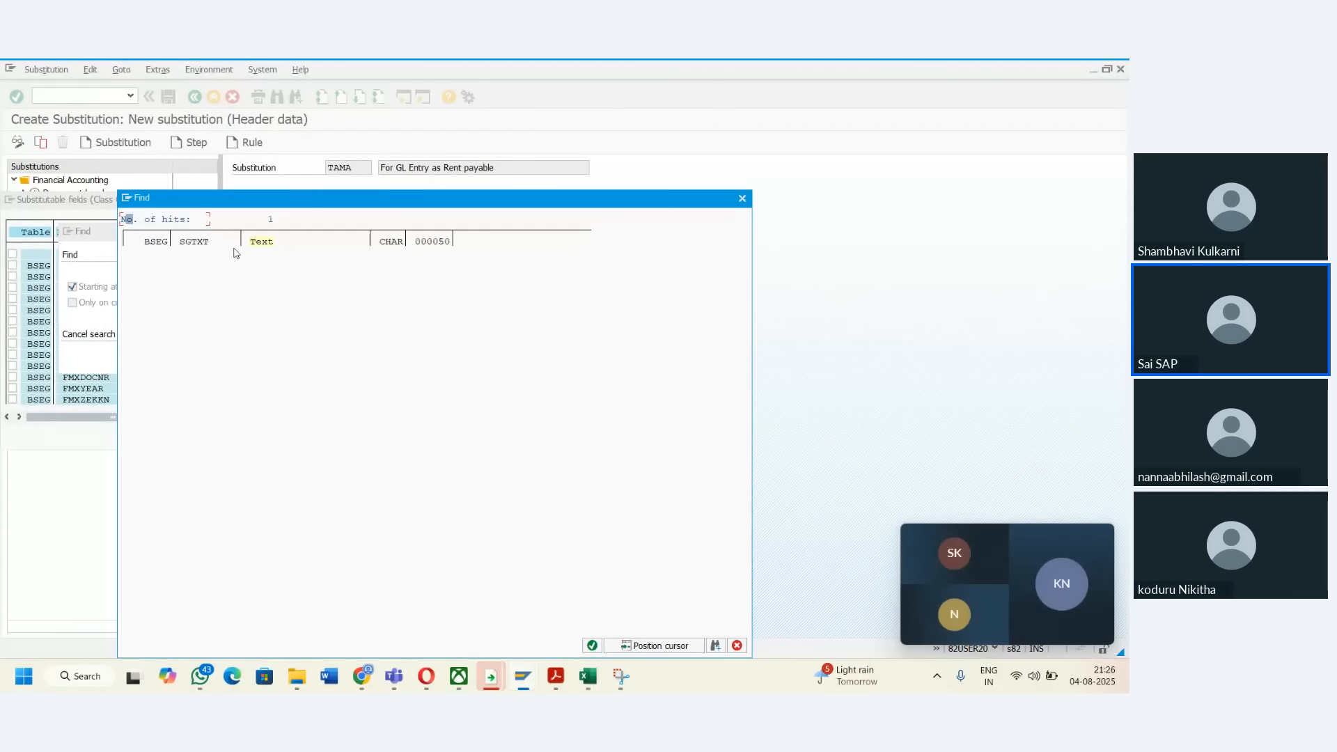
pyautogui.click(258, 242)
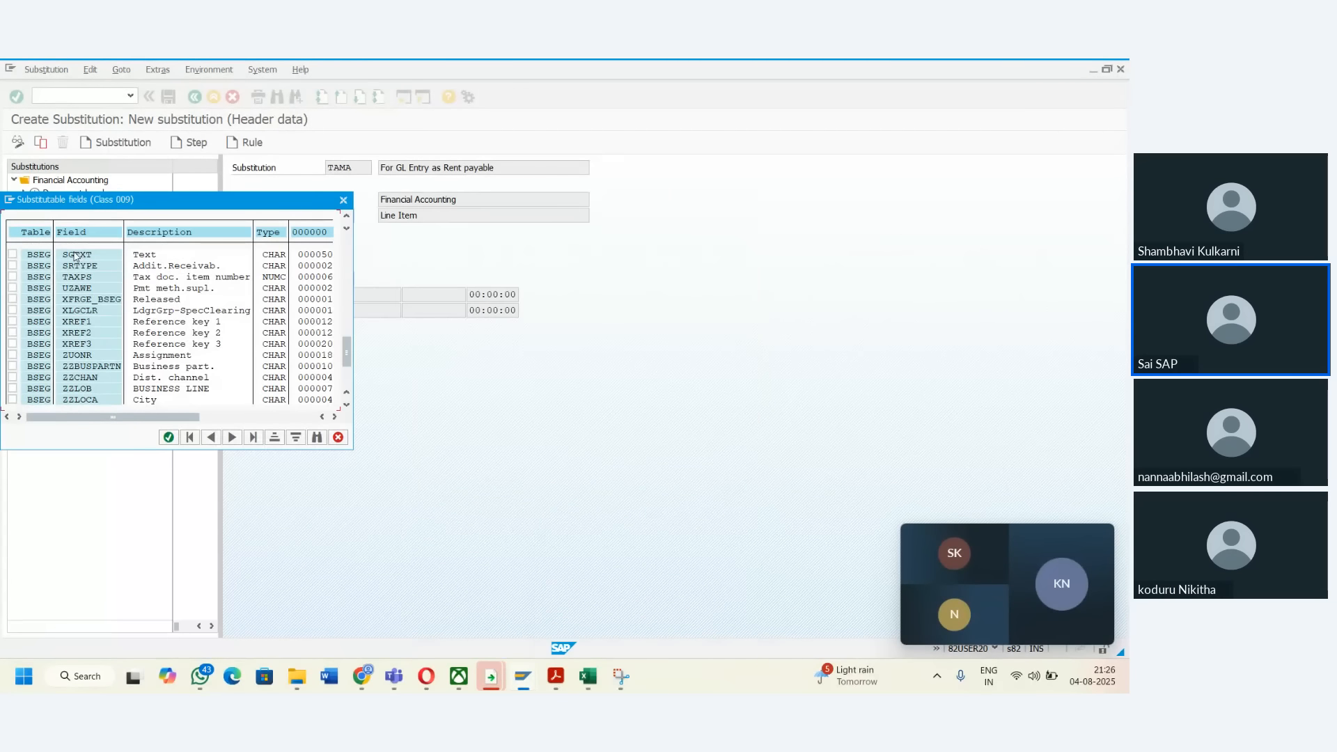
pyautogui.doubleClick(75, 257)
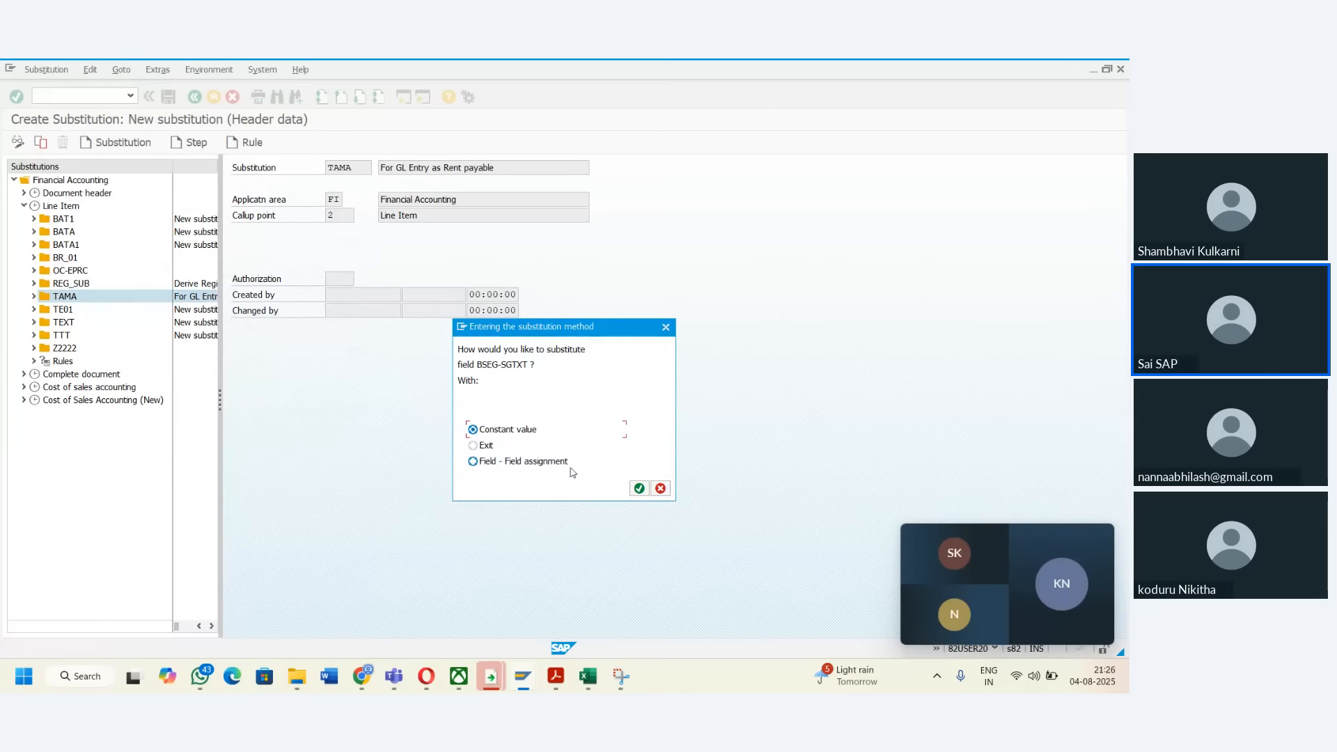
pyautogui.click(640, 490)
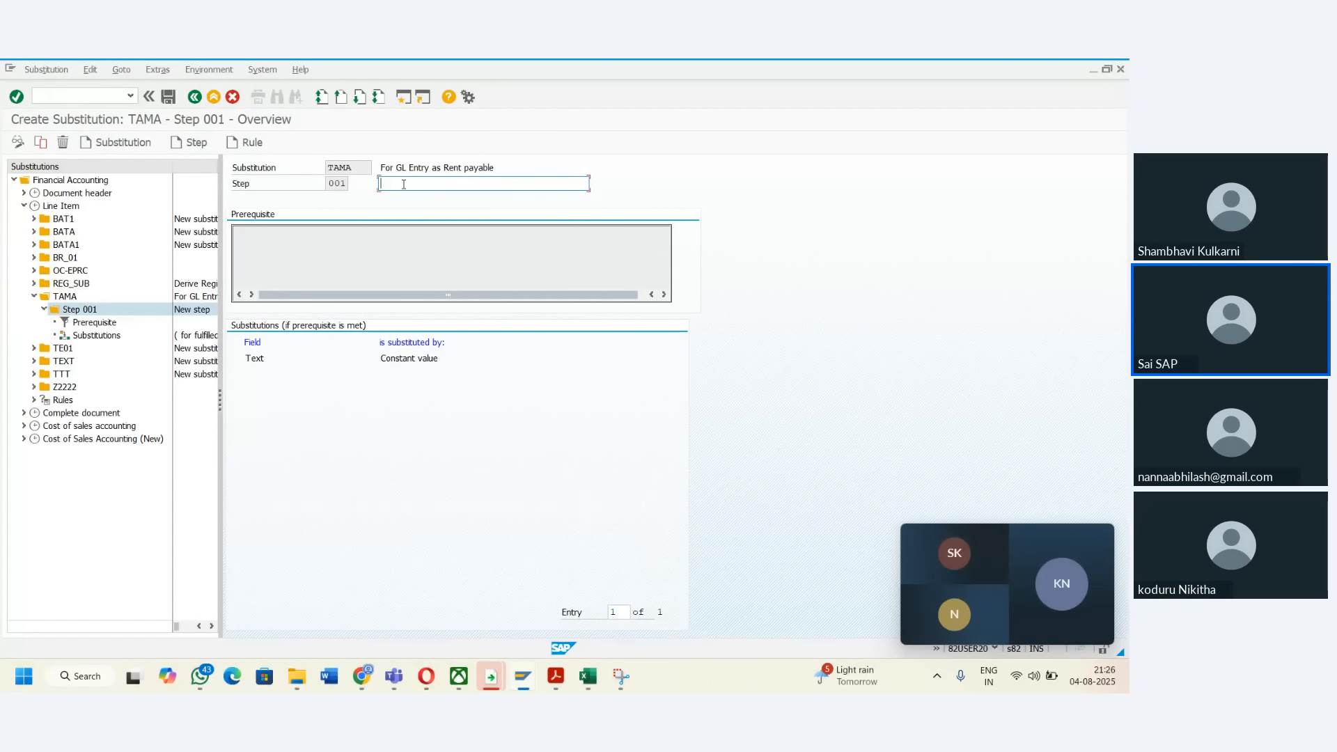
# - Describe step 001 of substitution TAMA as Test and open its prerequisite
pyautogui.write('Test')
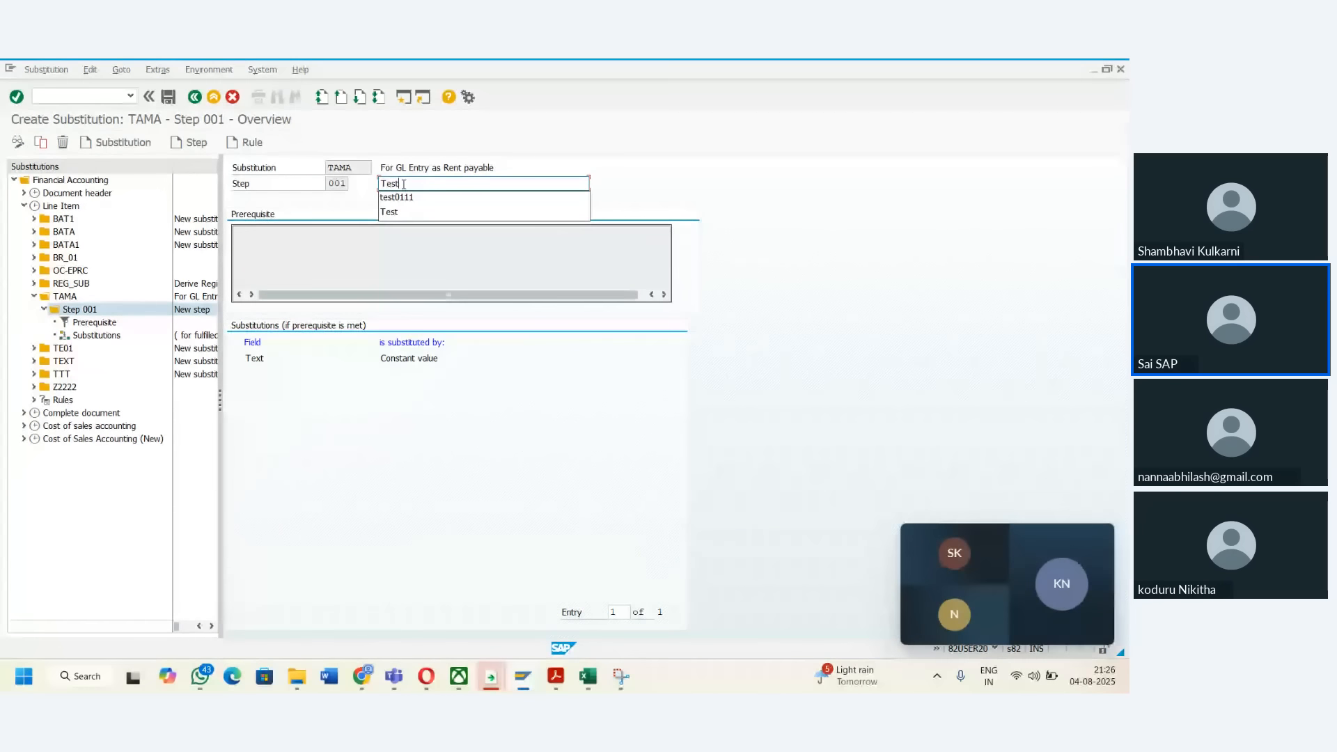
pyautogui.press('Tab')
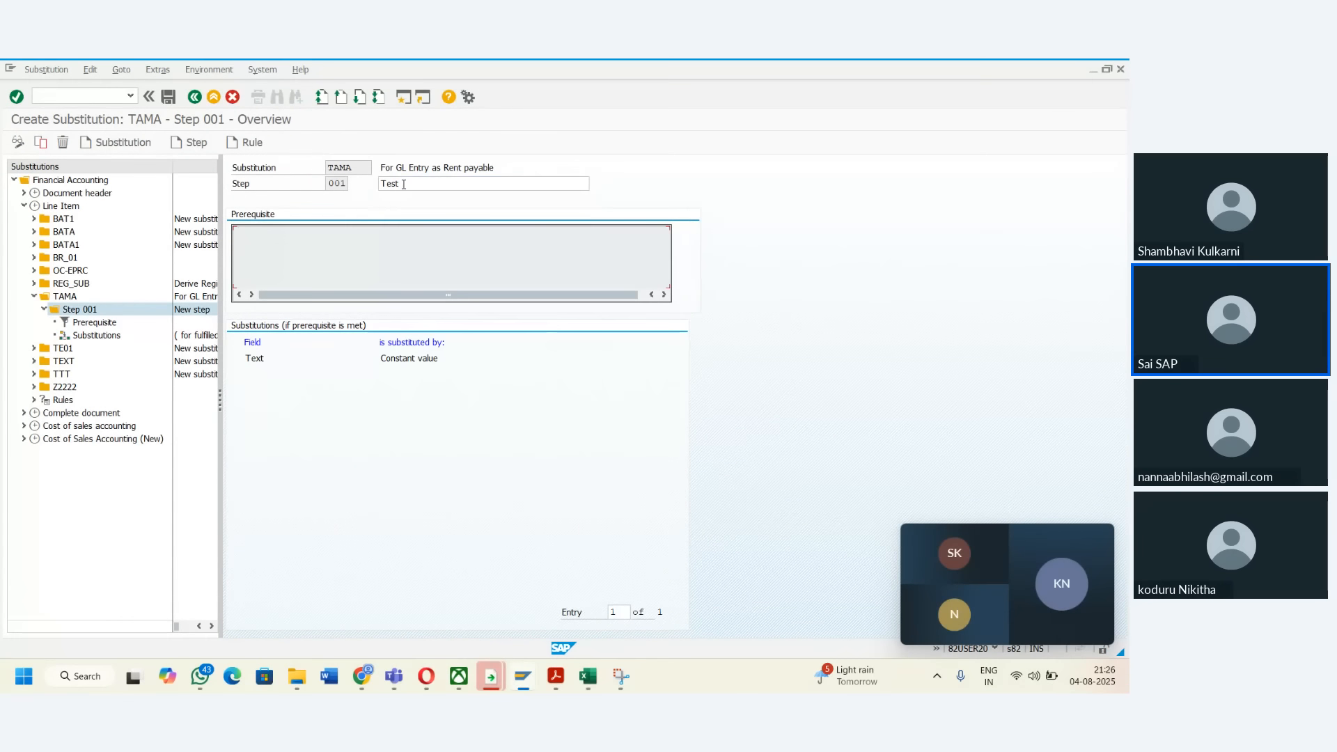
pyautogui.doubleClick(95, 324)
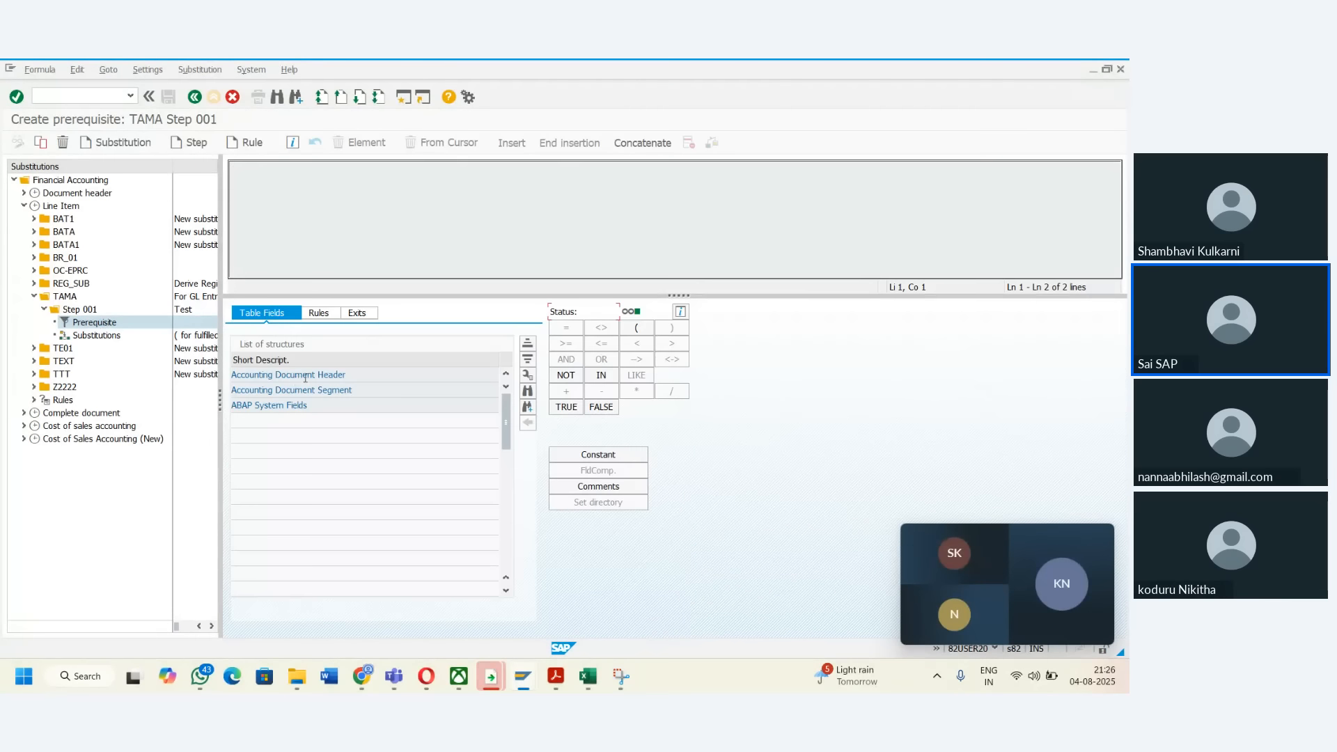
# - Set the prerequisite condition Company Code = 'TAMA' using the Company Code field of the Accounting Document Header
pyautogui.doubleClick(305, 375)
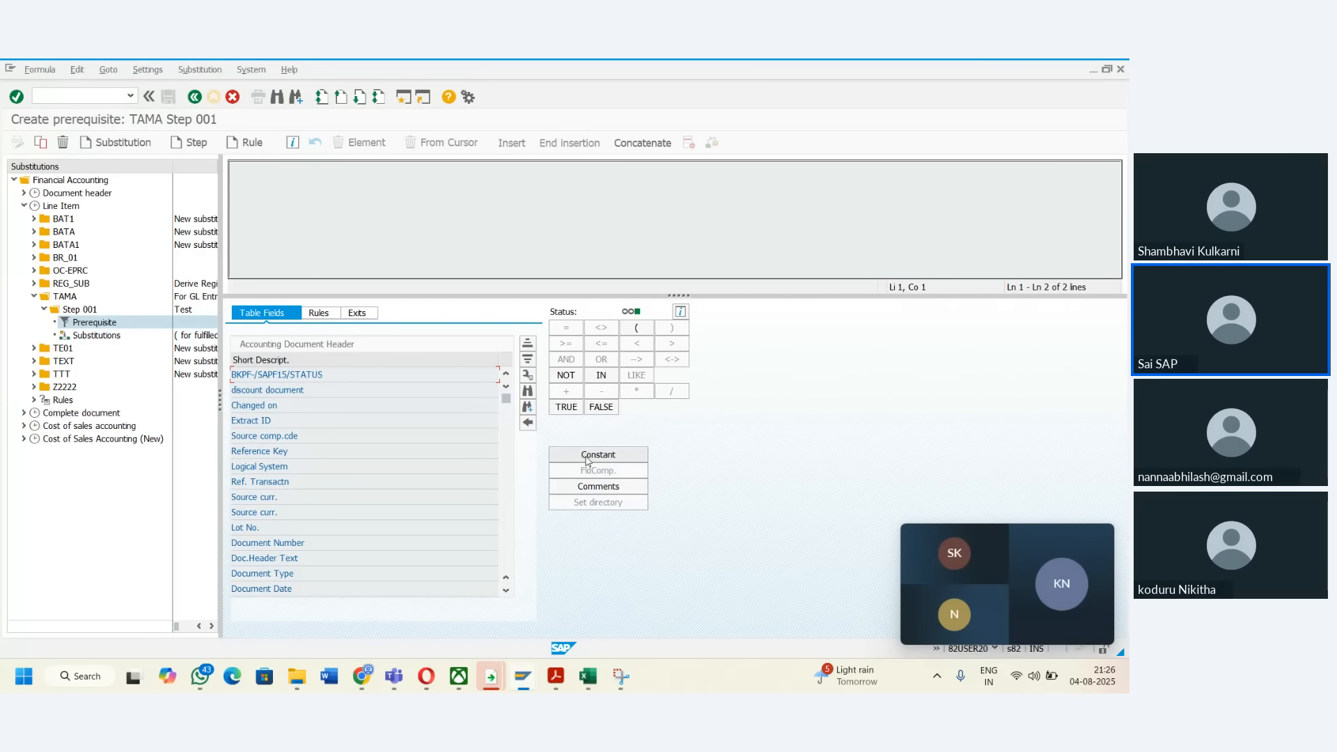
pyautogui.click(528, 391)
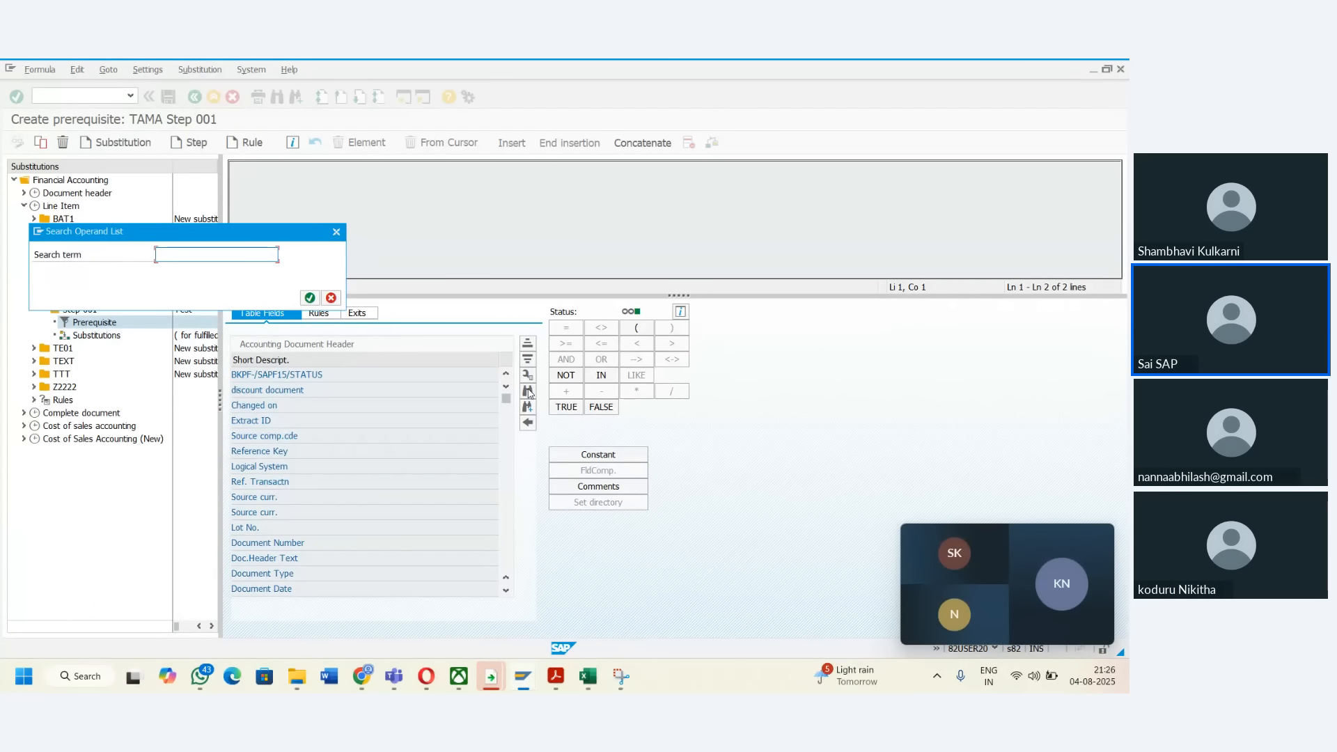
pyautogui.write('company code')
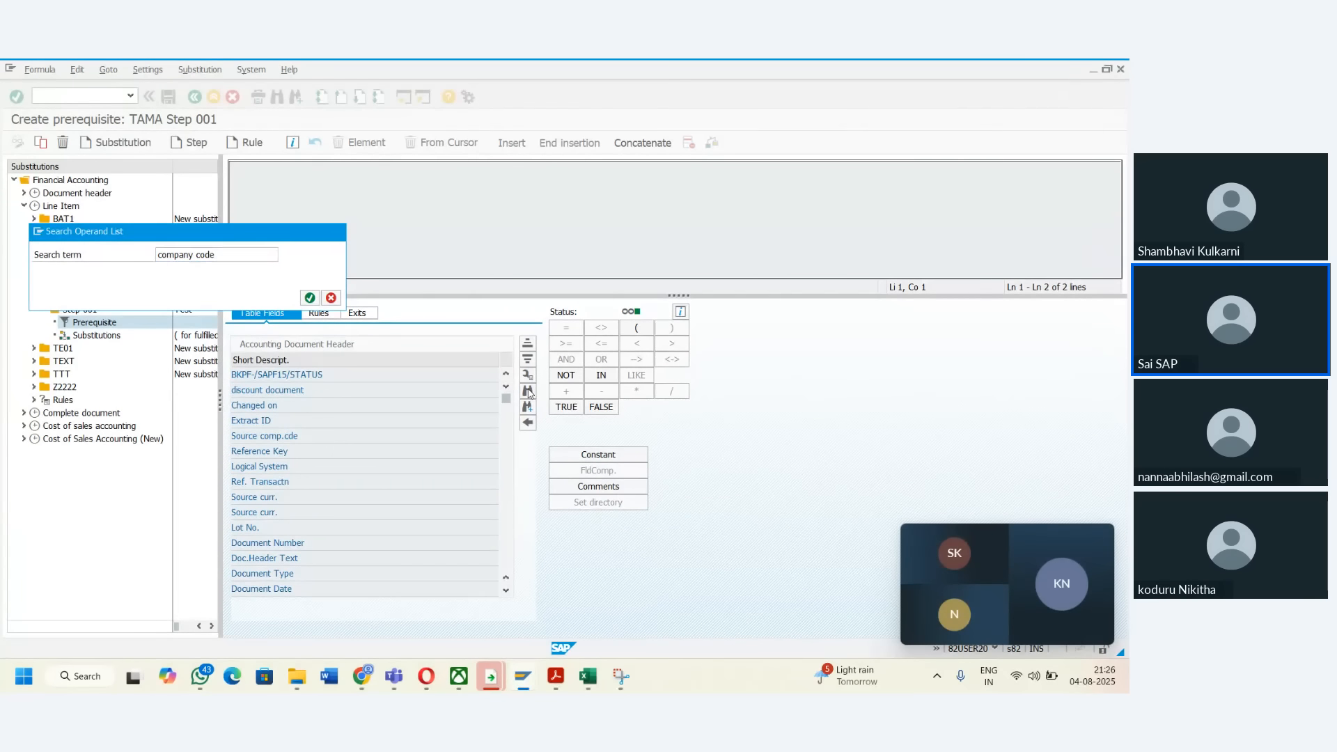
pyautogui.press('Return')
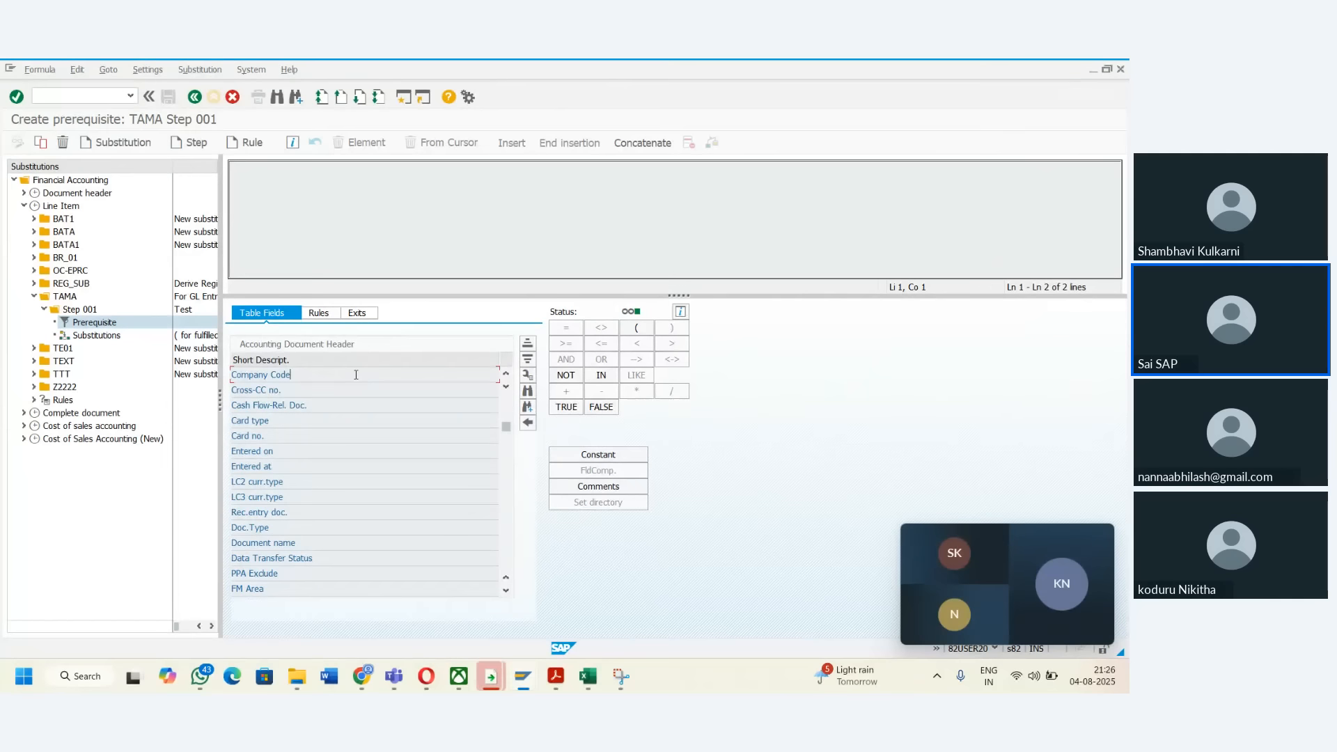
pyautogui.doubleClick(356, 375)
pyautogui.click(566, 327)
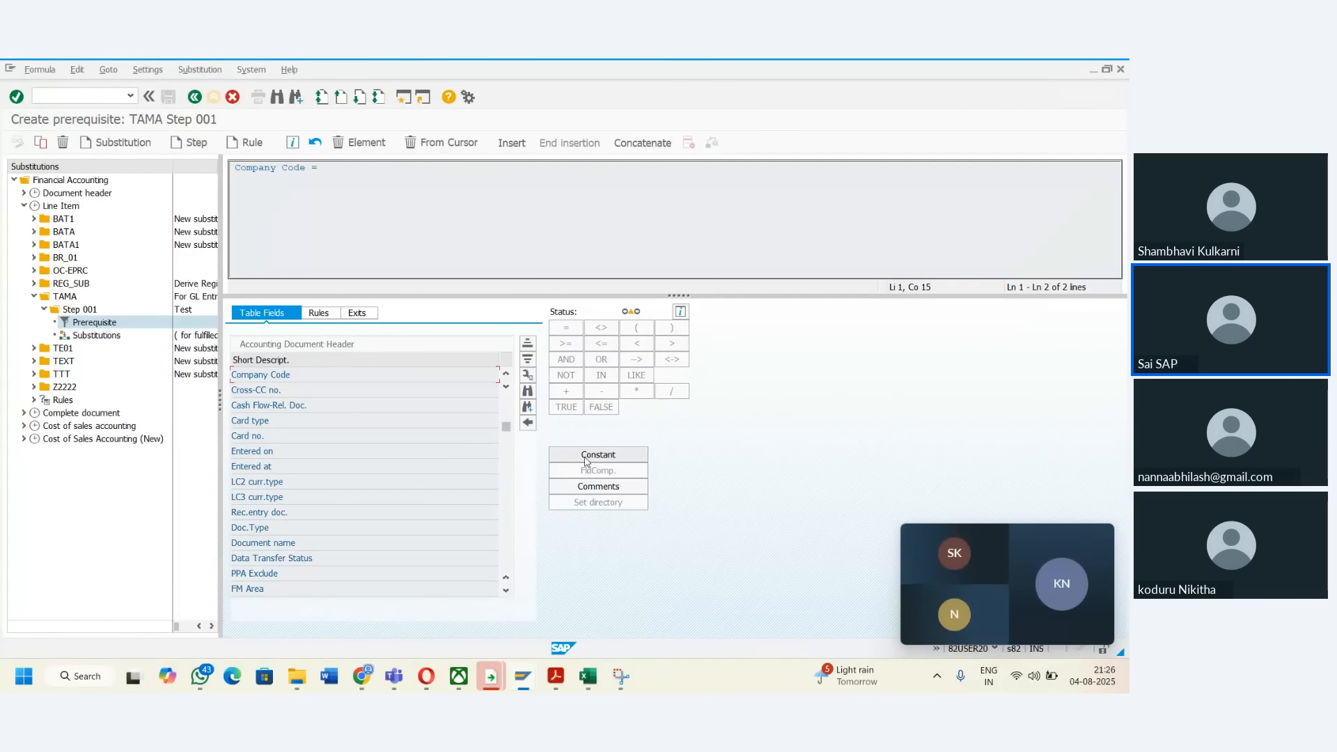
pyautogui.click(589, 456)
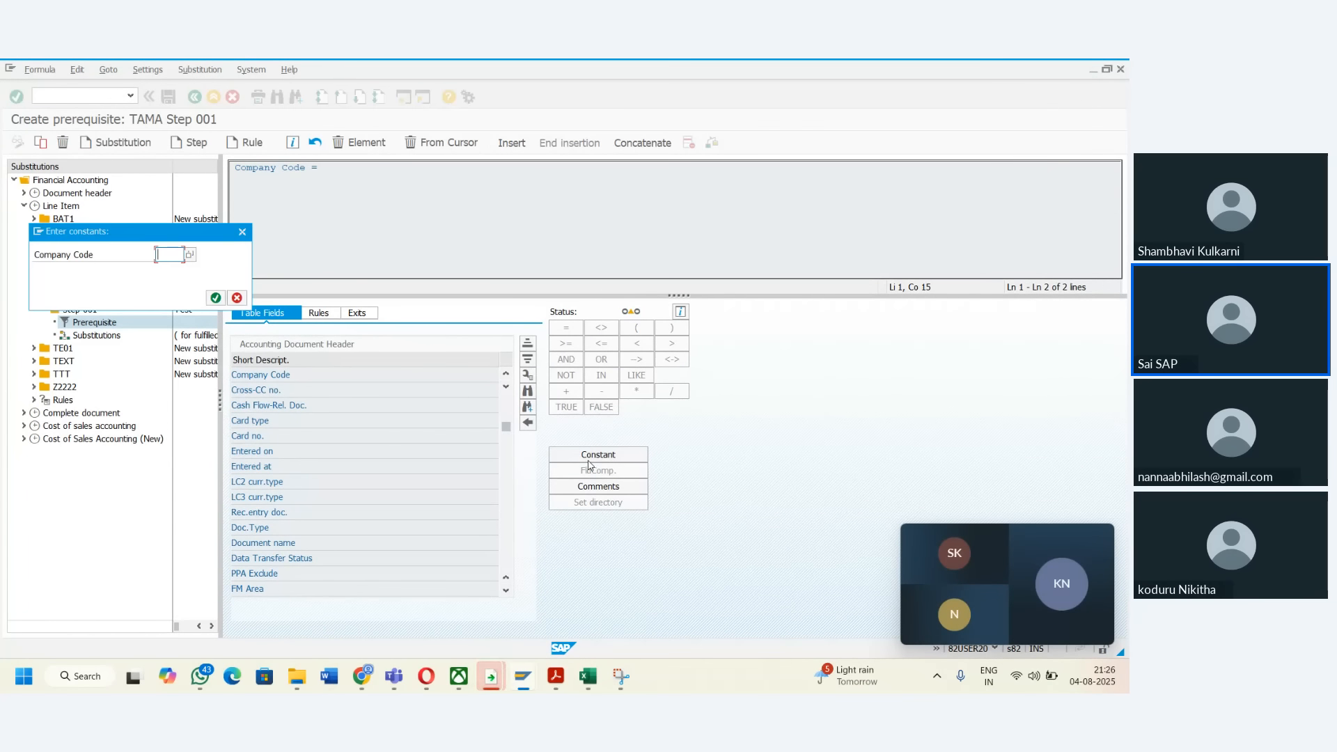
pyautogui.write('TAMA')
pyautogui.press('Return')
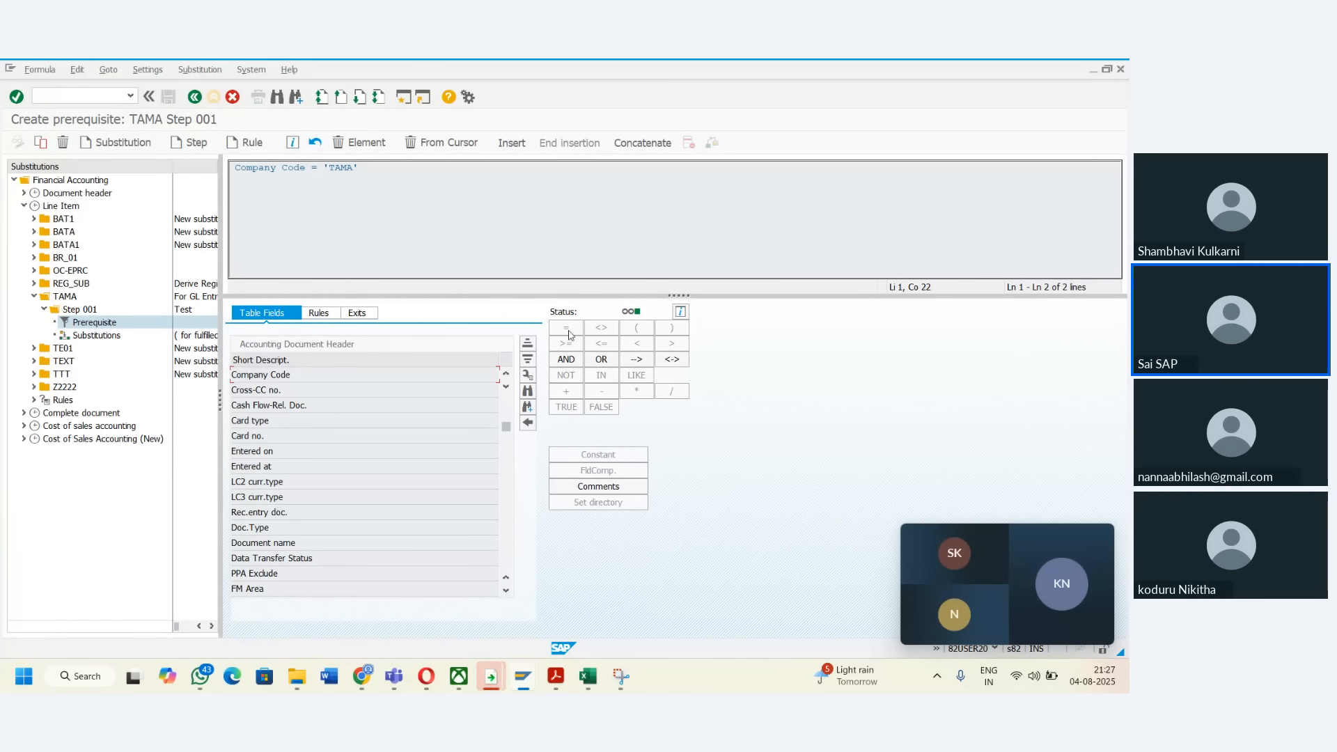
# - Extend the prerequisite with AND and look for the GL field among the Accounting Document Header fields, sorted alphabetically
pyautogui.click(566, 359)
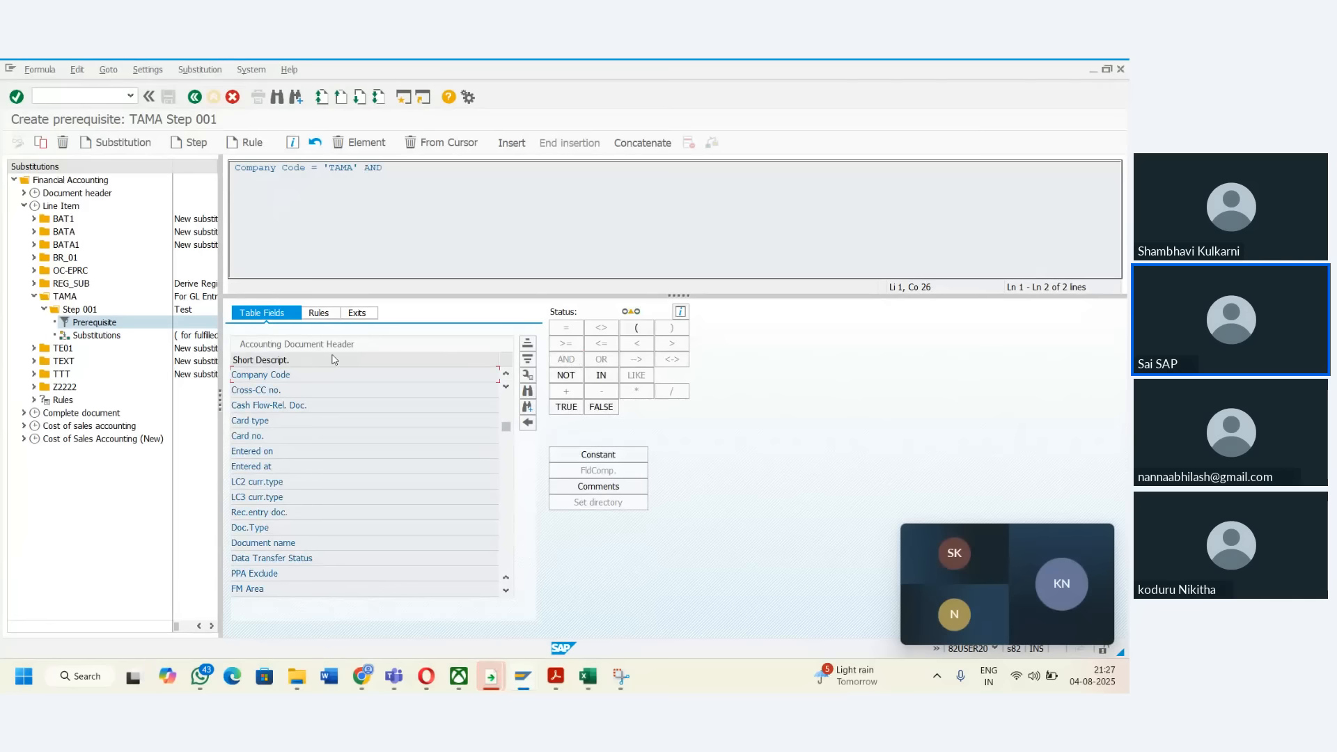
pyautogui.click(532, 392)
pyautogui.write('GL')
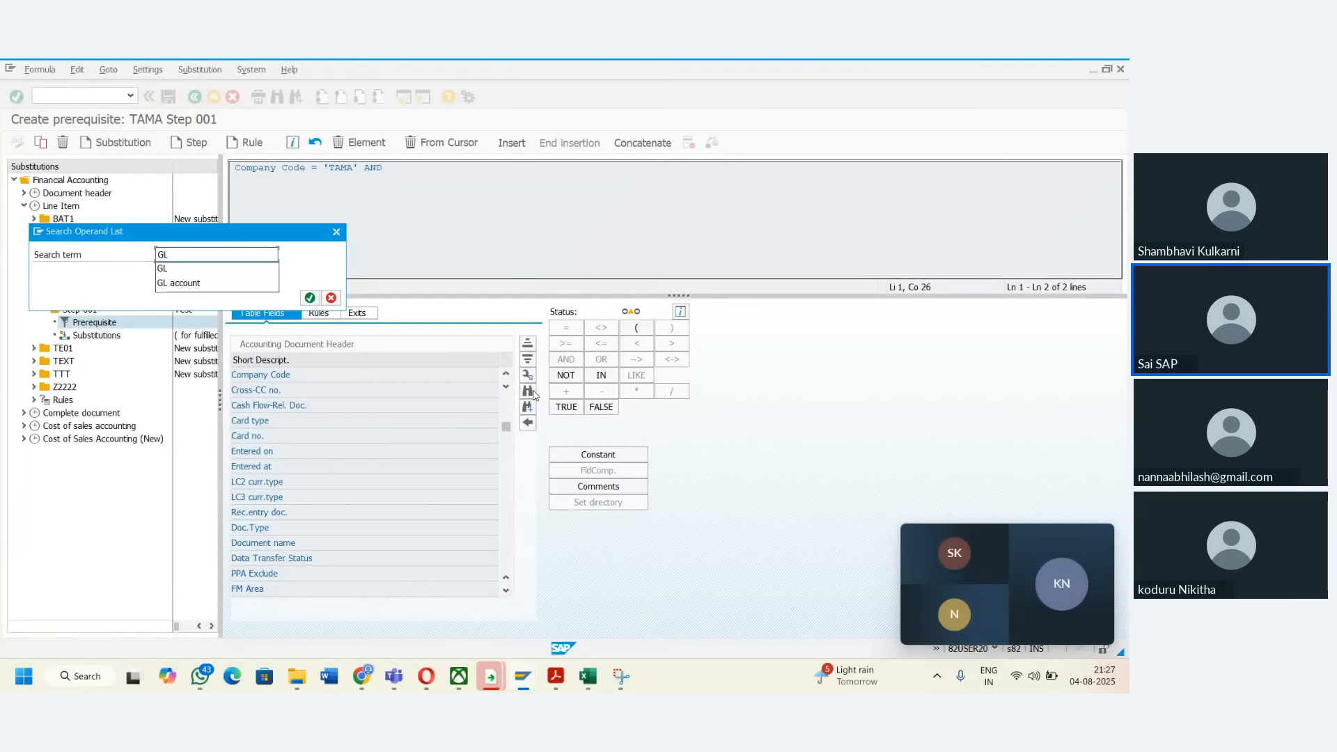
pyautogui.press('Return')
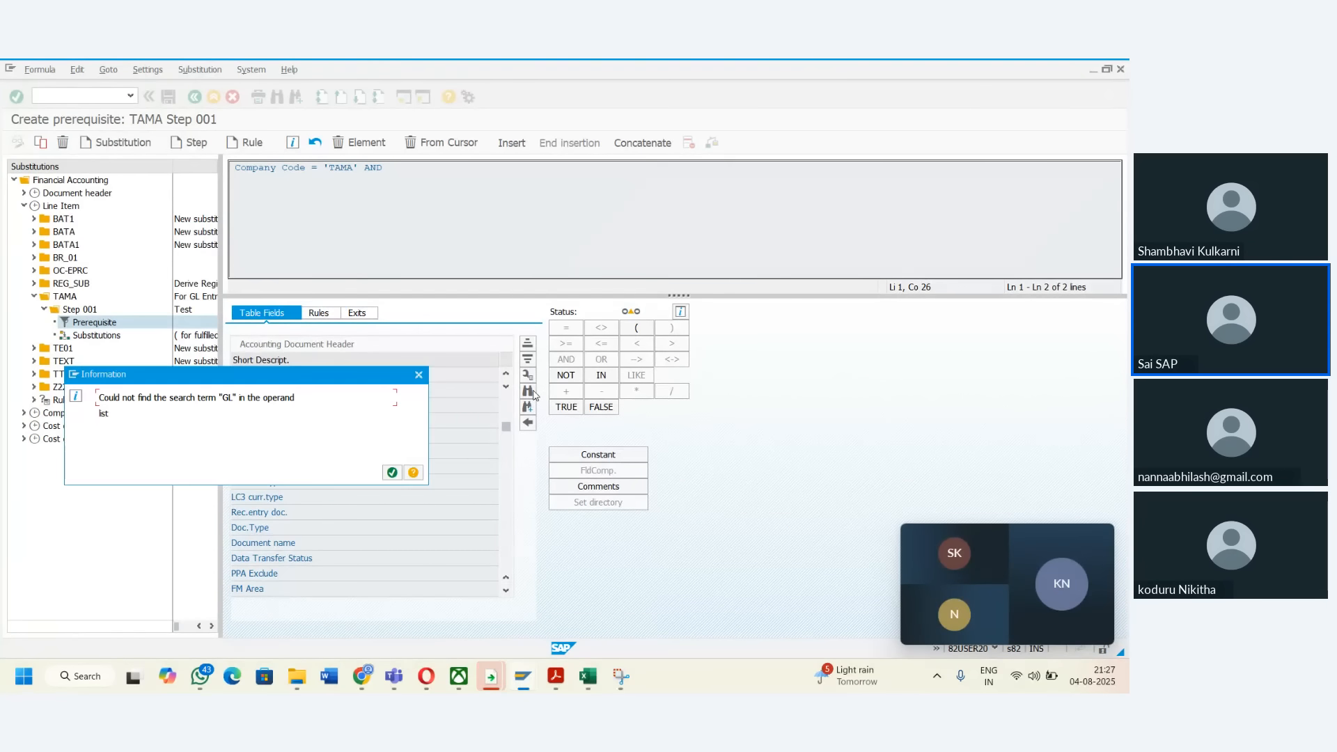
pyautogui.click(392, 473)
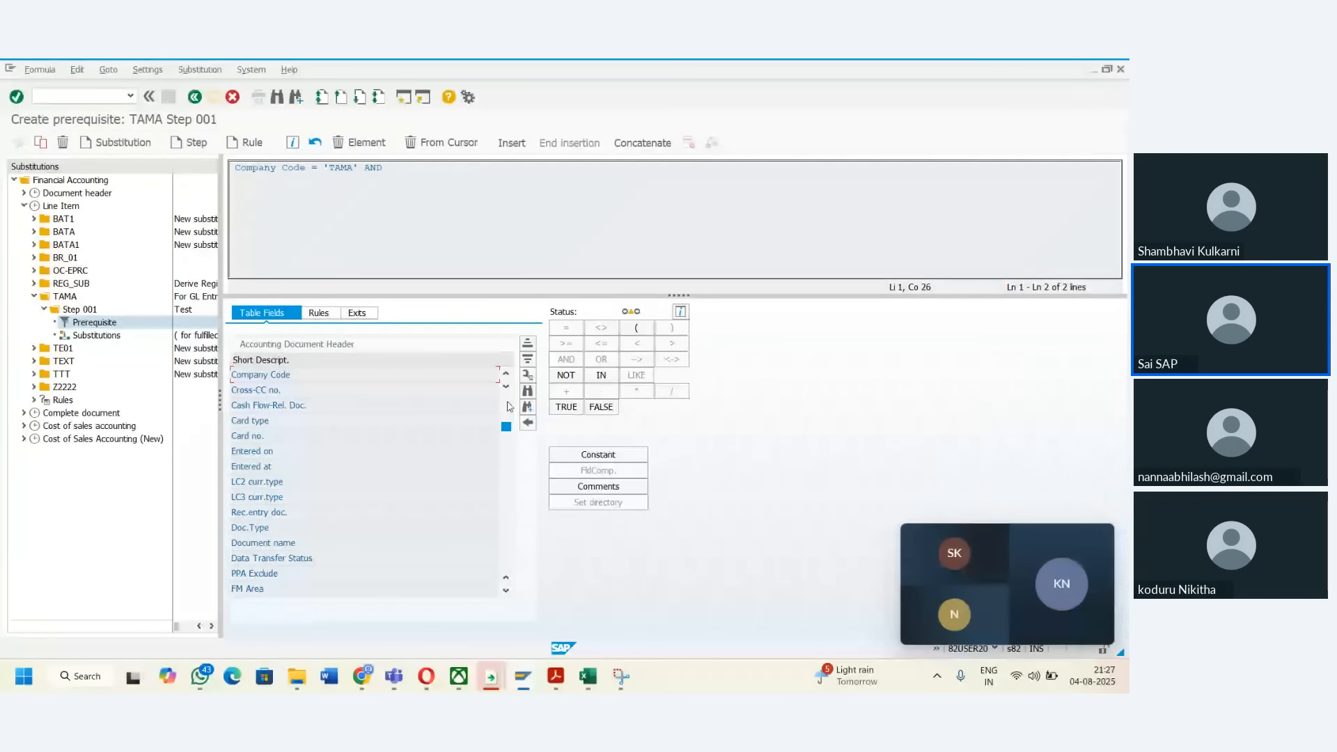
pyautogui.click(528, 346)
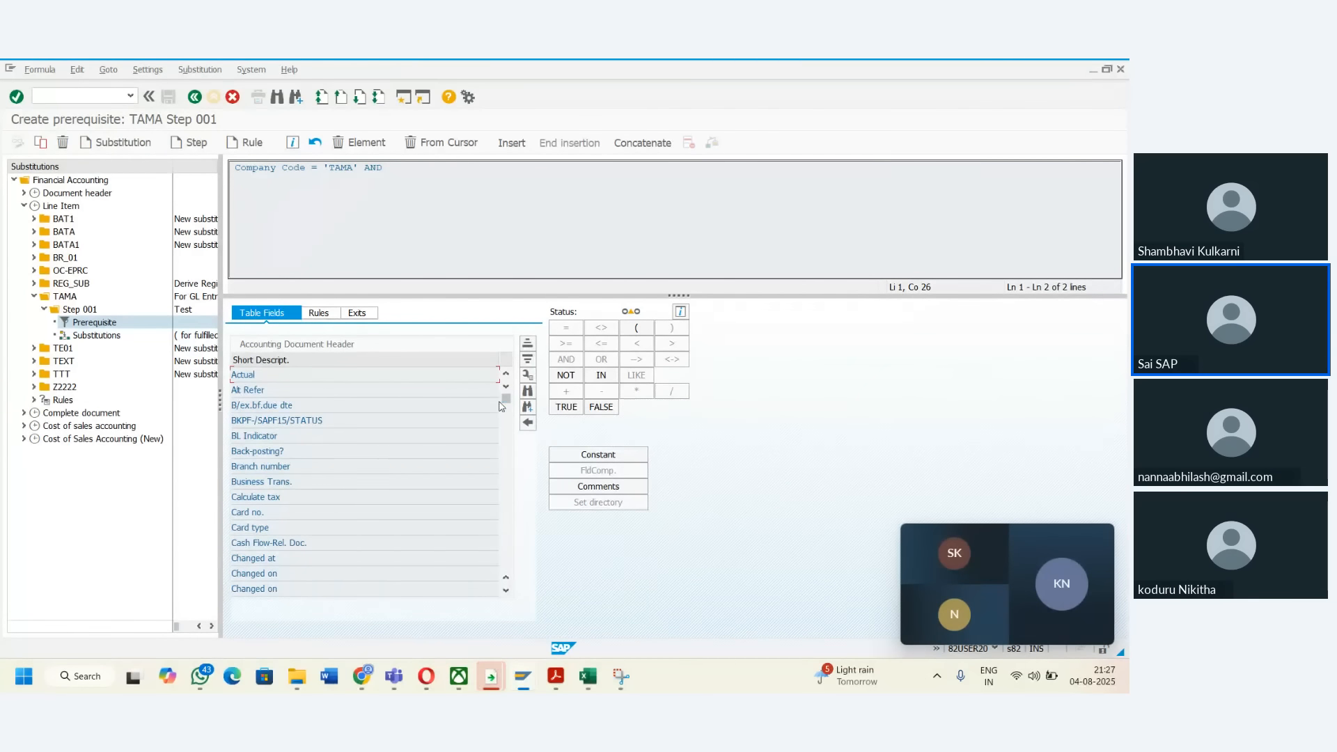
pyautogui.click(506, 431)
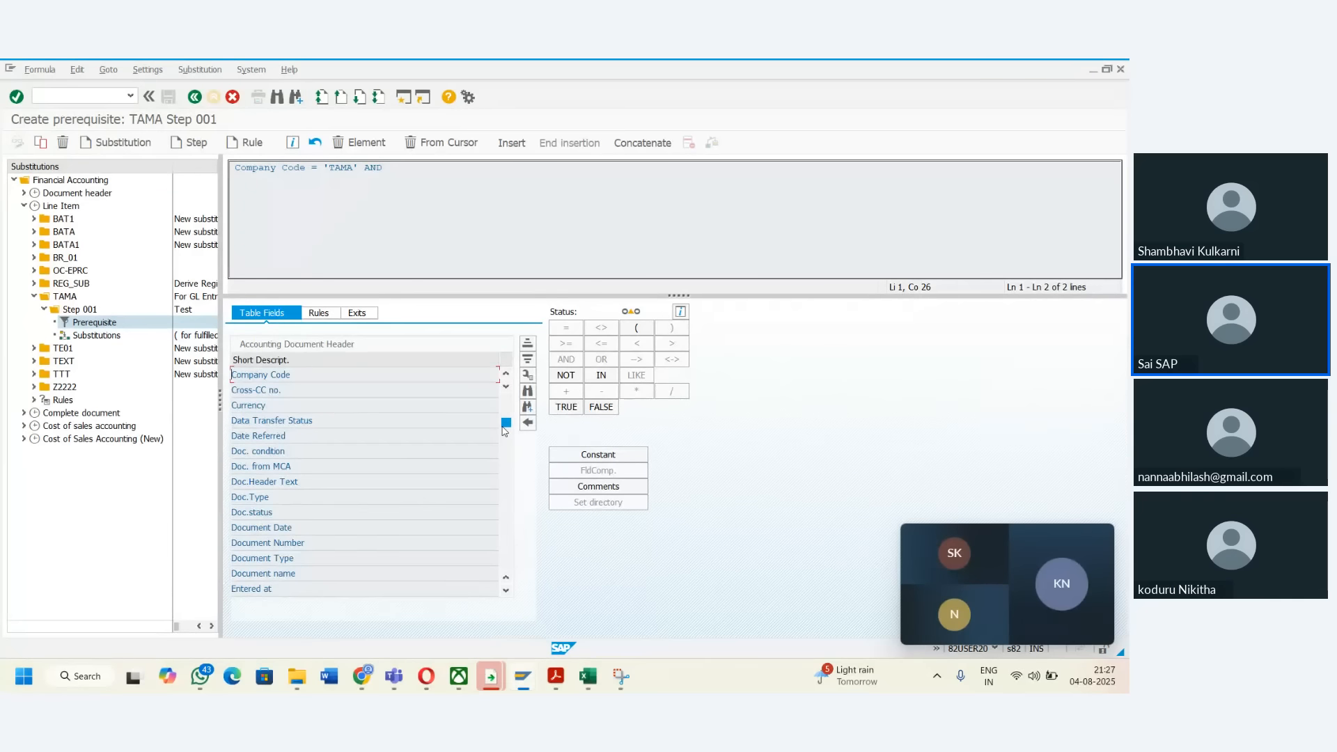
pyautogui.moveTo(503, 427); pyautogui.dragTo(505, 467)
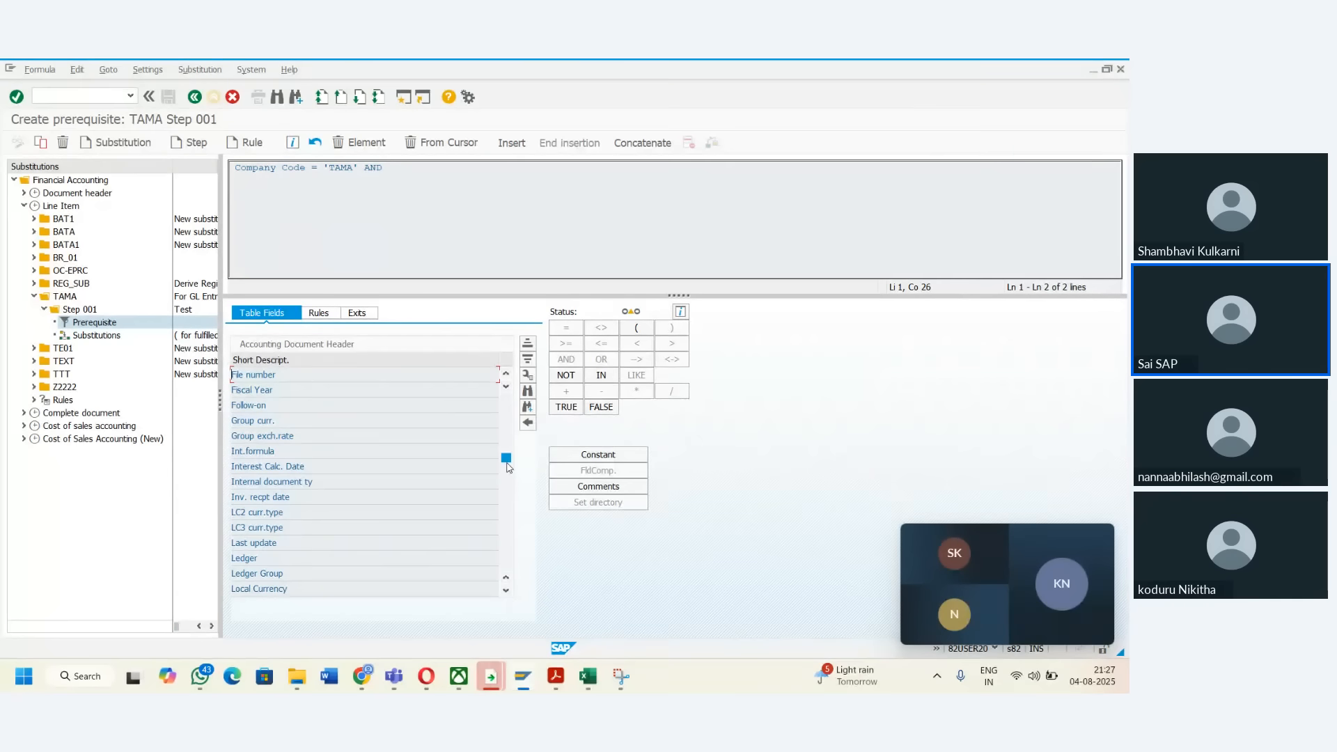
# - Add the G/L field from the Accounting Document Segment to the prerequisite, followed by an equals operator
pyautogui.click(529, 394)
pyautogui.write('G/L')
pyautogui.press('Return')
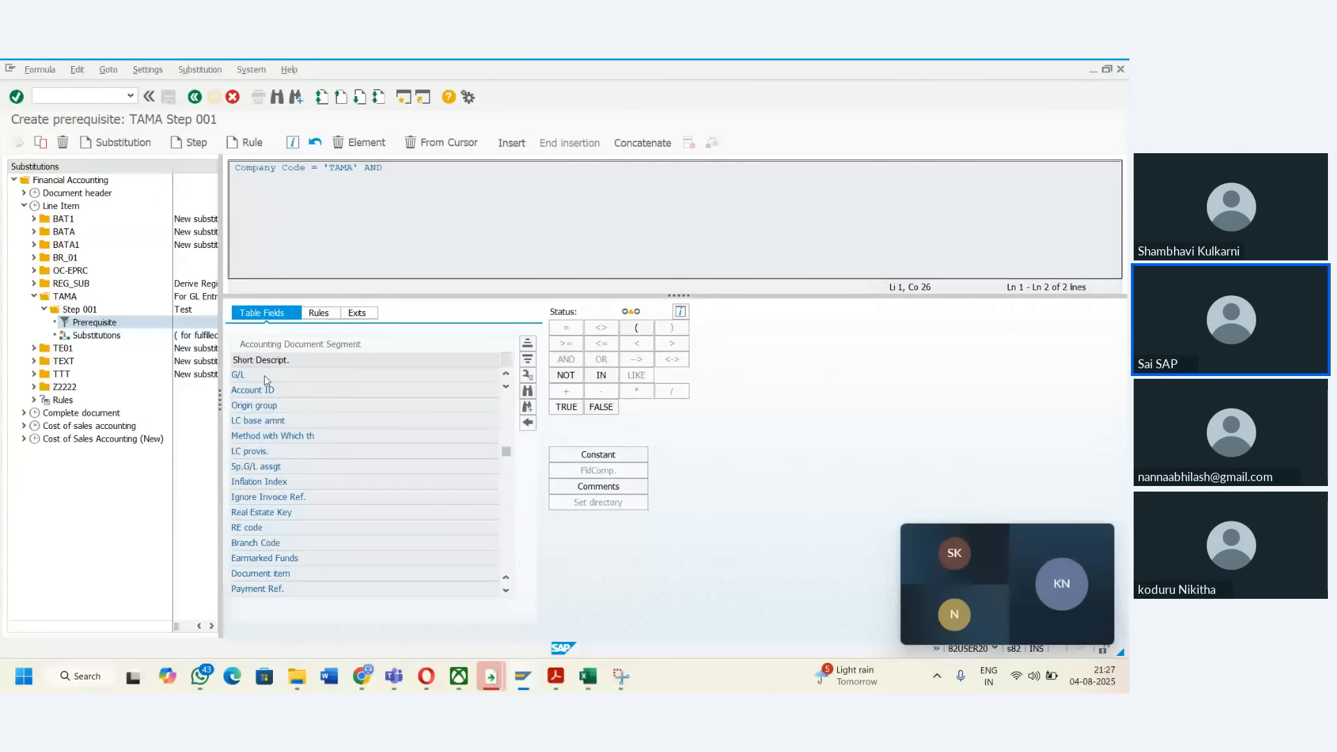
pyautogui.doubleClick(264, 378)
pyautogui.click(564, 331)
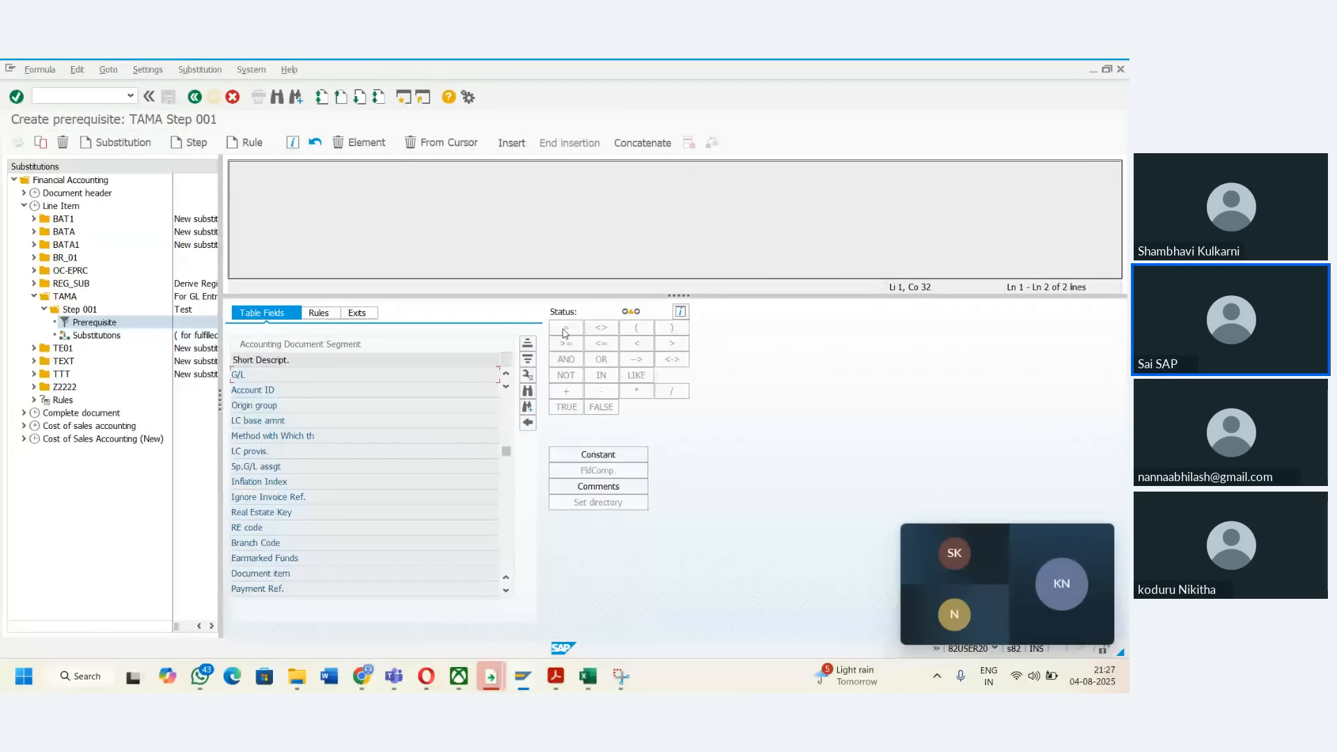
# - Check the G/L account noted in the Excel sheet and complete the prerequisite's G/L condition with the constant 5000
pyautogui.hotkey('alt', 'Tab')
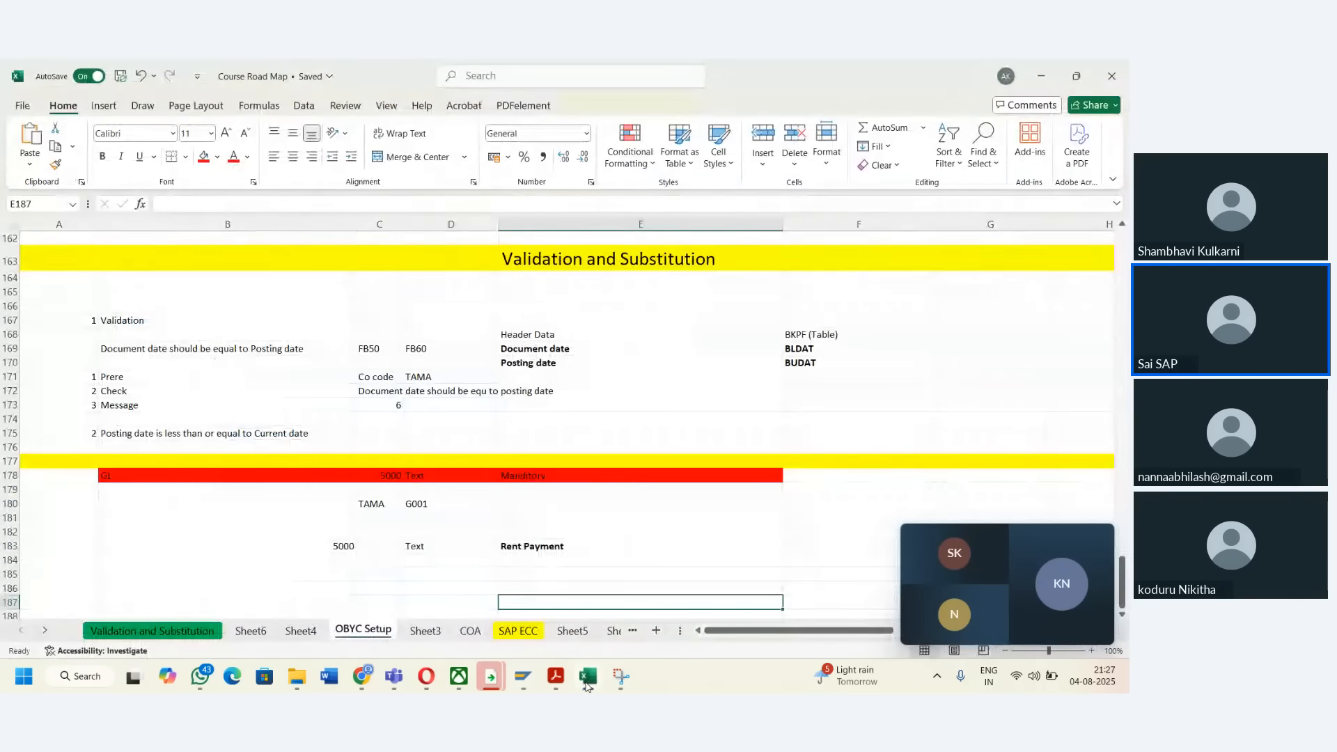
pyautogui.click(288, 544)
pyautogui.hotkey('alt', 'Tab')
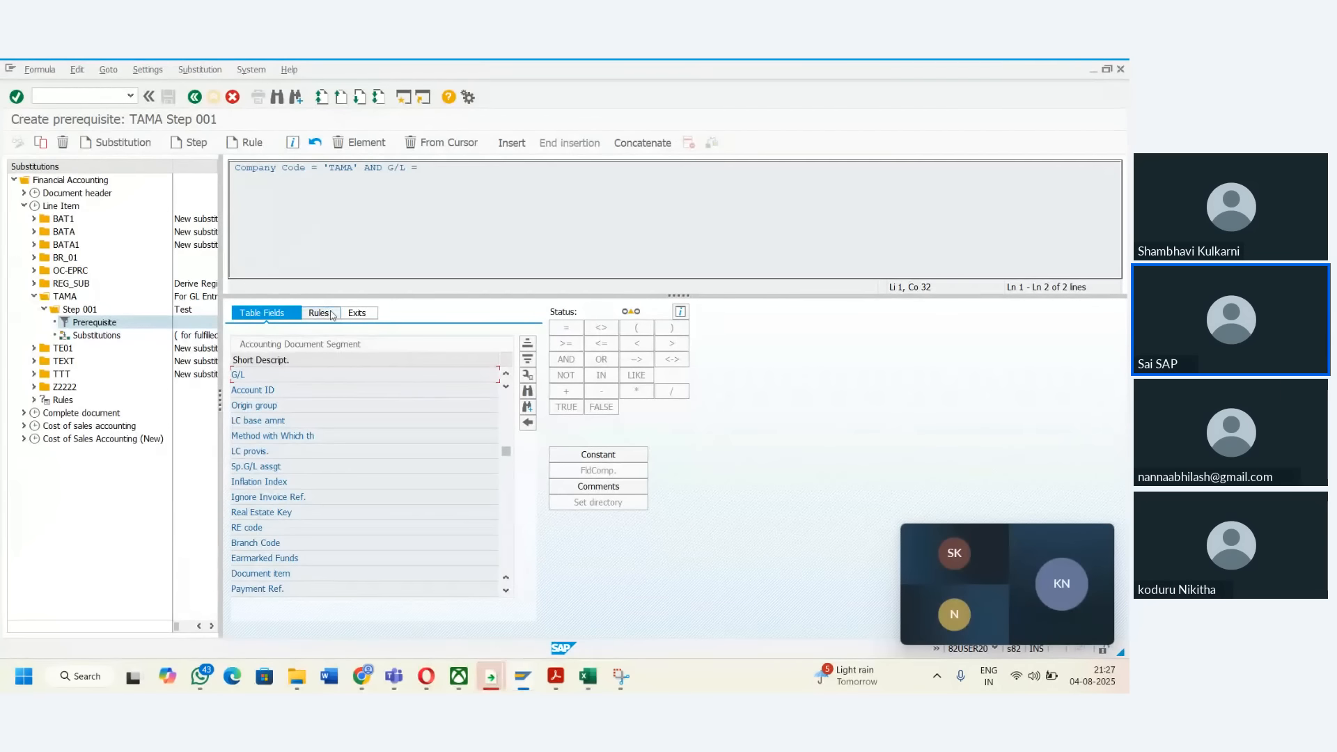
pyautogui.click(591, 456)
pyautogui.write('5')
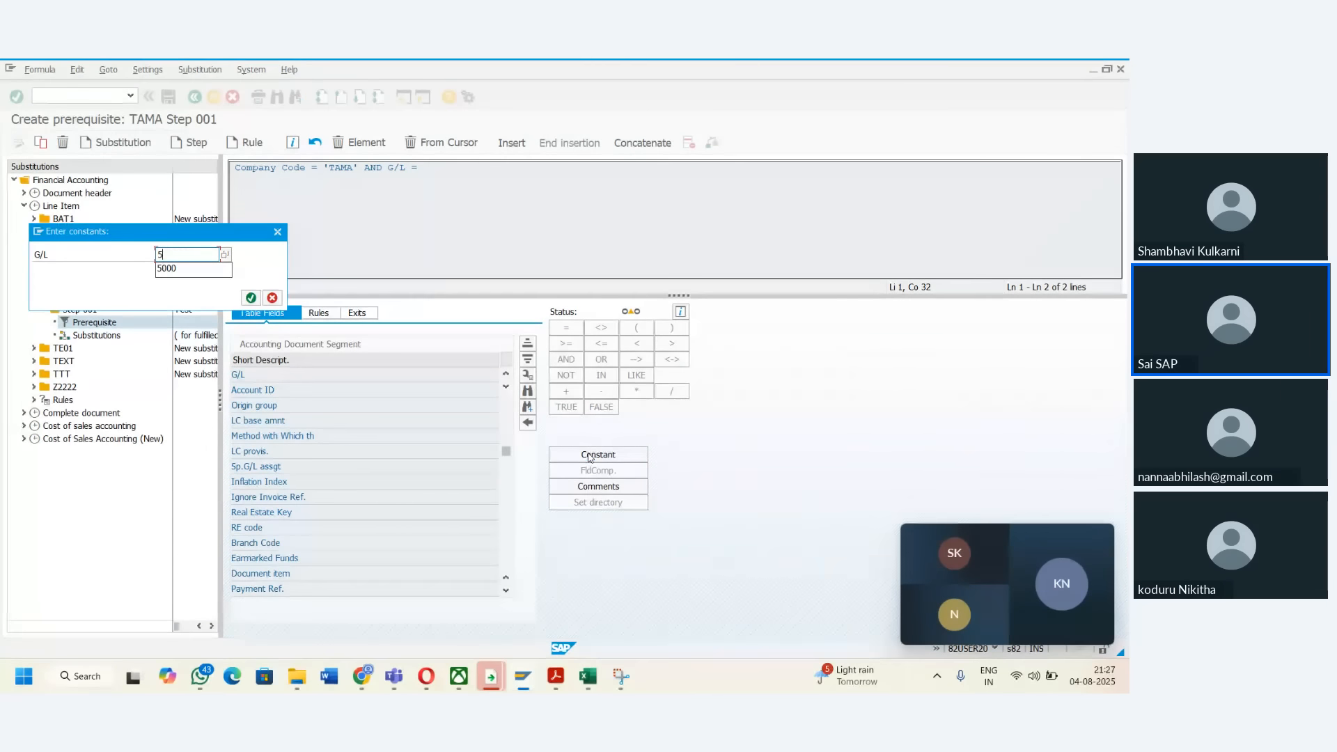
pyautogui.write('000')
pyautogui.press('Return')
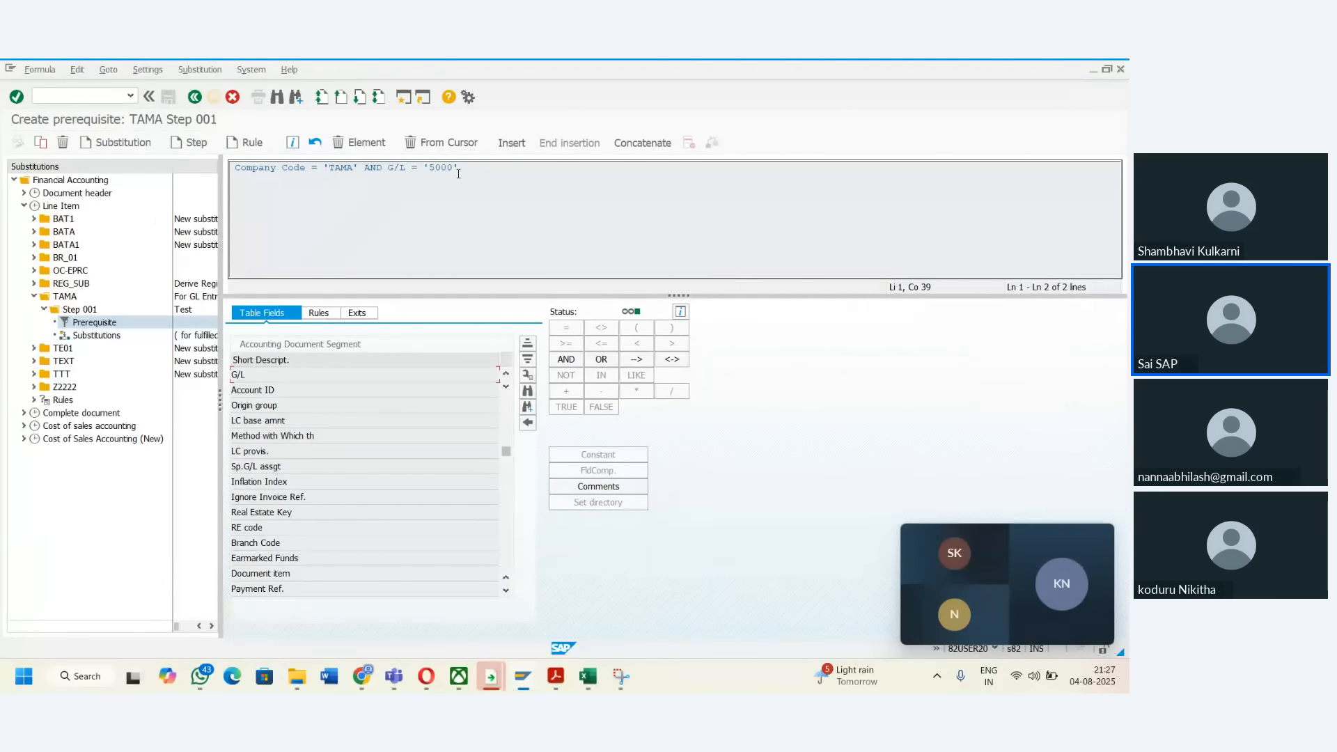
# - Set the constant value of the Text field in step 001's substitutions to Rent Payable and save the substitution
pyautogui.click(82, 335)
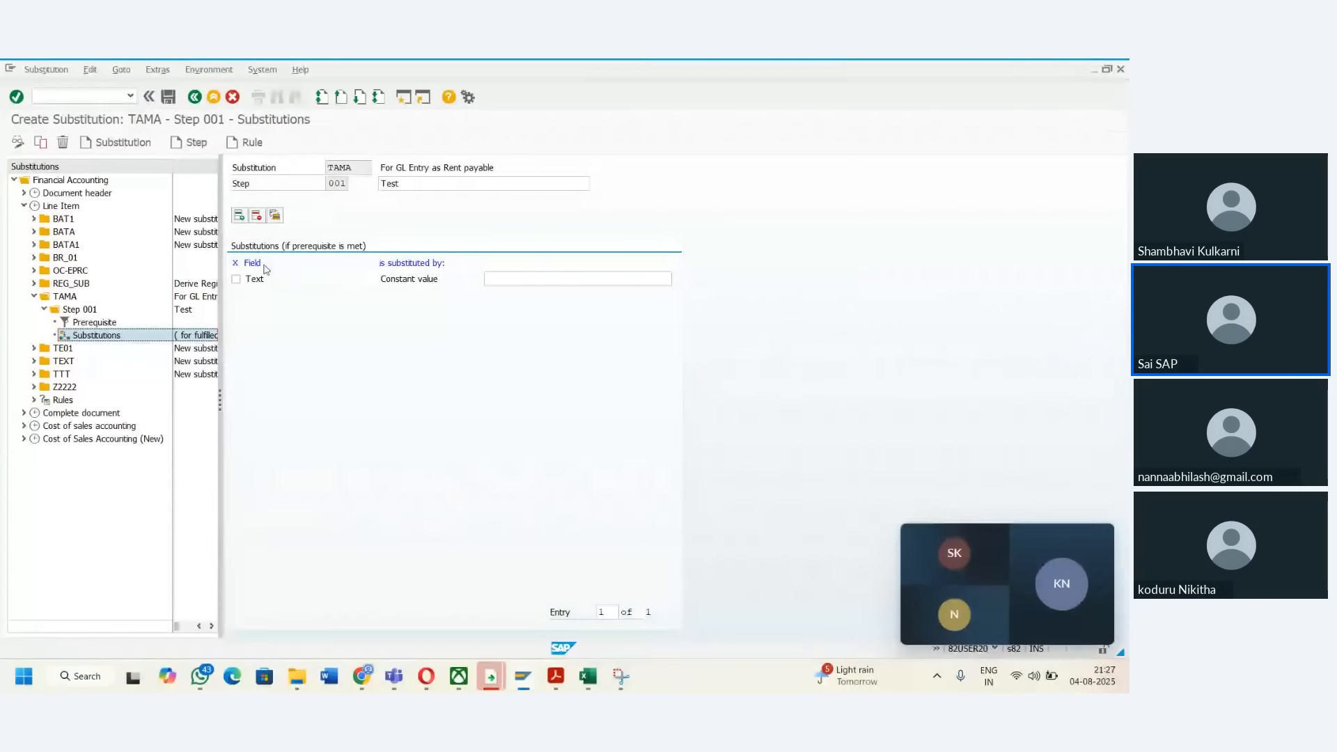
pyautogui.click(549, 281)
pyautogui.write('Rent P')
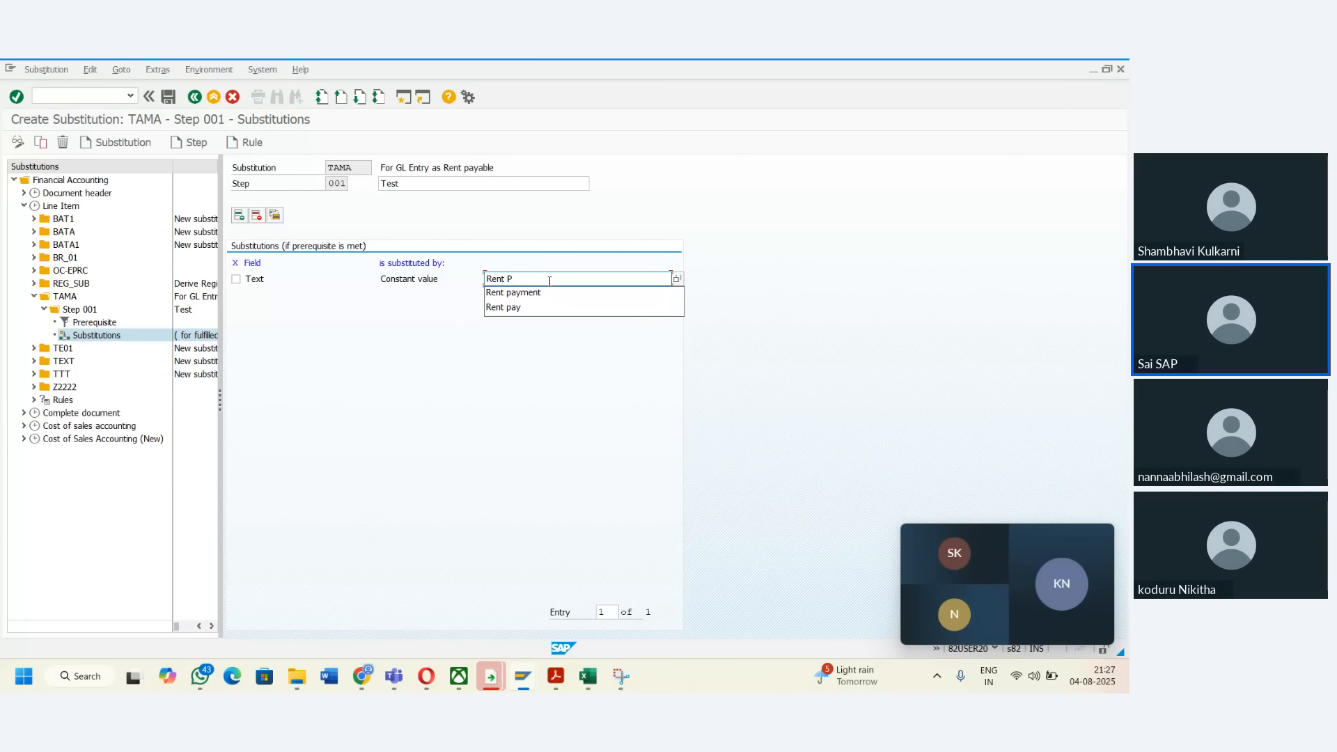
pyautogui.write('ayable')
pyautogui.click(169, 99)
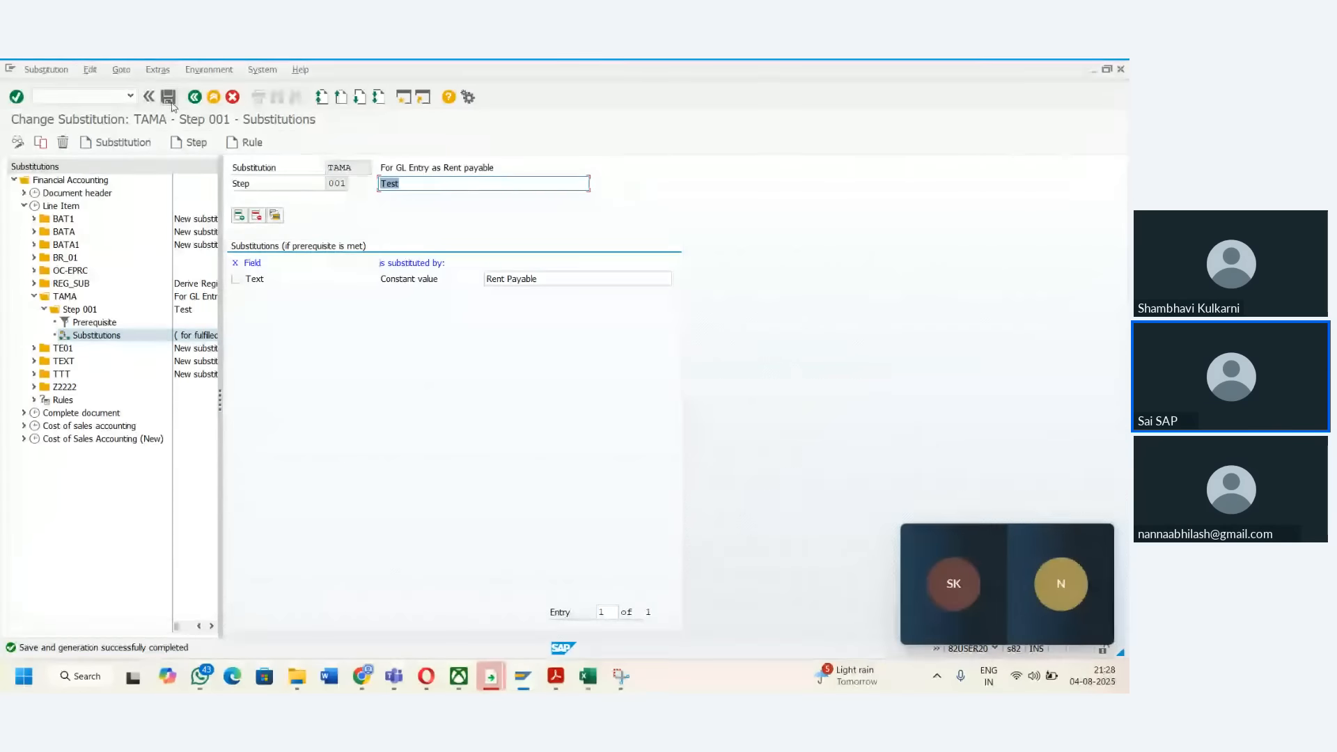
# - Review the Excel notes on company code, field status group and item text for G/L account 5000, and return to SAP
pyautogui.hotkey('alt', 'Tab')
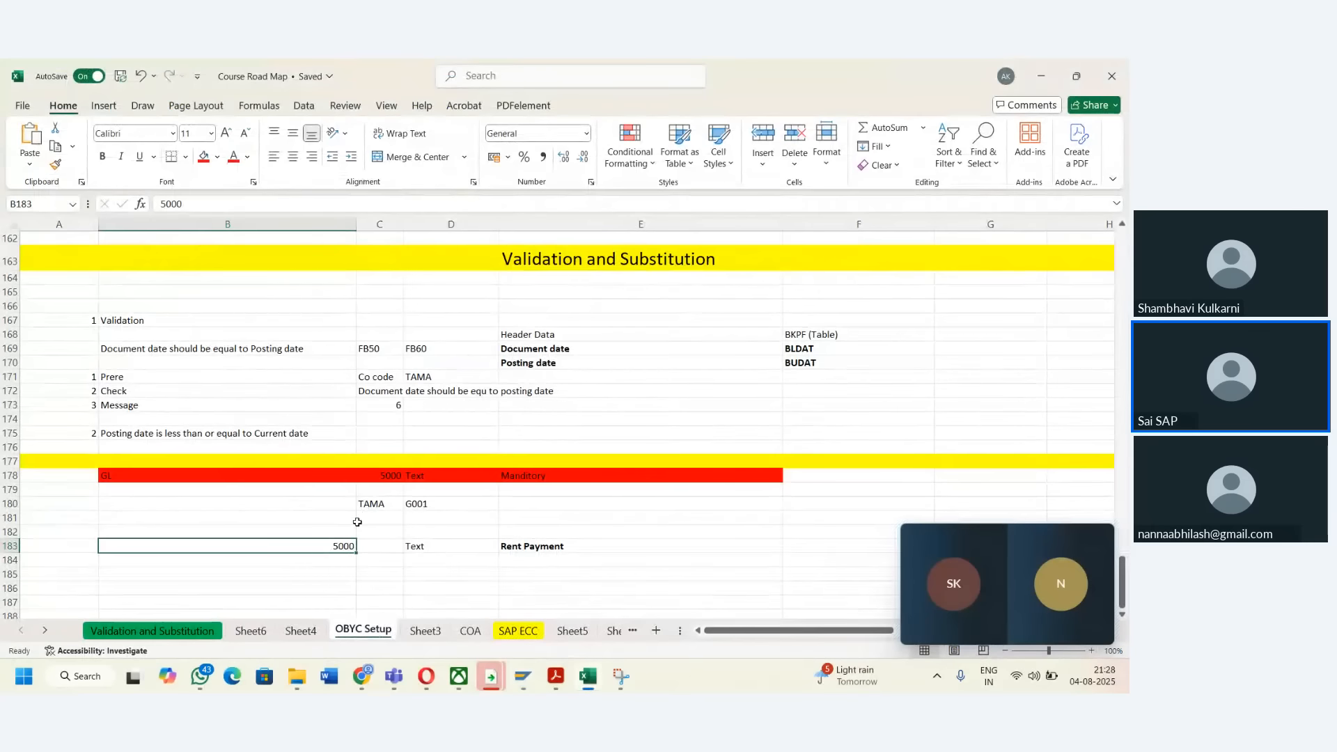
pyautogui.click(358, 522)
pyautogui.press('Up')
pyautogui.press('Up')
pyautogui.press('Up')
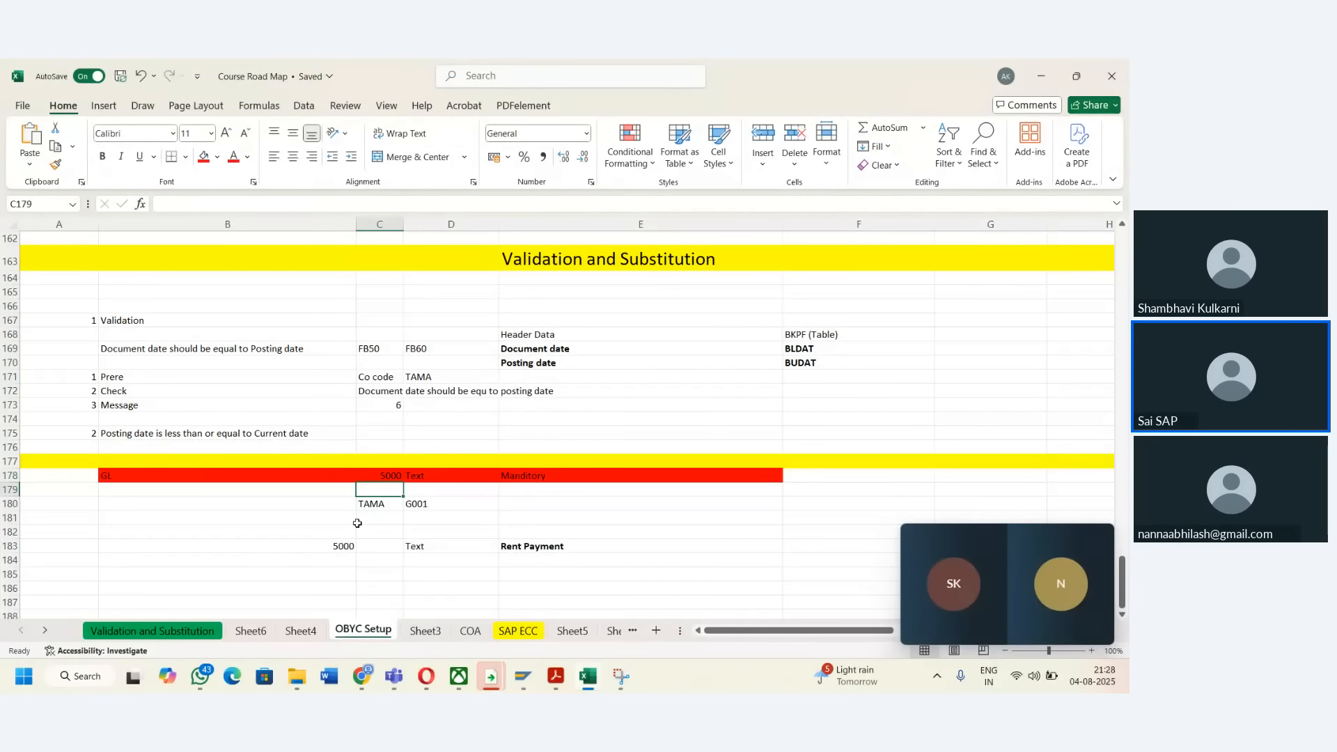
pyautogui.press('Right')
pyautogui.press('Down')
pyautogui.press('Down')
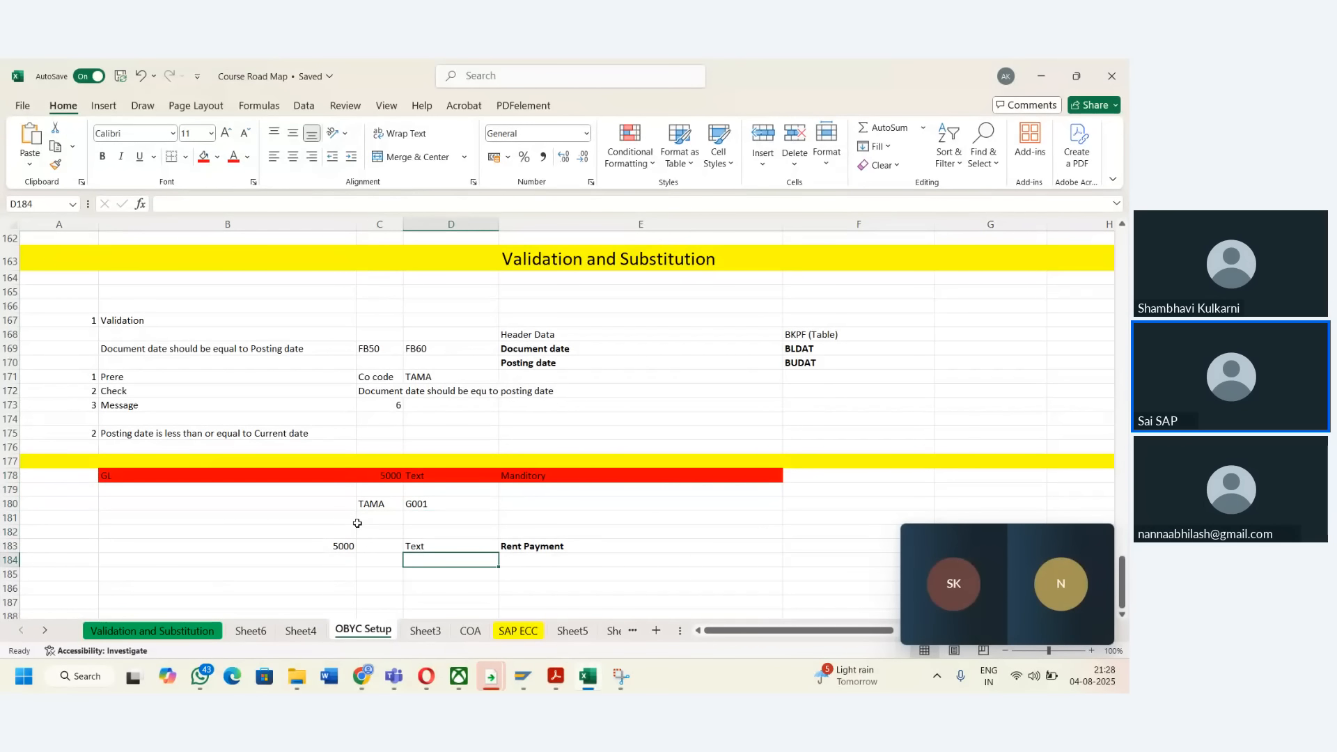
pyautogui.press('Right')
pyautogui.hotkey('alt', 'Tab')
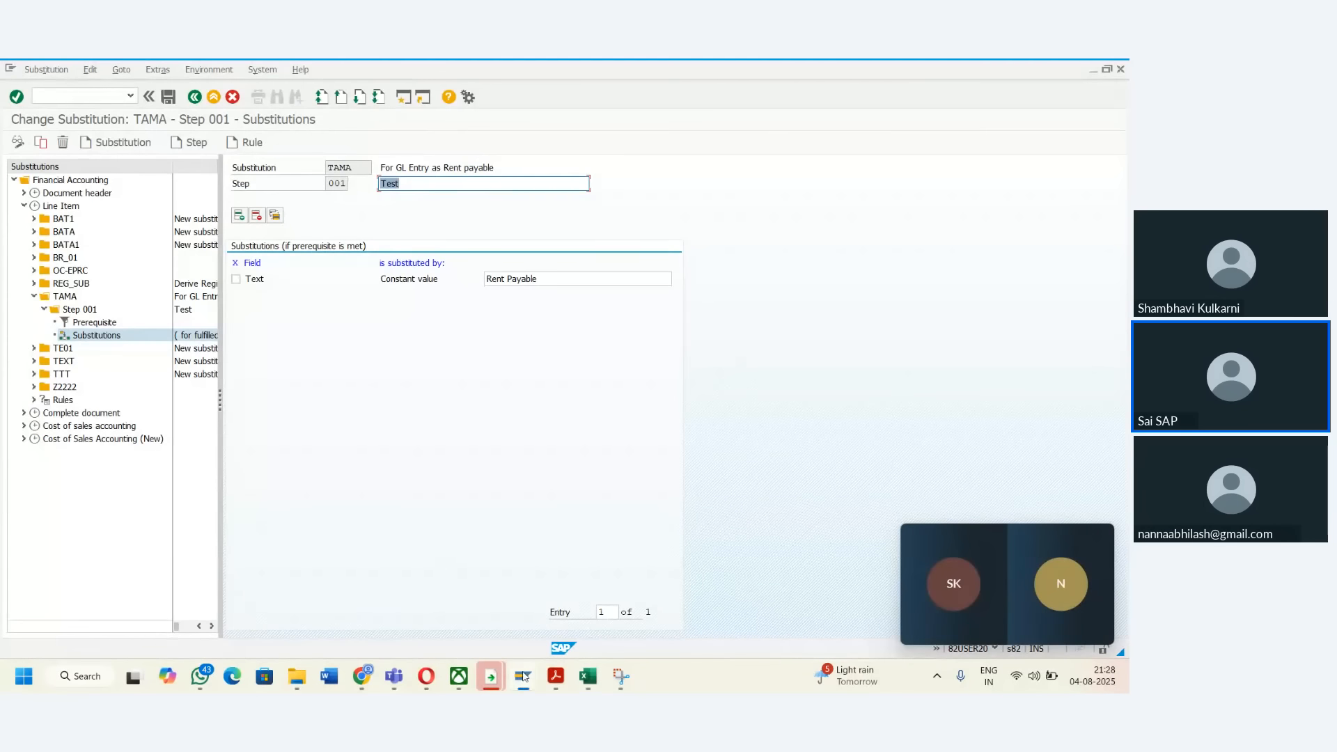
# - Switch to the vendor invoice session and restart transaction FB60 for a blank invoice
pyautogui.moveTo(523, 675)
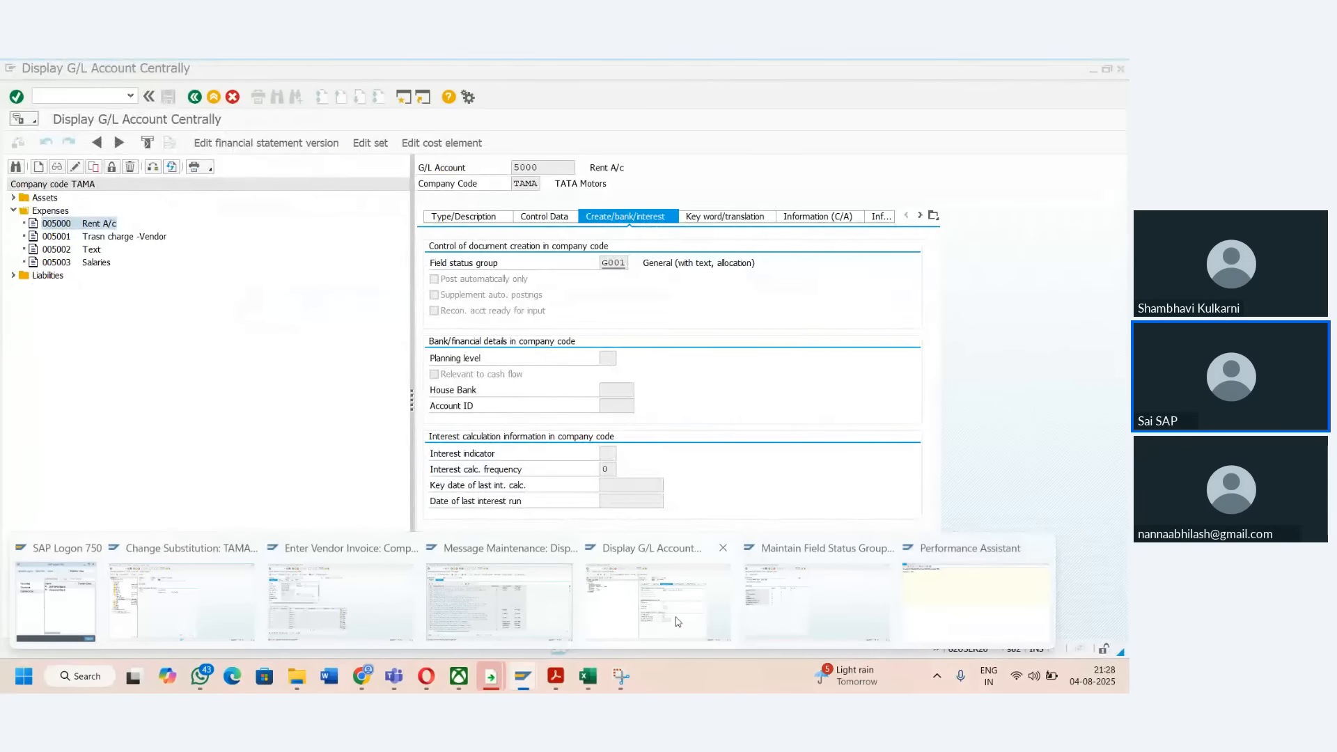
pyautogui.click(342, 600)
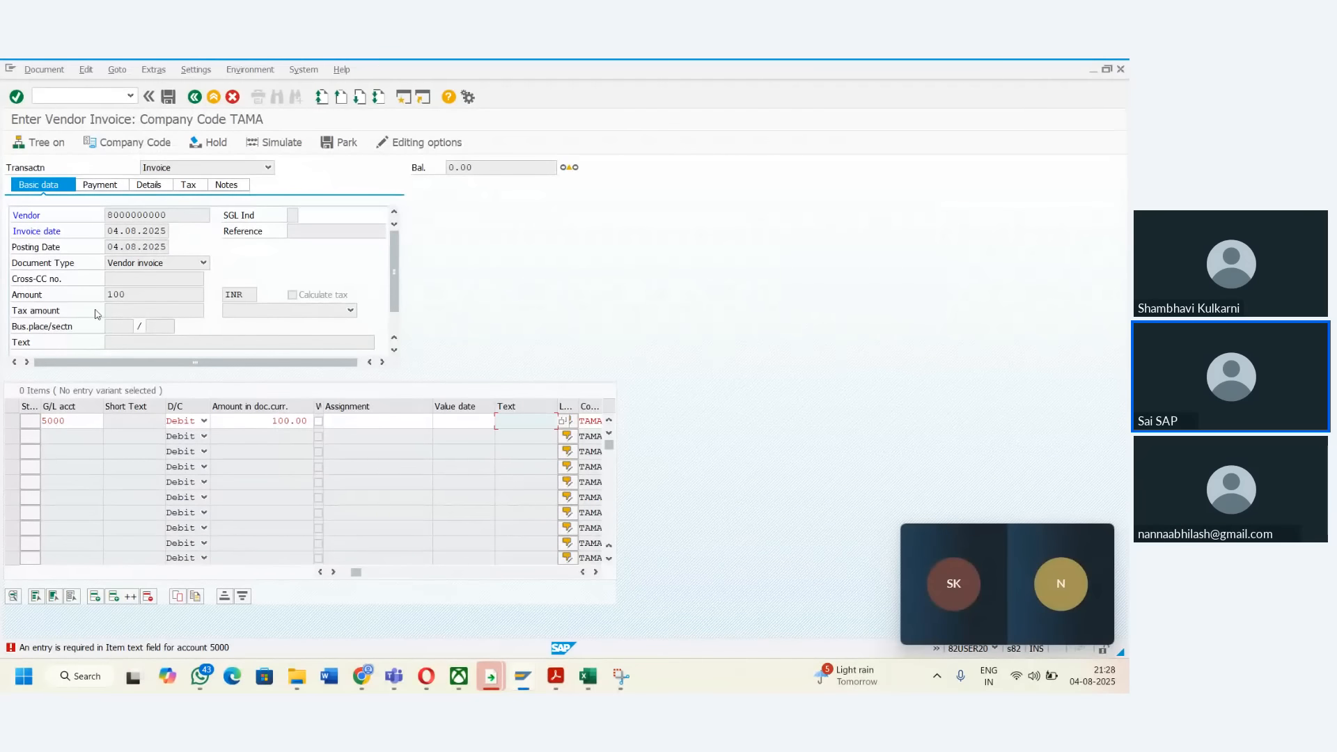
pyautogui.hotkey('ctrl', '/')
pyautogui.write('/nFB')
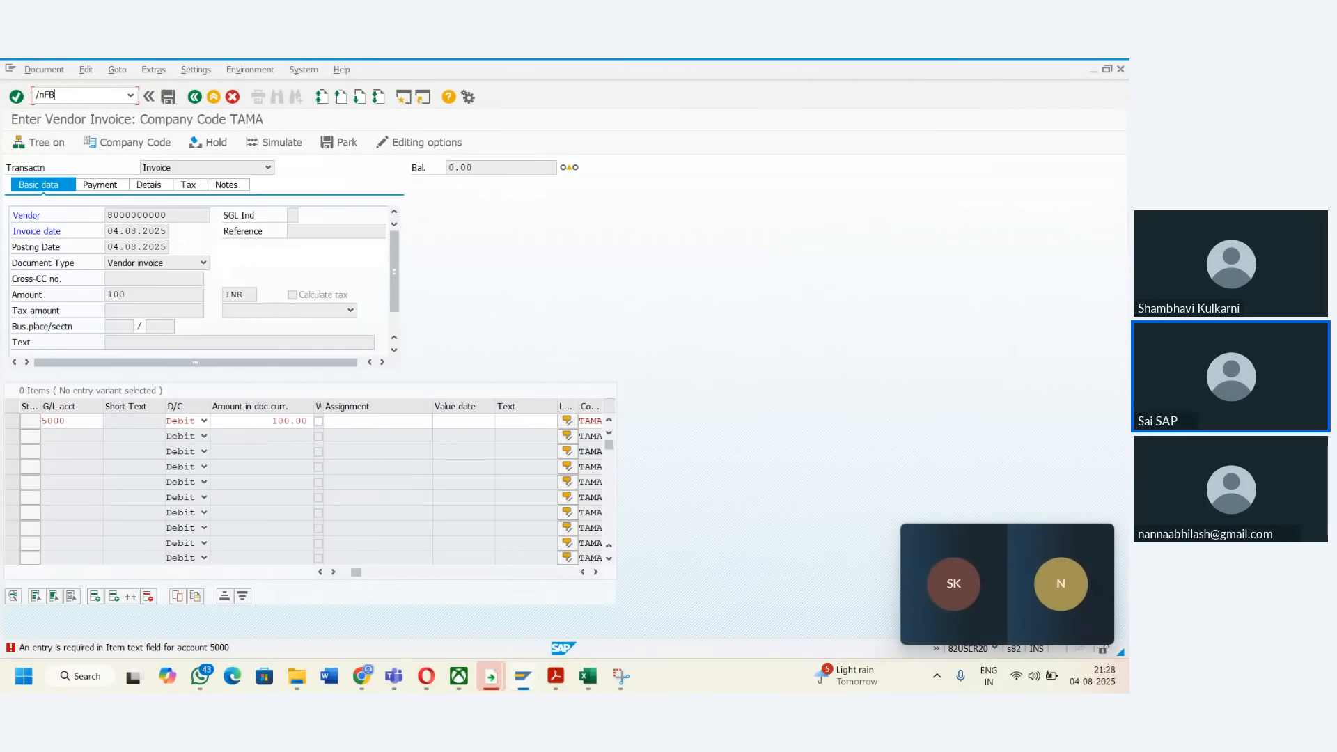
pyautogui.write('60')
pyautogui.press('Return')
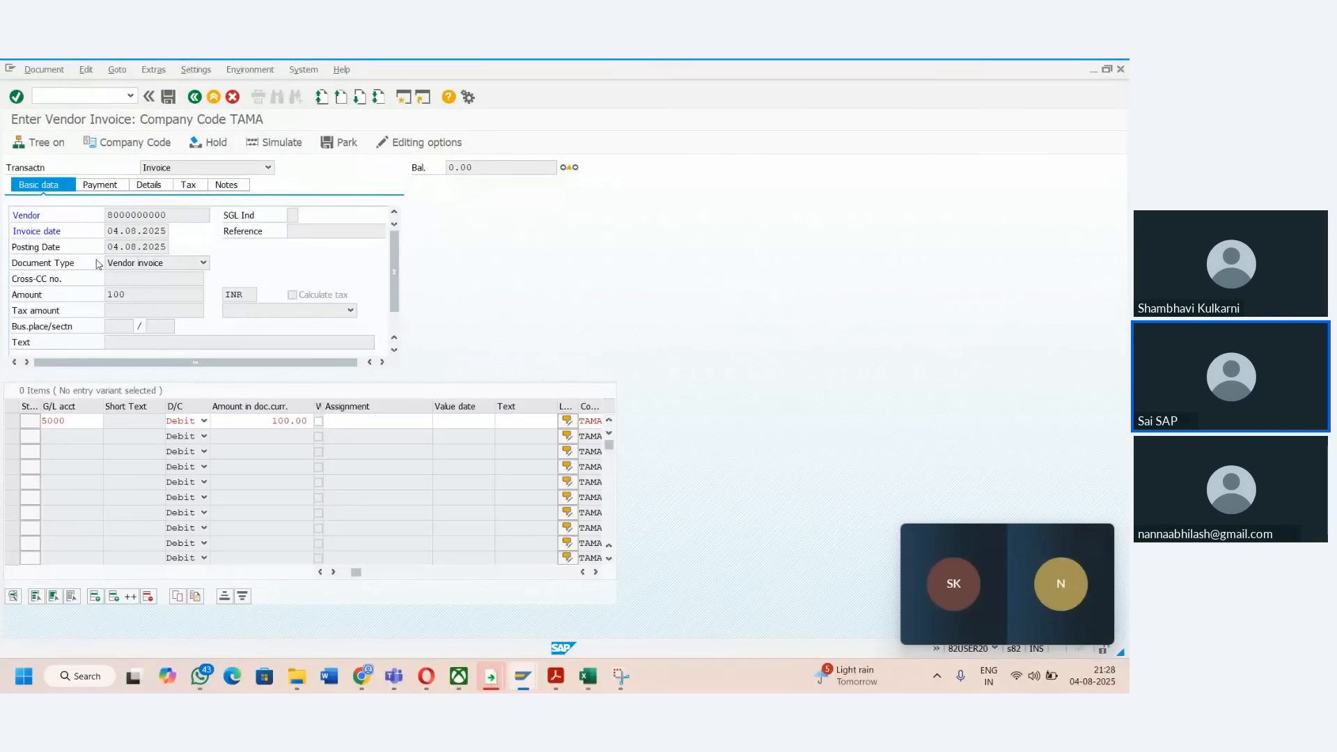
# - Enter the vendor number and the invoice date 04.08.2025 in the new vendor invoice
pyautogui.write('8')
pyautogui.click(146, 232)
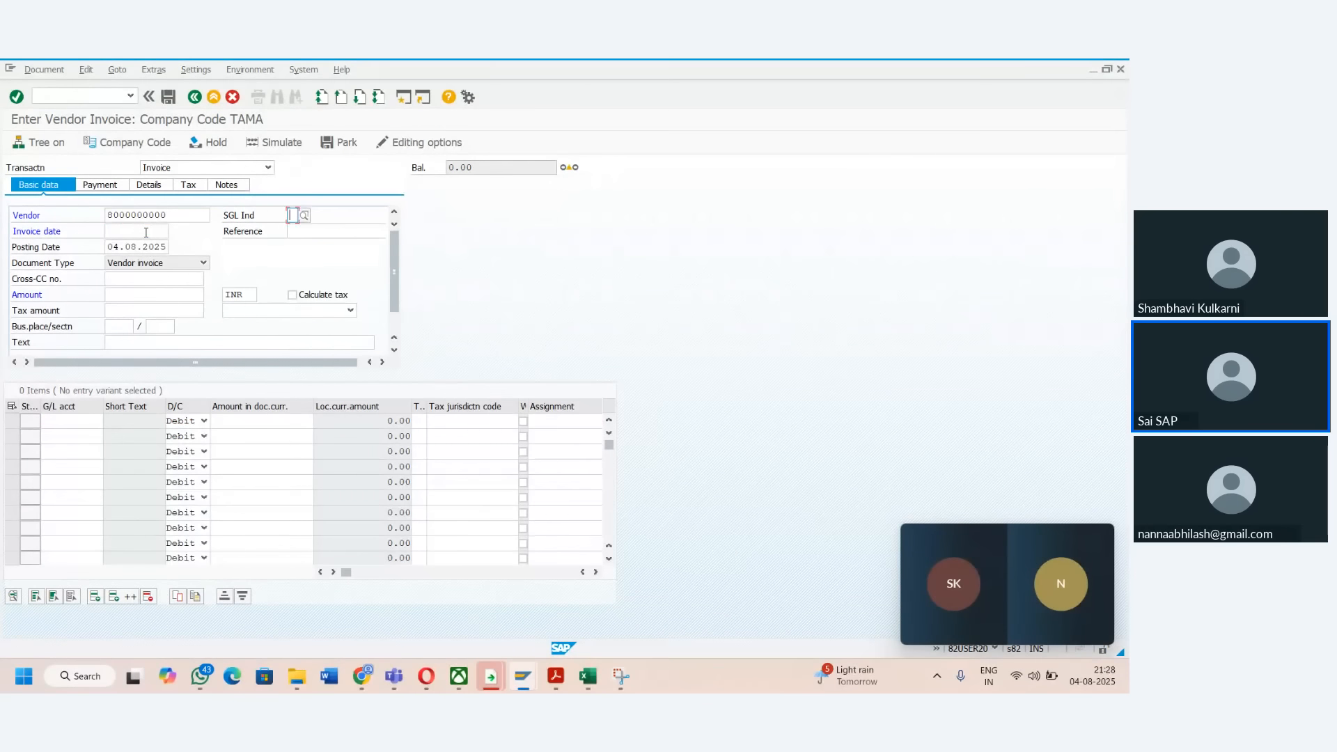
pyautogui.press('Tab')
pyautogui.write('0')
pyautogui.press('Down')
pyautogui.press('Tab')
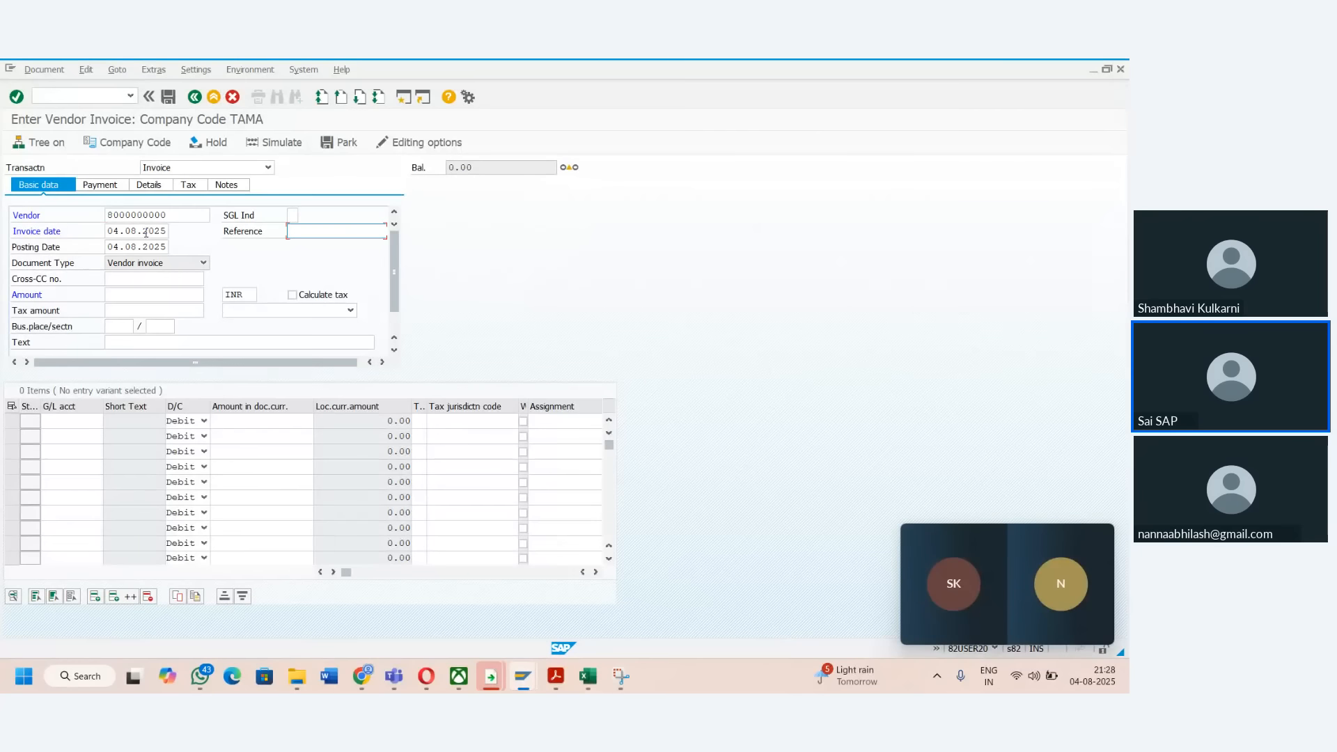
# - Enter a first line item for G/L account 5000 with a debit amount of 100 in the vendor invoice
pyautogui.click(70, 422)
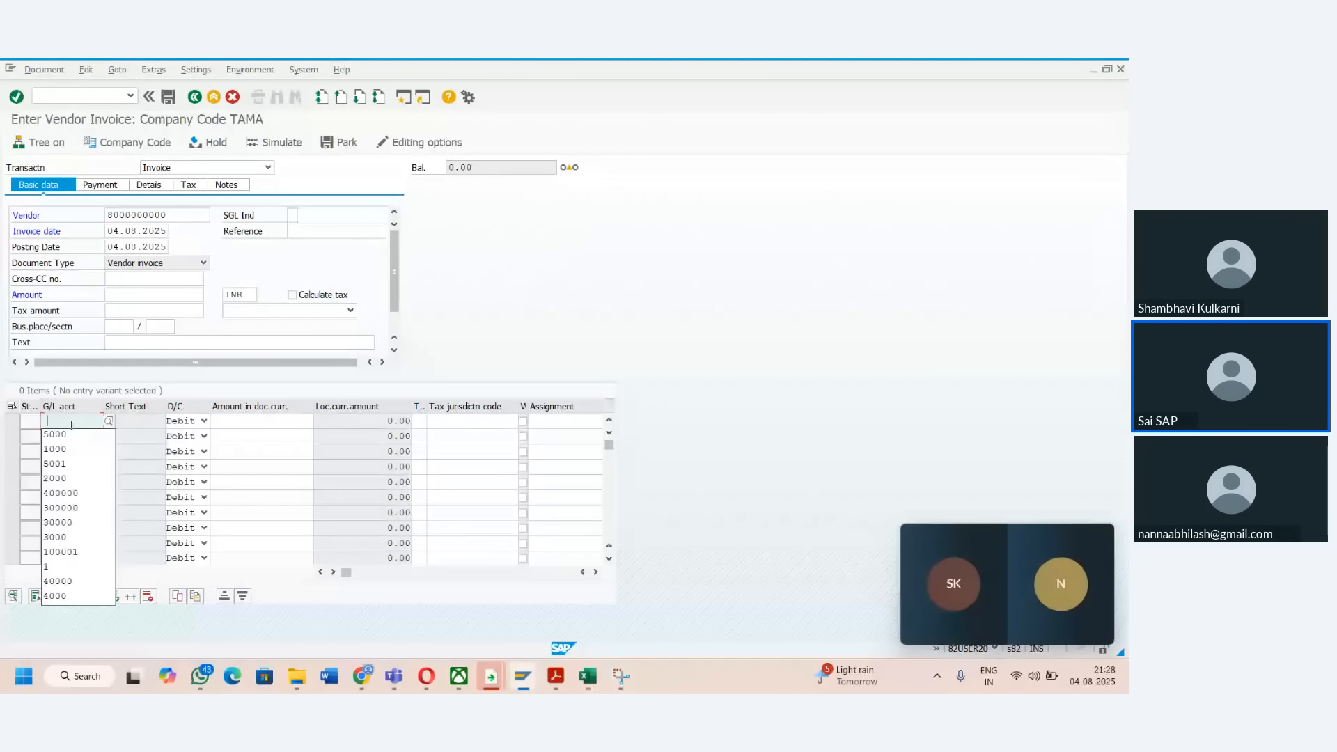
pyautogui.press('Down')
pyautogui.press('Tab')
pyautogui.press('Tab')
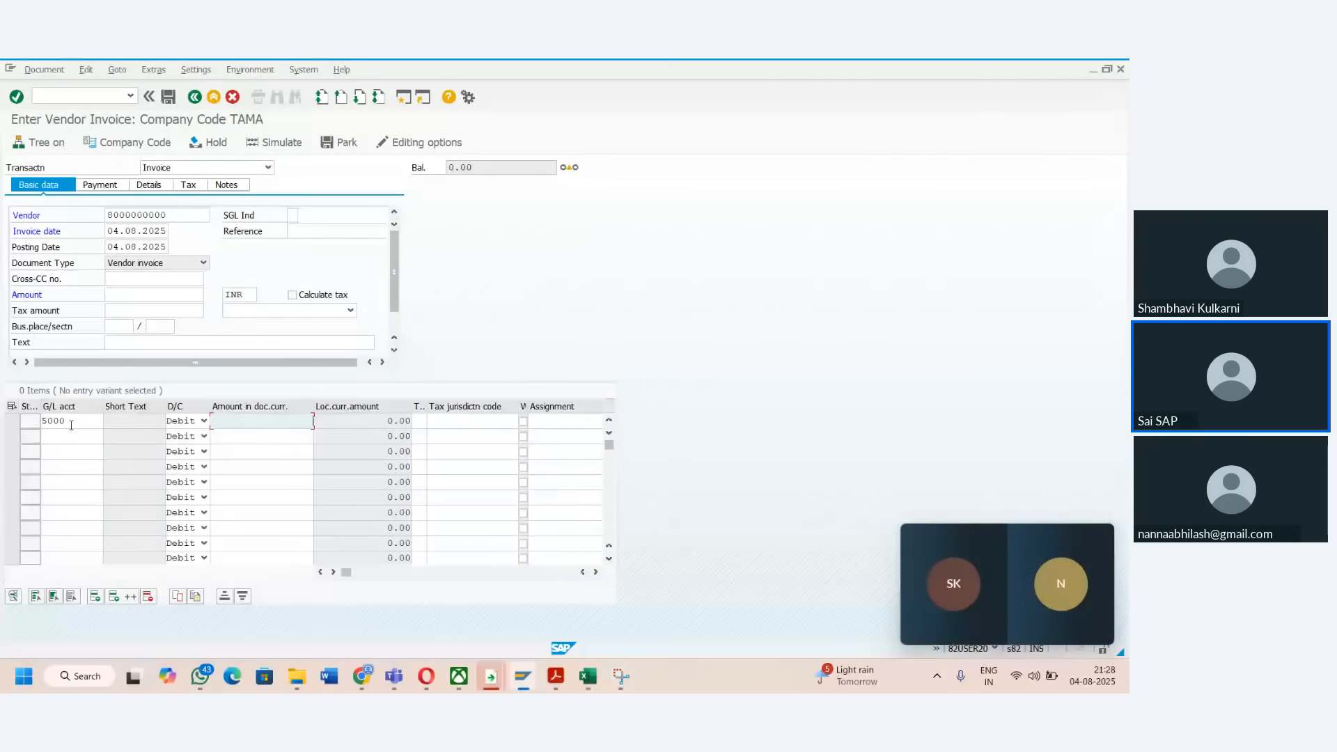
pyautogui.write('1')
pyautogui.press('Down')
pyautogui.press('Tab')
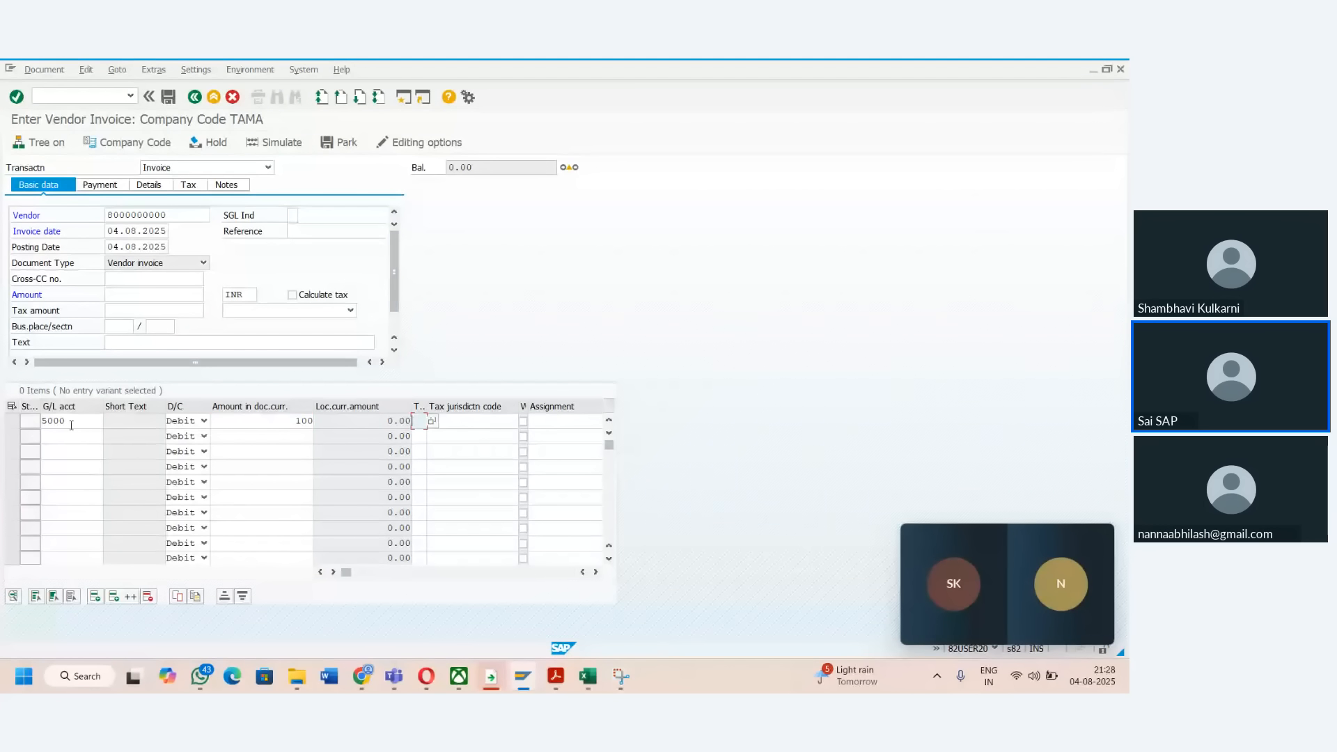
pyautogui.press('Tab')
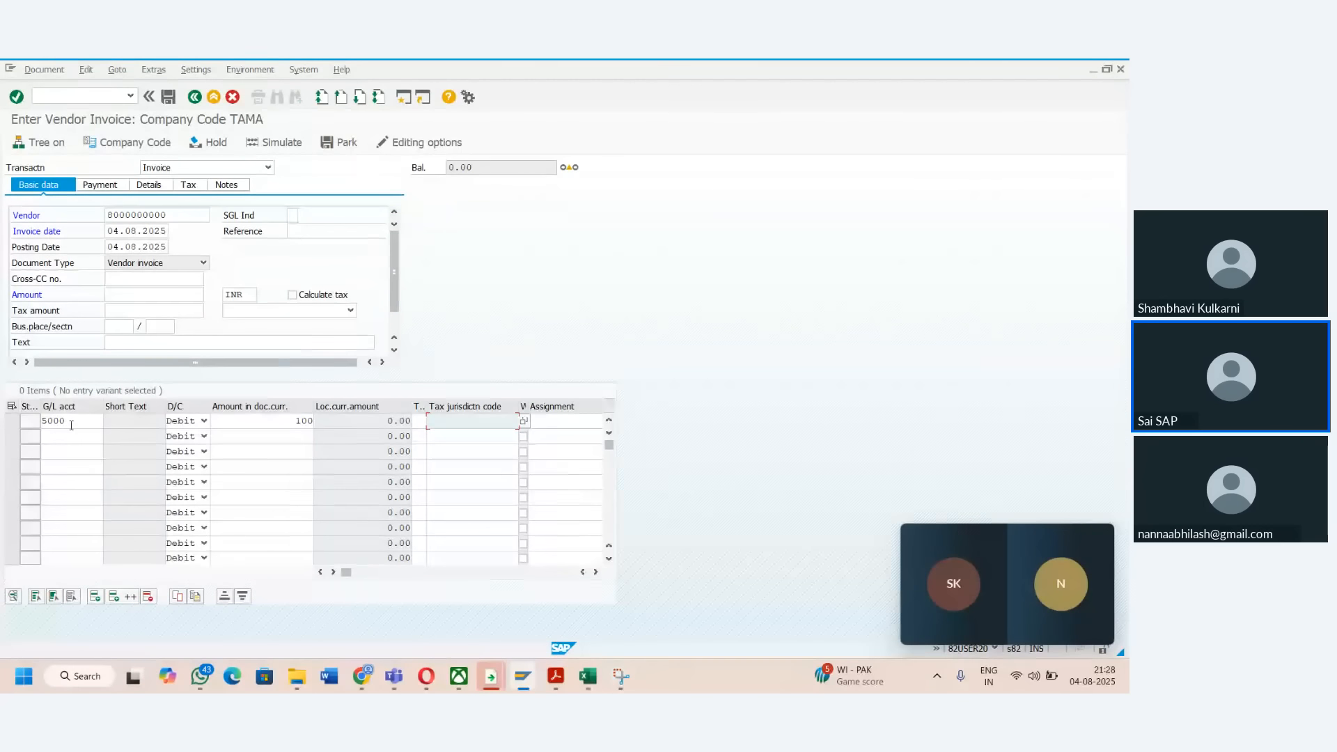
# - Switch to the Excel notes and add a bold GL heading in cell B182, above account 5000
pyautogui.hotkey('alt', 'Tab')
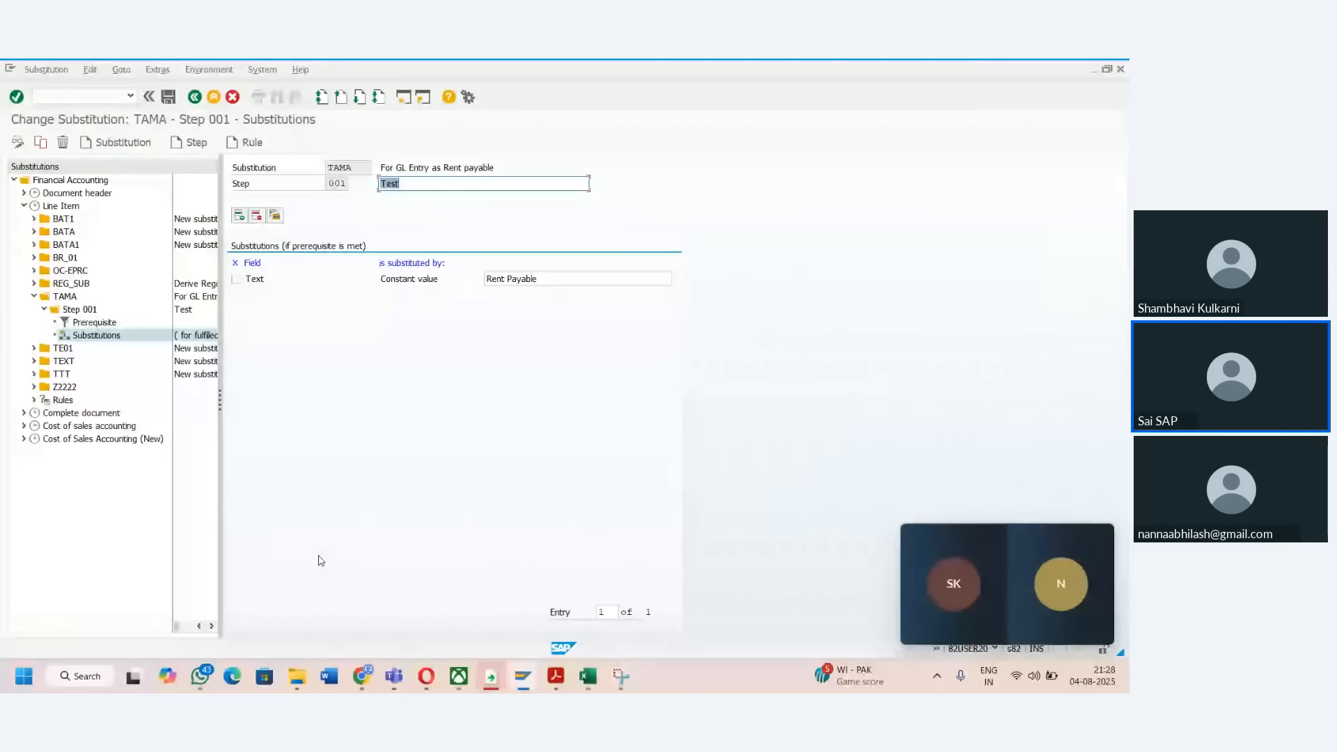
pyautogui.hotkey('alt', 'Tab')
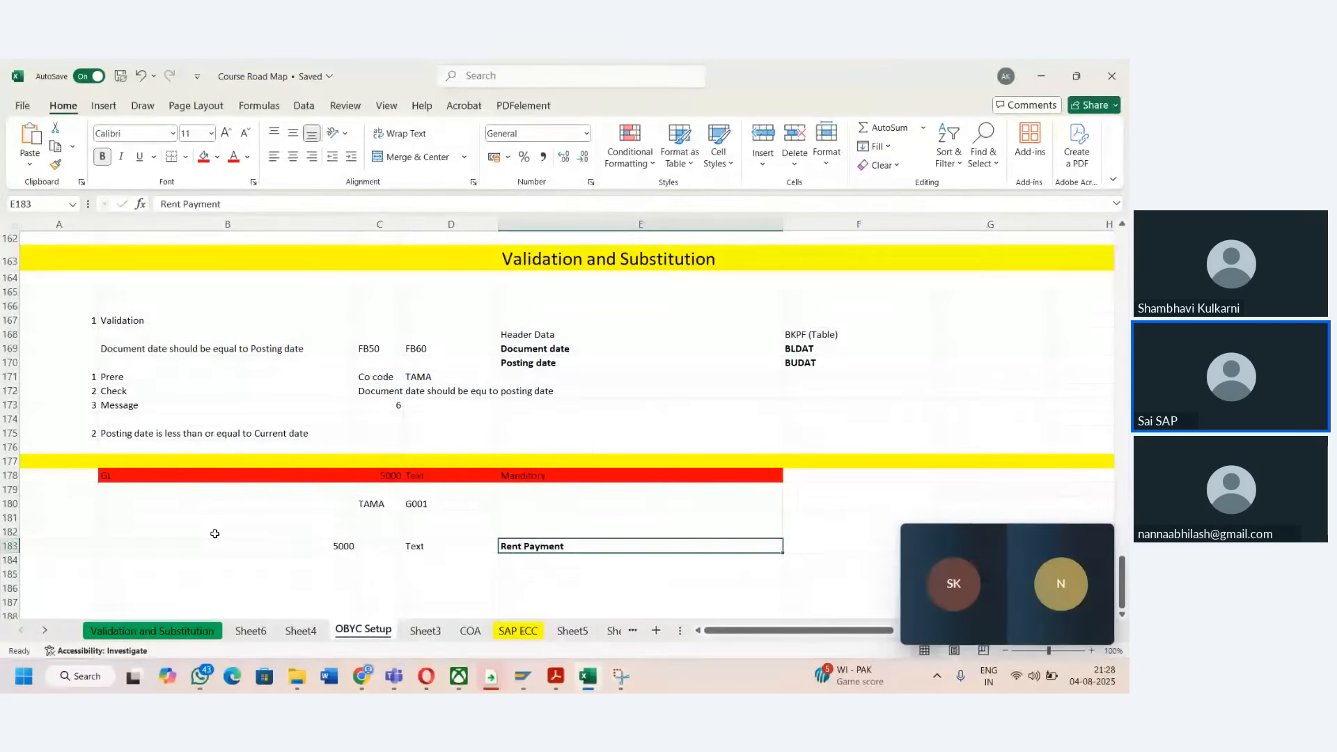
pyautogui.click(214, 533)
pyautogui.press('Down')
pyautogui.hotkey('shift', 'Right')
pyautogui.hotkey('shift', 'Right')
pyautogui.press('Right')
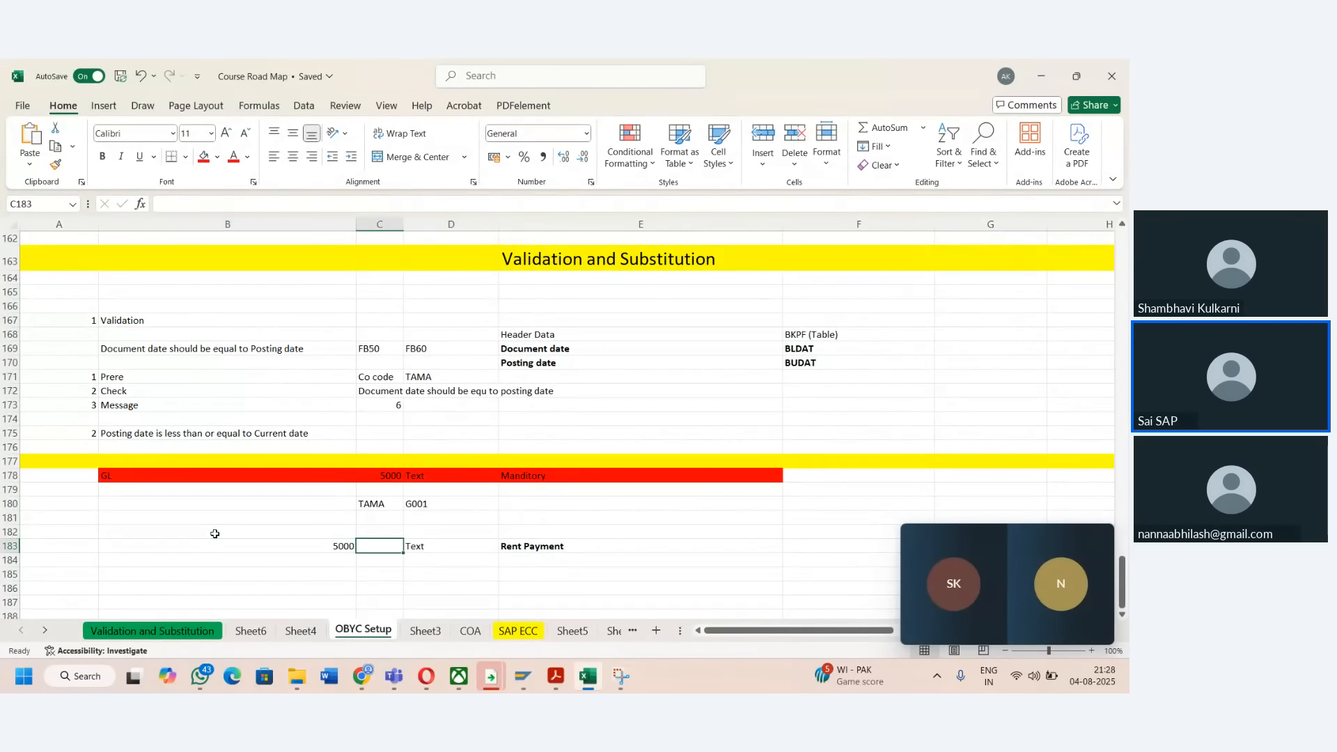
pyautogui.click(214, 533)
pyautogui.write('GL')
pyautogui.press('Tab')
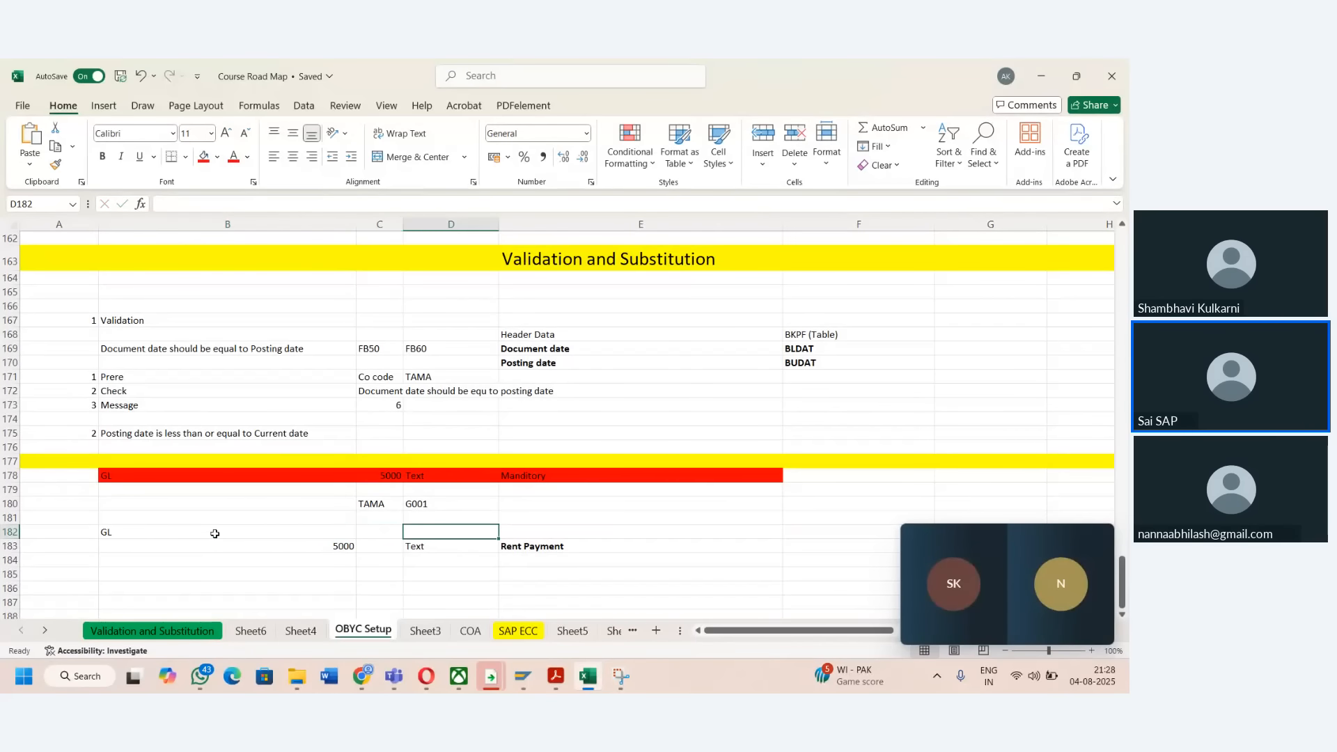
pyautogui.click(214, 533)
pyautogui.hotkey('ctrl', 'b')
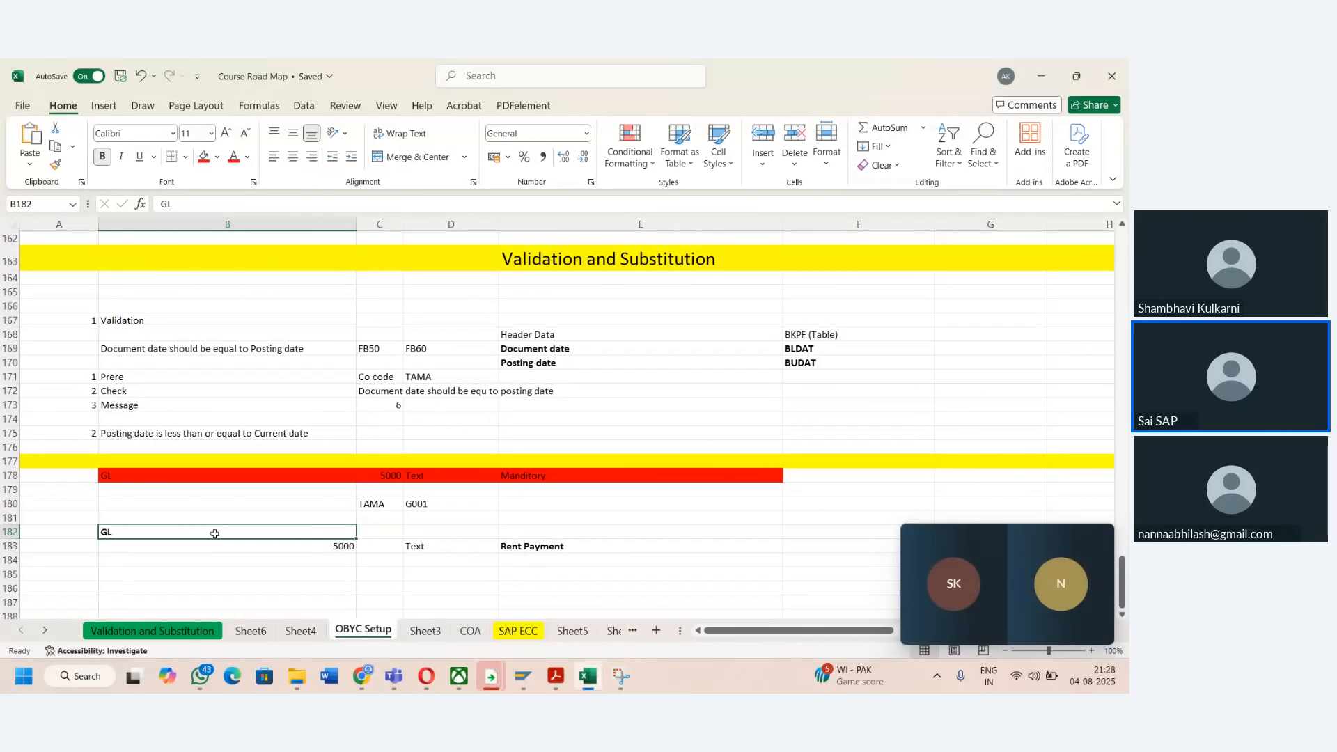
# - Add the heading Text in cell E182, above Rent Payment
pyautogui.press('Tab')
pyautogui.click(215, 533)
pyautogui.press('Tab')
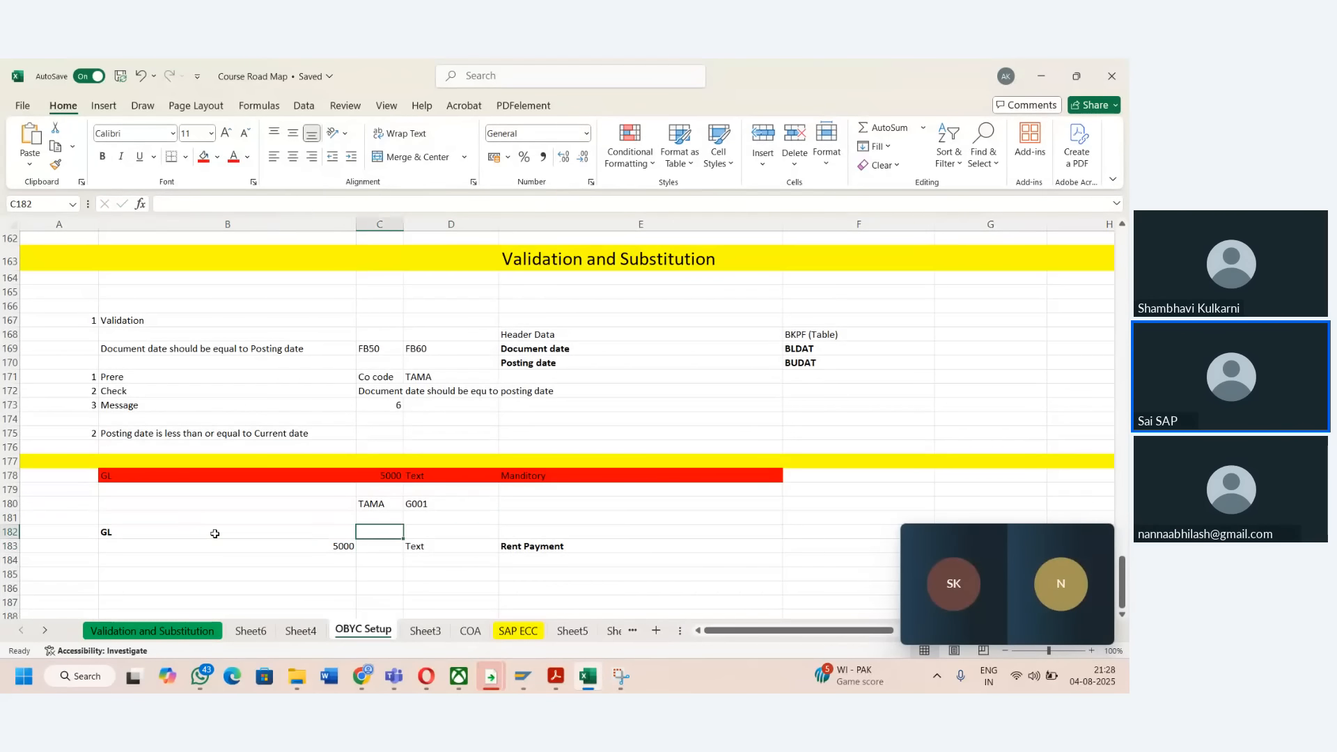
pyautogui.press('Tab')
pyautogui.press('Tab')
pyautogui.write('T')
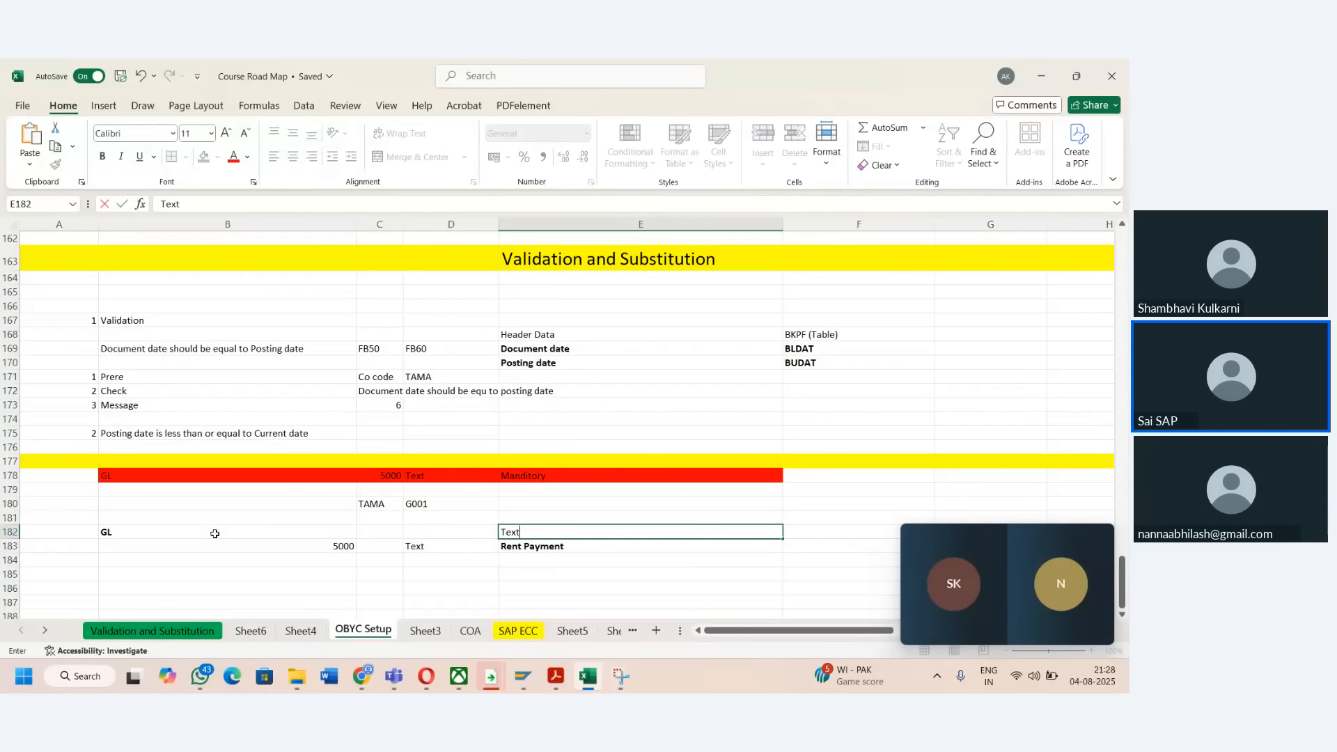
pyautogui.press('Right')
pyautogui.press('Down')
pyautogui.press('Left')
pyautogui.press('Left')
# - Return to the SAP vendor invoice and enter Payment as the text of the G/L account 5000 line item
pyautogui.hotkey('alt', 'Tab')
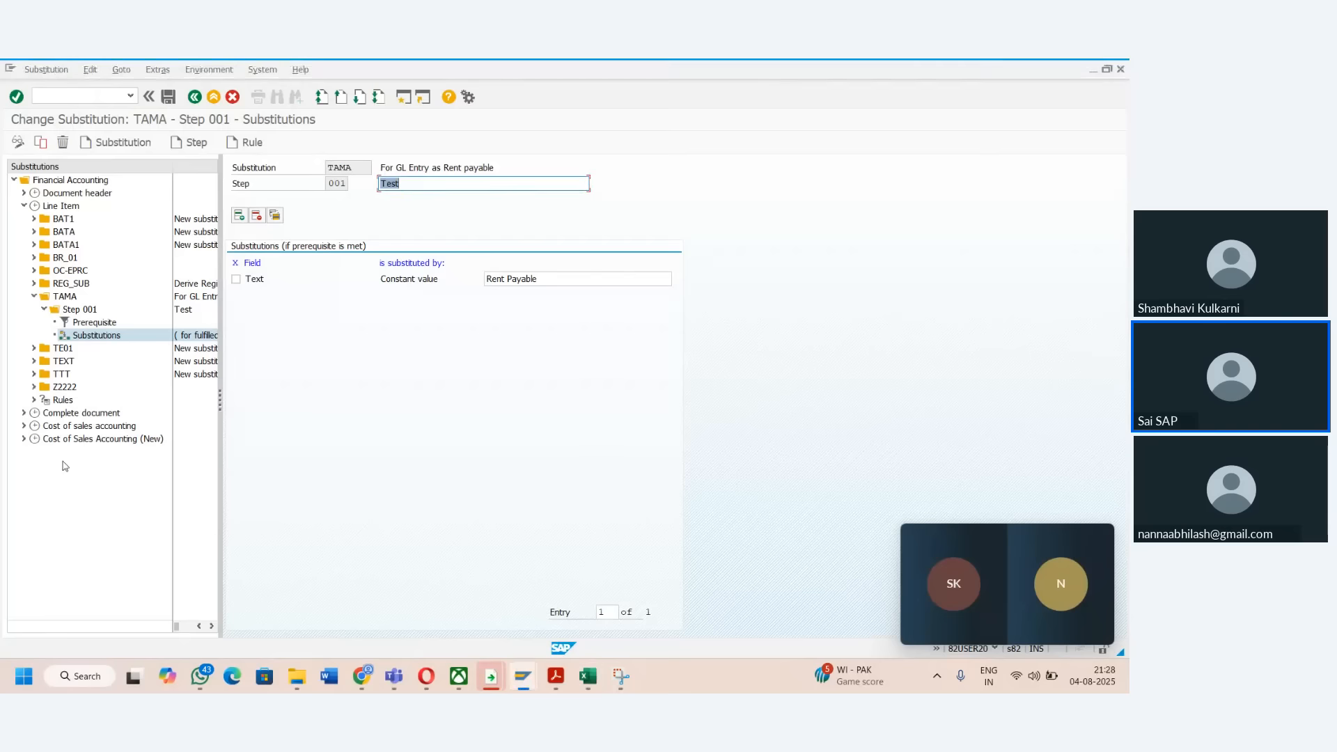
pyautogui.moveTo(519, 685)
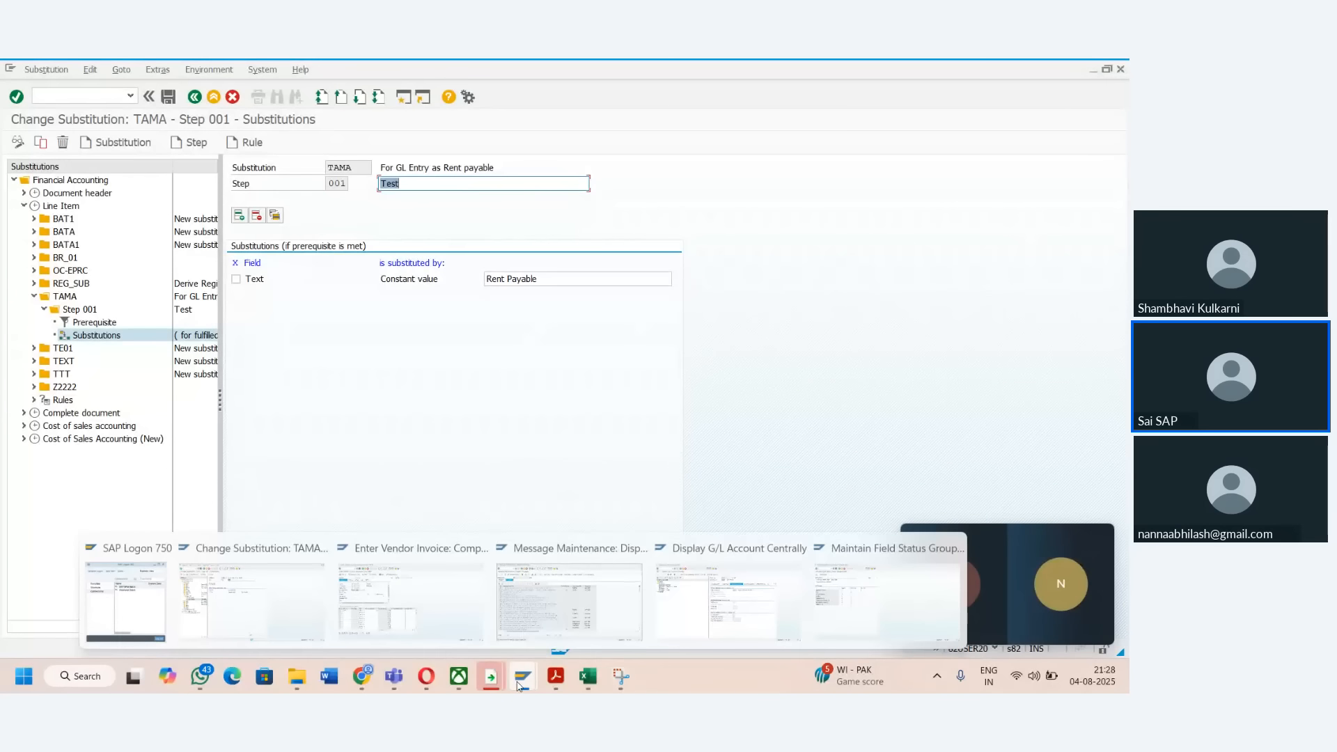
pyautogui.click(417, 602)
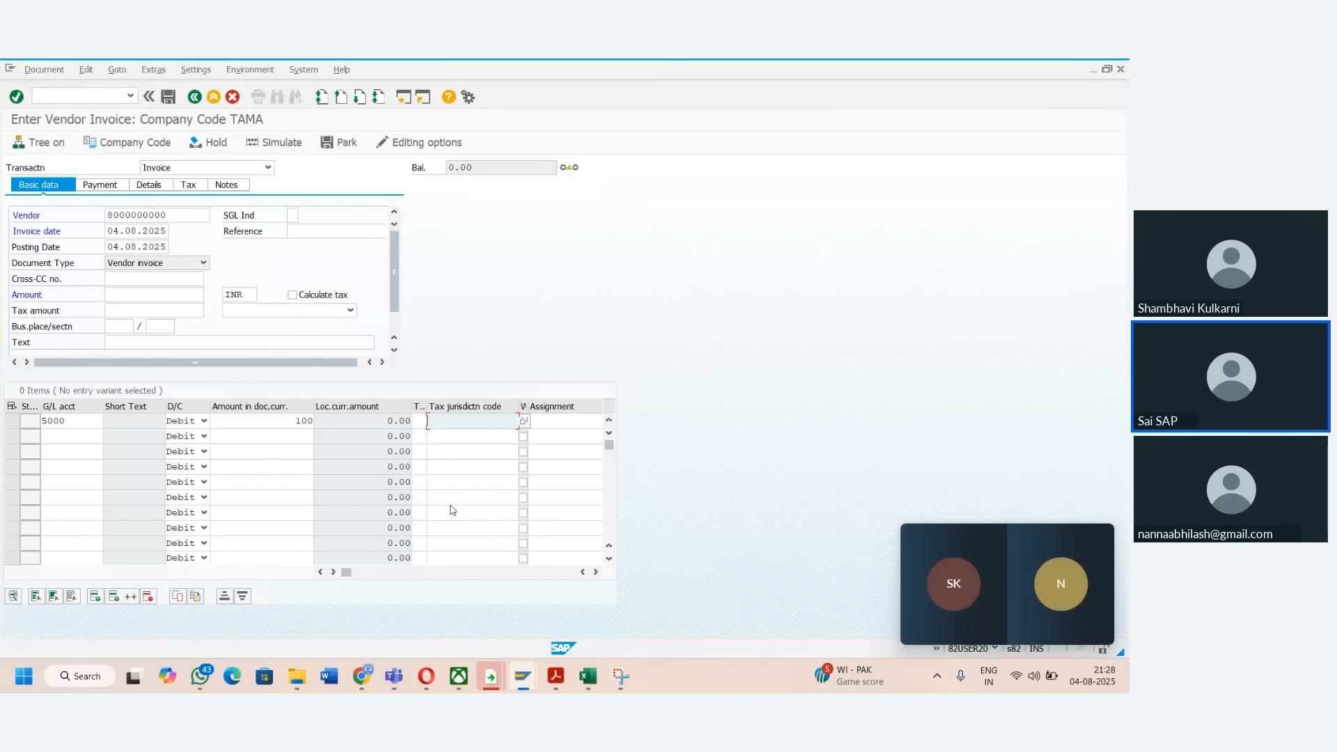
pyautogui.click(595, 572)
pyautogui.click(595, 572)
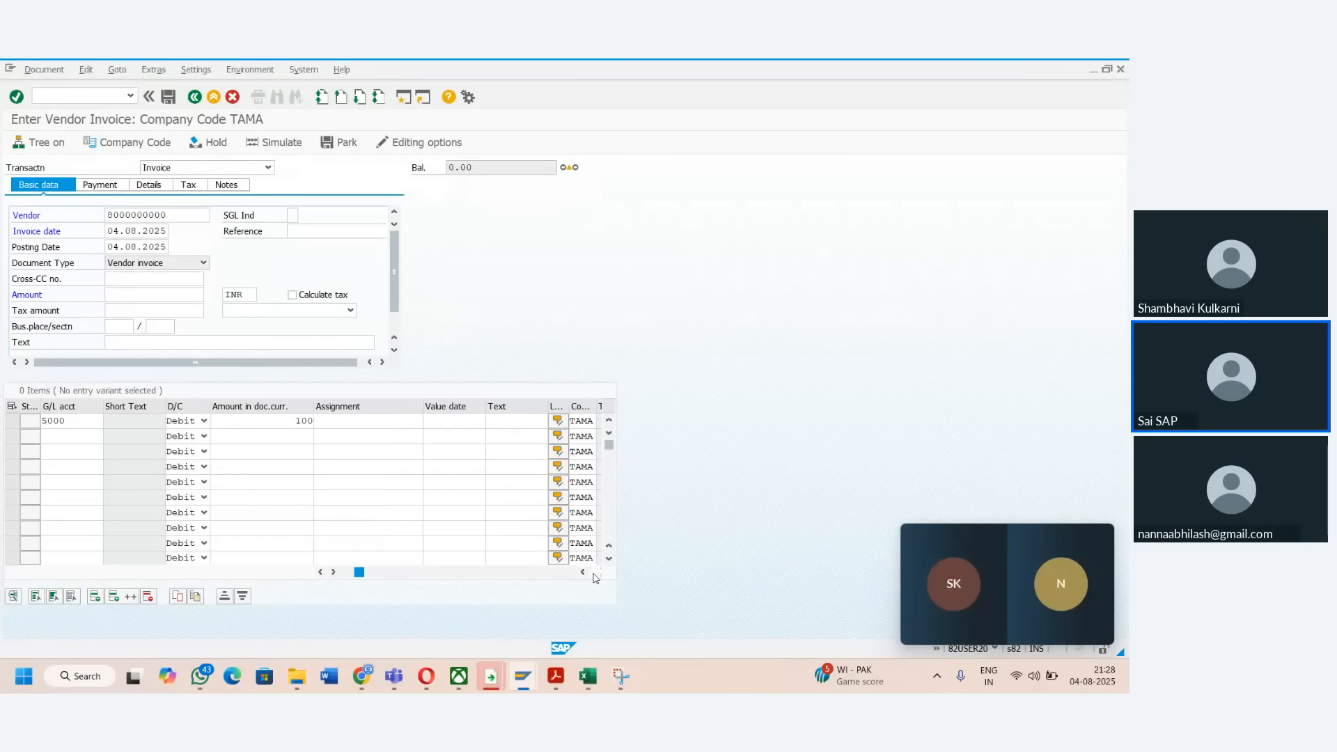
pyautogui.click(595, 571)
pyautogui.click(595, 571)
pyautogui.click(341, 425)
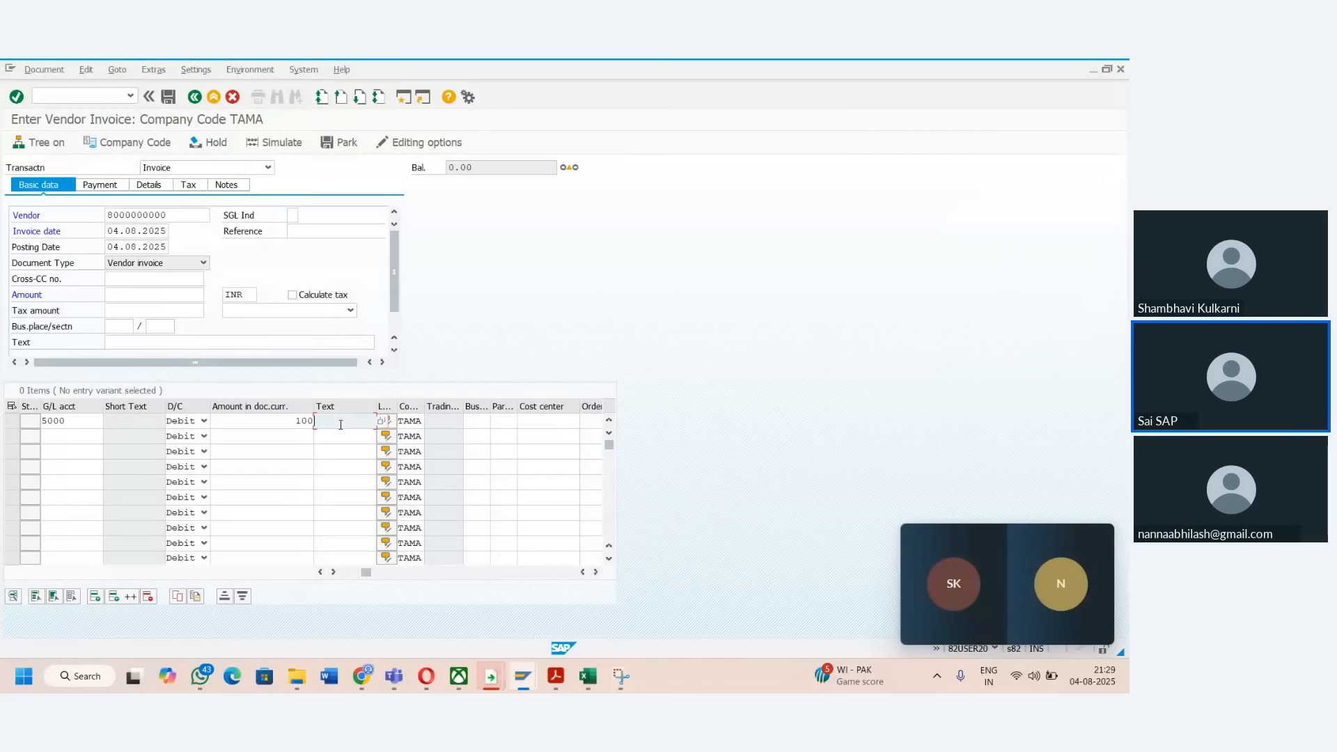
pyautogui.hotkey('alt', 'Tab')
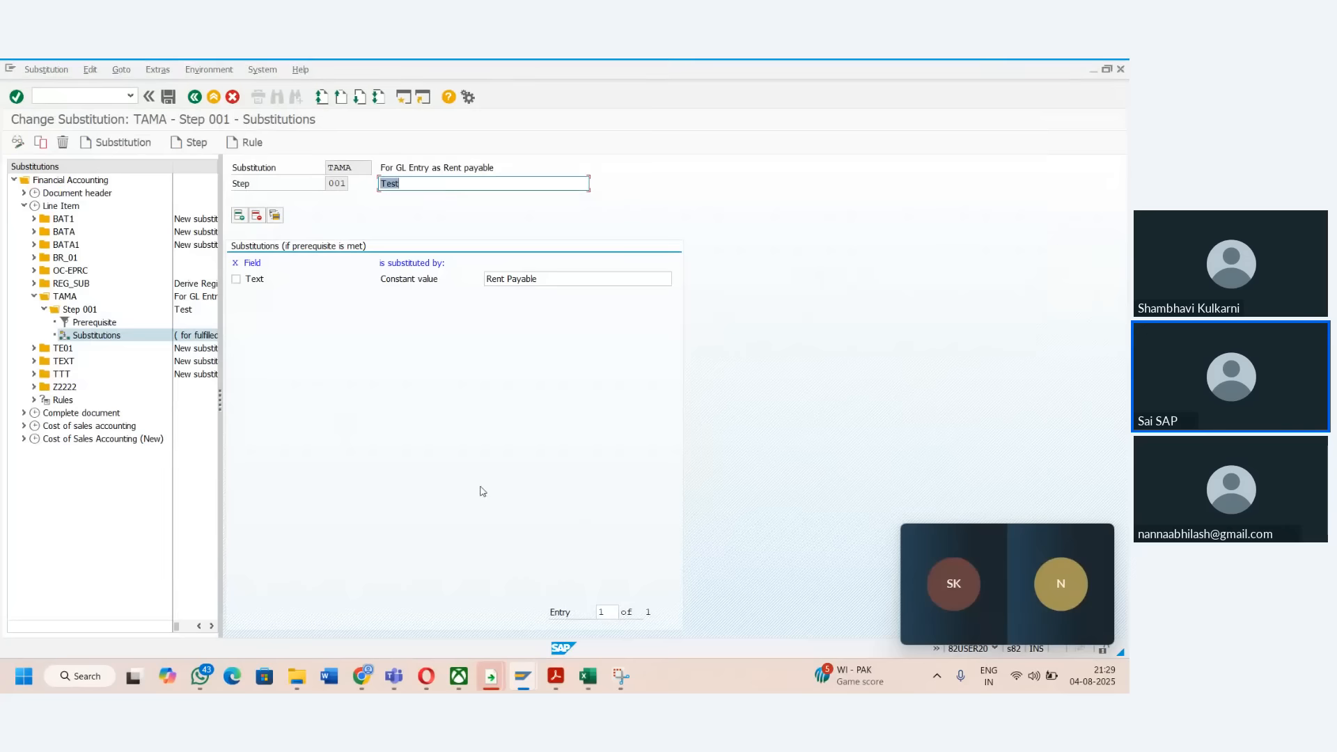
pyautogui.hotkey('alt', 'Tab')
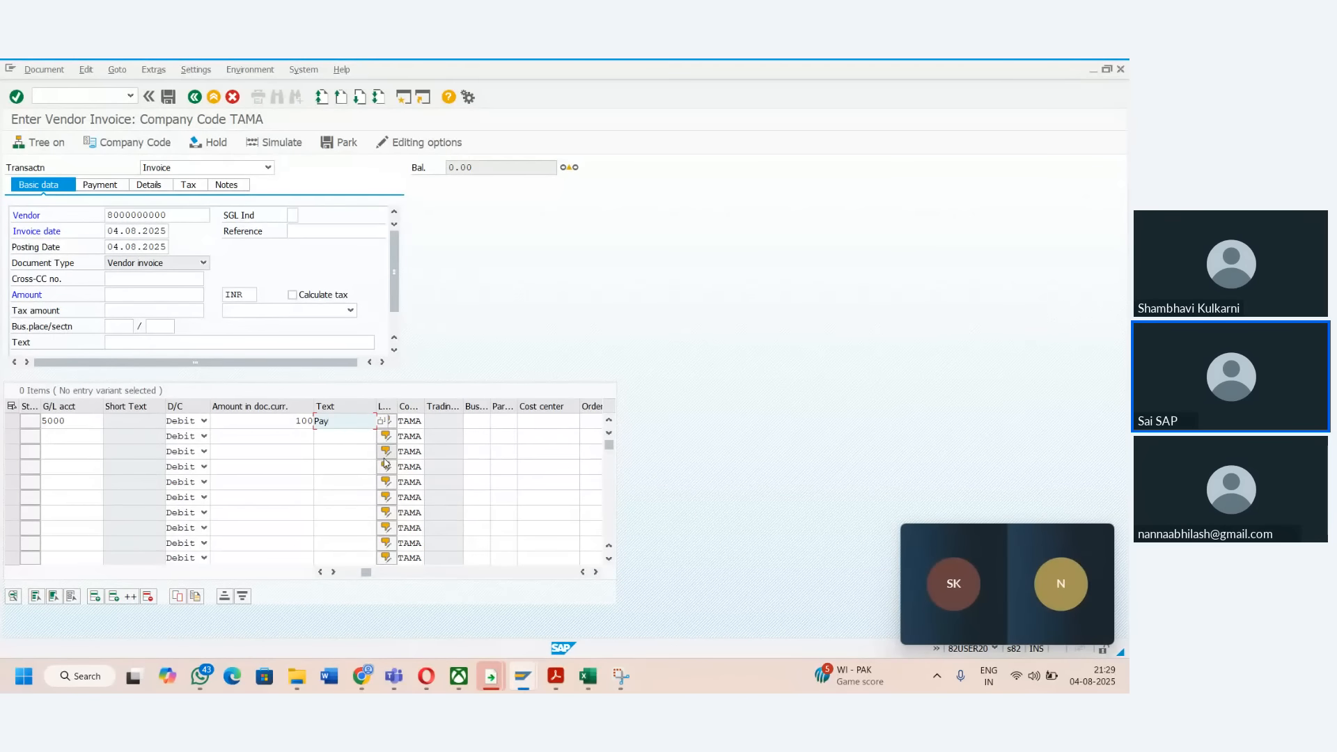
pyautogui.write('ment')
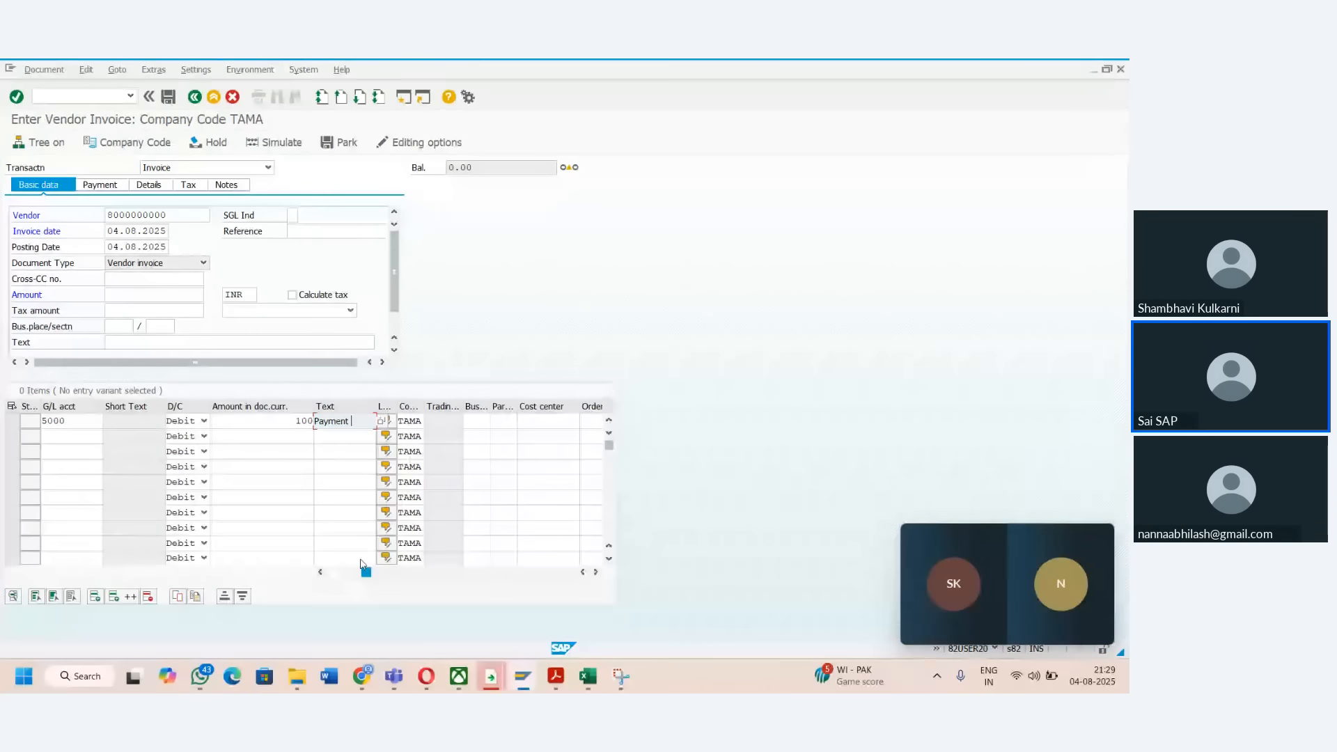
# - Set the vendor invoice's header amount to 100 INR and check the remaining line item columns
pyautogui.click(356, 575)
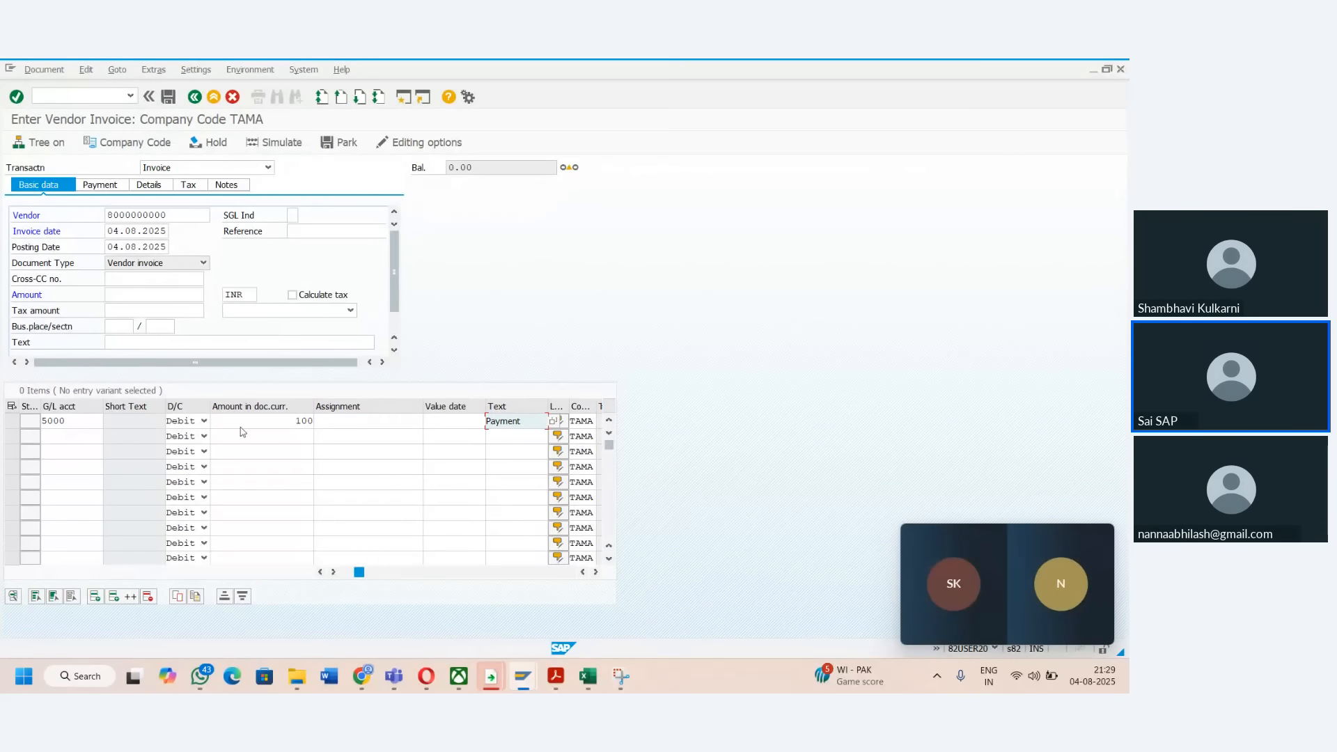
pyautogui.click(117, 296)
pyautogui.write('100')
pyautogui.press('Tab')
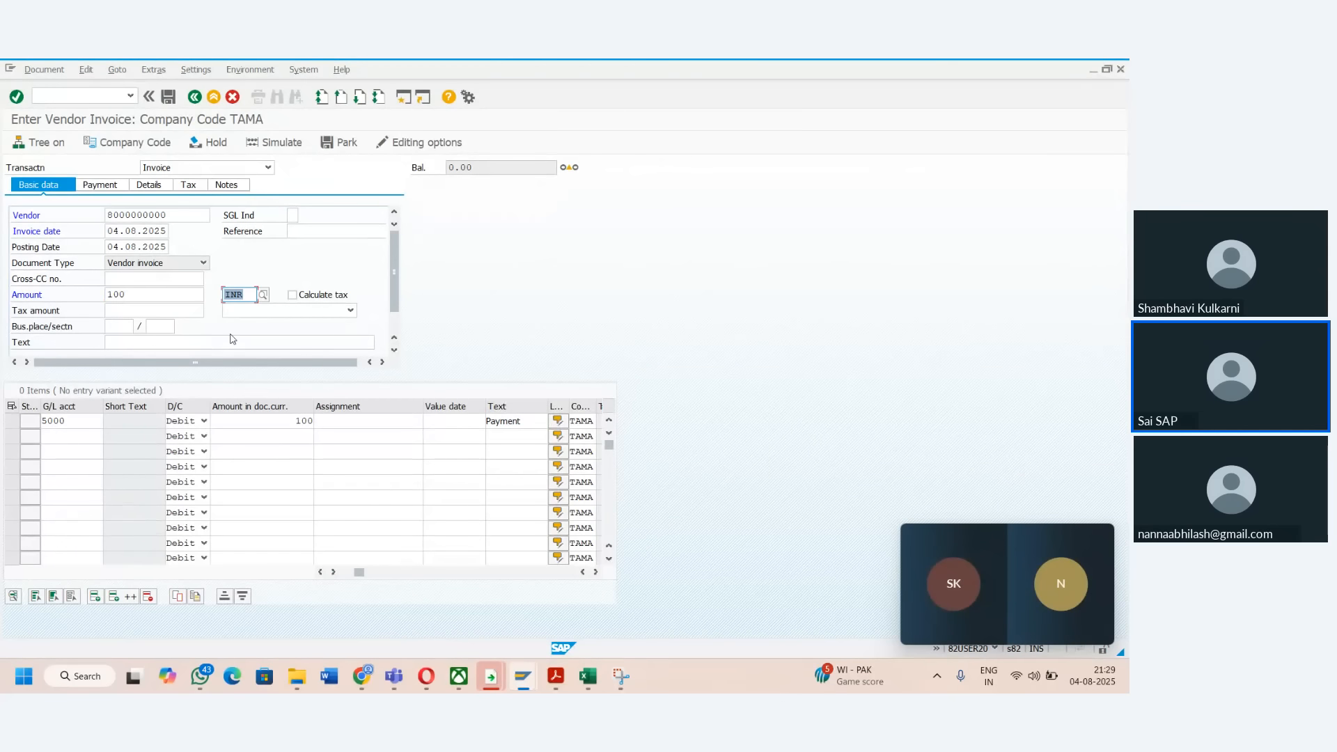
pyautogui.click(596, 573)
pyautogui.click(597, 573)
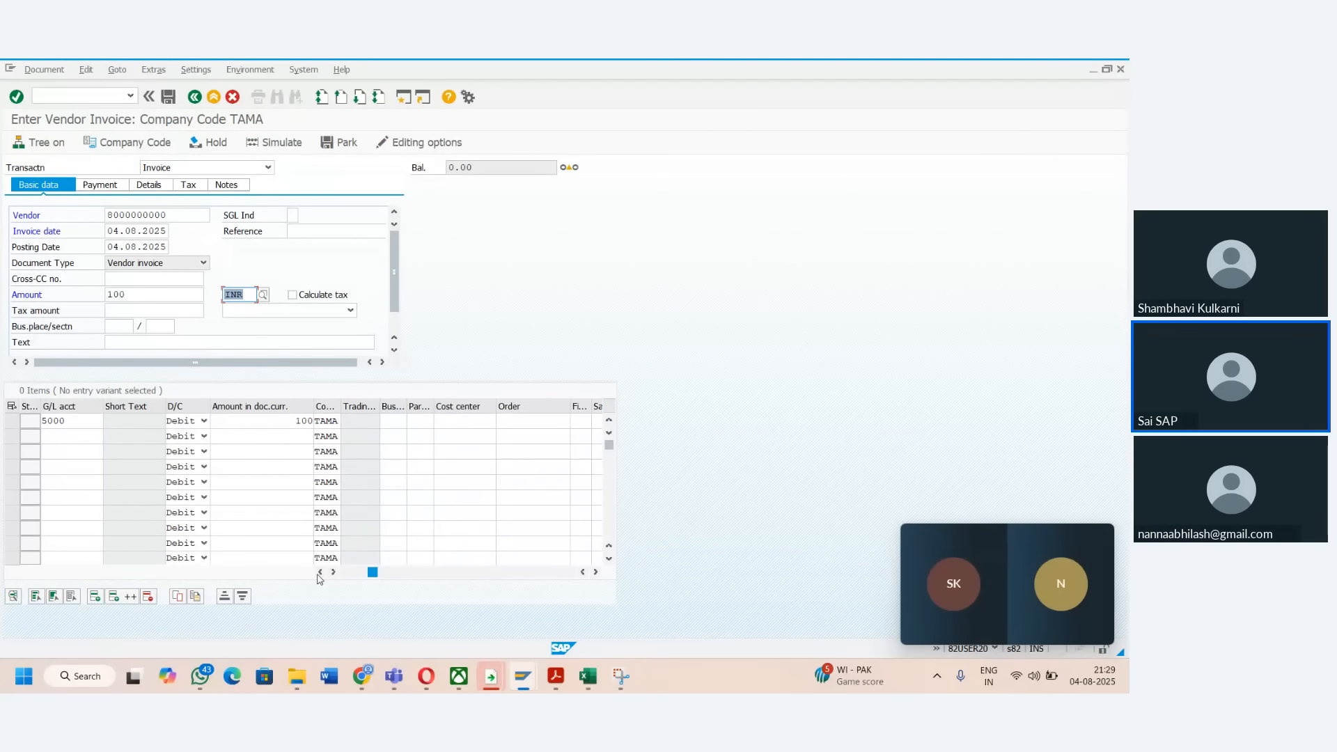
pyautogui.click(319, 573)
pyautogui.click(319, 573)
# - Switch to the Excel notes and review the GL and Text entries for account 5000
pyautogui.hotkey('alt', 'Tab')
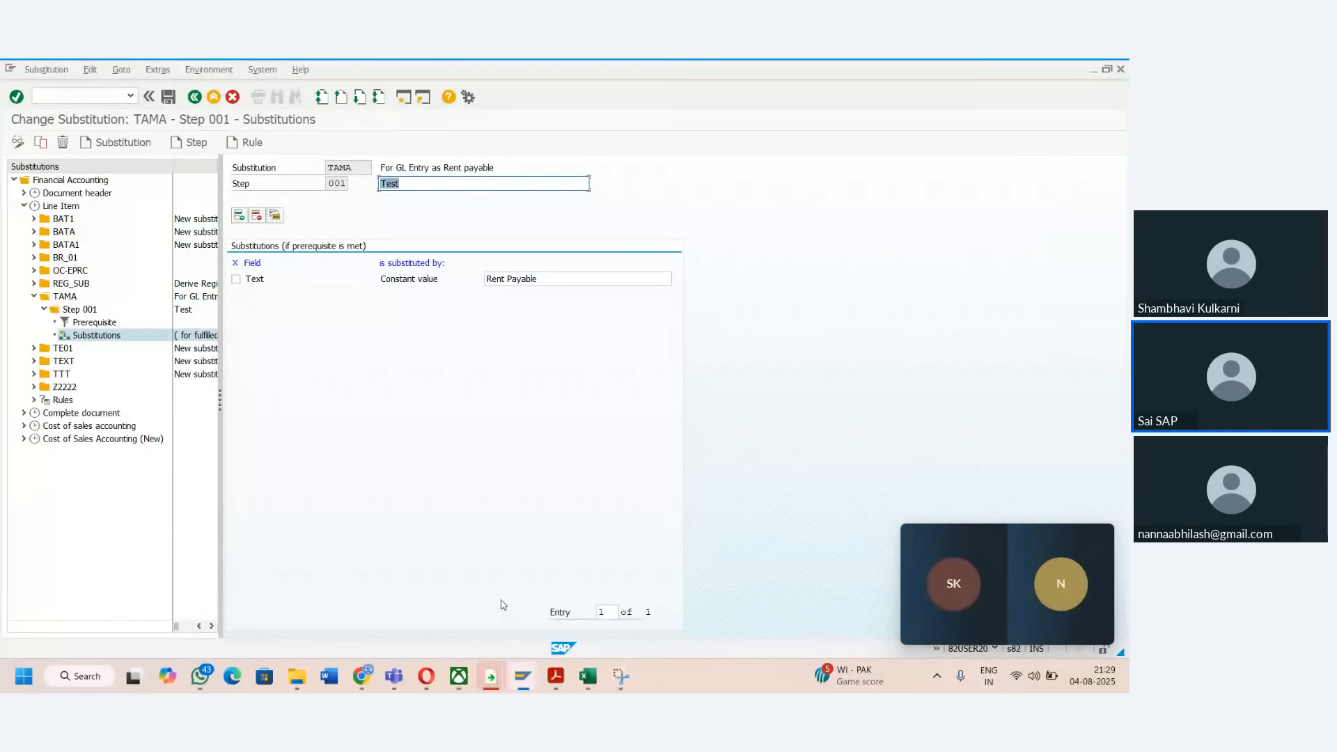
pyautogui.hotkey('alt', 'Tab')
pyautogui.click(588, 675)
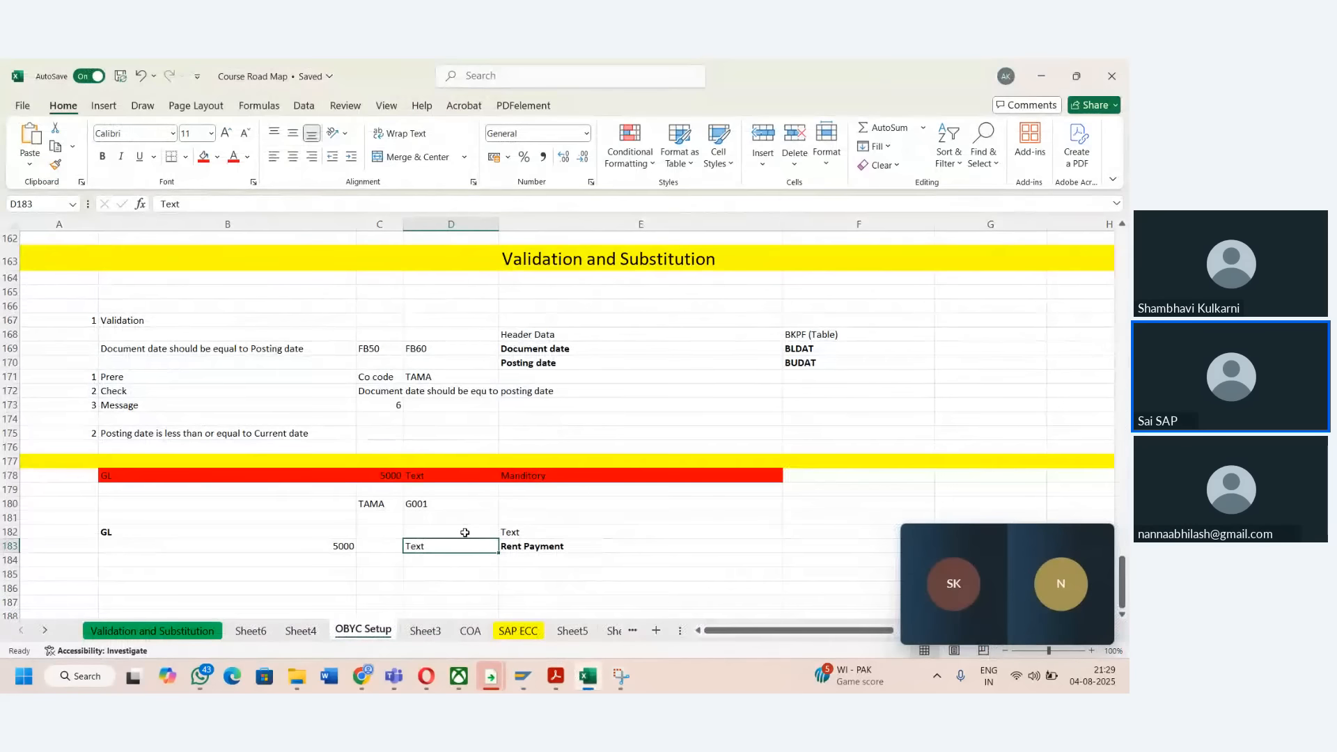
pyautogui.click(463, 533)
pyautogui.press('Down')
pyautogui.press('Right')
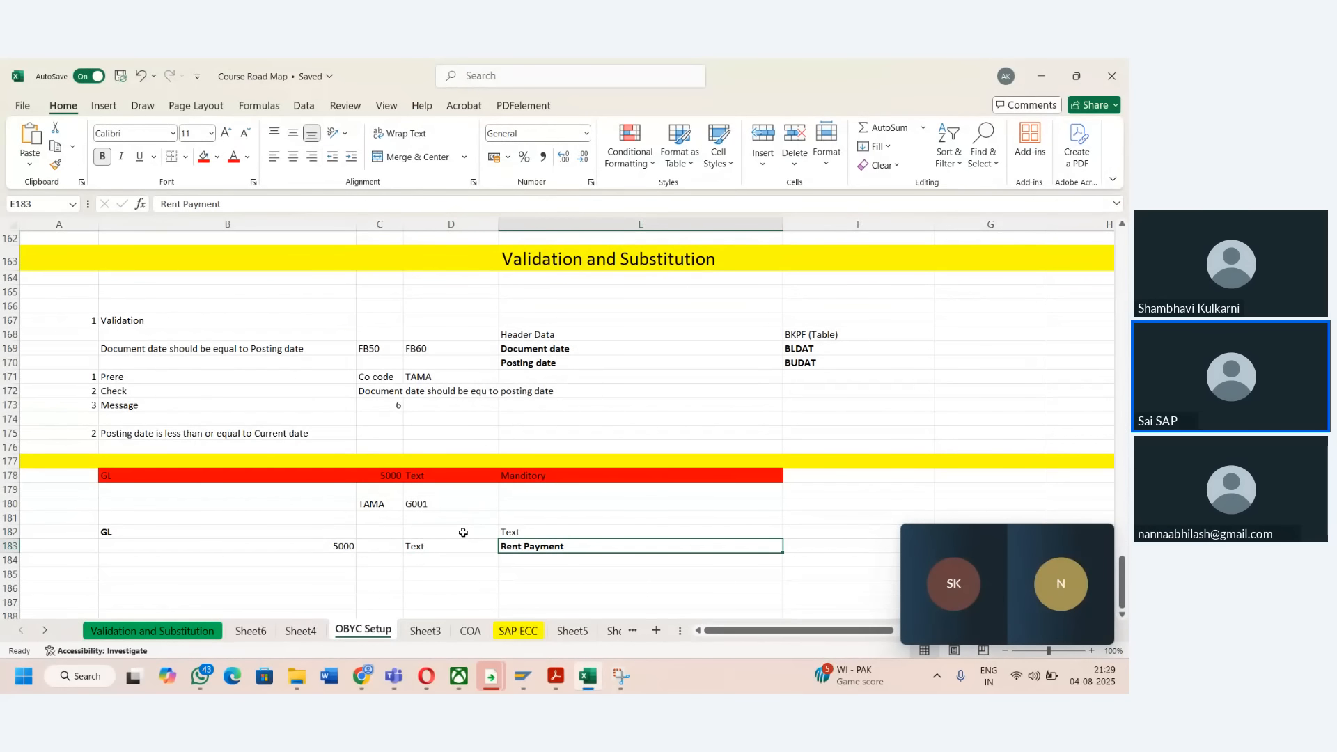
pyautogui.press('Up')
pyautogui.press('Left')
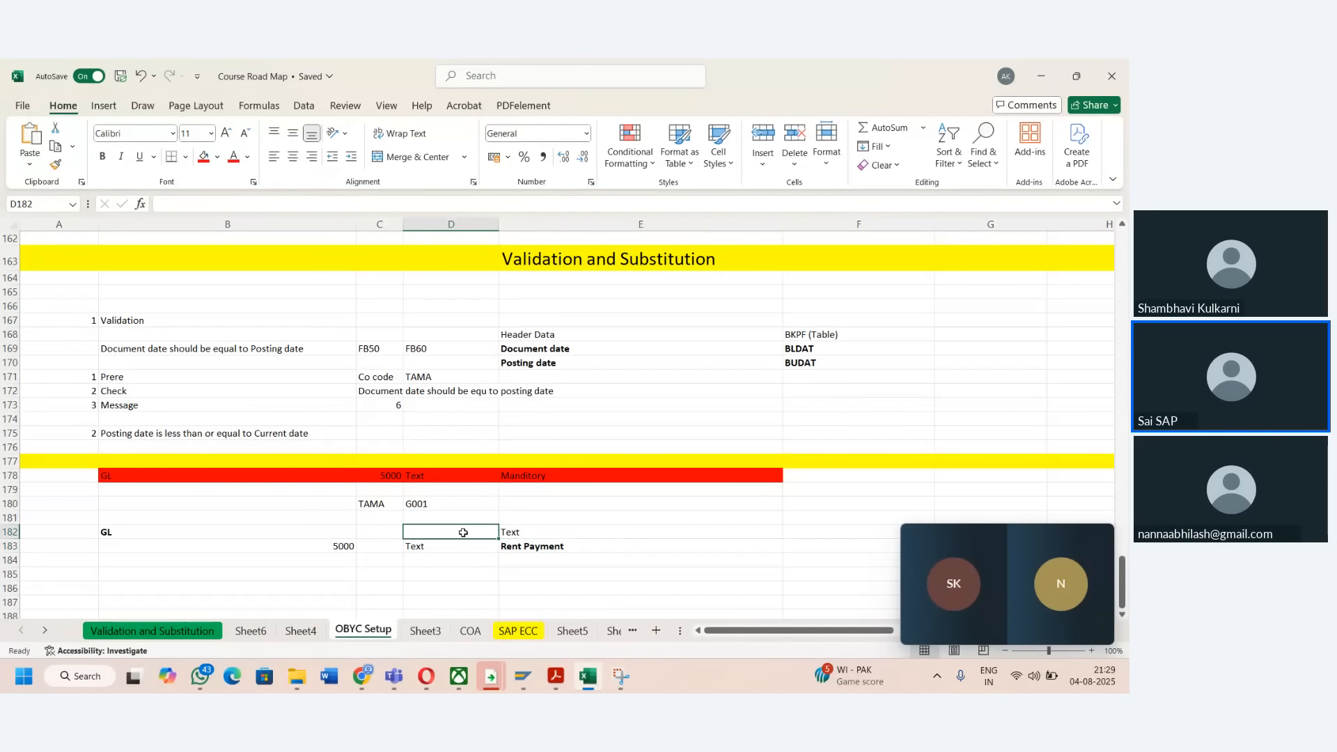
pyautogui.press('Down')
pyautogui.press('Right')
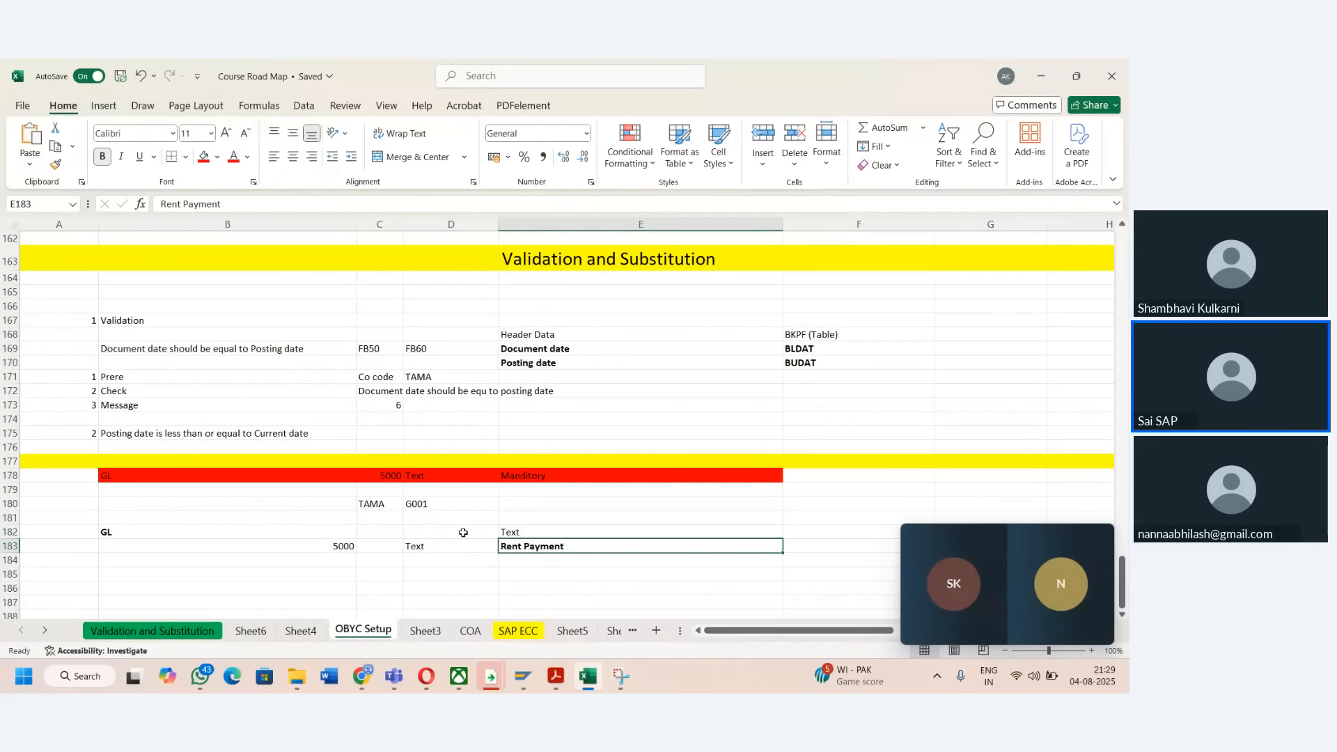
# - Enter Pay in cell E180 of the notes, in the row for company code TAMA and field status group G001
pyautogui.press('Up')
pyautogui.press('Up')
pyautogui.press('Up')
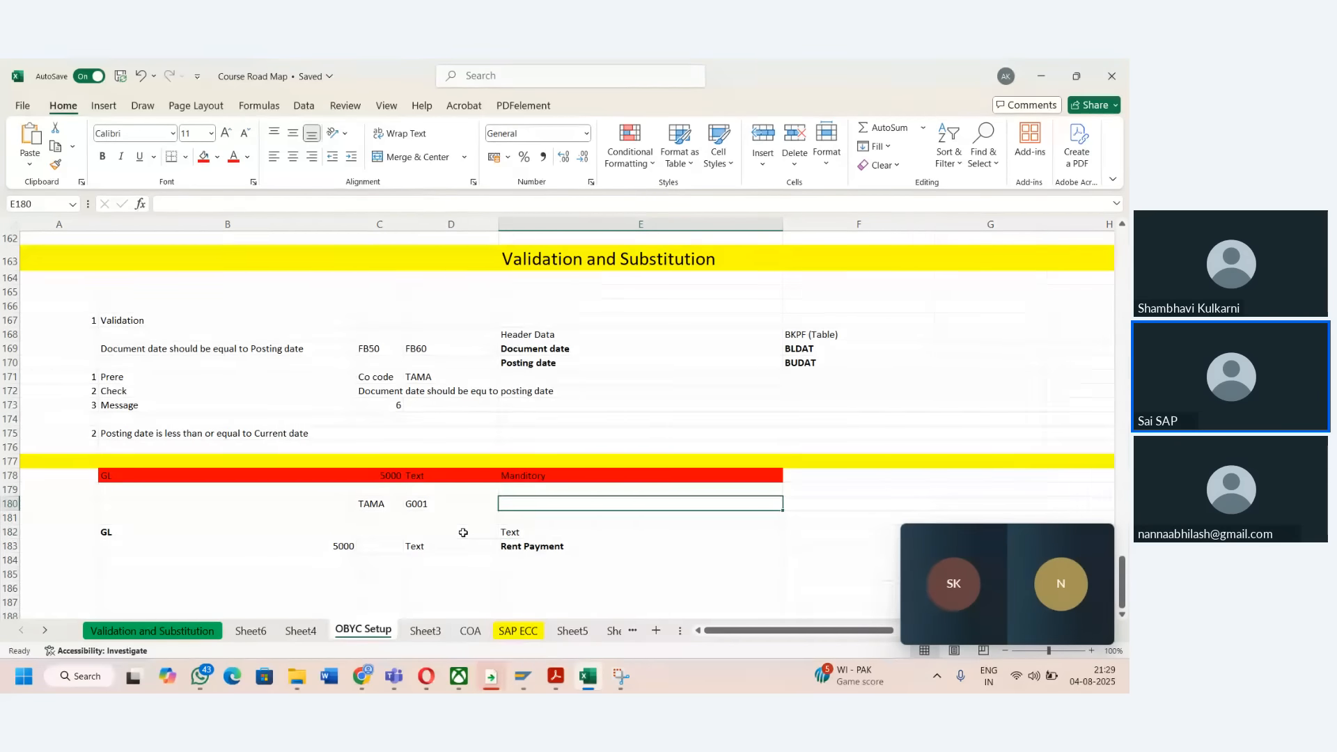
pyautogui.press('Left')
pyautogui.press('Right')
pyautogui.write('Pay')
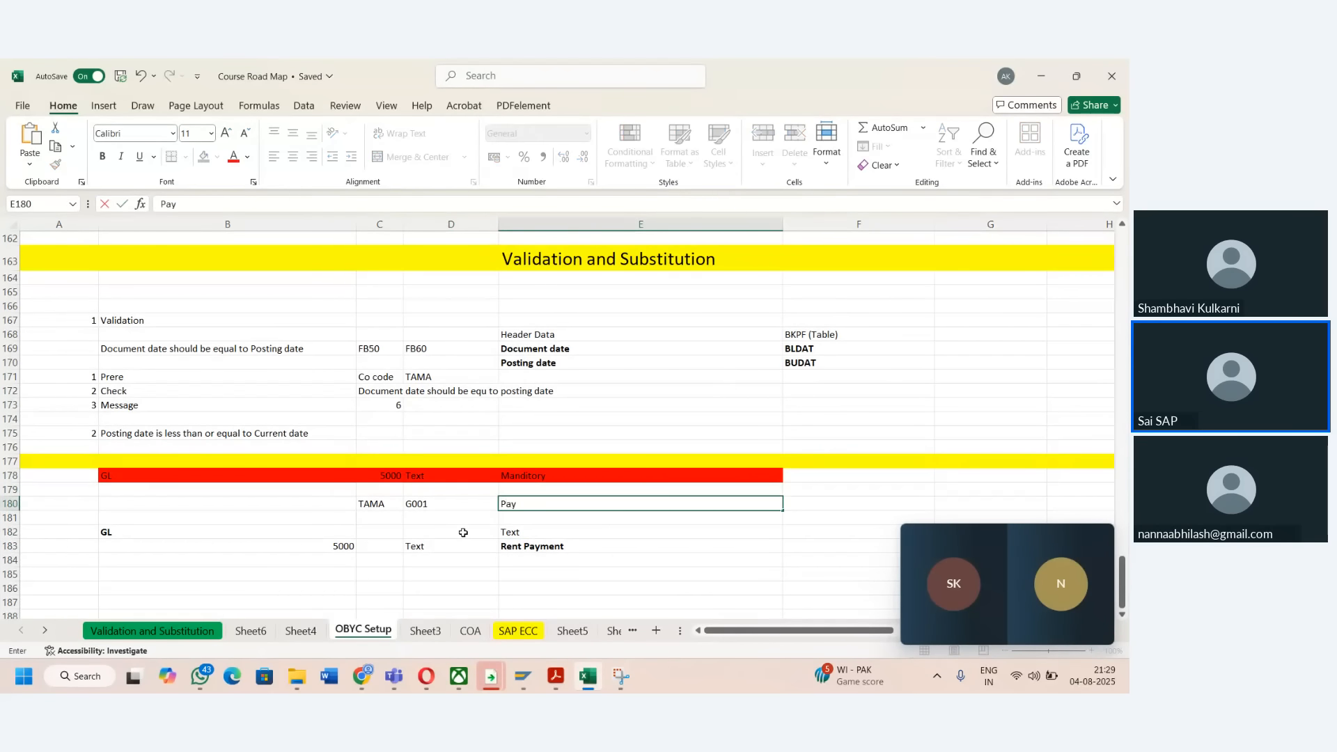
pyautogui.press('Right')
pyautogui.press('Left')
# - Switch to SAP to simulate the vendor invoice and add the hidden Text field to the document overview's line item layout
pyautogui.hotkey('alt', 'Tab')
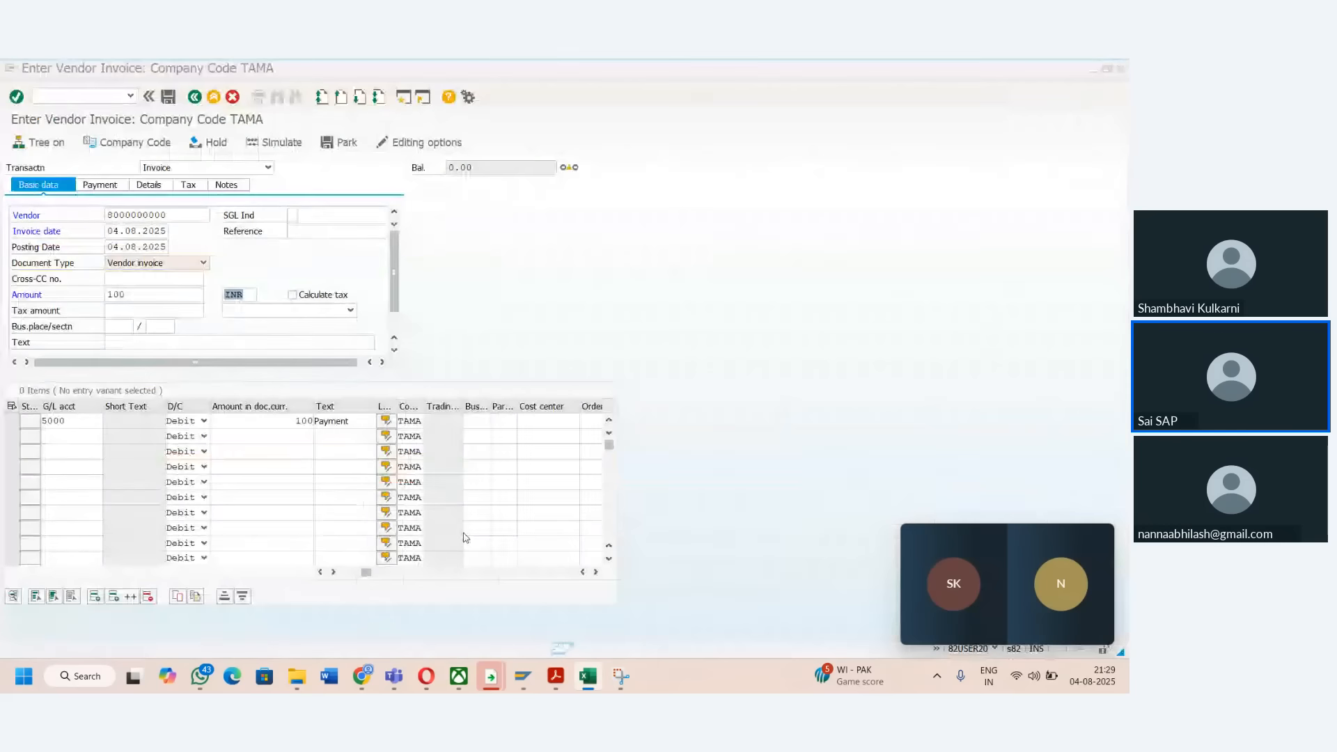
pyautogui.click(274, 142)
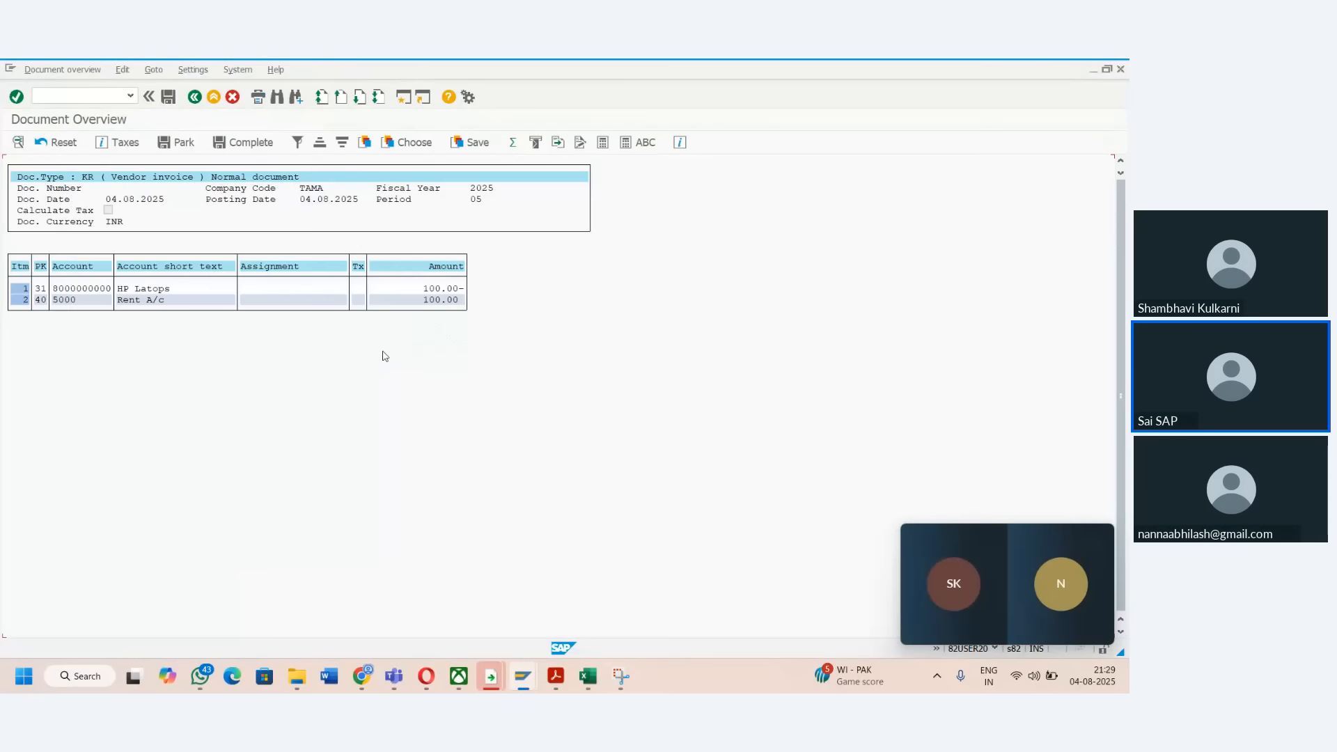
pyautogui.click(364, 143)
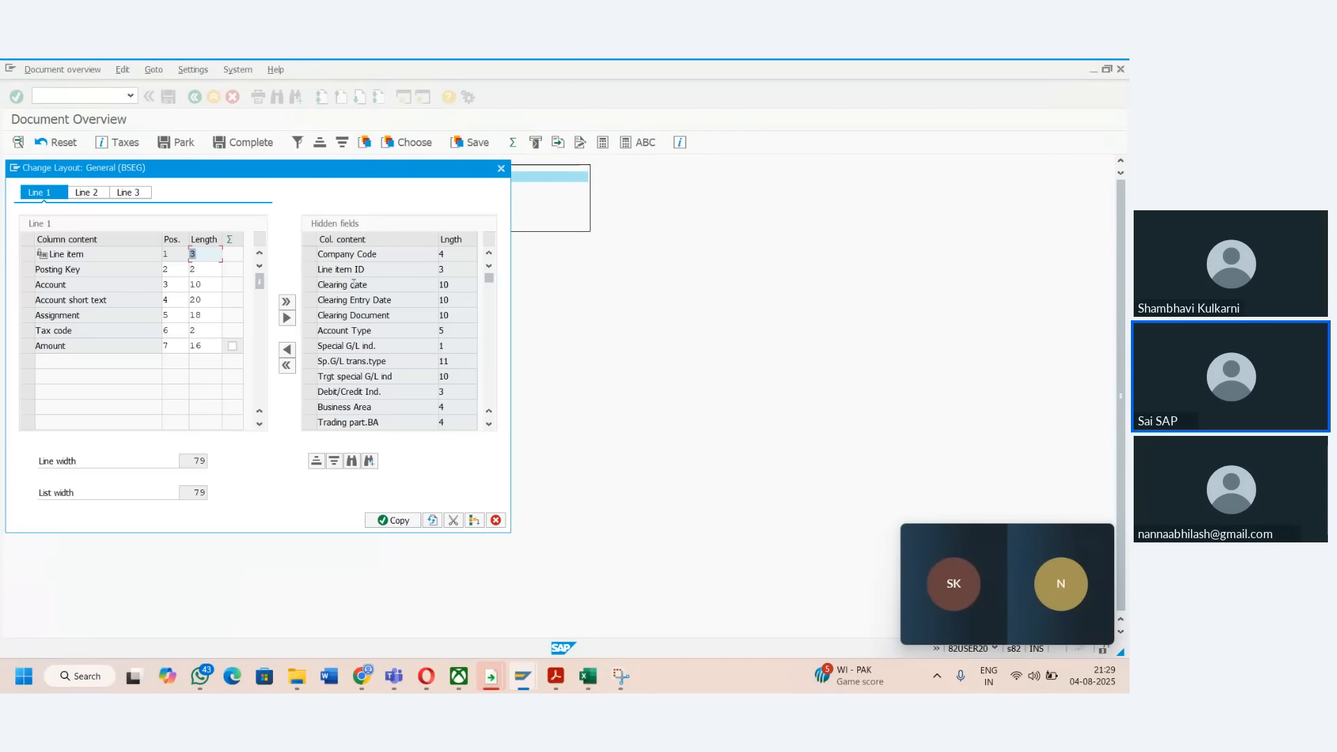
pyautogui.click(353, 460)
pyautogui.write('Text')
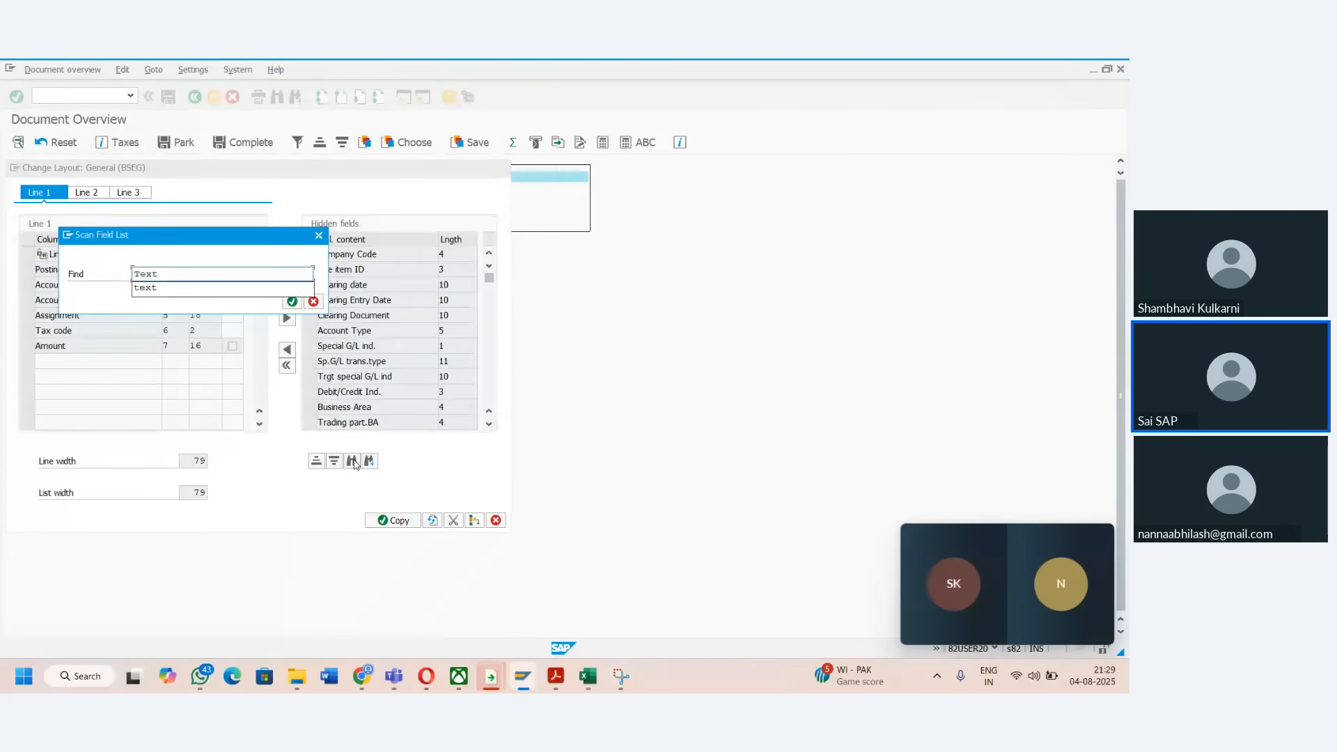
pyautogui.press('Tab')
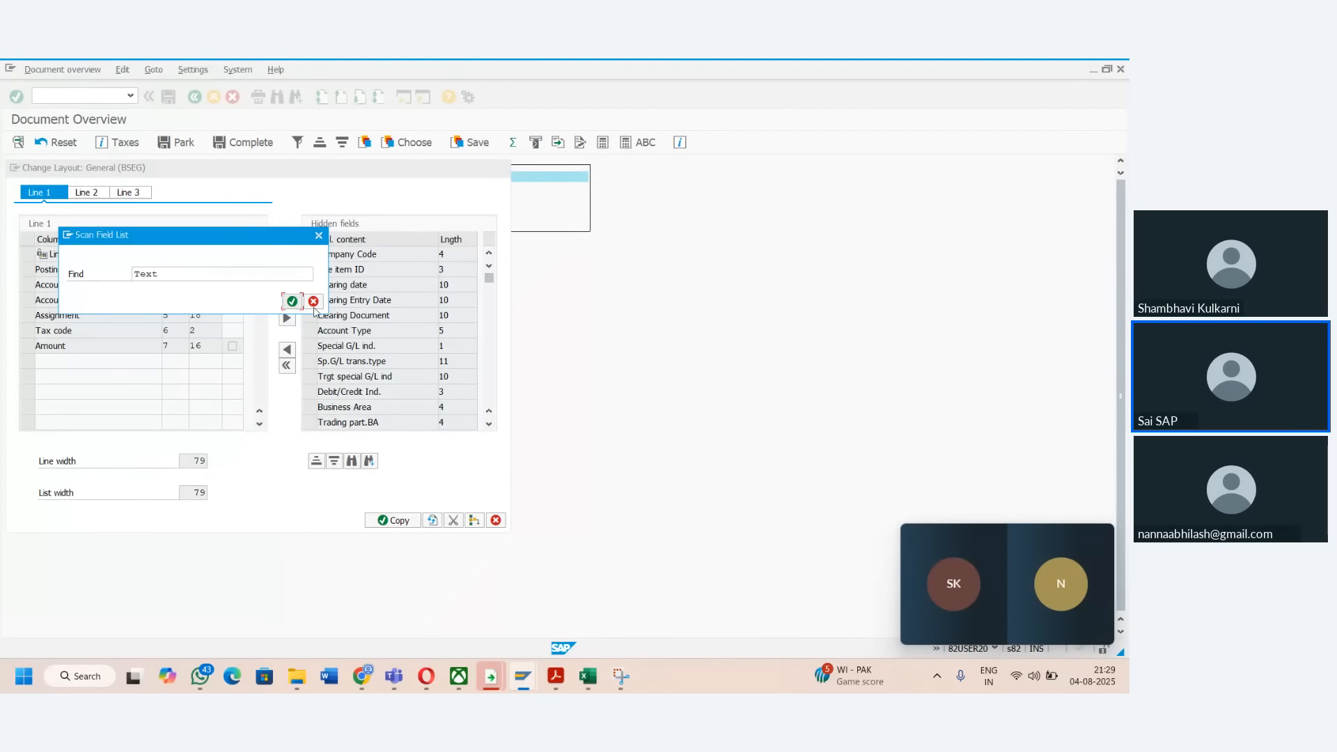
pyautogui.click(293, 301)
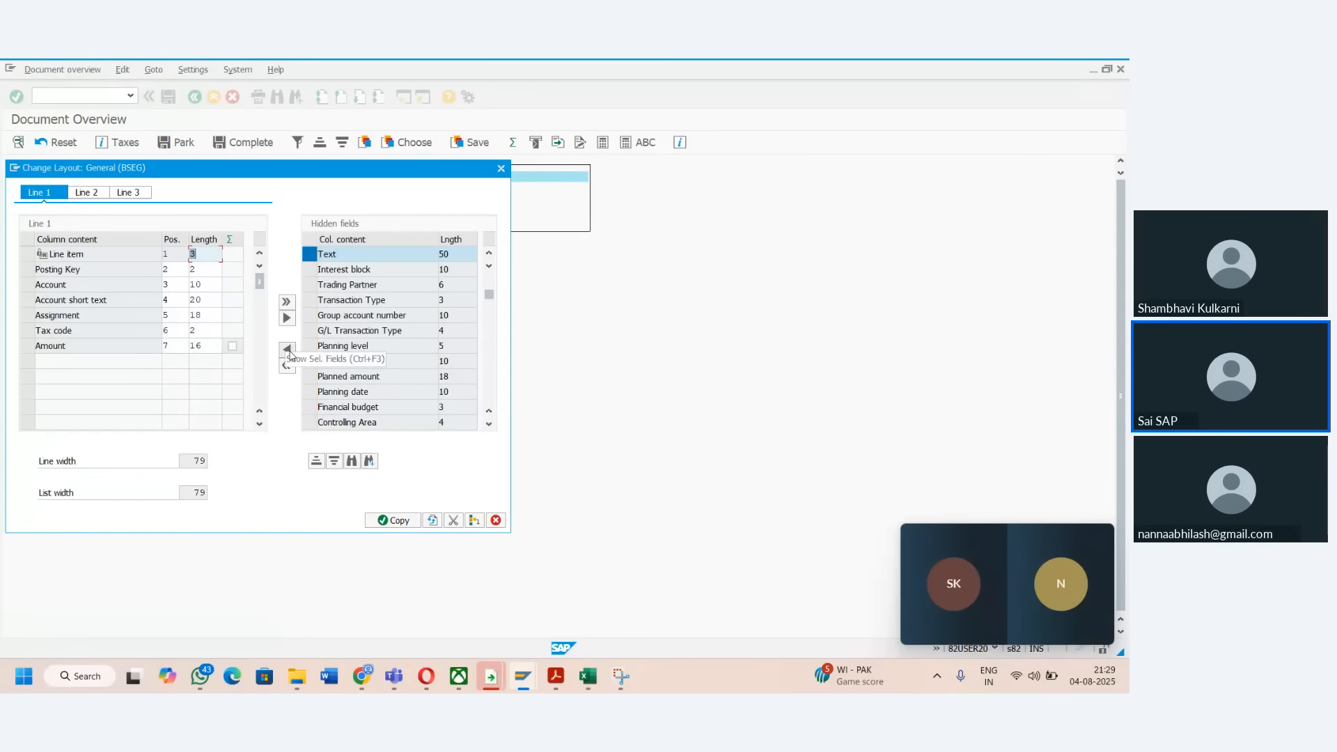
pyautogui.click(286, 354)
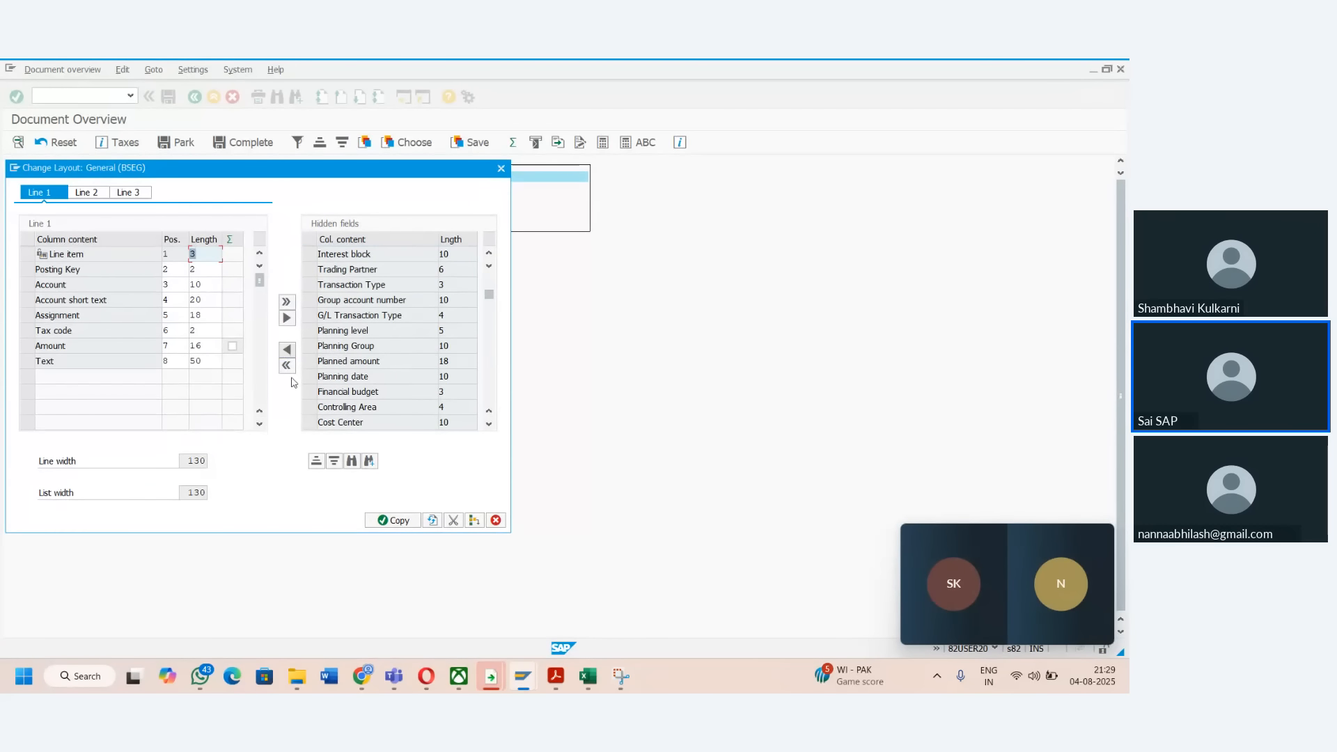
pyautogui.click(391, 520)
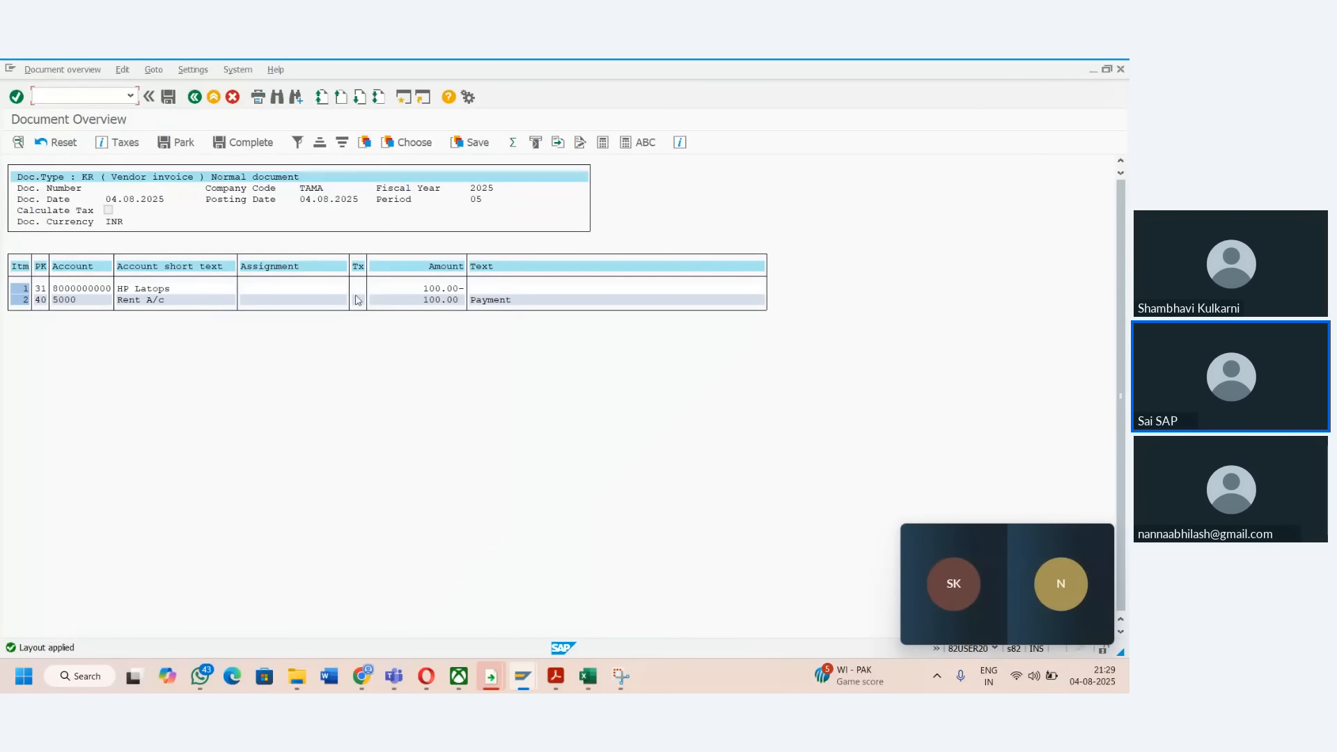
# - Switch to the TAMA substitution session and go back out of the substitution to the new entries table for company code TAMA
pyautogui.moveTo(523, 675)
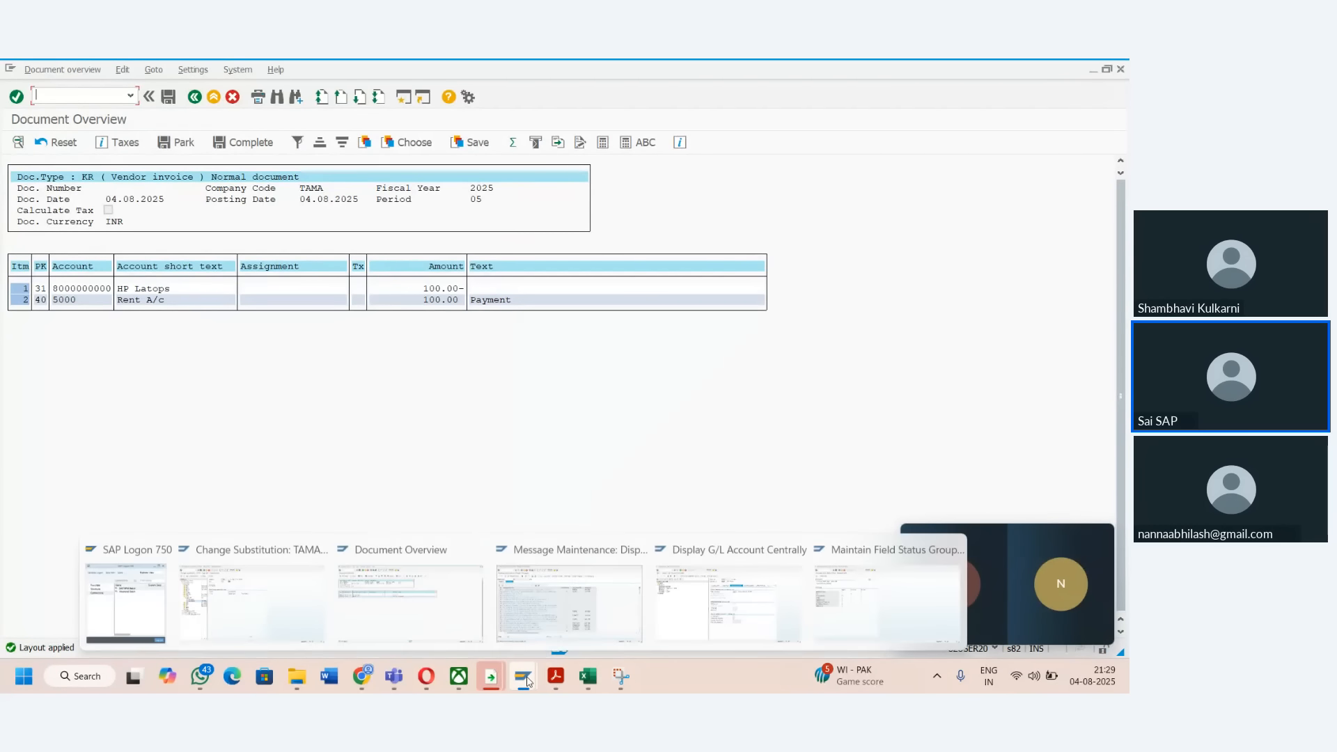
pyautogui.click(295, 603)
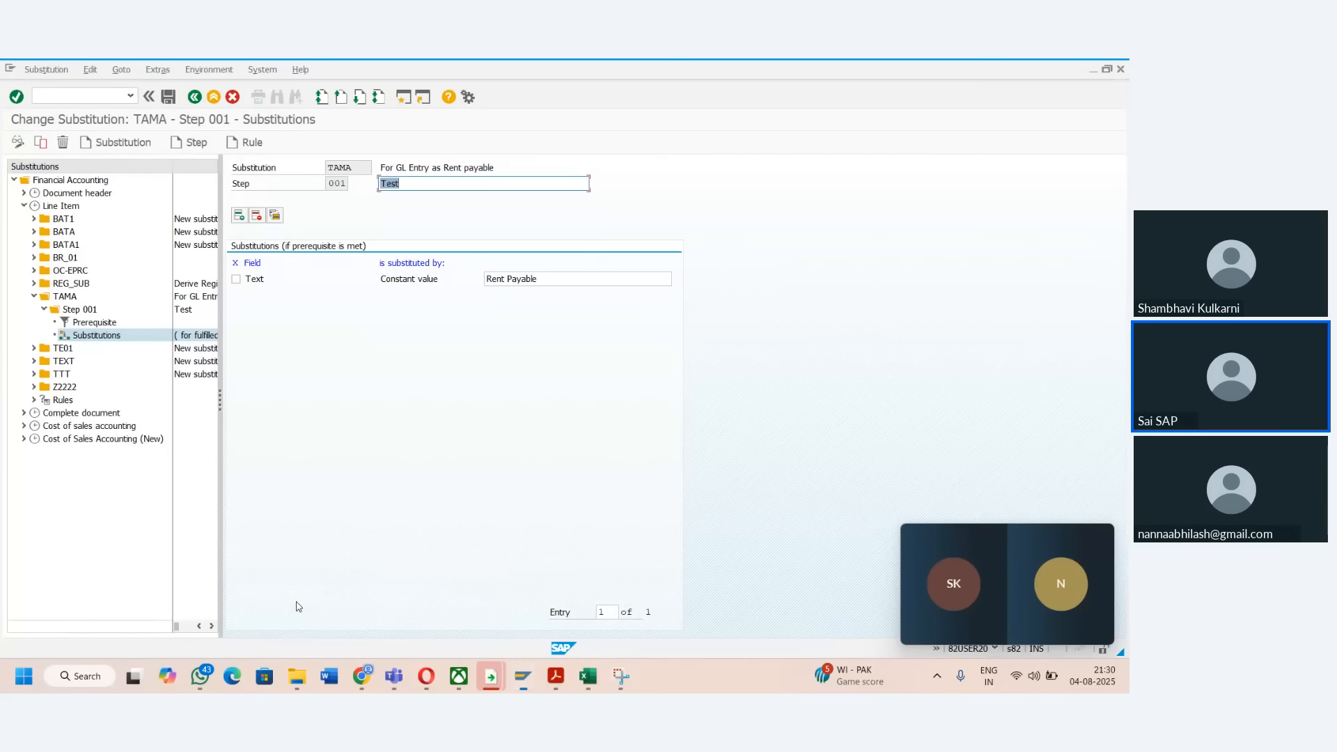
pyautogui.click(197, 98)
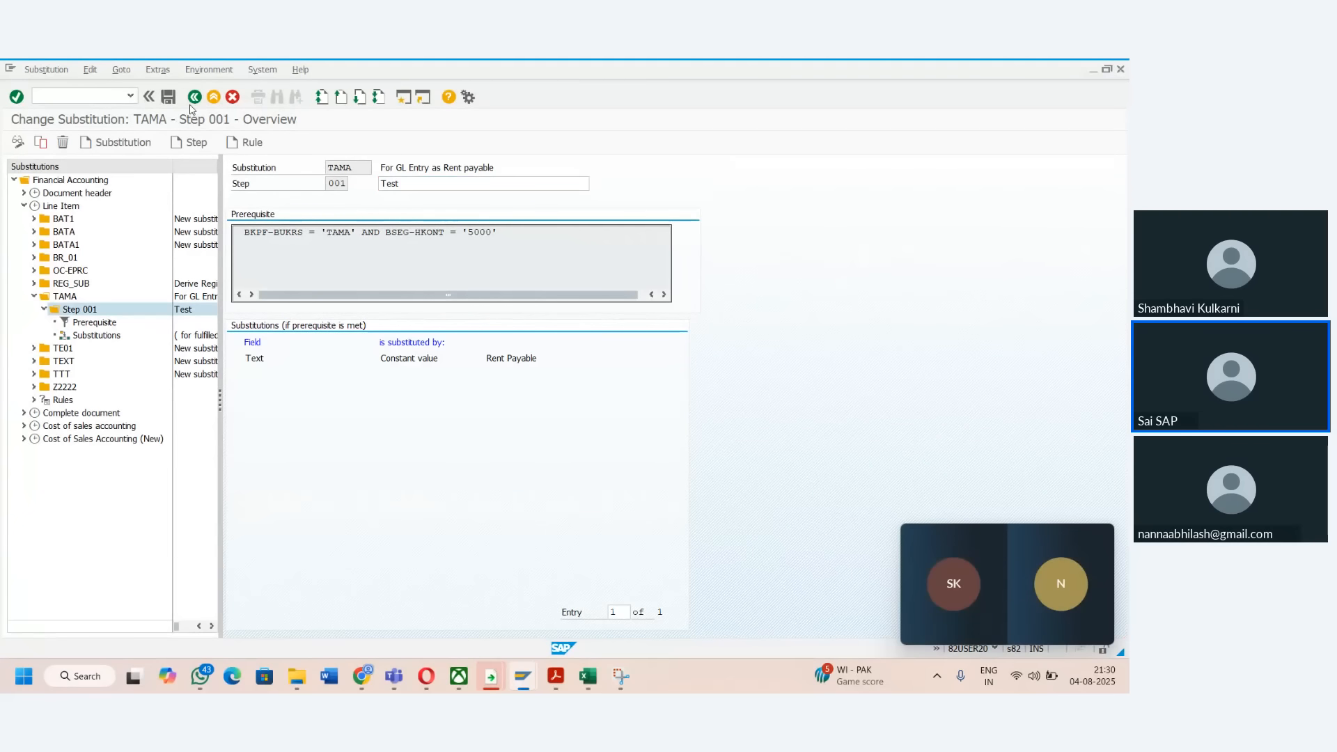
pyautogui.click(191, 103)
pyautogui.click(191, 103)
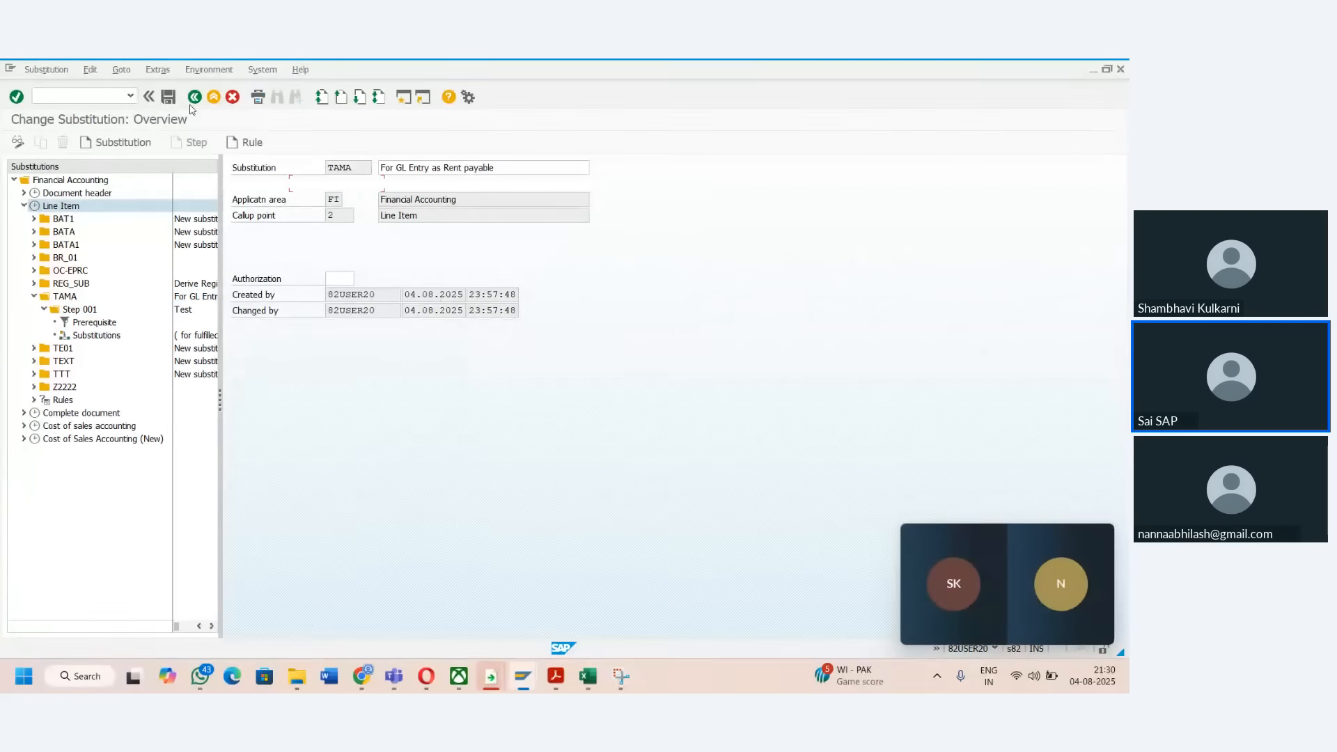
pyautogui.click(193, 103)
pyautogui.click(194, 103)
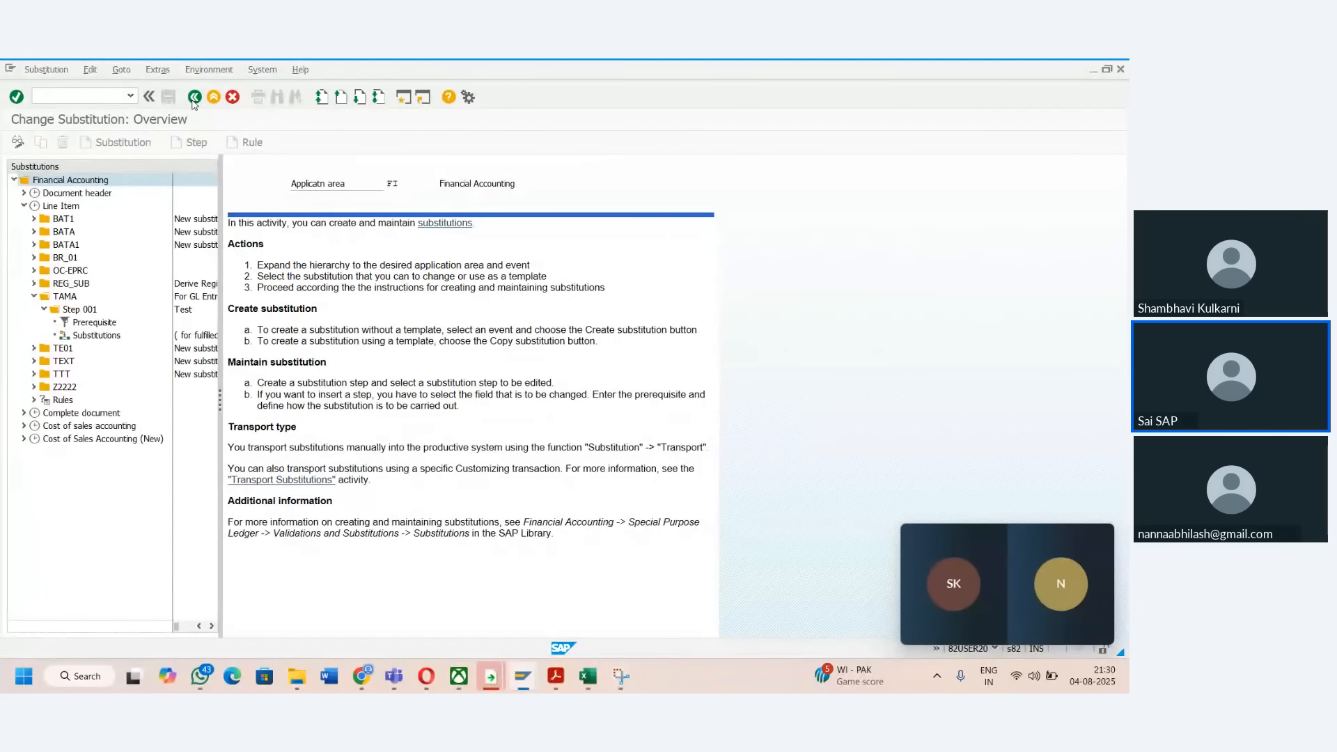
pyautogui.click(193, 103)
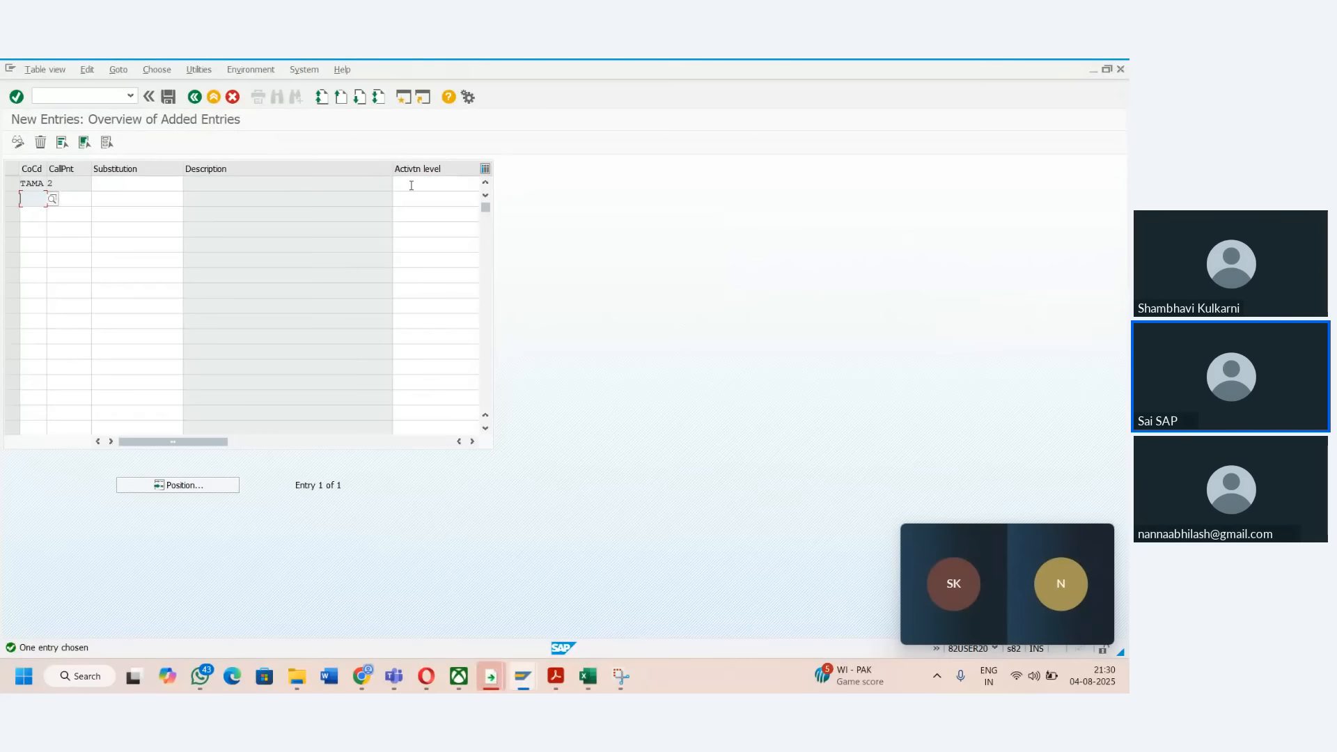
# - Set the activation level to 1 (Active) for company code TAMA, callup point 2, and save it to the TATA Group of Companies customizing request
pyautogui.click(412, 184)
pyautogui.write('01')
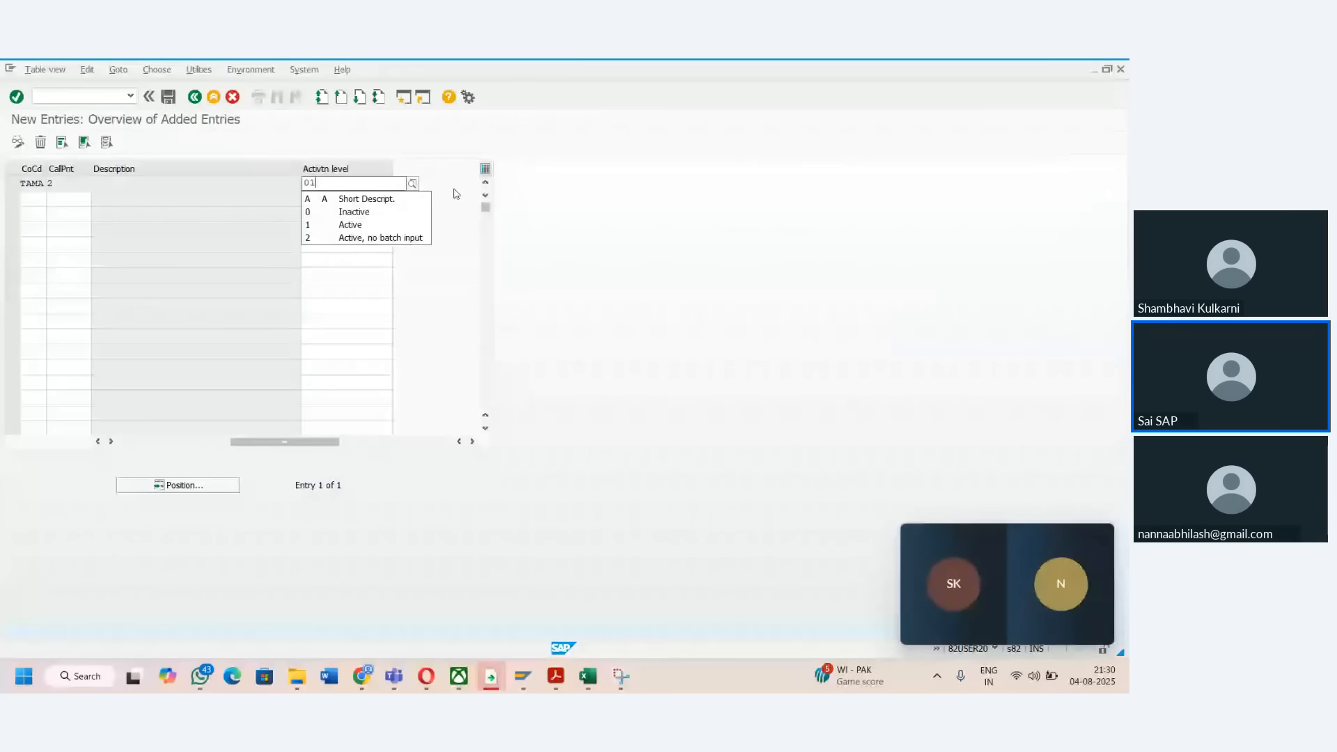
pyautogui.click(350, 227)
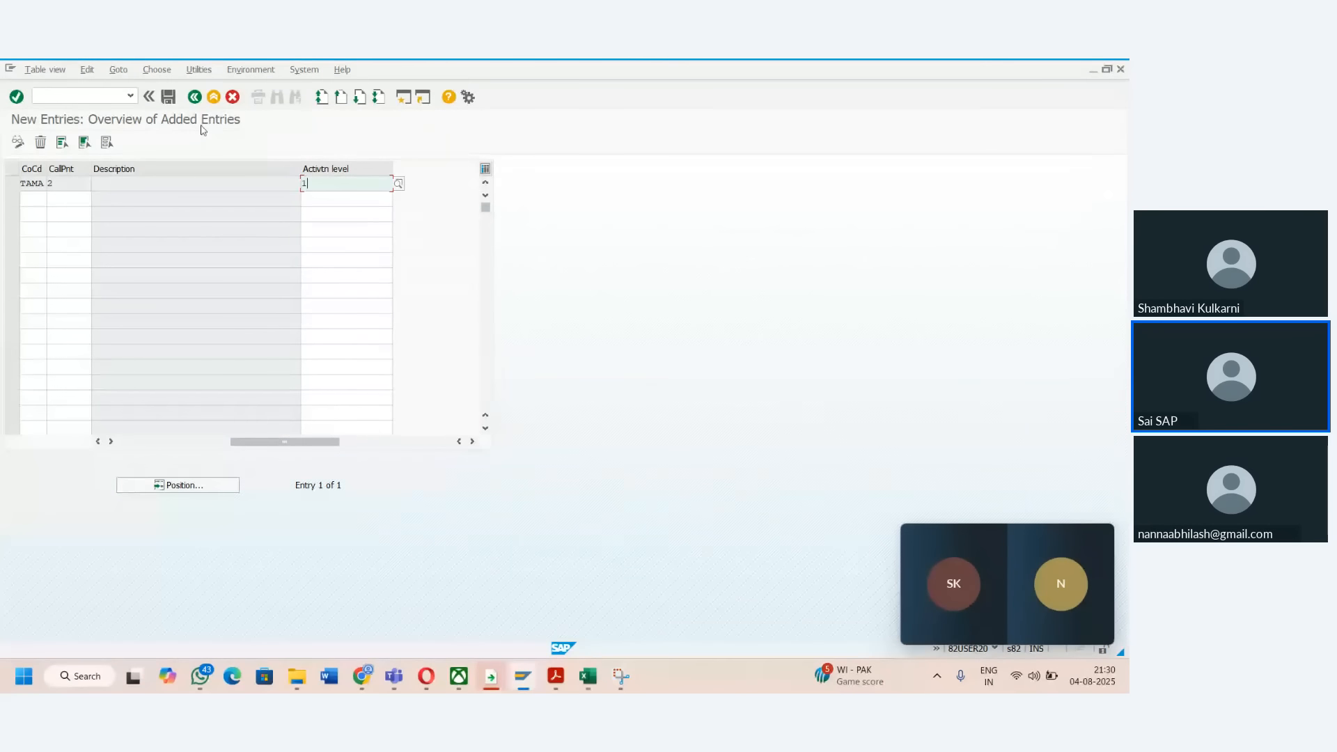
pyautogui.click(167, 97)
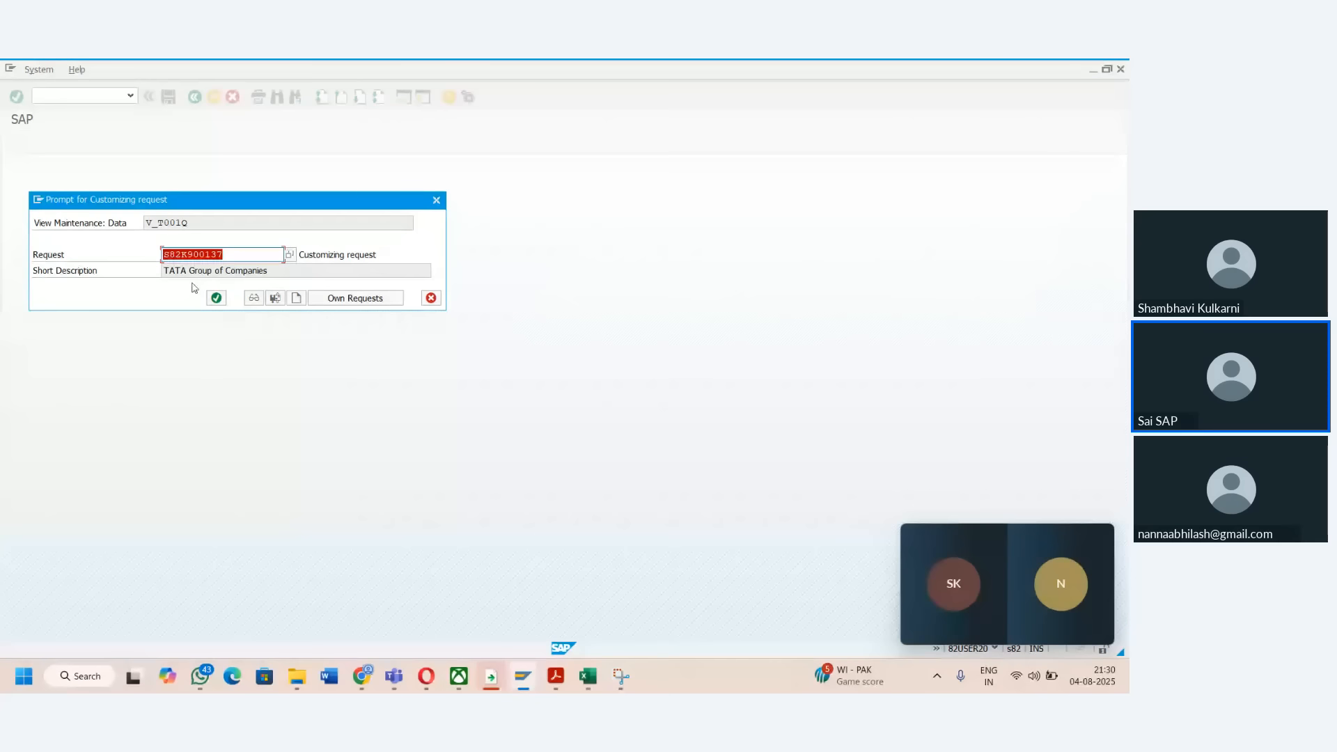
pyautogui.click(216, 297)
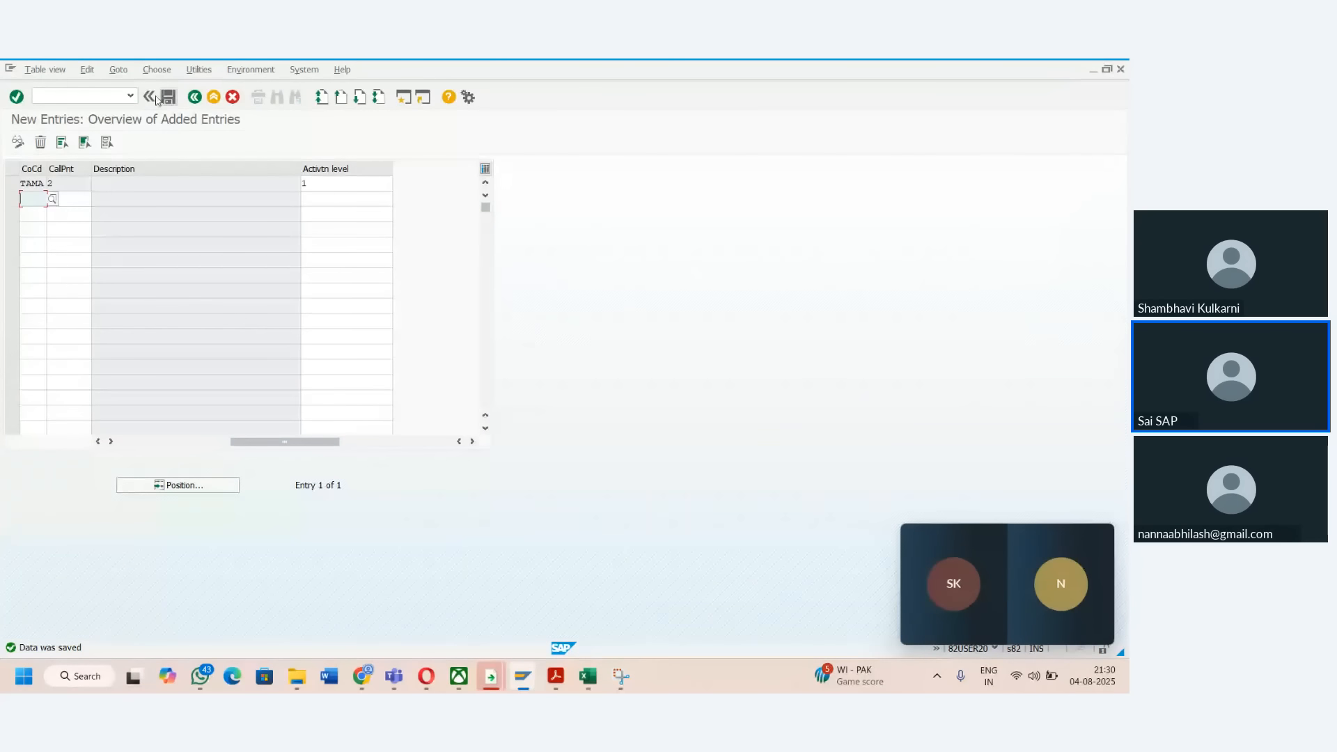
# - Return to the simulated invoice, leave its document overview, and restart the vendor invoice entry with transaction FB60
pyautogui.moveTo(527, 679)
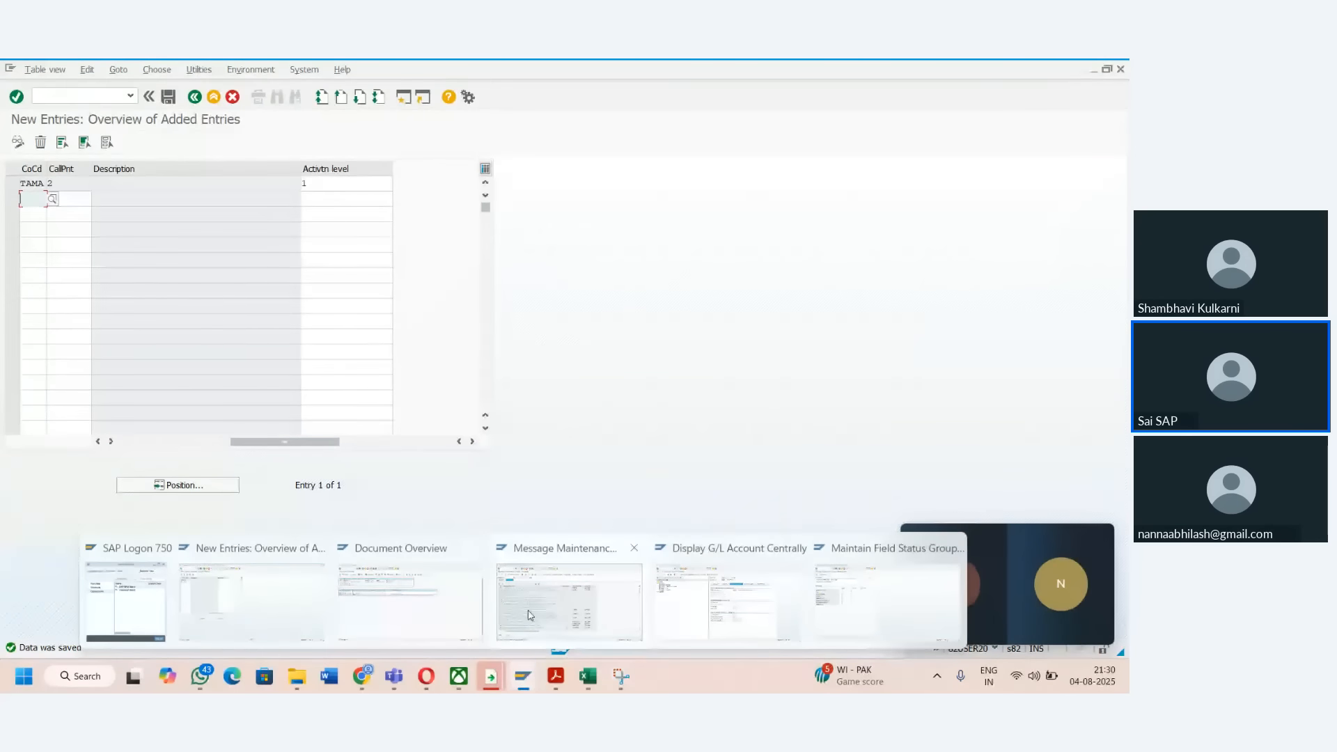
pyautogui.click(424, 605)
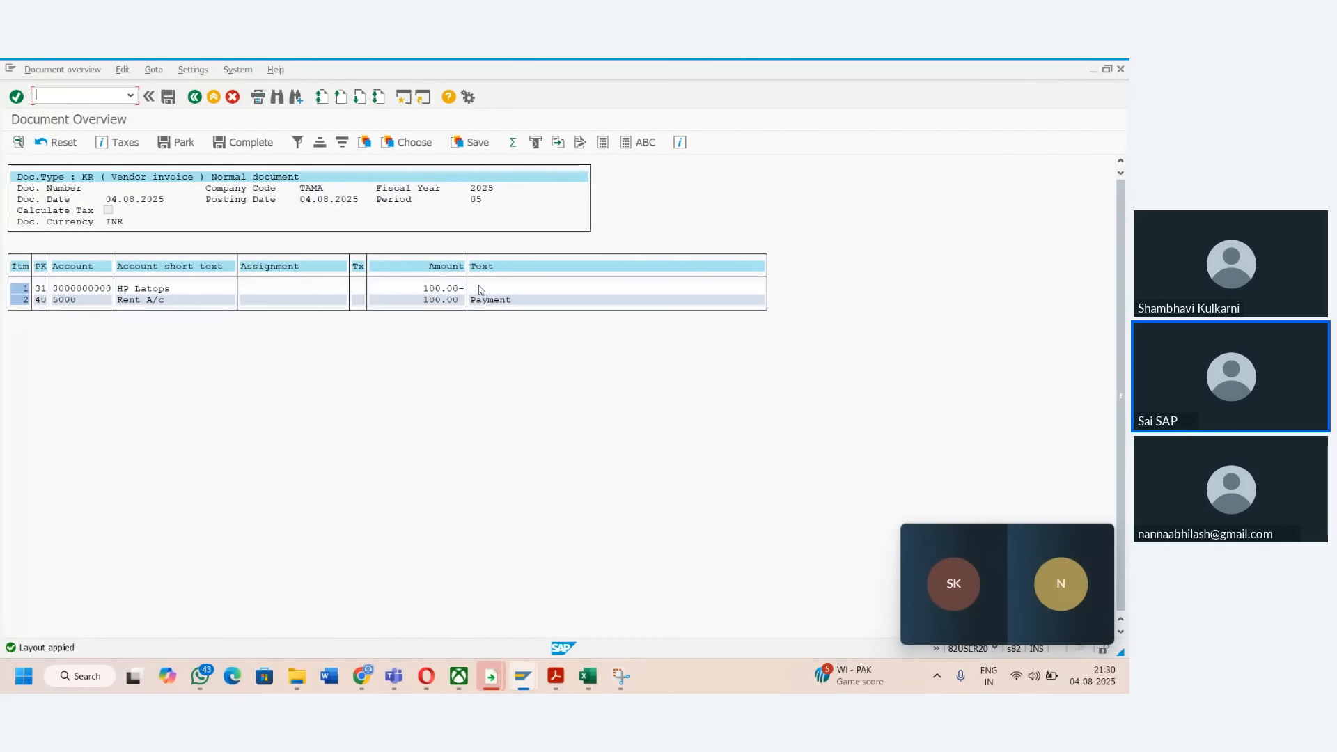
pyautogui.click(194, 97)
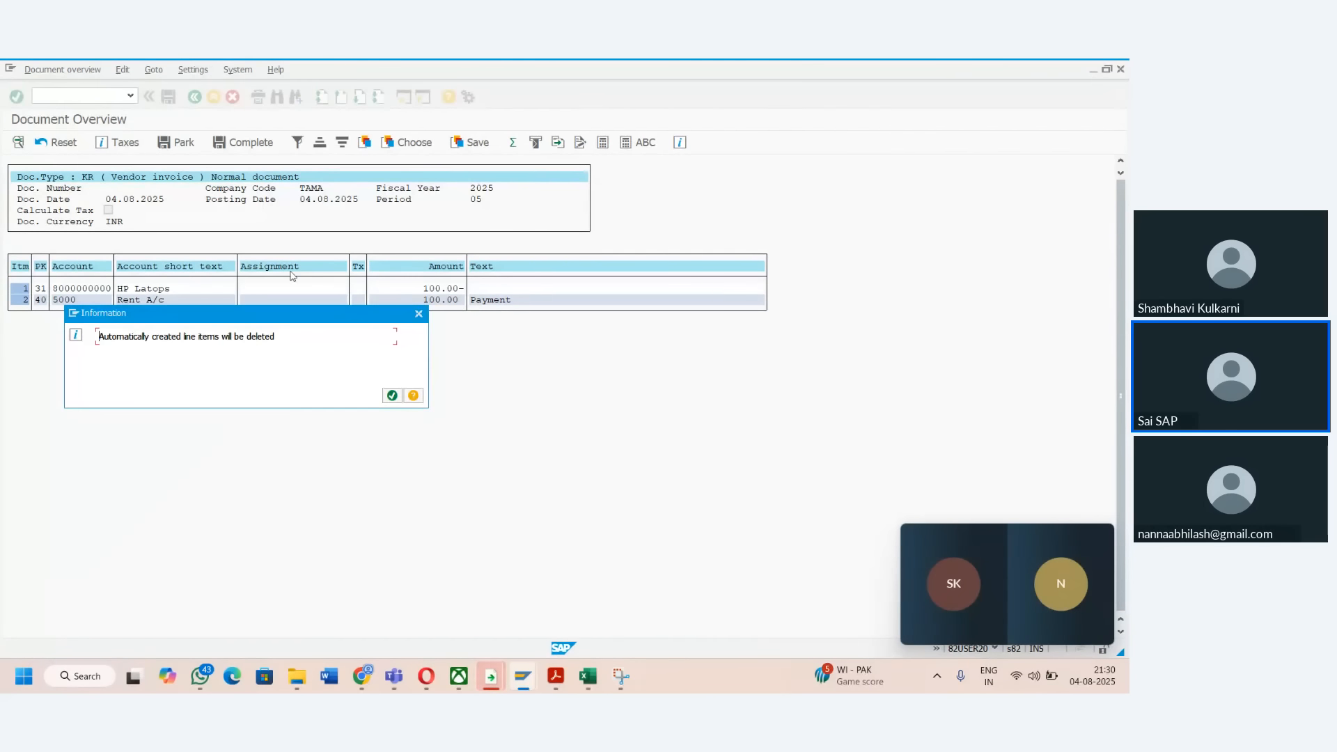
pyautogui.click(392, 396)
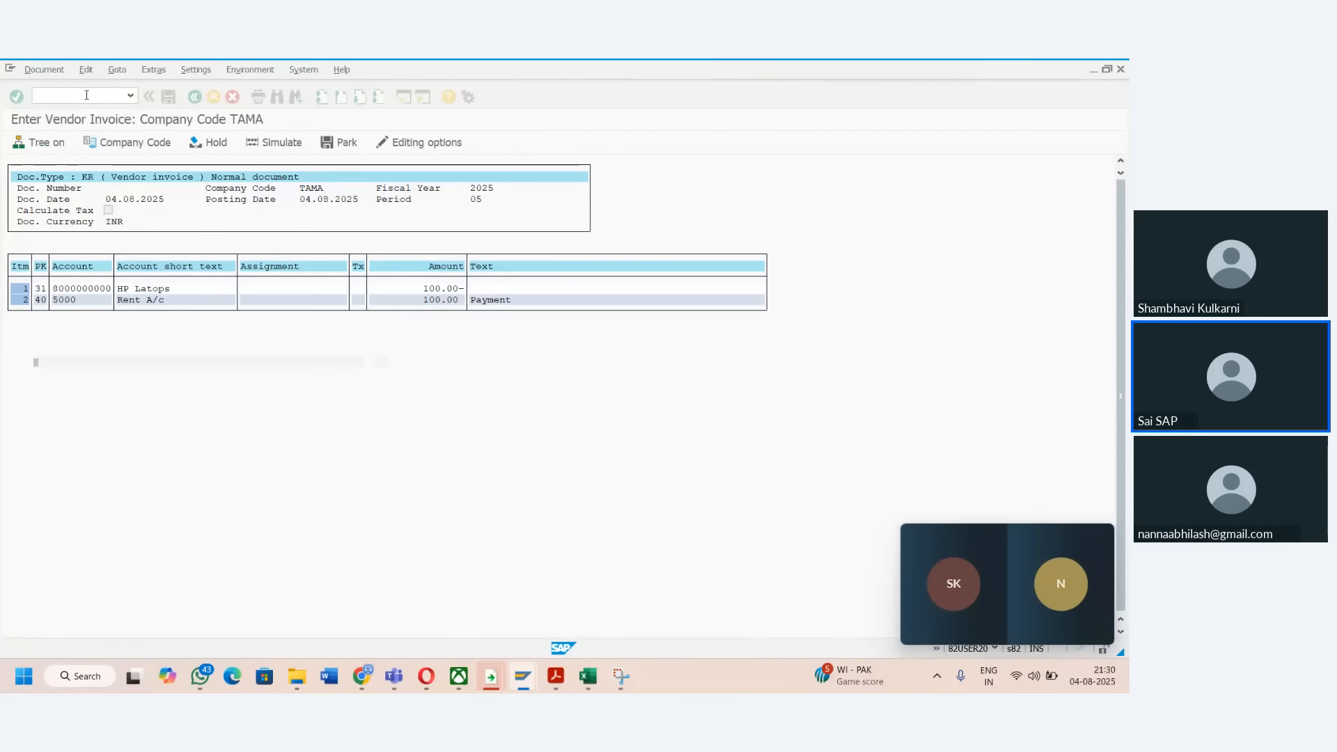
pyautogui.write('/nFB60')
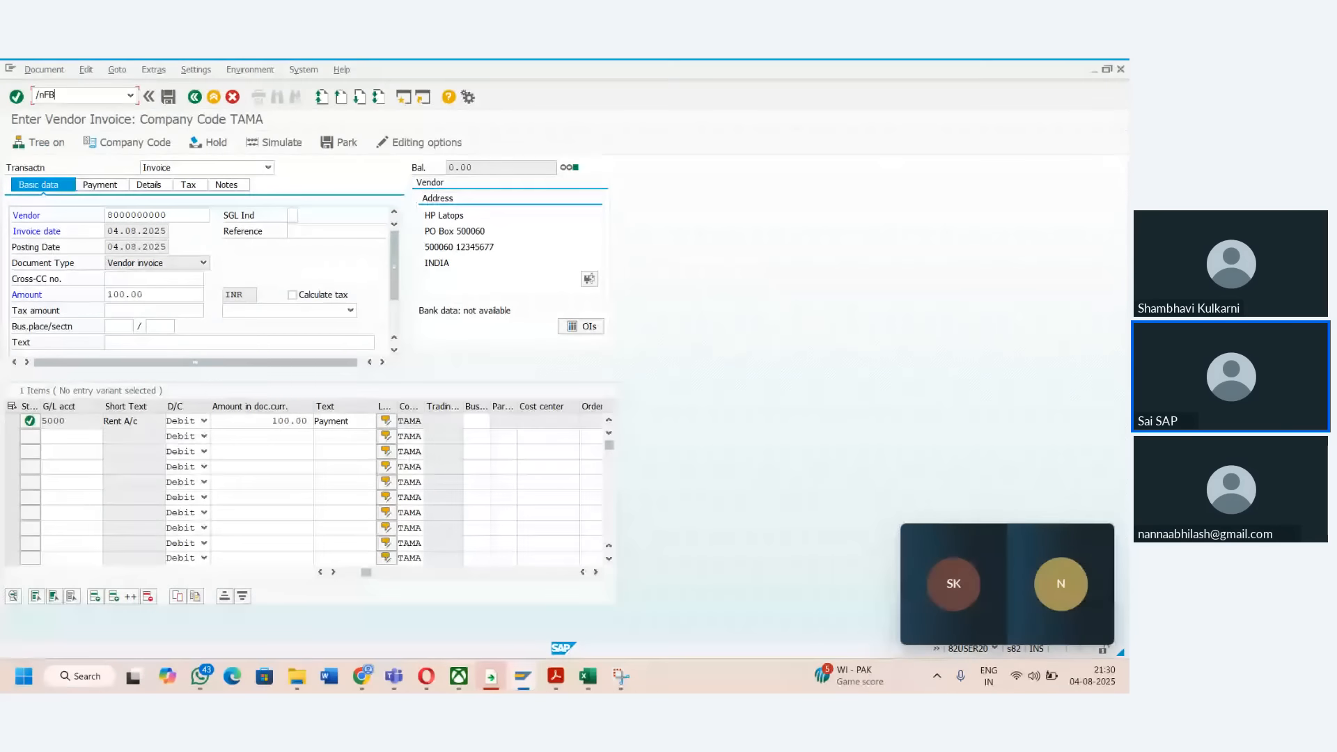
pyautogui.press('Return')
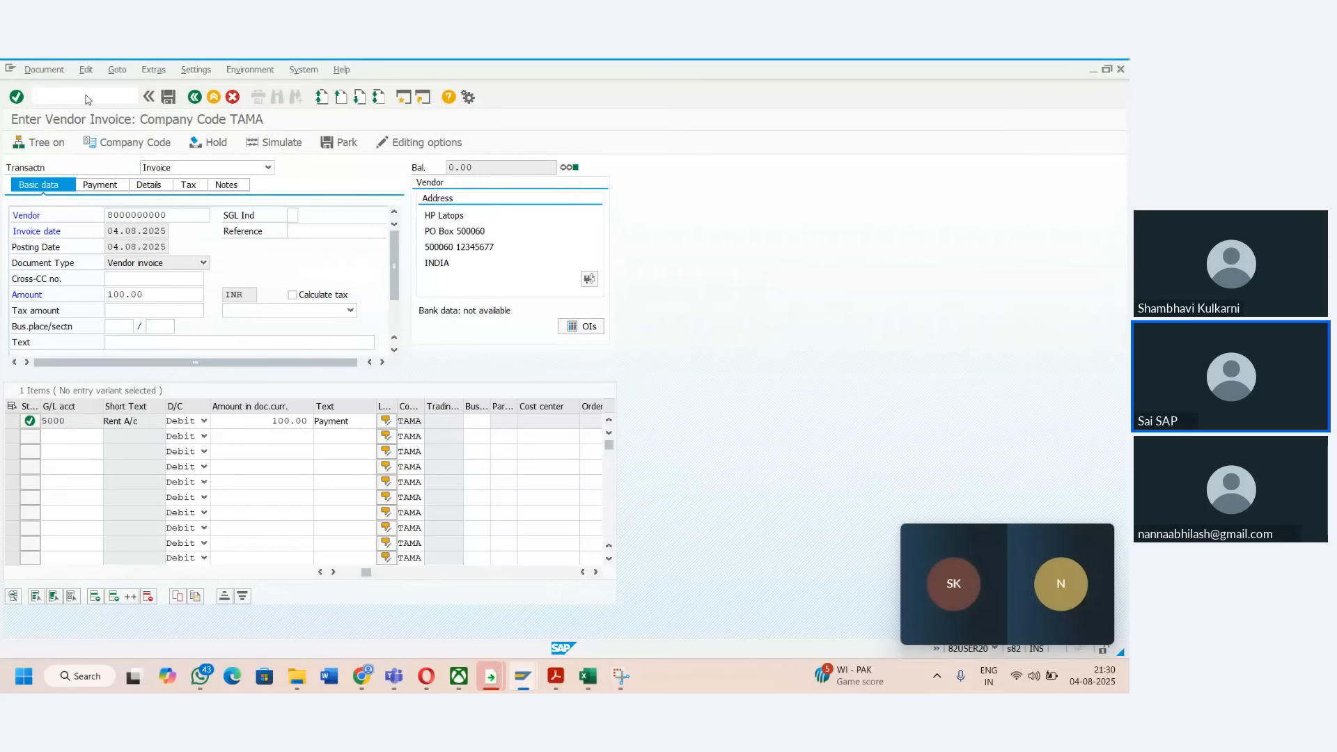
# - Fill in the new invoice's header with the vendor number, invoice date 04.08.2025 and an amount of 100 INR
pyautogui.click(111, 215)
pyautogui.click(114, 225)
pyautogui.click(115, 232)
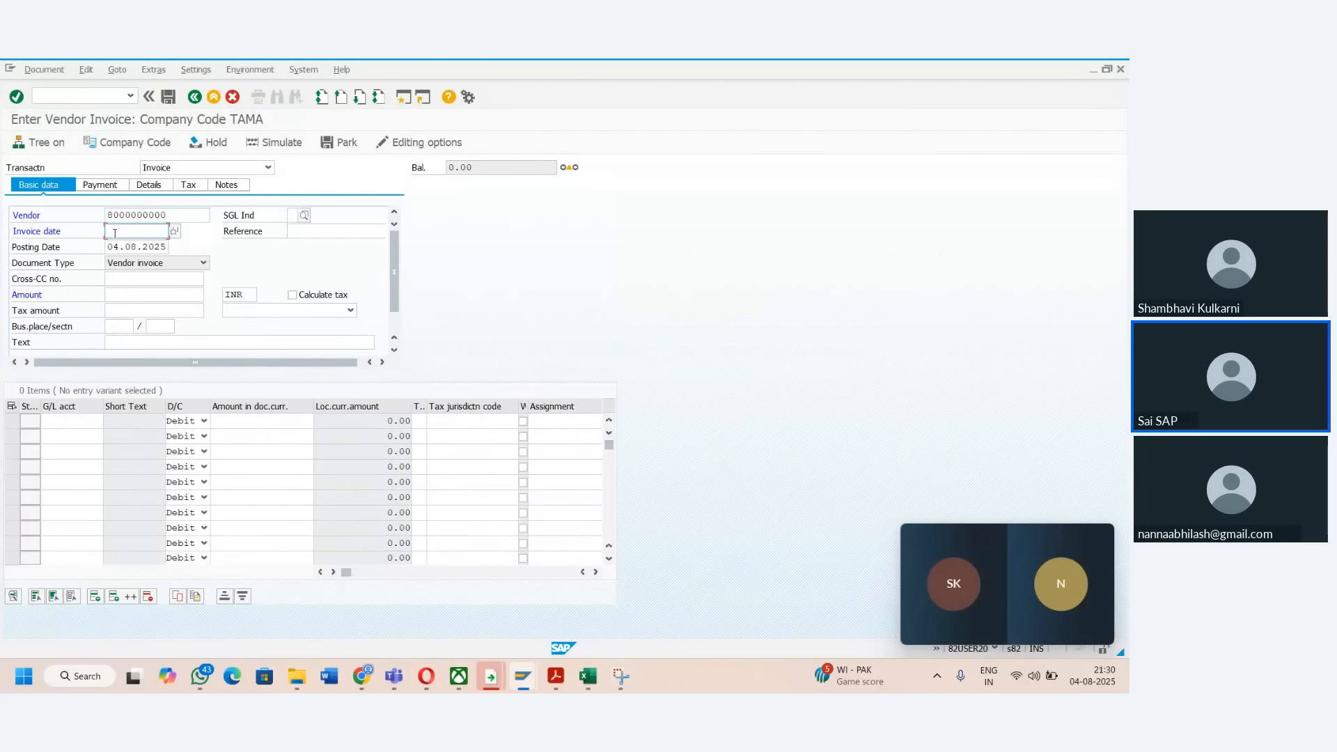
pyautogui.click(116, 242)
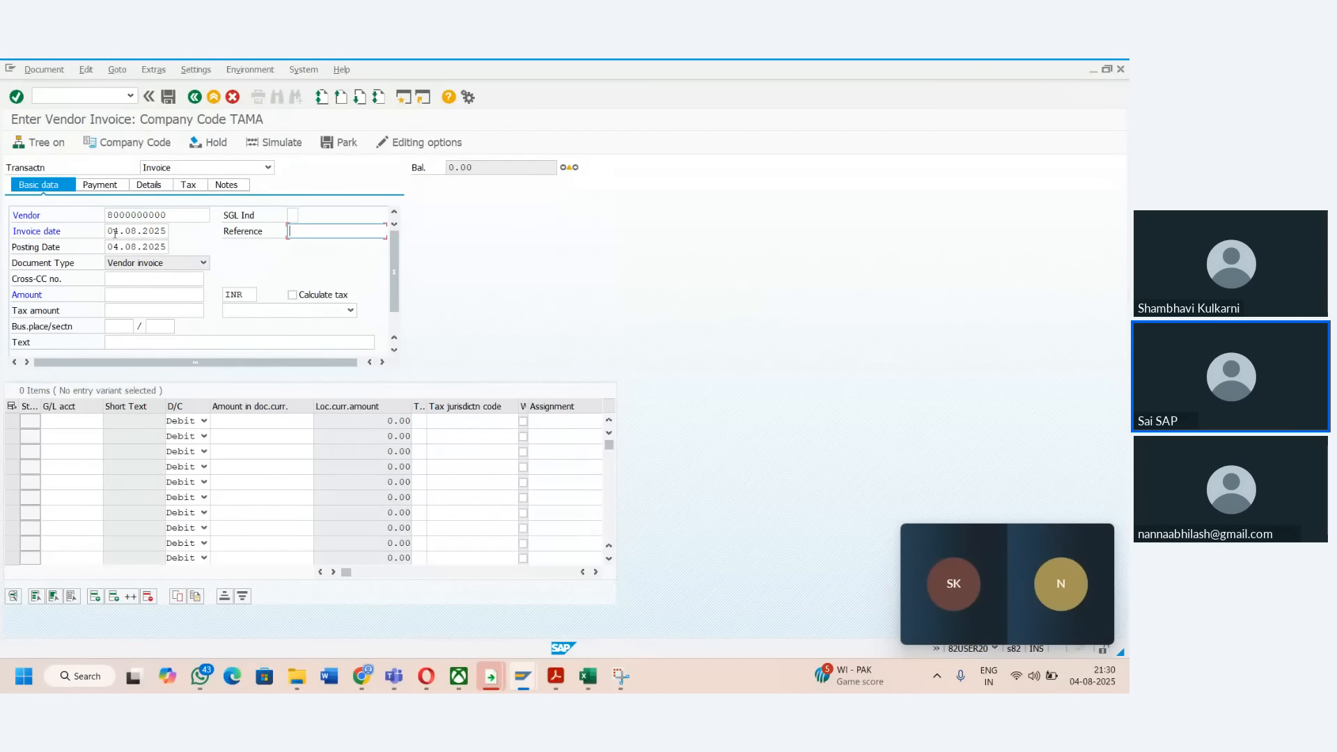
pyautogui.click(126, 295)
pyautogui.write('100')
pyautogui.press('Tab')
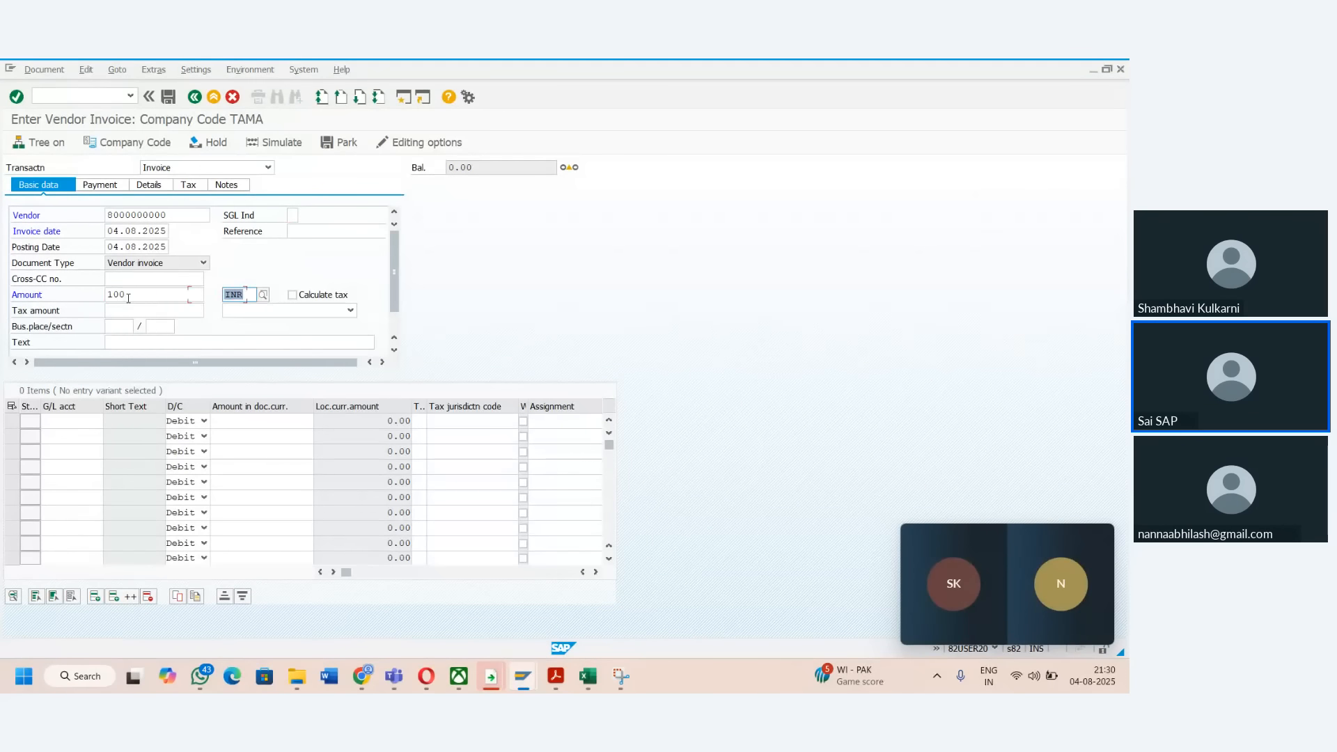
# - Enter a debit line item for G/L account 5000 with an amount of 100
pyautogui.click(76, 421)
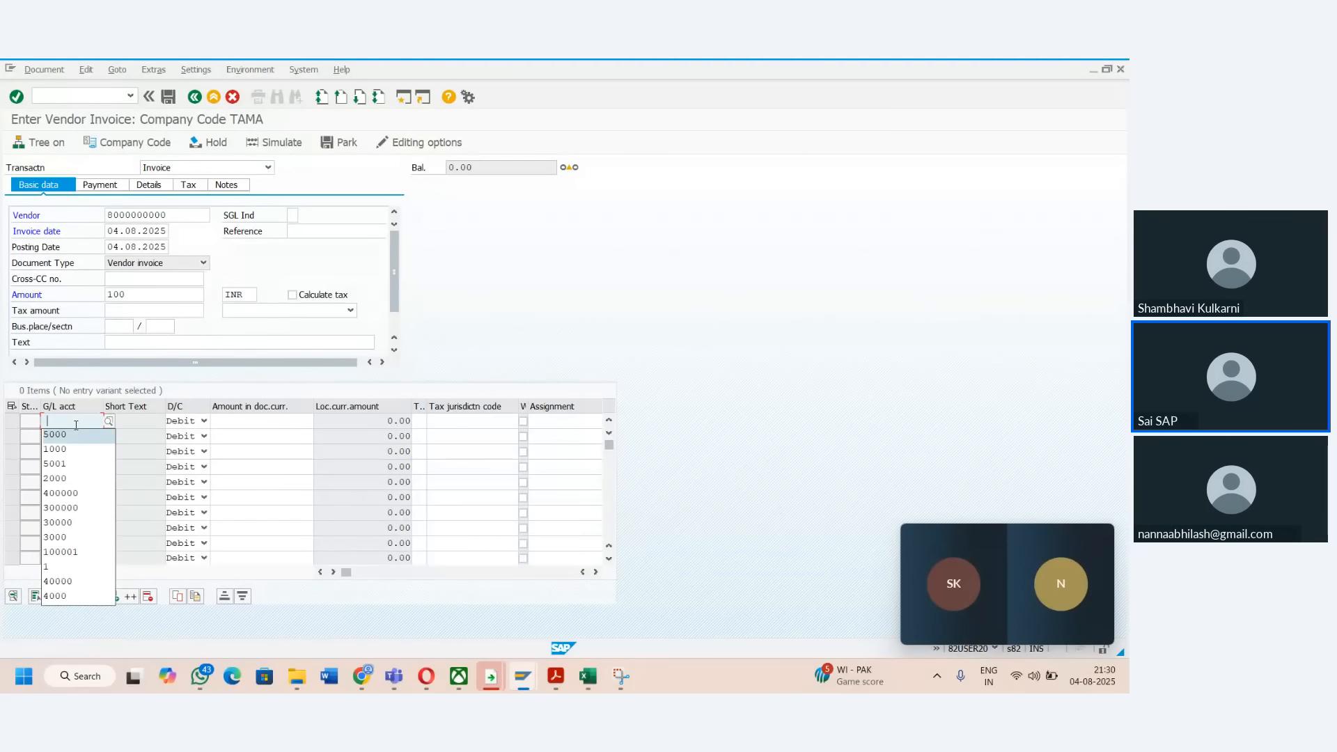
pyautogui.press('Tab')
pyautogui.press('Tab')
pyautogui.write('1')
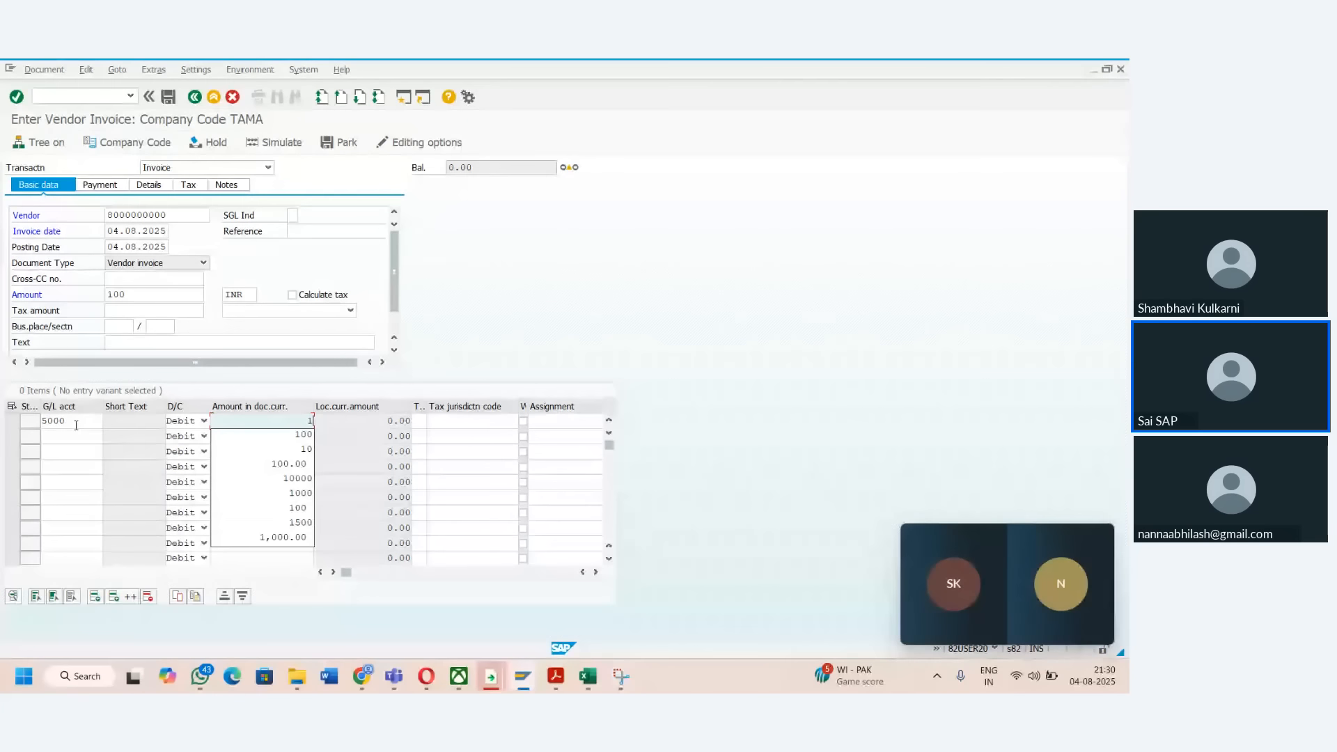
pyautogui.write('00')
# - Enter PAyment as the text of the G/L account 5000 line item, then try to simulate the invoice and acknowledge the information message
pyautogui.press('Tab')
pyautogui.press('Tab')
pyautogui.press('Tab')
pyautogui.press('Tab')
pyautogui.press('Tab')
pyautogui.press('Tab')
pyautogui.press('Tab')
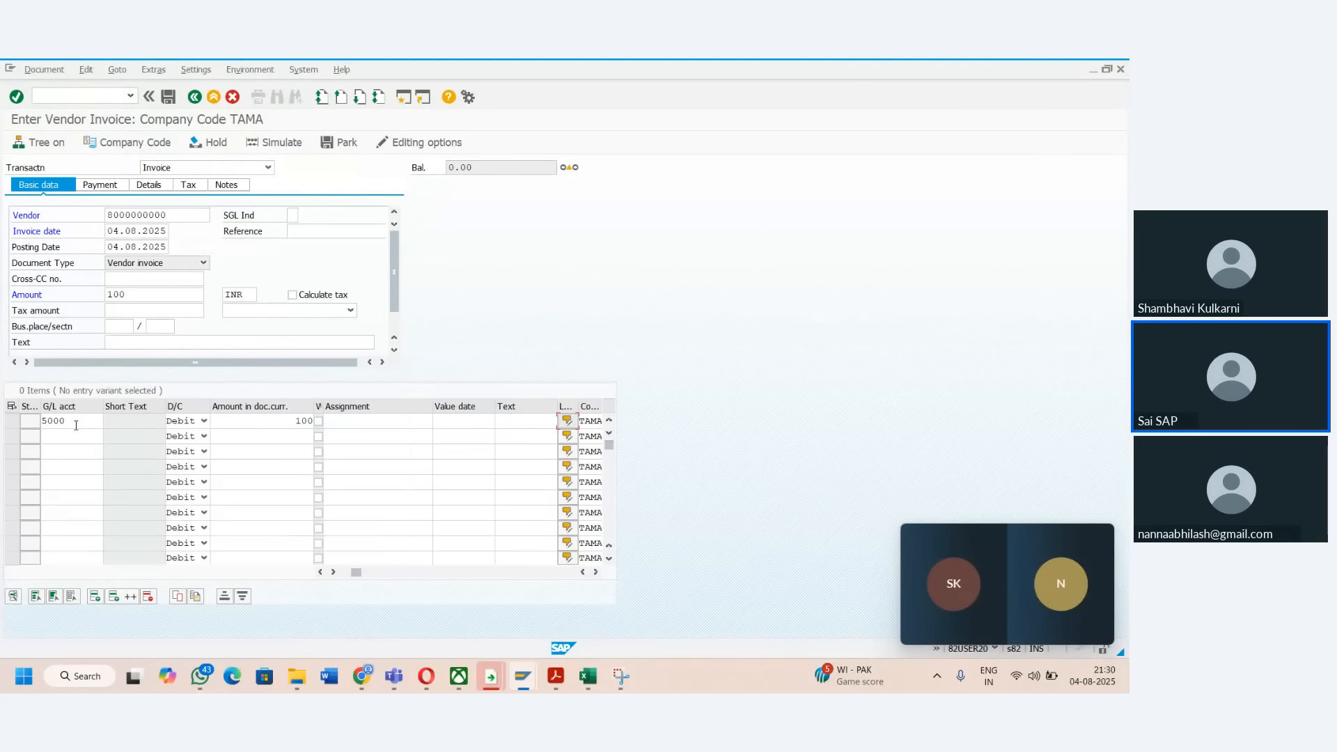
pyautogui.click(522, 419)
pyautogui.write('P')
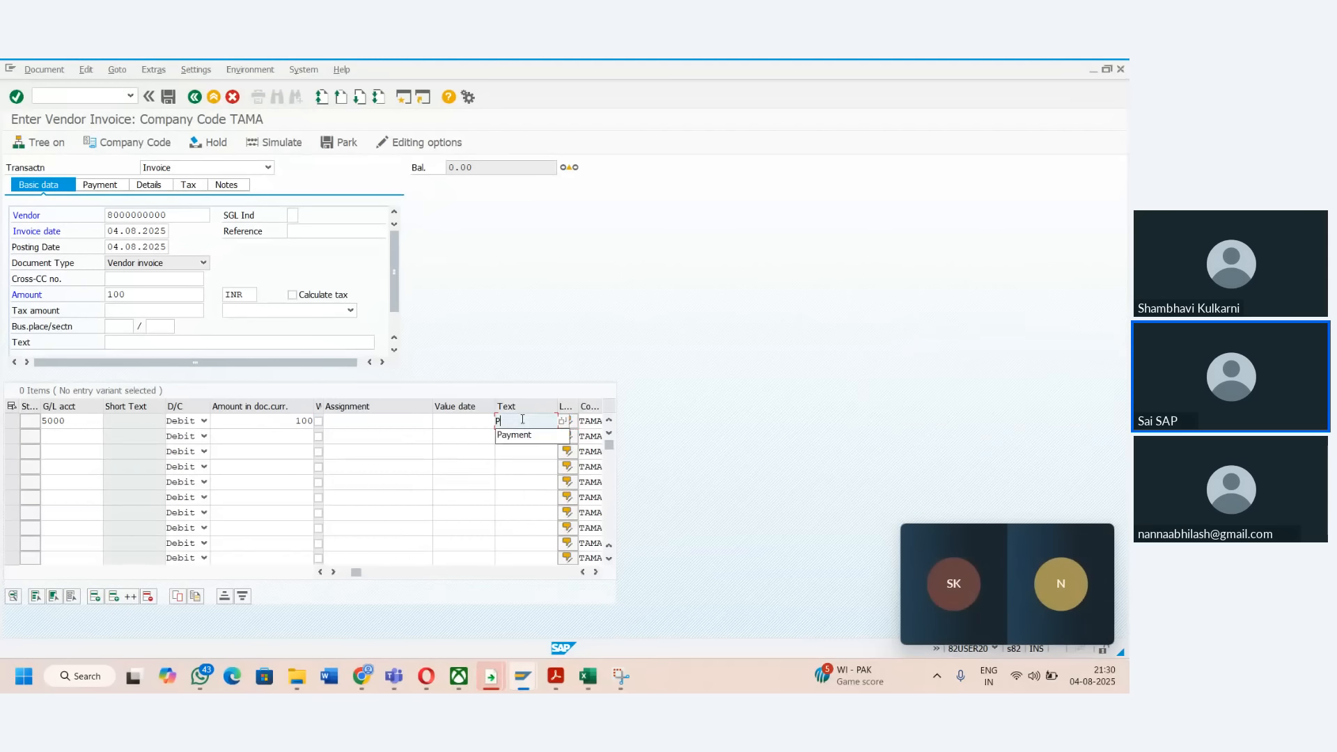
pyautogui.write('Ayment')
pyautogui.press('Return')
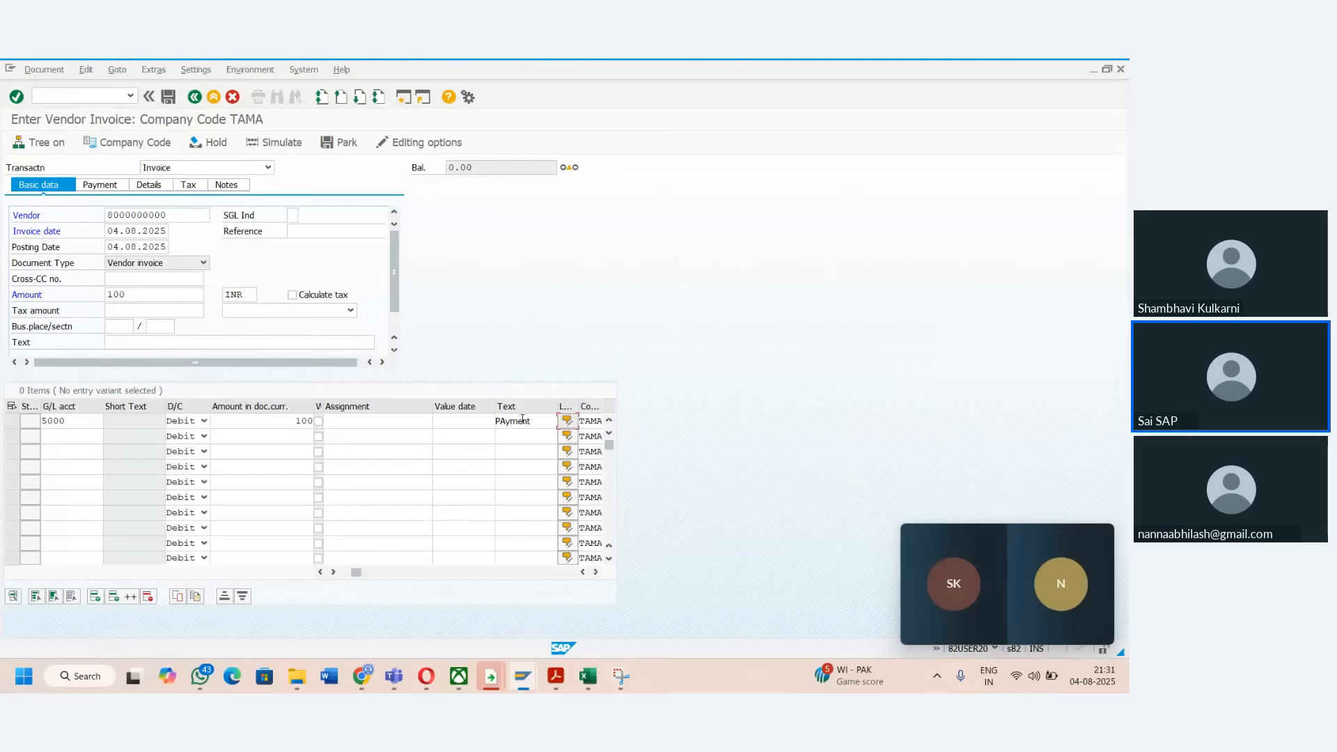
pyautogui.click(274, 144)
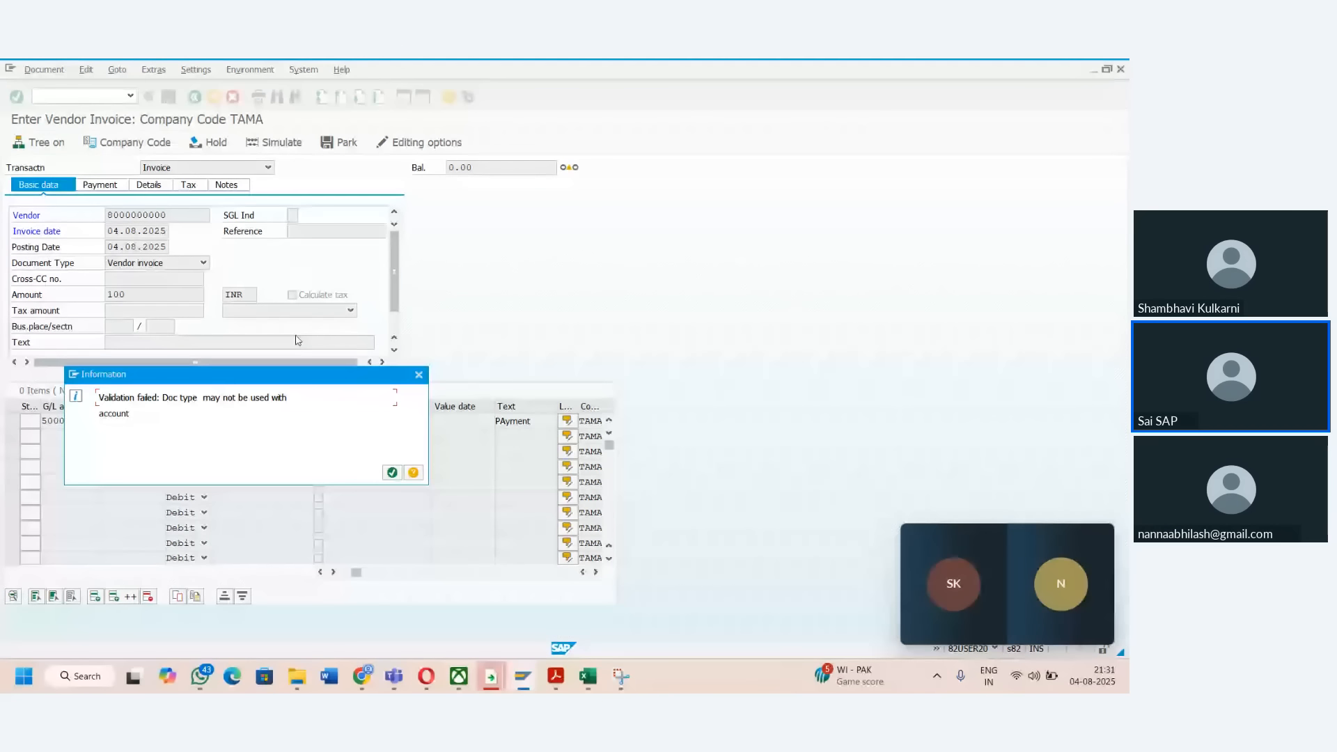
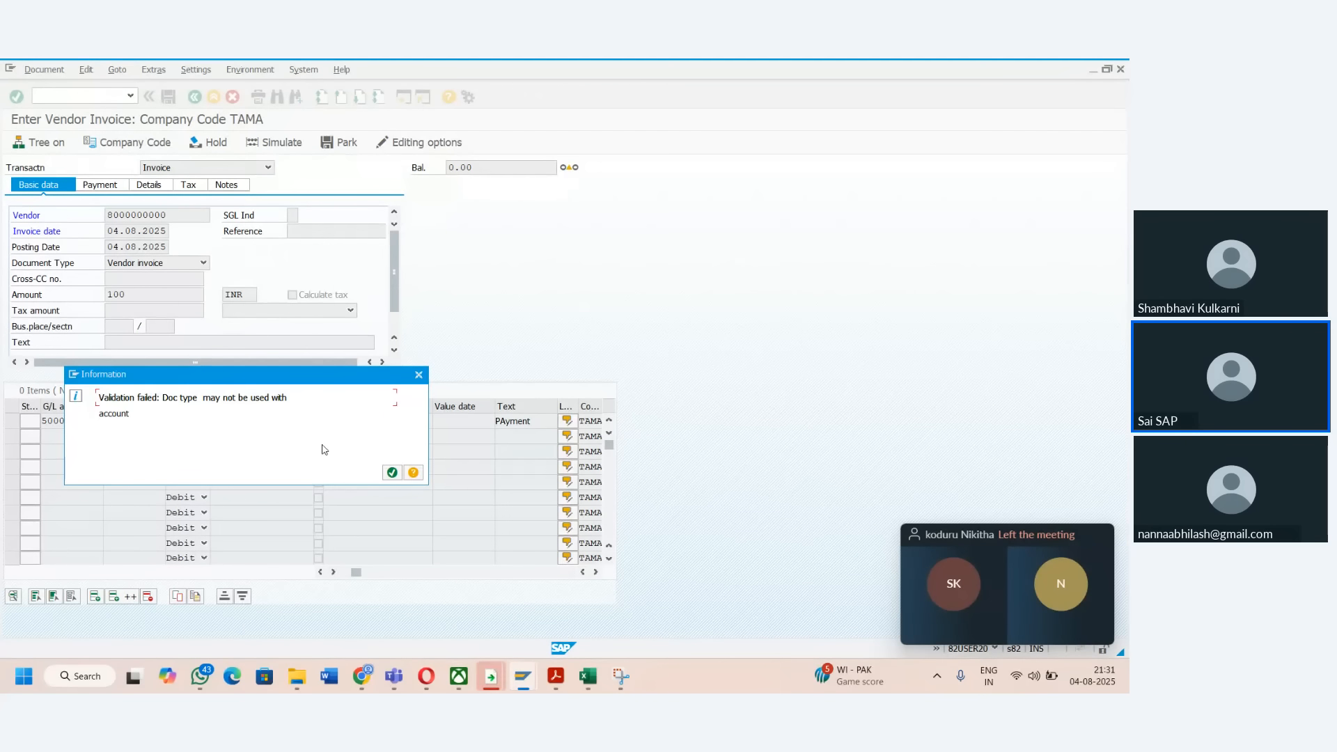
pyautogui.press('Return')
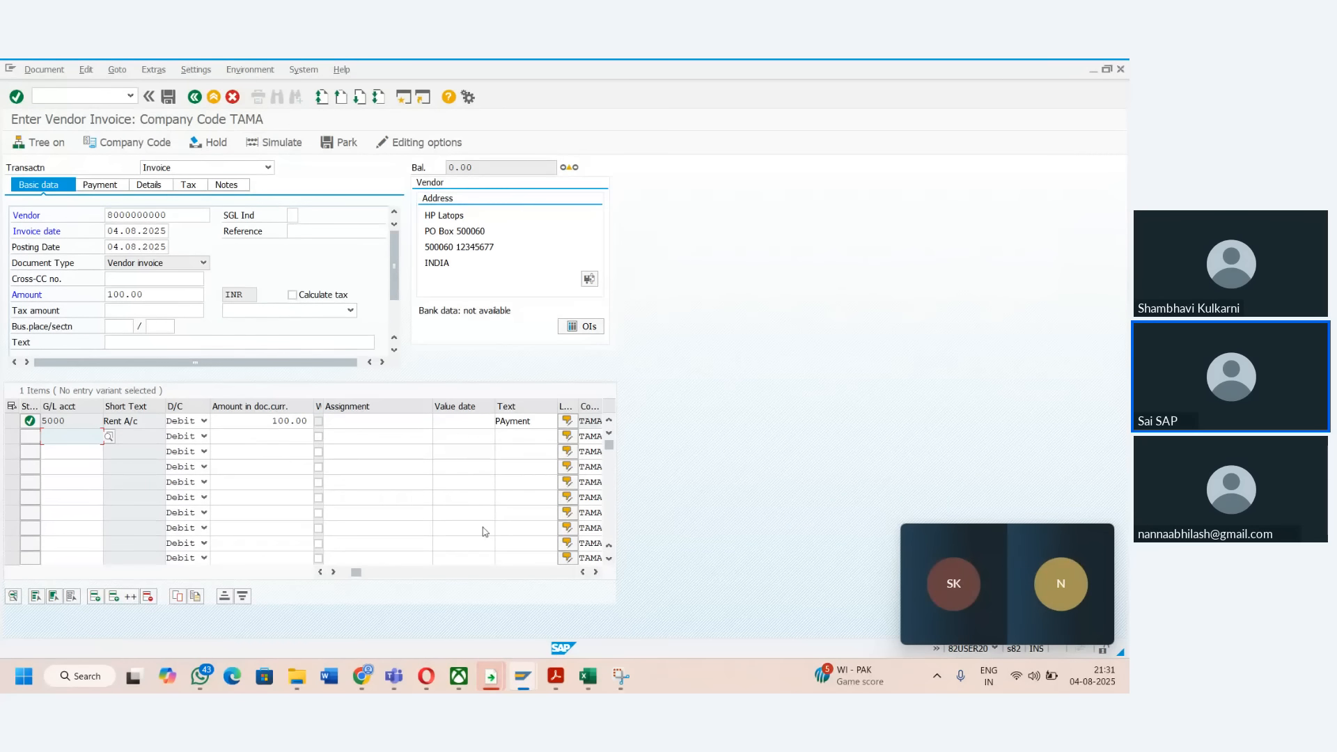
# - Return from the substitution entries to the IMG structure and open the Validation in Accounting Documents activity
pyautogui.moveTo(526, 689)
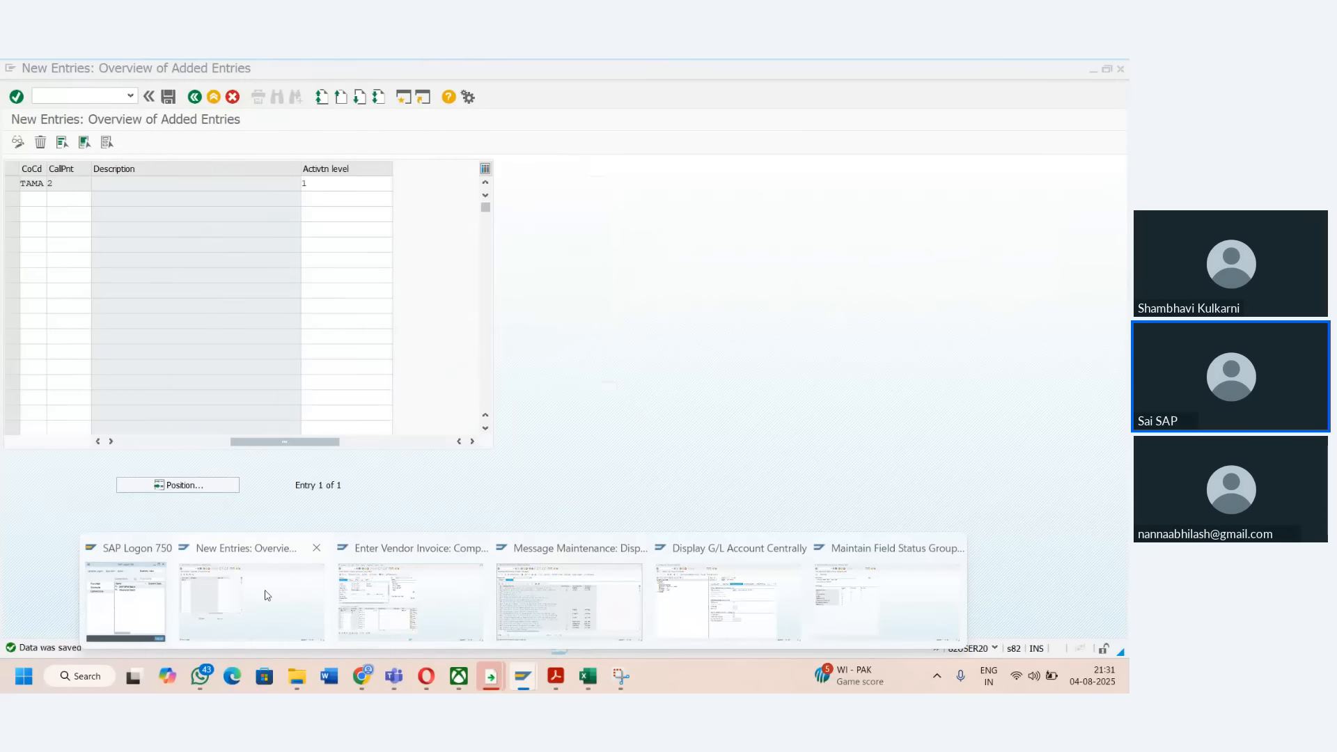
pyautogui.click(265, 594)
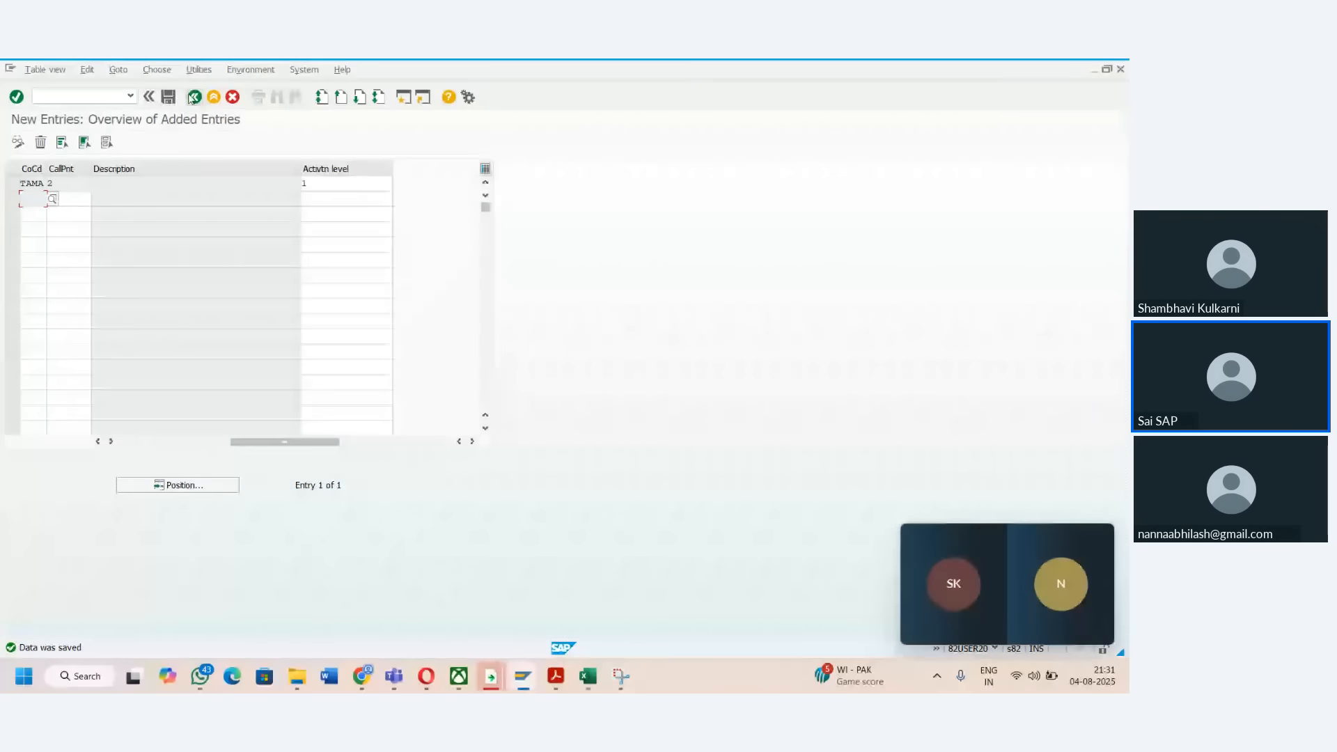
pyautogui.click(174, 98)
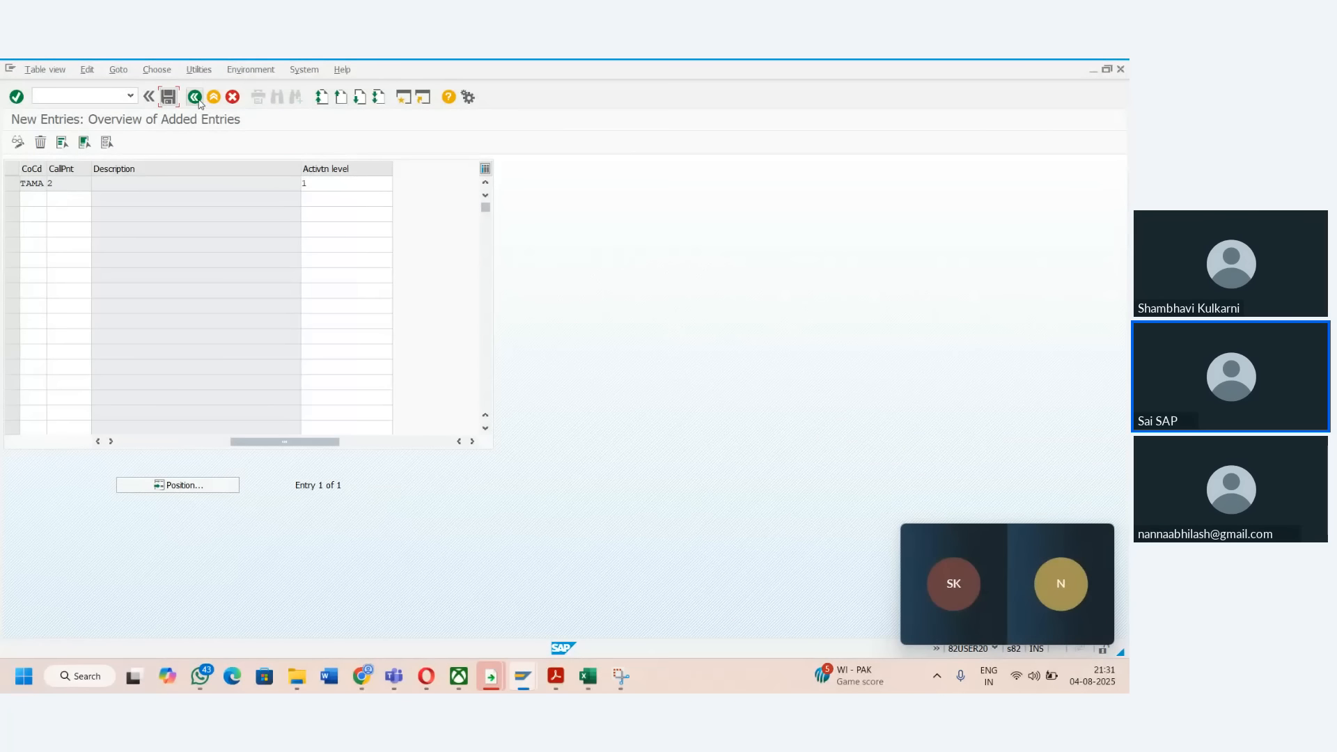
pyautogui.click(195, 99)
pyautogui.click(196, 98)
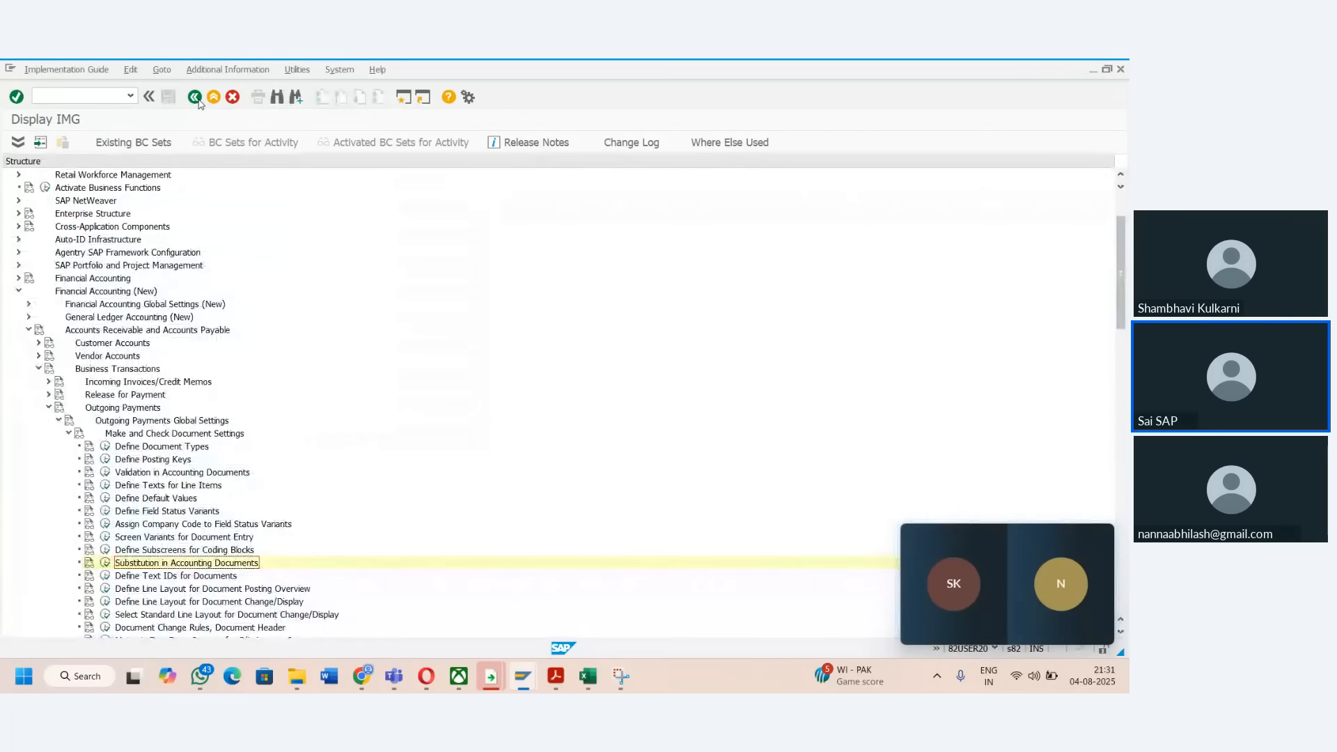
pyautogui.click(106, 474)
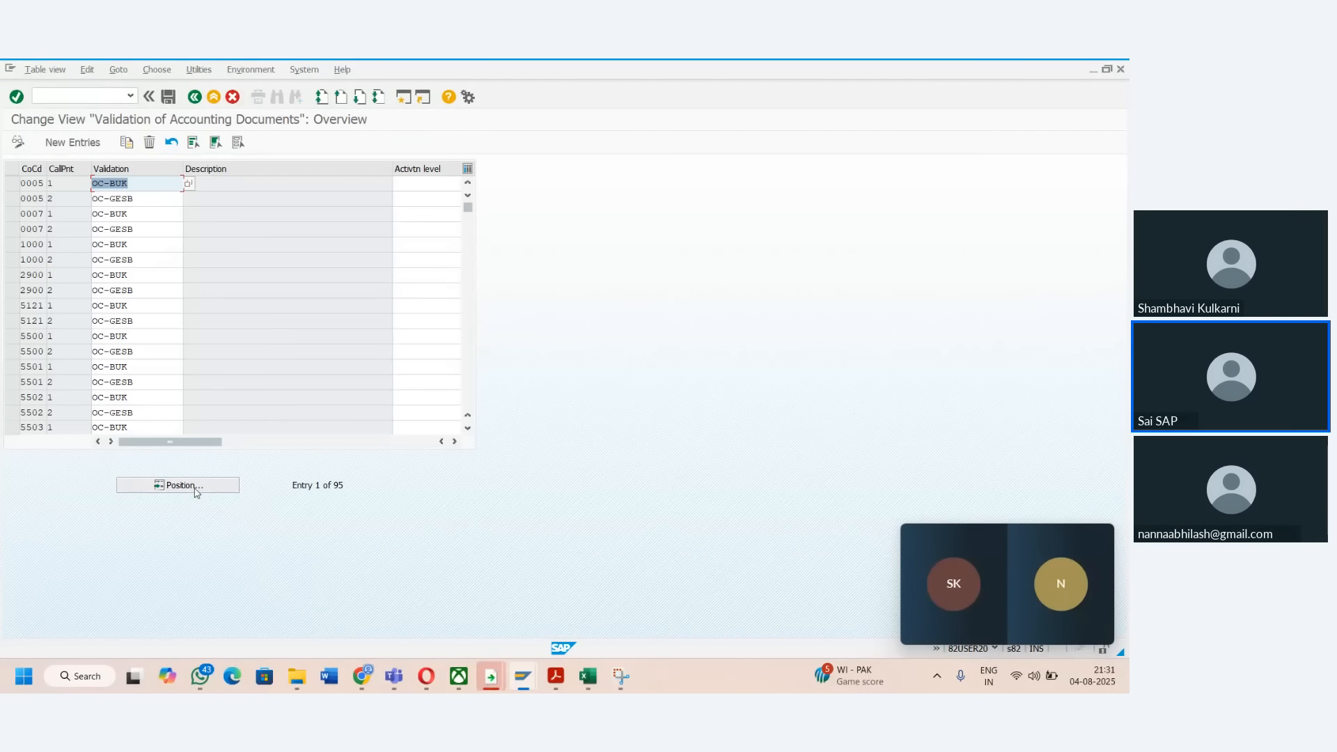
# - Position the accounting document validation overview at company code TAMA
pyautogui.click(196, 491)
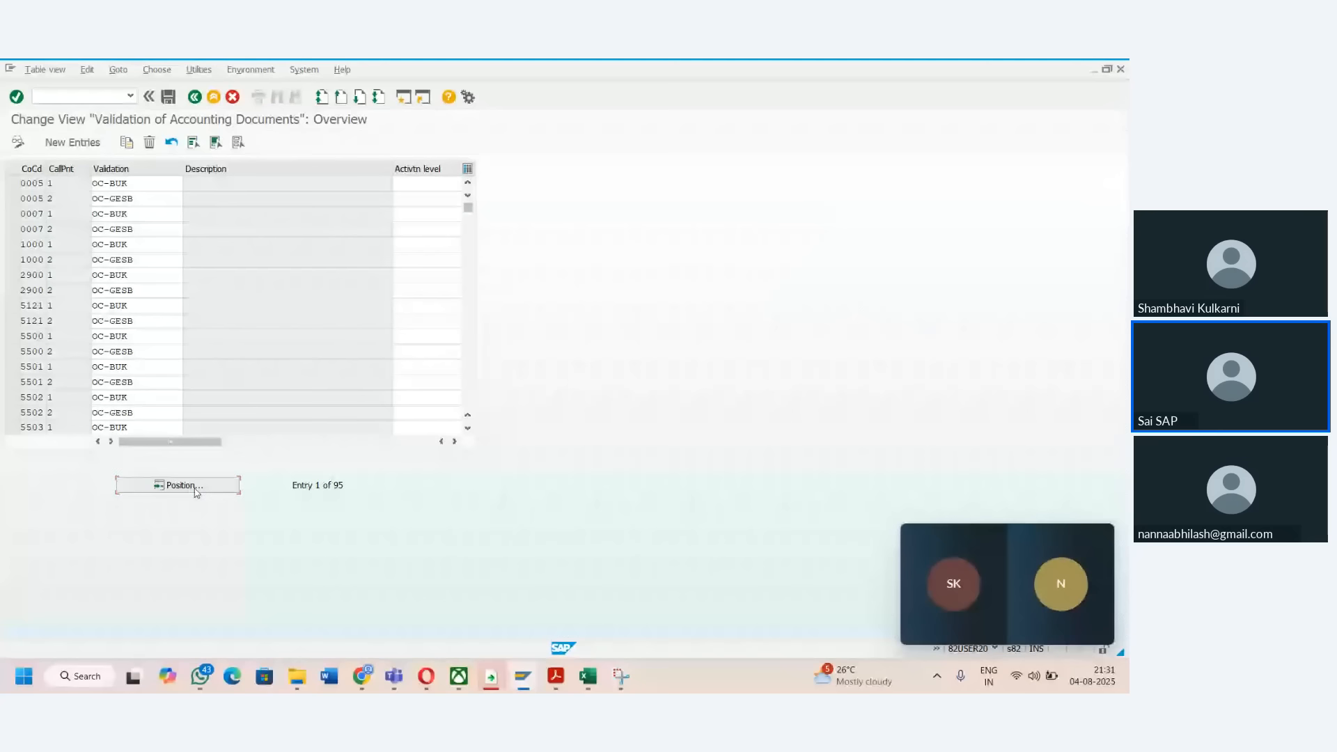
pyautogui.write('TAN')
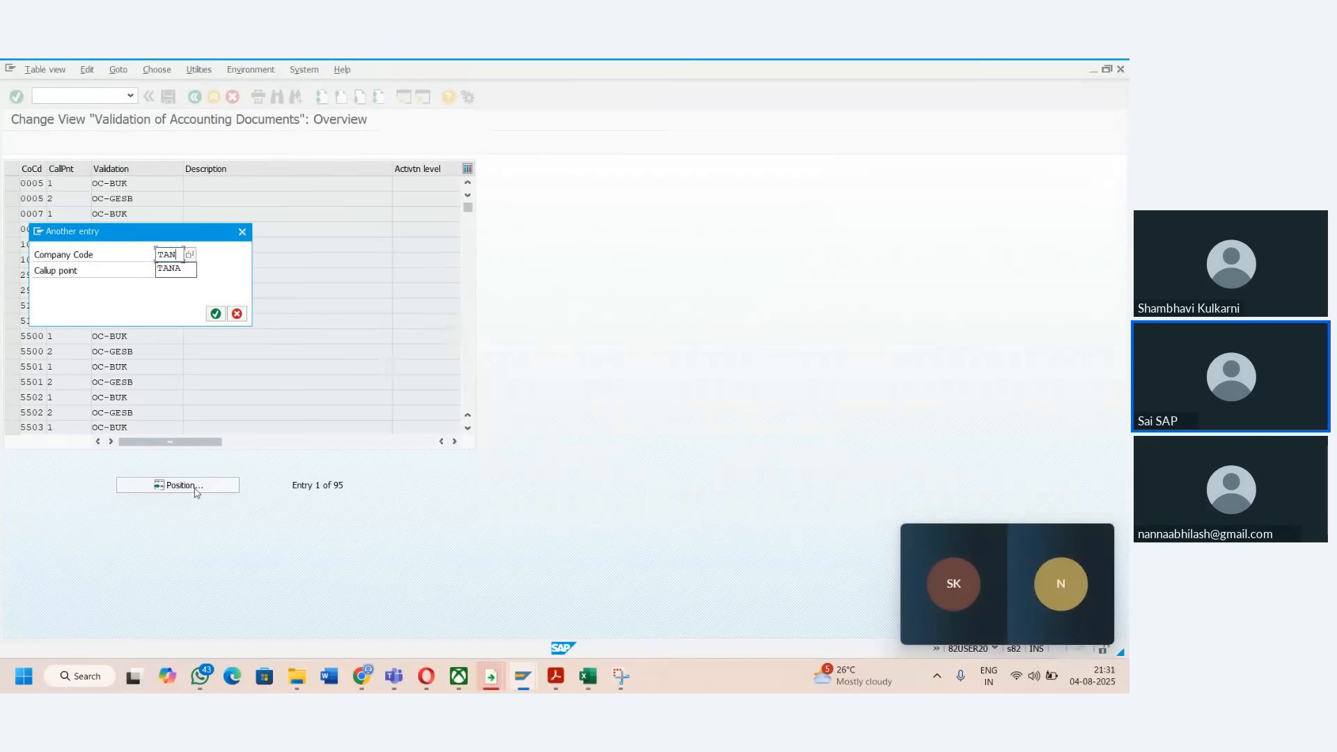
pyautogui.press('BackSpace')
pyautogui.write('MA')
pyautogui.press('Return')
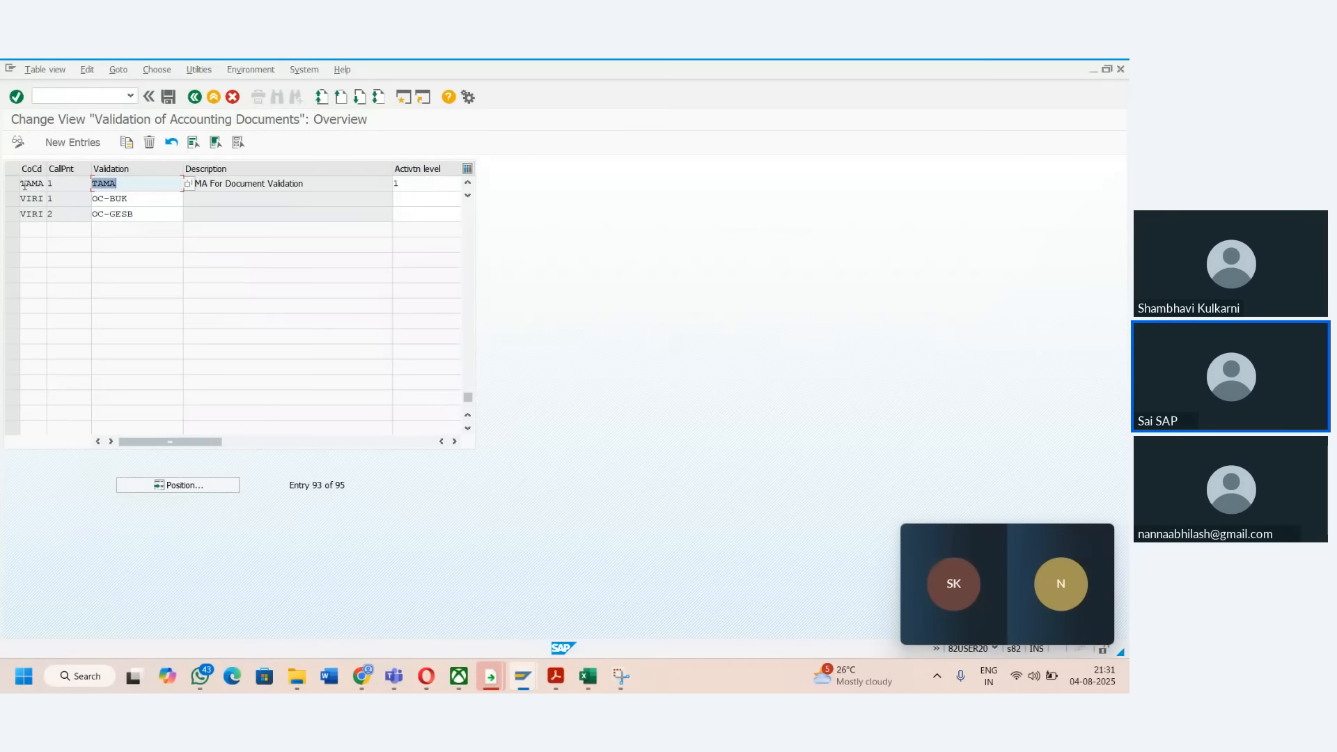
# - Open the document header validation assigned to company code TAMA and view the check of its Step 001
pyautogui.doubleClick(24, 184)
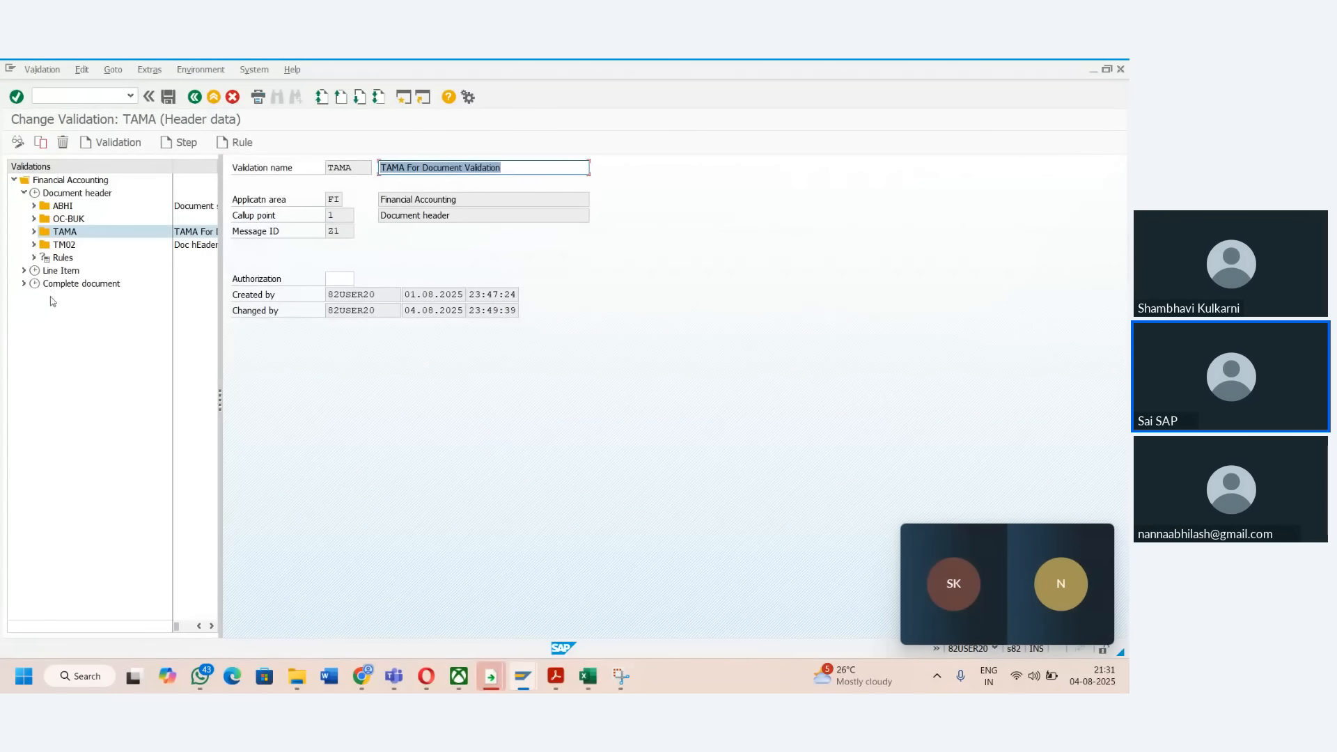
pyautogui.click(34, 231)
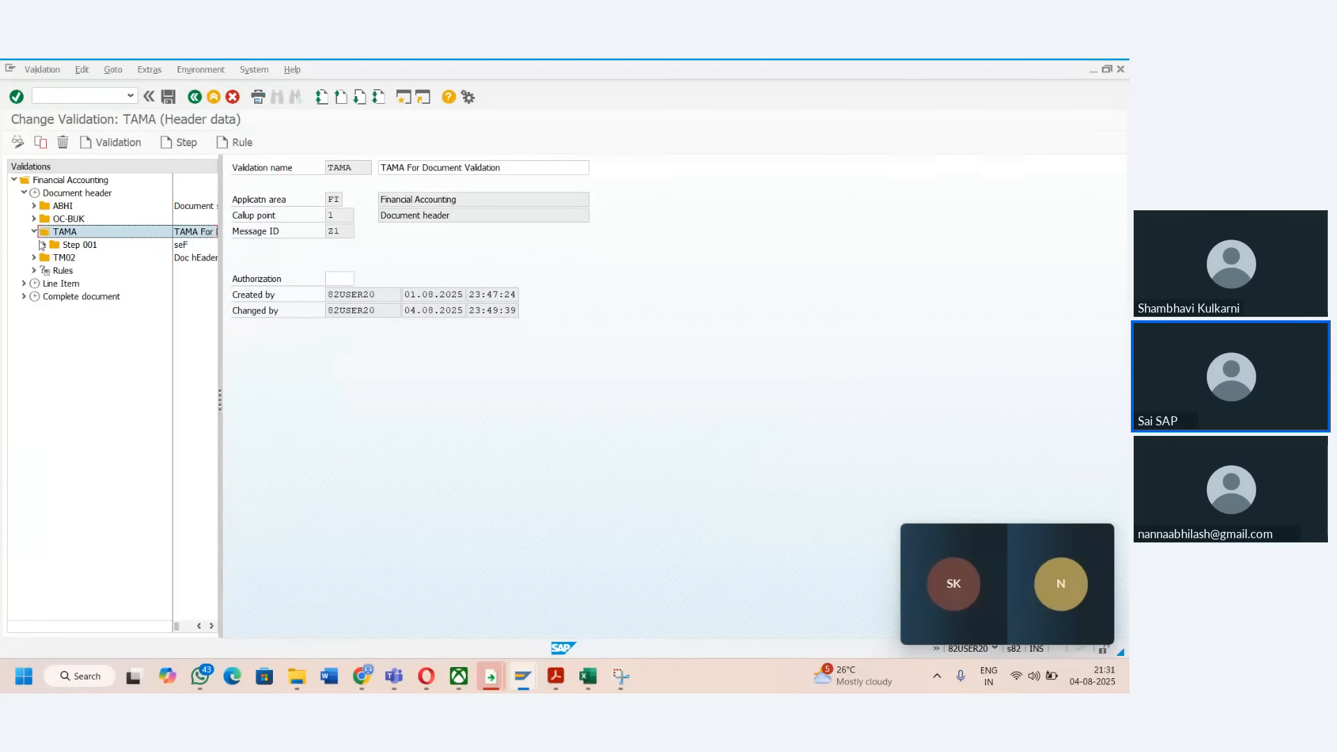
pyautogui.click(41, 244)
pyautogui.click(78, 271)
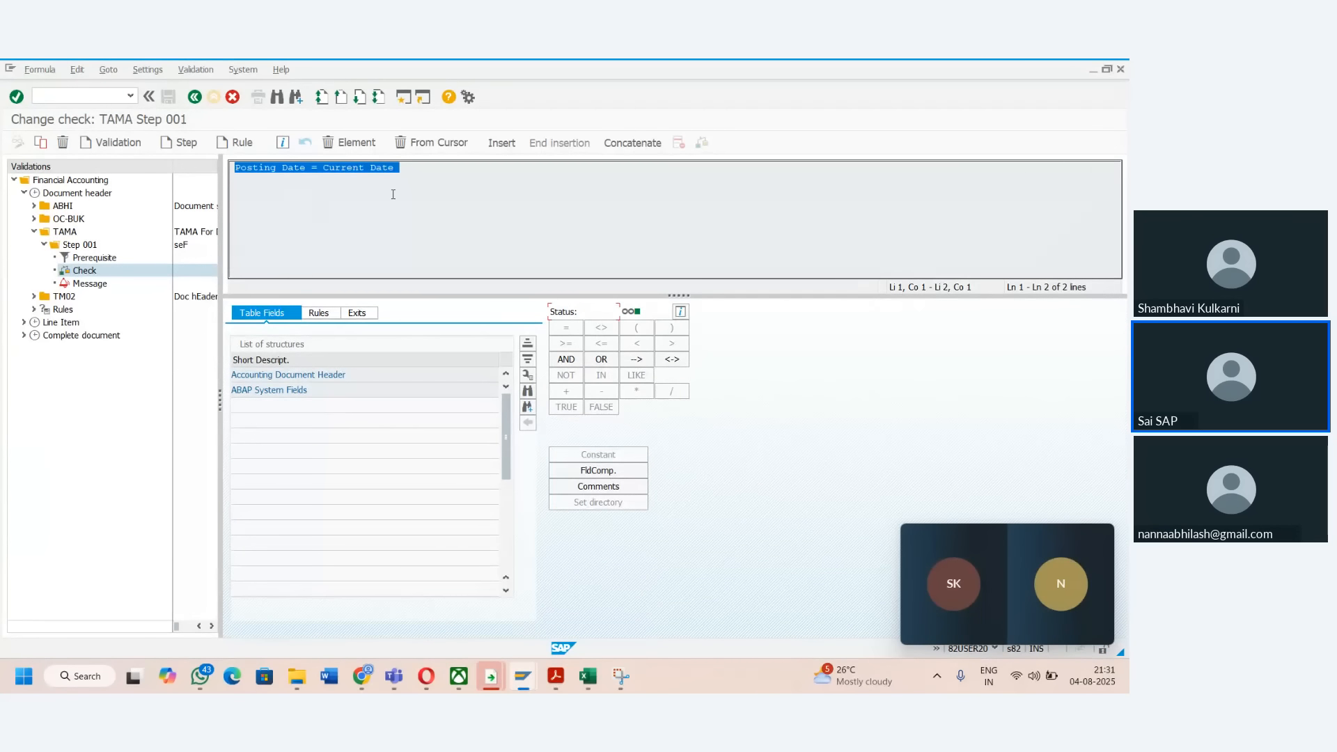
# - Compare the Step 001 check with the vendor invoice's posting date, and review the validation step's message
pyautogui.moveTo(523, 676)
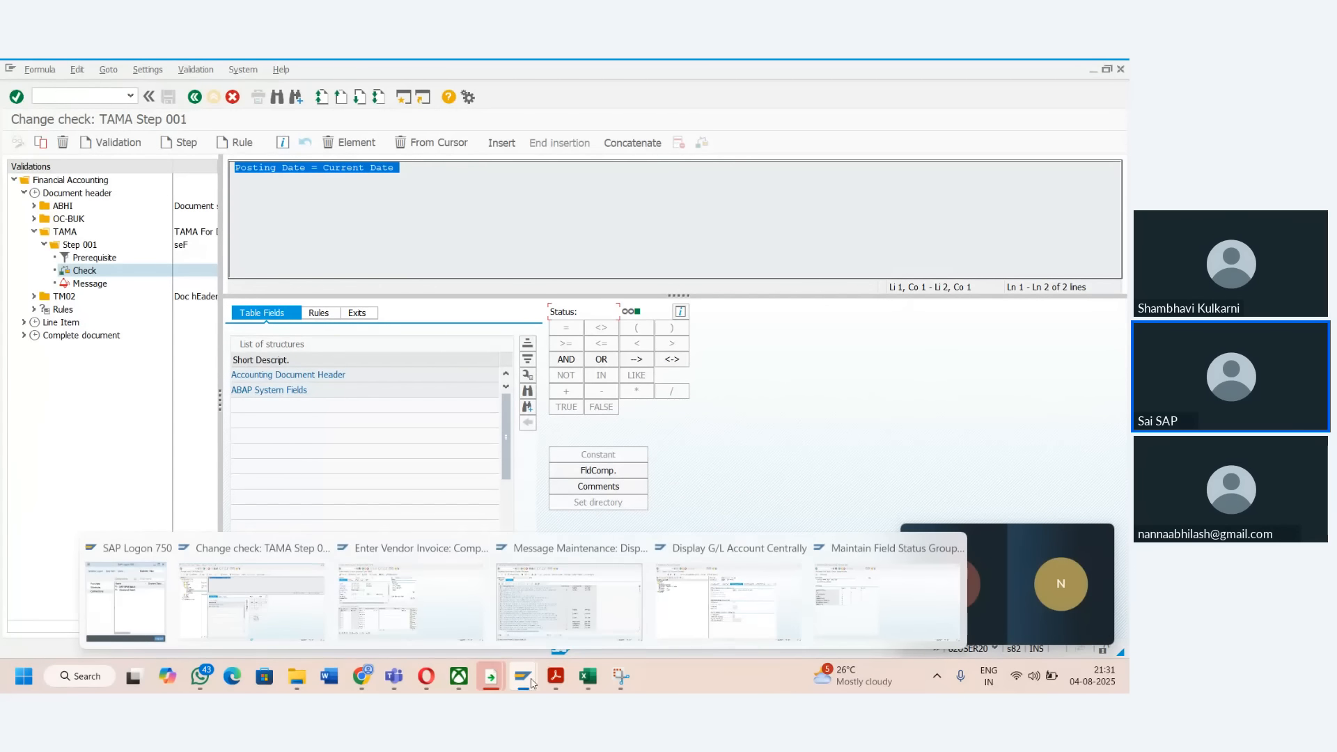
pyautogui.click(443, 603)
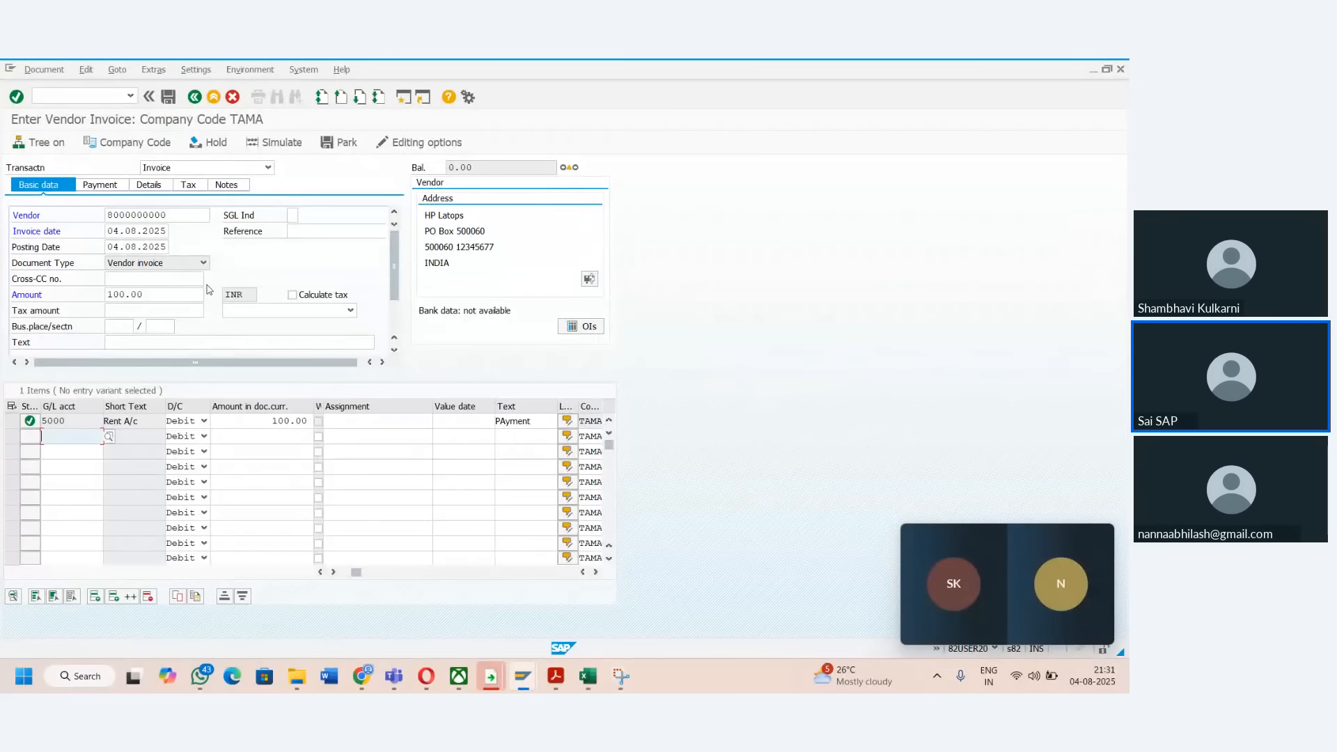
pyautogui.click(121, 248)
pyautogui.hotkey('alt', 'Tab')
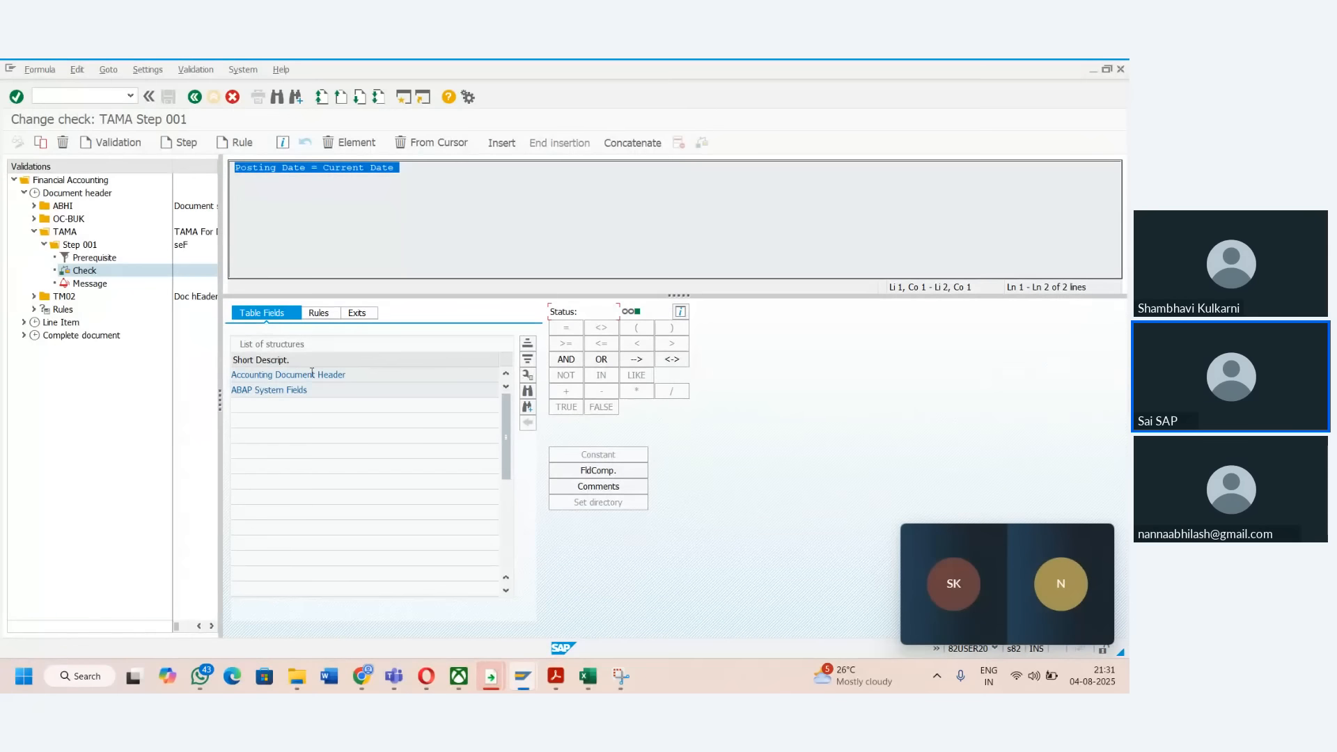
pyautogui.click(83, 285)
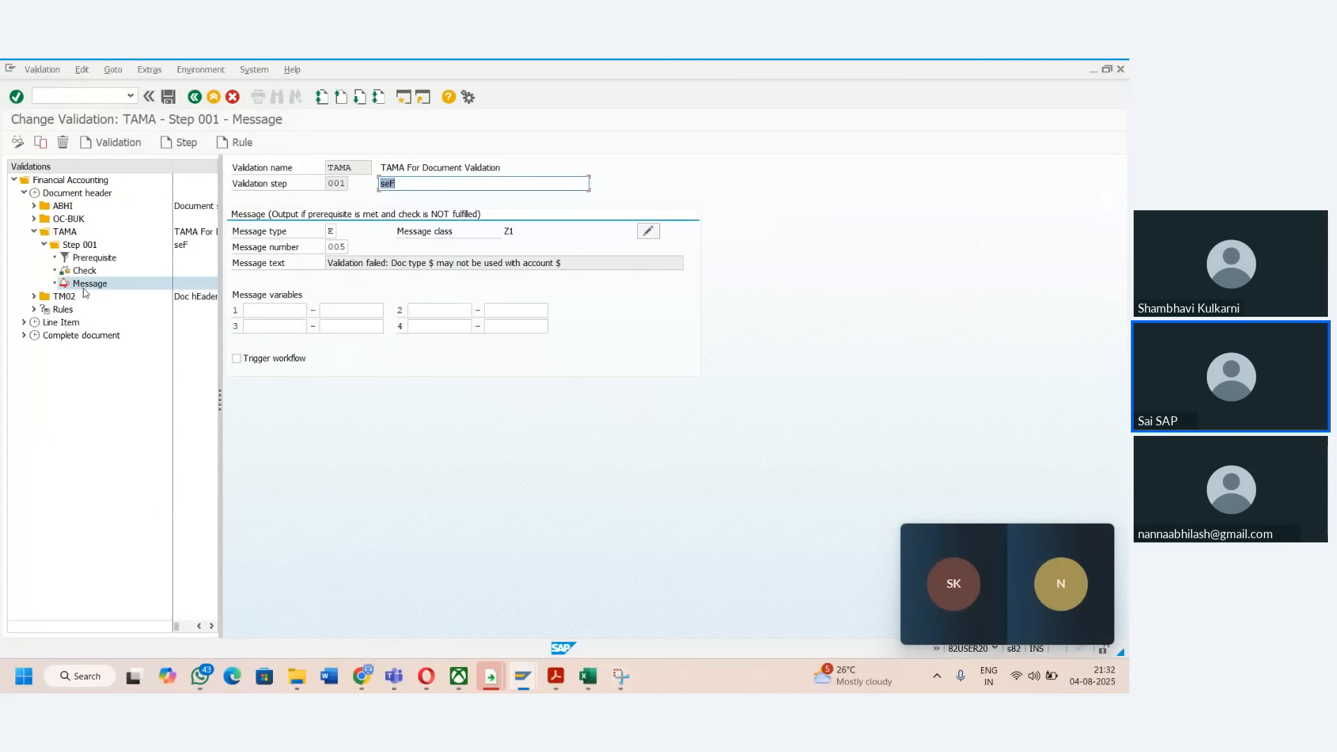
pyautogui.click(84, 271)
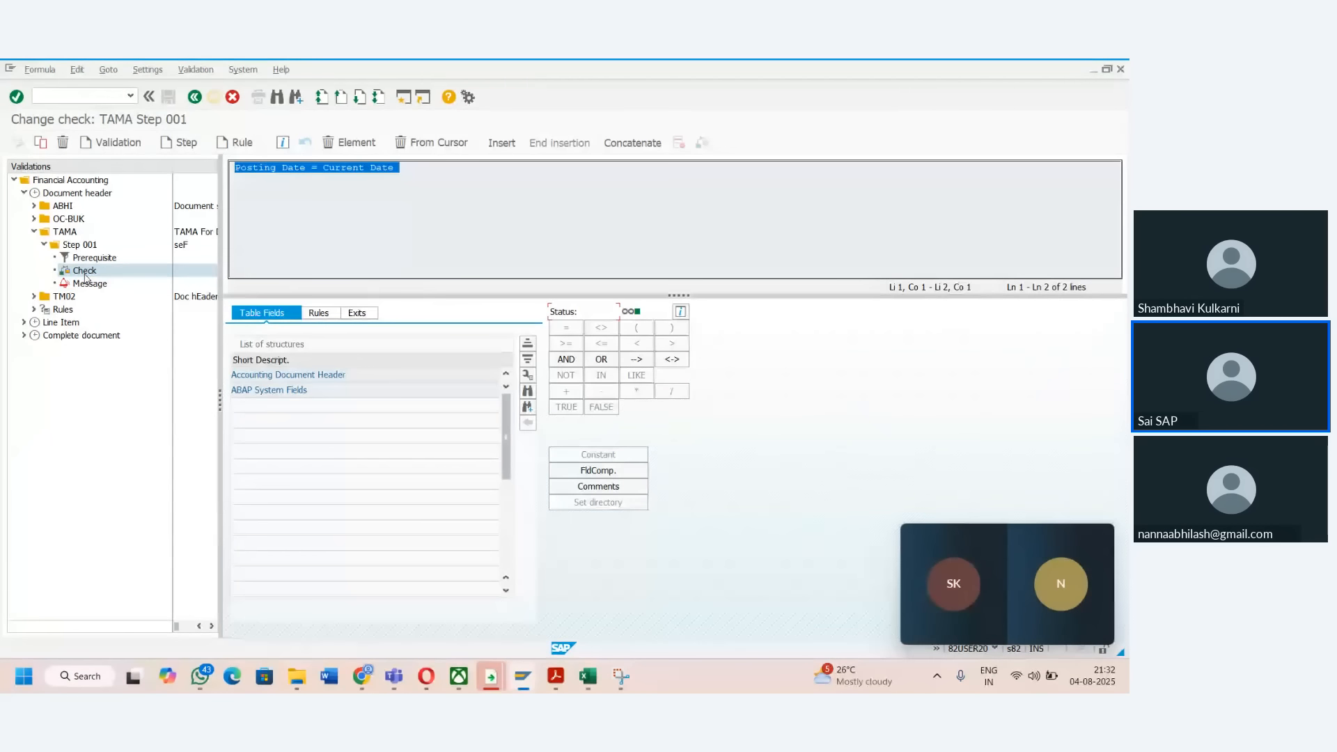
# - Return to the vendor invoice, try to simulate it again, and acknowledge the information message
pyautogui.hotkey('alt', 'Tab')
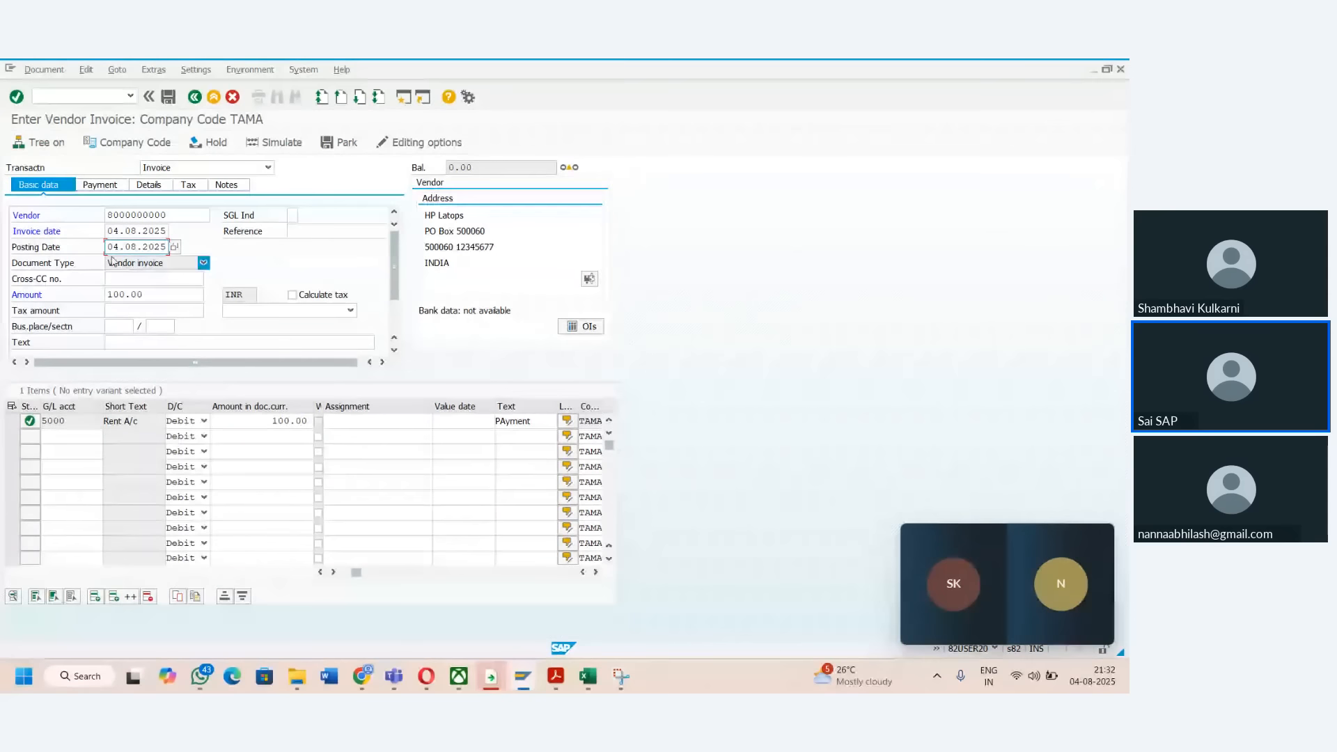
pyautogui.click(277, 142)
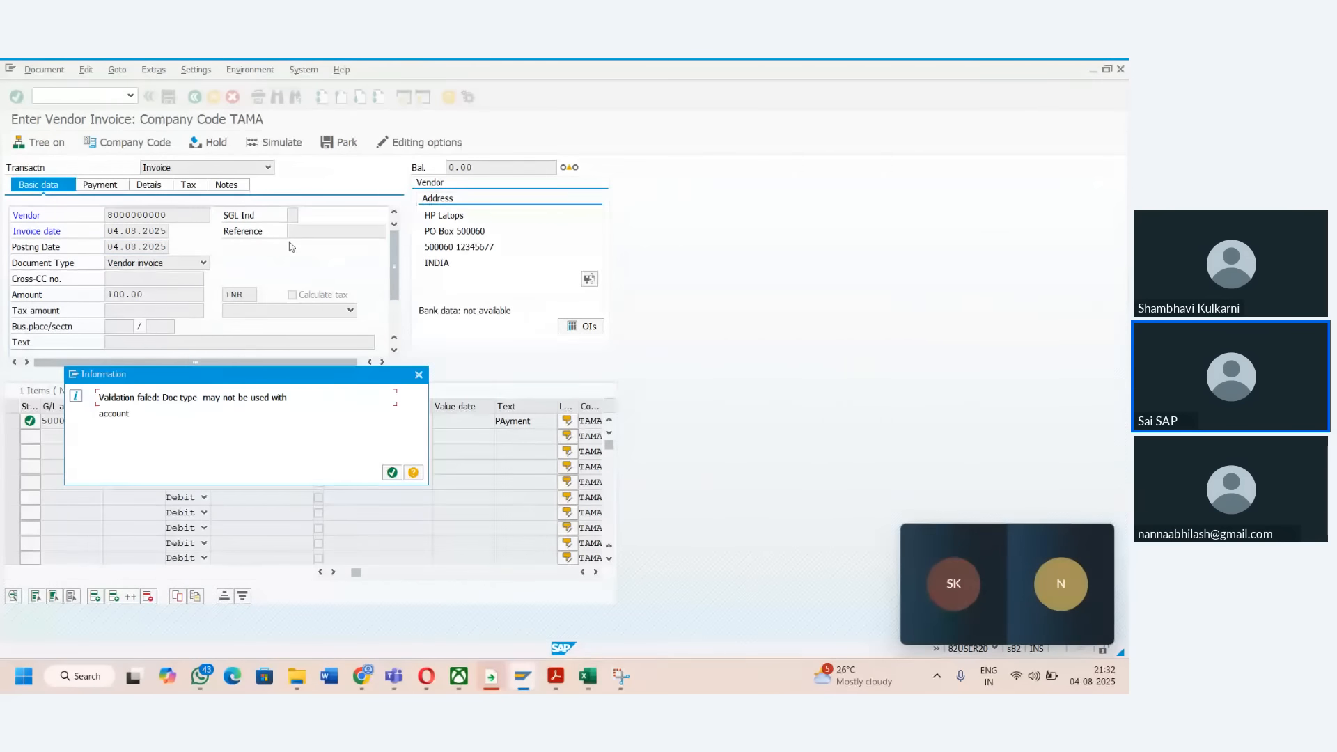
pyautogui.click(392, 474)
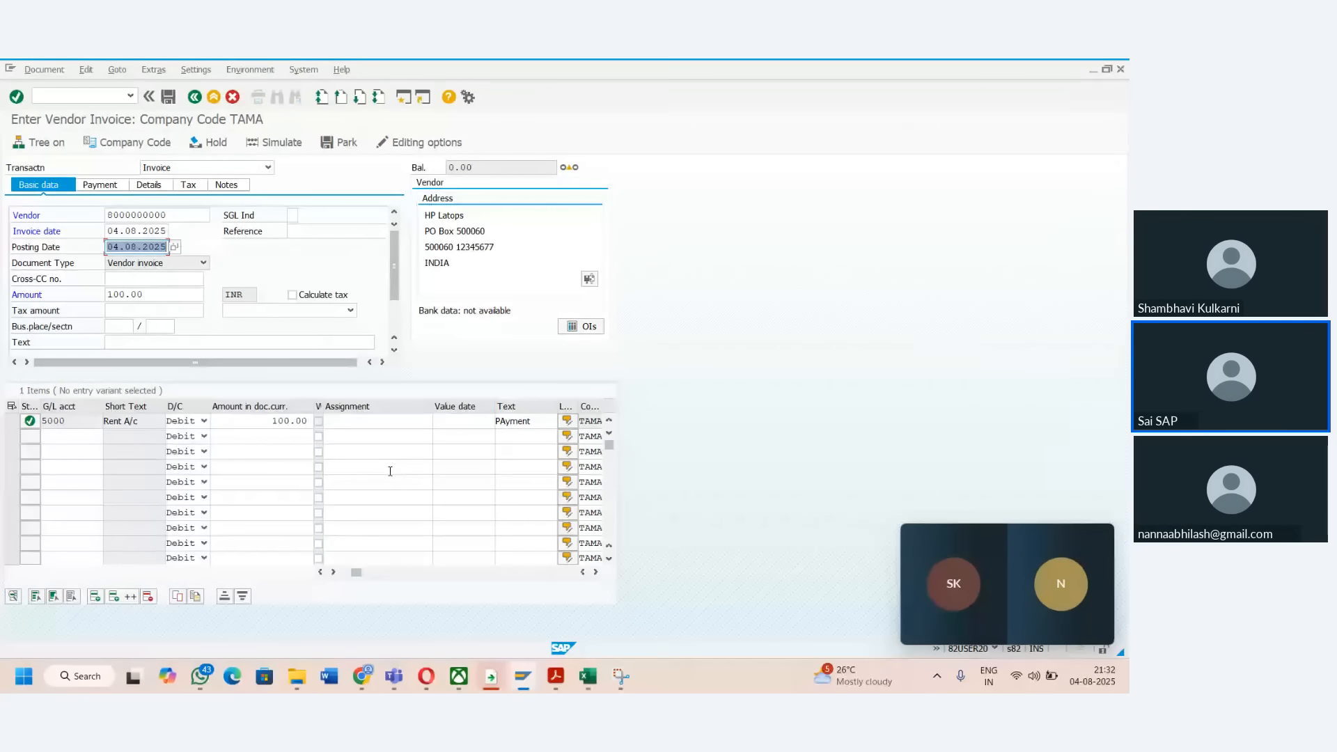
pyautogui.hotkey('alt', 'Tab')
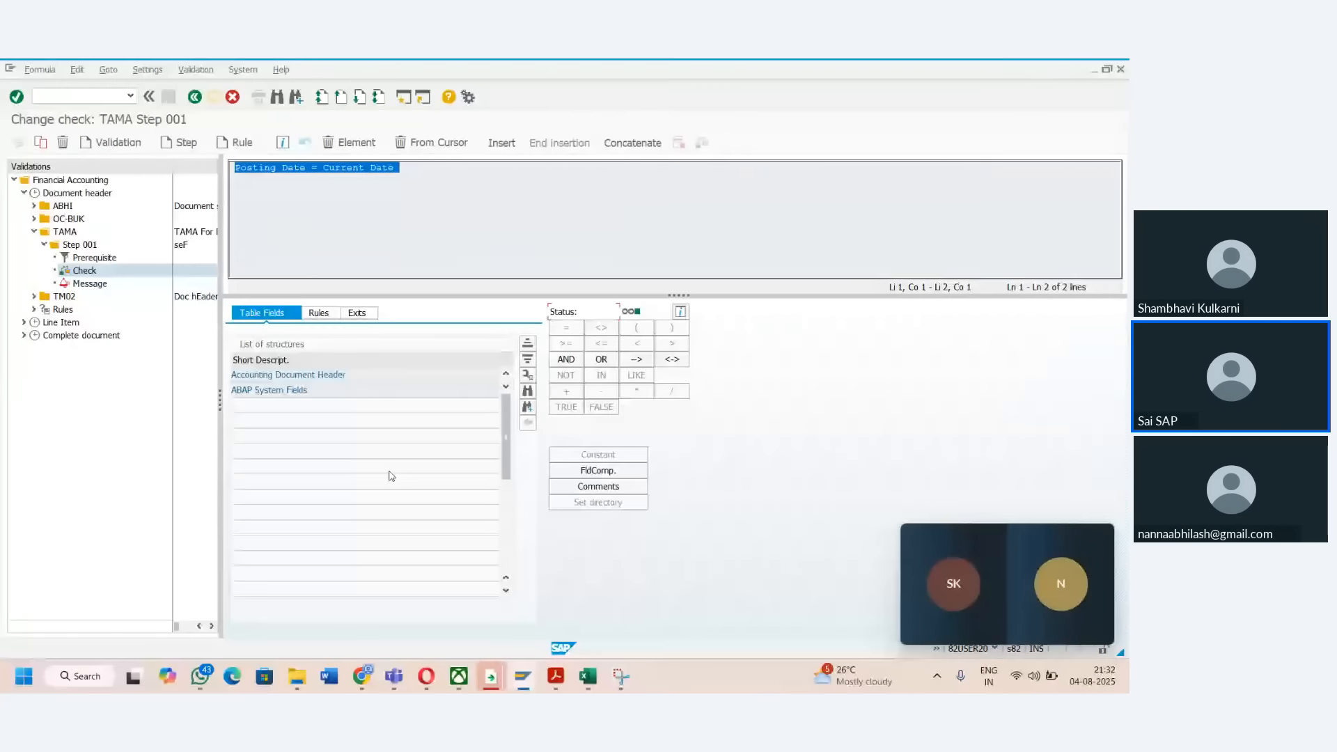
pyautogui.click(353, 146)
pyautogui.click(194, 99)
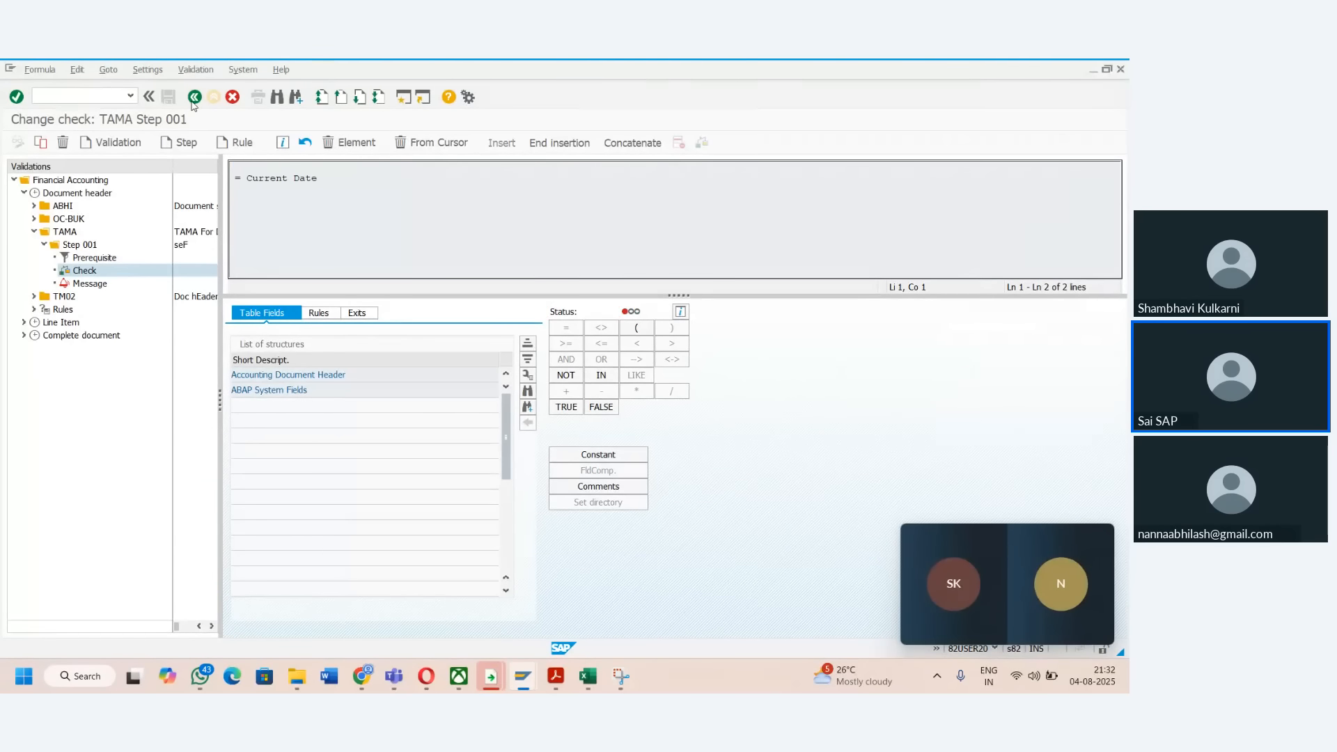
pyautogui.click(392, 457)
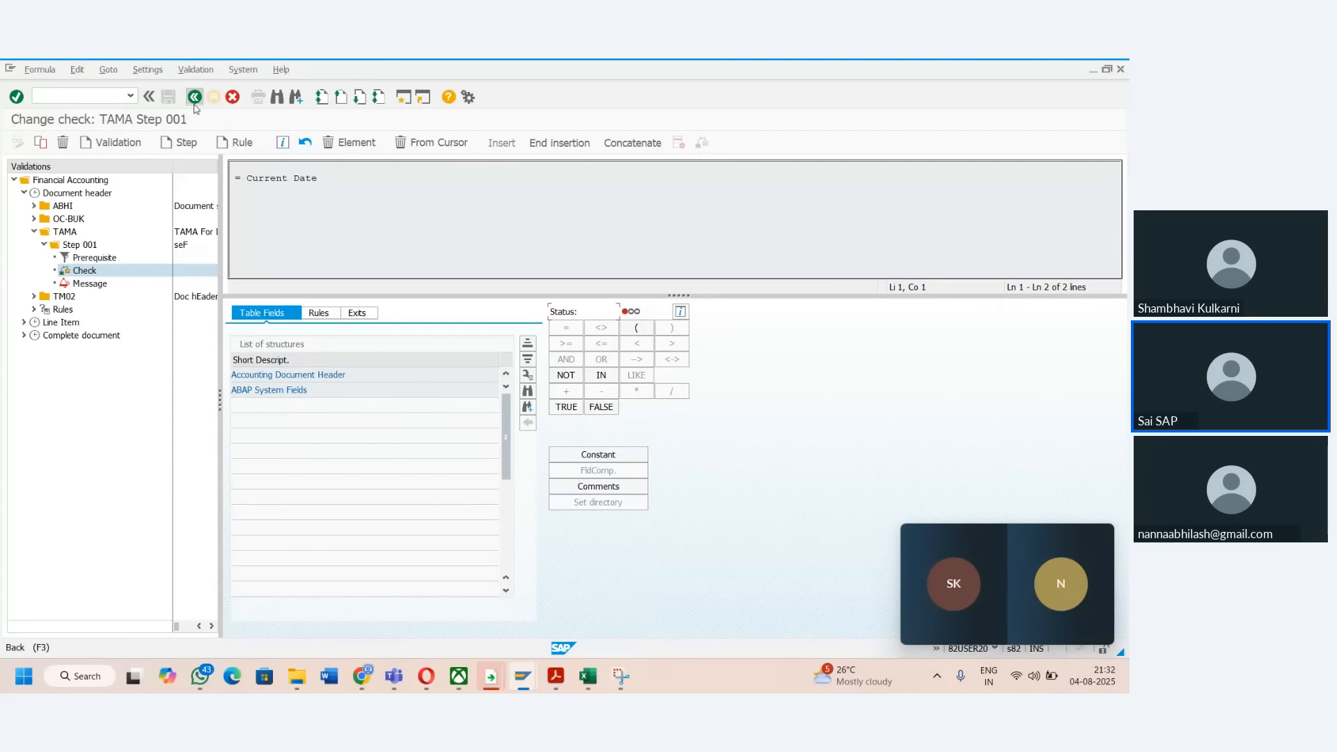
pyautogui.click(194, 99)
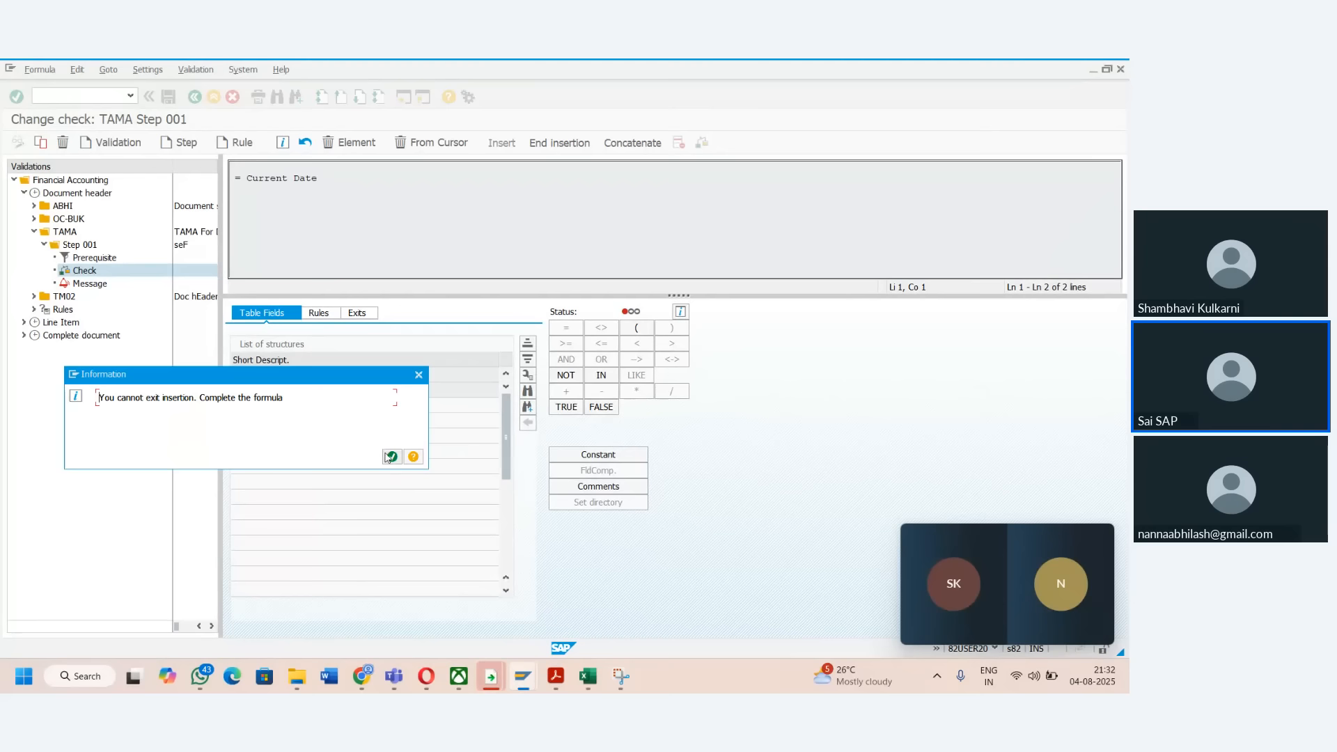
pyautogui.click(392, 457)
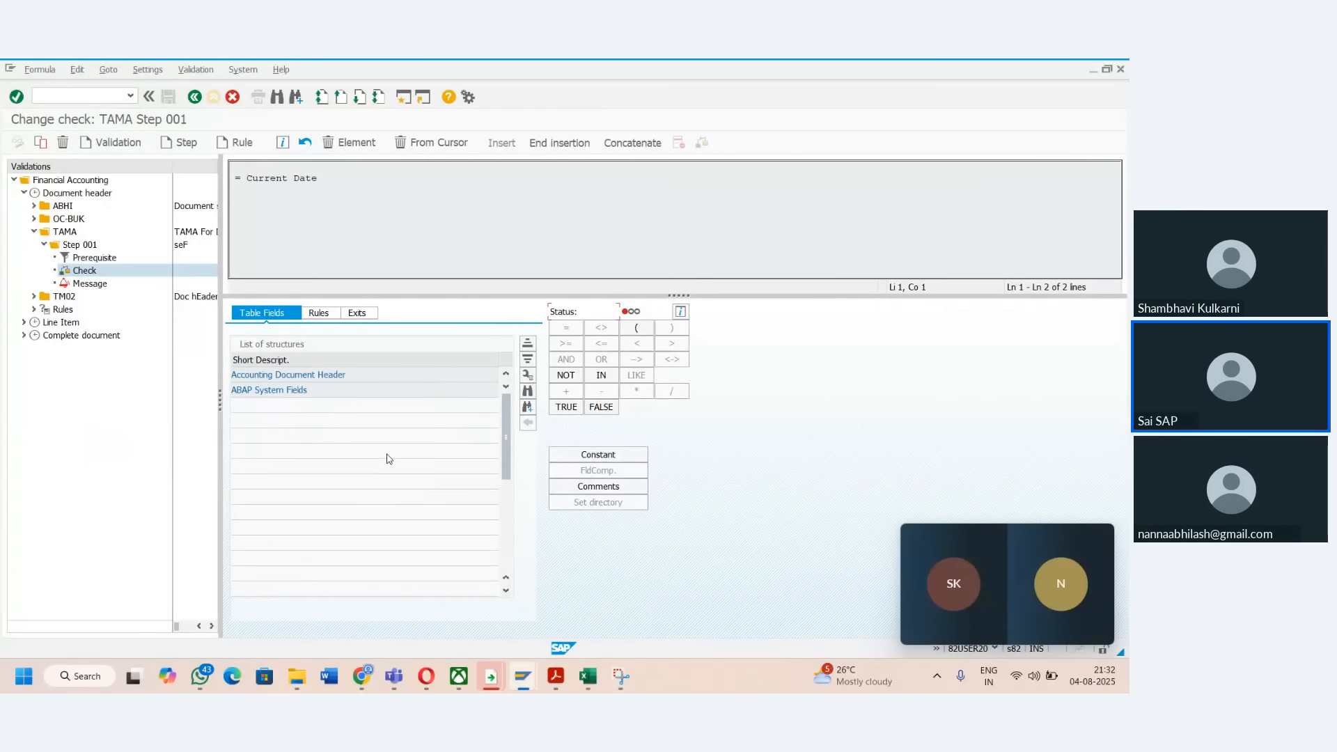
pyautogui.click(232, 97)
pyautogui.click(240, 349)
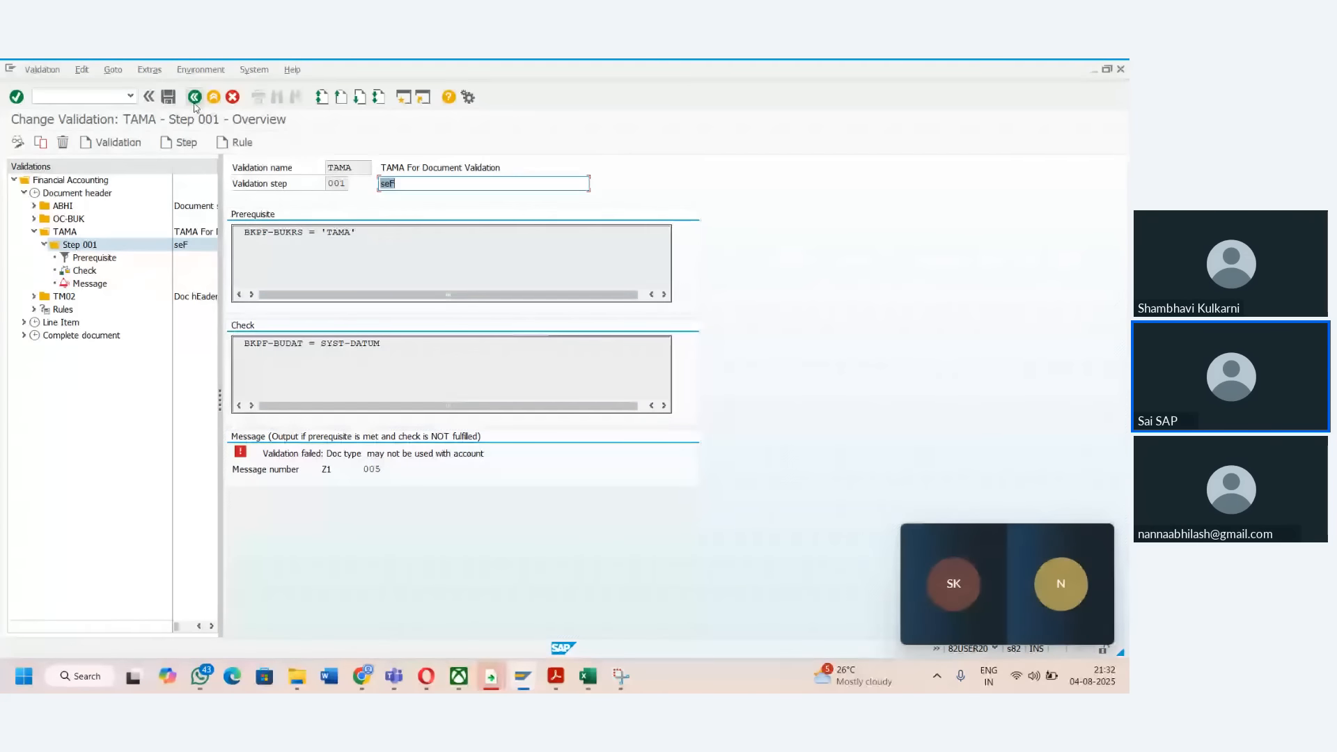
# - Leave the TAMA validation, clear the validation name from company code TAMA's callup point 1 entry, and save it to the customizing request
pyautogui.click(194, 103)
pyautogui.click(197, 101)
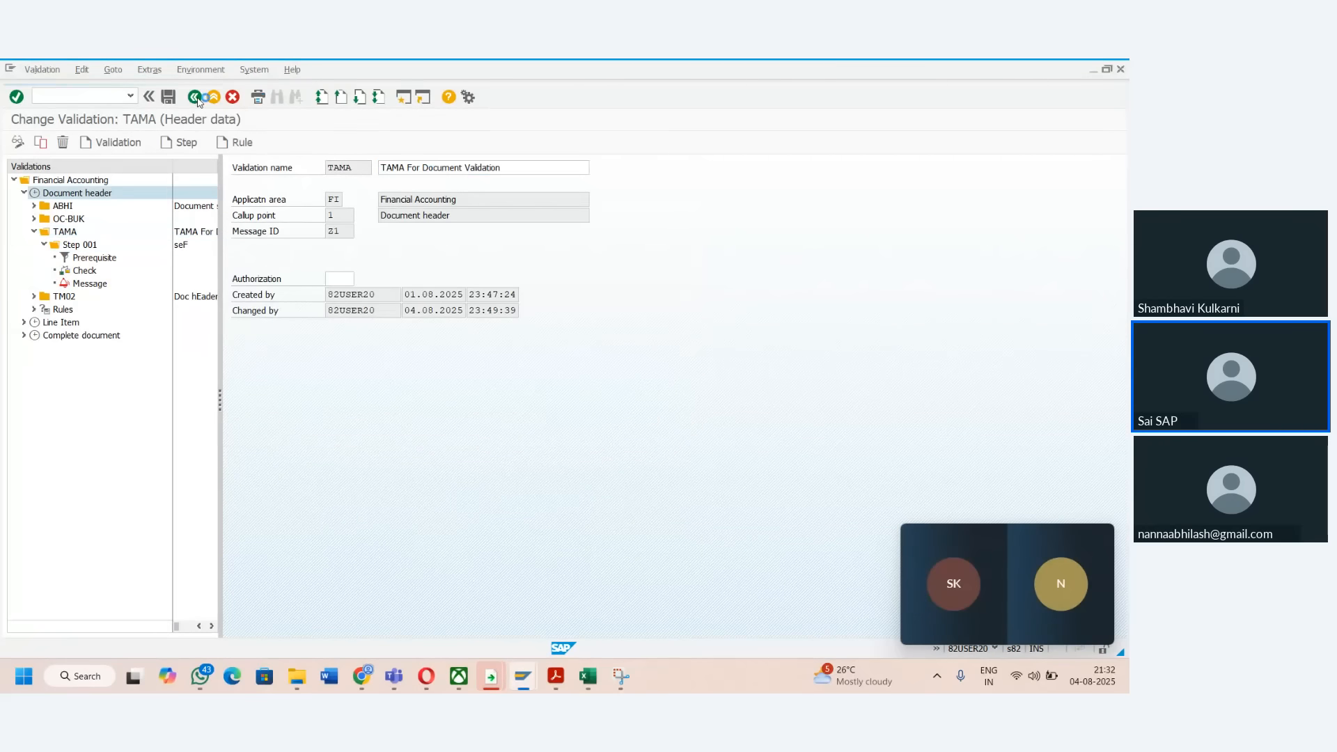
pyautogui.click(195, 97)
pyautogui.click(195, 98)
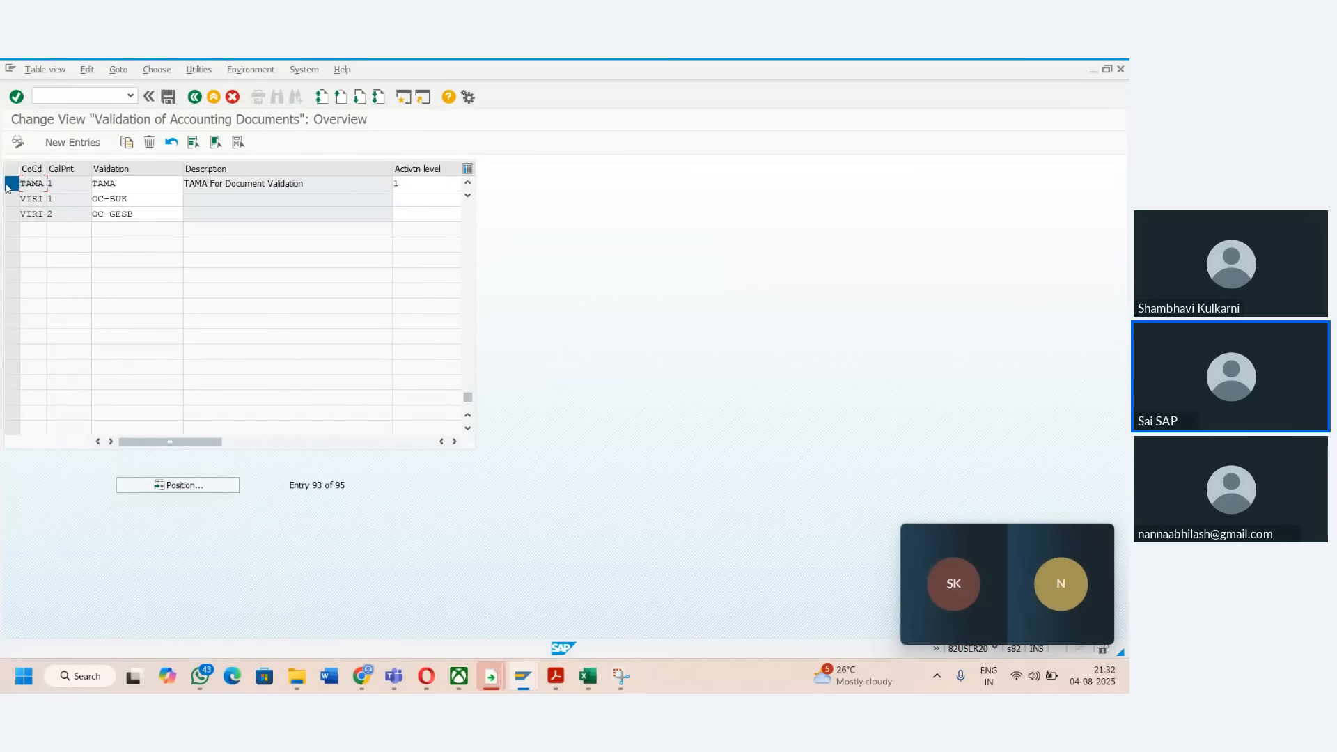
pyautogui.click(149, 143)
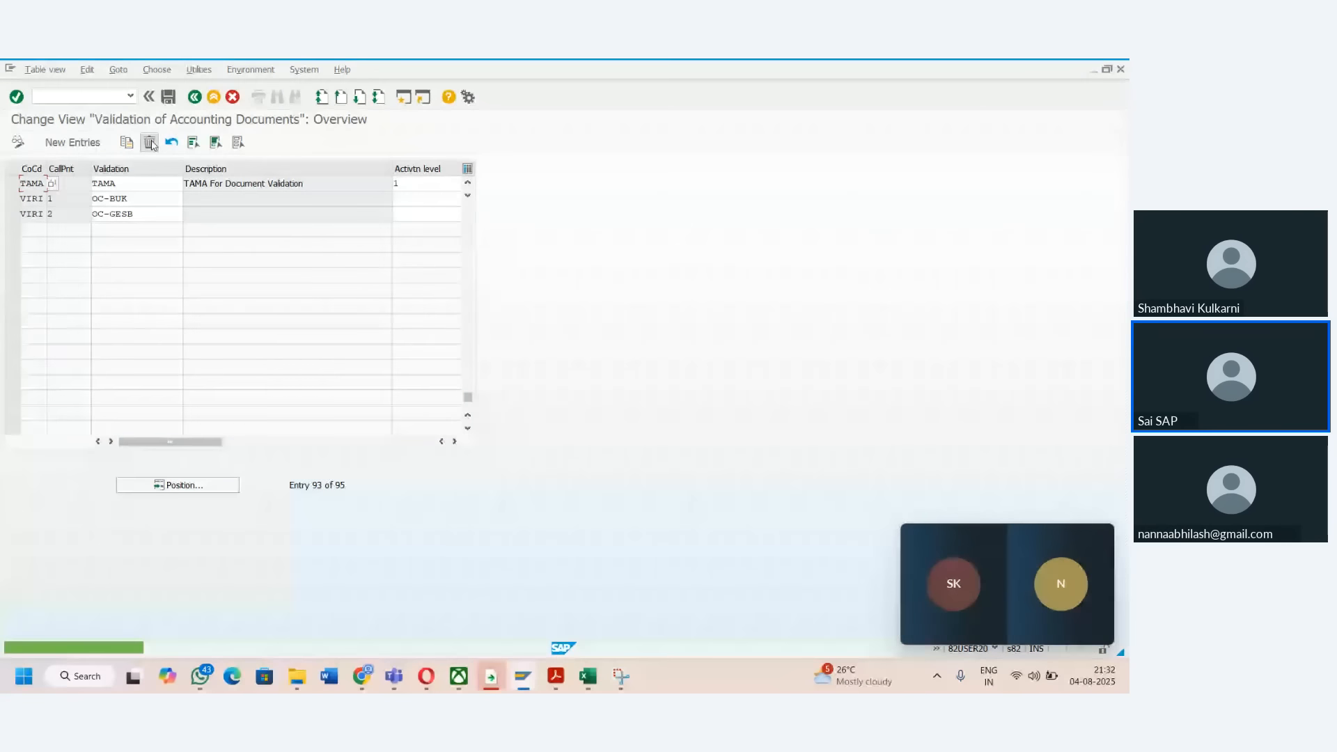
pyautogui.click(143, 184)
pyautogui.press('BackSpace')
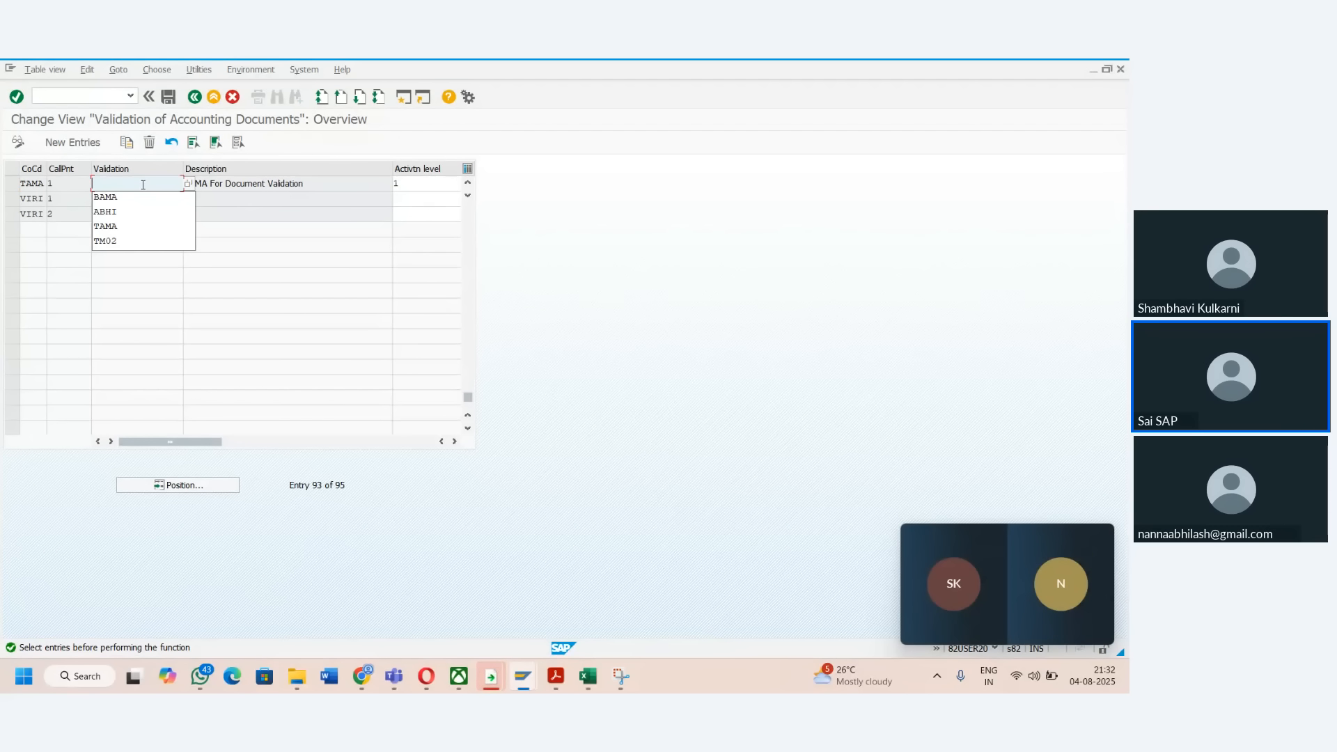
pyautogui.click(172, 97)
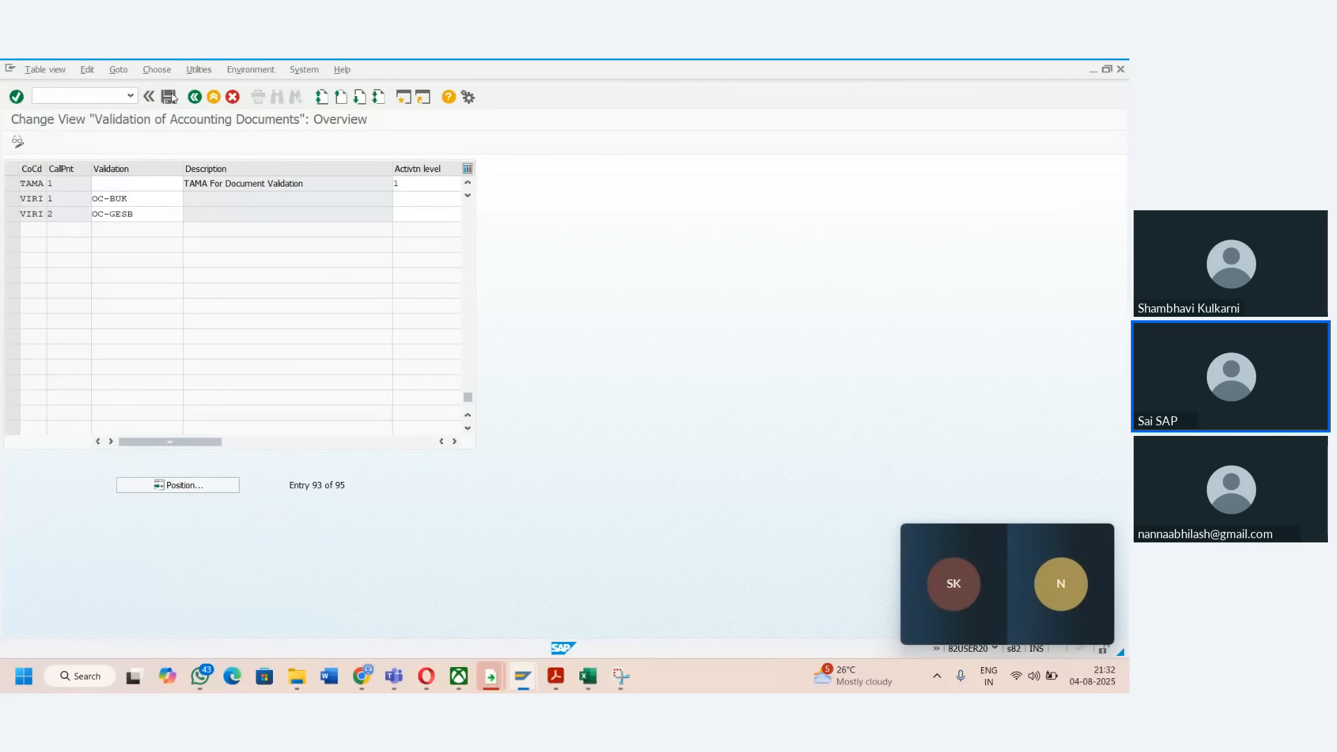
pyautogui.click(216, 298)
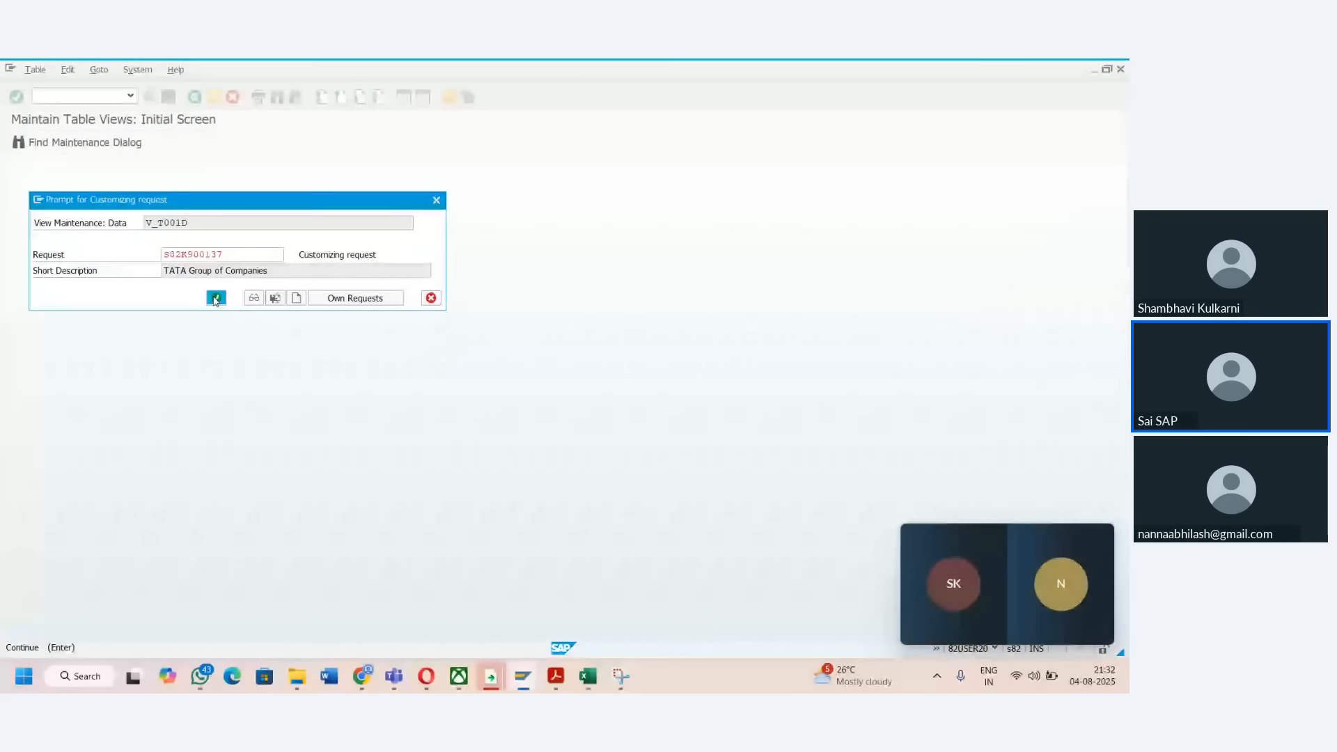
# - Switch to the vendor invoice session and restart the entry with transaction FB60
pyautogui.moveTo(535, 681)
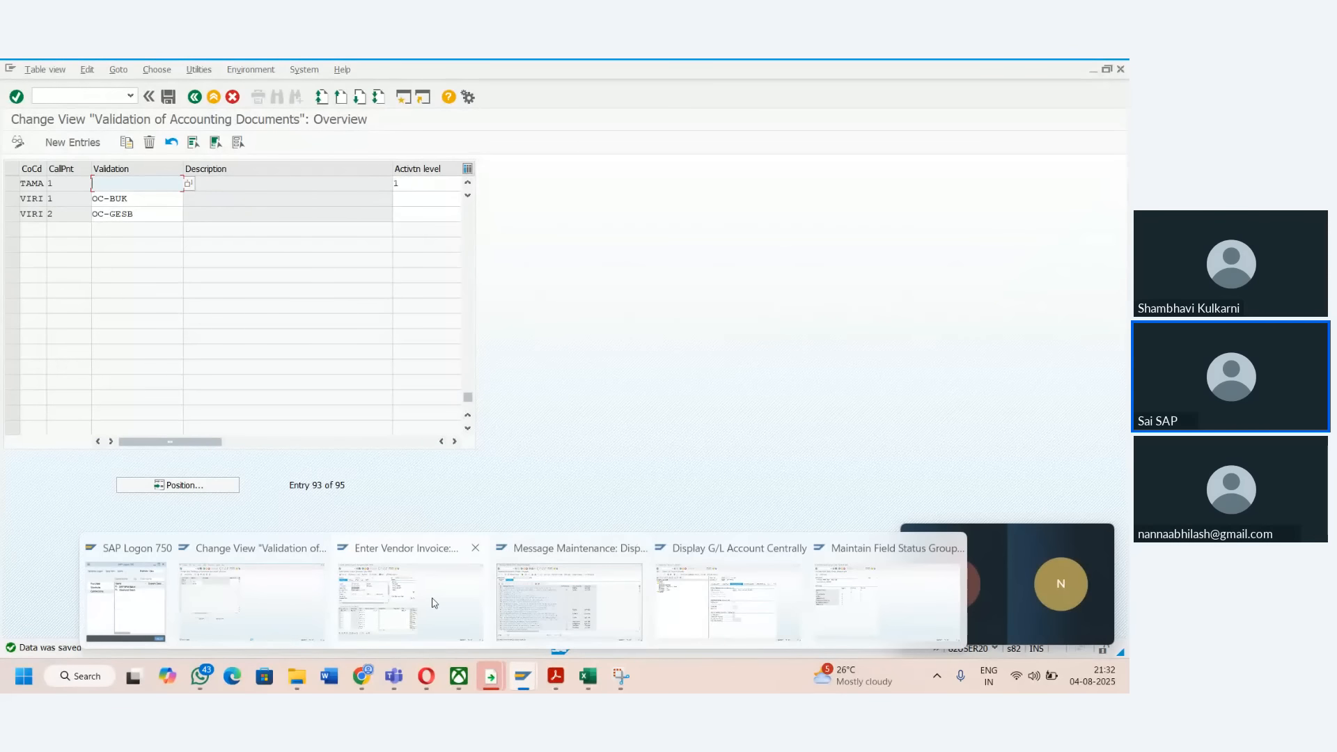
pyautogui.click(433, 603)
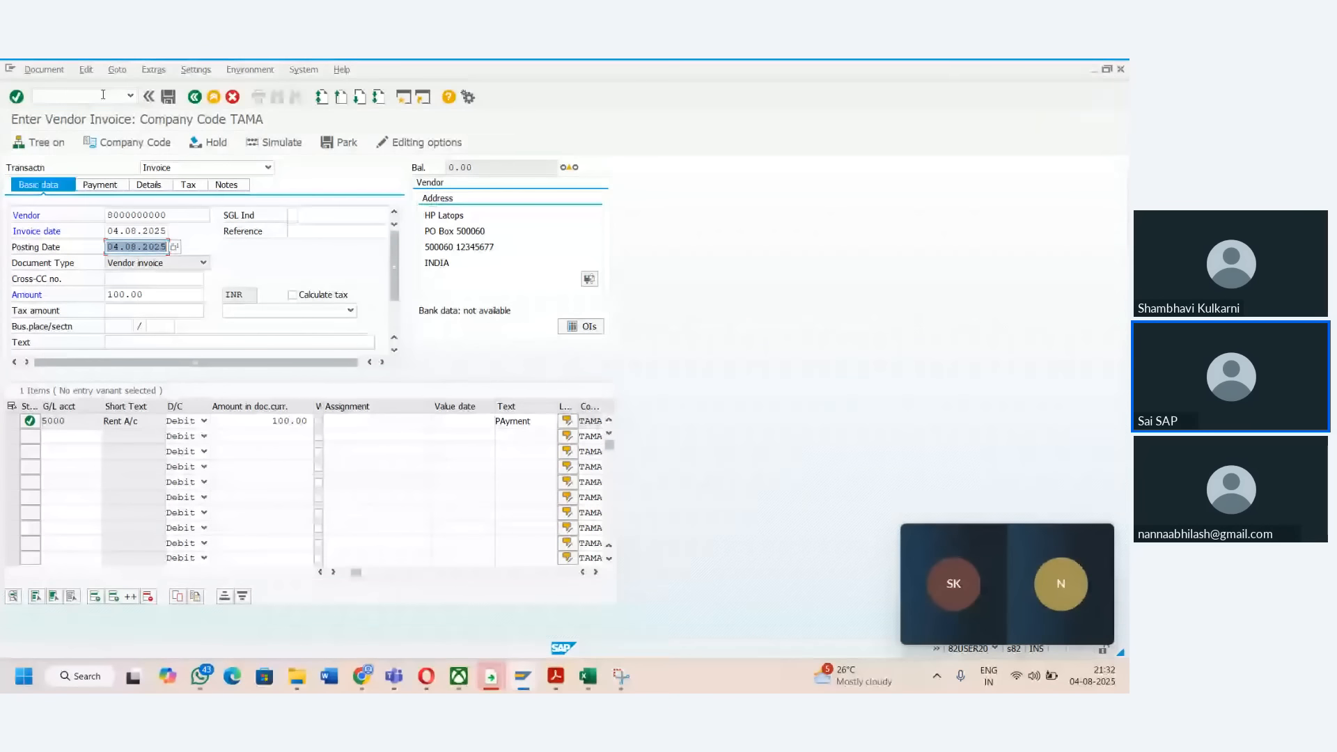
pyautogui.click(77, 96)
pyautogui.write('/nFB60')
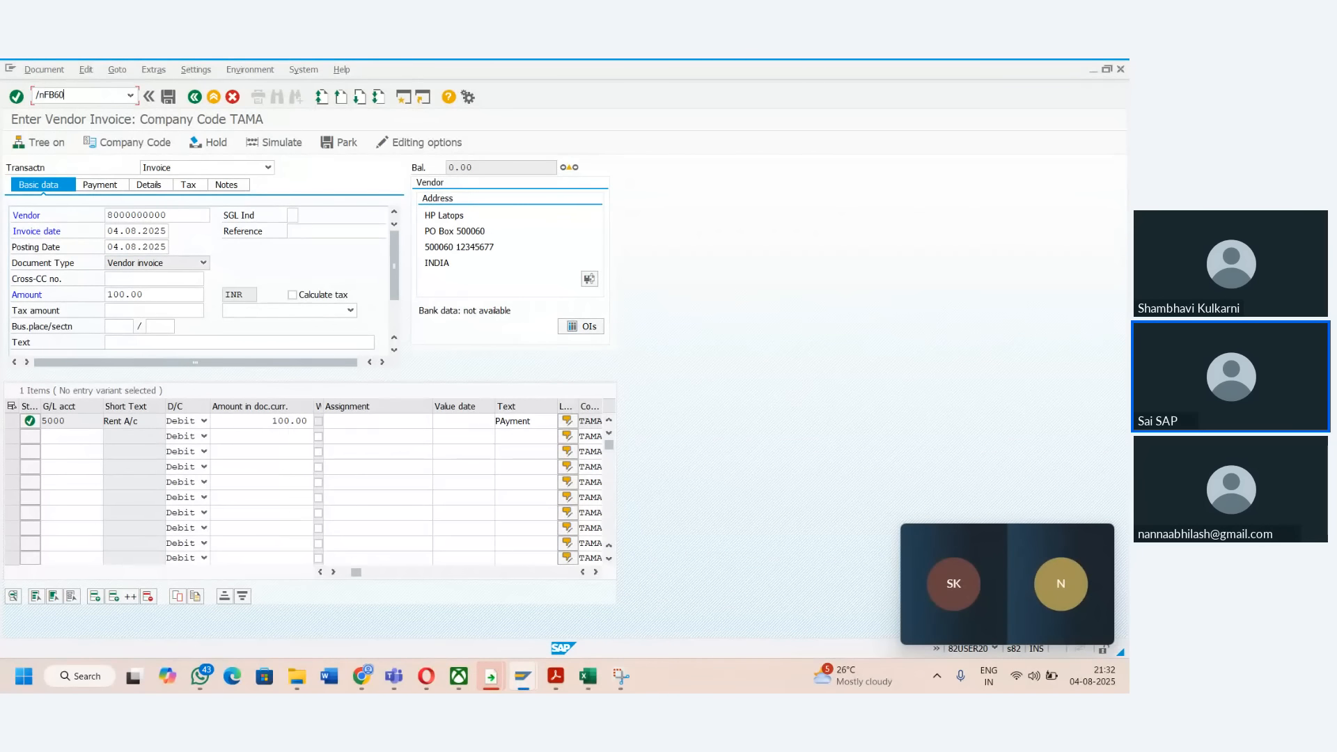
pyautogui.press('Return')
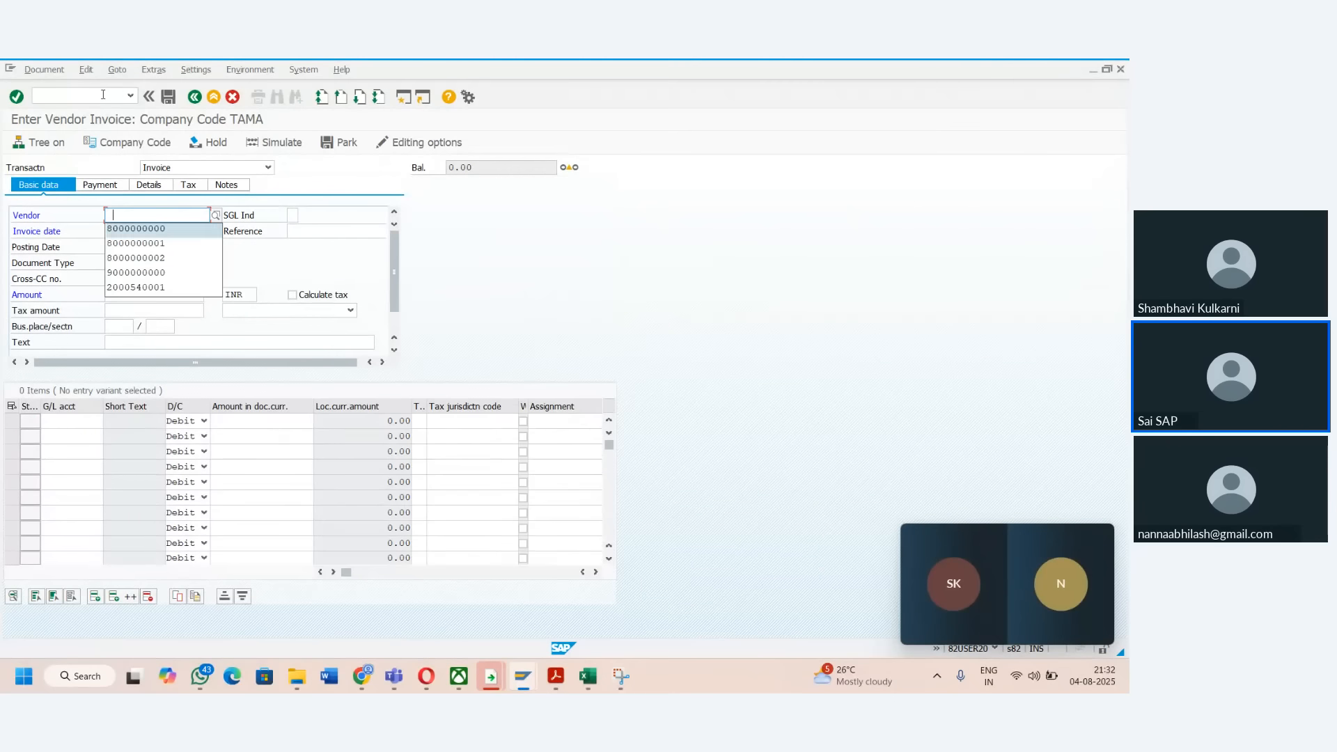
# - Select HP Latops as the invoice's vendor and set the invoice date to 04.08.2025
pyautogui.press('Return')
pyautogui.click(136, 230)
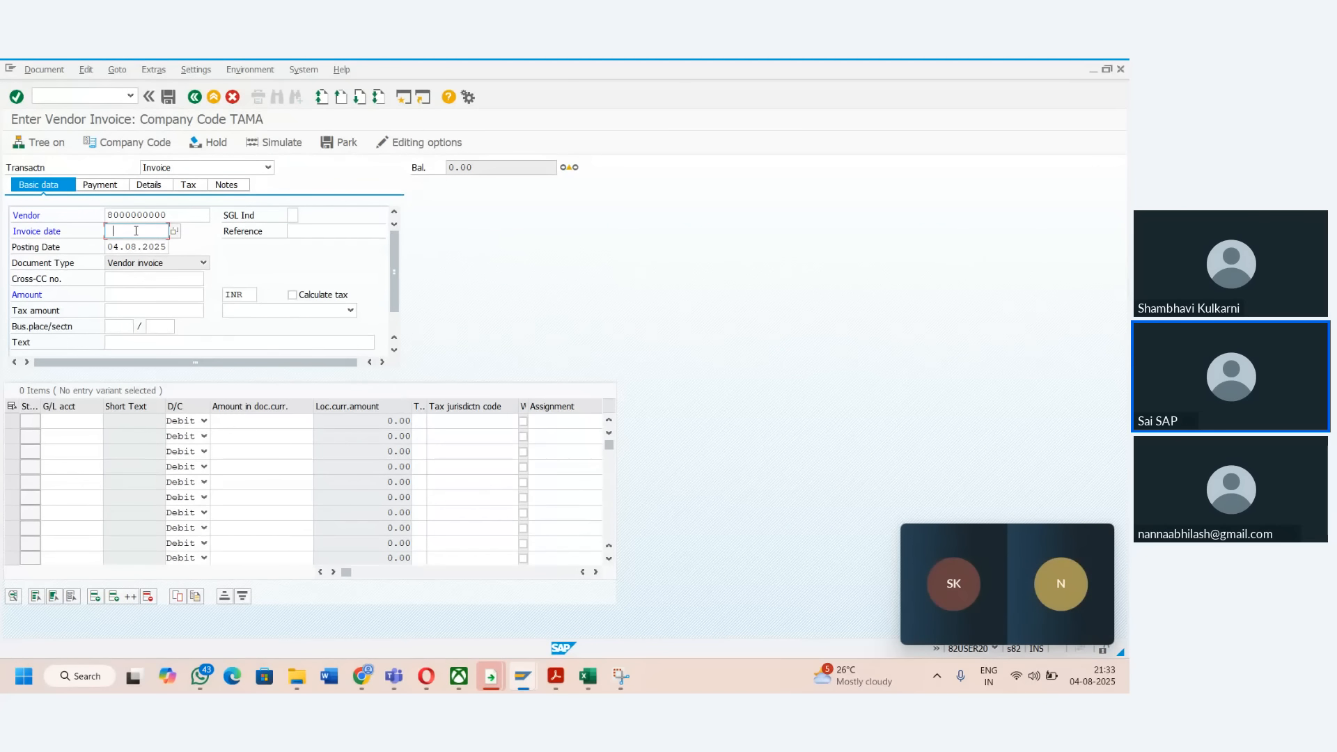
pyautogui.press('Return')
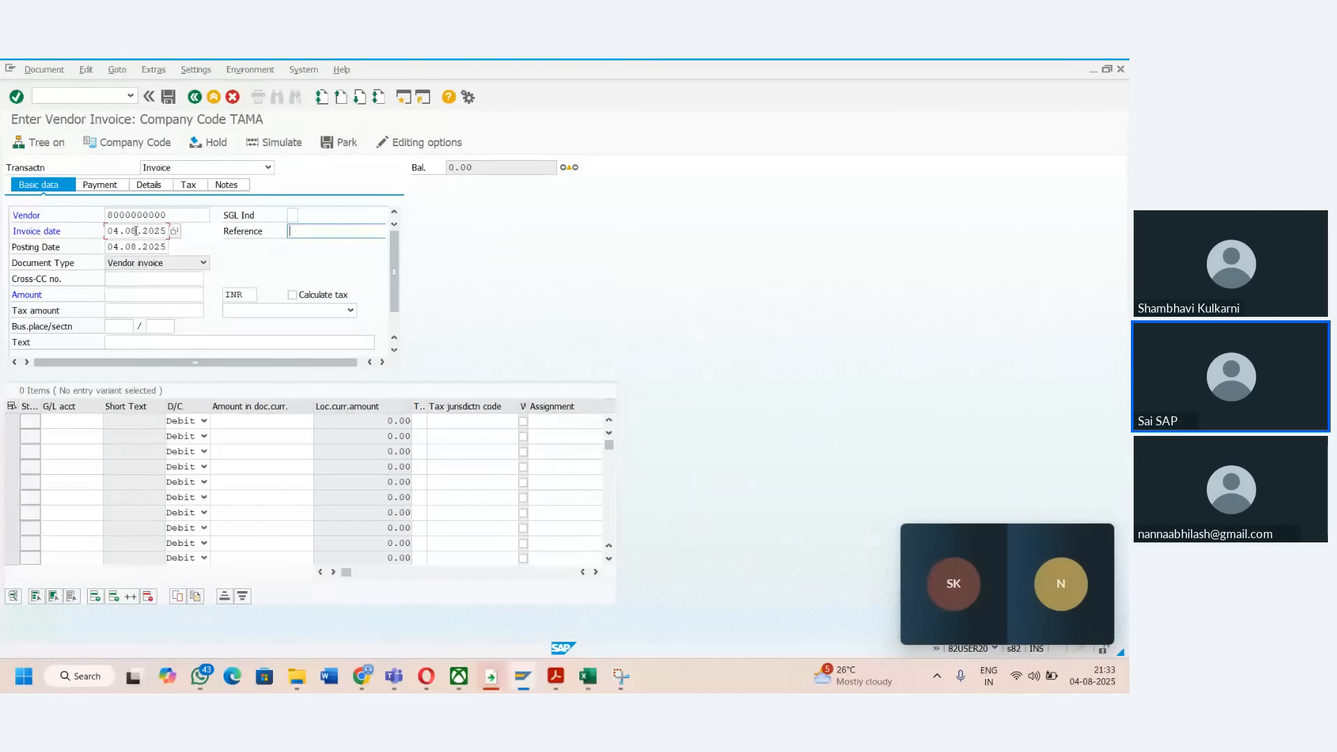
# - Fill the first line item with G/L account 5000, a debit amount of 100 and the text Payment
pyautogui.click(66, 419)
pyautogui.press('Down')
pyautogui.press('Tab')
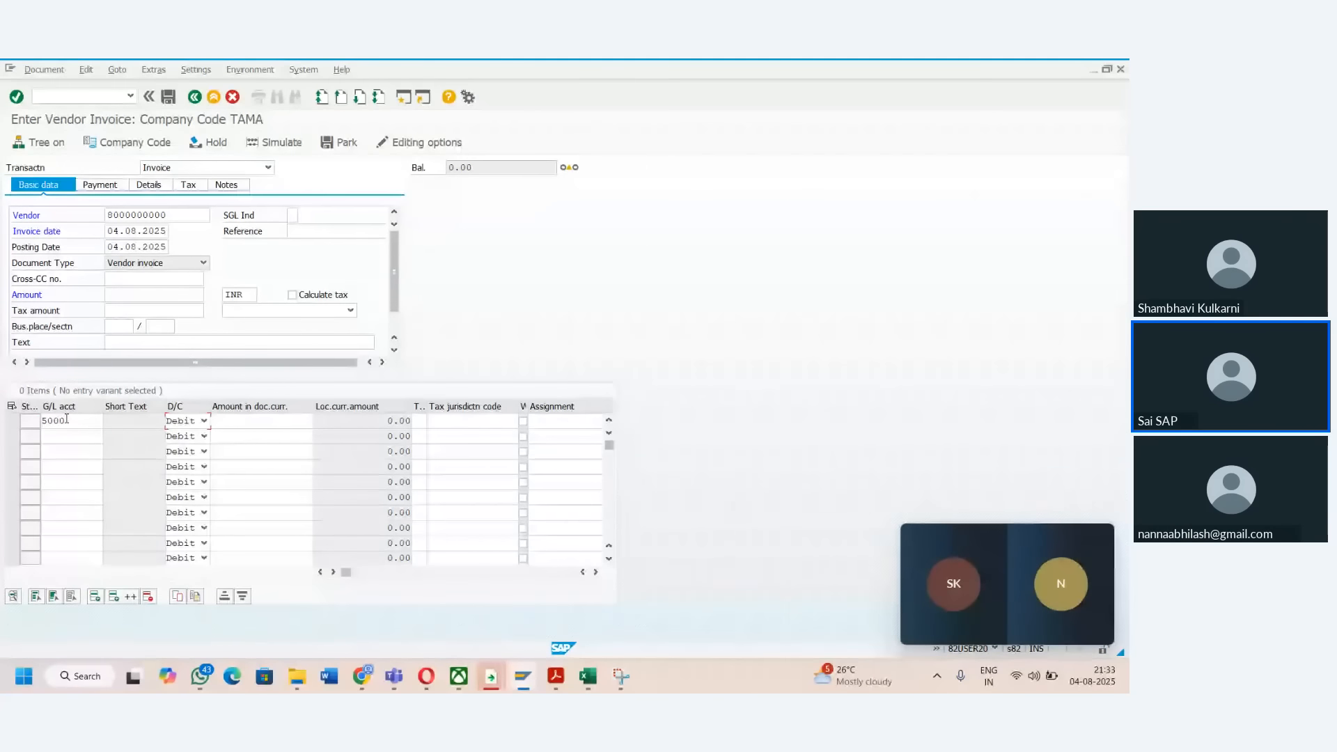
pyautogui.press('Tab')
pyautogui.write('100')
pyautogui.press('Tab')
pyautogui.press('Tab')
pyautogui.press('Tab')
pyautogui.press('Tab')
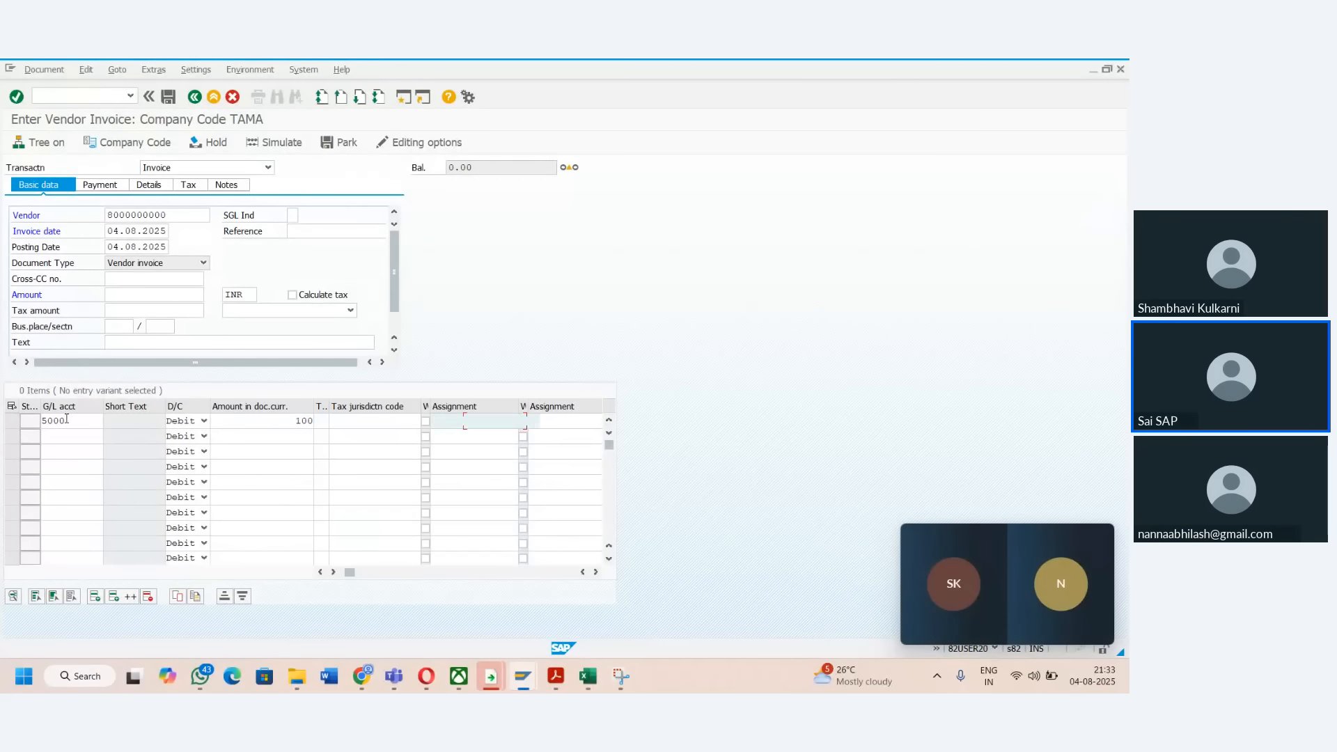
pyautogui.press('Tab')
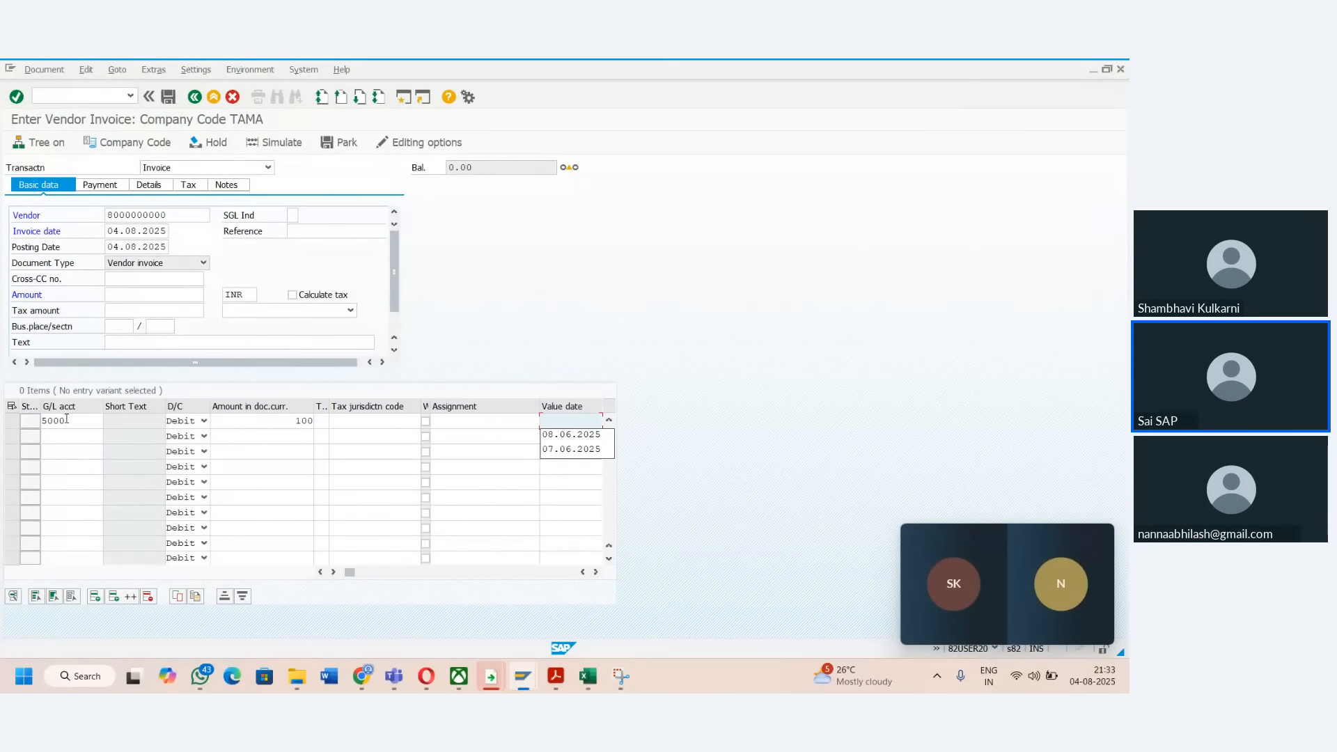
pyautogui.press('Tab')
pyautogui.write('Pay')
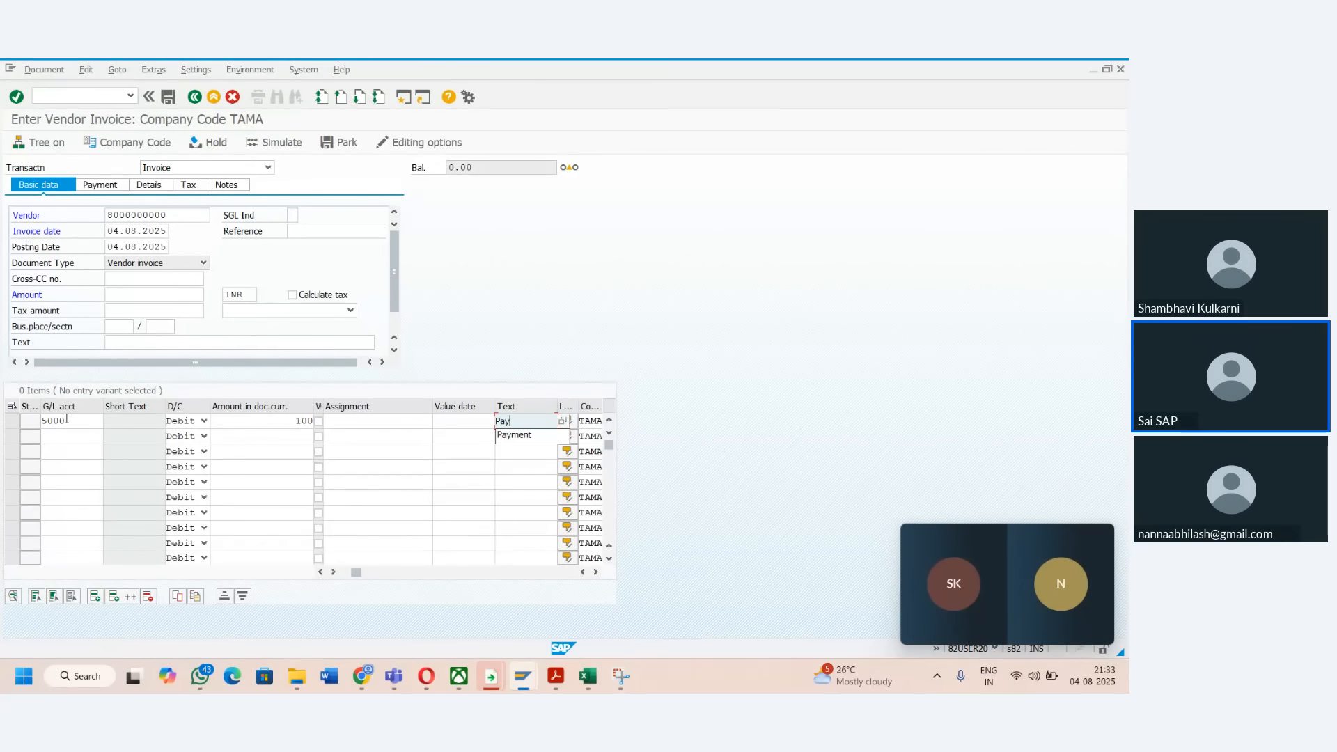
pyautogui.write('ment')
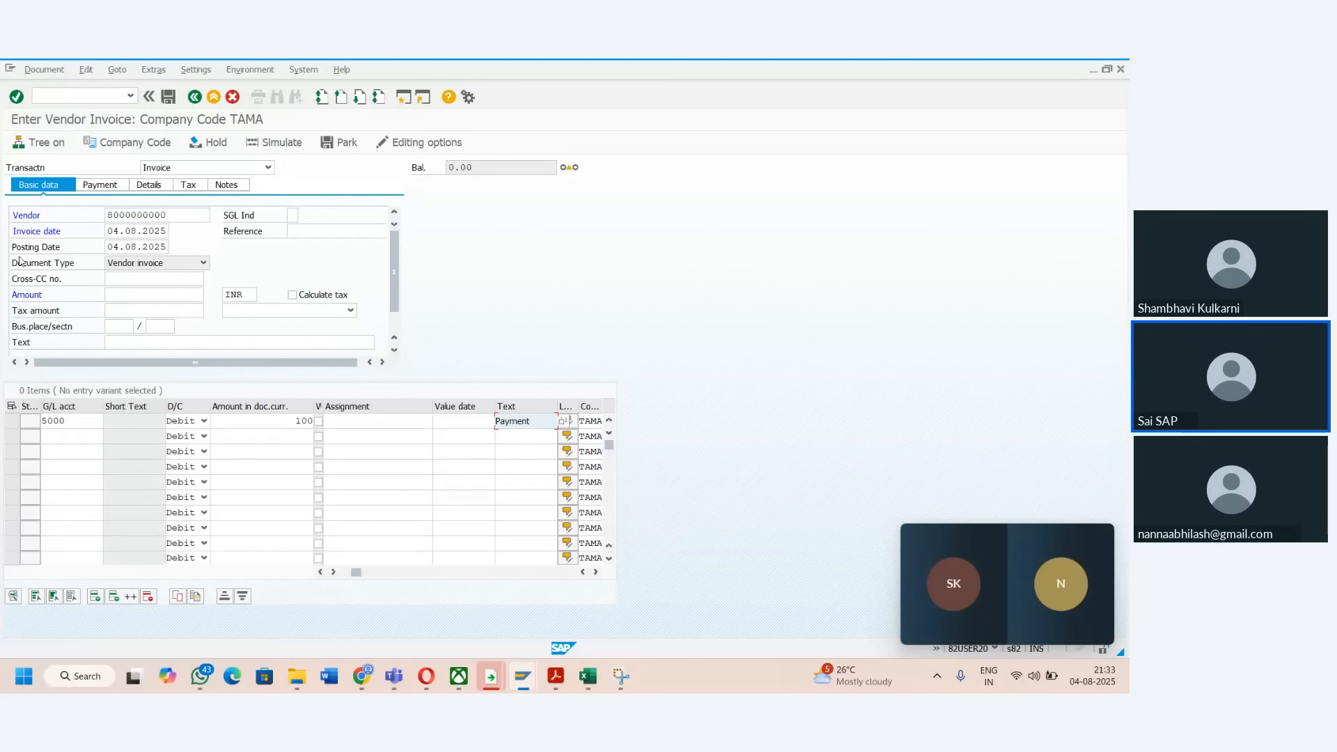
# - Set the vendor invoice's basic data amount to 100 INR and simulate the document
pyautogui.click(273, 142)
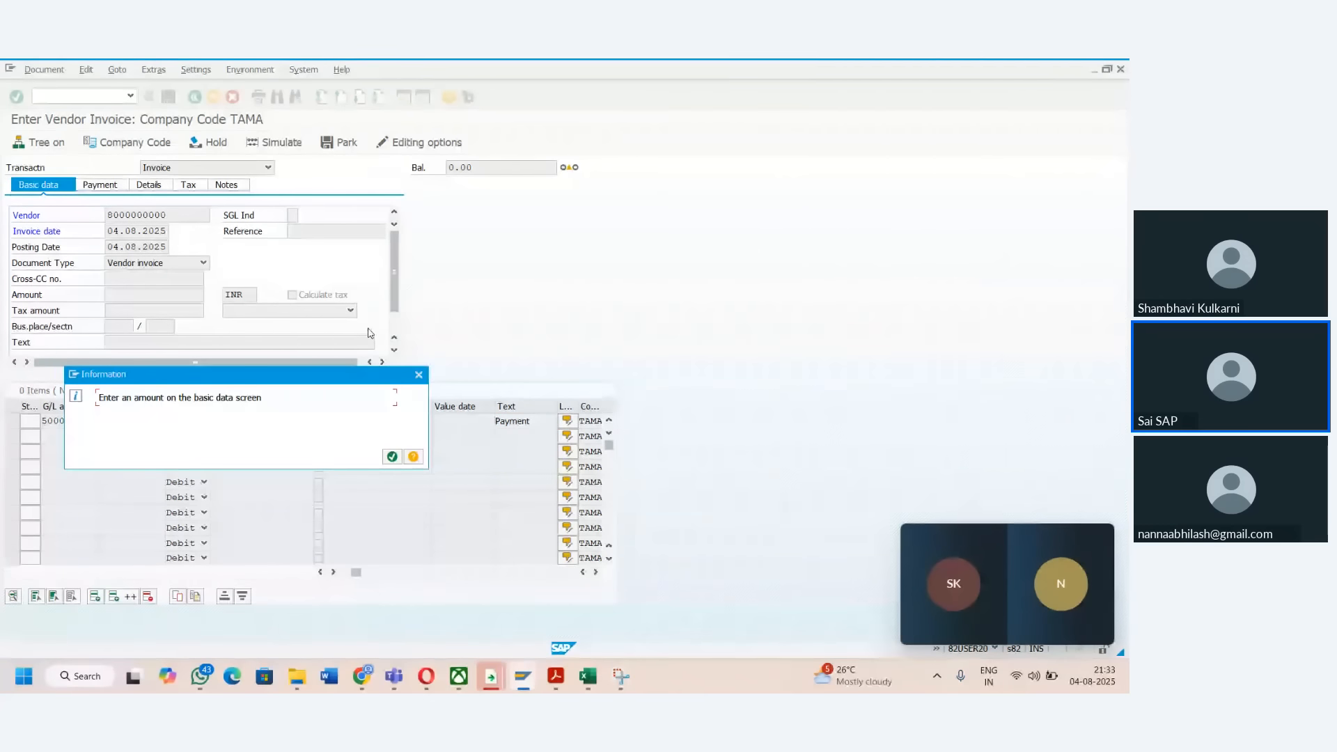
pyautogui.click(393, 457)
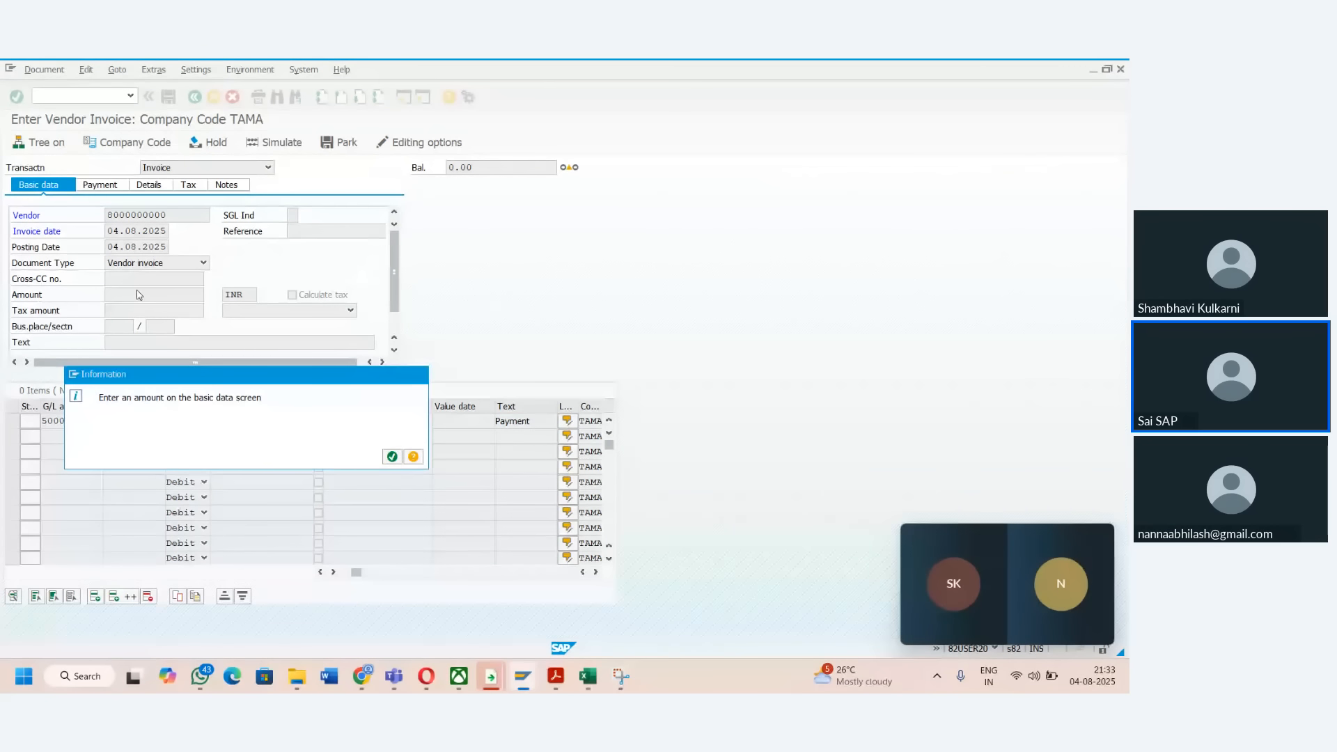
pyautogui.click(135, 293)
pyautogui.write('100')
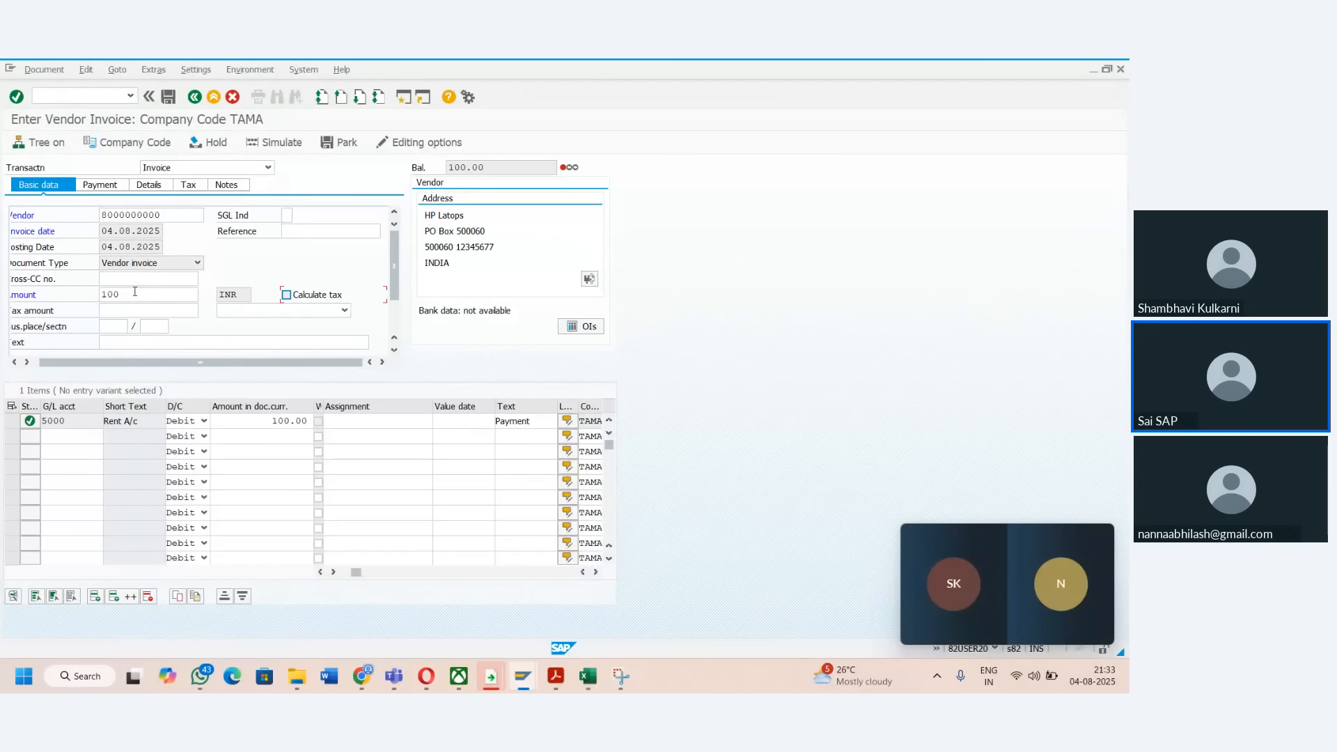
pyautogui.click(275, 142)
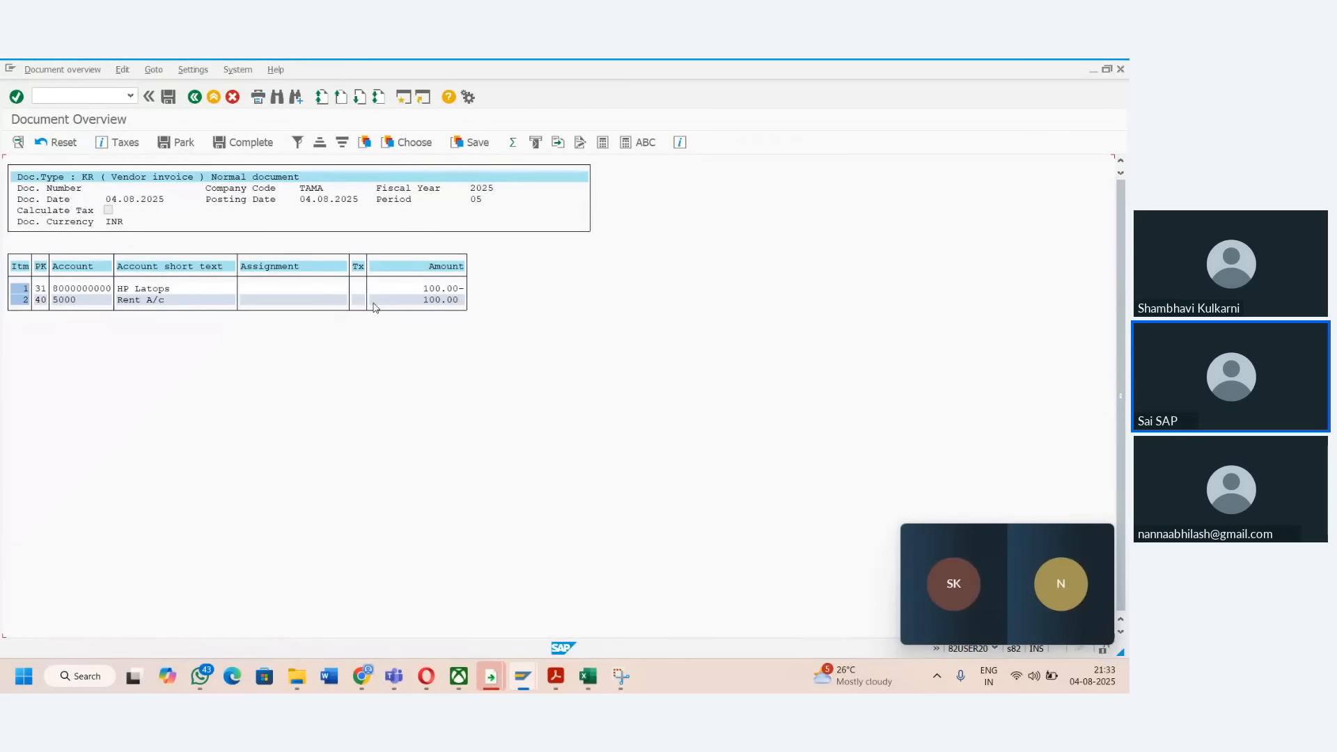
# - Find the hidden Text field, add it to the document overview's line layout, and return to the invoice entry
pyautogui.click(364, 143)
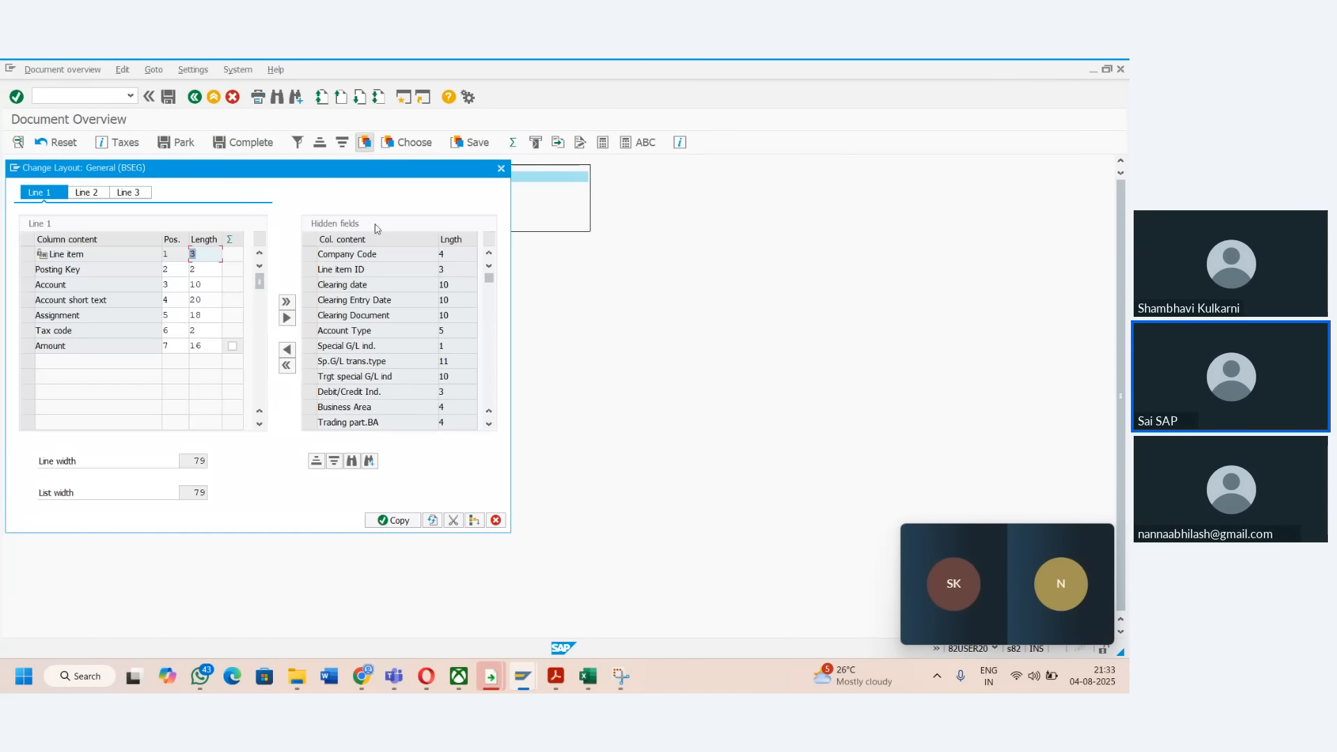
pyautogui.click(353, 461)
pyautogui.write('text')
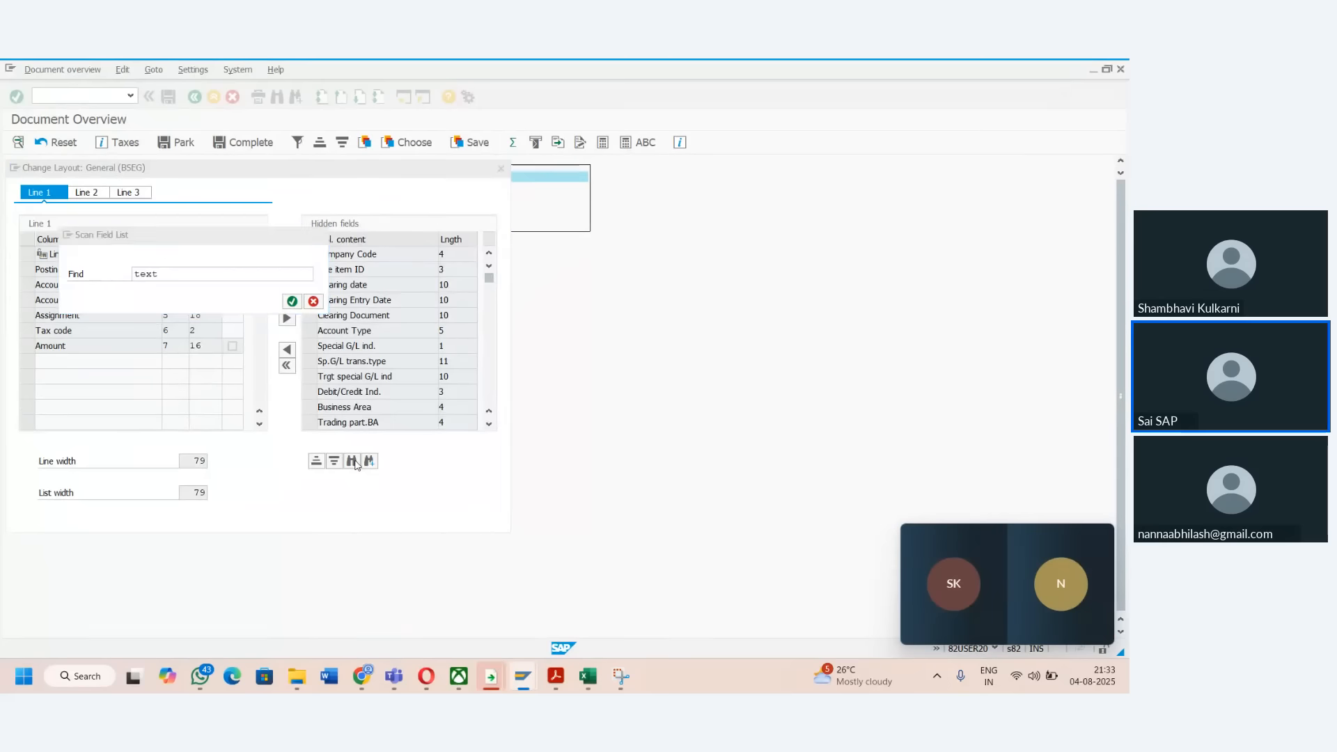
pyautogui.press('Return')
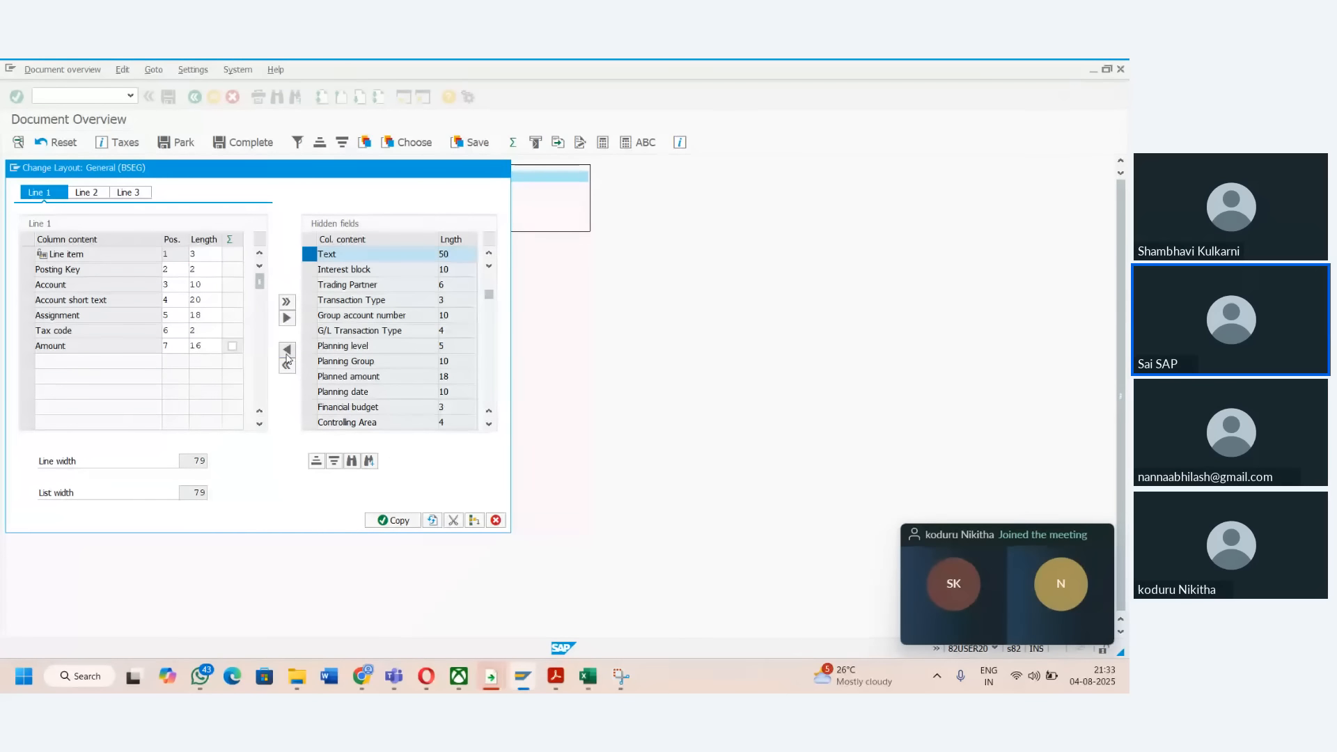
pyautogui.click(286, 354)
pyautogui.click(393, 520)
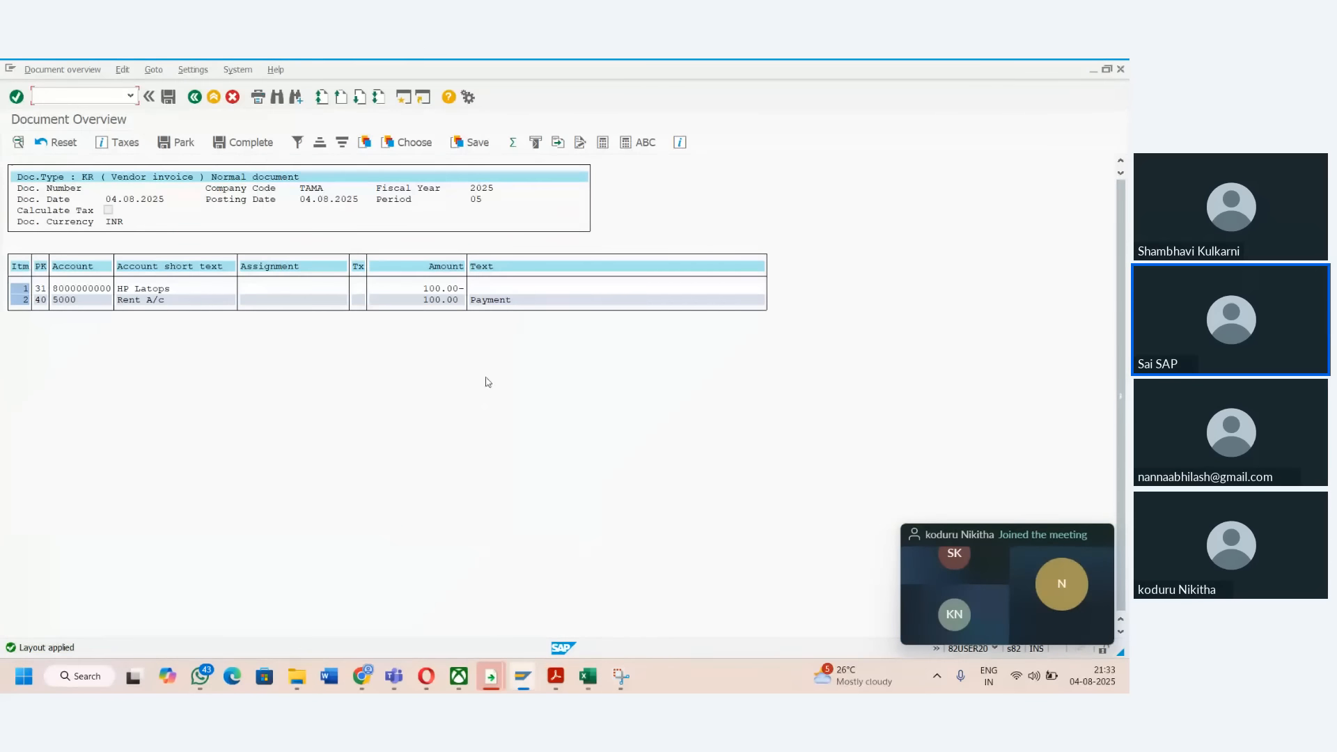
pyautogui.click(198, 102)
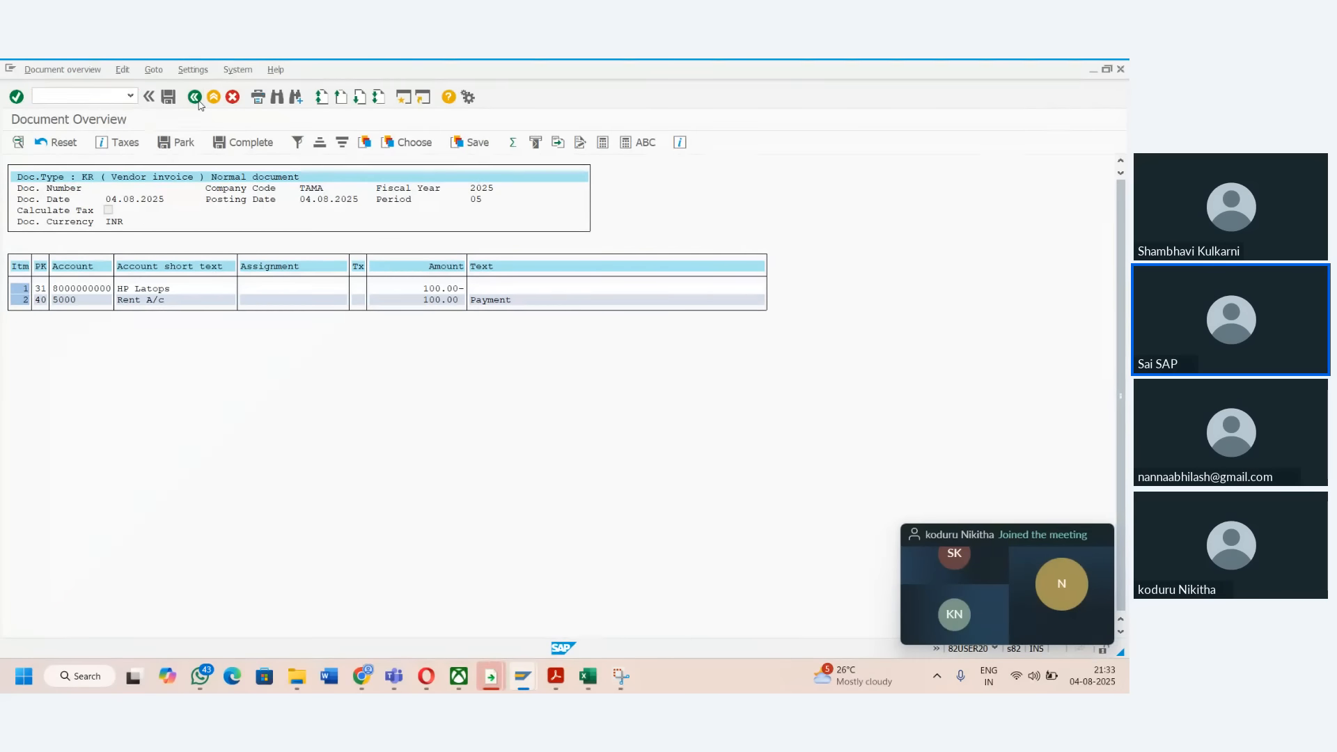
pyautogui.click(393, 396)
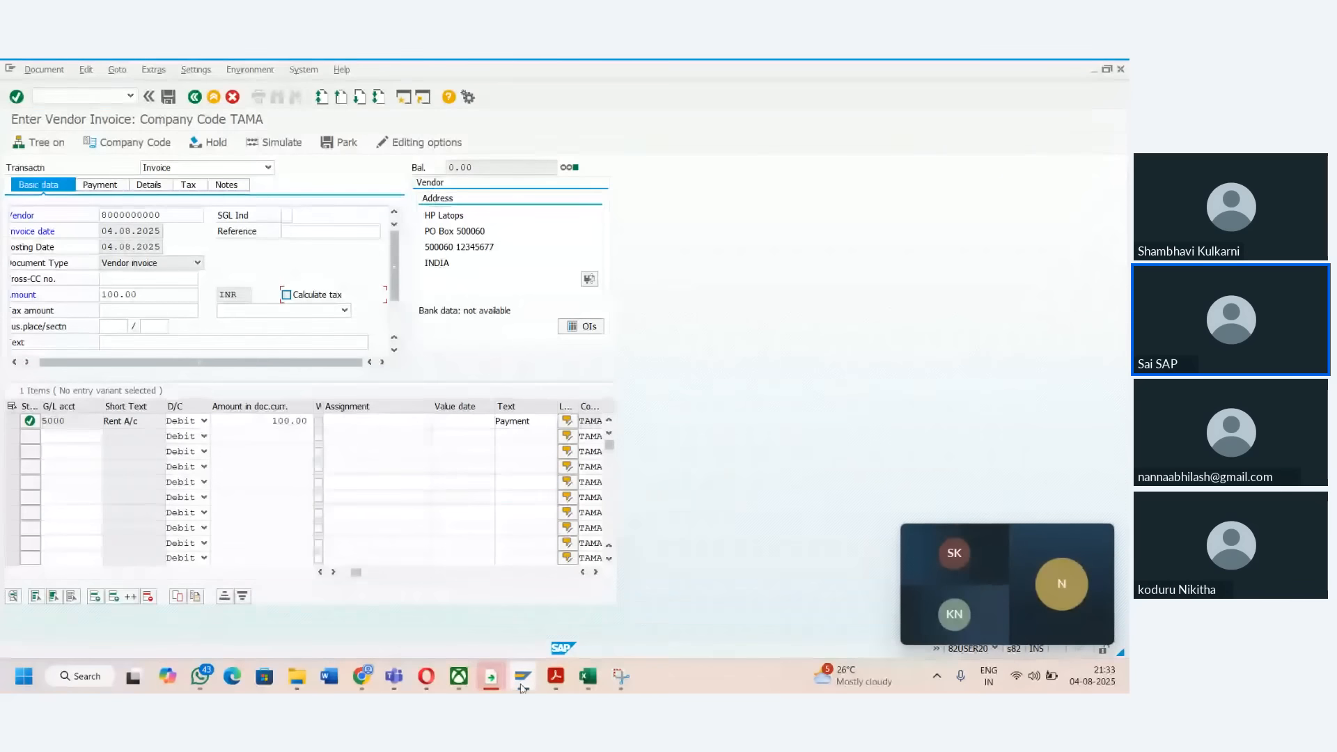
# - Switch to the validation customizing session, leave it, and open the Substitution in Accounting Documents activity
pyautogui.moveTo(522, 680)
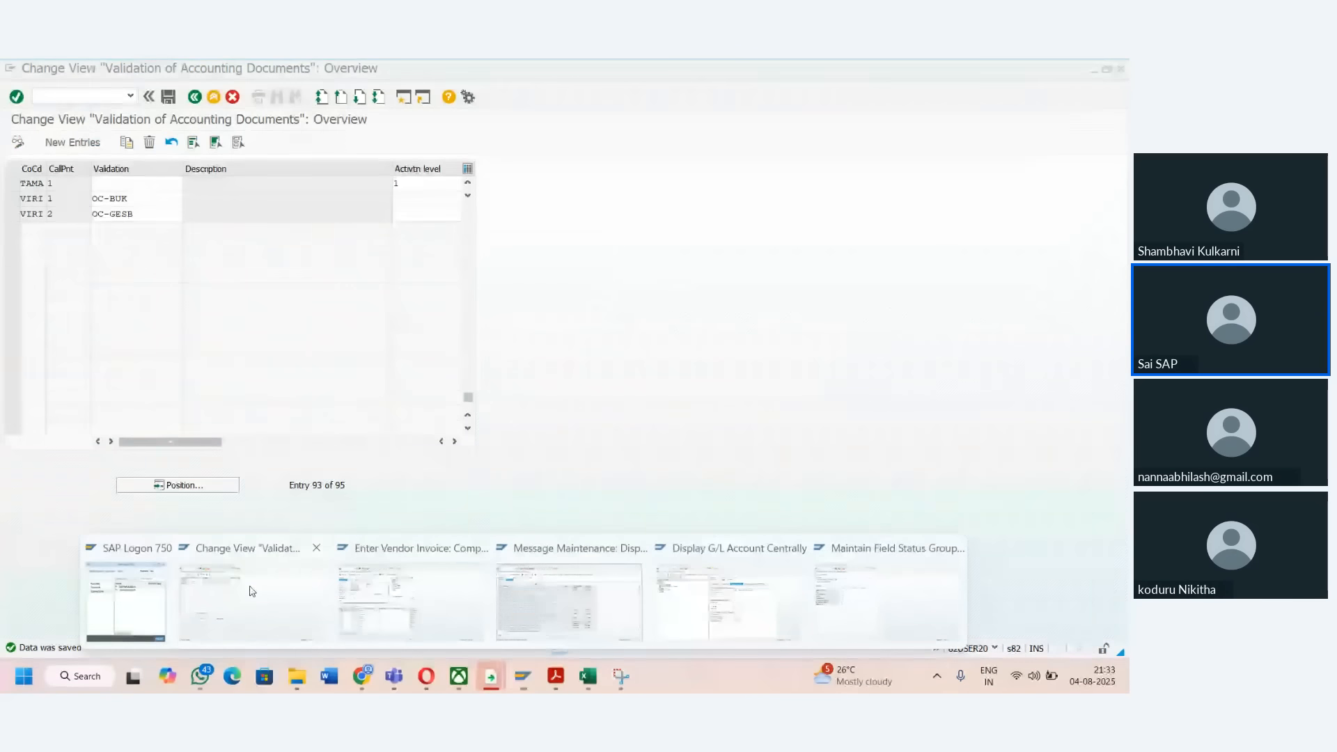
pyautogui.click(252, 592)
pyautogui.click(195, 97)
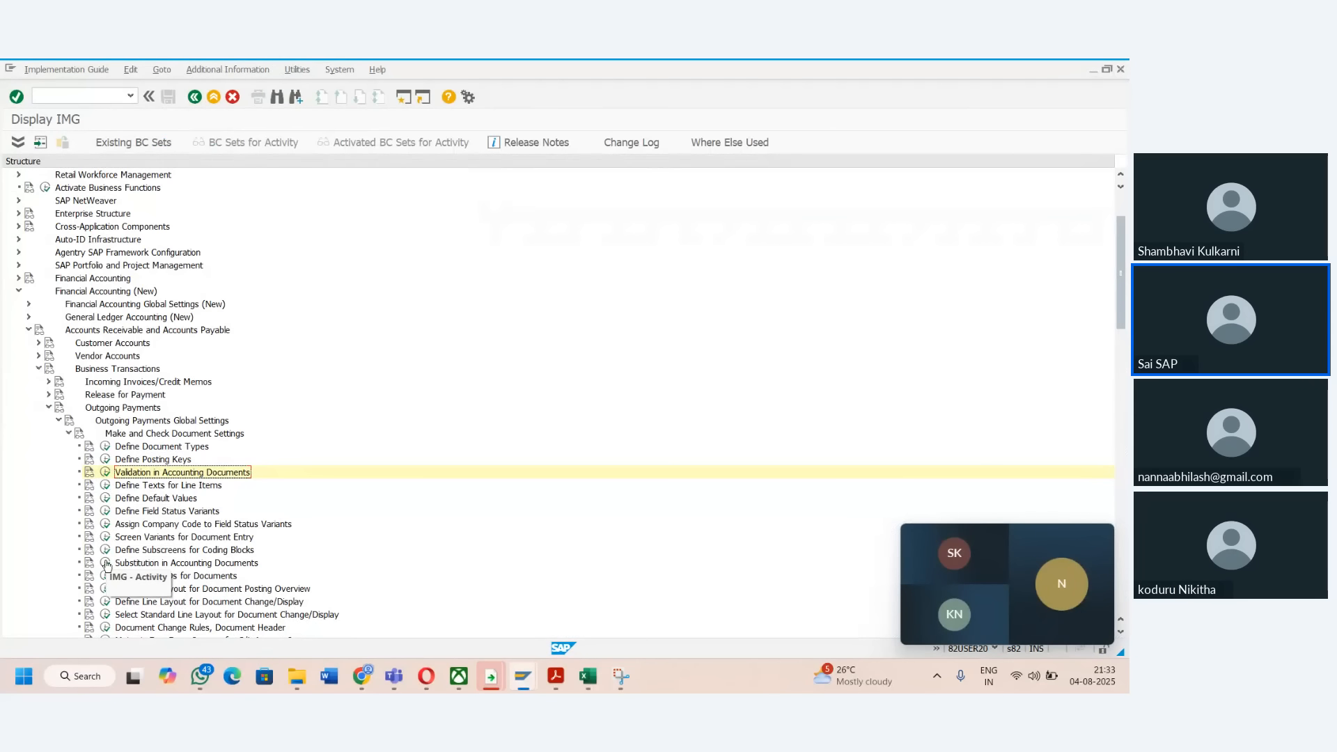
pyautogui.click(106, 563)
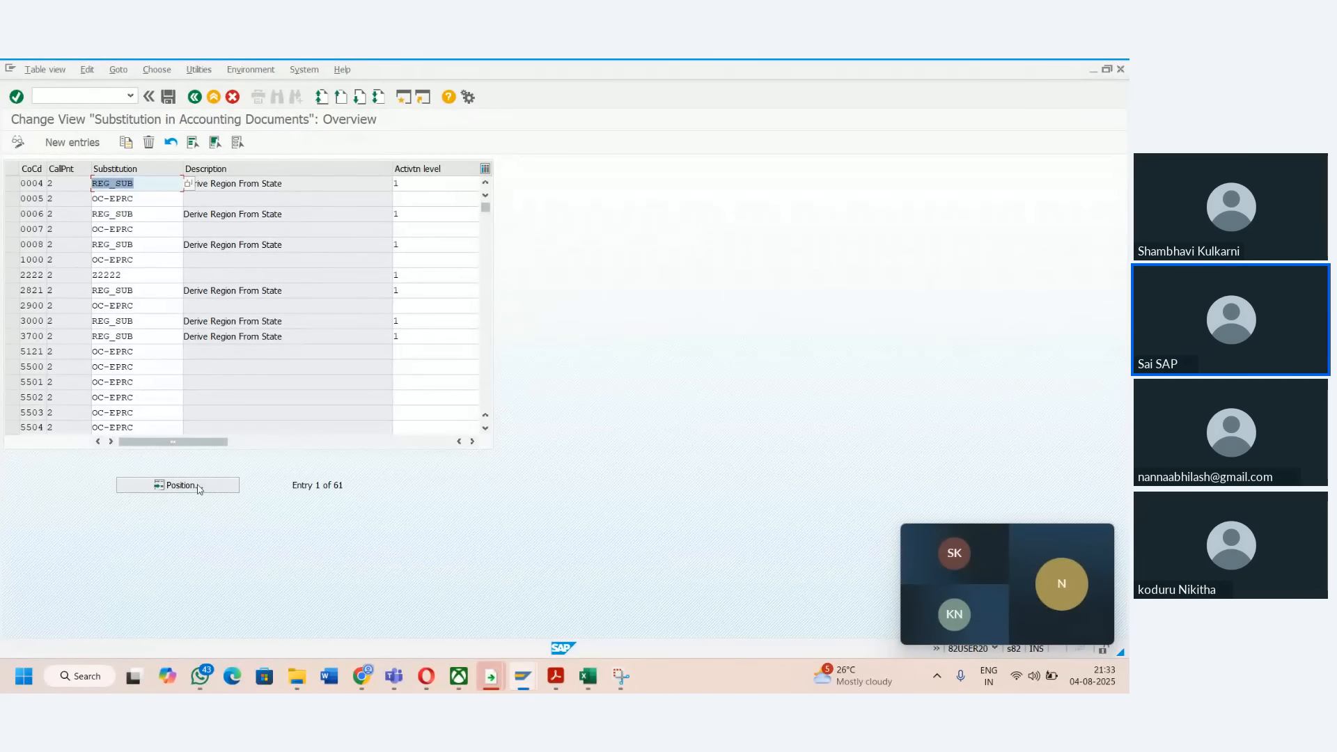
# - Locate company code TAMA, assign substitution TAMA to its callup point 2 entry, and save it to the customizing request
pyautogui.click(198, 487)
pyautogui.write('TAMA')
pyautogui.press('Return')
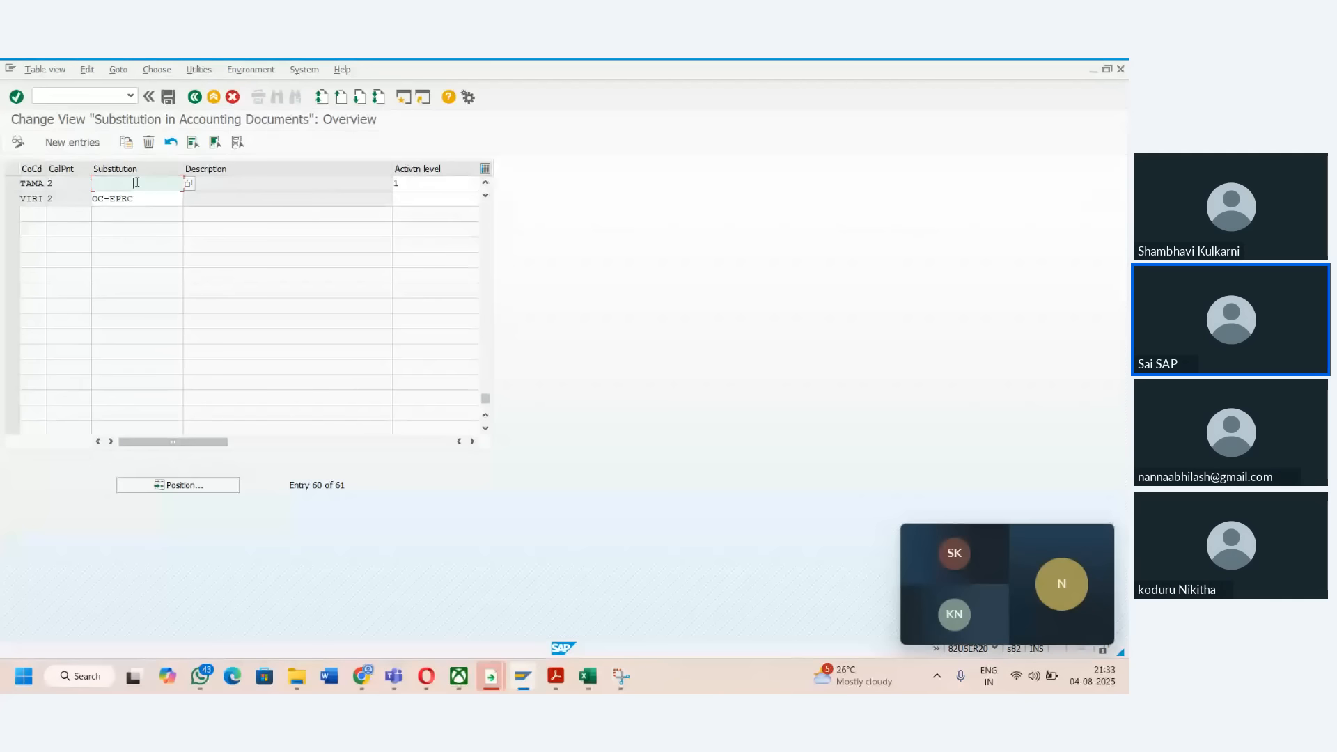
pyautogui.write('TAMA')
pyautogui.click(169, 96)
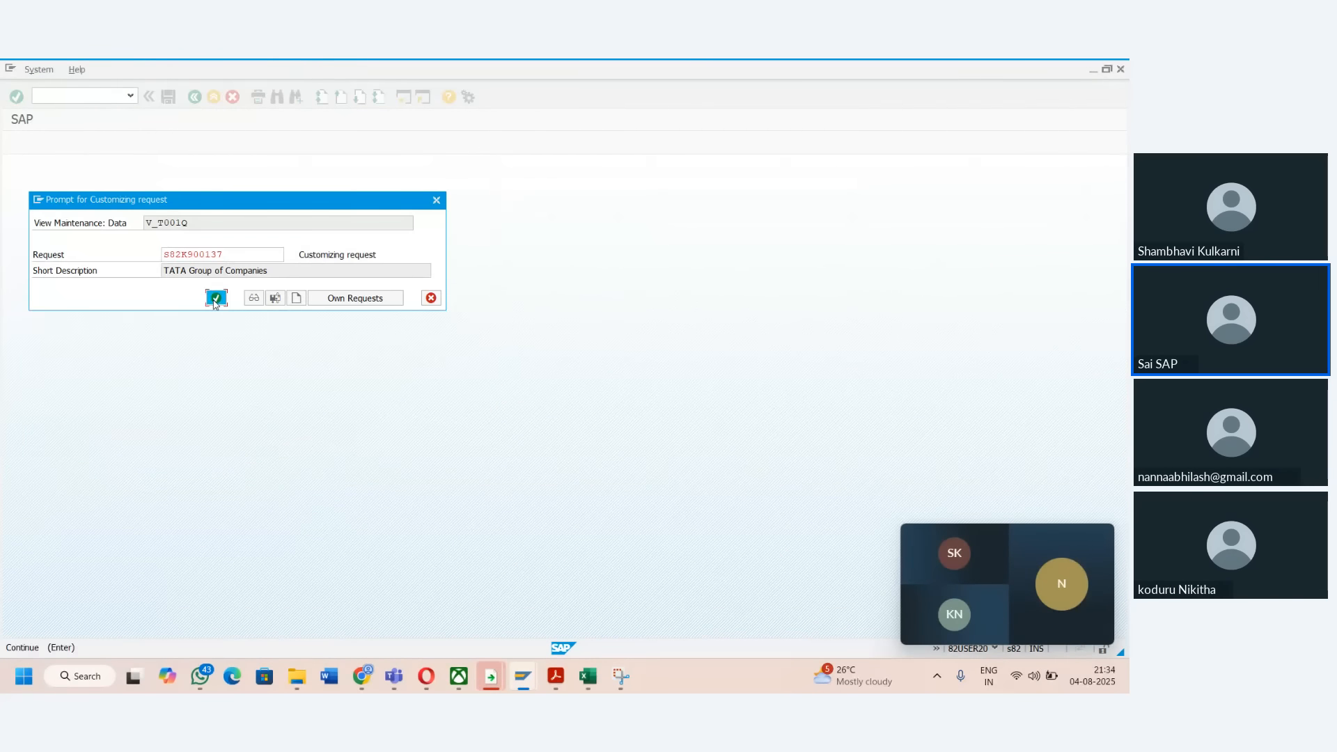
pyautogui.click(216, 299)
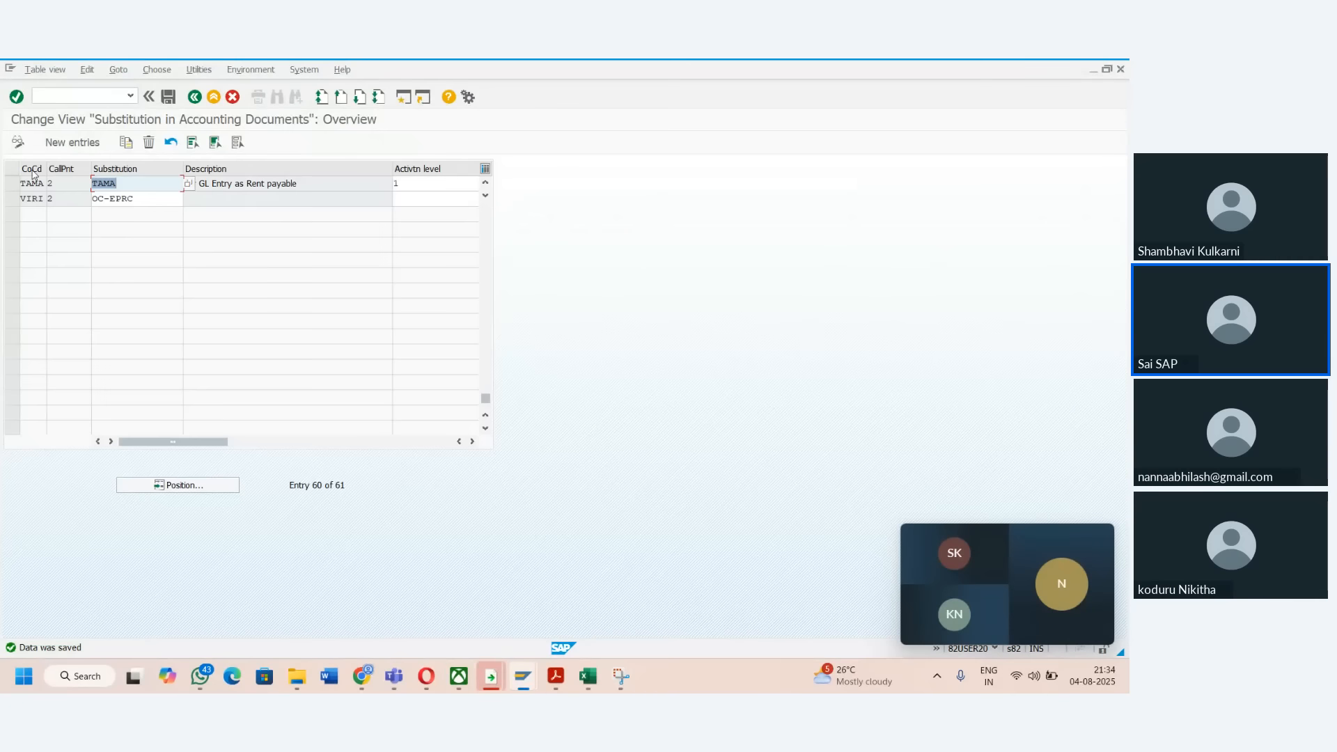
# - Look up the available callup points for company code TAMA's substitution entry and close the list unchanged
pyautogui.click(67, 177)
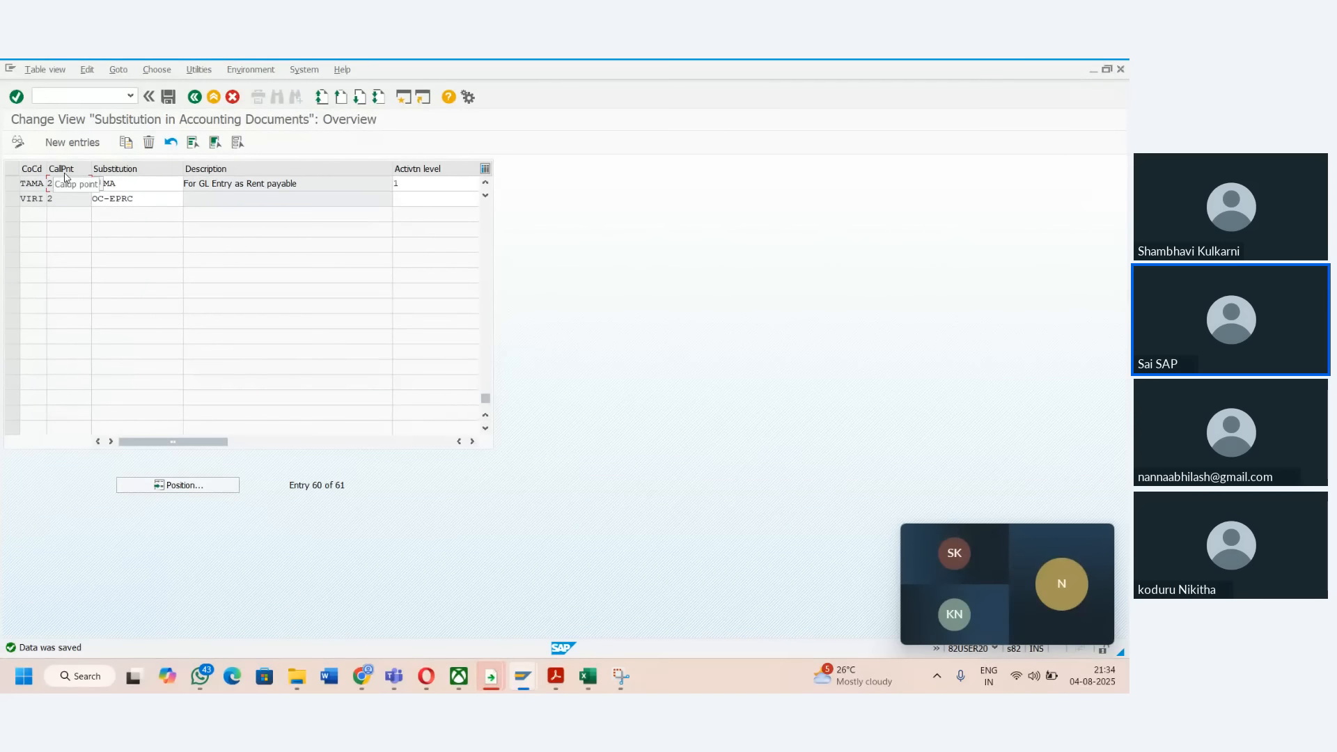
pyautogui.click(96, 183)
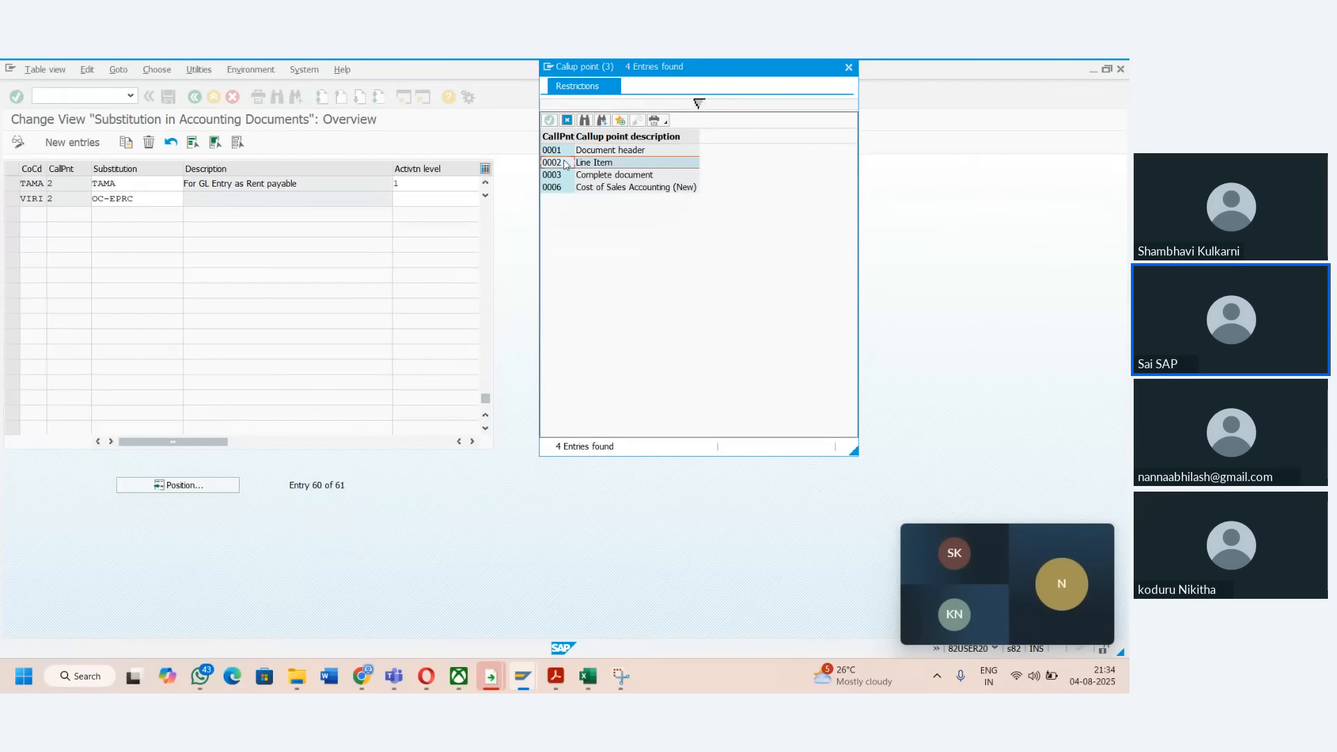
pyautogui.click(848, 66)
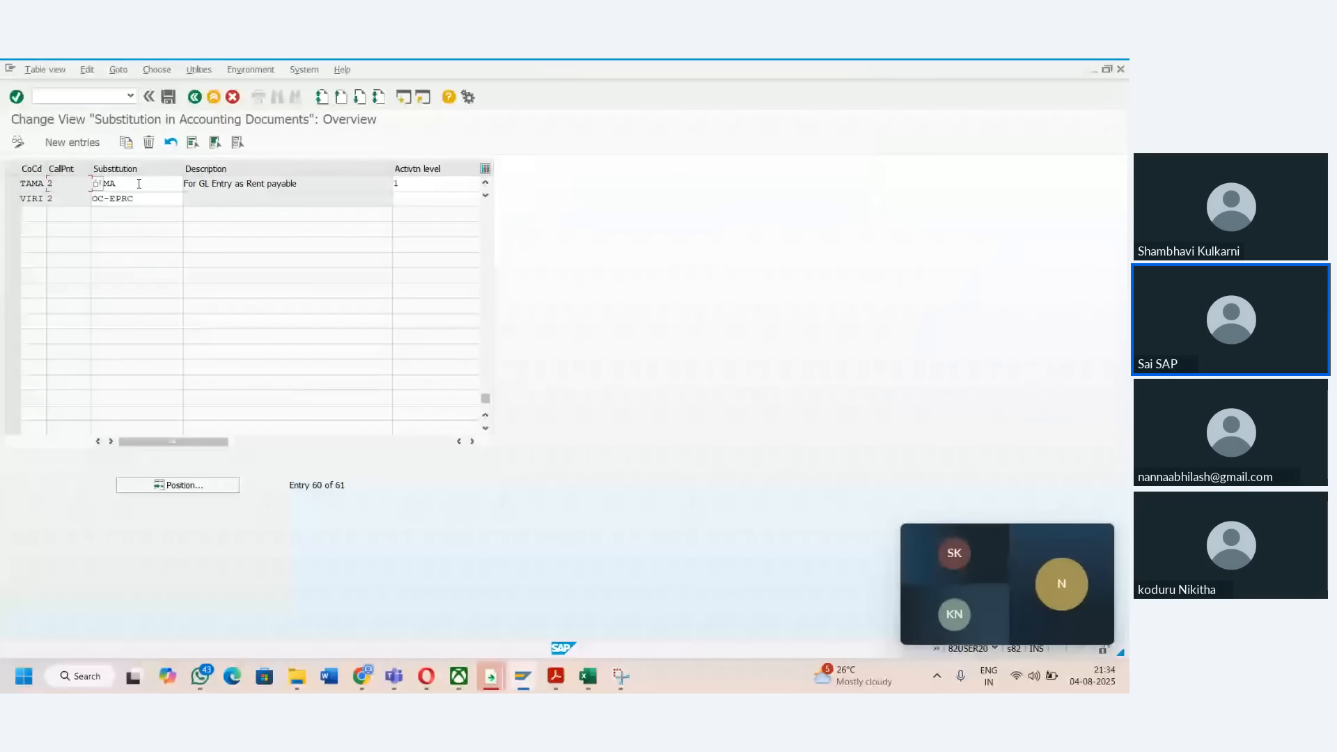
# - Open substitution TAMA and review the prerequisite and the field substitution of its Step 001
pyautogui.doubleClick(8, 184)
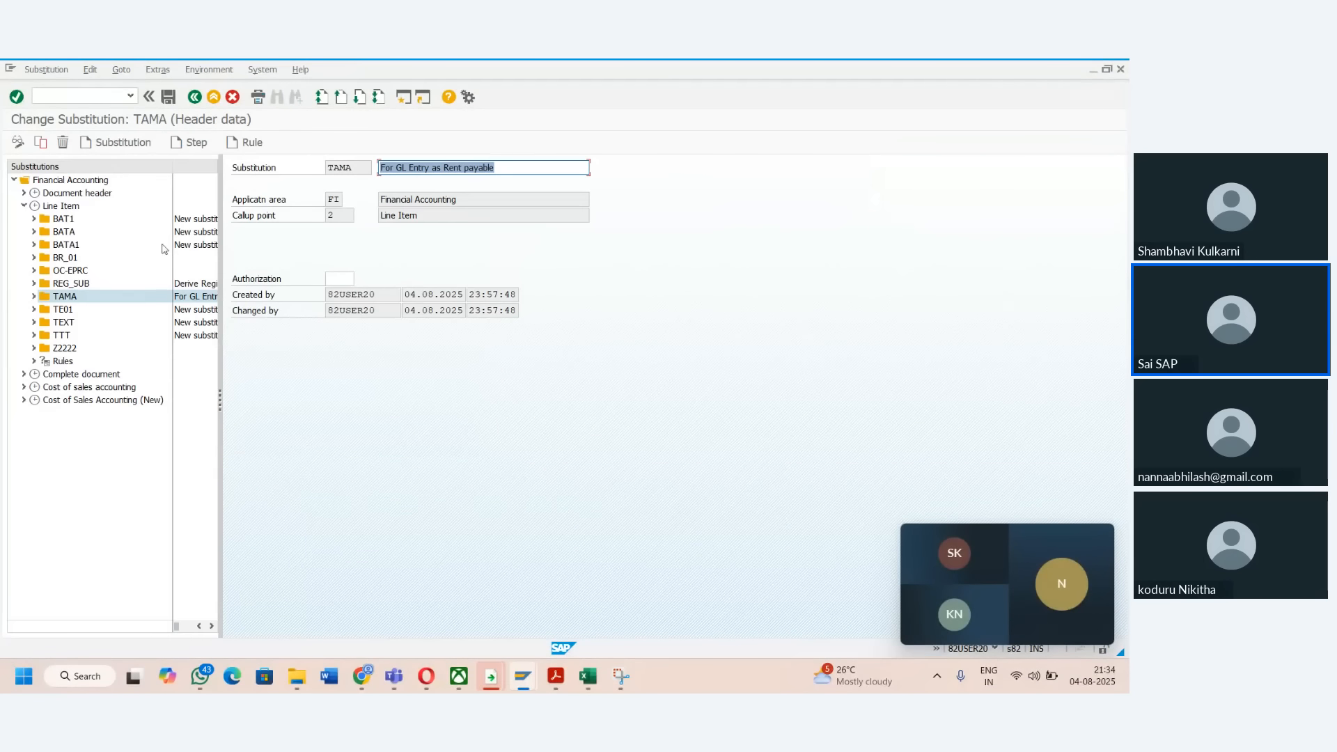
pyautogui.click(34, 296)
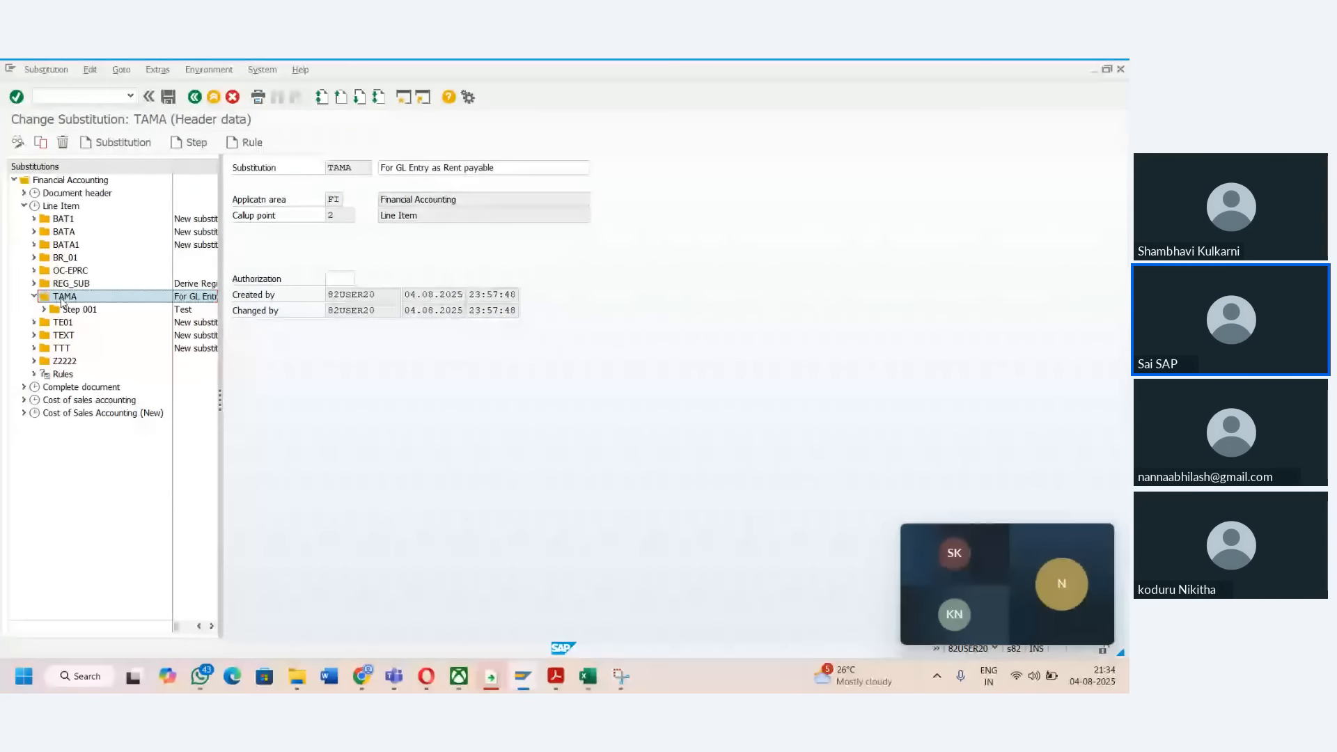
pyautogui.doubleClick(89, 323)
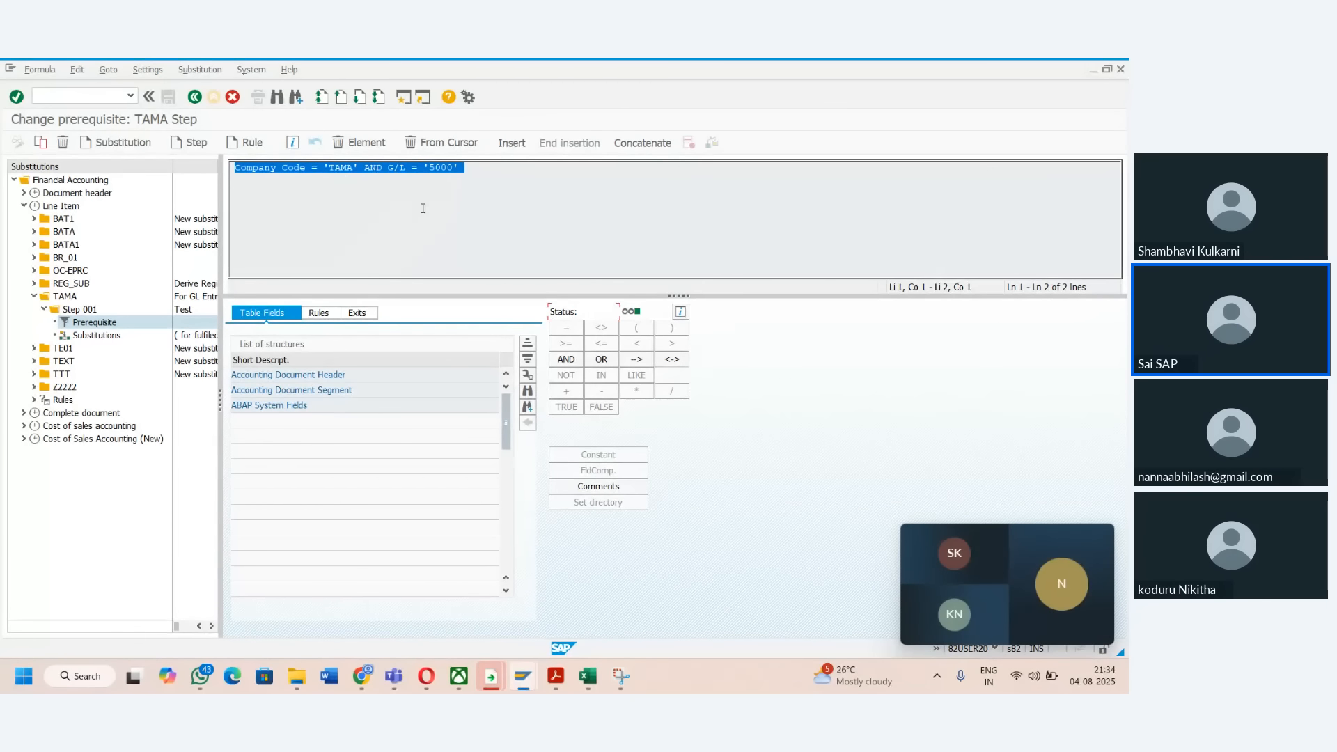
pyautogui.doubleClick(78, 336)
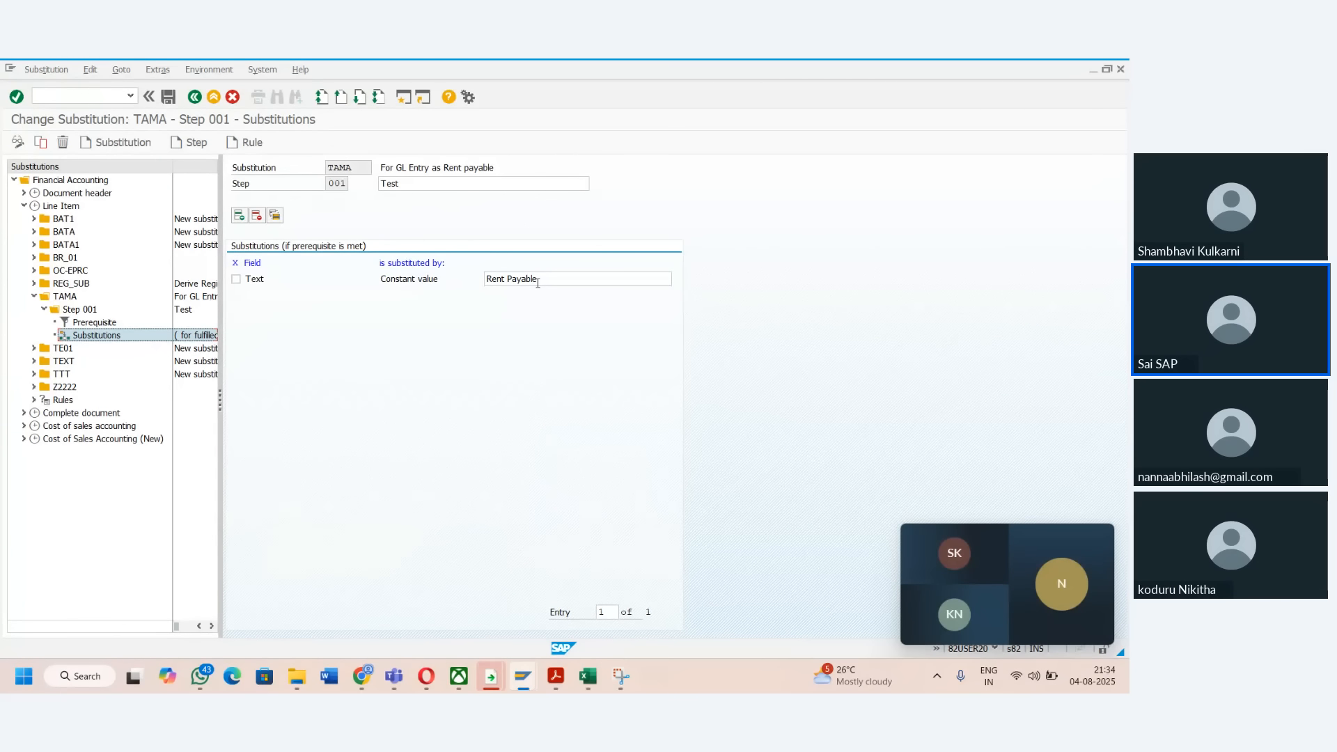
# - Leave the substitution customizing back to the implementation guide and switch to the vendor invoice session
pyautogui.click(195, 96)
pyautogui.click(195, 97)
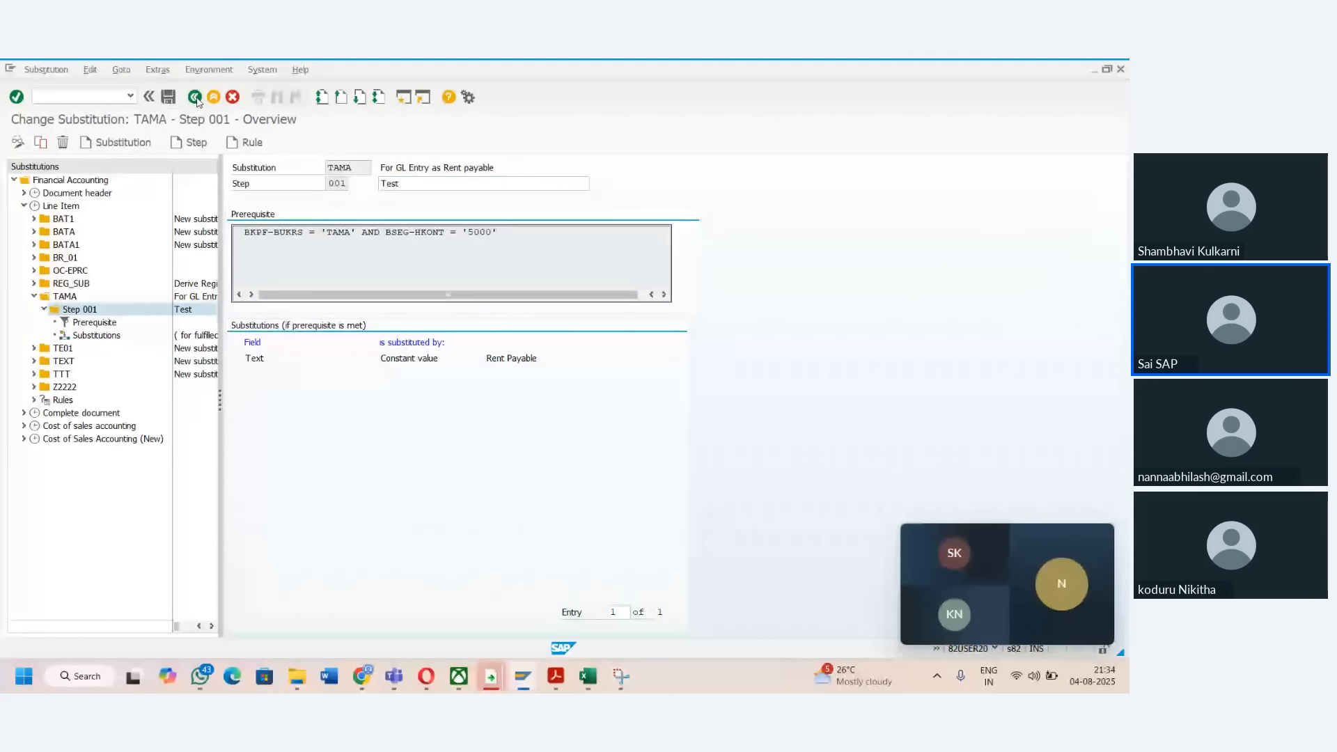
pyautogui.click(195, 96)
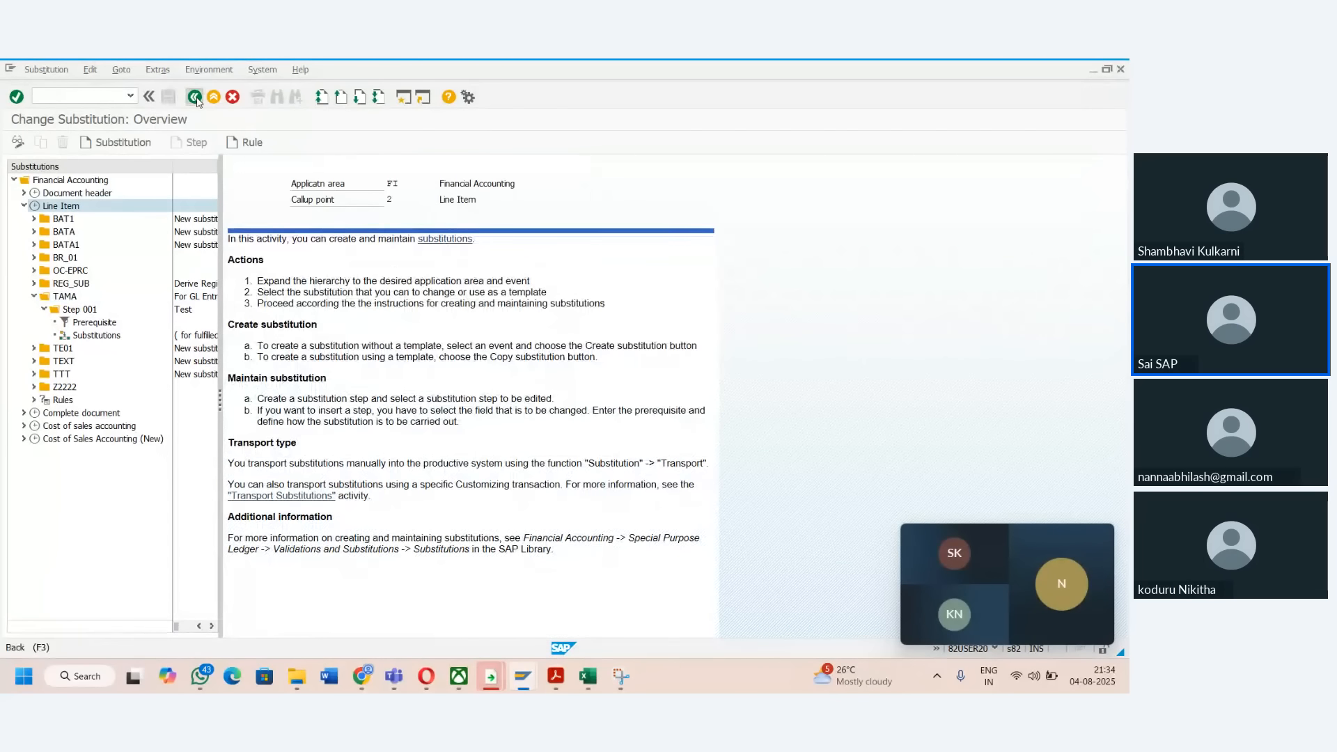
pyautogui.click(195, 97)
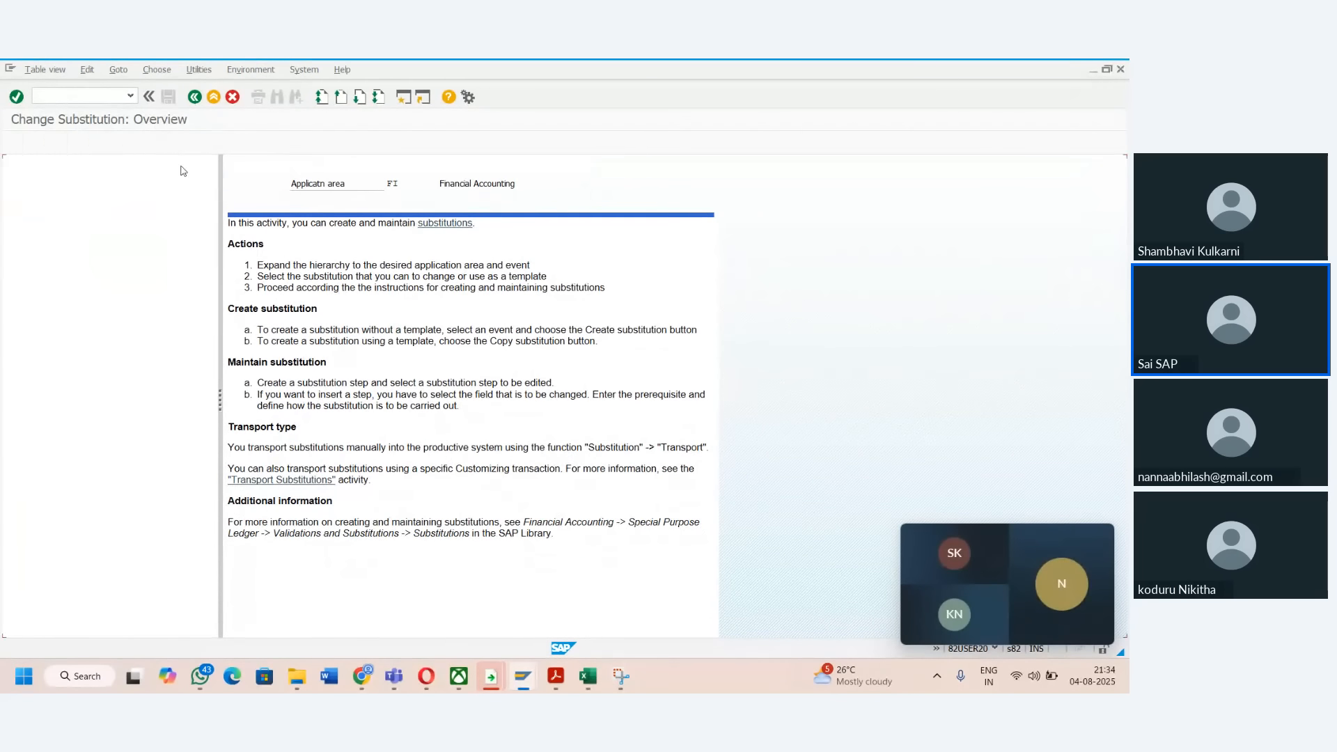
pyautogui.click(195, 97)
pyautogui.moveTo(523, 675)
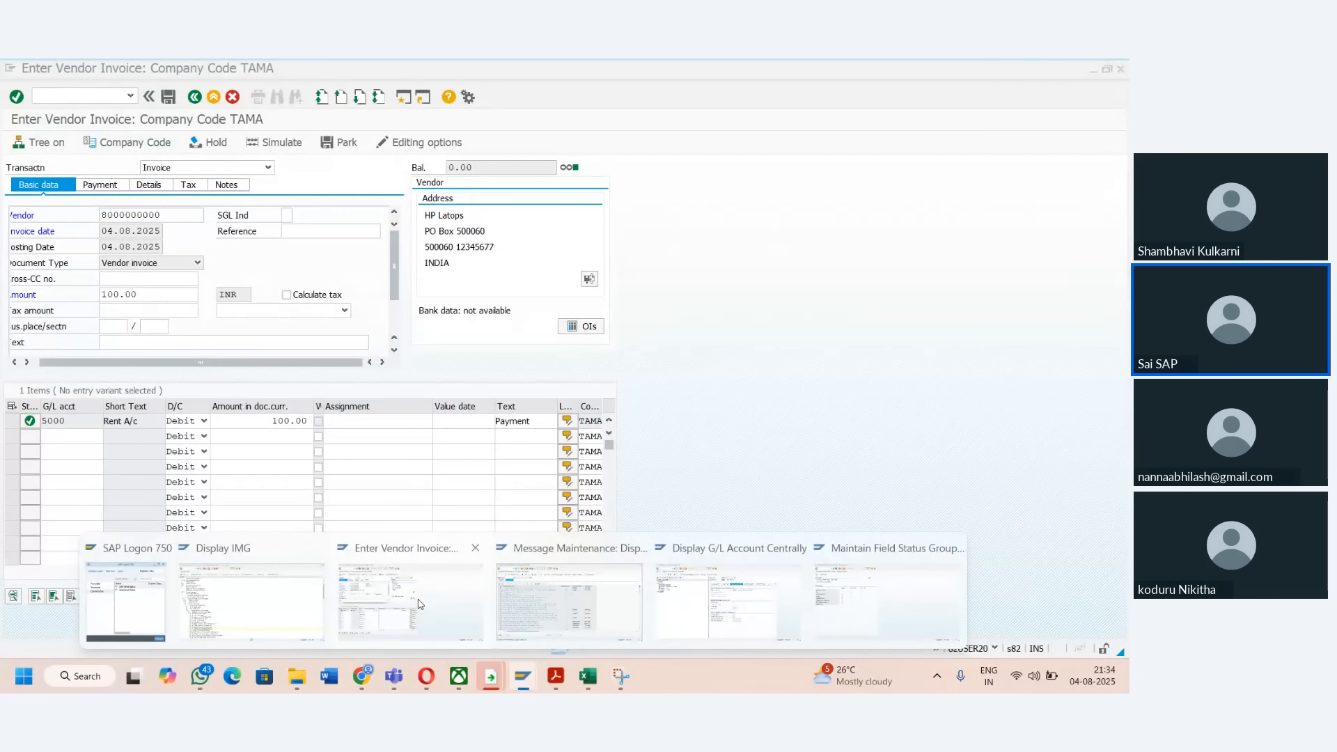
pyautogui.click(418, 603)
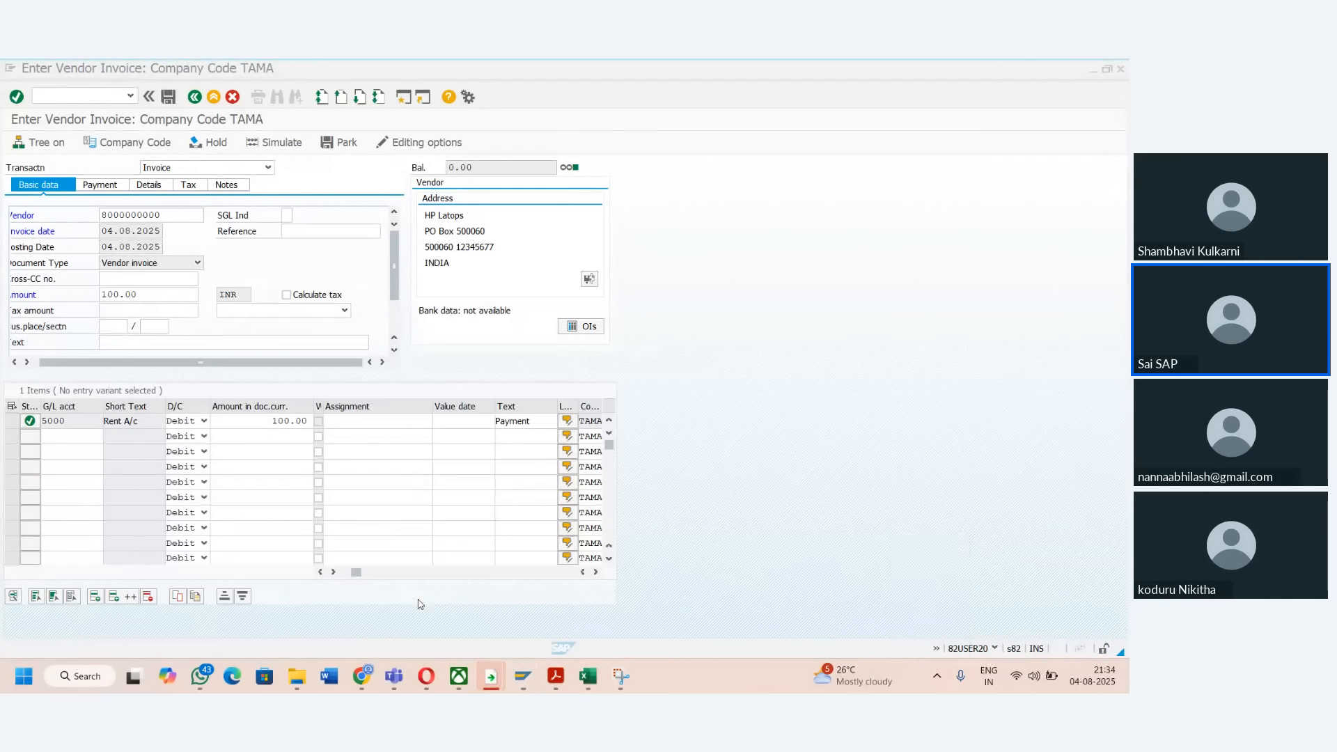
# - Simulate the vendor invoice and add the Text field to the document overview layout to check the line item text
pyautogui.click(282, 142)
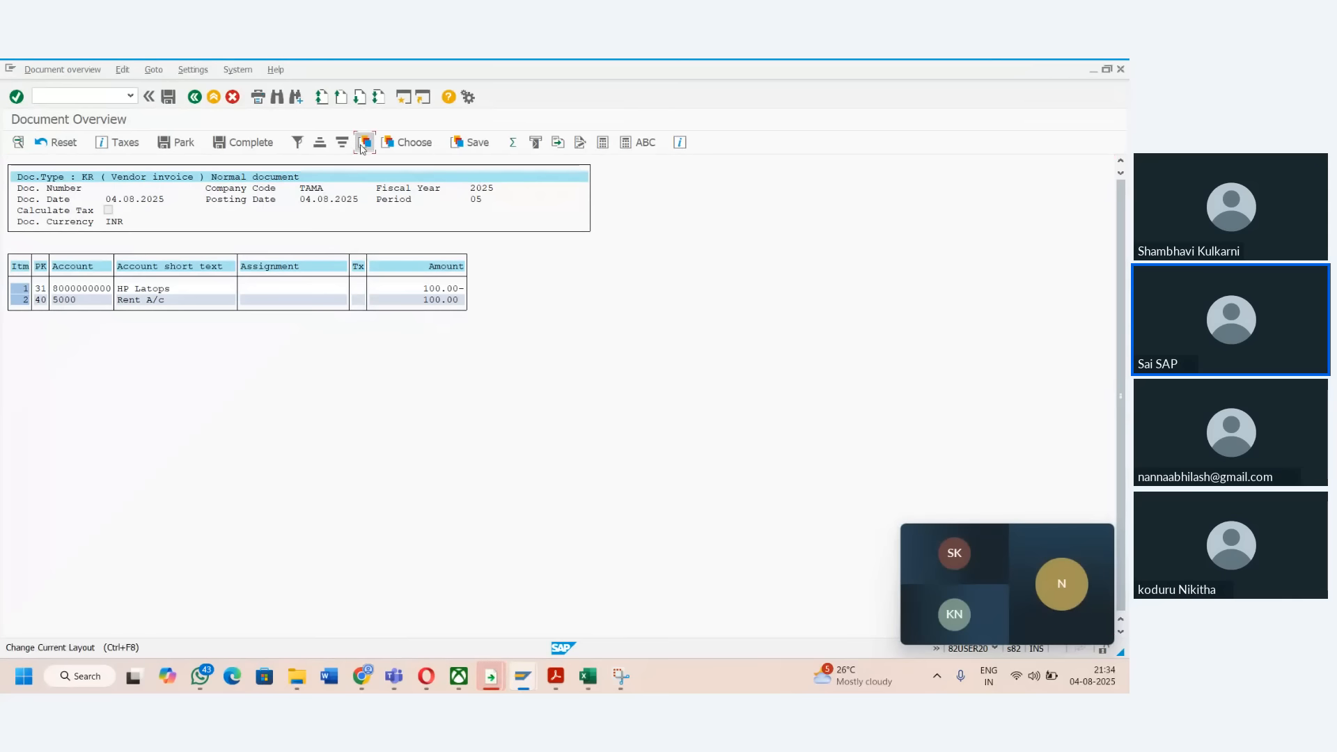
pyautogui.click(364, 143)
pyautogui.click(311, 255)
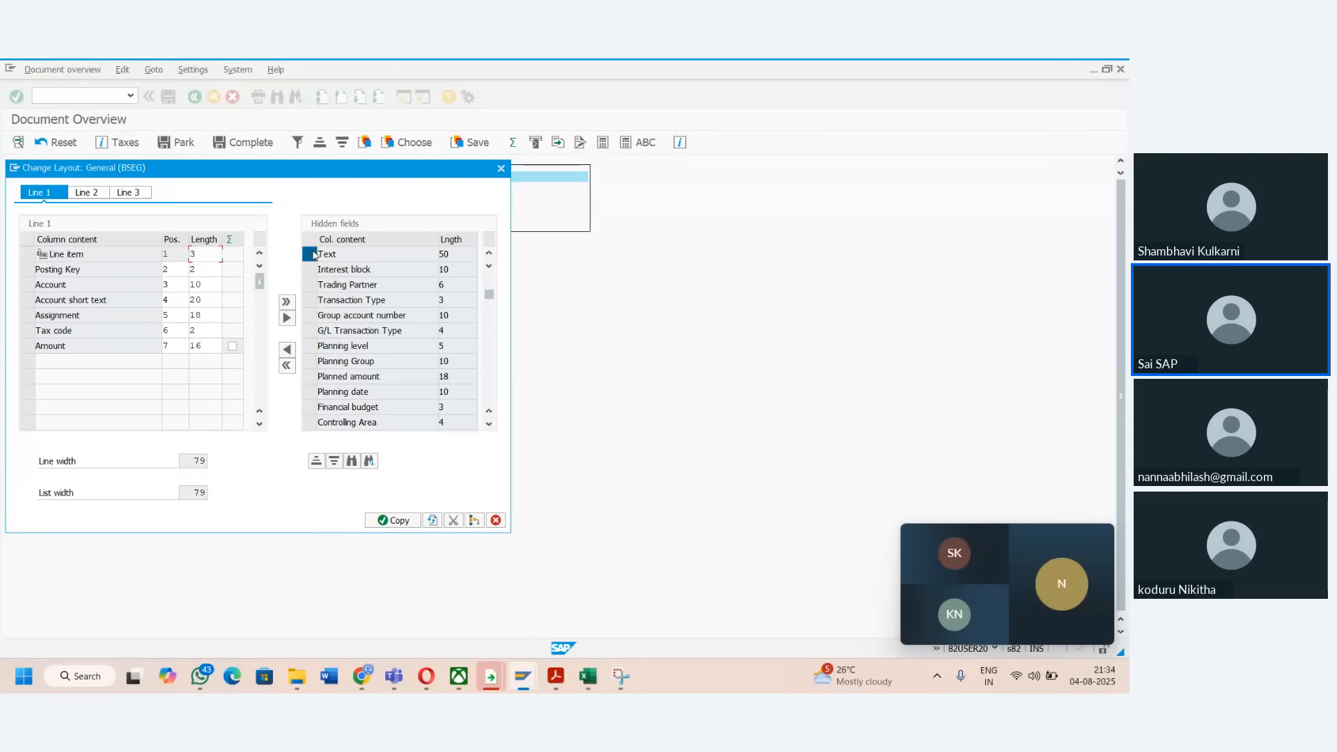
pyautogui.click(290, 351)
pyautogui.click(392, 520)
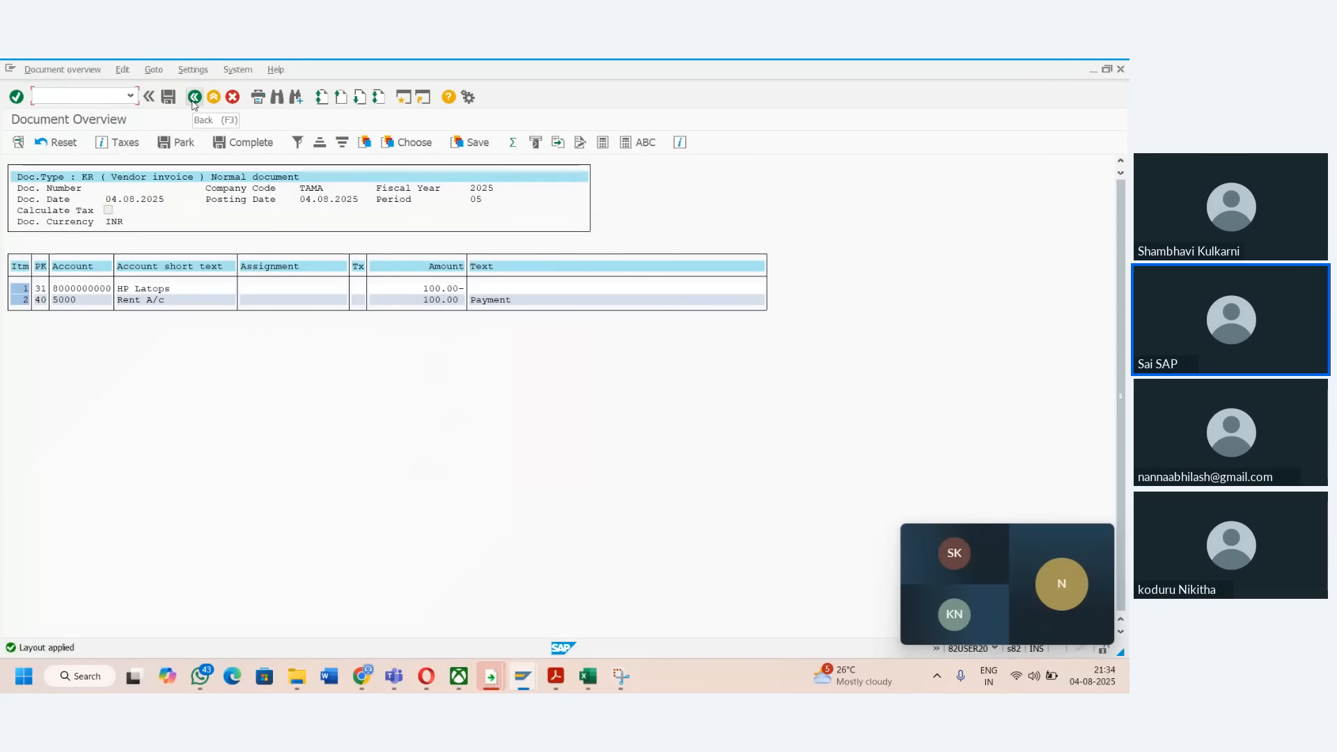
# - Restart vendor invoice entry with transaction FB60 and set the invoice date to 04.08.2025
pyautogui.write('/nFB60')
pyautogui.press('Return')
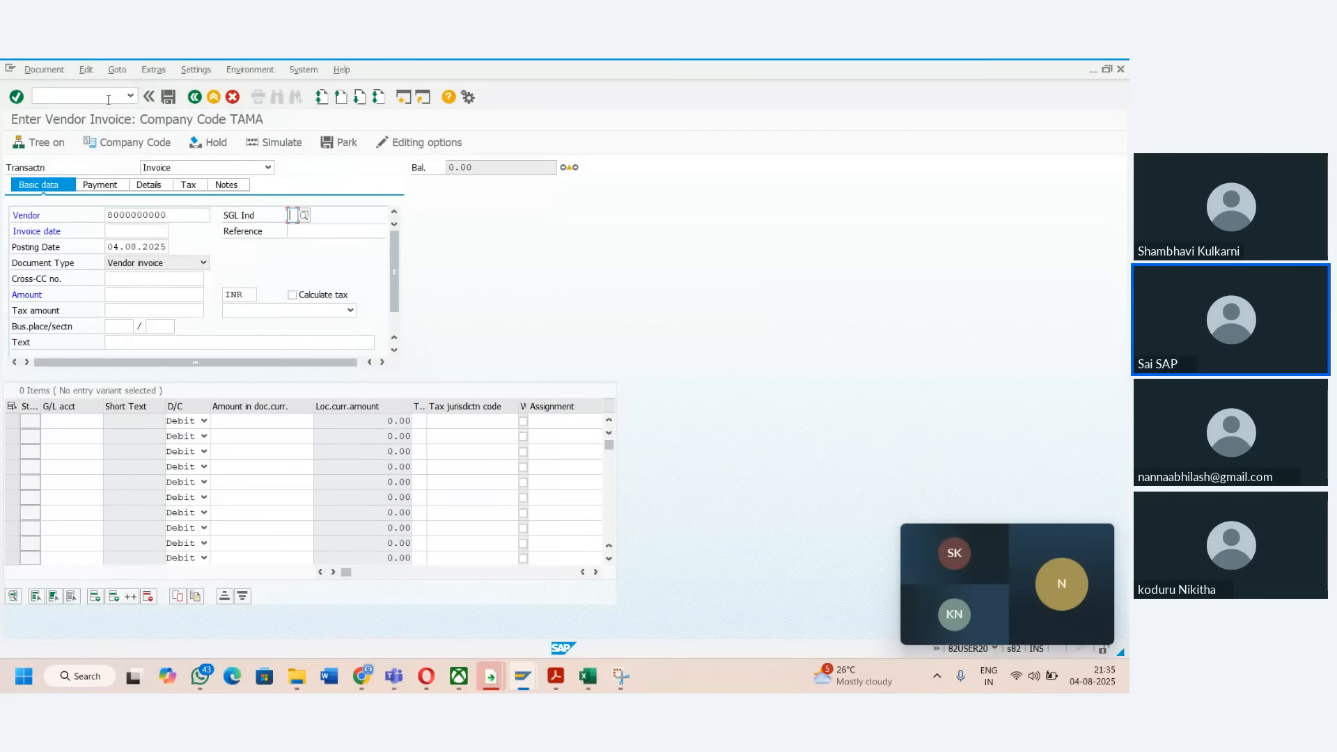
pyautogui.click(115, 230)
pyautogui.click(136, 244)
pyautogui.press('Tab')
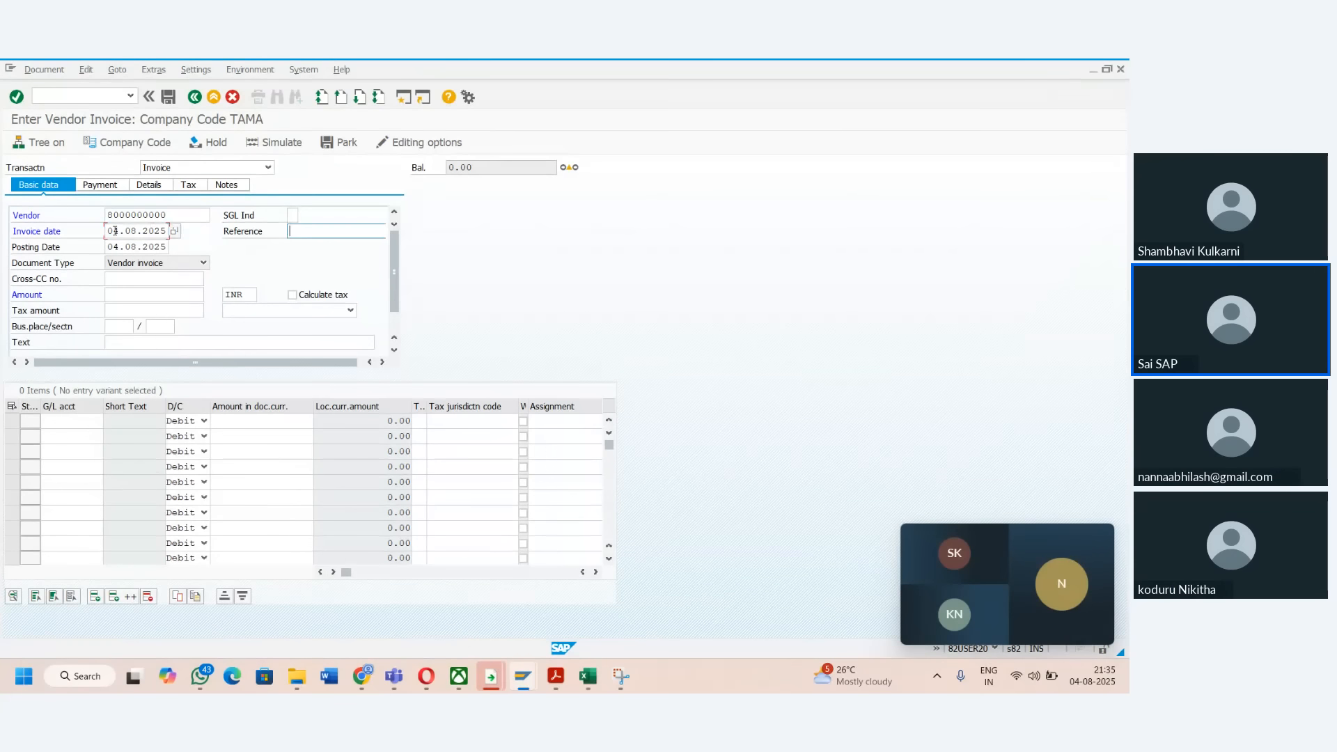
# - Enter a debit line for G/L account 5000 with amount 100 and set the invoice amount to 100
pyautogui.click(58, 421)
pyautogui.write('5000')
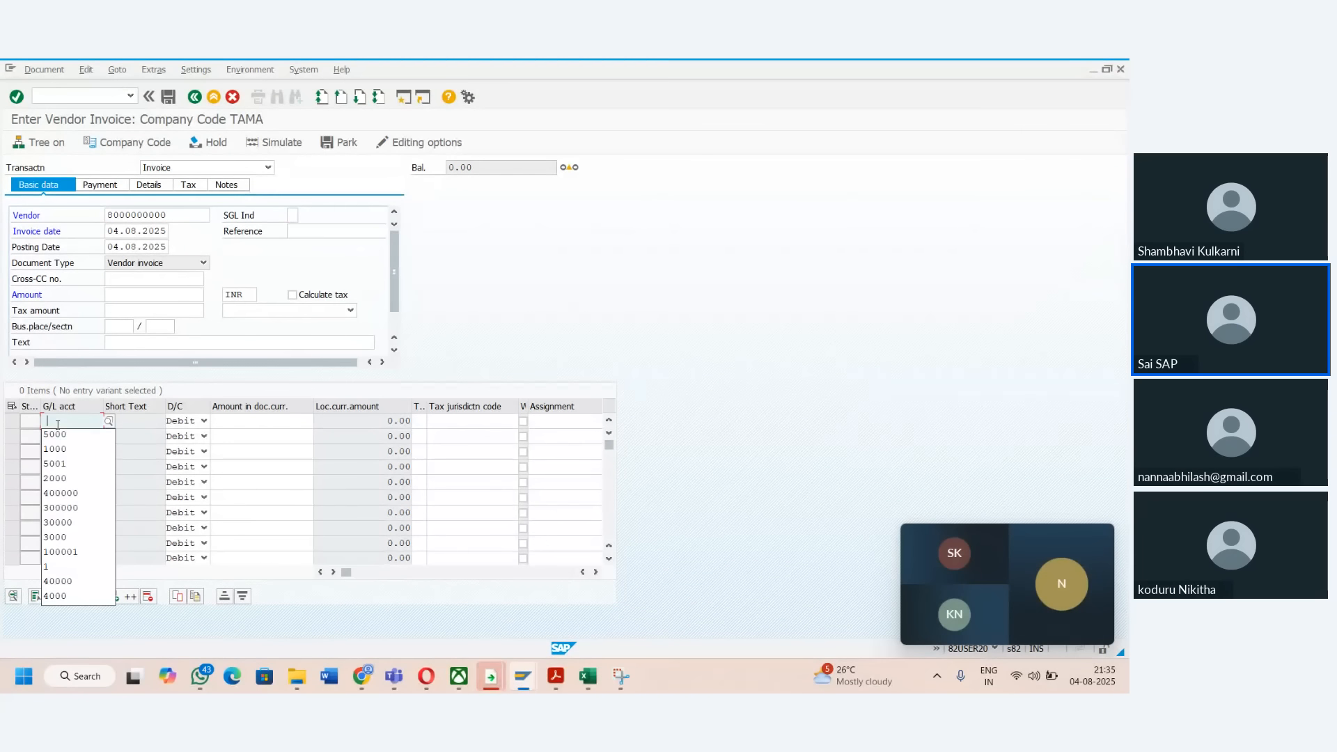
pyautogui.press('Tab')
pyautogui.press('Tab')
pyautogui.write('1')
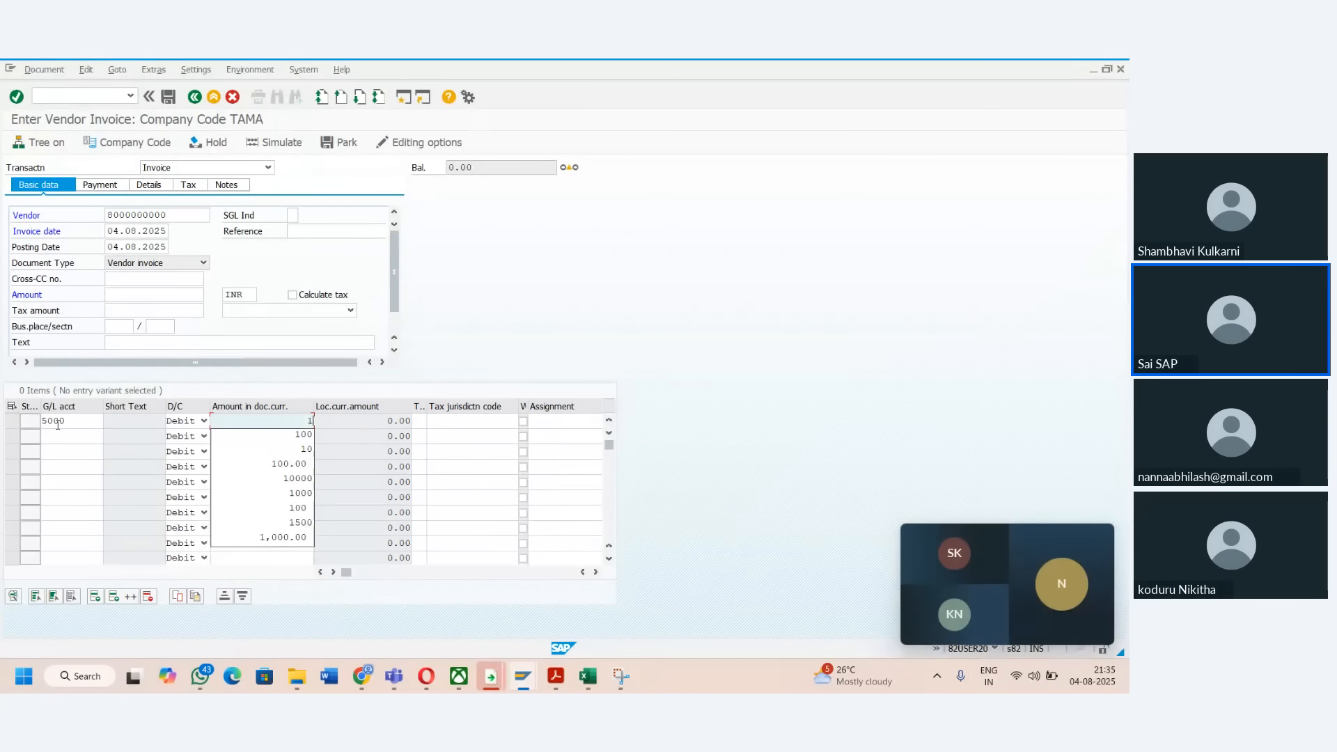
pyautogui.write('00')
pyautogui.click(133, 298)
pyautogui.write('100')
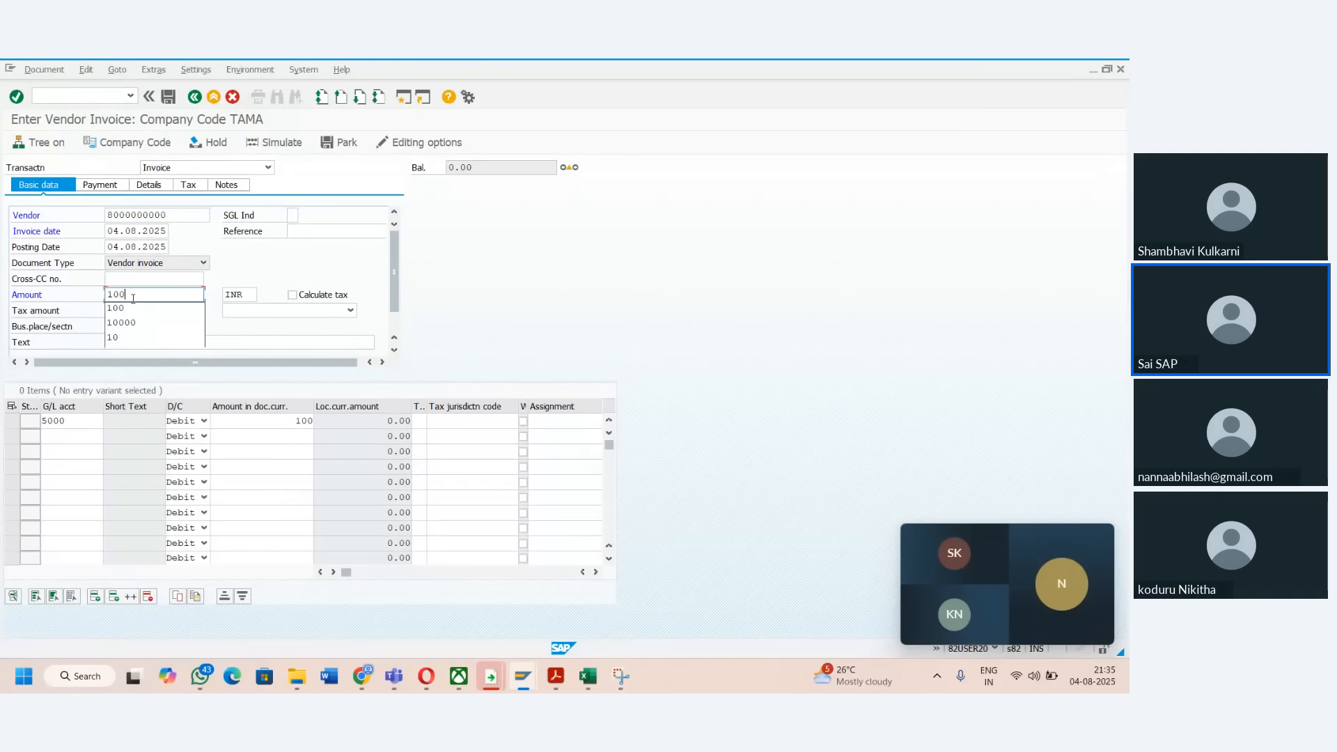
pyautogui.press('Tab')
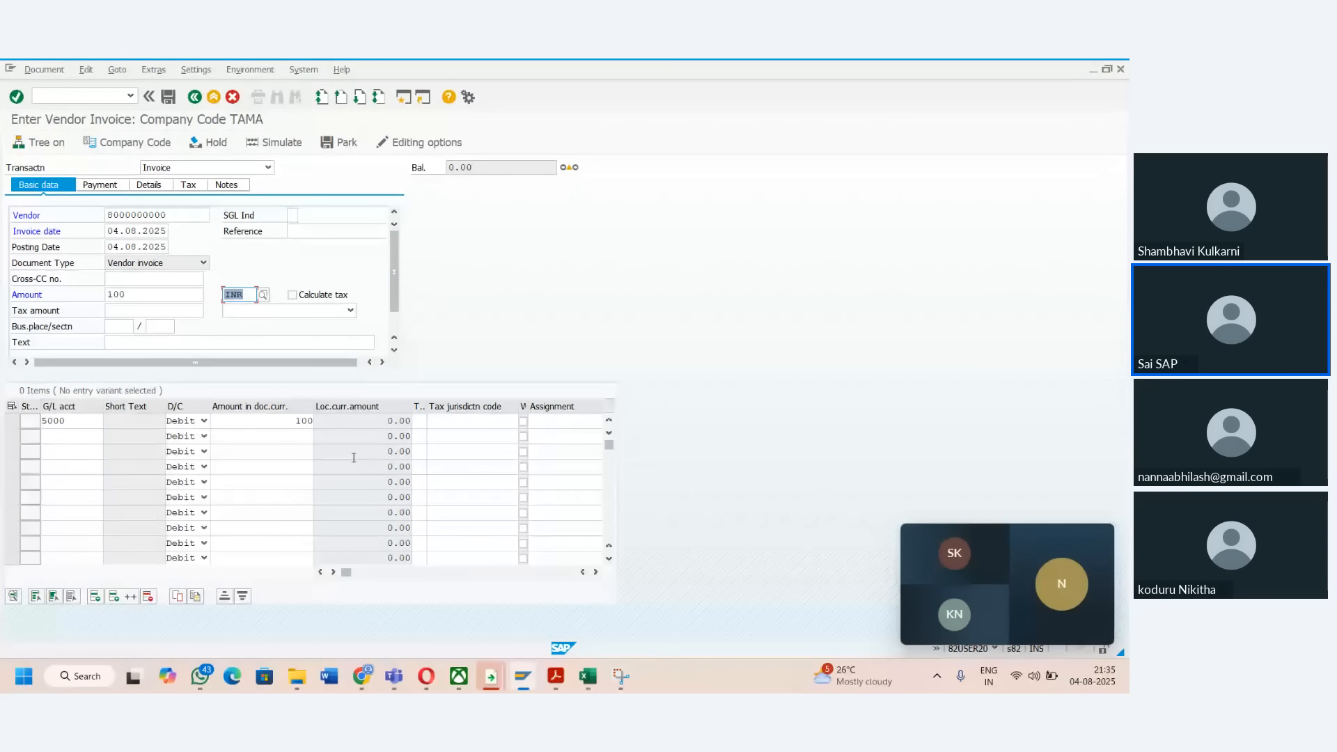
# - Enter Payment as the line item text for G/L account 5000
pyautogui.click(596, 573)
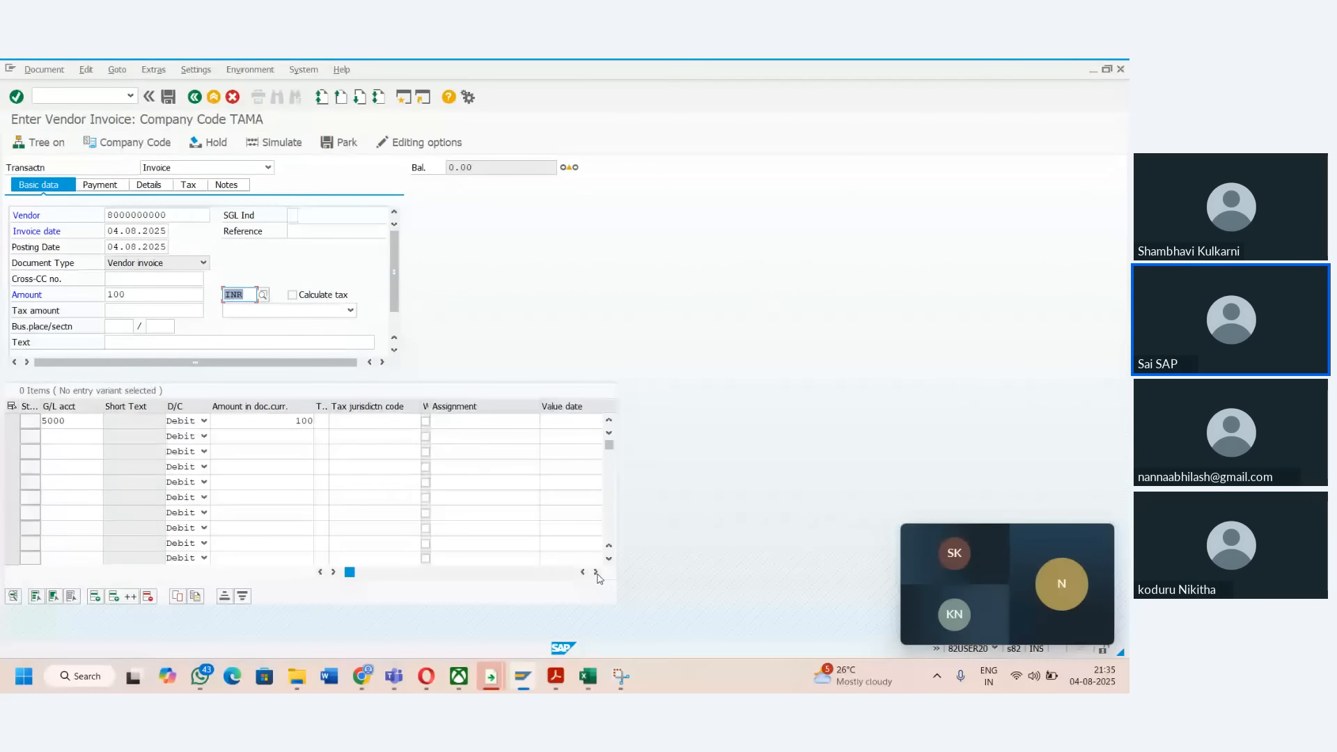
pyautogui.click(596, 573)
pyautogui.click(498, 421)
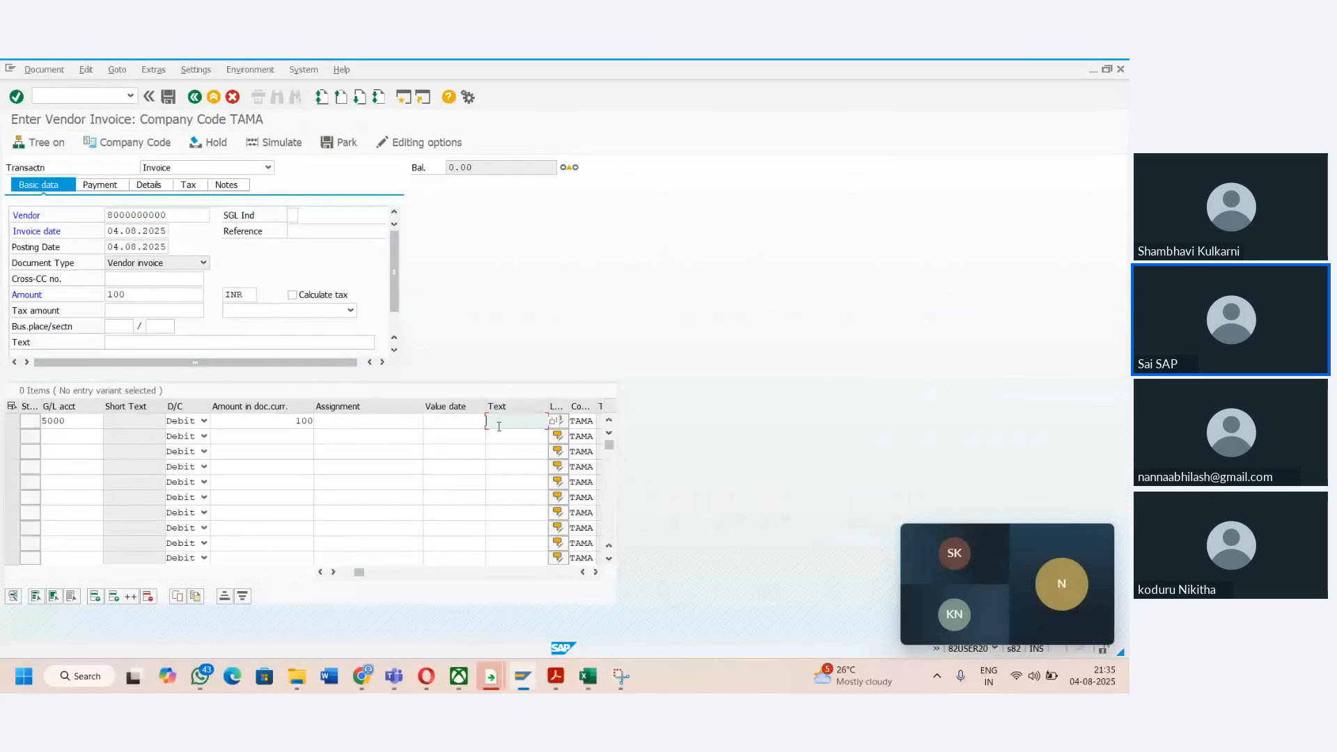
pyautogui.write('Payment')
# - Simulate the new invoice, find the hidden field "text" and add it to the document overview layout
pyautogui.click(275, 142)
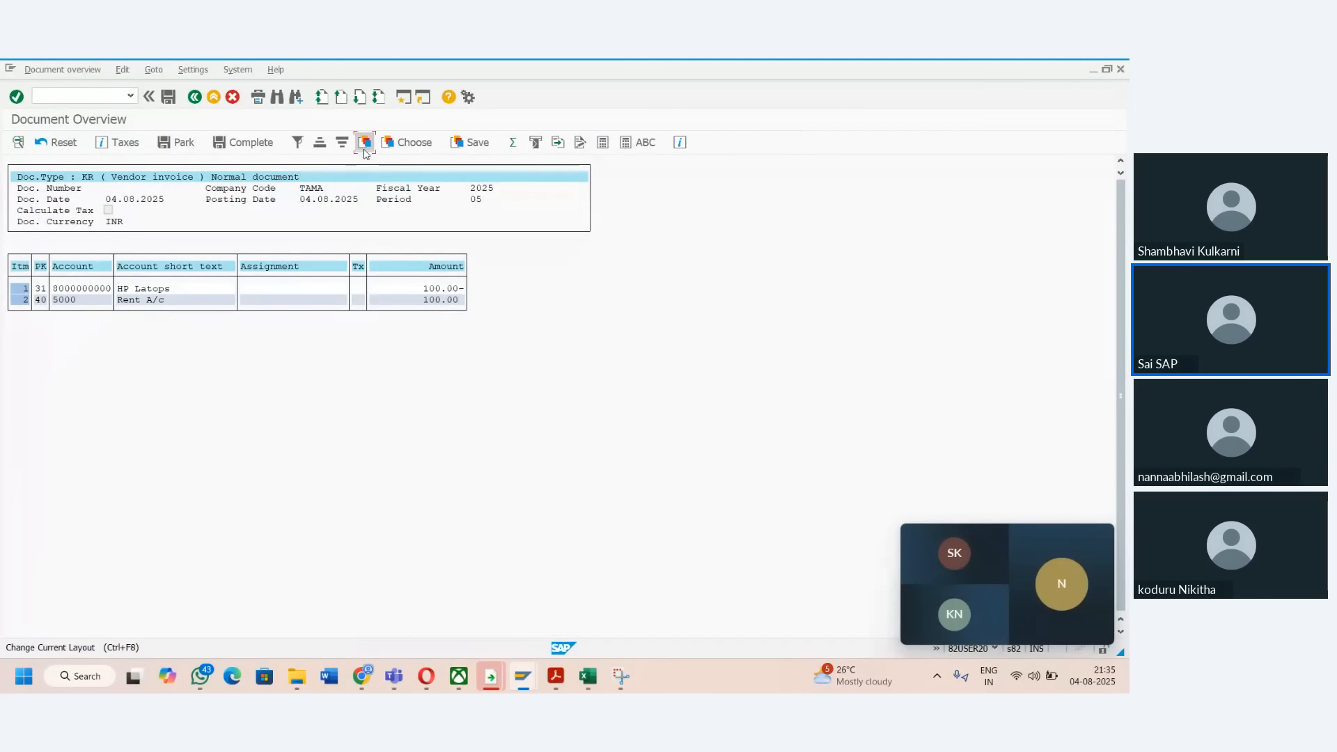
pyautogui.click(365, 142)
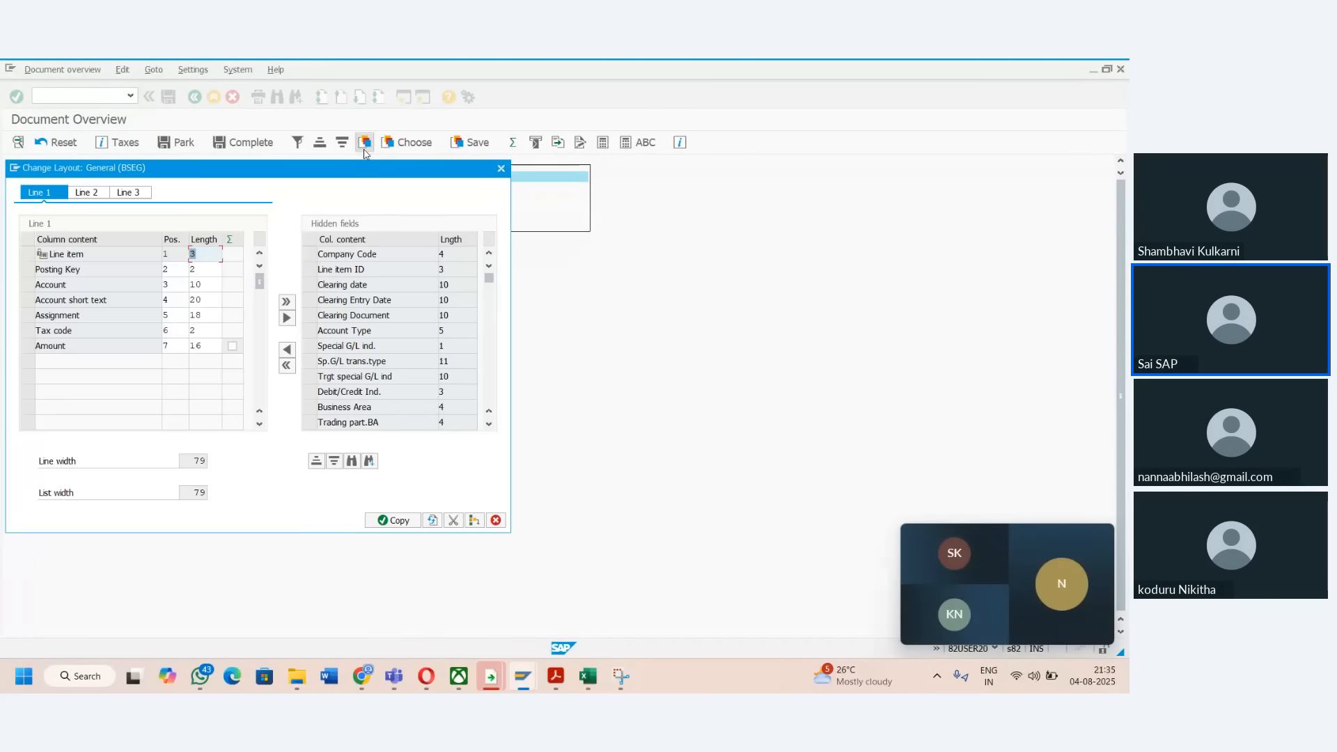
pyautogui.click(352, 460)
pyautogui.write('text')
pyautogui.press('Return')
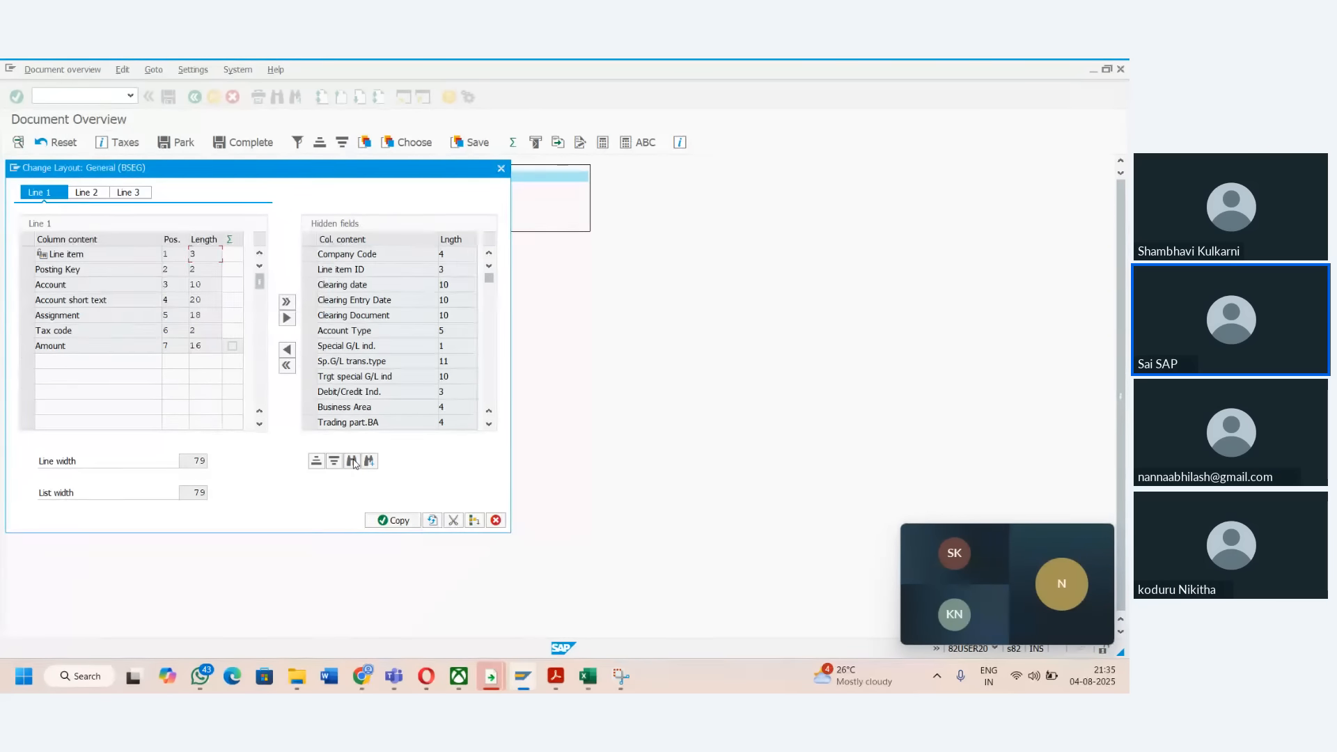
pyautogui.click(287, 349)
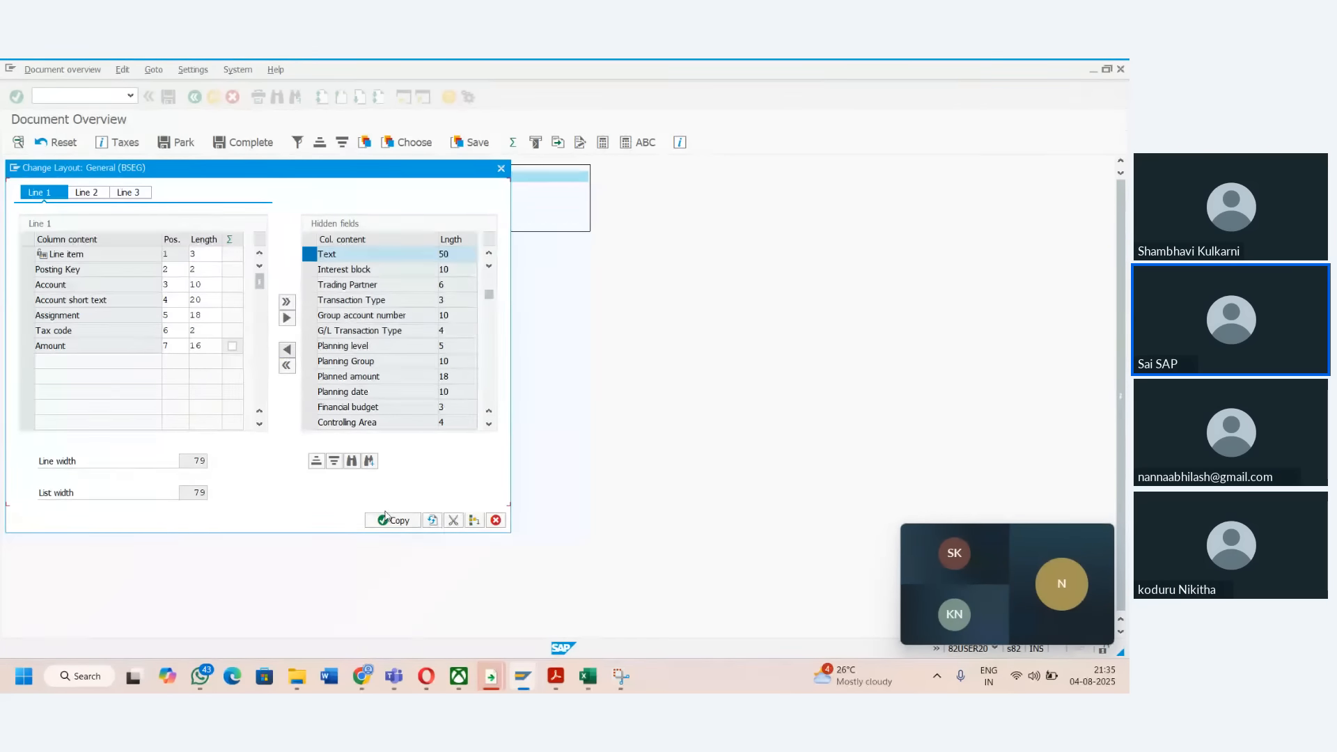
pyautogui.click(394, 520)
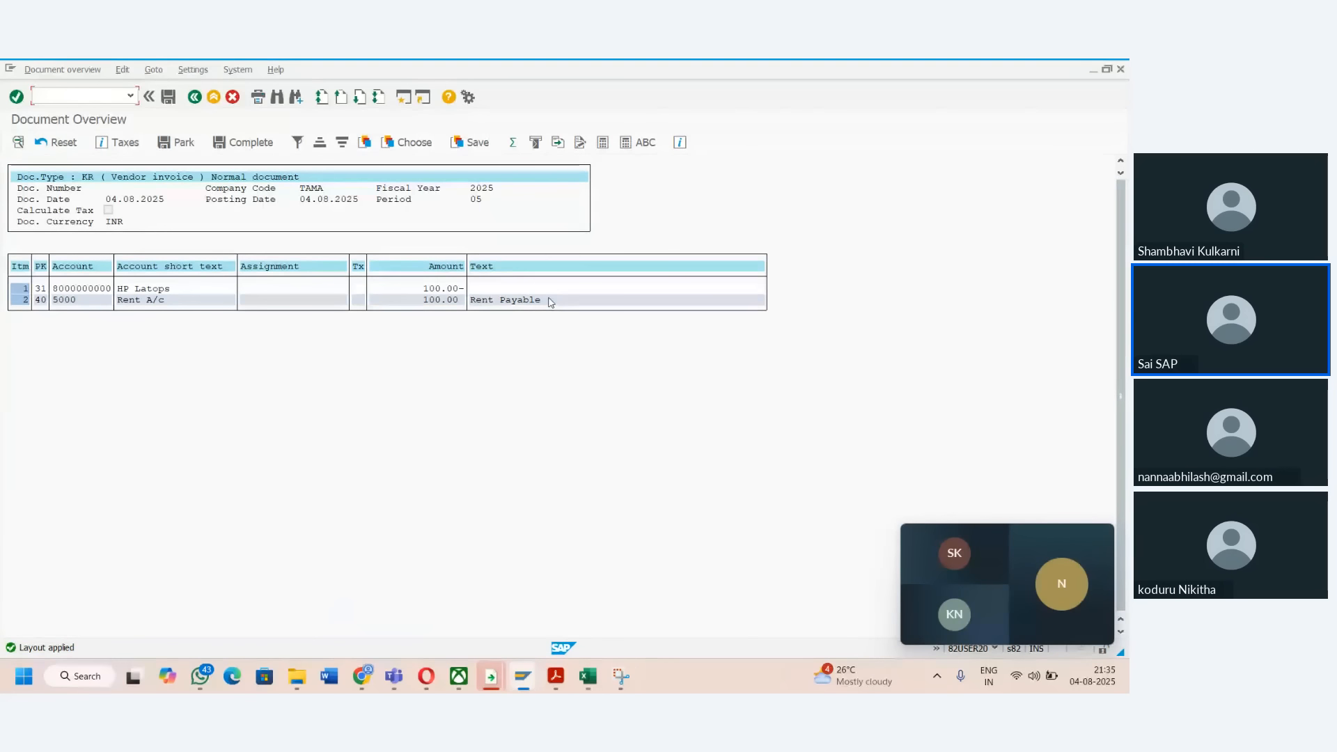
# - Return to invoice entry and replace the G/L account 5000 line's text with "My co code TAMA"
pyautogui.click(193, 98)
pyautogui.click(392, 396)
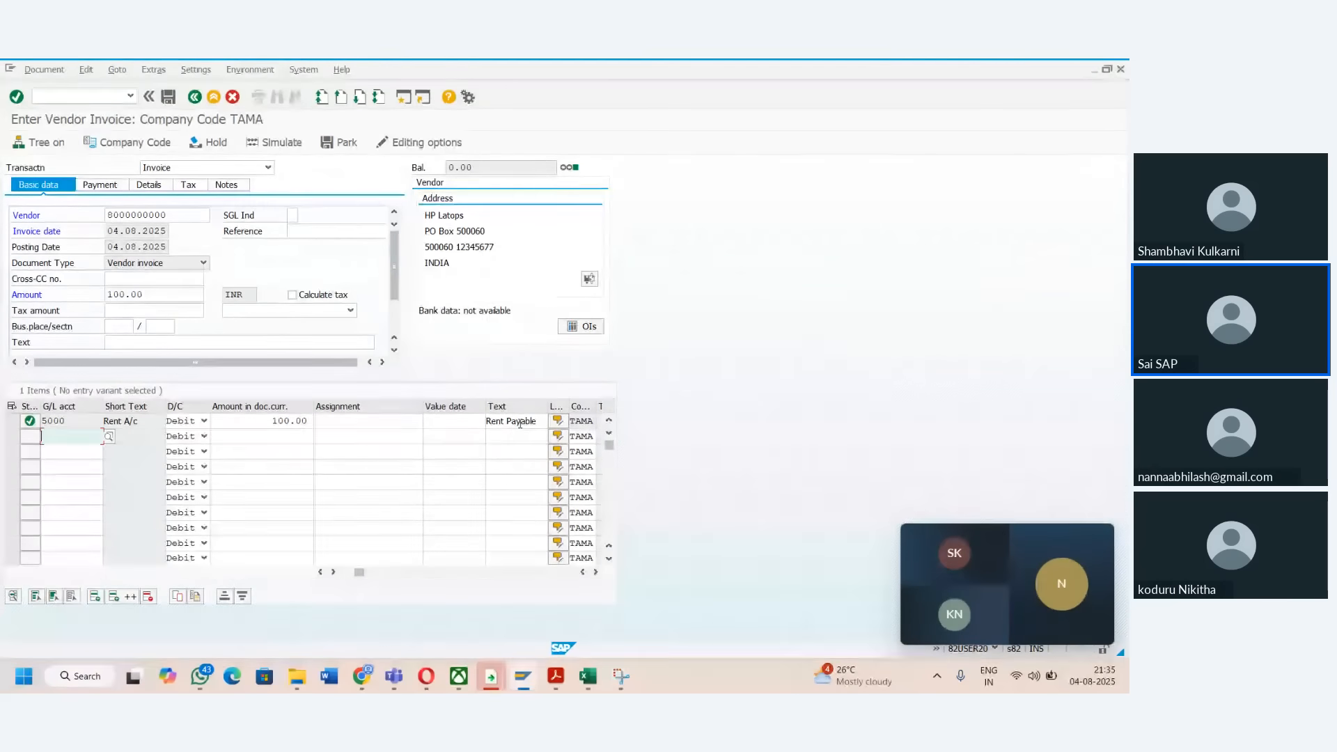
pyautogui.click(520, 422)
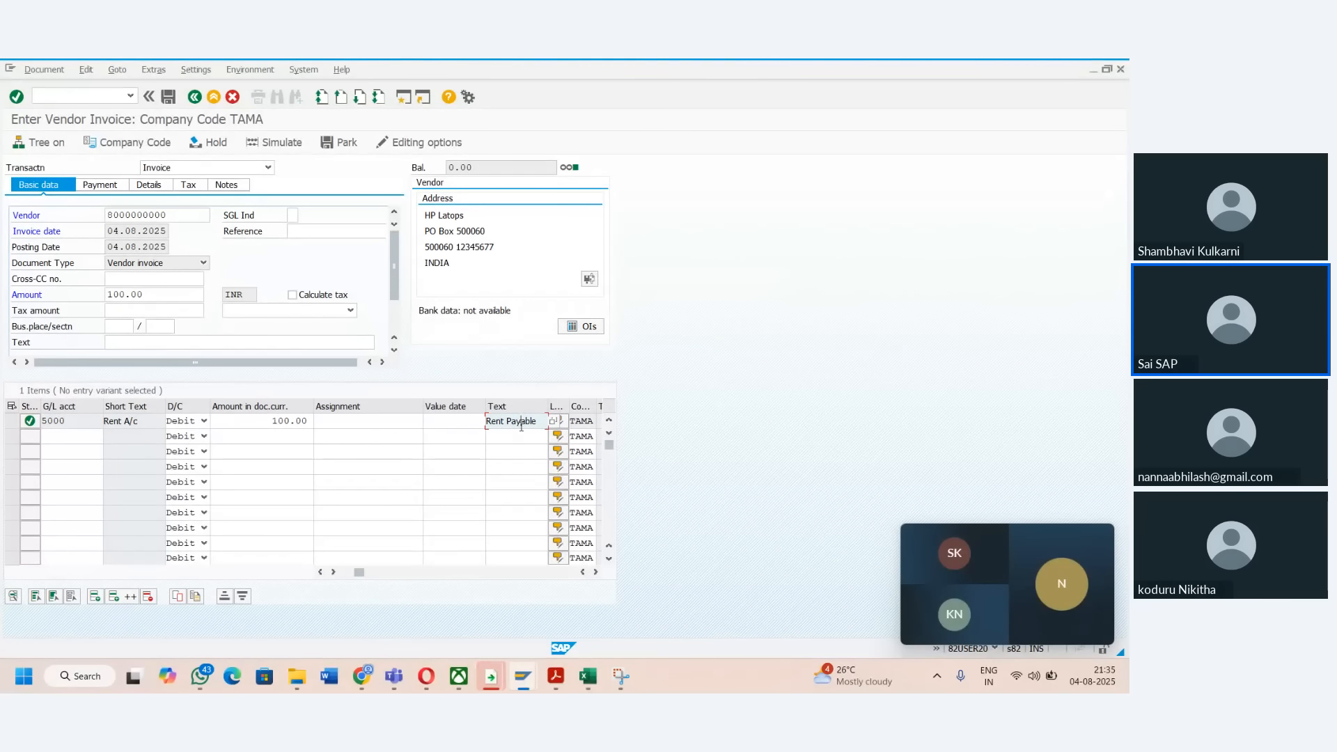
pyautogui.hotkey('ctrl', 'a')
pyautogui.press('BackSpace')
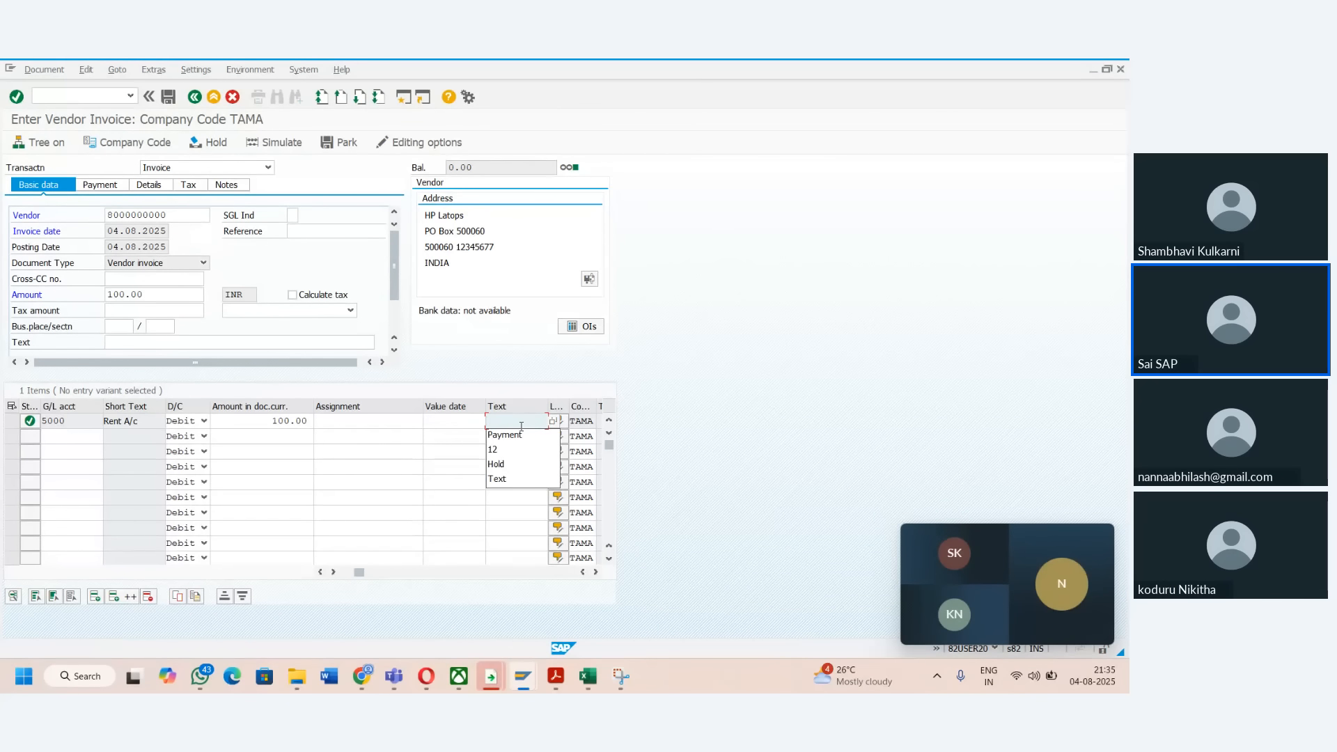
pyautogui.write('My co')
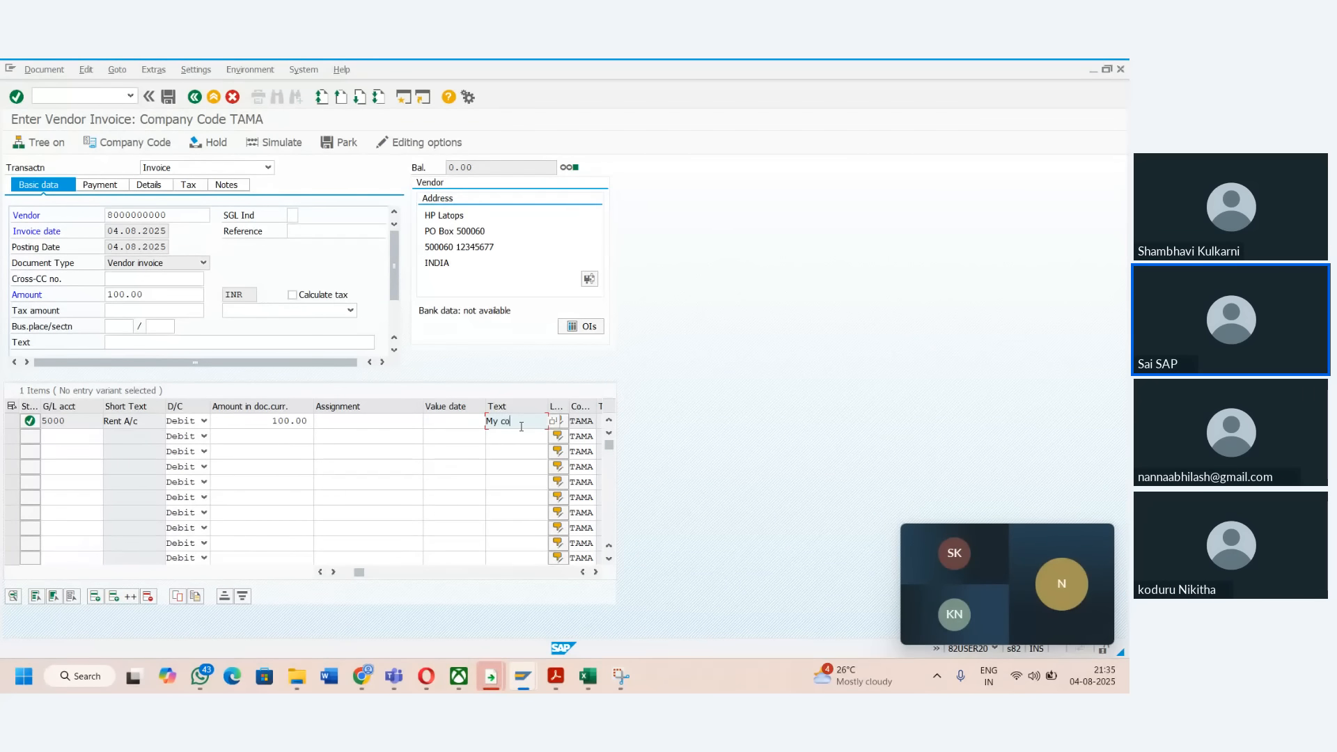
pyautogui.write(' code TAMA')
# - Simulate the invoice again with the changed line text and include the Text column in the overview
pyautogui.click(274, 142)
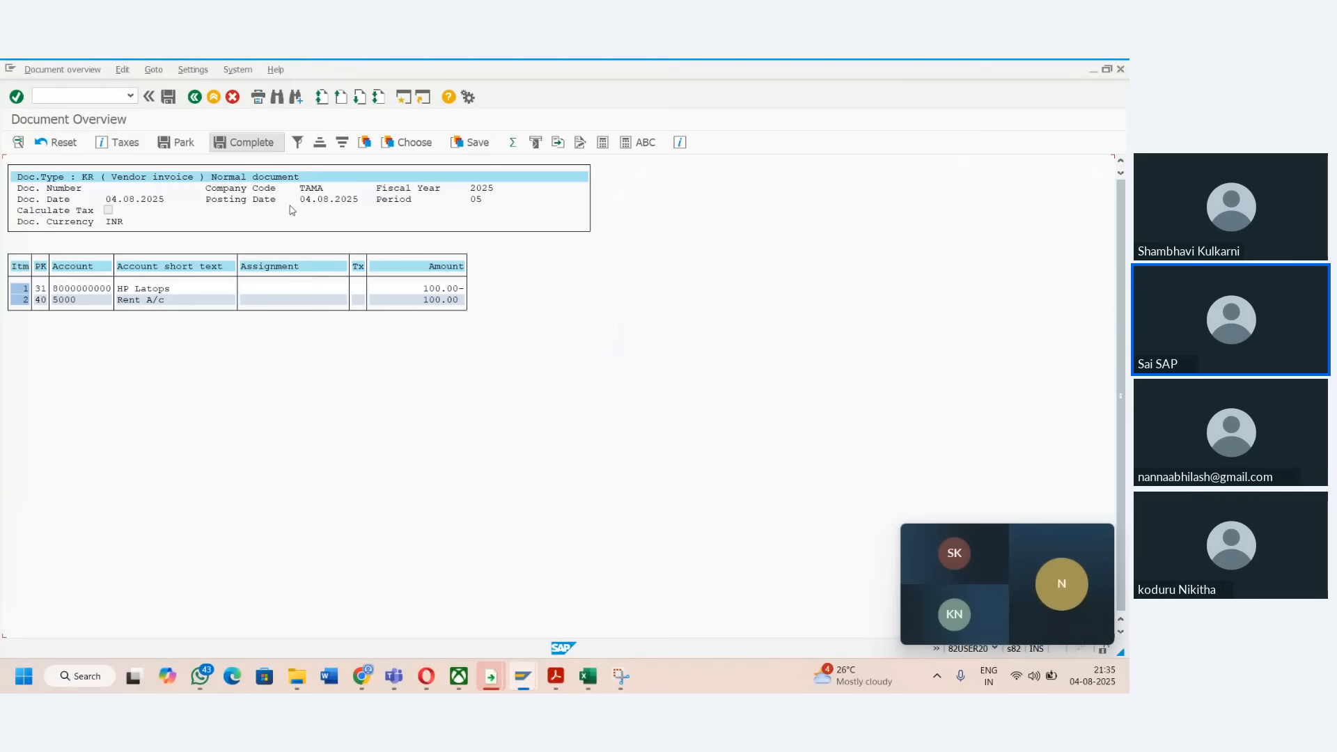
pyautogui.click(364, 142)
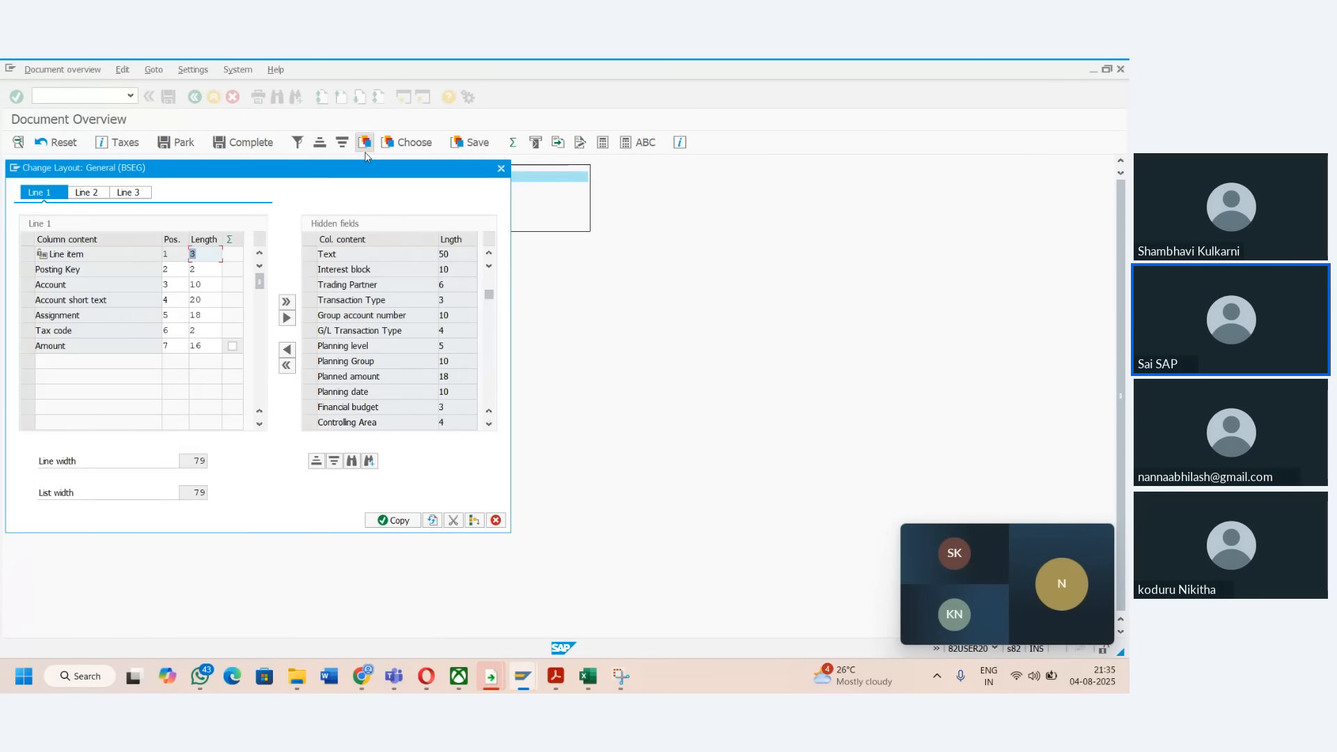
pyautogui.click(312, 257)
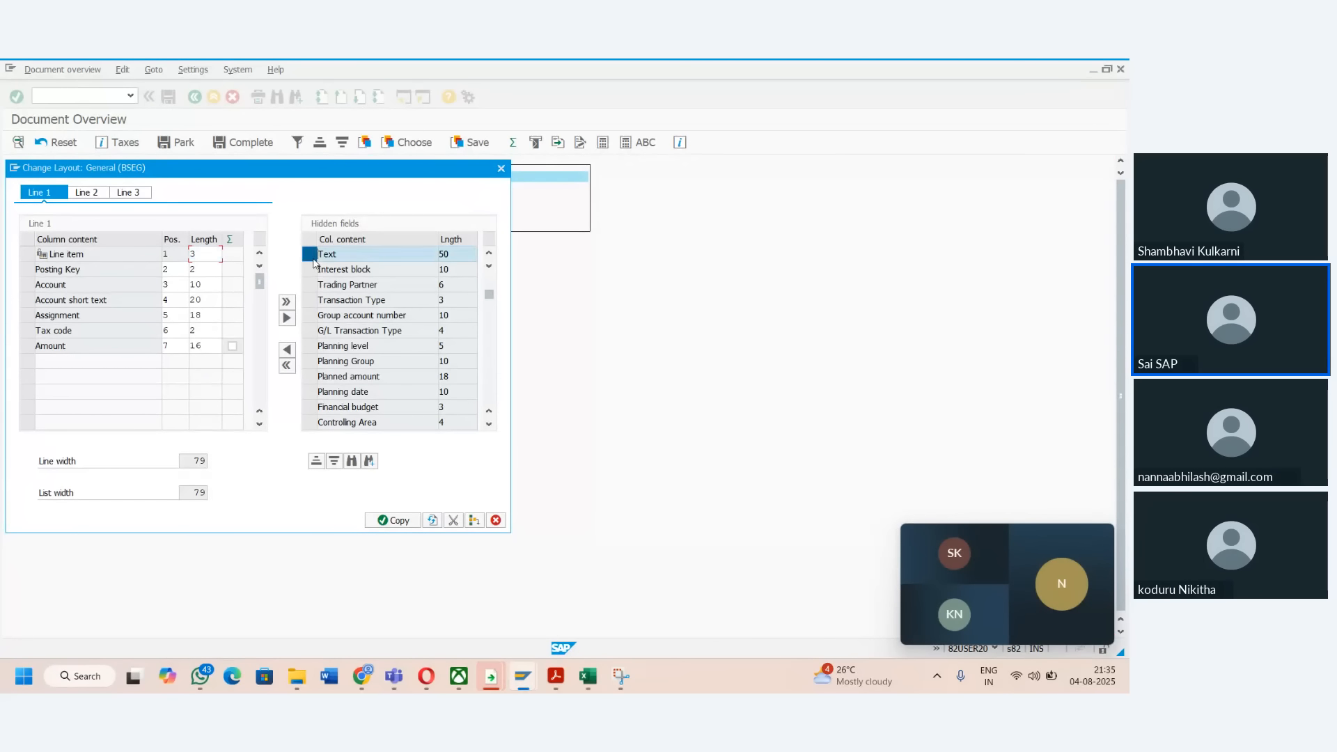
pyautogui.click(287, 349)
pyautogui.click(394, 520)
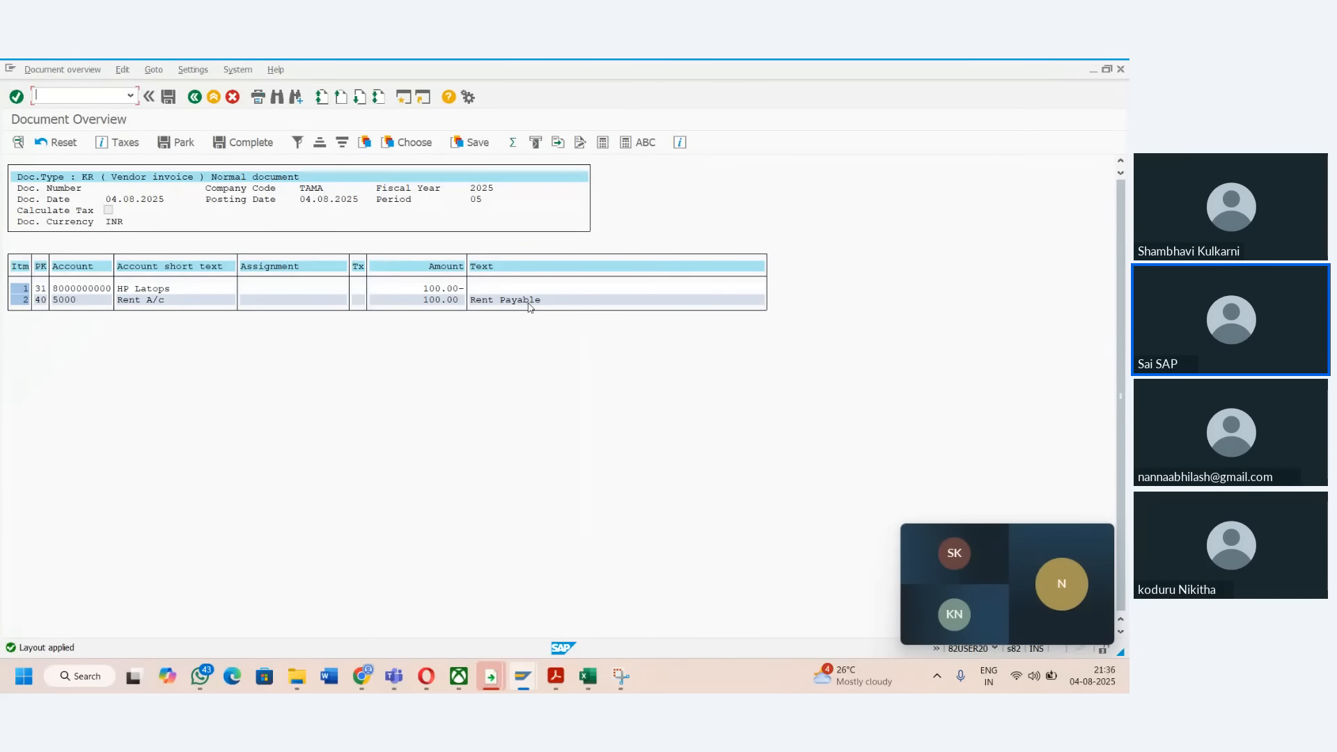
# - Switch to the Course Road Map workbook in Excel and fill row 185 yellow as a divider below the substitution notes
pyautogui.click(588, 676)
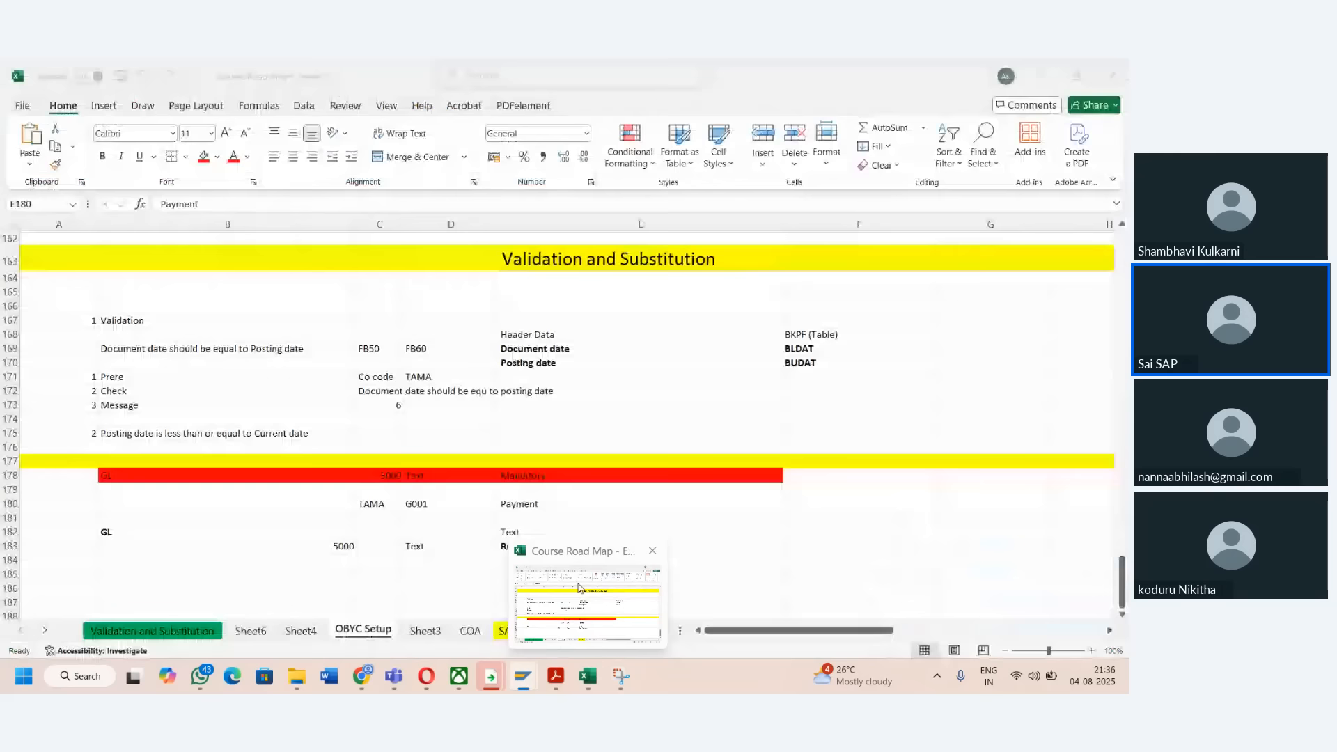
pyautogui.click(525, 548)
pyautogui.press('Left')
pyautogui.press('Left')
pyautogui.press('Left')
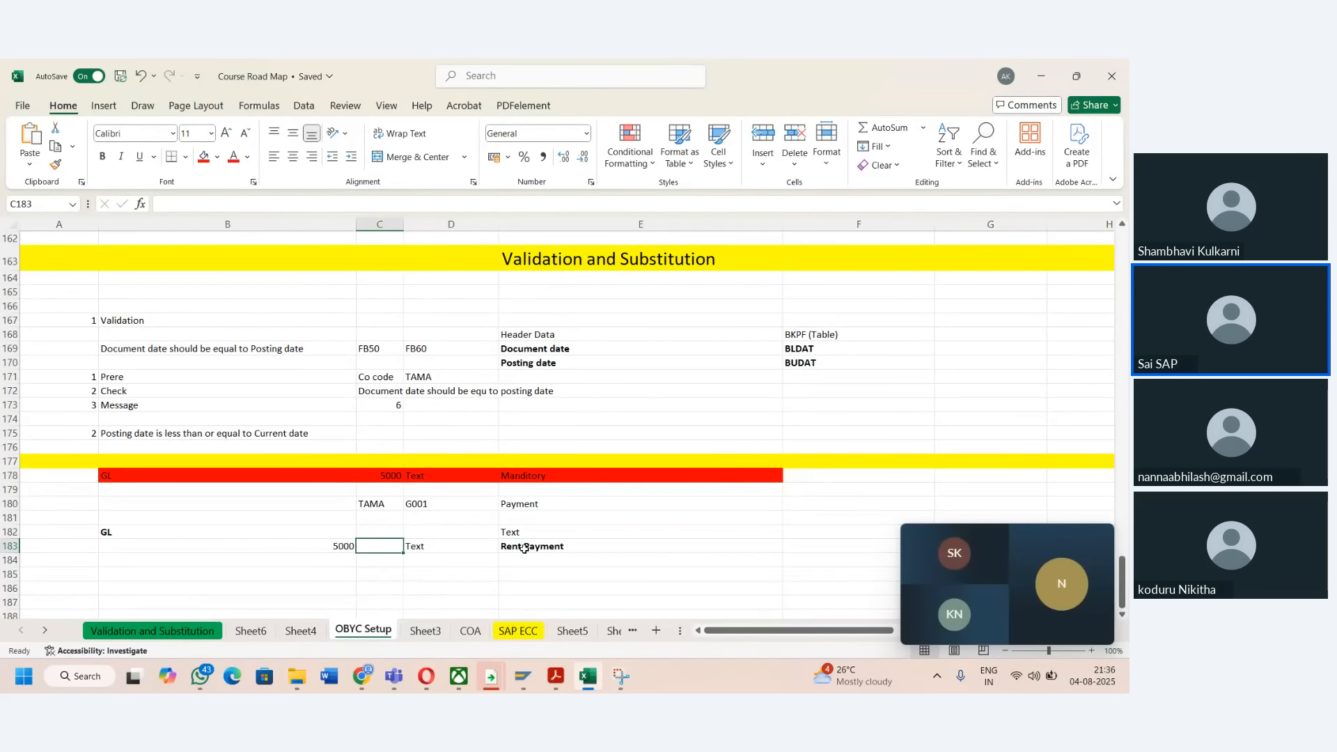
pyautogui.press('Right')
pyautogui.press('Down')
pyautogui.press('Down')
pyautogui.press('Left')
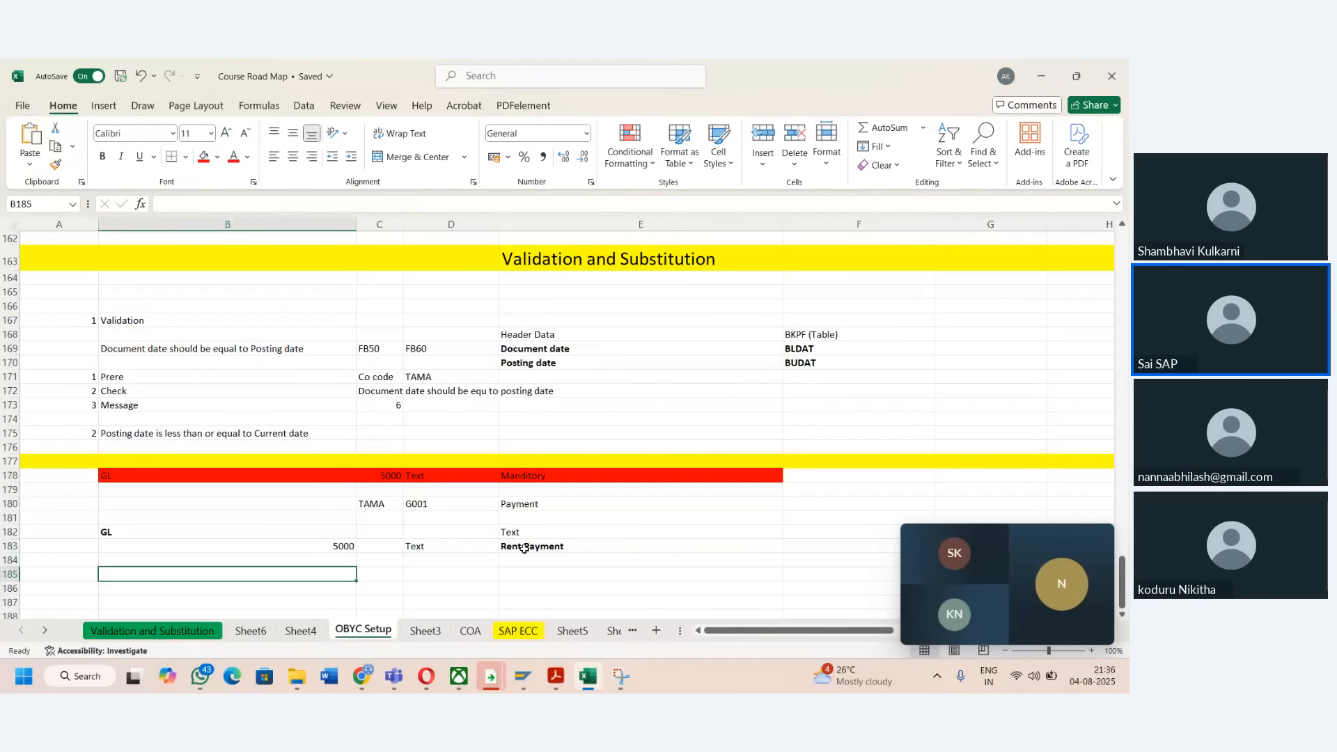
pyautogui.press('Left')
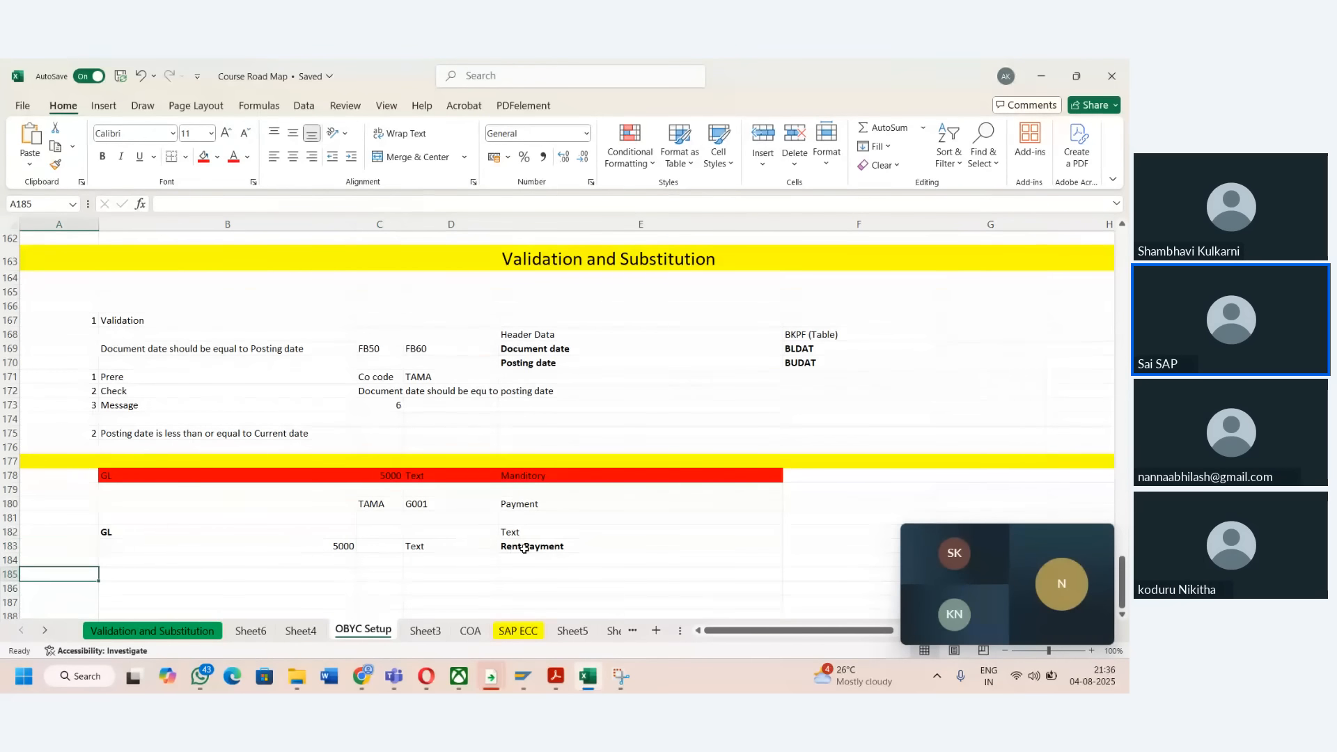
pyautogui.click(3, 575)
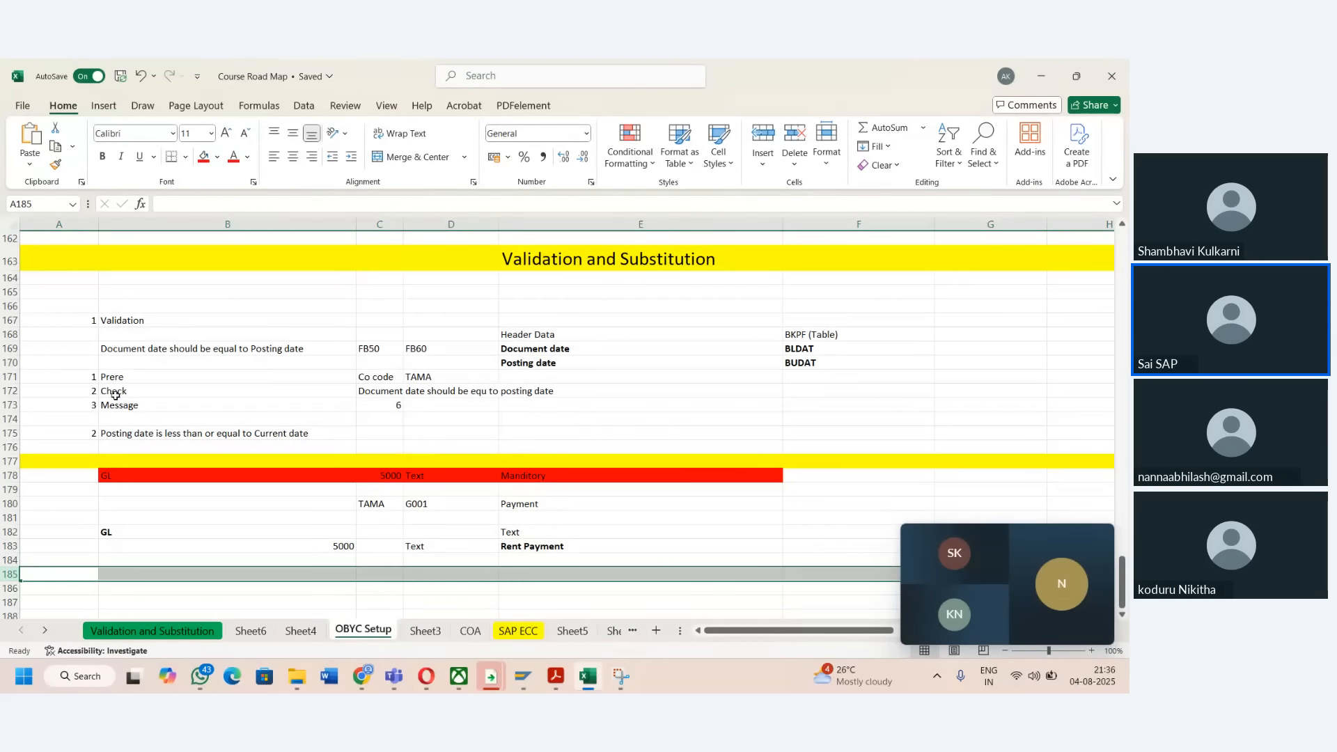
pyautogui.click(216, 157)
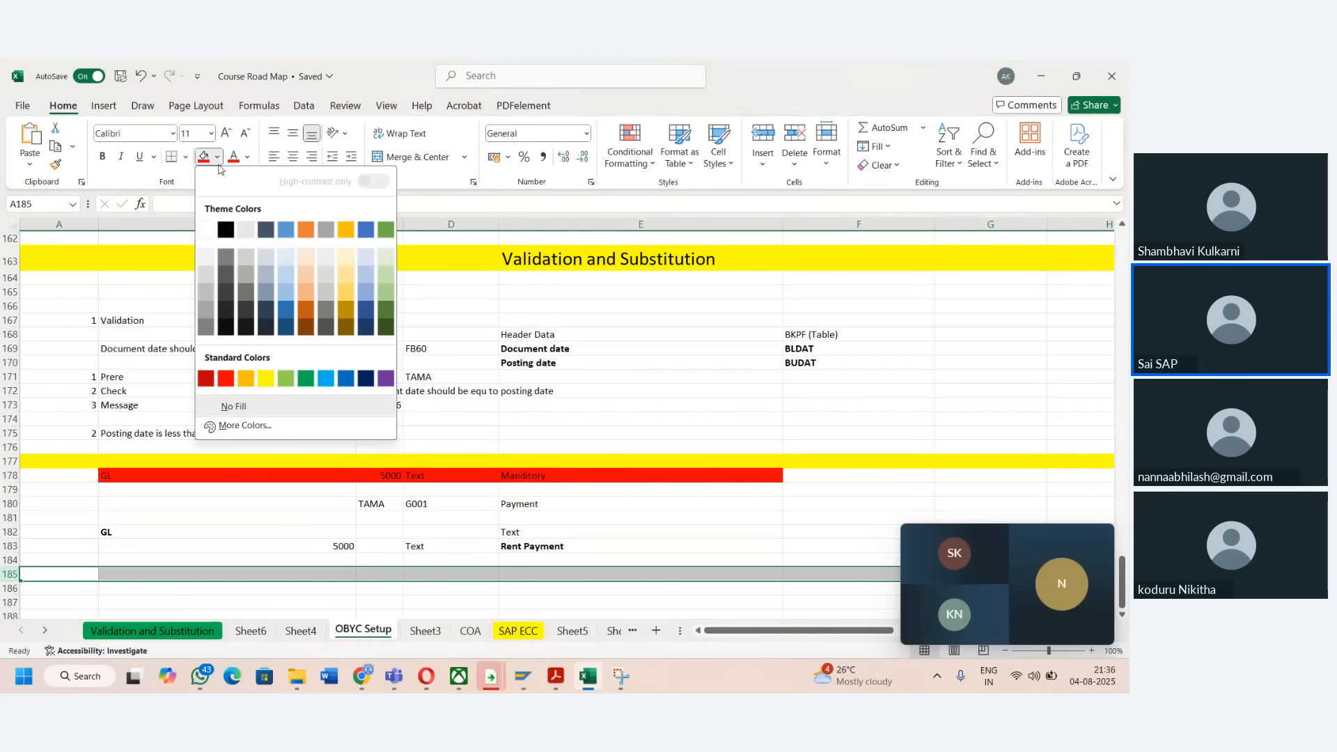
pyautogui.click(268, 378)
pyautogui.click(282, 546)
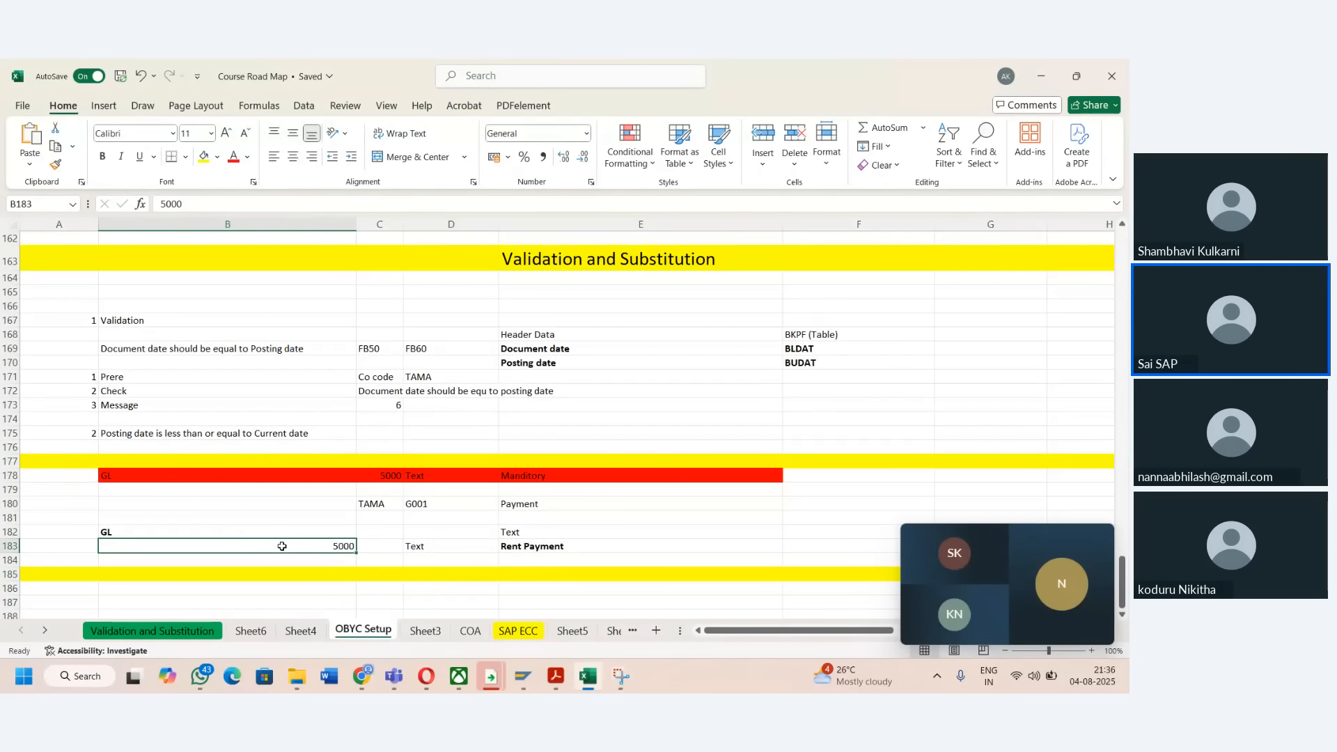
pyautogui.press('Right')
pyautogui.press('Right')
pyautogui.press('Right')
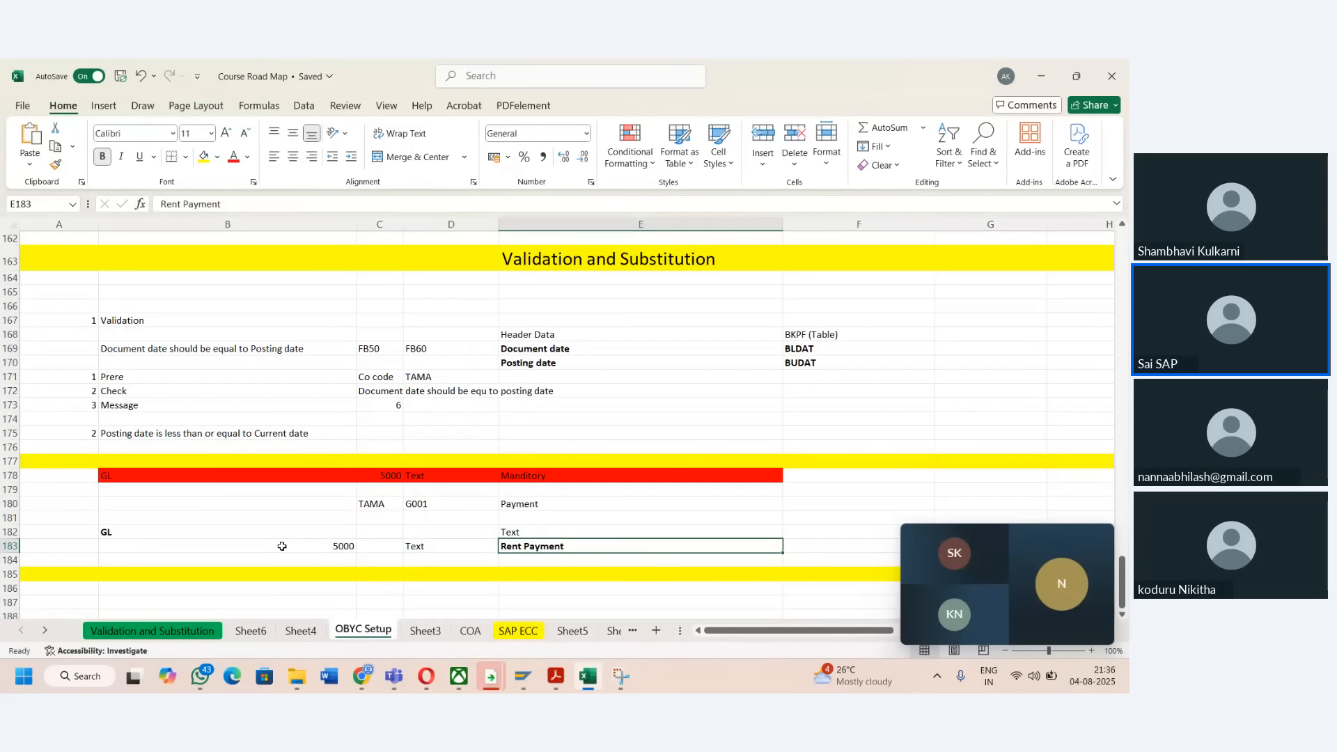
# - Switch to the SAP document overview, return to the vendor invoice entry and exit it, discarding the unsaved invoice
pyautogui.moveTo(491, 675)
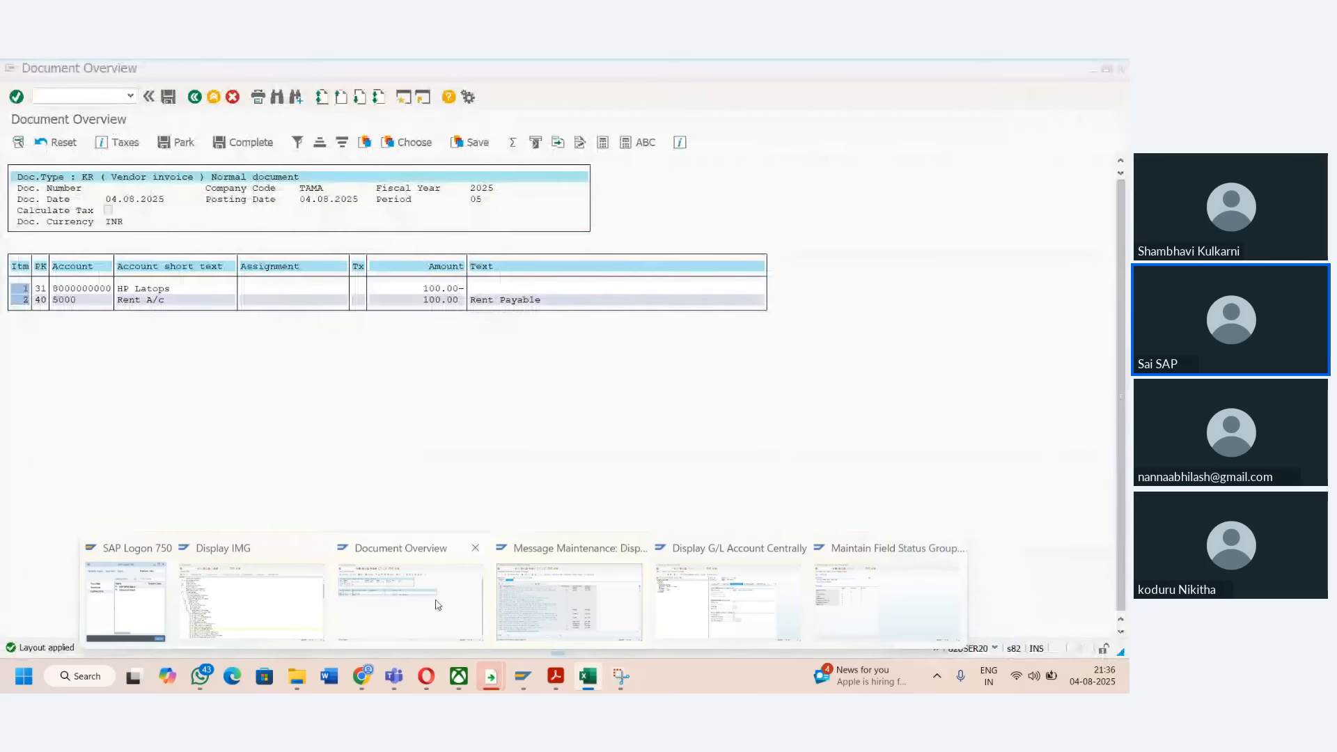
pyautogui.click(435, 604)
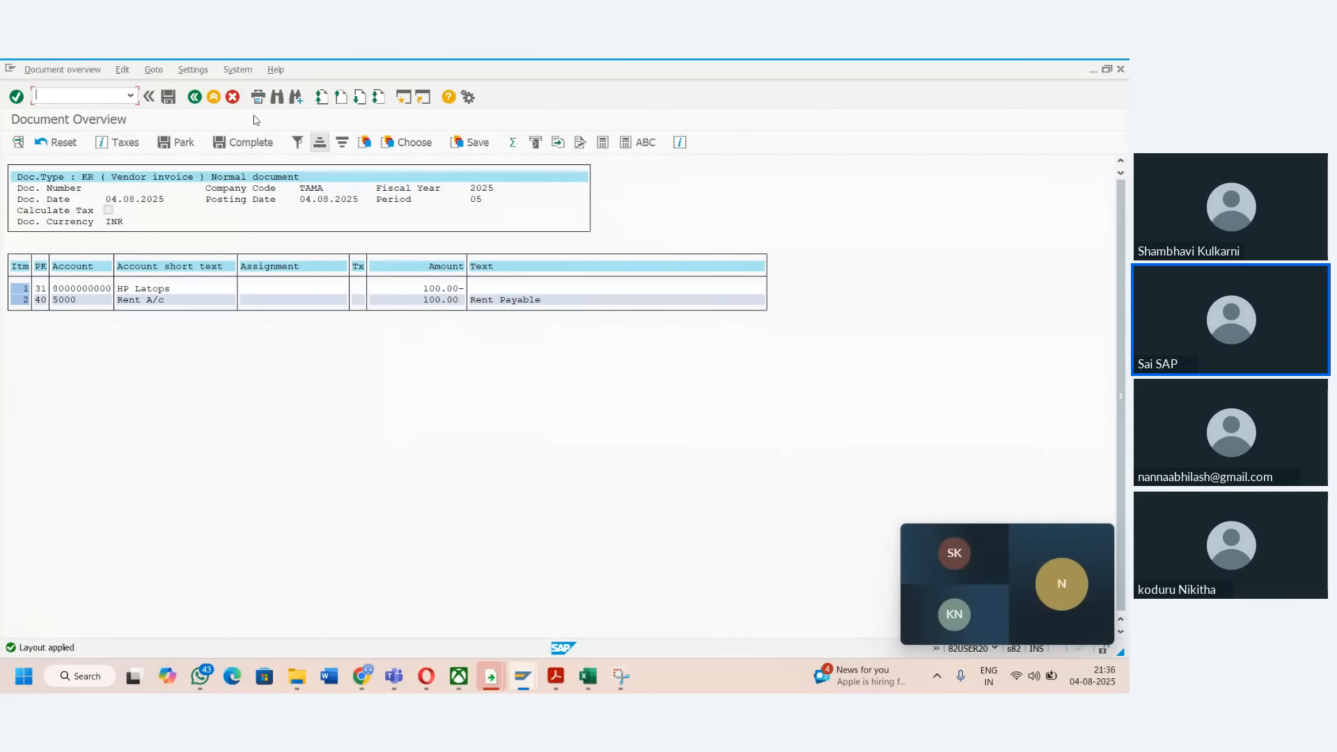
pyautogui.click(199, 100)
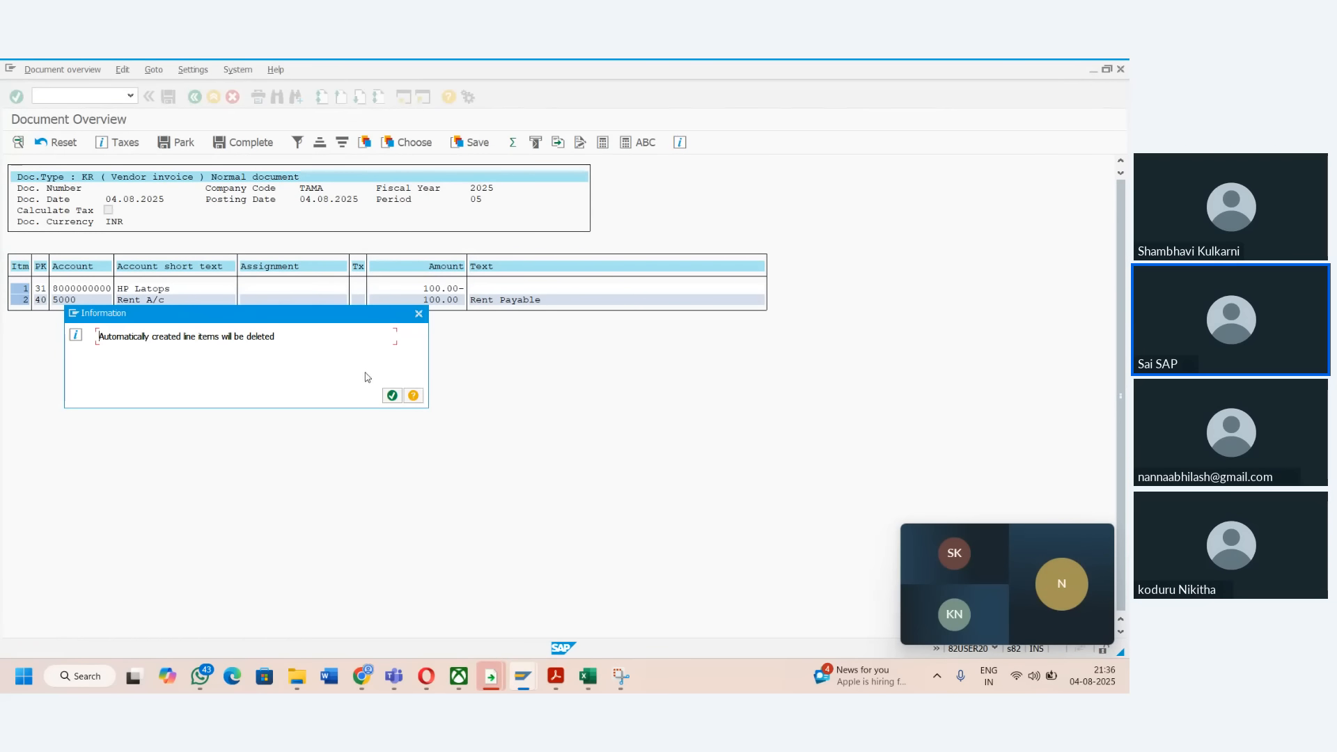
pyautogui.click(393, 396)
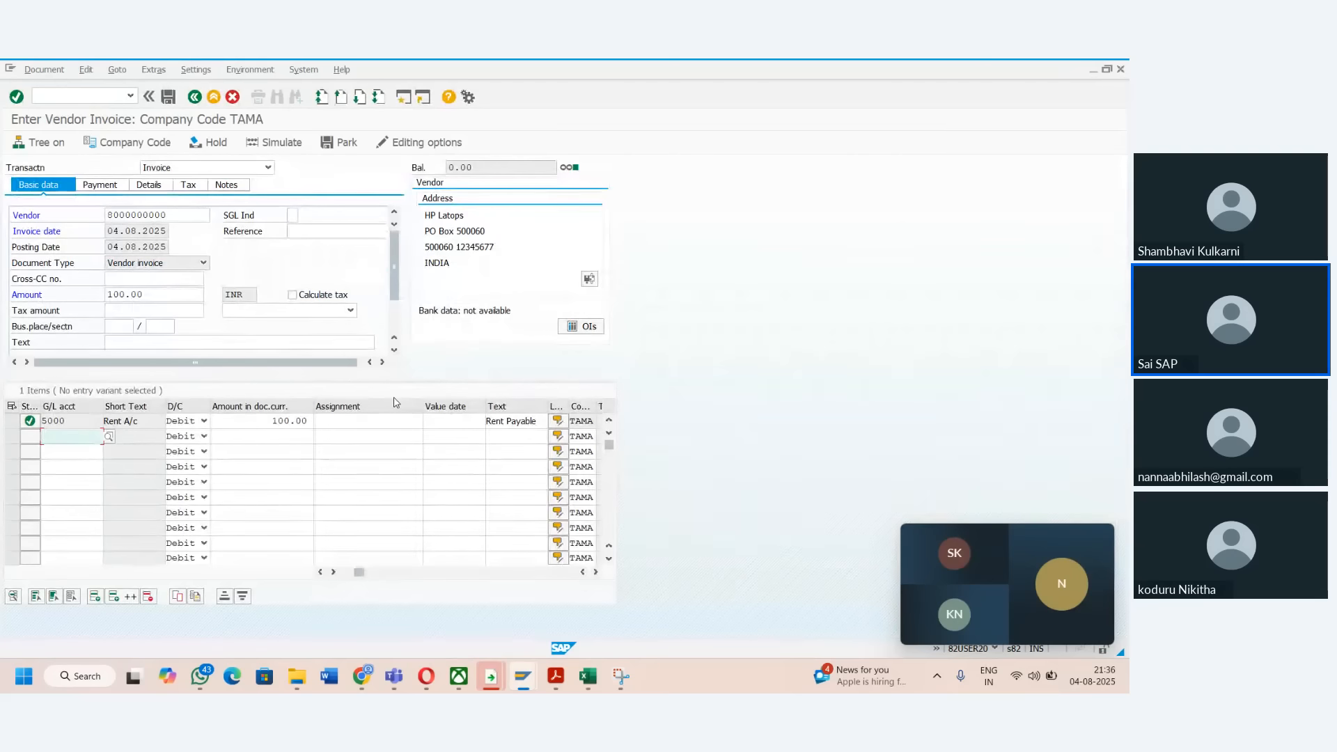
pyautogui.click(197, 96)
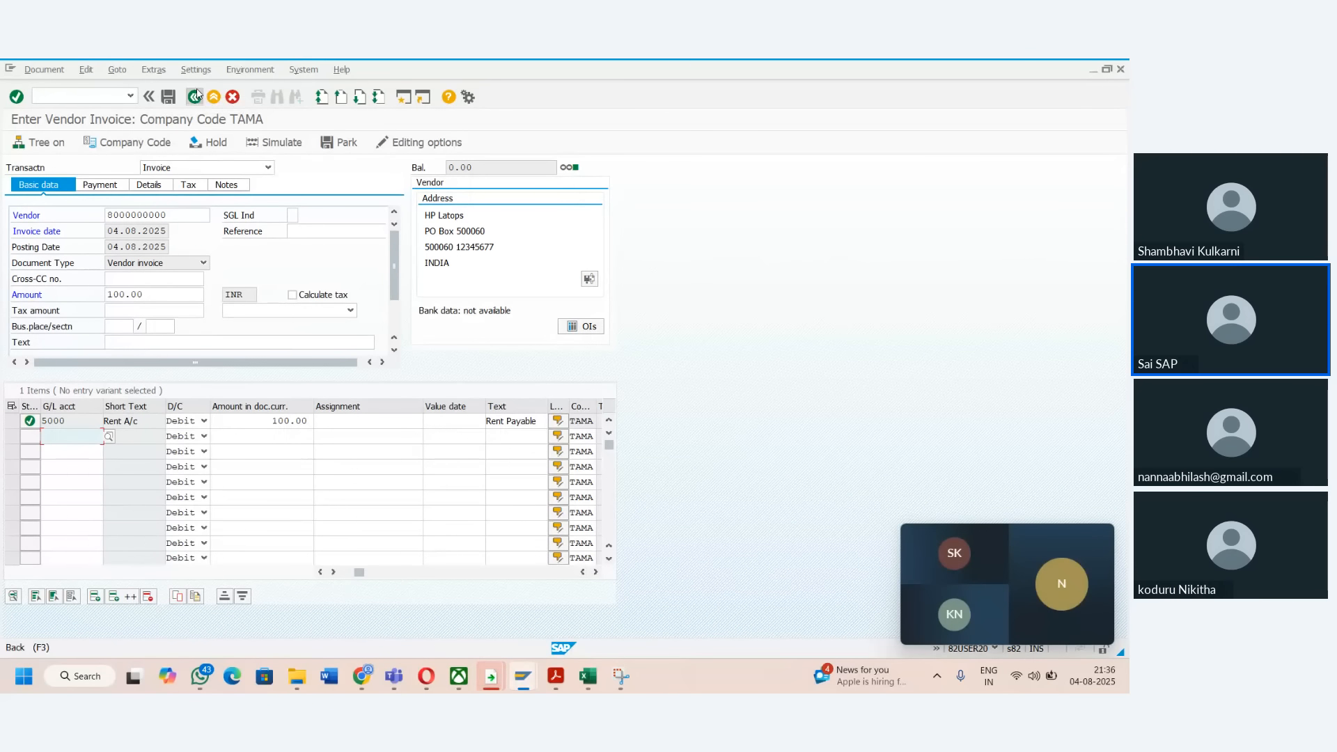
pyautogui.click(197, 95)
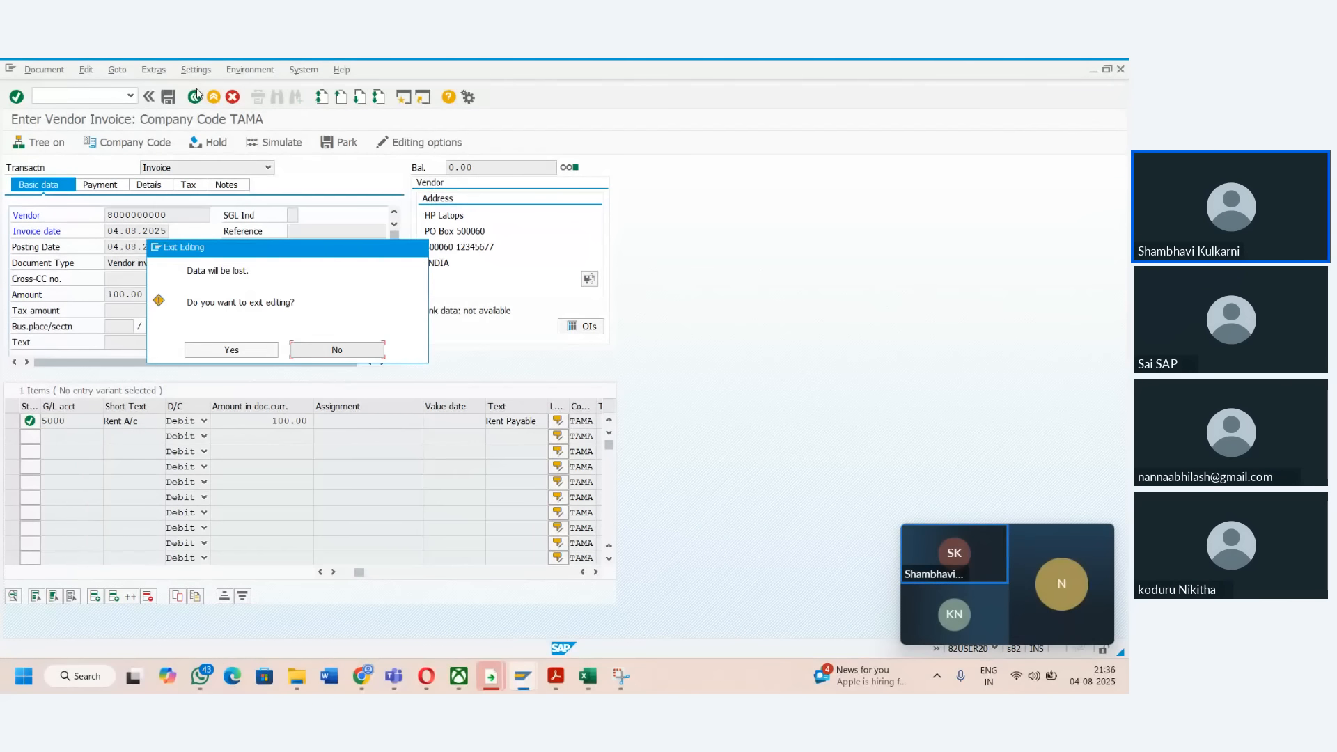
pyautogui.click(241, 350)
# - Switch to the Course Road Map workbook and review the OBYC Setup notes from Validation and Substitution back to Automatic Payments Program
pyautogui.hotkey('alt', 'Tab')
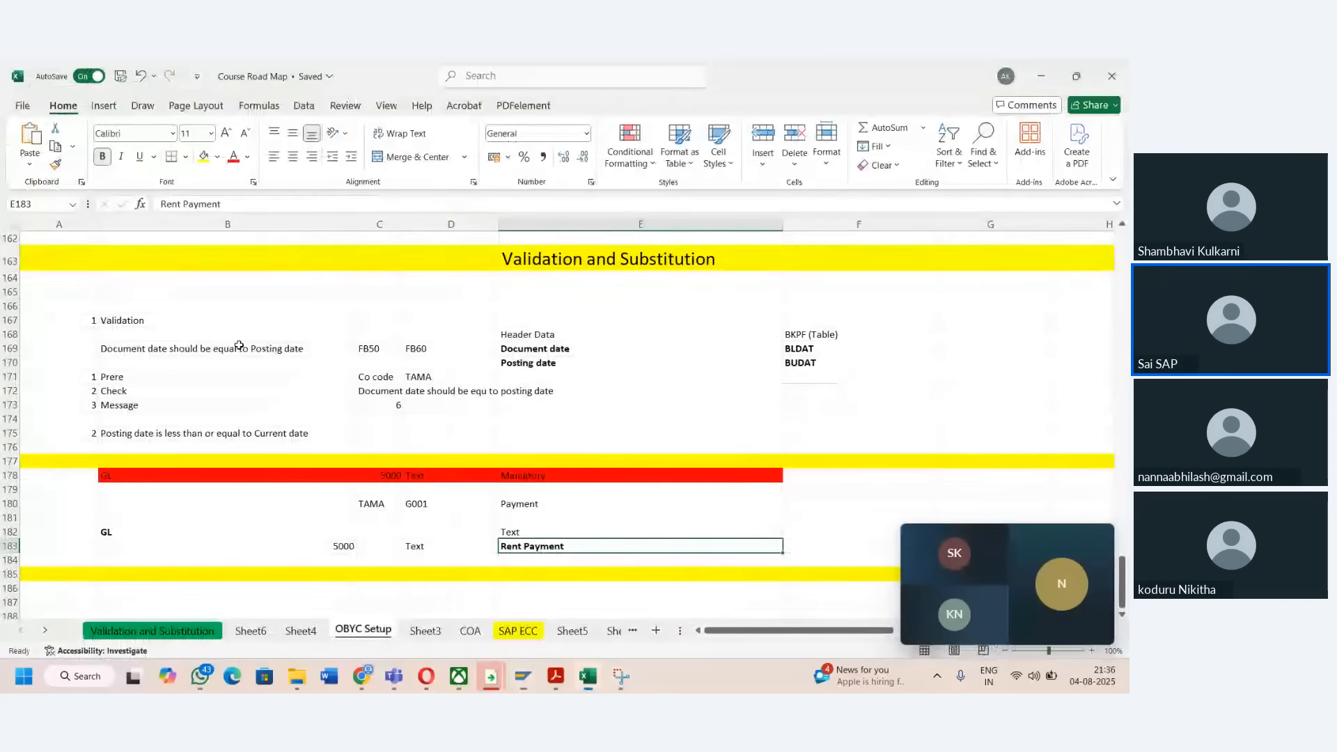
pyautogui.click(440, 549)
pyautogui.press('Up')
pyautogui.press('Up')
pyautogui.press('Up')
pyautogui.press('Up')
pyautogui.press('Up')
pyautogui.press('Up')
pyautogui.press('Up')
pyautogui.press('Up')
pyautogui.press('Up')
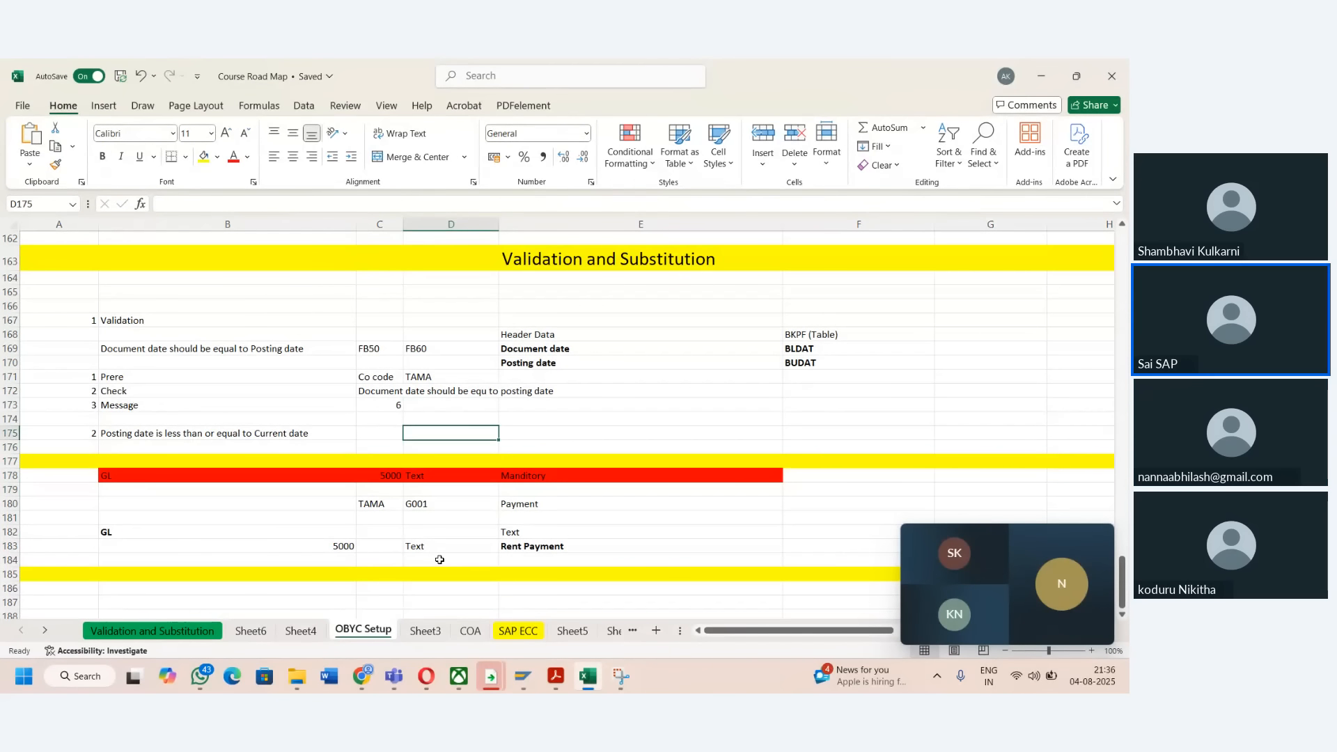
pyautogui.press('Down')
pyautogui.press('Down')
pyautogui.press('Down')
pyautogui.press('Down')
pyautogui.press('Down')
pyautogui.press('Down')
pyautogui.press('Down')
pyautogui.press('Down')
pyautogui.press('Down')
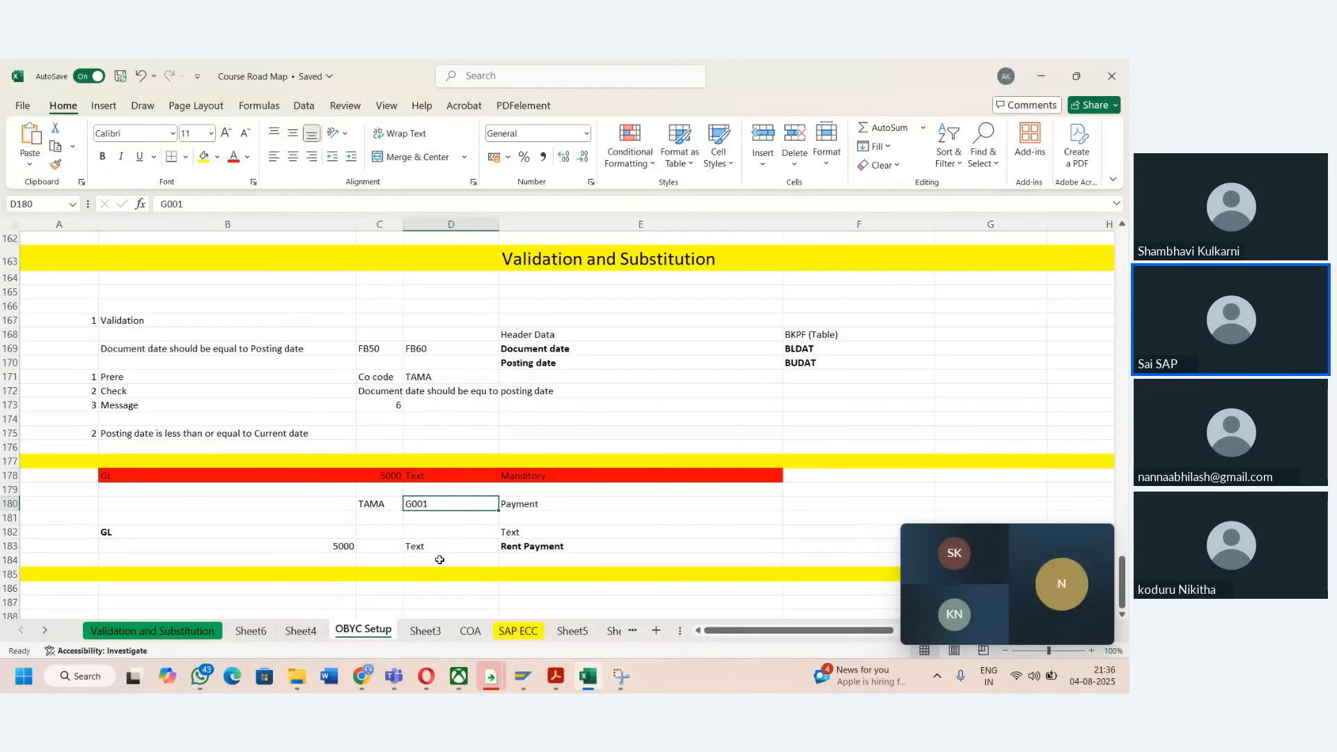
pyautogui.press('Up')
pyautogui.press('Up')
pyautogui.press('Up')
pyautogui.press('Up')
pyautogui.press('Up')
pyautogui.press('Up')
pyautogui.press('Up')
pyautogui.press('Up')
pyautogui.press('Up')
pyautogui.press('Up')
pyautogui.press('Up')
pyautogui.press('Up')
pyautogui.press('Up')
pyautogui.press('Up')
pyautogui.press('Up')
pyautogui.press('Up')
pyautogui.press('Up')
pyautogui.press('Up')
pyautogui.press('Up')
pyautogui.press('Up')
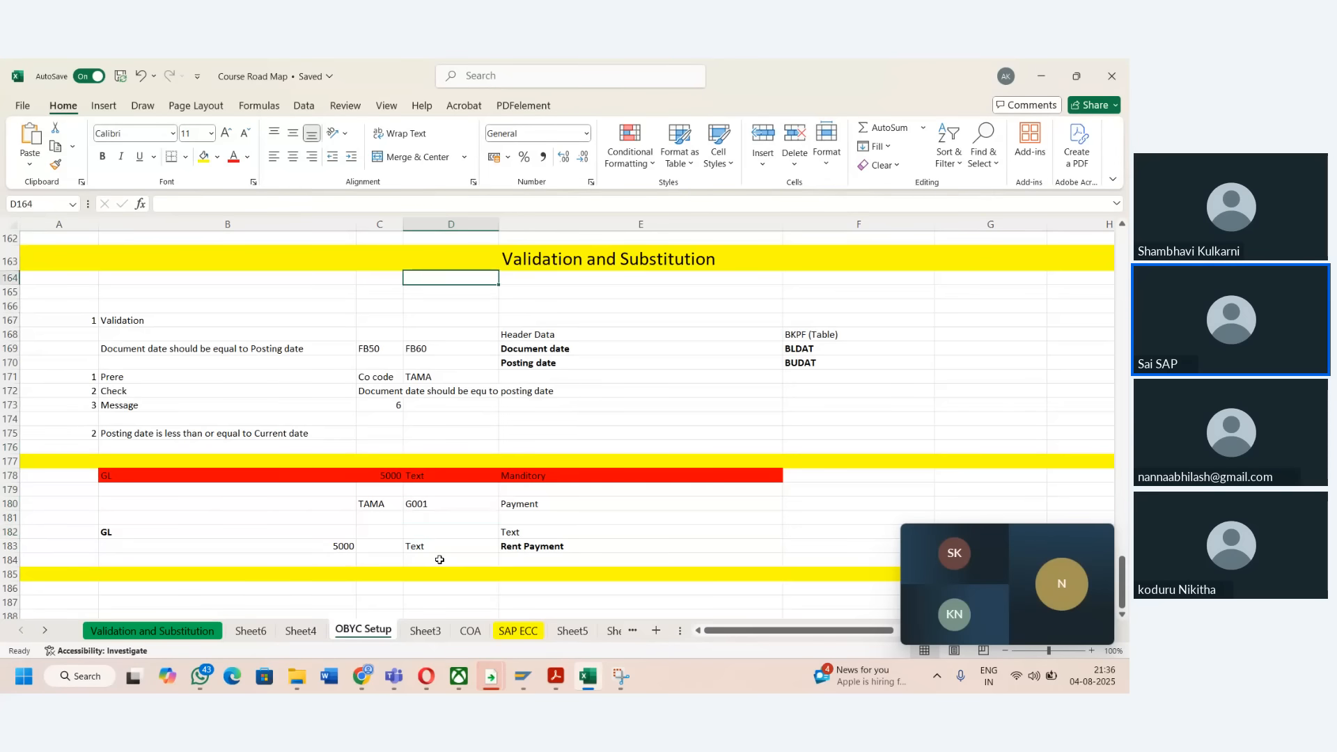
pyautogui.press('Up')
pyautogui.press('Up')
pyautogui.press('Up')
pyautogui.press('Up')
pyautogui.press('Up')
pyautogui.press('Up')
pyautogui.press('Up')
pyautogui.press('Up')
pyautogui.press('Up')
pyautogui.press('Up')
pyautogui.press('Up')
pyautogui.press('Up')
pyautogui.press('Up')
pyautogui.press('Up')
pyautogui.press('Up')
pyautogui.press('Up')
pyautogui.press('Up')
pyautogui.press('Up')
pyautogui.press('Up')
pyautogui.press('Up')
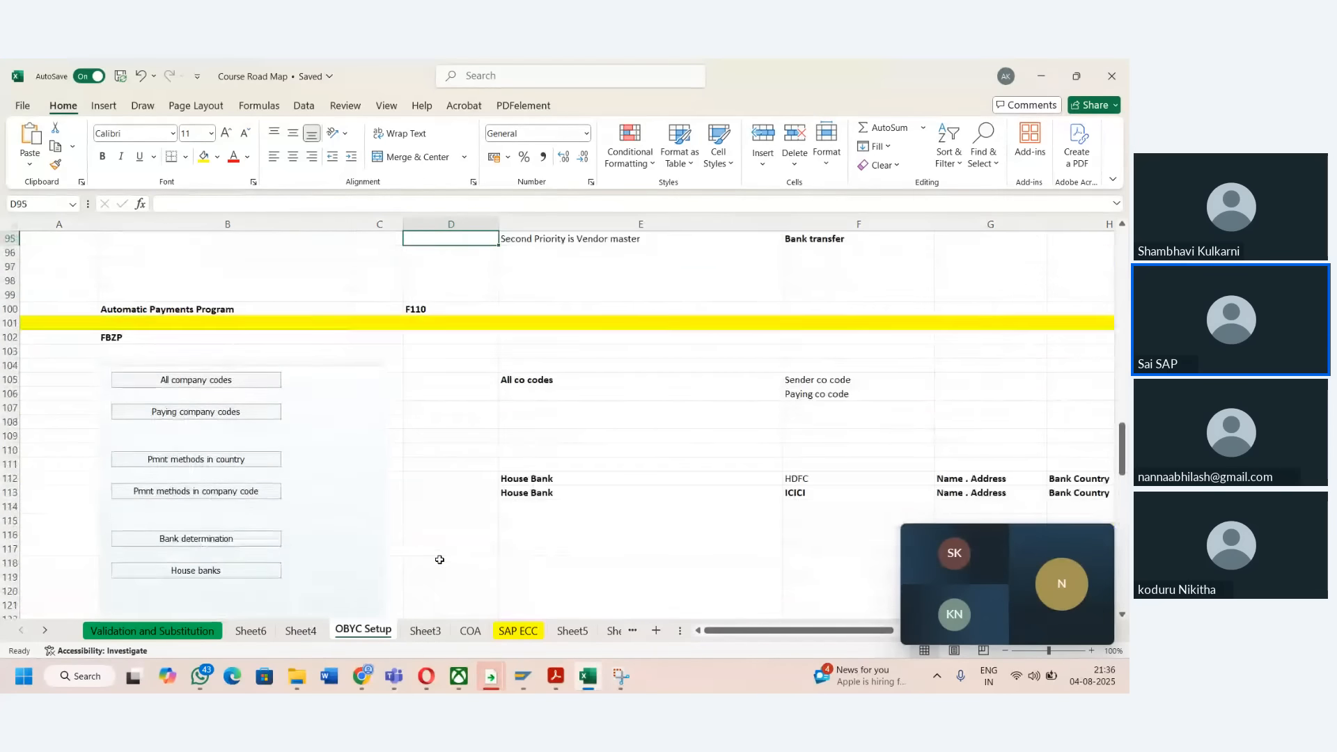
# - Look through the Sheet6 notes from the Exchange Rates section back to Vendor Setup, ending at cell A1
pyautogui.click(301, 631)
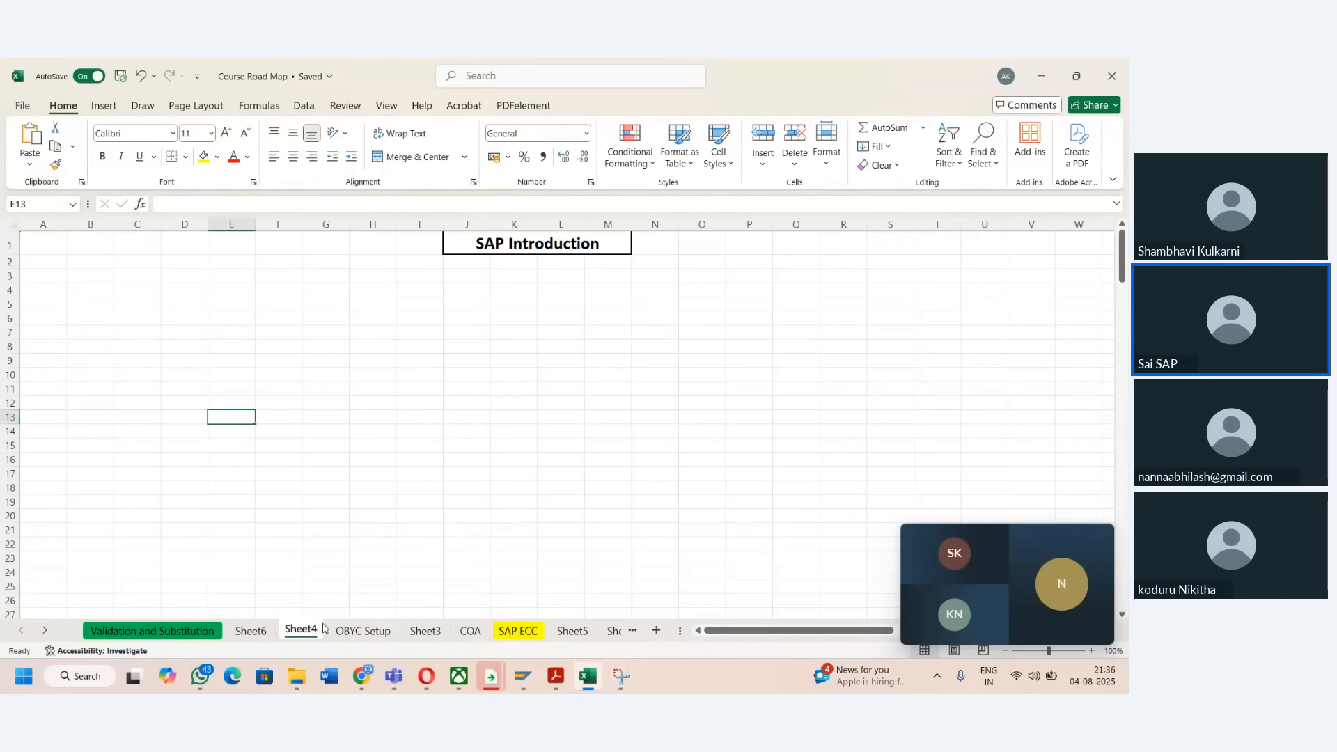
pyautogui.click(261, 630)
pyautogui.click(361, 576)
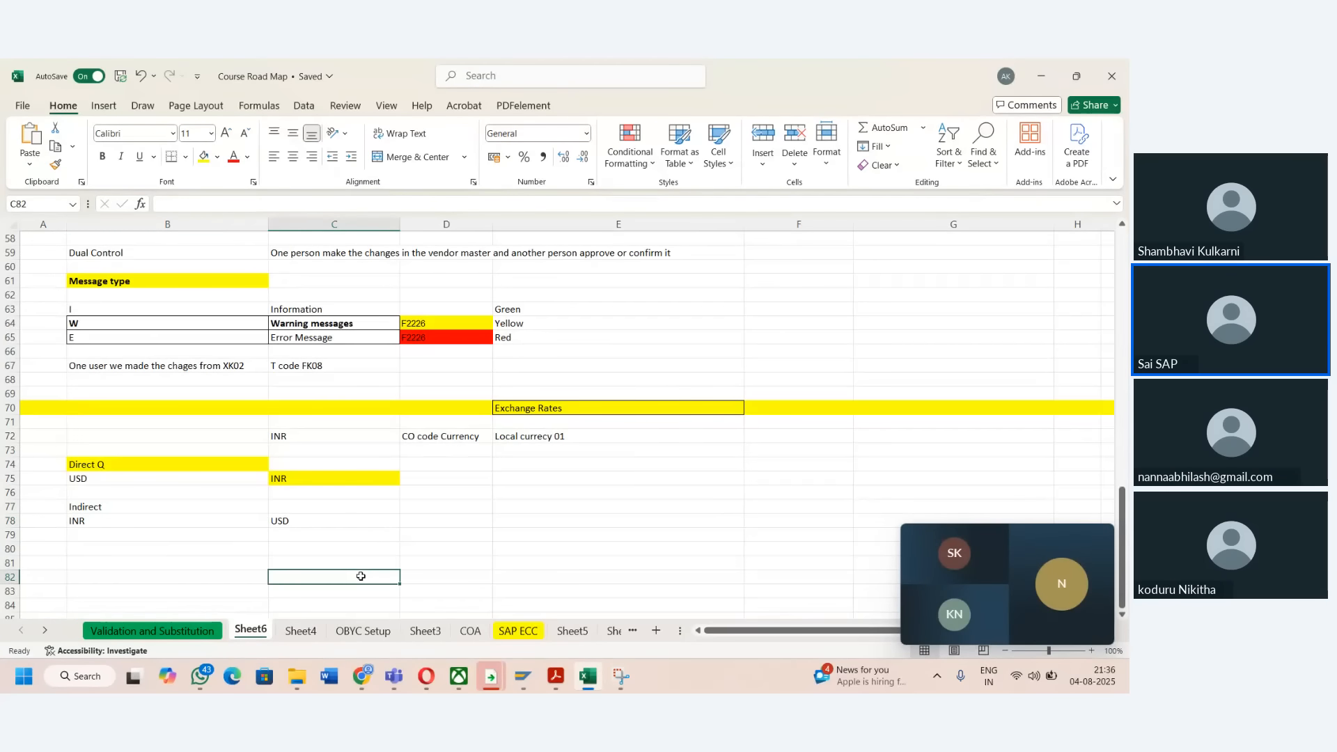
pyautogui.press('Up')
pyautogui.press('Up')
pyautogui.press('Up')
pyautogui.press('Up')
pyautogui.press('Up')
pyautogui.press('Up')
pyautogui.press('Up')
pyautogui.press('Up')
pyautogui.press('Up')
pyautogui.press('Up')
pyautogui.press('Up')
pyautogui.press('Up')
pyautogui.press('Up')
pyautogui.press('Up')
pyautogui.press('Up')
pyautogui.press('Up')
pyautogui.press('Up')
pyautogui.press('Up')
pyautogui.press('Up')
pyautogui.press('Up')
pyautogui.press('Up')
pyautogui.press('Up')
pyautogui.press('Up')
pyautogui.press('Up')
pyautogui.press('Up')
pyautogui.press('Up')
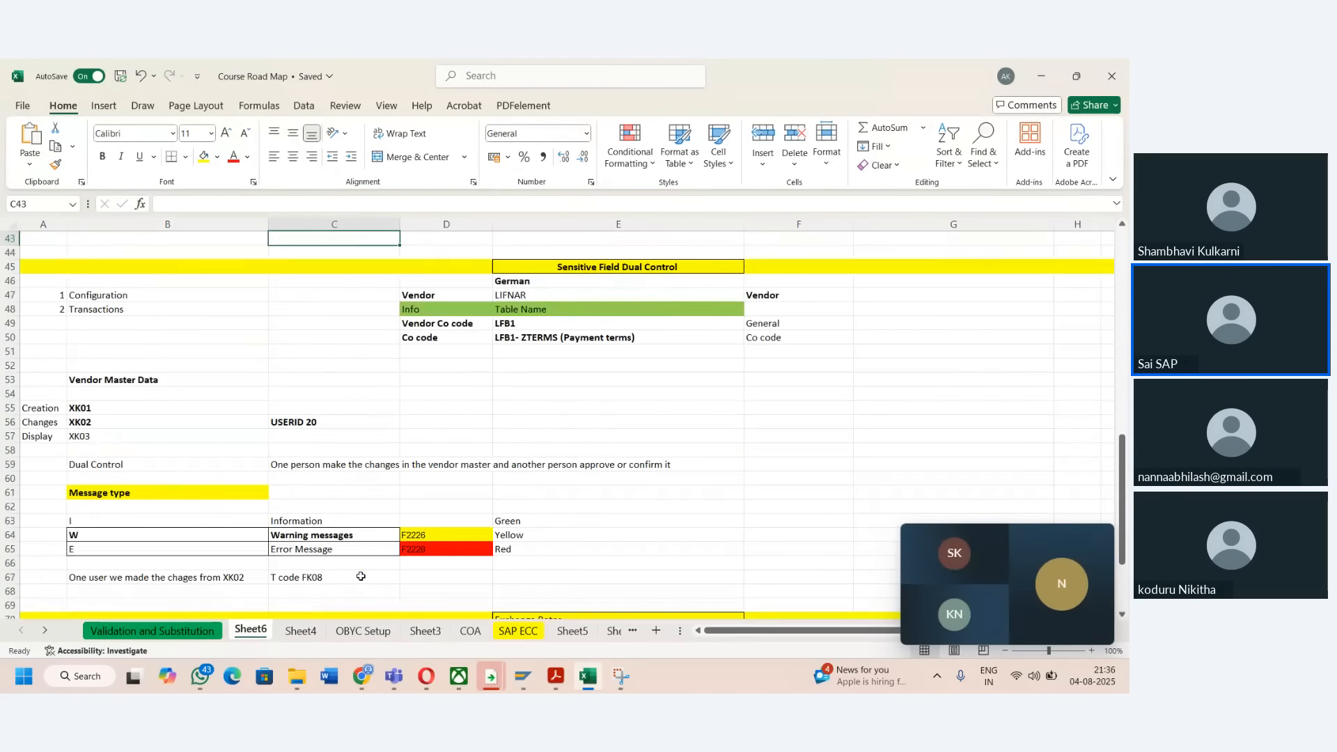
pyautogui.press('Up')
pyautogui.press('Up')
pyautogui.press('Up')
pyautogui.press('Up')
pyautogui.press('Up')
pyautogui.press('Up')
pyautogui.press('Up')
pyautogui.press('Up')
pyautogui.press('Up')
pyautogui.press('Up')
pyautogui.press('Up')
pyautogui.press('Up')
pyautogui.press('Up')
pyautogui.press('Up')
pyautogui.press('Up')
pyautogui.press('Up')
pyautogui.press('Up')
pyautogui.press('Up')
pyautogui.press('Up')
pyautogui.press('Up')
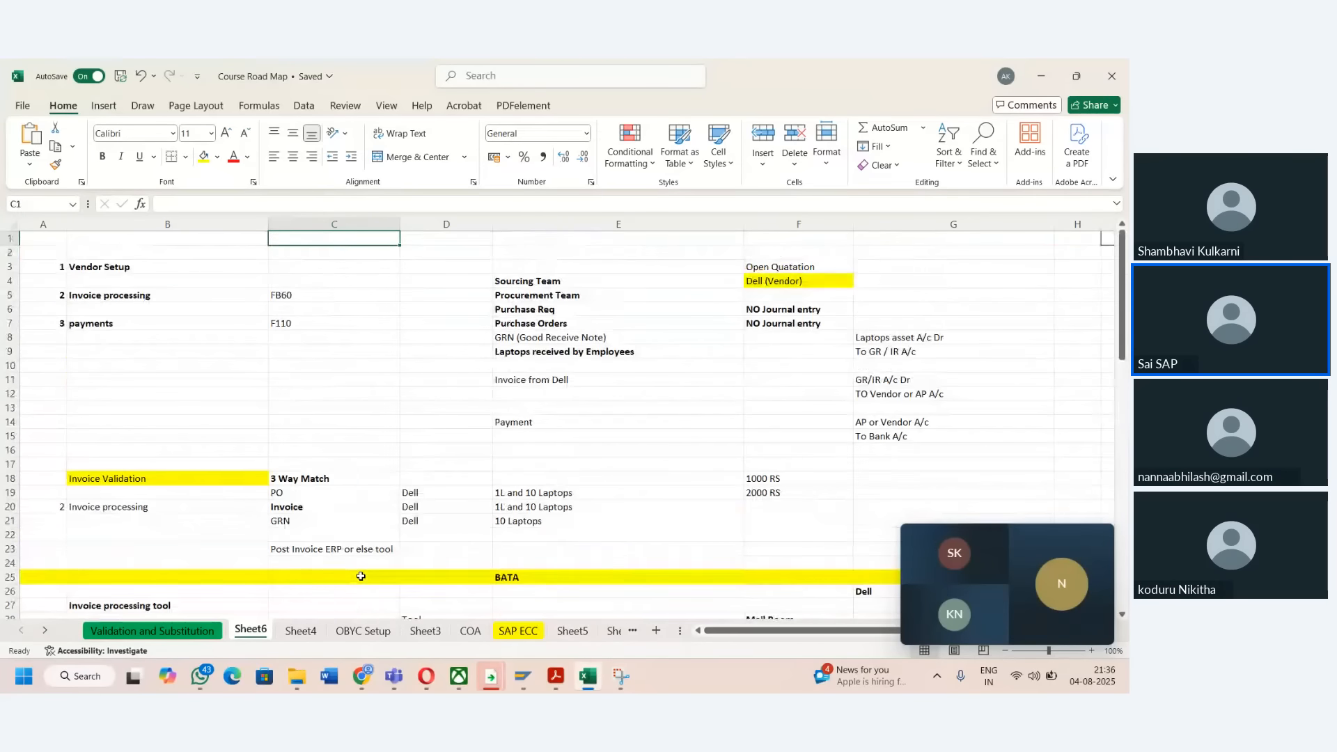
pyautogui.press('Left')
pyautogui.press('Left')
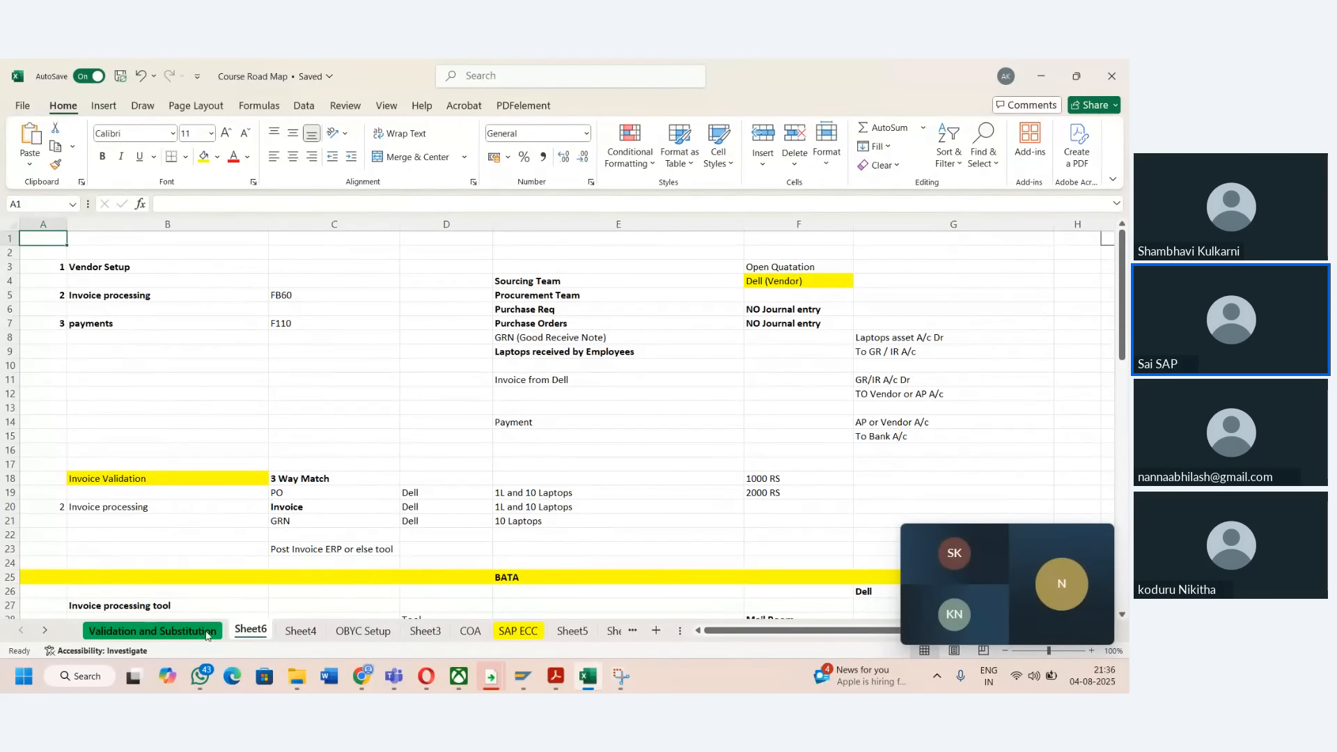
# - Look through the Sheet3 accounts payable notes from the vendor balances back to Accounts Groups, ending at cell A1
pyautogui.click(301, 630)
pyautogui.click(426, 630)
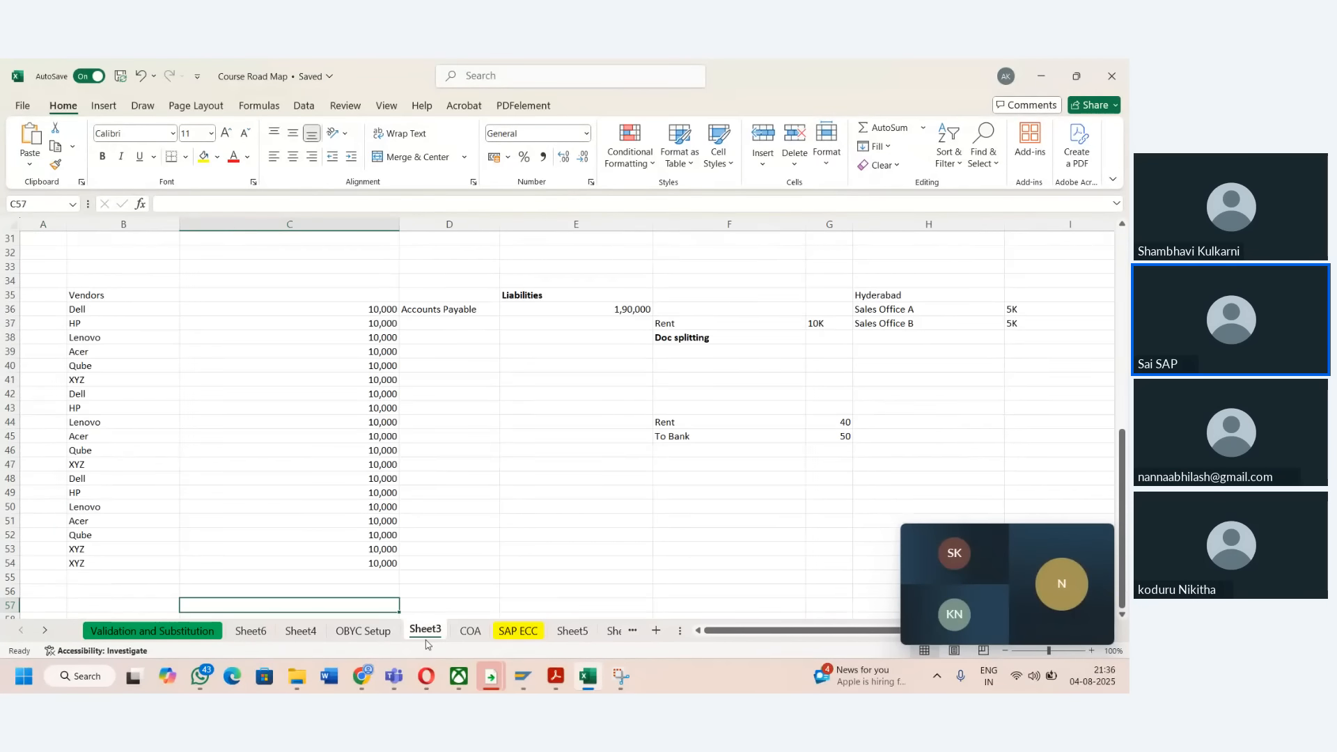
pyautogui.press('Up')
pyautogui.press('Up')
pyautogui.press('Up')
pyautogui.press('Up')
pyautogui.press('Up')
pyautogui.press('Up')
pyautogui.press('Up')
pyautogui.press('Up')
pyautogui.press('Up')
pyautogui.press('Up')
pyautogui.press('Up')
pyautogui.press('Left')
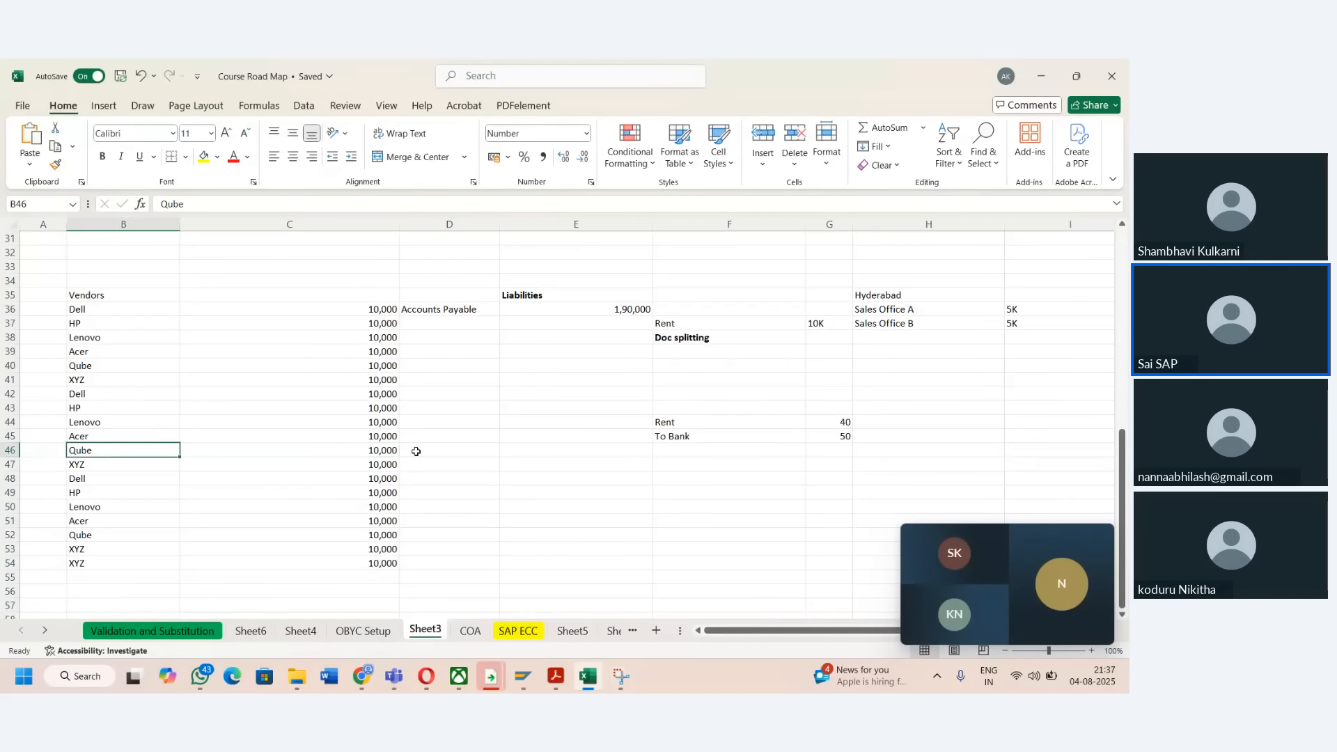
pyautogui.press('Left')
pyautogui.press('Up')
pyautogui.press('Up')
pyautogui.press('Up')
pyautogui.press('Up')
pyautogui.press('Up')
pyautogui.press('Up')
pyautogui.press('Up')
pyautogui.press('Up')
pyautogui.press('Up')
pyautogui.press('Up')
pyautogui.press('Up')
pyautogui.press('Up')
pyautogui.press('Up')
pyautogui.press('Up')
pyautogui.press('Up')
pyautogui.press('Up')
pyautogui.press('Up')
pyautogui.press('Up')
pyautogui.press('Up')
pyautogui.press('Up')
pyautogui.press('Up')
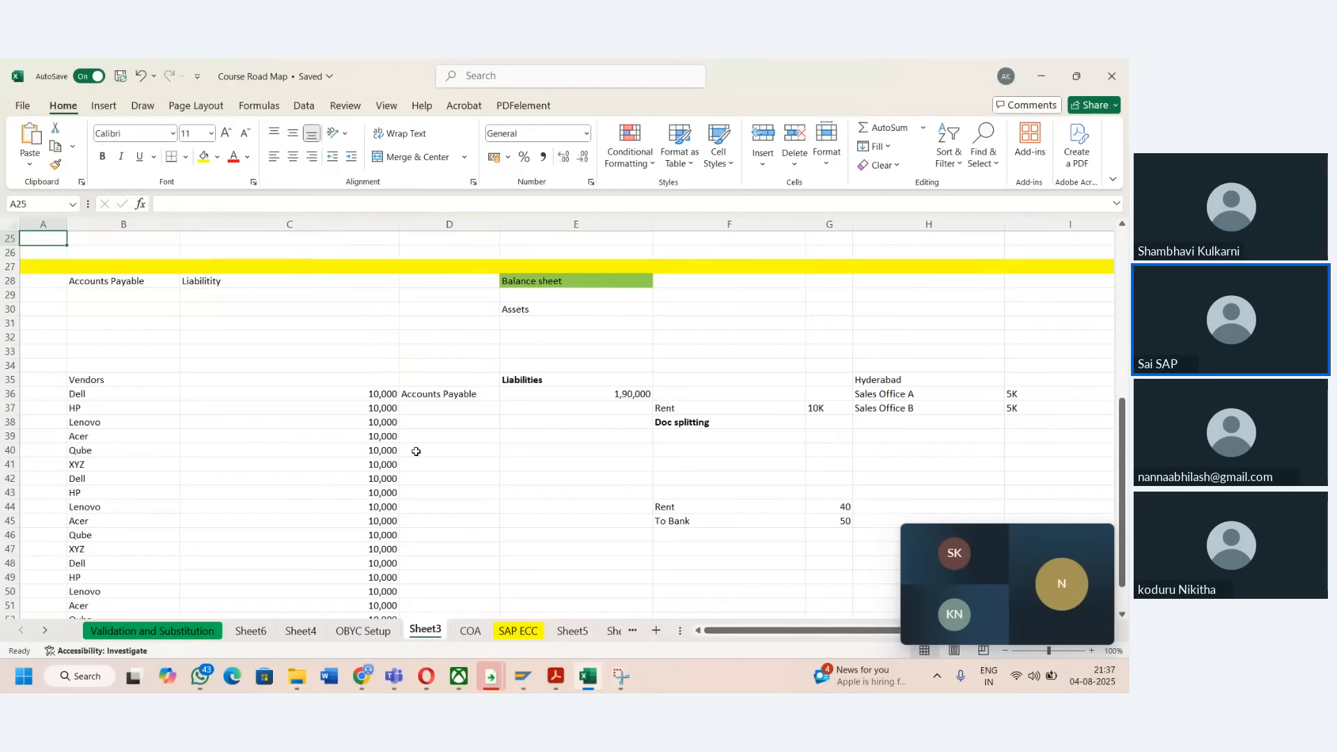
pyautogui.press('Up')
pyautogui.press('Up')
pyautogui.press('Up')
pyautogui.press('Up')
pyautogui.press('Up')
pyautogui.press('Up')
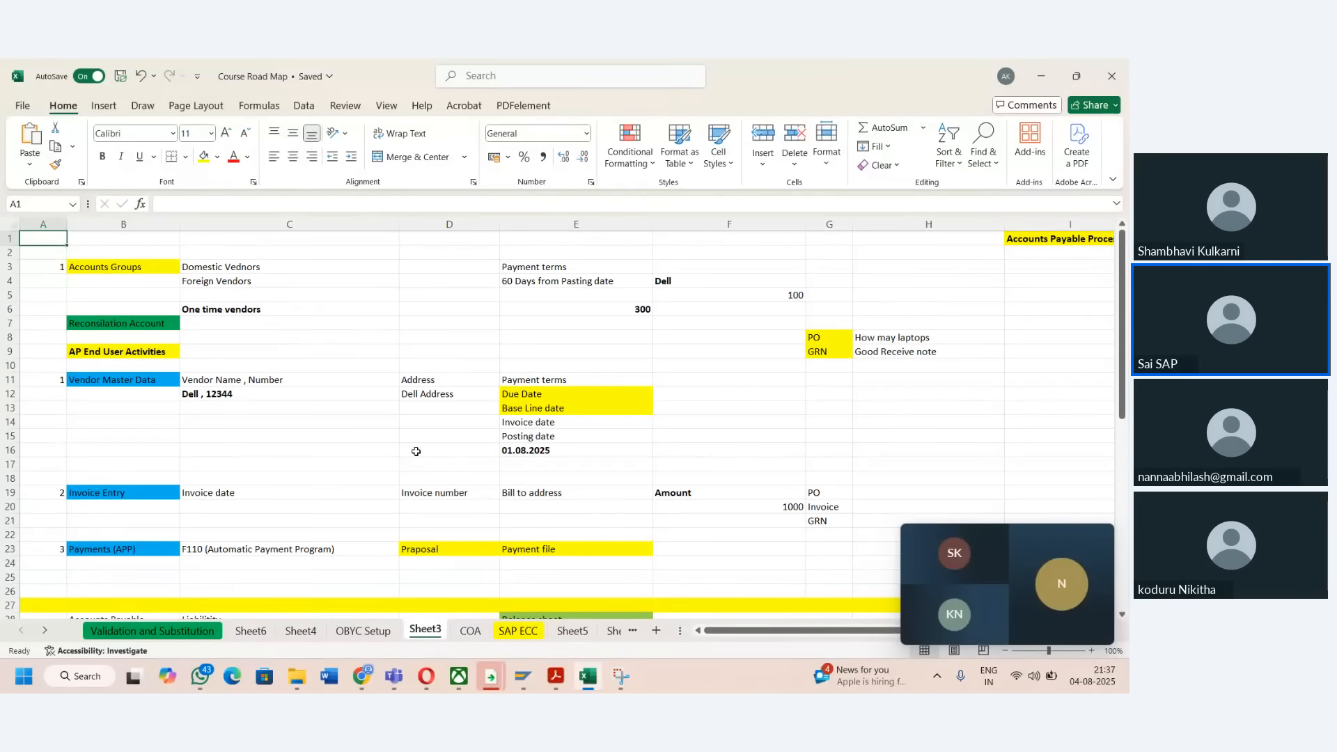
# - Move from Sheet3 to the SAP ECC sheet and back to the COA sheet to check their contents
pyautogui.press('Right')
pyautogui.press('Right')
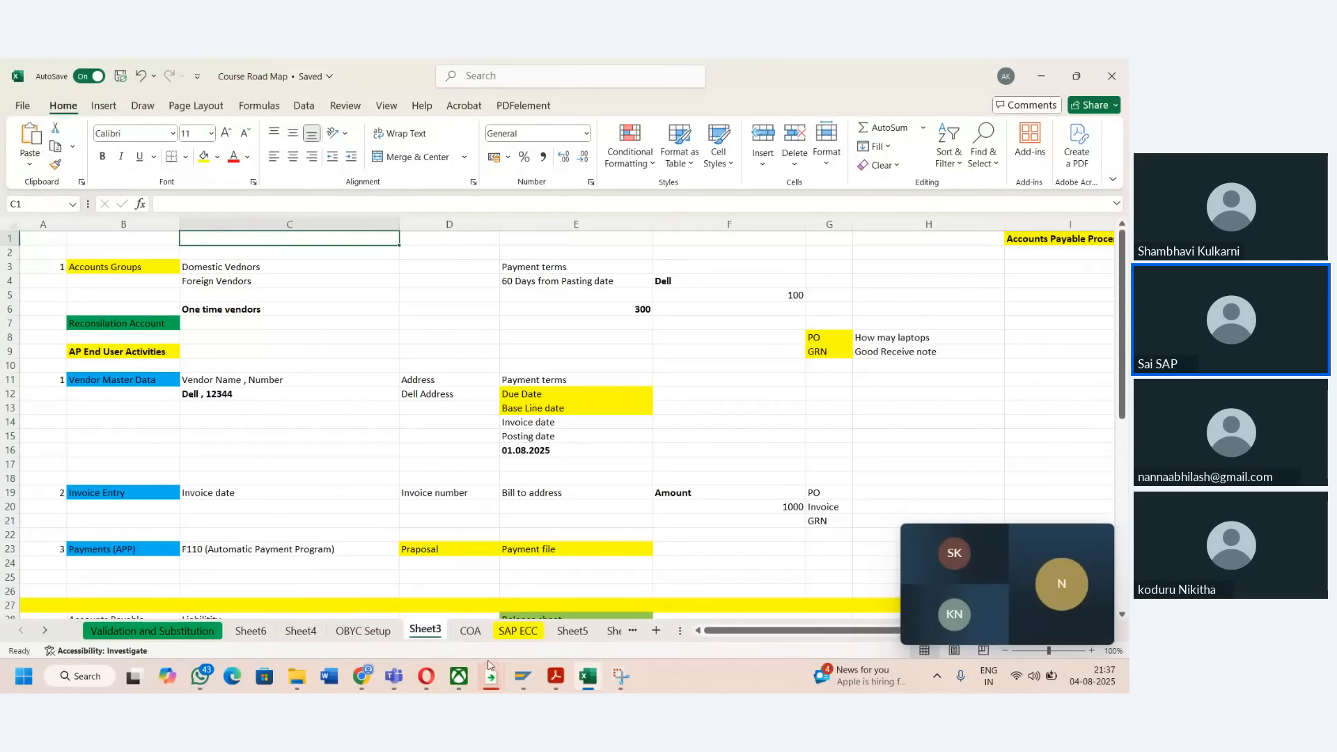
pyautogui.click(517, 630)
pyautogui.click(478, 630)
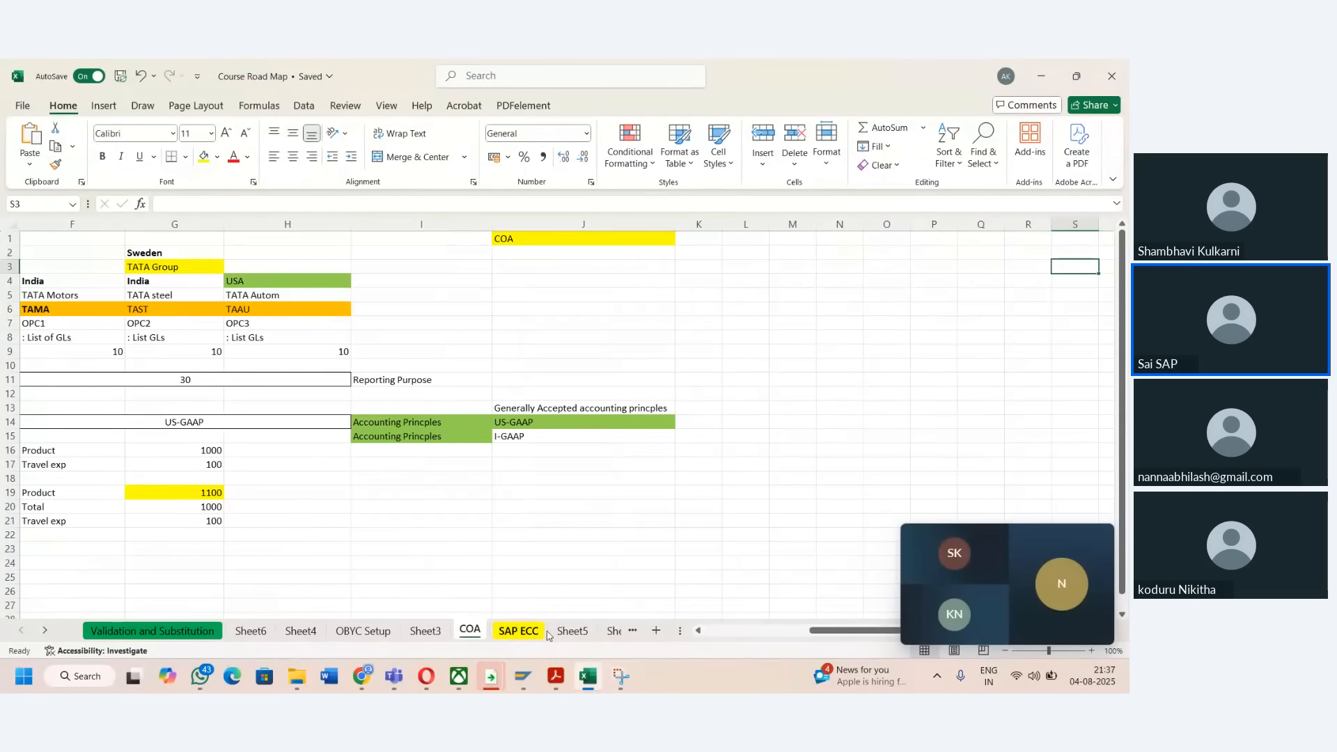
# - Look over the Sheet5 notes on exchange rates and foreign-to-local currencies, ending at cell D1
pyautogui.click(568, 632)
pyautogui.press('Up')
pyautogui.press('Up')
pyautogui.press('Up')
pyautogui.press('Up')
pyautogui.press('Up')
pyautogui.press('Up')
pyautogui.press('Up')
pyautogui.press('Up')
pyautogui.press('Up')
pyautogui.press('Up')
pyautogui.press('Up')
pyautogui.press('Up')
pyautogui.press('Up')
pyautogui.press('Up')
pyautogui.press('Up')
pyautogui.press('Up')
pyautogui.press('Up')
pyautogui.press('Up')
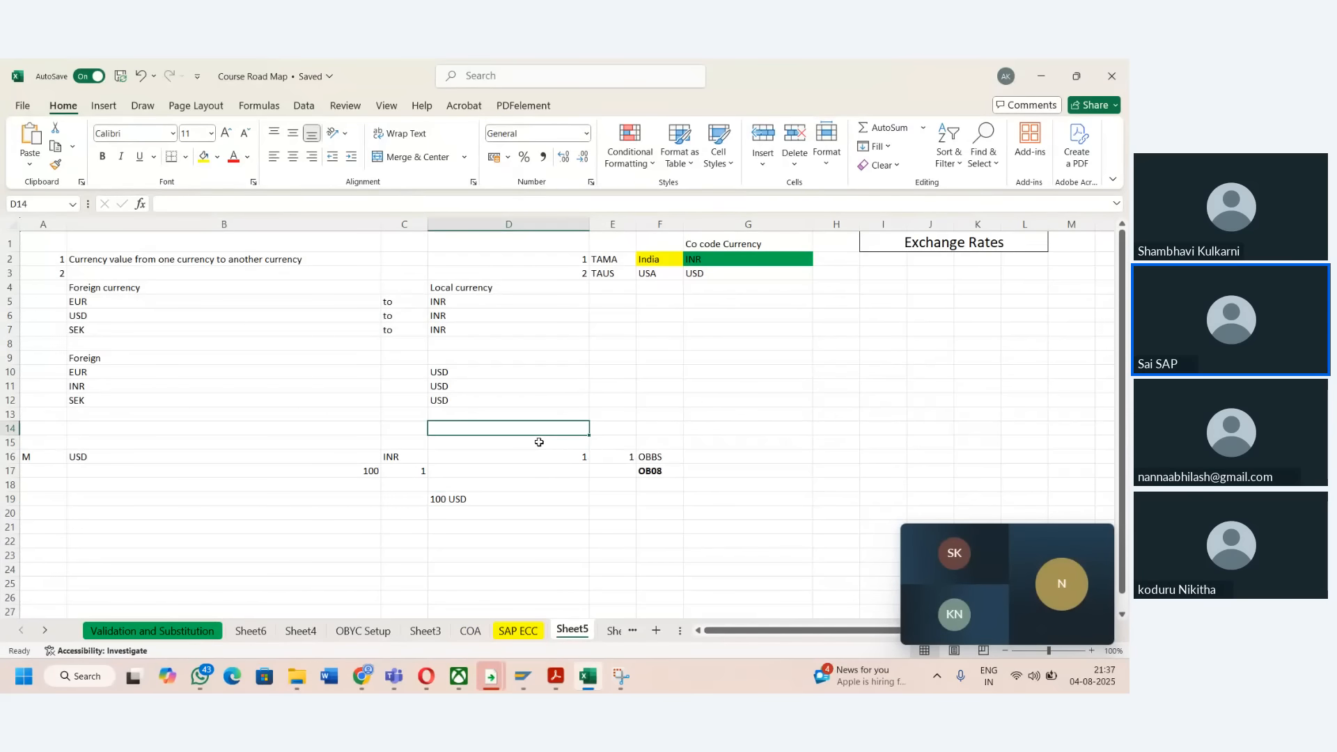
# - Check Sheet2 and OBYC Setup, and review the Sheet6 notes on vendor setup and invoice validation, ending at cell B1
pyautogui.click(611, 634)
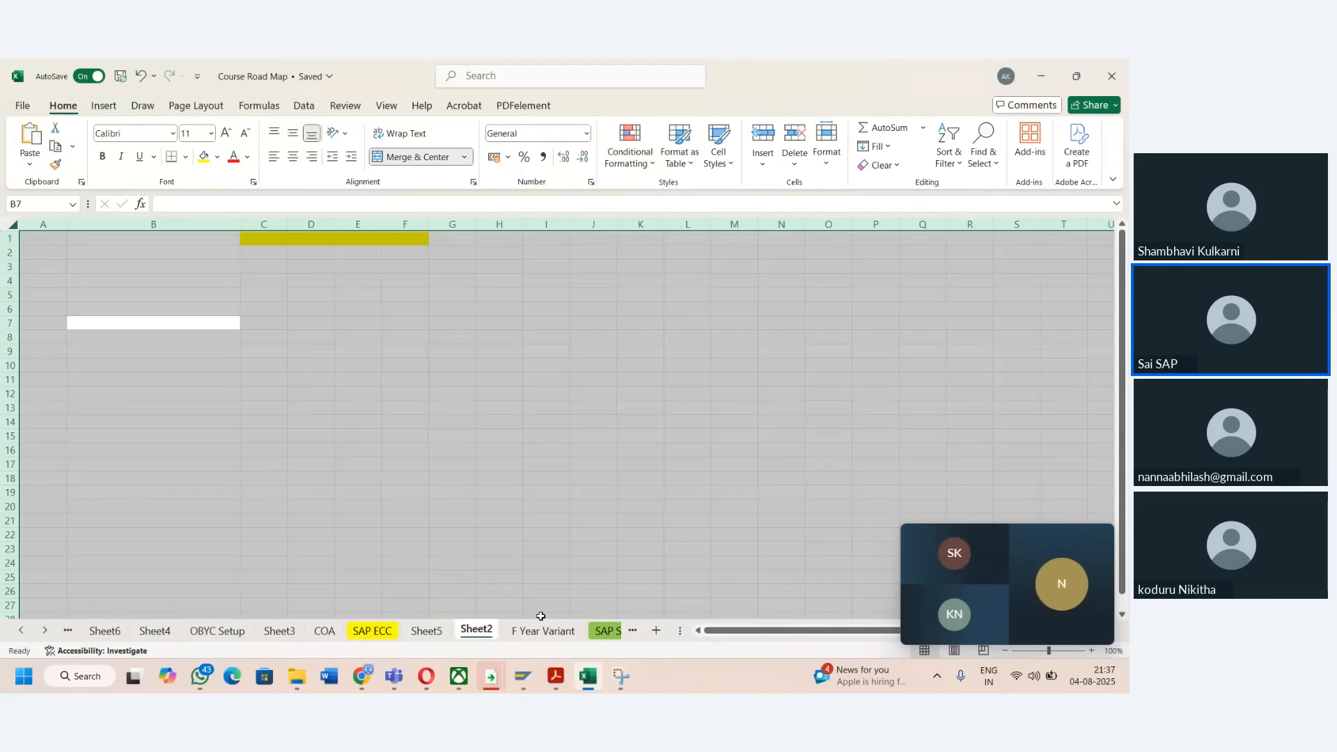
pyautogui.click(217, 630)
pyautogui.click(104, 631)
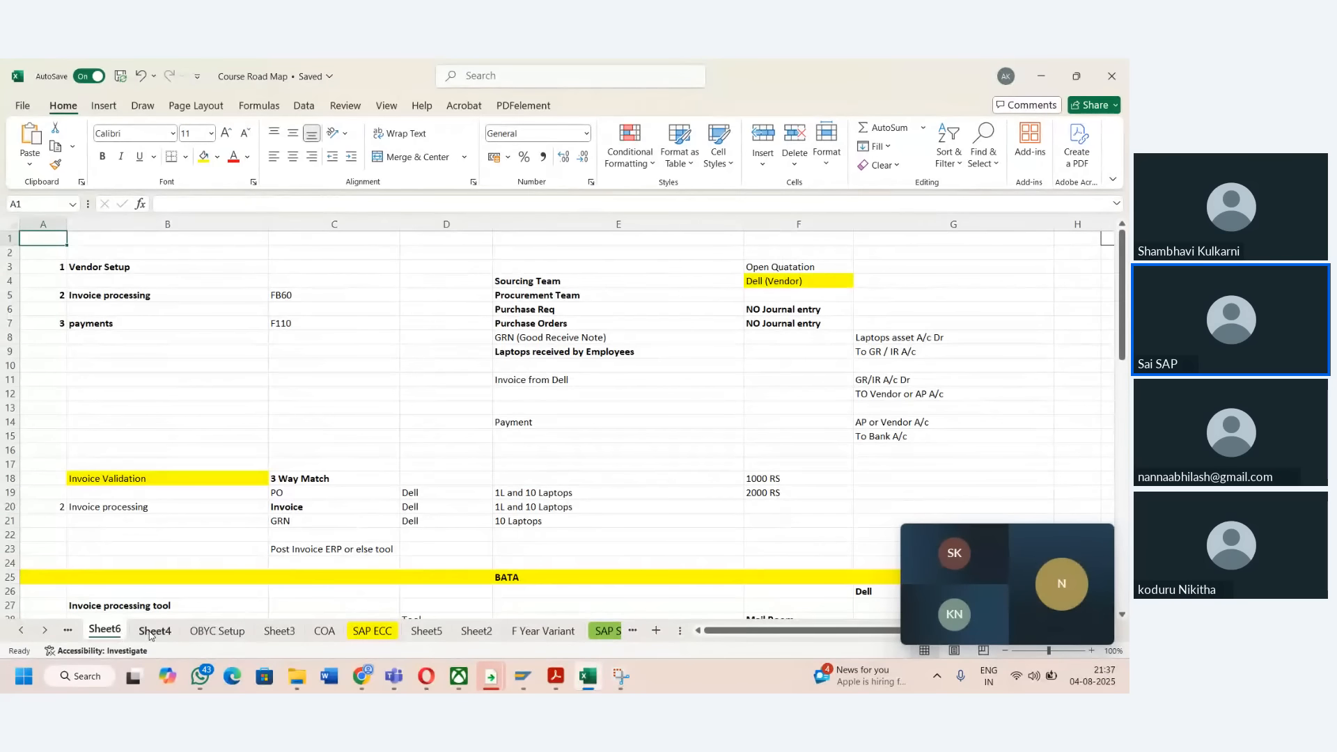
pyautogui.click(222, 465)
pyautogui.press('Up')
pyautogui.press('Up')
pyautogui.press('Up')
pyautogui.press('Up')
pyautogui.press('Up')
pyautogui.press('Up')
pyautogui.press('Up')
pyautogui.press('Up')
pyautogui.press('Up')
pyautogui.press('Up')
pyautogui.press('Up')
pyautogui.press('Up')
pyautogui.press('Up')
pyautogui.press('Up')
pyautogui.press('Up')
pyautogui.press('Up')
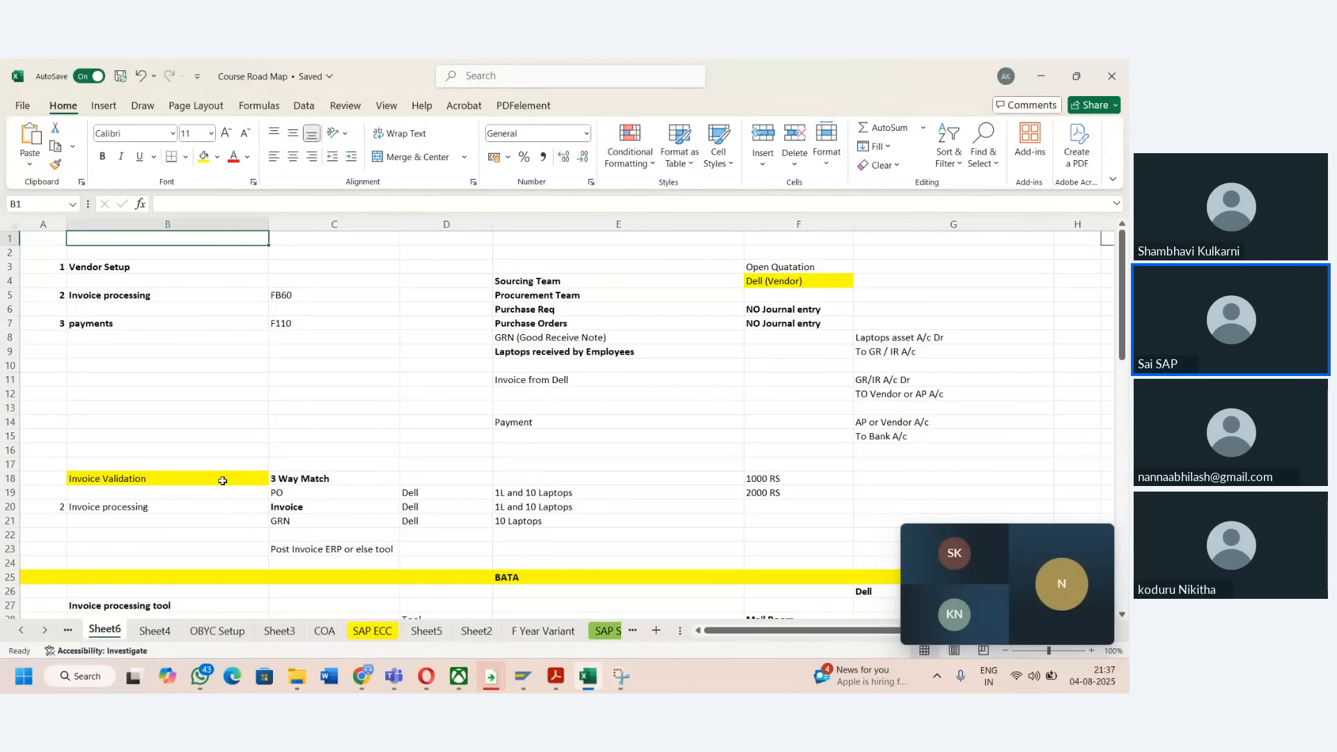
# - Glance at the SAP Introduction sheet and the OBYC Setup payment notes, ending on Sheet3
pyautogui.click(155, 631)
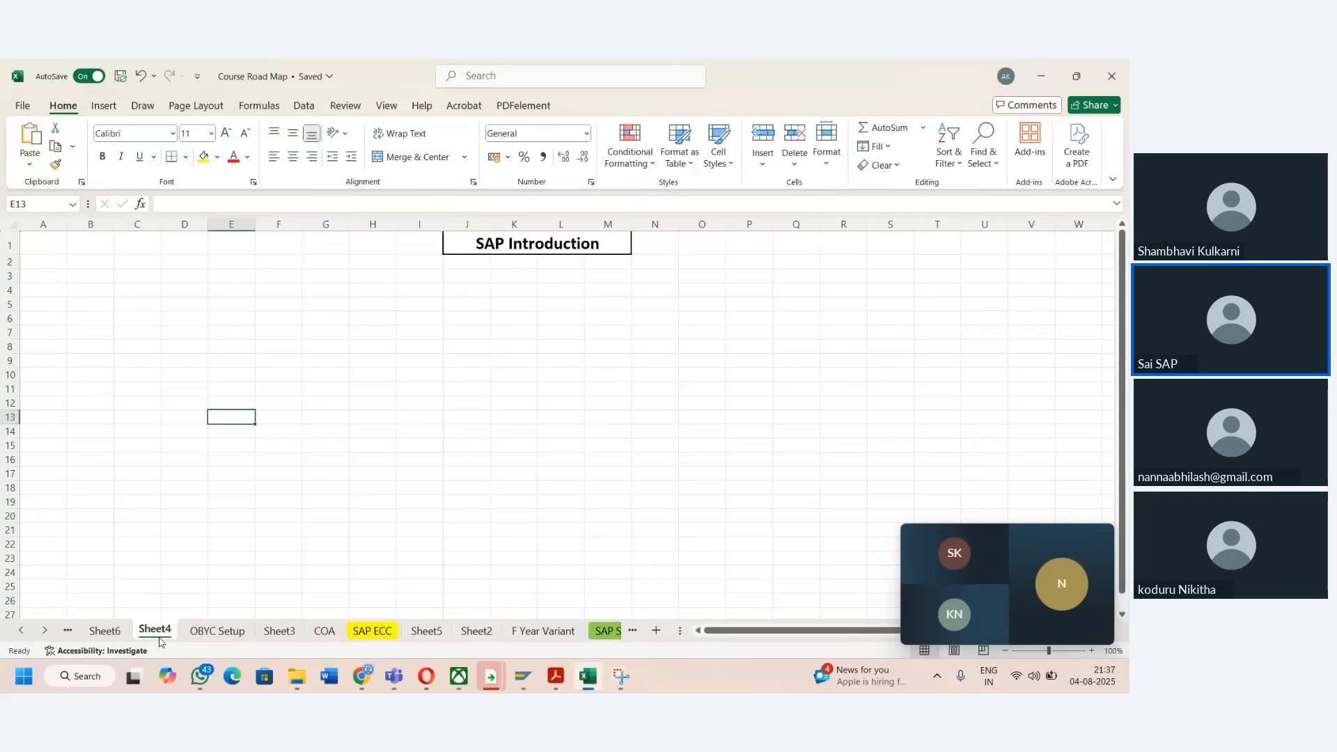
pyautogui.click(224, 631)
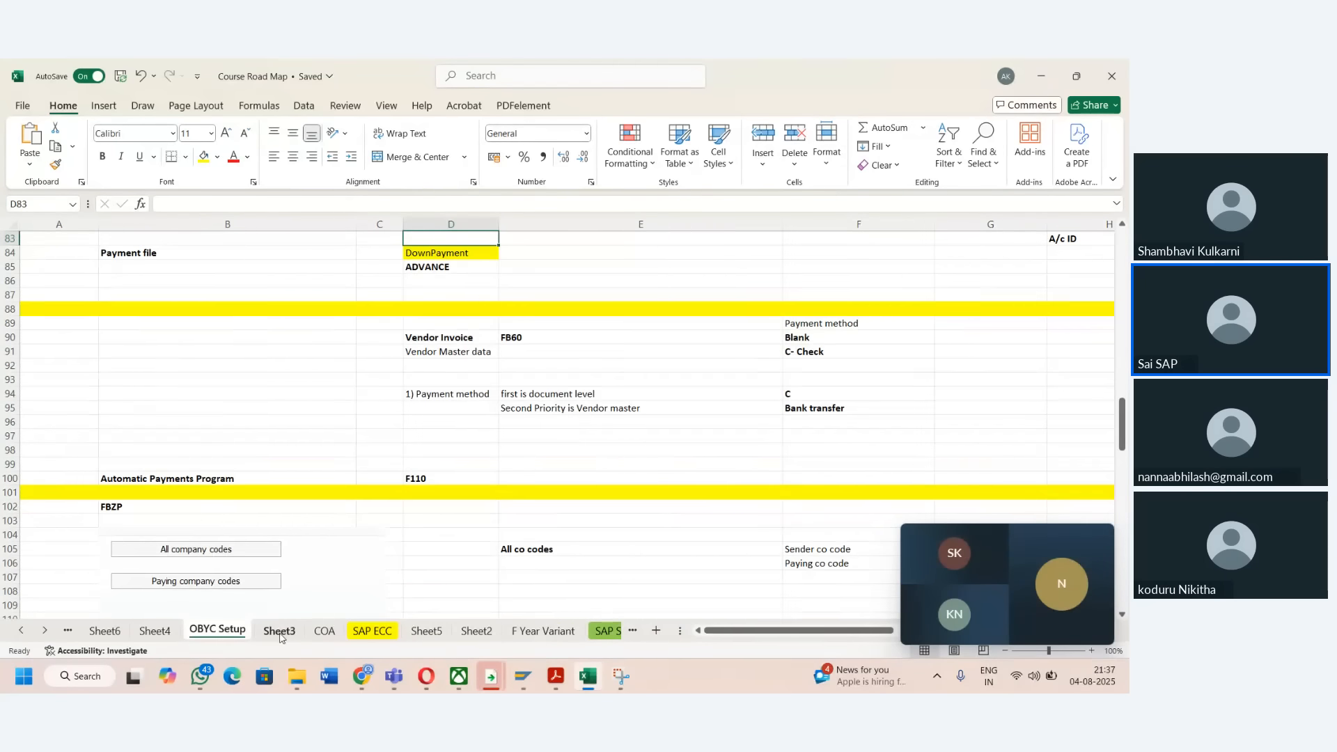
pyautogui.hotkey('ctrl', 'pagedown')
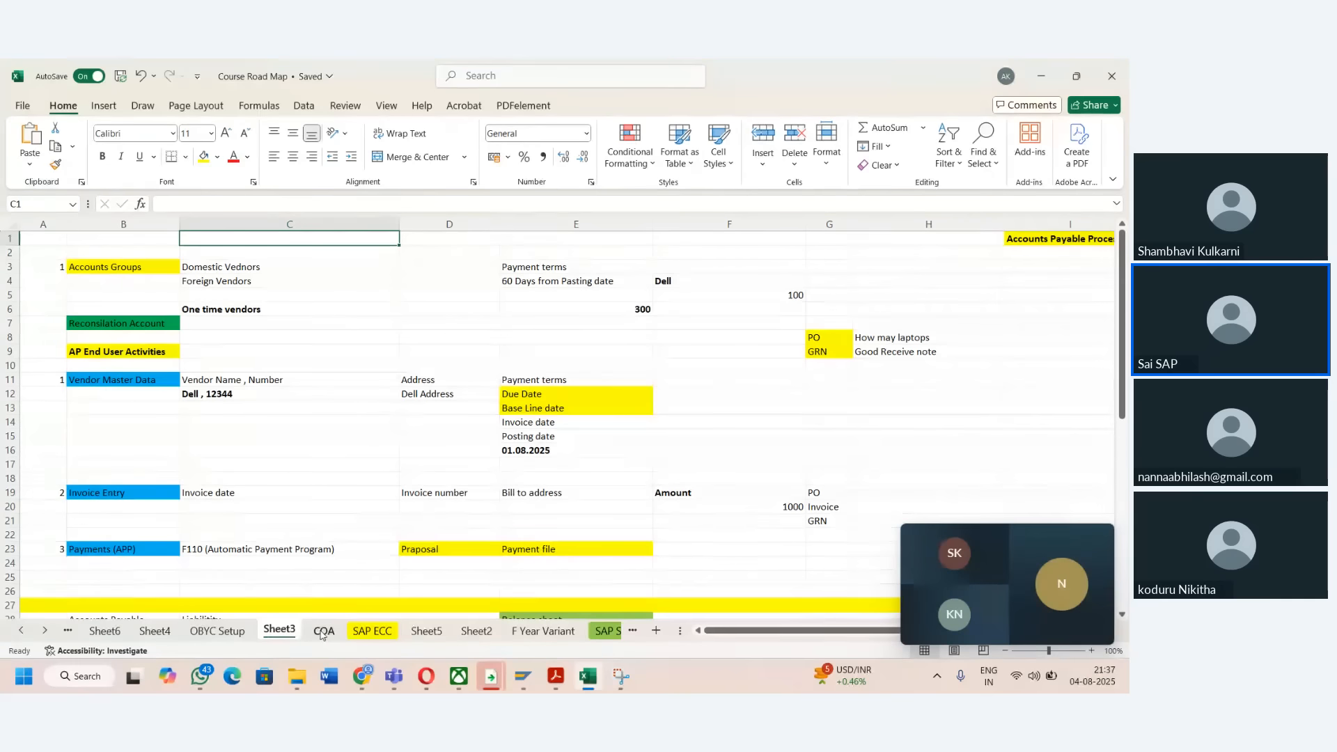
# - Review the Sheet3 accounts payable notes from Accounts Groups down past the vendor balances to row 68
pyautogui.click(374, 458)
pyautogui.press('Up')
pyautogui.press('Up')
pyautogui.press('Up')
pyautogui.press('Up')
pyautogui.press('Up')
pyautogui.press('Up')
pyautogui.press('Up')
pyautogui.press('Up')
pyautogui.press('Up')
pyautogui.press('Up')
pyautogui.press('Up')
pyautogui.press('Up')
pyautogui.press('Up')
pyautogui.press('Up')
pyautogui.press('Up')
pyautogui.press('Up')
pyautogui.click(328, 552)
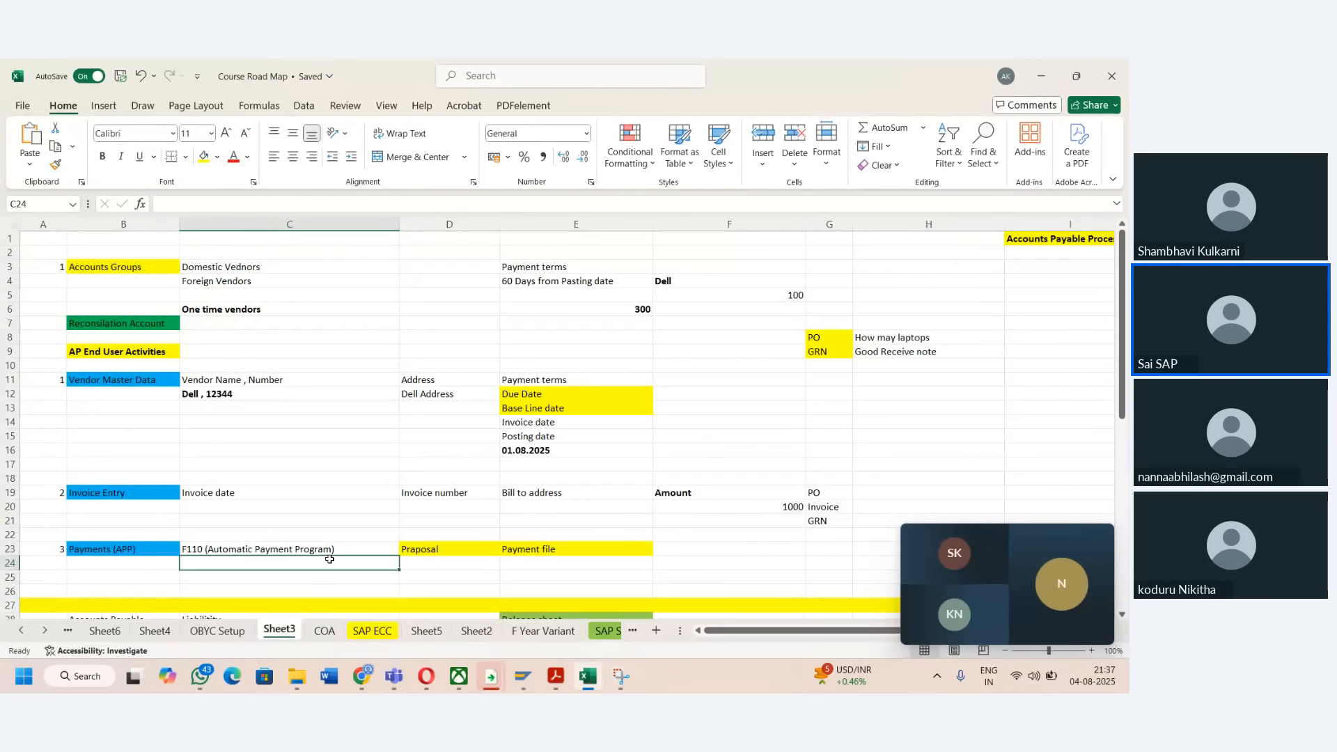
pyautogui.press('Down')
pyautogui.press('Down')
pyautogui.press('Down')
pyautogui.press('Down')
pyautogui.press('Down')
pyautogui.press('Down')
pyautogui.press('Down')
pyautogui.press('Down')
pyautogui.press('Down')
pyautogui.press('Down')
pyautogui.press('Down')
pyautogui.press('Down')
pyautogui.press('Down')
pyautogui.press('Down')
pyautogui.press('Down')
pyautogui.press('Down')
pyautogui.press('Down')
pyautogui.press('Down')
pyautogui.press('Down')
pyautogui.press('Down')
pyautogui.press('Down')
pyautogui.press('Down')
pyautogui.press('Down')
pyautogui.press('Down')
pyautogui.press('Down')
pyautogui.press('Down')
pyautogui.press('Down')
pyautogui.press('Down')
pyautogui.press('Down')
pyautogui.press('Down')
pyautogui.press('Down')
pyautogui.press('Down')
pyautogui.press('Down')
pyautogui.press('Down')
pyautogui.press('Down')
pyautogui.press('Down')
pyautogui.press('Down')
pyautogui.press('Down')
pyautogui.press('Down')
pyautogui.press('Down')
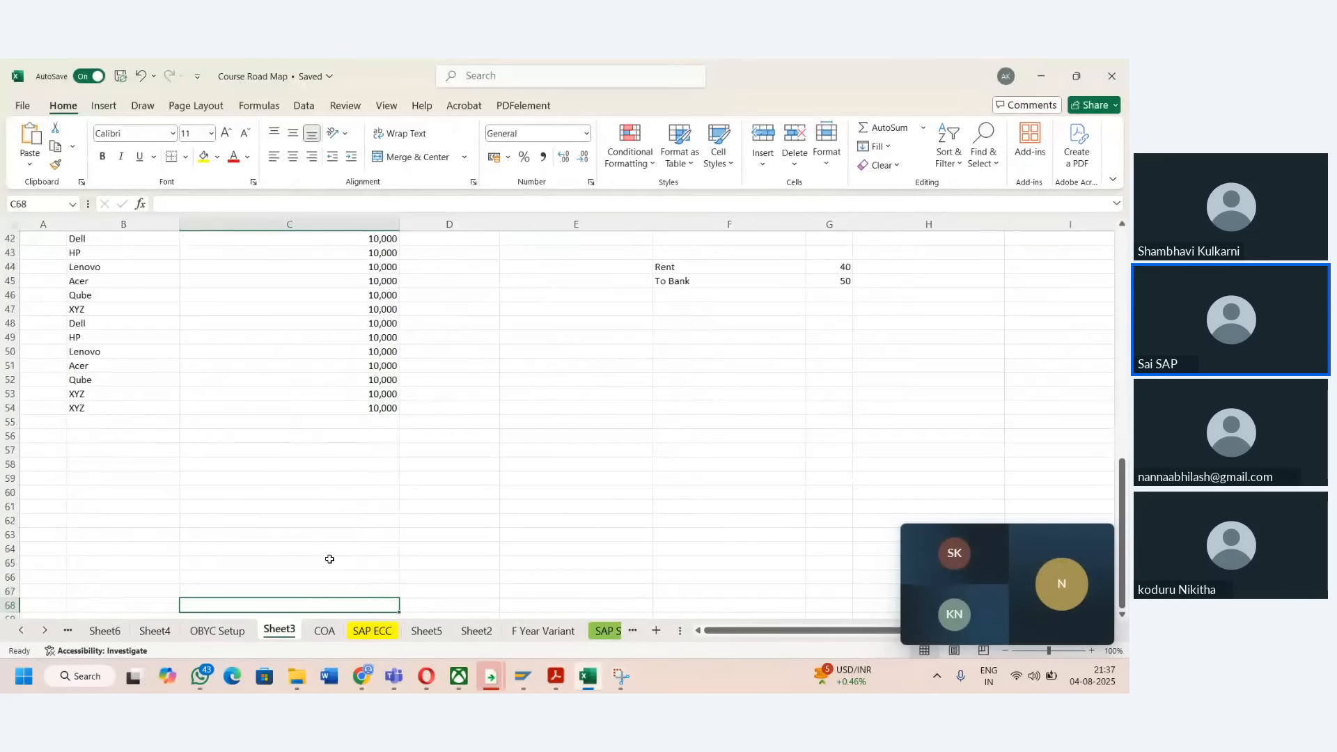
# - Review the Chart of Accounts notes on the COA sheet, from the accounting principles back to cell A1
pyautogui.click(321, 632)
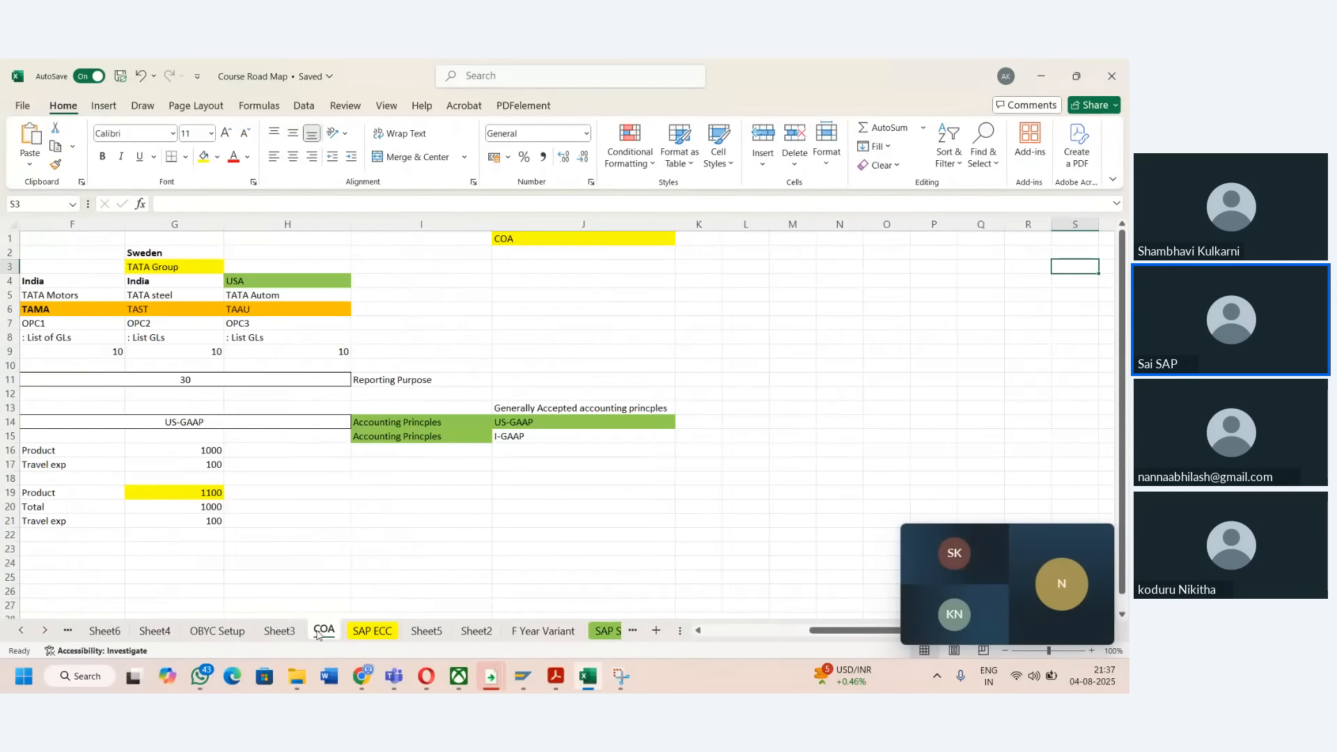
pyautogui.click(403, 465)
pyautogui.press('Left')
pyautogui.press('Left')
pyautogui.press('Left')
pyautogui.press('Left')
pyautogui.press('Left')
pyautogui.press('Left')
pyautogui.press('Left')
pyautogui.press('Left')
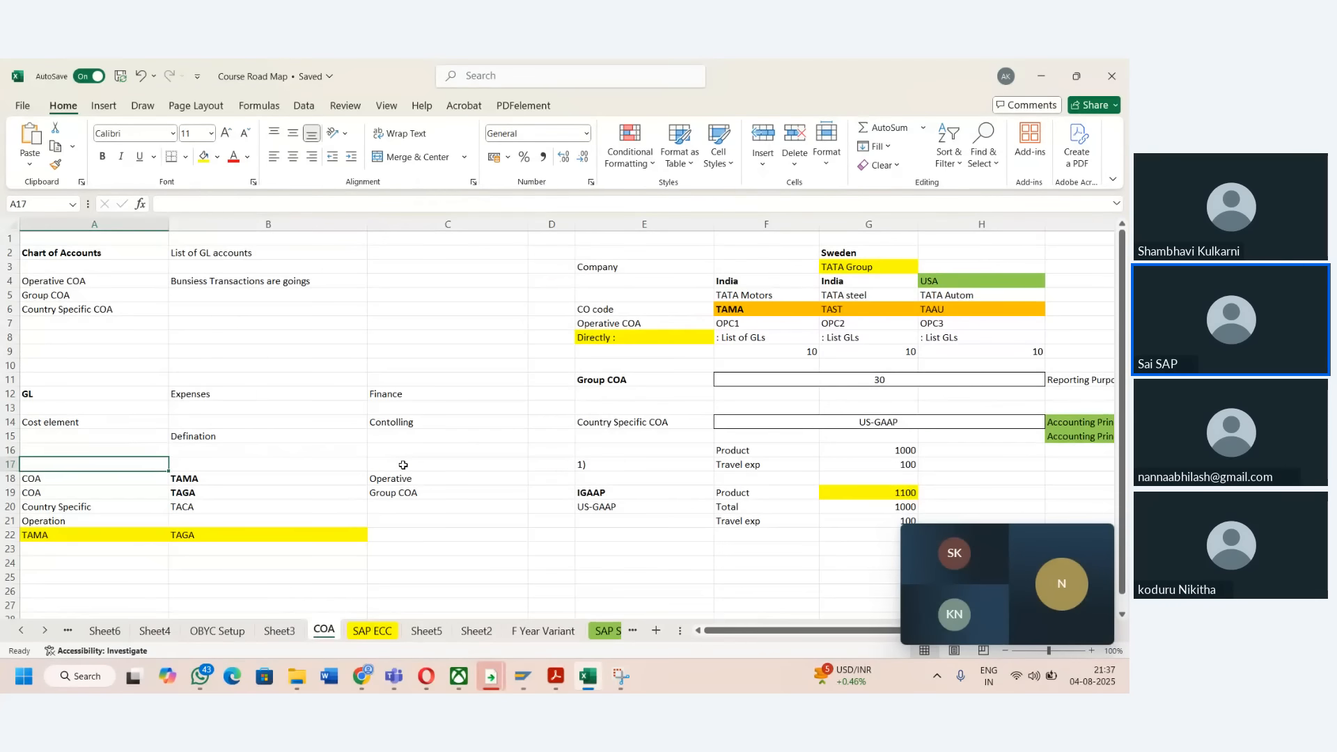
pyautogui.press('Up')
pyautogui.press('Up')
pyautogui.press('Up')
pyautogui.press('Up')
pyautogui.press('Up')
pyautogui.press('Up')
pyautogui.press('Up')
pyautogui.press('Up')
pyautogui.press('Up')
pyautogui.press('Up')
pyautogui.press('Up')
pyautogui.press('Up')
pyautogui.press('Up')
pyautogui.press('Up')
pyautogui.press('Up')
pyautogui.press('Up')
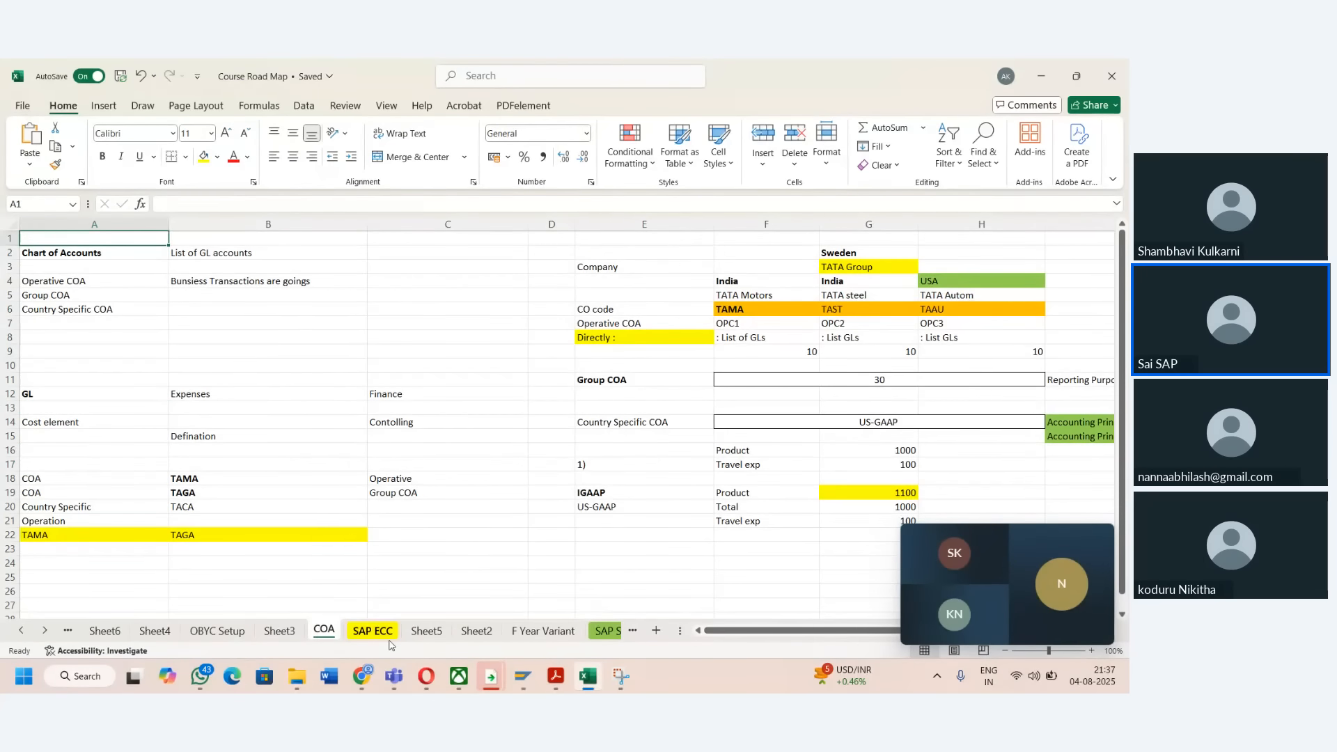
# - Review the SAP ECC sheet from the configuration topic checklist down to the RICEFW graphic
pyautogui.click(385, 634)
pyautogui.click(449, 555)
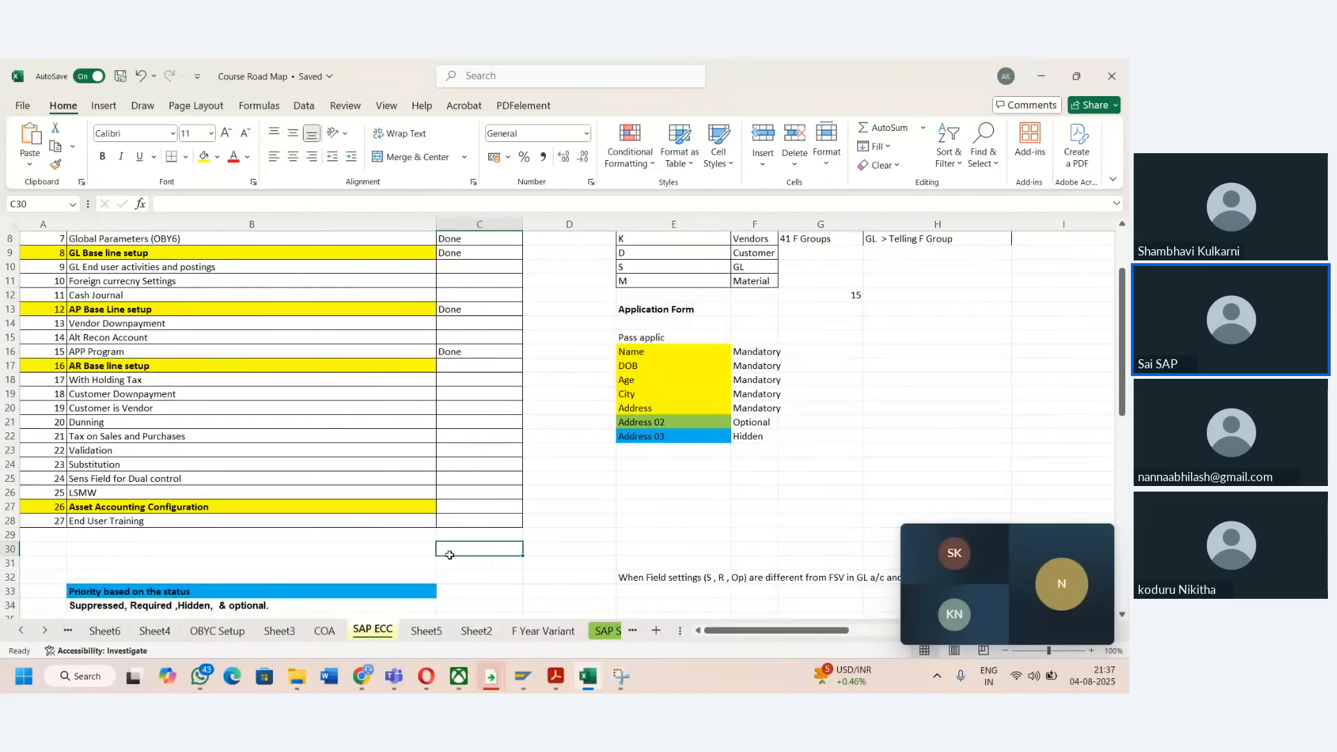
pyautogui.press('Down')
pyautogui.press('Down')
pyautogui.press('Down')
pyautogui.press('Down')
pyautogui.press('Down')
pyautogui.press('Down')
pyautogui.press('Down')
pyautogui.press('Down')
pyautogui.press('Down')
pyautogui.press('Down')
pyautogui.press('Down')
pyautogui.press('Down')
pyautogui.press('Down')
pyautogui.press('Down')
pyautogui.press('Down')
pyautogui.press('Down')
pyautogui.press('Down')
pyautogui.press('Down')
pyautogui.press('Down')
pyautogui.press('Down')
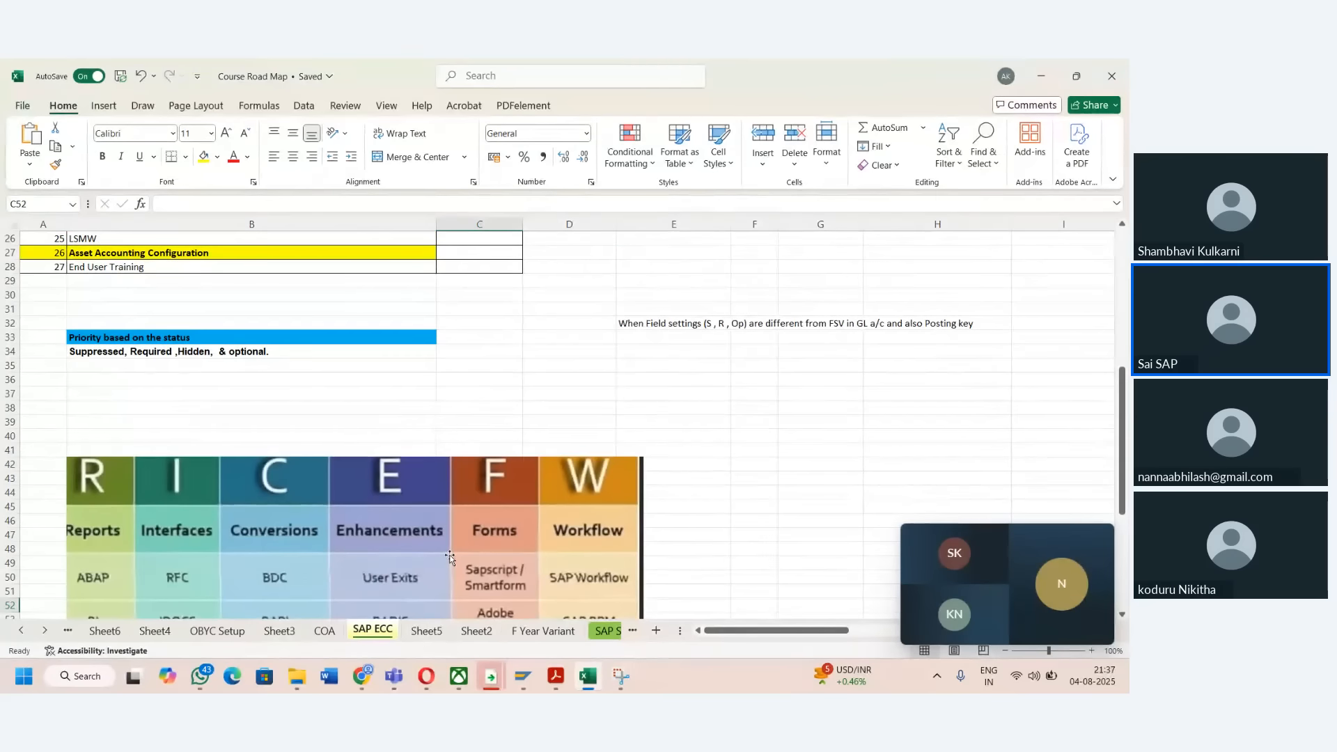
# - Check Sheet5, Sheet2, F Year Variant and SAP S4 HANA, and return to the COA sheet
pyautogui.click(425, 631)
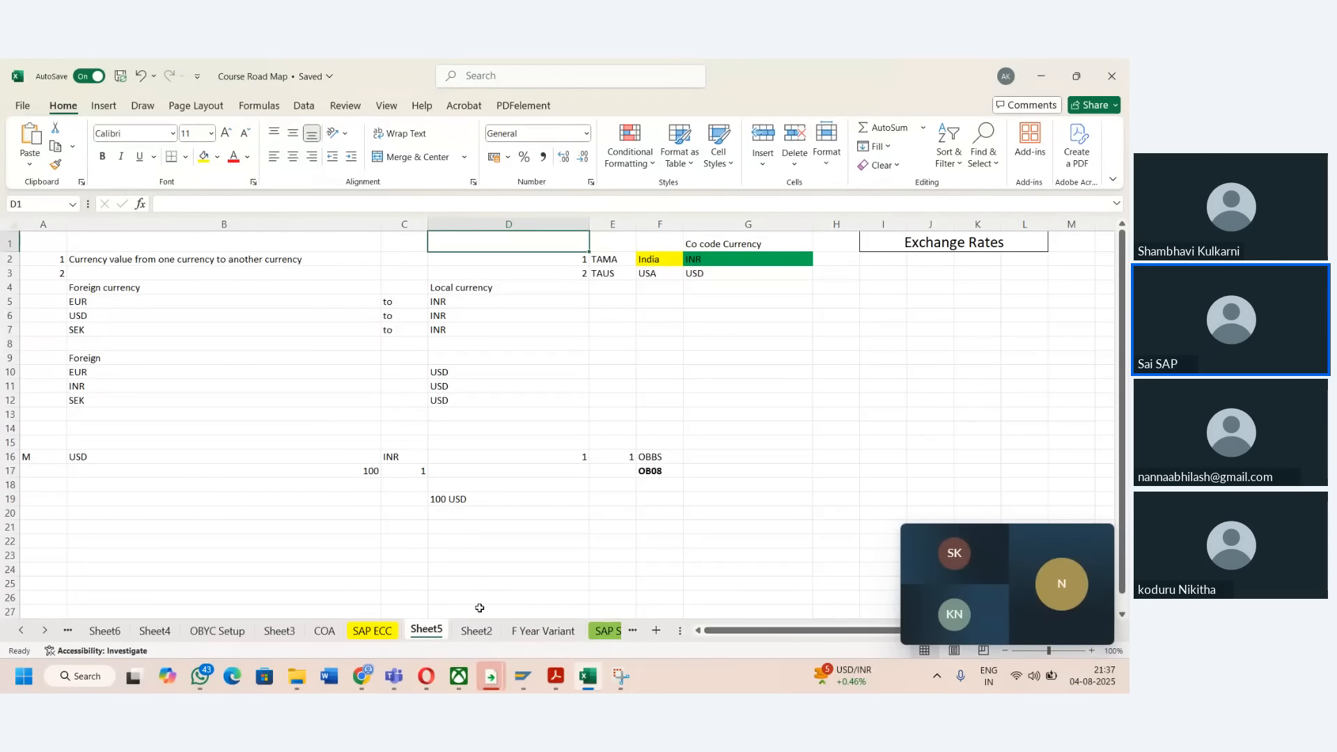
pyautogui.click(476, 630)
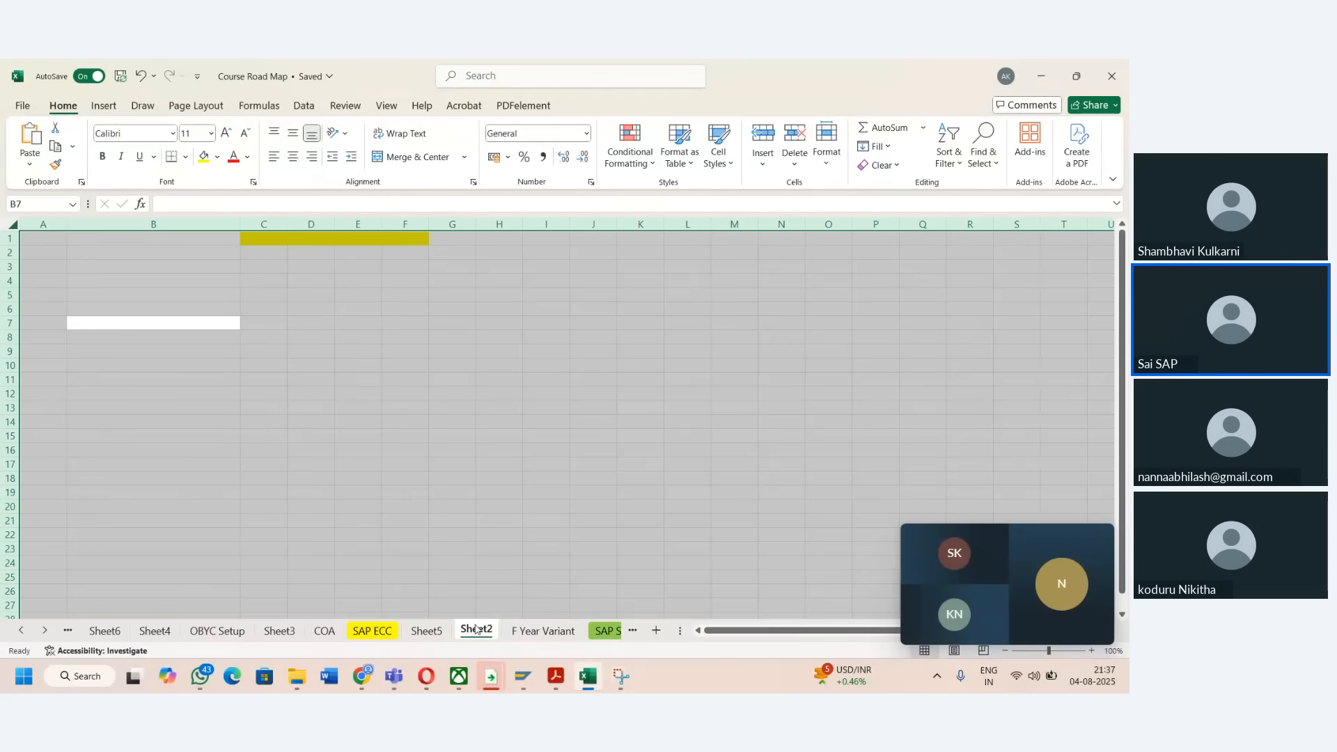
pyautogui.click(543, 630)
pyautogui.click(603, 630)
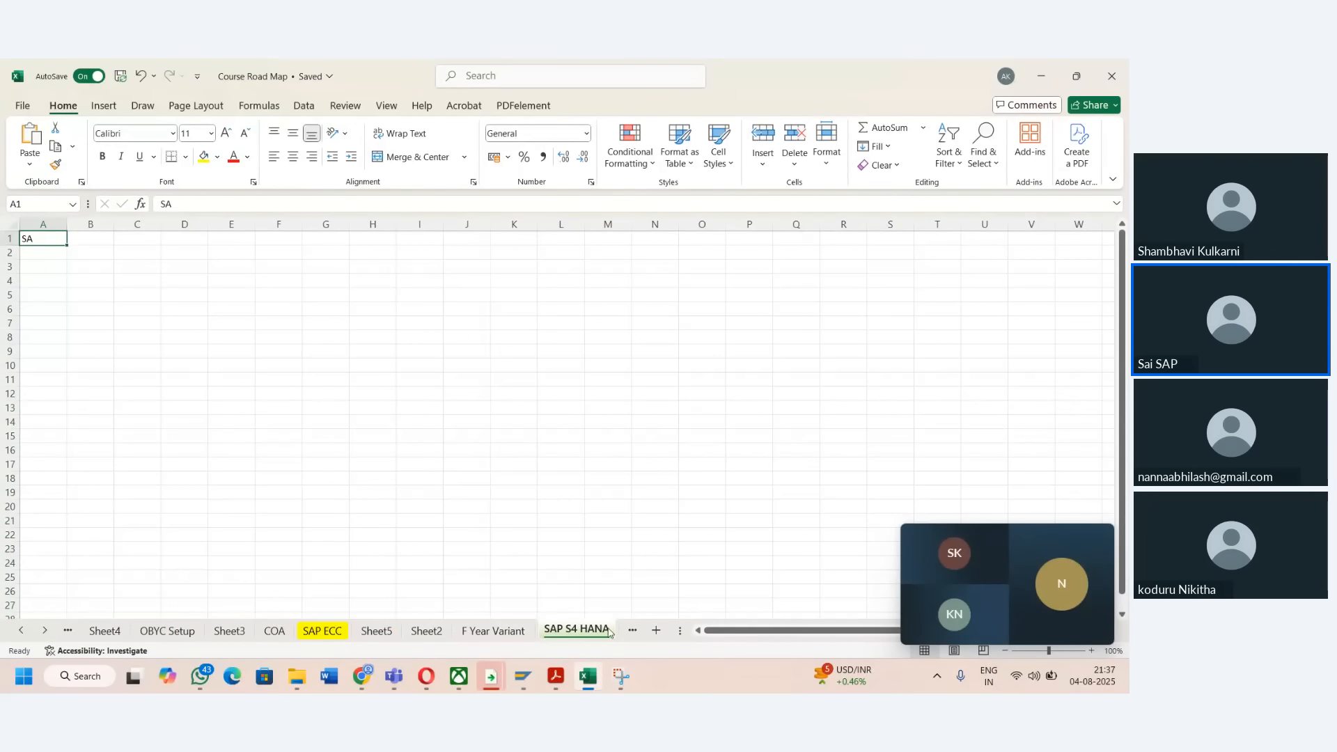
pyautogui.click(428, 631)
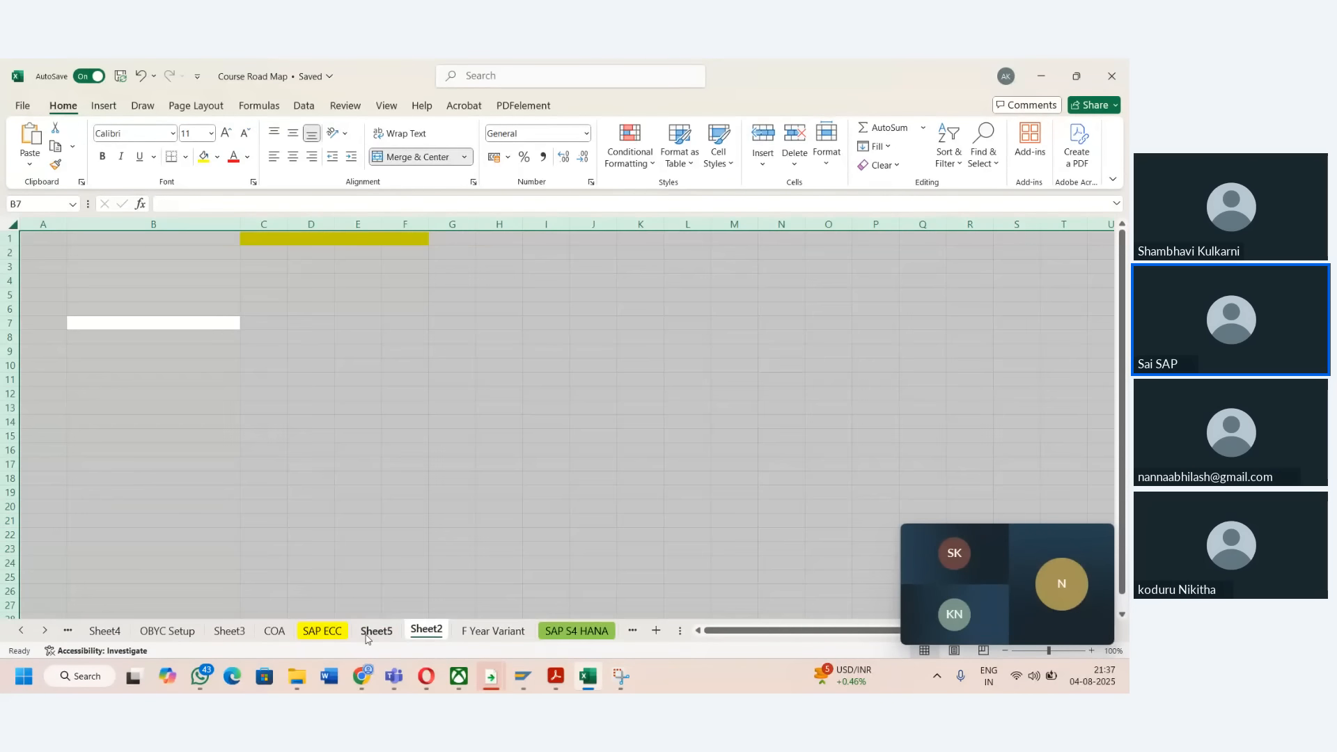
pyautogui.click(369, 631)
pyautogui.click(272, 631)
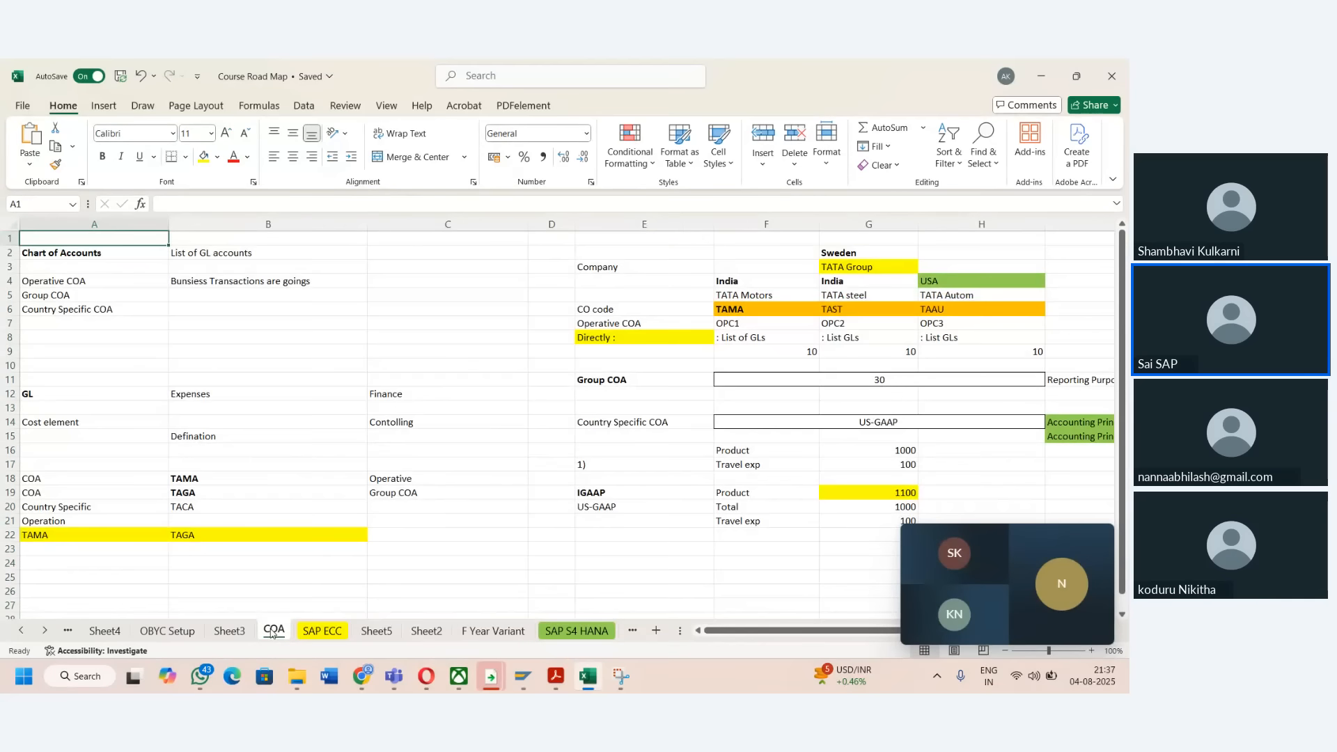
# - Look over the COA sheet from cell A1 down to the empty rows around row 50
pyautogui.click(301, 453)
pyautogui.press('Up')
pyautogui.press('Up')
pyautogui.press('Up')
pyautogui.press('Up')
pyautogui.press('Up')
pyautogui.press('Up')
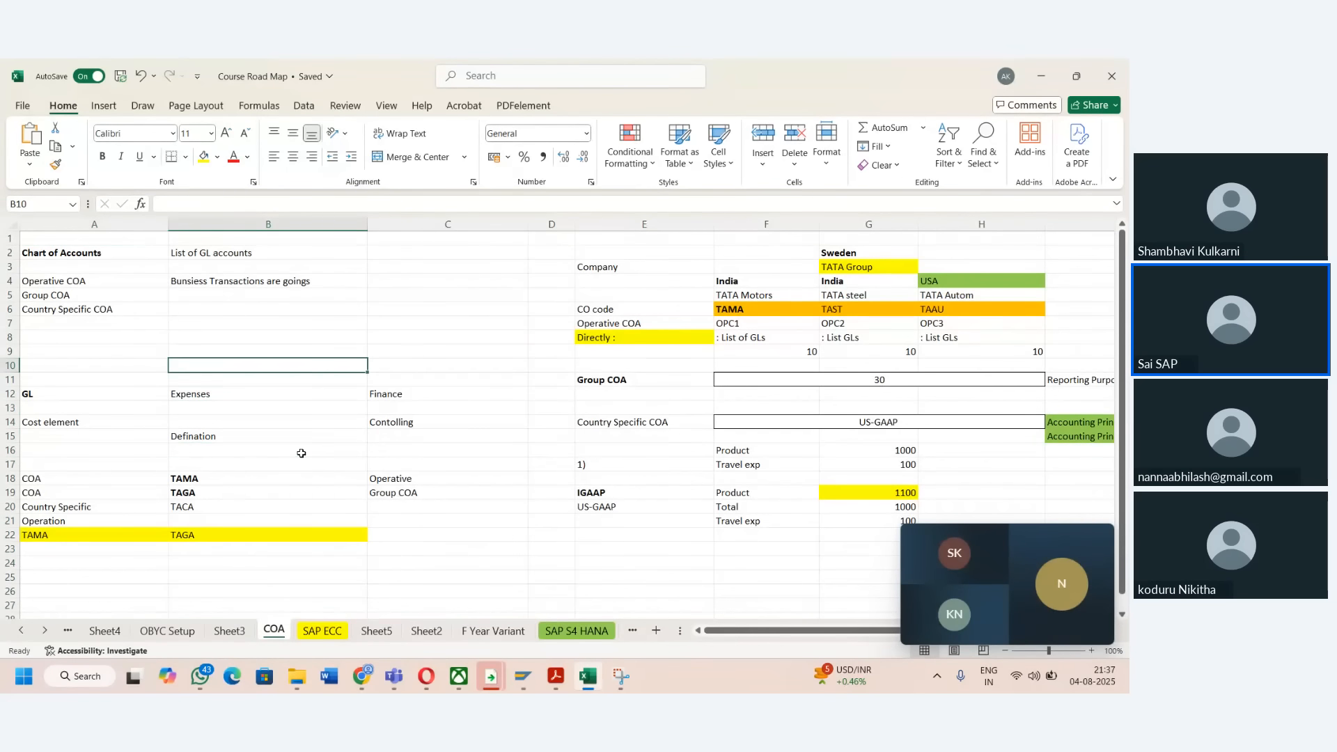
pyautogui.press('Left')
pyautogui.press('Up')
pyautogui.press('Up')
pyautogui.press('Up')
pyautogui.press('Up')
pyautogui.press('Up')
pyautogui.press('Up')
pyautogui.press('Up')
pyautogui.press('Up')
pyautogui.press('Up')
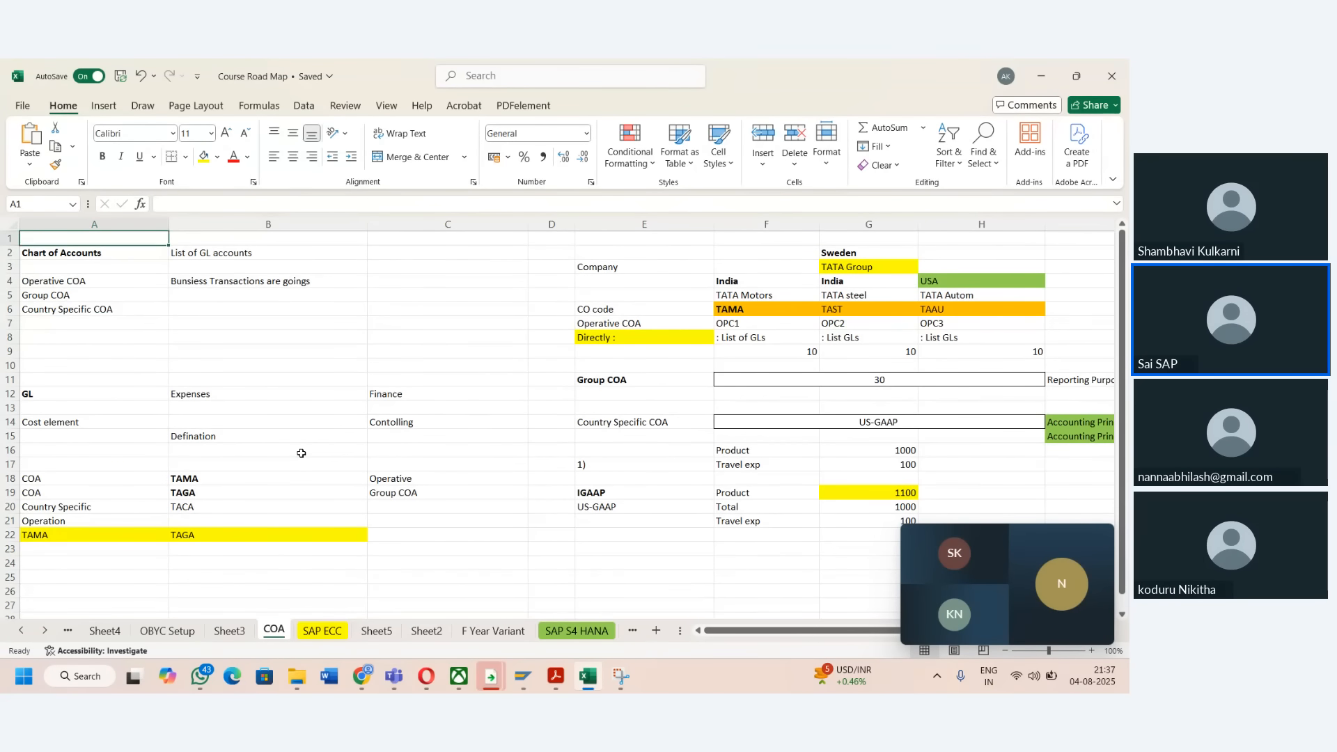
pyautogui.press('Down')
pyautogui.press('Down')
pyautogui.press('Down')
pyautogui.press('Down')
pyautogui.press('Down')
pyautogui.press('Down')
pyautogui.press('Down')
pyautogui.press('Down')
pyautogui.press('Down')
pyautogui.press('Down')
pyautogui.press('Down')
pyautogui.press('Down')
pyautogui.press('Down')
pyautogui.press('Down')
pyautogui.press('Down')
pyautogui.press('Down')
pyautogui.press('Down')
pyautogui.press('Down')
pyautogui.press('Down')
pyautogui.press('Down')
pyautogui.press('Down')
pyautogui.press('Down')
pyautogui.press('Down')
pyautogui.press('Down')
pyautogui.press('Down')
pyautogui.press('Down')
pyautogui.press('Down')
pyautogui.press('Down')
pyautogui.press('Down')
pyautogui.press('Down')
pyautogui.press('Down')
pyautogui.press('Down')
pyautogui.press('Down')
pyautogui.press('Down')
pyautogui.press('Down')
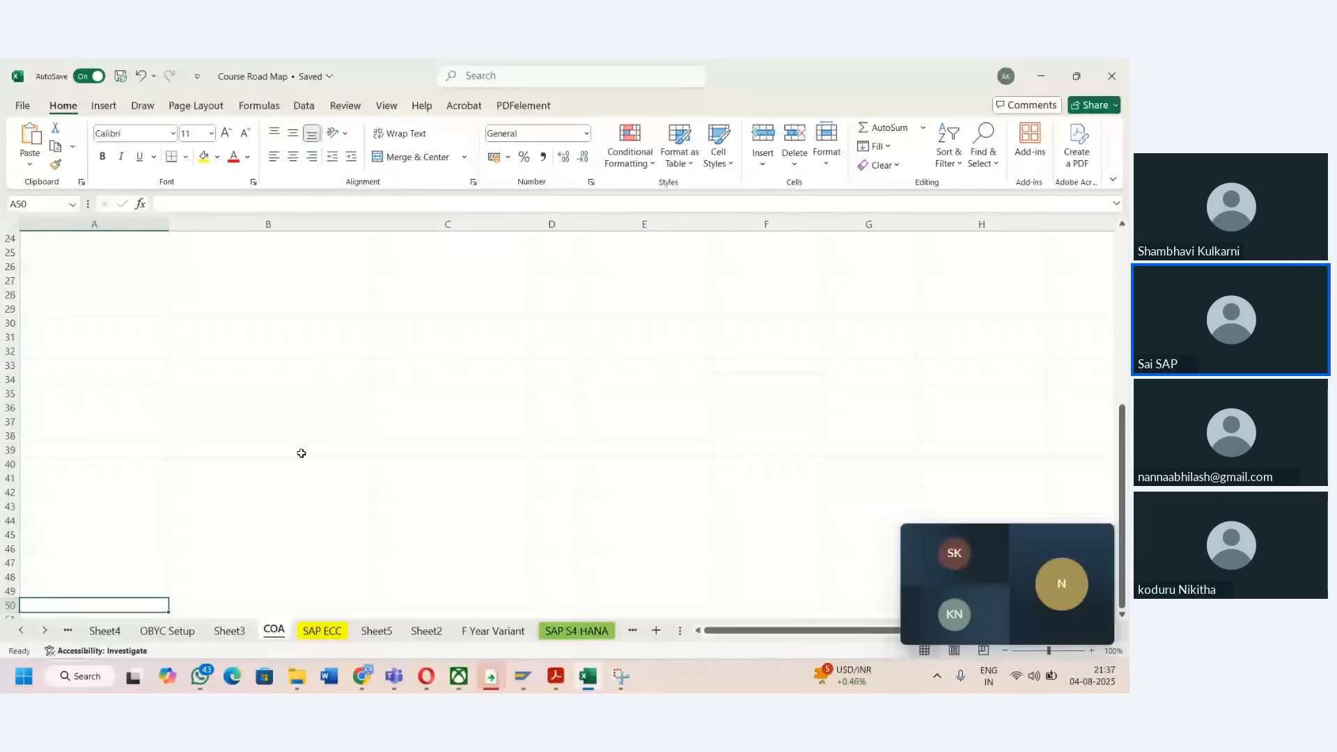
# - Check Sheet3 and Sheet4, and return to the OBYC Setup sheet
pyautogui.click(241, 636)
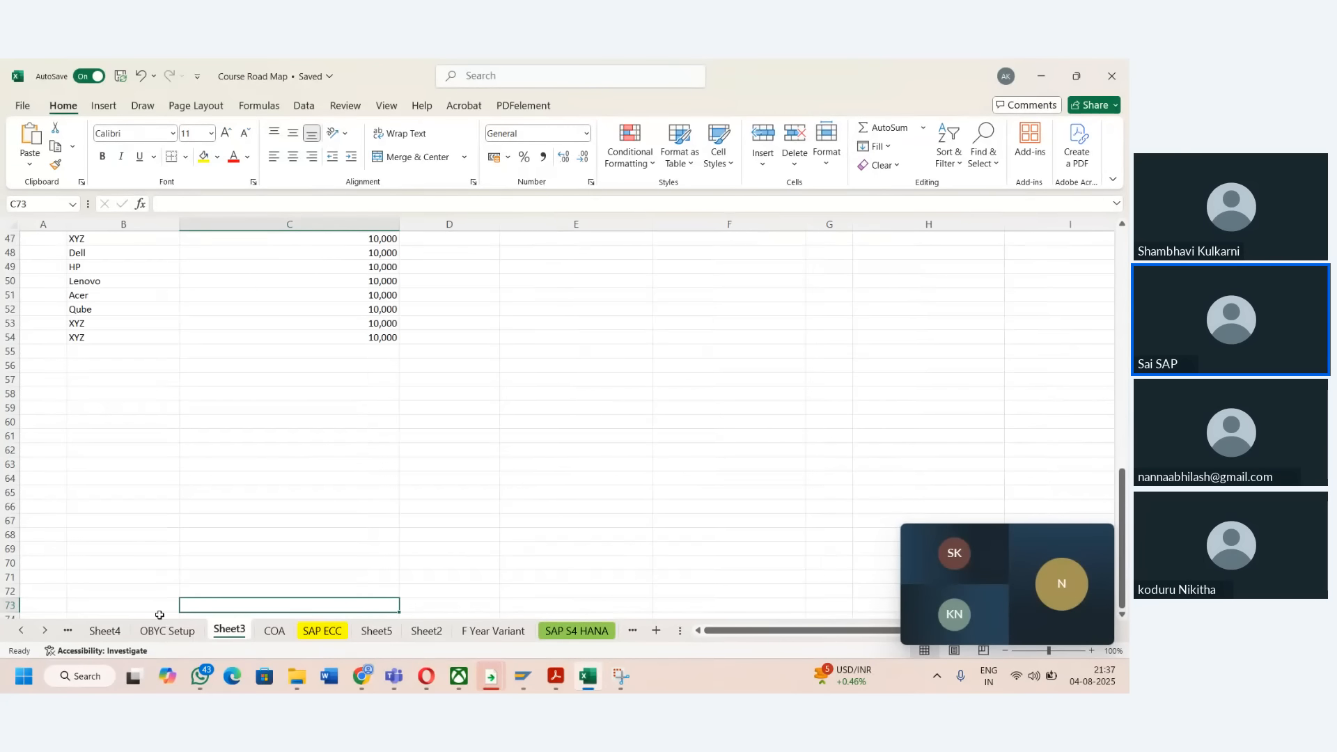
pyautogui.click(114, 631)
pyautogui.click(154, 631)
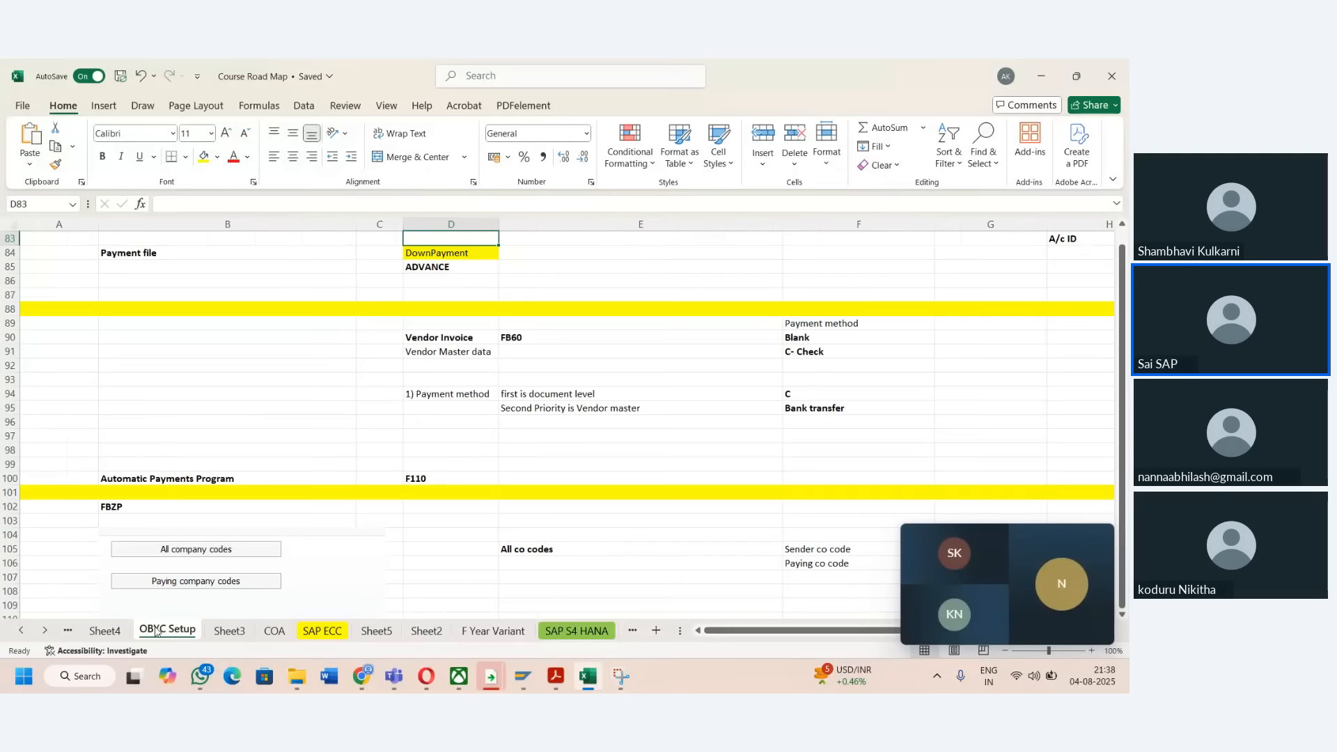
pyautogui.click(104, 630)
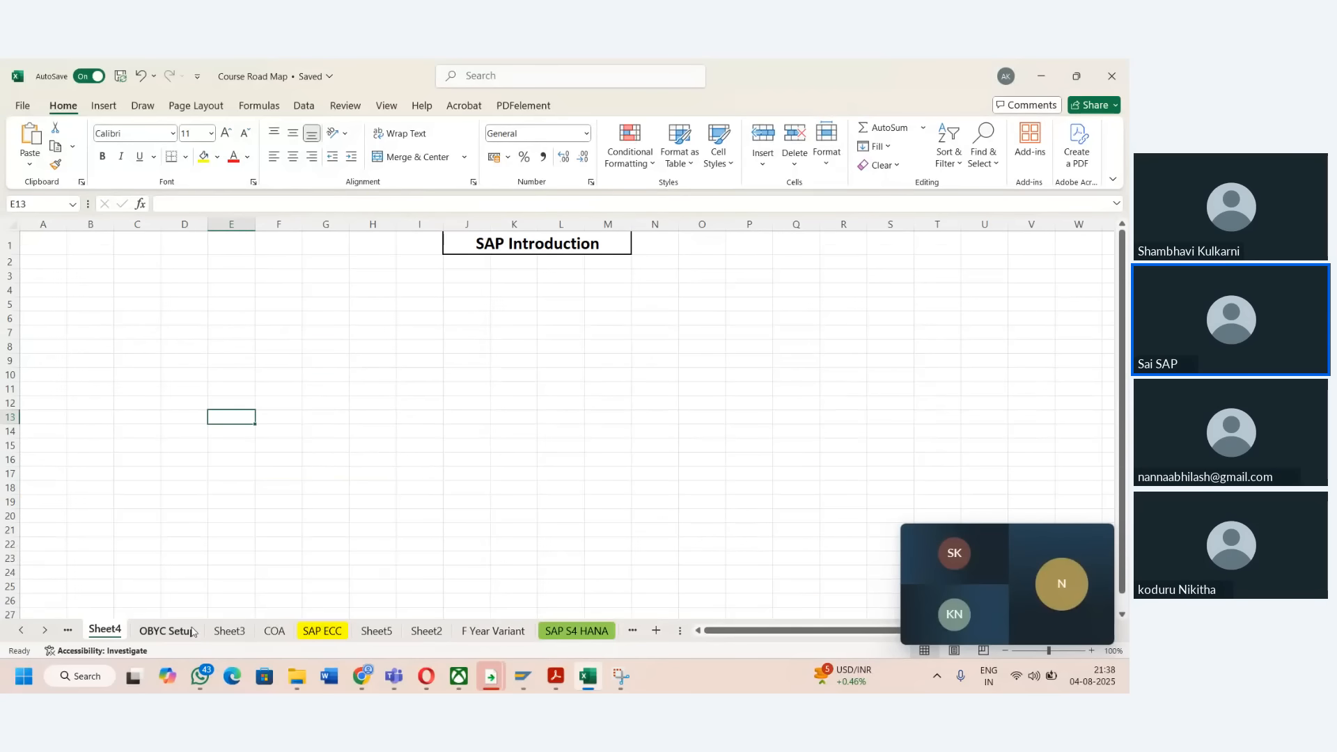
pyautogui.click(147, 631)
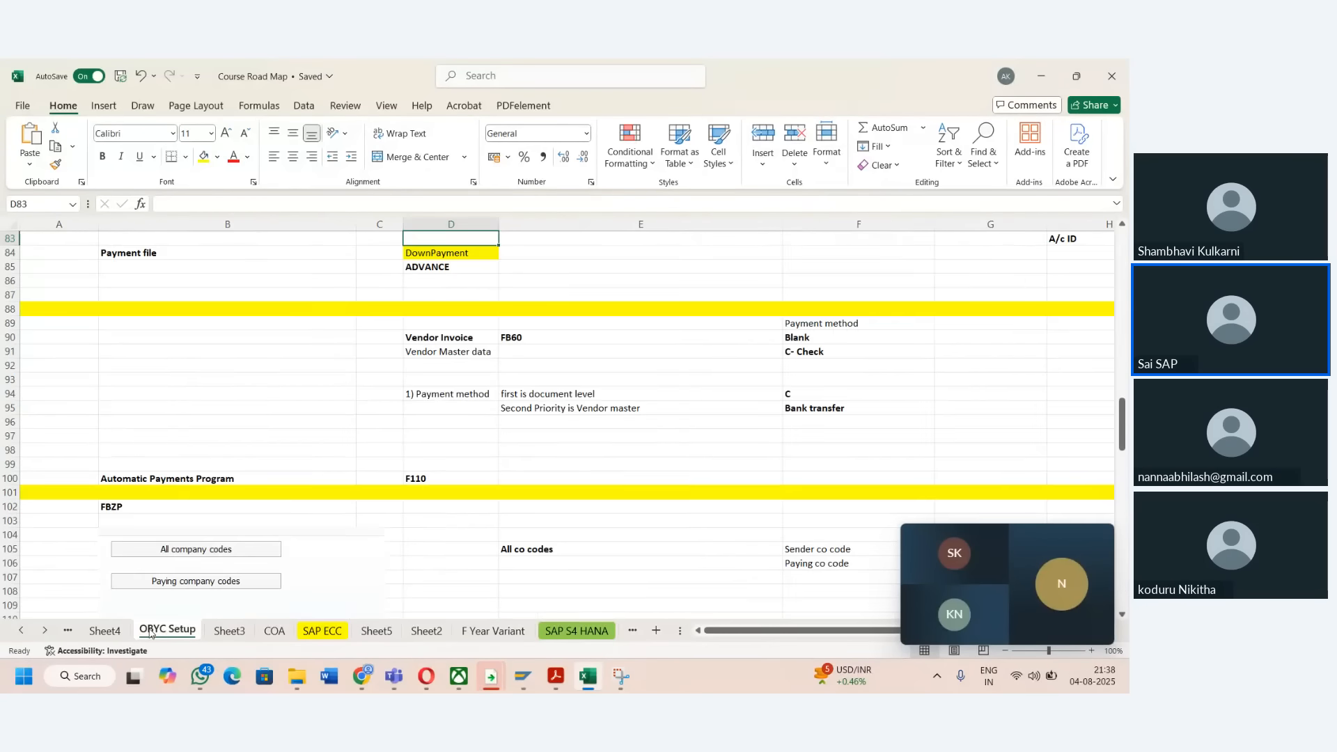
# - Review the OBYC Setup notes from the automatic payments section up to the vendor number range notes near row 46
pyautogui.click(395, 417)
pyautogui.press('Up')
pyautogui.press('Up')
pyautogui.press('Up')
pyautogui.press('Up')
pyautogui.press('Up')
pyautogui.press('Up')
pyautogui.press('Up')
pyautogui.press('Up')
pyautogui.press('Up')
pyautogui.press('Up')
pyautogui.press('Up')
pyautogui.press('Up')
pyautogui.press('Up')
pyautogui.press('Up')
pyautogui.press('Up')
pyautogui.press('Up')
pyautogui.press('Up')
pyautogui.press('Up')
pyautogui.press('Up')
pyautogui.press('Up')
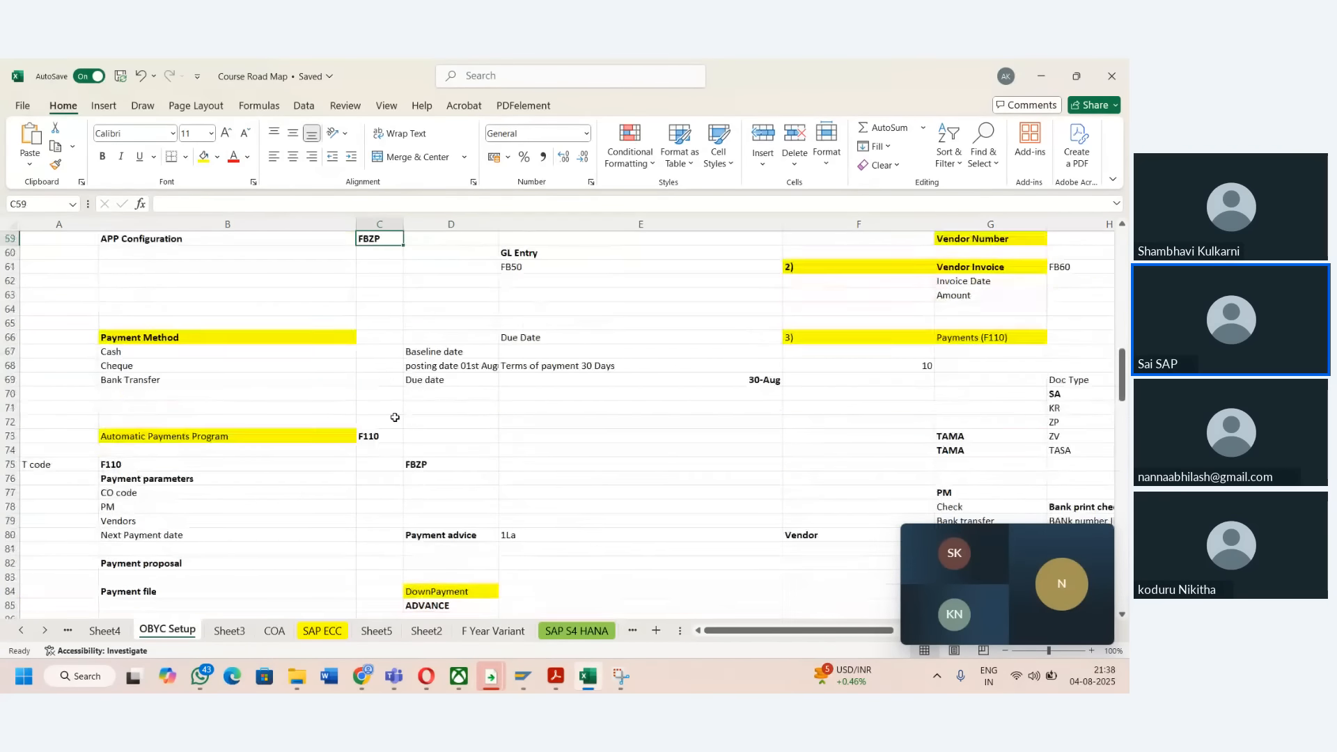
pyautogui.press('Up')
pyautogui.press('Up')
pyautogui.press('Up')
pyautogui.press('Up')
pyautogui.press('Up')
pyautogui.press('Up')
pyautogui.press('Up')
pyautogui.press('Up')
pyautogui.press('Up')
pyautogui.press('Up')
pyautogui.press('Up')
pyautogui.press('Up')
pyautogui.press('Up')
pyautogui.press('Right')
pyautogui.press('Right')
pyautogui.press('Right')
pyautogui.press('Right')
pyautogui.press('Right')
pyautogui.press('Right')
pyautogui.press('Right')
pyautogui.press('Right')
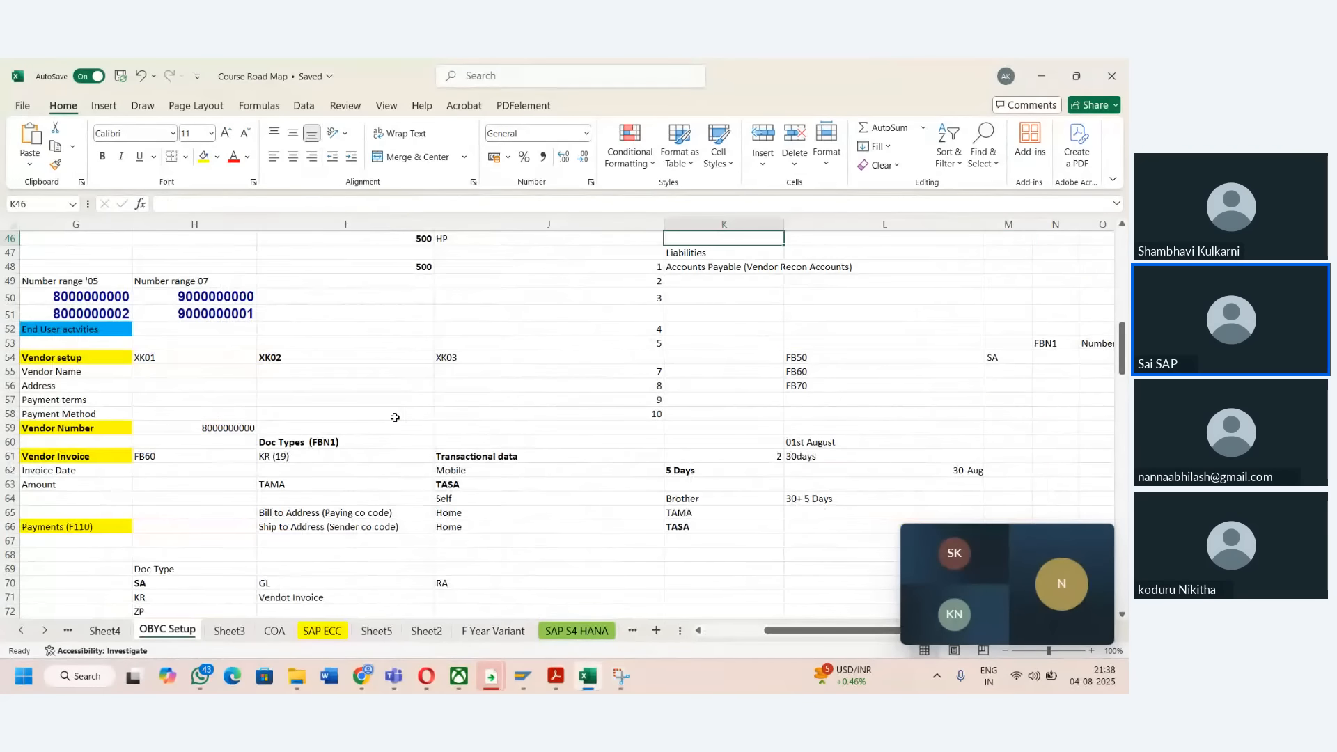
pyautogui.press('Left')
pyautogui.press('Left')
pyautogui.press('Left')
pyautogui.press('Left')
pyautogui.press('Left')
pyautogui.press('Left')
pyautogui.press('Left')
pyautogui.press('Left')
pyautogui.press('Right')
pyautogui.press('Right')
pyautogui.press('Right')
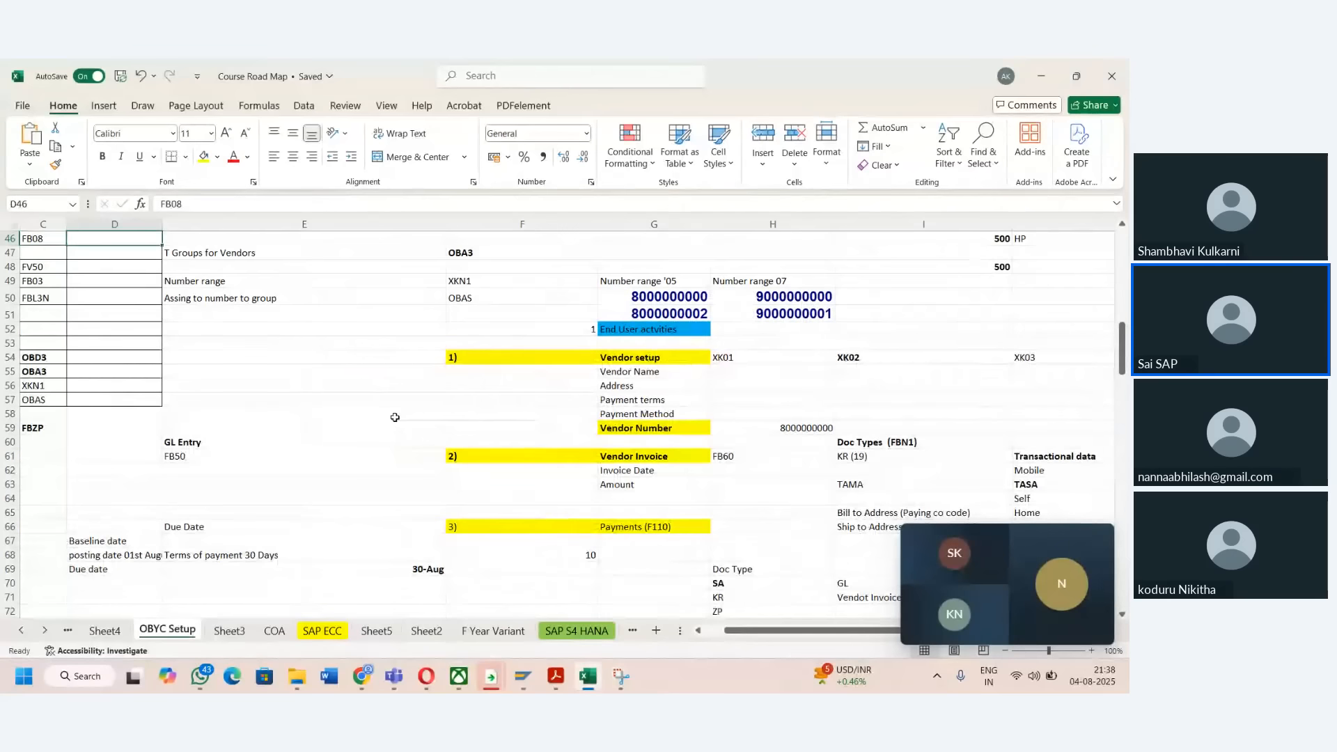
# - Copy the vendor notes in E49:H62 of OBYC Setup into cell A1 of a new worksheet
pyautogui.press('Down')
pyautogui.press('Down')
pyautogui.press('Down')
pyautogui.press('Left')
pyautogui.hotkey('shift', 'Down')
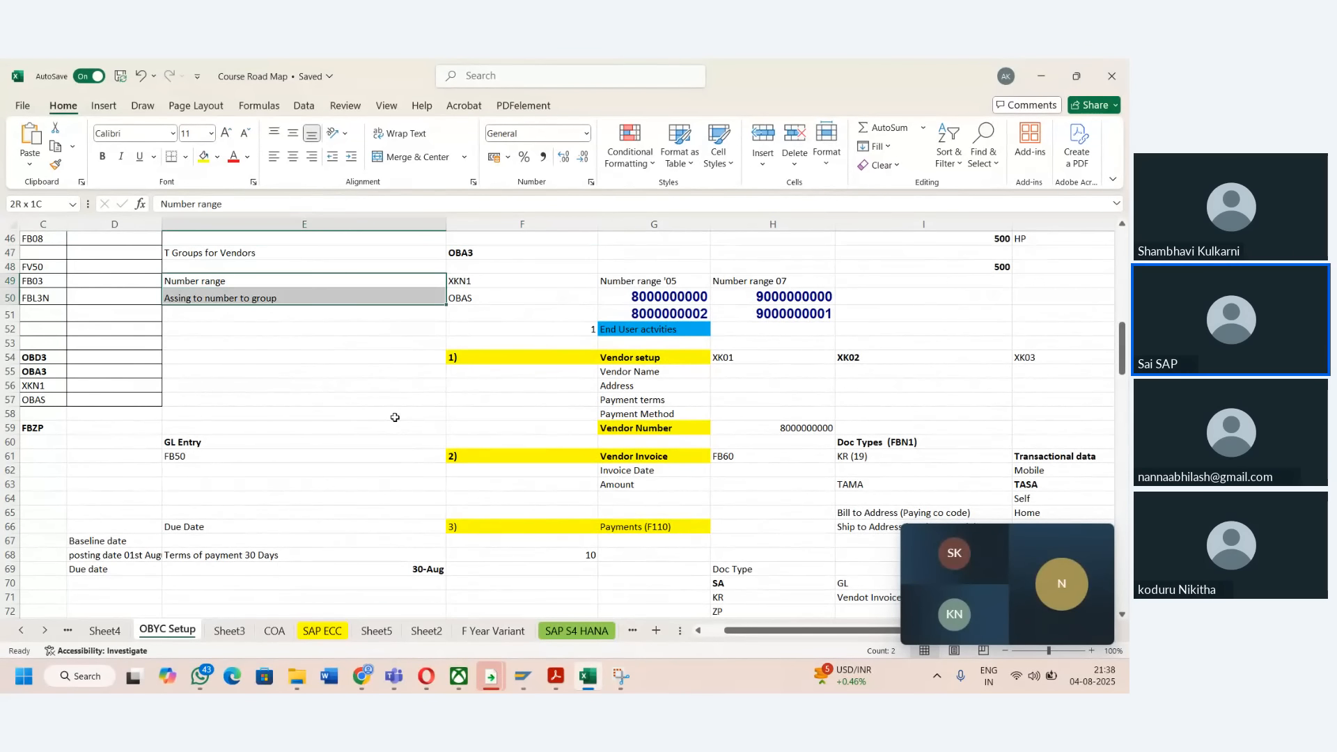
pyautogui.hotkey('shift', 'Down')
pyautogui.hotkey('shift', 'Down')
pyautogui.hotkey('shift', 'Down')
pyautogui.hotkey('shift', 'Down')
pyautogui.hotkey('shift', 'Down')
pyautogui.hotkey('shift', 'Down')
pyautogui.hotkey('shift', 'Down')
pyautogui.hotkey('shift', 'Down')
pyautogui.hotkey('shift', 'Down')
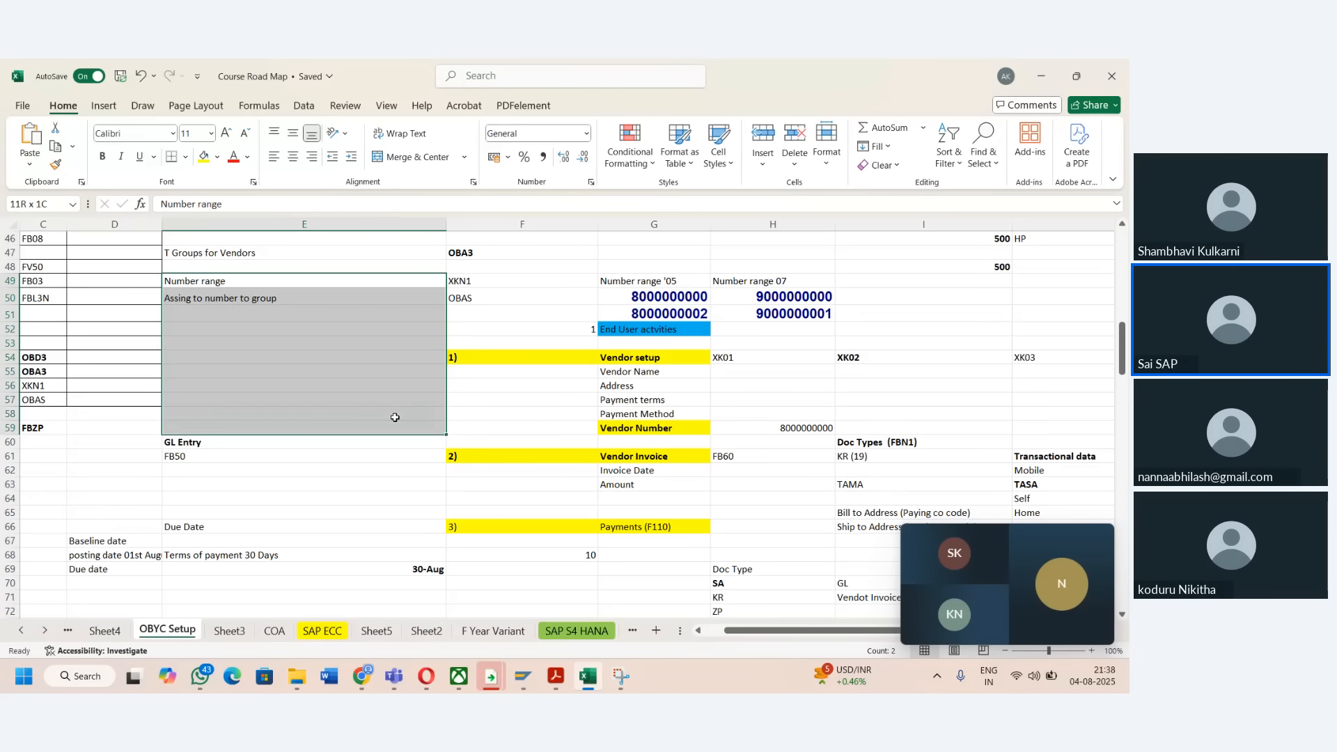
pyautogui.hotkey('shift', 'Down')
pyautogui.hotkey('shift', 'Down')
pyautogui.hotkey('shift', 'Right')
pyautogui.hotkey('shift', 'Right')
pyautogui.hotkey('shift', 'Right')
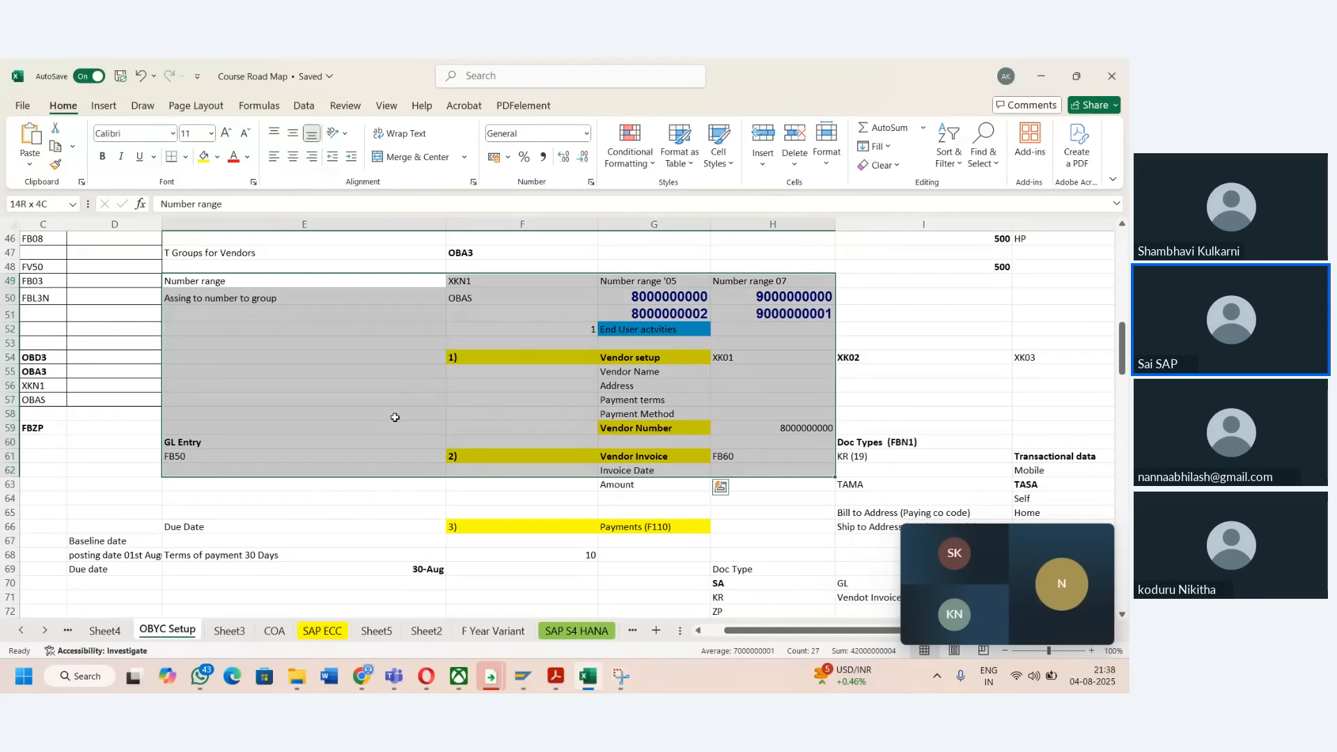
pyautogui.hotkey('ctrl', 'c')
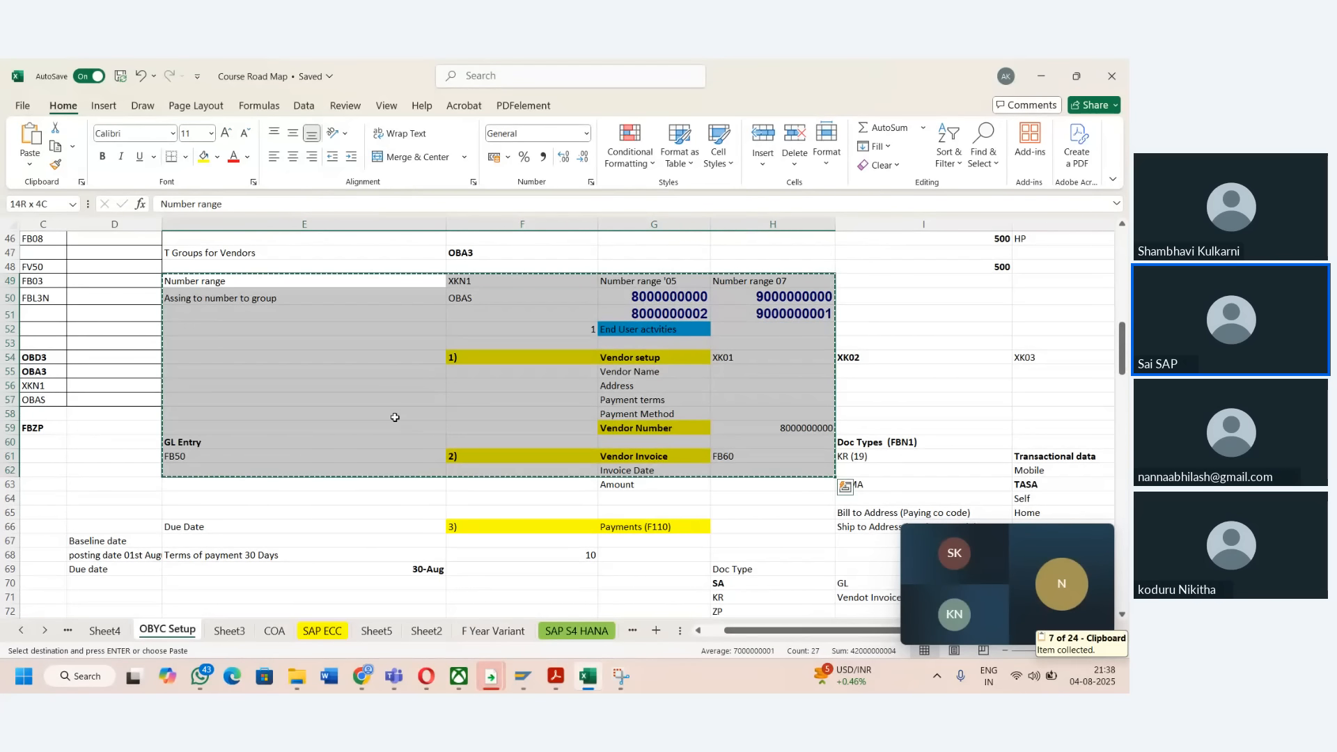
pyautogui.click(656, 630)
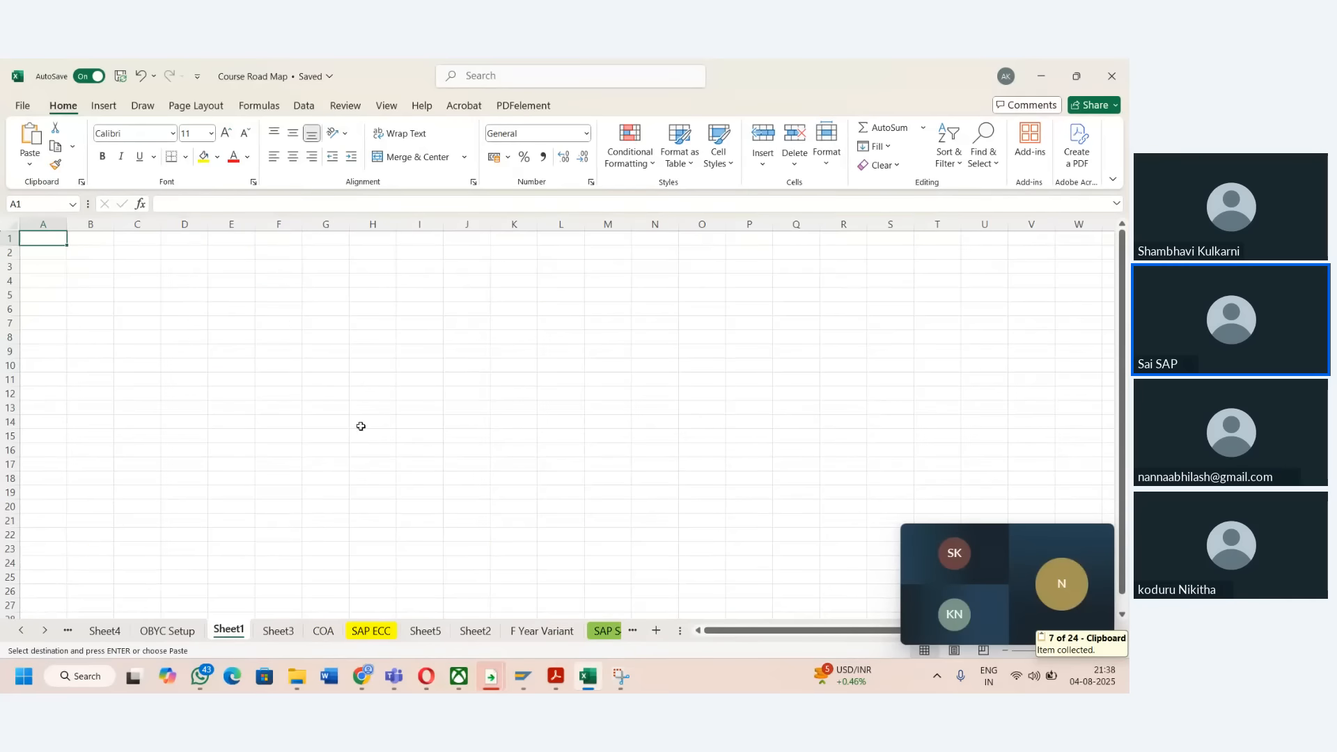
pyautogui.press('Return')
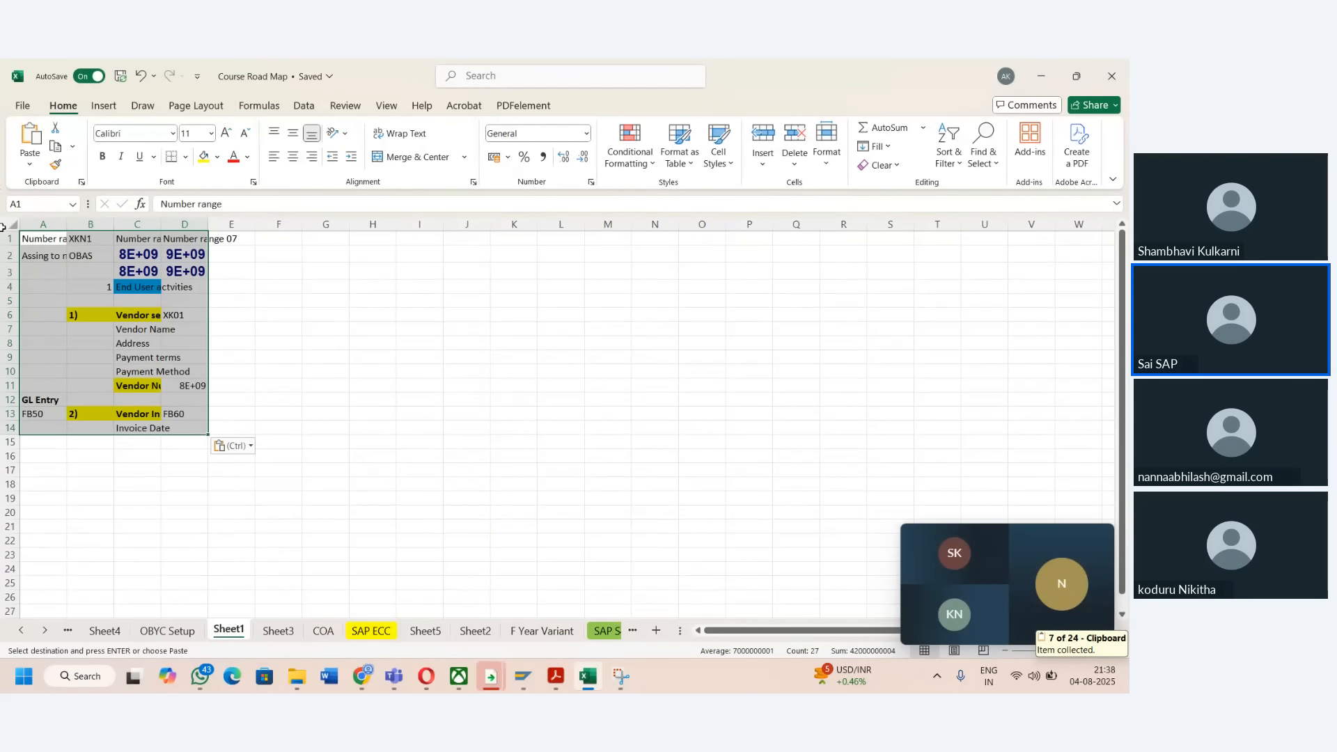
# - Widen all columns of the new sheet to one equal width that fits the copied notes
pyautogui.click(10, 224)
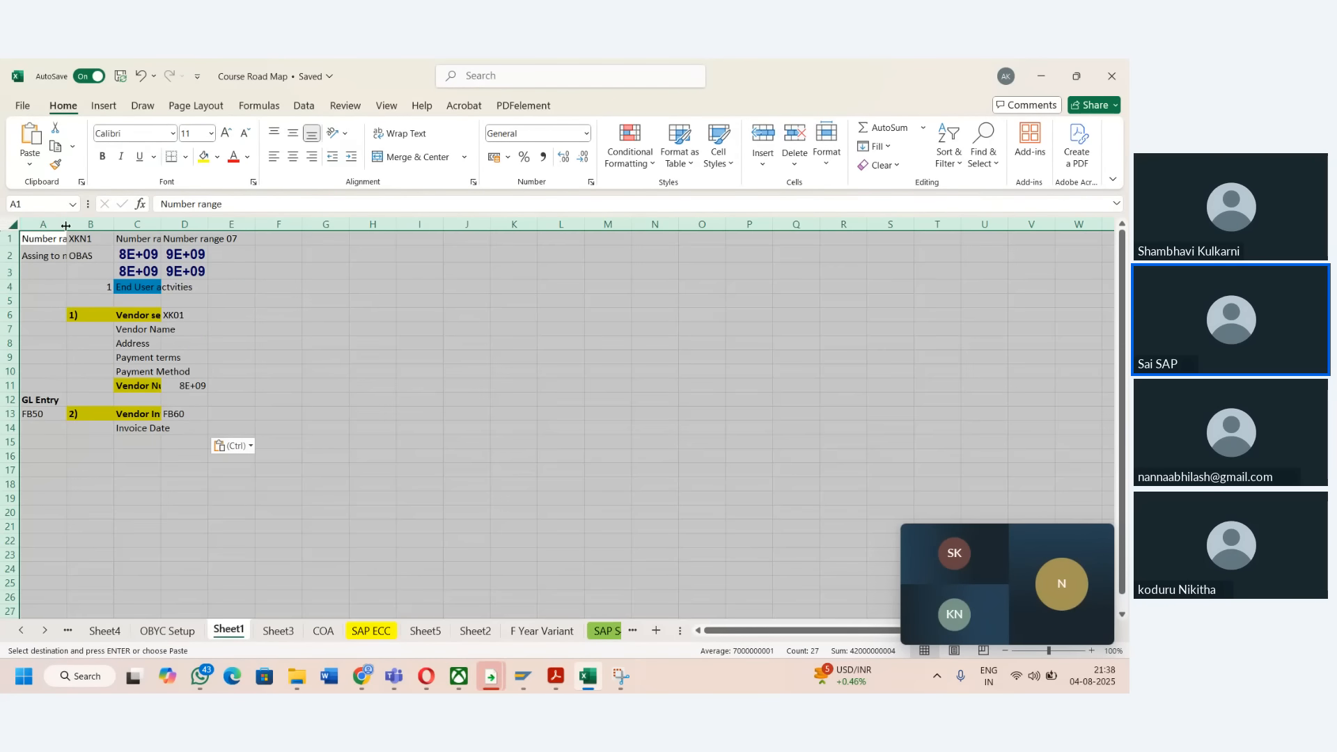
pyautogui.moveTo(67, 224); pyautogui.dragTo(65, 225)
pyautogui.doubleClick(65, 226)
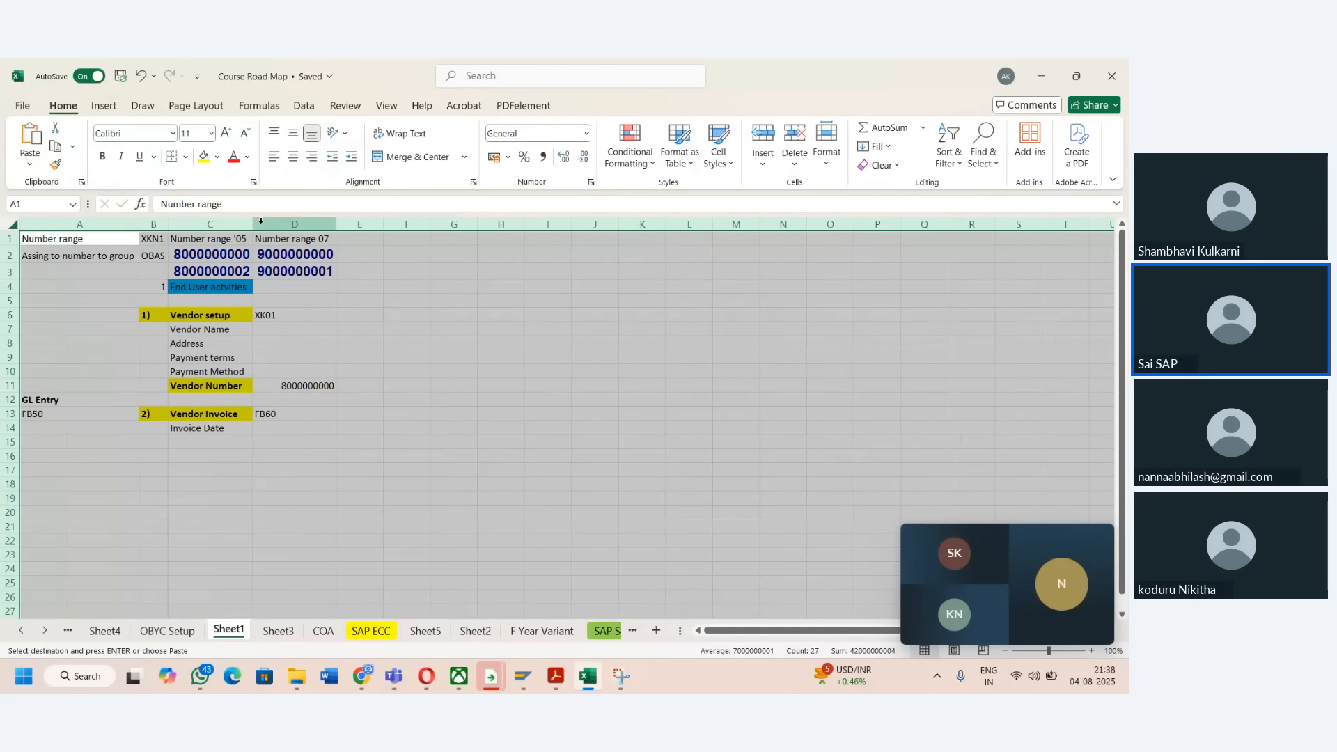
pyautogui.moveTo(254, 223); pyautogui.dragTo(349, 224)
pyautogui.click(209, 243)
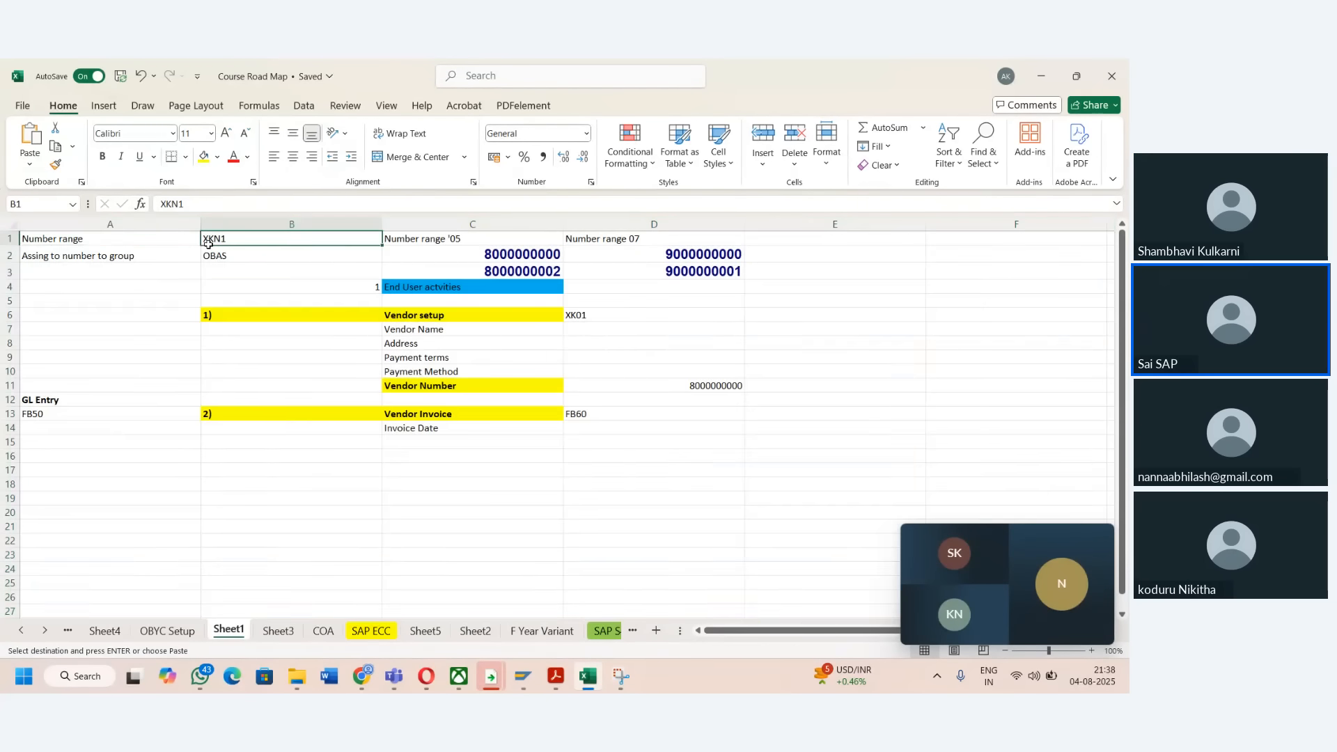
# - Review the copied notes from the number range assignment through Vendor setup to Vendor Invoice and Invoice Date
pyautogui.press('Left')
pyautogui.press('Down')
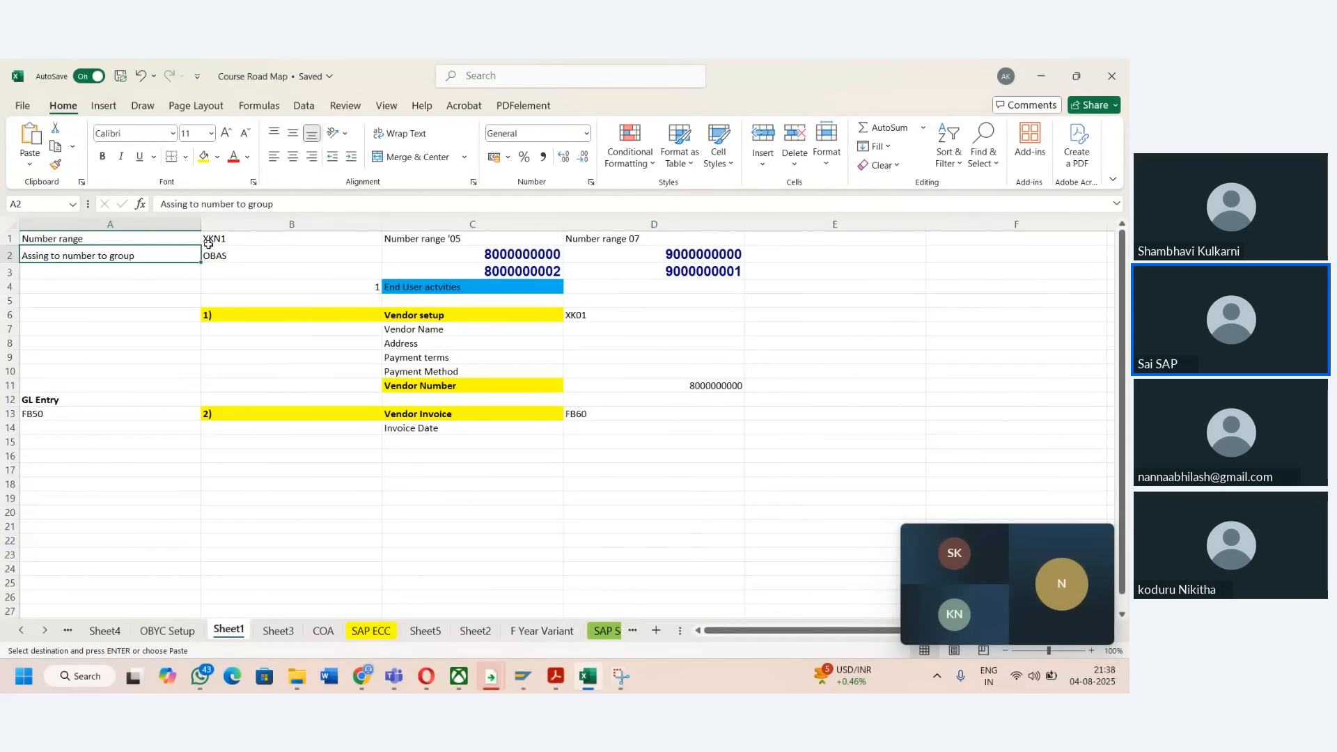
pyautogui.press('Right')
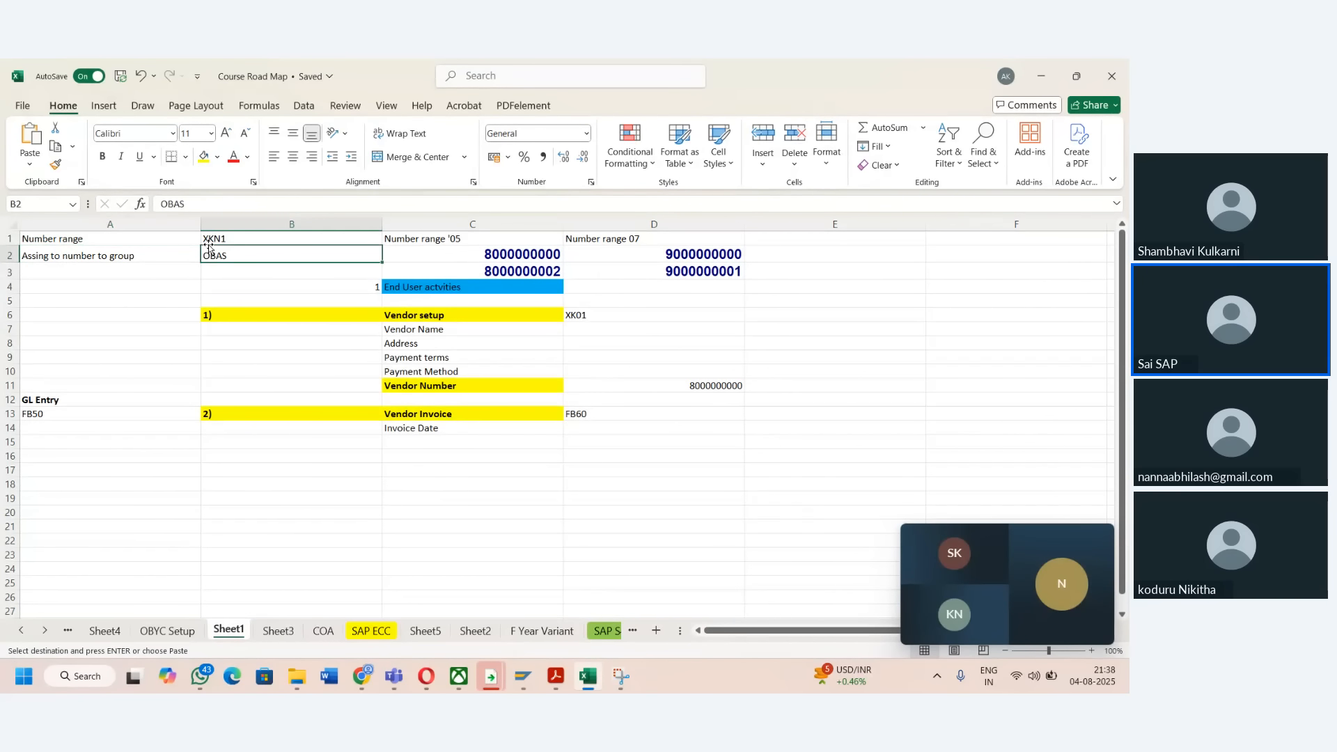
pyautogui.press('Down')
pyautogui.press('Down')
pyautogui.press('Down')
pyautogui.press('Down')
pyautogui.press('Right')
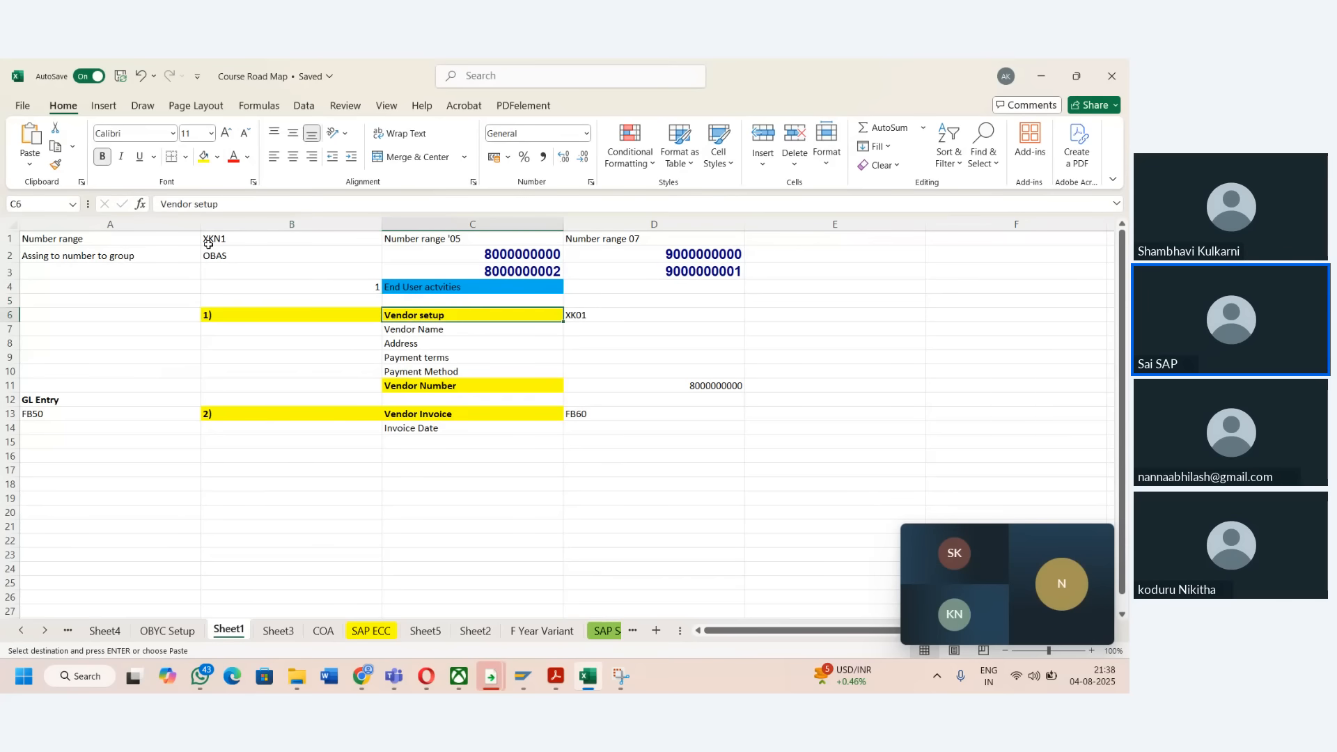
pyautogui.press('Down')
pyautogui.press('Down')
pyautogui.press('Down')
pyautogui.press('Down')
pyautogui.press('Down')
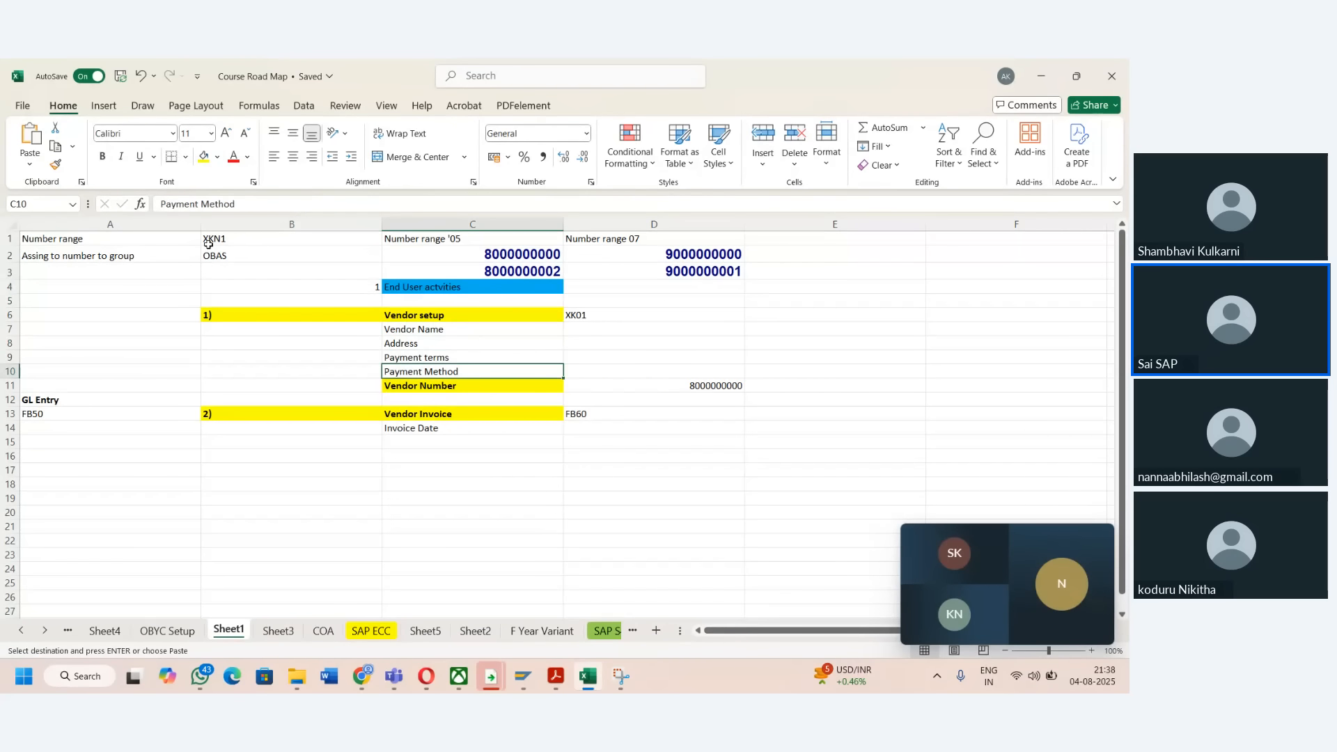
pyautogui.press('Down')
pyautogui.press('Left')
pyautogui.press('Down')
pyautogui.press('Right')
pyautogui.press('Left')
pyautogui.press('Down')
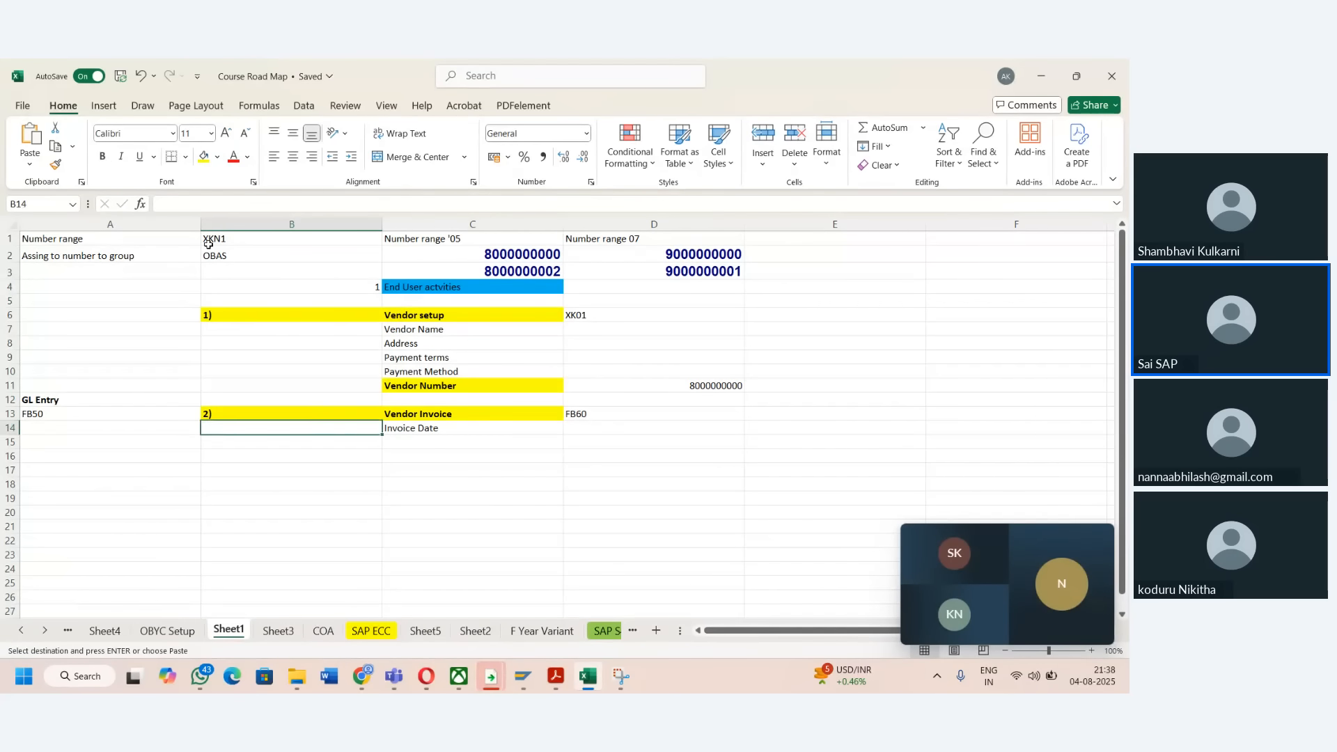
# - Add a third process heading two rows below Invoice Date, with "3)" in B16 and "Vendor Payment" in C16
pyautogui.press('Down')
pyautogui.press('Down')
pyautogui.write('3')
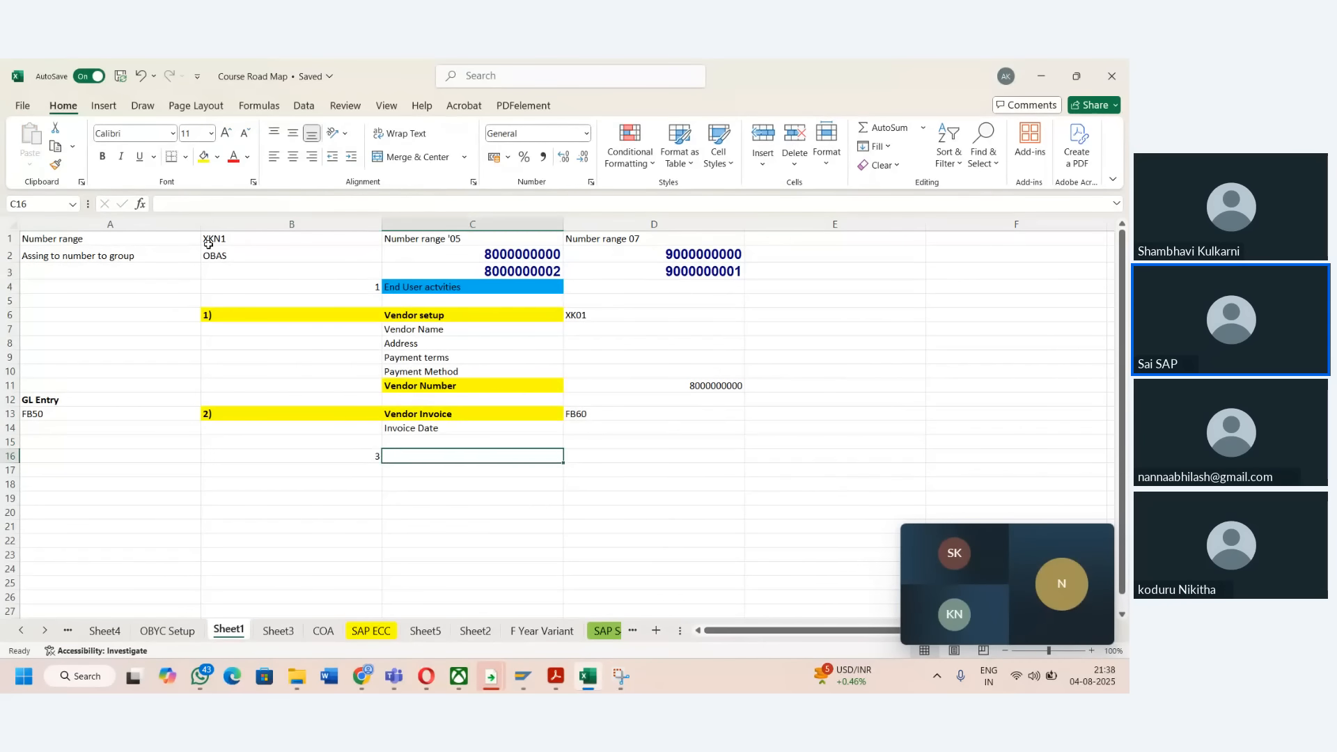
pyautogui.hotkey('ctrl', 'Return')
pyautogui.write('3)')
pyautogui.press('Tab')
pyautogui.write('Ven')
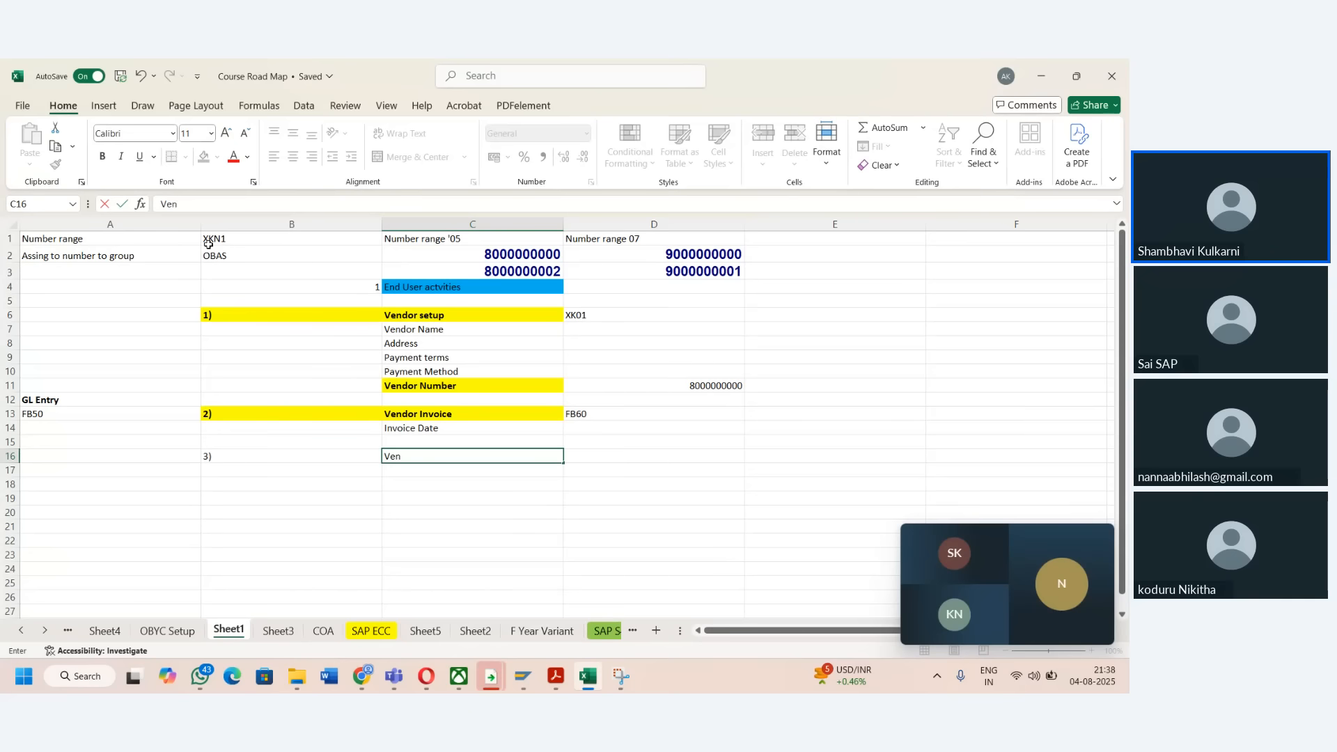
pyautogui.write('dor ')
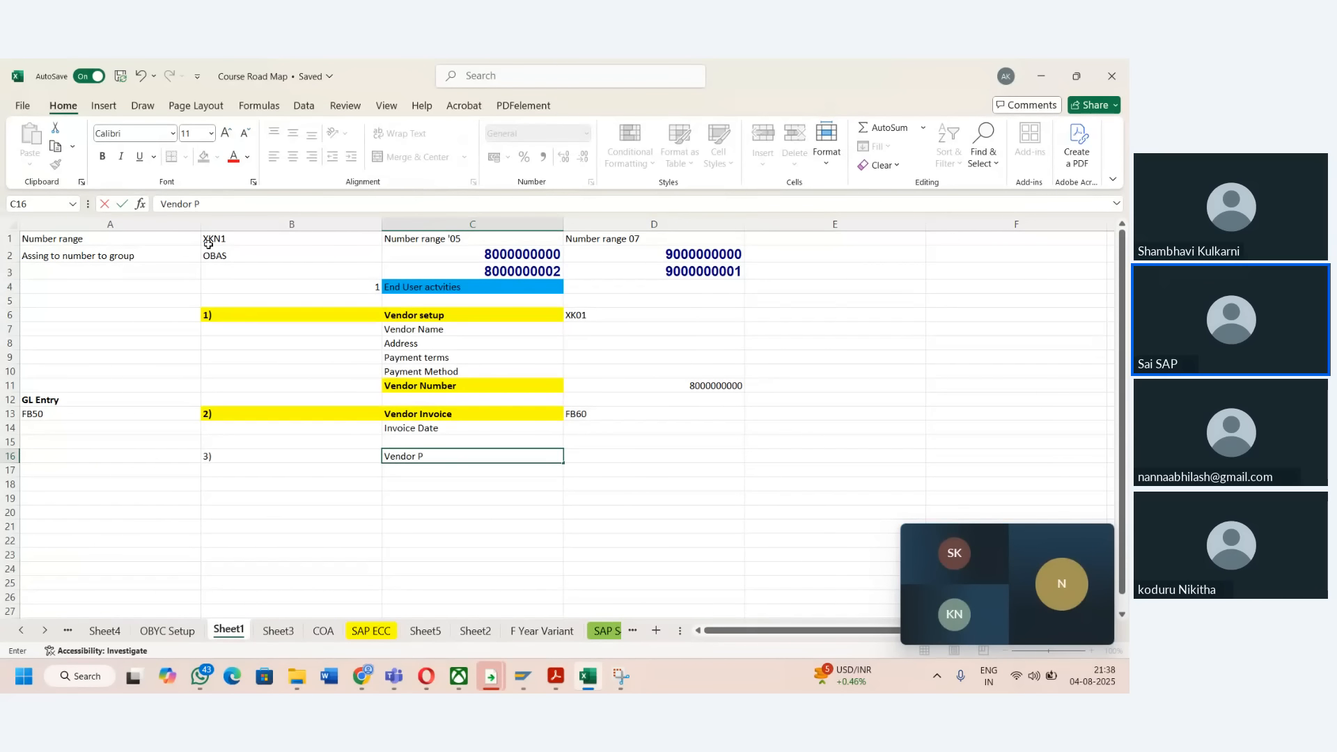
pyautogui.write('Payment')
pyautogui.press('Left')
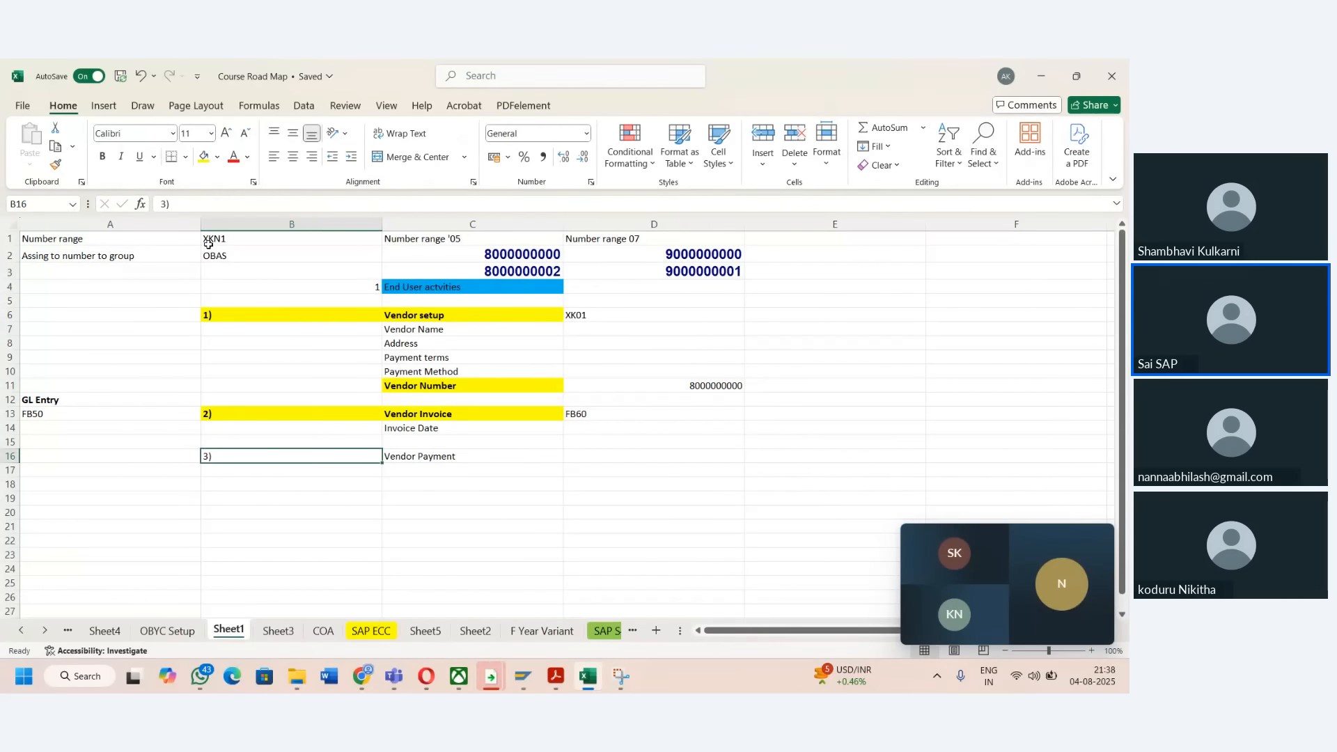
# - Format the Vendor Payment heading in B16:C16 with yellow fill and bold text
pyautogui.hotkey('shift', 'Right')
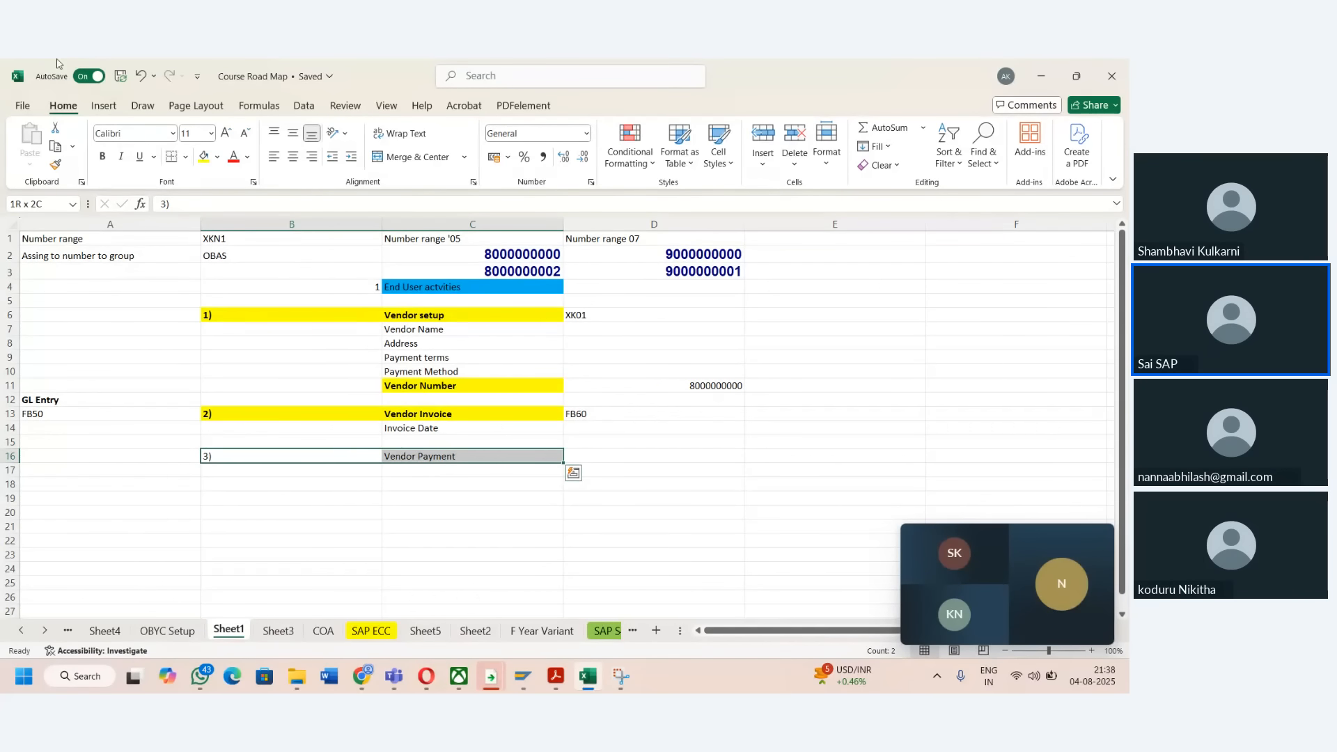
pyautogui.click(204, 156)
pyautogui.click(306, 315)
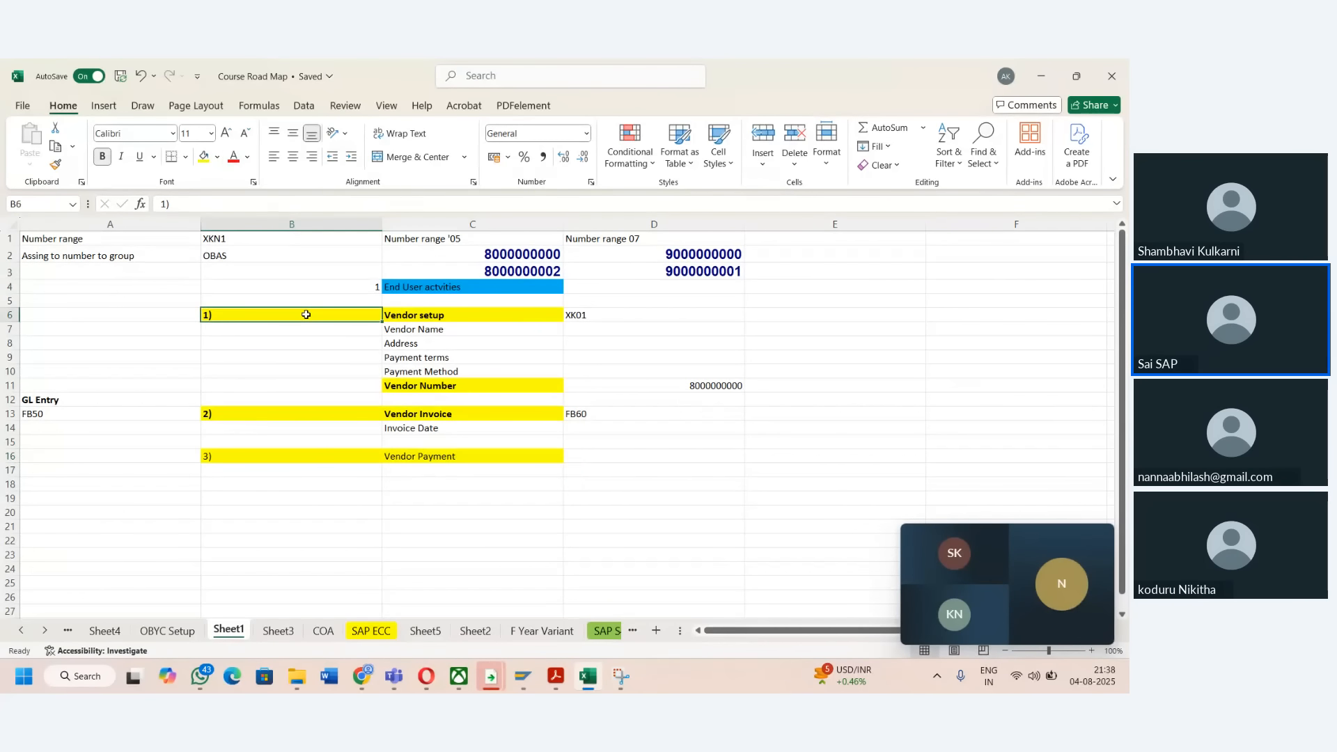
pyautogui.press('Right')
pyautogui.press('Down')
pyautogui.press('Down')
pyautogui.press('Down')
pyautogui.press('Down')
pyautogui.press('Down')
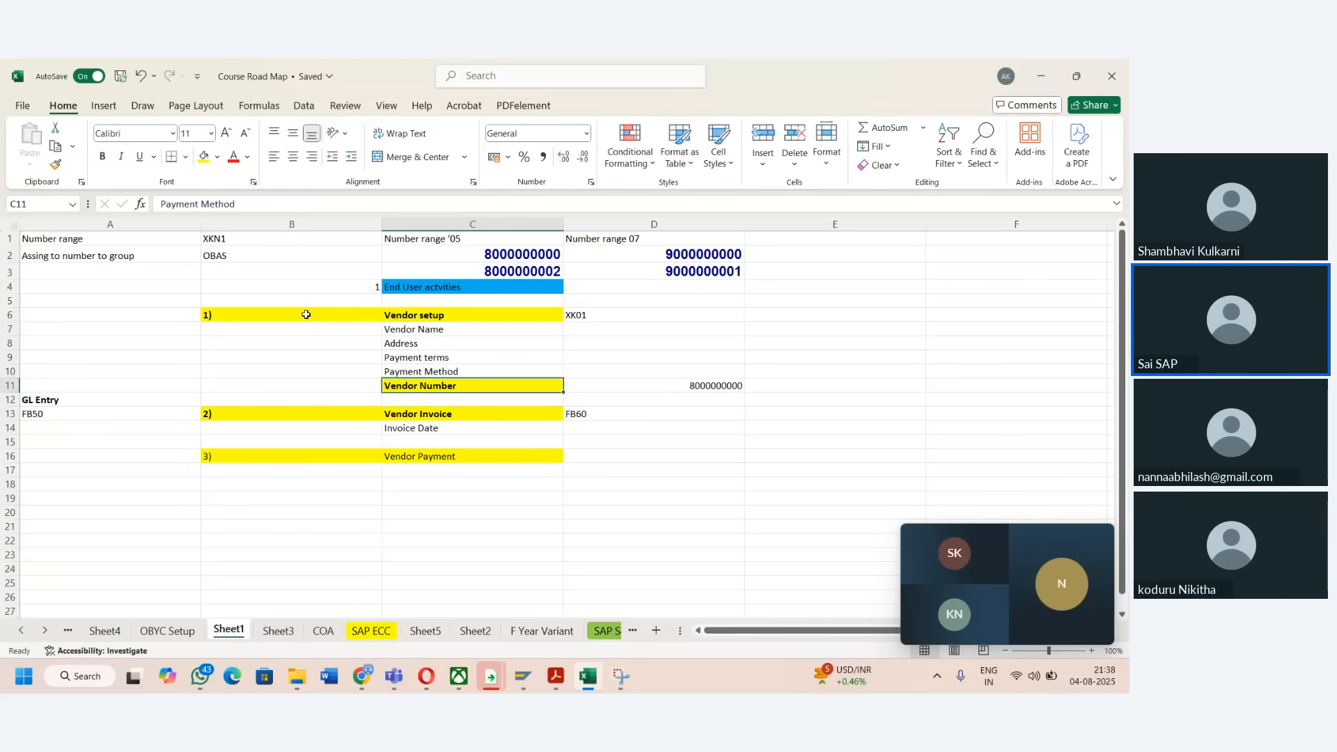
pyautogui.press('Down')
pyautogui.press('Left')
pyautogui.press('Down')
pyautogui.press('Down')
pyautogui.press('Down')
pyautogui.press('Down')
pyautogui.hotkey('shift', 'Right')
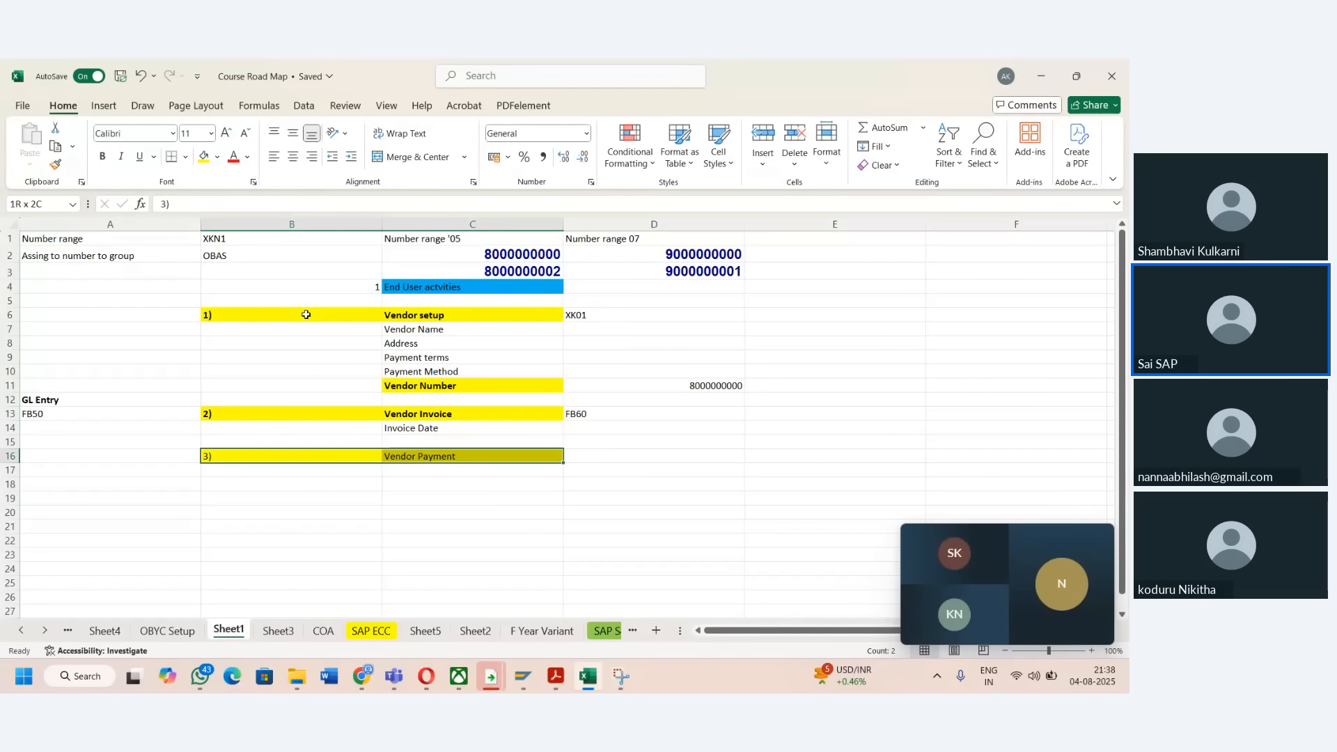
pyautogui.hotkey('ctrl', 'b')
# - Review the number range and group assignment notes in rows 1 to 5, including the XKN1 and OBAS transaction codes
pyautogui.press('Up')
pyautogui.press('Up')
pyautogui.press('Up')
pyautogui.press('Up')
pyautogui.press('Up')
pyautogui.press('Up')
pyautogui.press('Up')
pyautogui.press('Up')
pyautogui.press('Up')
pyautogui.press('Up')
pyautogui.press('Up')
pyautogui.press('Up')
pyautogui.press('Up')
pyautogui.press('Up')
pyautogui.press('Up')
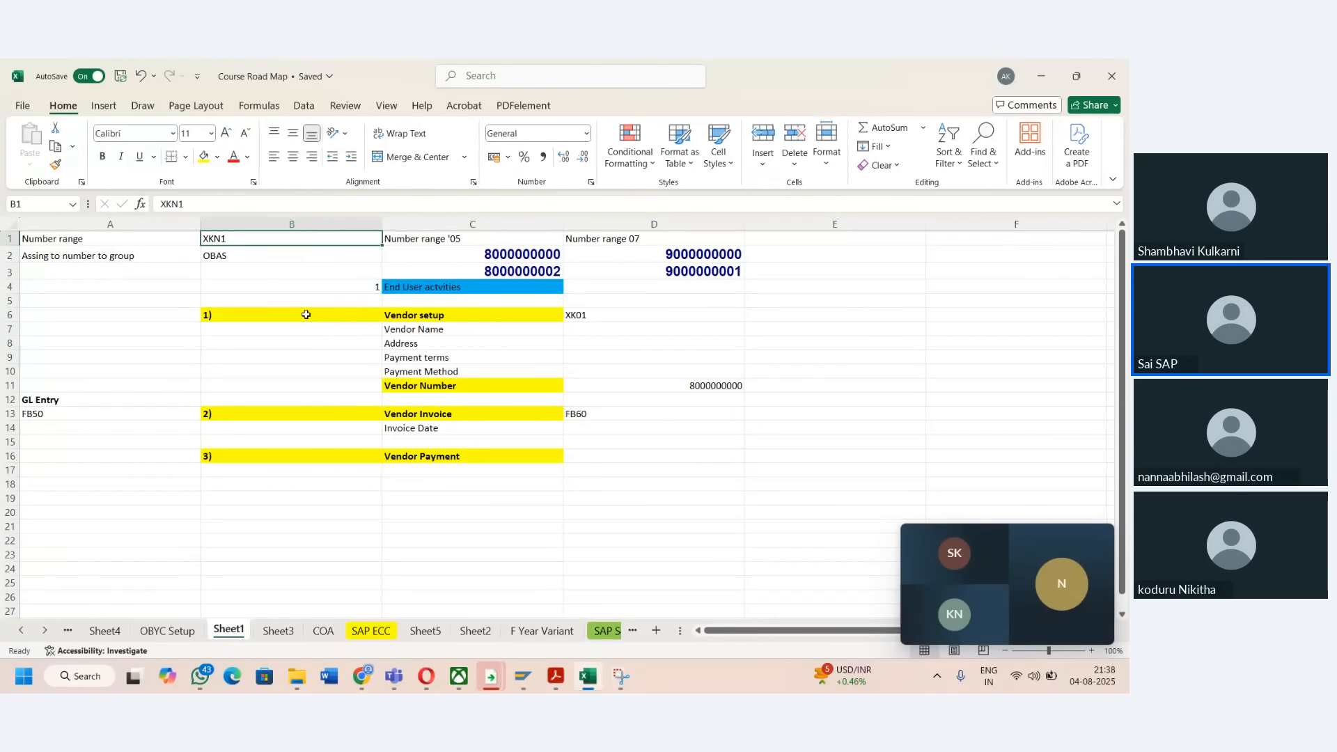
pyautogui.press('Left')
pyautogui.press('Down')
pyautogui.press('Right')
pyautogui.press('Down')
pyautogui.press('Down')
pyautogui.press('Down')
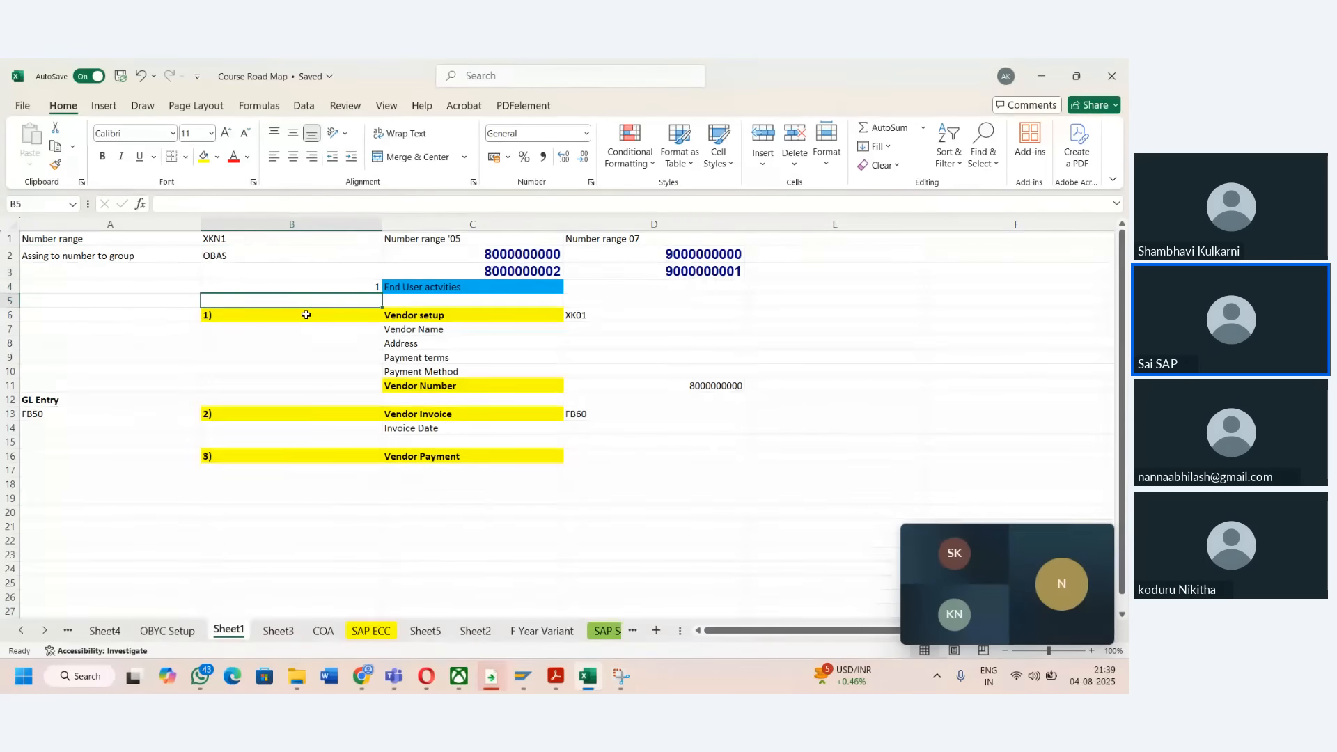
pyautogui.press('Up')
pyautogui.press('Up')
pyautogui.press('Up')
pyautogui.press('Up')
pyautogui.press('Down')
pyautogui.press('Down')
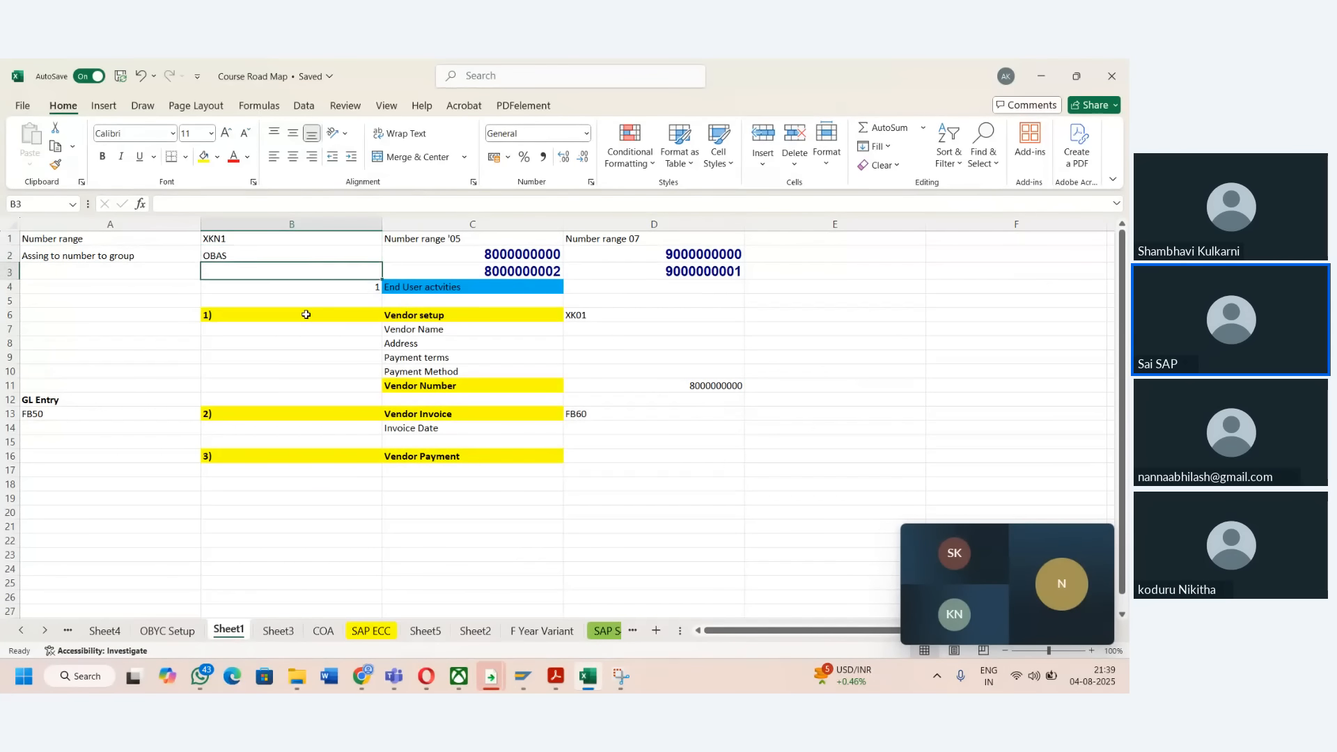
pyautogui.press('Left')
pyautogui.press('Up')
pyautogui.press('Up')
pyautogui.press('Right')
pyautogui.press('Left')
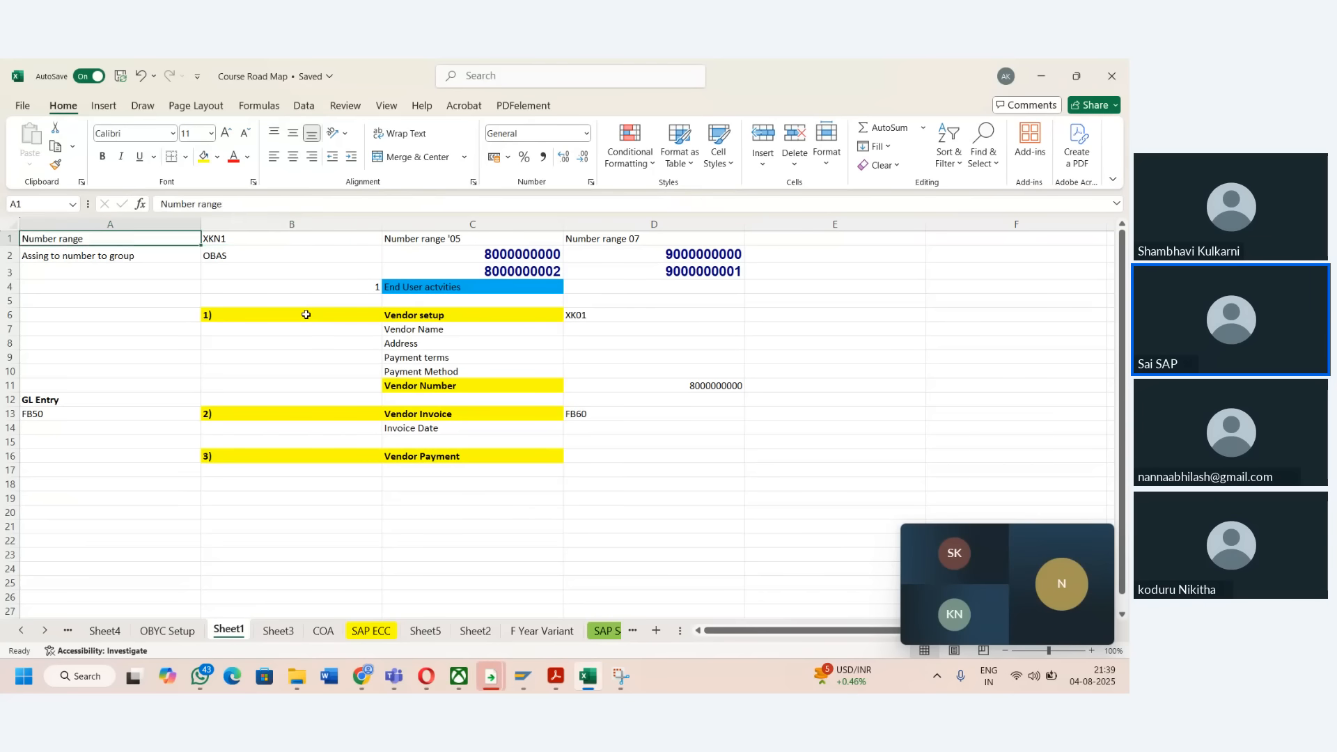
pyautogui.press('Down')
pyautogui.press('Right')
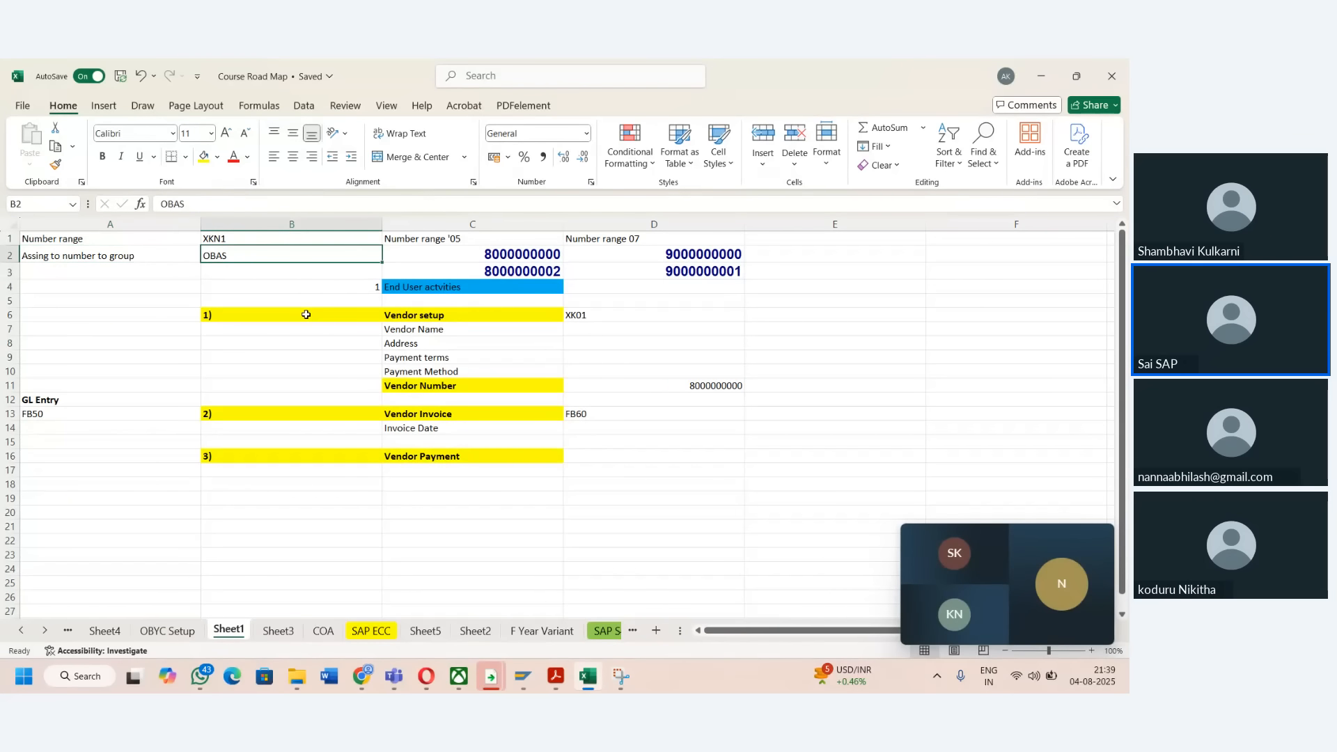
pyautogui.press('Left')
pyautogui.press('Up')
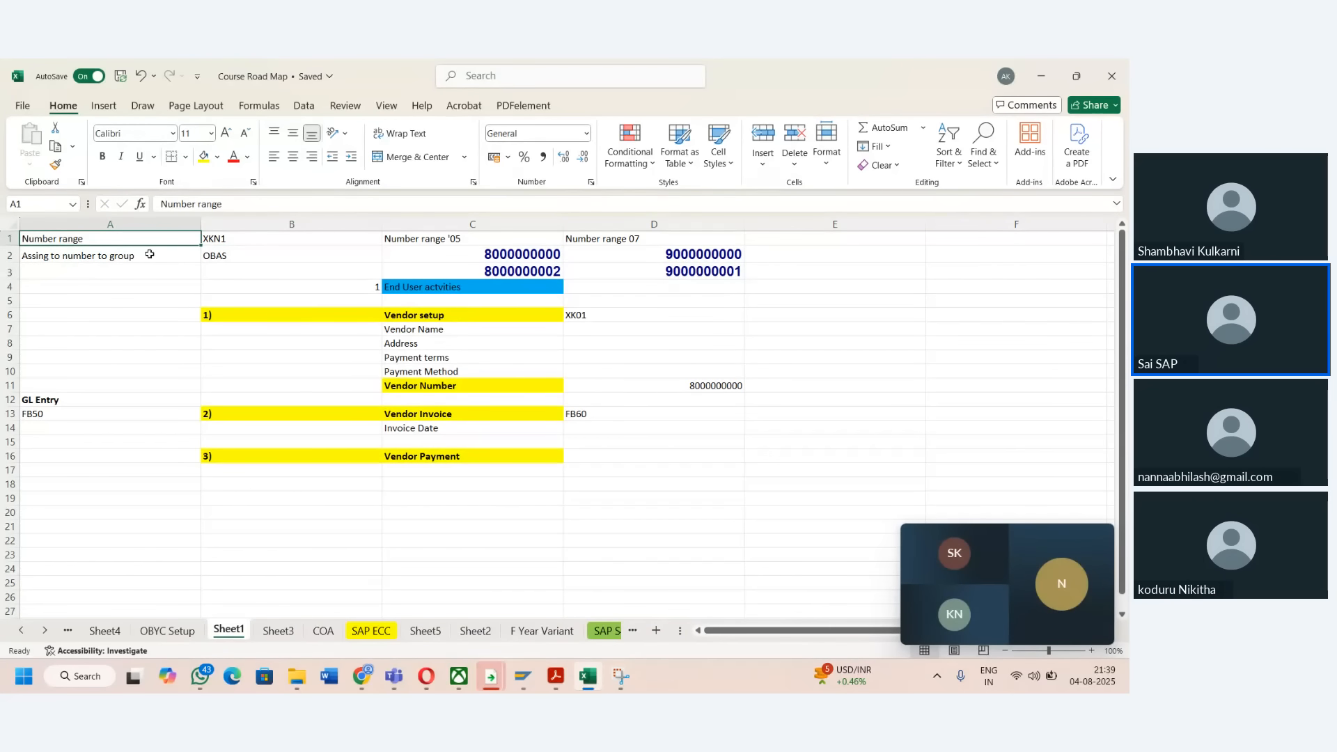
# - Select the whole first row, Number range, and bring up its row editing options
pyautogui.click(9, 237)
pyautogui.rightClick(9, 237)
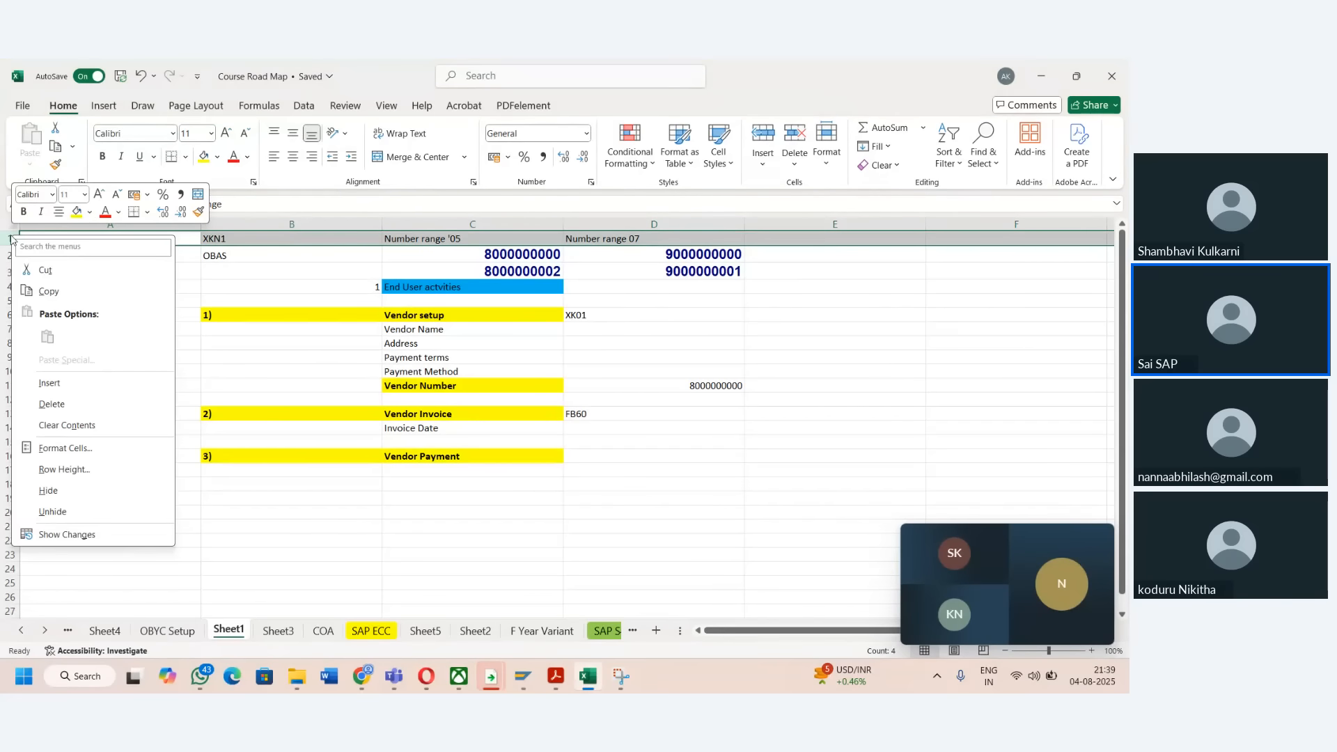
pyautogui.click(280, 624)
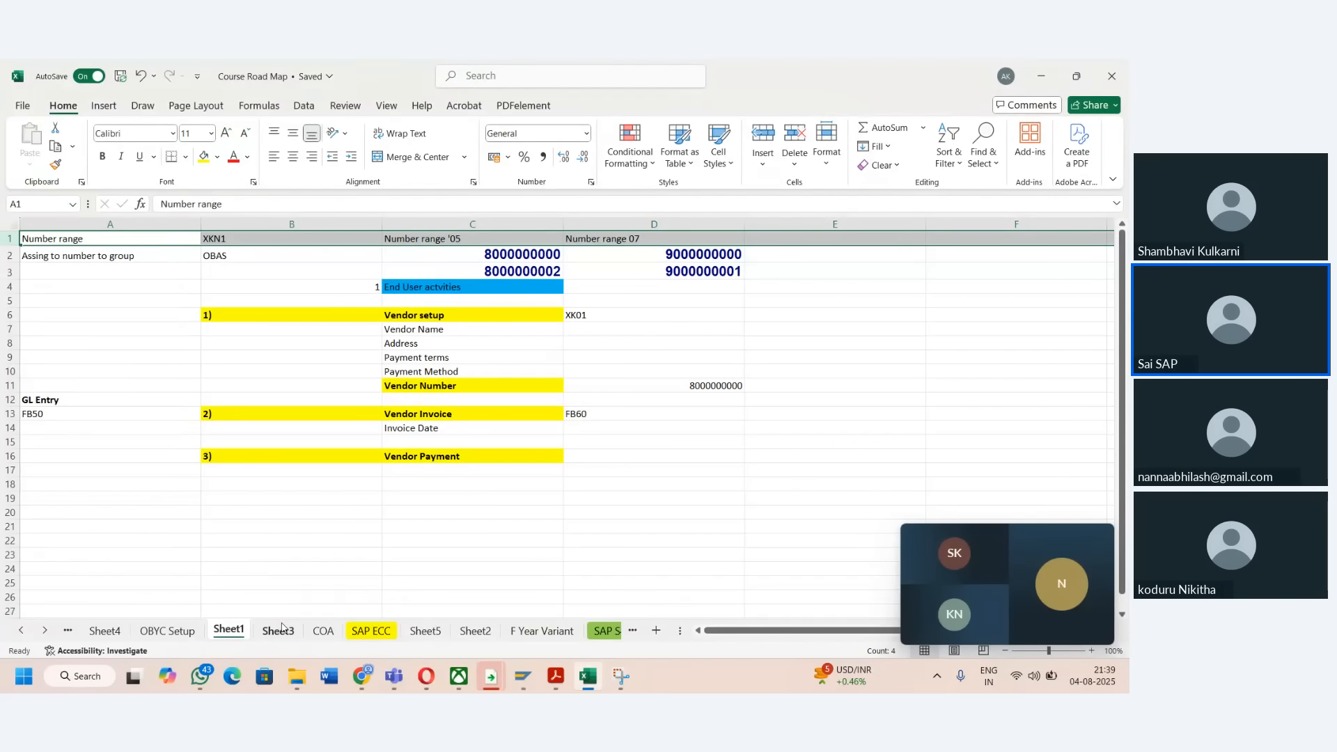
pyautogui.click(276, 628)
pyautogui.click(228, 630)
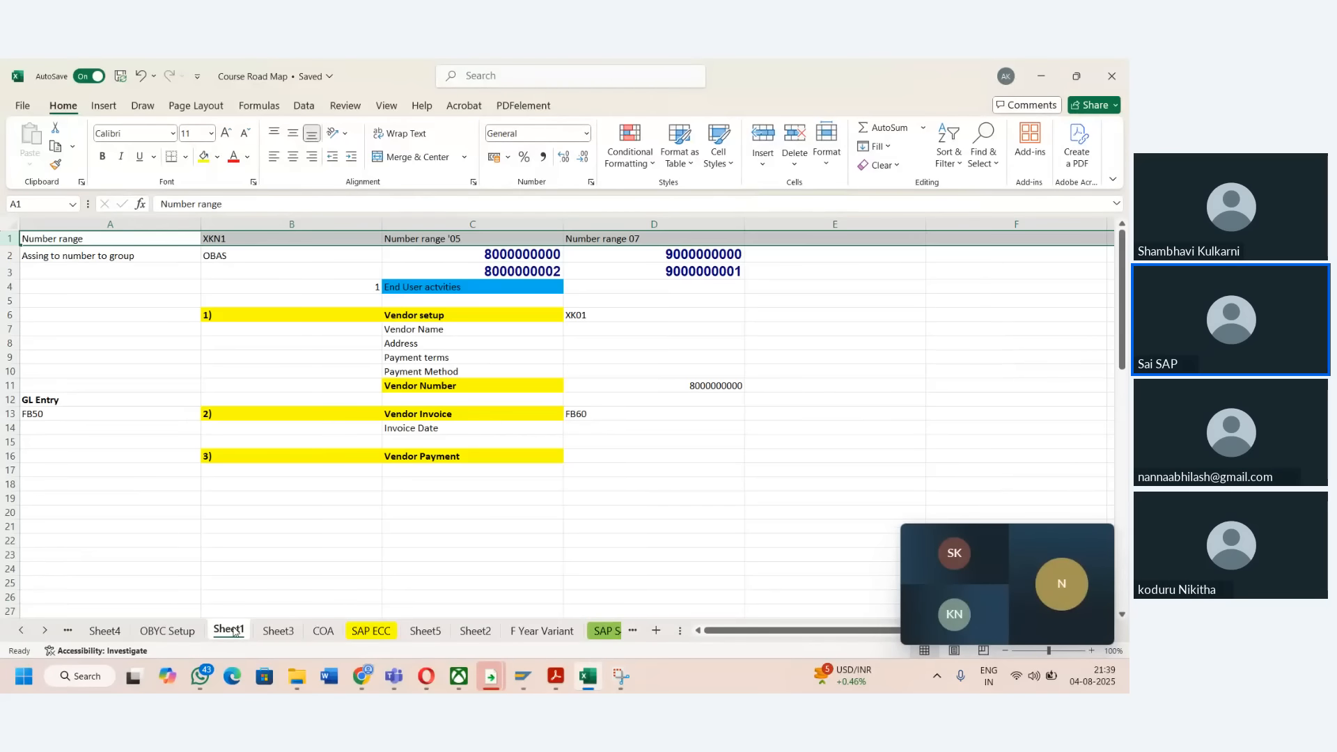
pyautogui.rightClick(7, 238)
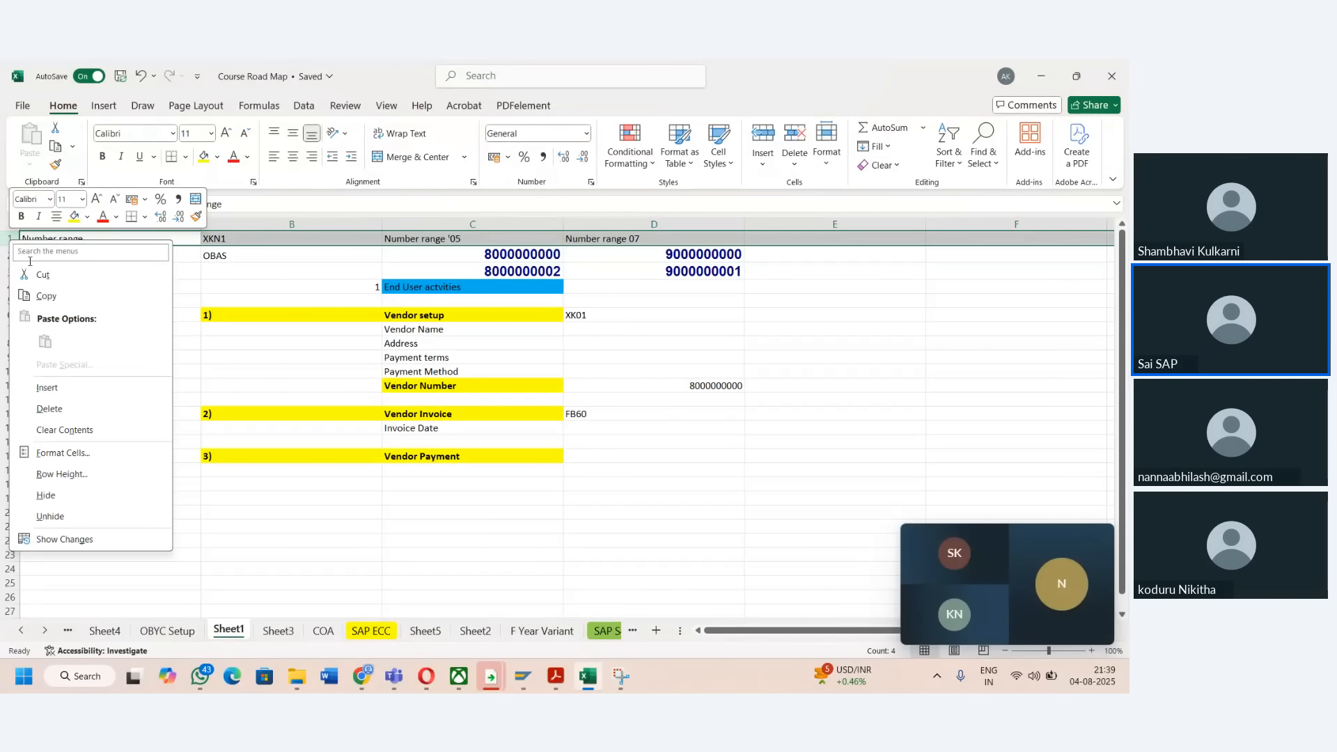
# - Insert a blank row above the Number range row on Sheet1
pyautogui.click(98, 388)
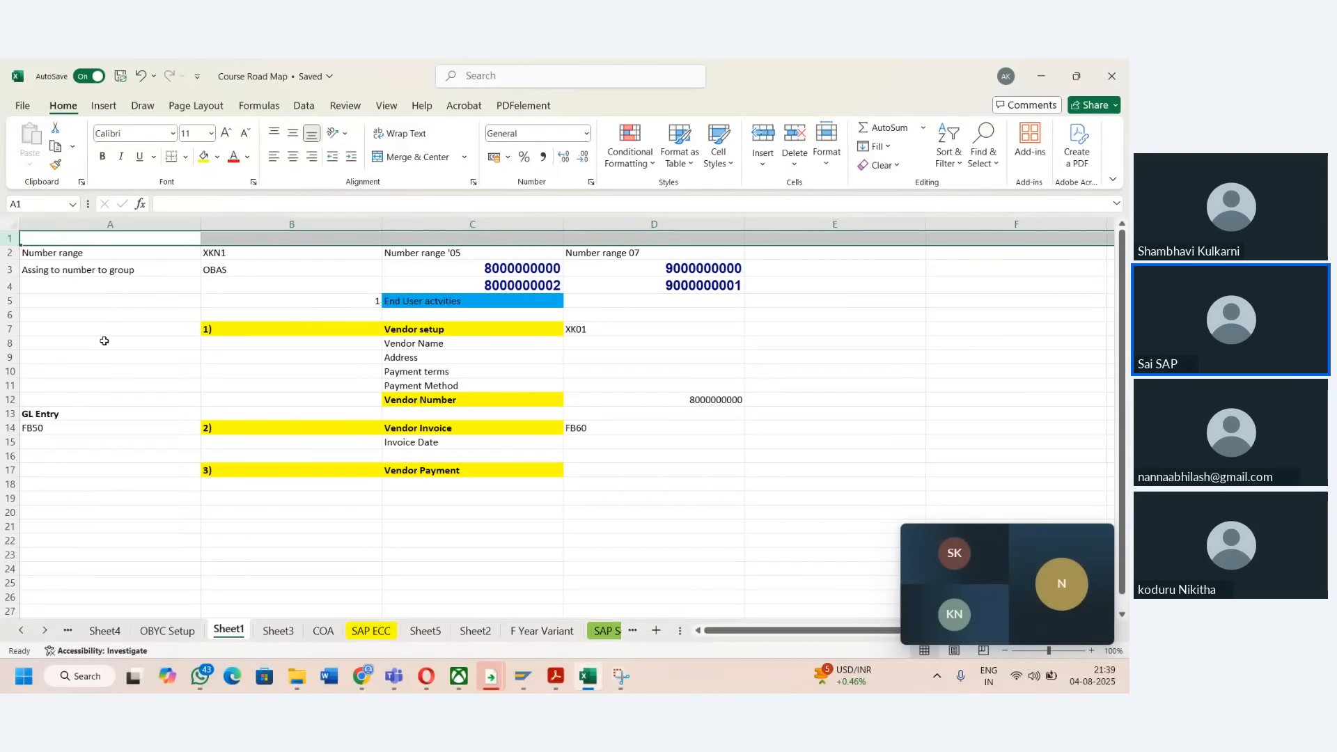
pyautogui.click(321, 490)
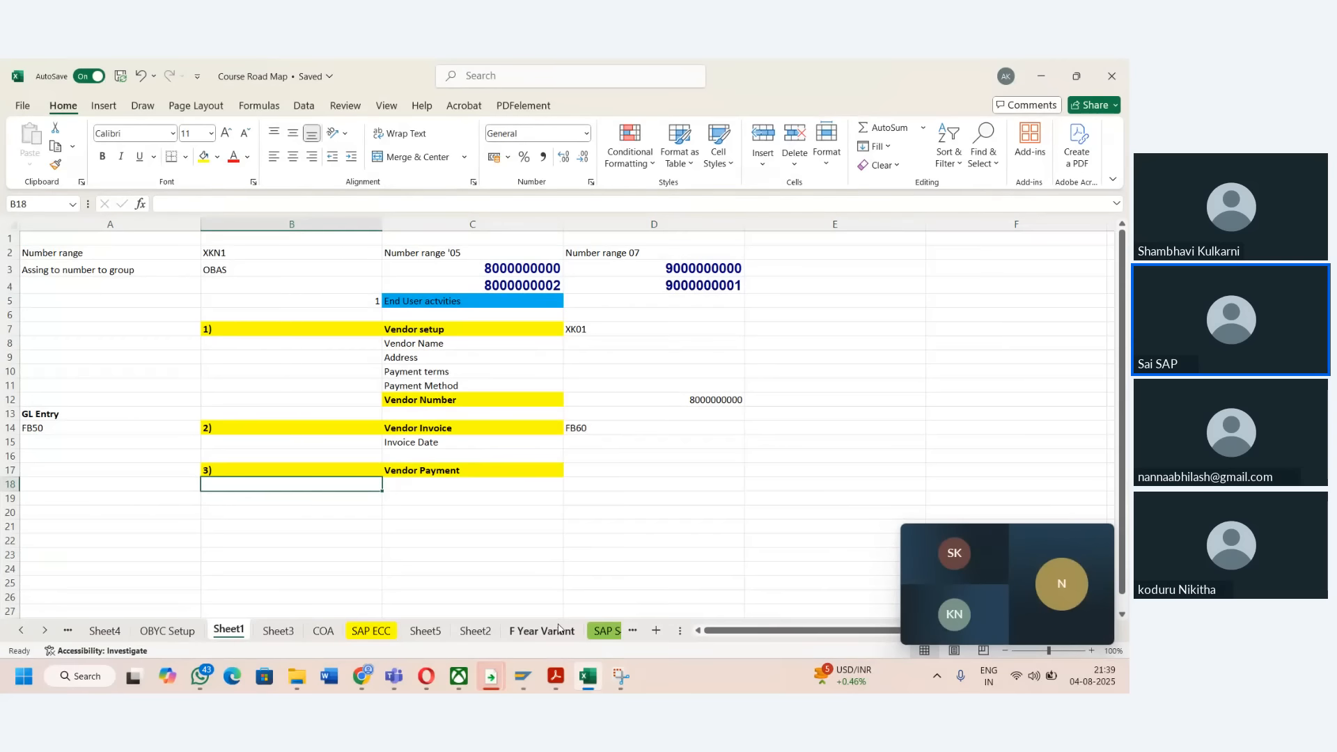
# - Look through the workbook's sheets, from Sheet1, Sheet5 and COA to F Year Variant, SAP S4 HANA, Interview Preparation and Mock Interview
pyautogui.click(426, 631)
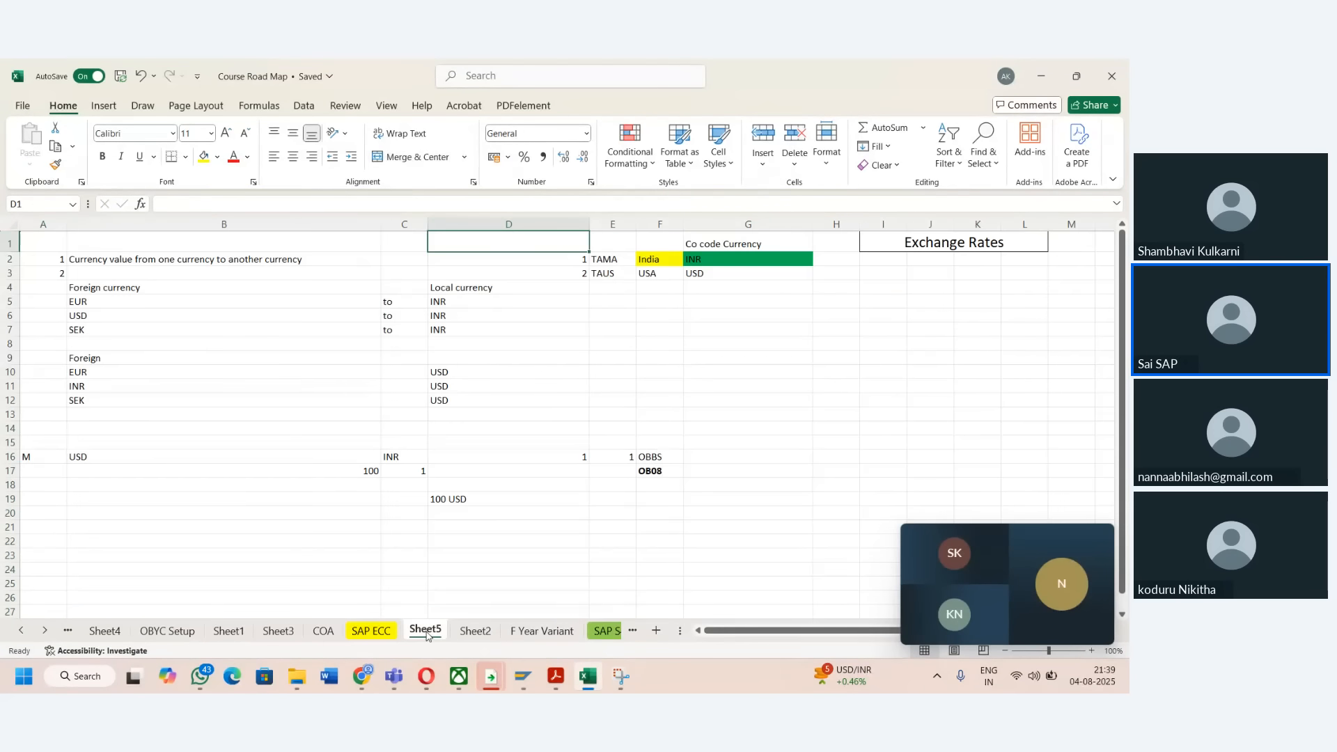
pyautogui.click(323, 631)
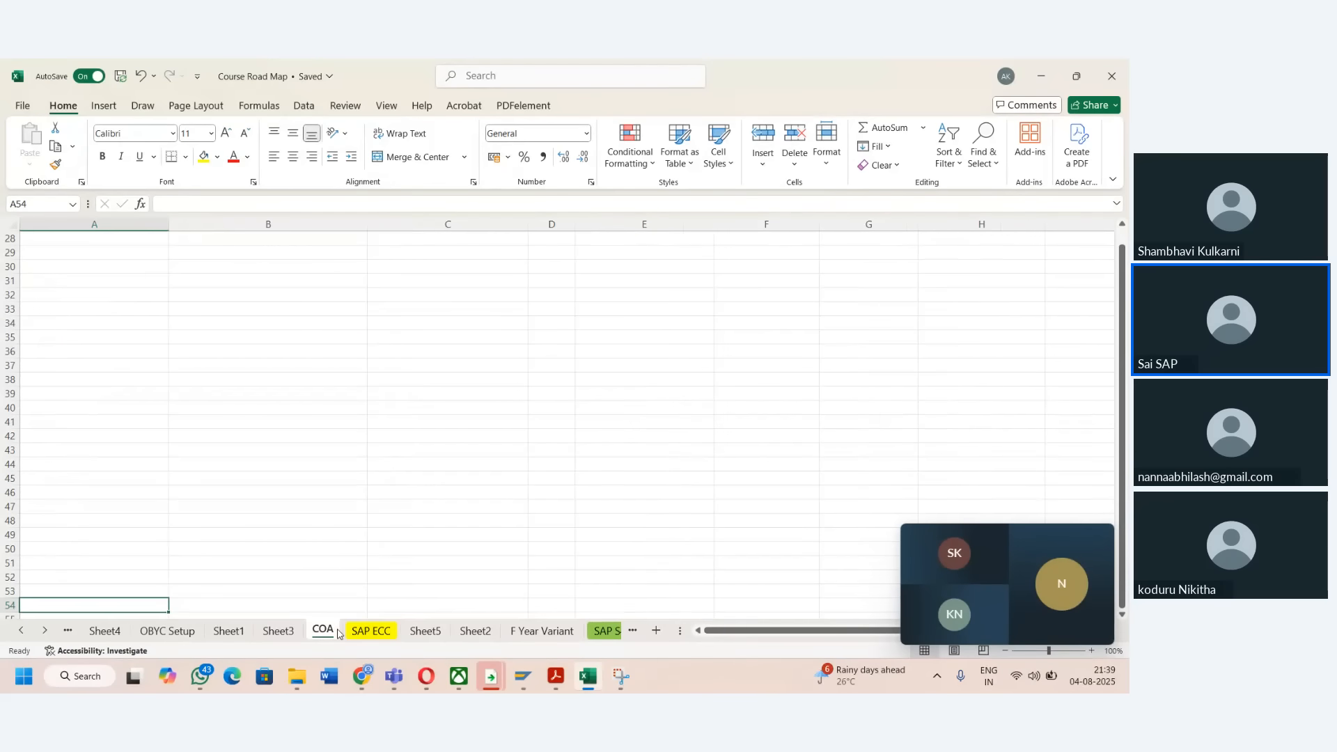
pyautogui.click(279, 631)
pyautogui.click(229, 630)
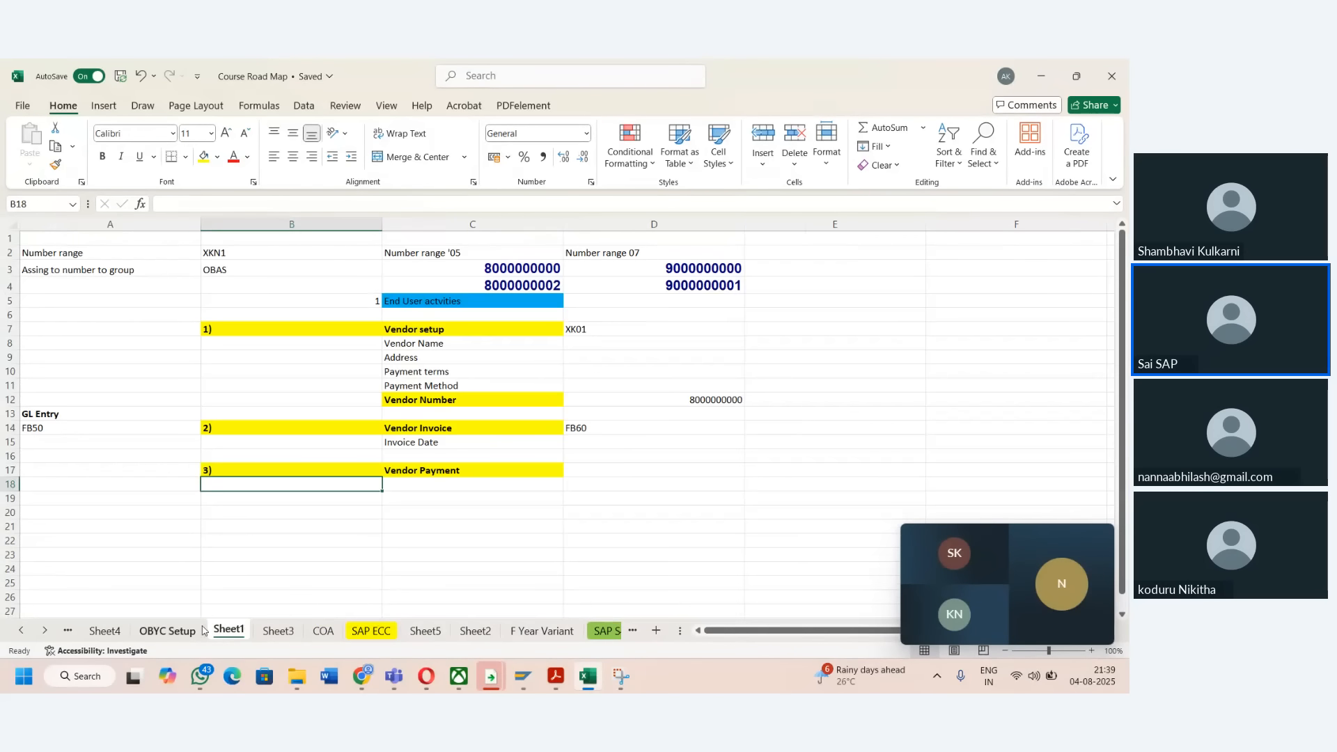
pyautogui.click(380, 517)
pyautogui.press('Up')
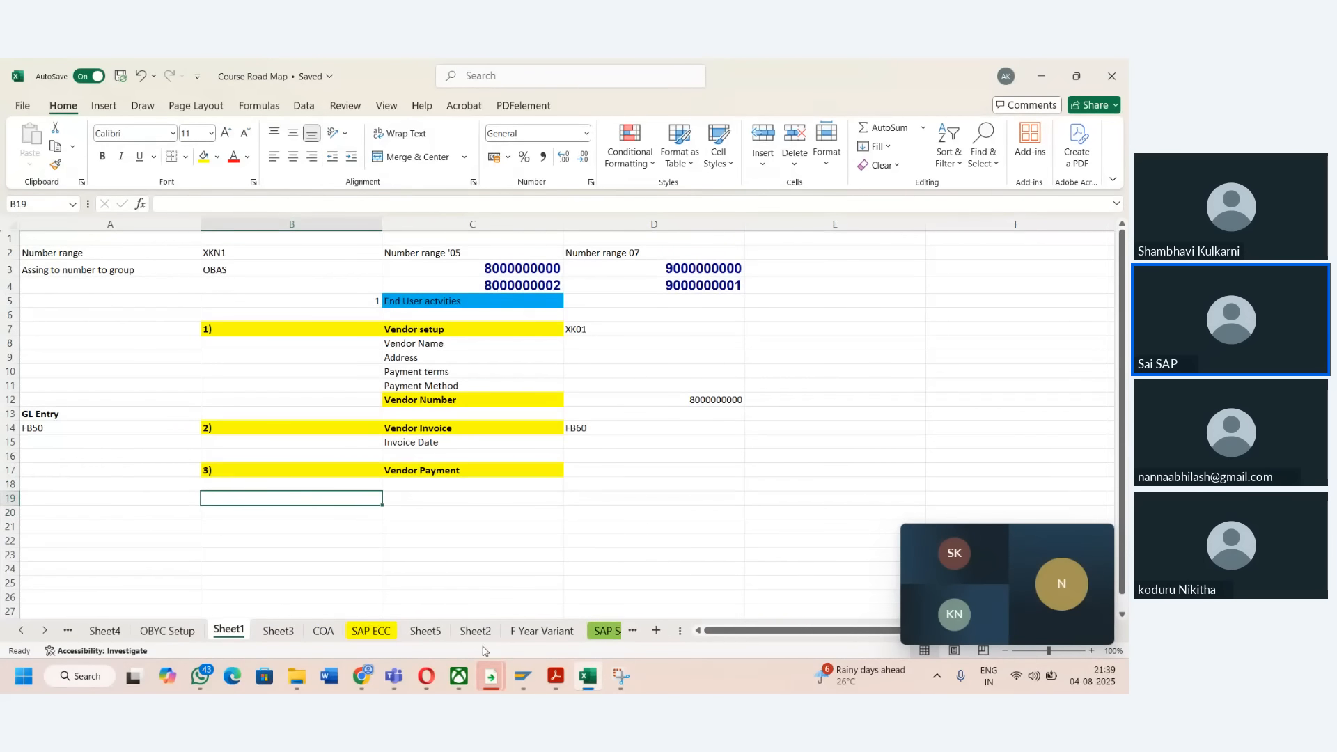
pyautogui.click(426, 631)
pyautogui.click(475, 631)
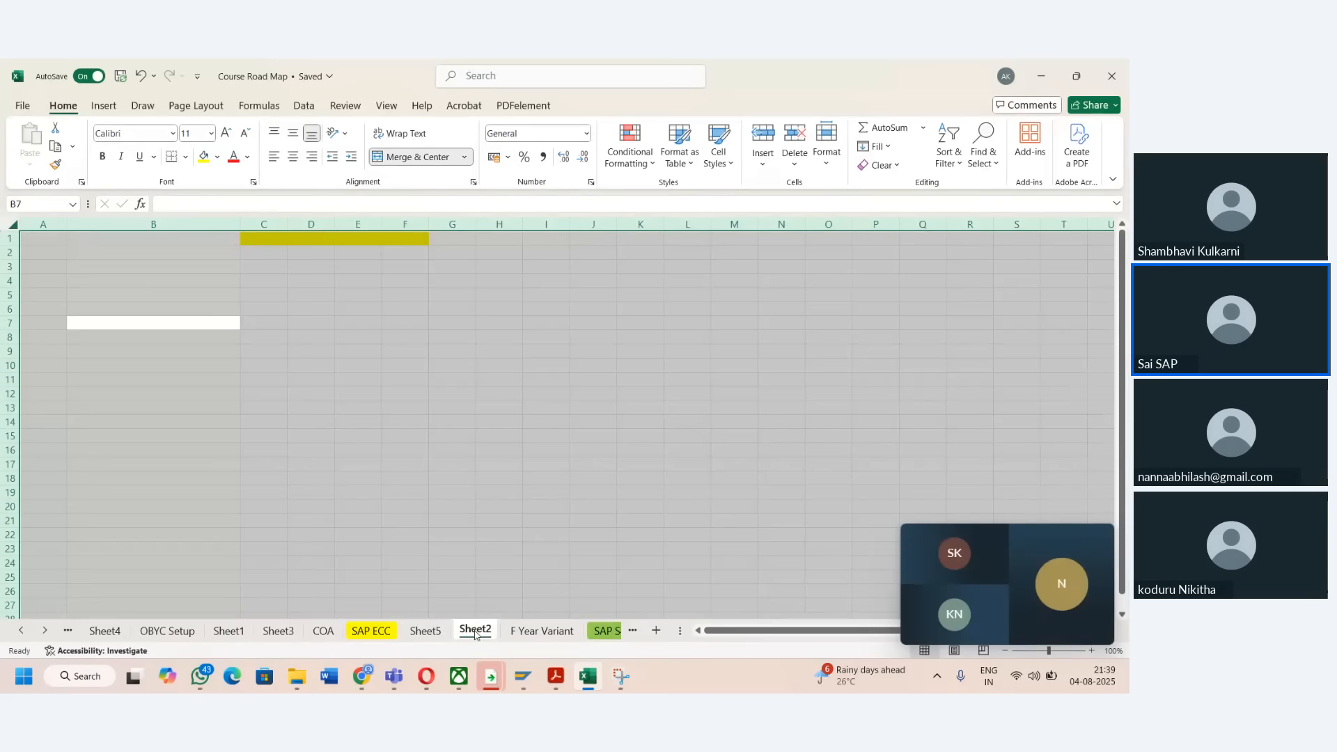
pyautogui.click(515, 631)
pyautogui.click(603, 632)
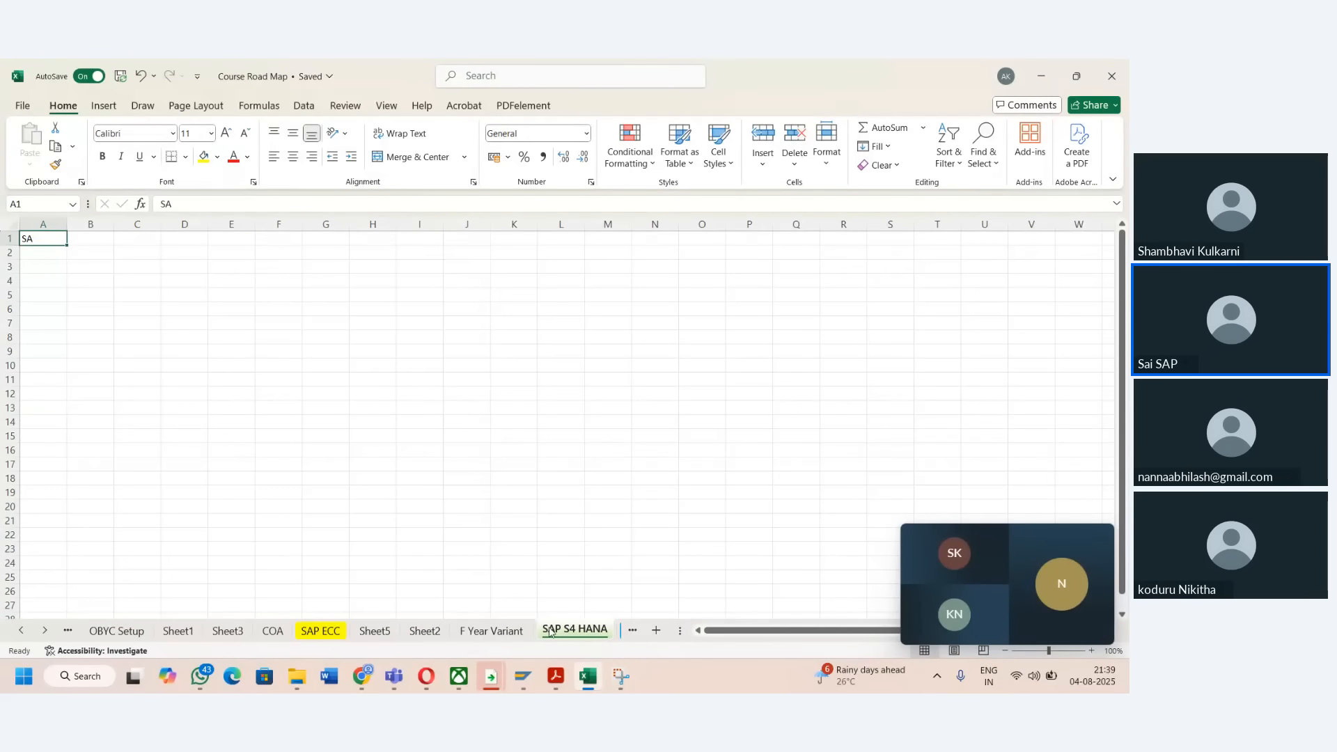
pyautogui.click(511, 631)
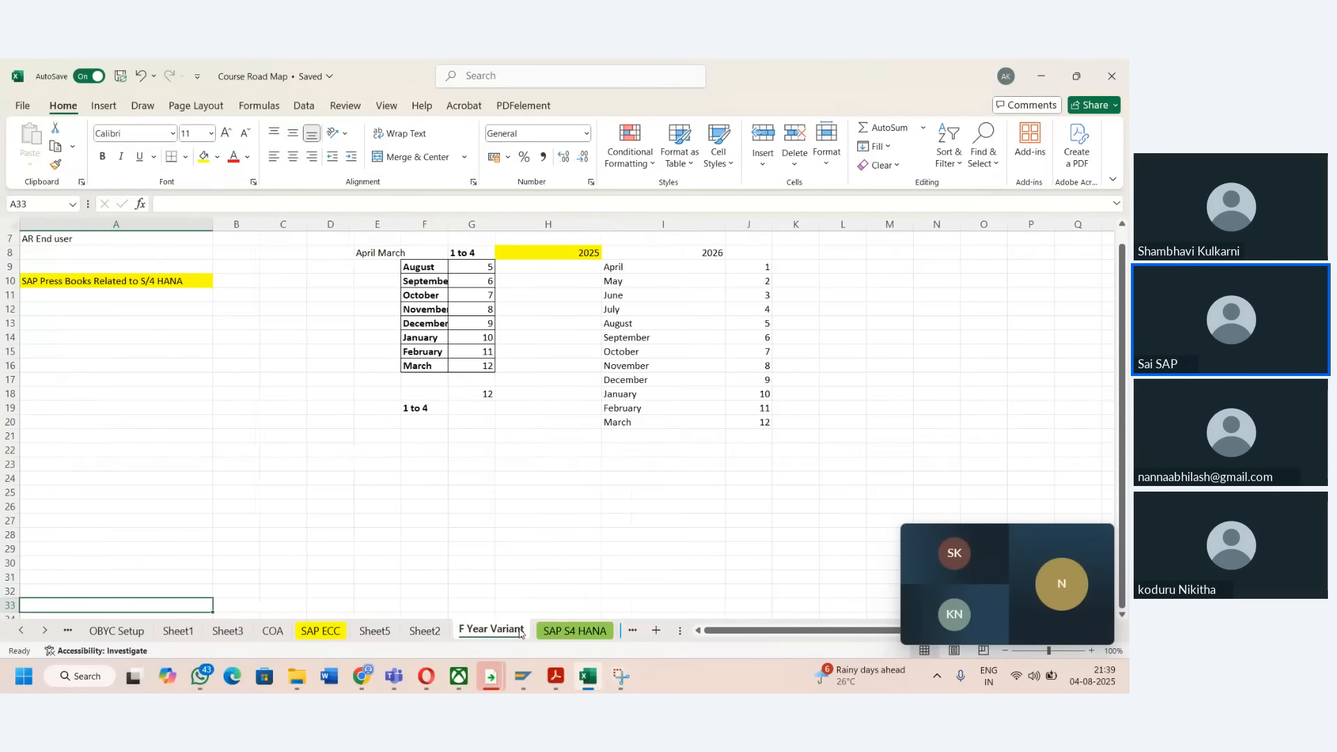
pyautogui.click(620, 631)
pyautogui.click(591, 631)
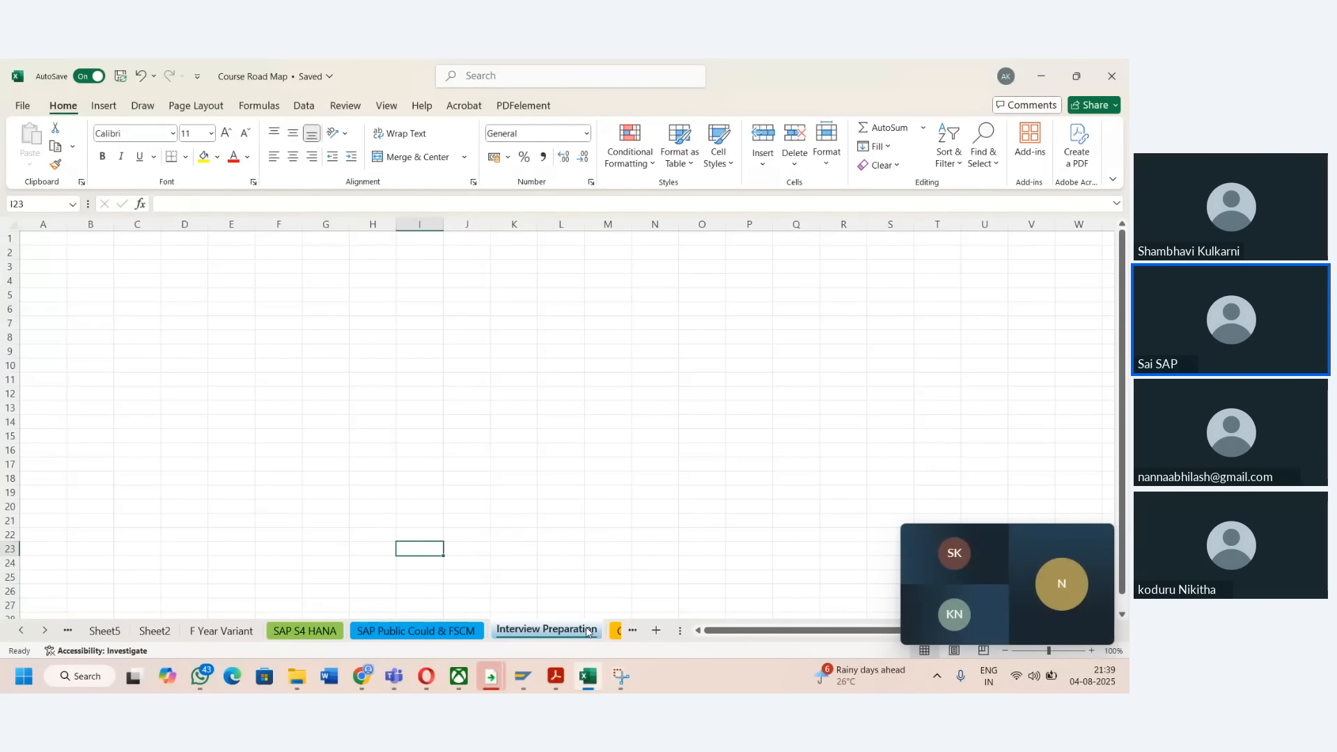
pyautogui.click(622, 633)
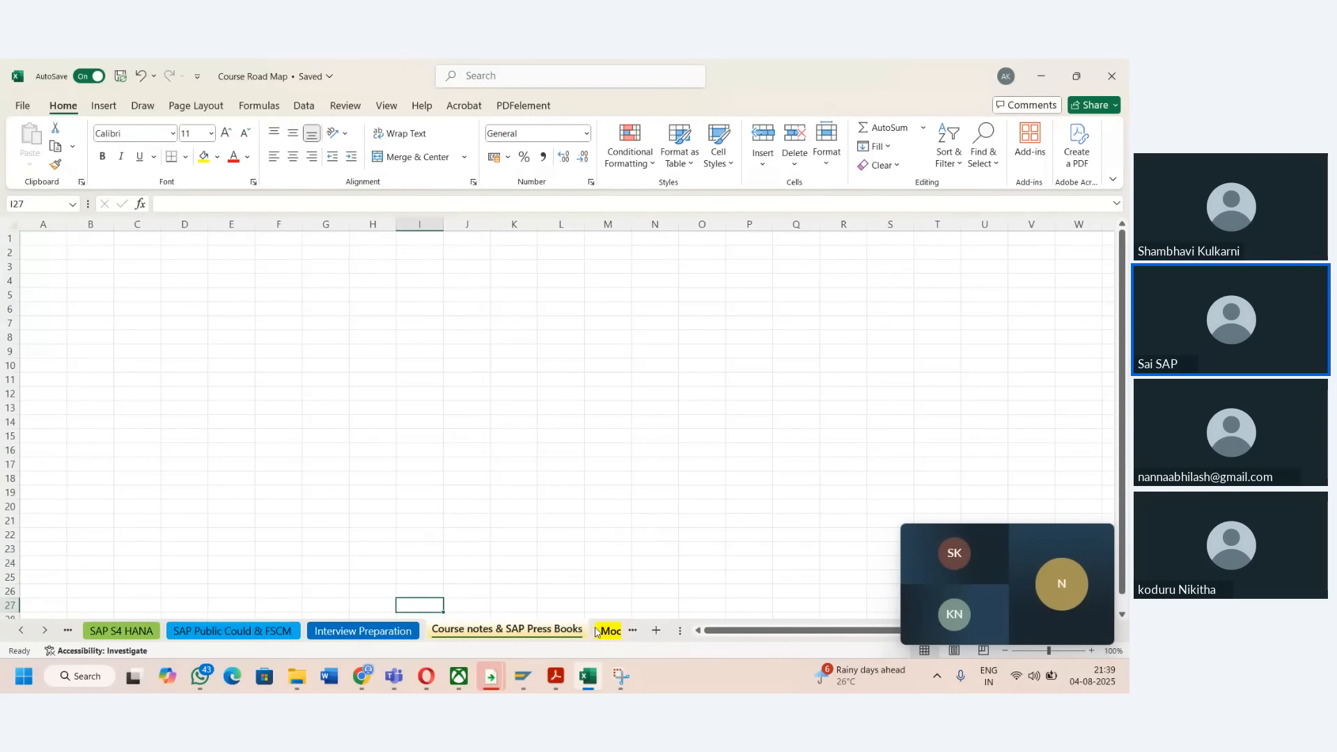
pyautogui.click(599, 631)
pyautogui.click(411, 631)
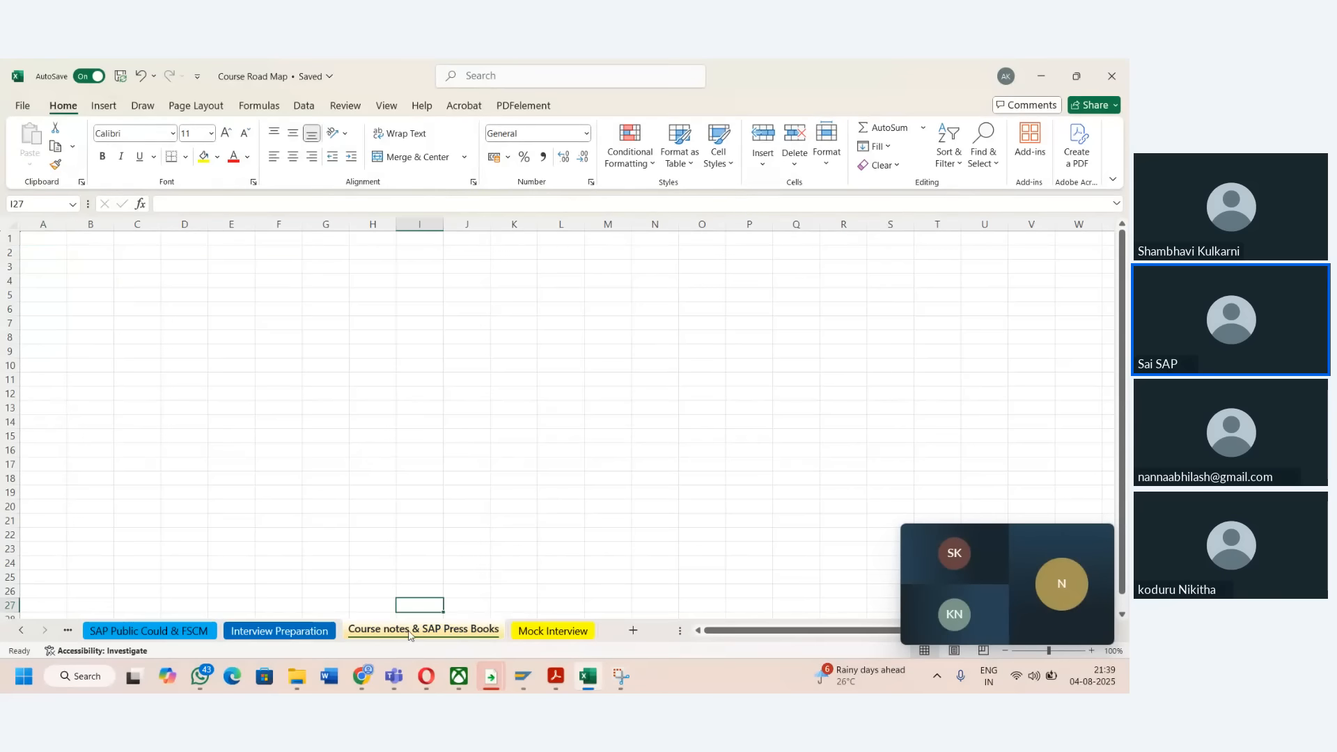
pyautogui.click(279, 631)
pyautogui.click(161, 630)
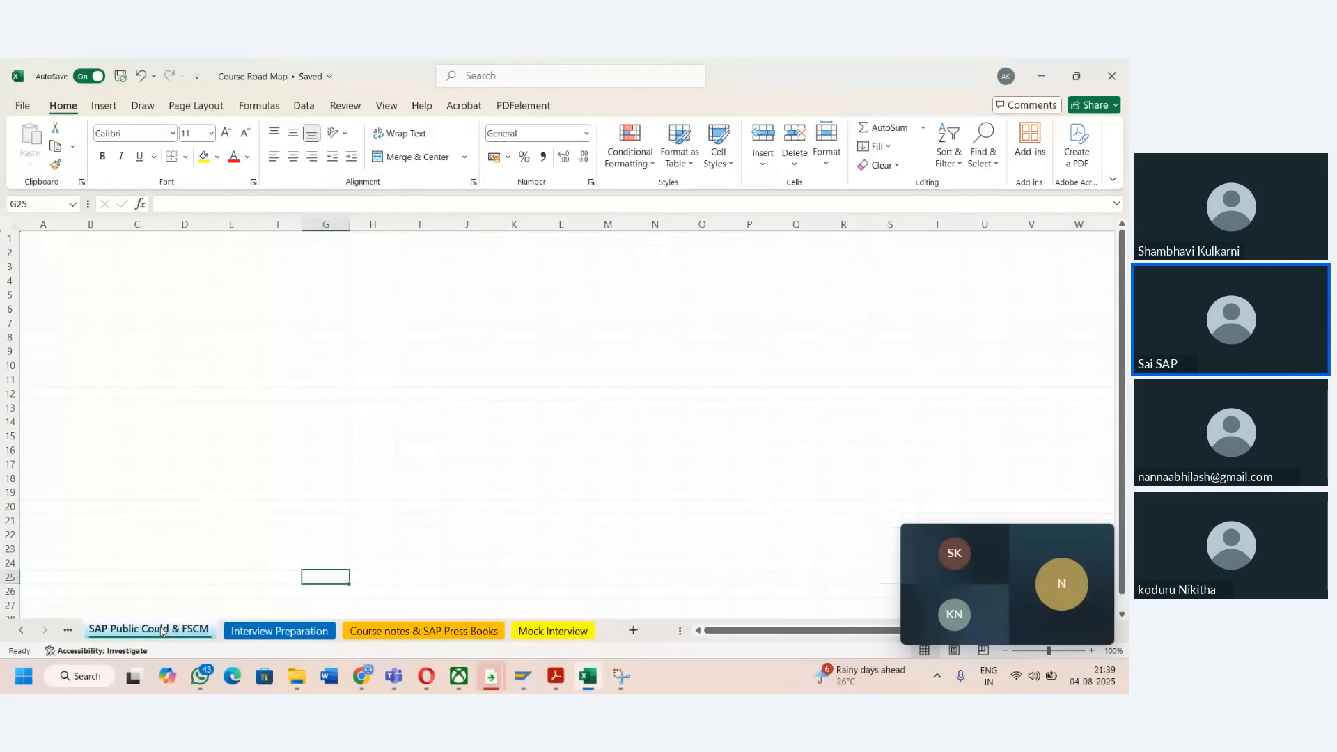
# - Examine the vendor setup, invoice processing and payments notes on Sheet6
pyautogui.click(22, 631)
pyautogui.click(22, 632)
pyautogui.click(21, 632)
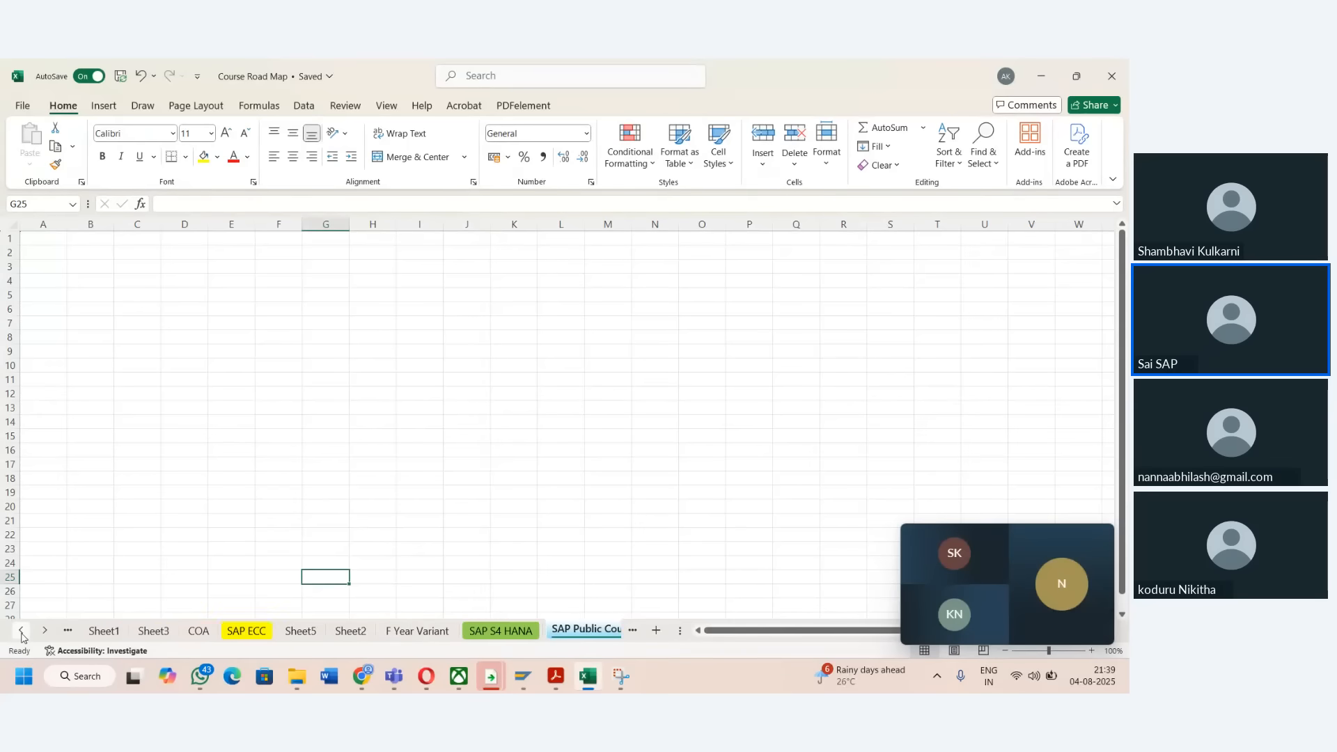
pyautogui.click(22, 632)
pyautogui.click(21, 632)
pyautogui.click(240, 636)
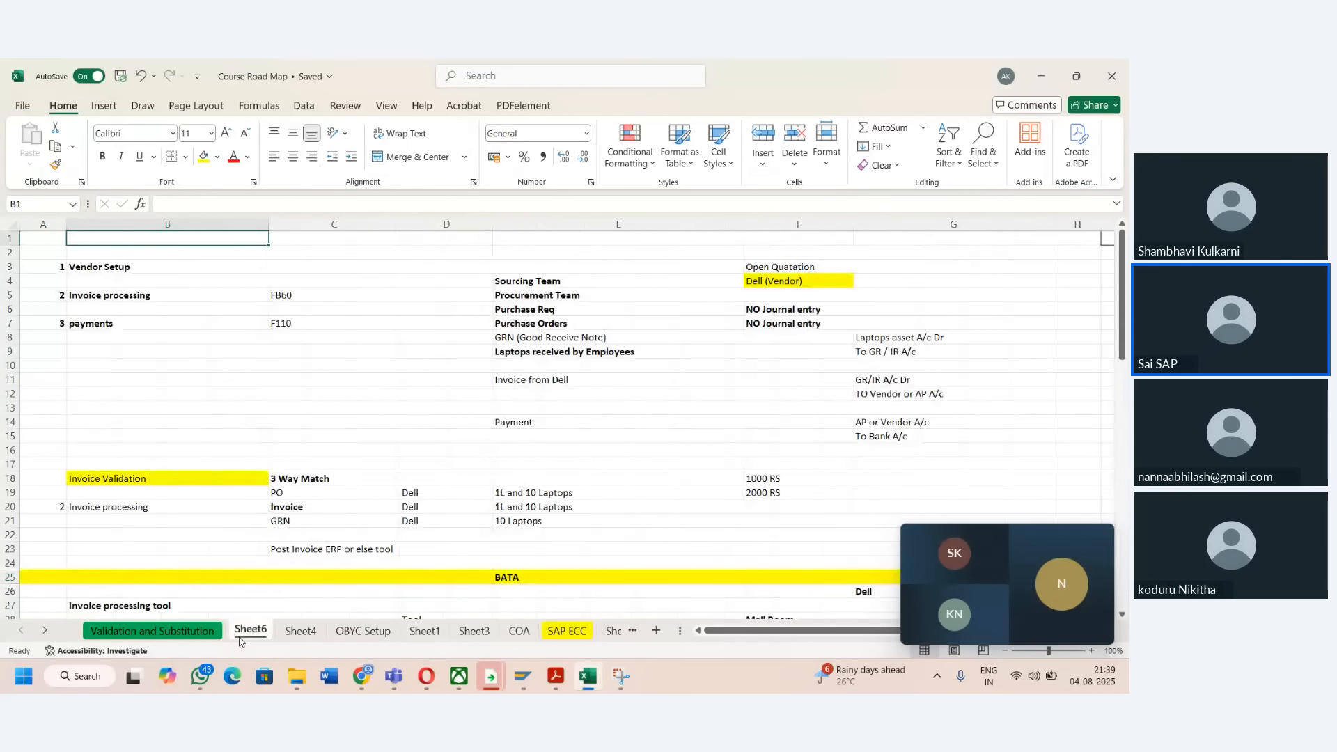
pyautogui.click(342, 532)
pyautogui.press('Right')
pyautogui.press('Up')
pyautogui.press('Up')
pyautogui.press('Up')
pyautogui.press('Up')
pyautogui.press('Up')
pyautogui.press('Up')
pyautogui.press('Up')
pyautogui.press('Up')
pyautogui.press('Up')
pyautogui.press('Up')
pyautogui.press('Up')
pyautogui.press('Up')
pyautogui.press('Up')
pyautogui.press('Up')
pyautogui.press('Up')
pyautogui.press('Up')
pyautogui.press('Up')
pyautogui.press('Up')
pyautogui.press('Up')
pyautogui.press('Up')
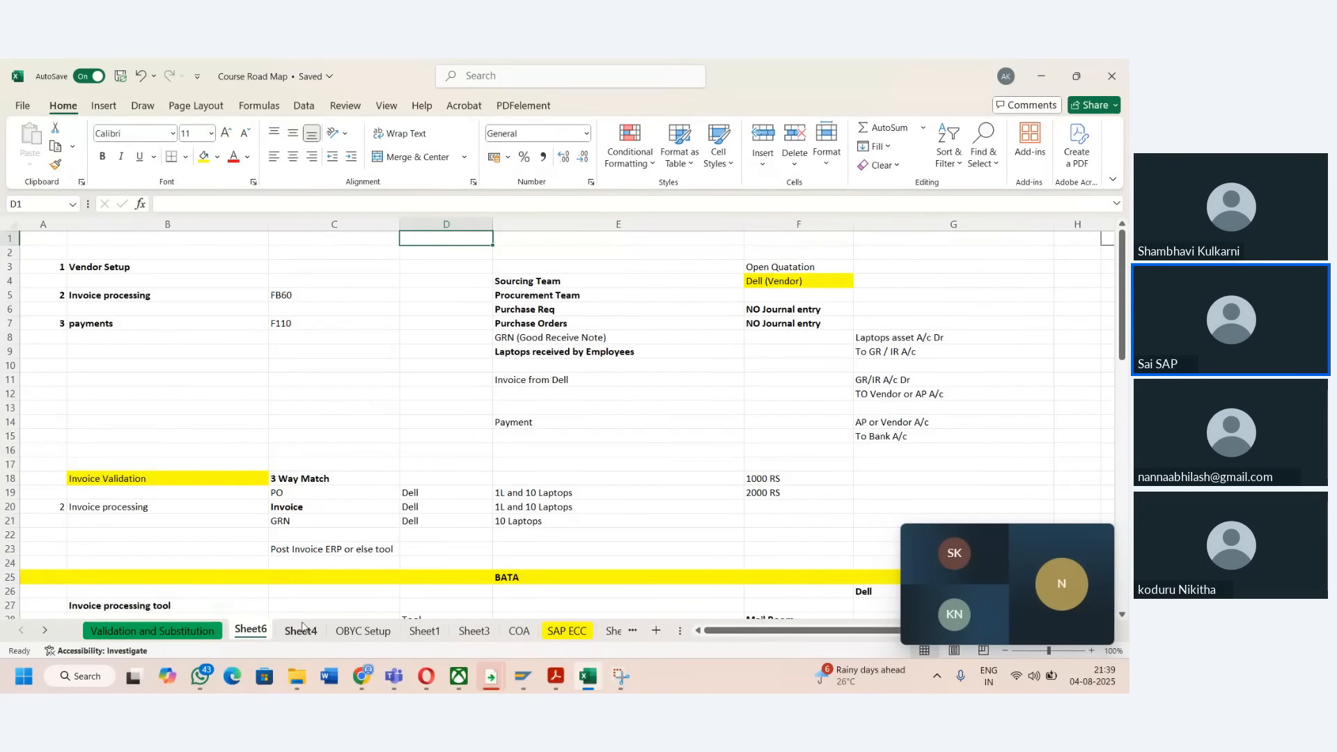
# - Copy the vendor block on OBYC Setup from the Configuration heading through the Payments (F110) row, columns E to H (E44:H66)
pyautogui.click(310, 635)
pyautogui.click(362, 632)
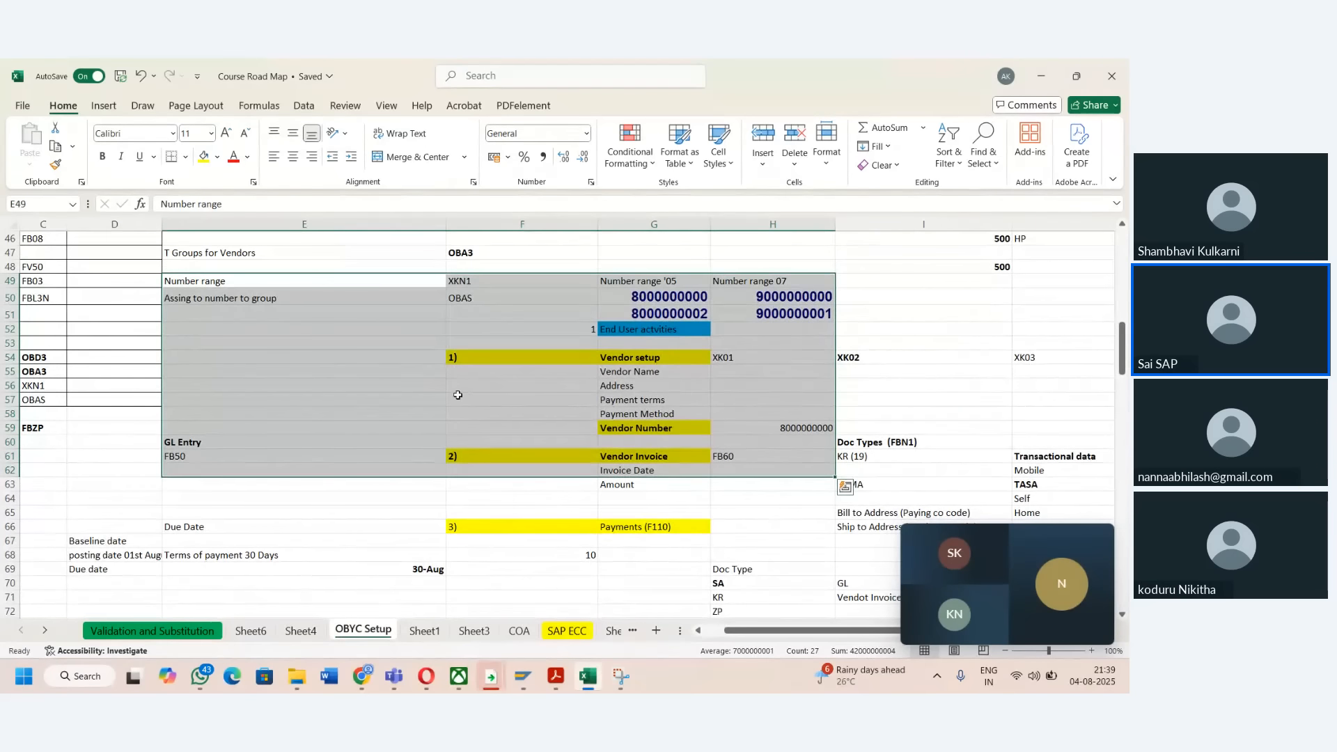
pyautogui.click(352, 266)
pyautogui.press('Up')
pyautogui.press('Up')
pyautogui.press('Up')
pyautogui.press('Up')
pyautogui.press('Up')
pyautogui.press('Up')
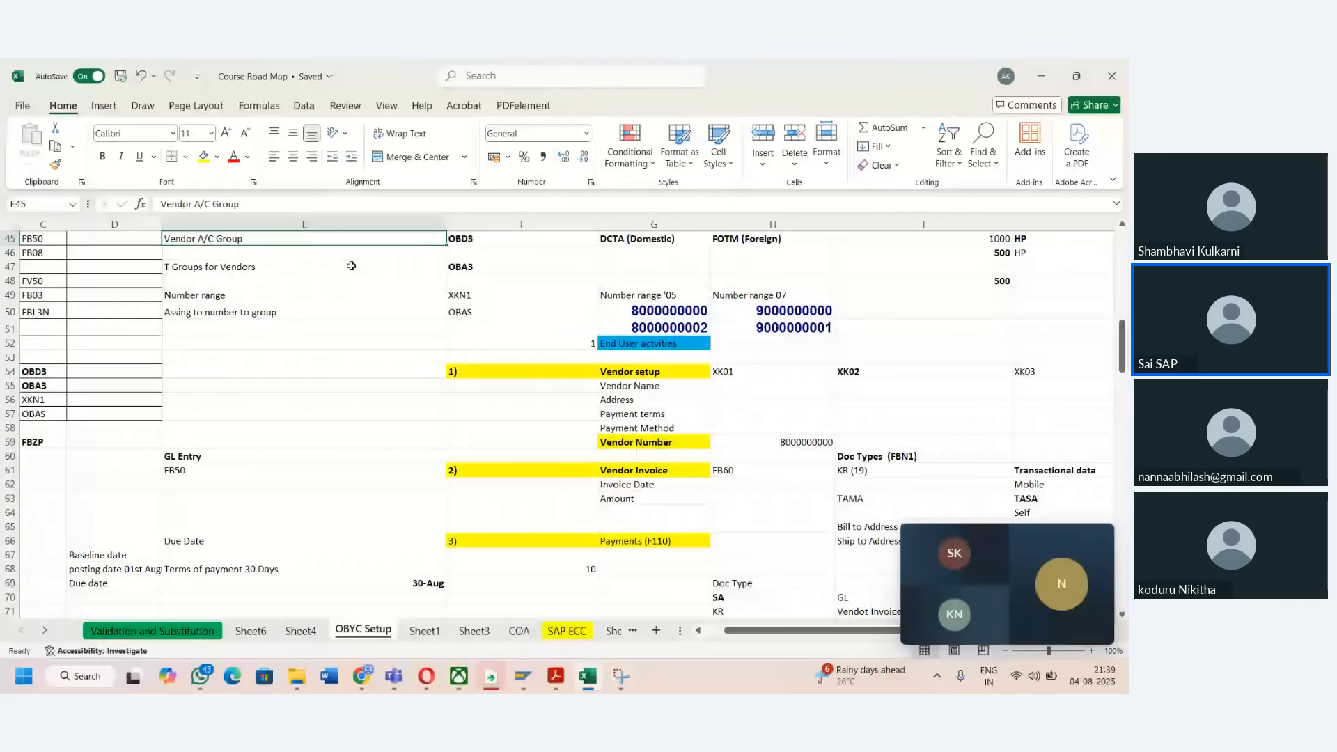
pyautogui.press('Down')
pyautogui.press('Down')
pyautogui.hotkey('shift', 'Down')
pyautogui.hotkey('shift', 'Down')
pyautogui.hotkey('shift', 'Down')
pyautogui.hotkey('shift', 'Down')
pyautogui.hotkey('shift', 'Down')
pyautogui.hotkey('shift', 'Down')
pyautogui.hotkey('shift', 'Down')
pyautogui.hotkey('shift', 'Down')
pyautogui.hotkey('shift', 'Down')
pyautogui.hotkey('shift', 'Down')
pyautogui.hotkey('shift', 'Down')
pyautogui.hotkey('shift', 'Down')
pyautogui.hotkey('shift', 'Down')
pyautogui.hotkey('shift', 'Down')
pyautogui.hotkey('shift', 'Down')
pyautogui.hotkey('shift', 'Down')
pyautogui.hotkey('shift', 'Down')
pyautogui.hotkey('shift', 'Down')
pyautogui.hotkey('shift', 'Down')
pyautogui.hotkey('shift', 'Down')
pyautogui.hotkey('shift', 'Down')
pyautogui.hotkey('shift', 'Down')
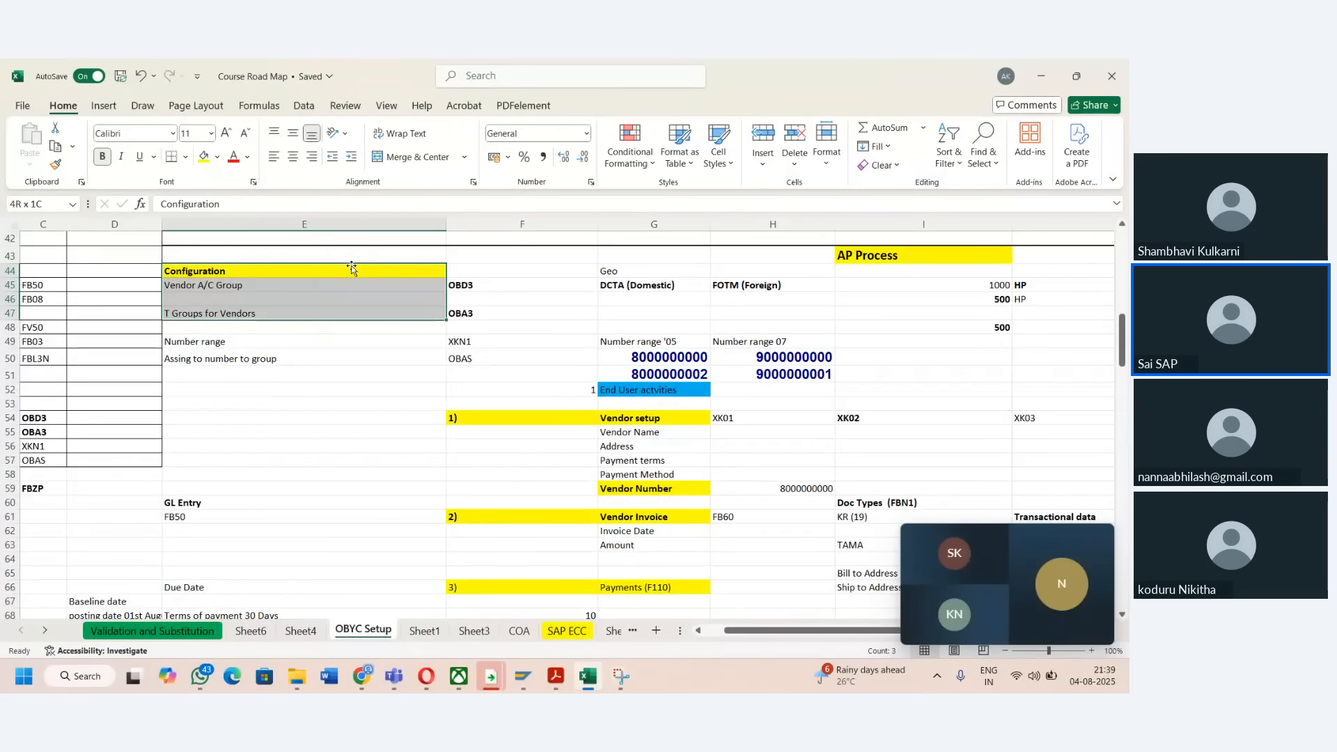
pyautogui.hotkey('shift', 'Right')
pyautogui.hotkey('shift', 'Right')
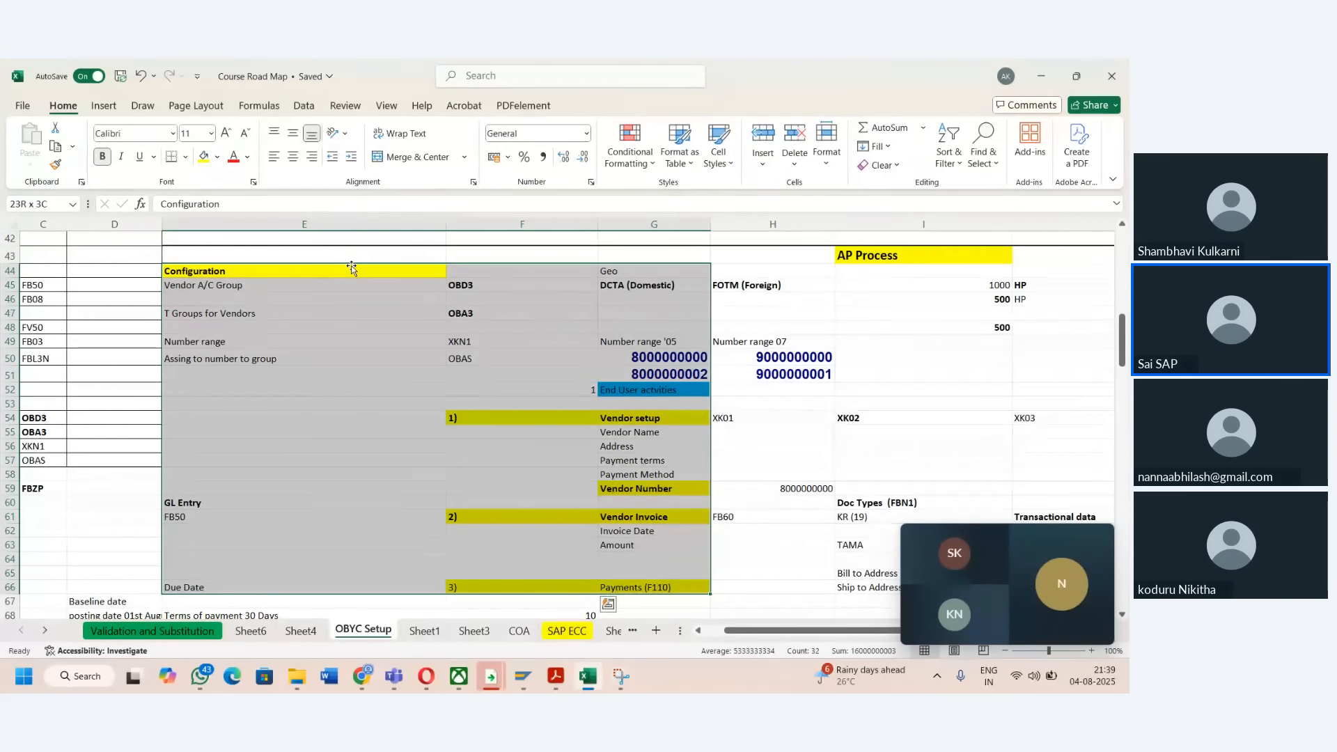
pyautogui.hotkey('shift', 'Right')
pyautogui.hotkey('ctrl', 'c')
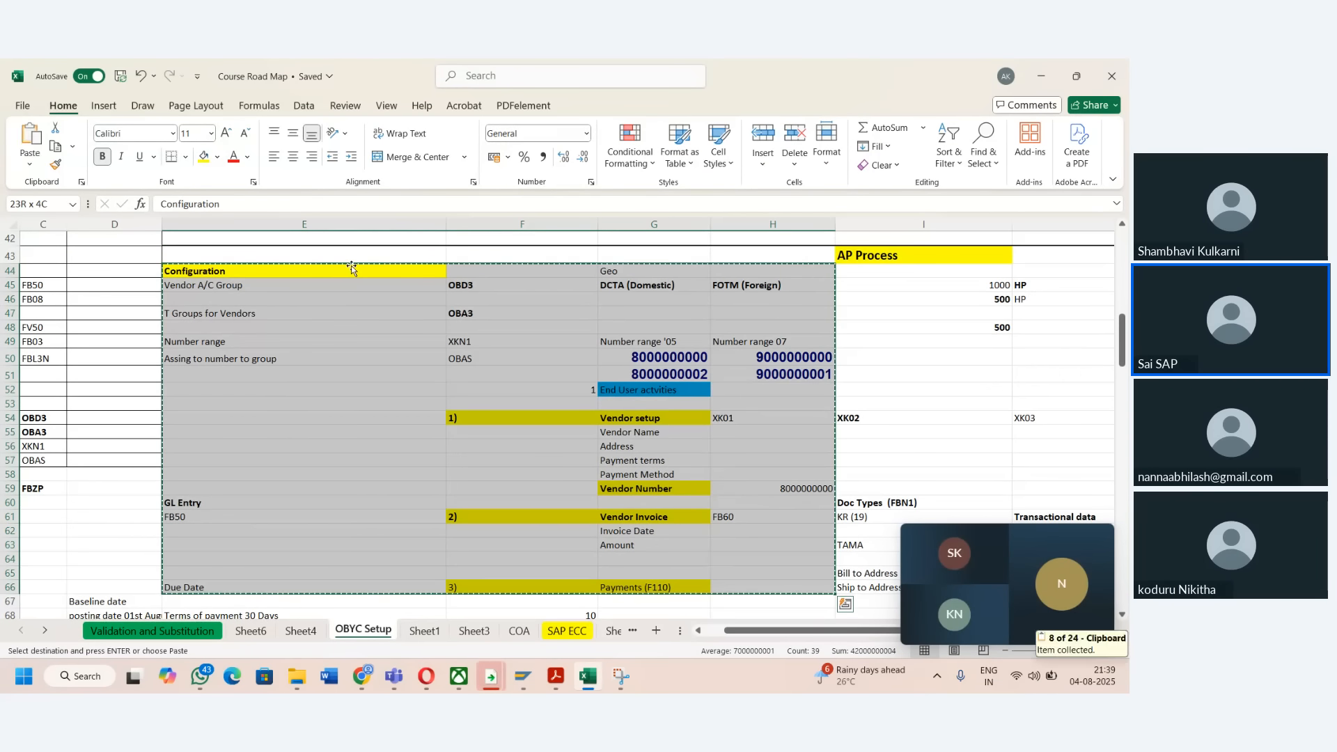
# - Try pasting the copied configuration block into Sheet4 from cell A4 and widening column A
pyautogui.click(300, 630)
pyautogui.click(43, 289)
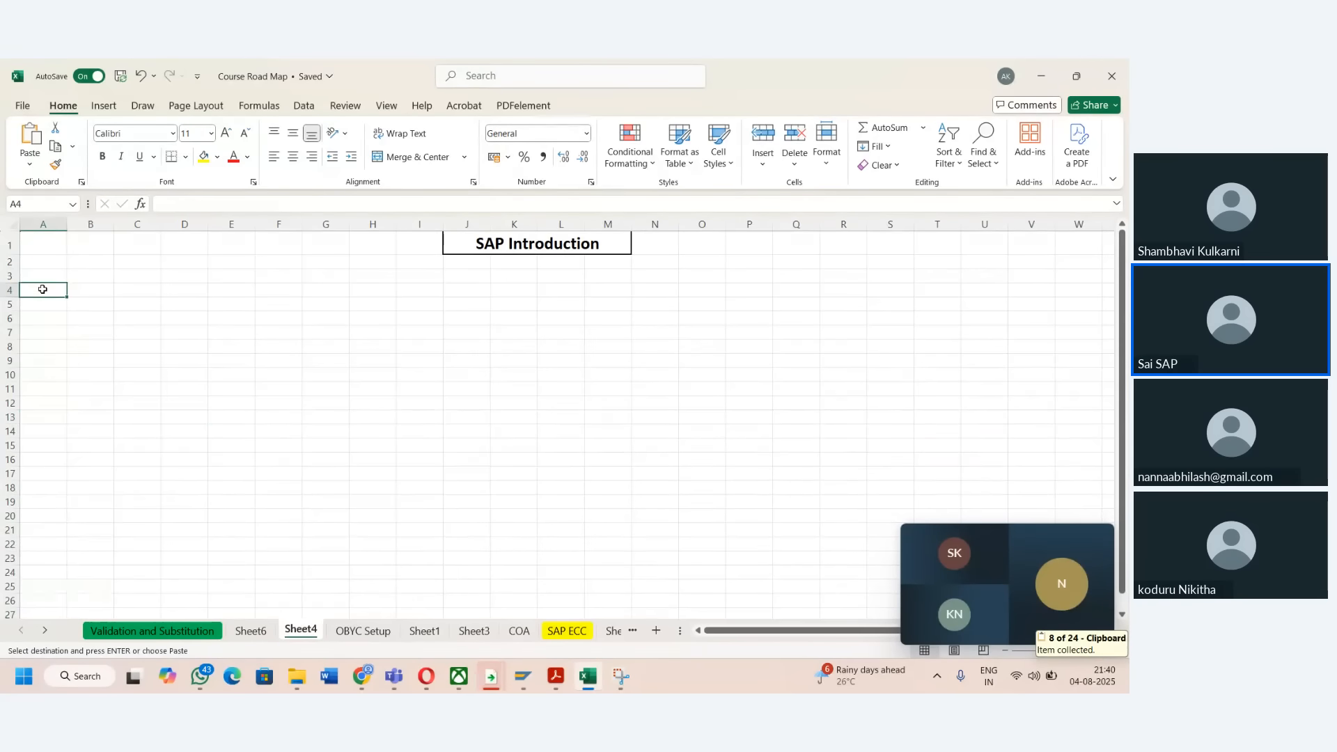
pyautogui.hotkey('ctrl', 'v')
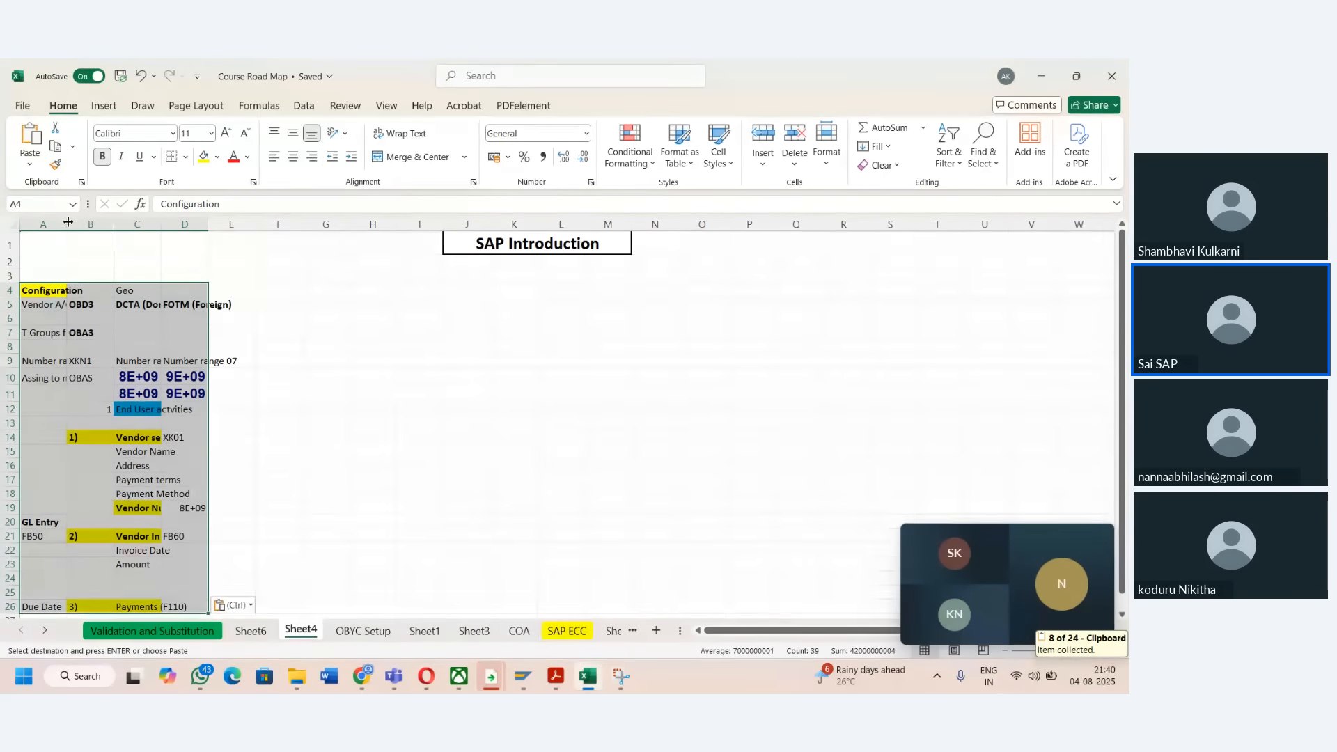
pyautogui.moveTo(68, 222); pyautogui.dragTo(243, 243)
pyautogui.scroll(-13, 243, 243)
pyautogui.hotkey('ctrl', 'z')
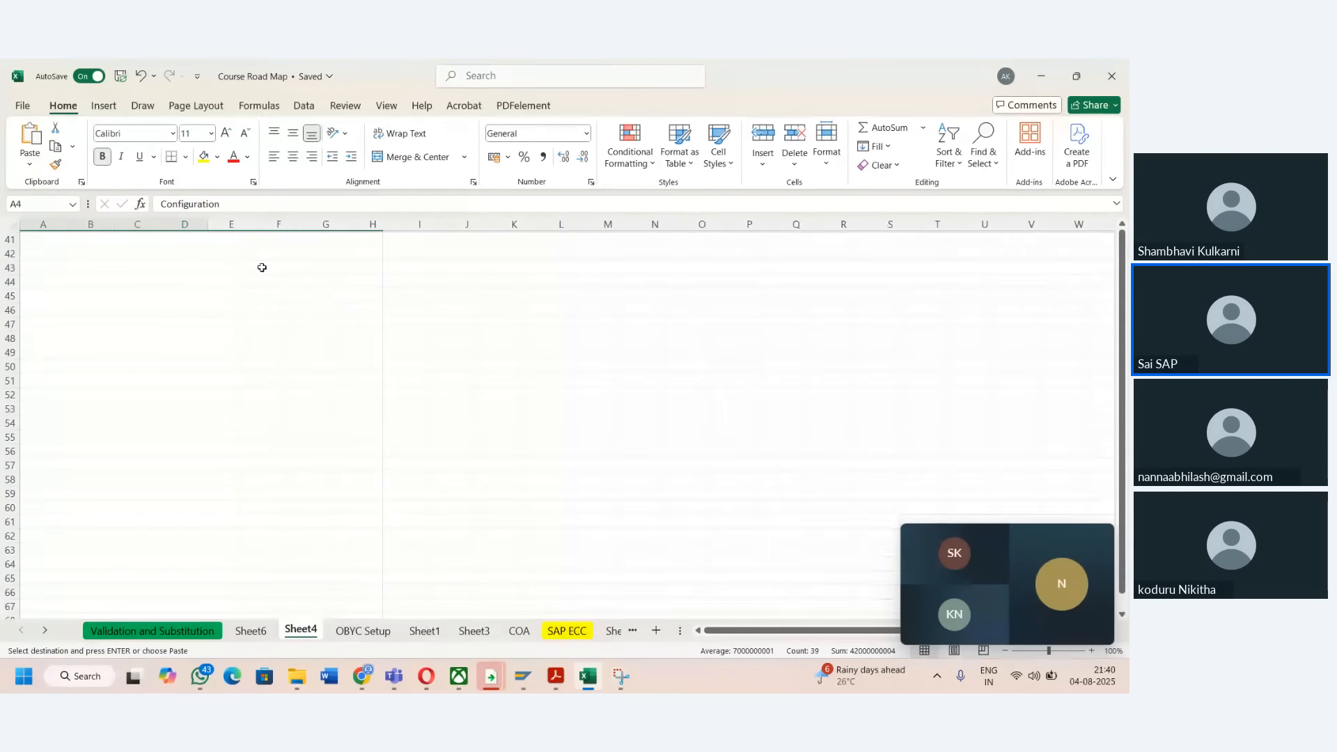
pyautogui.click(202, 281)
pyautogui.click(158, 288)
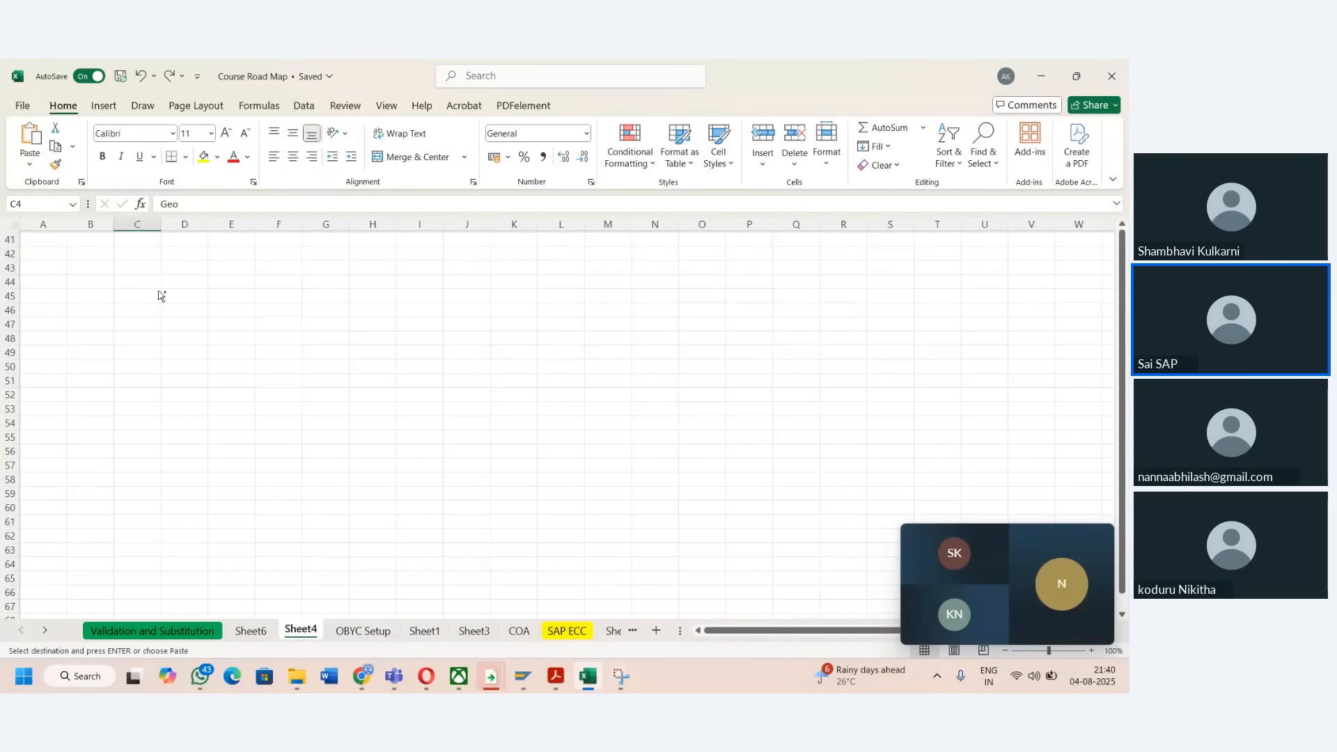
pyautogui.hotkey('ctrl', 'Home')
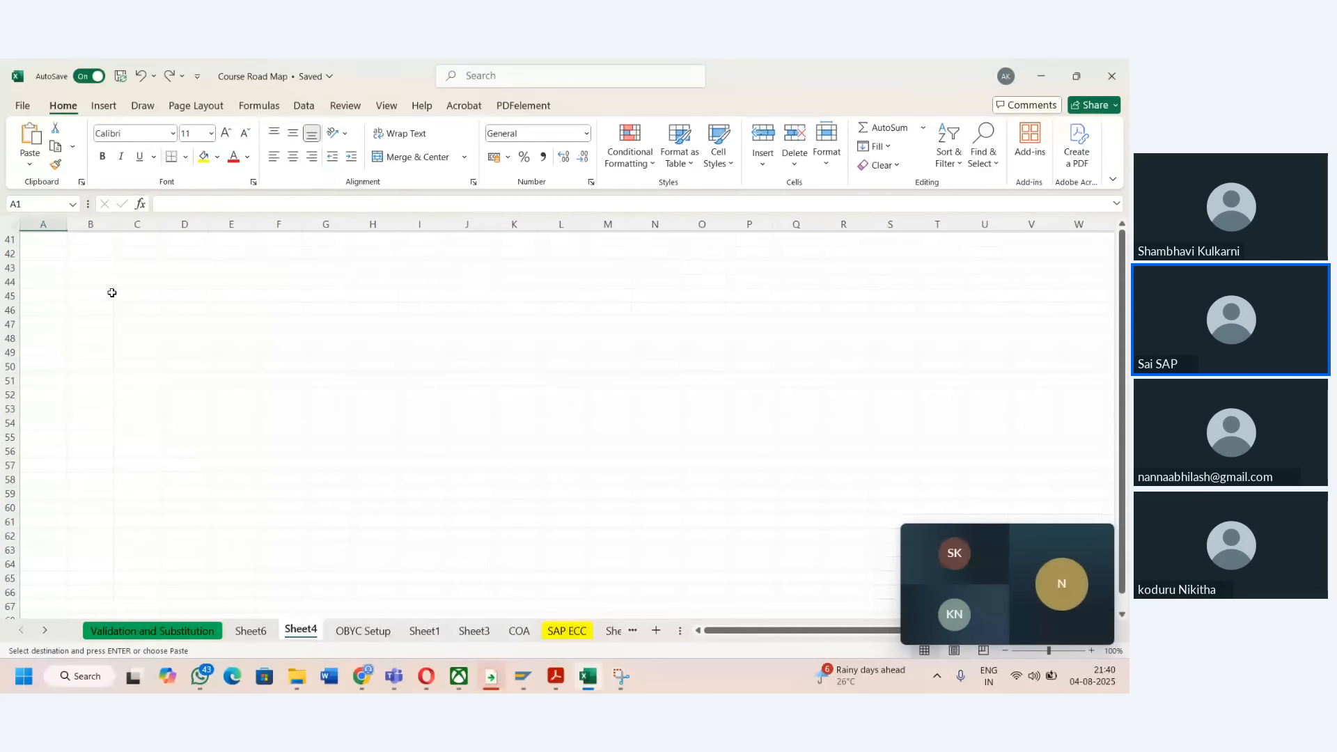
pyautogui.click(95, 293)
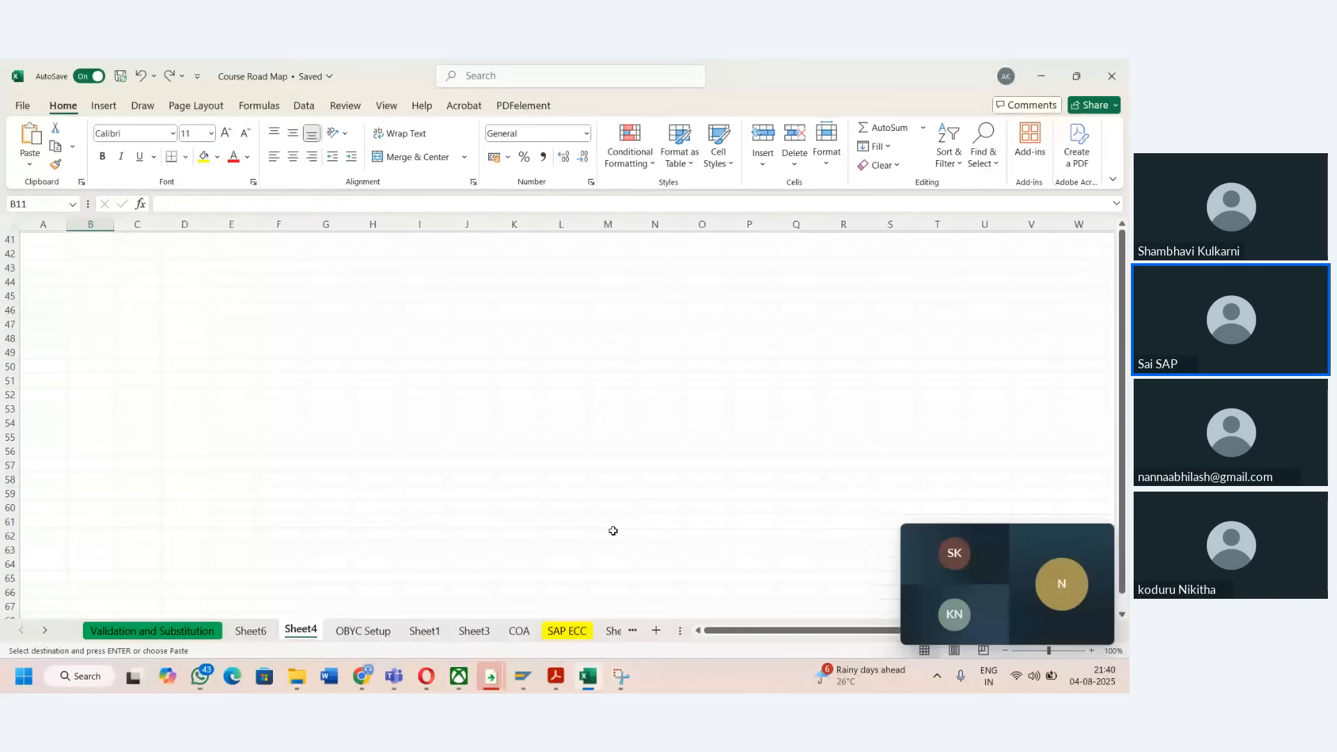
pyautogui.click(120, 363)
pyautogui.click(37, 280)
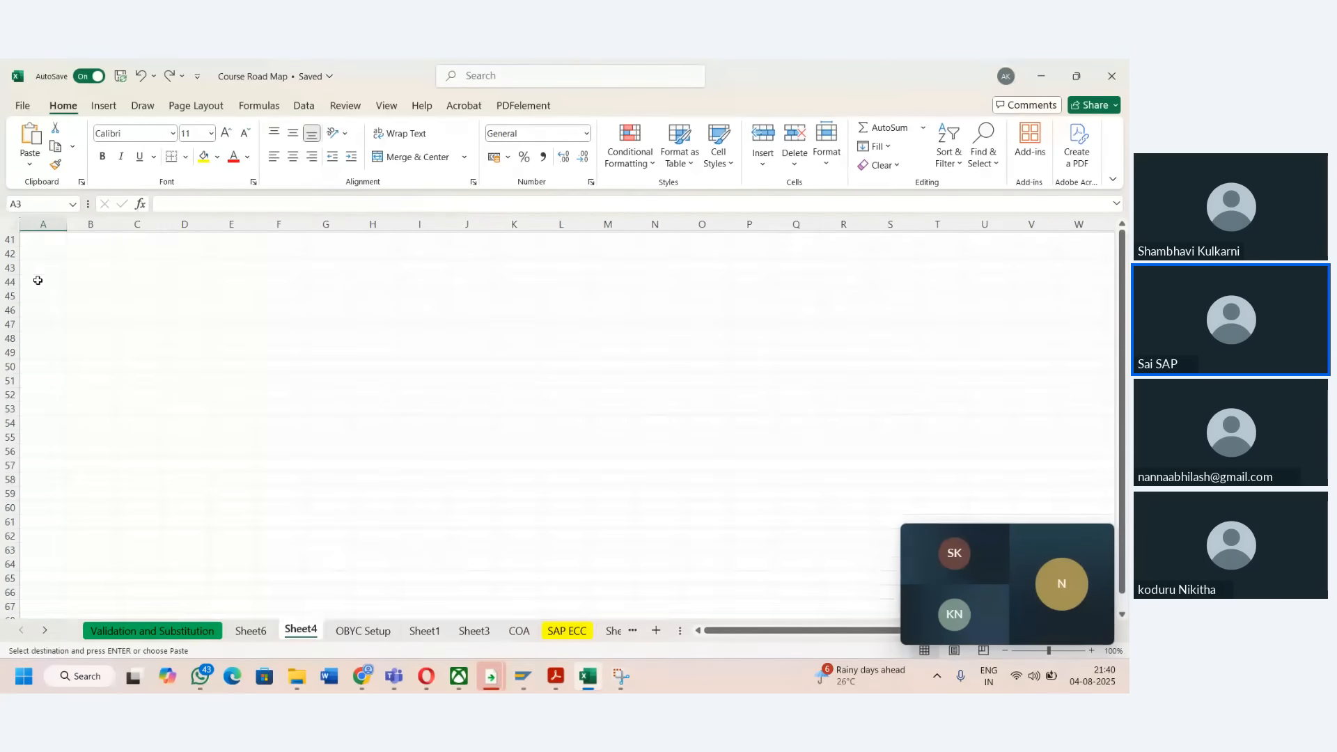
pyautogui.press('Up')
# - Add a new sheet directly after Sheet6 and paste the copied configuration block at cell A1
pyautogui.click(253, 632)
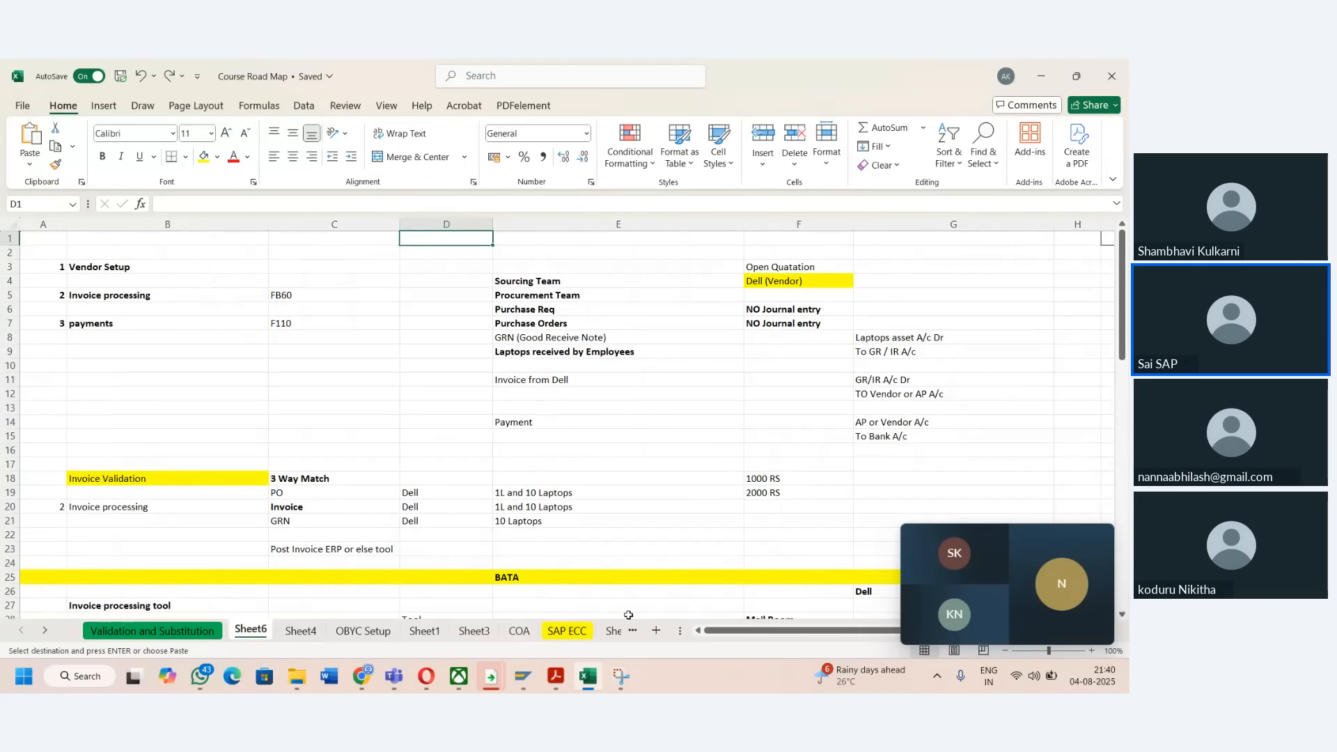
pyautogui.click(656, 630)
pyautogui.hotkey('ctrl', 'v')
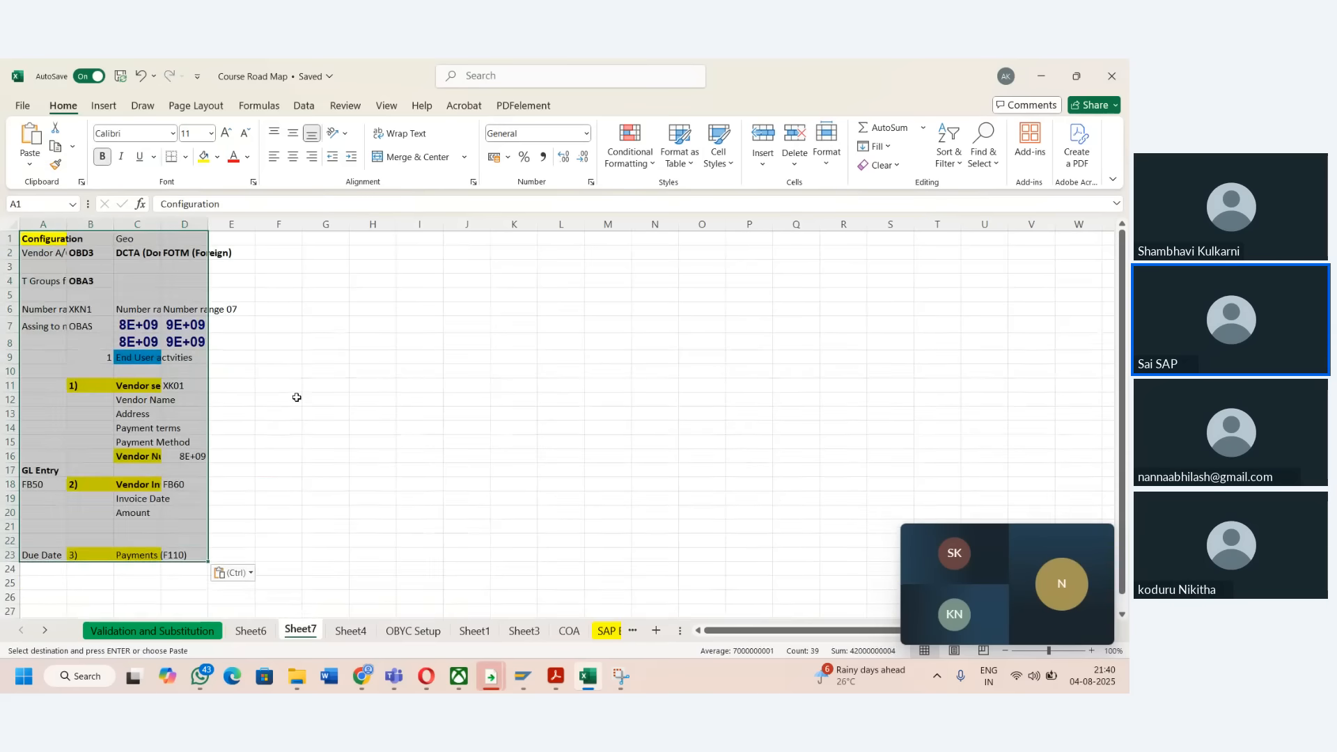
# - Widen columns A, C and D of the new sheet so the pasted labels and number ranges fit
pyautogui.moveTo(70, 229); pyautogui.dragTo(256, 228)
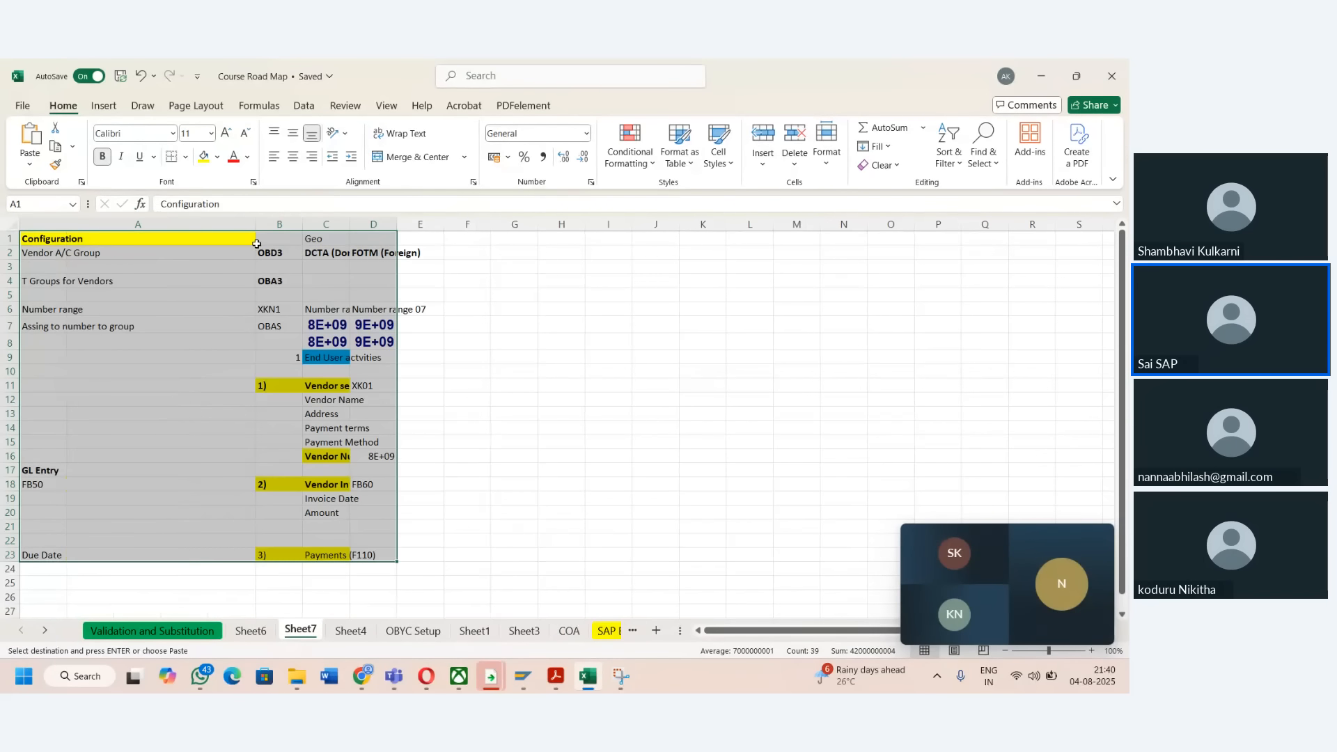
pyautogui.moveTo(391, 224); pyautogui.dragTo(624, 223)
pyautogui.moveTo(349, 225); pyautogui.dragTo(512, 225)
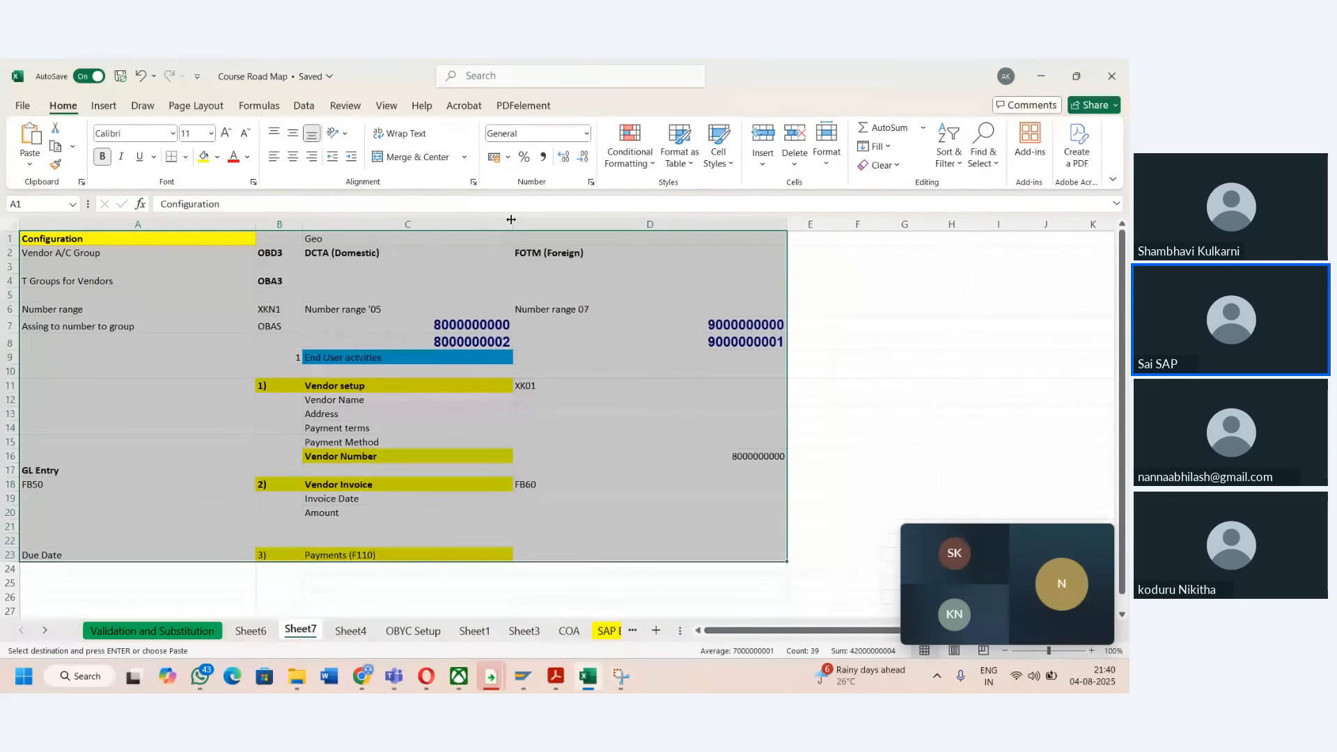
pyautogui.click(364, 335)
# - Go from the End User activities row to the Vendor Name entry under Vendor setup
pyautogui.click(293, 356)
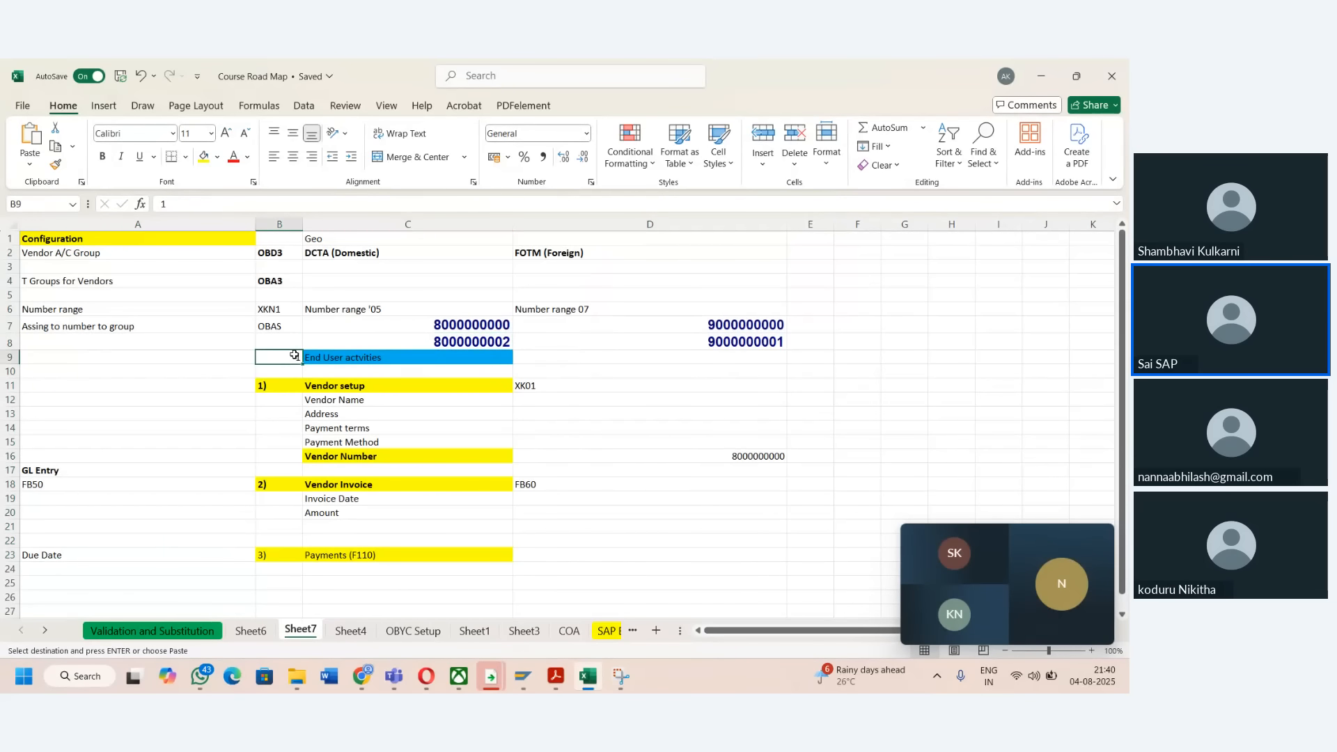
pyautogui.press('Down')
pyautogui.press('Down')
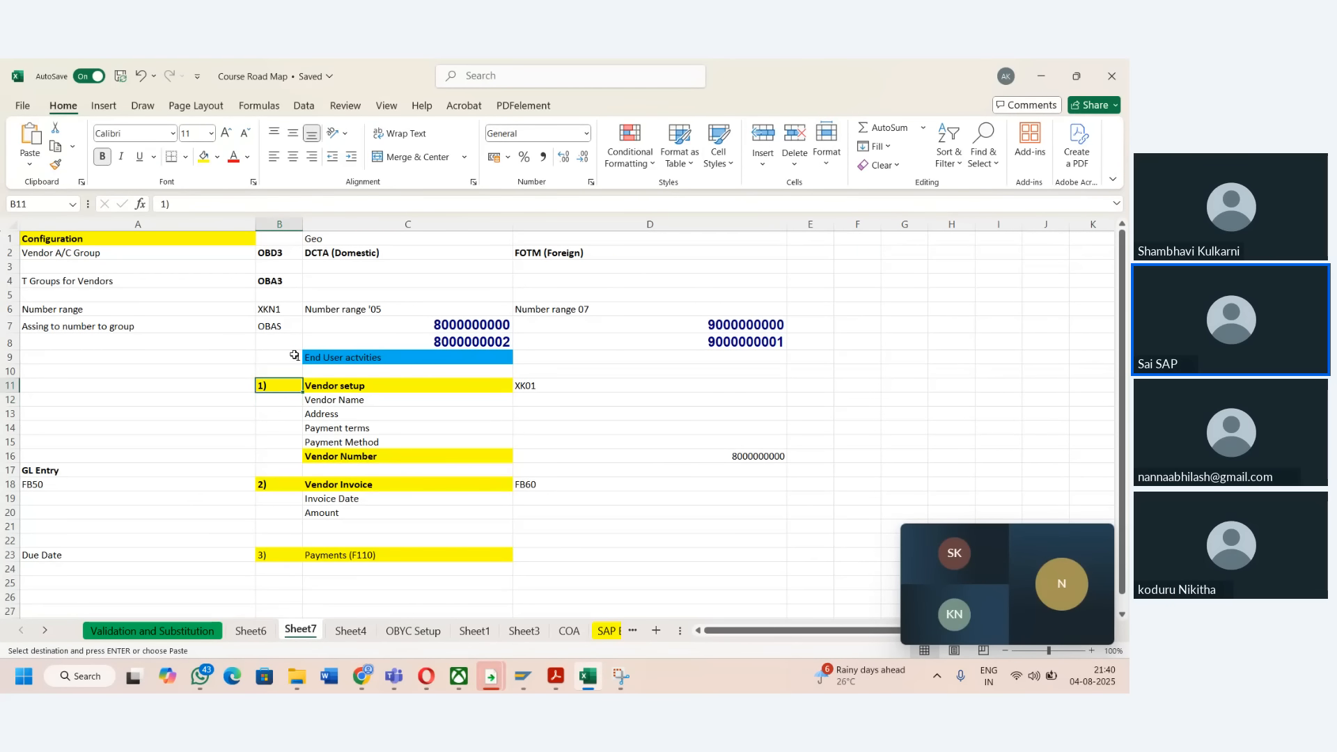
pyautogui.press('Right')
pyautogui.press('Down')
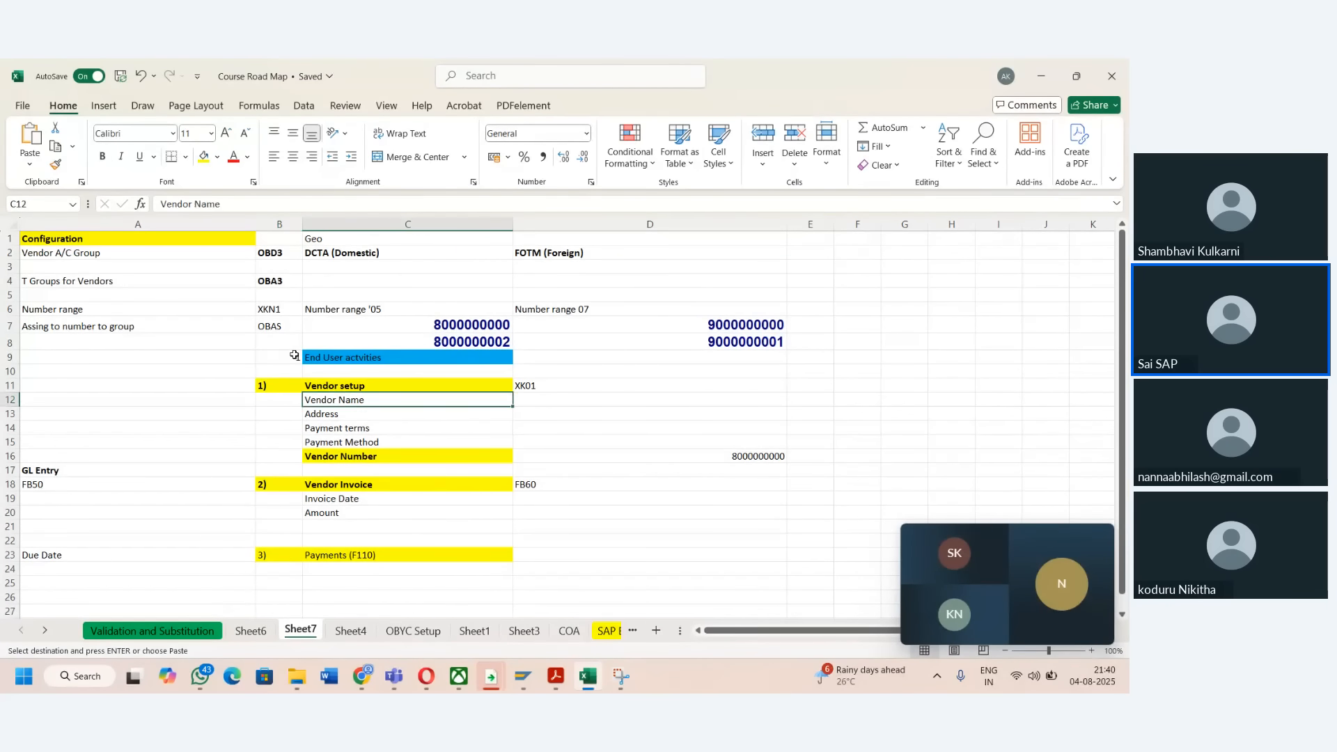
# - Make the Payments (F110) heading and its number 3) bold in row 23
pyautogui.press('Down')
pyautogui.press('Down')
pyautogui.press('Down')
pyautogui.press('Down')
pyautogui.press('Down')
pyautogui.press('Down')
pyautogui.press('Down')
pyautogui.press('Down')
pyautogui.press('Down')
pyautogui.press('Down')
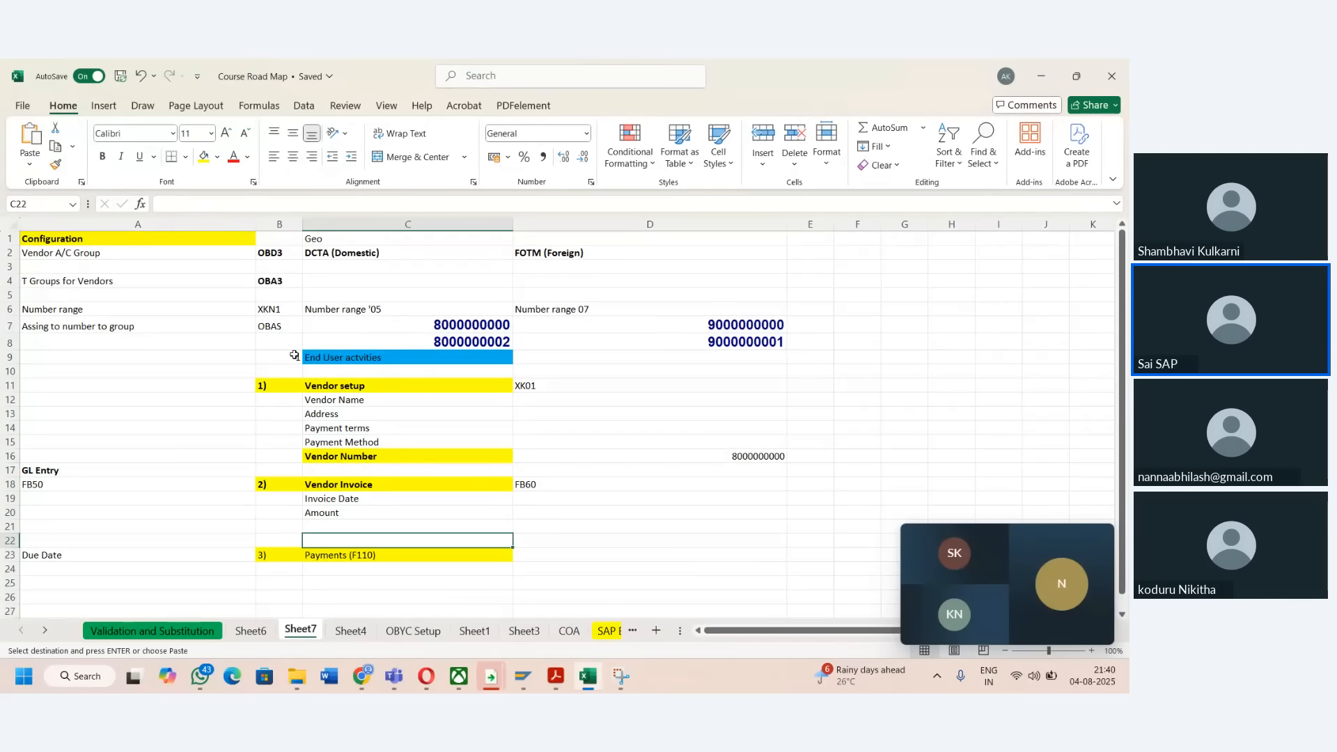
pyautogui.press('Down')
pyautogui.press('Left')
pyautogui.hotkey('shift', 'Right')
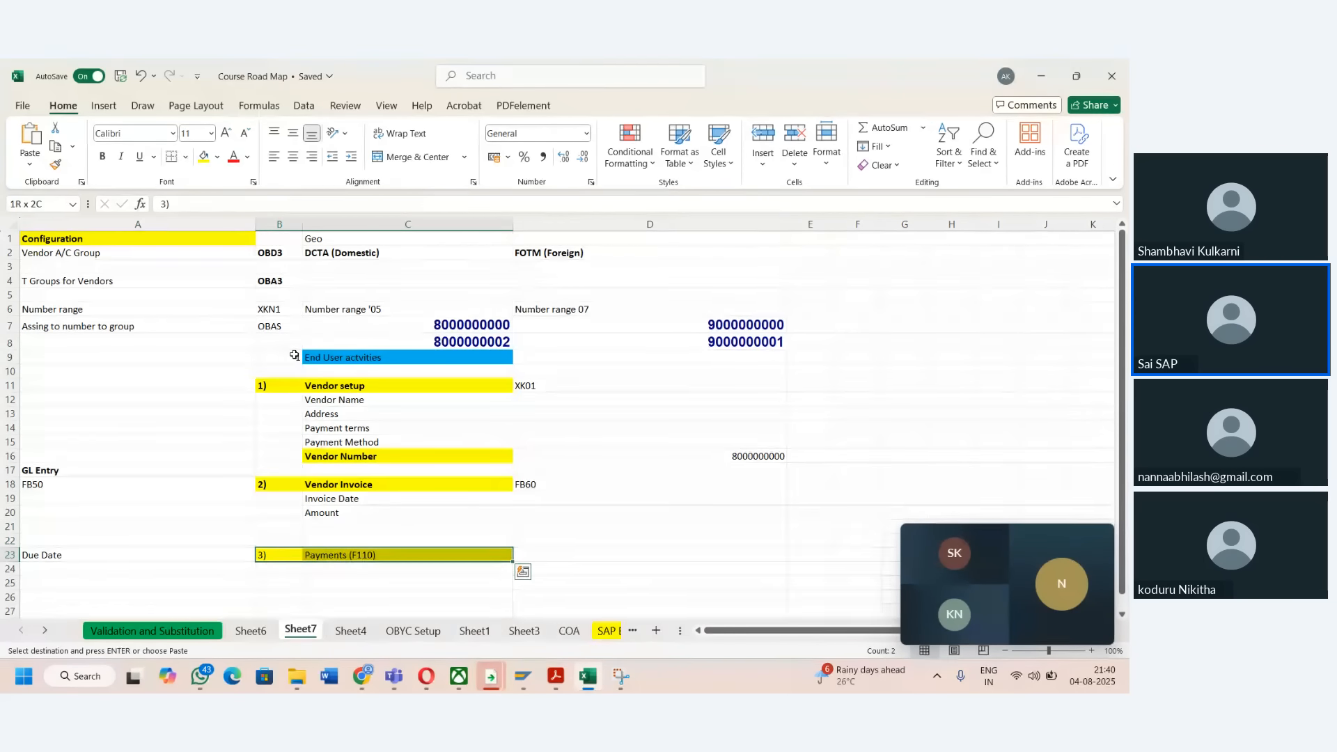
pyautogui.hotkey('ctrl', 'b')
# - Review the configuration rows from Vendor A/C Group through T Groups for Vendors to the first number range value
pyautogui.press('Up')
pyautogui.press('Up')
pyautogui.press('Up')
pyautogui.press('Up')
pyautogui.press('Up')
pyautogui.press('Up')
pyautogui.press('Up')
pyautogui.press('Up')
pyautogui.press('Up')
pyautogui.press('Up')
pyautogui.press('Up')
pyautogui.press('Up')
pyautogui.press('Up')
pyautogui.press('Up')
pyautogui.press('Up')
pyautogui.press('Up')
pyautogui.press('Up')
pyautogui.press('Up')
pyautogui.press('Up')
pyautogui.press('Up')
pyautogui.press('Left')
pyautogui.press('Down')
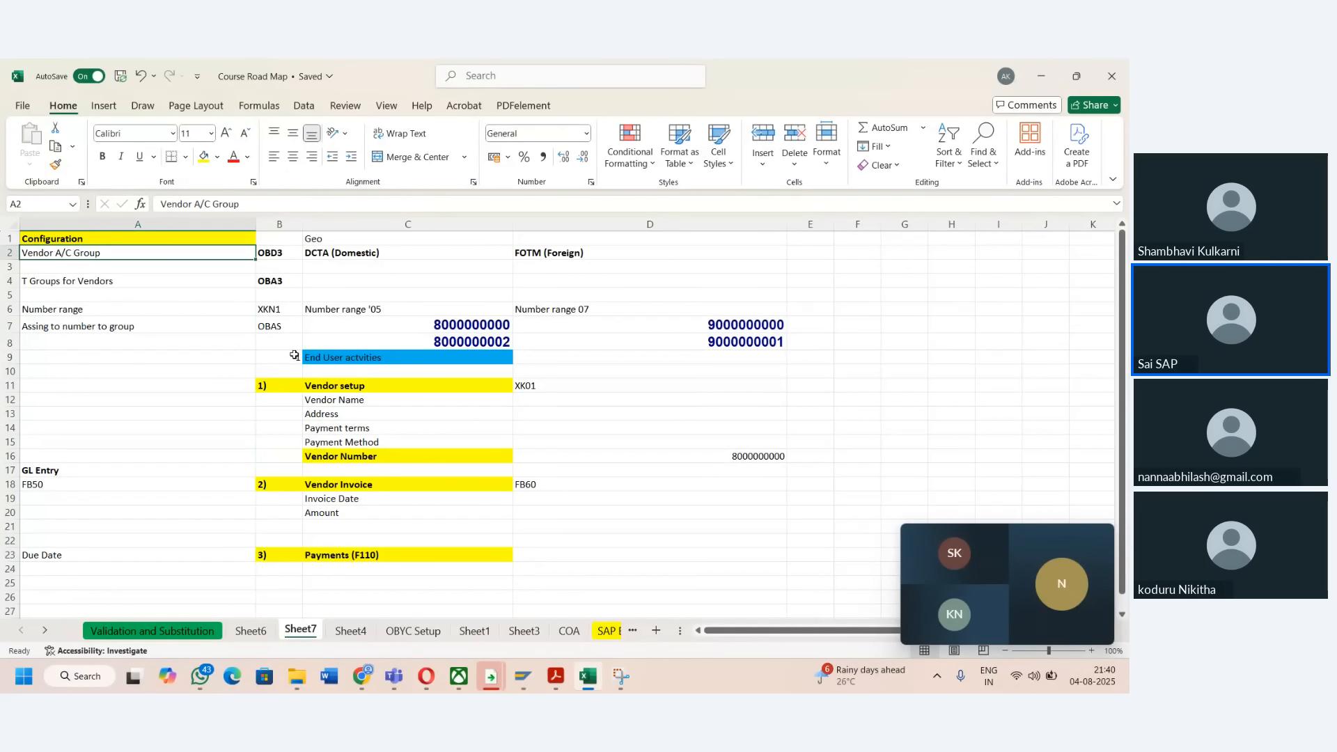
pyautogui.press('Right')
pyautogui.press('Right')
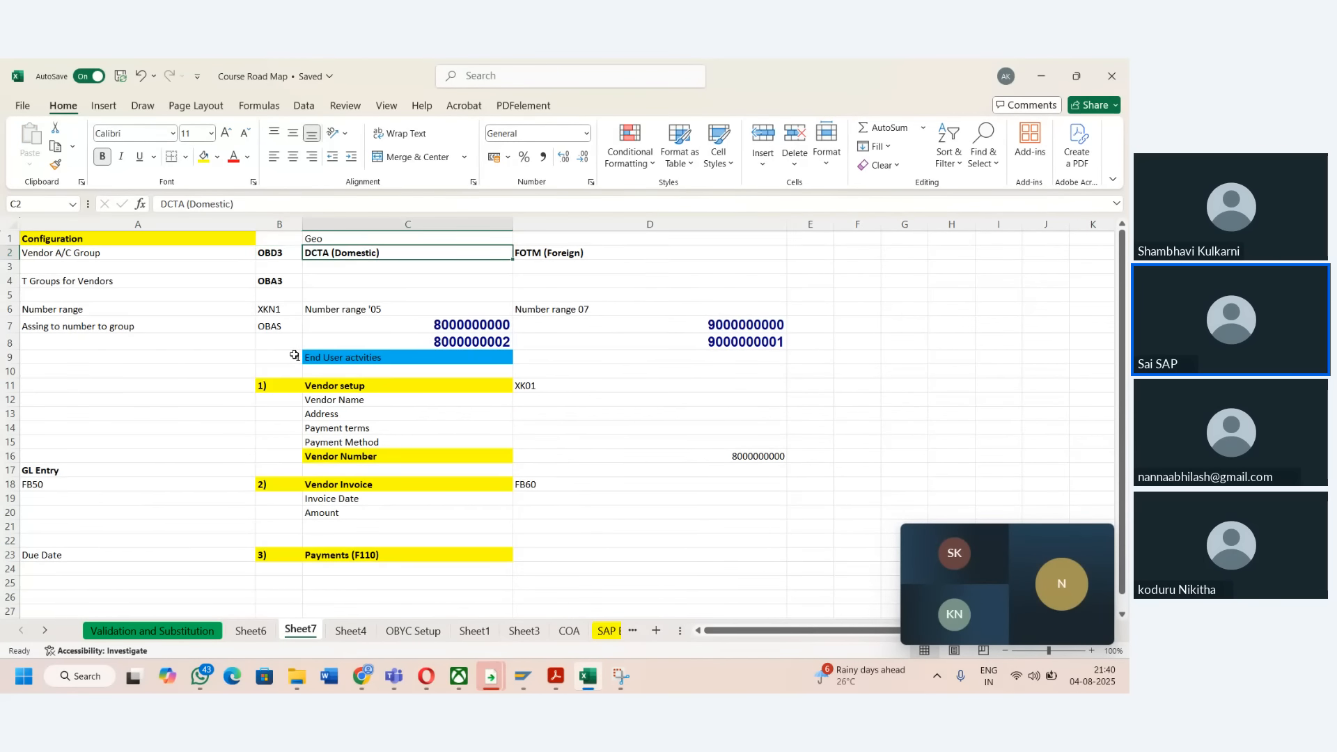
pyautogui.press('Right')
pyautogui.press('Left')
pyautogui.press('Down')
pyautogui.press('Left')
pyautogui.press('Down')
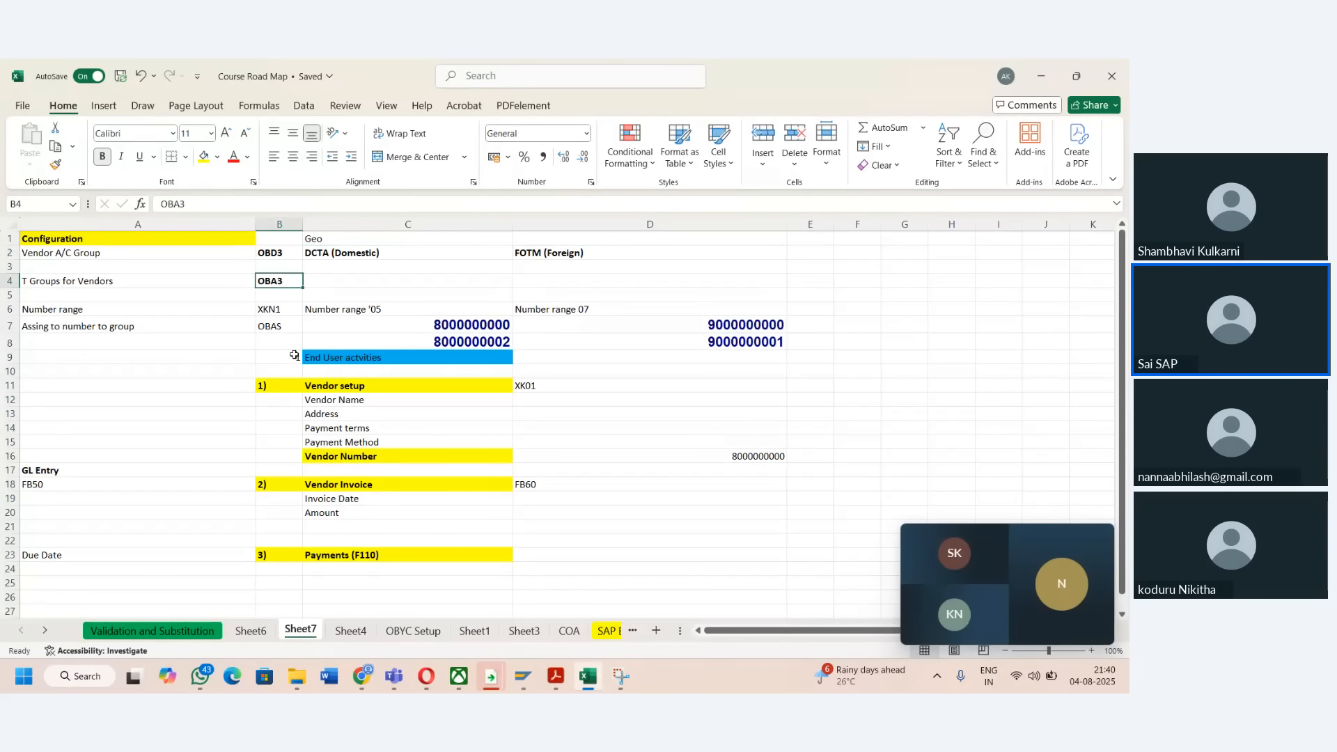
pyautogui.press('Left')
pyautogui.press('Right')
pyautogui.press('Down')
pyautogui.press('Down')
pyautogui.press('Right')
pyautogui.press('Down')
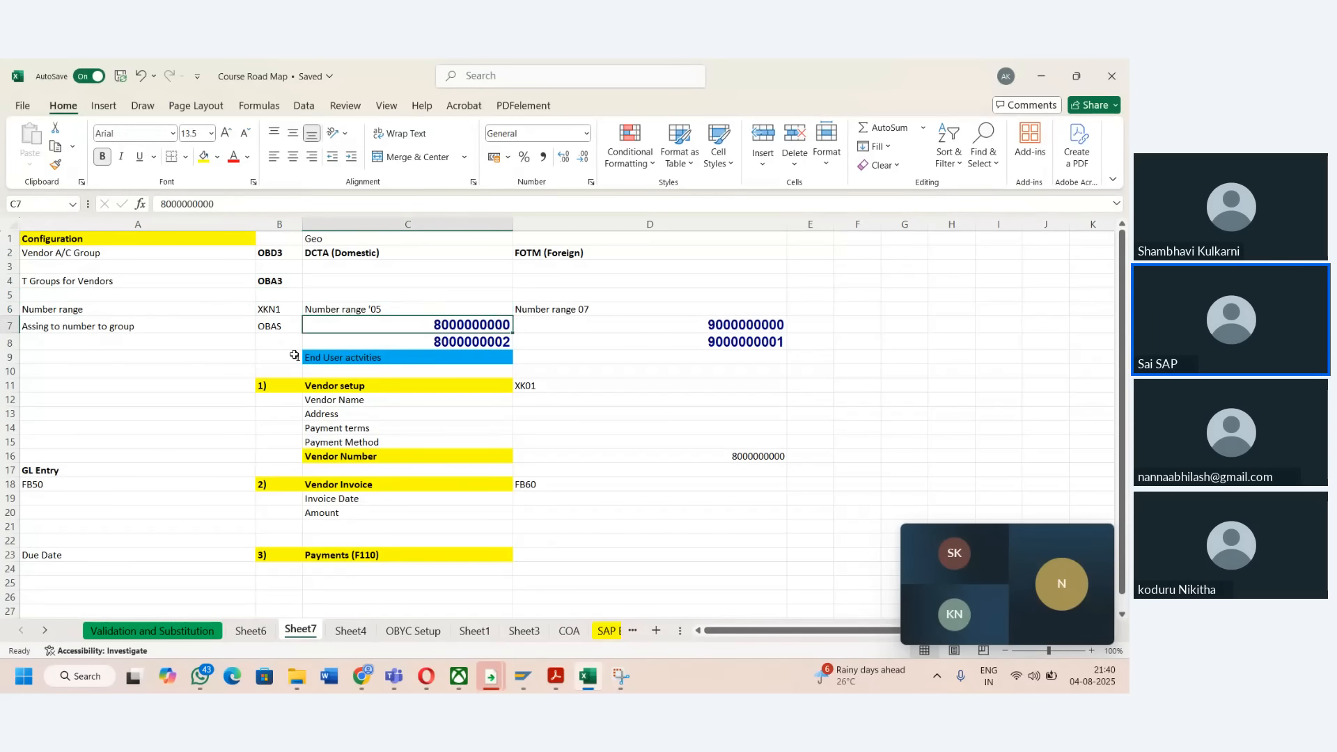
# - Compare number ranges 05 and 07 with the domestic and foreign account groups, ending at the number-to-group assignment label
pyautogui.press('Up')
pyautogui.press('Right')
pyautogui.press('Up')
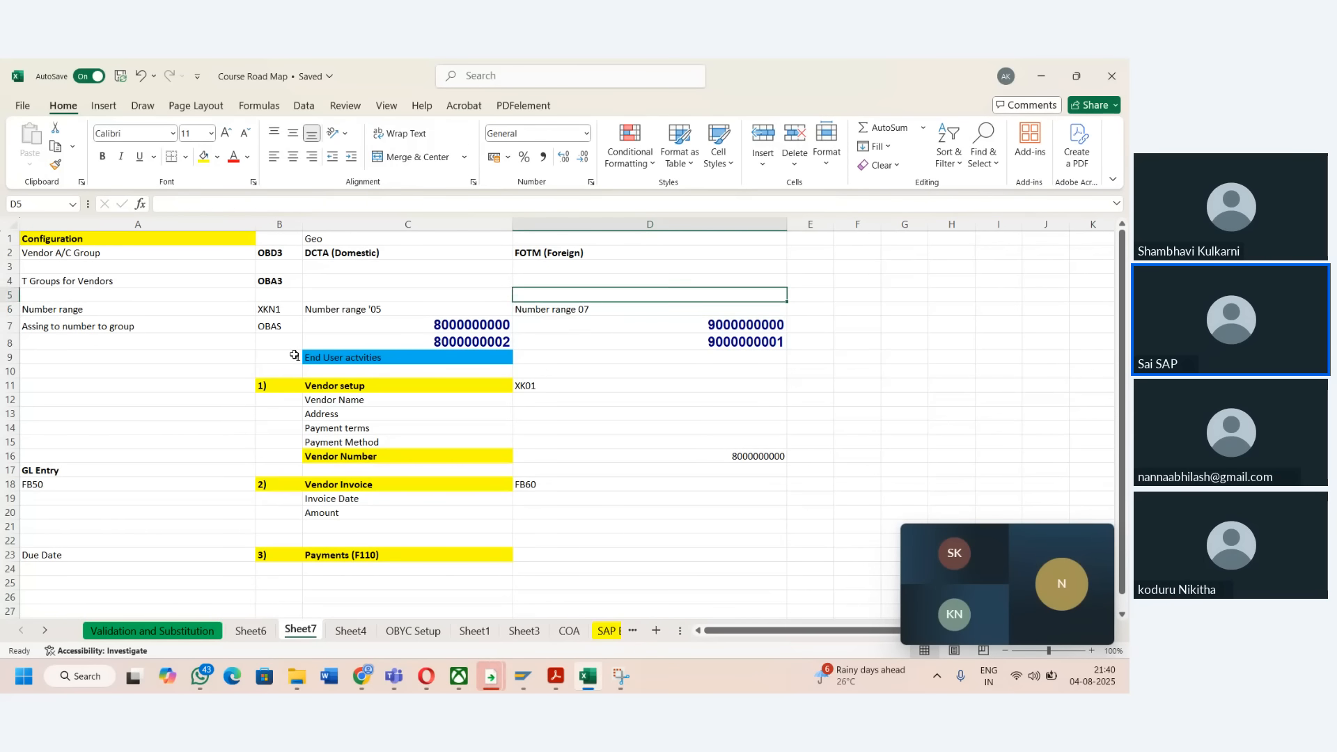
pyautogui.press('Up')
pyautogui.press('Down')
pyautogui.press('Down')
pyautogui.press('Left')
pyautogui.press('Down')
pyautogui.press('Up')
pyautogui.press('Up')
pyautogui.press('Up')
pyautogui.press('Up')
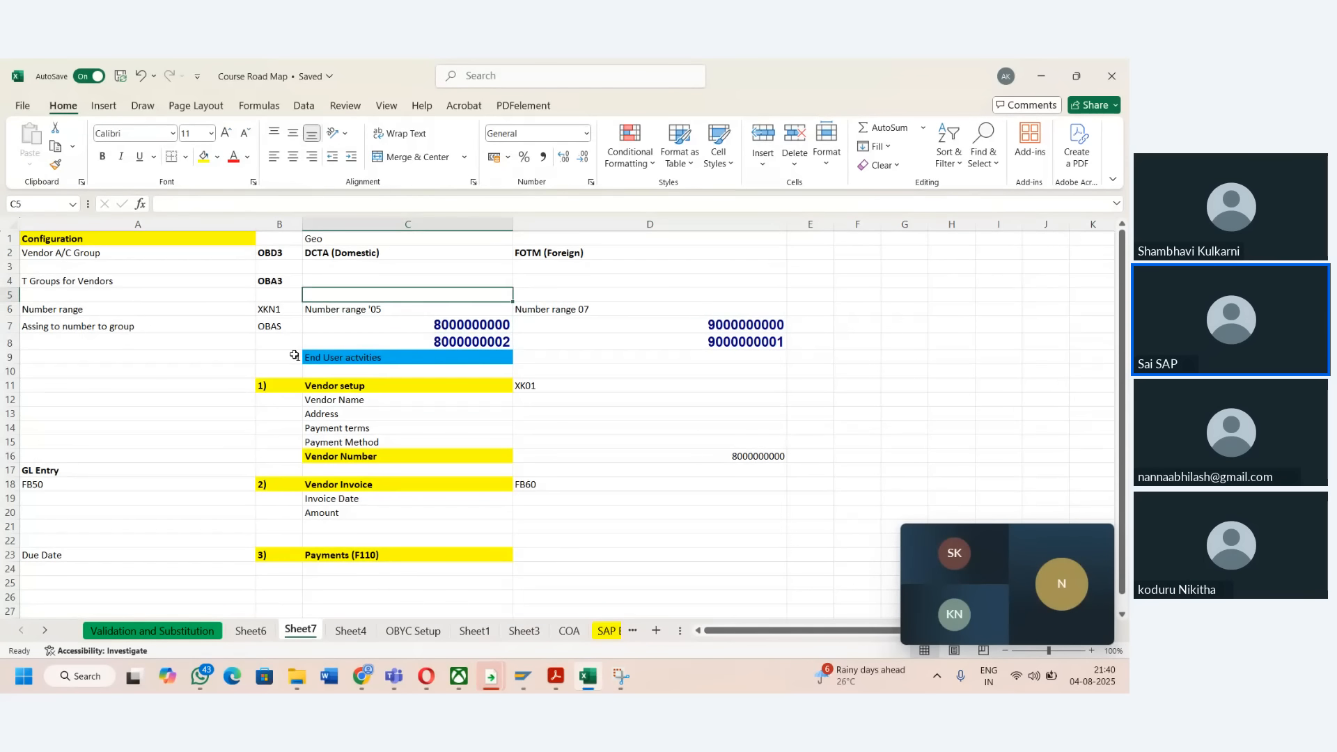
pyautogui.press('Down')
pyautogui.press('Down')
pyautogui.press('Down')
pyautogui.press('Down')
pyautogui.press('Right')
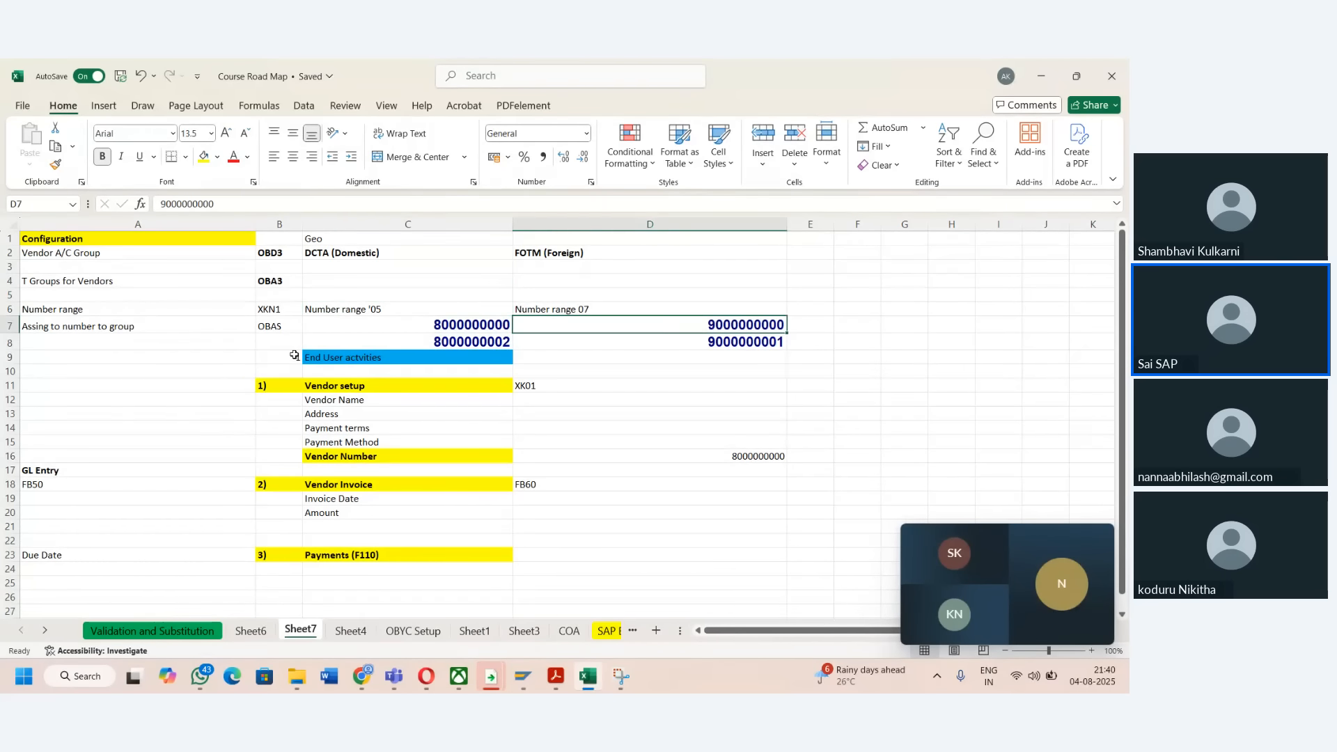
pyautogui.press('Up')
pyautogui.press('Up')
pyautogui.press('Up')
pyautogui.press('Up')
pyautogui.press('Up')
pyautogui.press('Down')
pyautogui.press('Down')
pyautogui.press('Down')
pyautogui.press('Down')
pyautogui.press('Down')
pyautogui.press('Down')
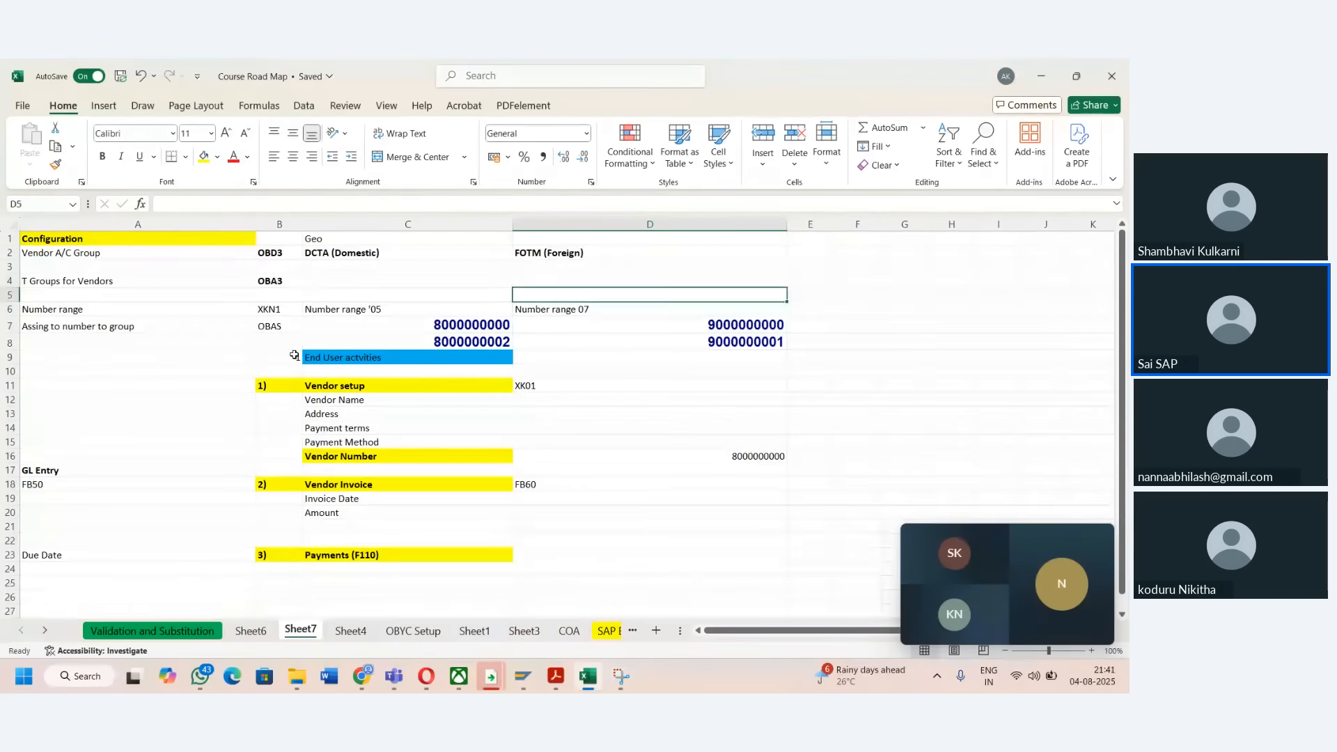
pyautogui.press('Left')
pyautogui.press('Left')
pyautogui.press('Left')
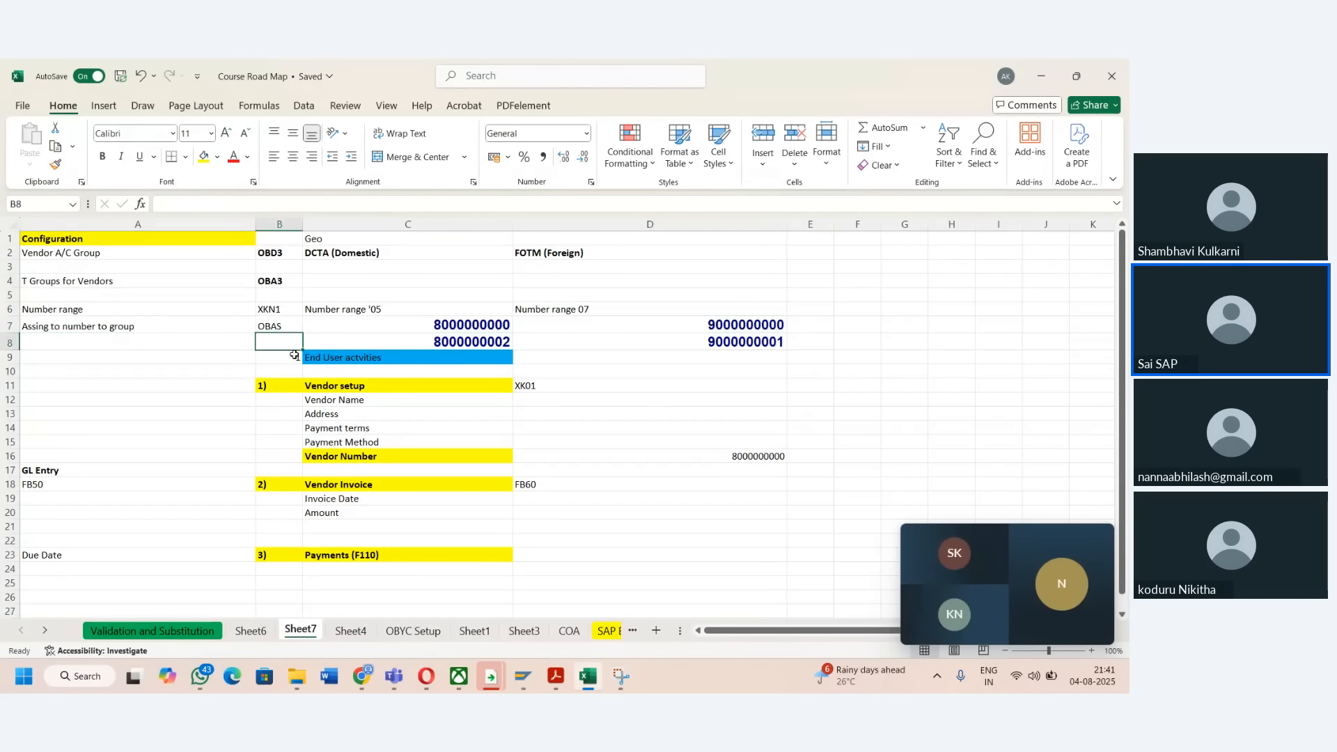
pyautogui.press('Up')
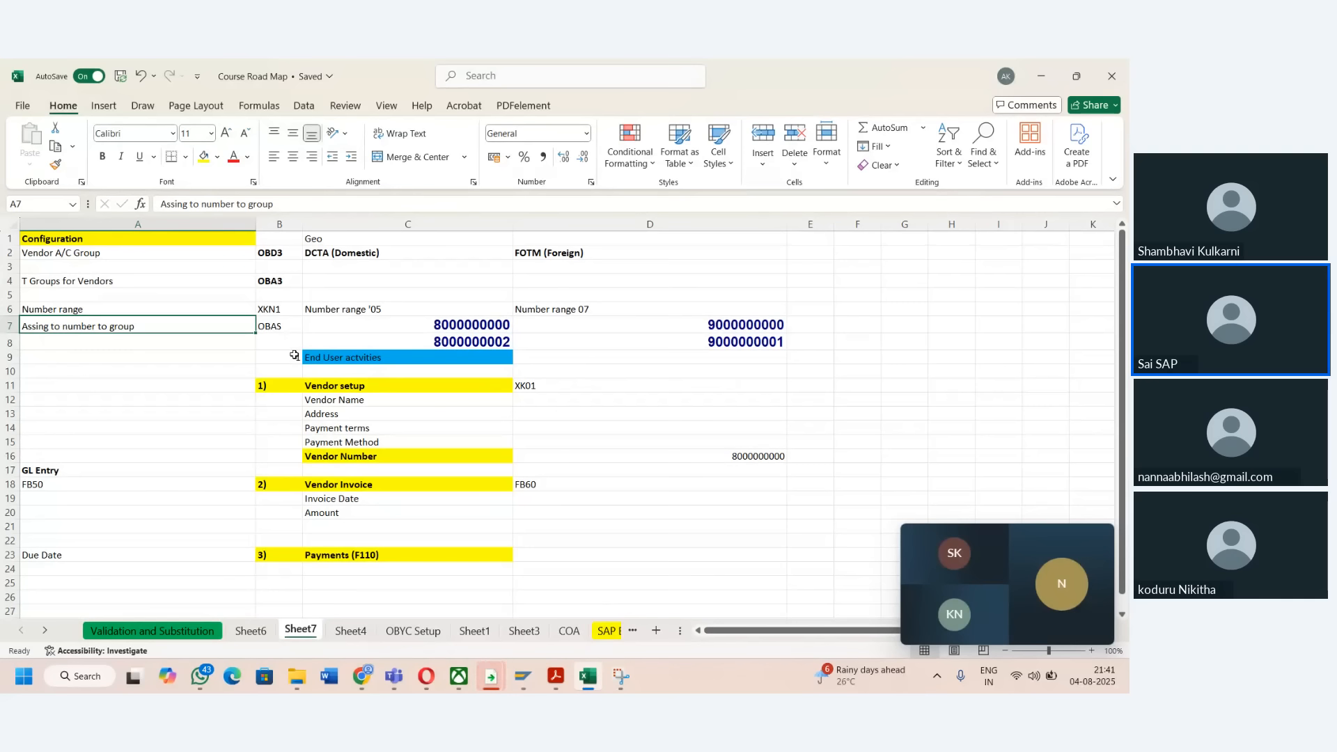
# - Enter "Reconciltion Account" in cell F9 and widen column F so the text fits
pyautogui.click(578, 389)
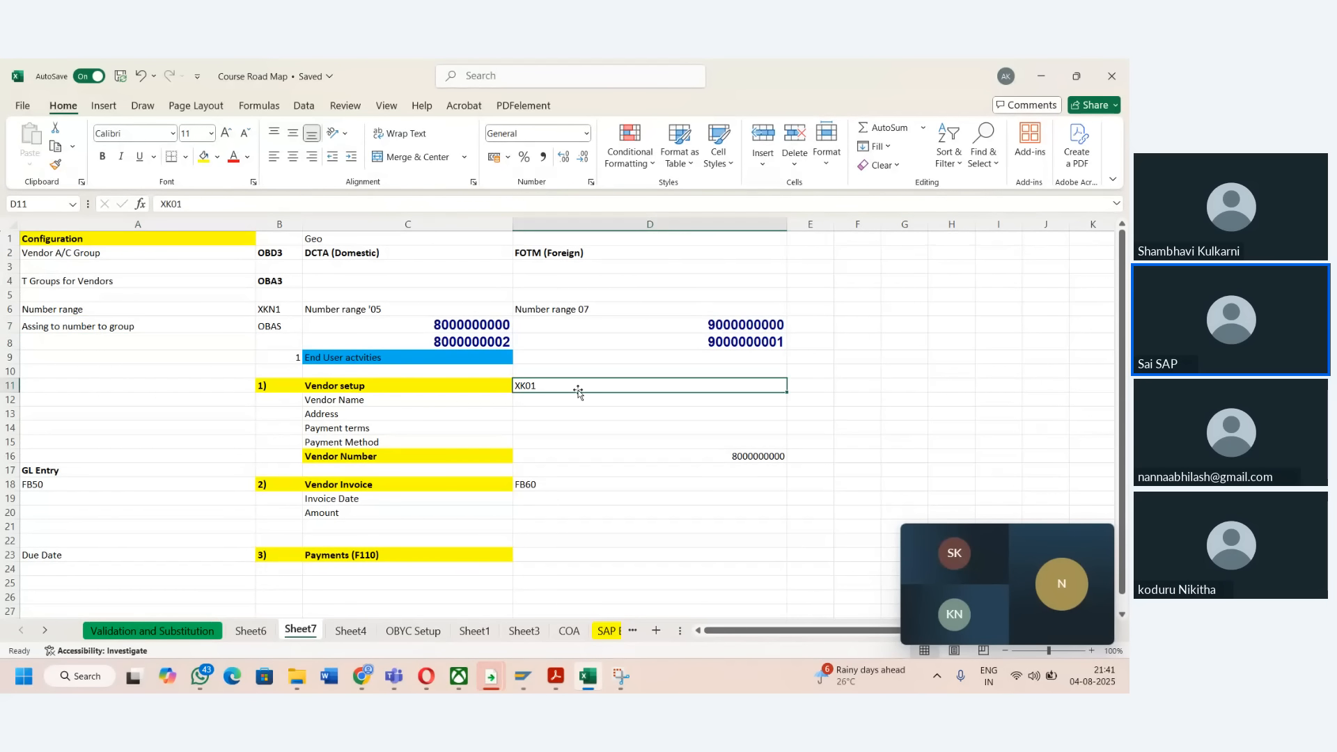
pyautogui.press('Right')
pyautogui.press('Right')
pyautogui.press('Up')
pyautogui.press('Up')
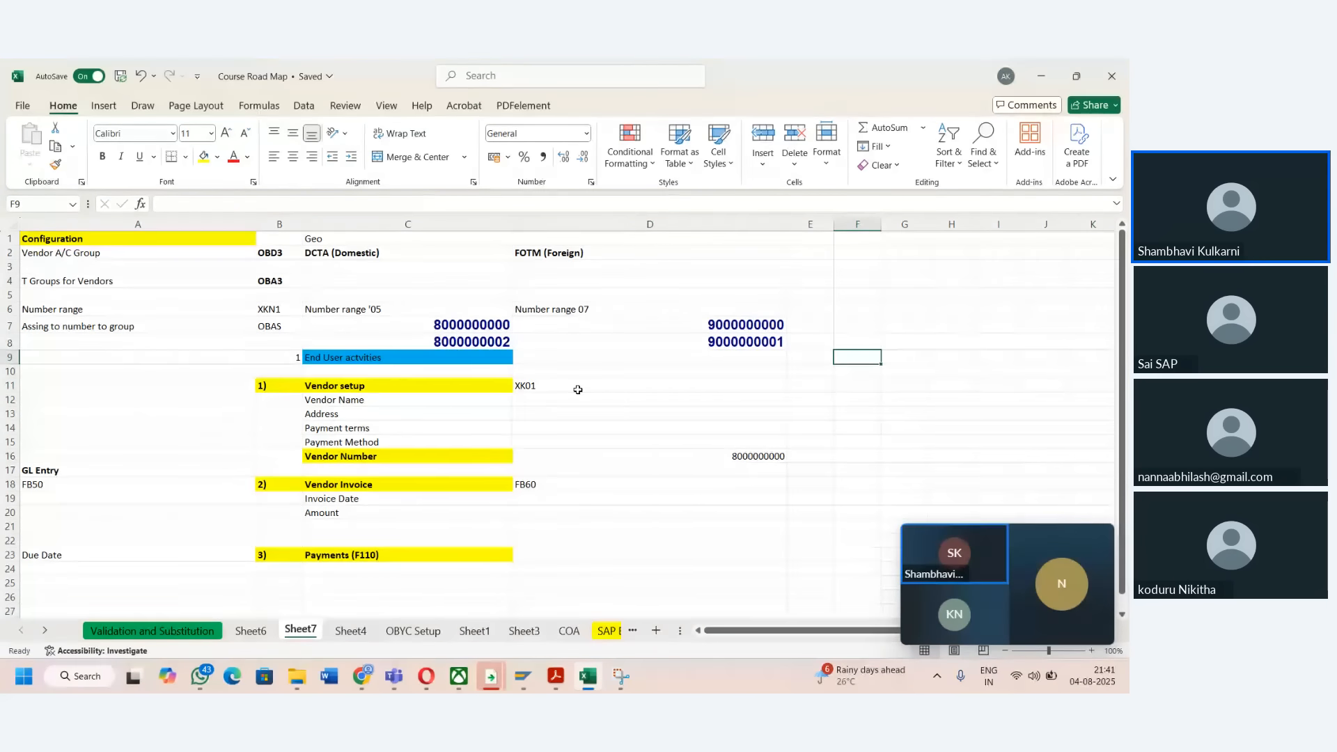
pyautogui.write('Reconcil')
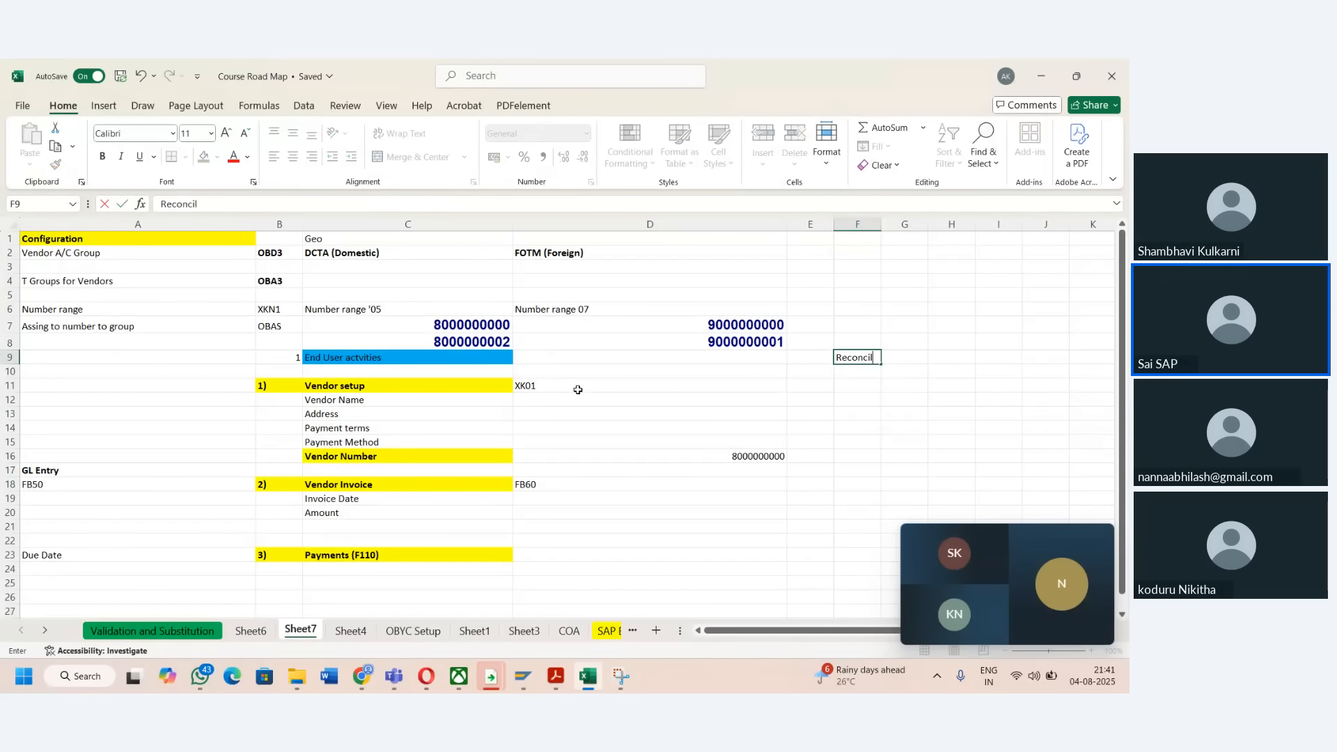
pyautogui.press('BackSpace')
pyautogui.write('ltion Account')
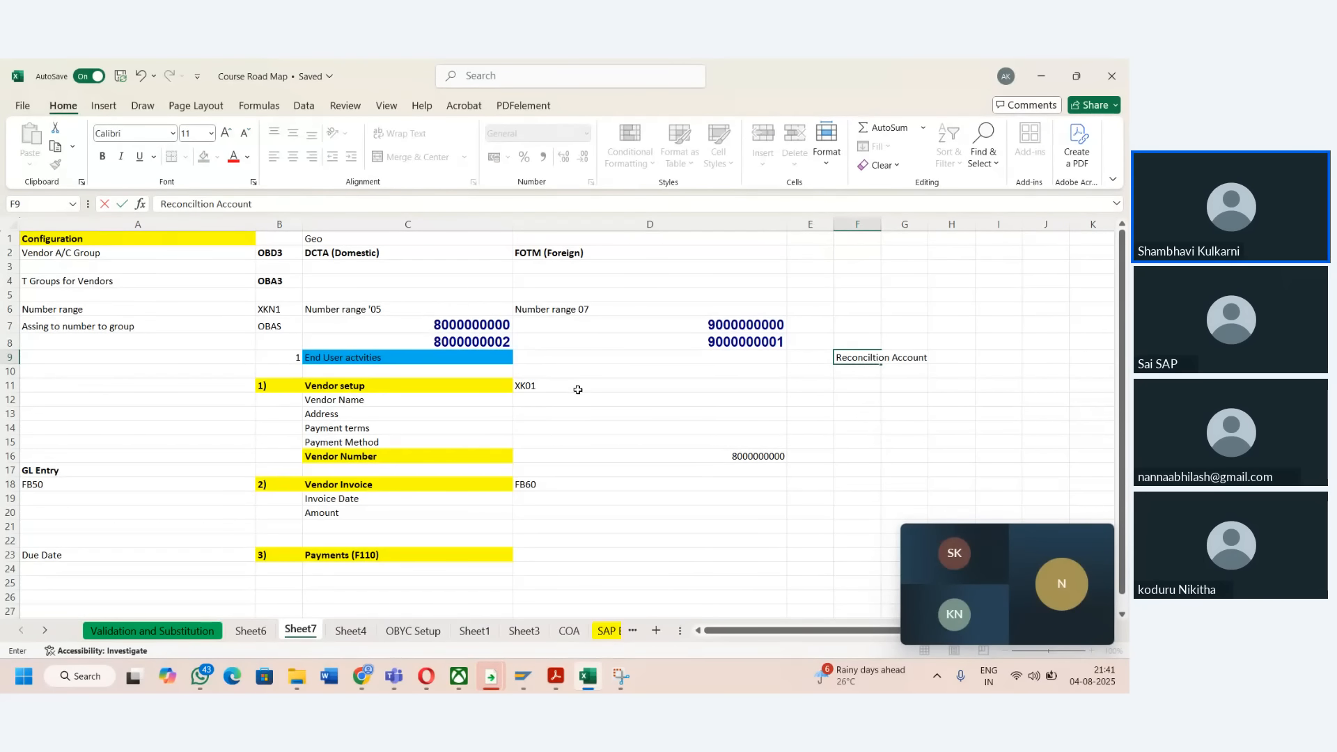
pyautogui.press('Tab')
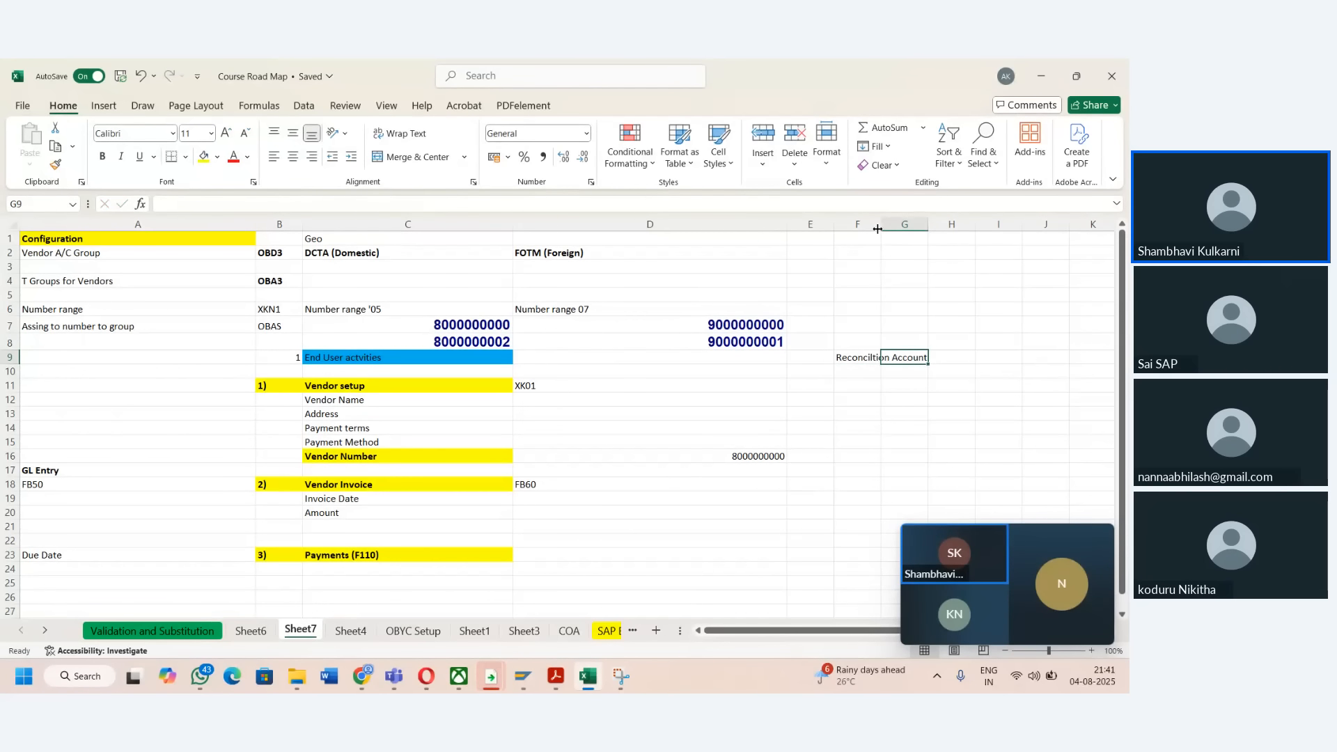
pyautogui.moveTo(878, 229); pyautogui.dragTo(967, 249)
# - Enter "10K" in cell F5 and "Accounts Payable (Recon Account)" in cell F6 beneath it
pyautogui.click(945, 300)
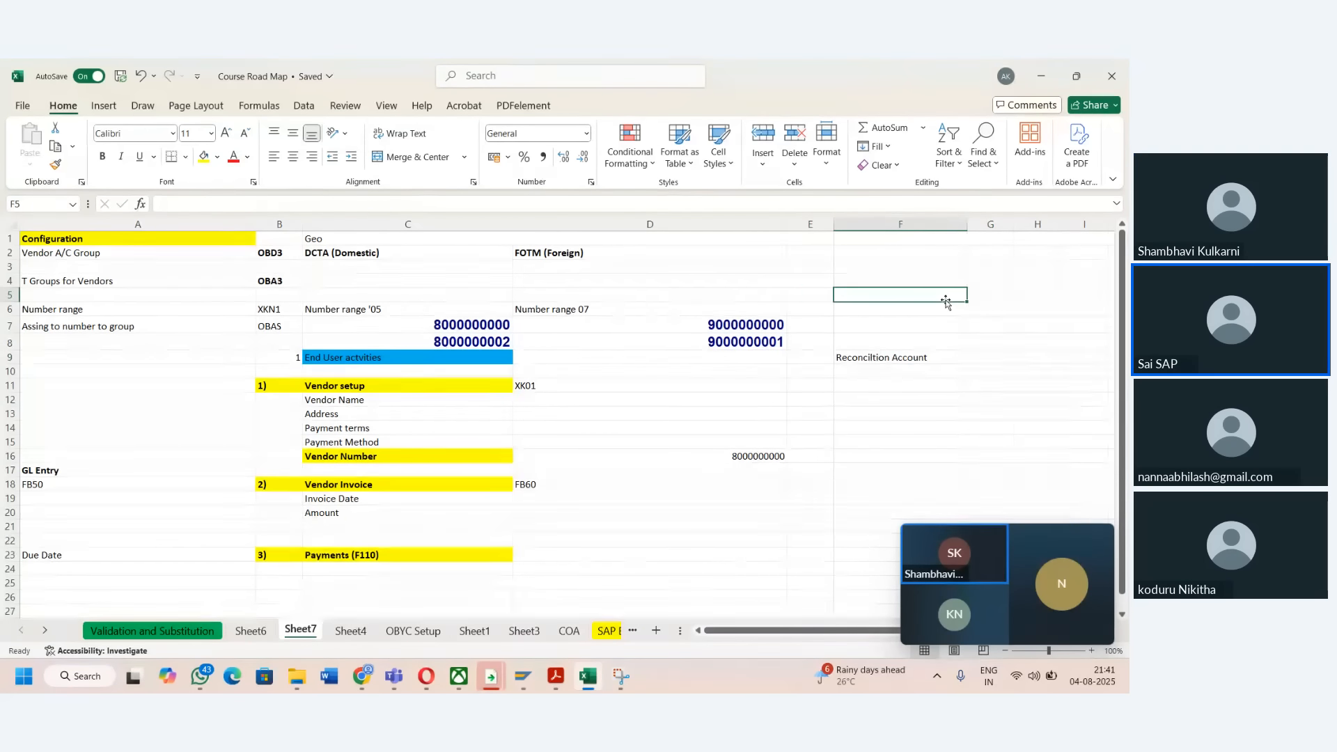
pyautogui.write('10K')
pyautogui.press('Tab')
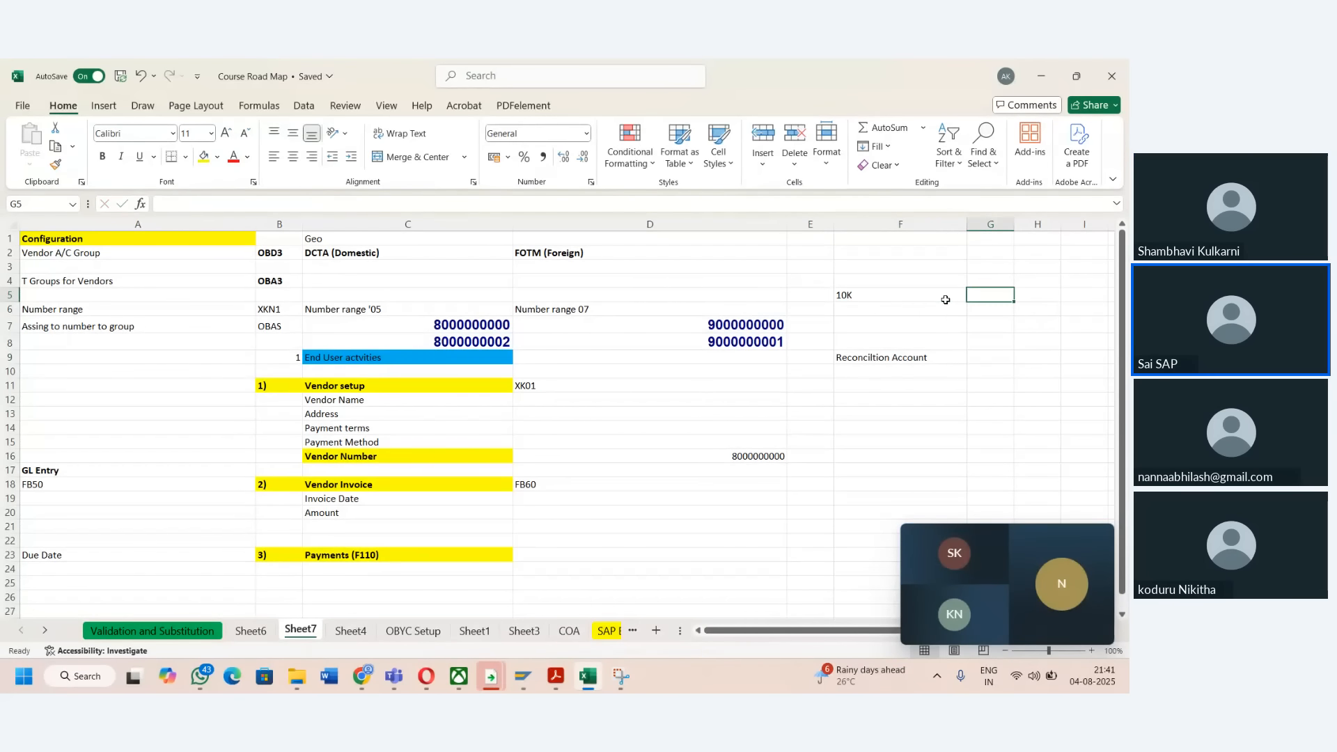
pyautogui.click(945, 300)
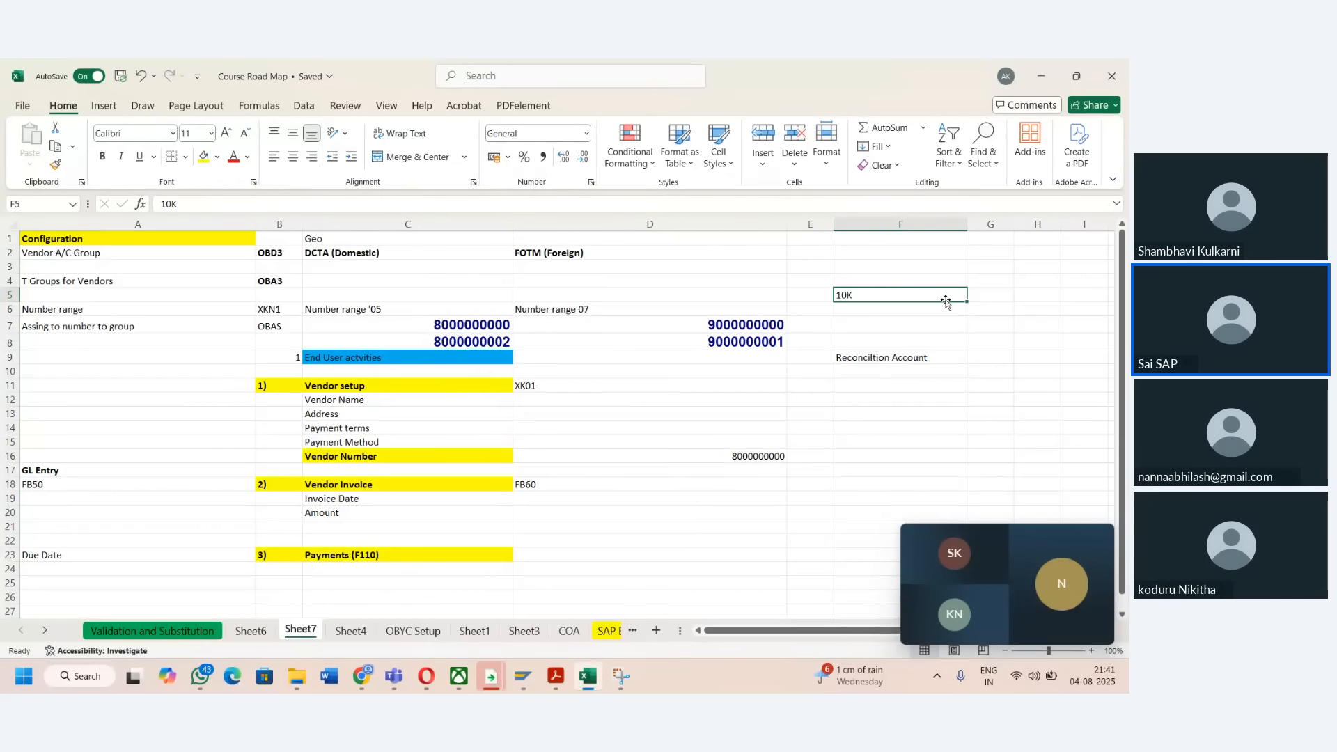
pyautogui.press('Return')
pyautogui.write('Accoun')
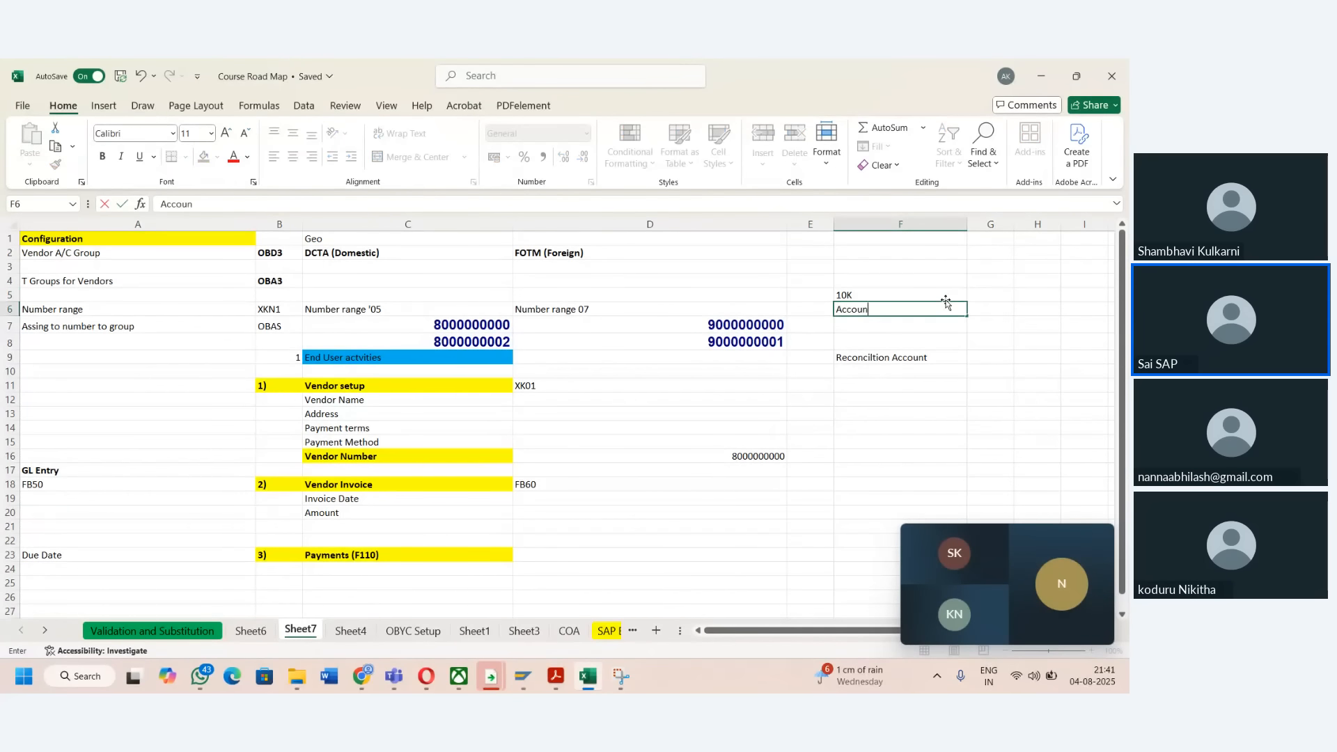
pyautogui.write('ts  Payab;l;;lle (Recon A')
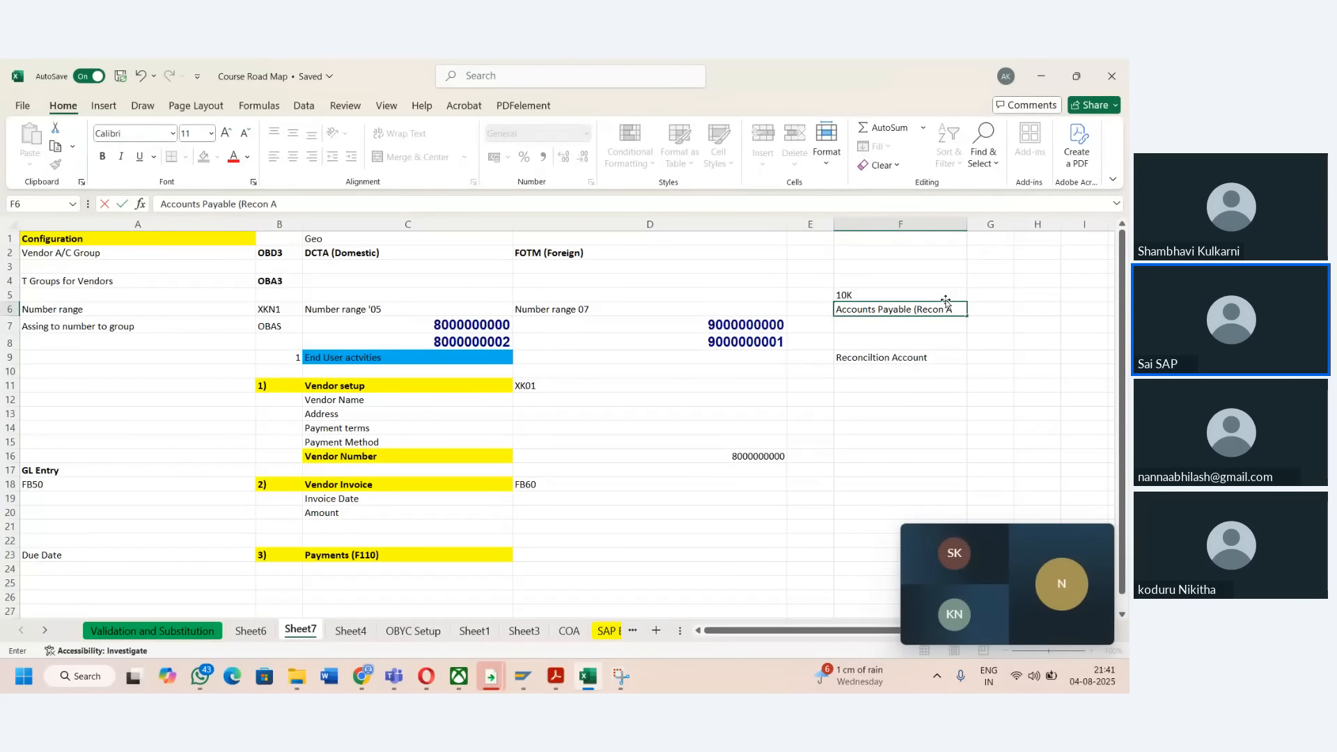
pyautogui.write('ccount)')
pyautogui.press('Tab')
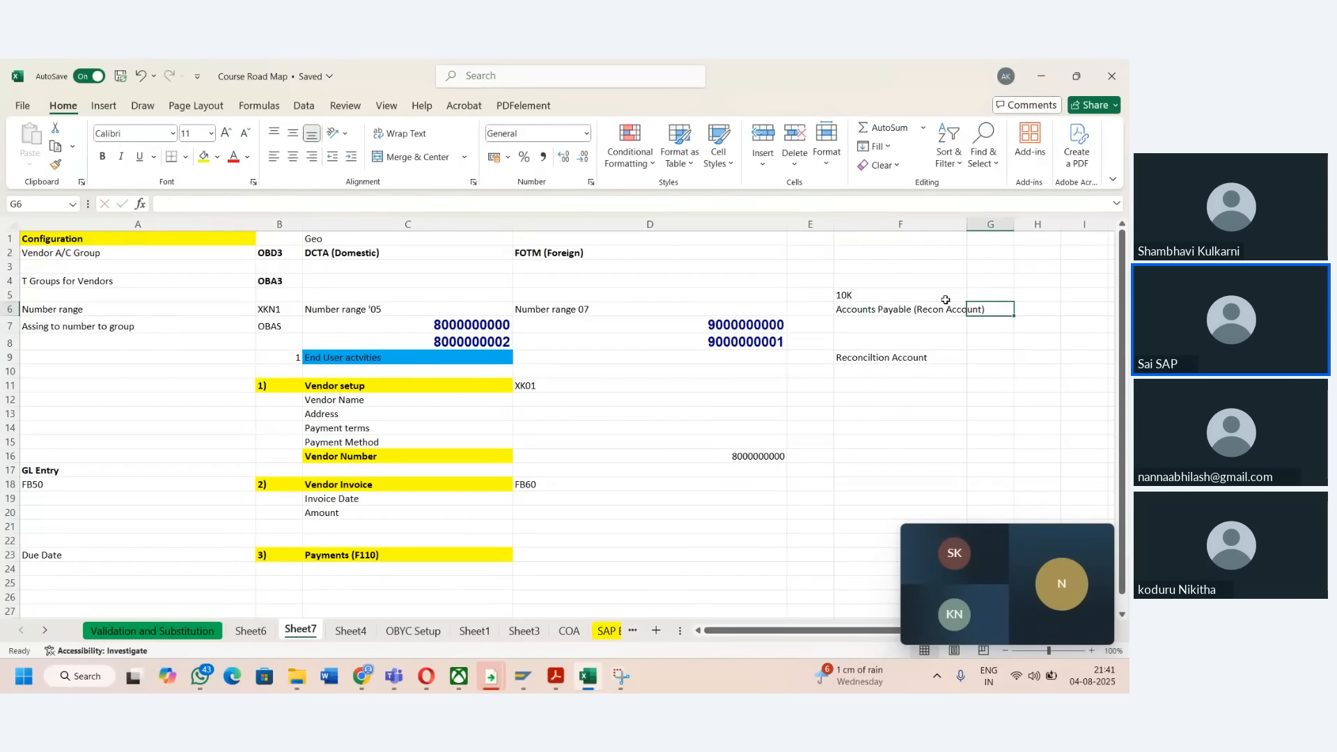
# - Examine the number range labels and values in columns C and D, from below the account groups to End User activities
pyautogui.click(421, 358)
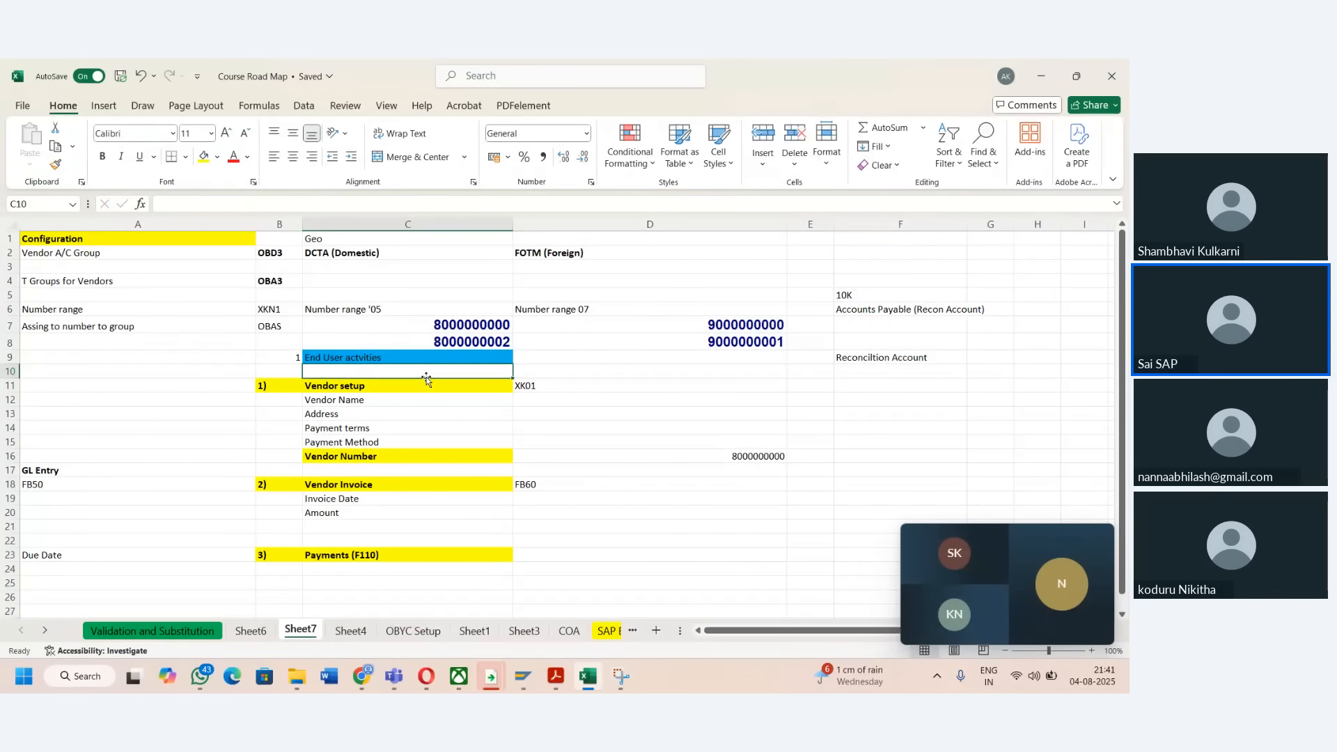
pyautogui.press('Up')
pyautogui.press('Up')
pyautogui.press('Up')
pyautogui.press('Up')
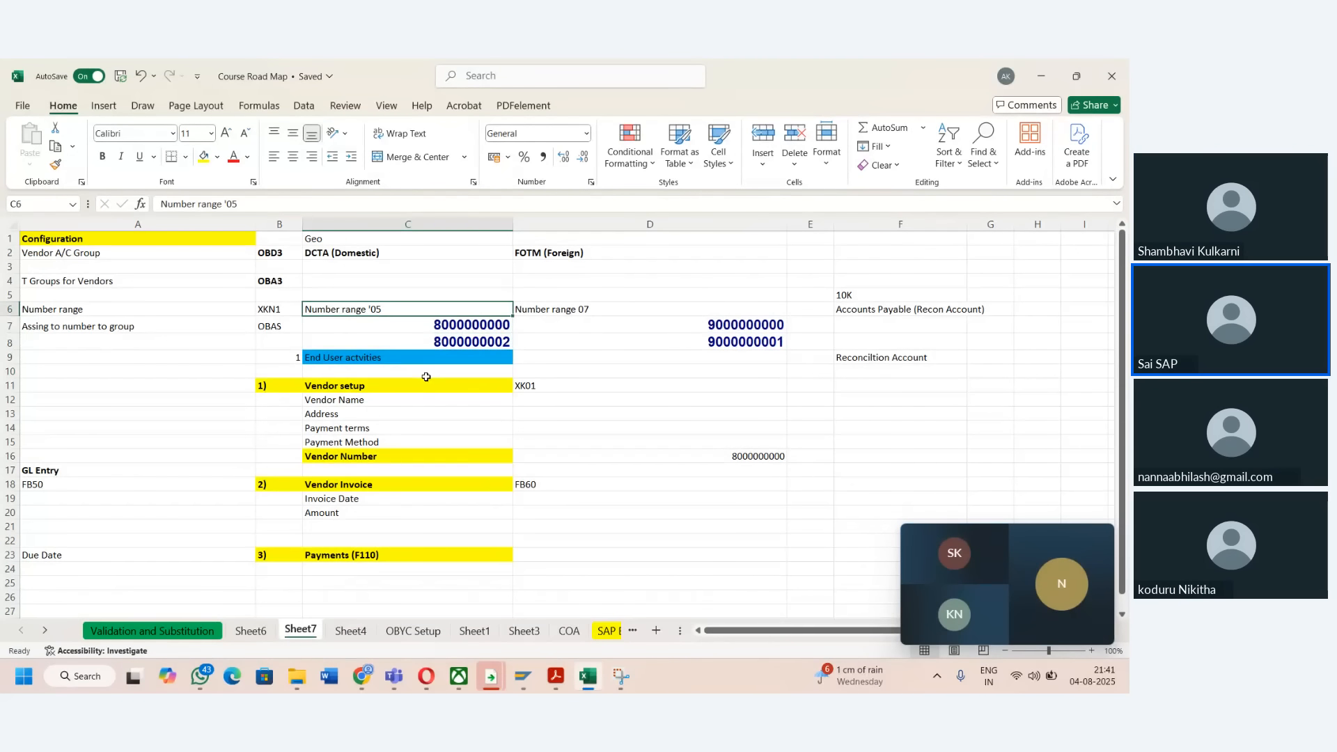
pyautogui.press('Down')
pyautogui.press('Up')
pyautogui.press('Up')
pyautogui.press('Up')
pyautogui.press('Right')
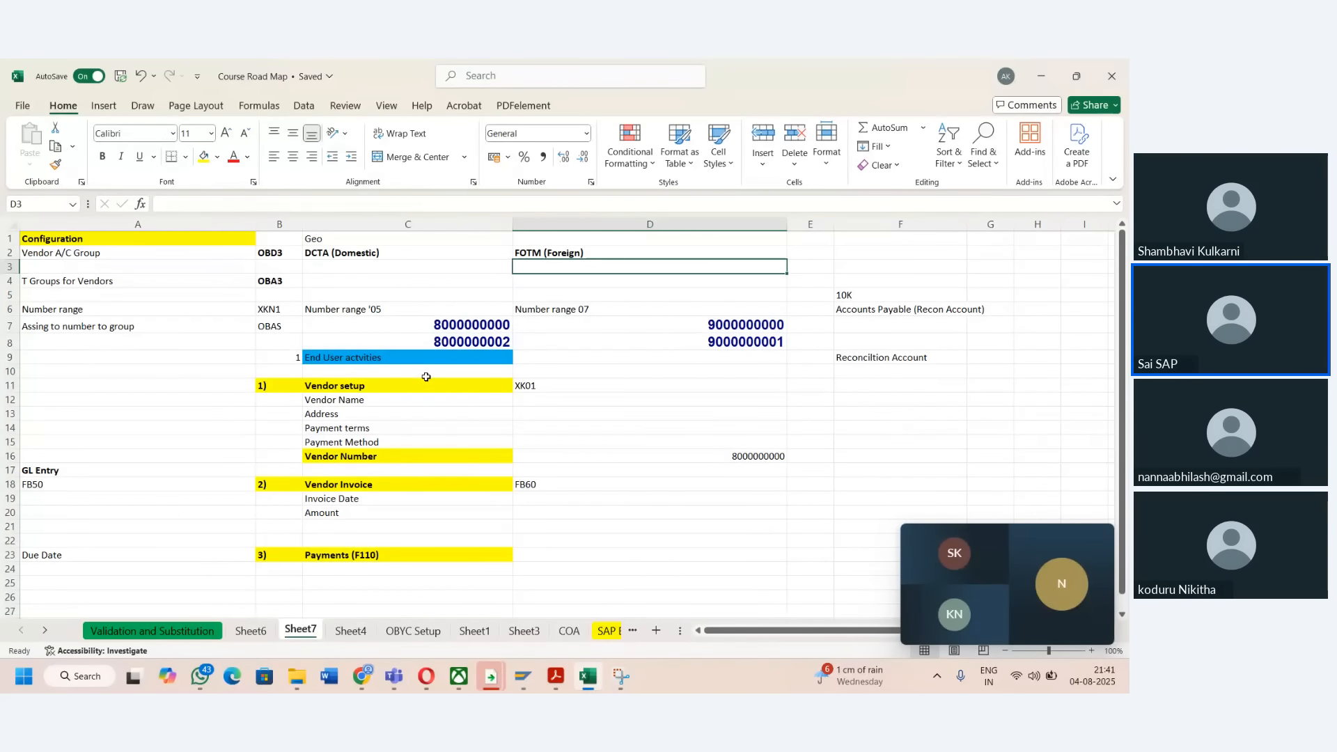
pyautogui.press('Down')
pyautogui.press('Down')
pyautogui.press('Down')
pyautogui.press('Down')
pyautogui.press('Down')
pyautogui.press('Left')
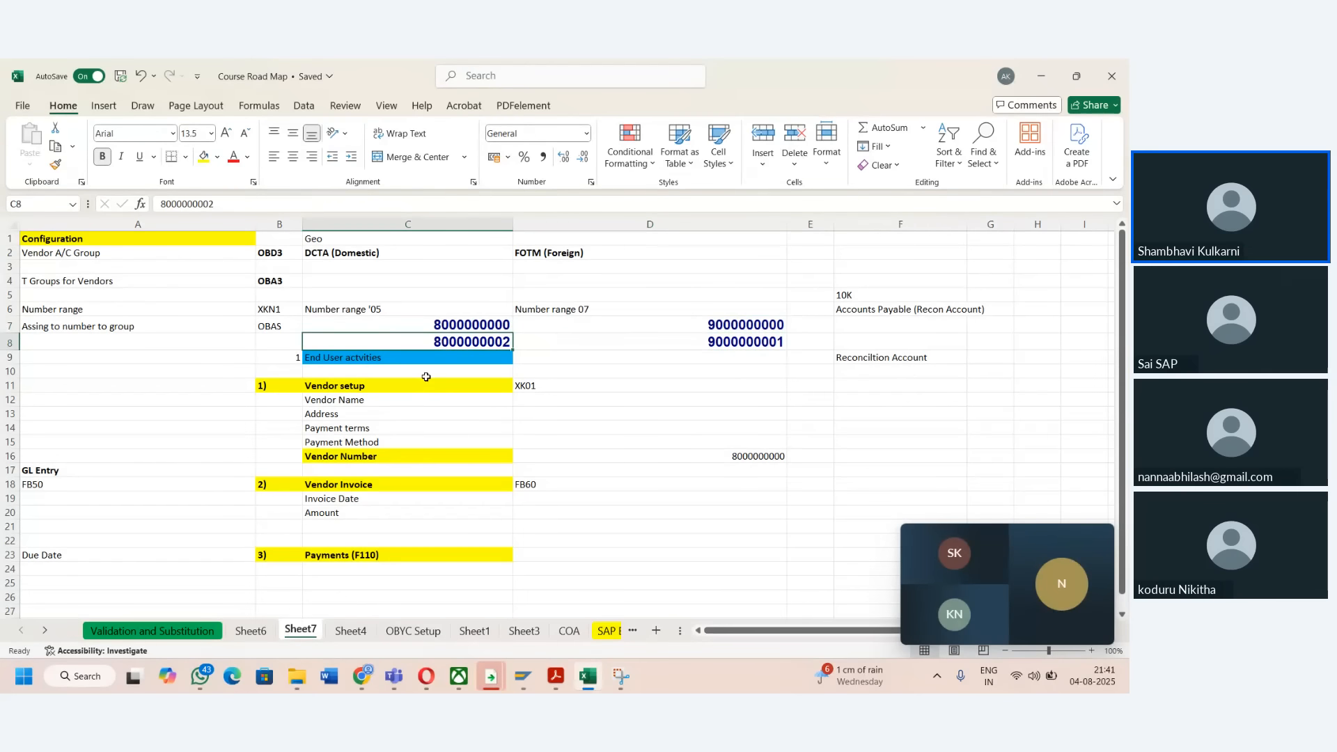
pyautogui.press('Right')
pyautogui.press('Left')
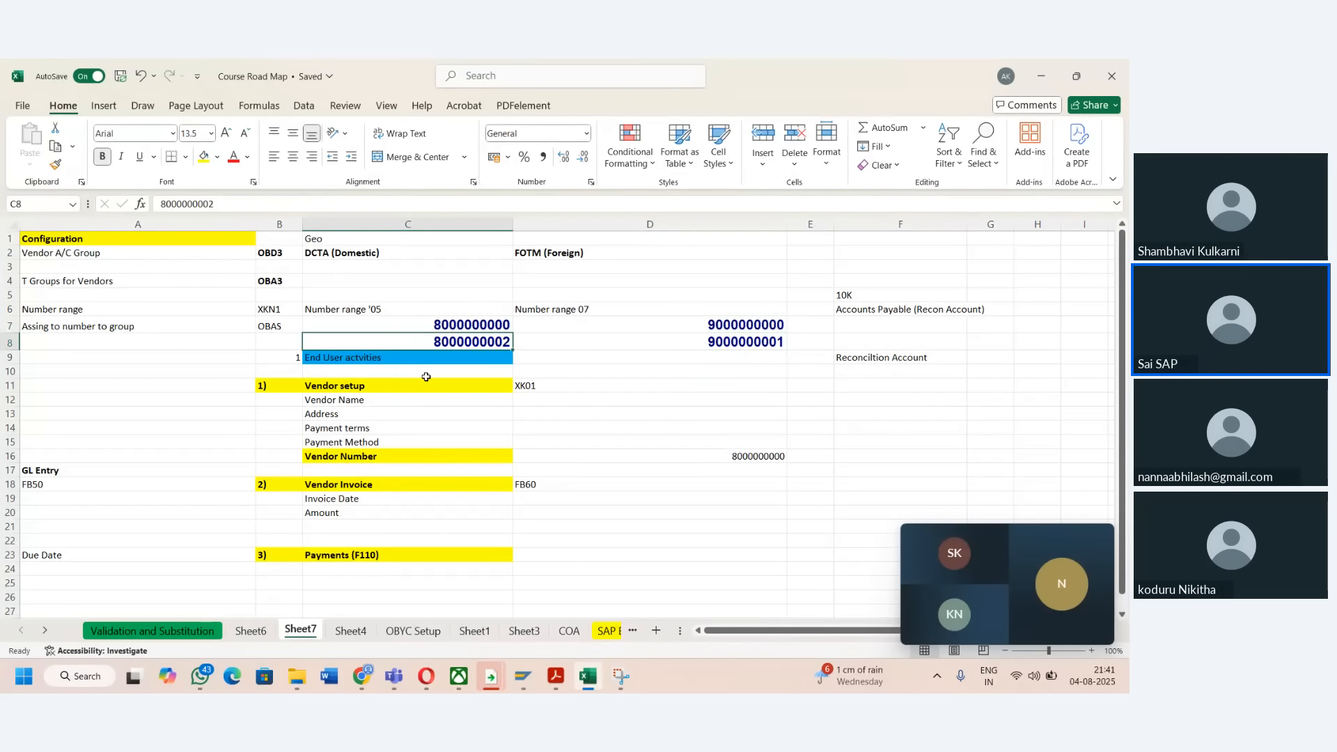
pyautogui.press('Down')
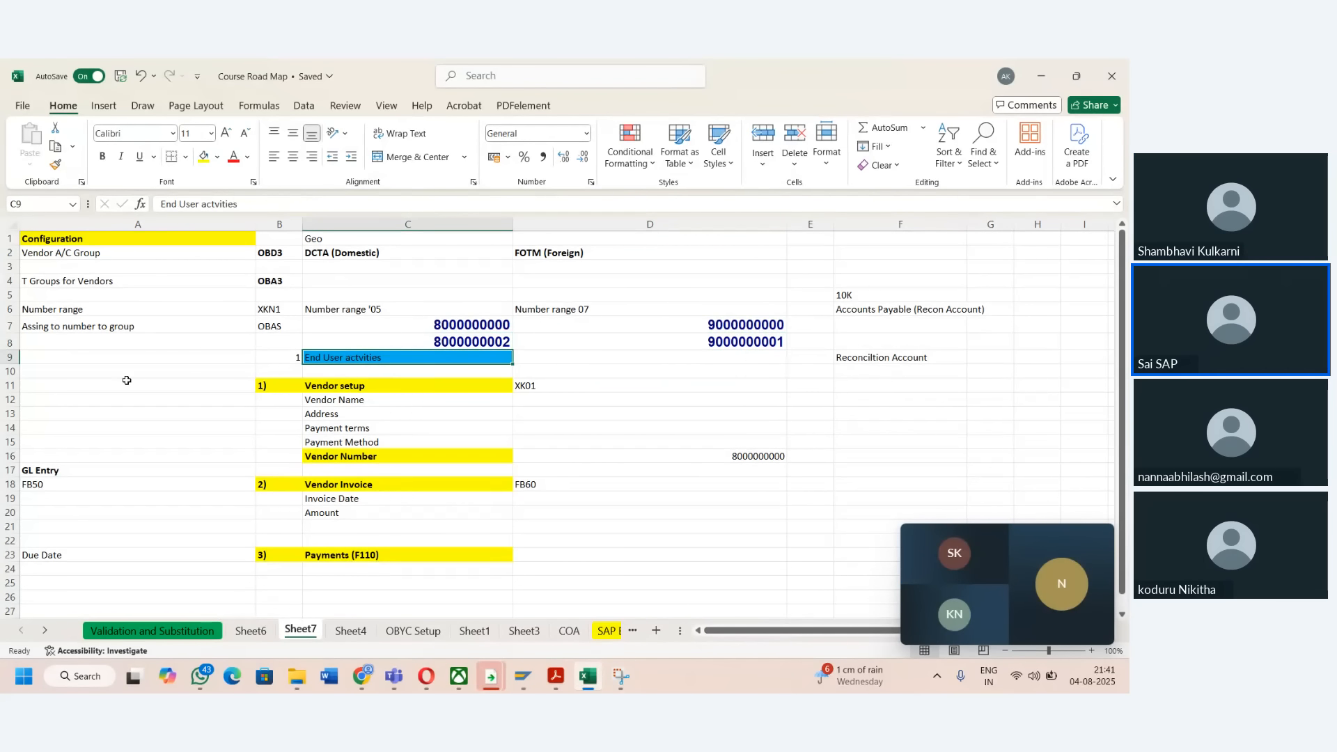
# - Insert four blank rows above the End User activities row, below the number range values
pyautogui.click(10, 357)
pyautogui.rightClick(11, 357)
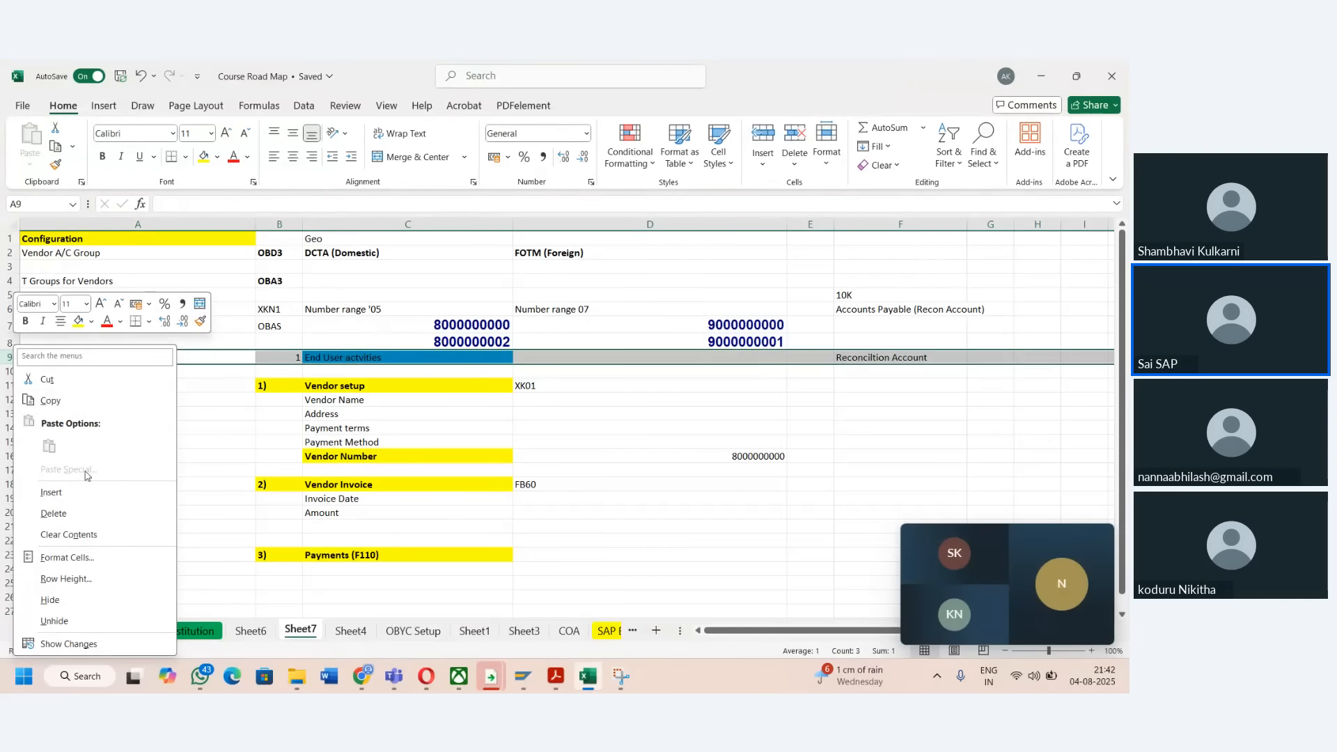
pyautogui.click(51, 493)
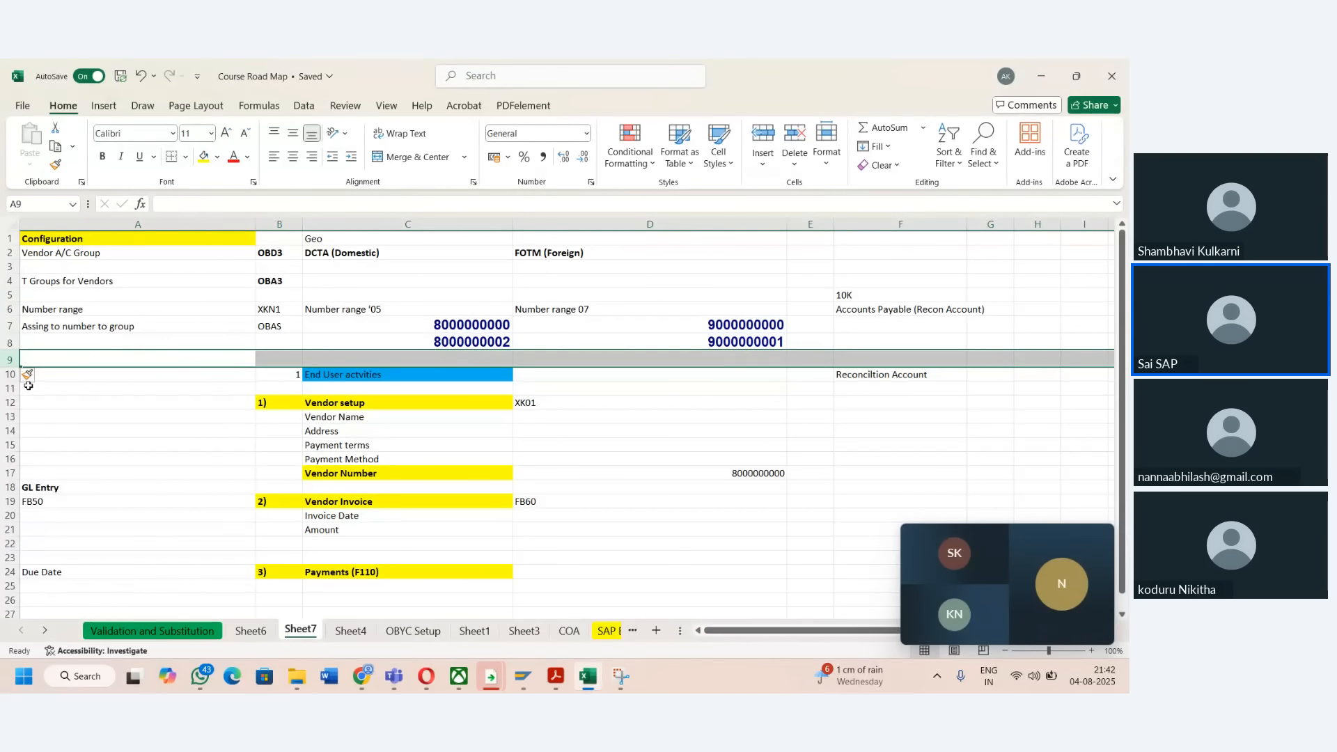
pyautogui.rightClick(12, 359)
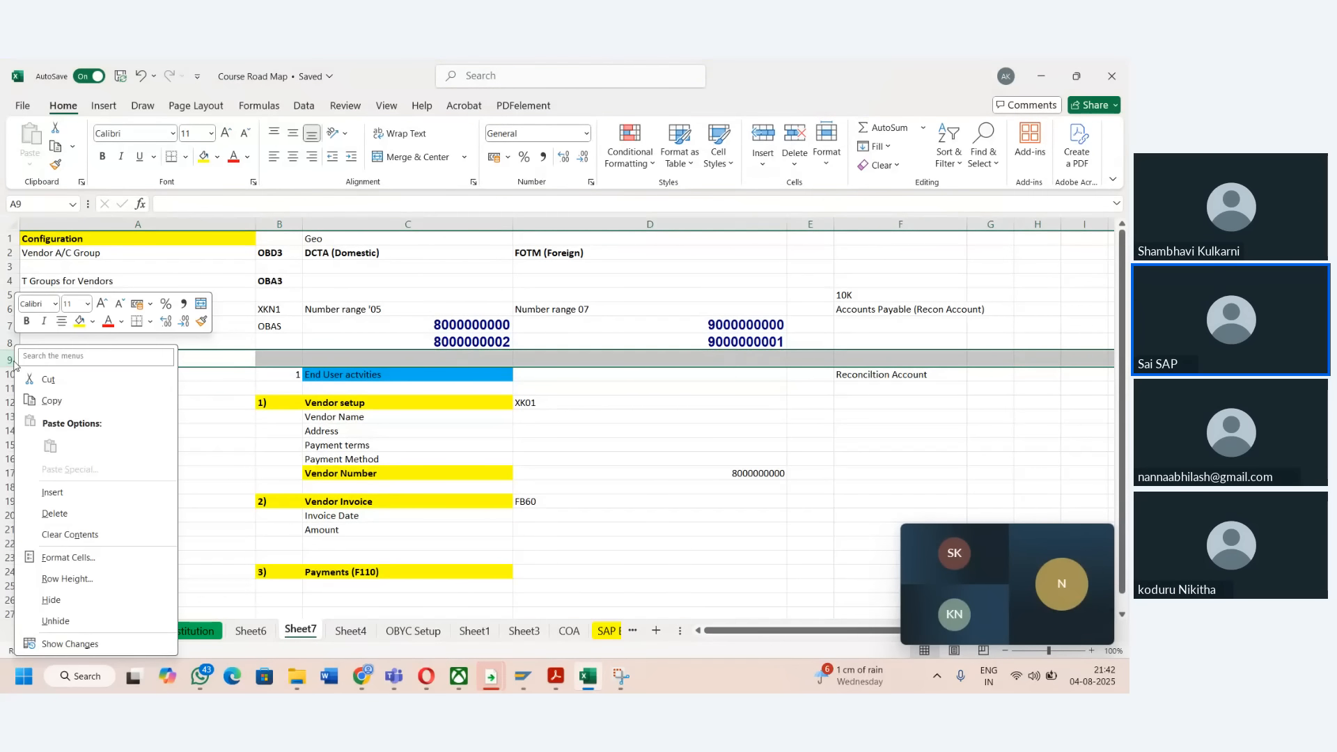
pyautogui.click(78, 499)
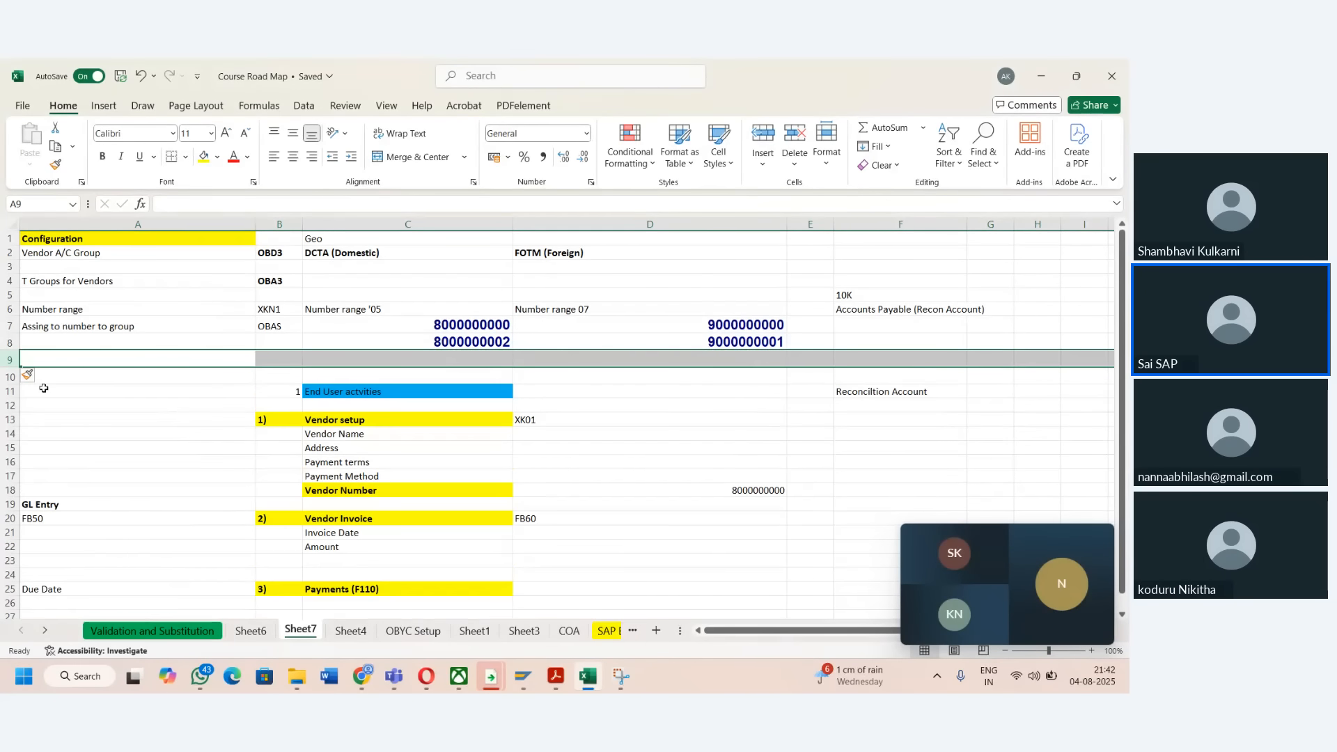
pyautogui.rightClick(6, 360)
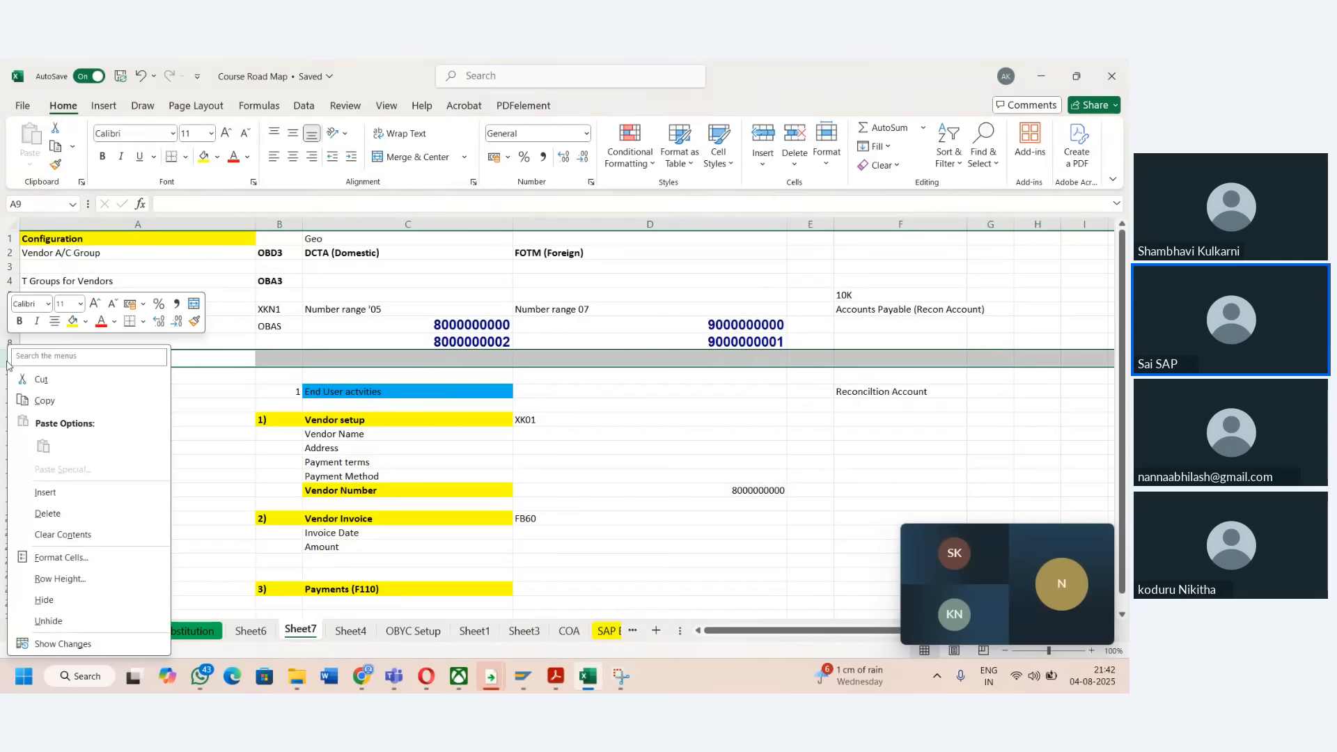
pyautogui.click(69, 494)
pyautogui.rightClick(13, 359)
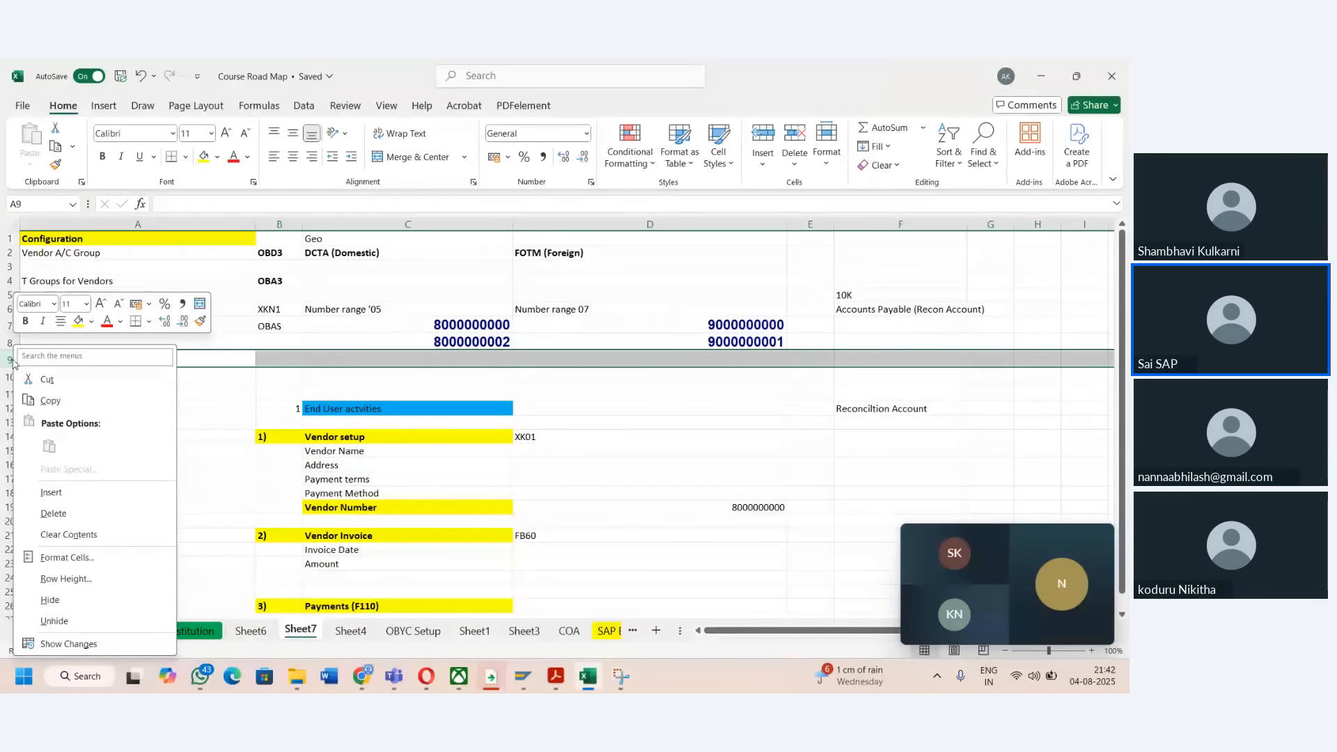
pyautogui.click(63, 492)
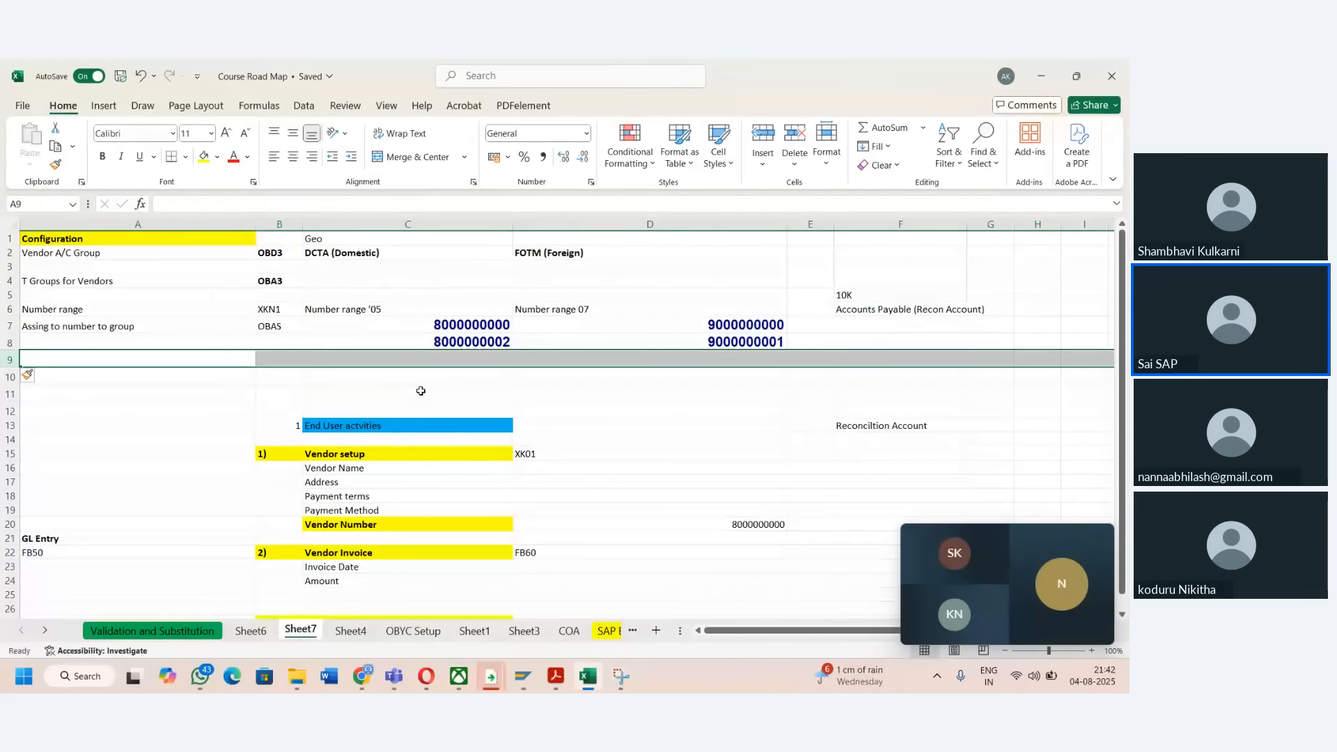
# - Enter "Recon Account" in cell A10 and make it bold
pyautogui.click(435, 360)
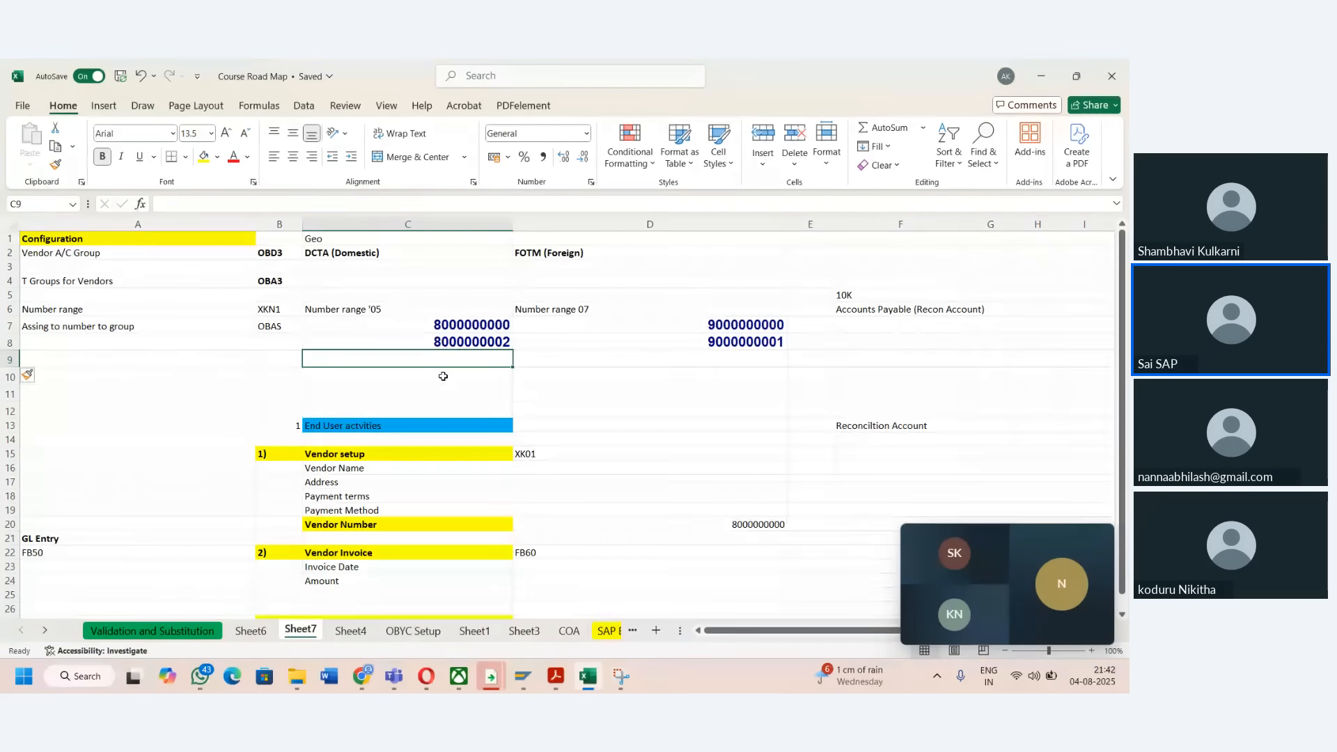
pyautogui.press('Down')
pyautogui.press('Left')
pyautogui.press('Left')
pyautogui.write('Reco')
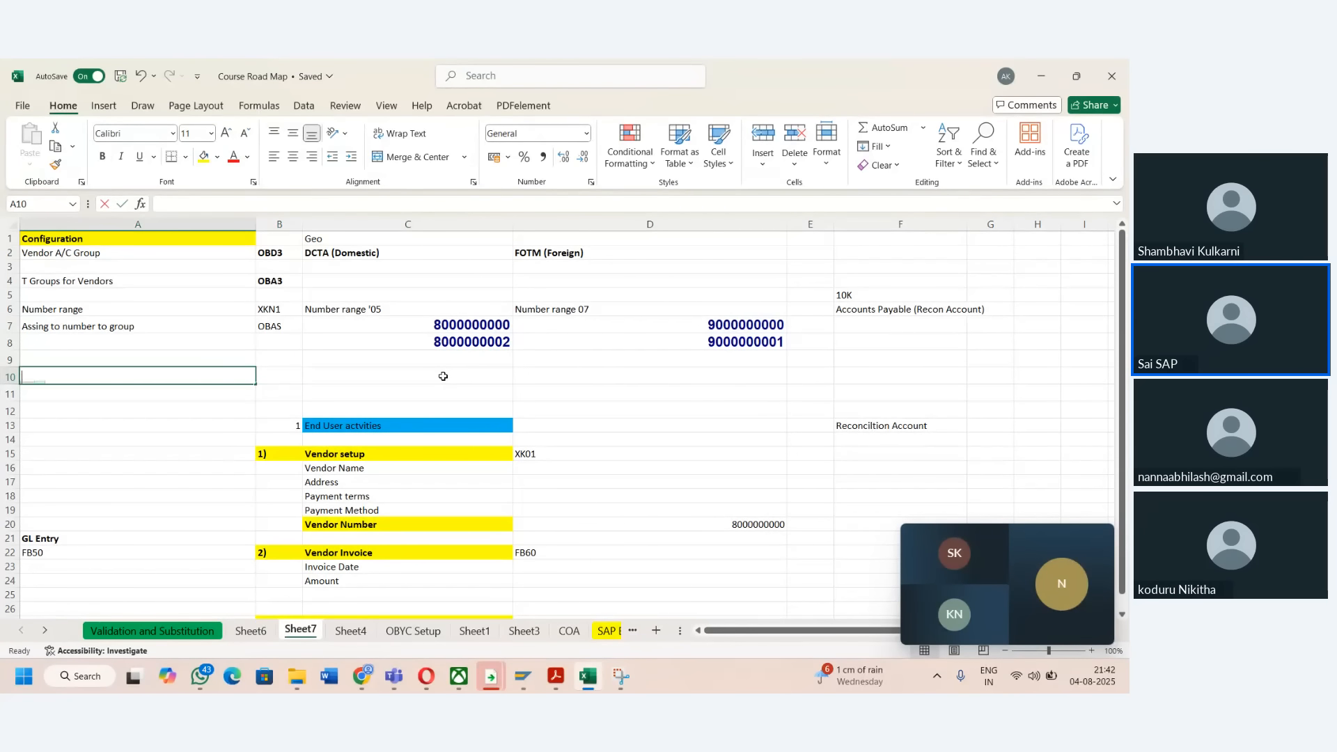
pyautogui.write('n Account')
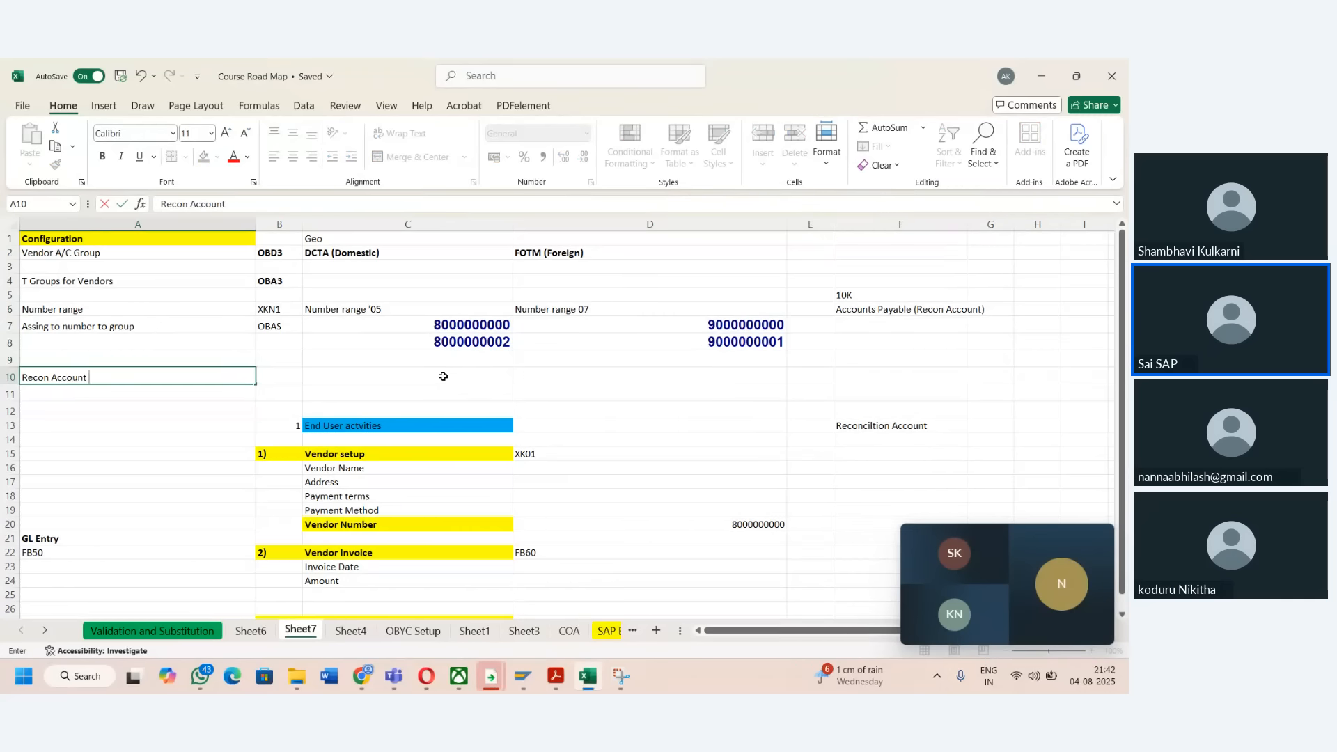
pyautogui.hotkey('ctrl', 'Return')
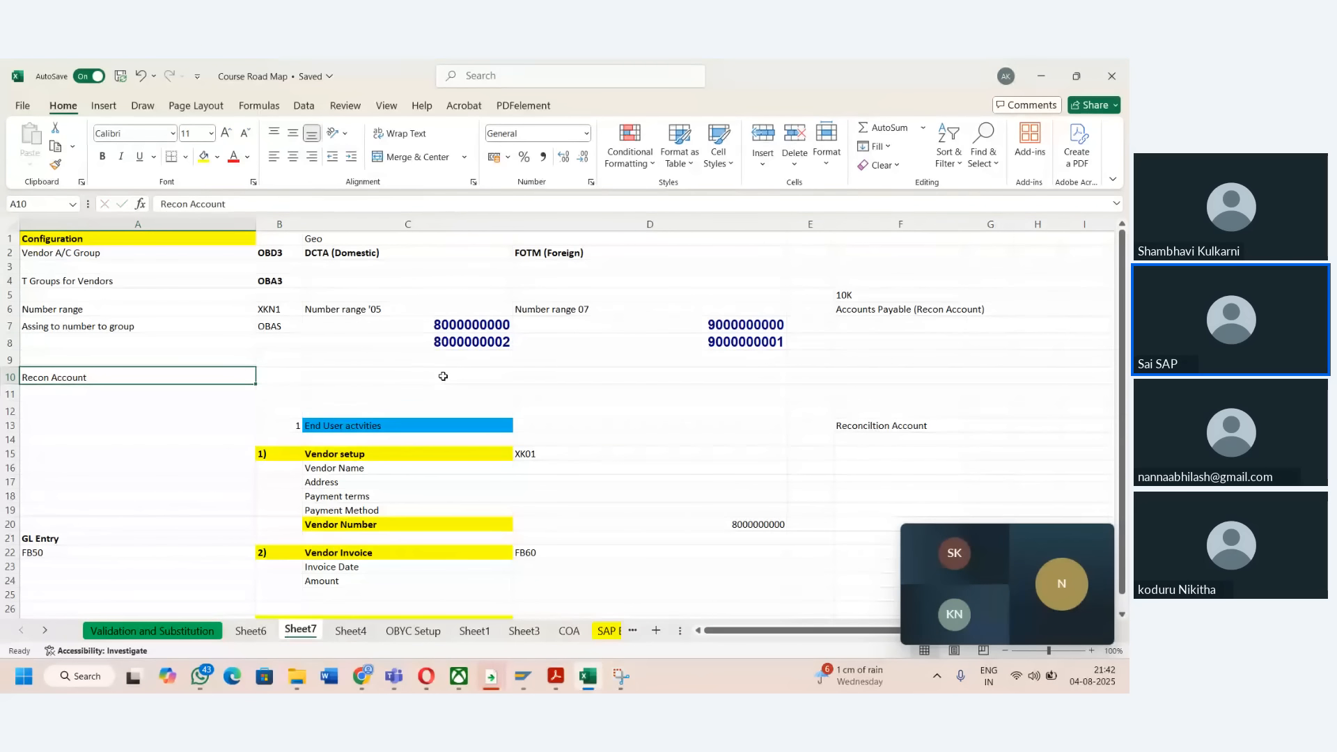
pyautogui.hotkey('ctrl', 'b')
# - Merge and center cells C10 and D10, and enter 3000 as the recon account number
pyautogui.press('Up')
pyautogui.press('Up')
pyautogui.press('Up')
pyautogui.press('Right')
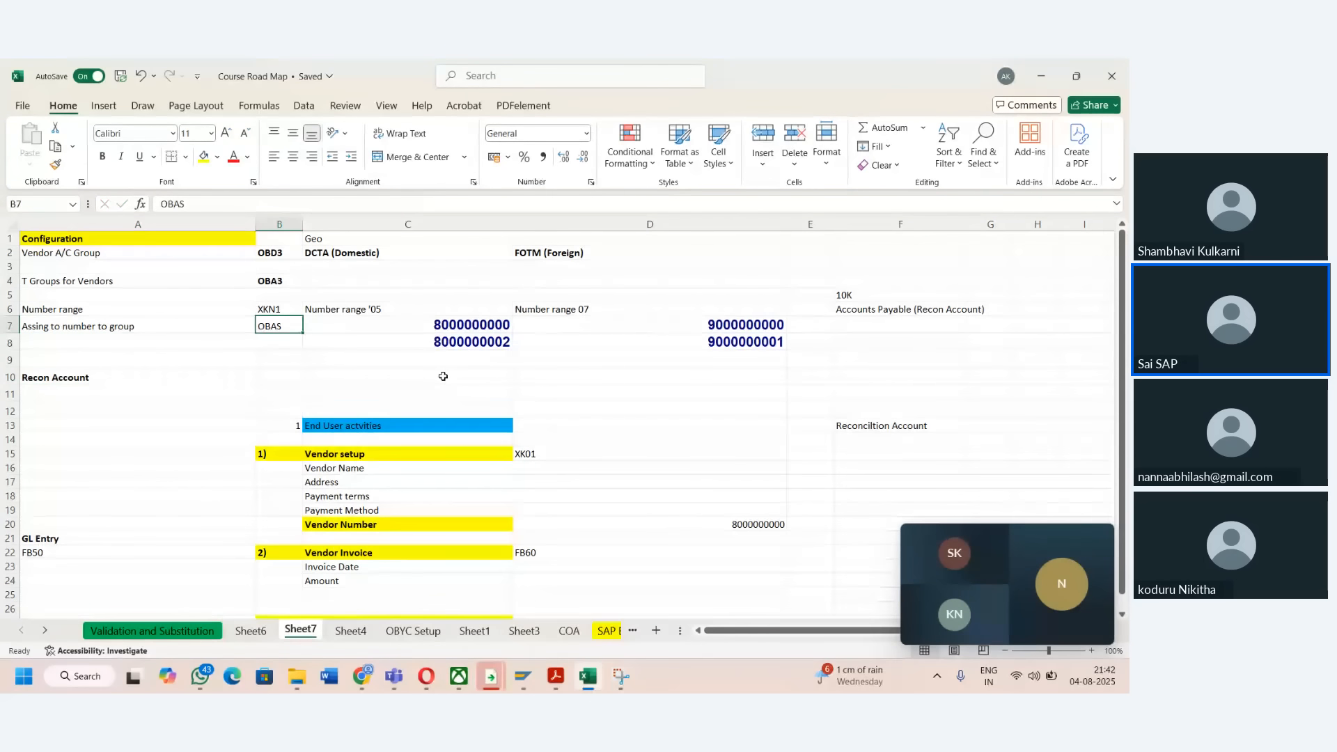
pyautogui.press('Down')
pyautogui.press('Down')
pyautogui.press('Down')
pyautogui.press('Right')
pyautogui.hotkey('shift', 'Right')
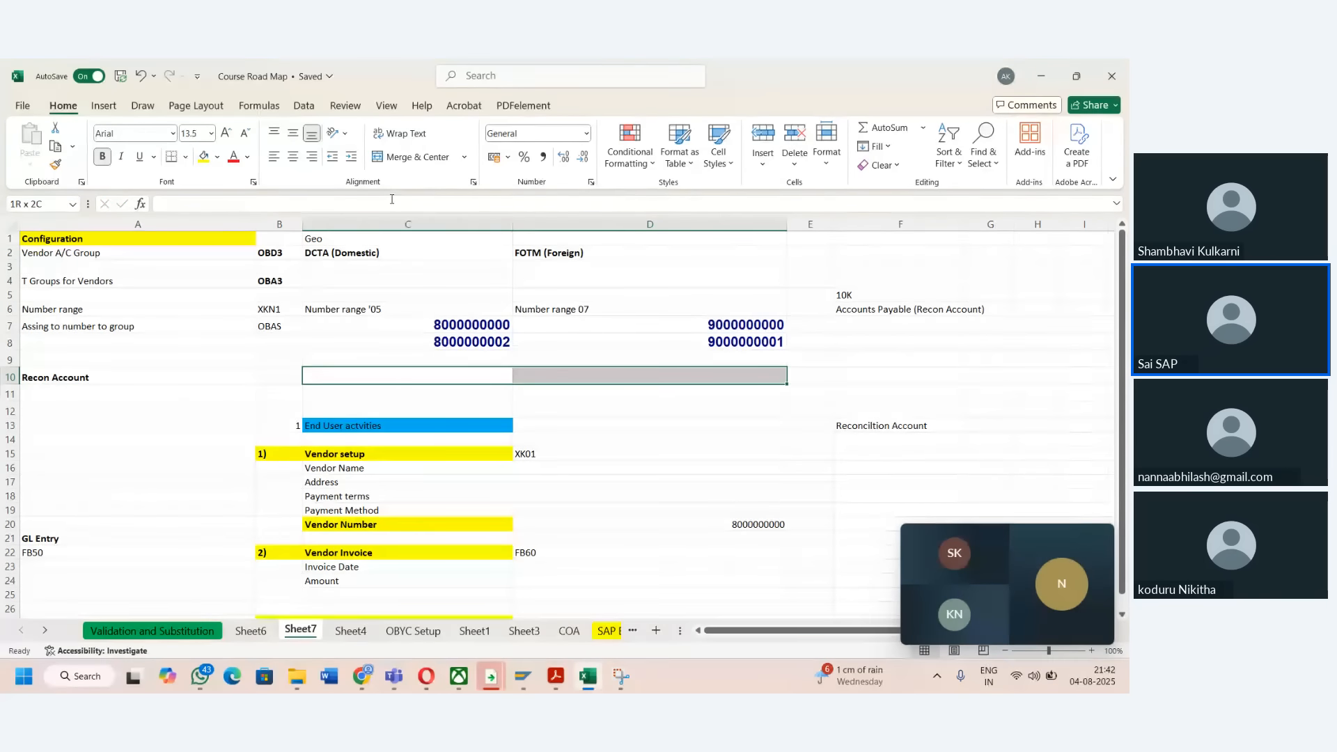
pyautogui.click(412, 156)
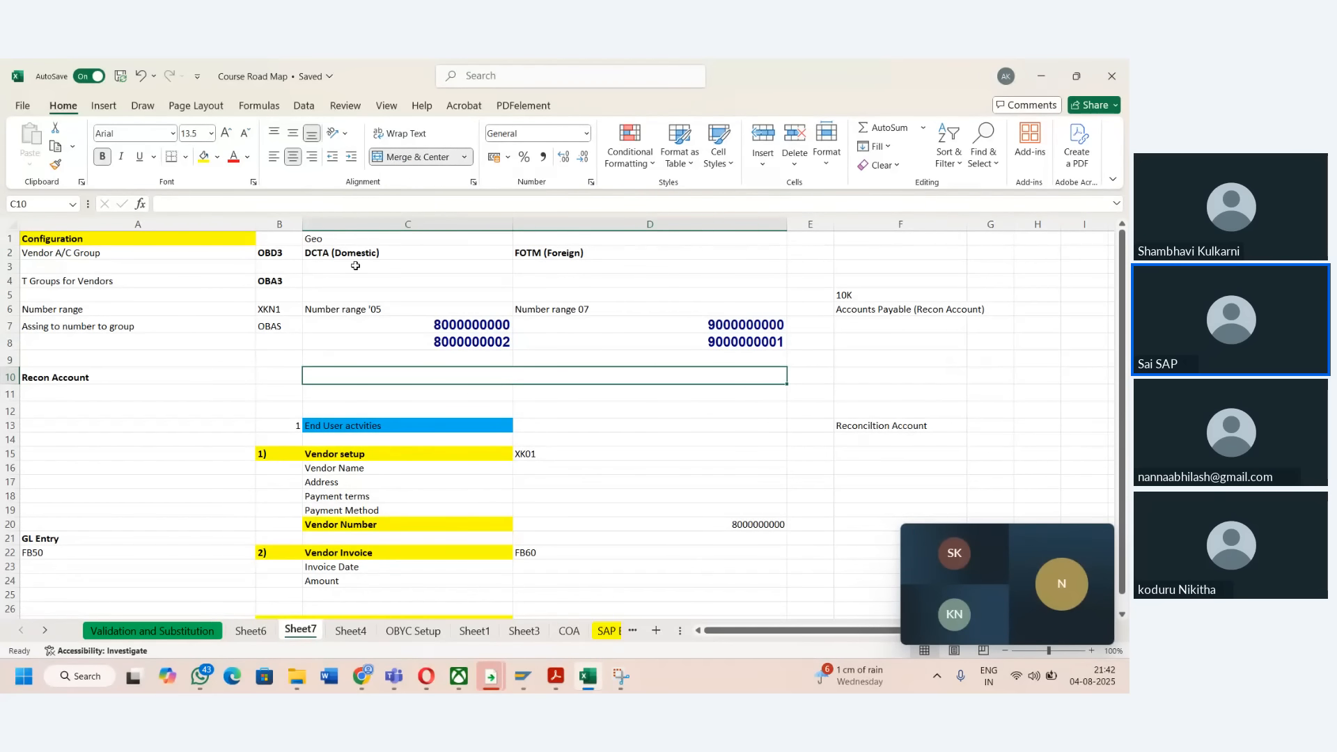
pyautogui.write('300')
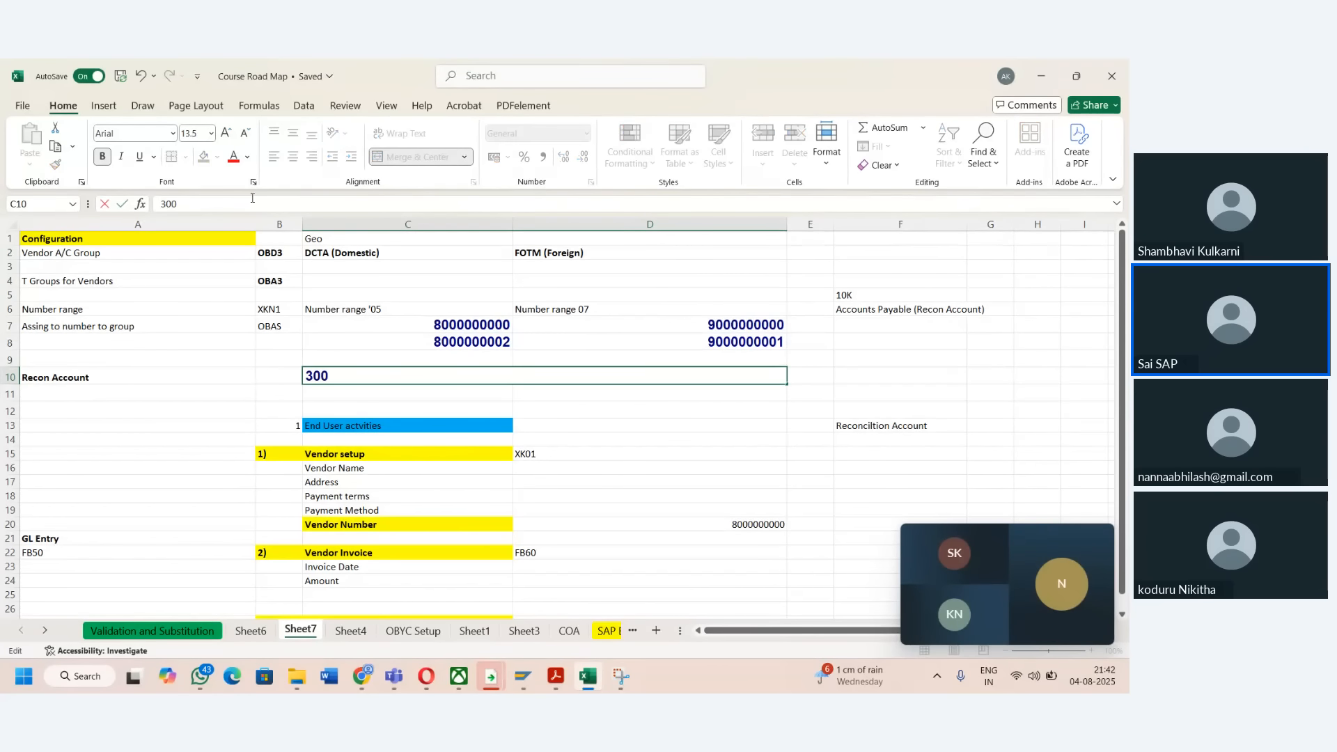
pyautogui.write('00')
pyautogui.hotkey('ctrl', 'Return')
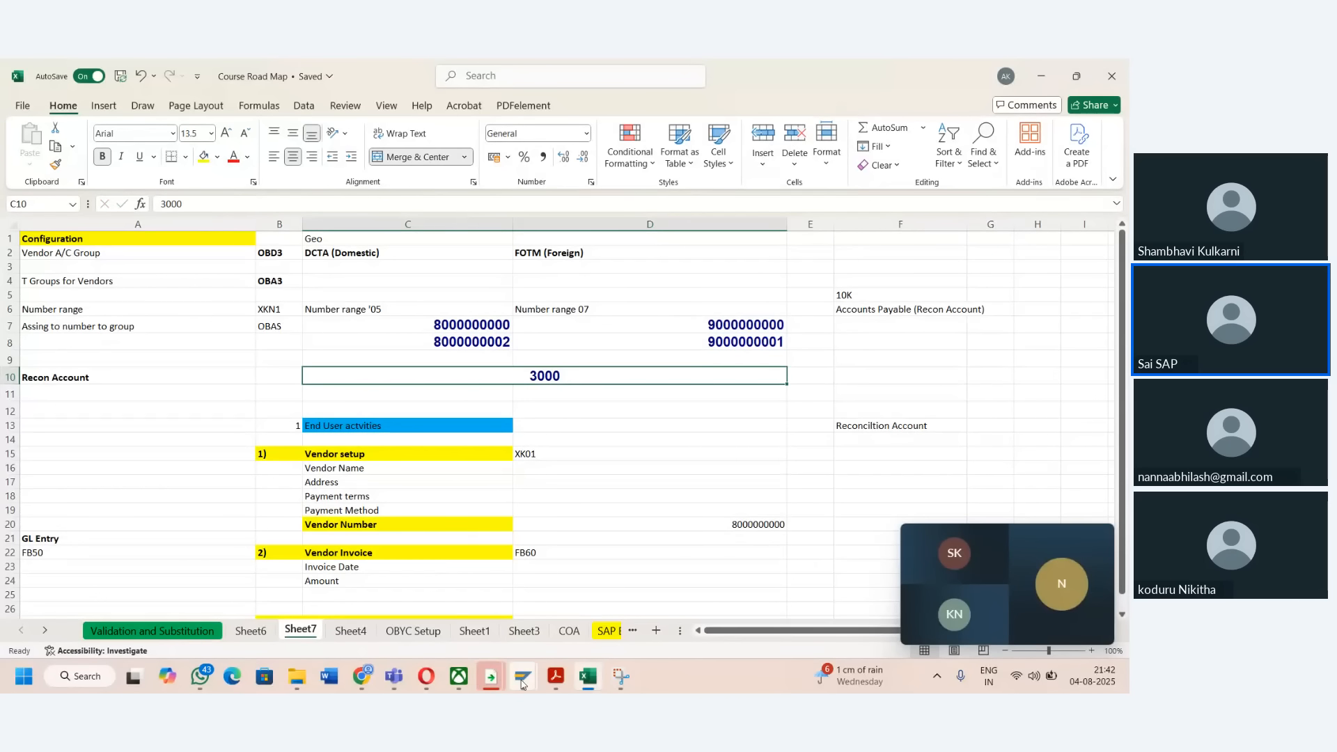
# - Switch to SAP's Display G/L Account Centrally window and check the type, description and control data of liabilities account 003000
pyautogui.moveTo(491, 675)
pyautogui.moveTo(622, 616)
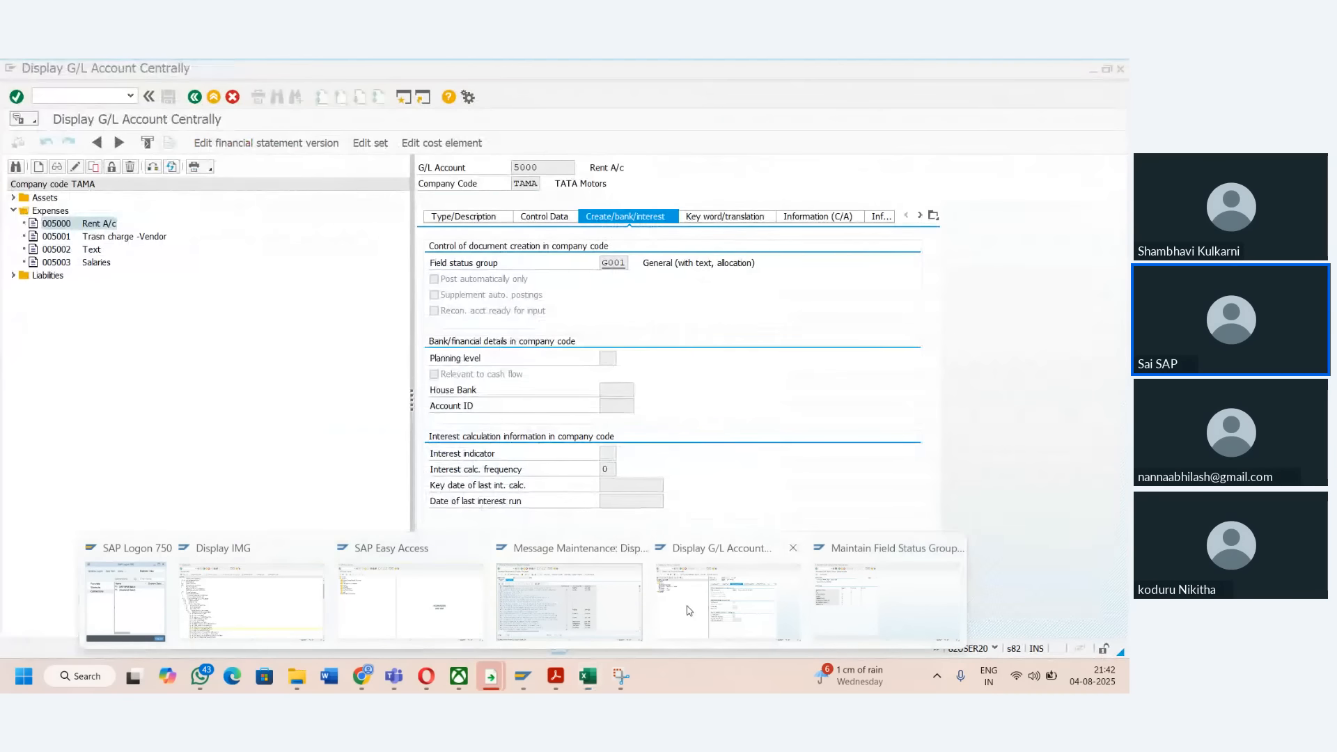
pyautogui.click(728, 602)
pyautogui.click(13, 277)
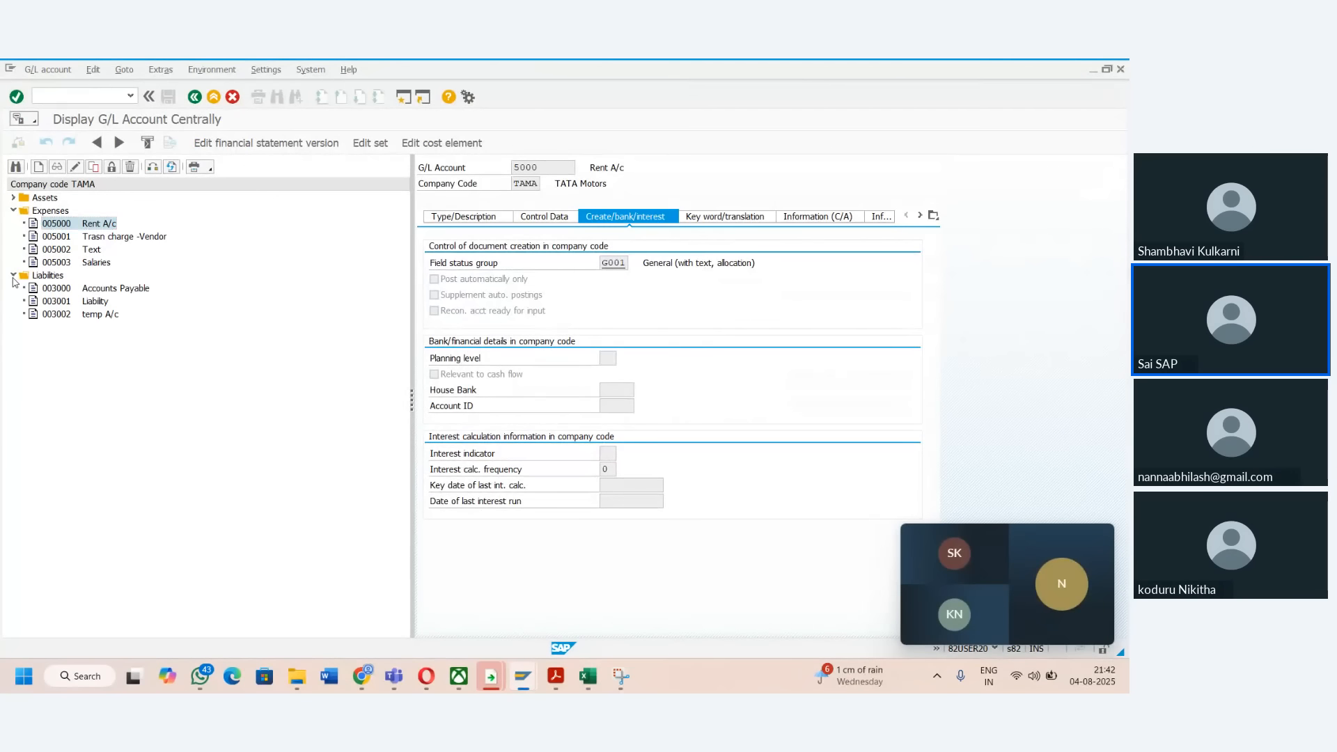
pyautogui.click(56, 289)
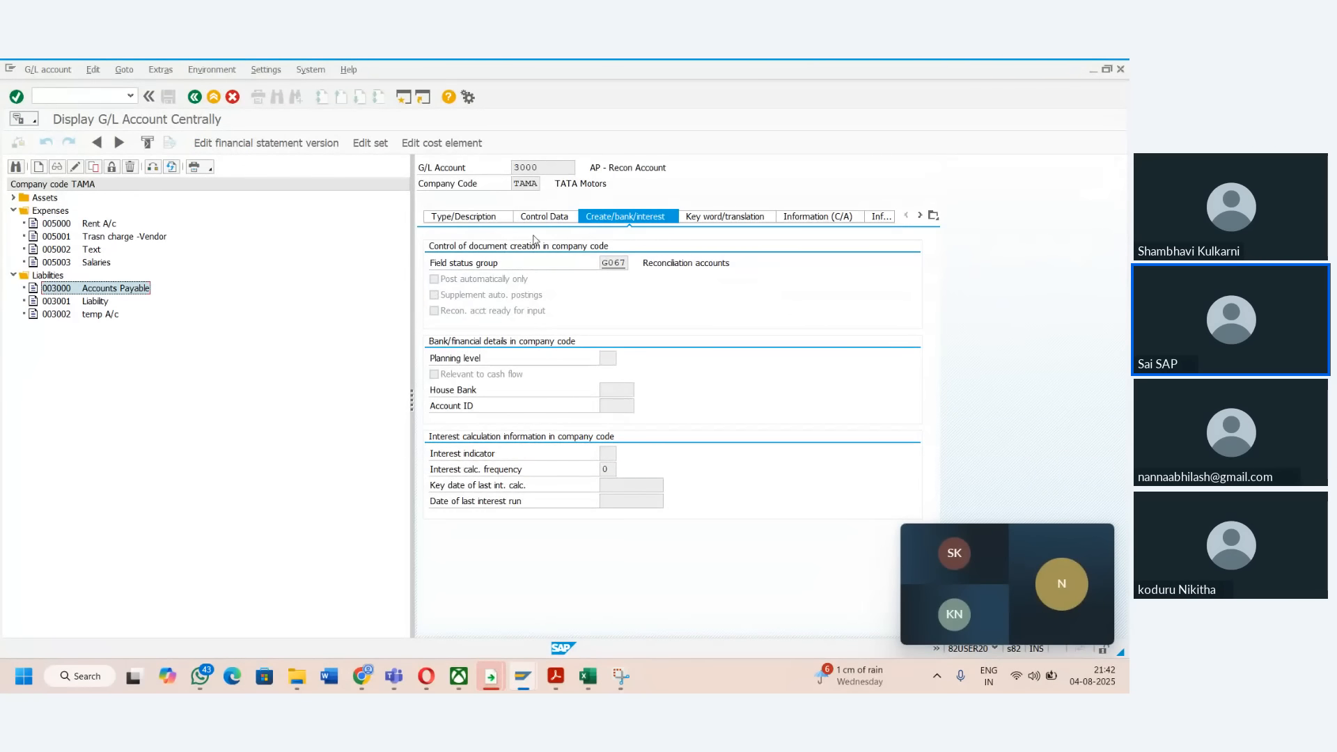
pyautogui.click(499, 219)
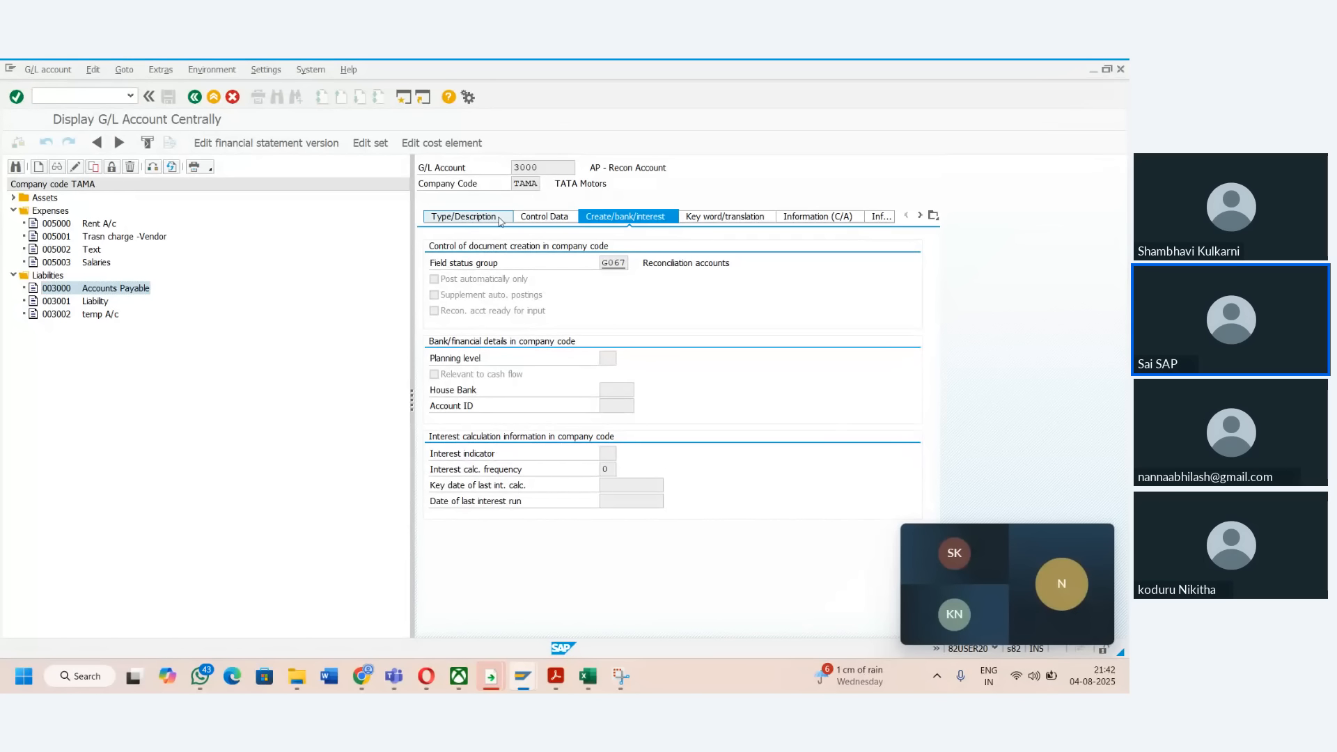
pyautogui.click(528, 217)
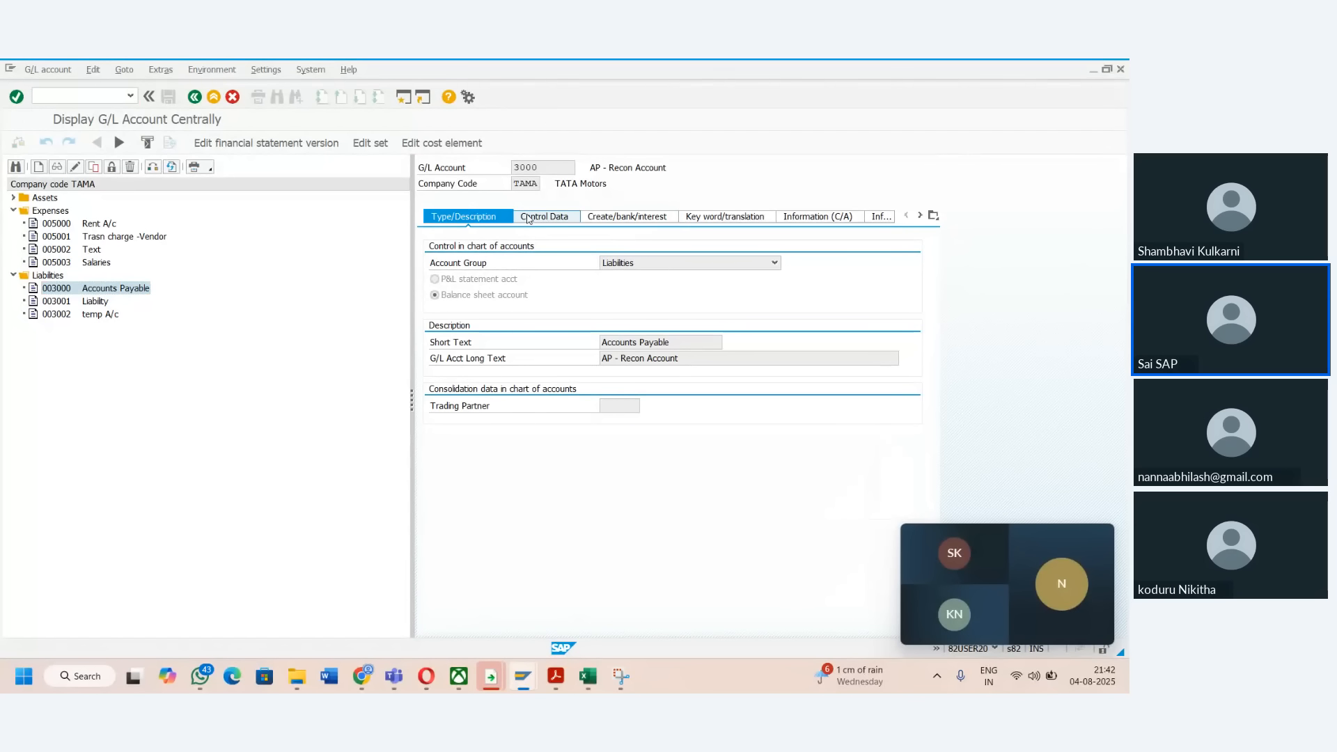
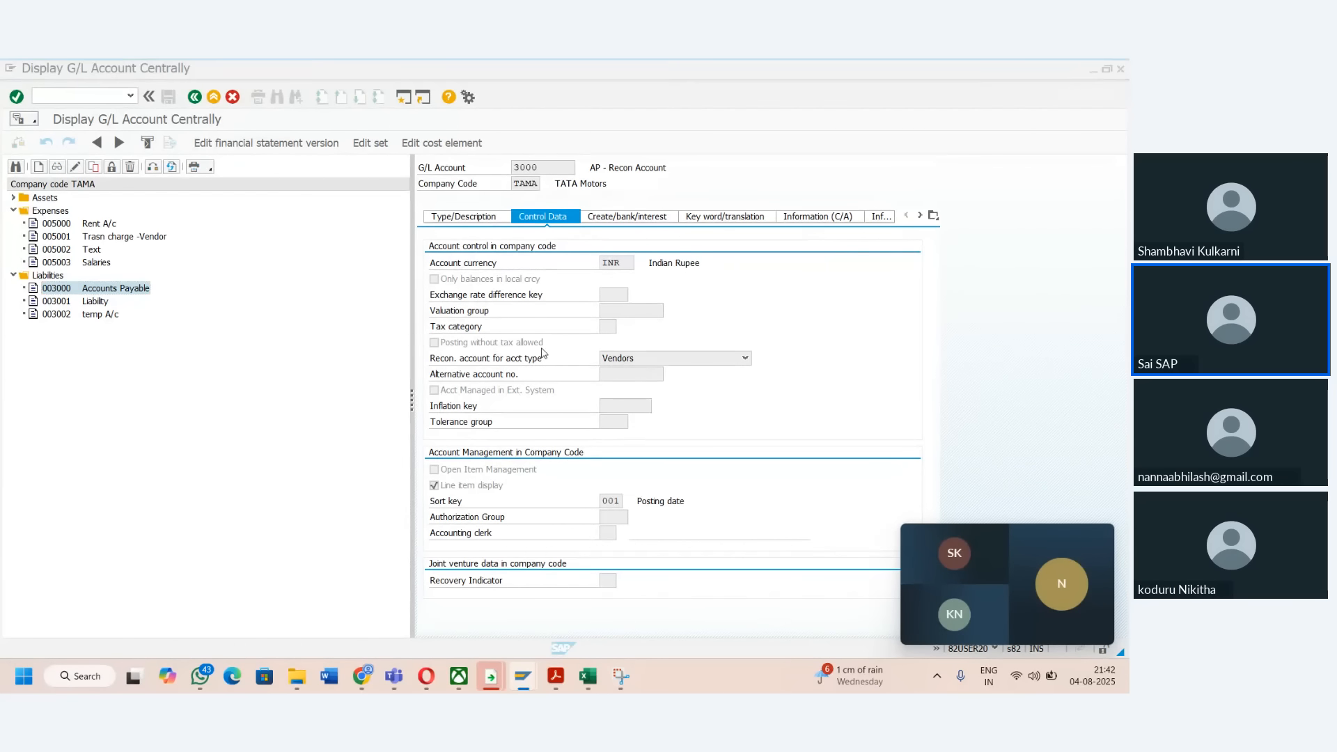
# - Return to the Course Road Map workbook in Excel and apply all borders to the merged recon account number cell
pyautogui.hotkey('alt', 'Tab')
pyautogui.click(195, 378)
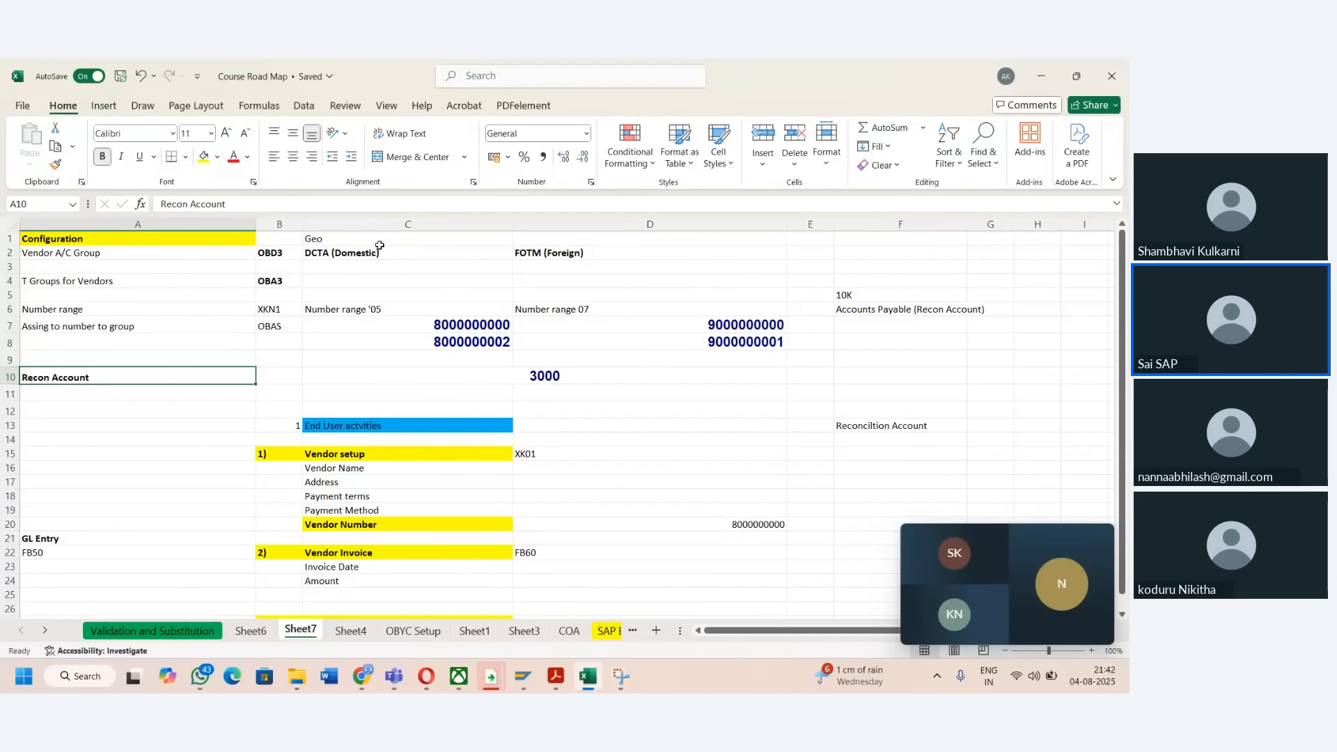
pyautogui.click(434, 372)
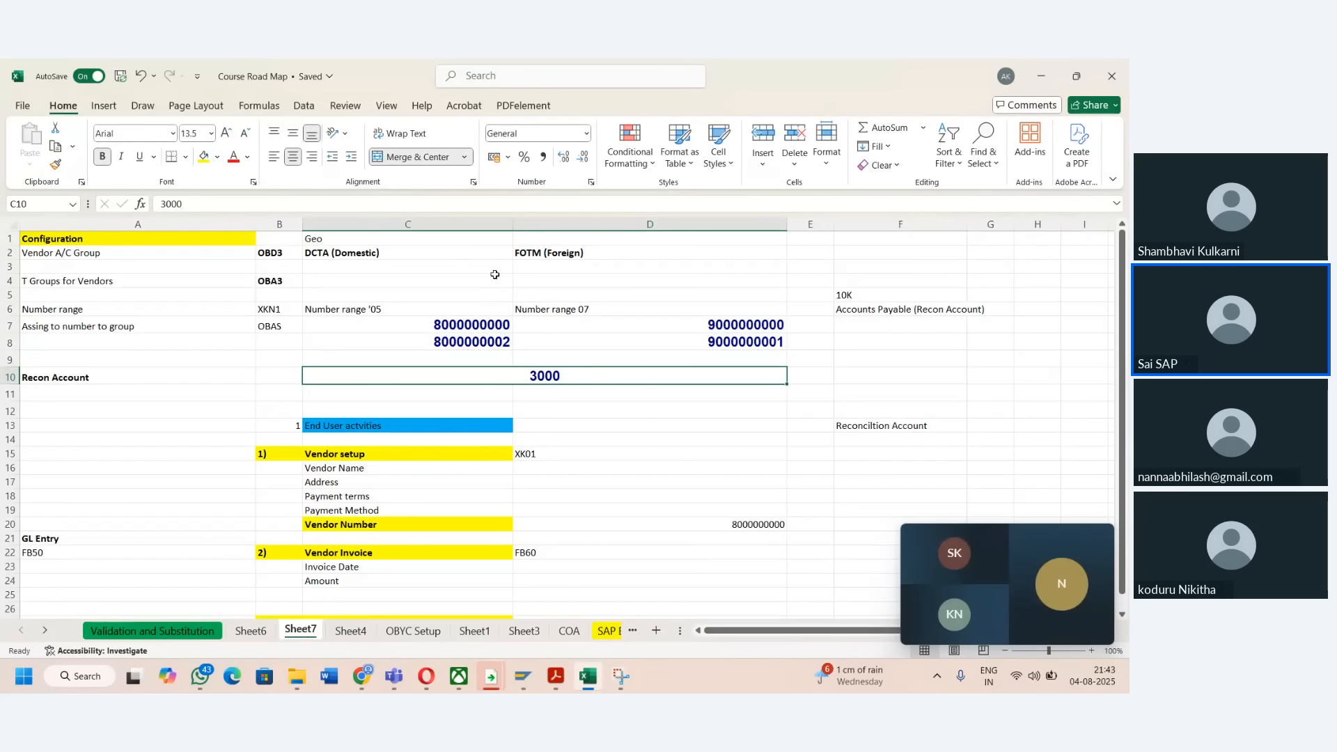
pyautogui.click(185, 157)
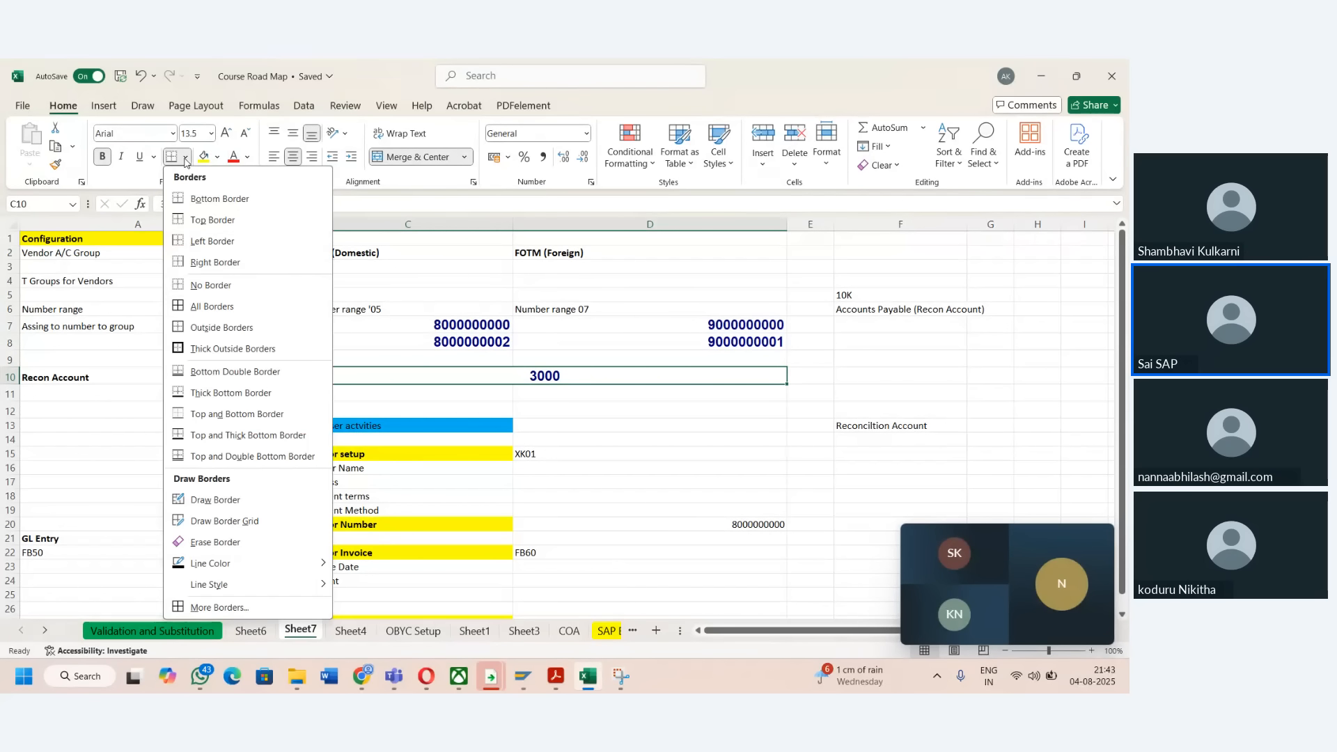
pyautogui.click(191, 314)
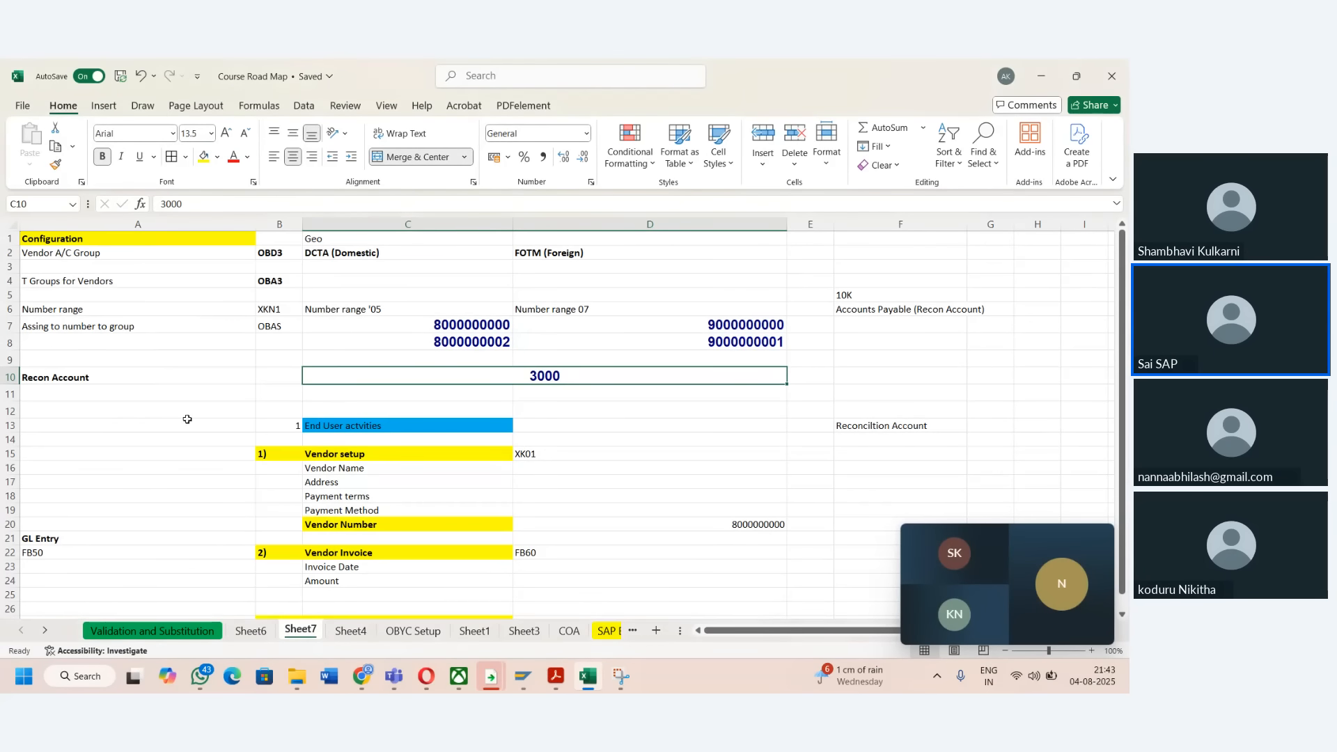
# - Insert eight more blank rows between the Recon Account row and the End User activities row
pyautogui.click(111, 395)
pyautogui.click(6, 394)
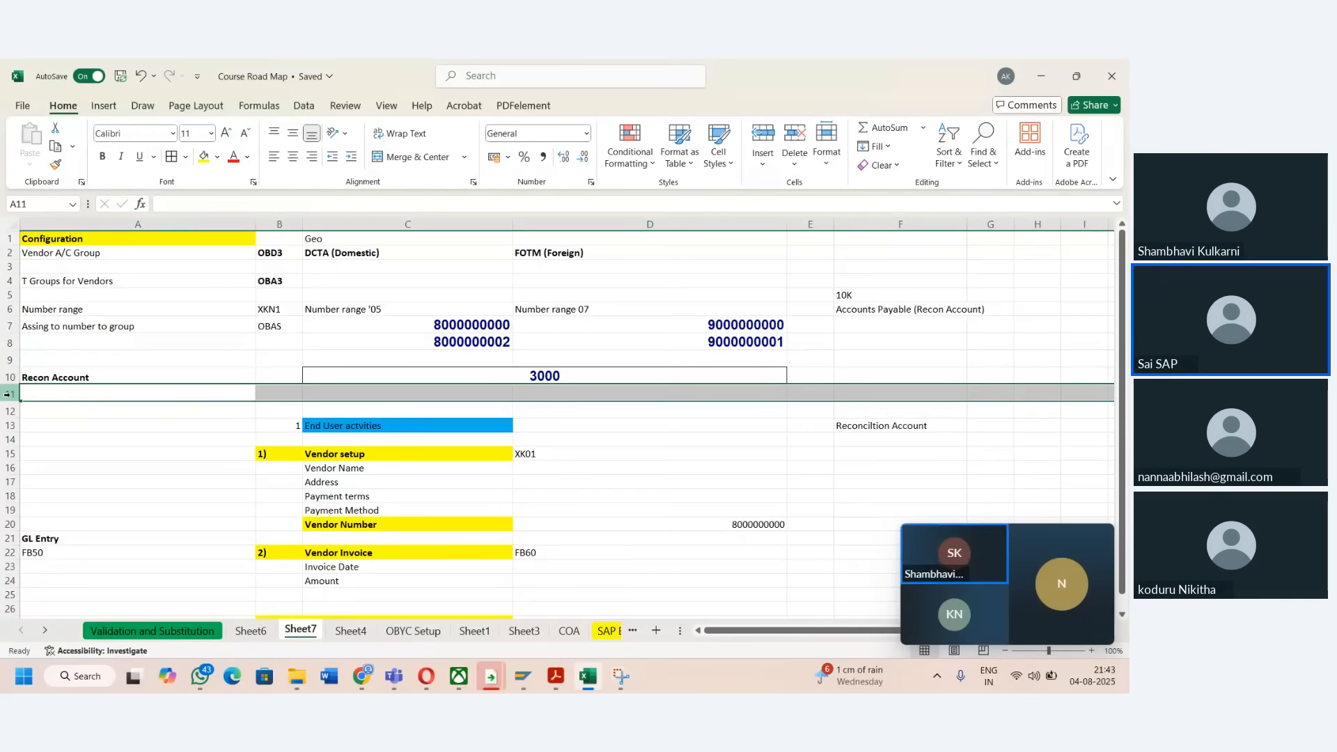
pyautogui.rightClick(6, 394)
pyautogui.click(66, 232)
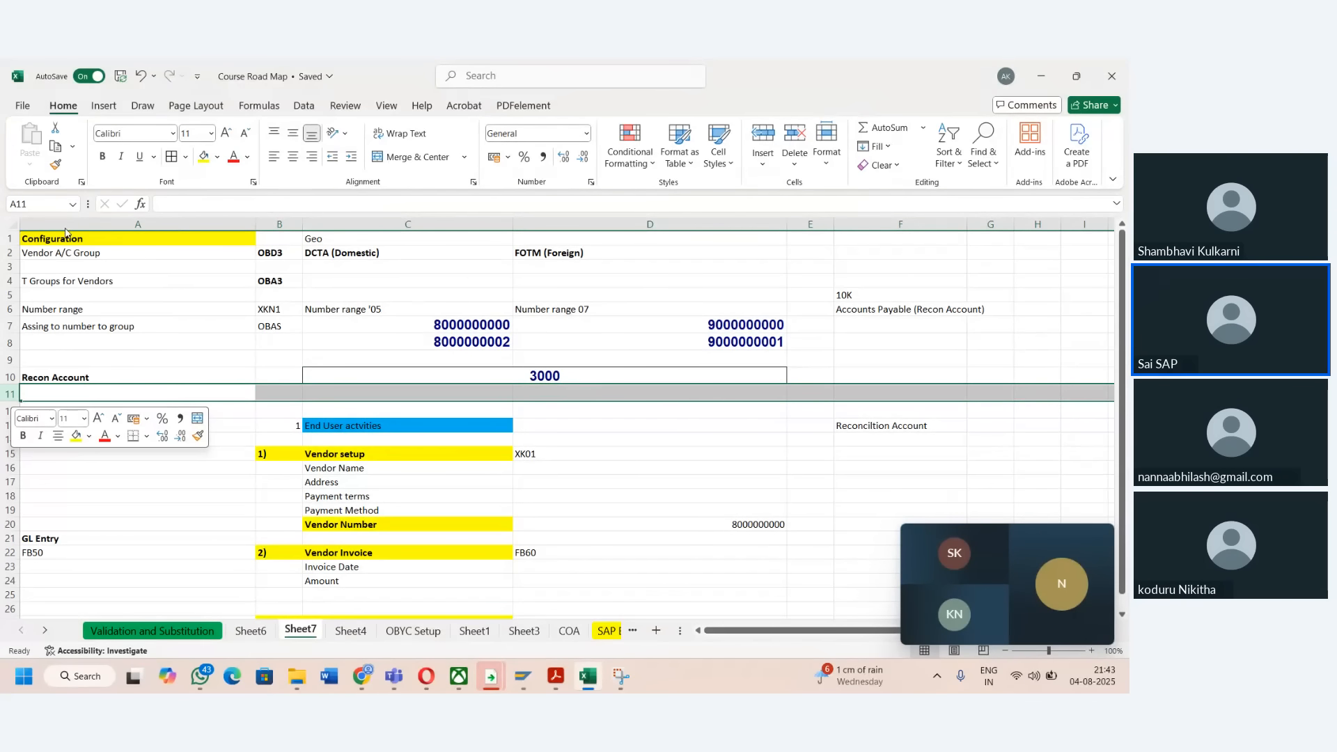
pyautogui.click(9, 428)
pyautogui.moveTo(9, 428); pyautogui.dragTo(9, 395)
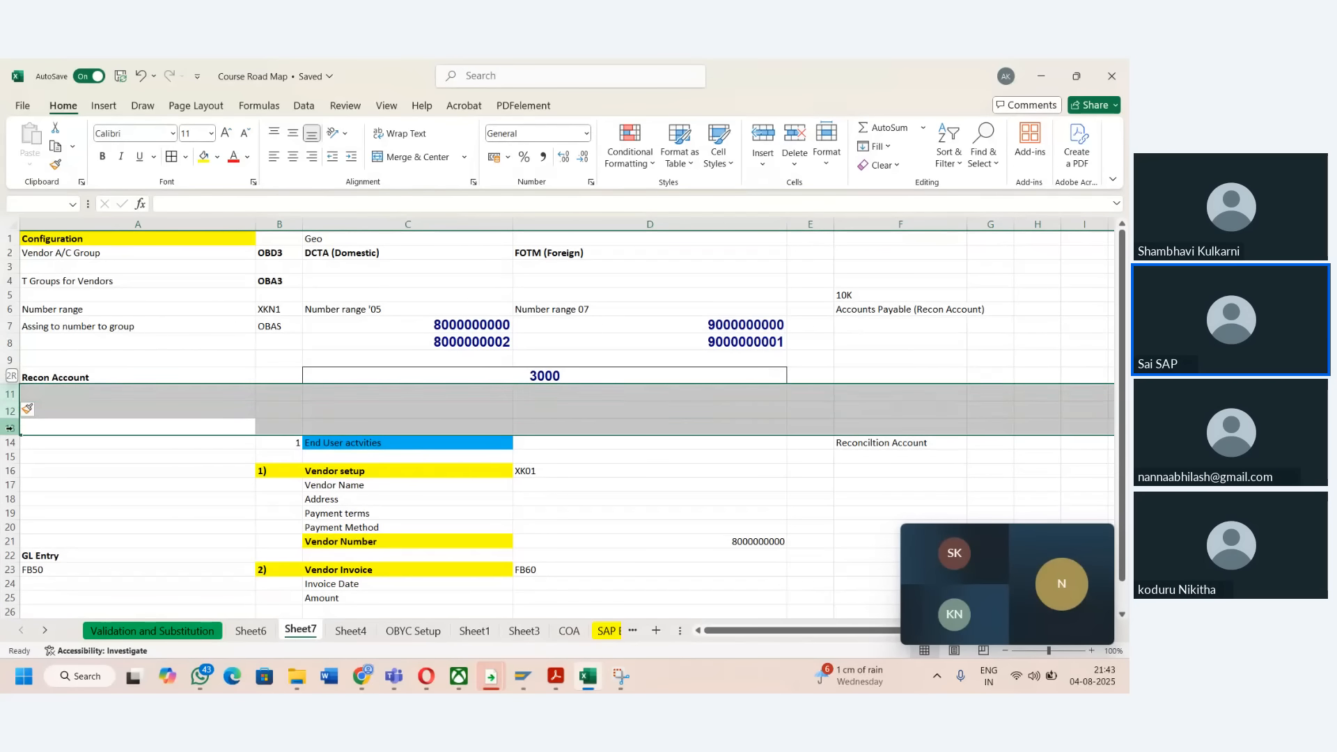
pyautogui.rightClick(10, 427)
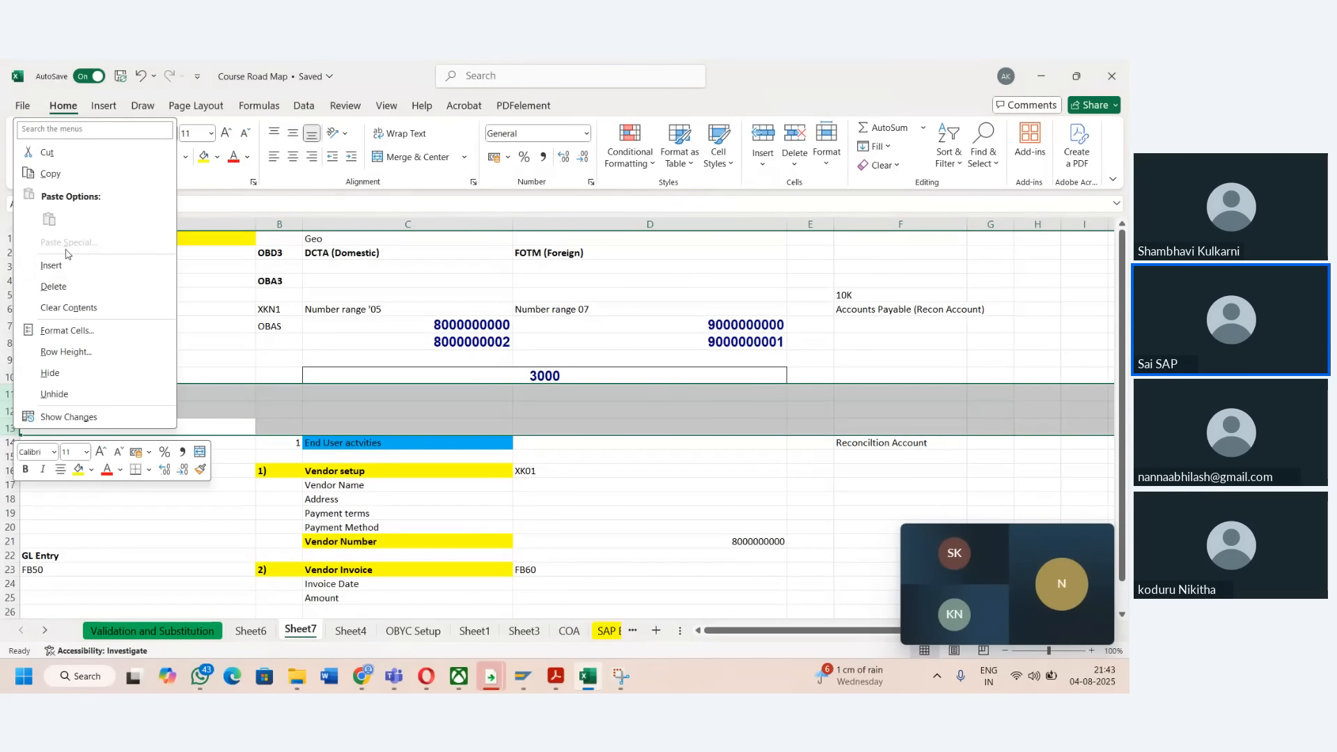
pyautogui.click(66, 265)
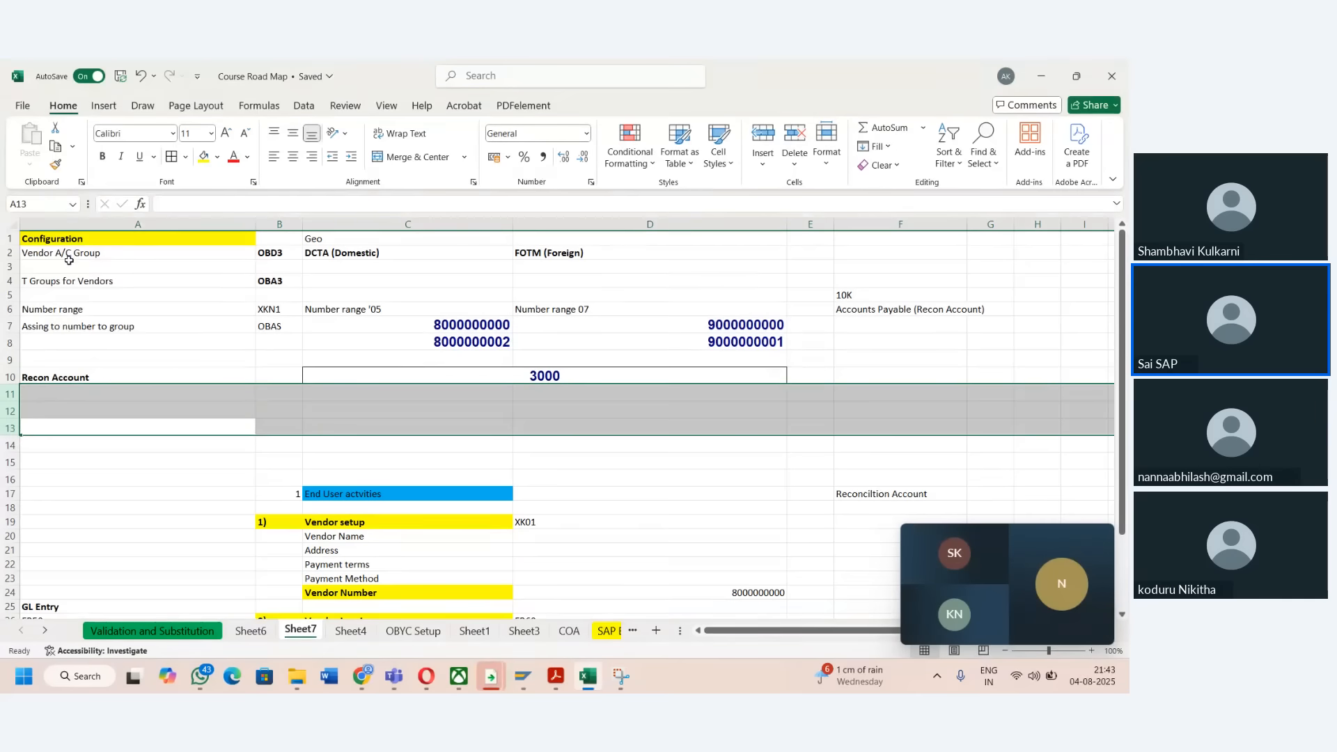
pyautogui.moveTo(11, 445)
pyautogui.mouseDown()
pyautogui.moveTo(11, 394)
pyautogui.moveTo(11, 445)
pyautogui.mouseUp()
pyautogui.rightClick(12, 445)
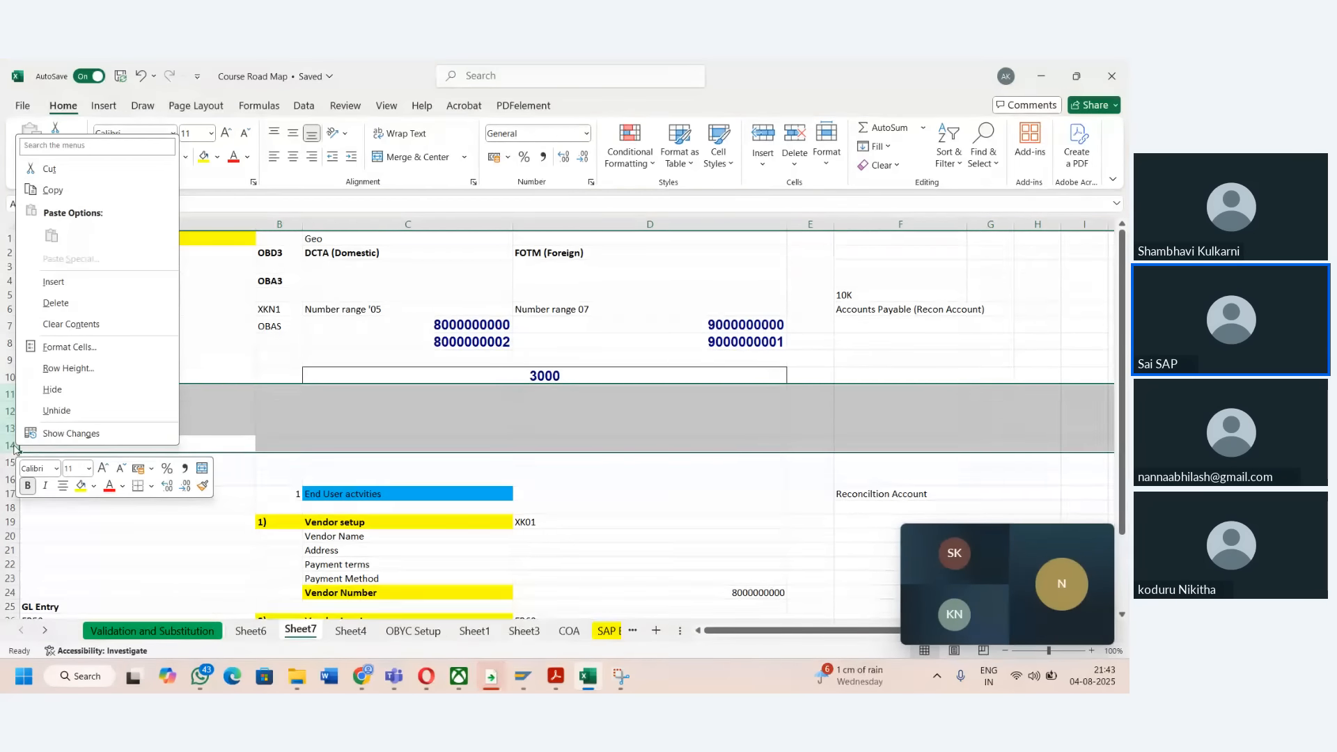
pyautogui.click(54, 281)
# - Enter the list number "1)" in cell A12 and keep that cell selected
pyautogui.click(66, 404)
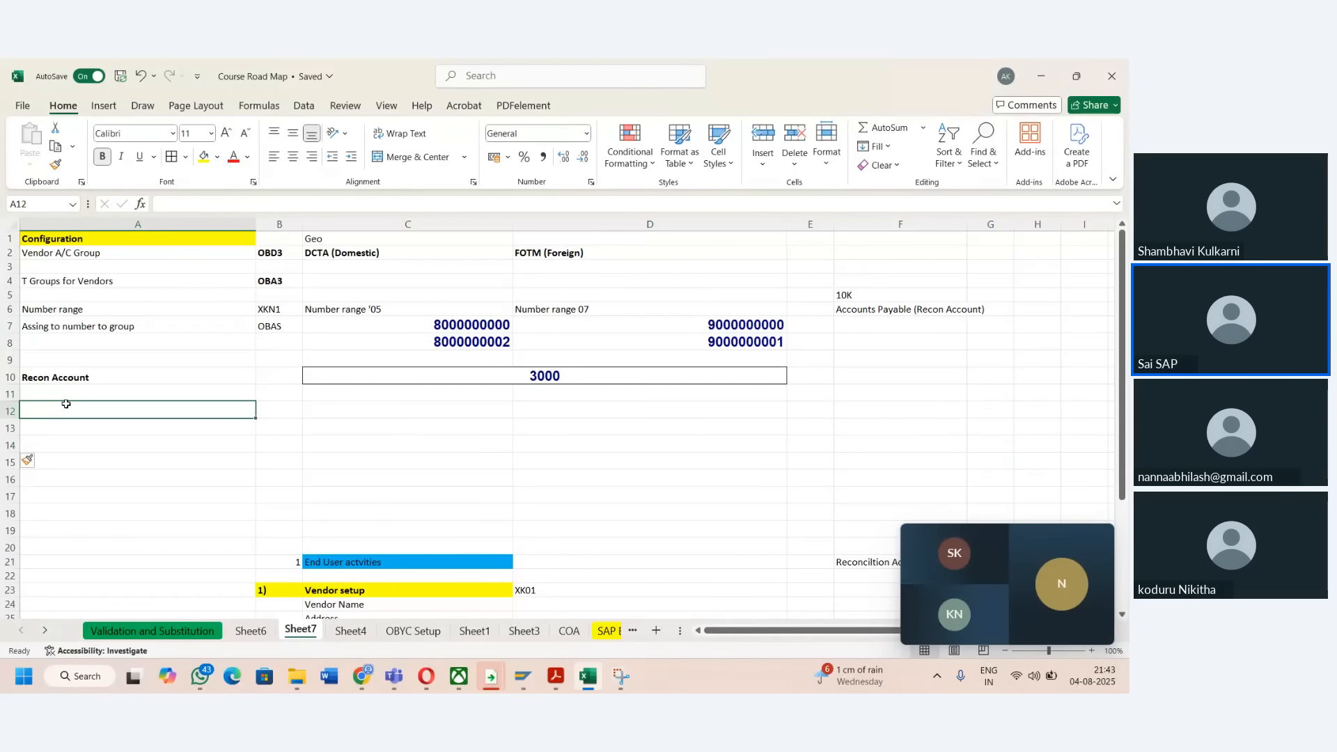
pyautogui.write('1)')
pyautogui.press('Tab')
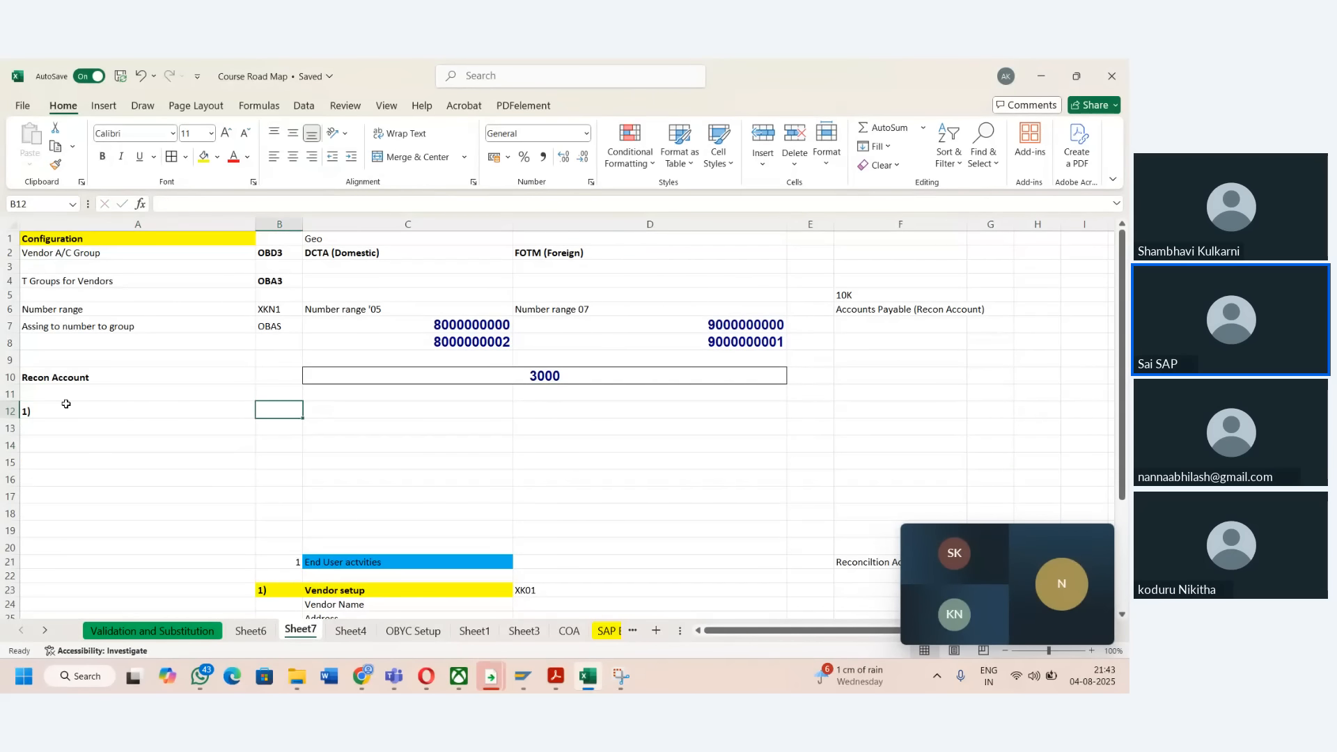
pyautogui.click(67, 404)
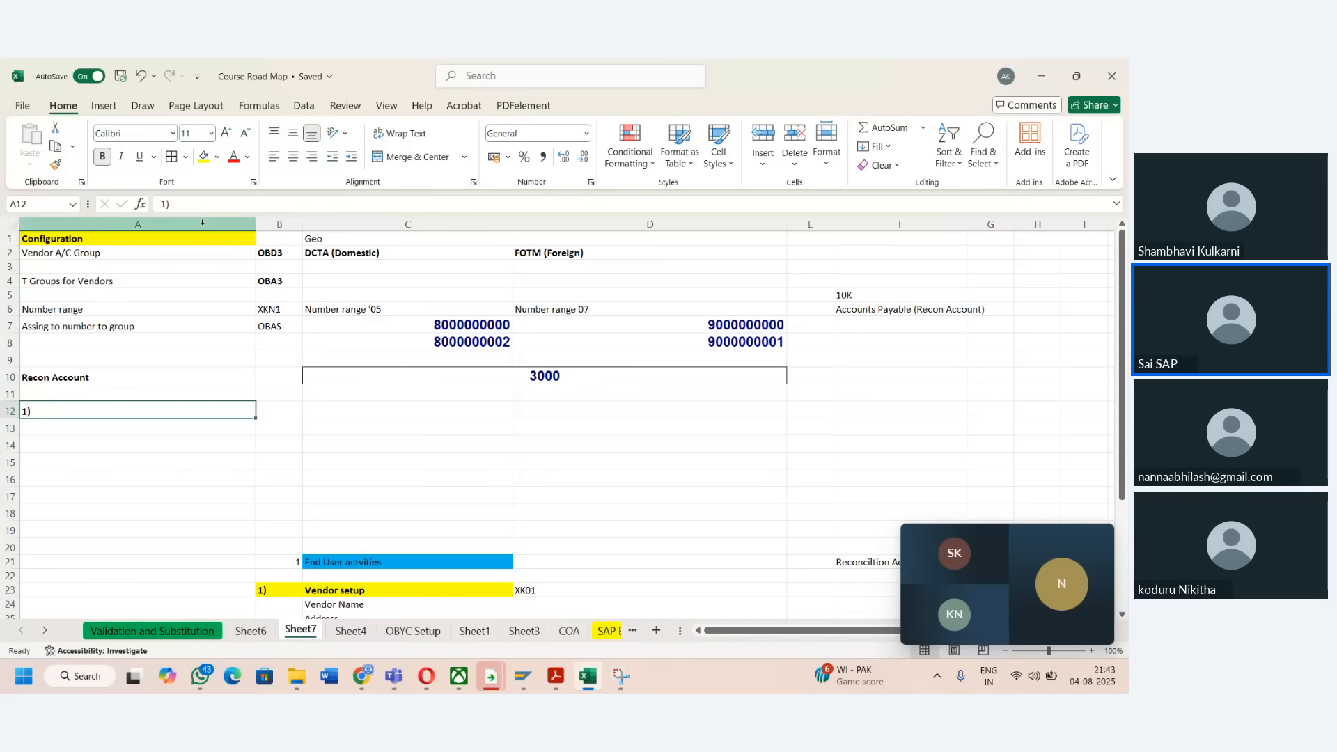
# - Complete the note in cell A12 as "1)We should have consolidated amounts for Domistic vendors separately and foreign vendors separately"
pyautogui.click(219, 206)
pyautogui.write('We shou')
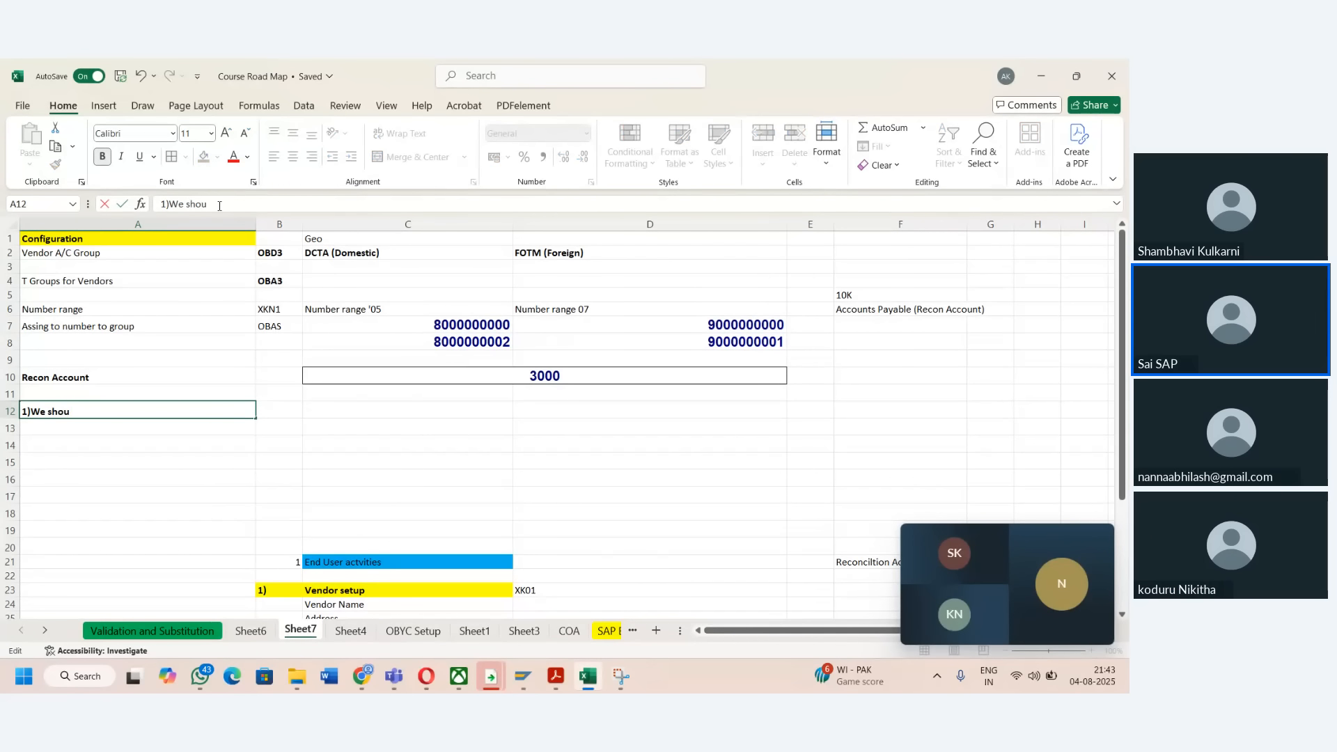
pyautogui.write('ld hae')
pyautogui.write('e consolidat')
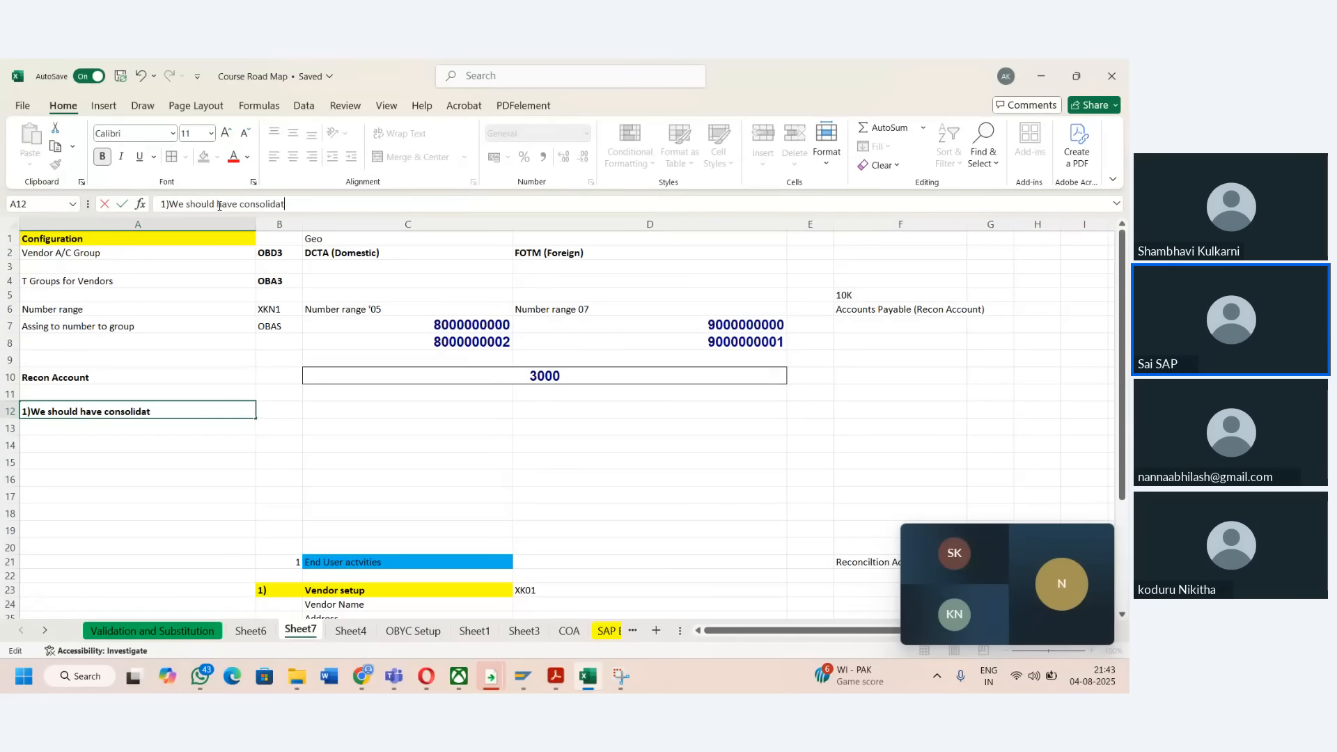
pyautogui.write('ed amounts for D')
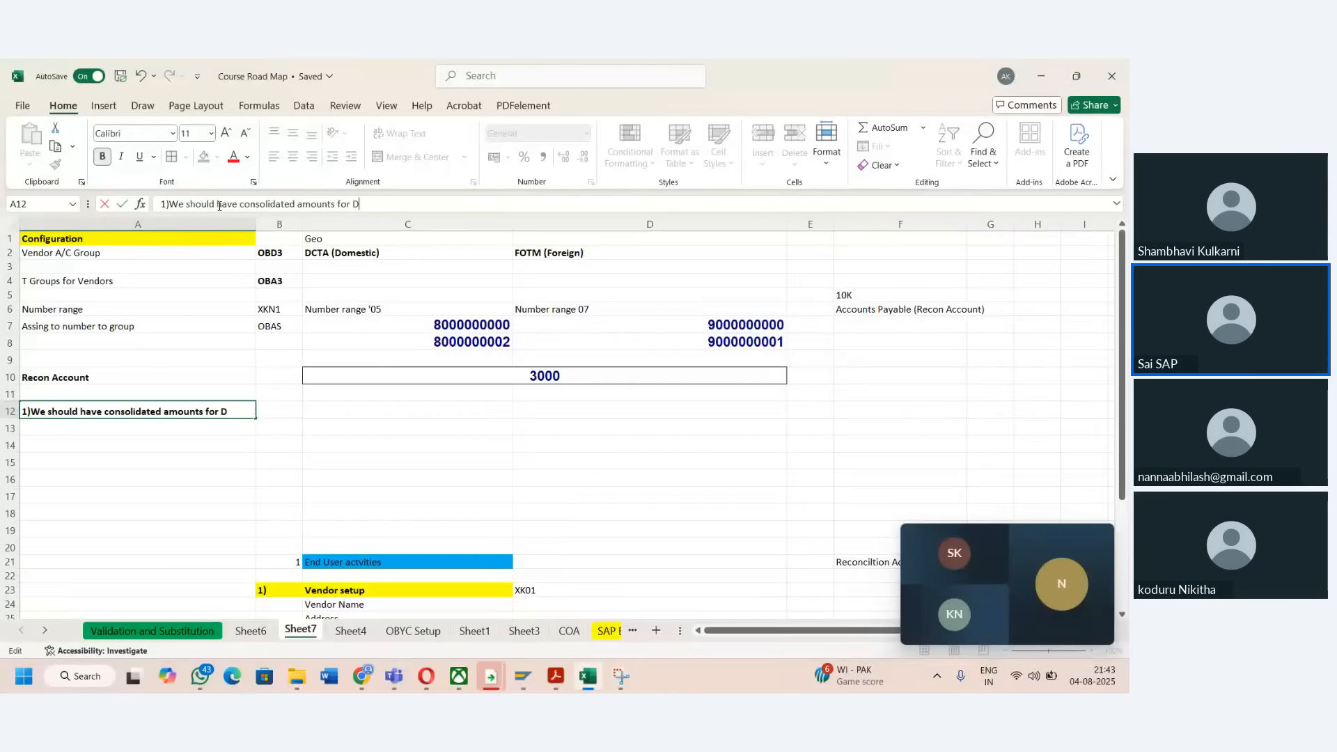
pyautogui.write('omistic ')
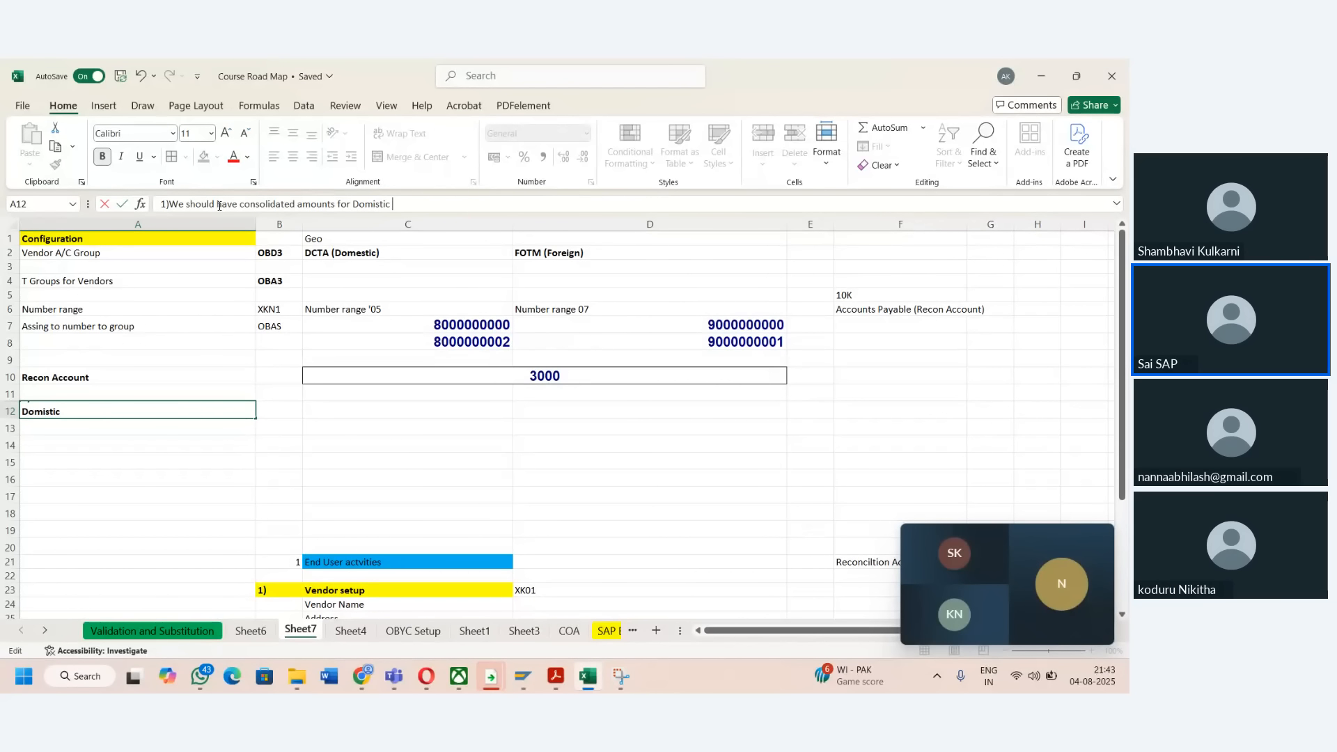
pyautogui.write('vendors sepaa')
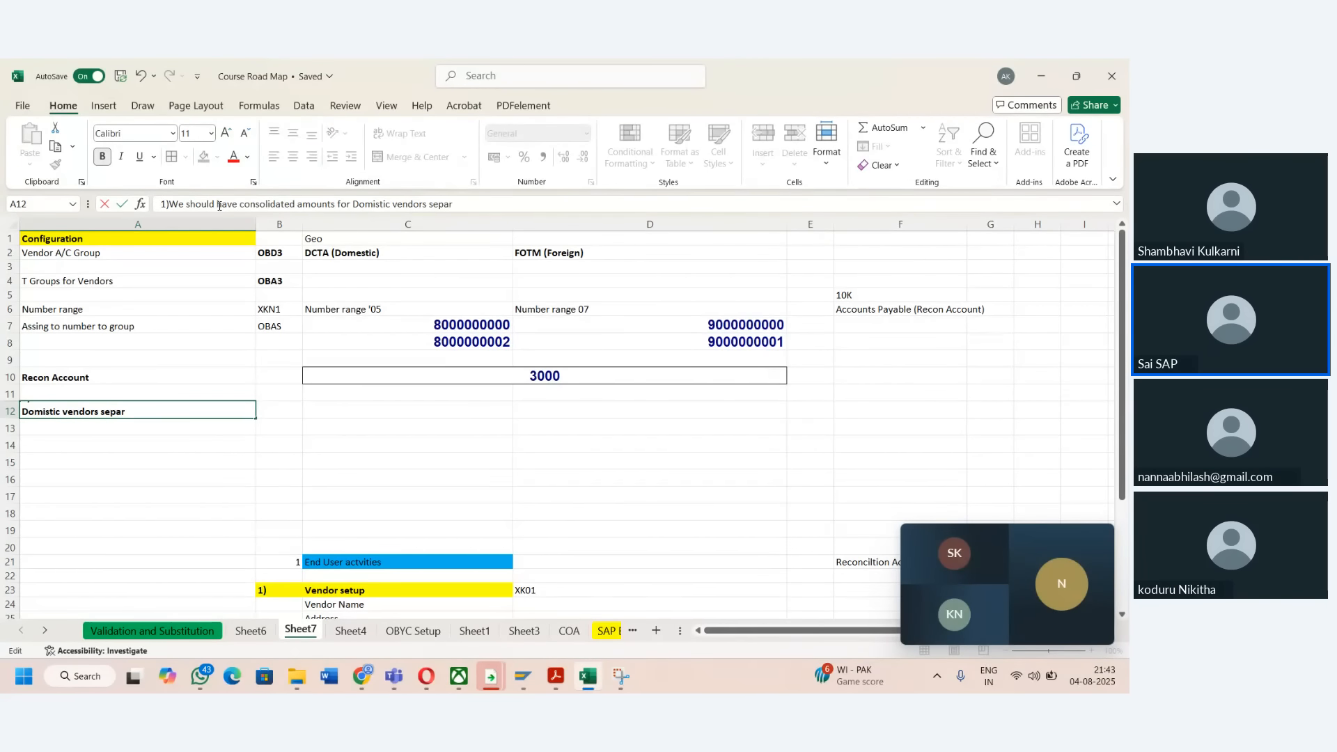
pyautogui.press('BackSpace')
pyautogui.write('rately and foreign vend')
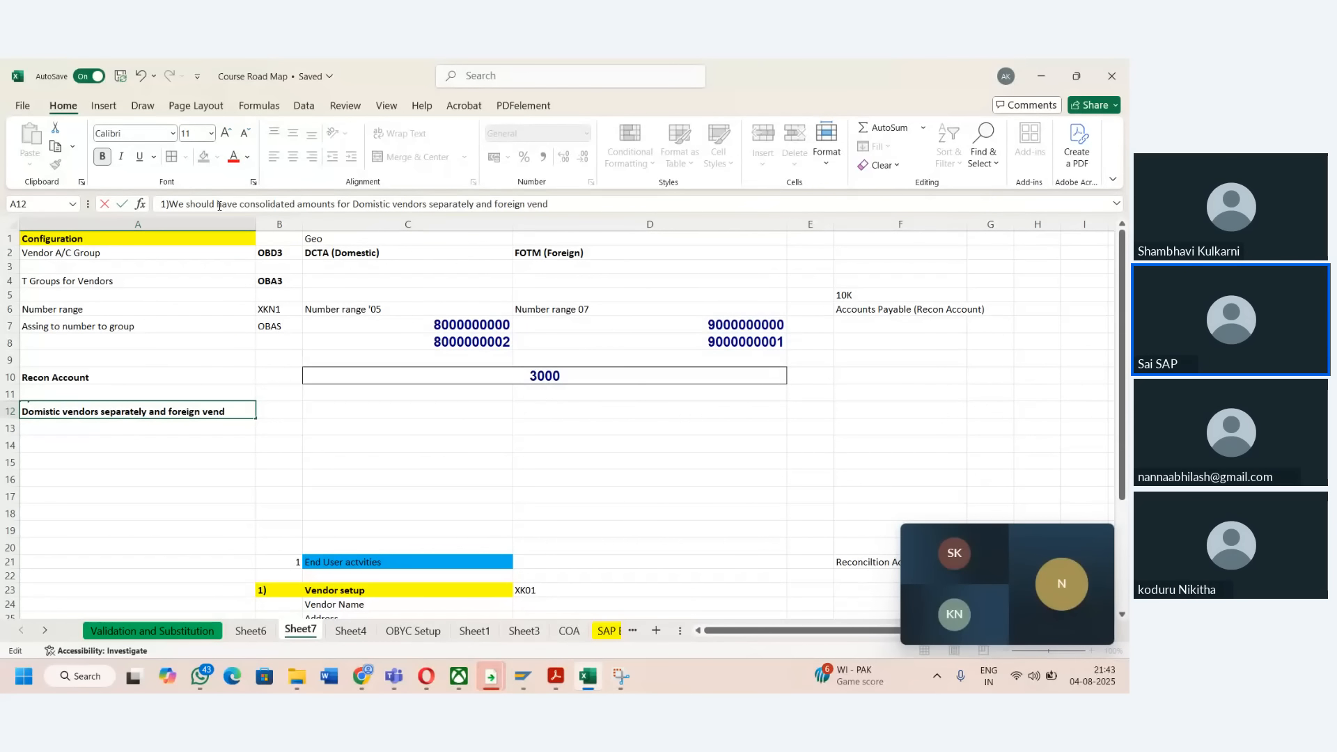
pyautogui.write('ors sepa')
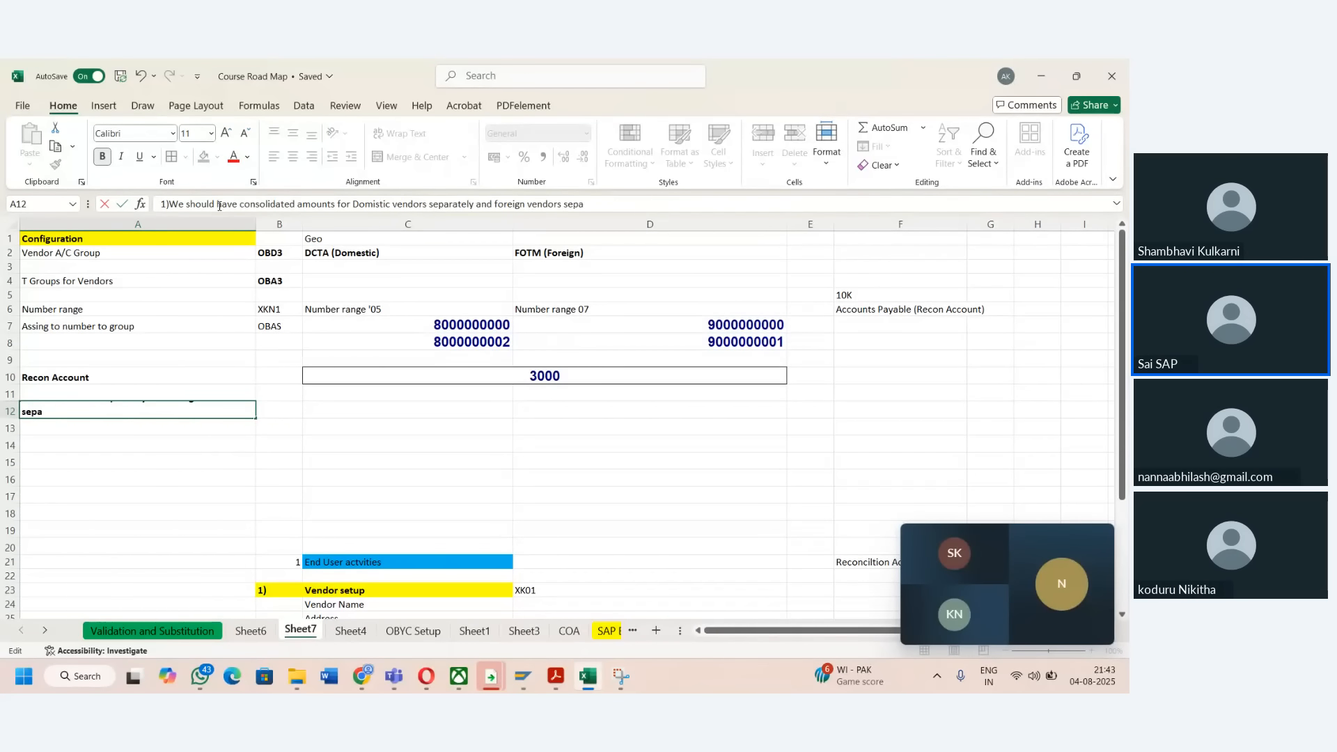
pyautogui.write('rately')
pyautogui.press('Tab')
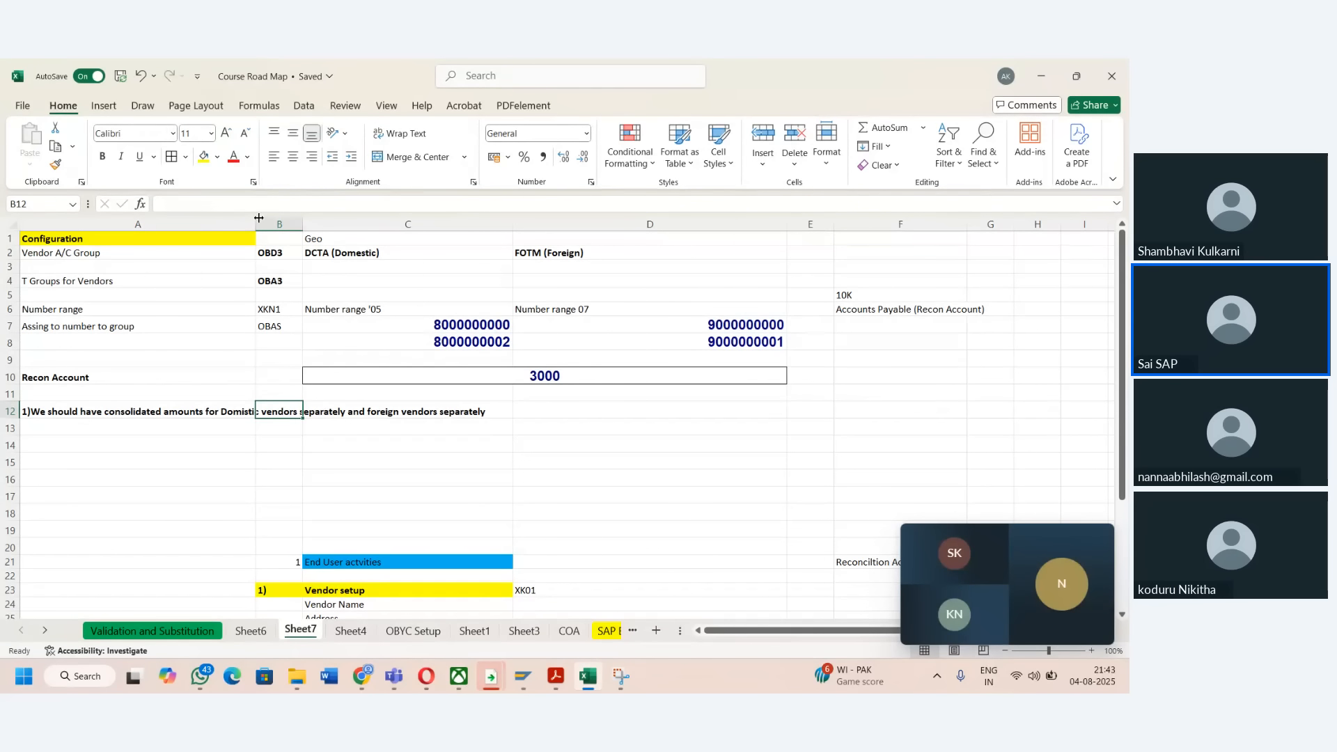
# - Widen columns A and B of the configuration sheet so the long note in row 12 mostly fits in column A
pyautogui.moveTo(258, 217); pyautogui.dragTo(365, 223)
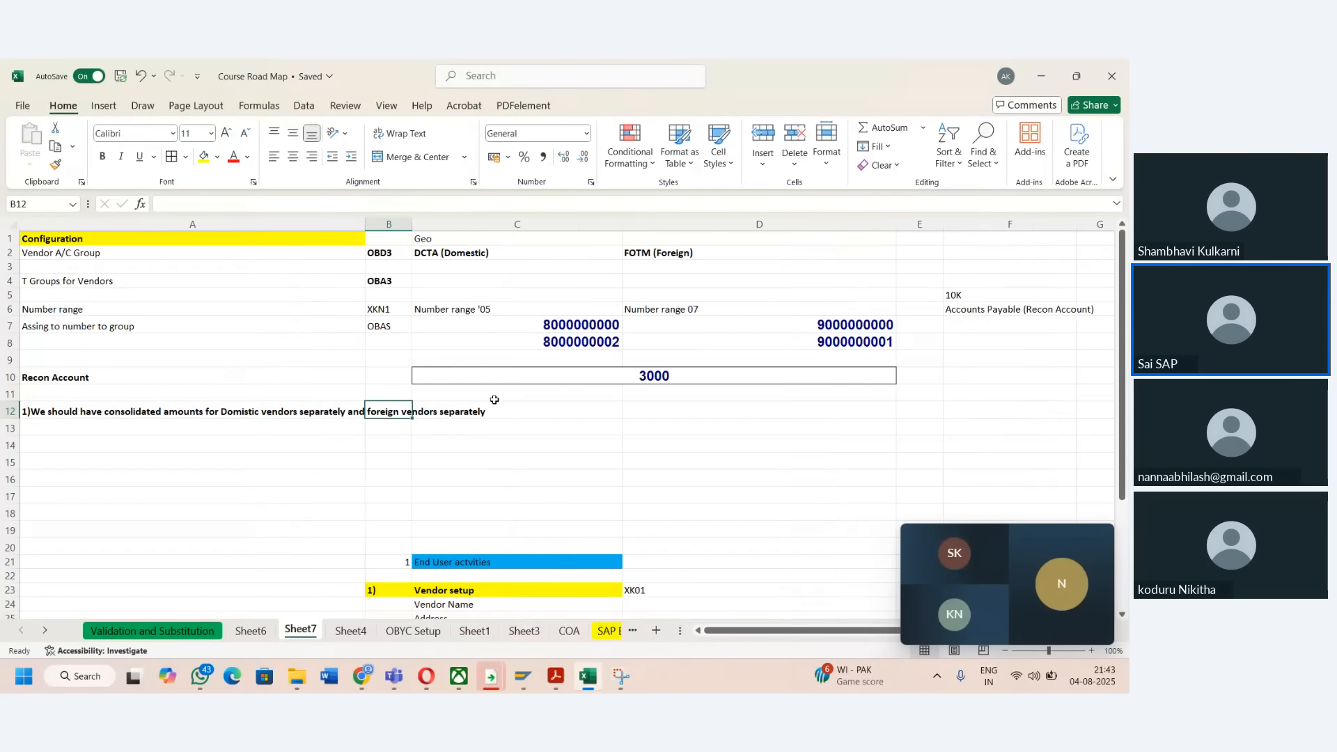
pyautogui.click(521, 379)
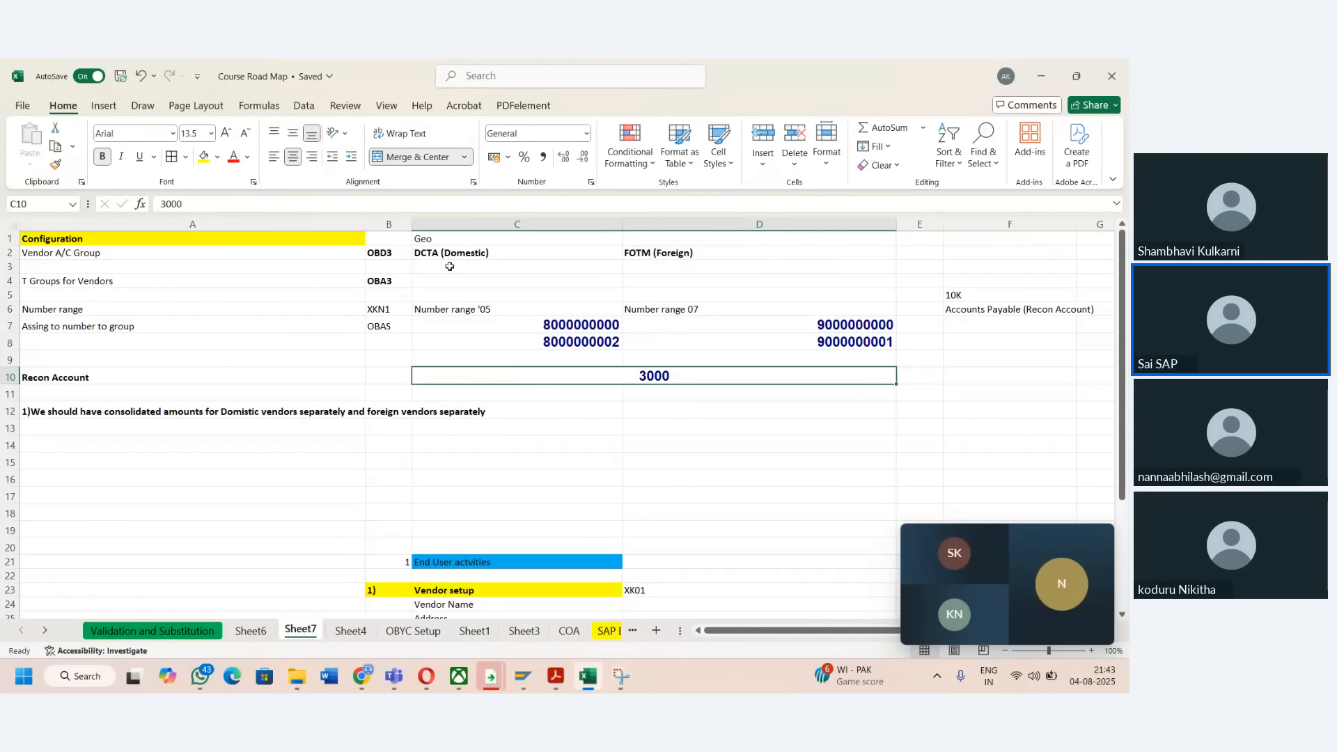
pyautogui.moveTo(415, 230); pyautogui.dragTo(512, 227)
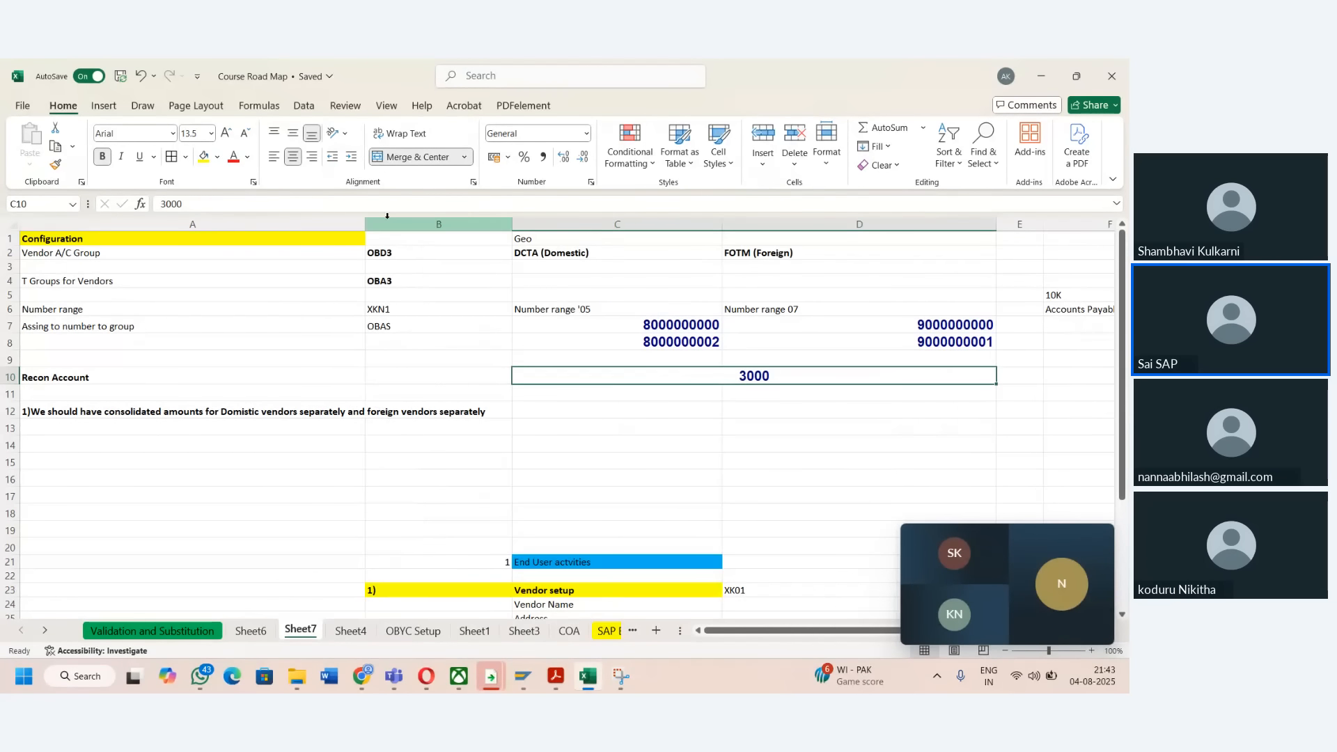
pyautogui.moveTo(365, 223); pyautogui.dragTo(468, 225)
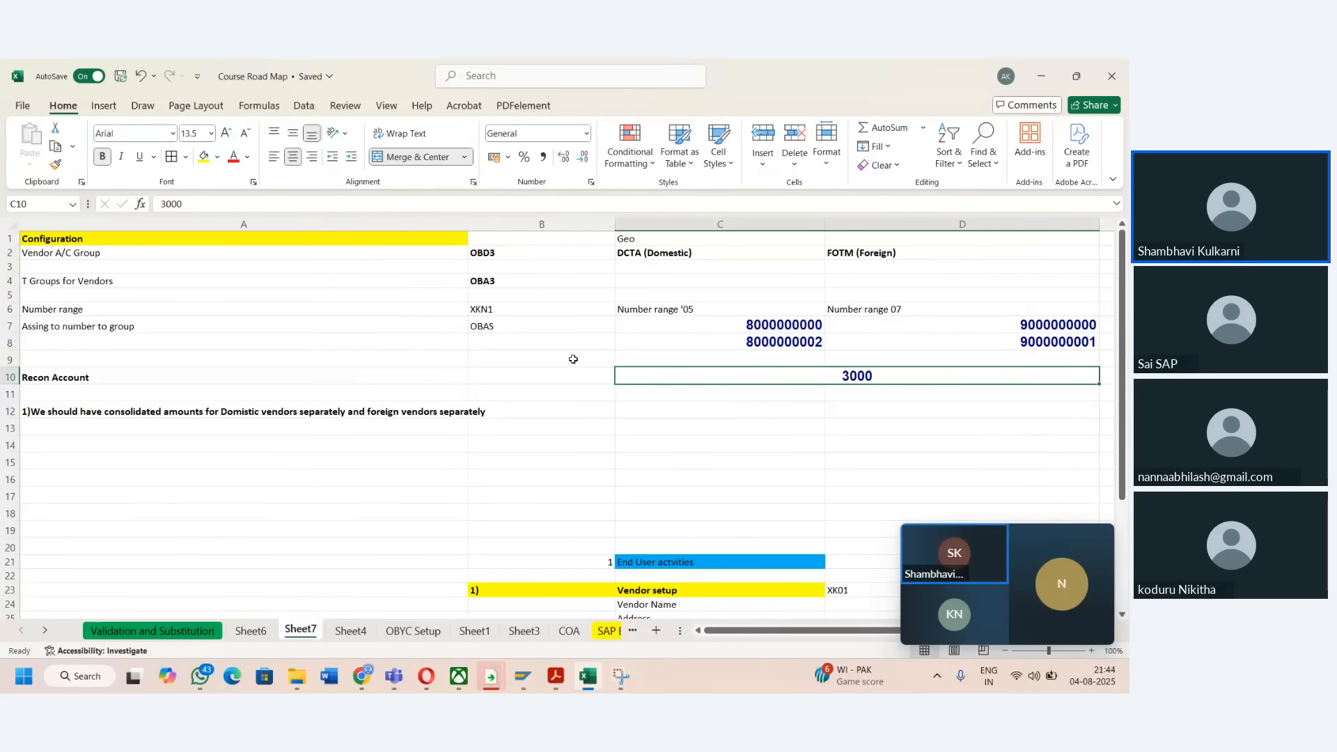
pyautogui.click(598, 411)
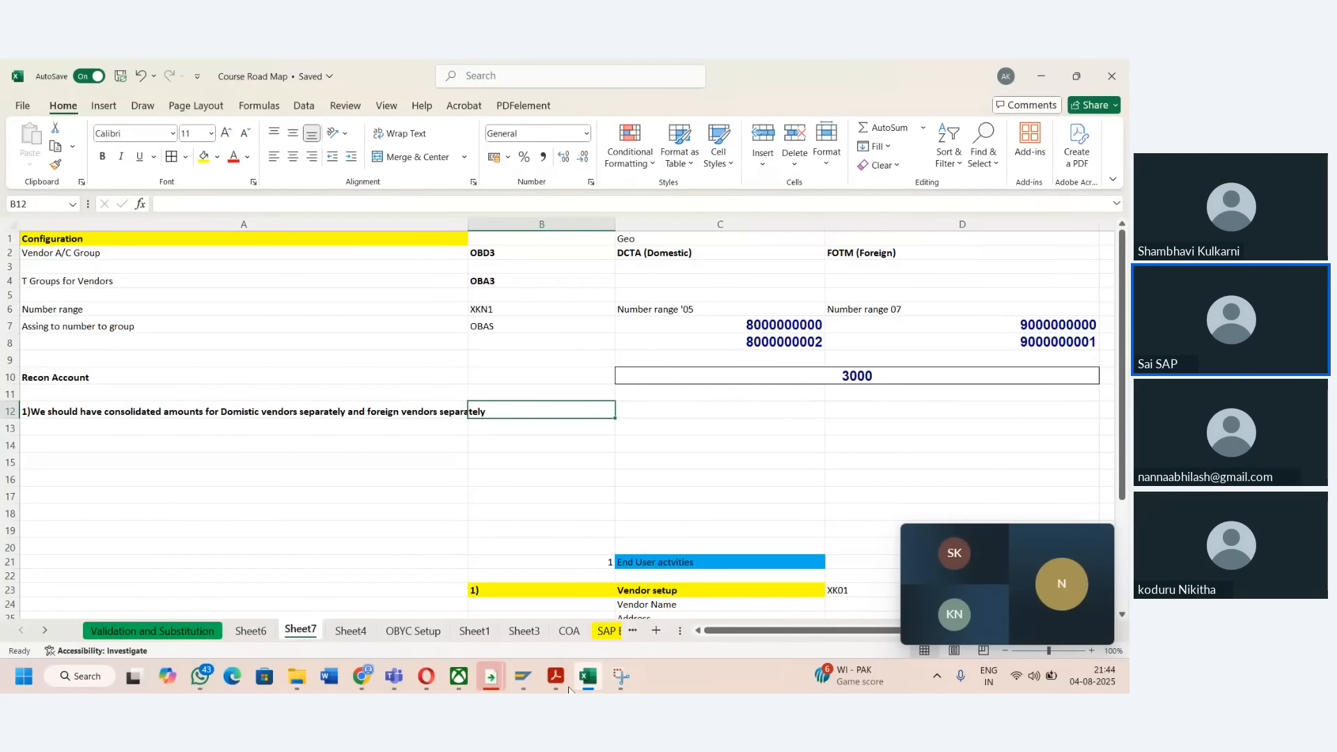
# - Switch to SAP and use XK03 to display the HP Latops vendor's accounting info, payment transactions and correspondence for company code TAMA
pyautogui.moveTo(523, 676)
pyautogui.click(565, 619)
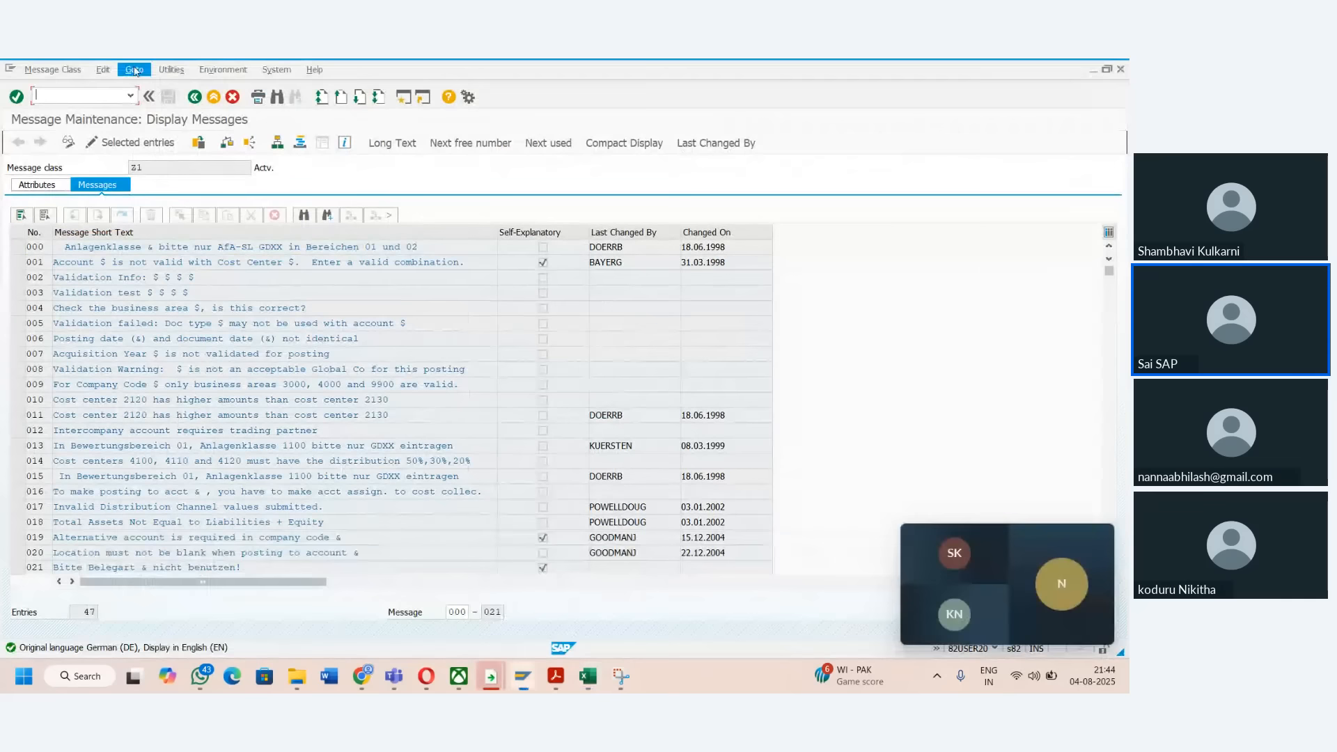
pyautogui.write('/n')
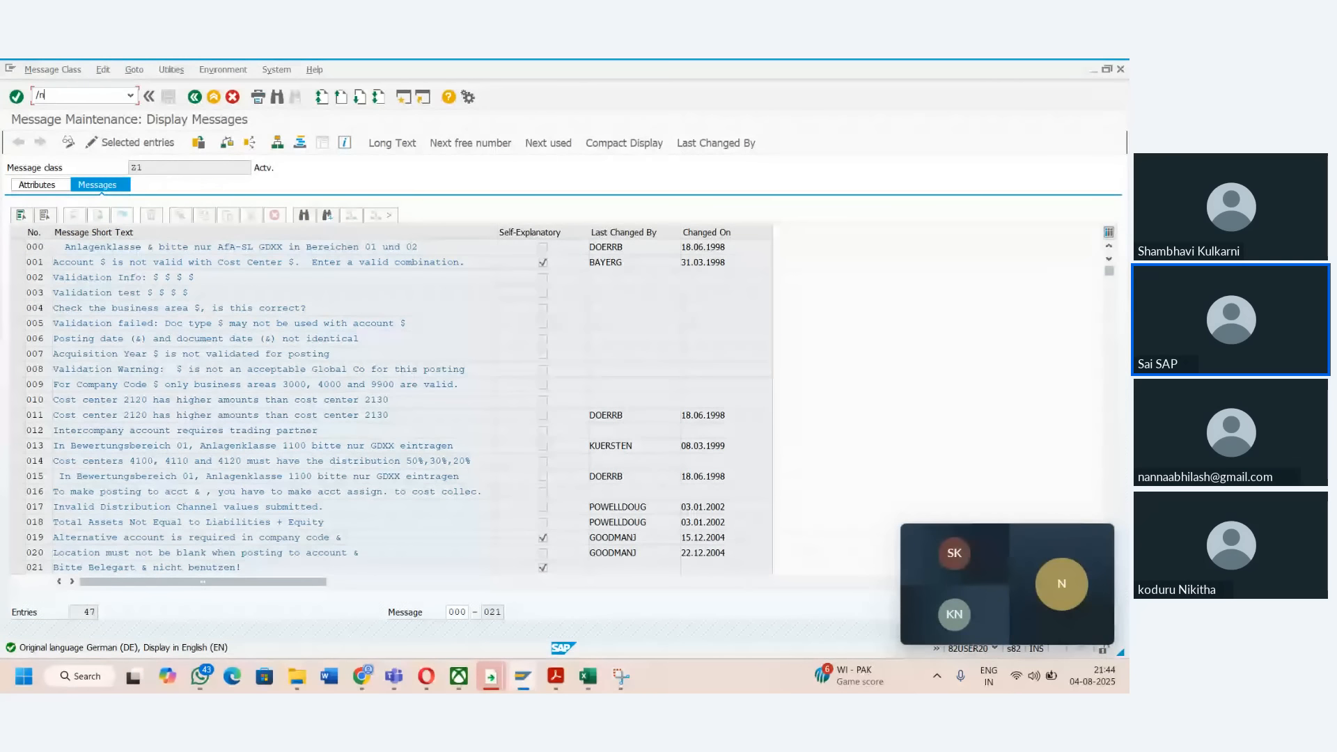
pyautogui.write('XK03')
pyautogui.press('Return')
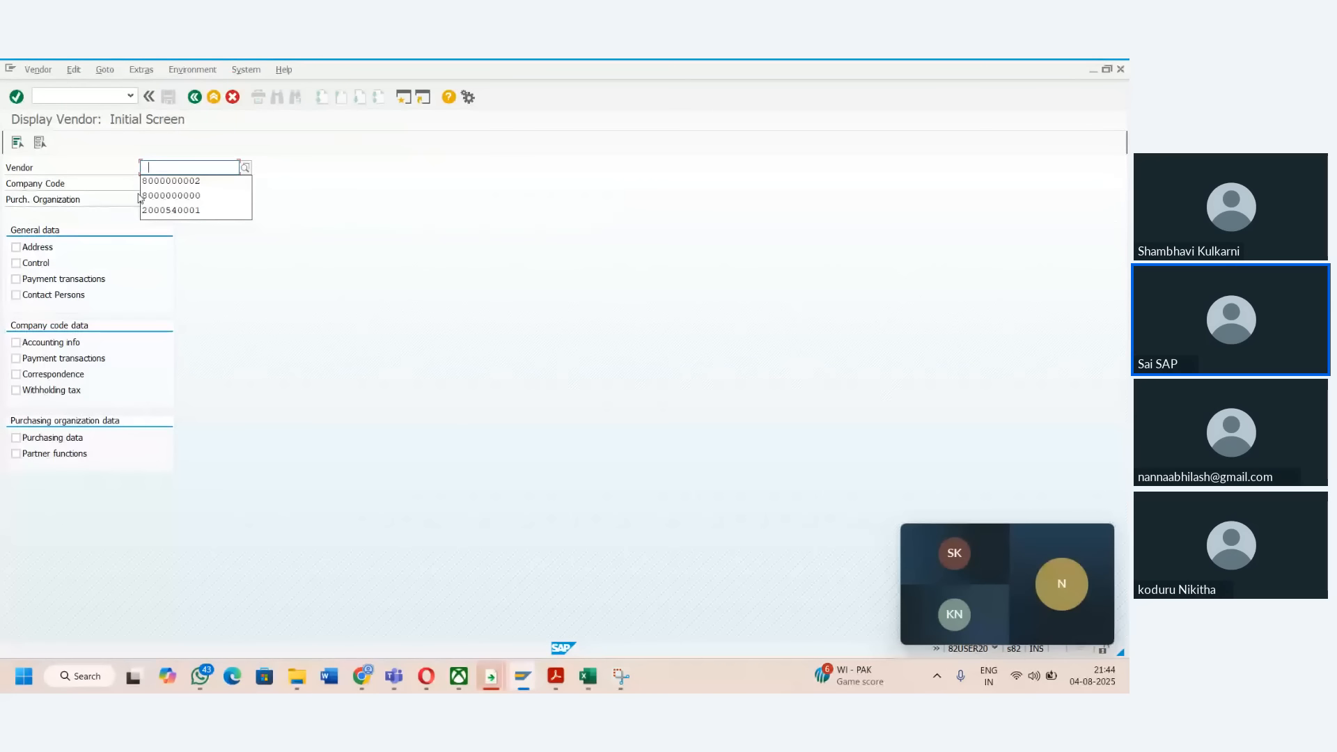
pyautogui.click(160, 196)
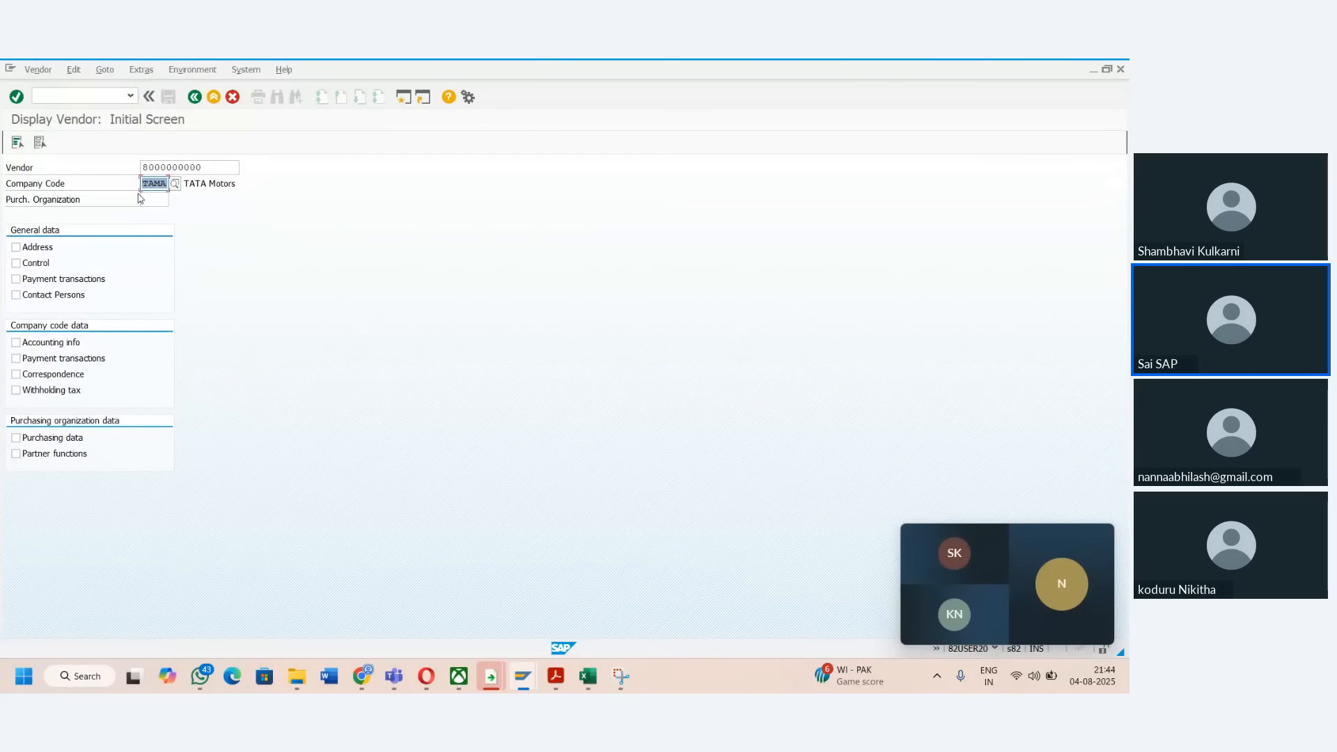
pyautogui.click(16, 342)
pyautogui.click(15, 359)
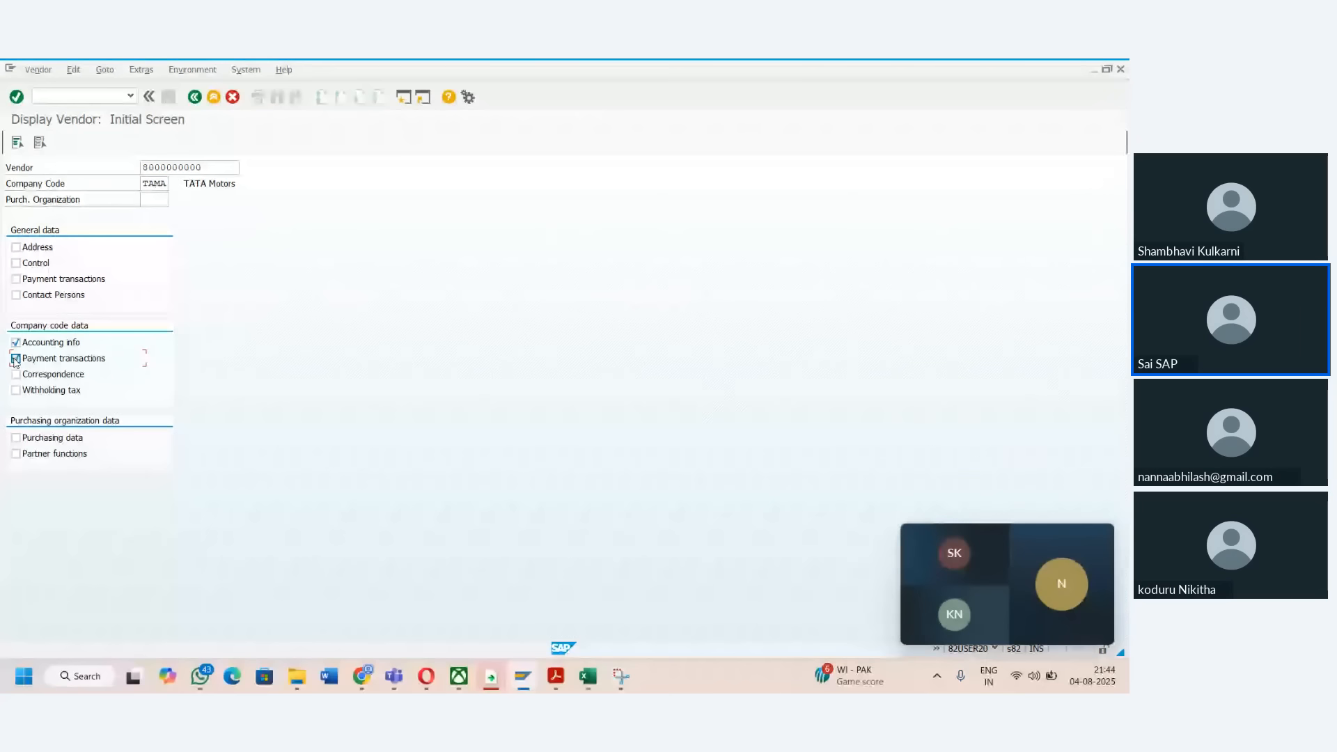
pyautogui.click(15, 374)
pyautogui.press('Return')
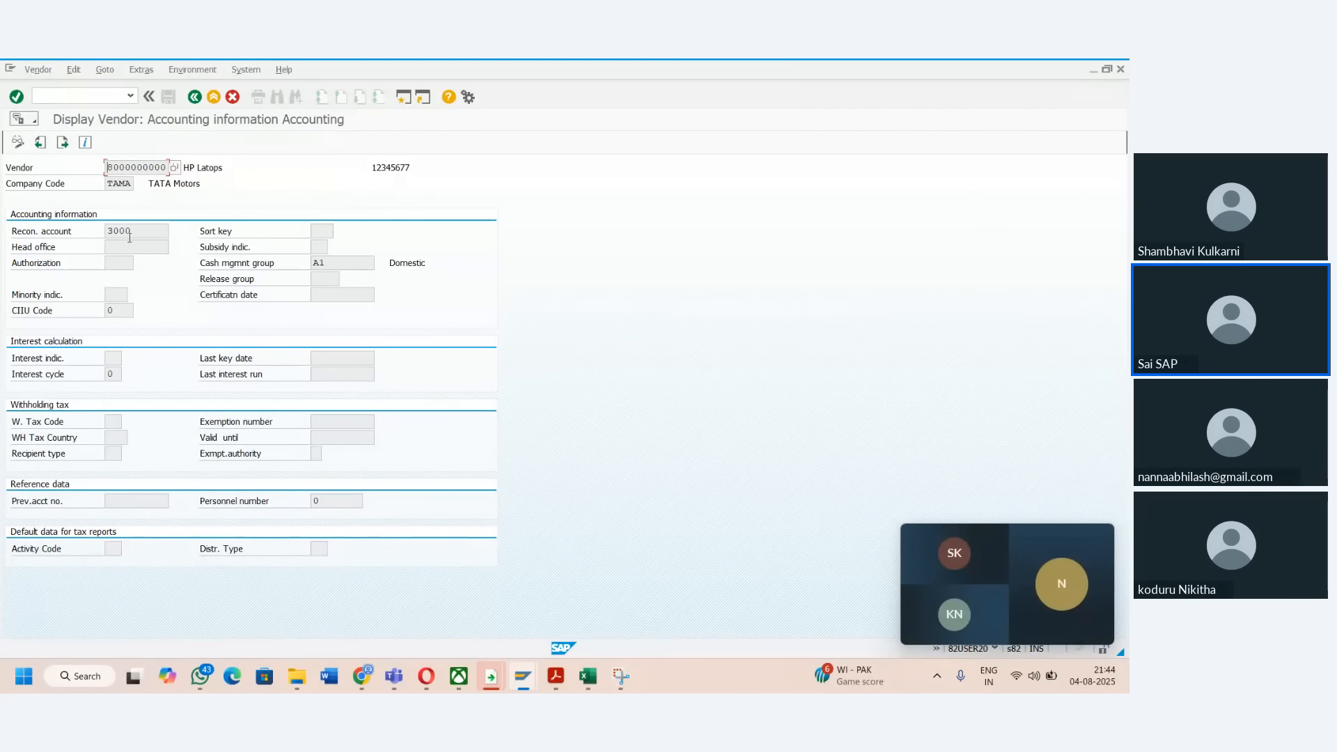
# - Start an FB60 vendor invoice in a new SAP session for the HP Latops vendor with invoice date 04.08.2025
pyautogui.click(401, 98)
pyautogui.write('FB')
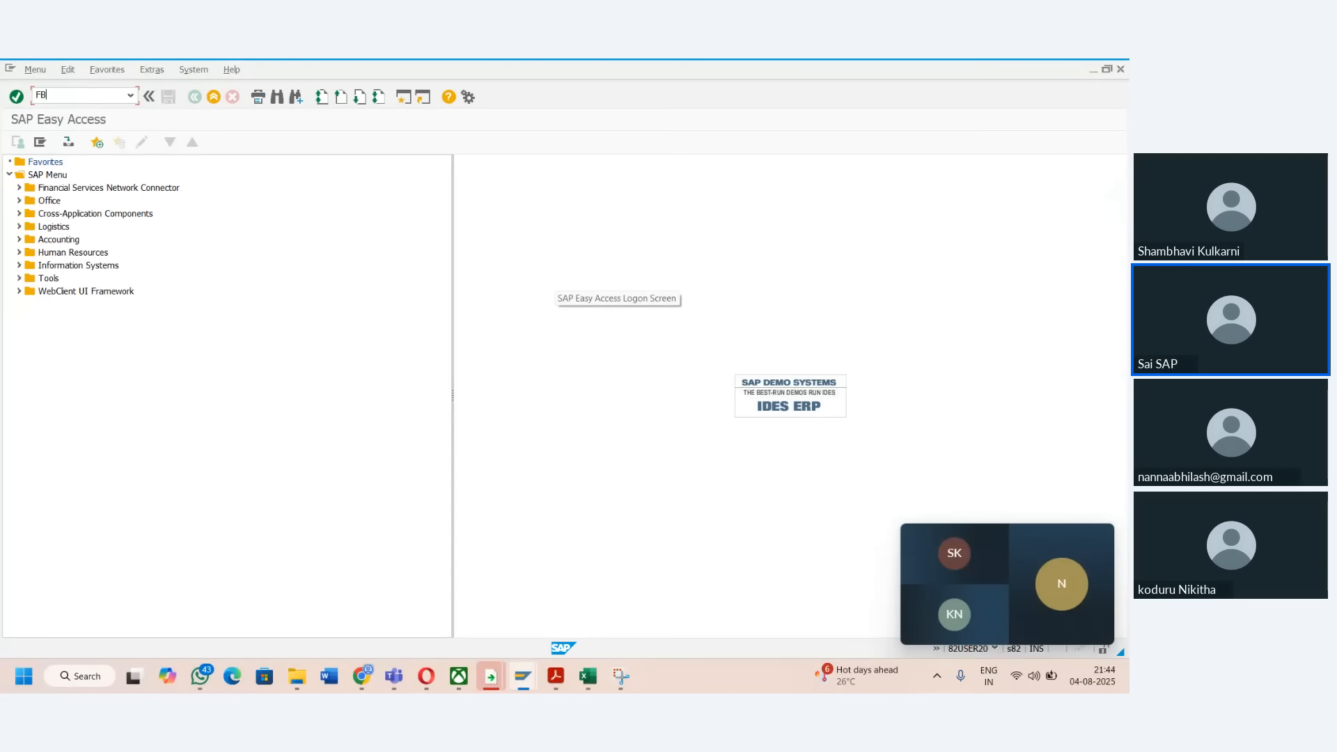
pyautogui.write('60')
pyautogui.press('Return')
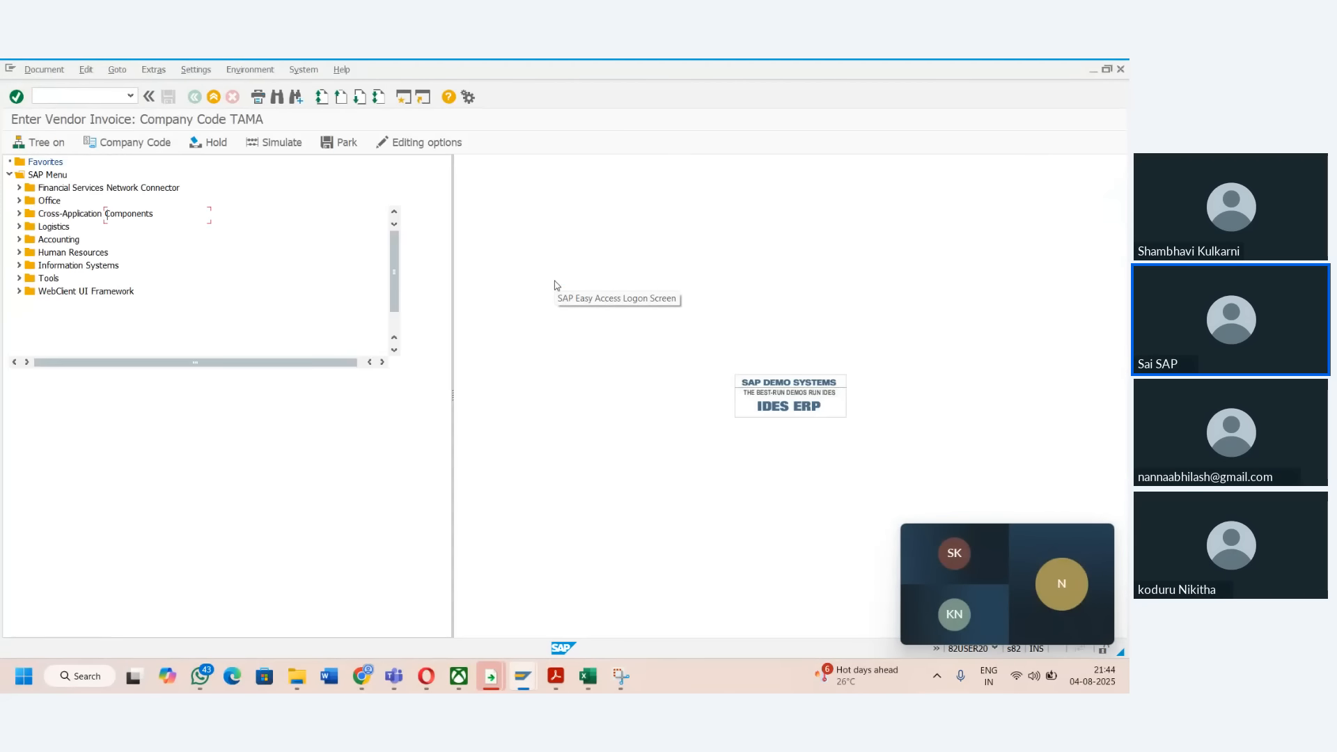
pyautogui.press('Down')
pyautogui.press('Return')
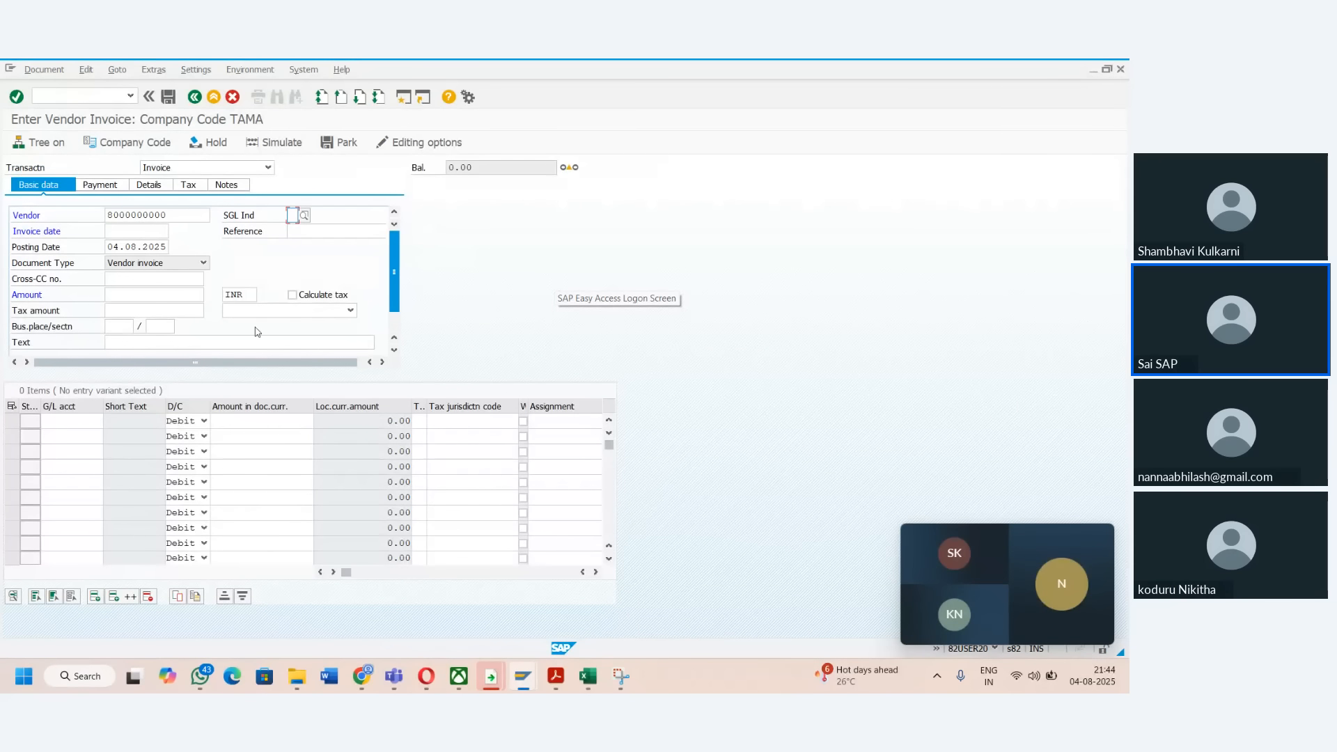
pyautogui.click(106, 230)
pyautogui.click(114, 247)
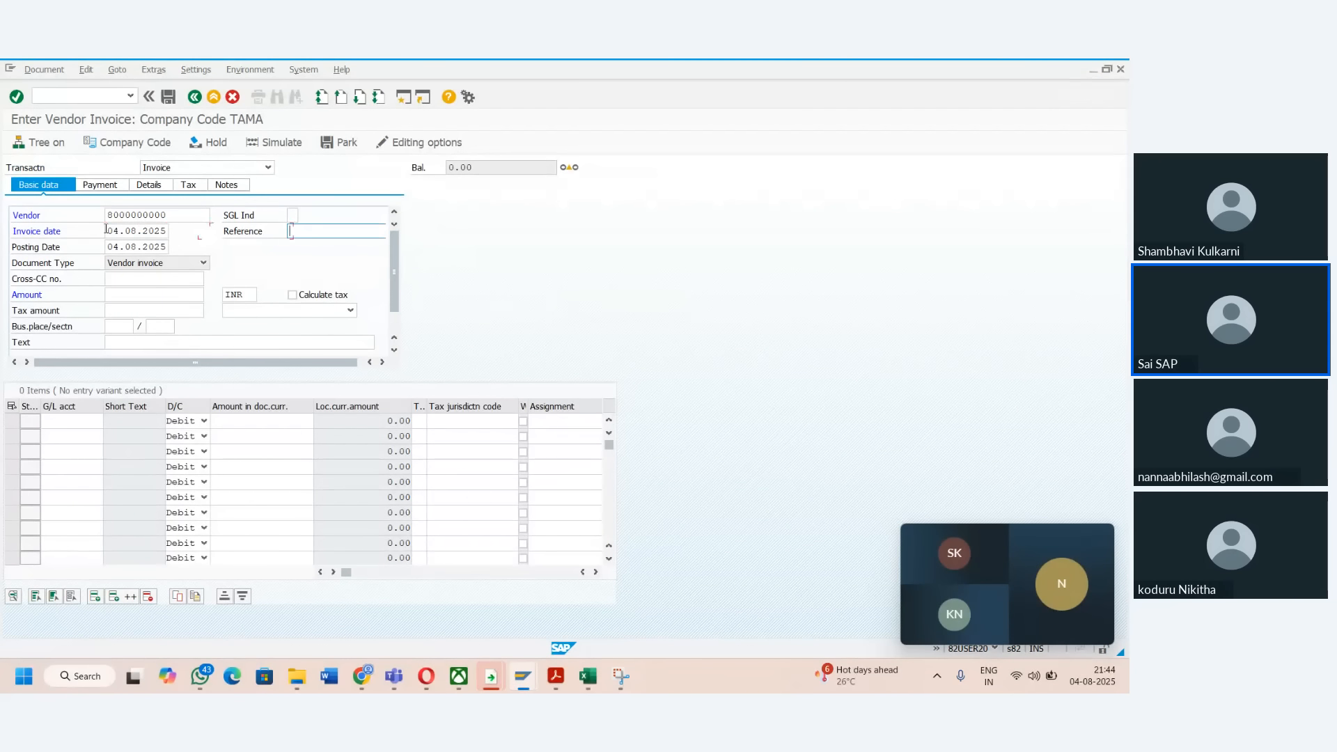
# - Enter a debit line item for G/L account 5000 with amount 100 and item text "text"
pyautogui.click(73, 419)
pyautogui.press('Down')
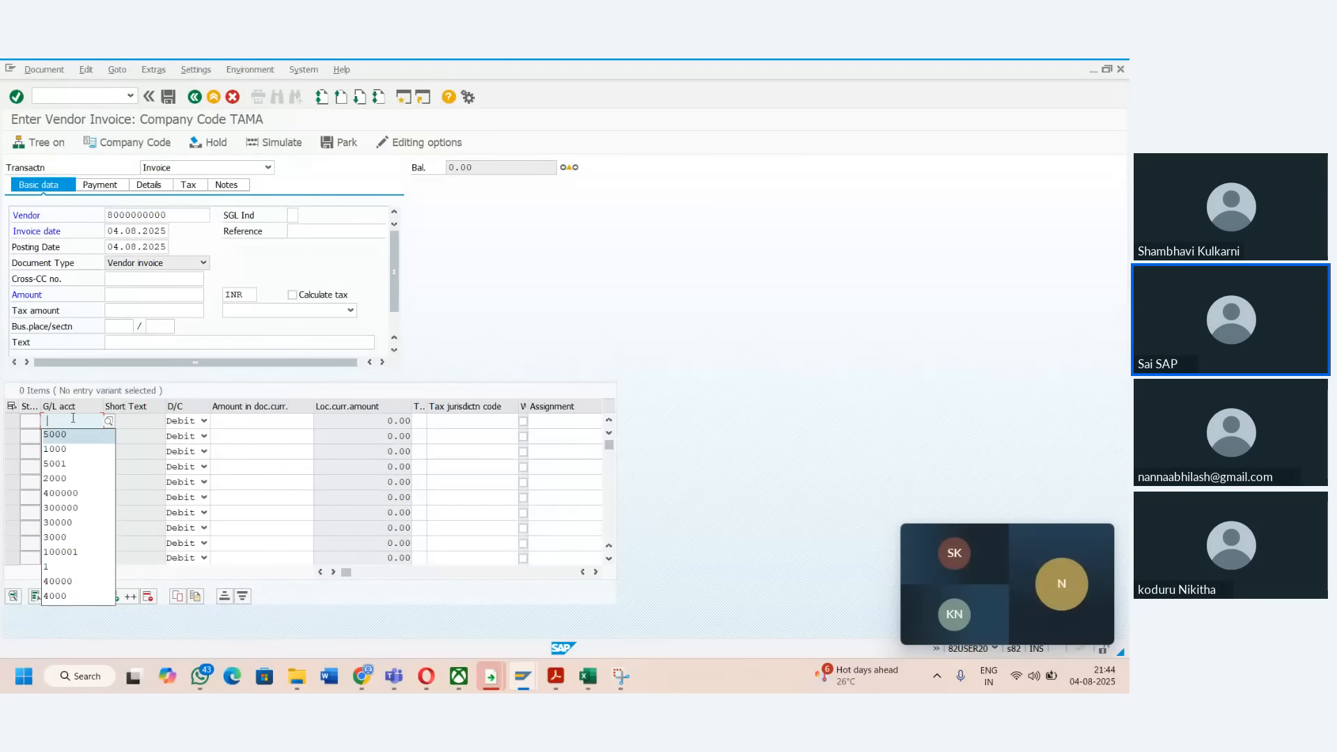
pyautogui.press('Tab')
pyautogui.press('Tab')
pyautogui.write('100')
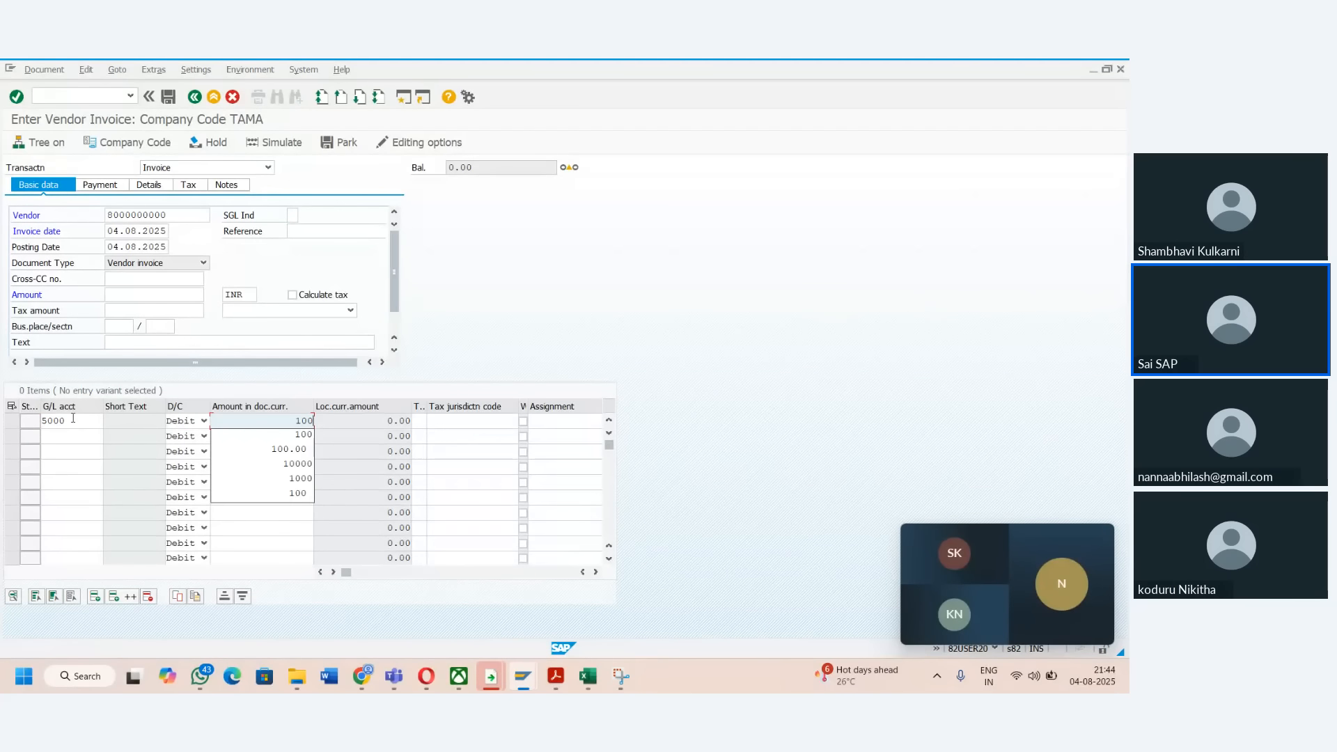
pyautogui.press('Tab')
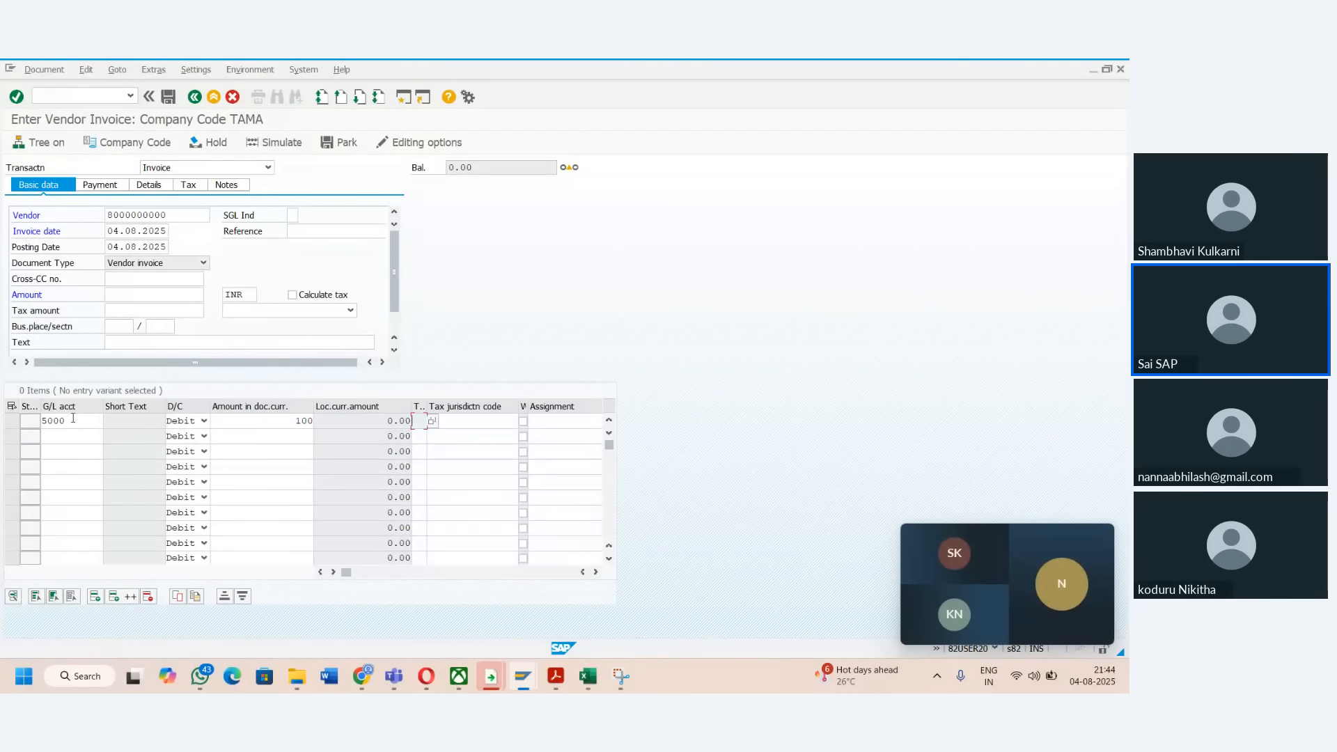
pyautogui.click(149, 186)
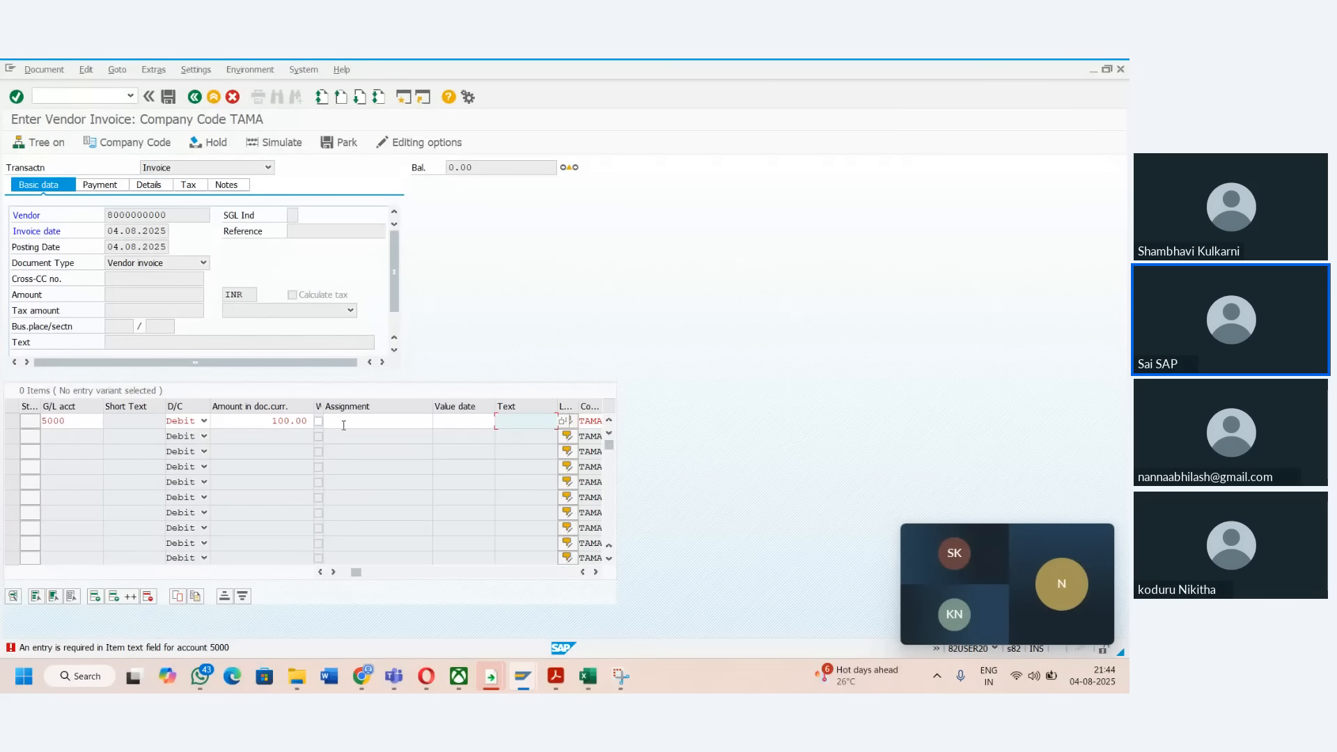
pyautogui.write('text')
pyautogui.press('Tab')
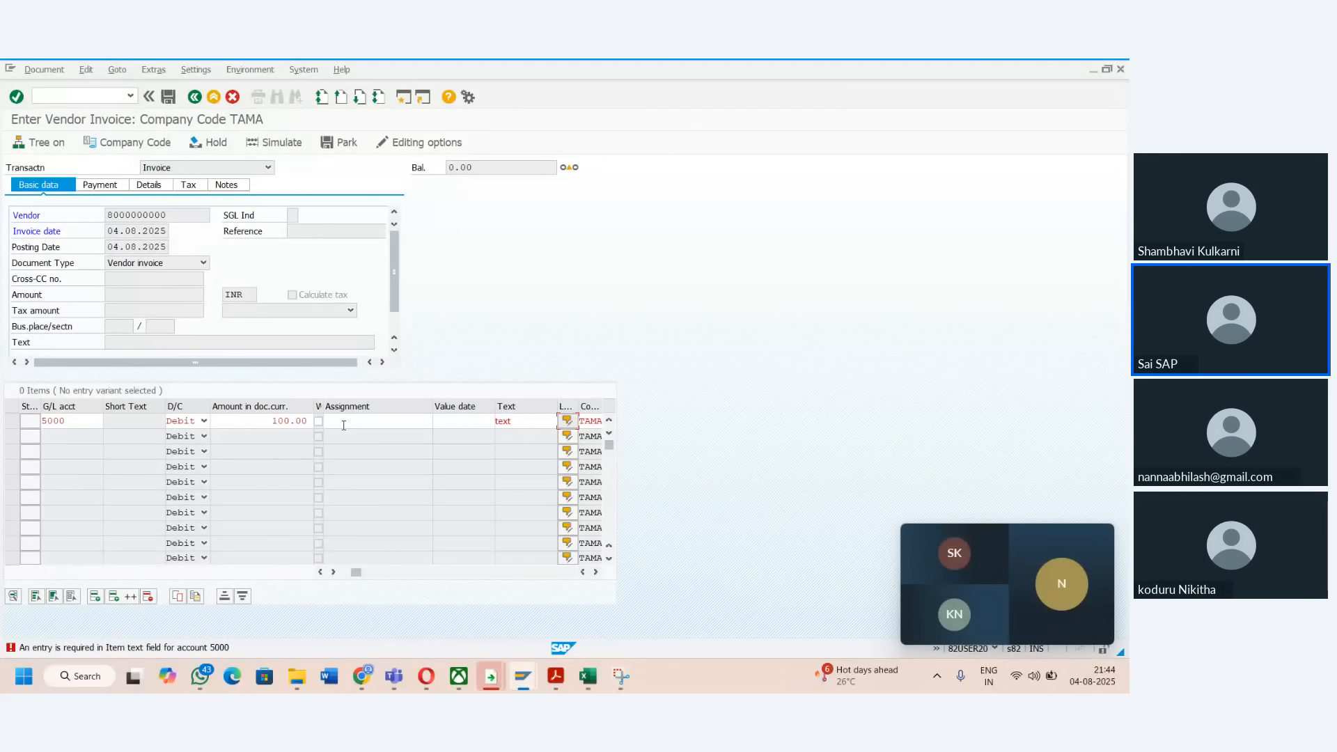
# - Check the G/L reconciliation account in the vendor invoice's details
pyautogui.click(148, 186)
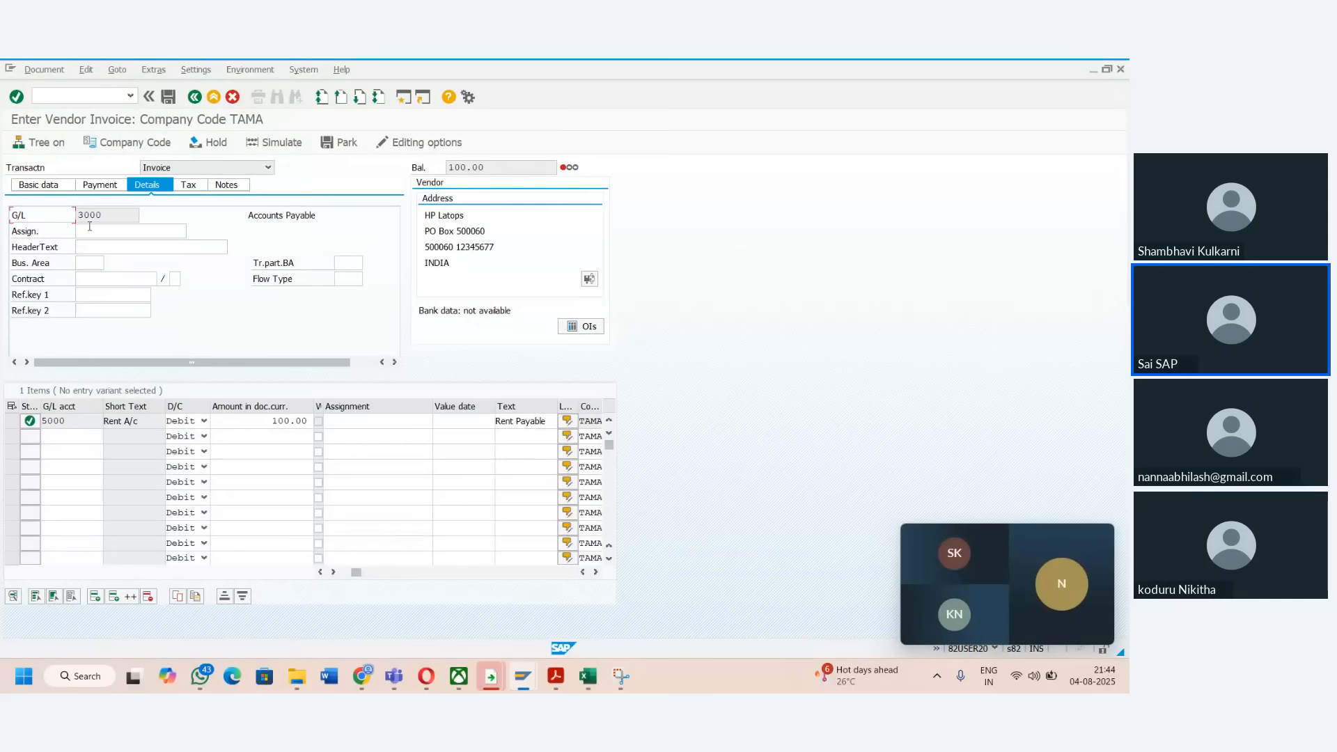
pyautogui.click(105, 219)
pyautogui.hotkey('alt', 'Tab')
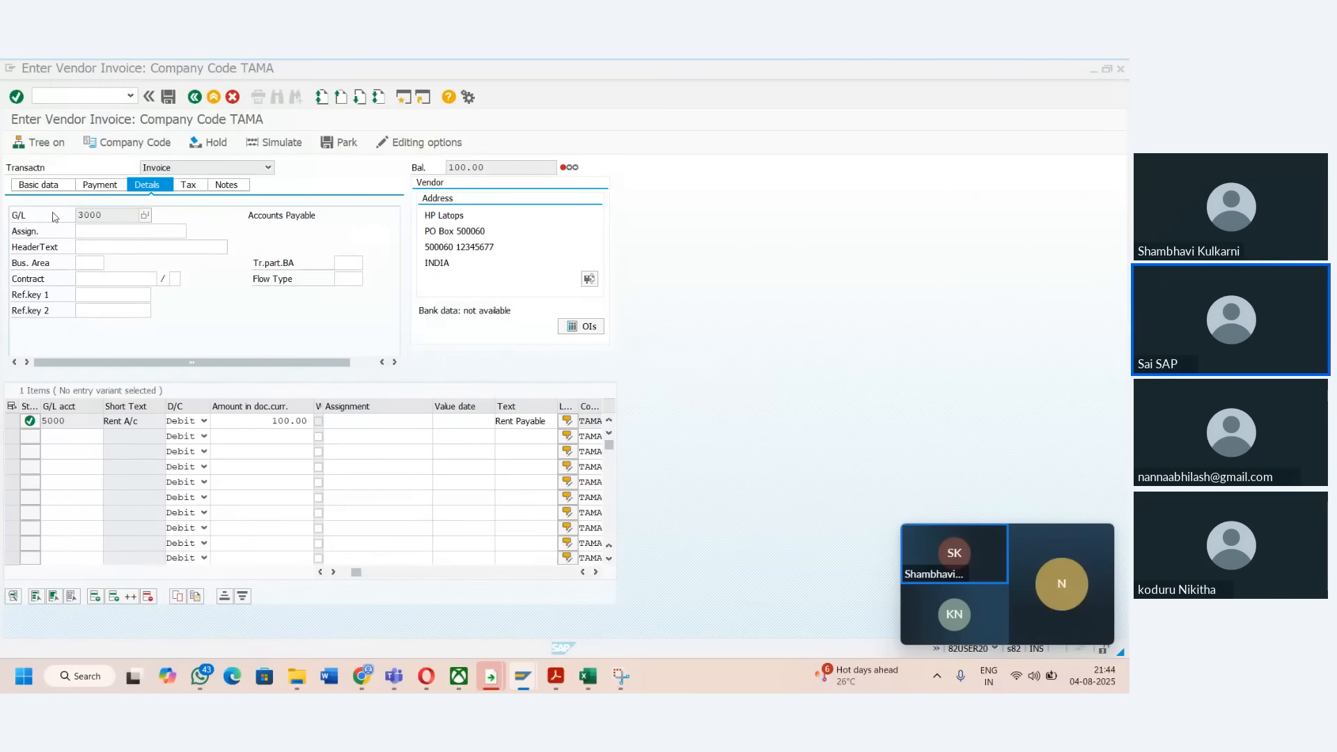
pyautogui.hotkey('alt', 'Tab')
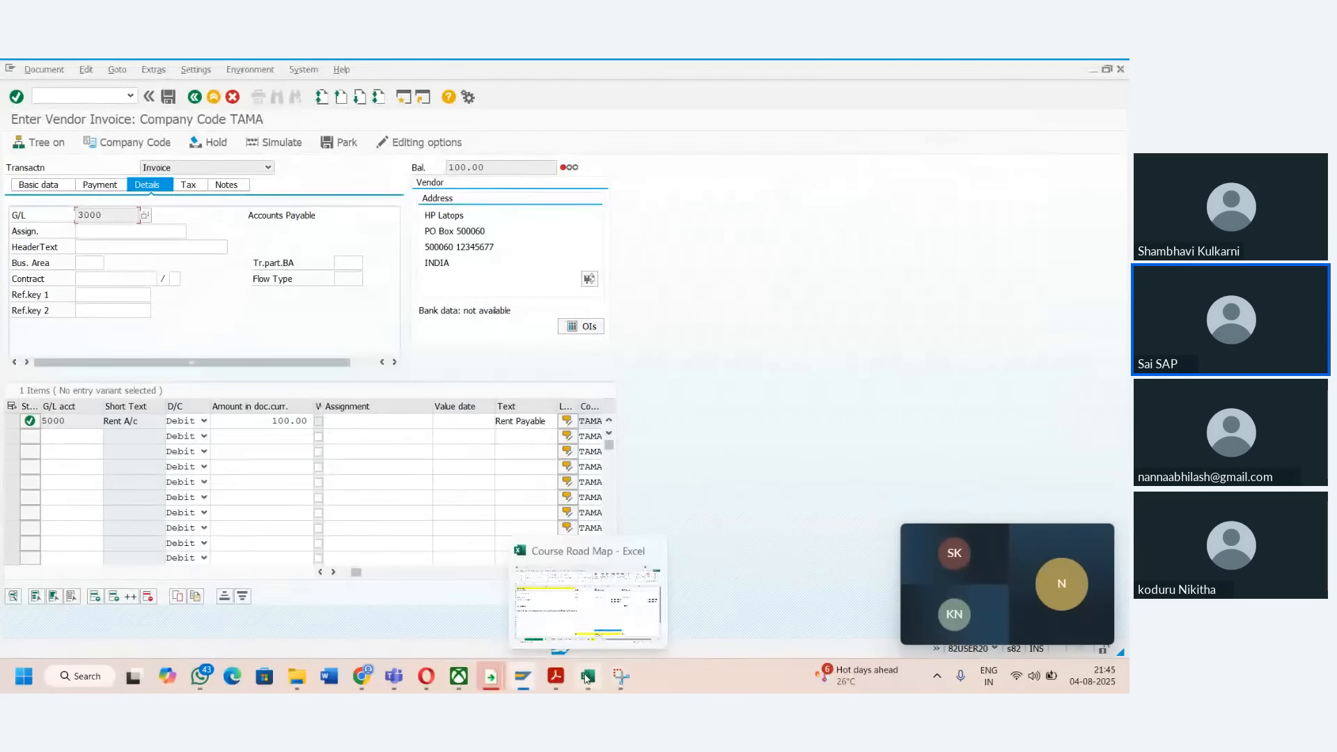
# - Return to the Course Road Map workbook in Excel and widen column A further to contain the whole row 12 note
pyautogui.click(587, 676)
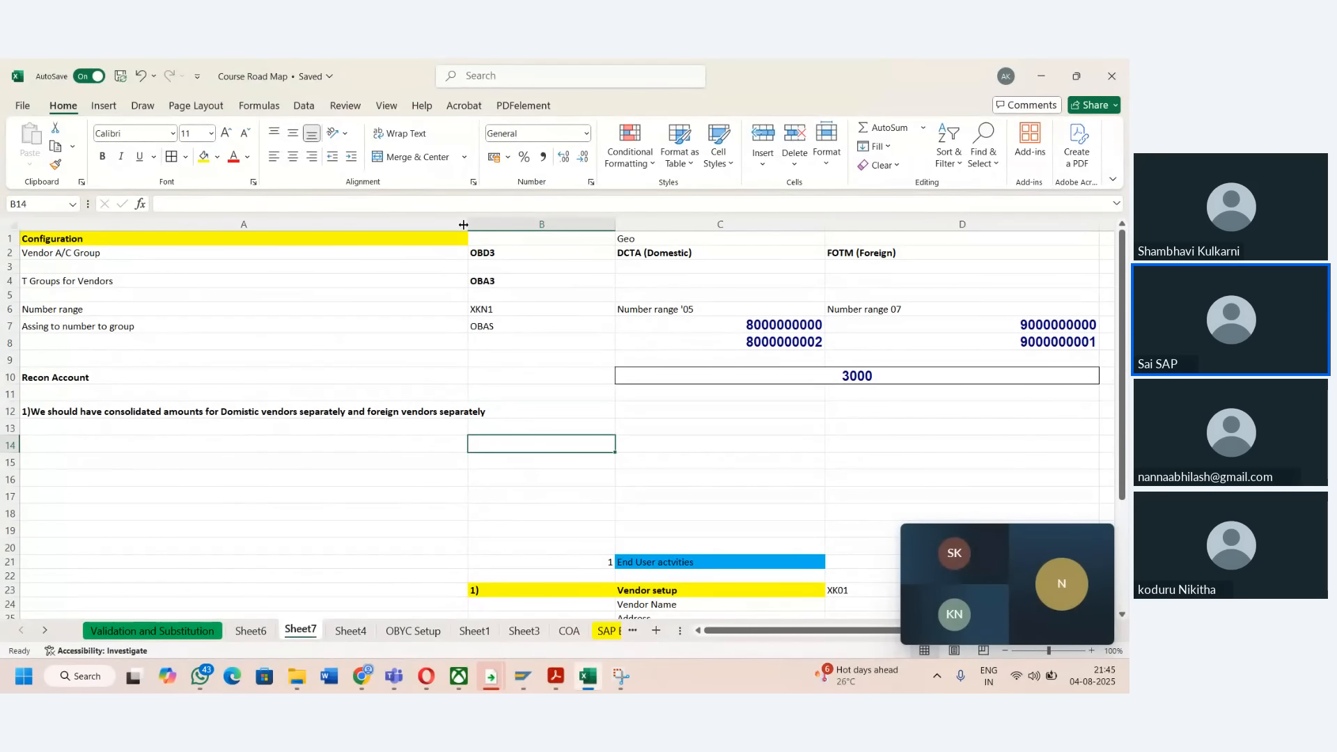
pyautogui.moveTo(468, 224); pyautogui.dragTo(506, 223)
pyautogui.press('Up')
pyautogui.press('Up')
pyautogui.press('Up')
pyautogui.press('Up')
pyautogui.press('Up')
pyautogui.press('Up')
pyautogui.press('Up')
pyautogui.press('Up')
pyautogui.press('Up')
pyautogui.press('Up')
pyautogui.press('Up')
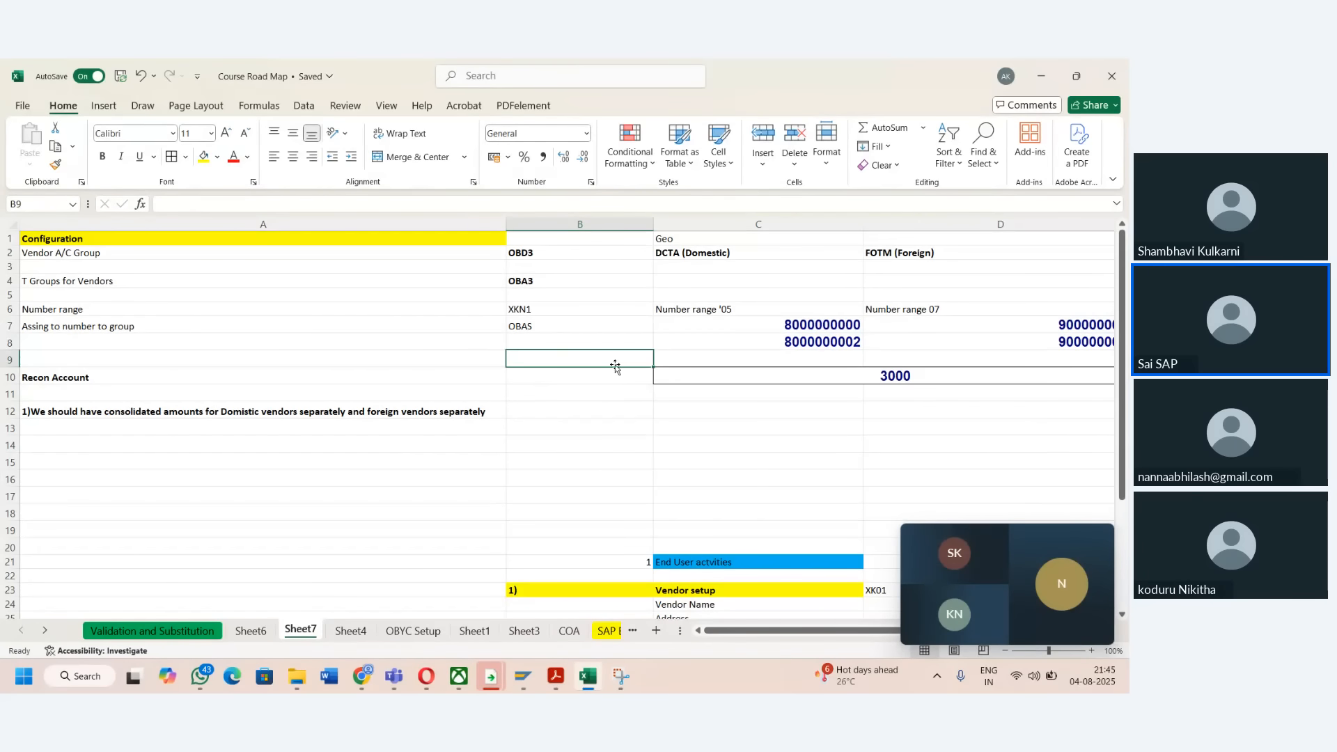
pyautogui.press('Right')
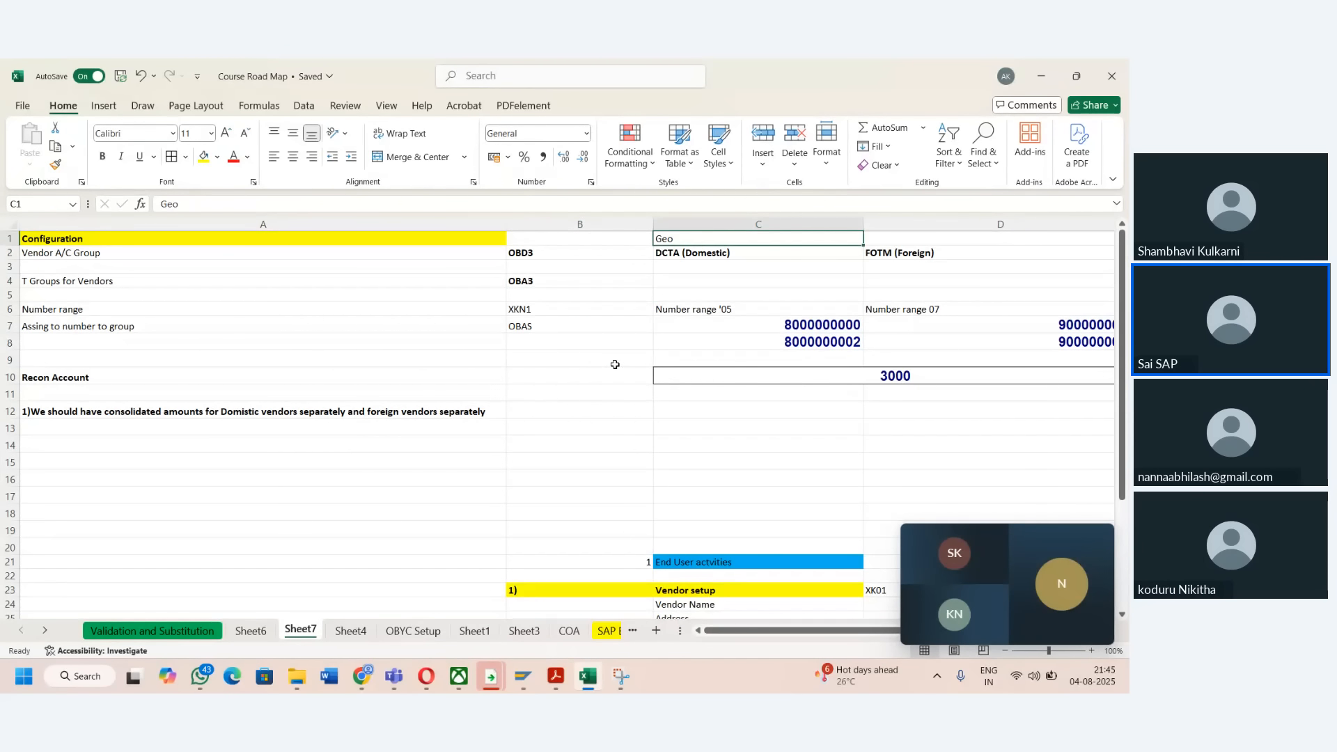
pyautogui.press('Down')
pyautogui.press('Down')
pyautogui.press('Down')
pyautogui.press('Down')
pyautogui.press('Down')
pyautogui.press('Down')
pyautogui.press('Down')
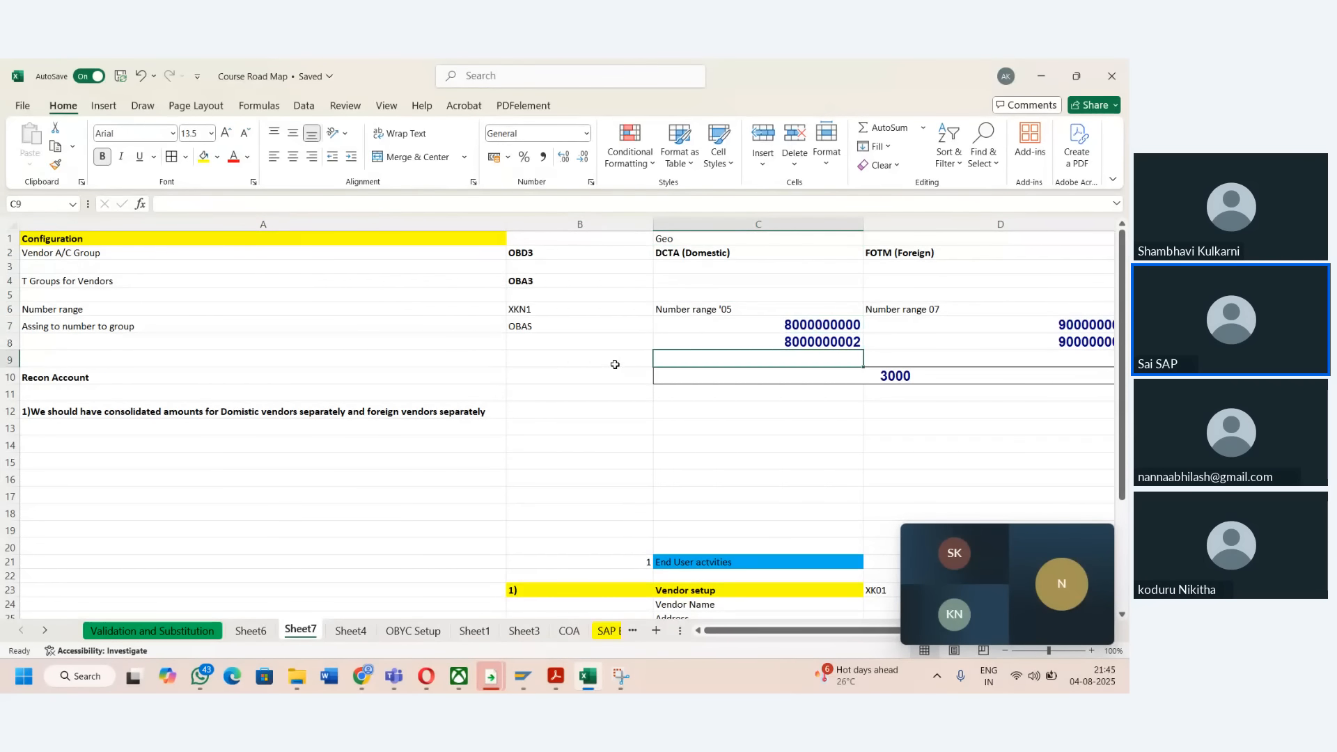
# - Review the recon account row against the domestic and foreign vendor groups and their number ranges
pyautogui.press('Left')
pyautogui.press('Right')
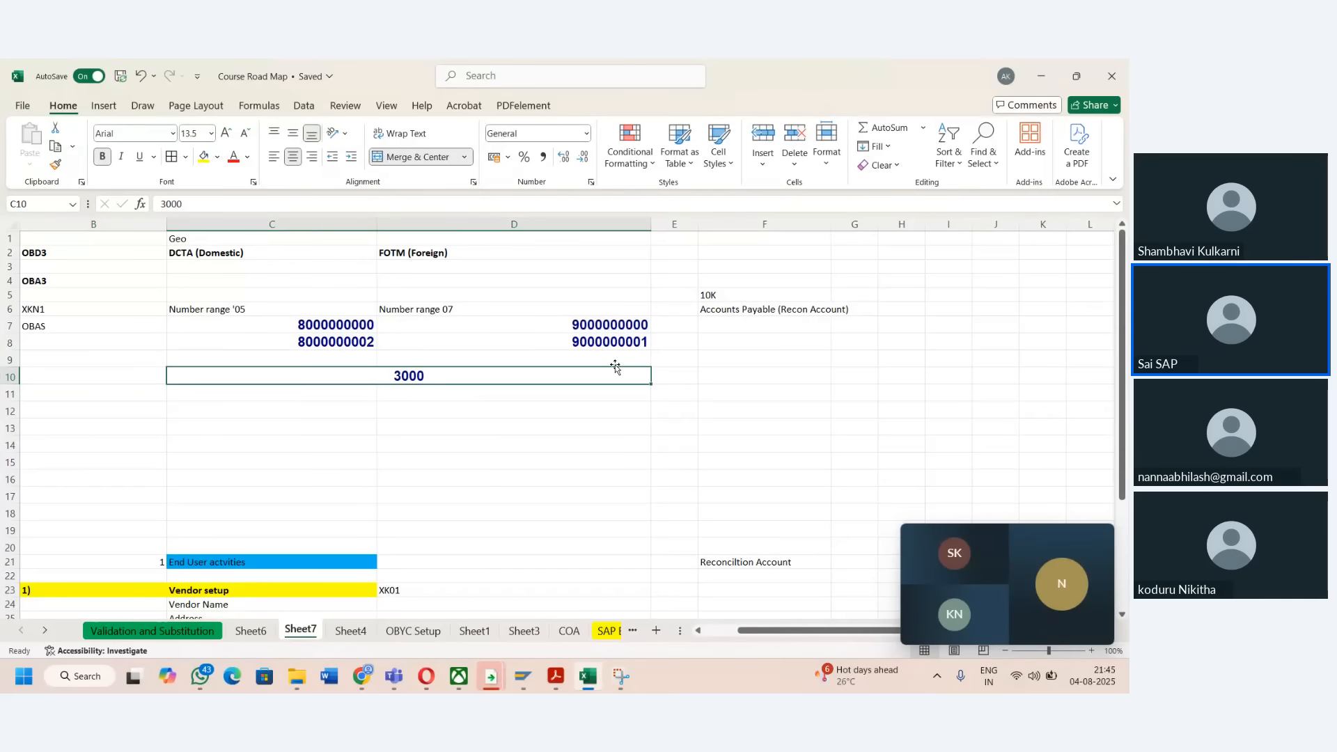
pyautogui.press('Left')
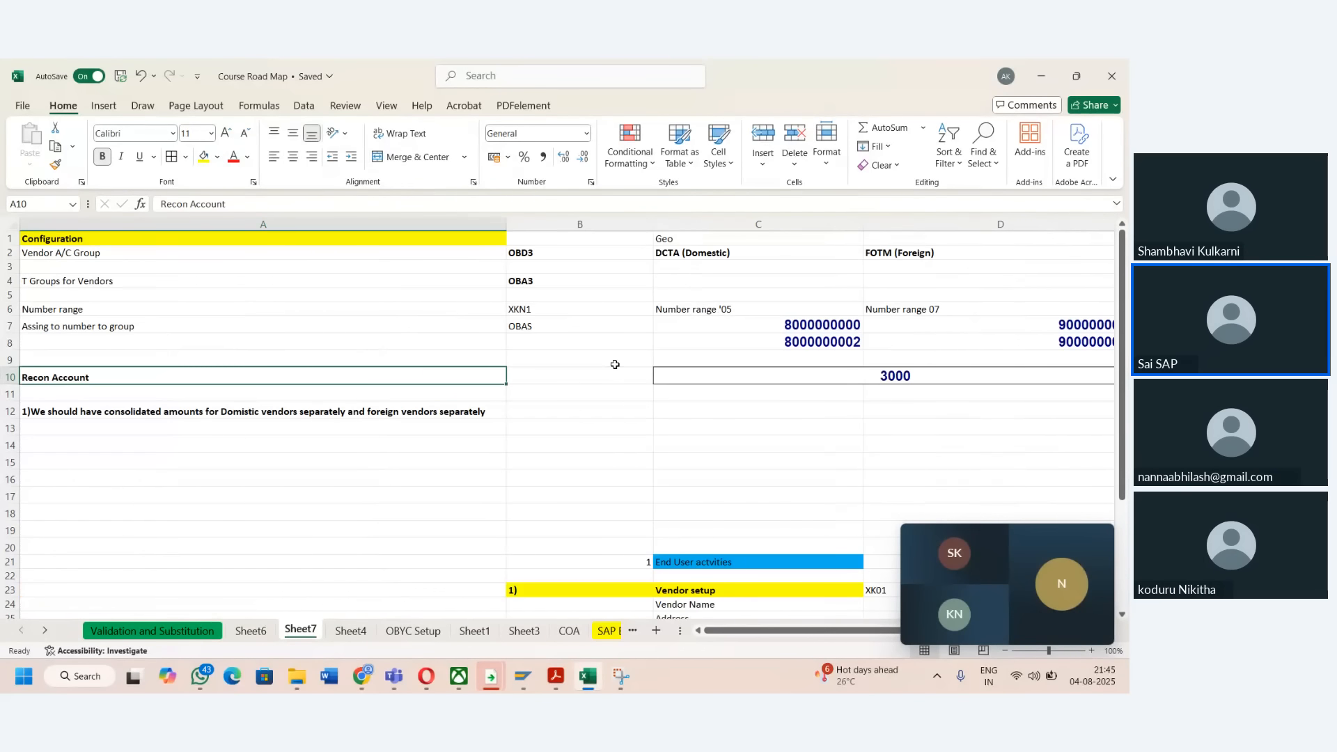
pyautogui.press('Right')
pyautogui.press('Left')
pyautogui.press('Right')
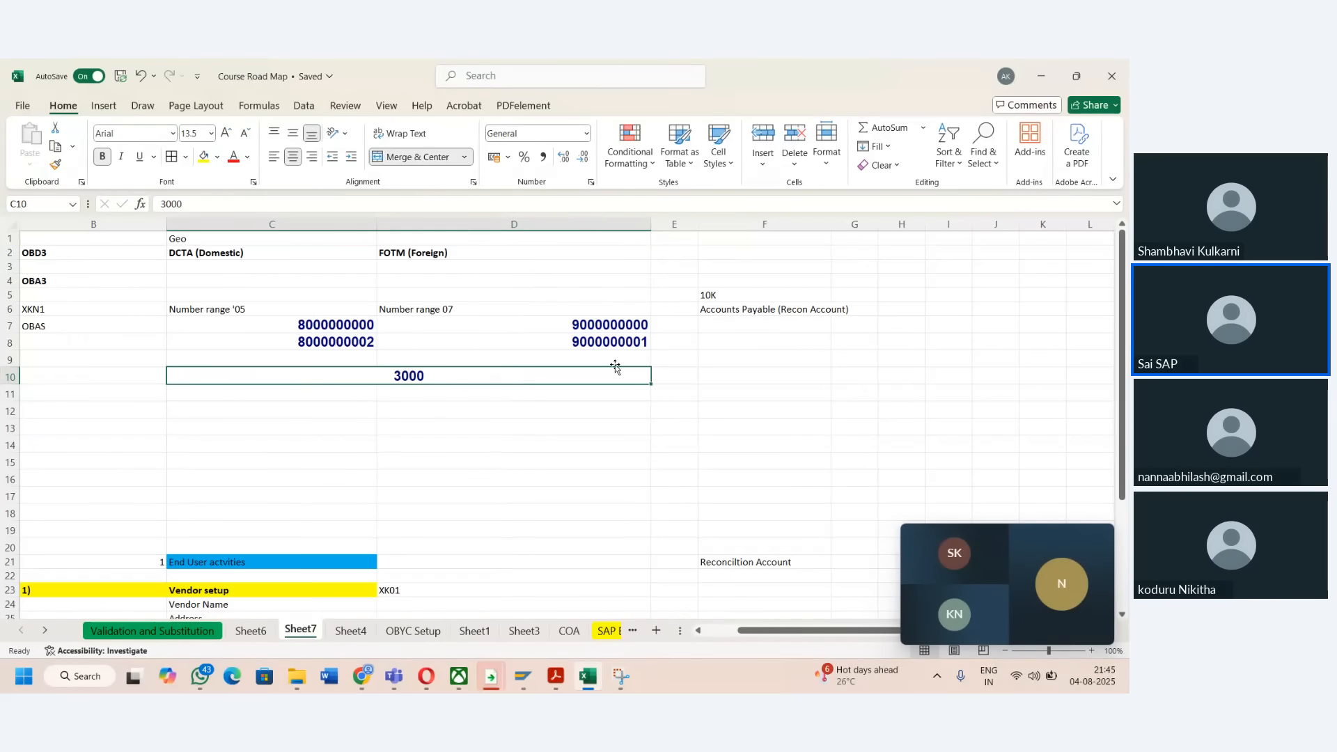
pyautogui.press('Up')
pyautogui.press('Up')
pyautogui.press('Up')
pyautogui.press('Up')
pyautogui.press('Up')
pyautogui.press('Up')
pyautogui.press('Up')
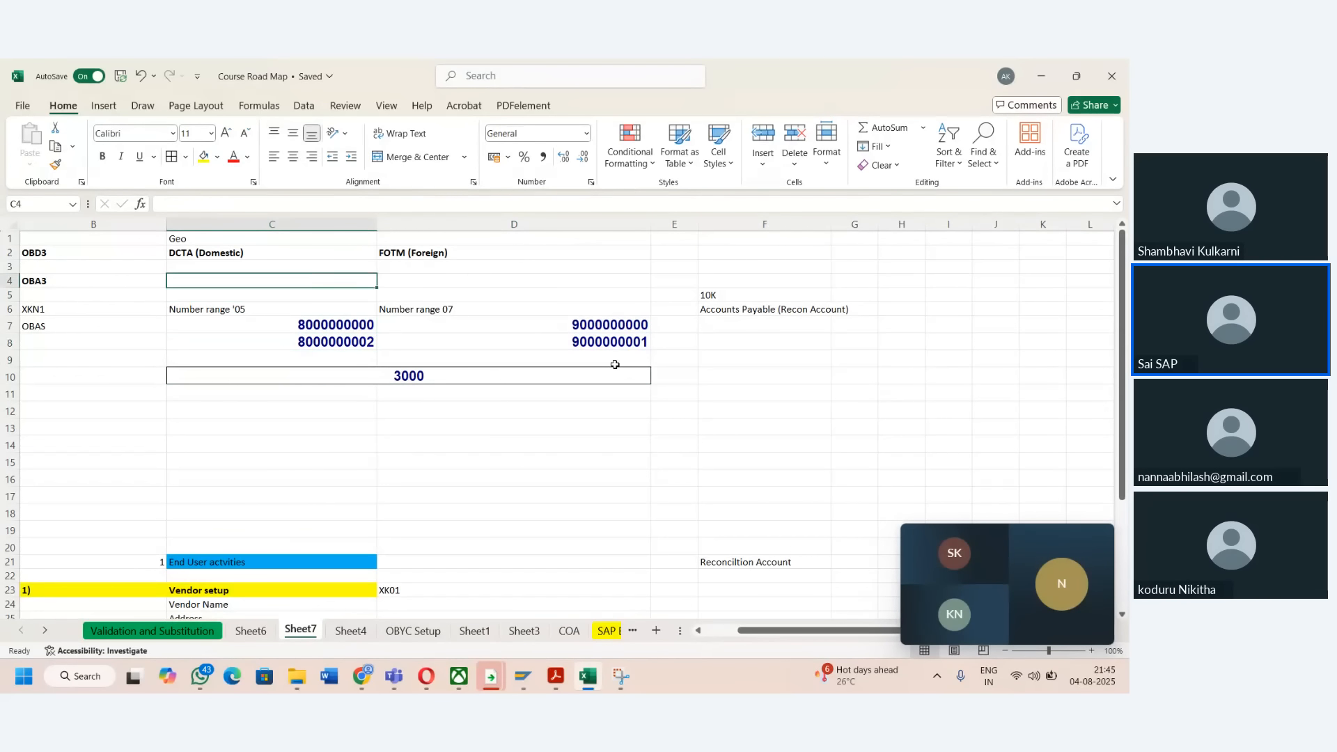
# - Format cells C12:D12 below the recon account with borders and the same bold Arial 13.5 centred style
pyautogui.press('Down')
pyautogui.press('Down')
pyautogui.press('Down')
pyautogui.press('Down')
pyautogui.press('Down')
pyautogui.press('Down')
pyautogui.press('Down')
pyautogui.press('Down')
pyautogui.press('Down')
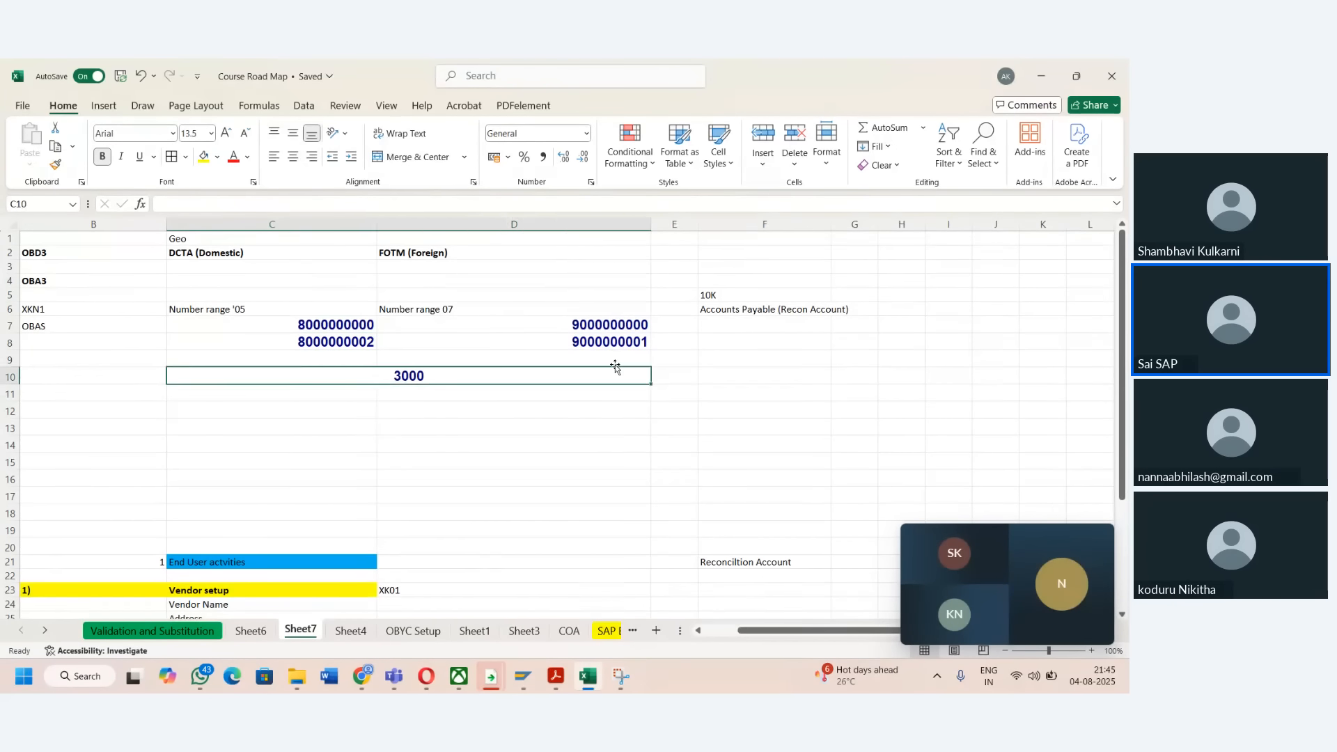
pyautogui.hotkey('shift', 'Right')
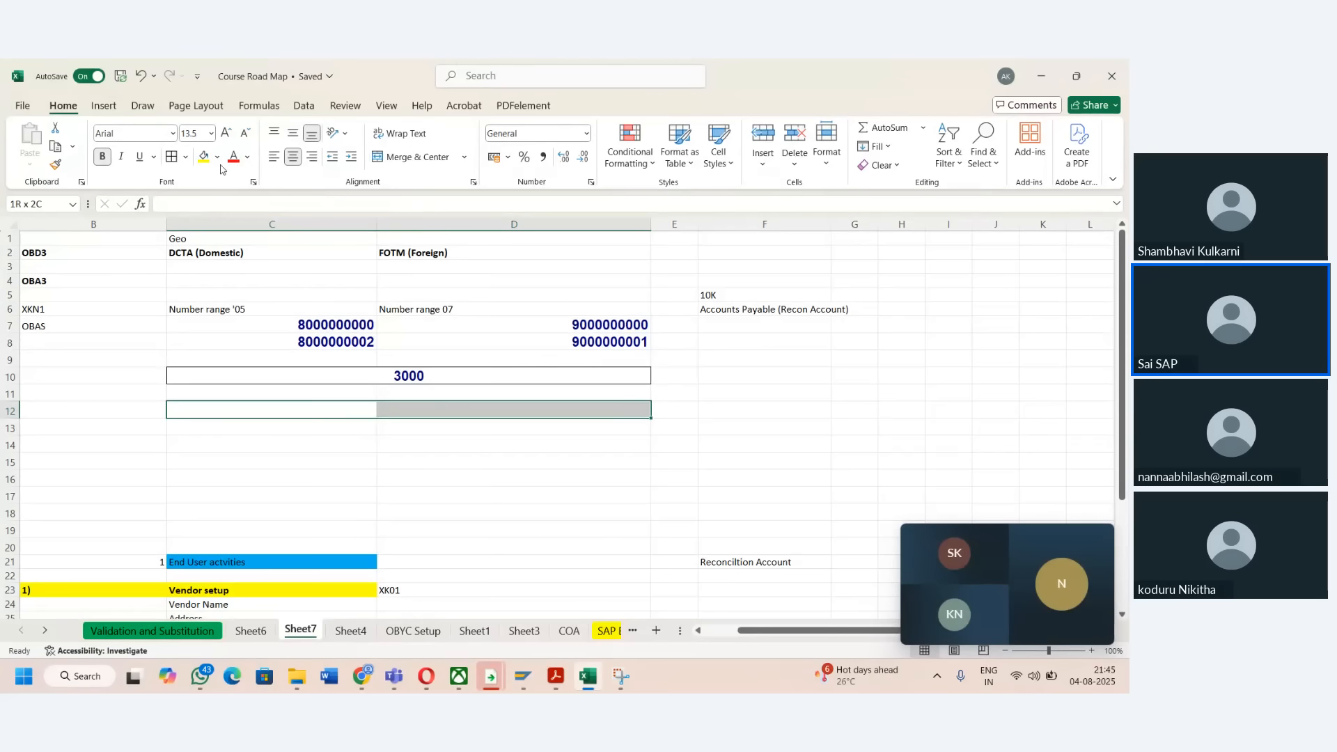
# - Copy the formatting of C12:D12 onto the merged recon account cell in row 10 to split it into separate C and D cells
pyautogui.click(338, 374)
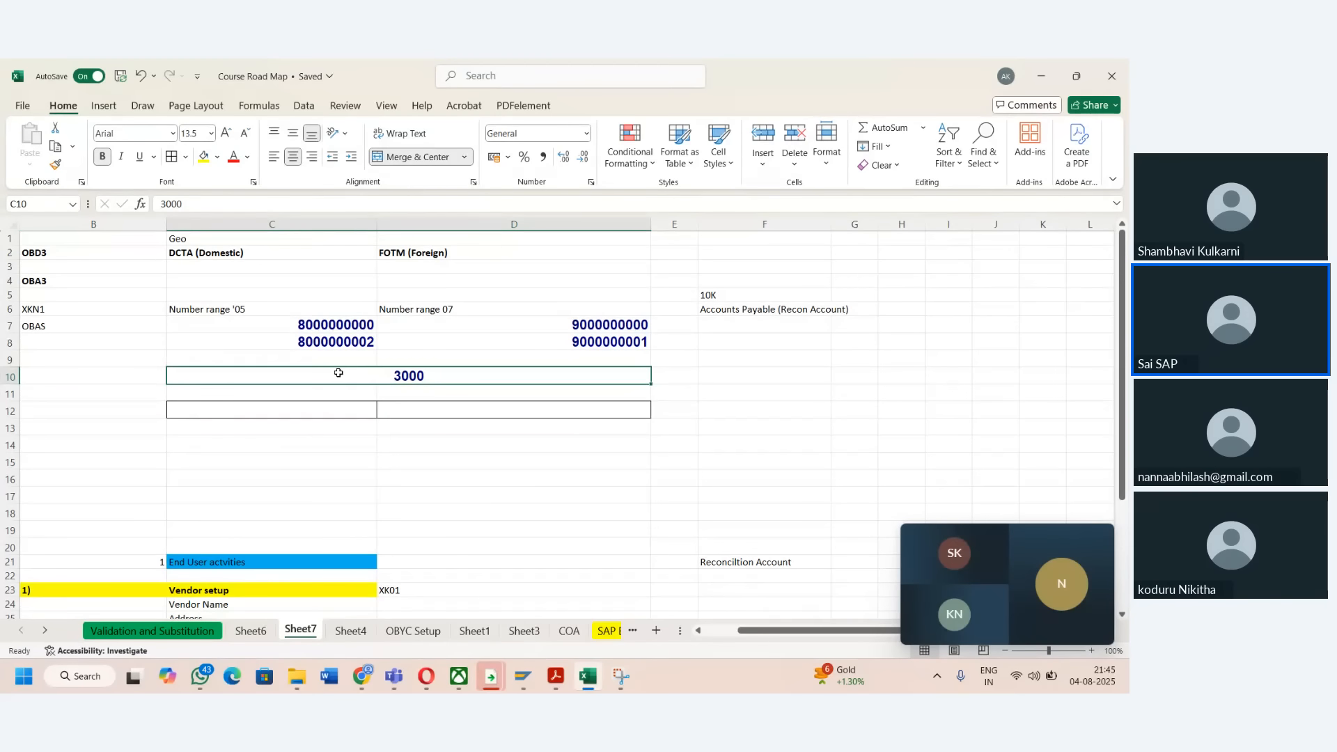
pyautogui.click(278, 401)
pyautogui.hotkey('shift', 'Right')
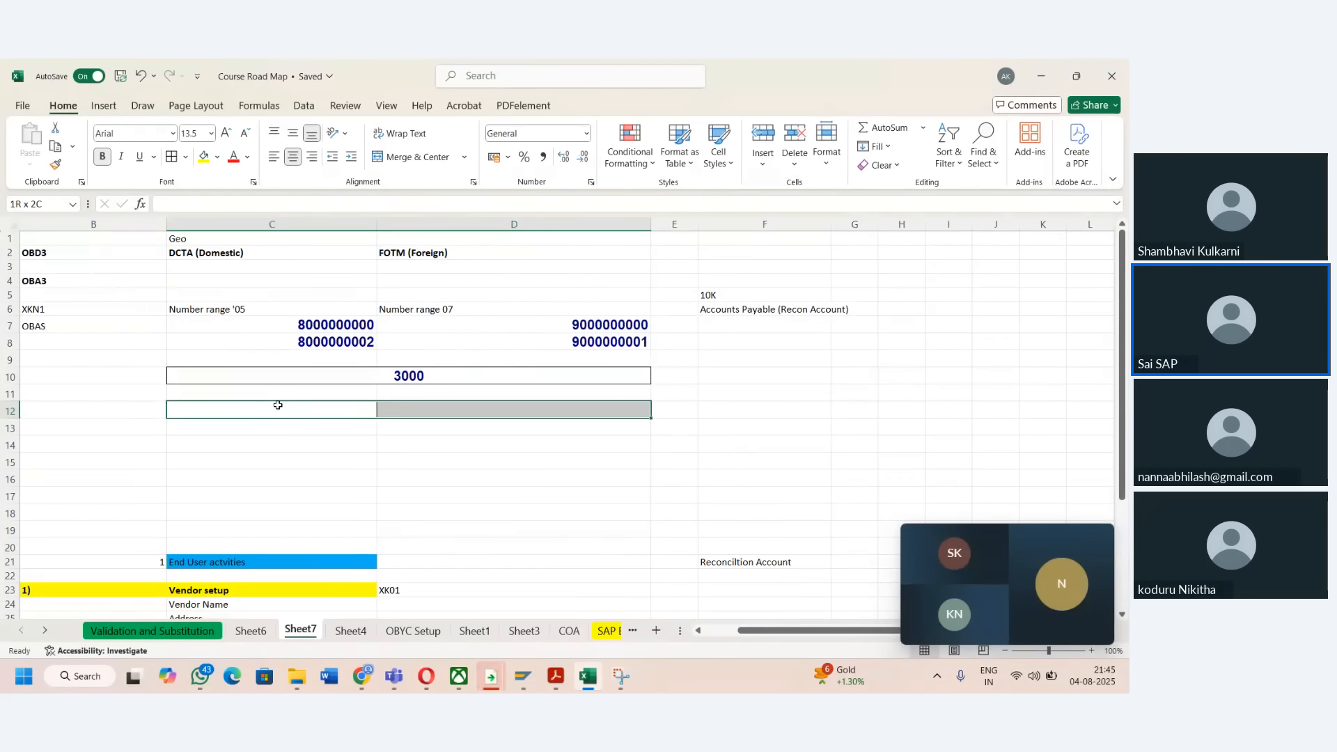
pyautogui.click(55, 167)
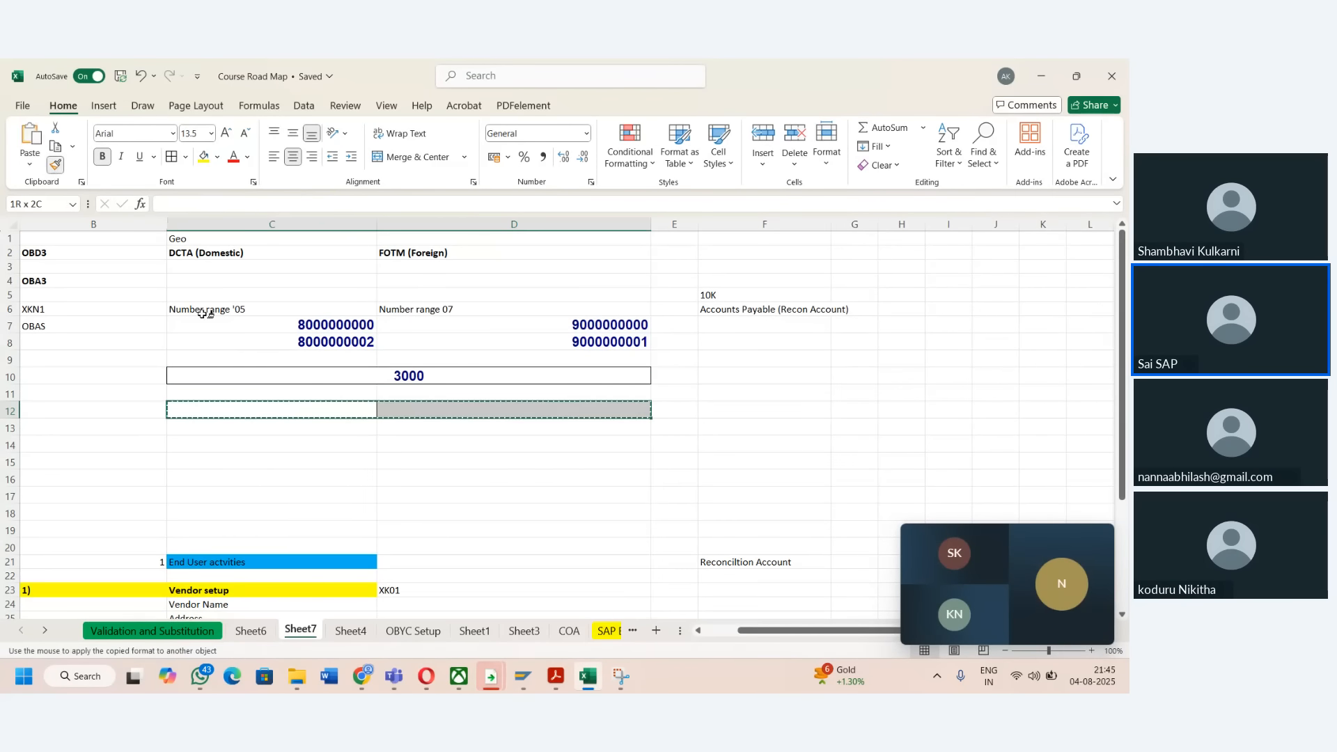
pyautogui.click(309, 372)
pyautogui.click(326, 376)
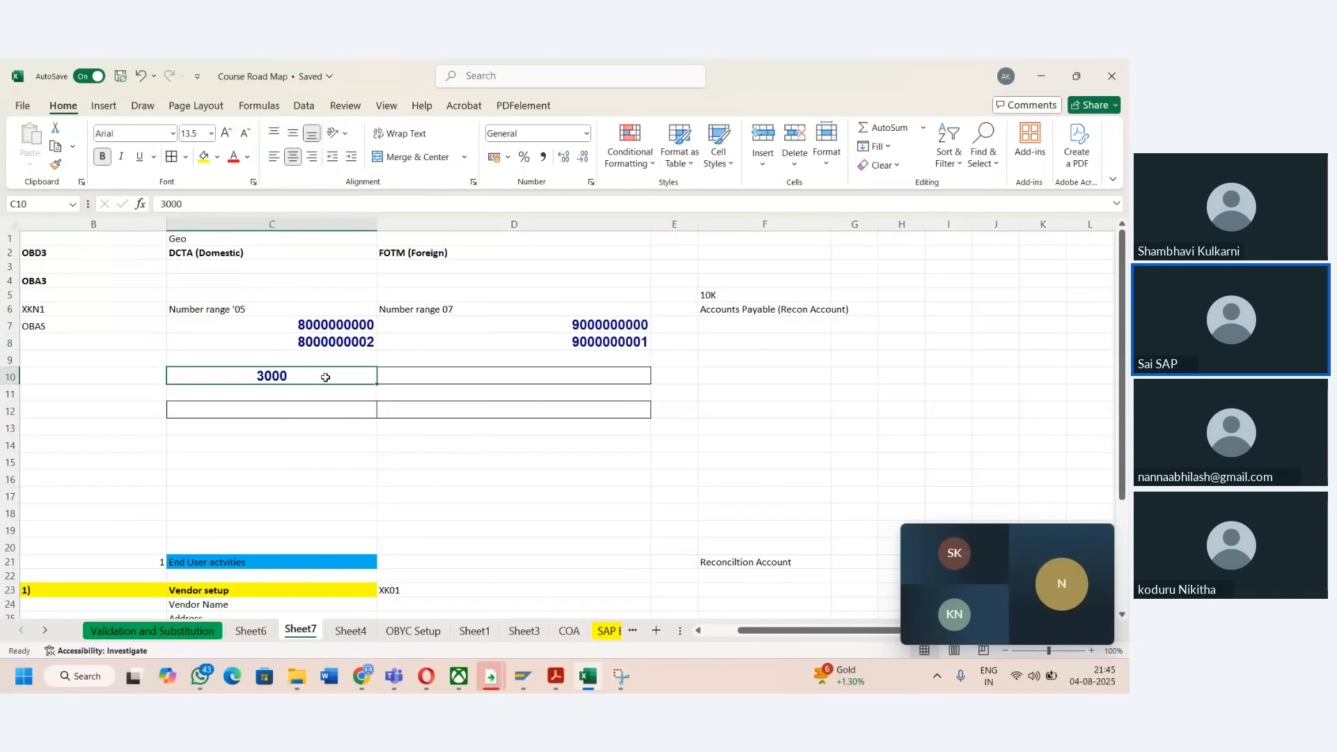
# - Enter 3010 in D10 as the recon account for foreign vendors
pyautogui.press('Right')
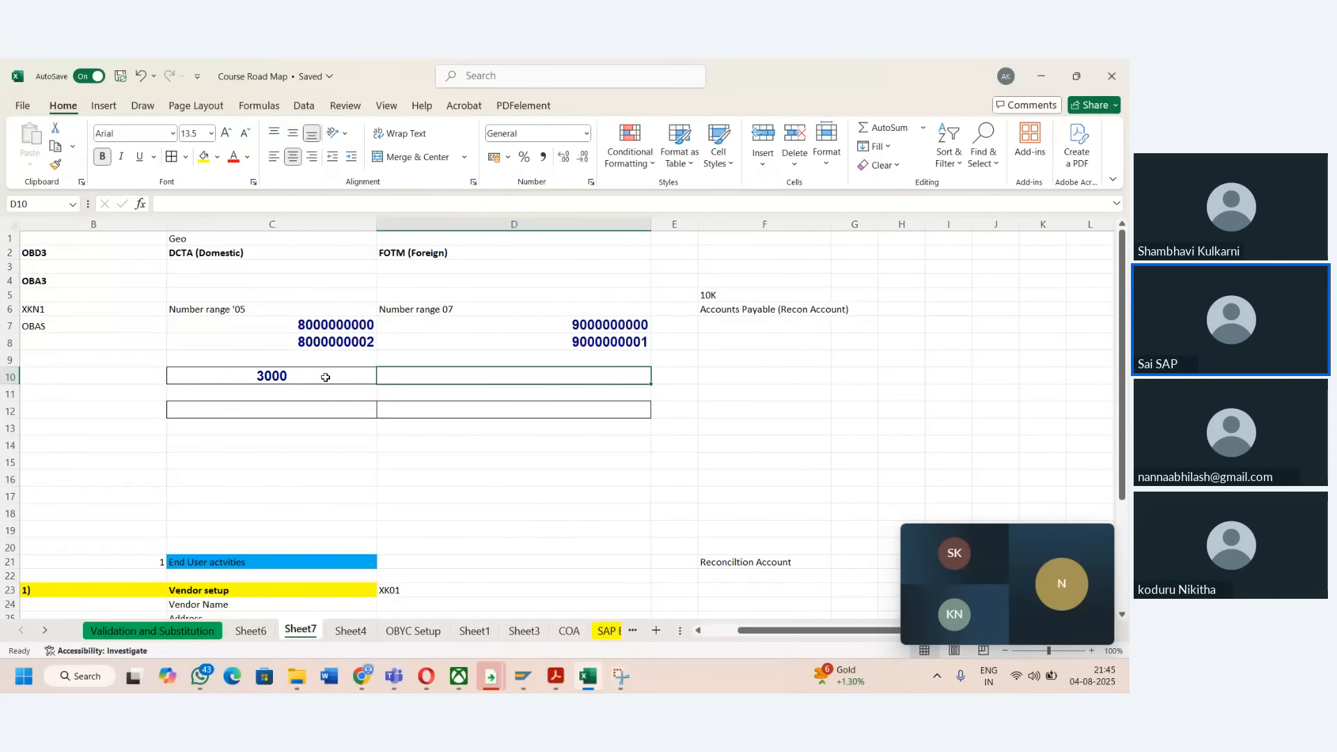
pyautogui.write('300')
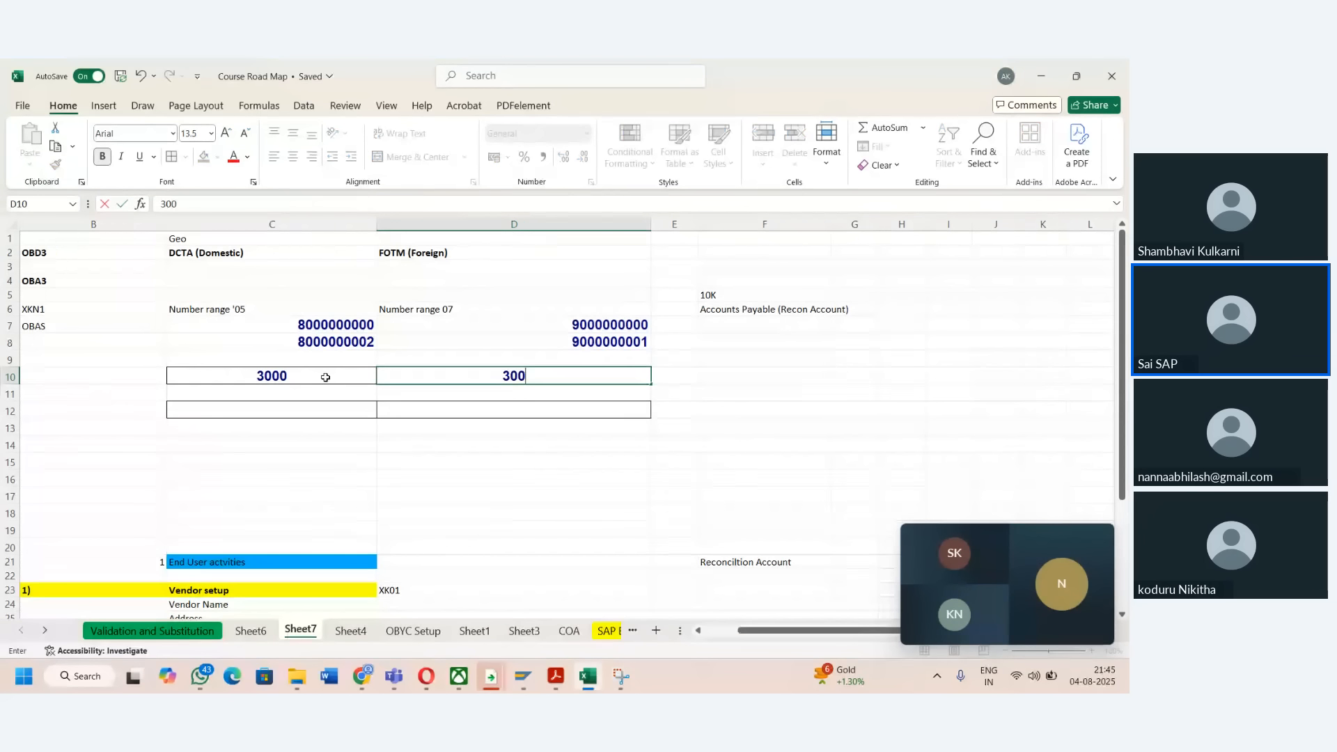
pyautogui.press('BackSpace')
pyautogui.write('10')
pyautogui.press('Tab')
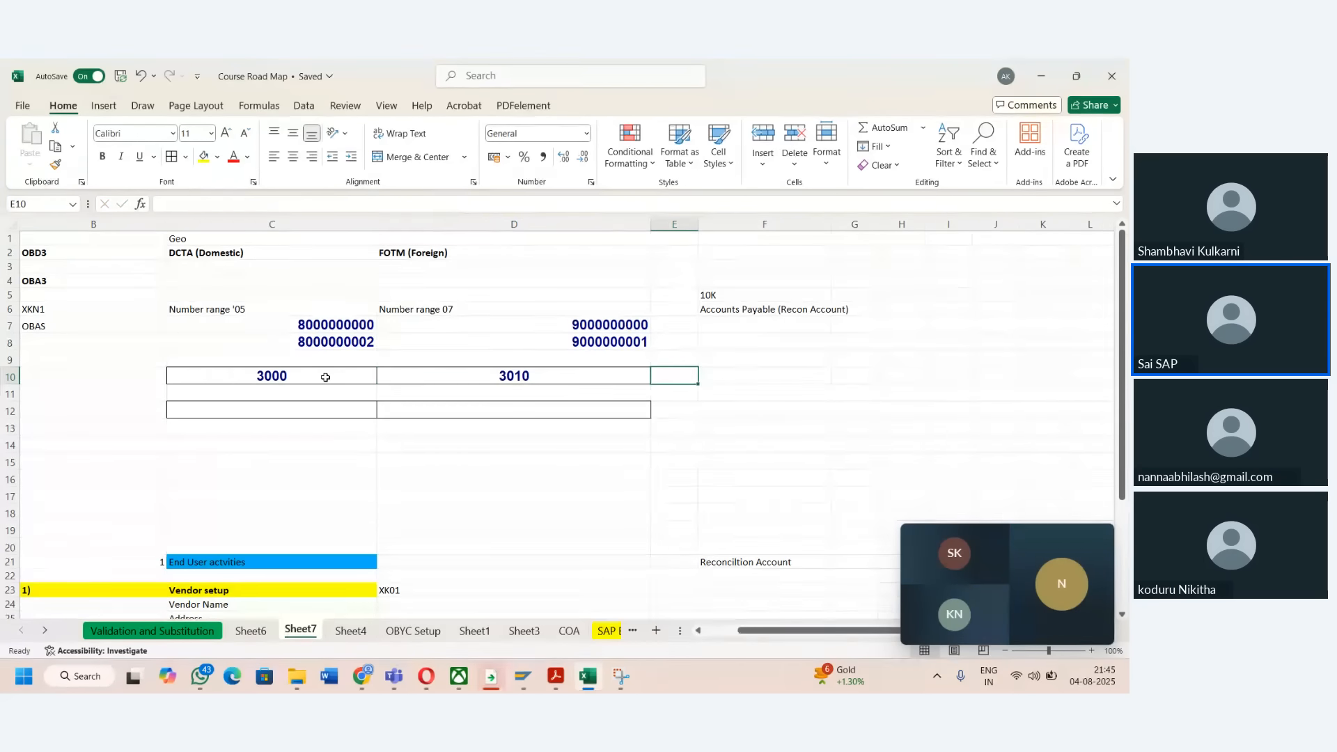
# - Check the separate domestic and foreign recon accounts against the vendor groups above and the consolidation requirement in row 12
pyautogui.click(325, 377)
pyautogui.press('Right')
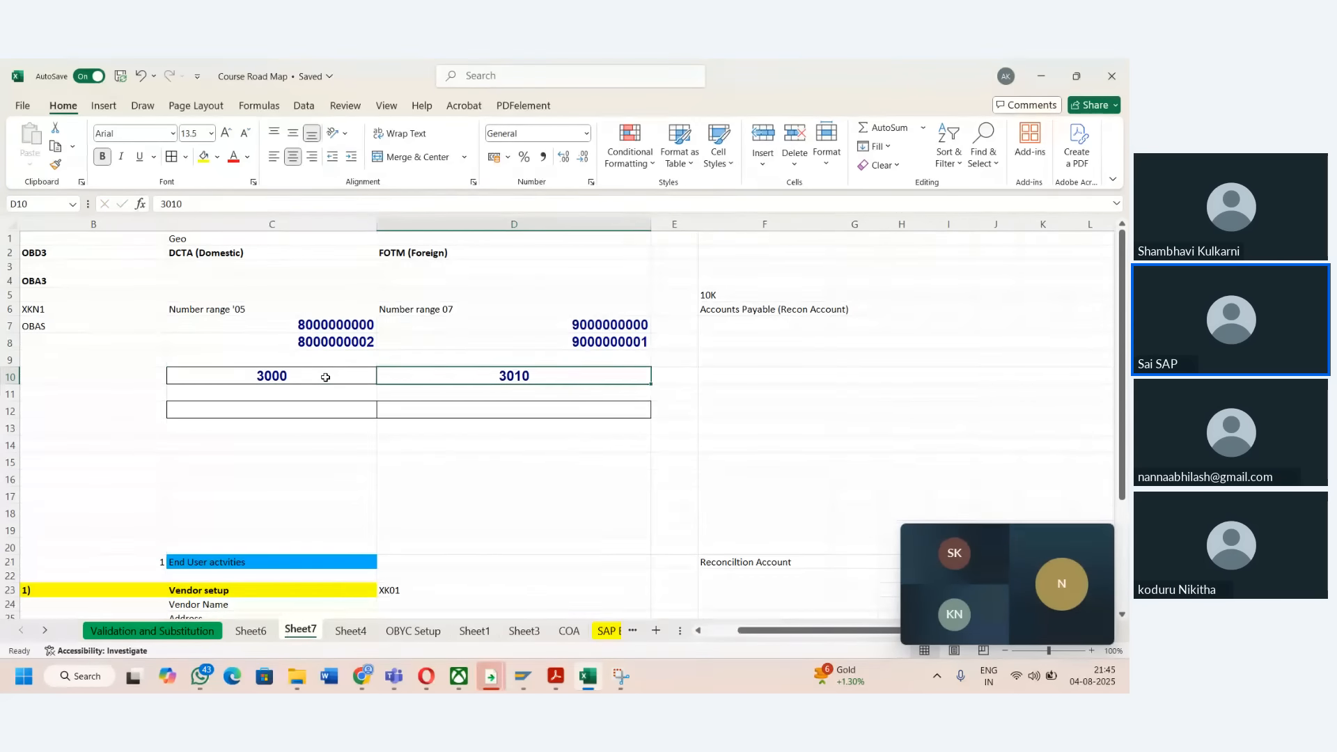
pyautogui.press('Up')
pyautogui.press('Up')
pyautogui.press('Up')
pyautogui.press('Up')
pyautogui.press('Up')
pyautogui.press('Up')
pyautogui.press('Up')
pyautogui.press('Up')
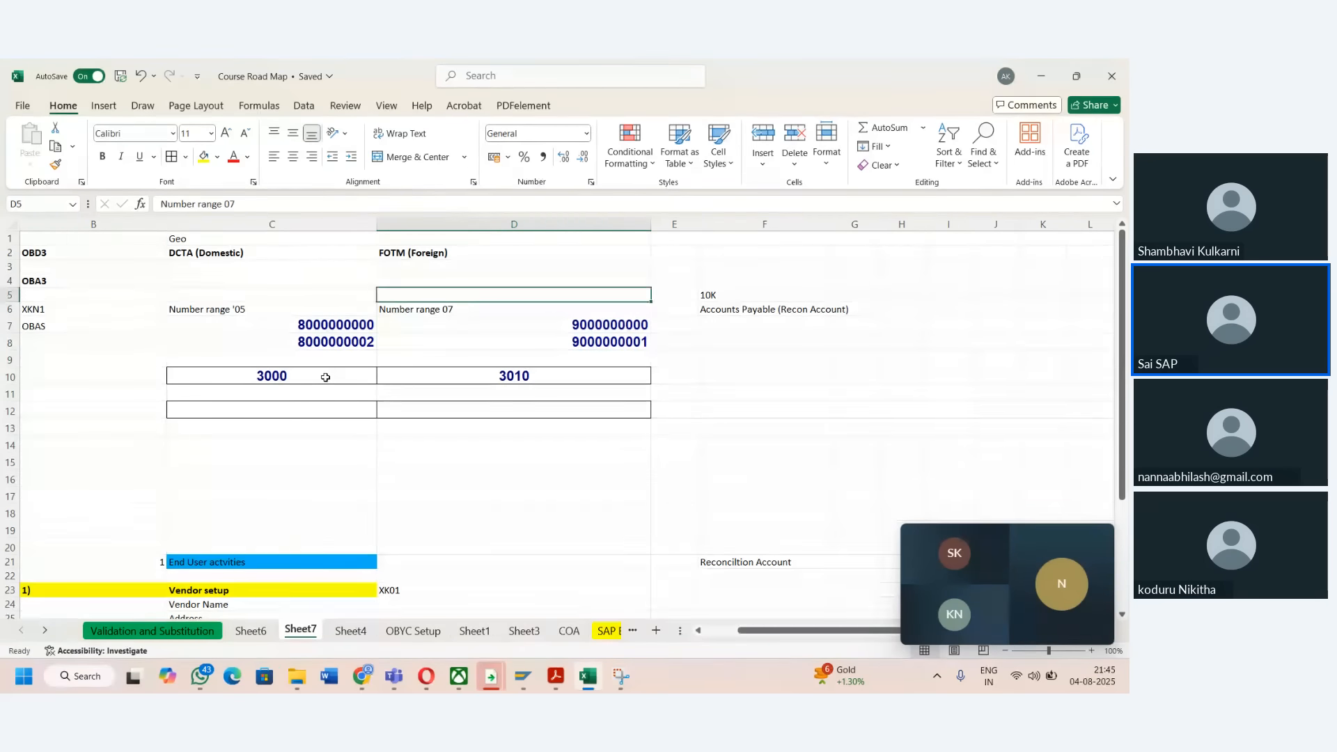
pyautogui.press('Down')
pyautogui.press('Down')
pyautogui.press('Down')
pyautogui.press('Down')
pyautogui.press('Down')
pyautogui.press('Down')
pyautogui.press('Down')
pyautogui.press('Down')
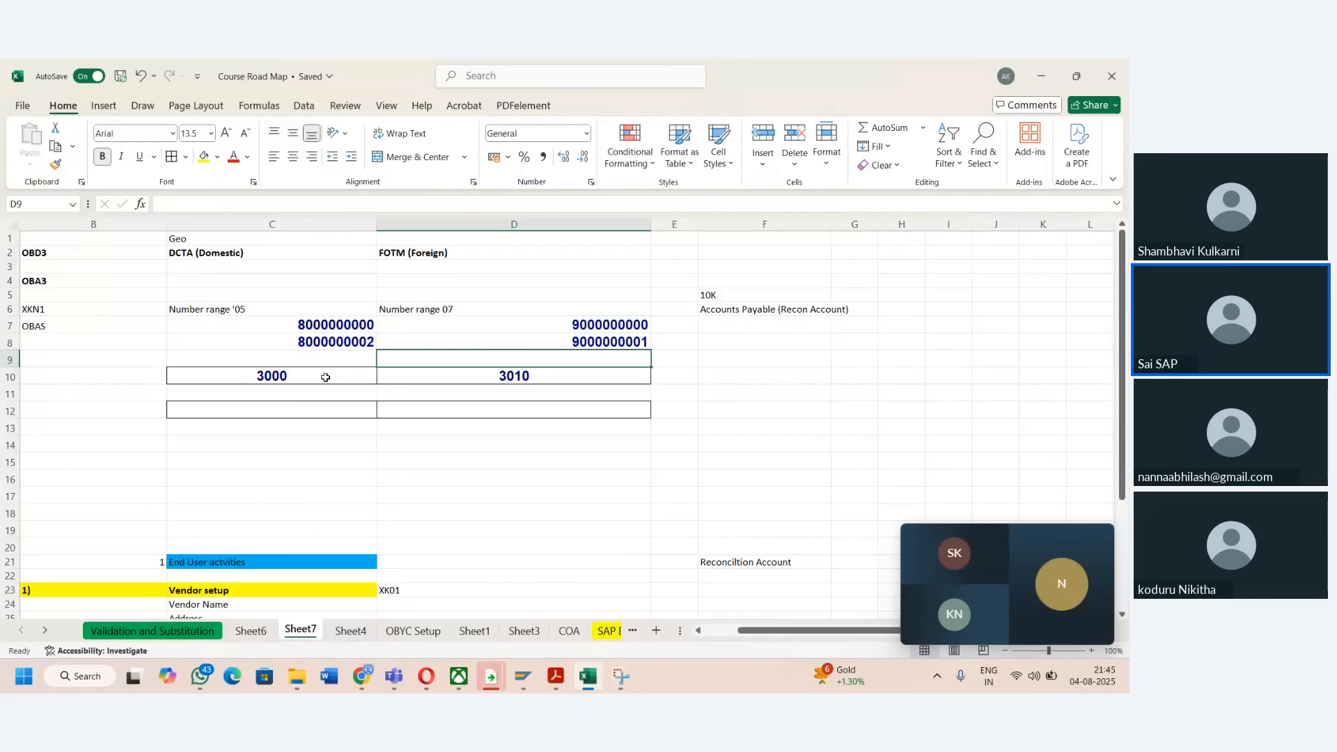
pyautogui.press('Left')
pyautogui.press('Down')
pyautogui.press('Down')
pyautogui.press('Left')
pyautogui.press('Left')
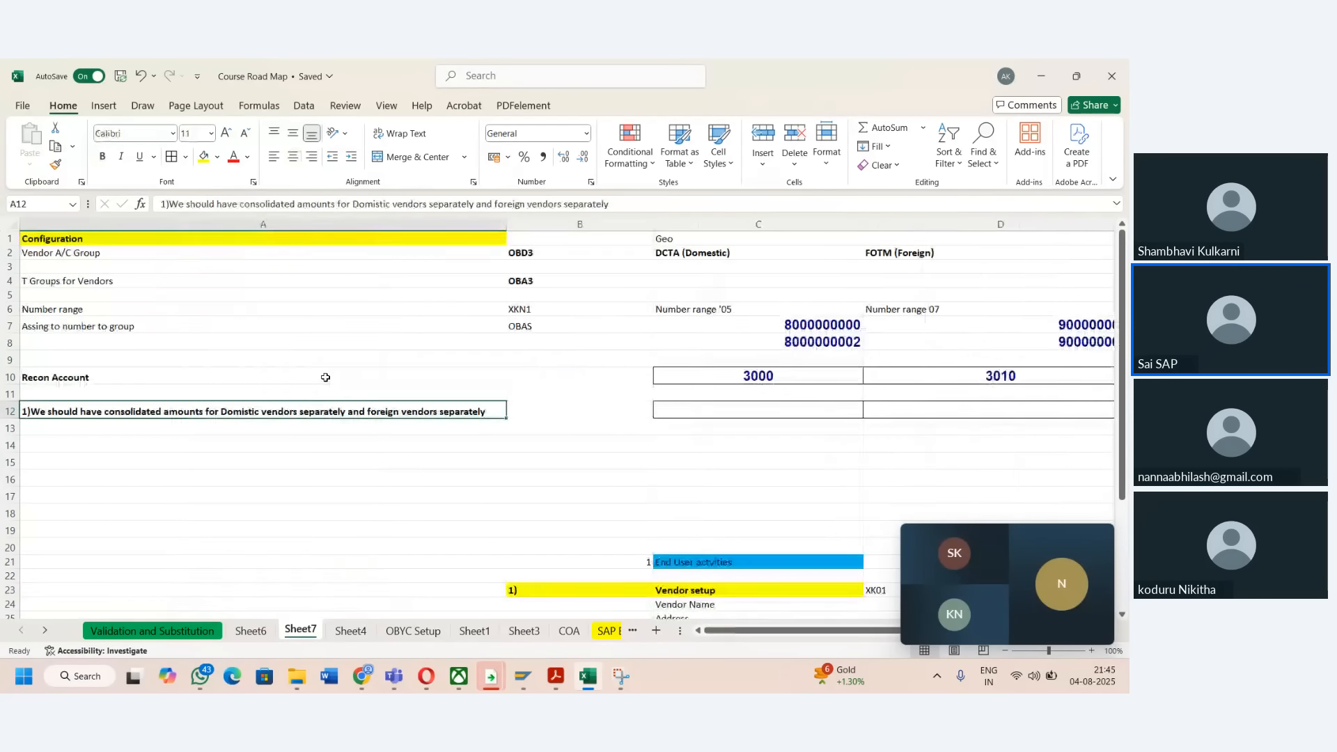
# - Enter "Domestic vendors consolicated date go to Reco a/c 3000" in C12
pyautogui.press('Right')
pyautogui.press('Right')
pyautogui.press('Right')
pyautogui.press('Left')
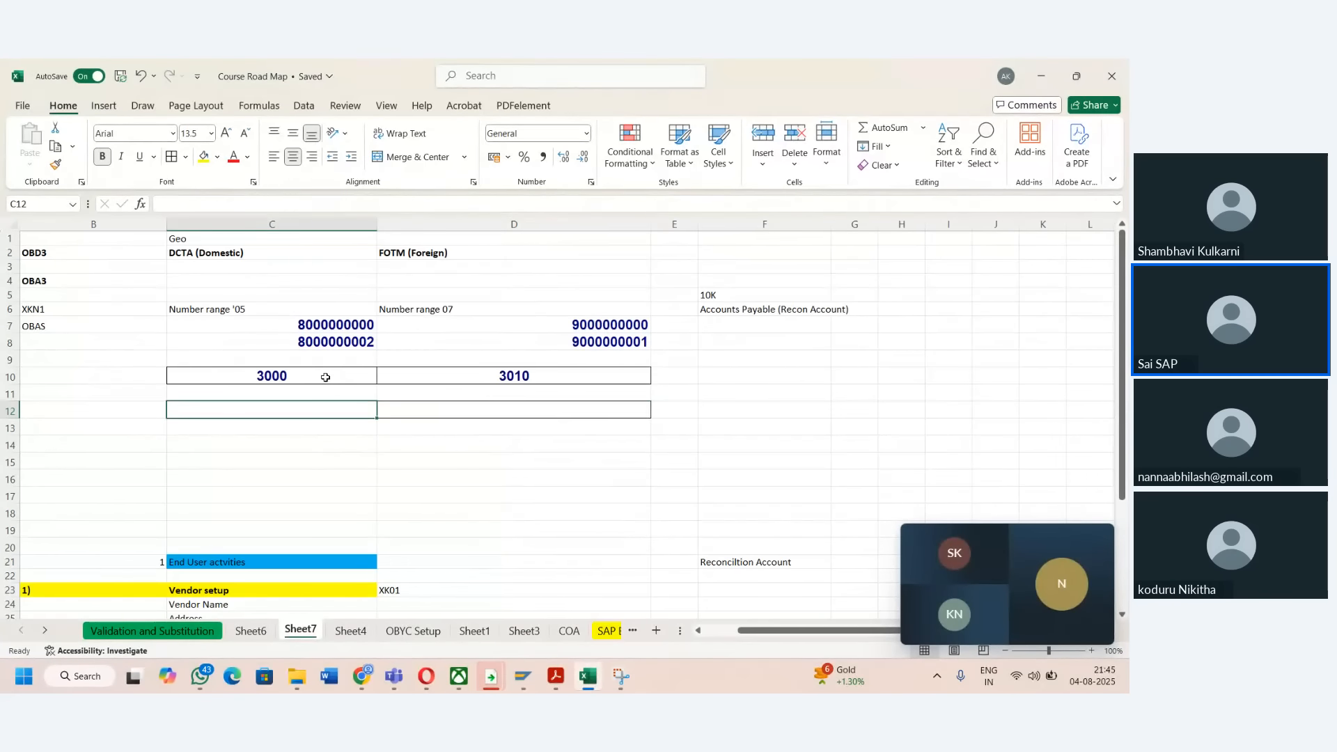
pyautogui.press('Up')
pyautogui.press('Down')
pyautogui.write('Do')
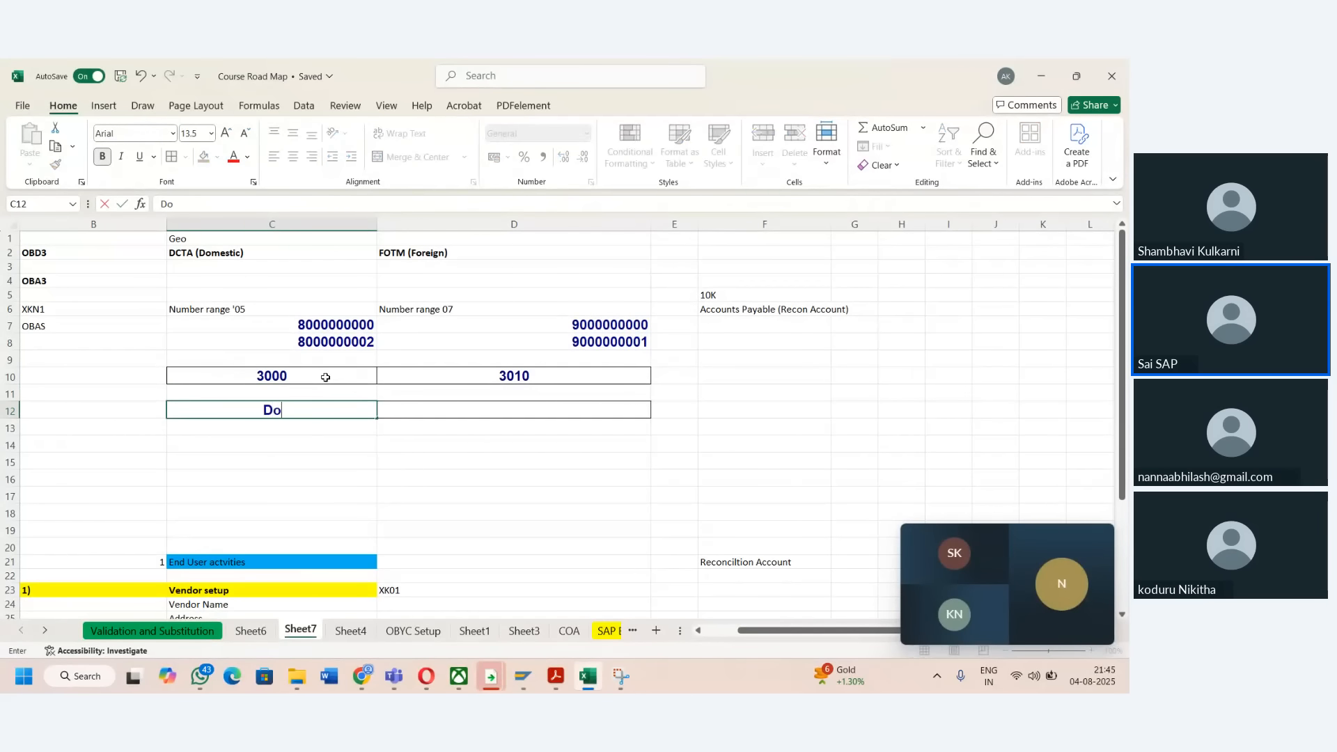
pyautogui.write('mestic vendo')
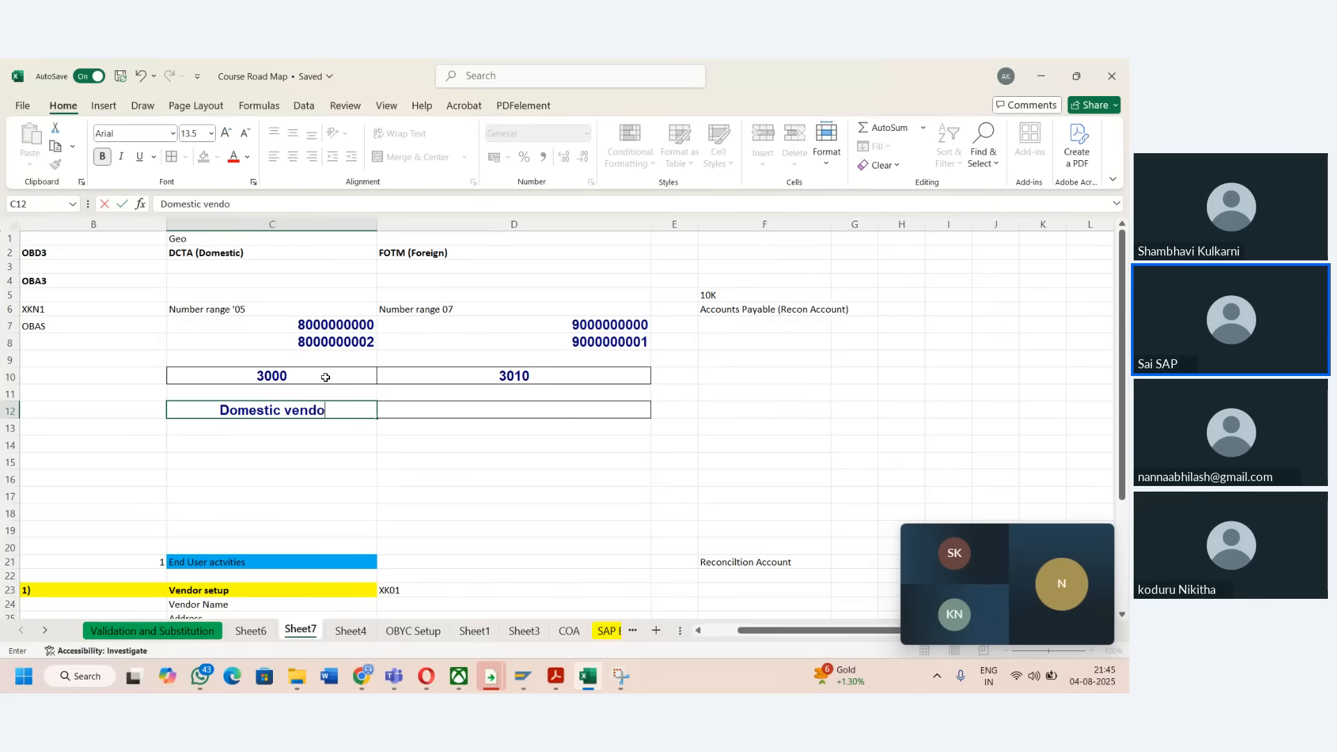
pyautogui.write('rs cons')
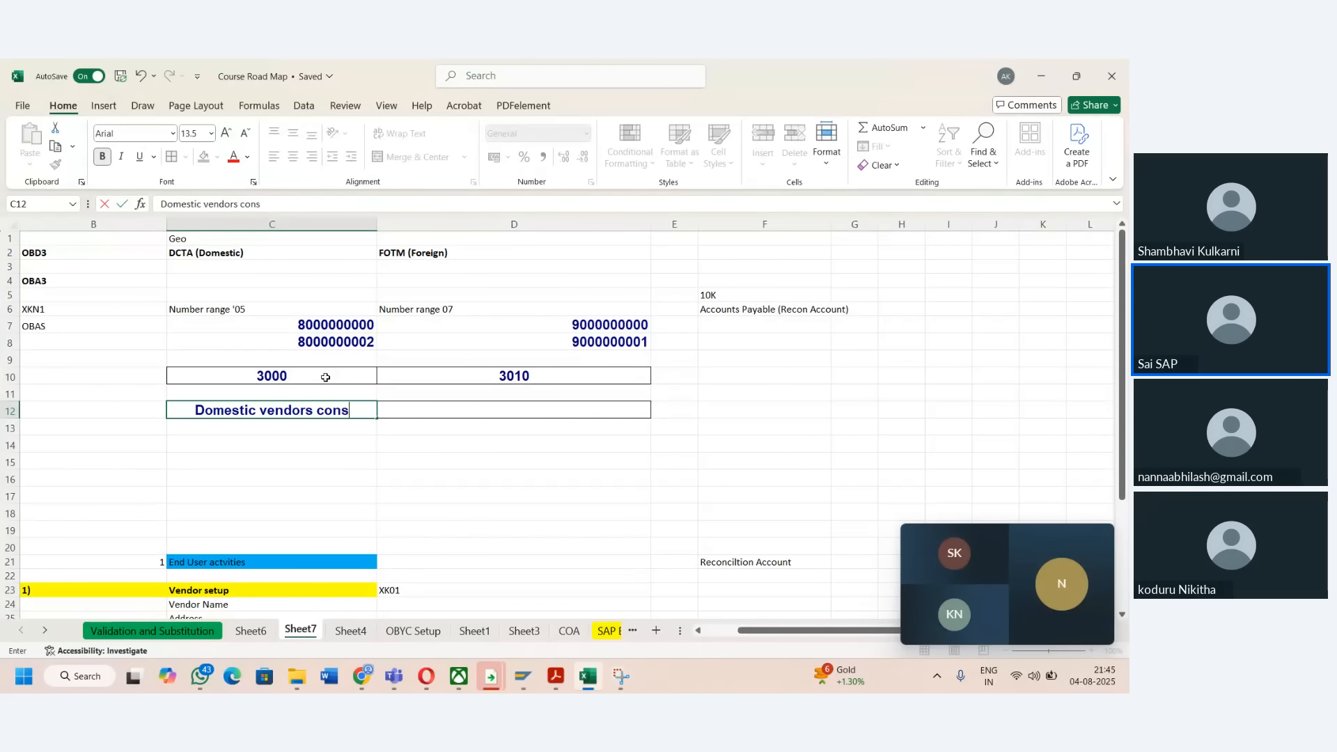
pyautogui.write('i')
pyautogui.press('BackSpace')
pyautogui.press('BackSpace')
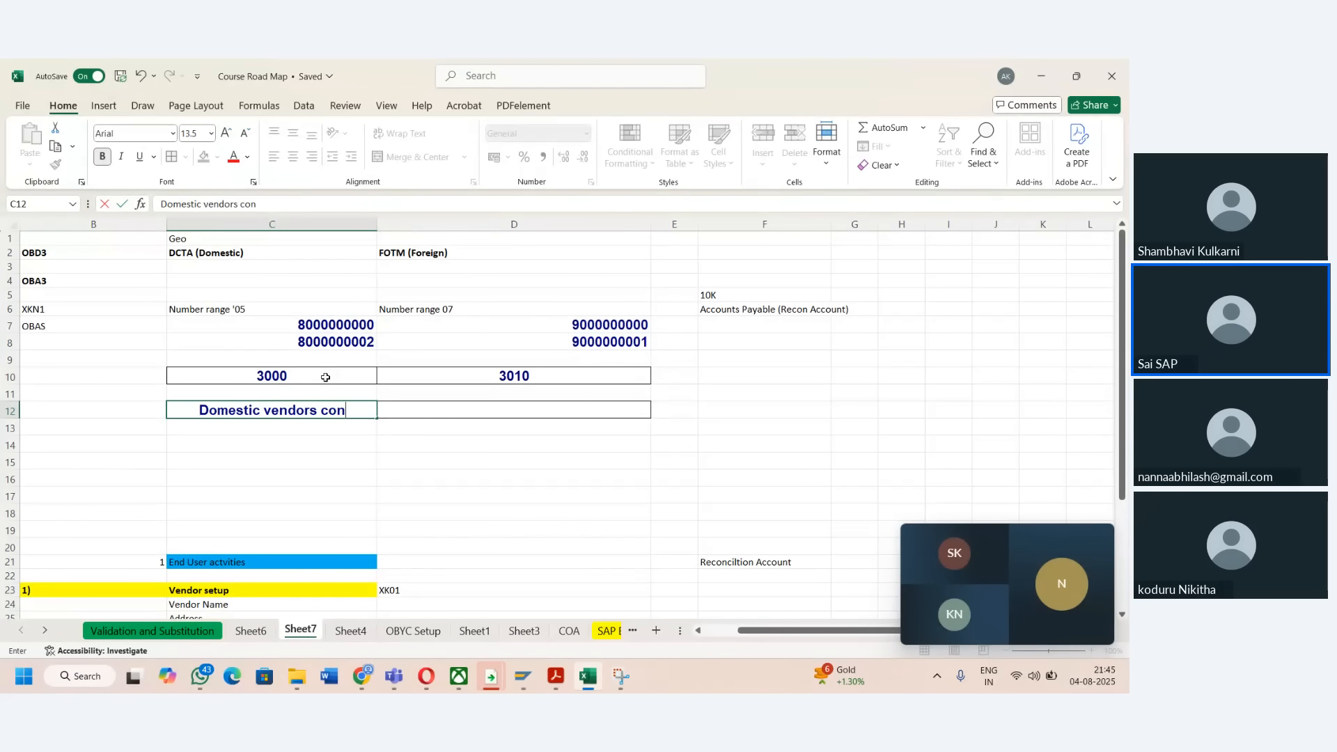
pyautogui.write('solica')
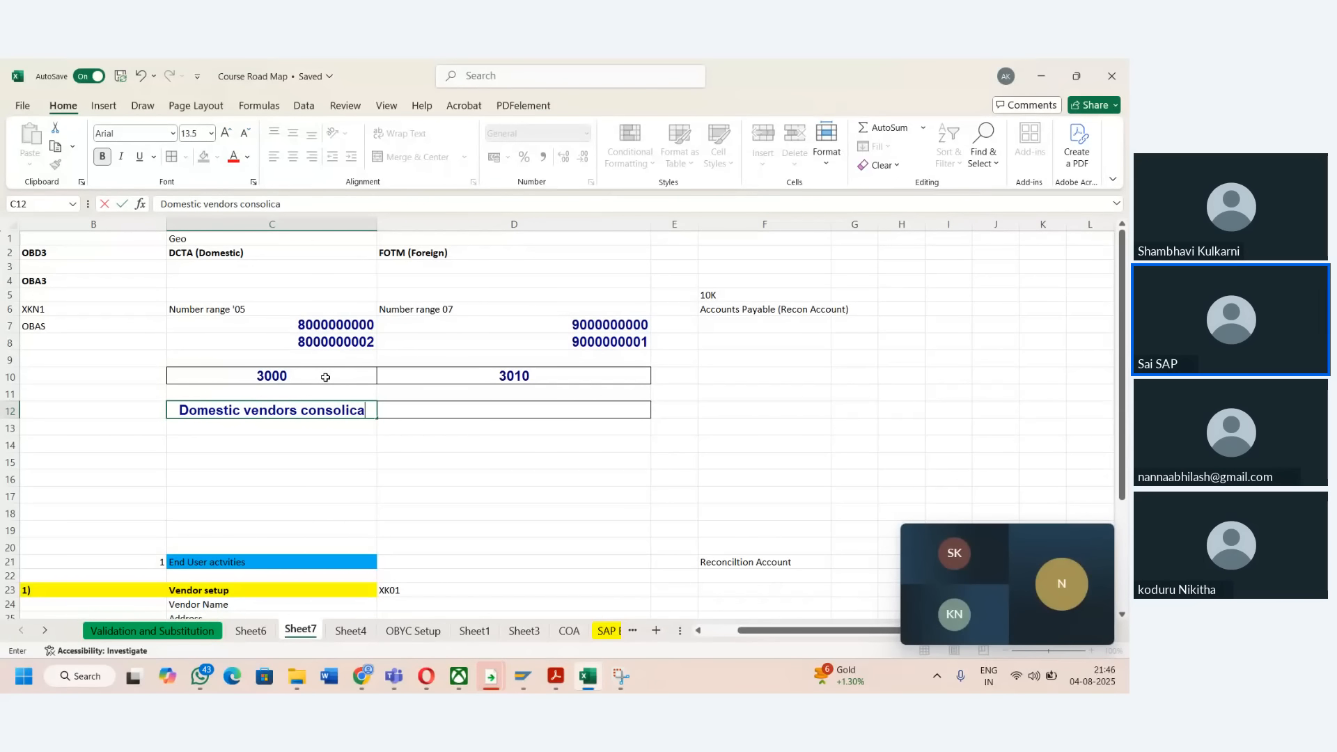
pyautogui.write('ted')
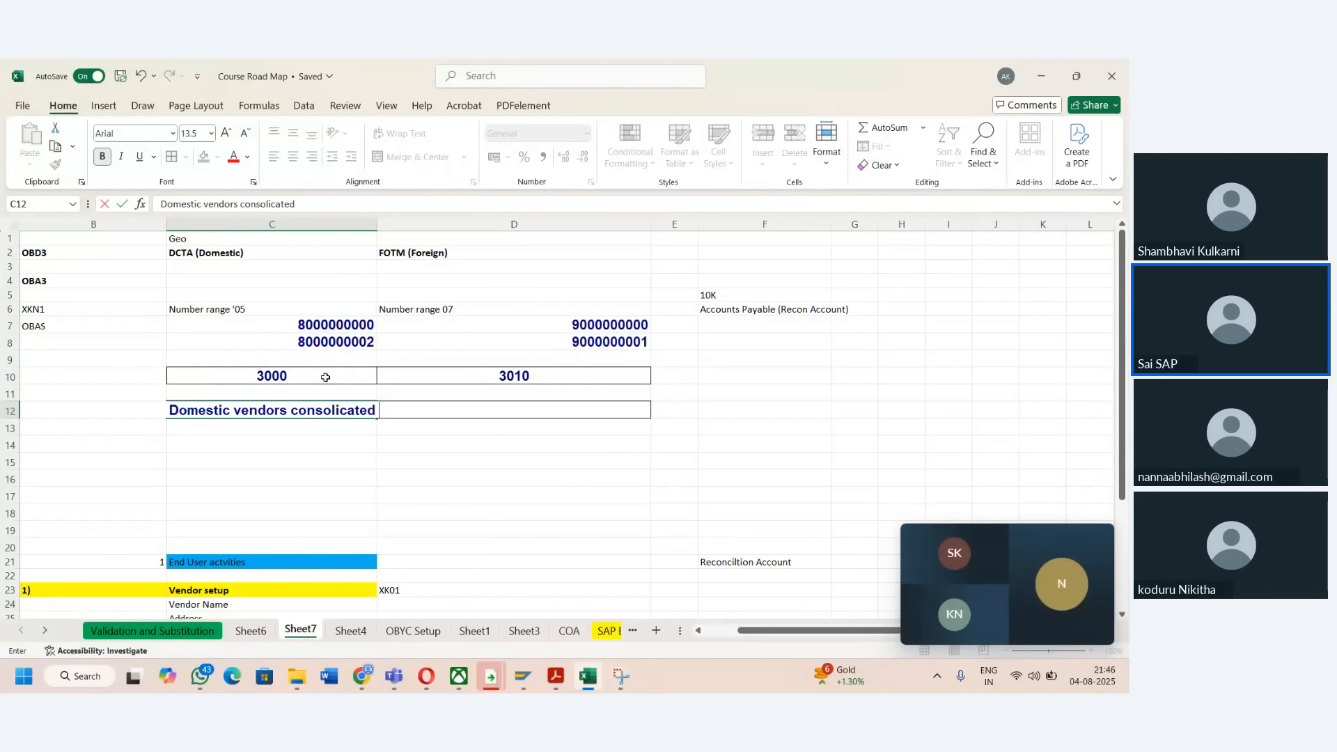
pyautogui.write(' date to')
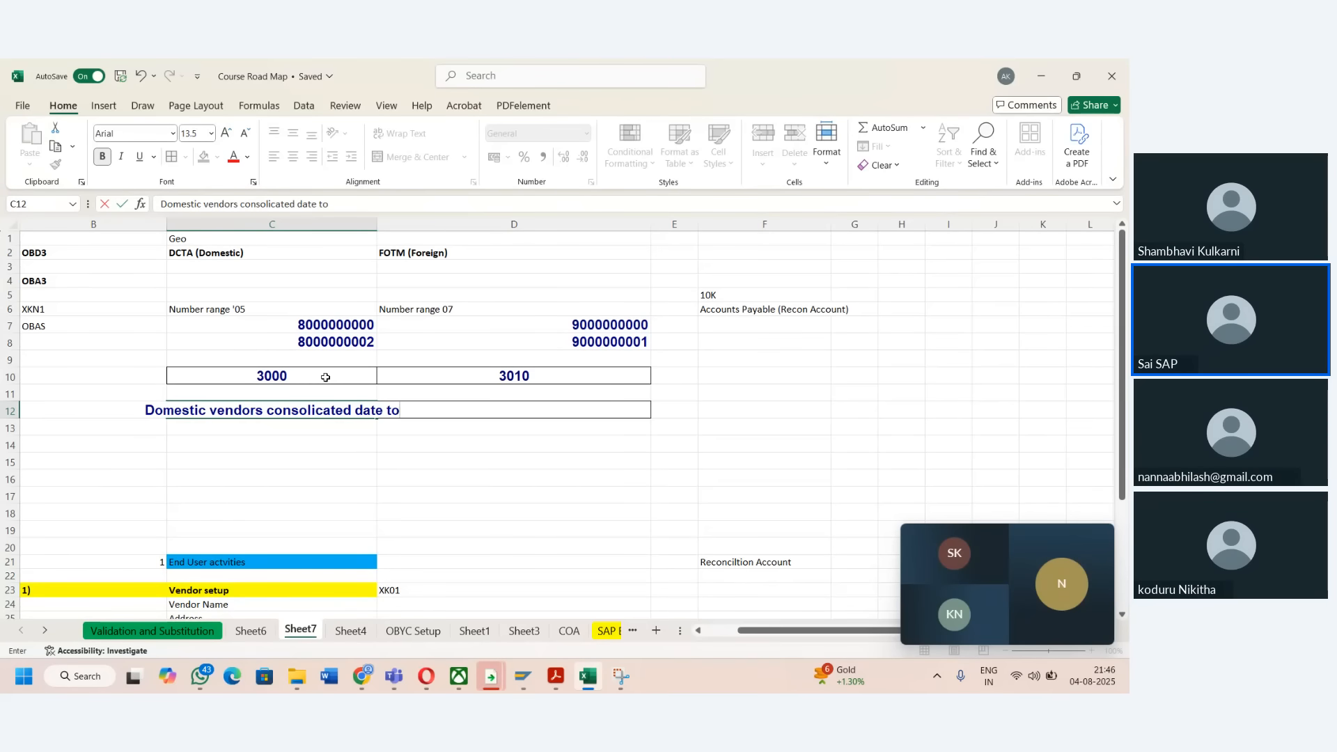
pyautogui.press('BackSpace')
pyautogui.press('BackSpace')
pyautogui.write('go to ')
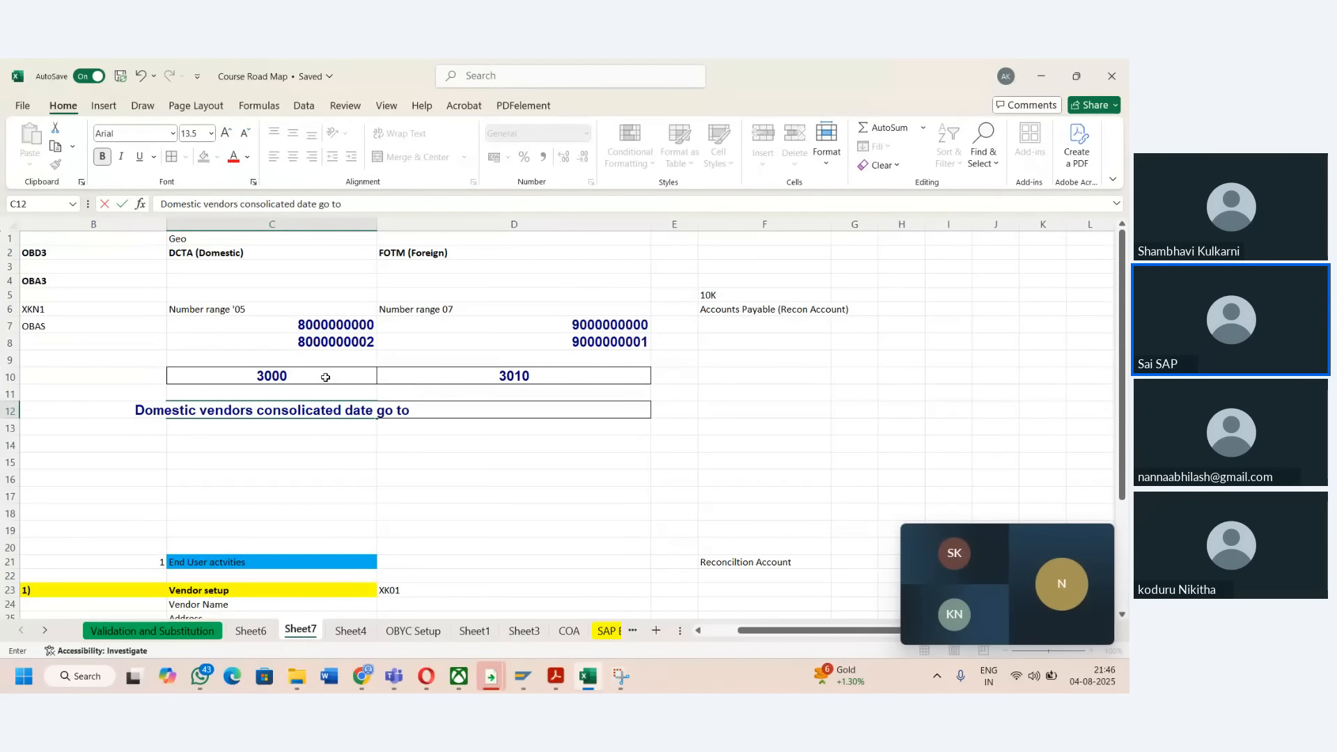
pyautogui.write('Reco')
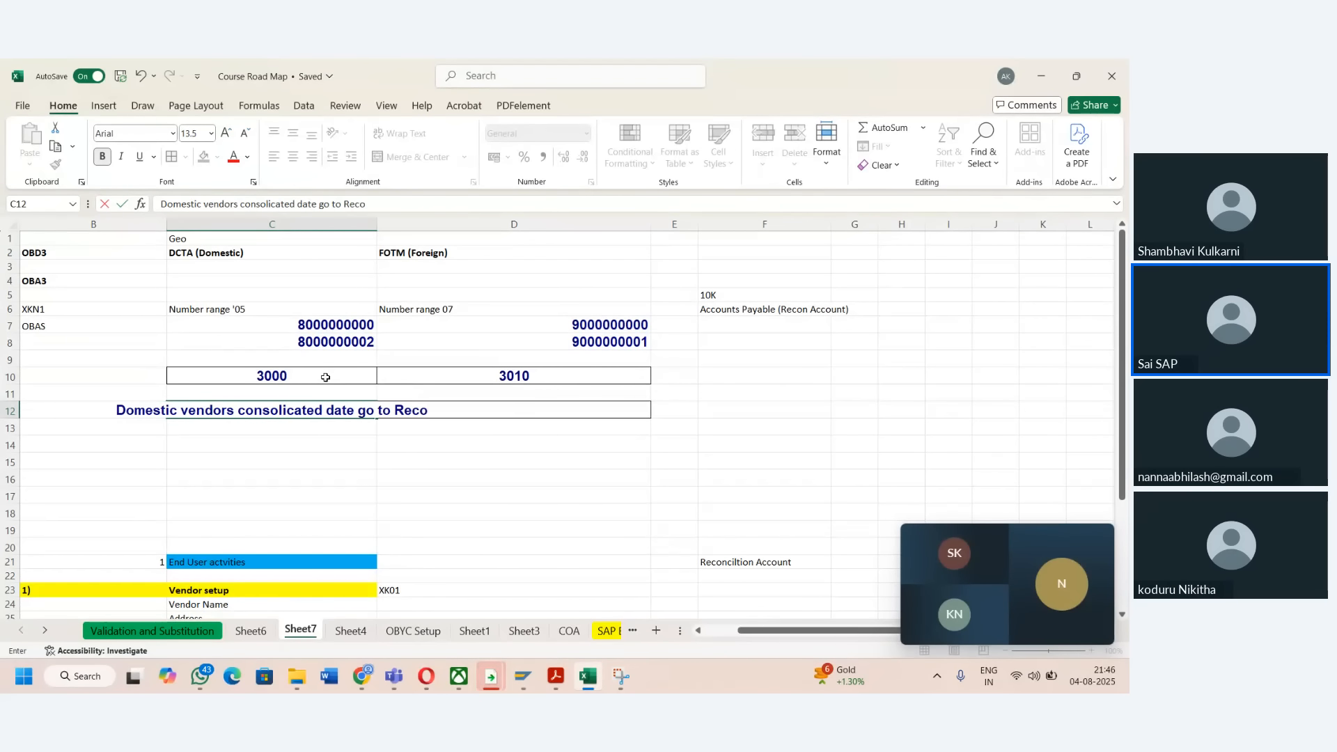
pyautogui.write(' a/c 3000')
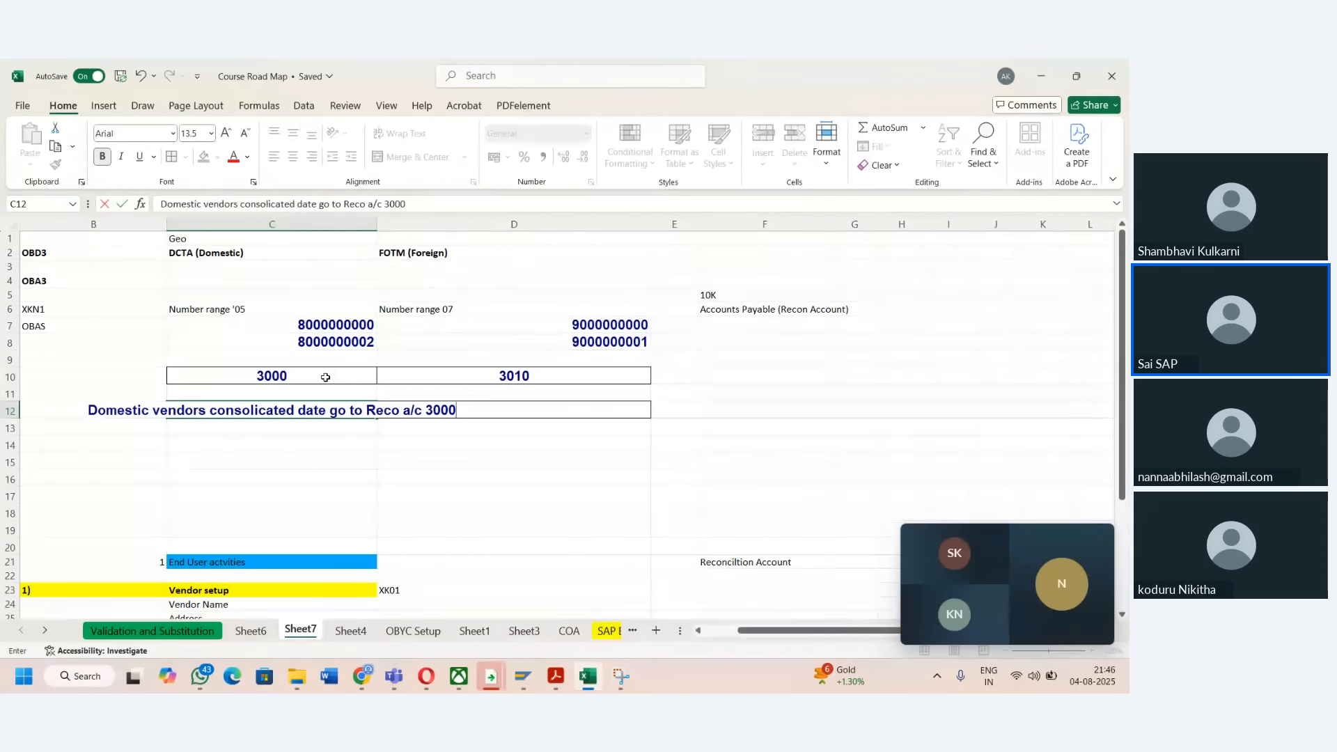
pyautogui.press('Tab')
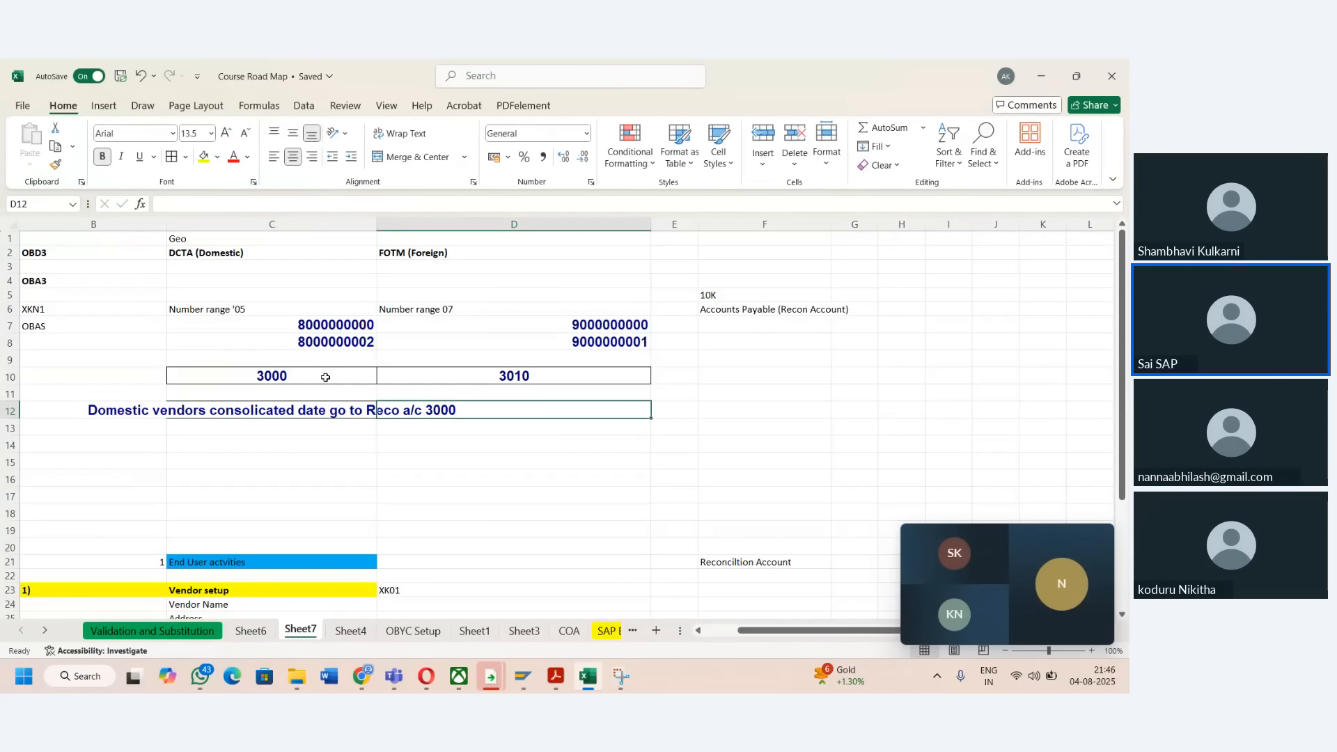
# - Enter "Foreign vendors consolidated date go to Recon 3010" in D12
pyautogui.write('Foreign vendors ')
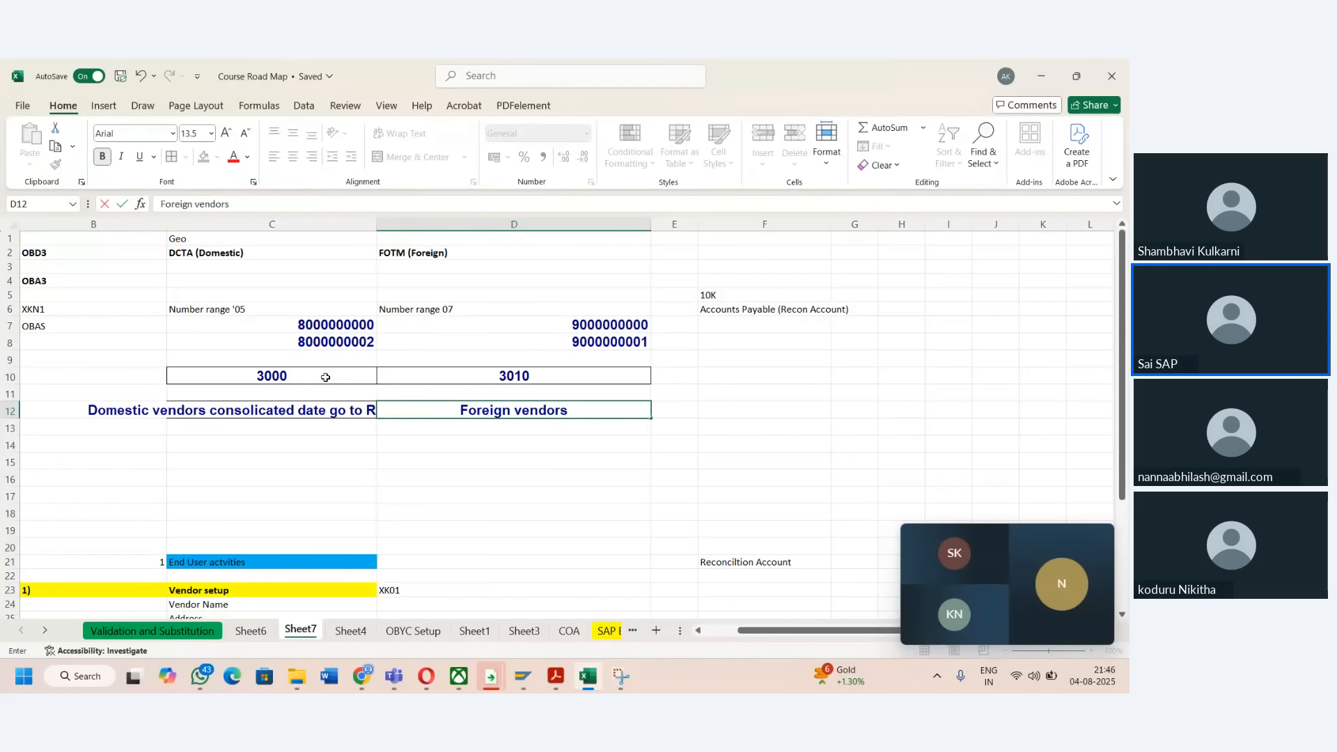
pyautogui.write('consolida')
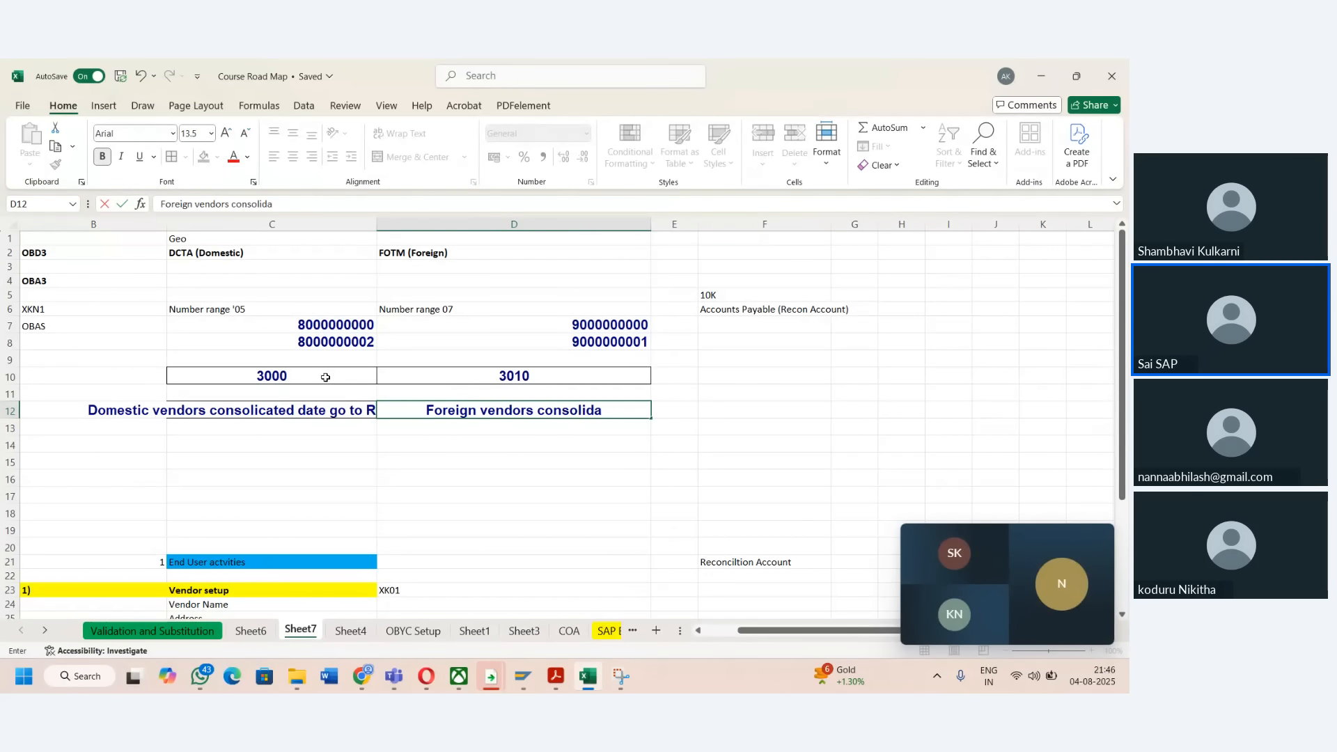
pyautogui.write('ted date')
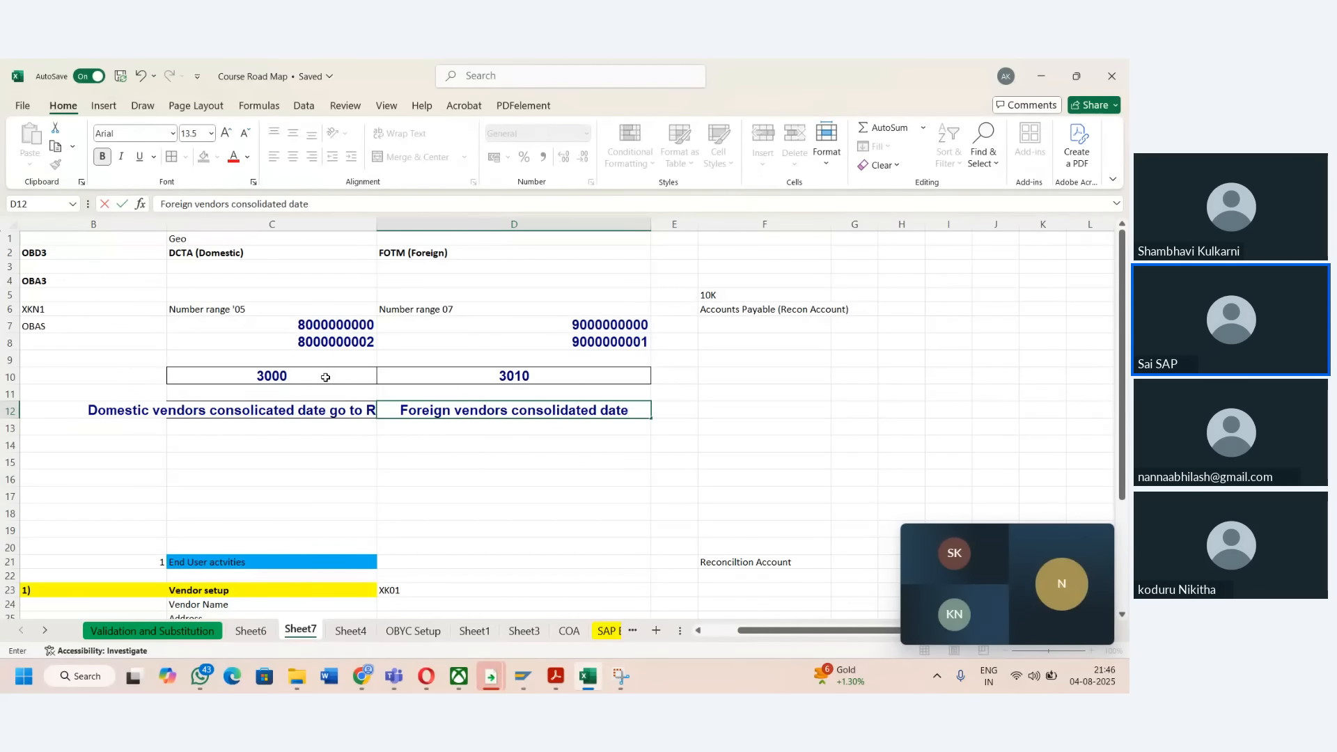
pyautogui.write(' fo')
pyautogui.press('BackSpace')
pyautogui.press('BackSpace')
pyautogui.write('fo')
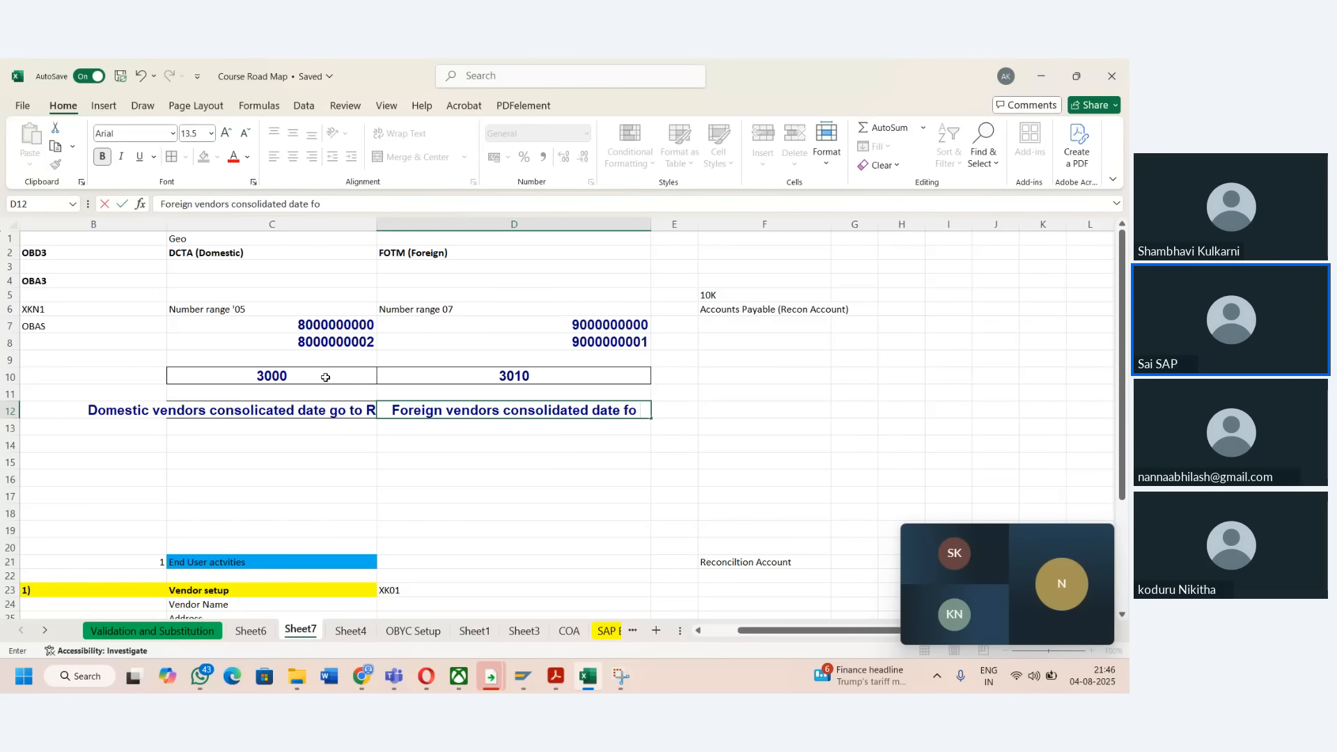
pyautogui.press('BackSpace')
pyautogui.press('BackSpace')
pyautogui.write('go t')
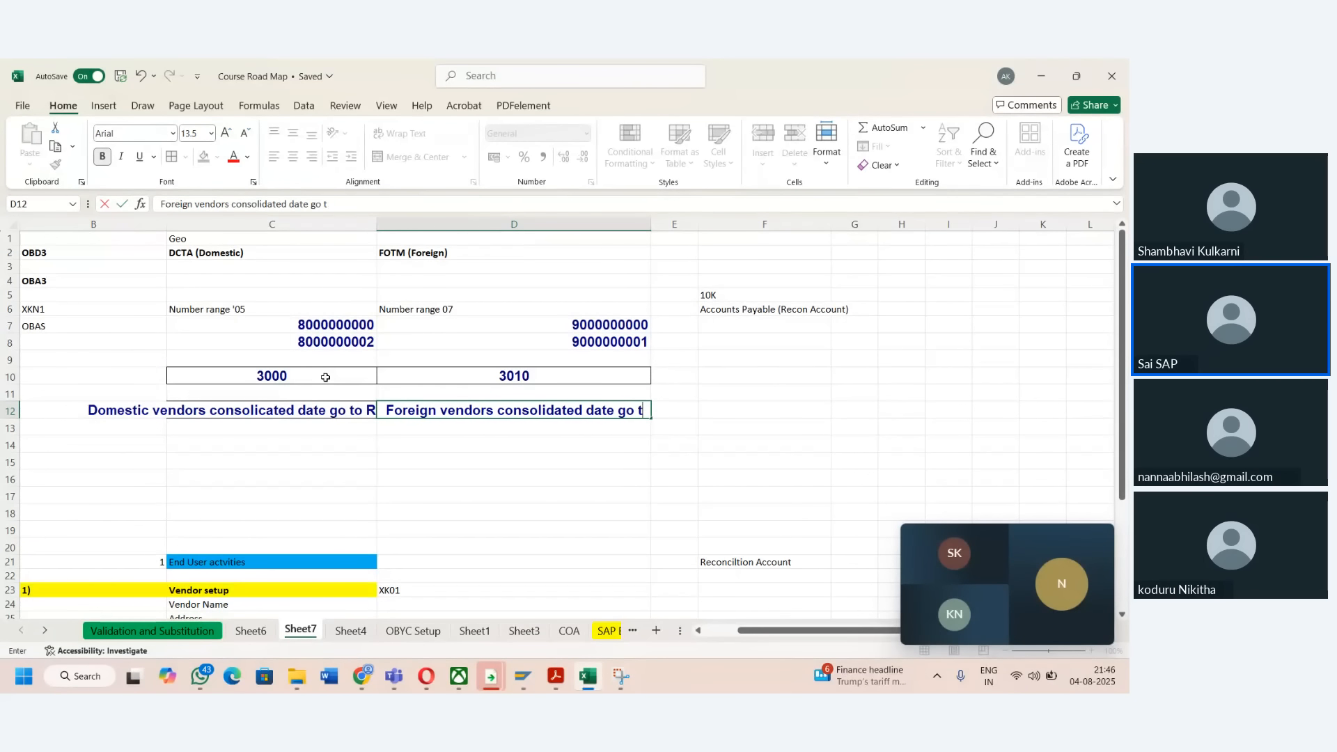
pyautogui.write('o Rec')
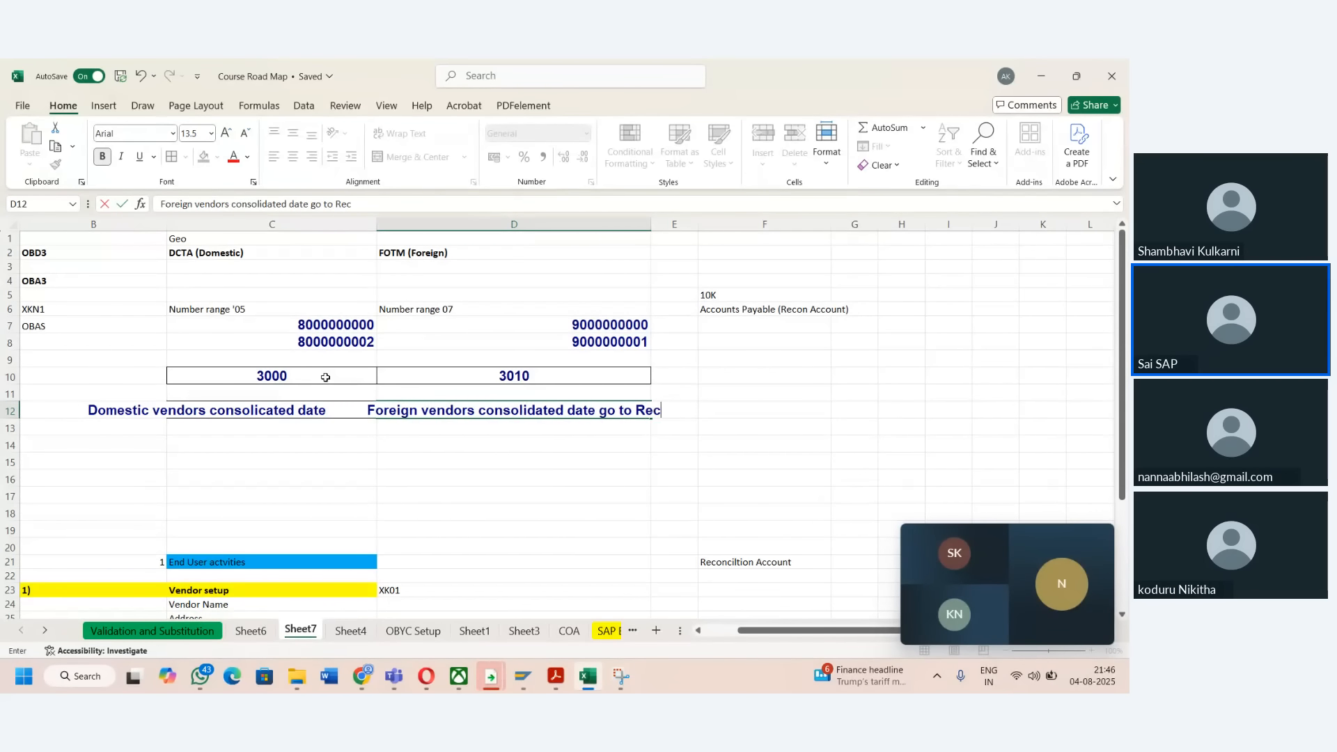
pyautogui.write('on 3010')
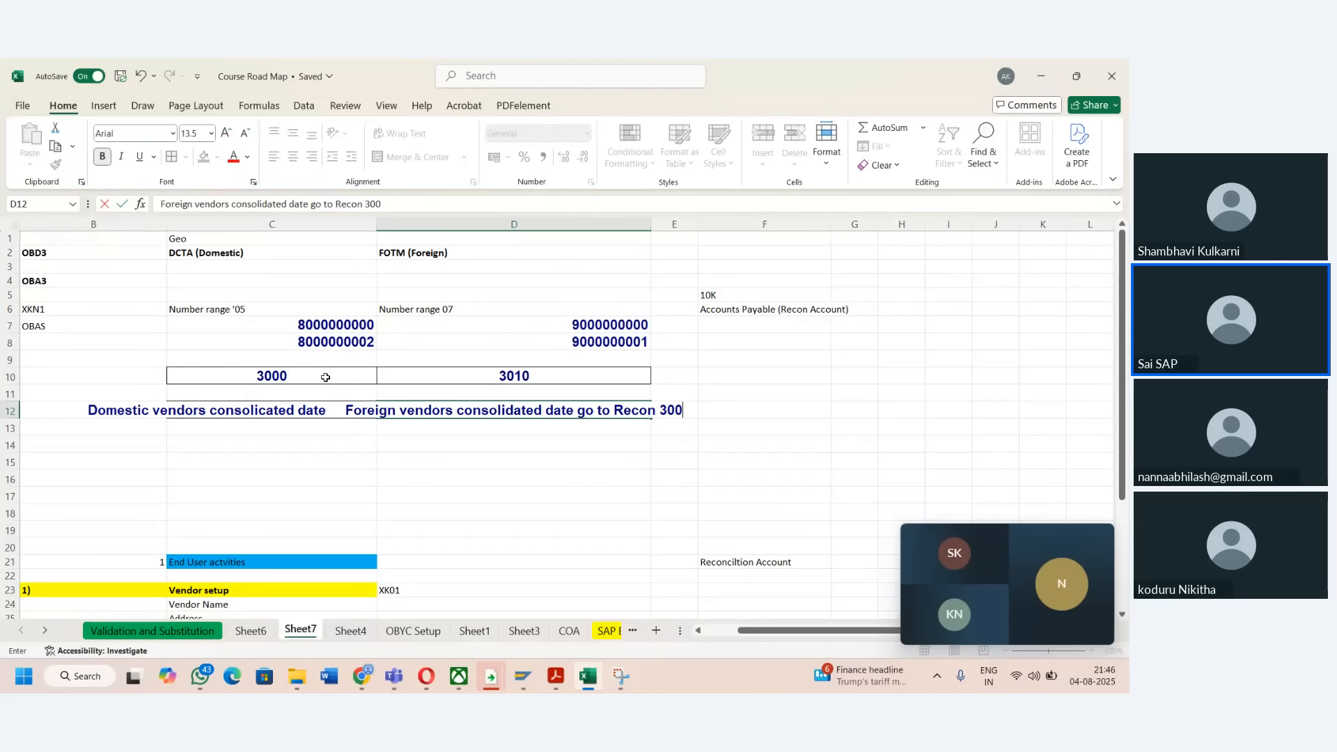
pyautogui.press('Tab')
# - Set the font size of the notes in C12:D12 to 10 and widen column C to fit the domestic vendors note
pyautogui.press('Left')
pyautogui.press('Left')
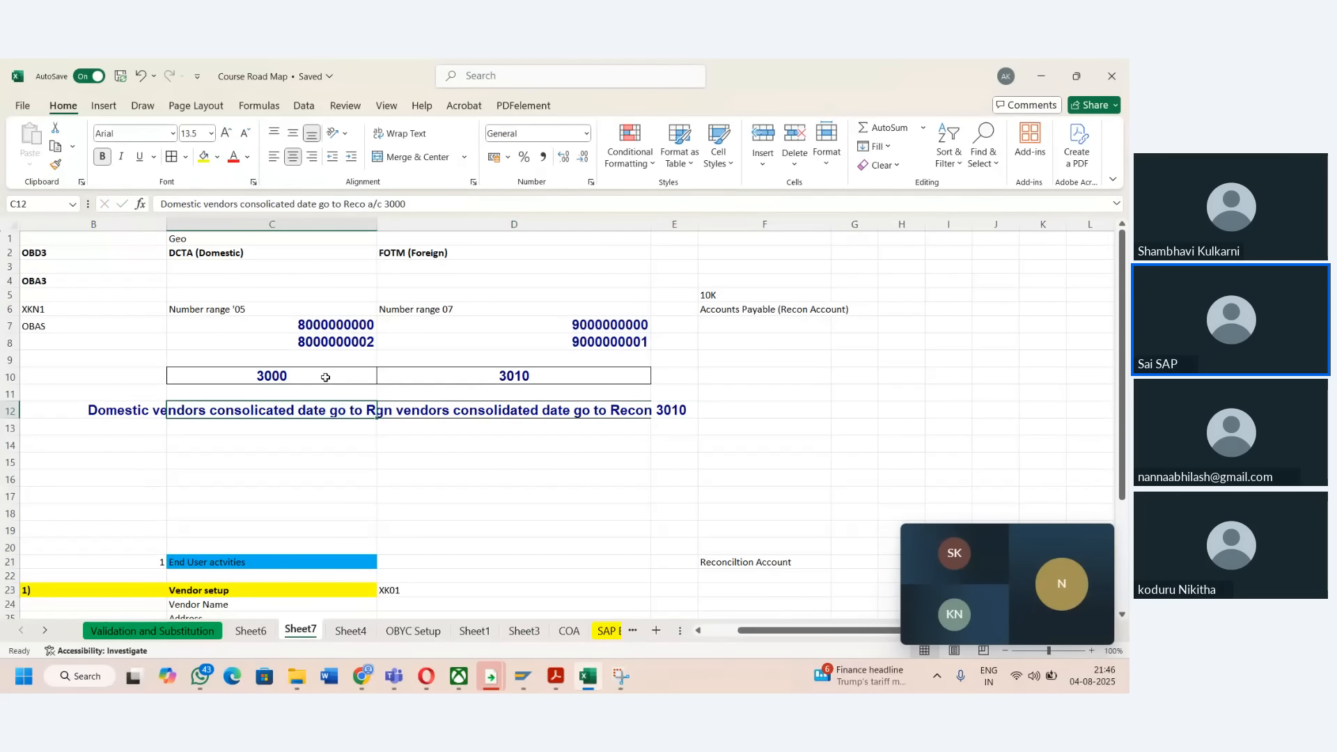
pyautogui.hotkey('shift', 'Right')
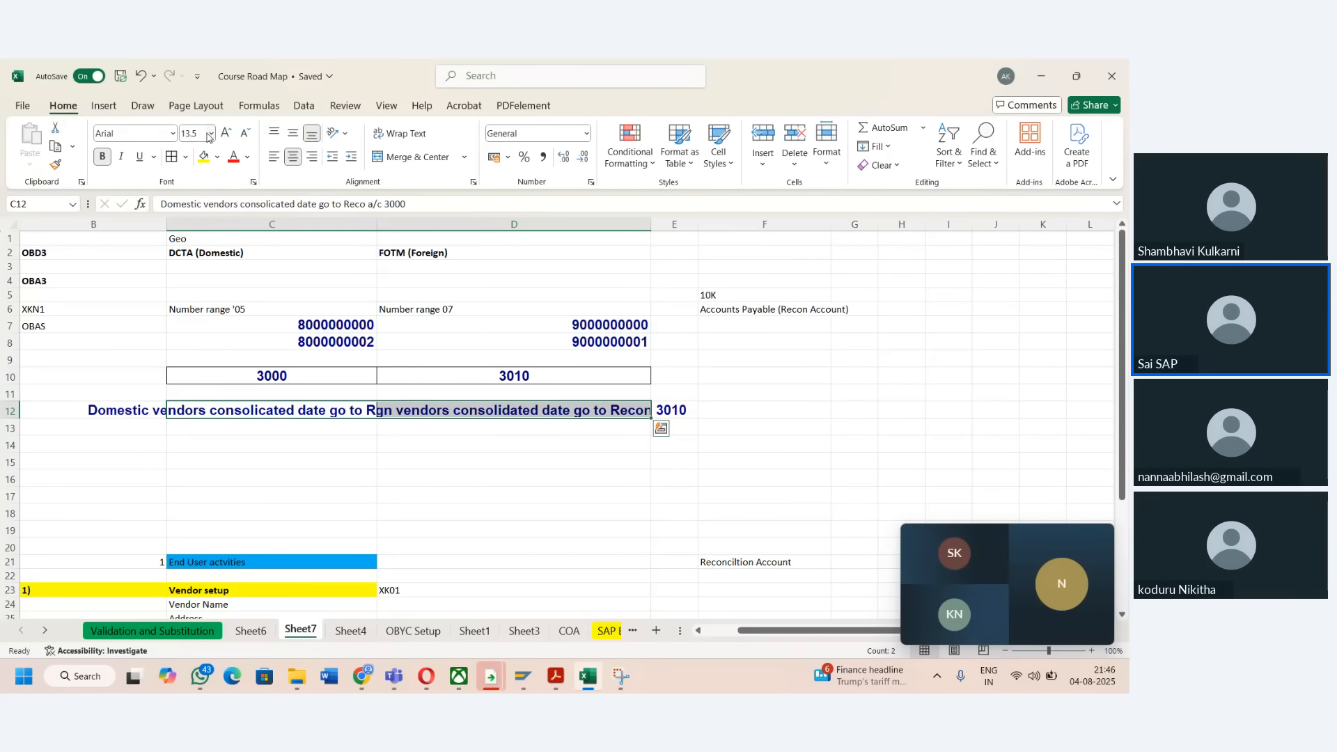
pyautogui.click(211, 133)
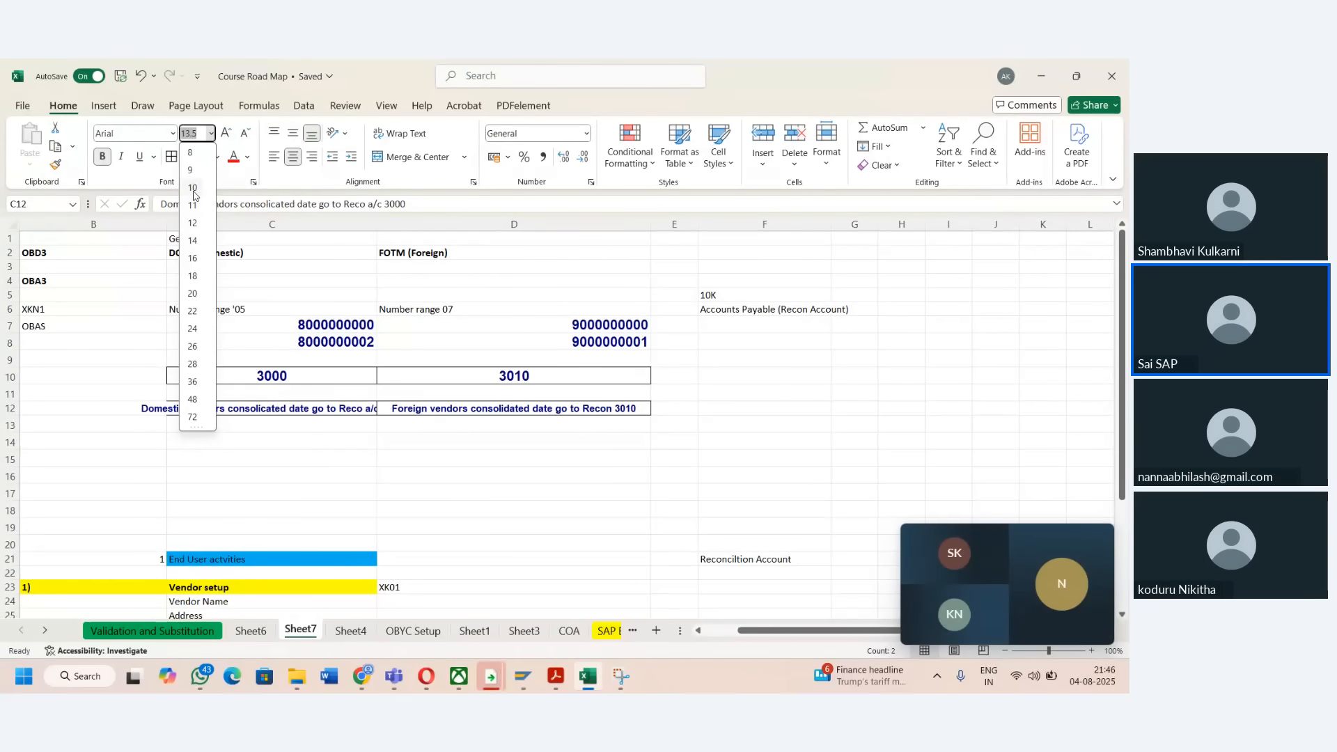
pyautogui.click(192, 188)
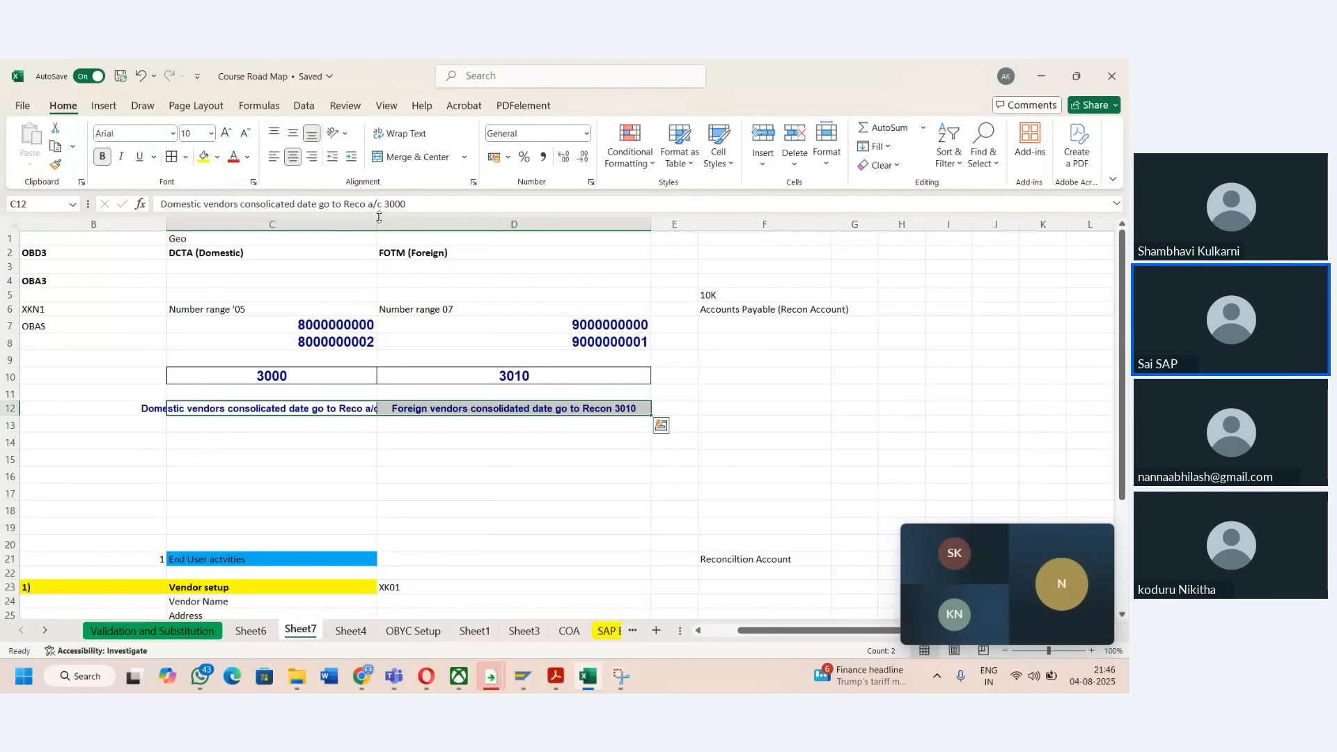
pyautogui.moveTo(379, 217); pyautogui.dragTo(454, 219)
pyautogui.click(426, 435)
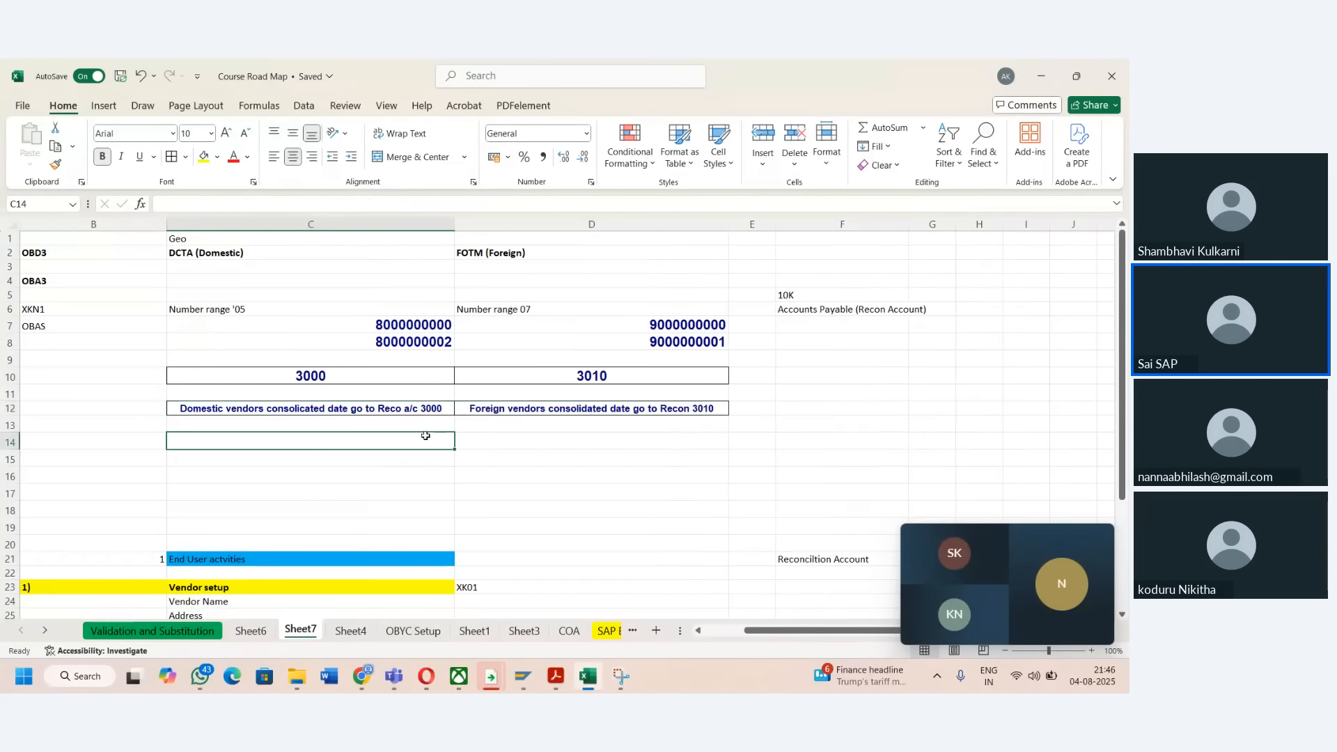
# - Review the domestic and foreign recon accounts in row 10 against the consolidation notes in row 12
pyautogui.press('Up')
pyautogui.press('Up')
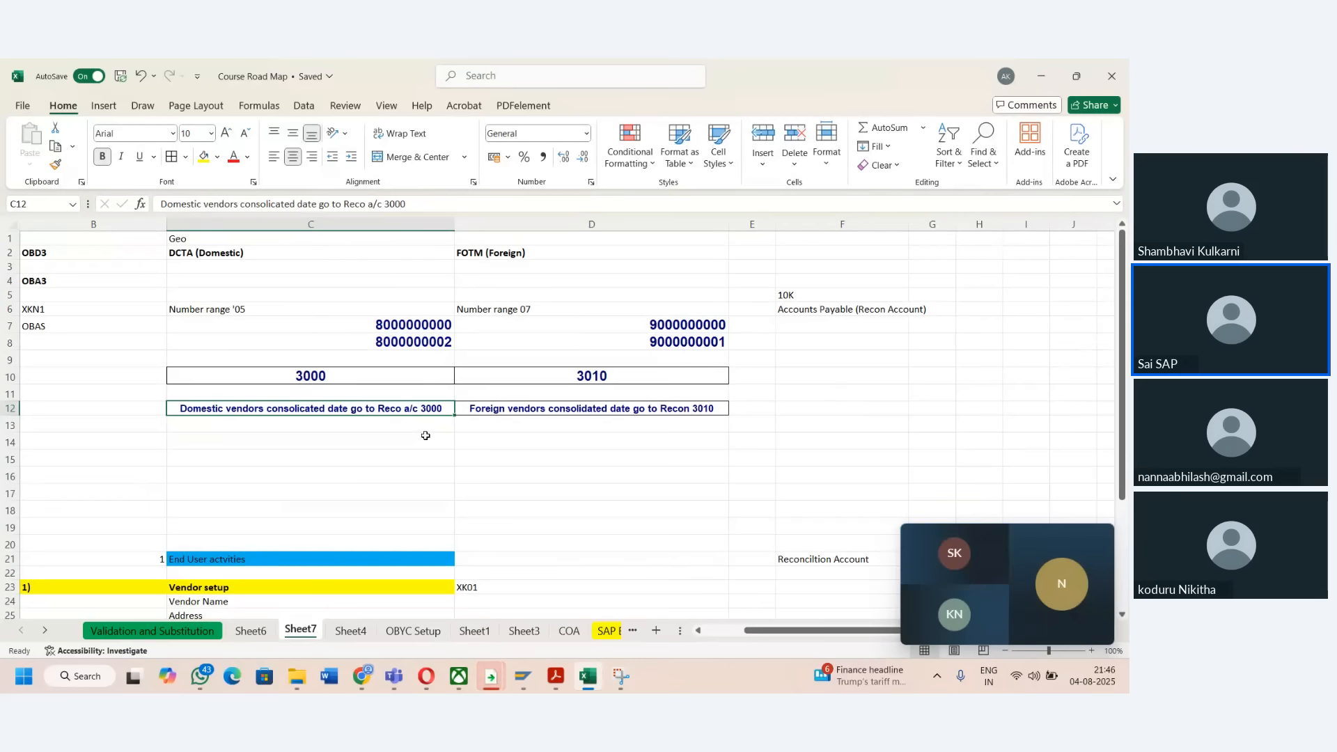
pyautogui.press('Left')
pyautogui.press('Left')
pyautogui.press('Right')
pyautogui.press('Right')
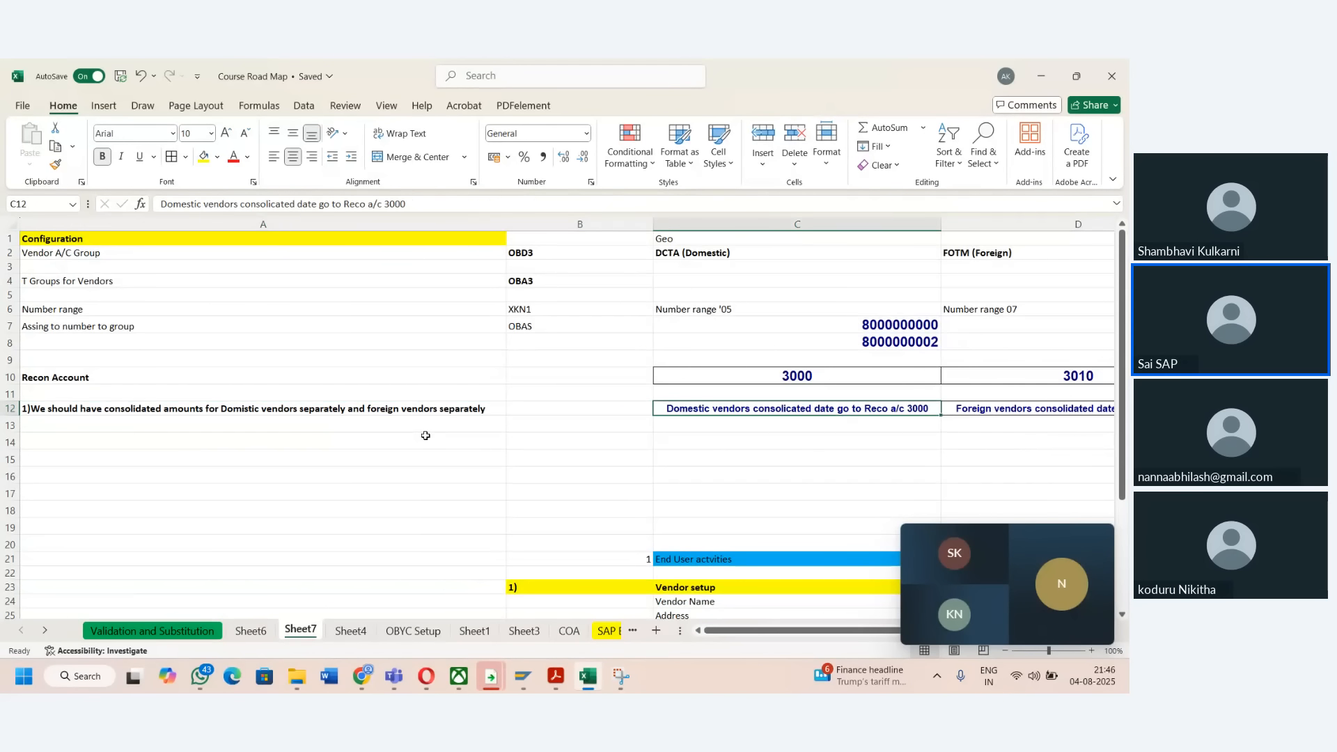
pyautogui.press('Right')
pyautogui.press('Left')
pyautogui.press('Up')
pyautogui.press('Up')
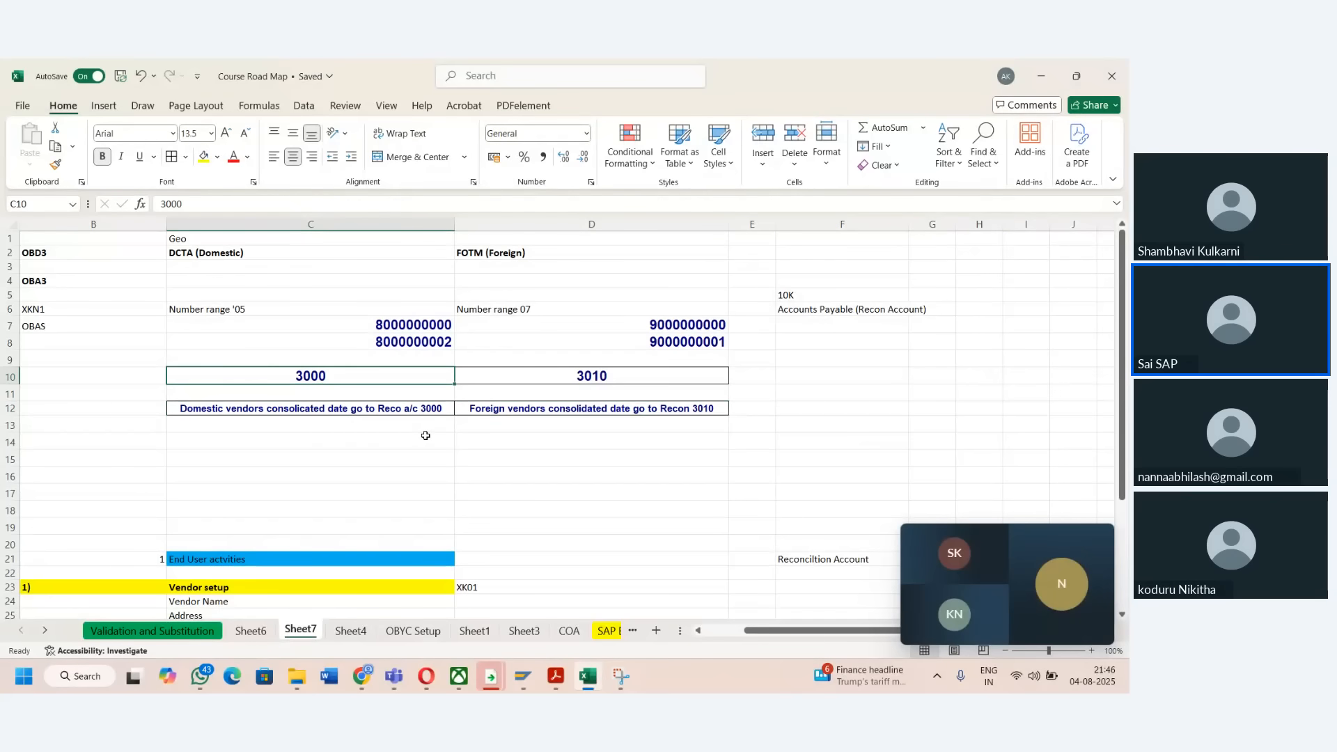
pyautogui.press('Right')
pyautogui.press('Left')
pyautogui.press('Down')
pyautogui.press('Down')
pyautogui.press('Down')
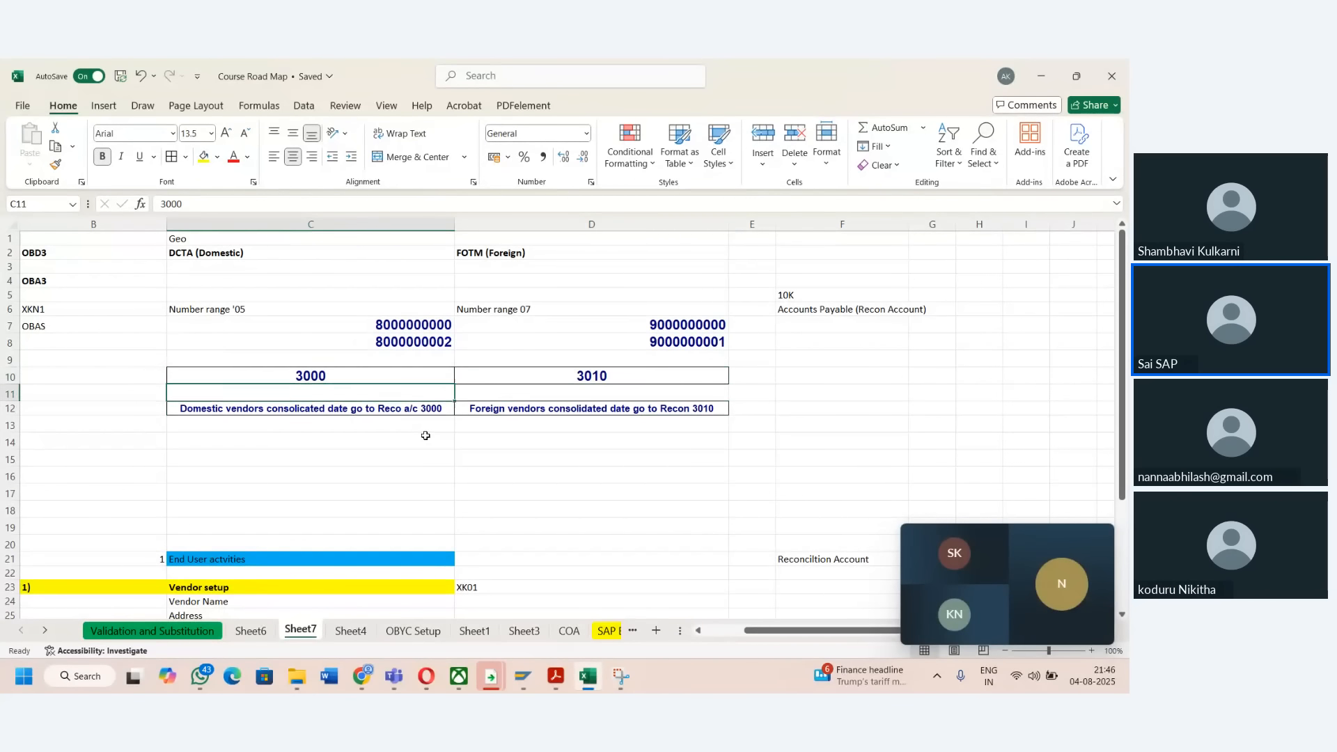
pyautogui.press('Left')
pyautogui.press('Left')
pyautogui.write('2')
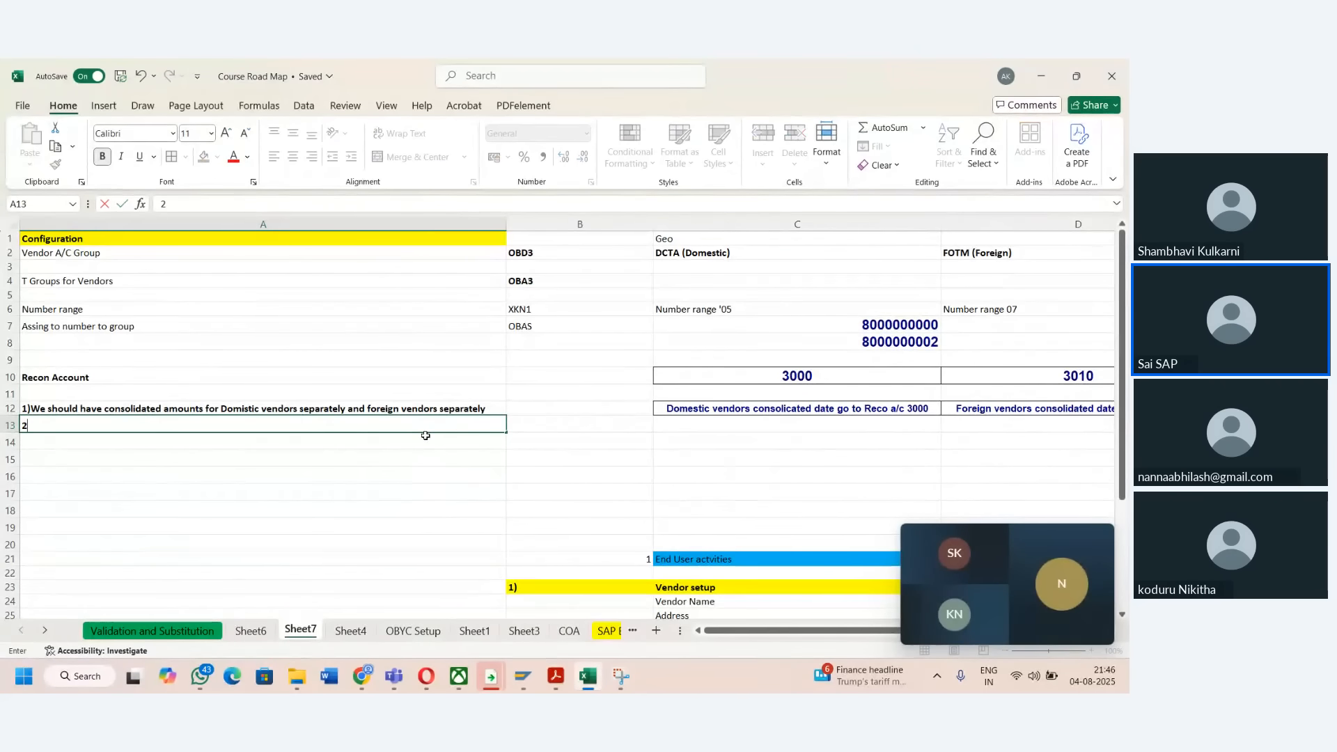
pyautogui.write(')')
pyautogui.press('Tab')
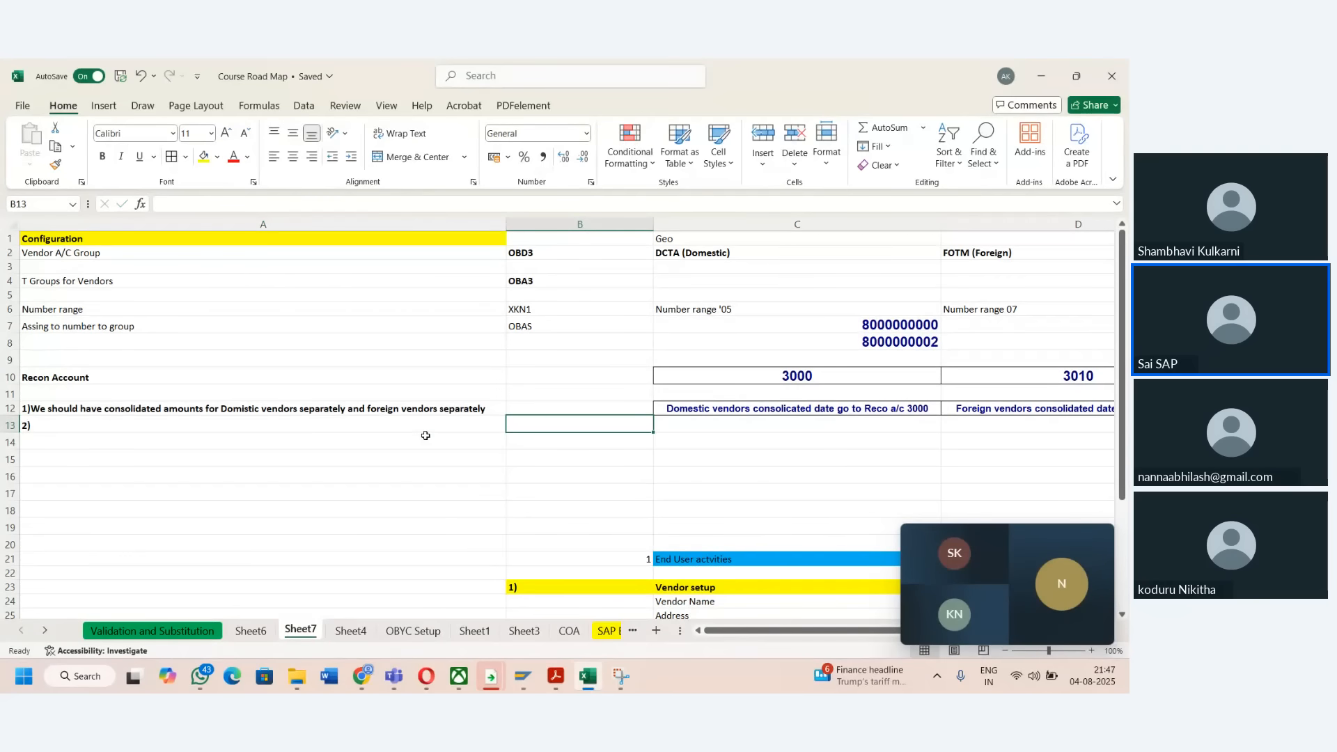
pyautogui.press('Left')
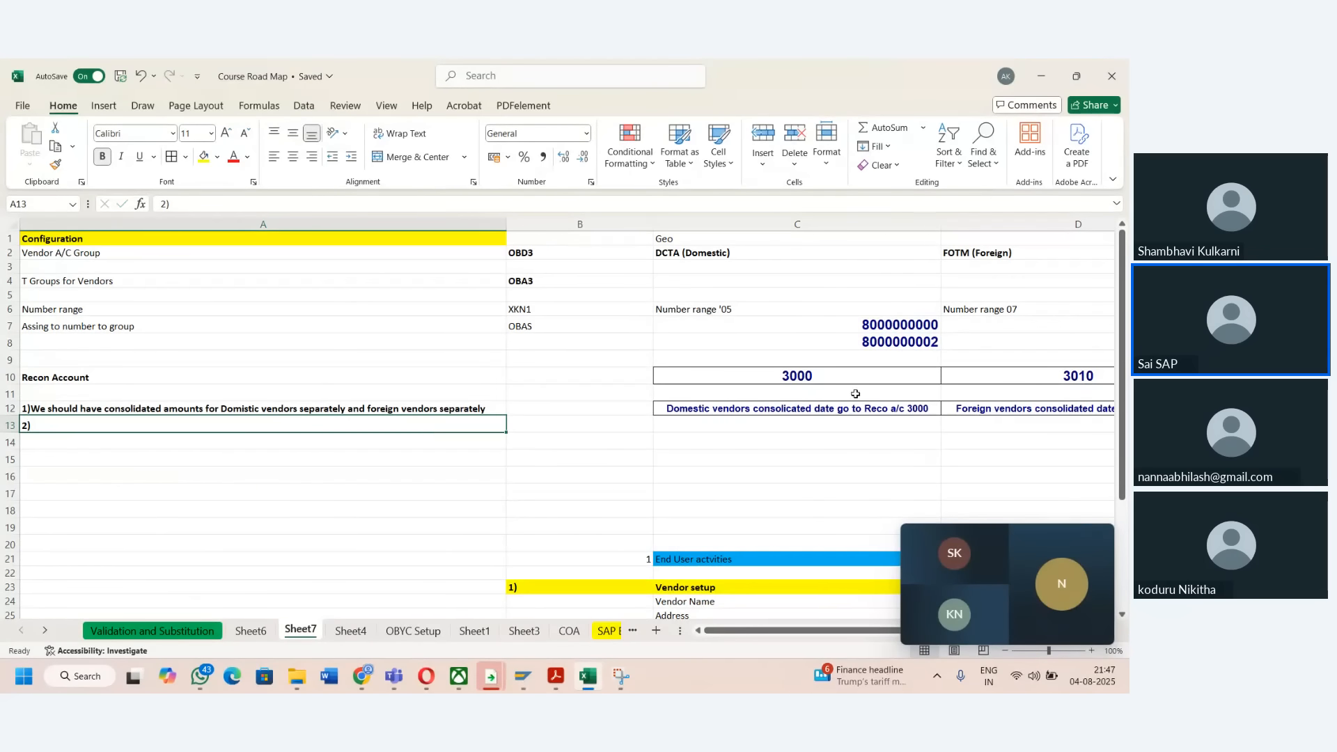
pyautogui.write('DOcu')
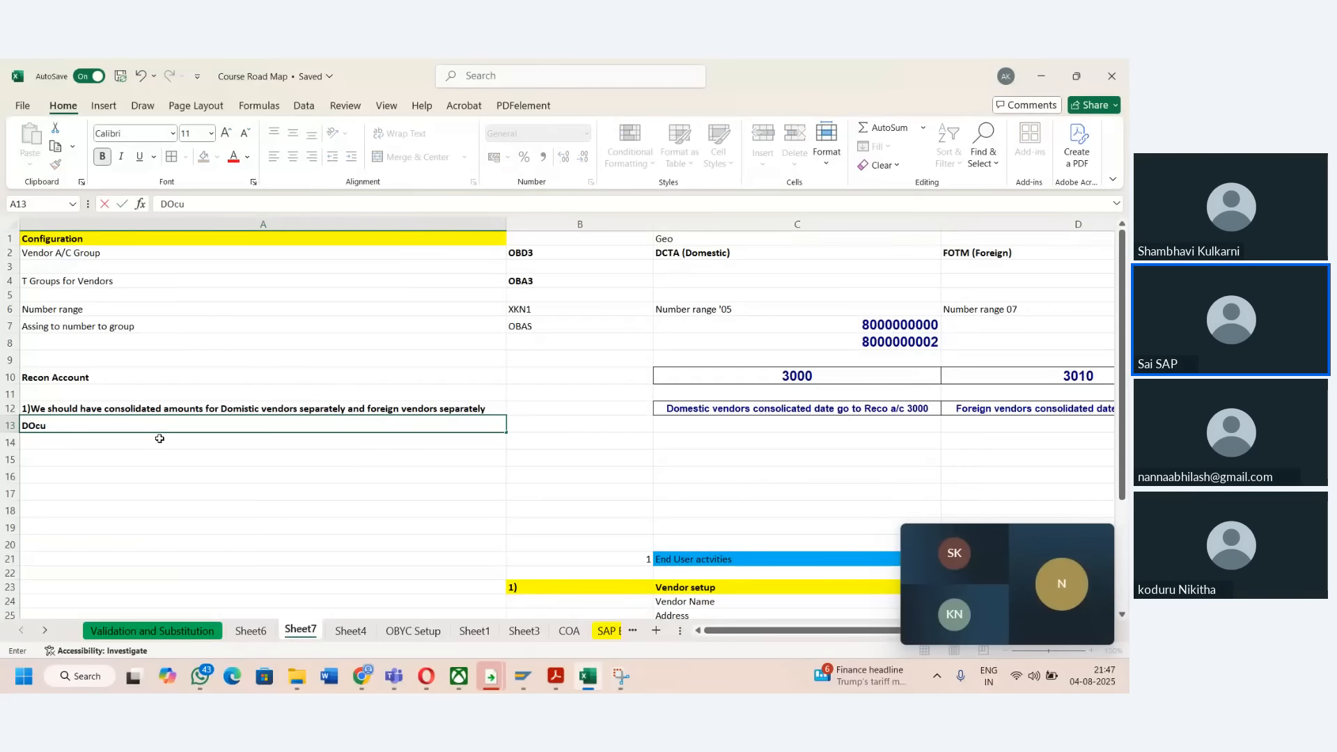
pyautogui.press('BackSpace')
pyautogui.press('BackSpace')
pyautogui.press('BackSpace')
pyautogui.press('BackSpace')
pyautogui.write('2) Docm')
pyautogui.write('tinv')
pyautogui.press('BackSpace')
pyautogui.press('BackSpace')
pyautogui.press('BackSpace')
pyautogui.write('ic vendors')
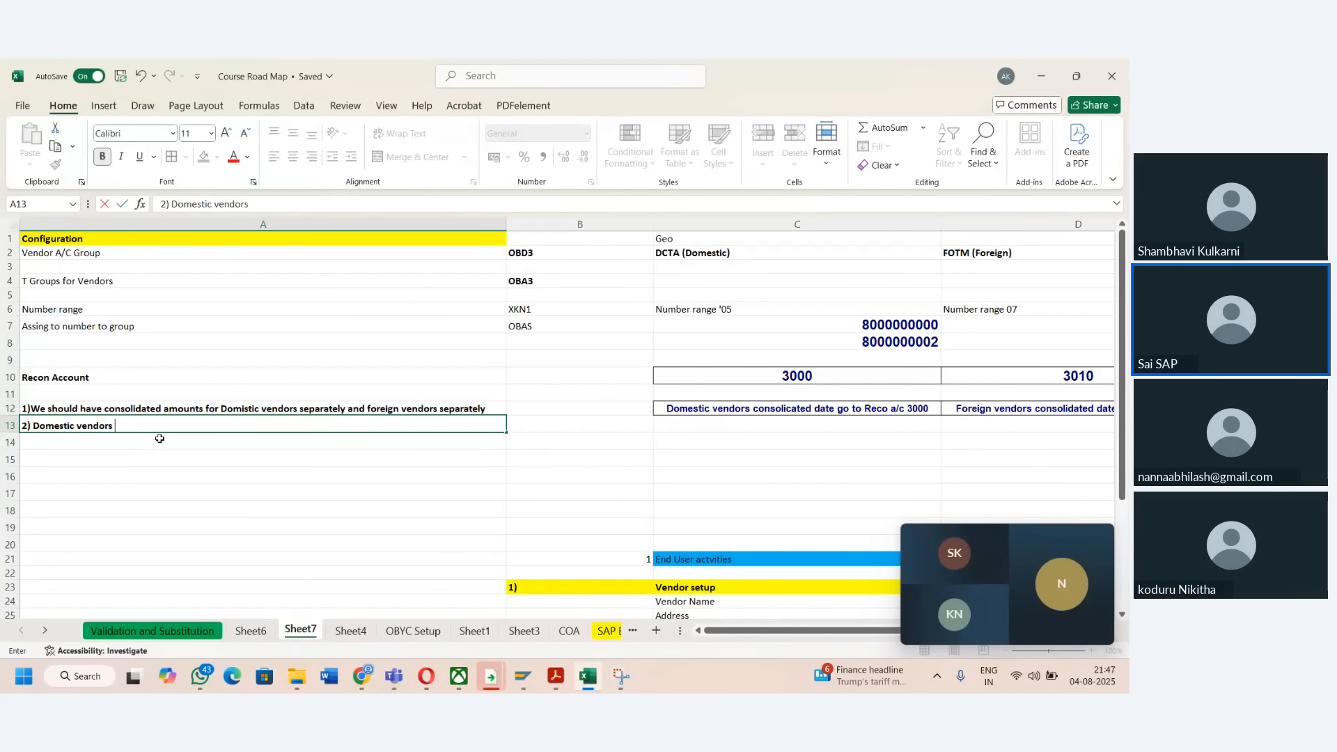
pyautogui.write(' we have two')
pyautogui.press('Escape')
# - Enter "HP" in A13 and move it down to A14
pyautogui.write('HP')
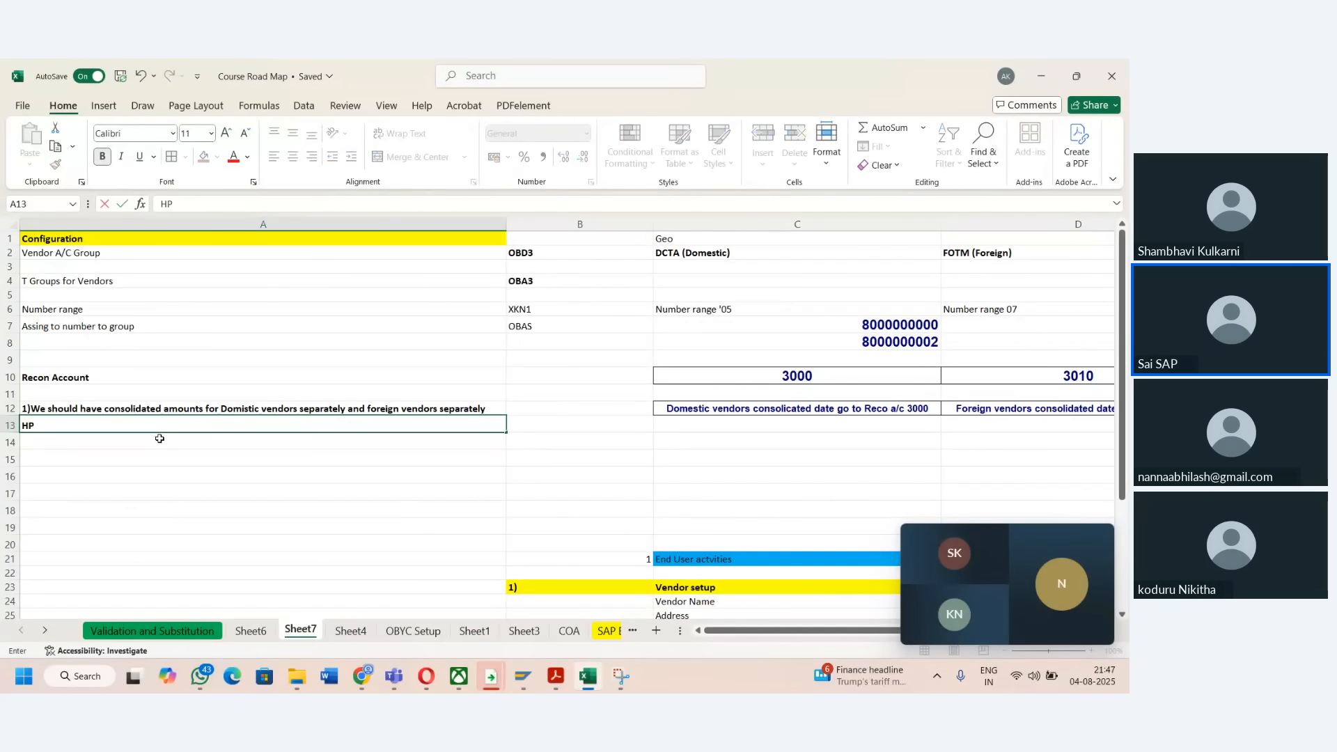
pyautogui.hotkey('ctrl', 'Return')
pyautogui.hotkey('ctrl', 'x')
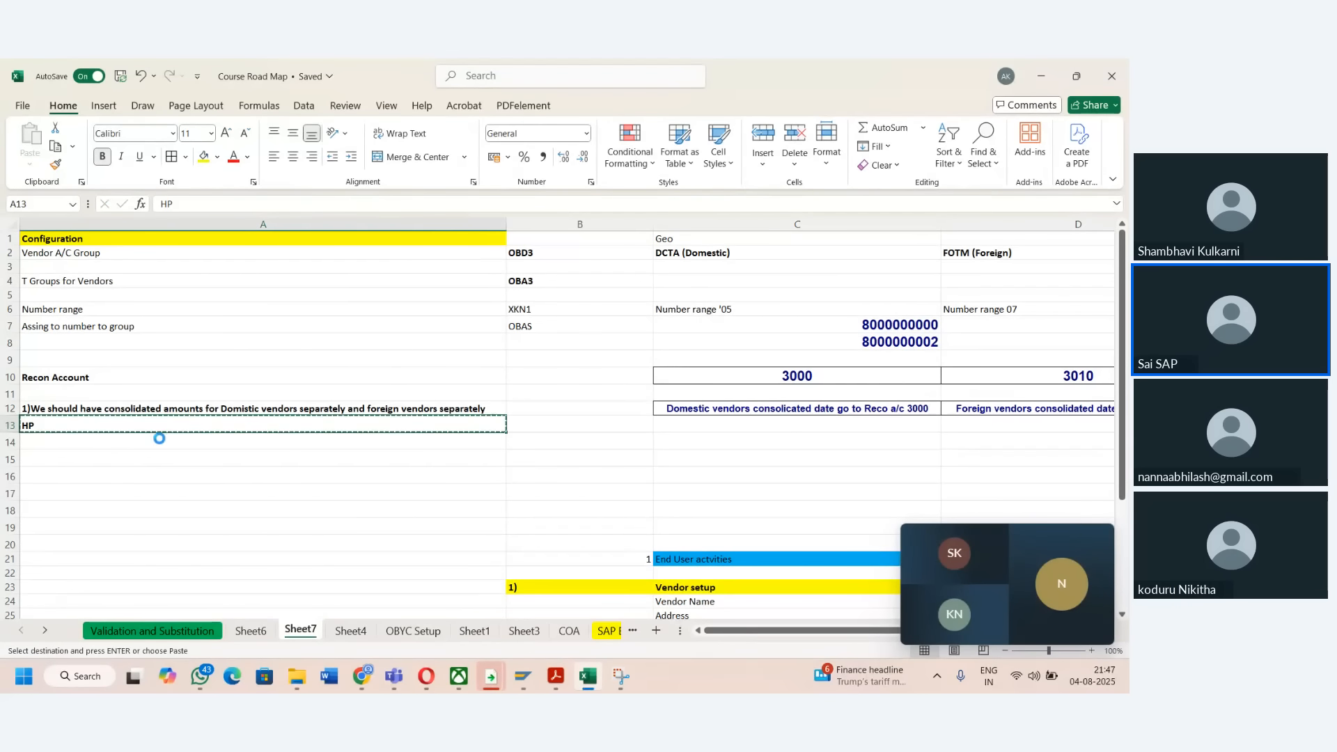
pyautogui.click(159, 439)
pyautogui.hotkey('ctrl', 'v')
pyautogui.press('Tab')
pyautogui.click(159, 439)
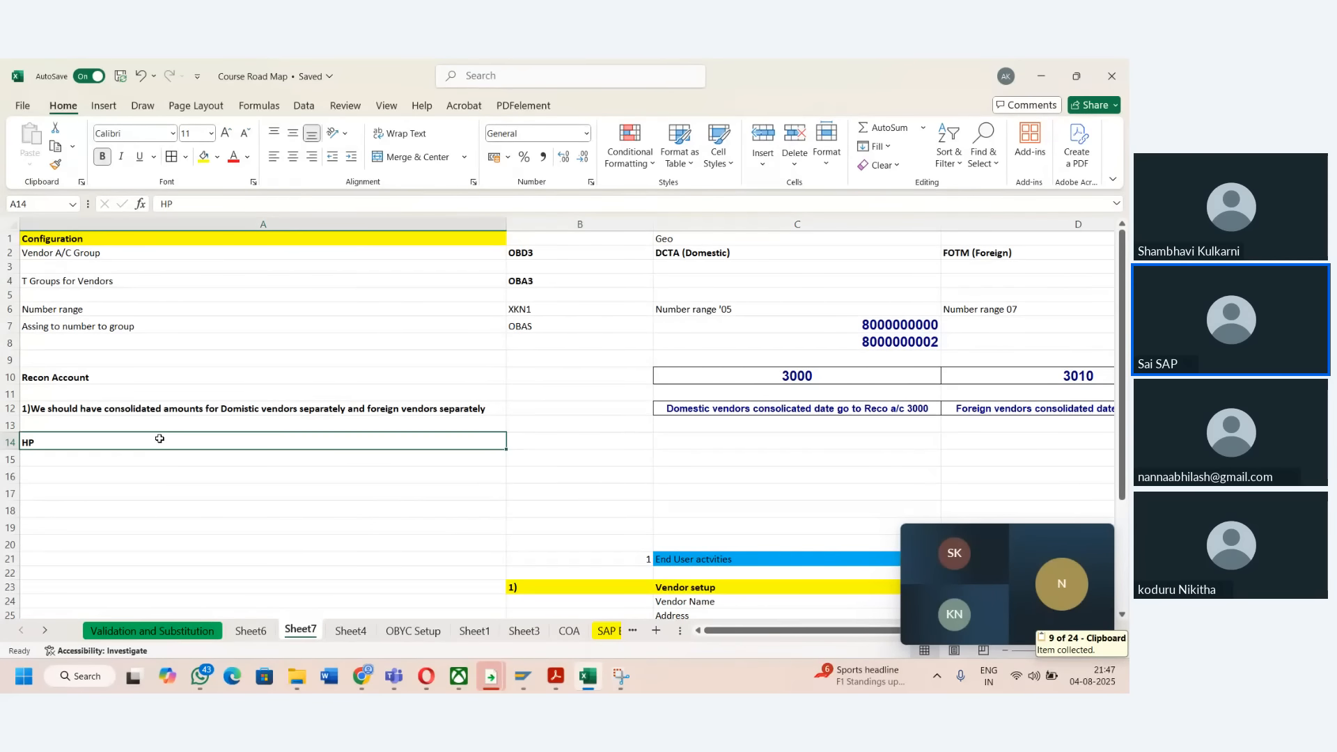
# - Enter "Raw material" in B13
pyautogui.press('Tab')
pyautogui.press('Up')
pyautogui.click(159, 438)
pyautogui.press('Tab')
pyautogui.press('Up')
pyautogui.write('Raw')
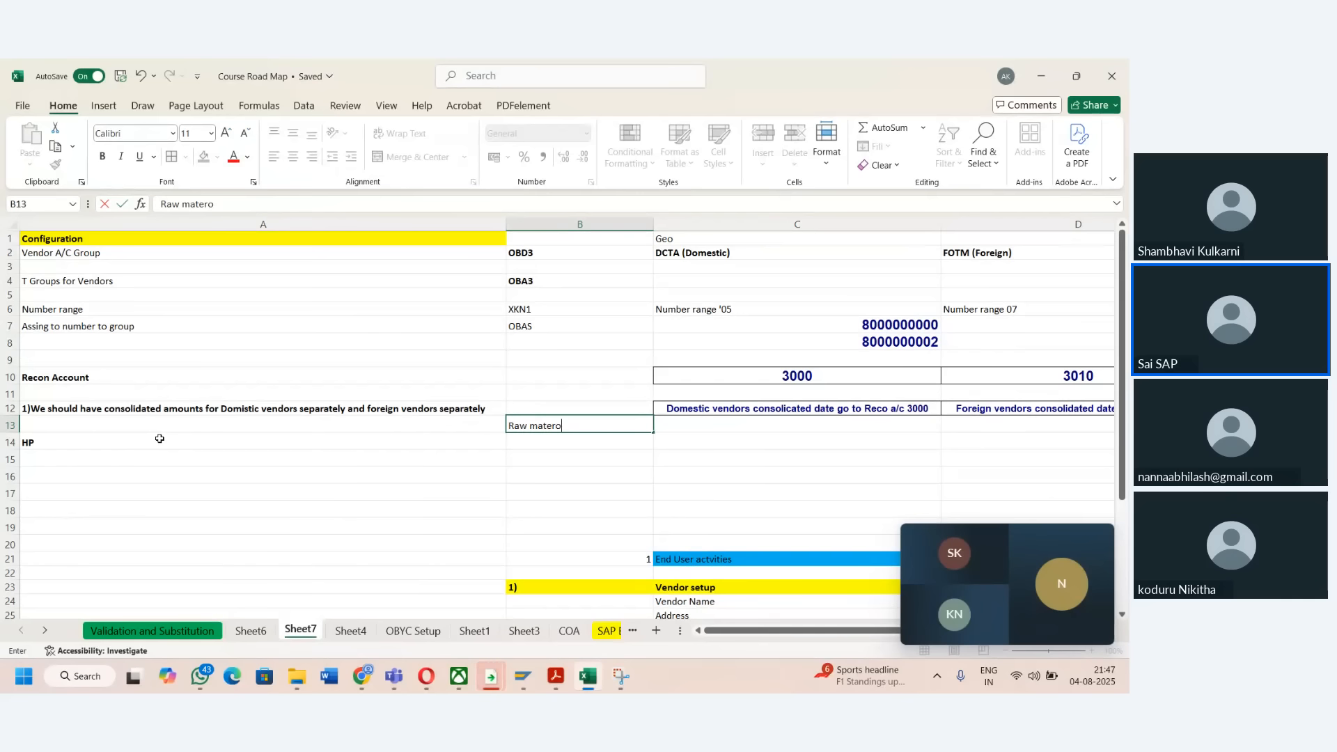
pyautogui.write(' material')
pyautogui.press('Tab')
pyautogui.press('Down')
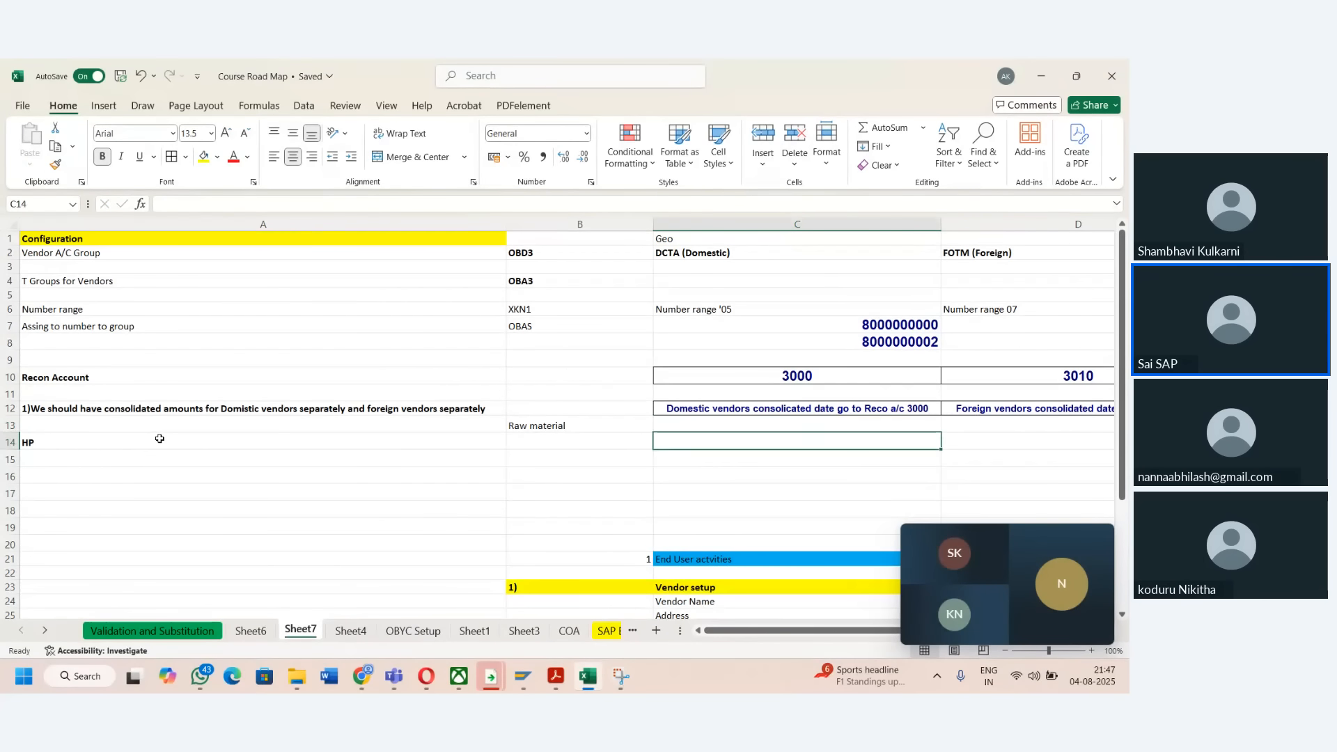
# - Enter "Product HP" in B14, beside the HP entry
pyautogui.press('Left')
pyautogui.press('Left')
pyautogui.press('Right')
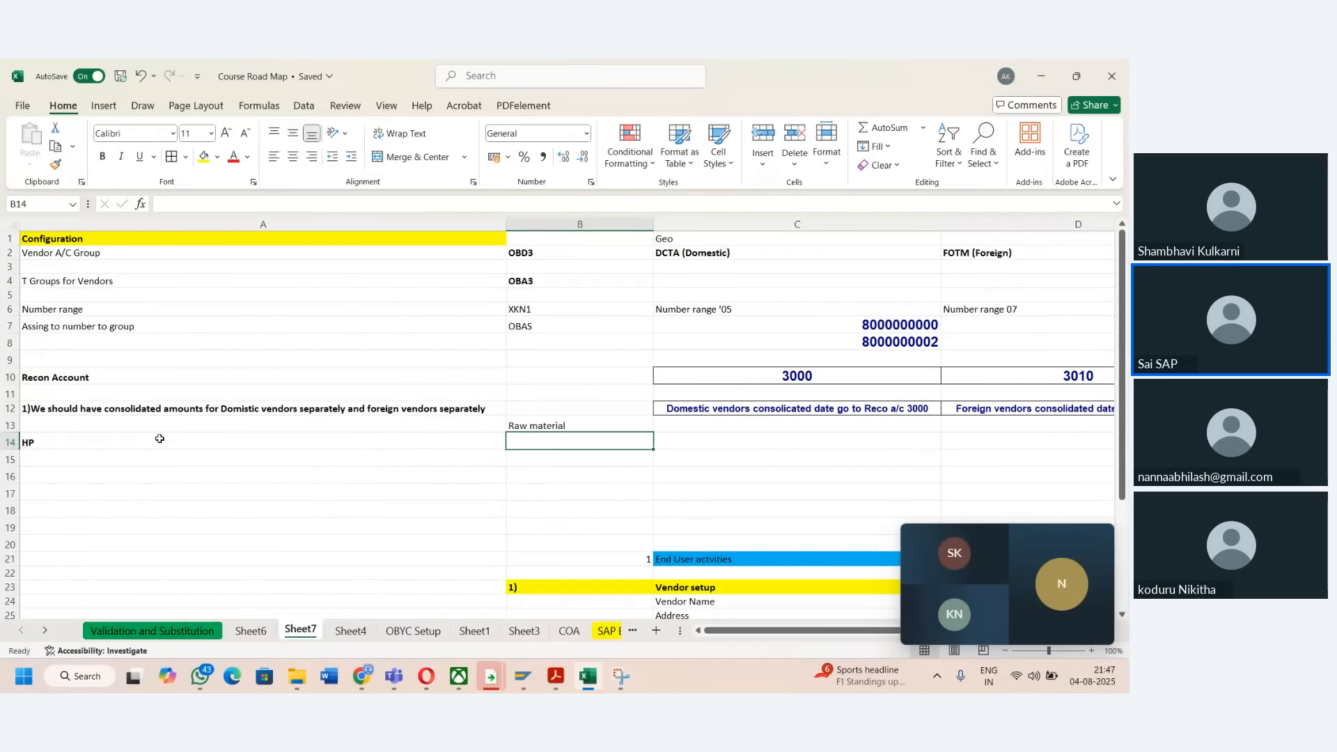
pyautogui.write('Product ')
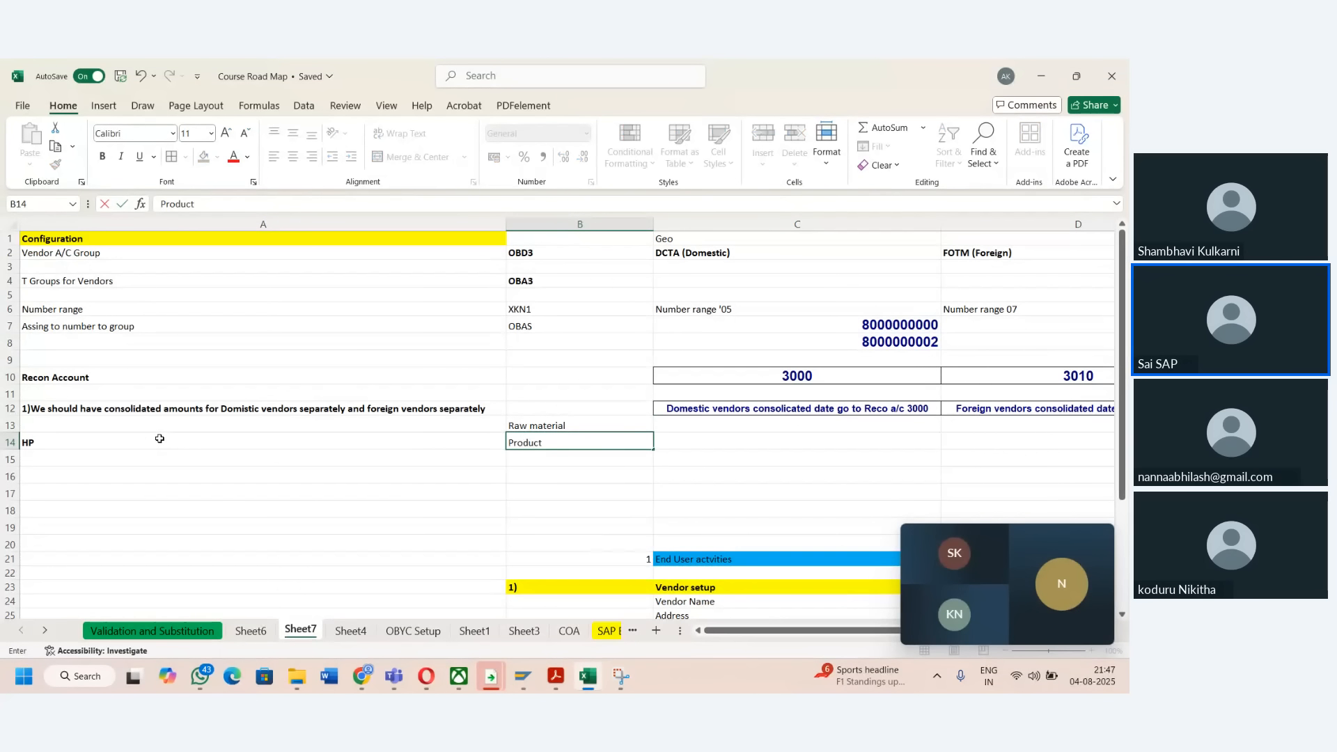
pyautogui.write('HO')
pyautogui.press('BackSpace')
pyautogui.write('P')
pyautogui.click(159, 439)
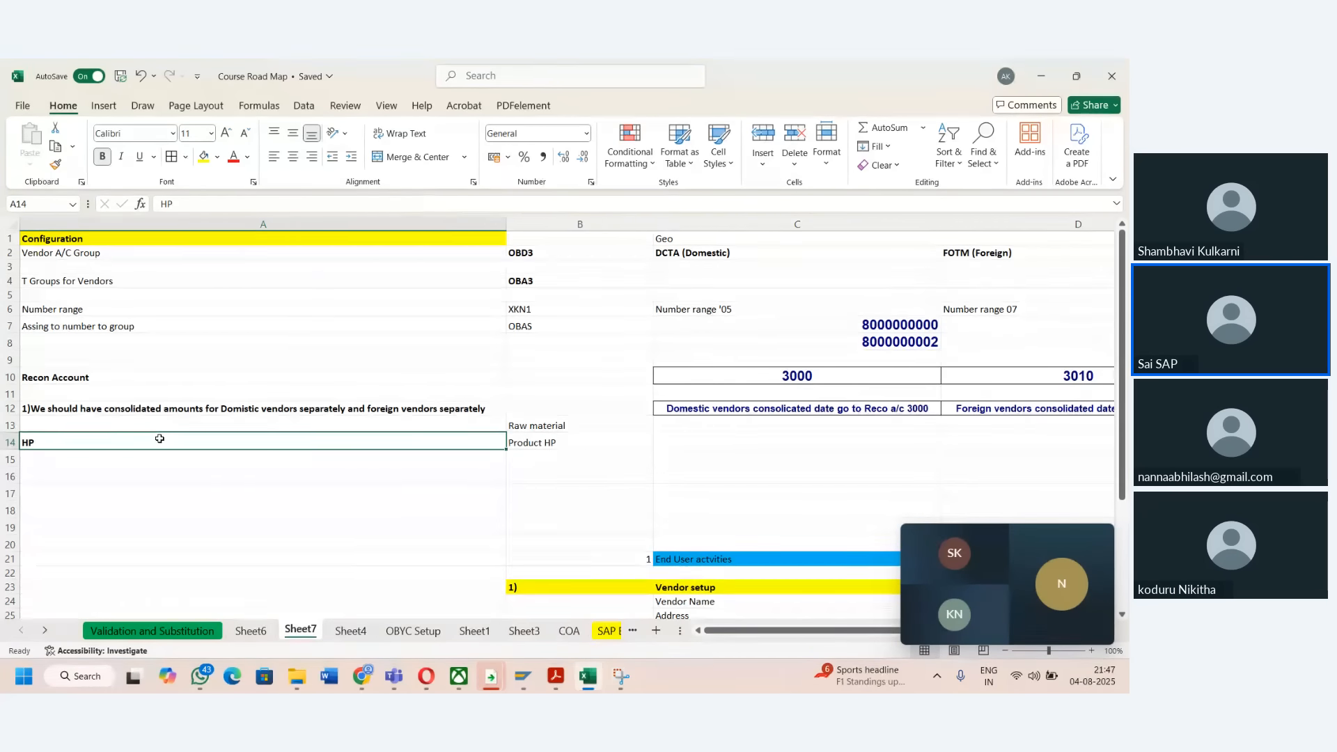
# - Shorten the text in B14 to "Product"
pyautogui.click(541, 443)
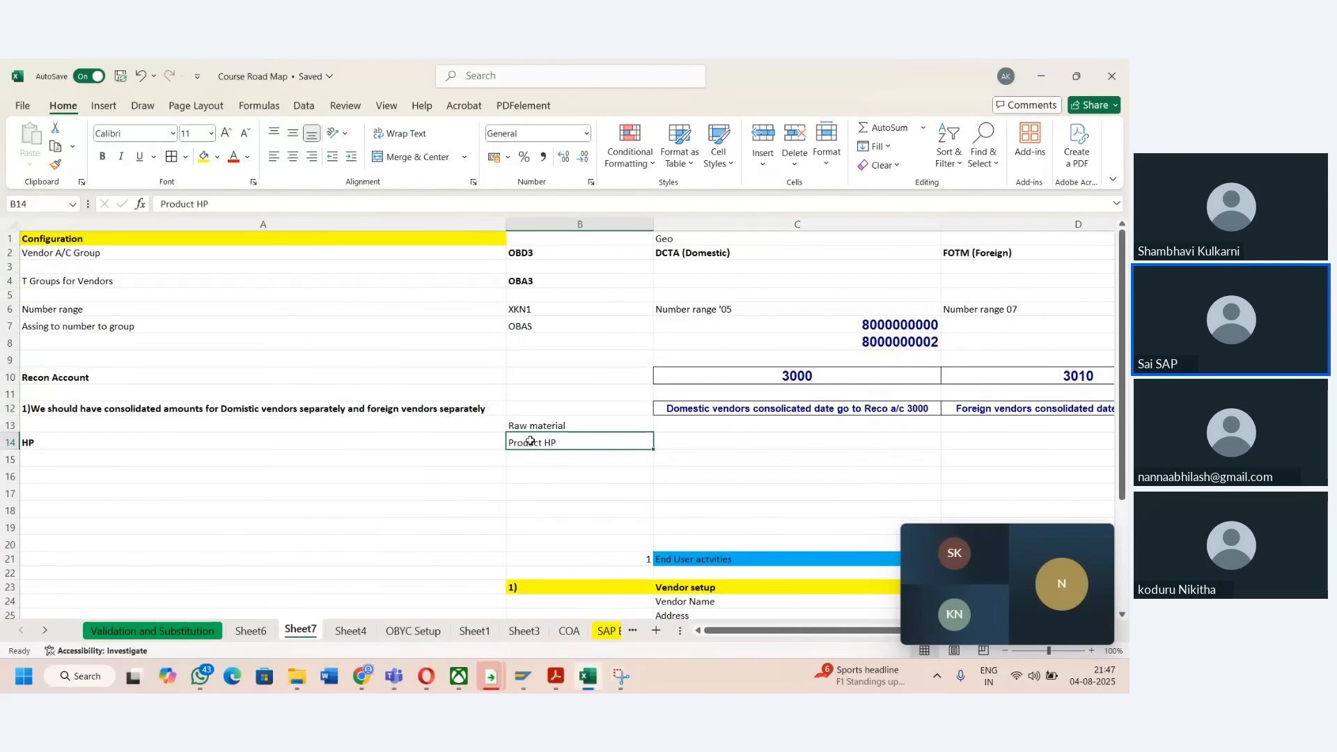
pyautogui.click(207, 207)
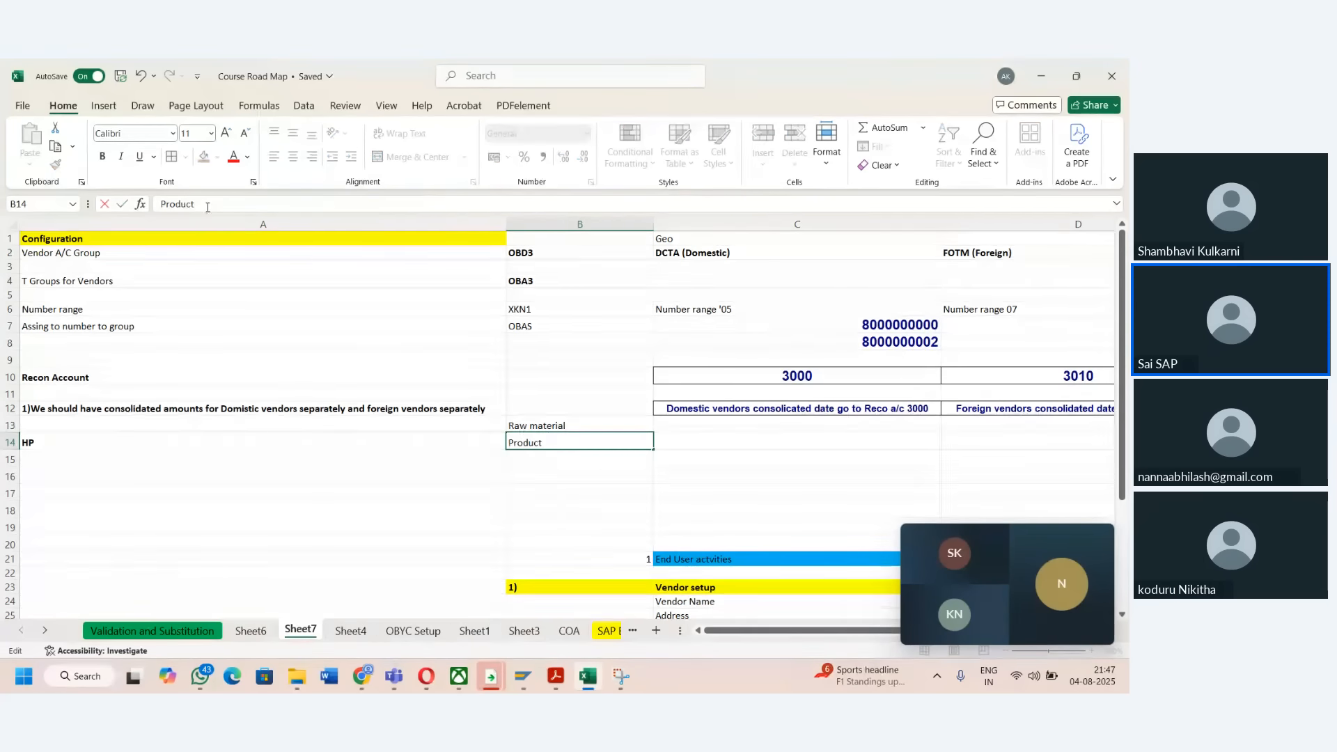
pyautogui.press('Return')
# - Enter "Recon account" in C13, beside the raw material entry
pyautogui.press('Right')
pyautogui.press('Right')
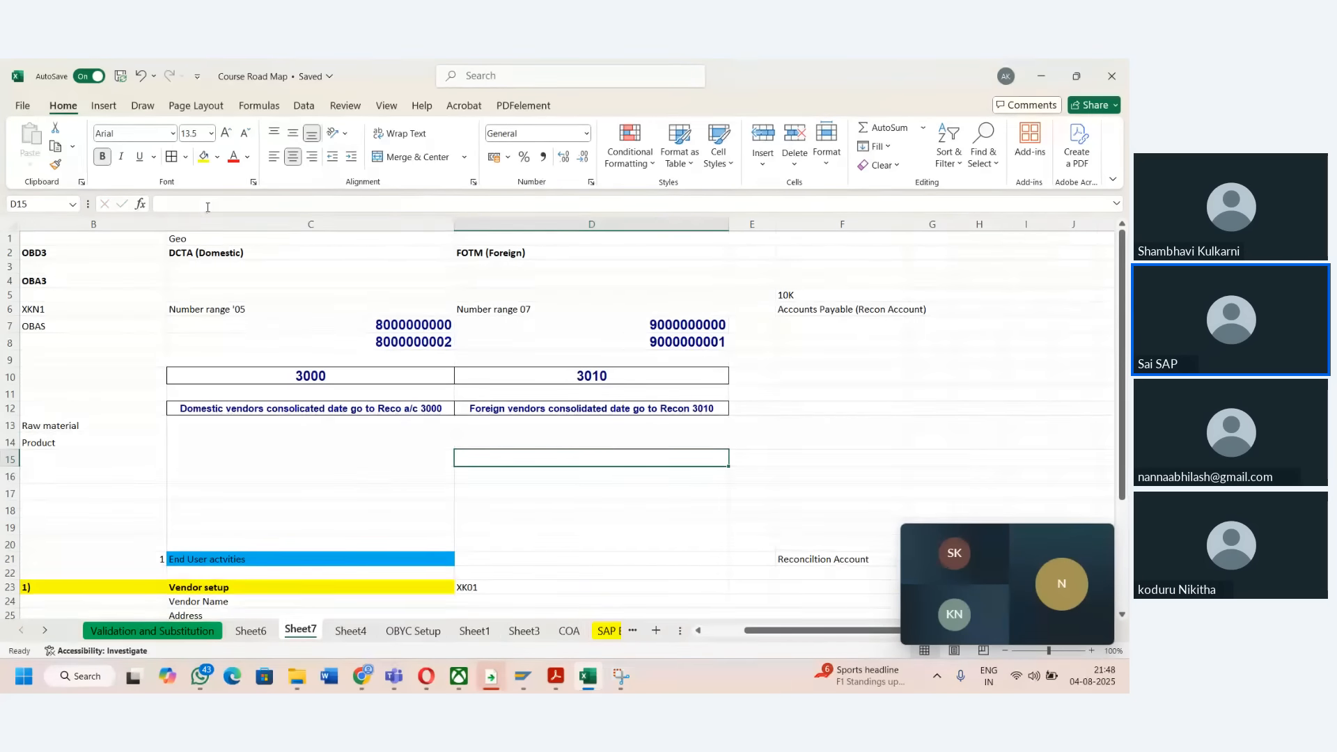
pyautogui.press('Left')
pyautogui.press('Left')
pyautogui.press('Up')
pyautogui.press('Up')
pyautogui.press('Right')
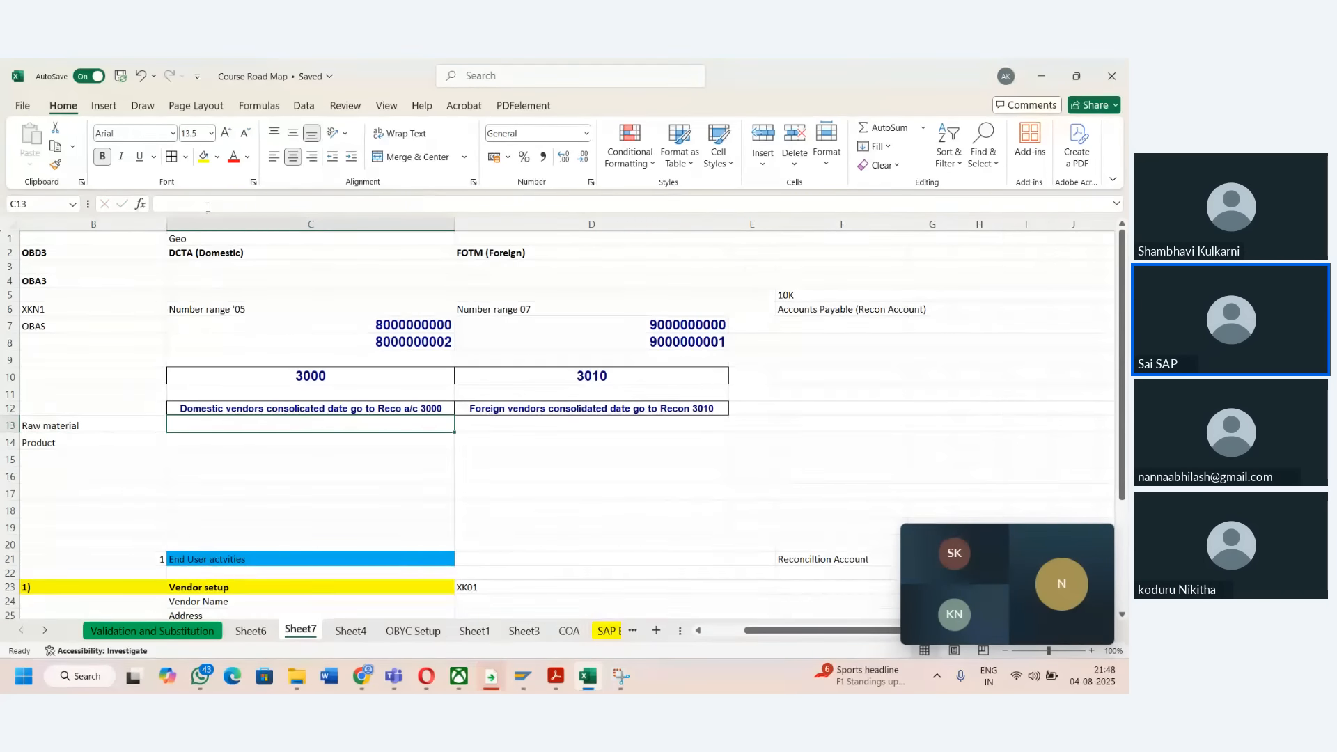
pyautogui.write('Reco')
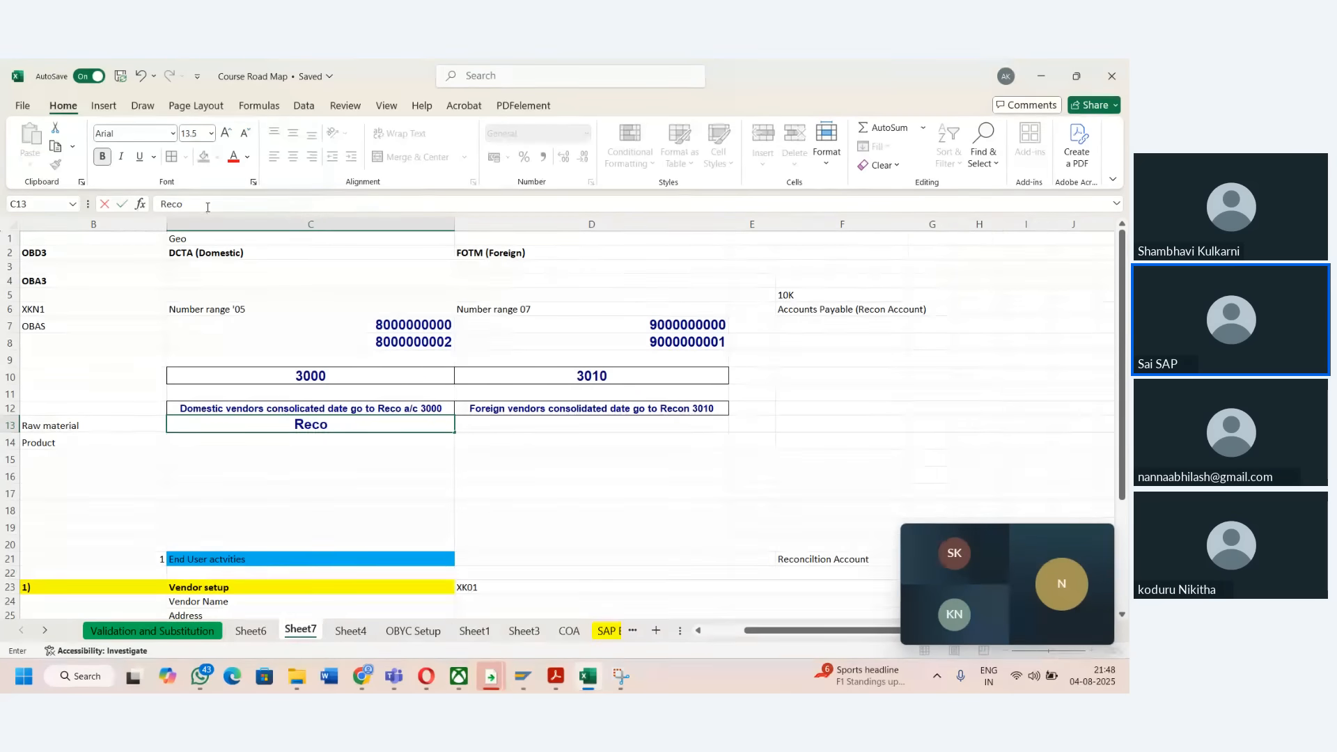
pyautogui.write('n account')
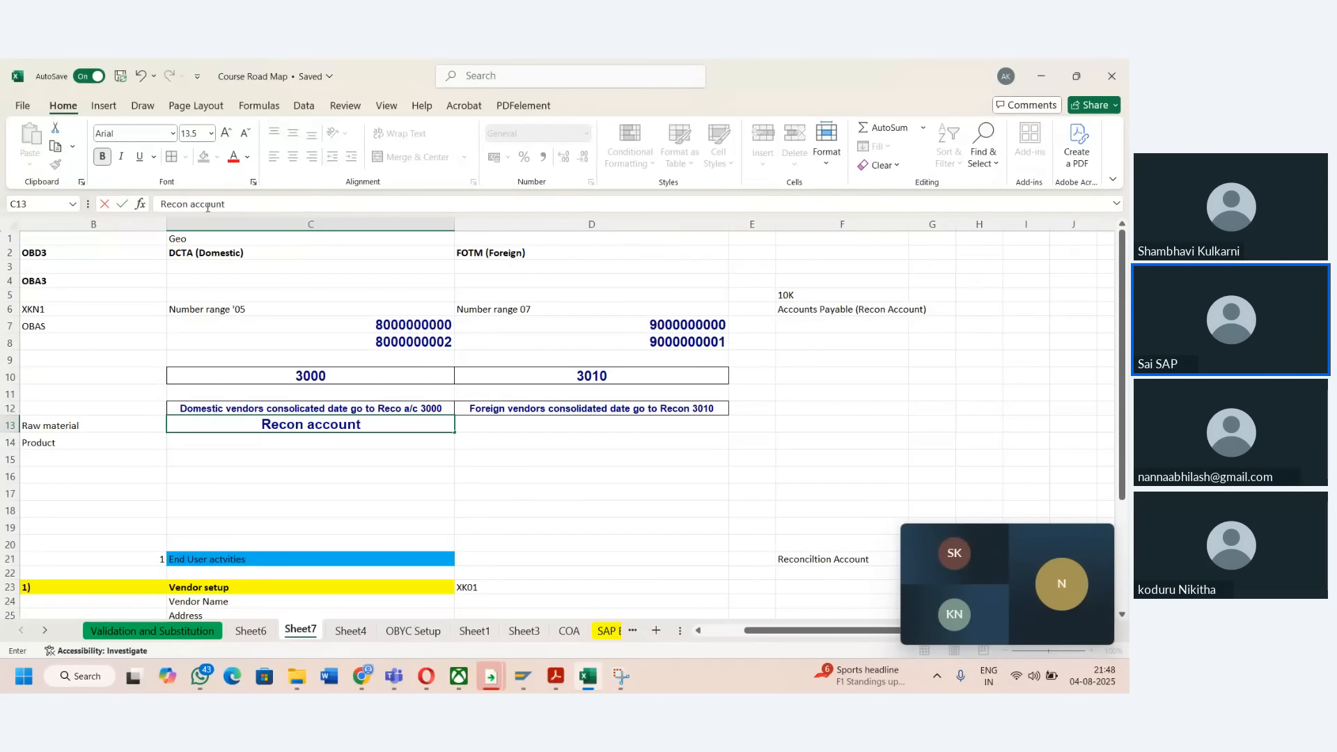
pyautogui.press('Right')
# - Enter "Recon account" in C14, beside the product entry
pyautogui.press('Left')
pyautogui.press('Left')
pyautogui.press('Left')
pyautogui.press('Down')
pyautogui.press('Right')
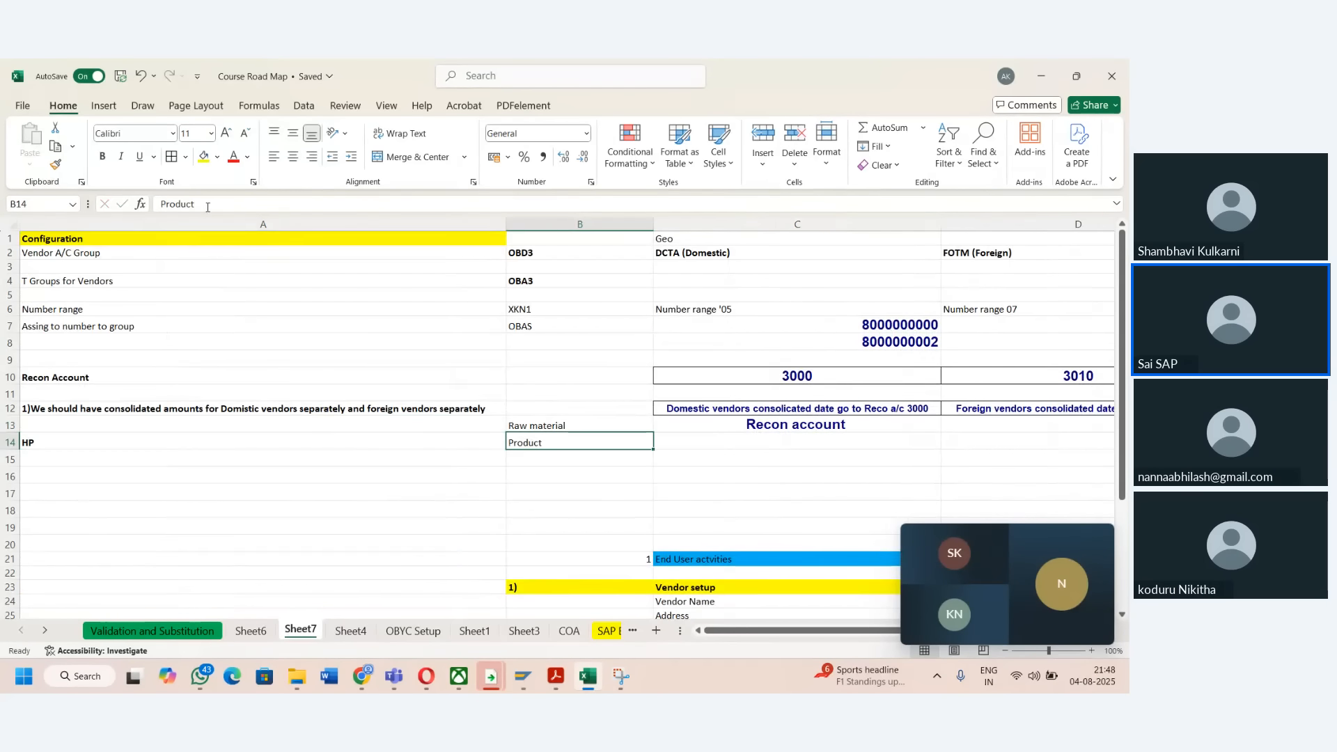
pyautogui.press('Right')
pyautogui.hotkey('shift', 'Right')
pyautogui.hotkey('shift', 'Right')
pyautogui.hotkey('shift', 'Right')
pyautogui.hotkey('shift', 'Right')
pyautogui.hotkey('shift', 'Right')
pyautogui.hotkey('shift', 'Right')
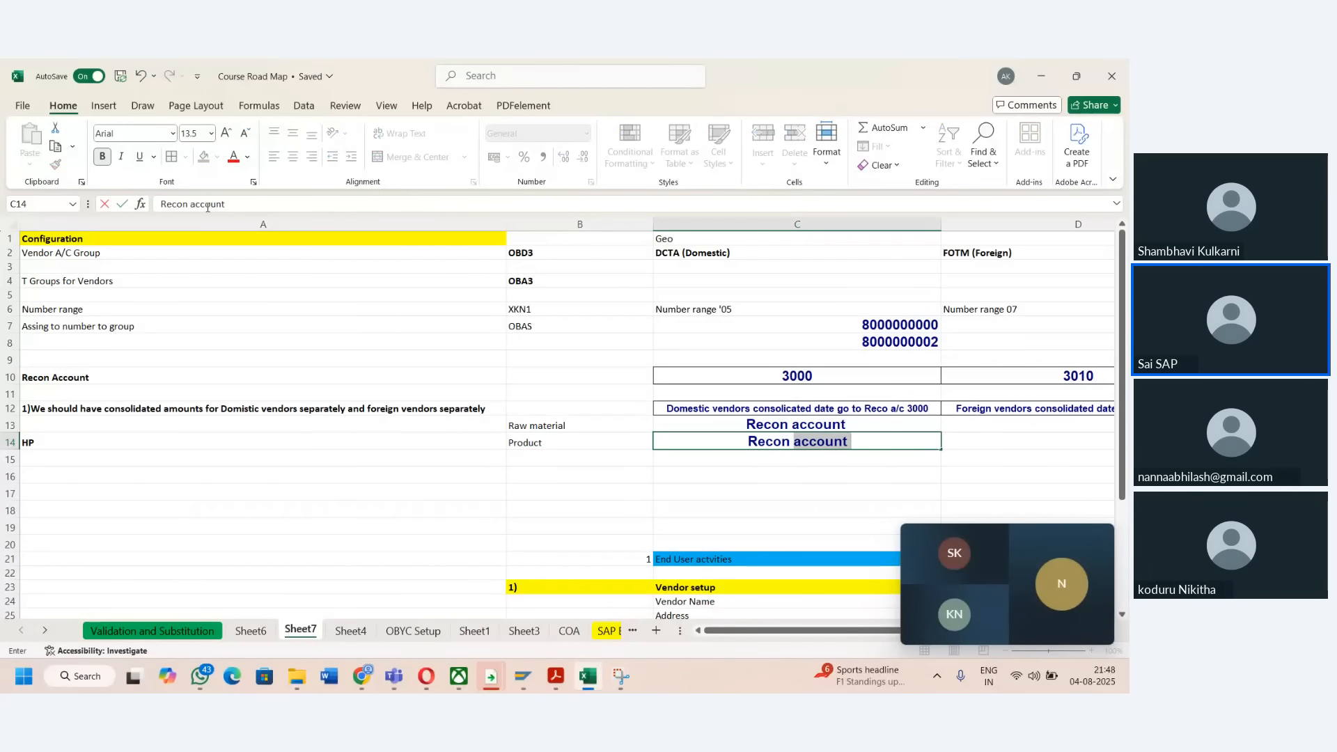
pyautogui.write('nt')
pyautogui.press('Right')
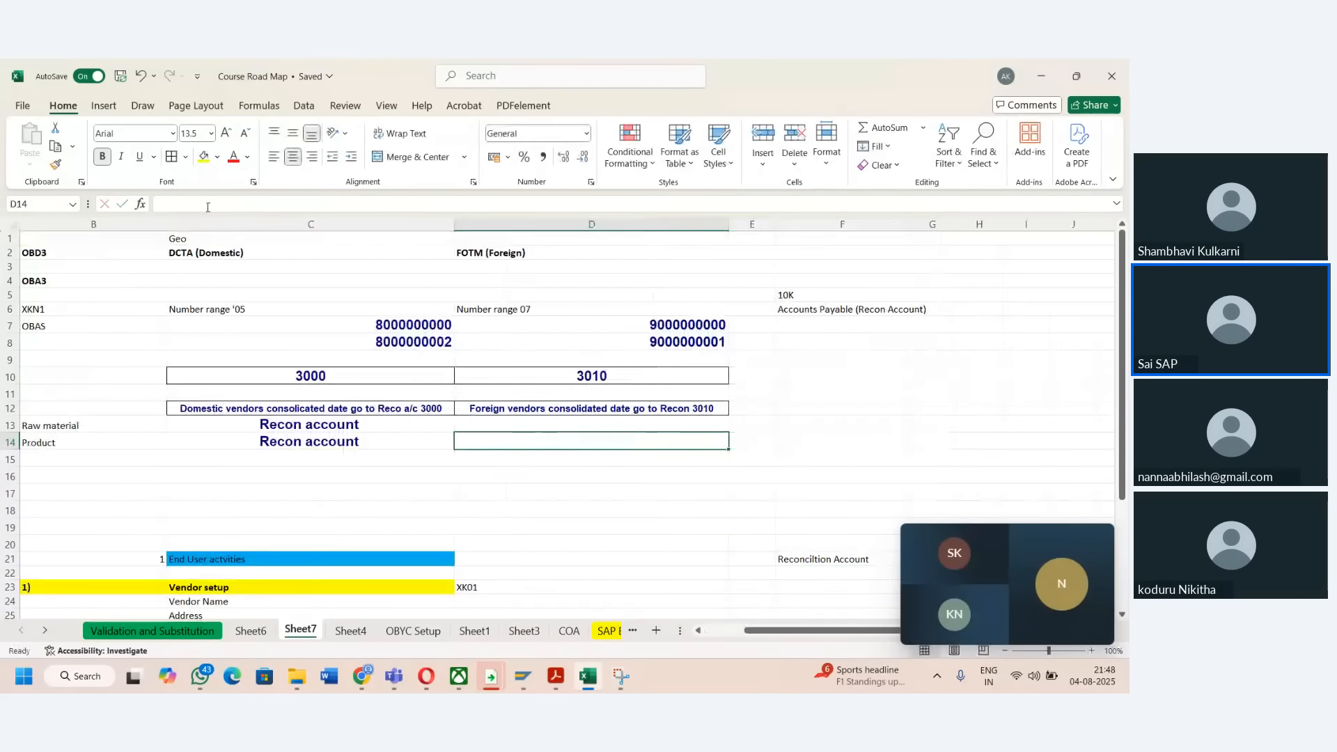
# - Review the HP vendor example in rows 13 and 14 and the domestic and foreign consolidation notes in row 12
pyautogui.press('Left')
pyautogui.press('Up')
pyautogui.press('Left')
pyautogui.press('Left')
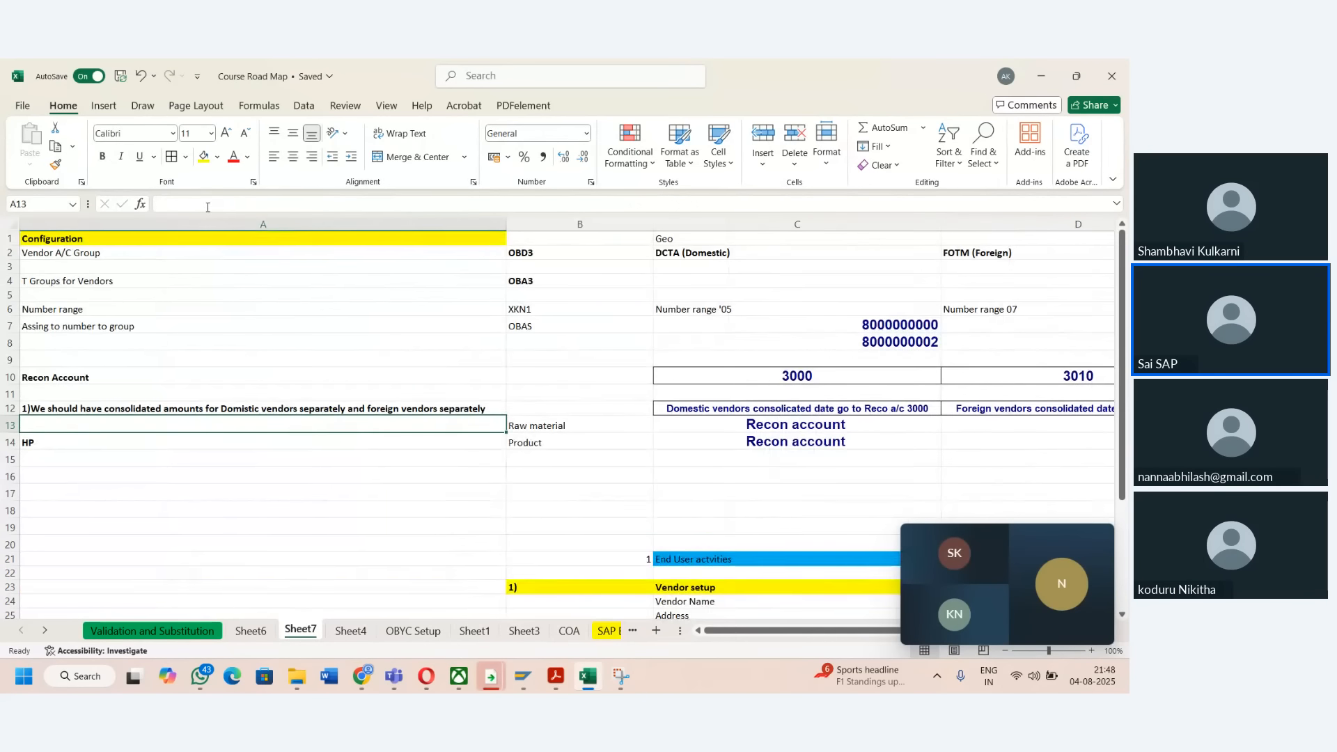
pyautogui.press('Down')
pyautogui.press('Right')
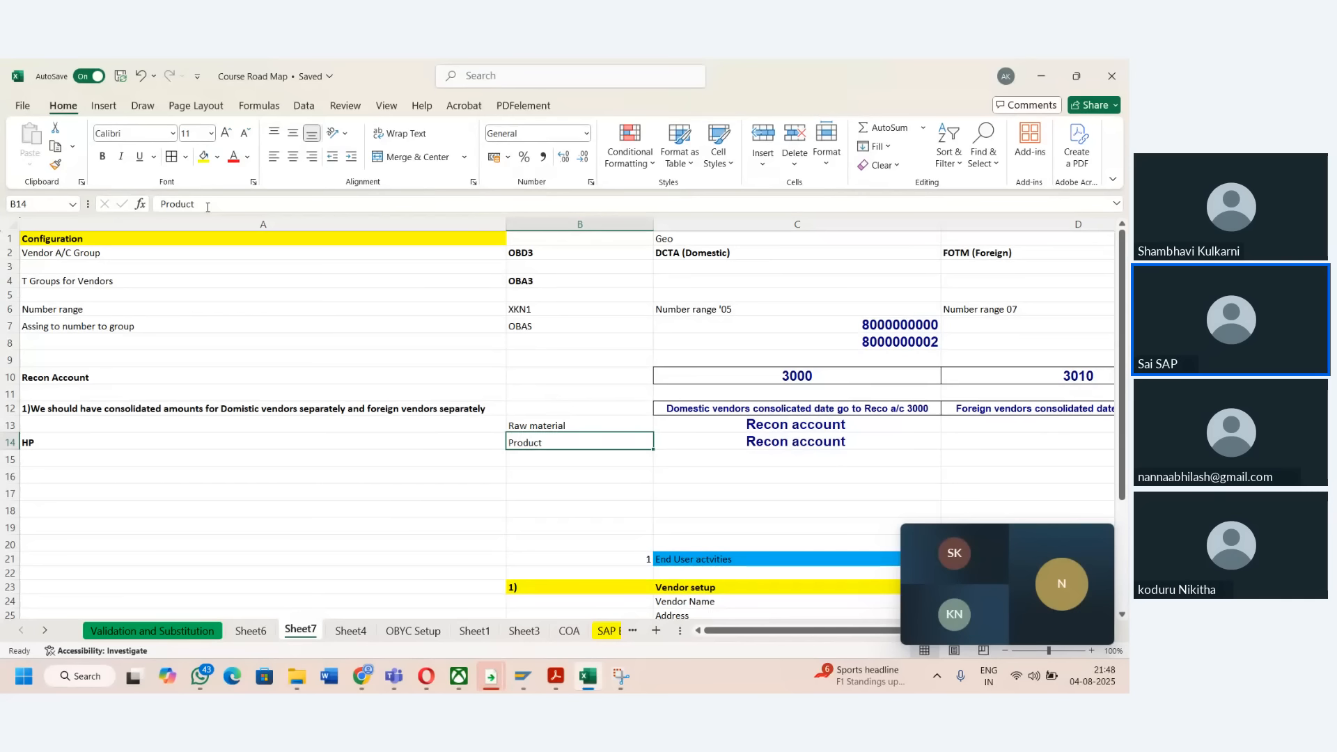
pyautogui.press('Left')
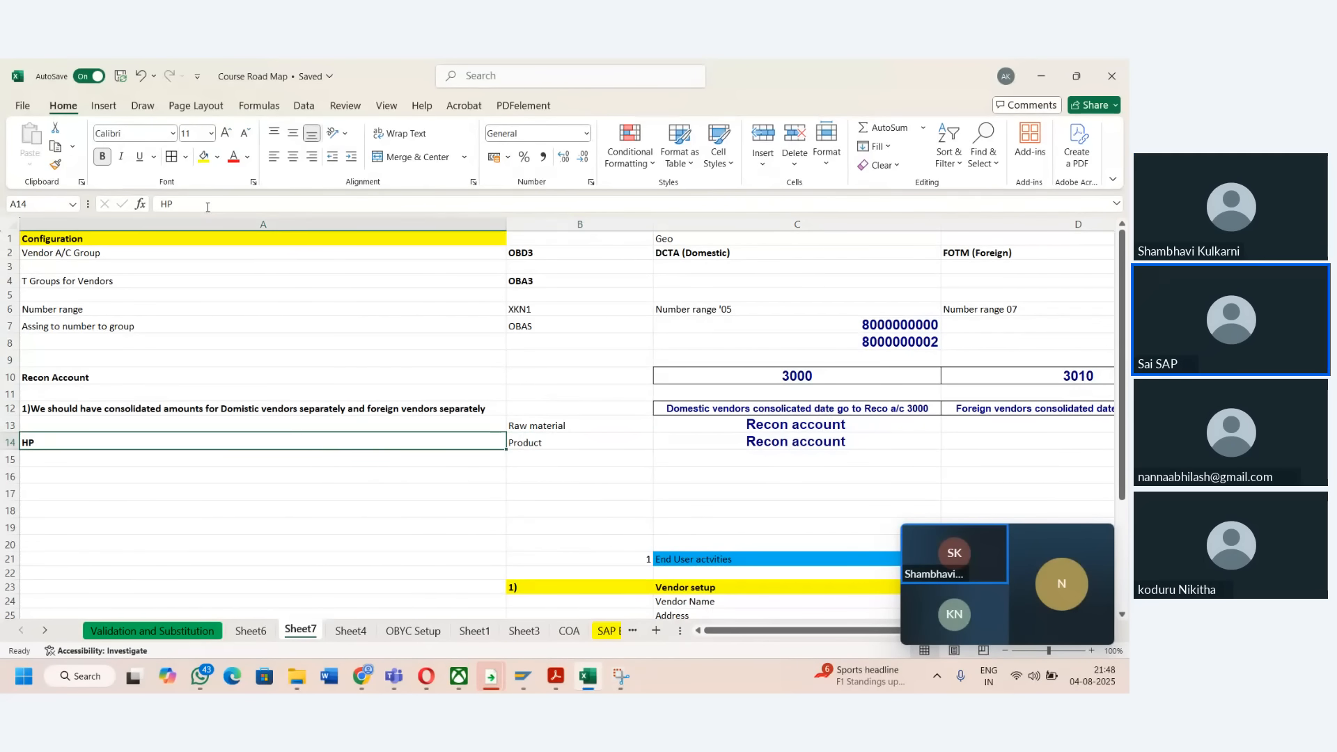
pyautogui.press('Up')
pyautogui.press('Up')
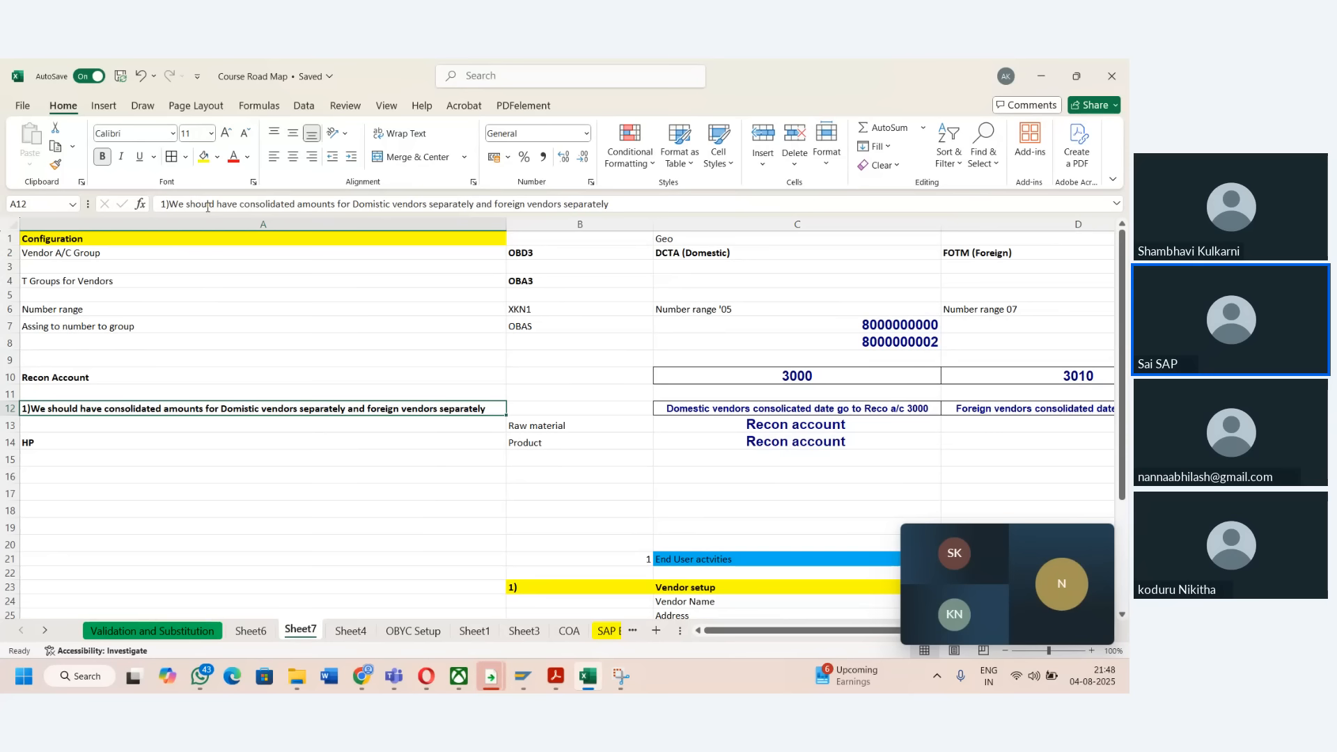
pyautogui.press('Right')
pyautogui.press('Right')
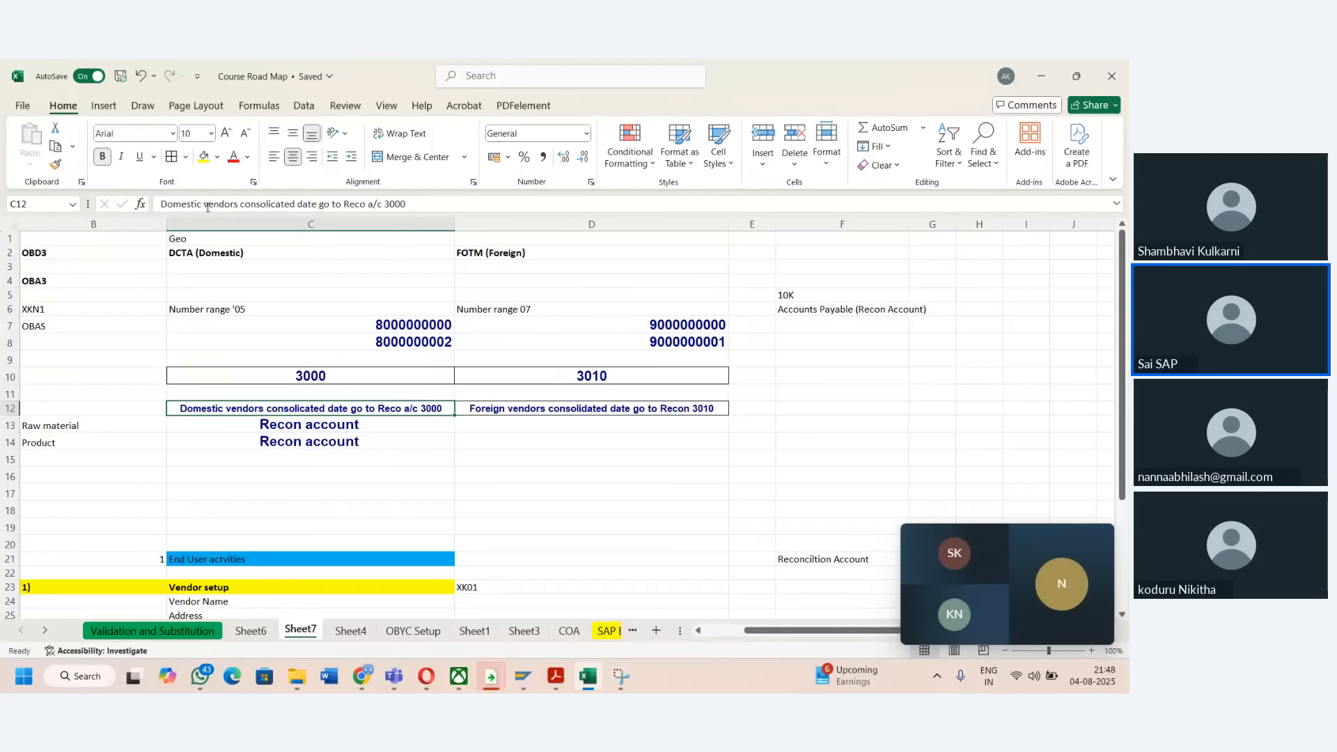
# - Switch to the SAP Display Vendor session and open transaction FS00 for editing G/L accounts centrally
pyautogui.moveTo(528, 676)
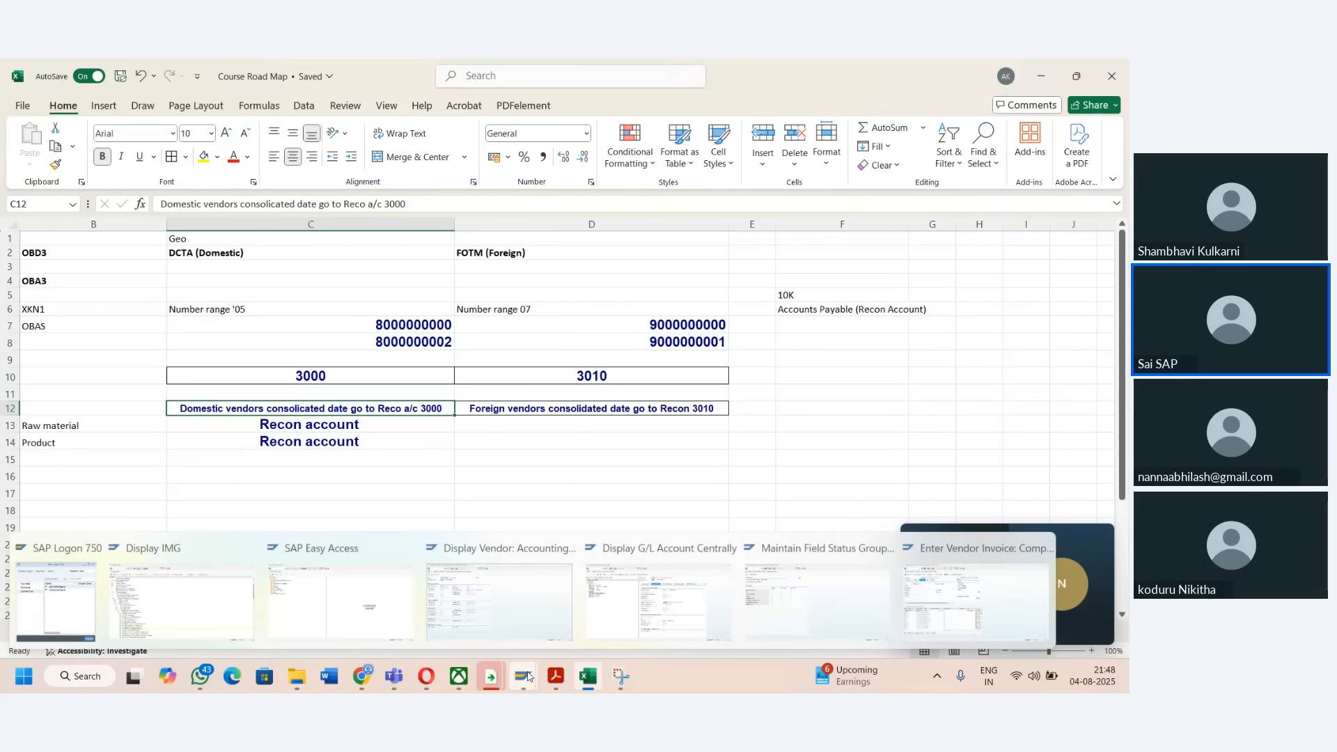
pyautogui.click(449, 599)
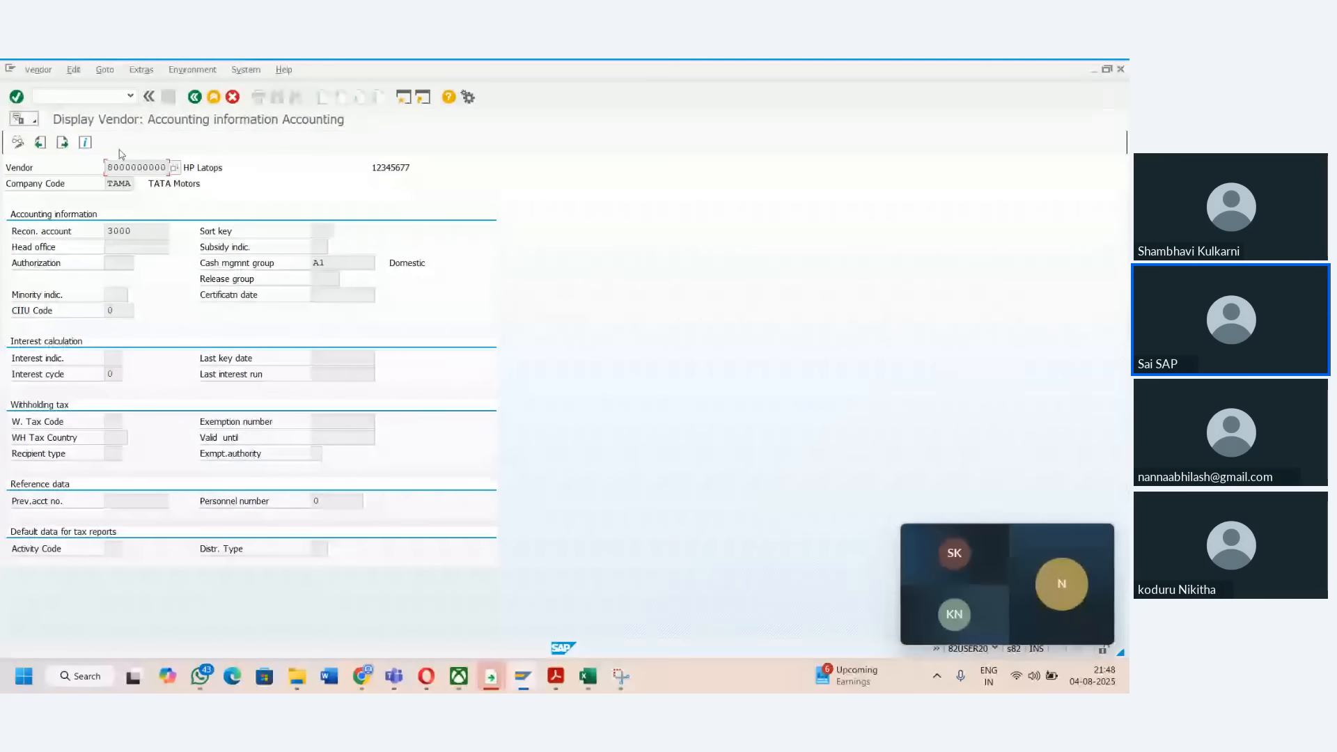
pyautogui.click(83, 96)
pyautogui.write('/nFS')
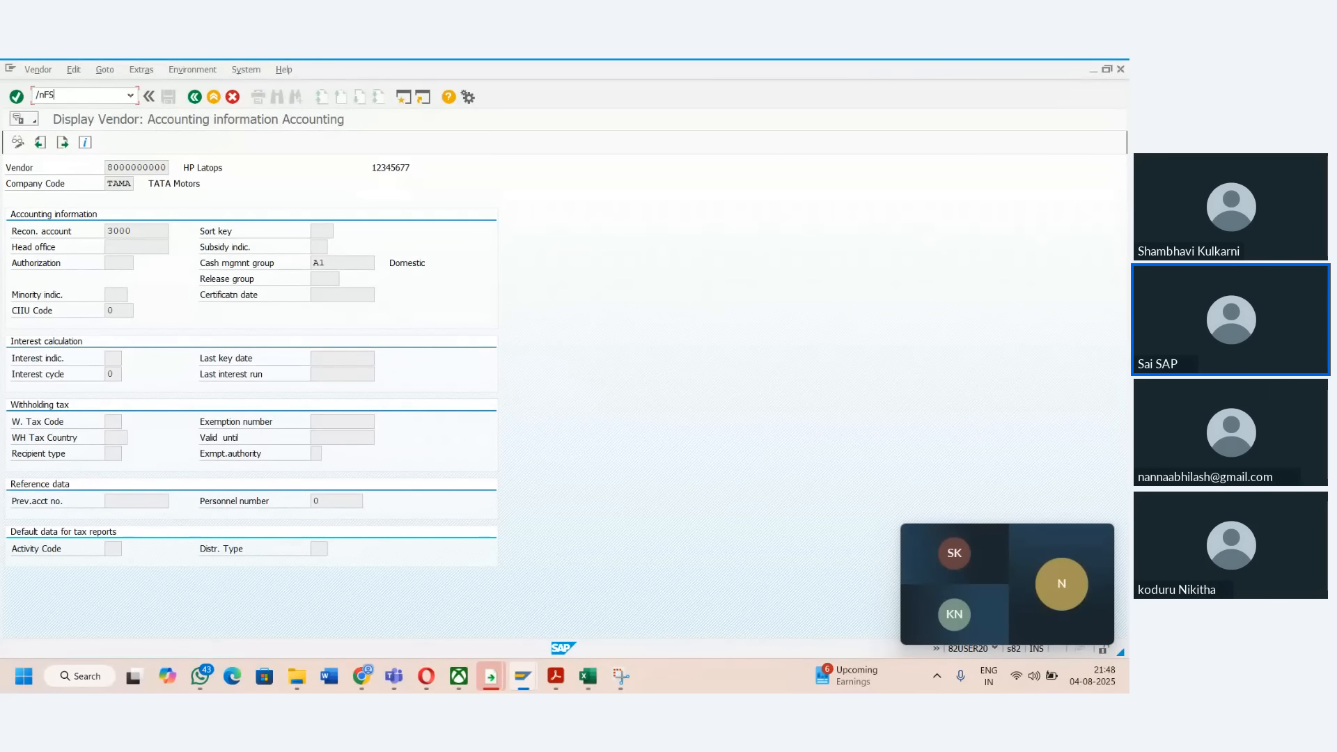
pyautogui.write('00')
pyautogui.press('Return')
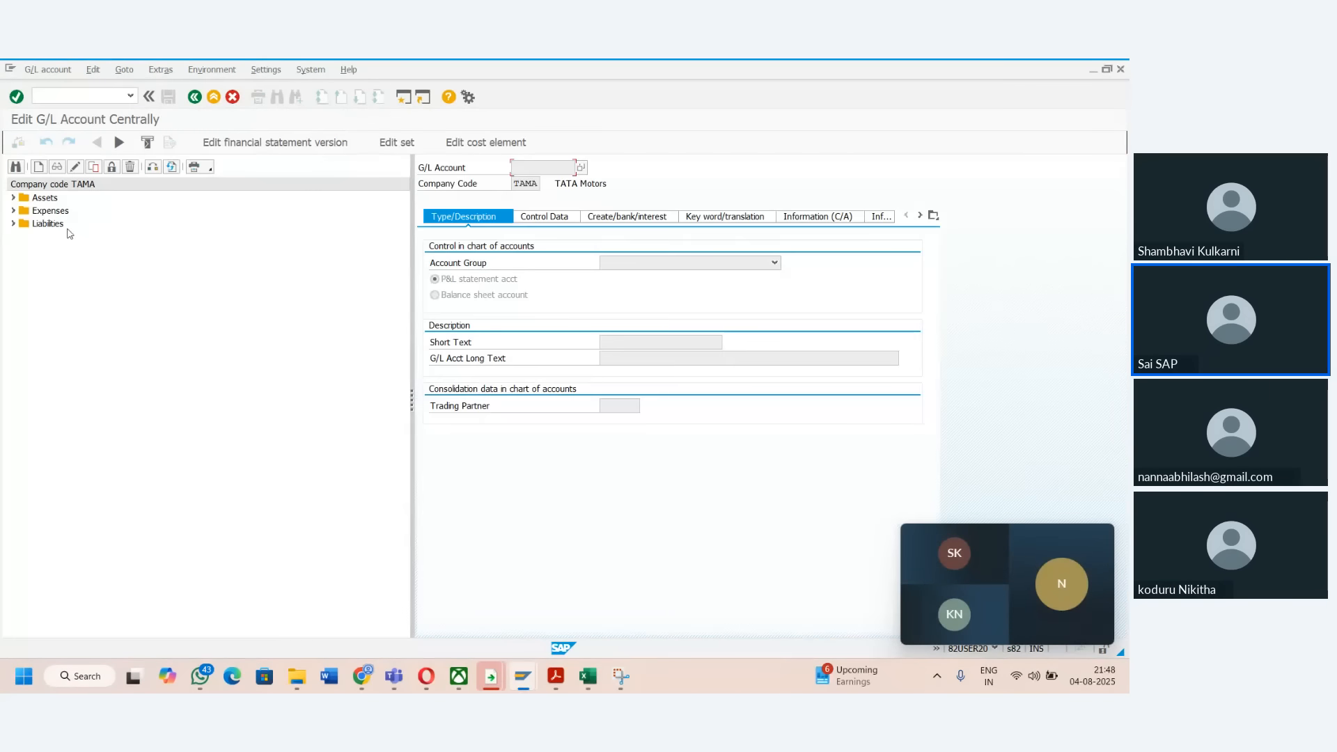
# - Copy the Accounts Payable G/L account 3000 under Liabilities to new account 3010 in company code TAMA and save it
pyautogui.click(14, 224)
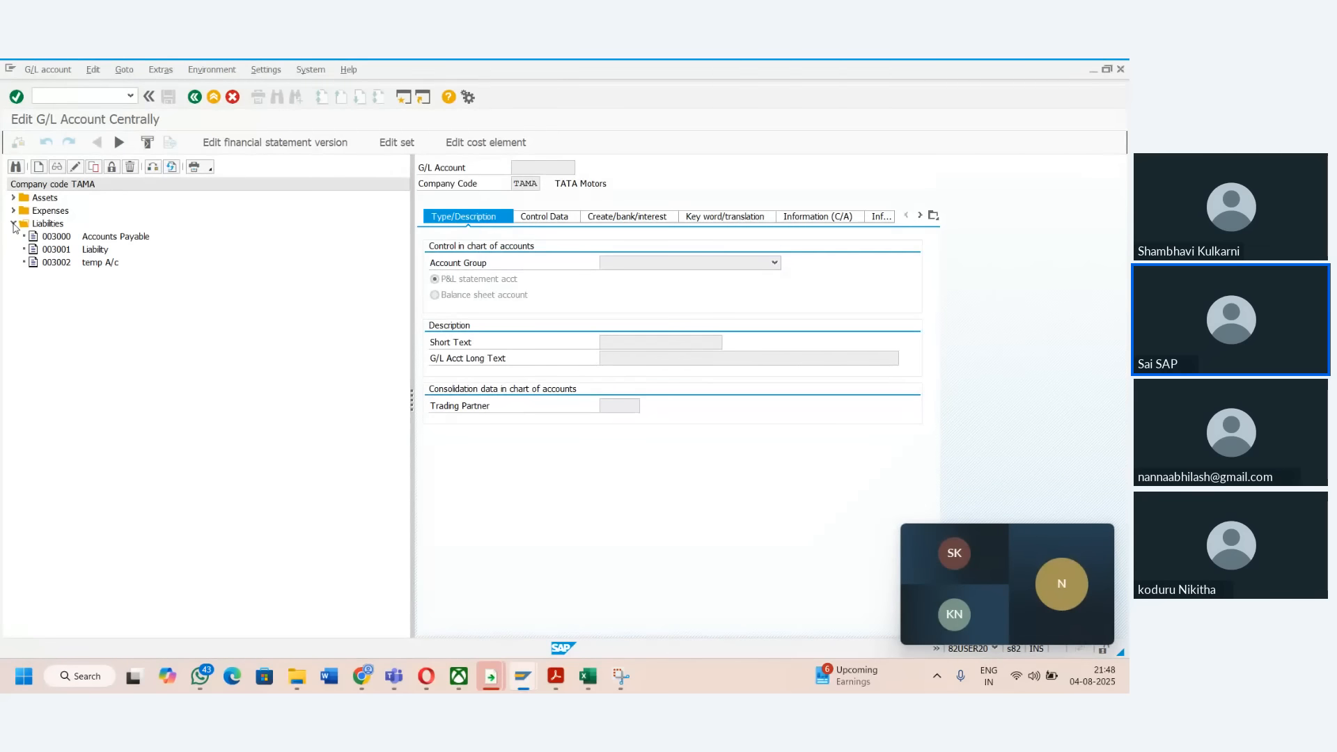
pyautogui.click(64, 241)
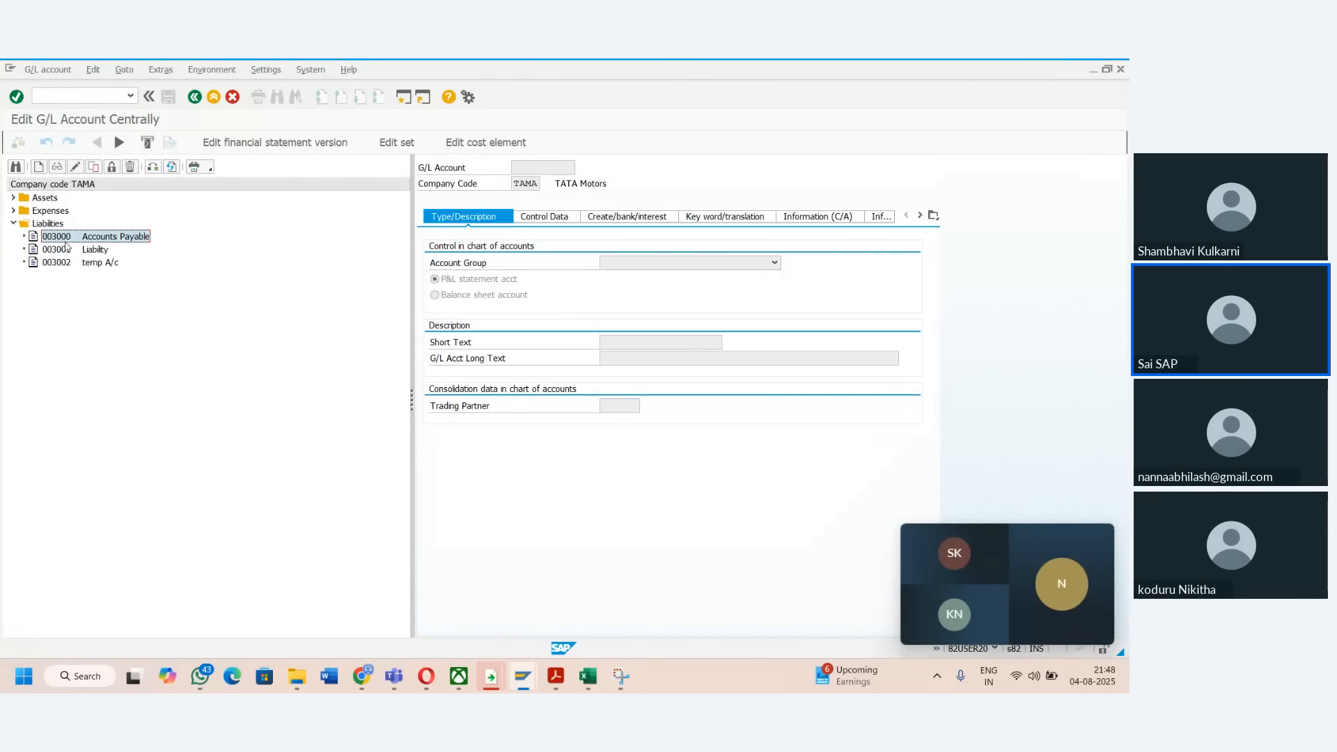
pyautogui.click(94, 169)
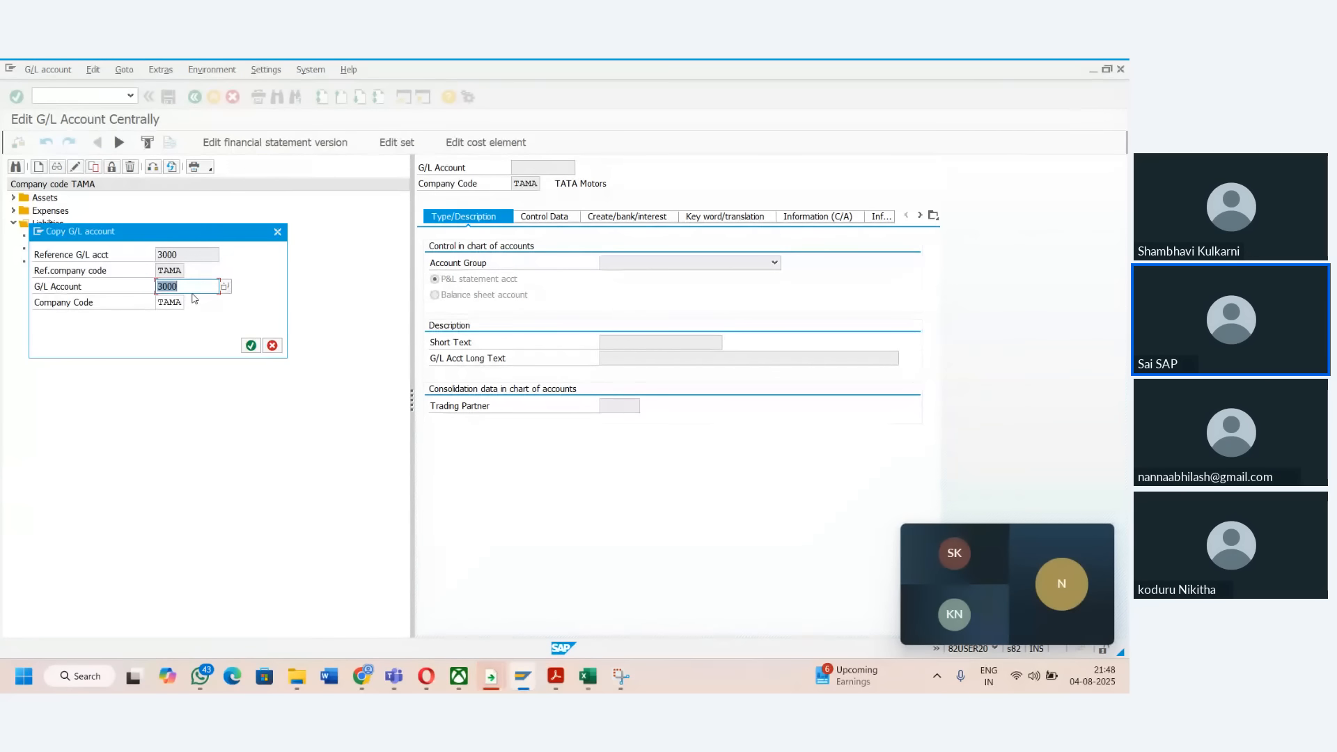
pyautogui.click(195, 289)
pyautogui.press('BackSpace')
pyautogui.press('BackSpace')
pyautogui.write('10')
pyautogui.click(250, 345)
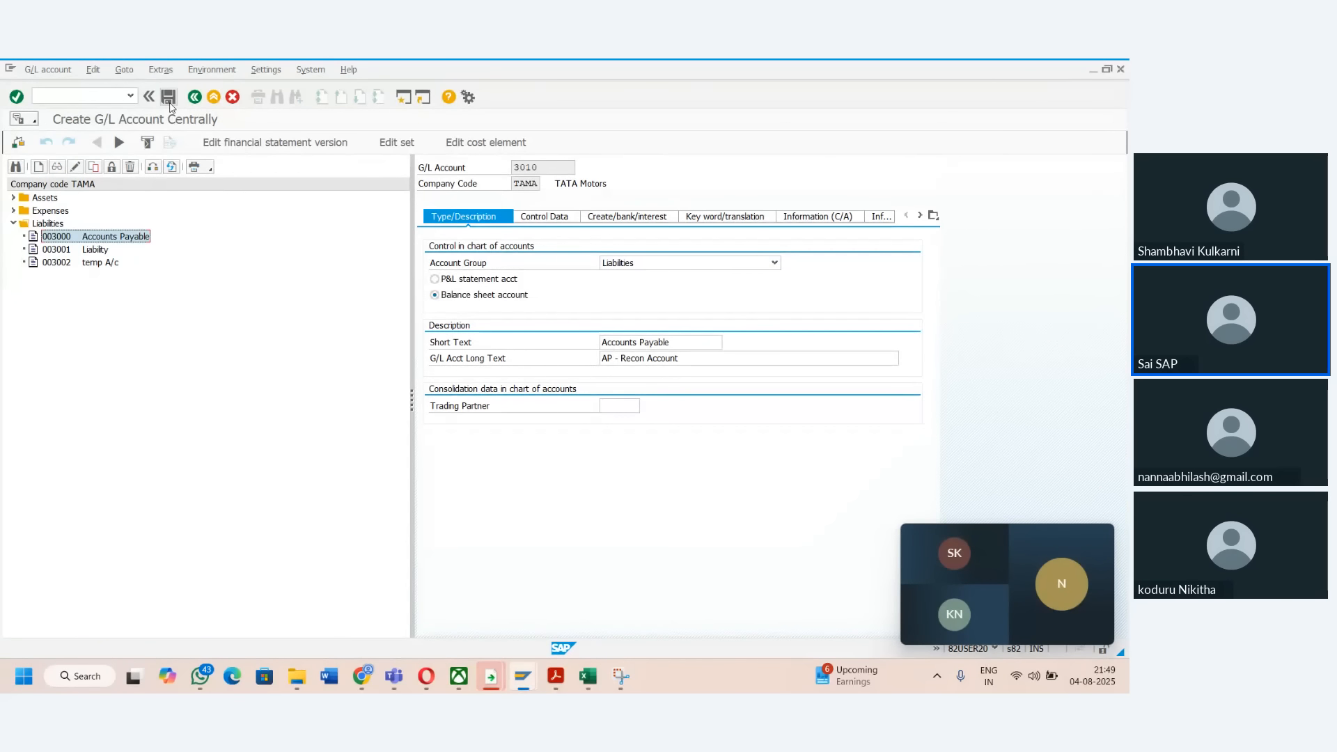
pyautogui.click(169, 98)
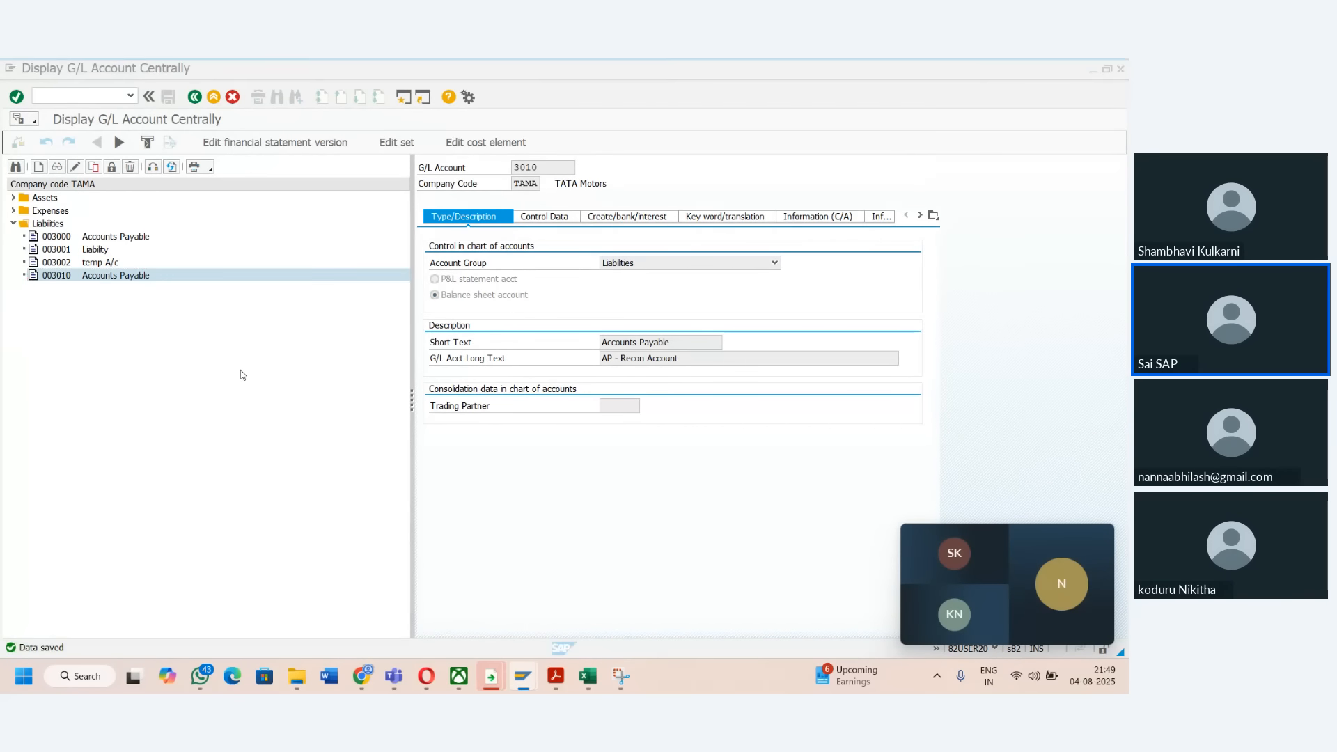
# - Switch back to the Excel workbook and compare the recon accounts in row 10 with the G/L account in SAP
pyautogui.hotkey('alt', 'Tab')
pyautogui.click(300, 373)
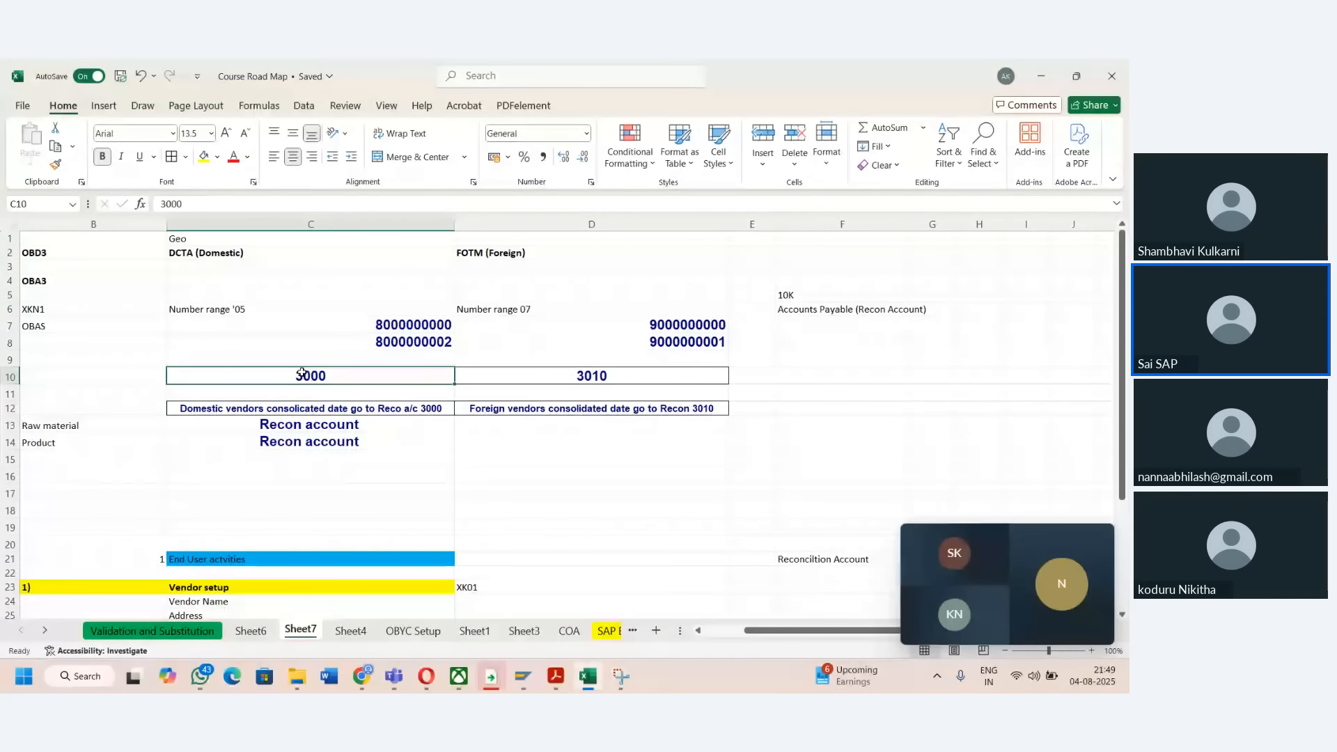
pyautogui.press('Left')
pyautogui.press('Left')
pyautogui.press('Right')
pyautogui.press('Right')
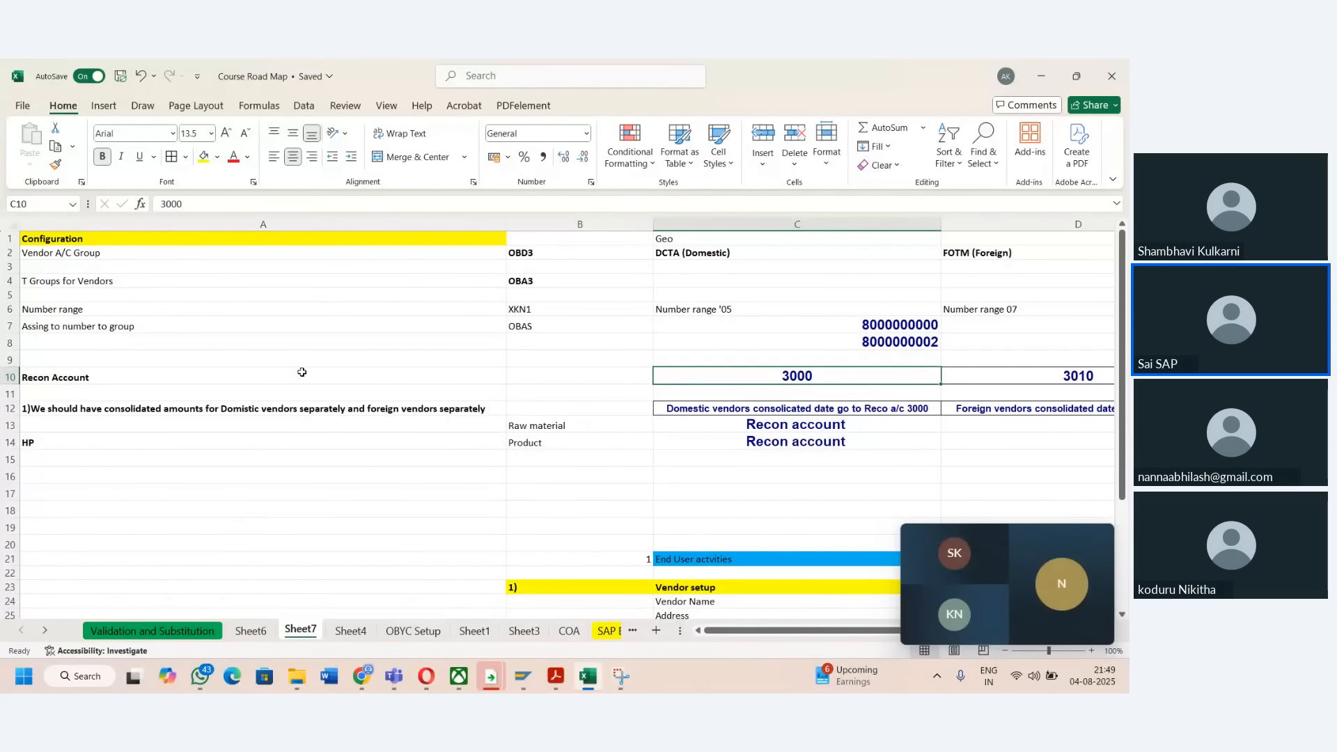
pyautogui.hotkey('alt', 'Tab')
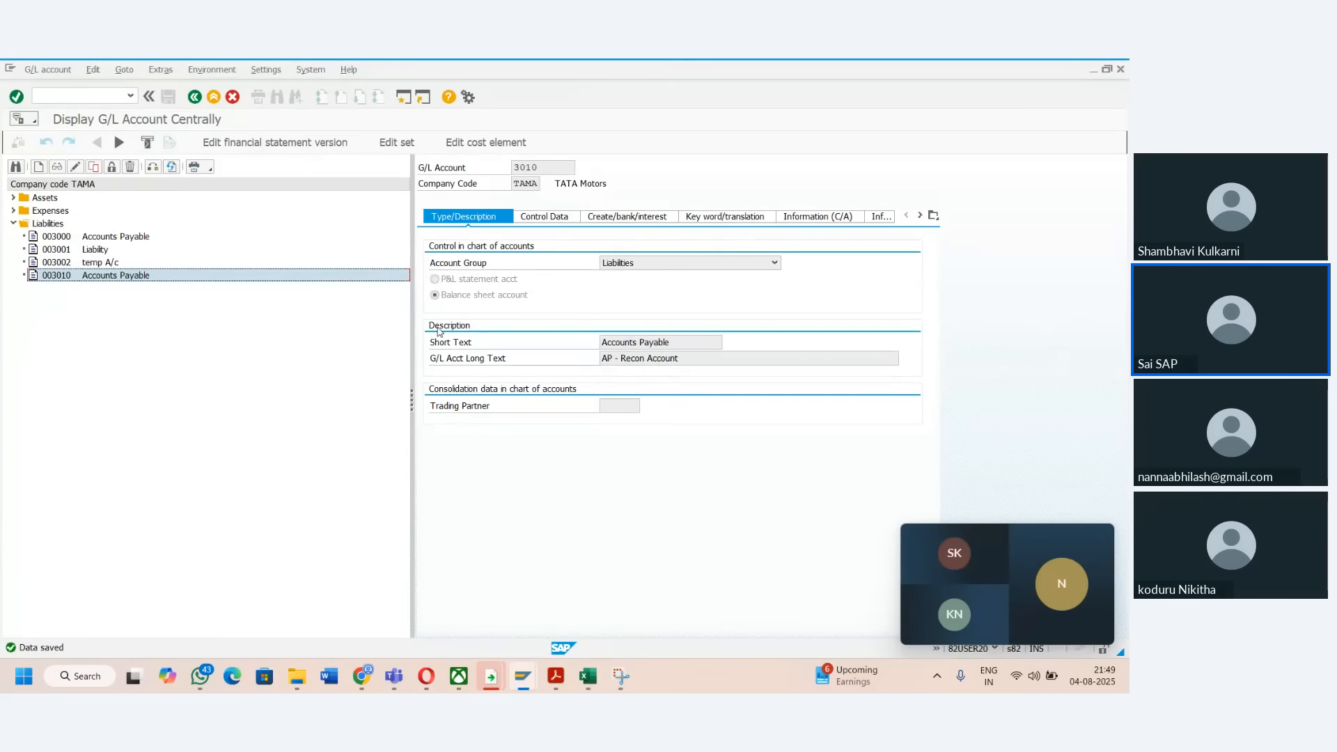
pyautogui.hotkey('alt', 'Tab')
pyautogui.press('Right')
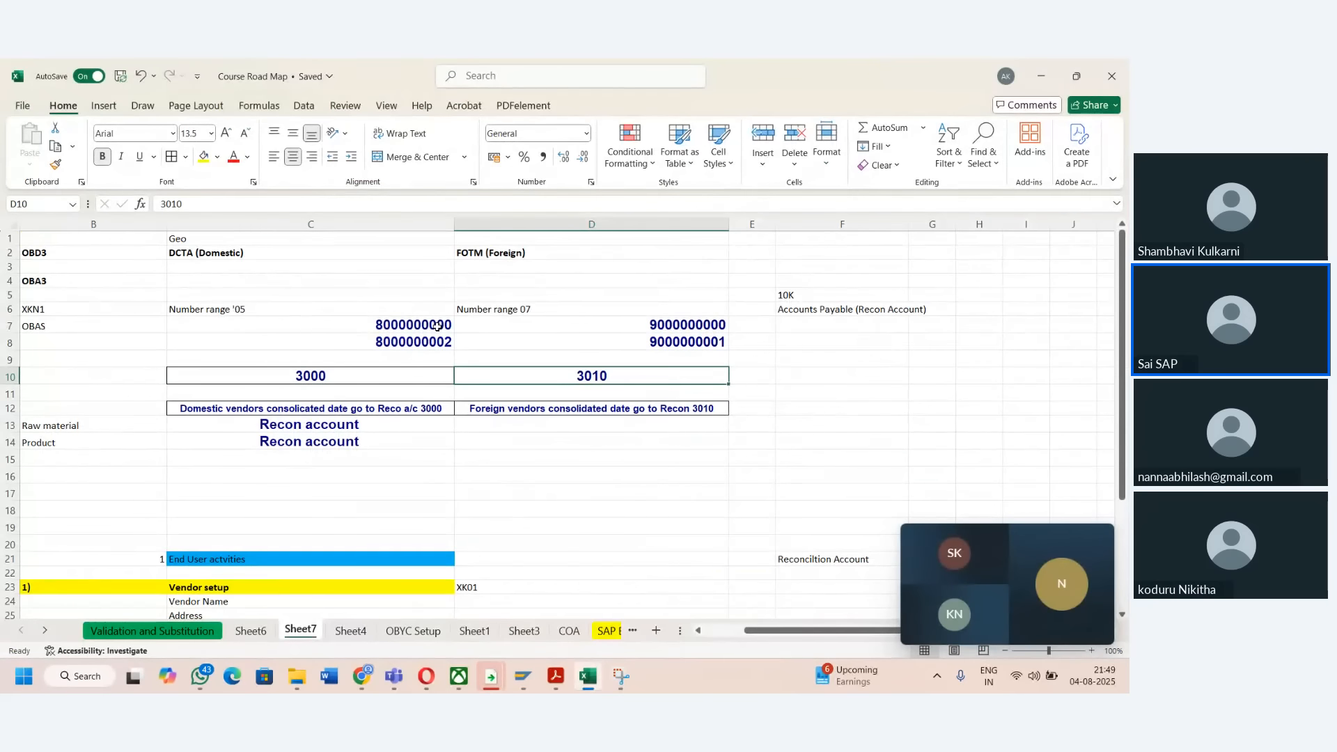
pyautogui.press('Left')
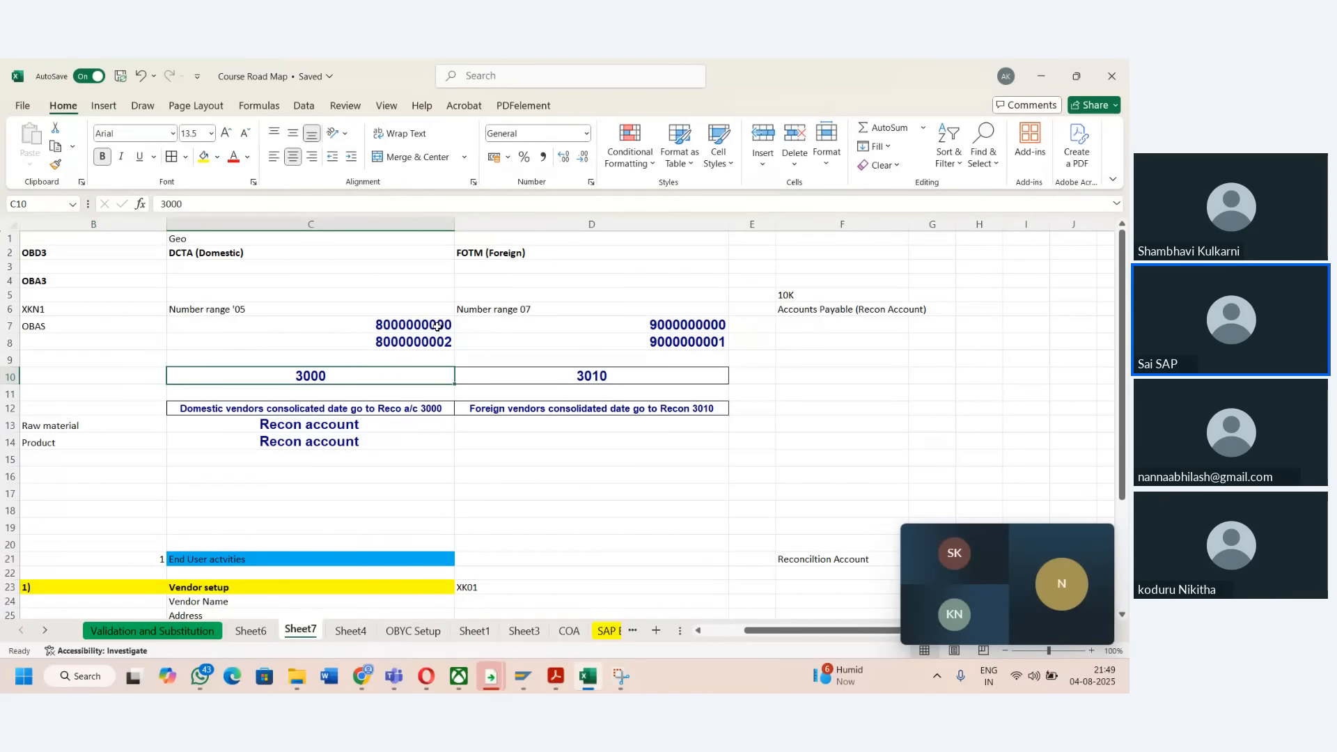
# - Examine the HP, raw material and product entries in rows 13 and 14 together with their recon account cells
pyautogui.press('Down')
pyautogui.press('Down')
pyautogui.press('Down')
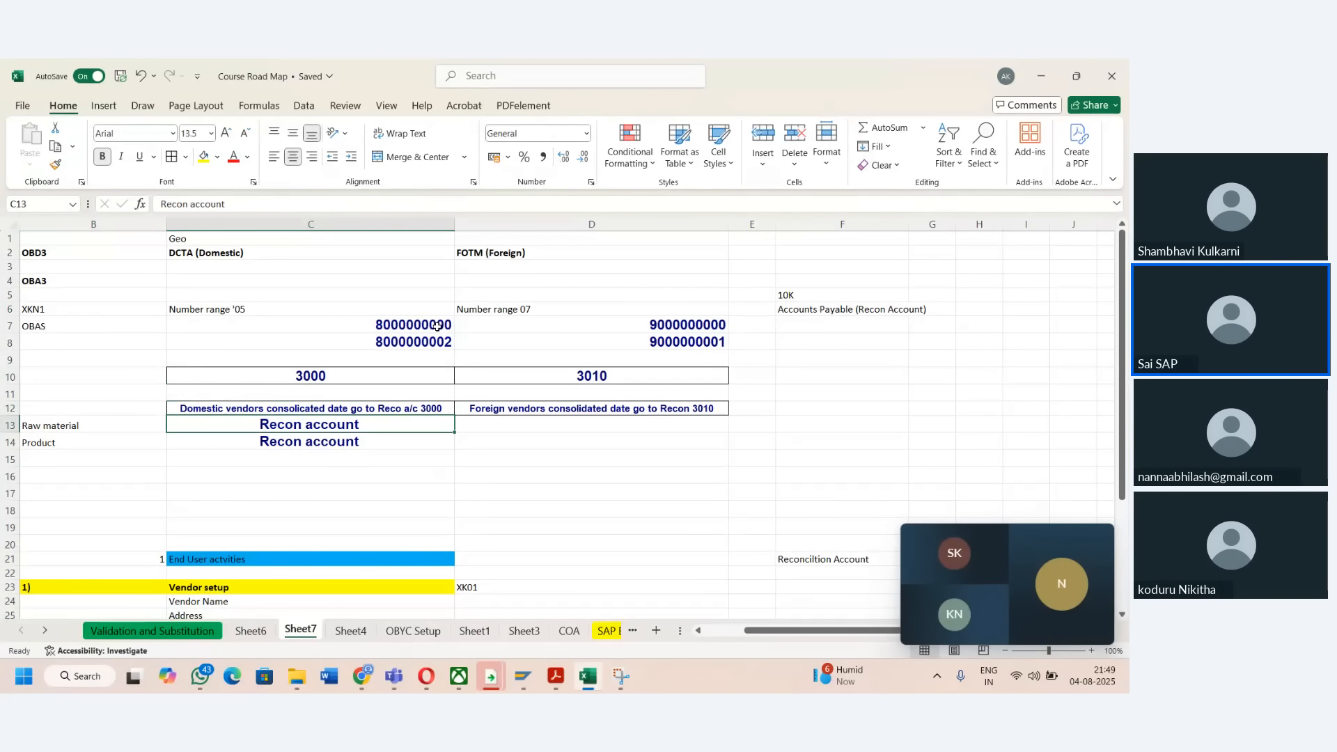
pyautogui.press('Home')
pyautogui.press('Down')
pyautogui.press('Up')
pyautogui.press('Down')
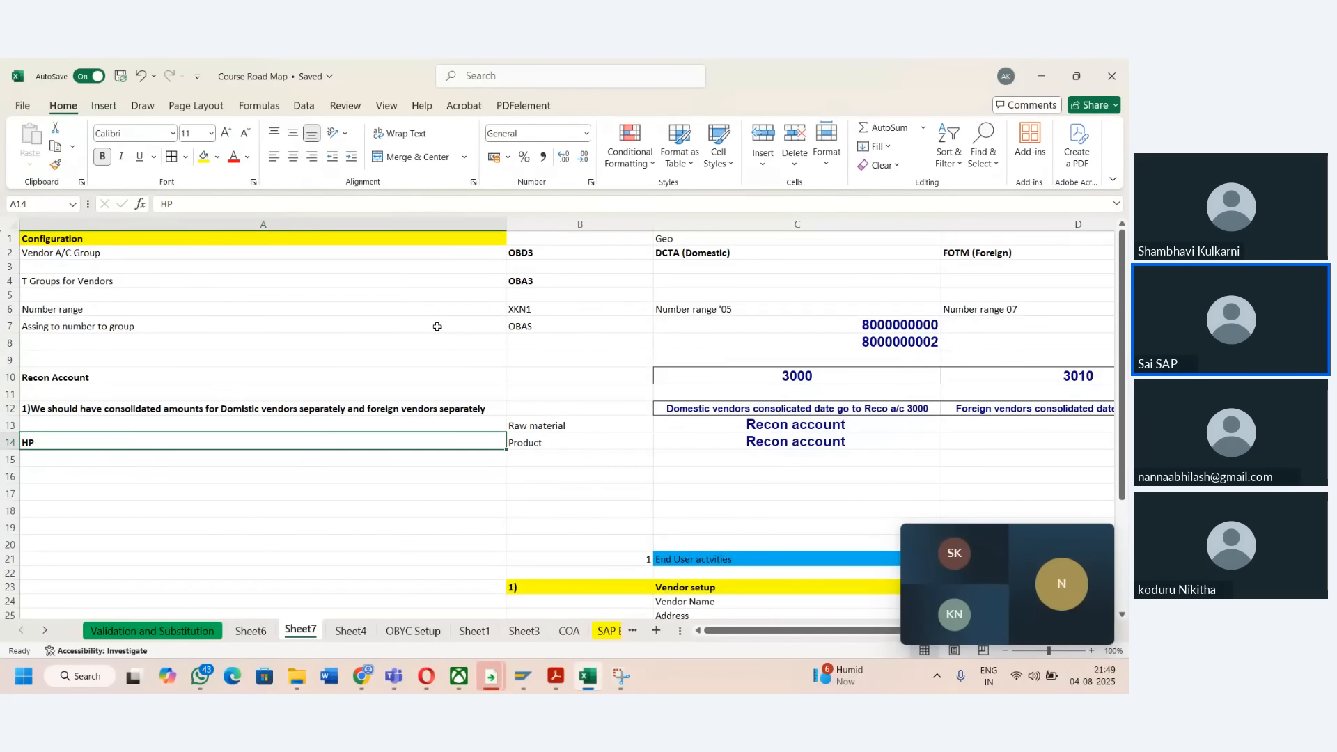
pyautogui.press('Right')
pyautogui.press('Left')
pyautogui.press('Up')
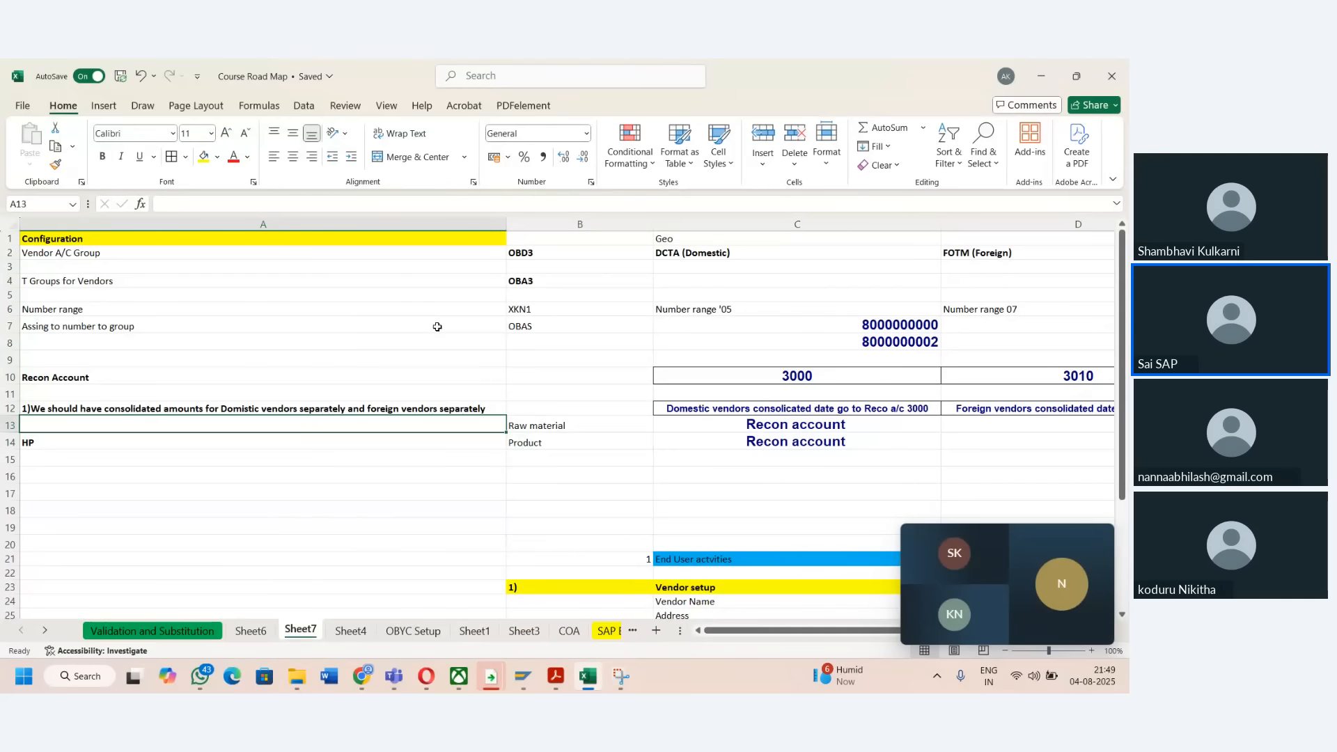
pyautogui.press('Up')
pyautogui.press('Down')
pyautogui.press('Right')
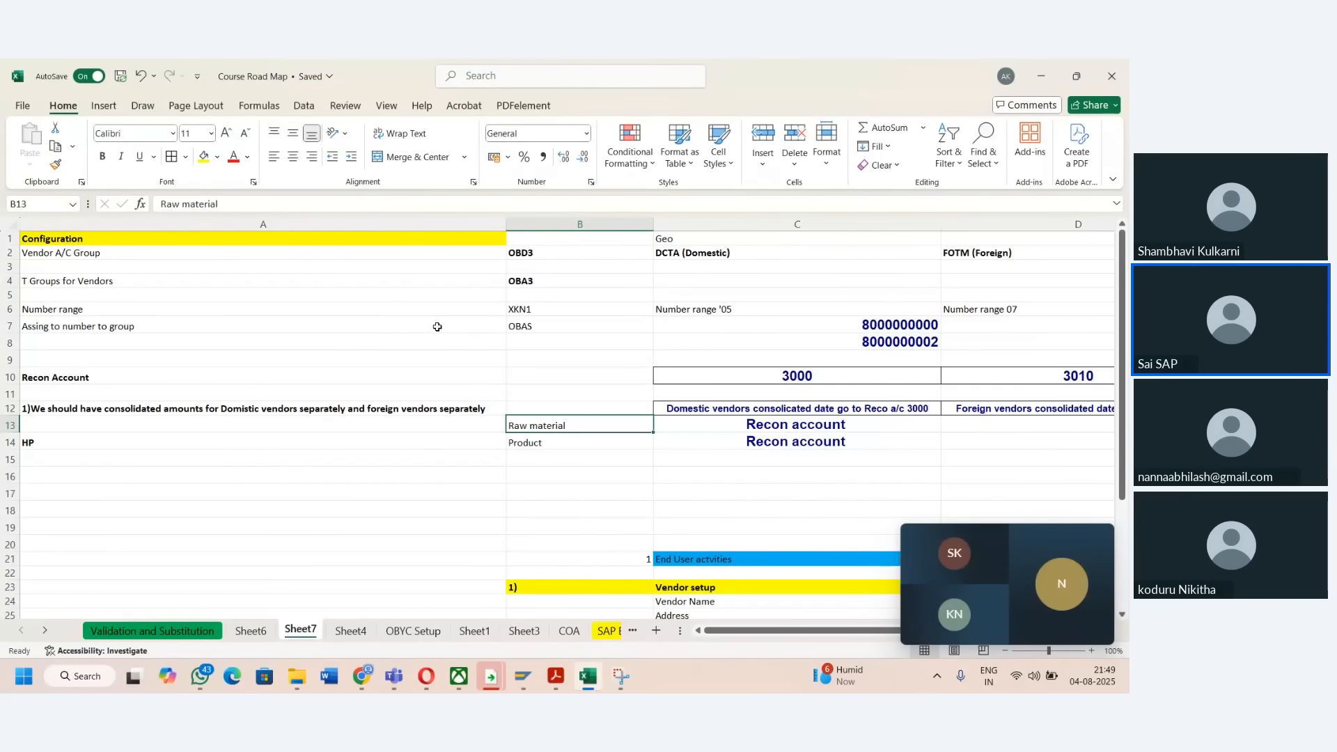
pyautogui.press('Down')
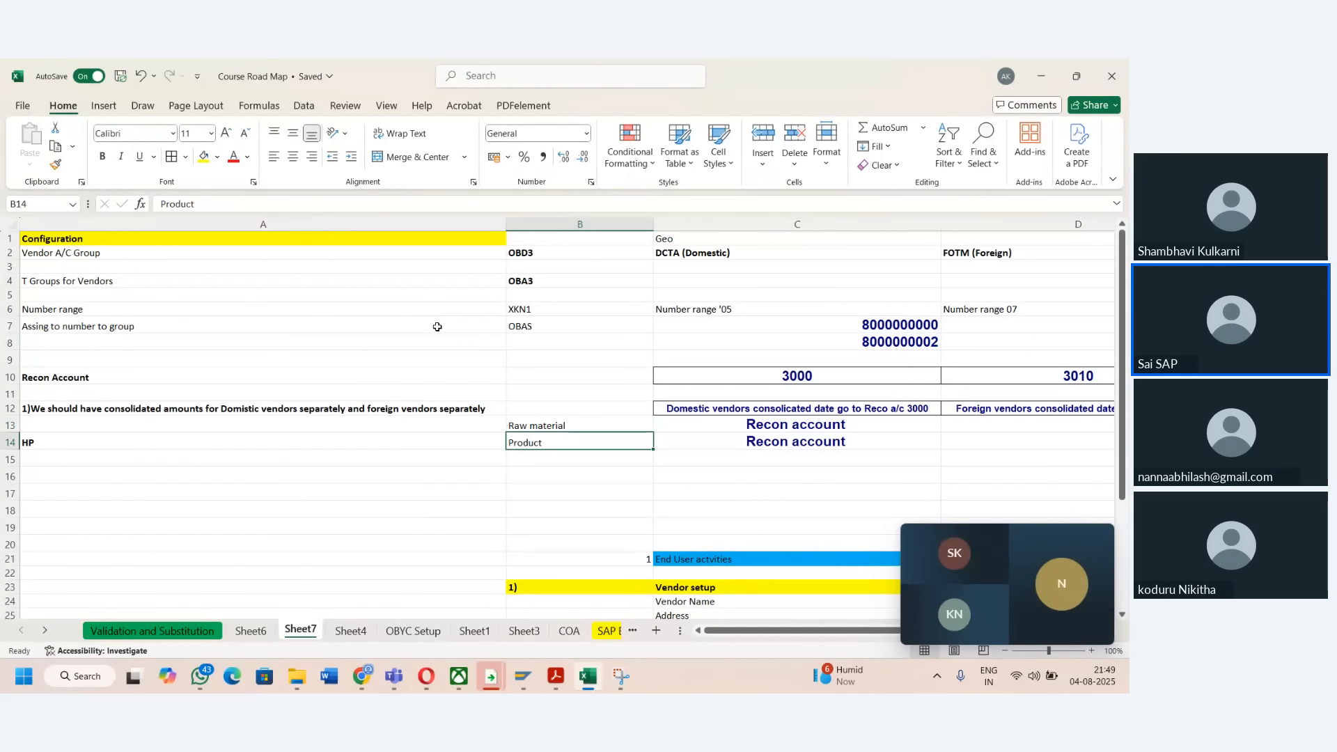
pyautogui.press('Up')
pyautogui.press('Right')
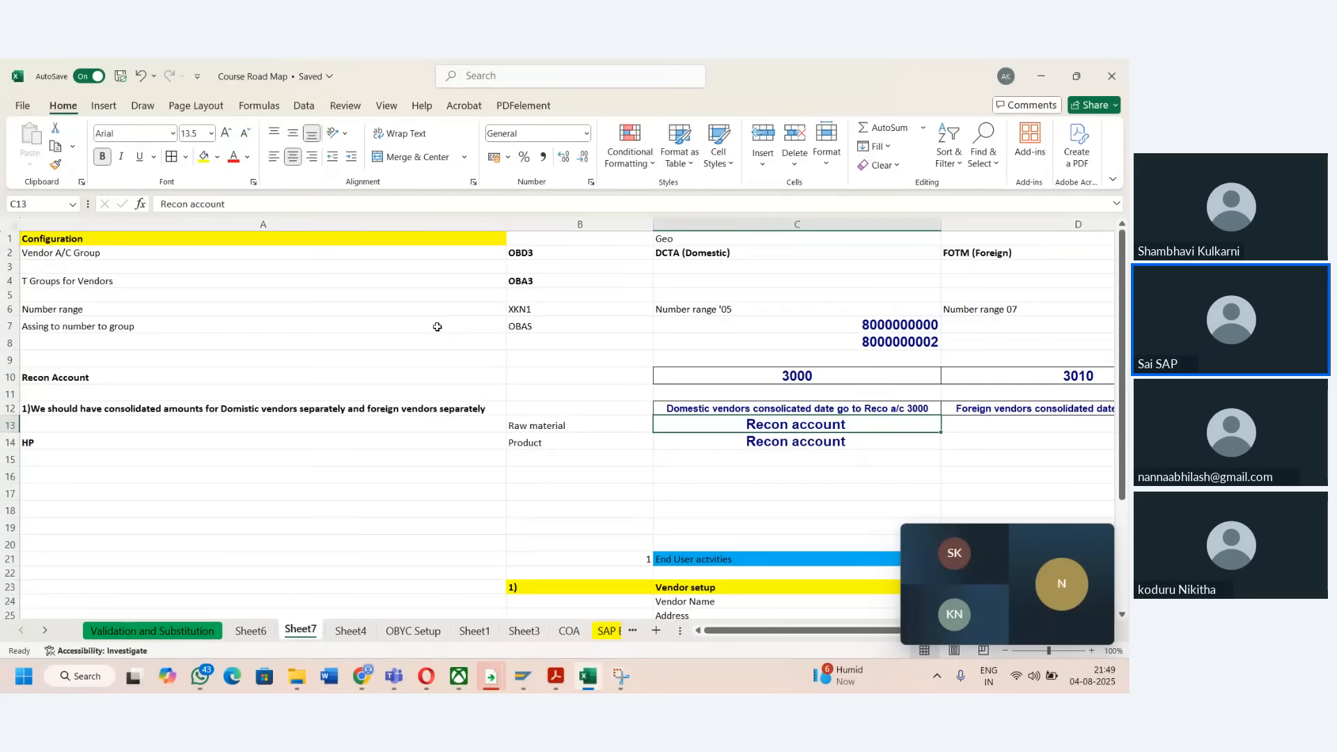
pyautogui.press('Down')
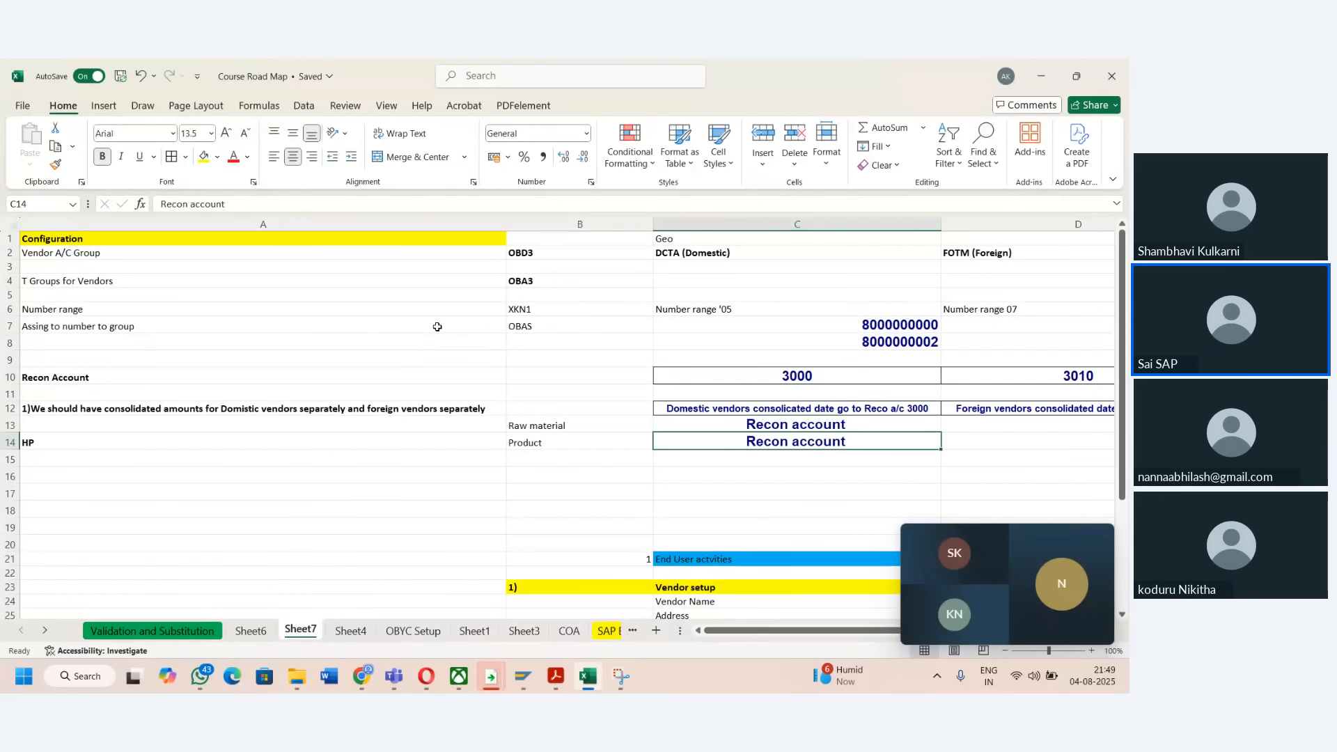
# - Fill the whole of row 16 below the HP product entries with yellow
pyautogui.press('Down')
pyautogui.press('Down')
pyautogui.press('Left')
pyautogui.press('Left')
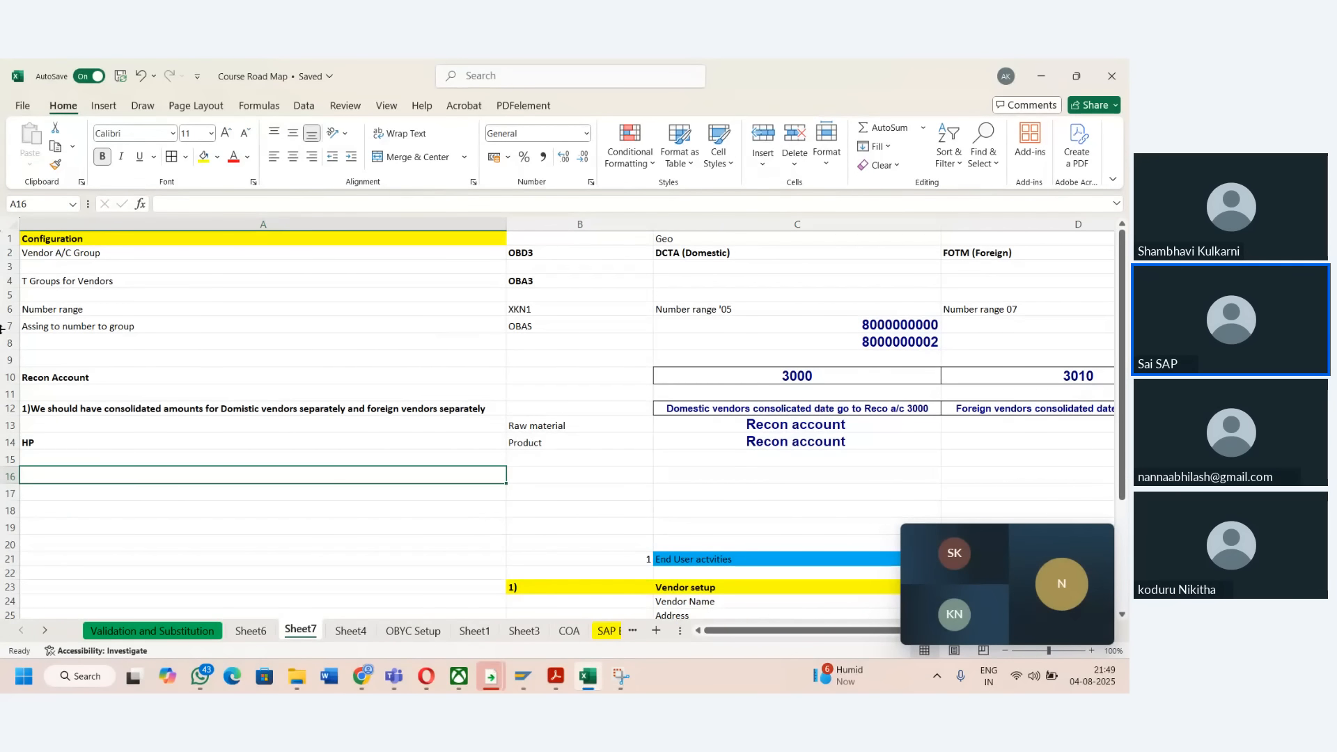
pyautogui.click(10, 477)
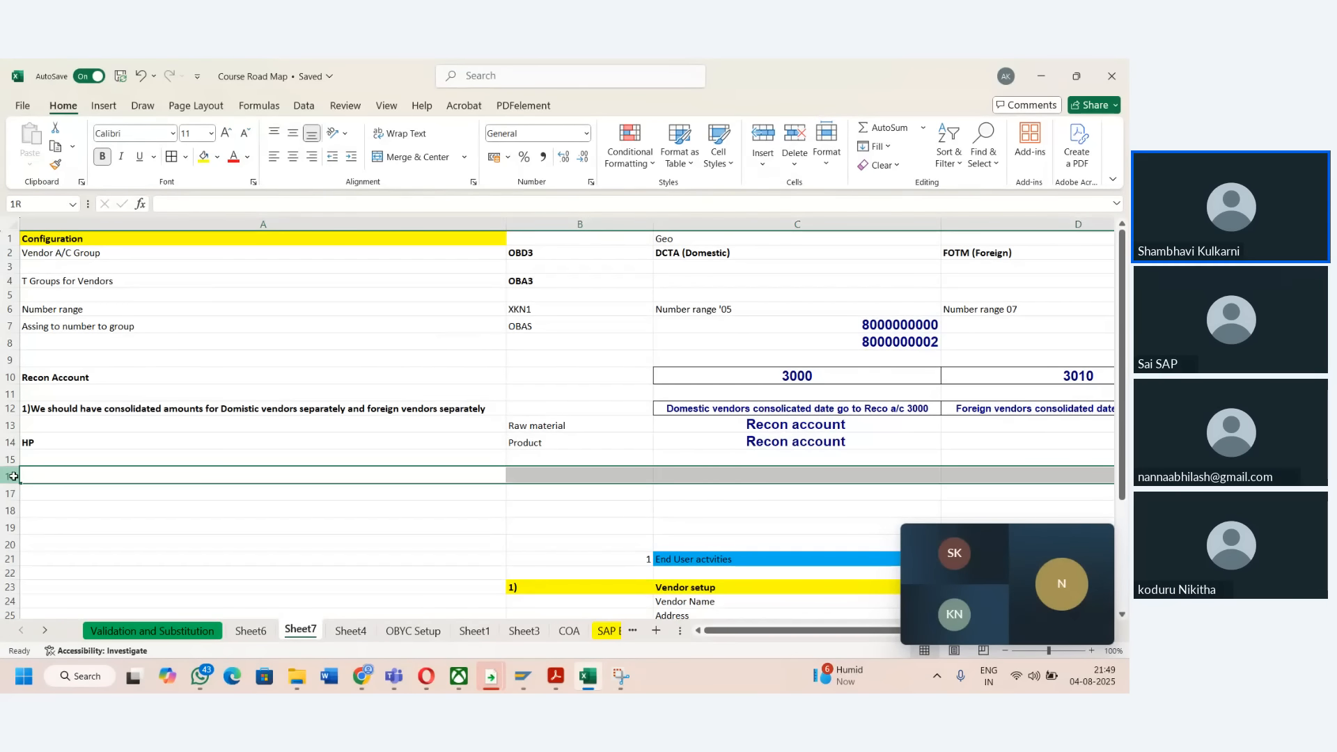
pyautogui.click(204, 156)
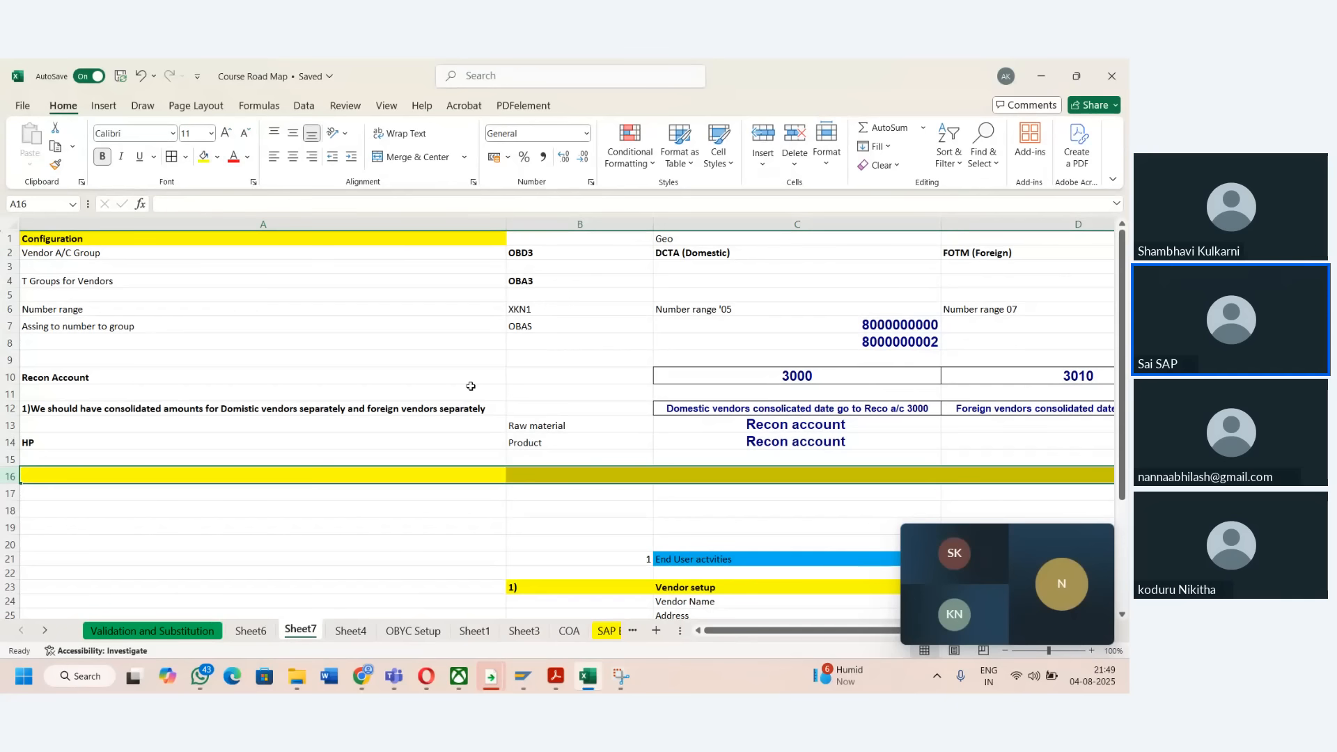
# - Enter the heading Alt Recon Account in cell B16 at font size 20 and widen column B to fit it
pyautogui.click(575, 476)
pyautogui.write('Alt Reco')
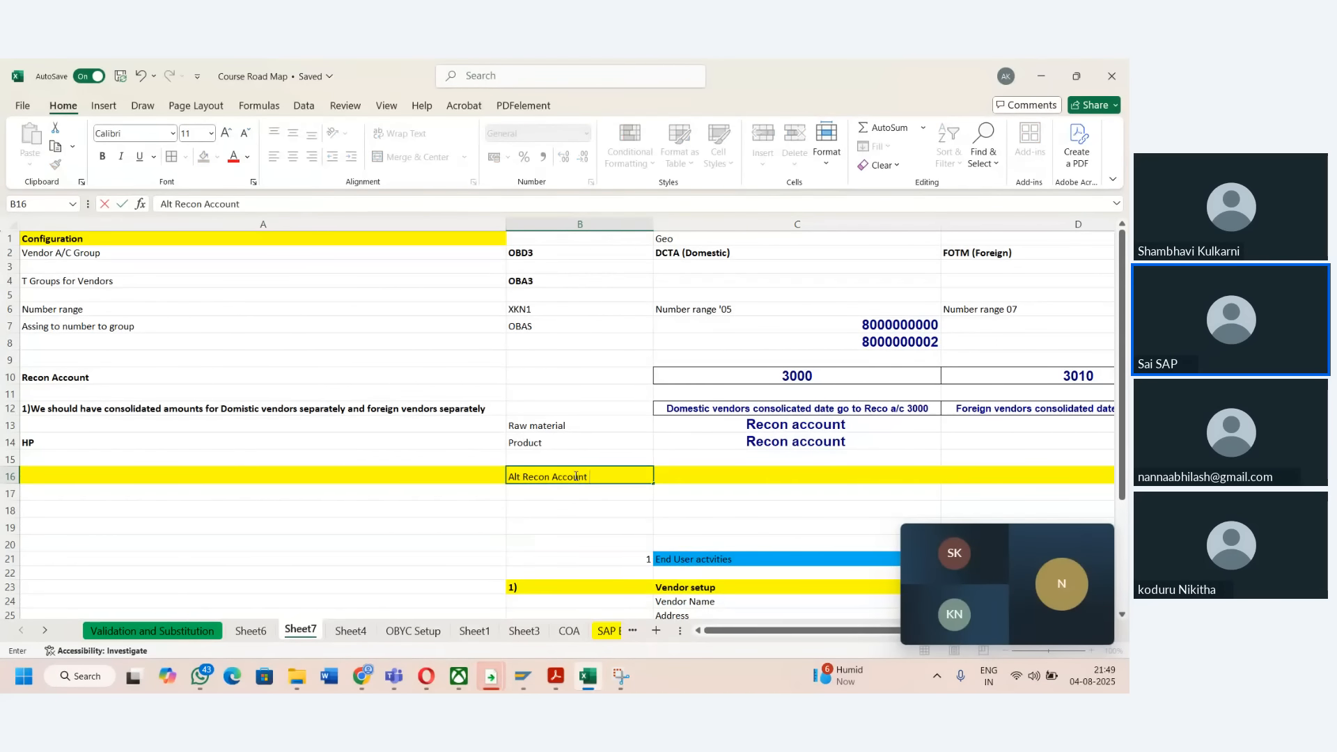
pyautogui.write('n Account')
pyautogui.hotkey('ctrl', 'Return')
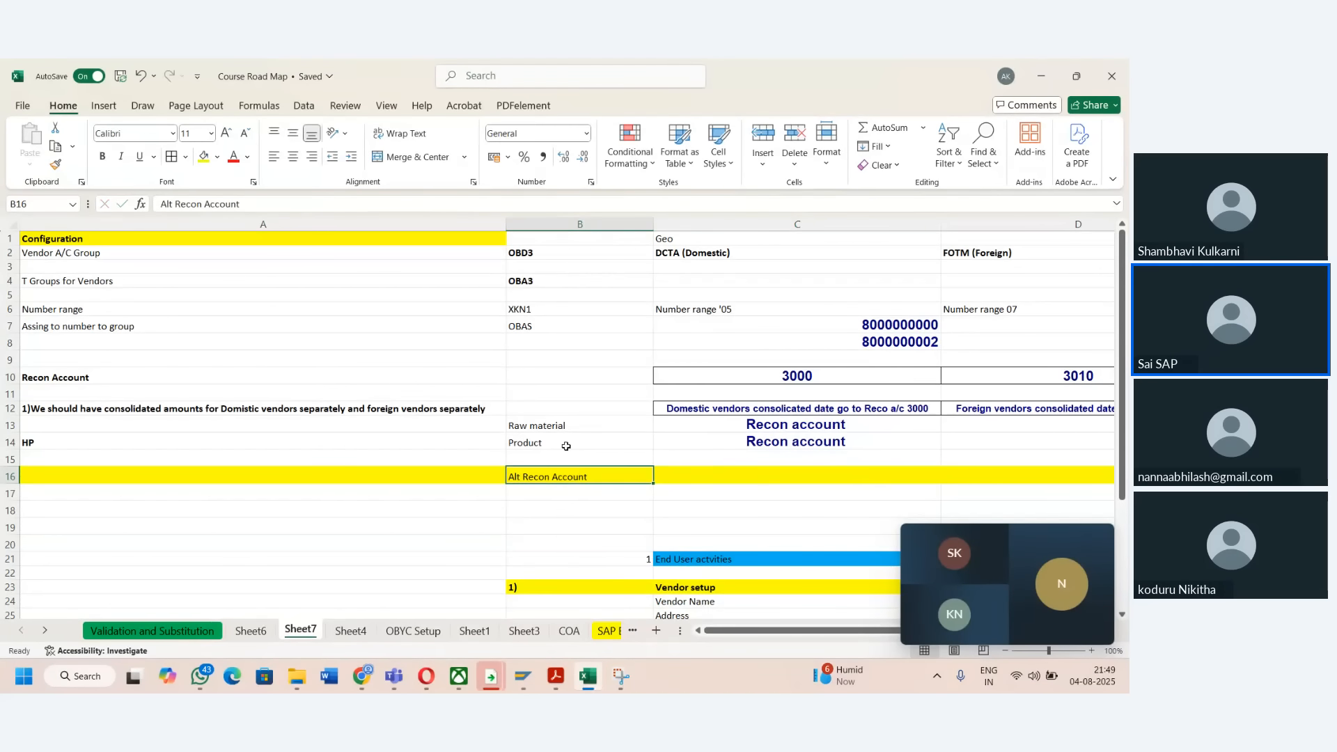
pyautogui.click(211, 133)
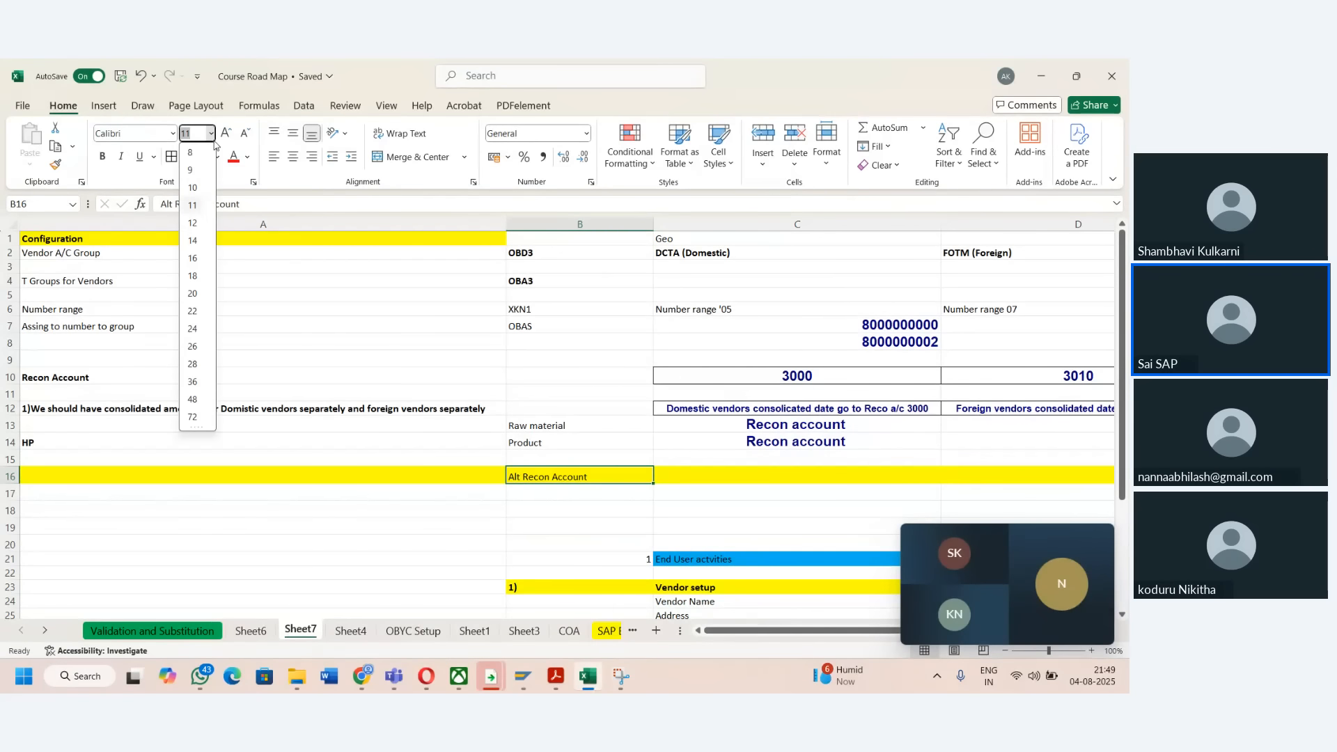
pyautogui.click(204, 294)
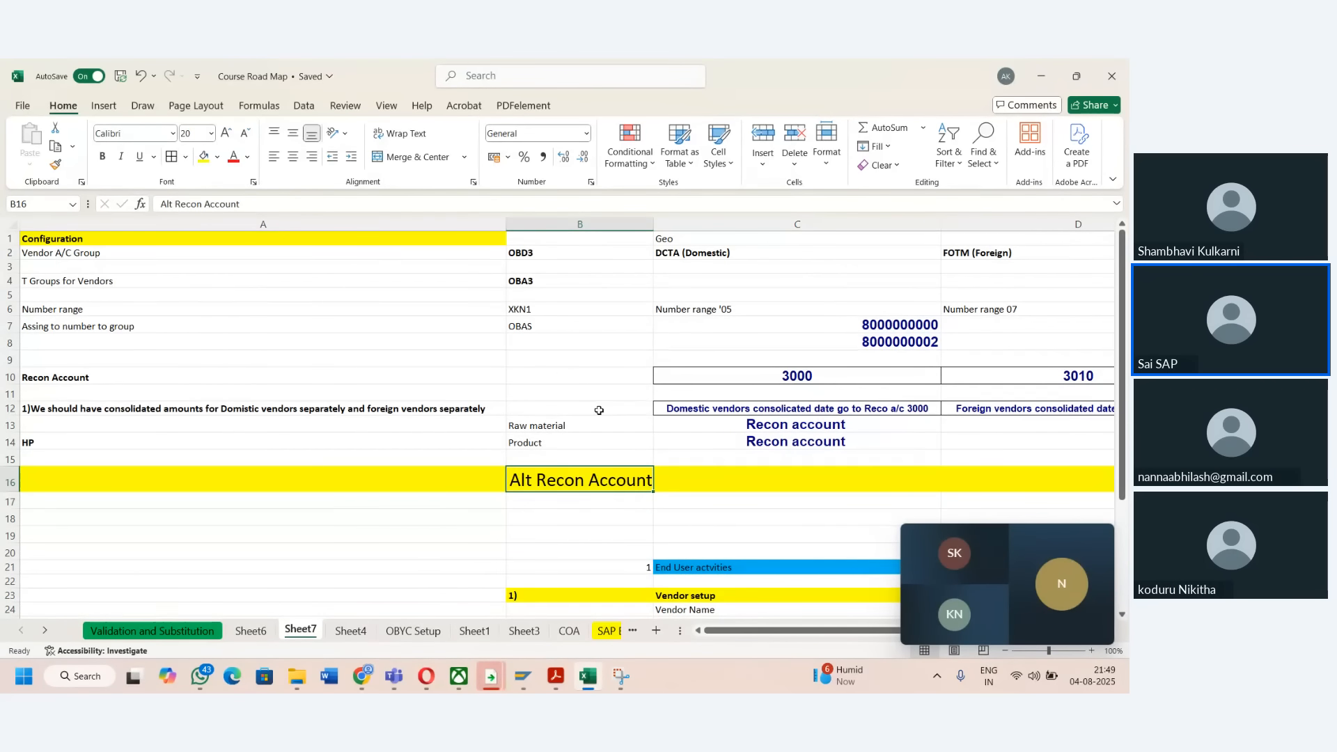
pyautogui.moveTo(653, 227); pyautogui.dragTo(681, 227)
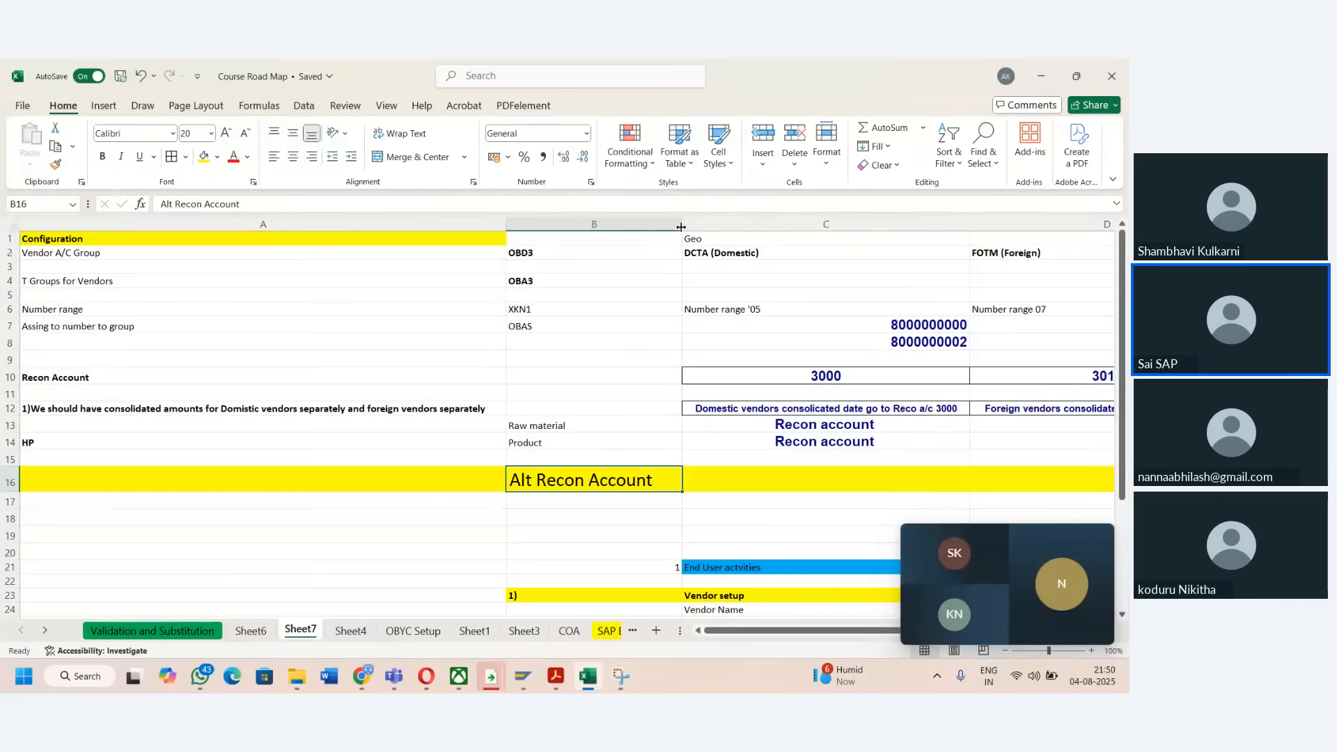
# - Switch to the SAP Enter Vendor Invoice session and look up the alternative accounts for the vendor's G/L field, choosing 3000 AP - Recon Account
pyautogui.moveTo(529, 677)
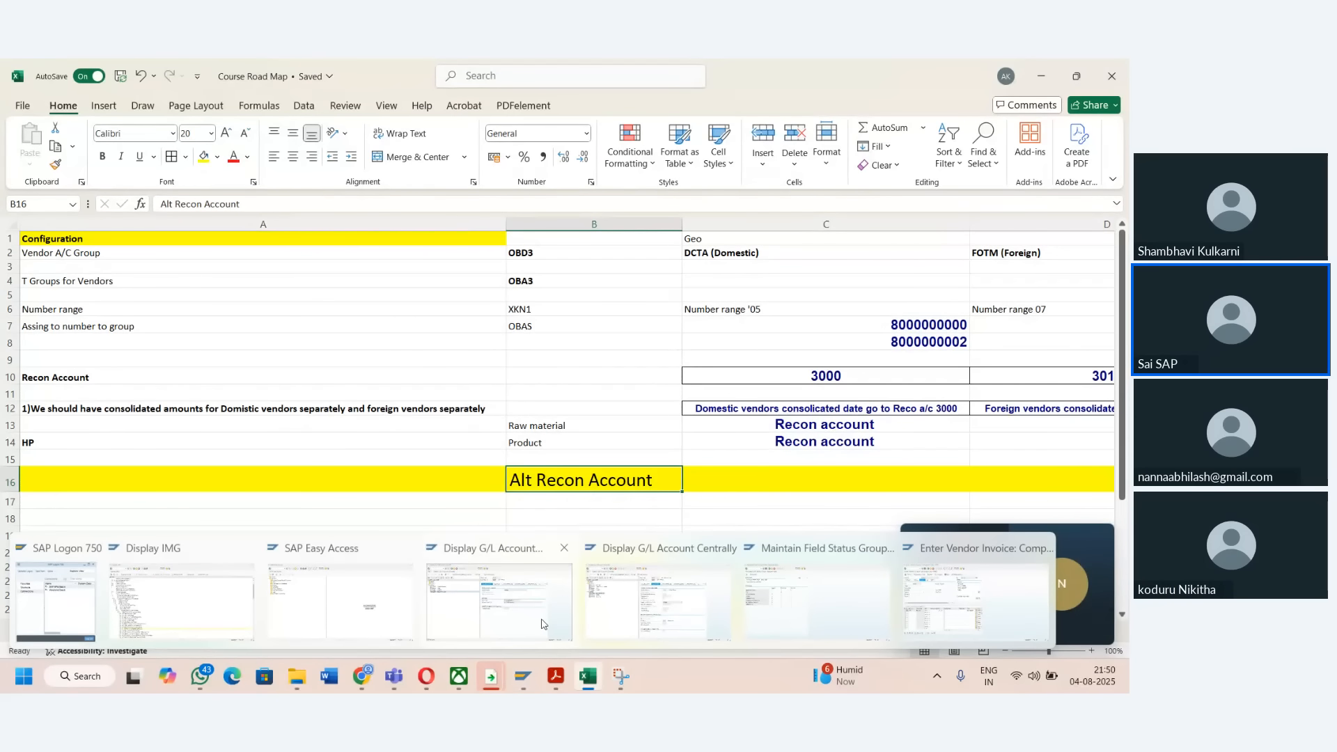
pyautogui.click(975, 599)
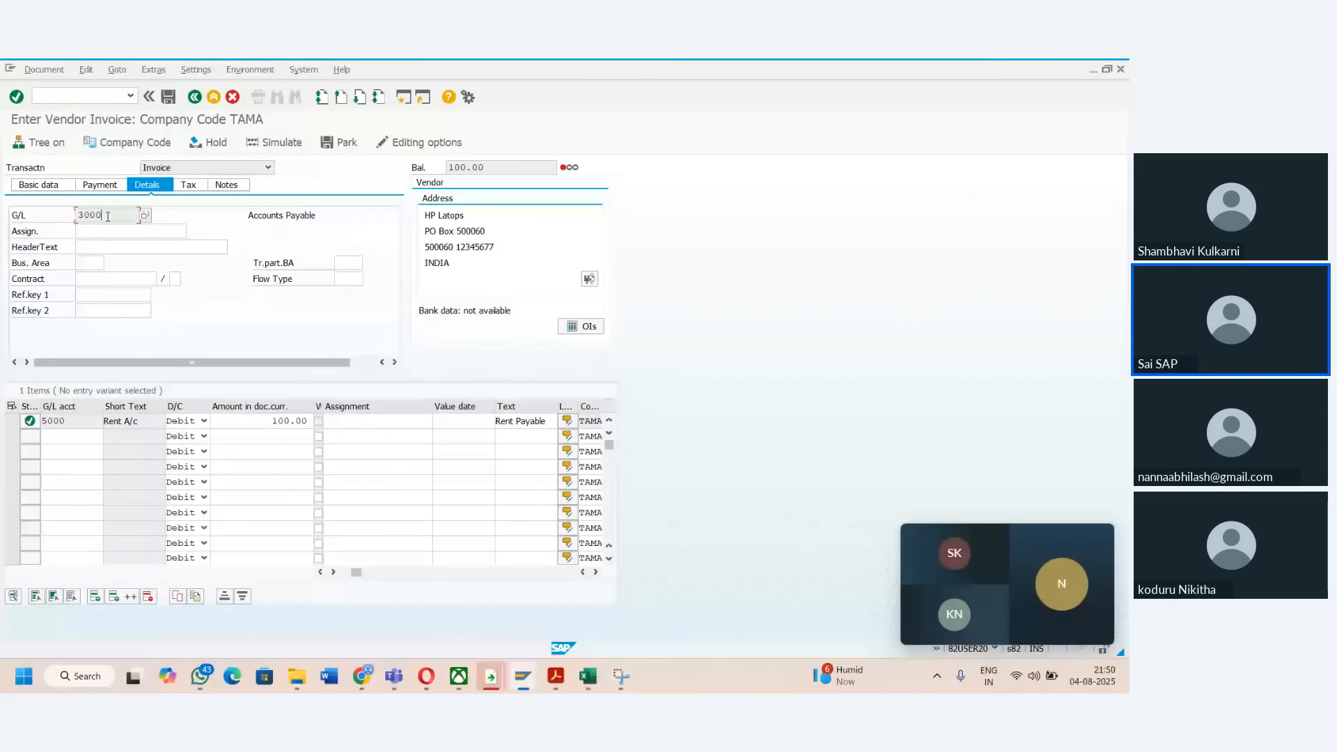
pyautogui.click(144, 217)
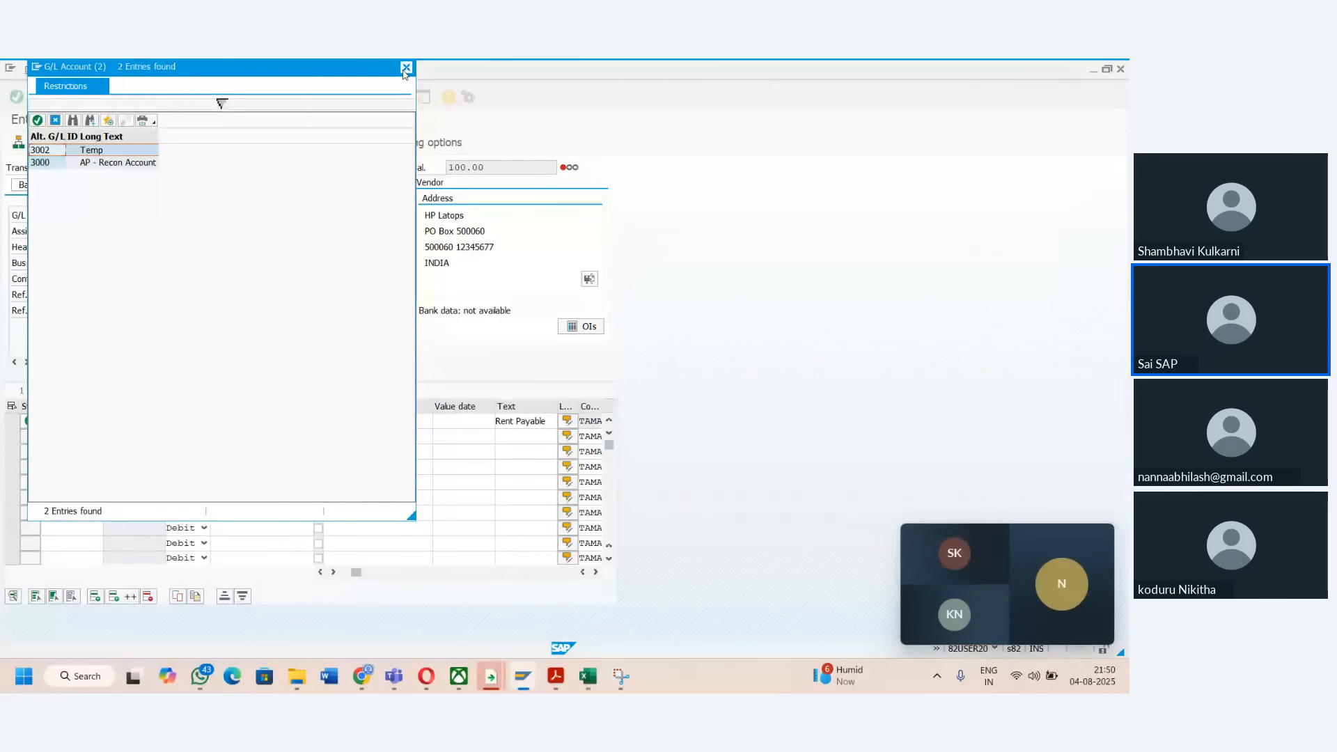
pyautogui.doubleClick(110, 162)
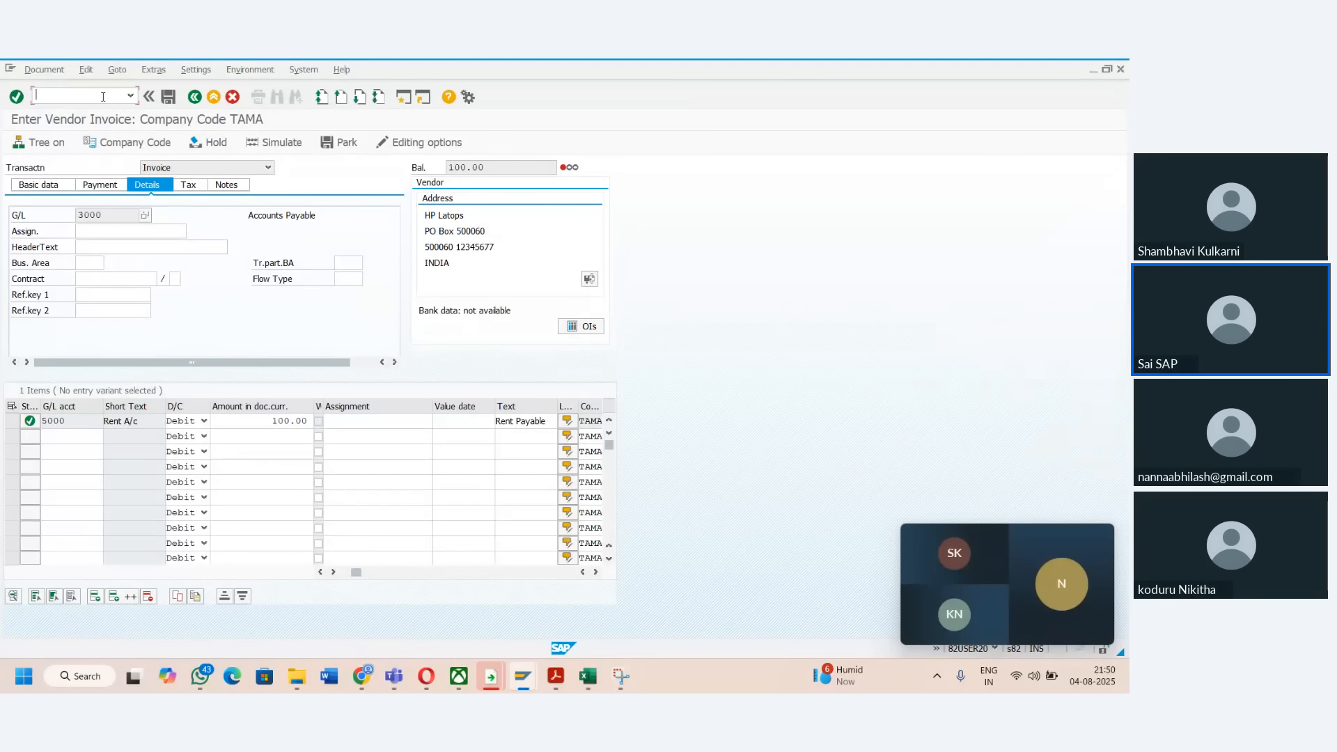
# - Leave the vendor invoice and open transaction SPRO in the same session
pyautogui.write('/nSPRO')
pyautogui.press('Return')
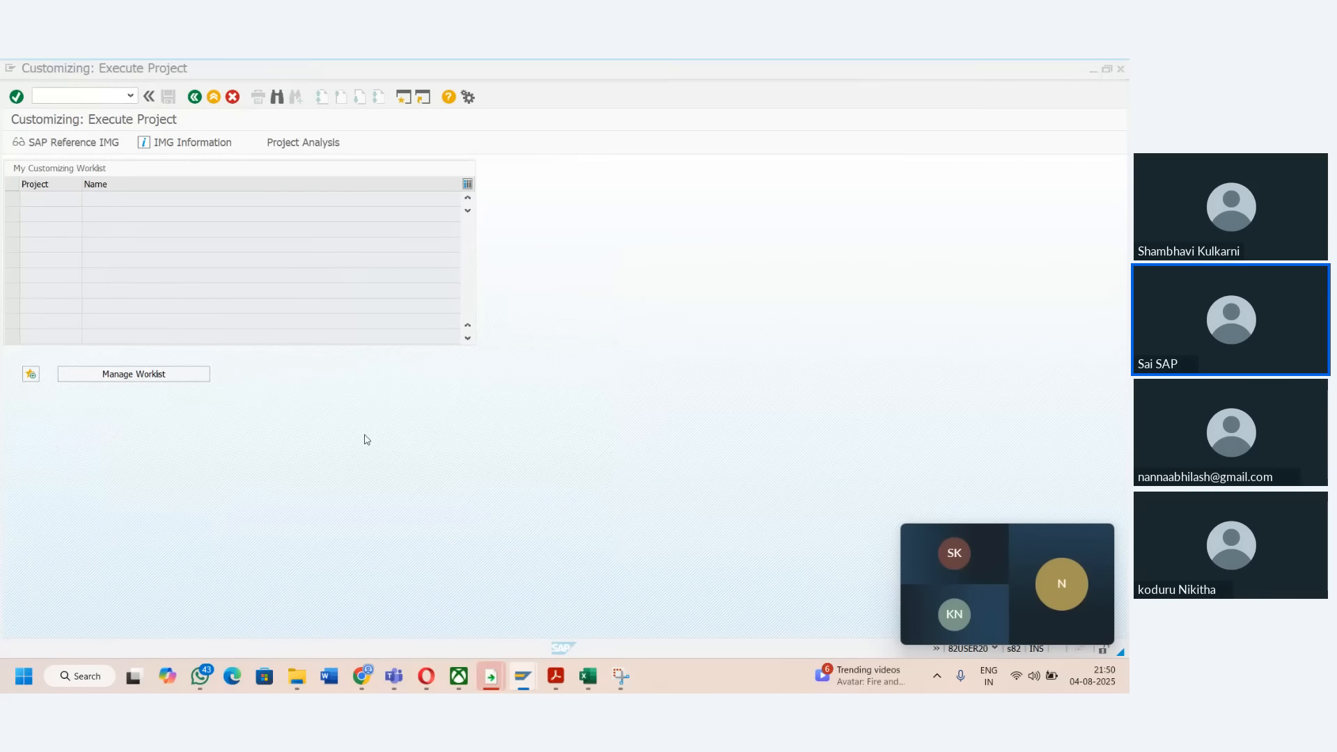
# - Switch to the Excel workbook and examine the HP entry in row 14 above the Alt Recon Account heading
pyautogui.hotkey('alt', 'Tab')
pyautogui.click(363, 472)
pyautogui.press('Up')
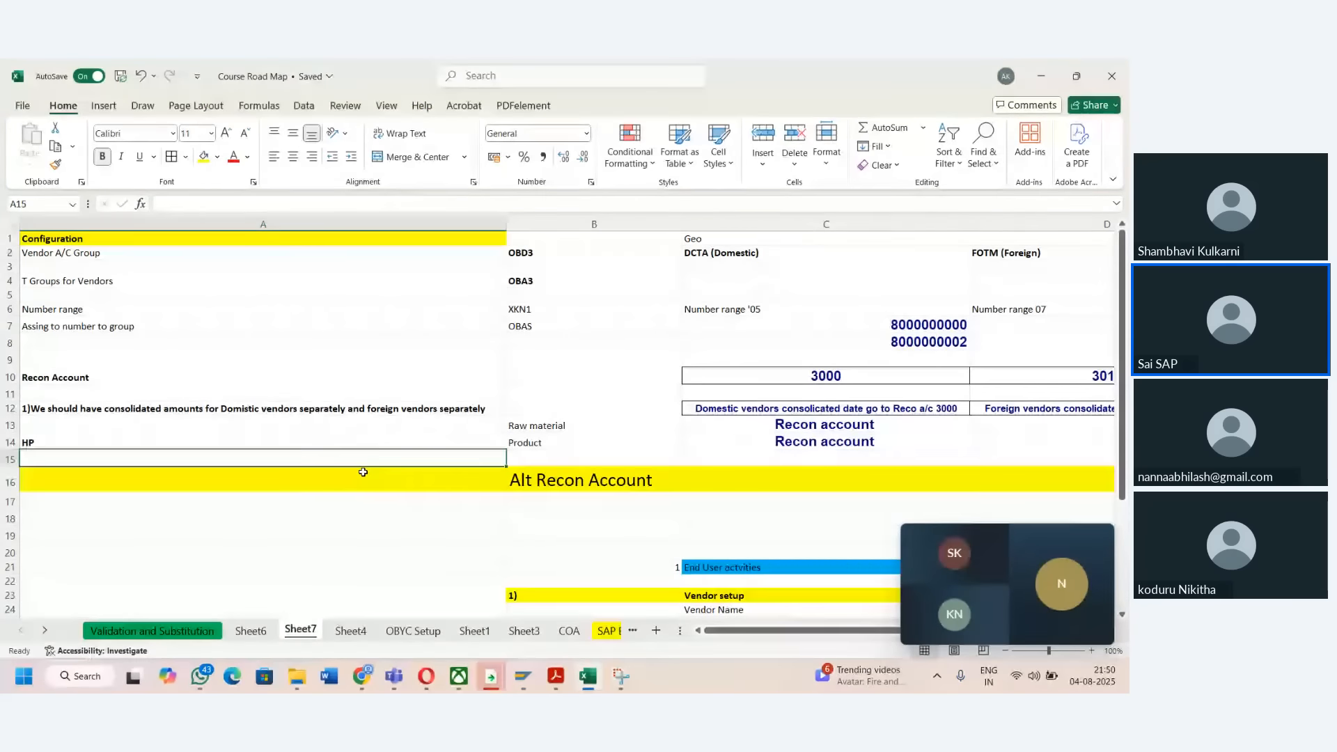
pyautogui.press('Up')
pyautogui.press('Up')
pyautogui.press('Down')
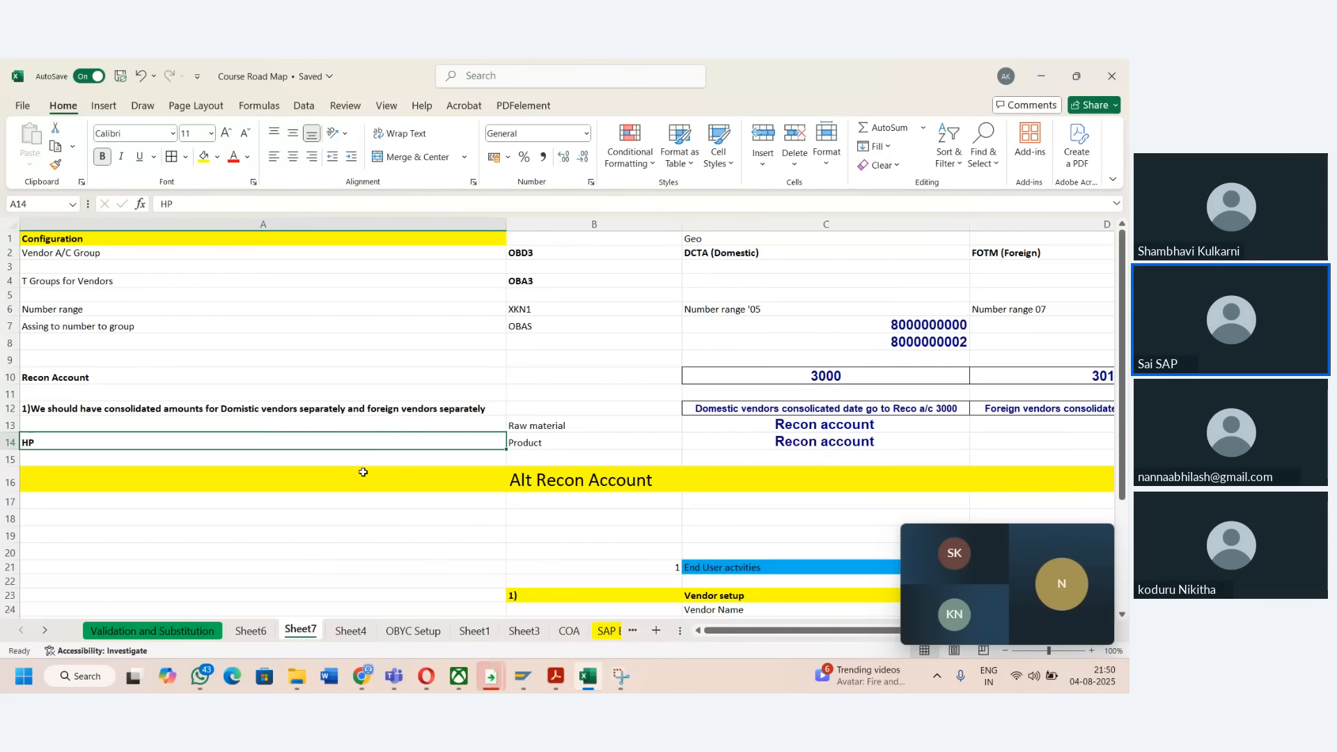
# - Switch back to SAP, open the SAP Reference IMG and expand Financial Accounting (New)
pyautogui.hotkey('alt', 'Tab')
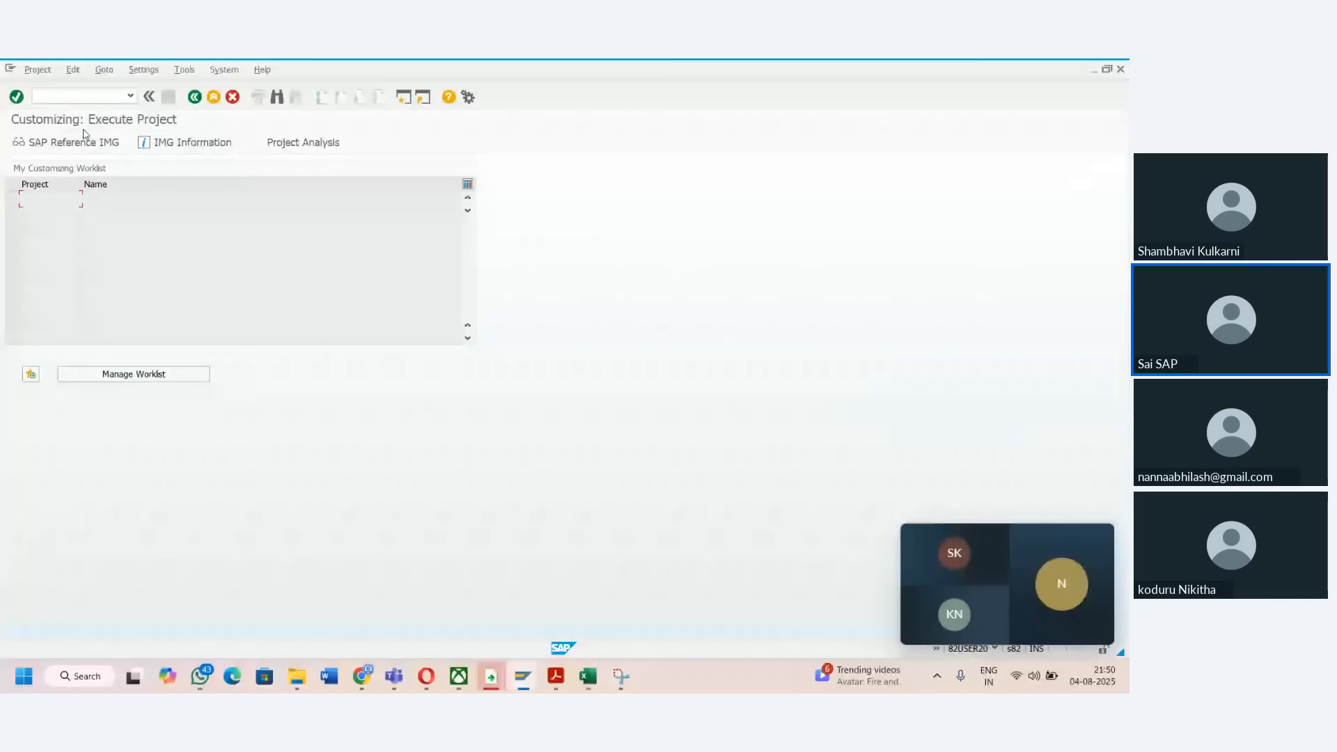
pyautogui.click(83, 140)
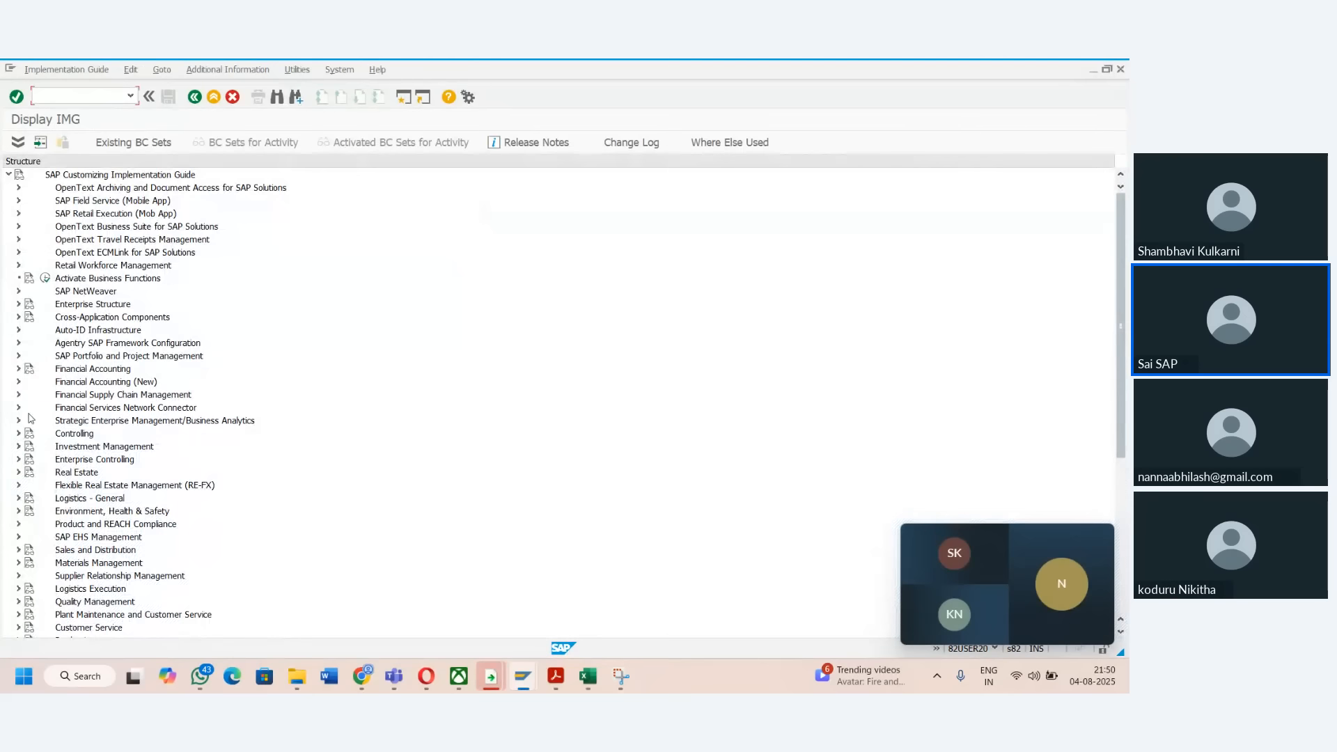
pyautogui.click(18, 383)
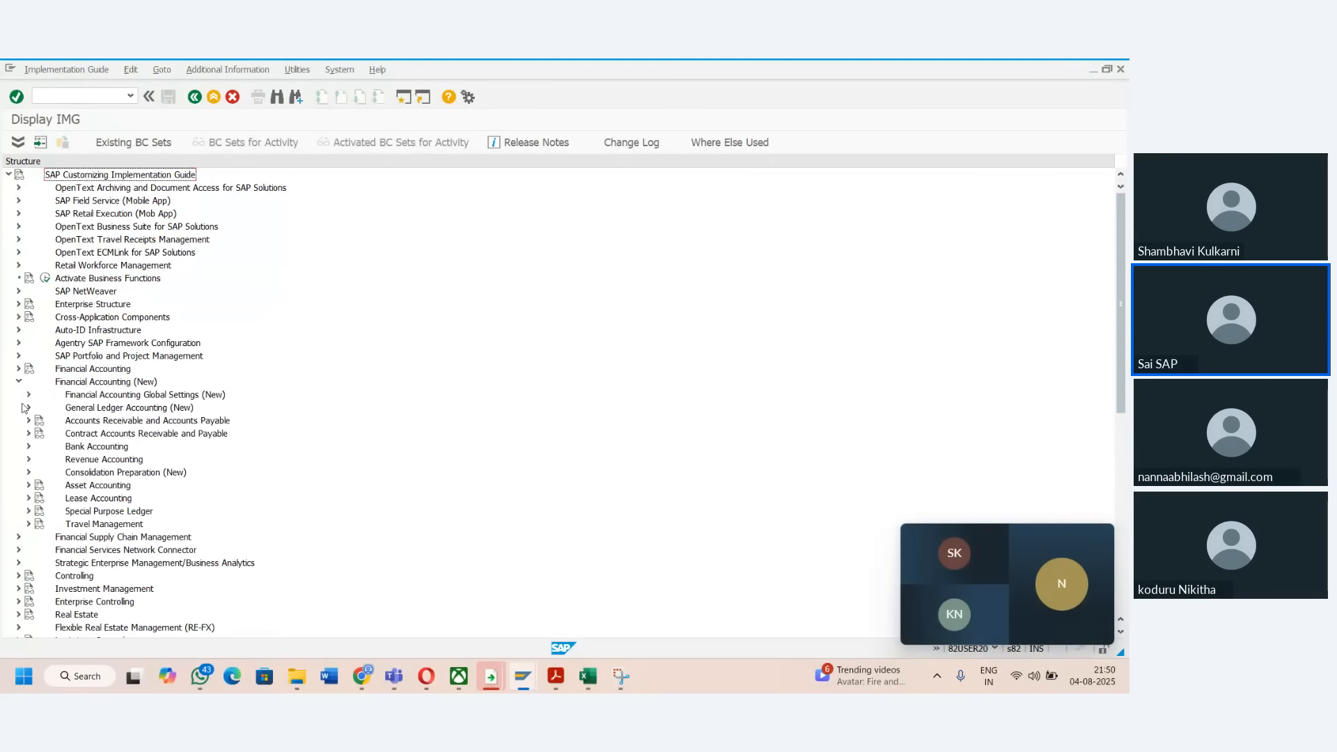
pyautogui.click(28, 448)
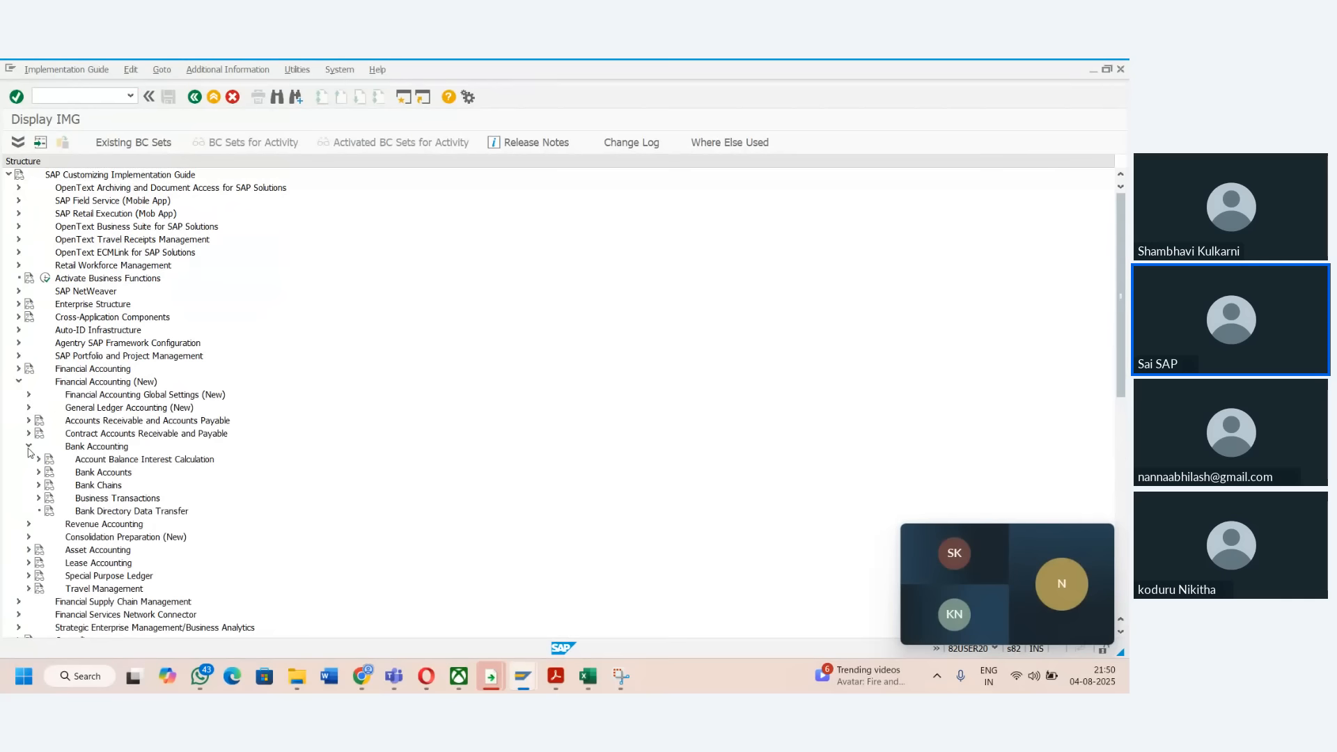
pyautogui.click(39, 498)
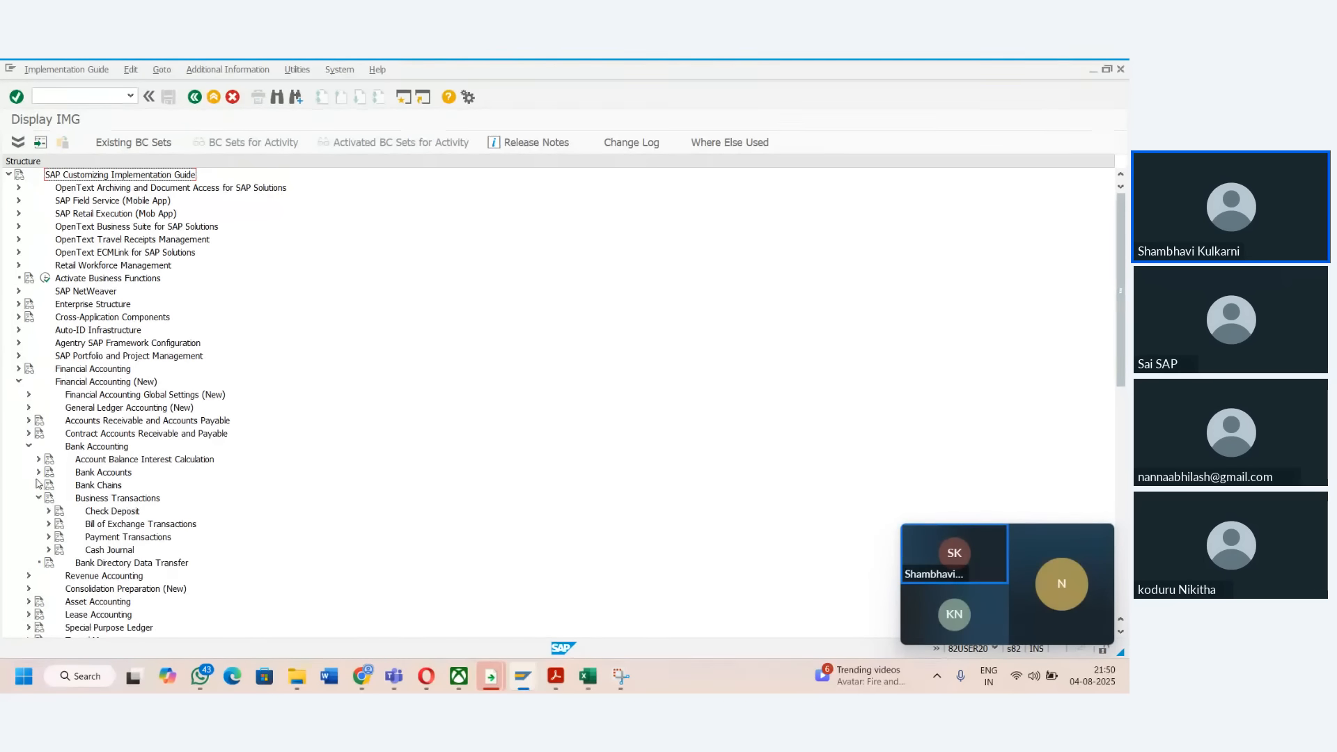
pyautogui.click(29, 448)
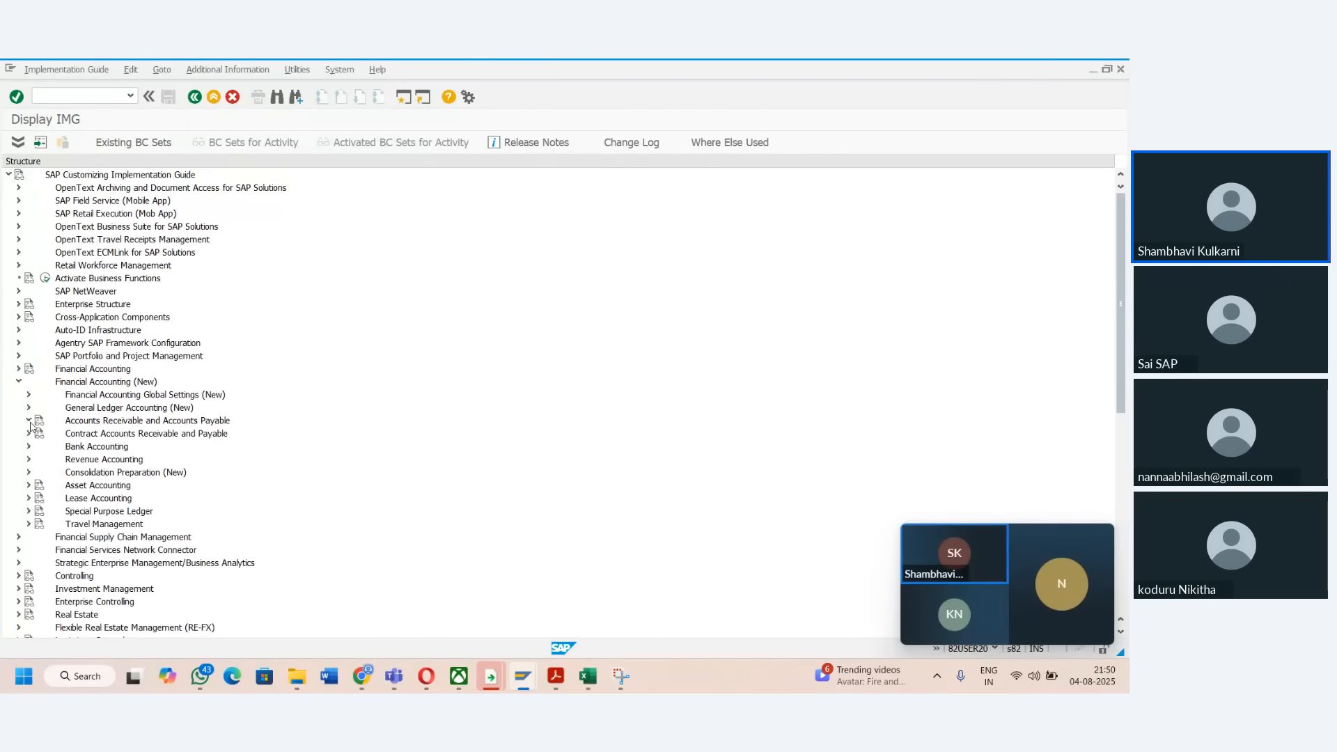
# - Expand Accounts Receivable and Accounts Payable and its Business Transactions node in the IMG structure
pyautogui.click(29, 421)
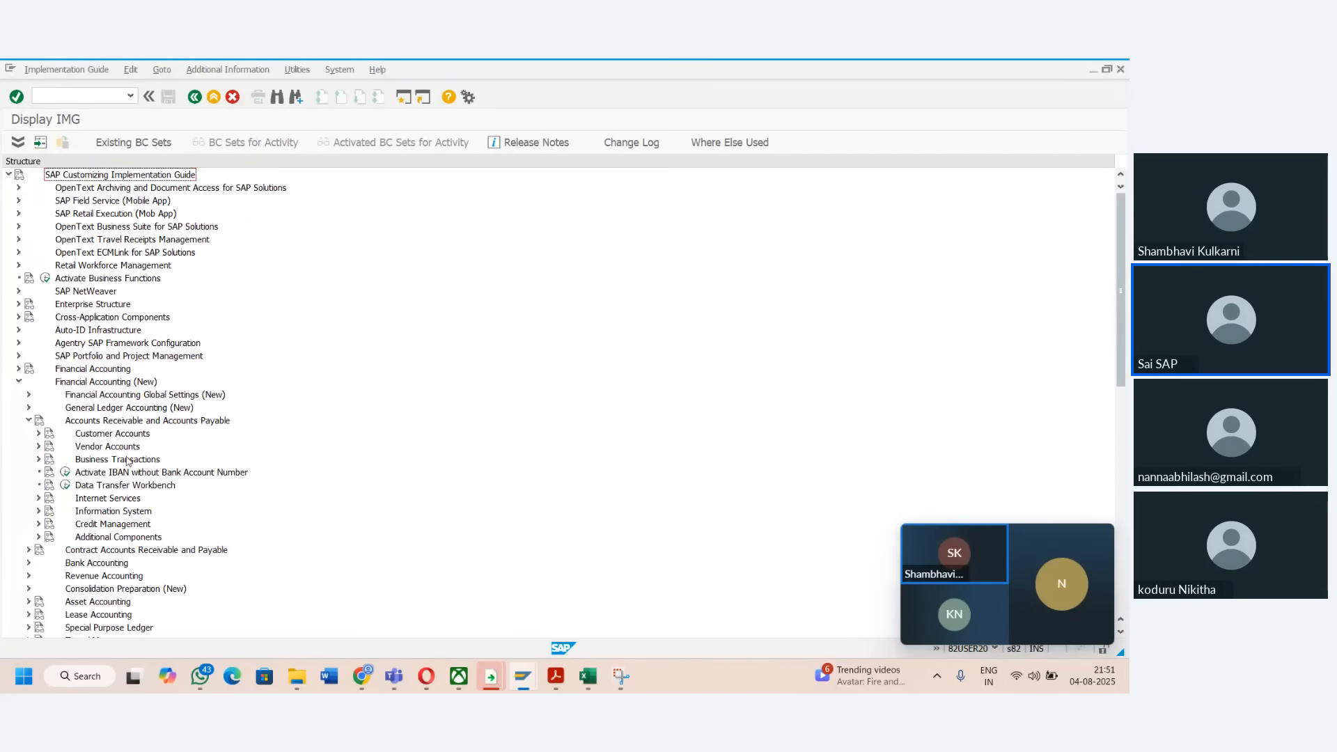
pyautogui.click(39, 460)
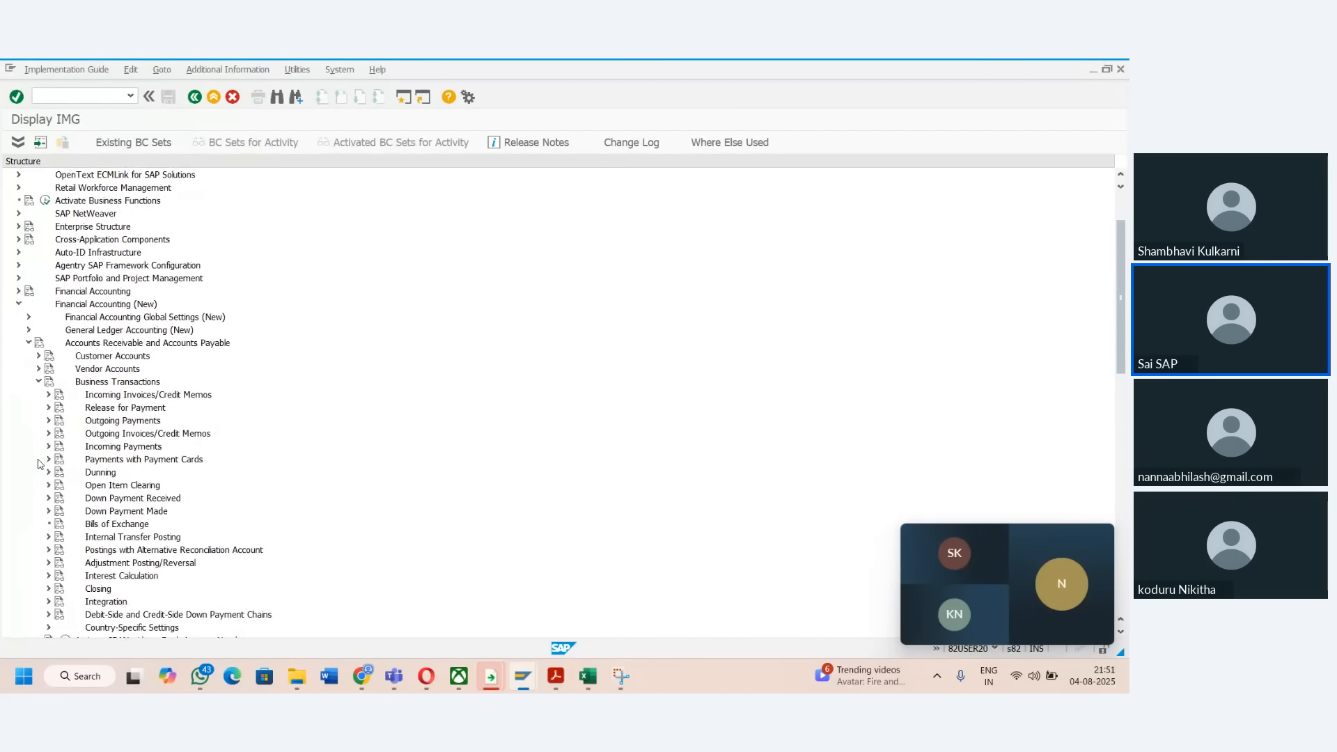
# - Show the IMG Activity keys as additional information beside the IMG structure
pyautogui.click(228, 70)
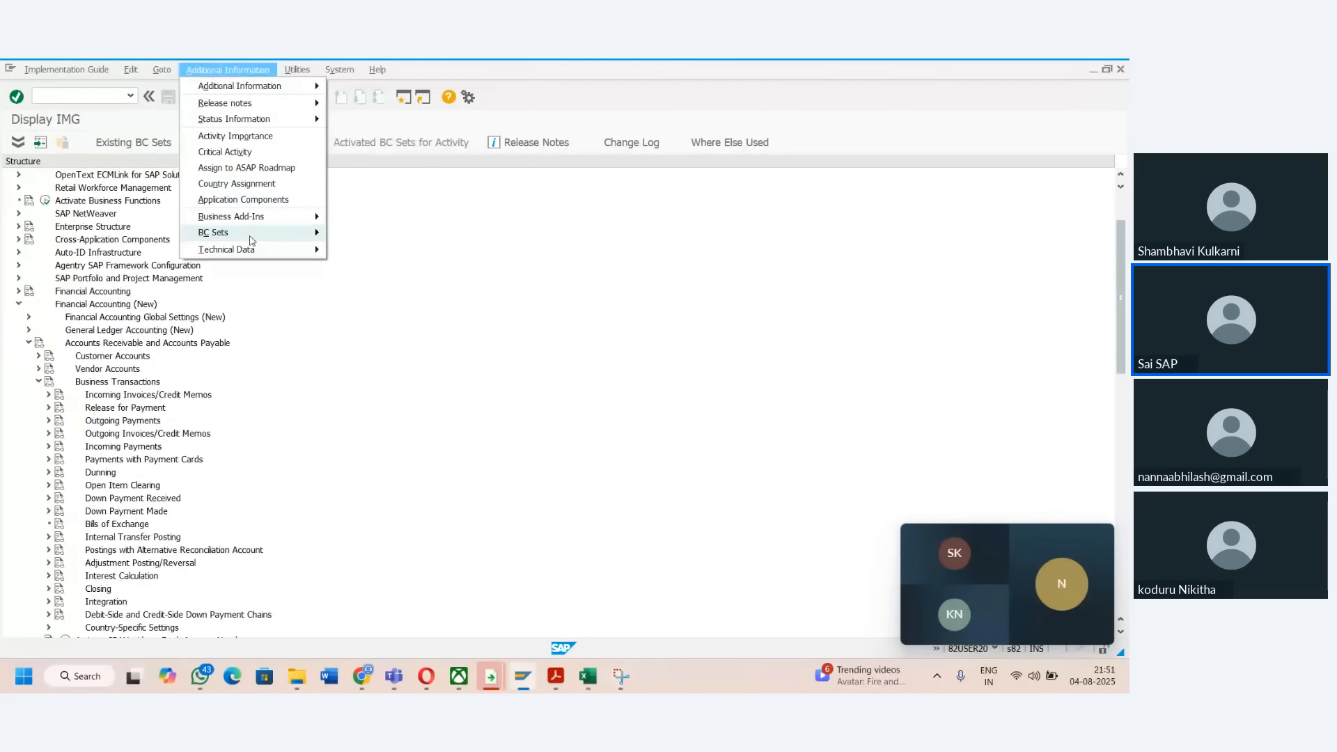
pyautogui.moveTo(292, 93)
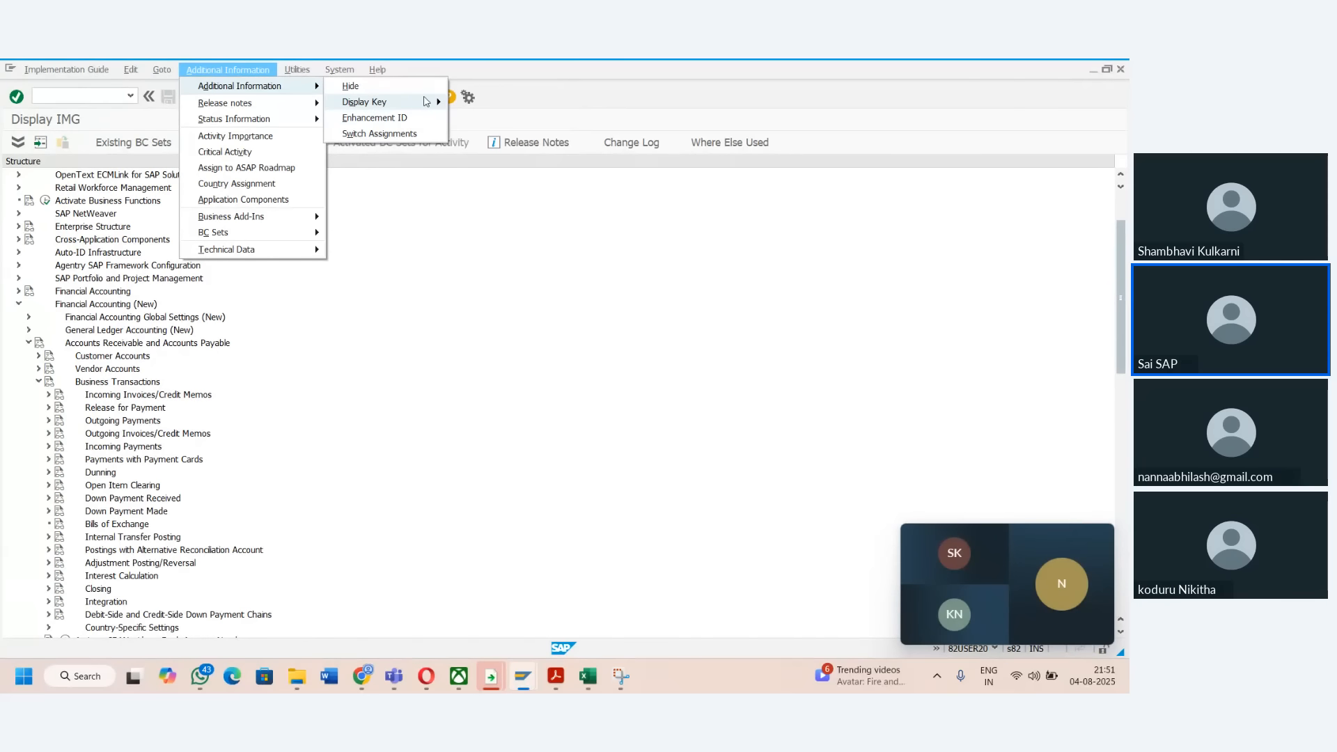
pyautogui.moveTo(418, 101)
pyautogui.click(496, 120)
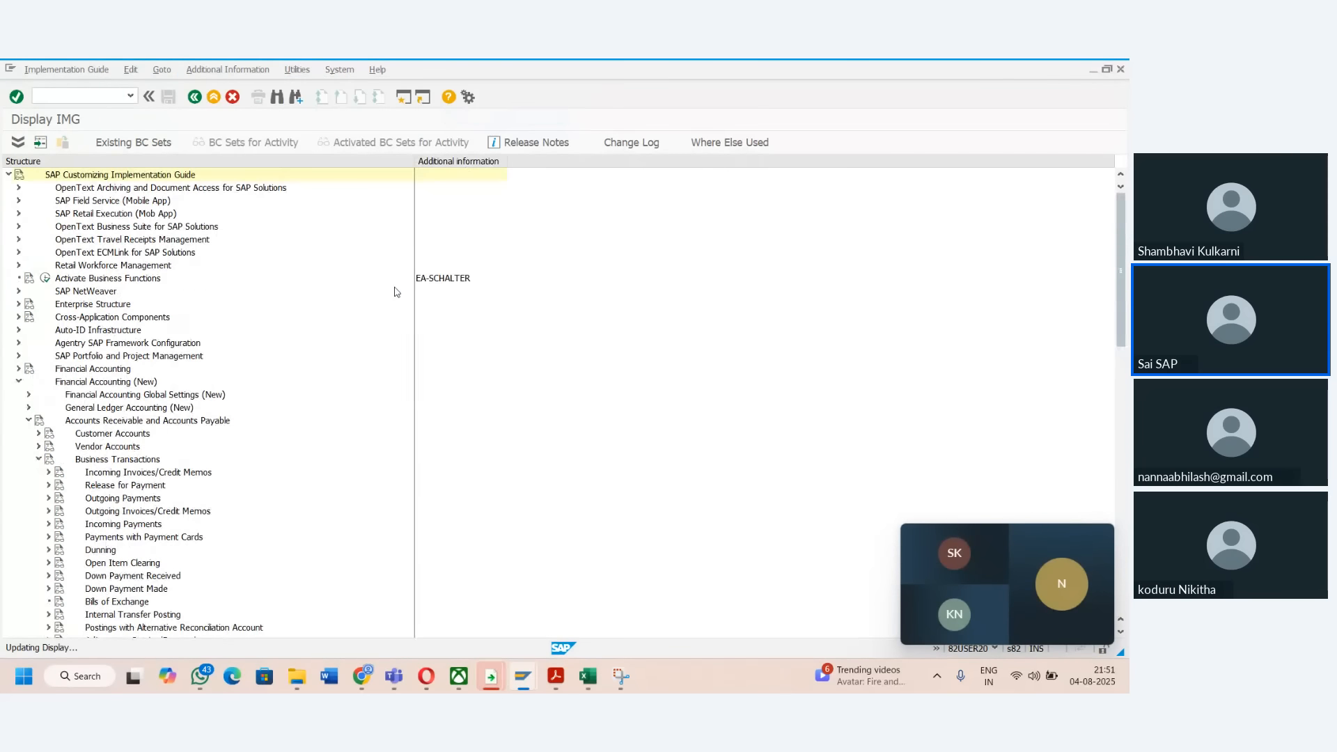
pyautogui.click(237, 71)
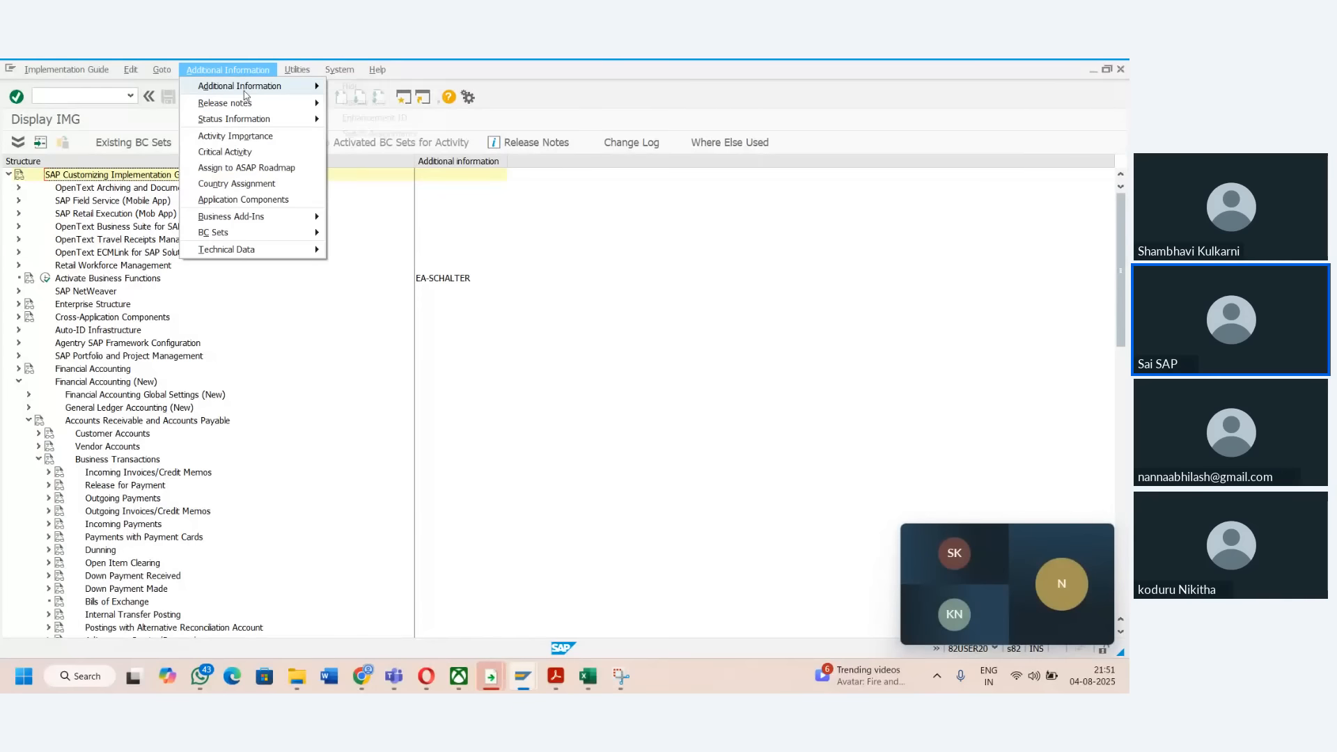
pyautogui.moveTo(244, 90)
pyautogui.moveTo(380, 106)
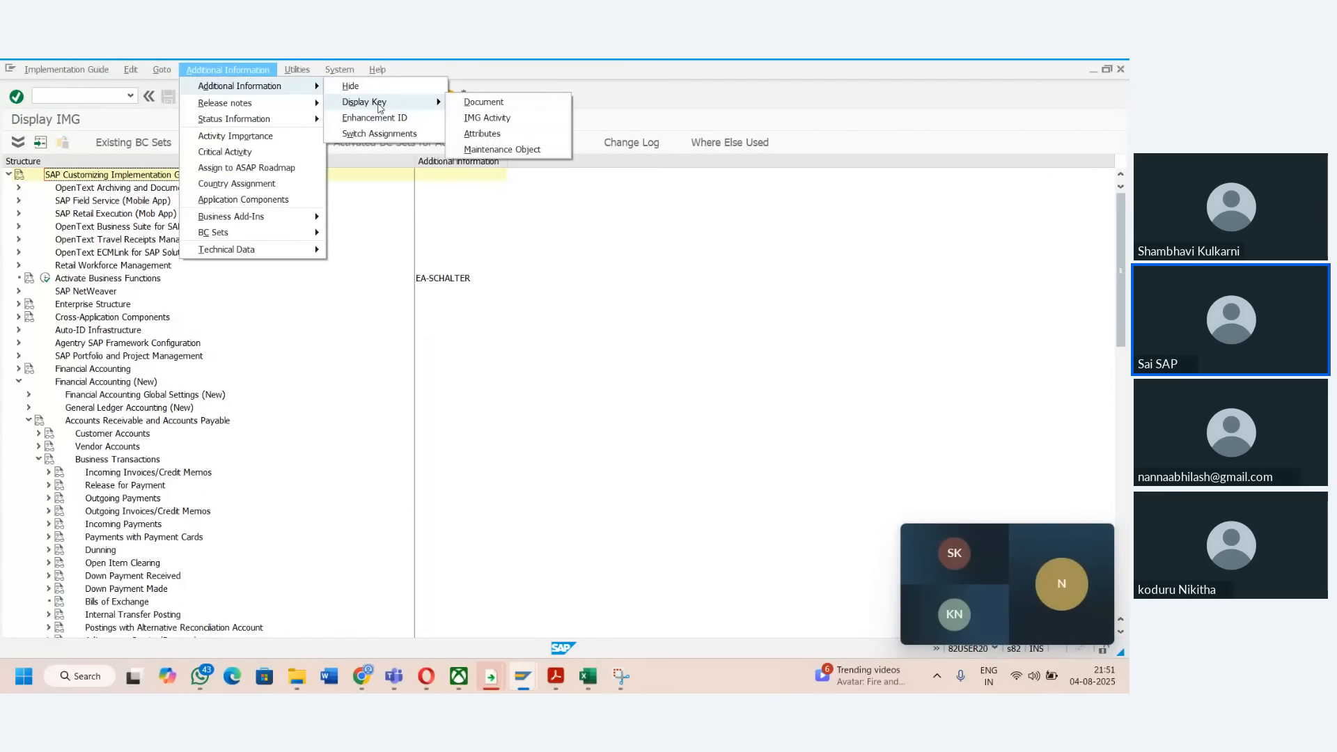
pyautogui.click(491, 123)
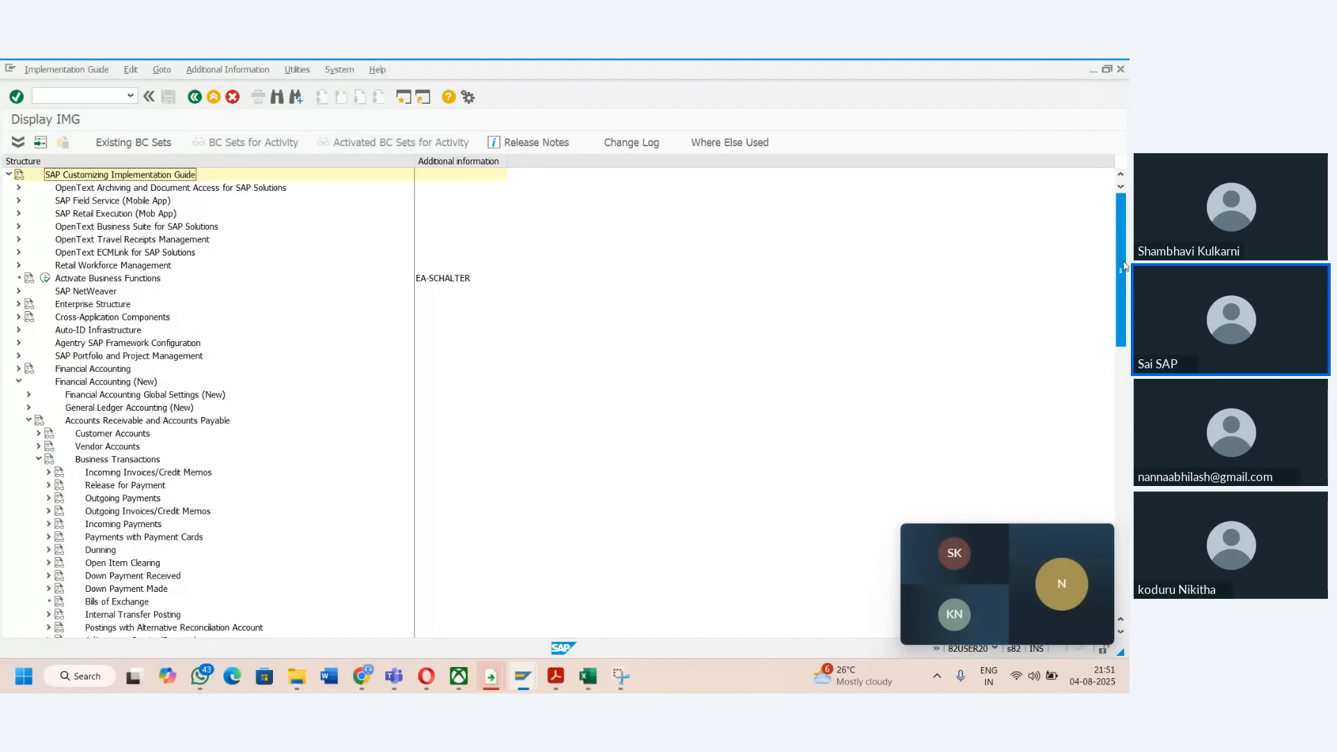
# - Expand Postings with Alternative Reconciliation Account under Business Transactions
pyautogui.moveTo(1122, 269); pyautogui.dragTo(1123, 304)
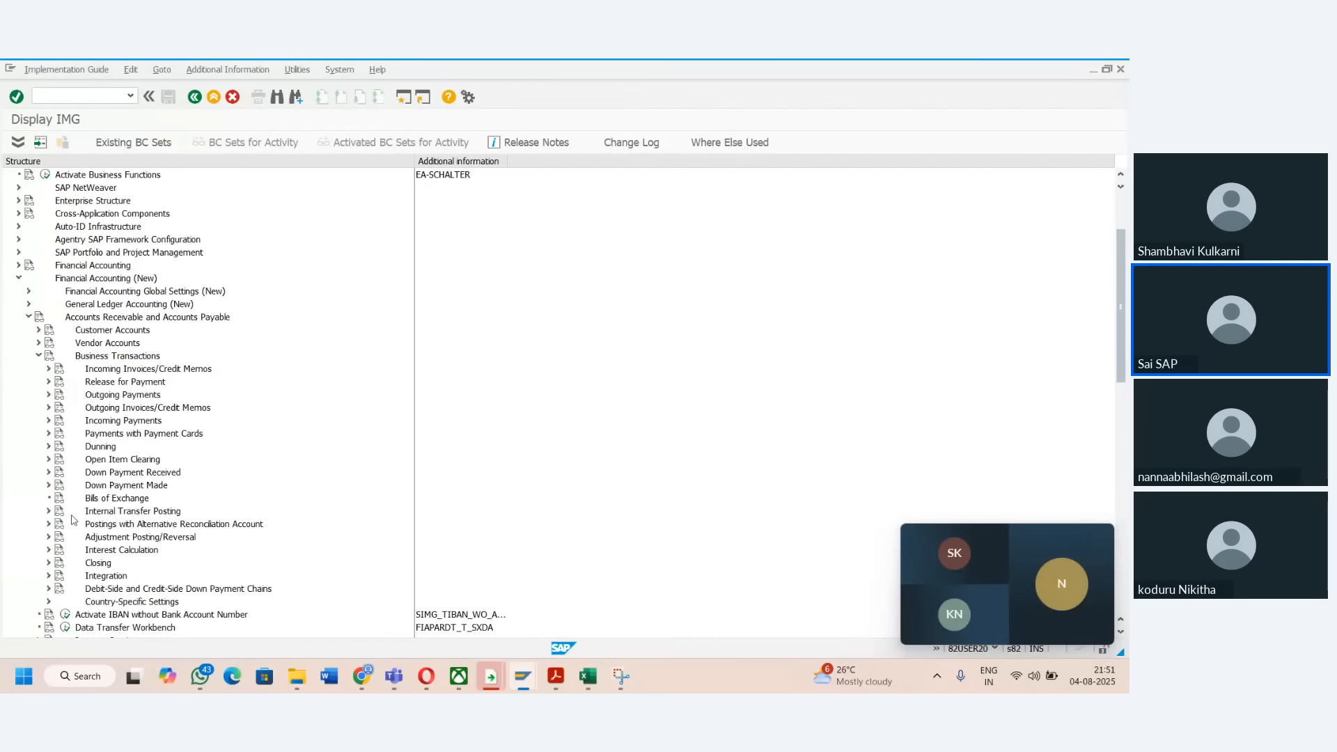
pyautogui.click(50, 525)
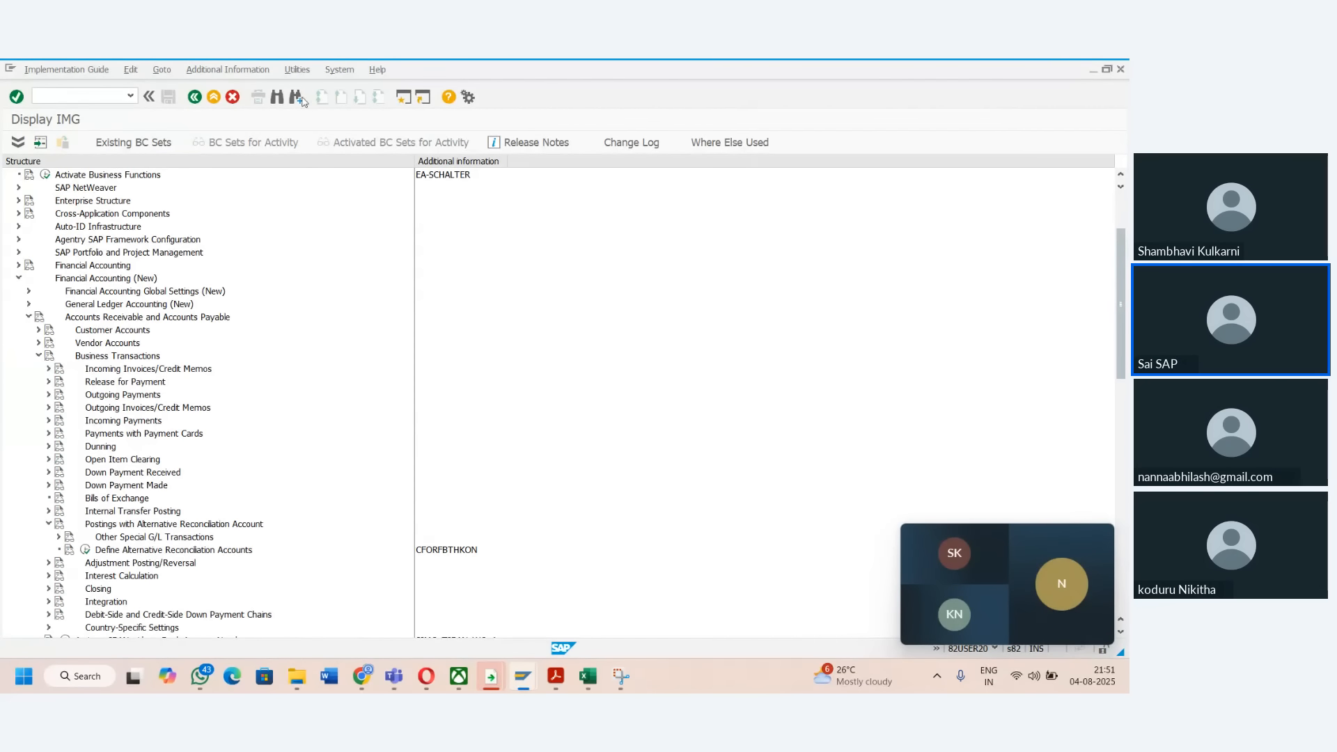
# - Redisplay the IMG Activity keys and check the entry beside Define Alternative Reconciliation Accounts
pyautogui.click(228, 70)
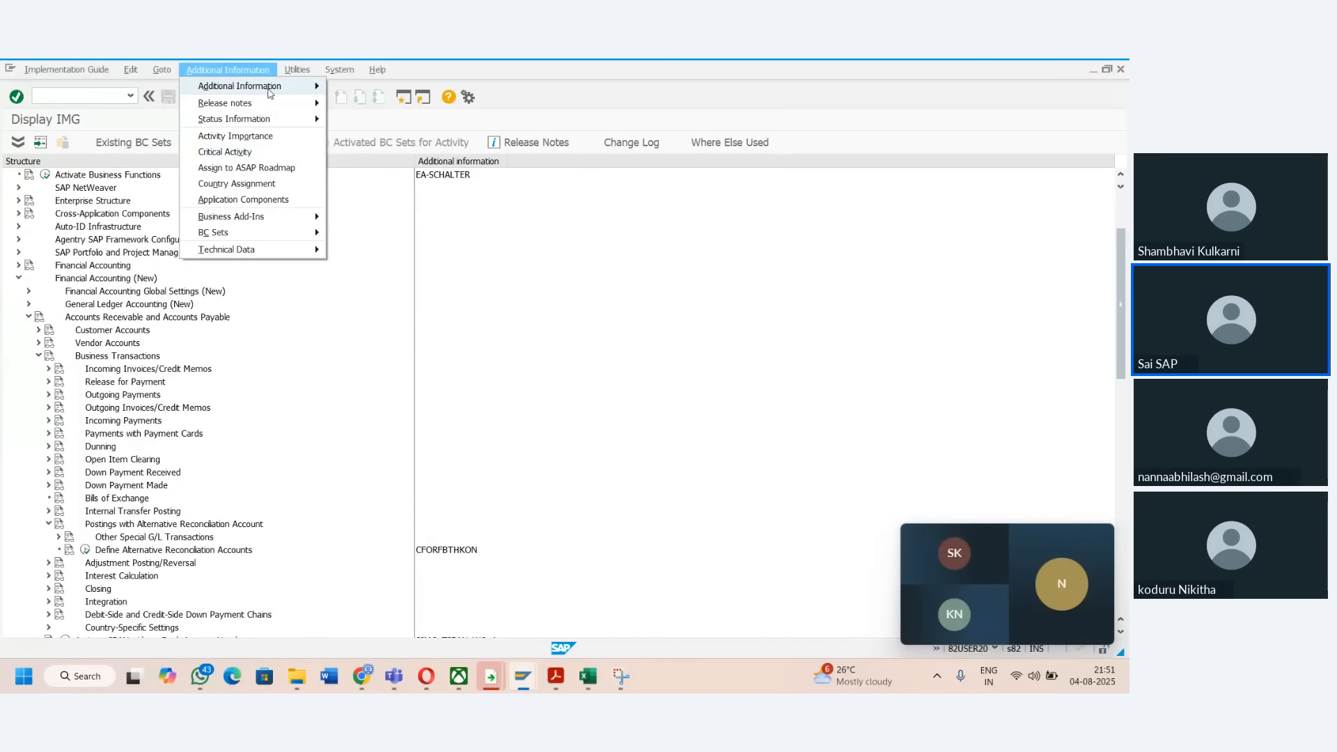
pyautogui.moveTo(270, 87)
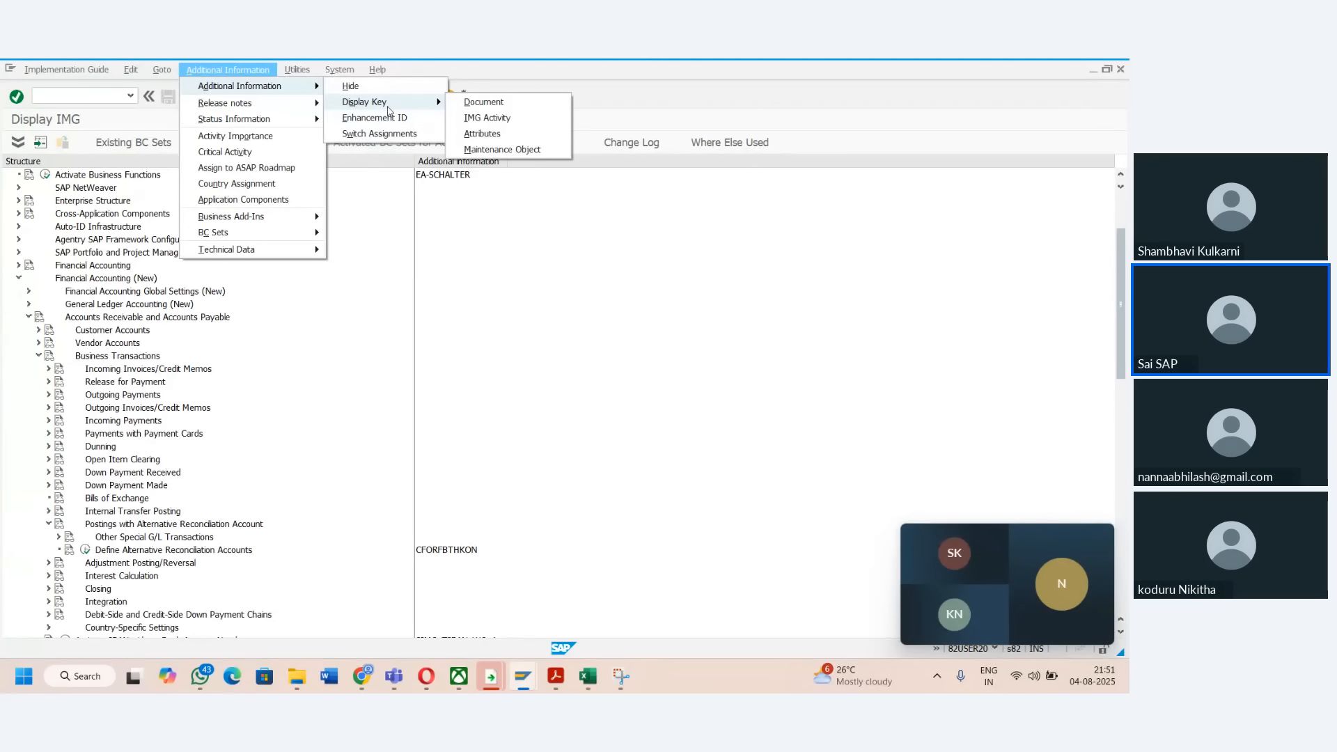
pyautogui.moveTo(400, 105)
pyautogui.click(498, 112)
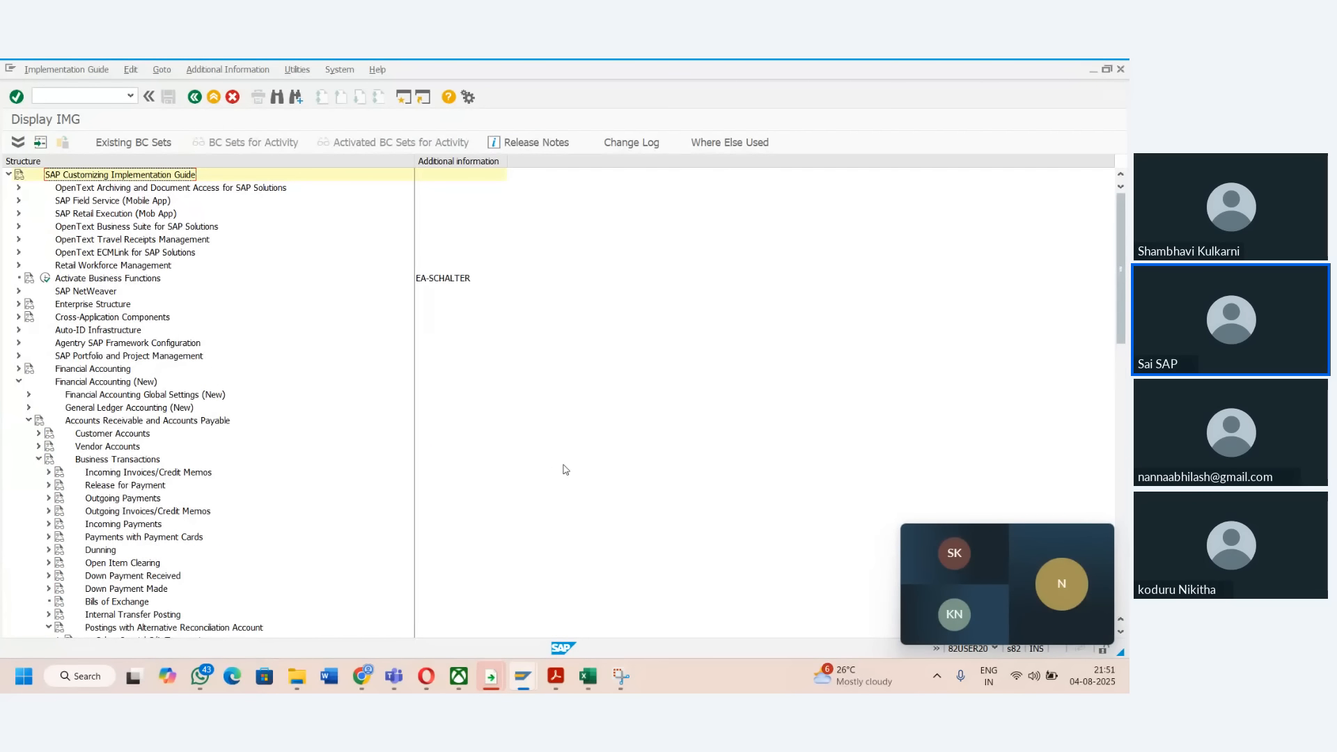
pyautogui.moveTo(1121, 296); pyautogui.dragTo(1123, 394)
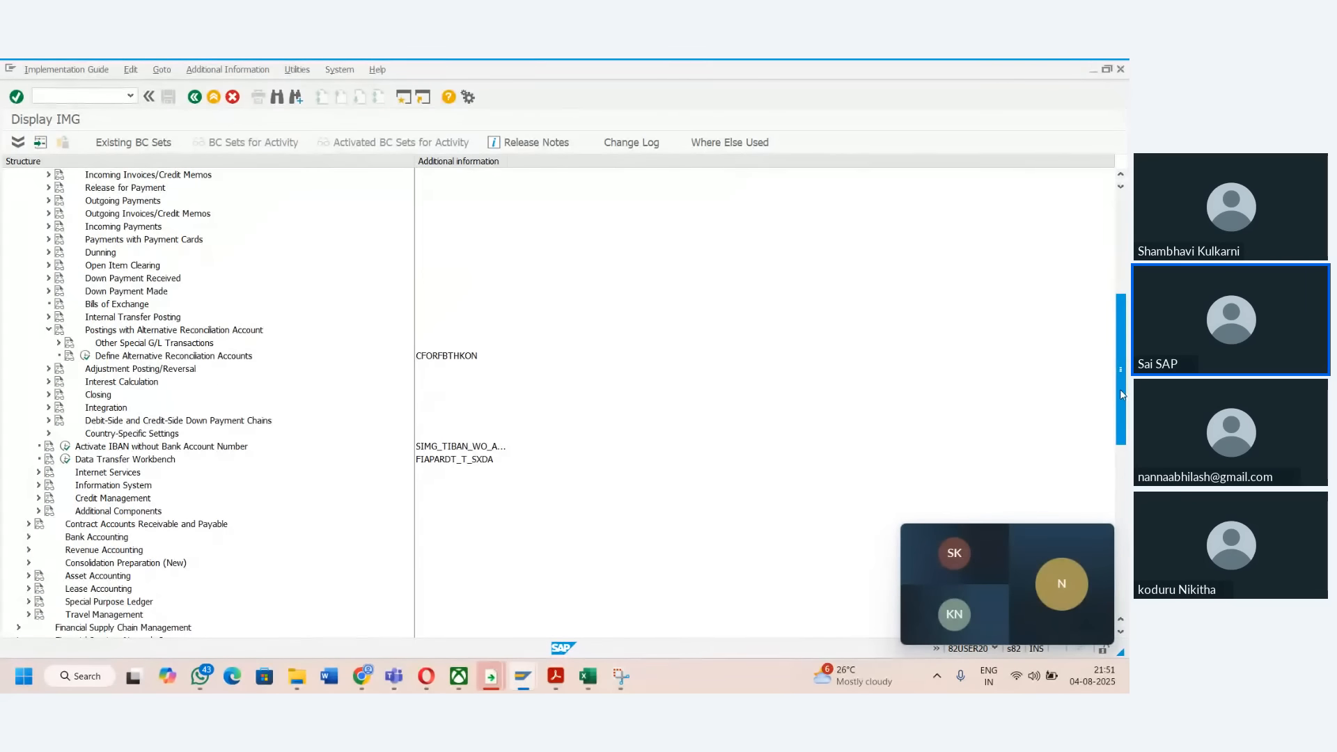
# - Open Define Alternative Reconciliation Accounts for chart of accounts TAMA and delete both existing account assignments
pyautogui.click(85, 356)
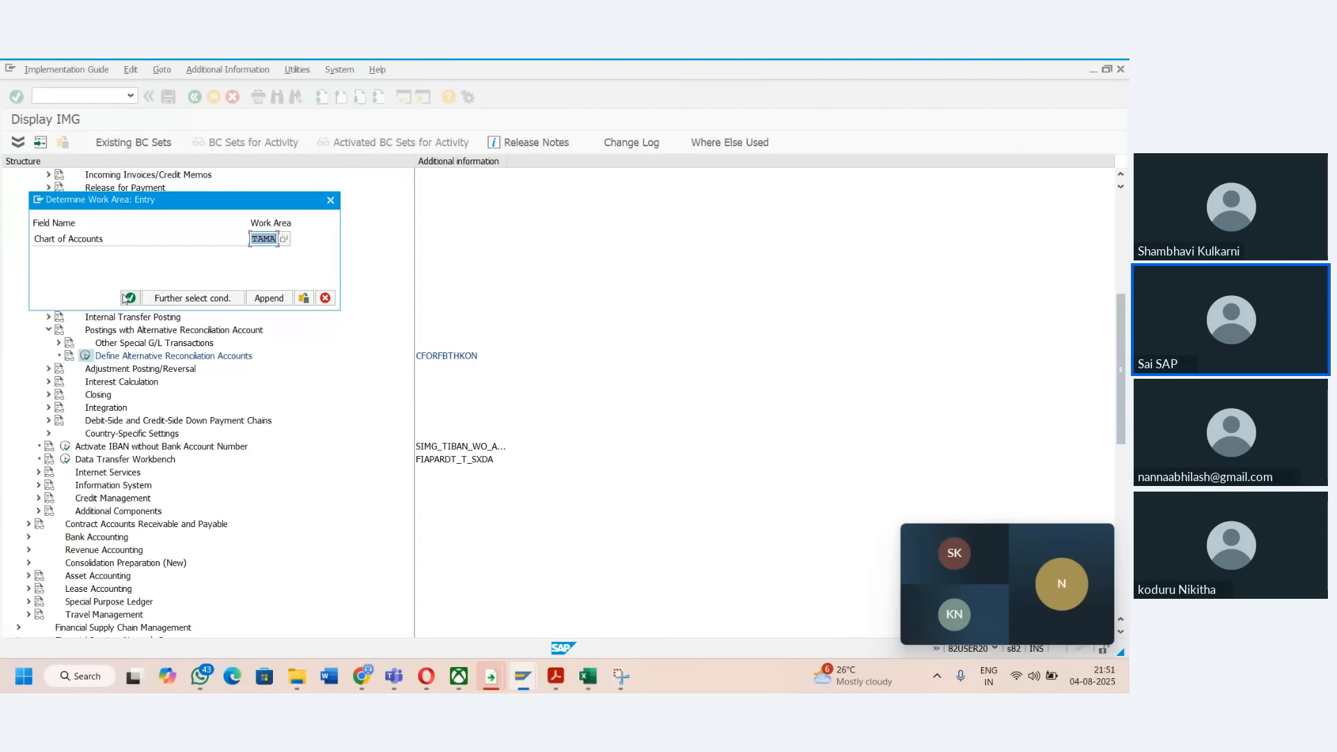
pyautogui.click(130, 298)
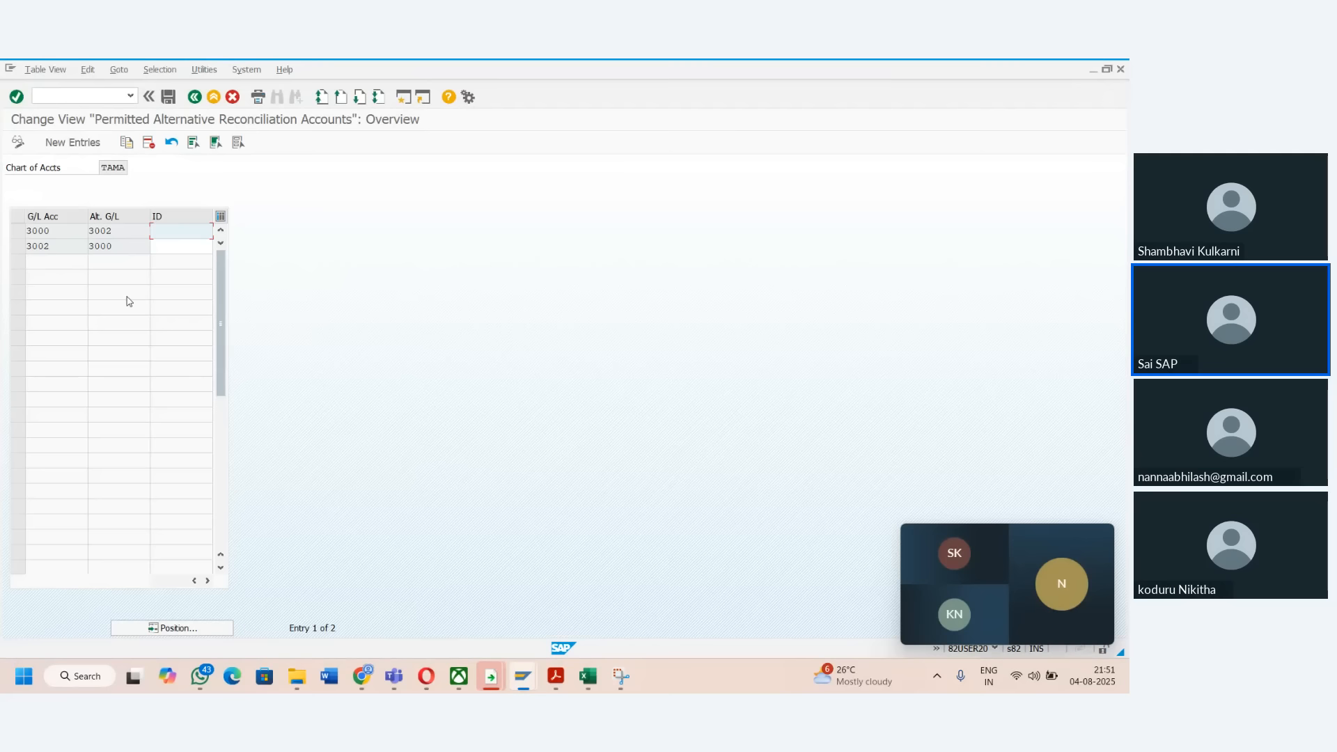
pyautogui.click(21, 238)
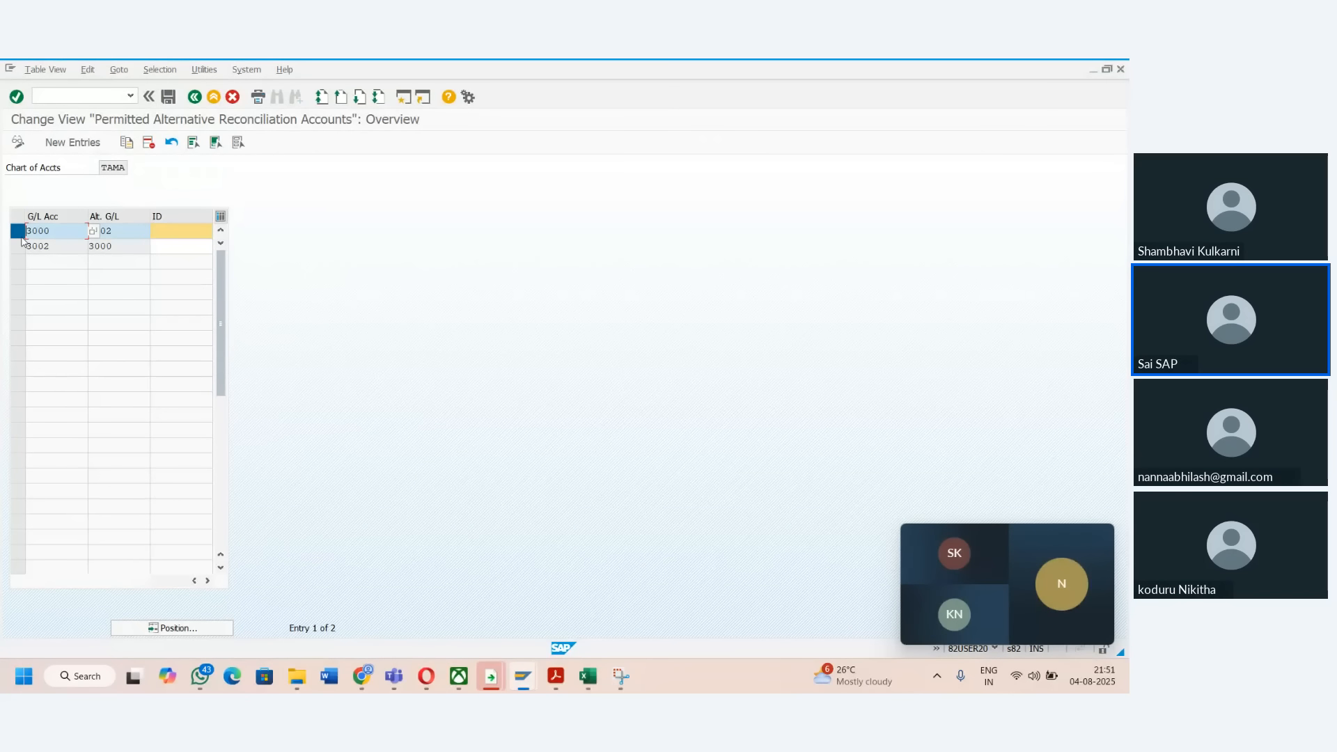
pyautogui.scroll(-1, 21, 241)
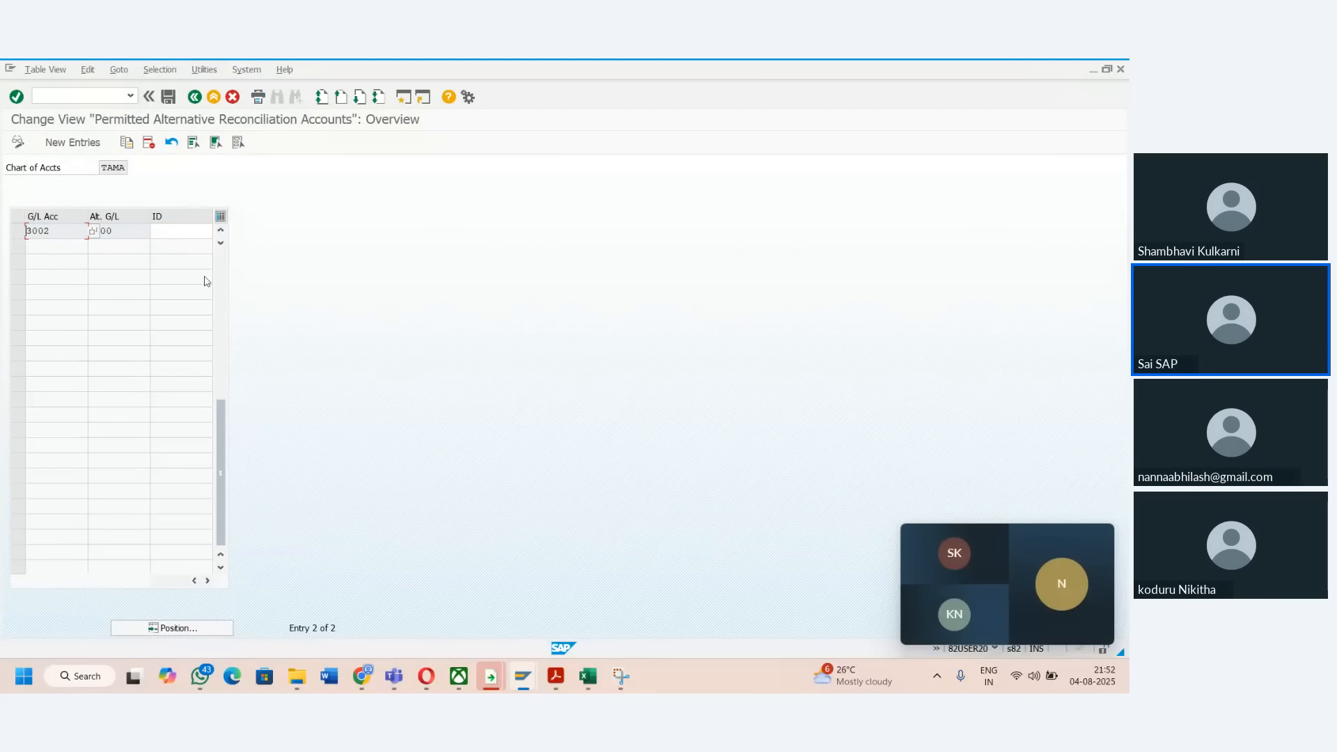
pyautogui.scroll(1, 209, 283)
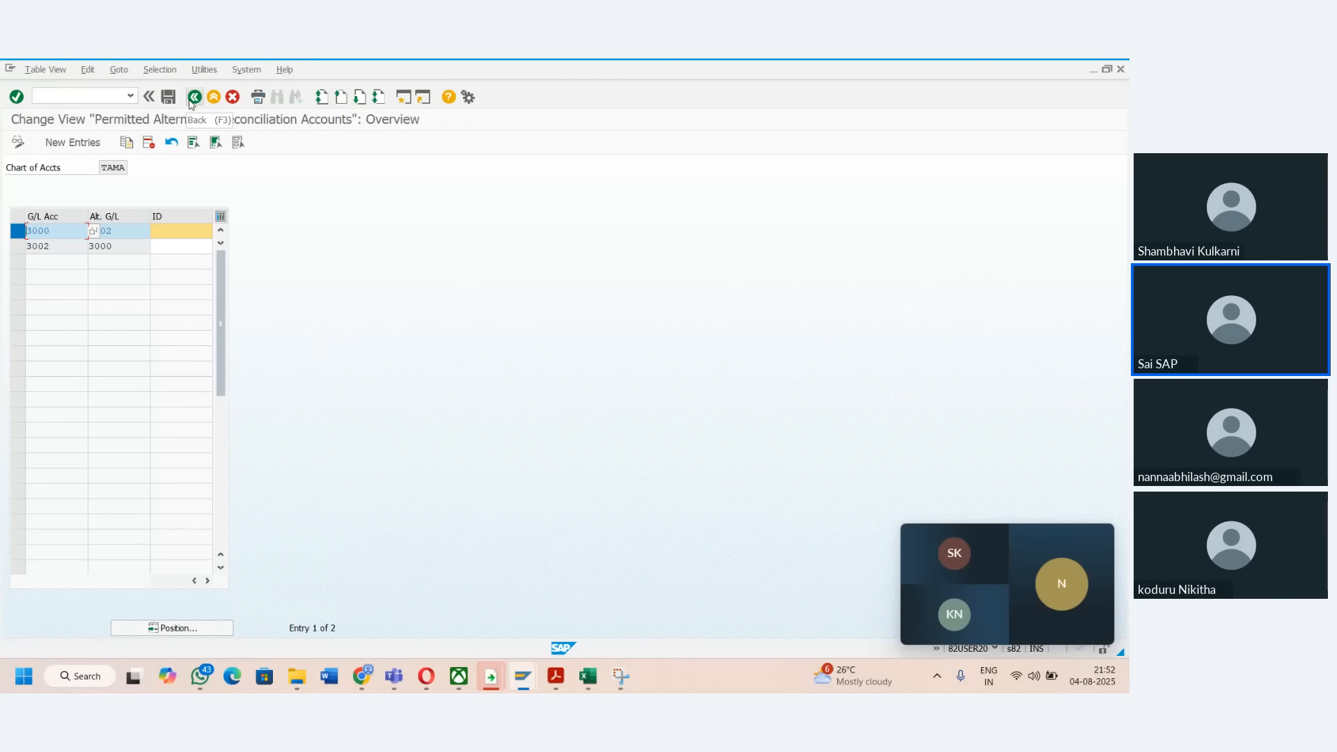
pyautogui.click(18, 248)
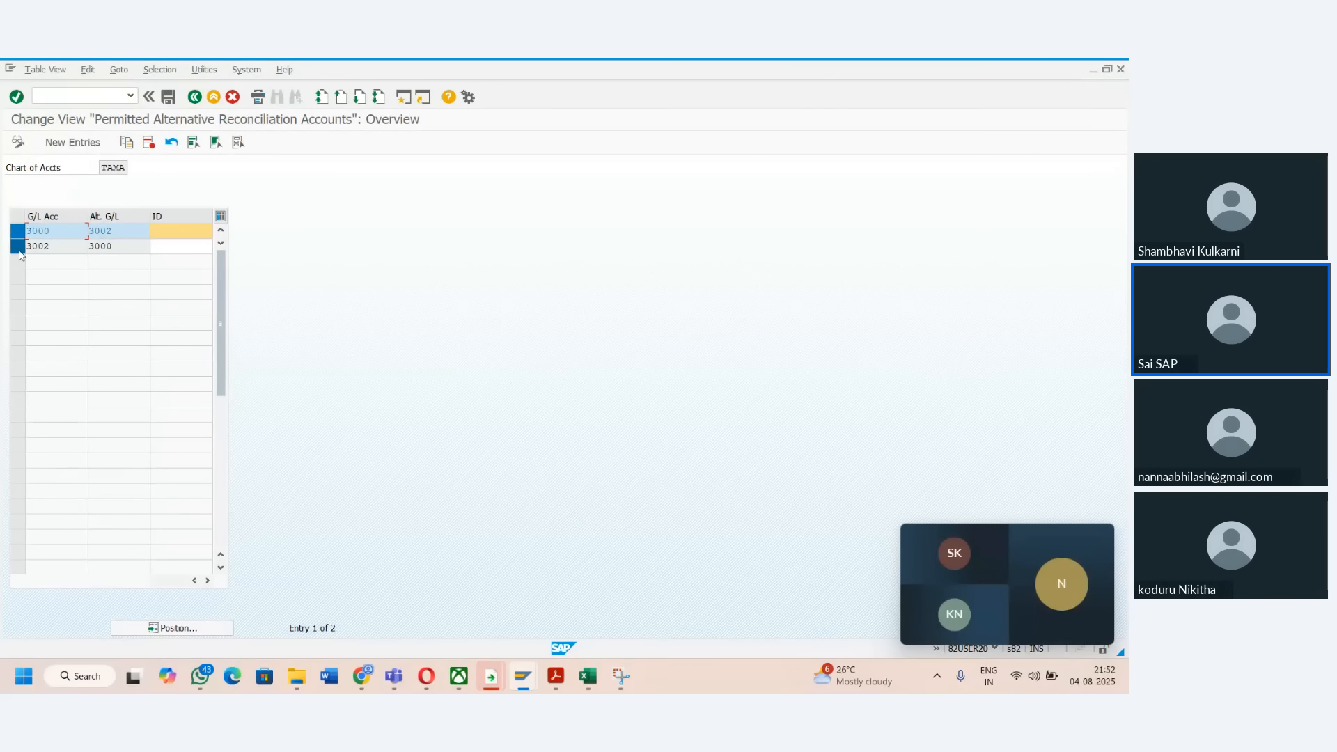
pyautogui.click(147, 144)
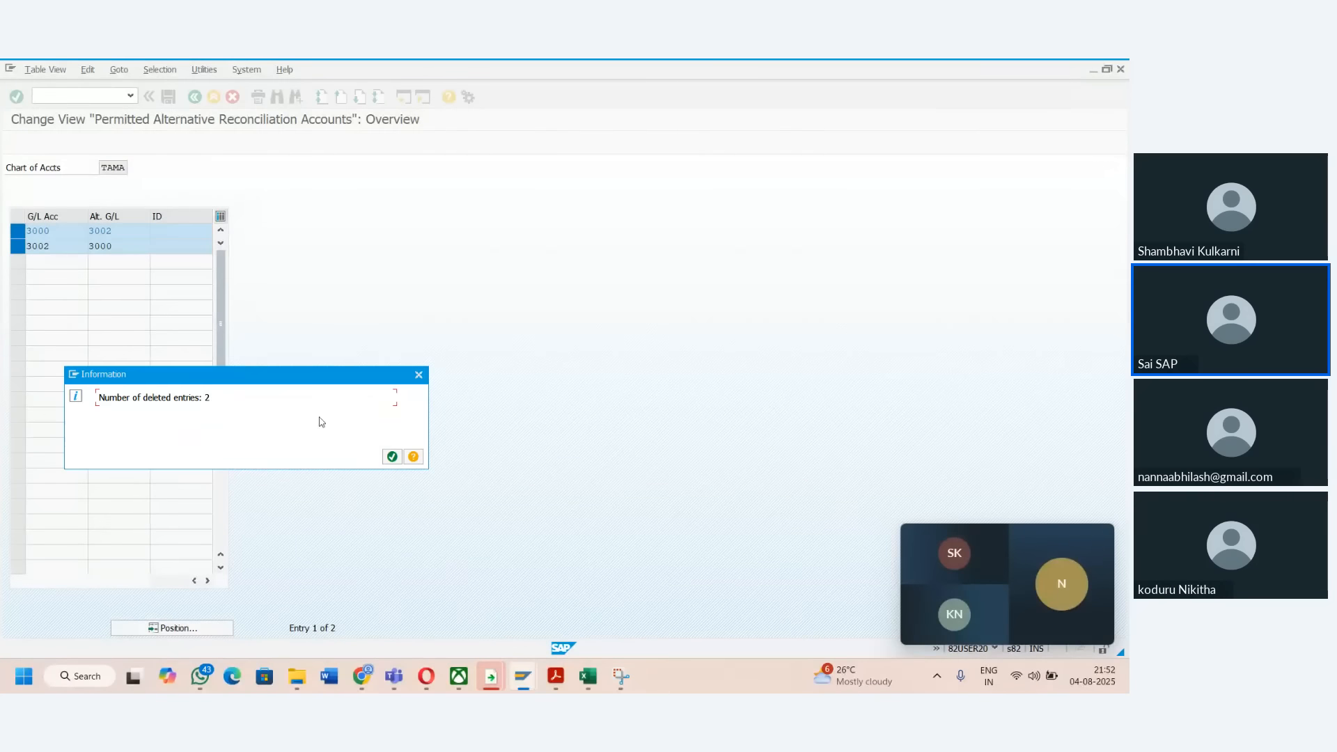
pyautogui.click(392, 457)
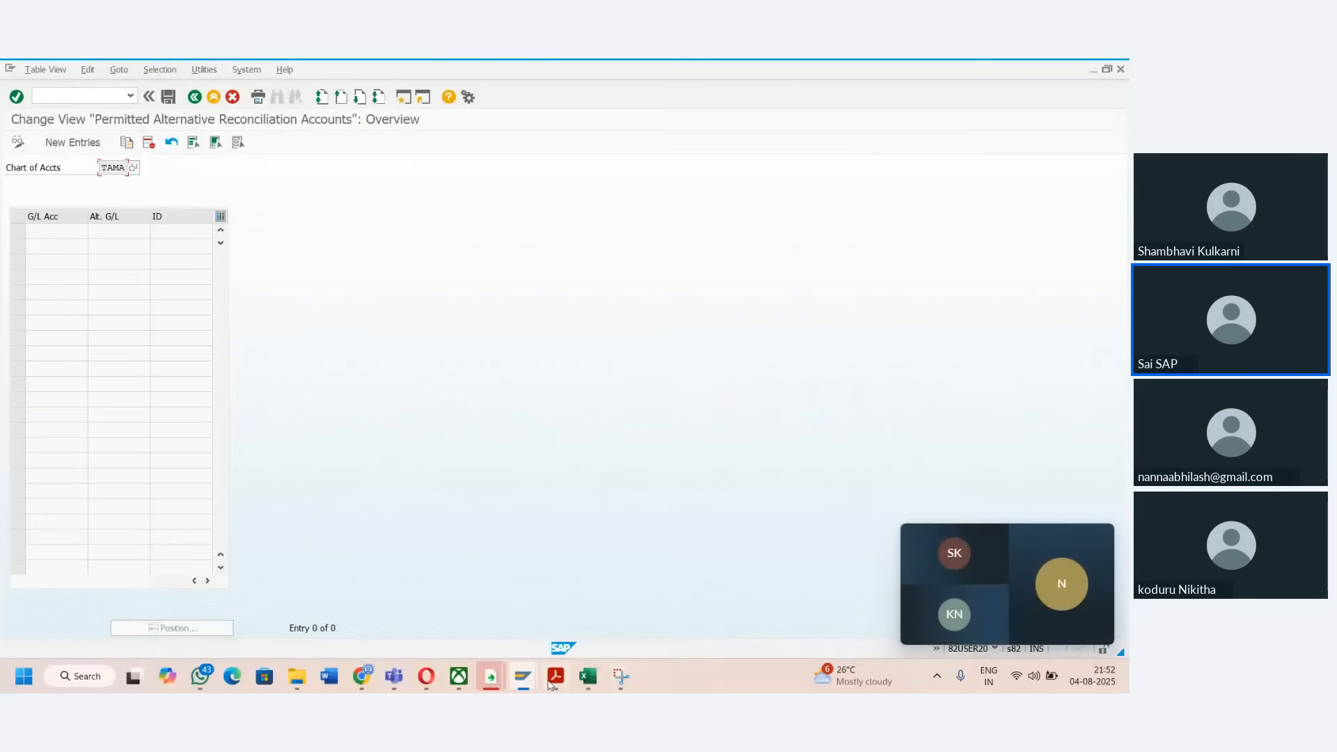
# - Open G/L account 3000 for changing in the central G/L maintenance and set its short and long texts to Accounts Payable Raw
pyautogui.moveTo(538, 685)
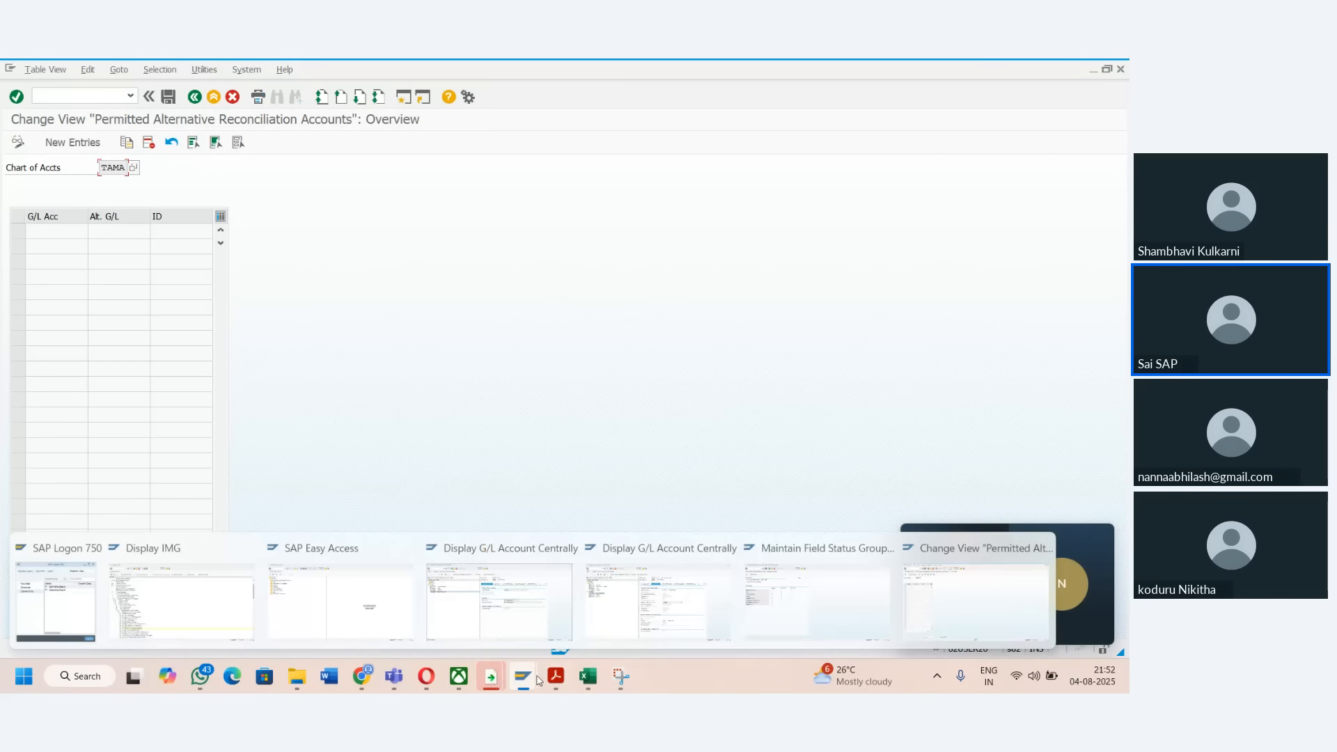
pyautogui.click(516, 613)
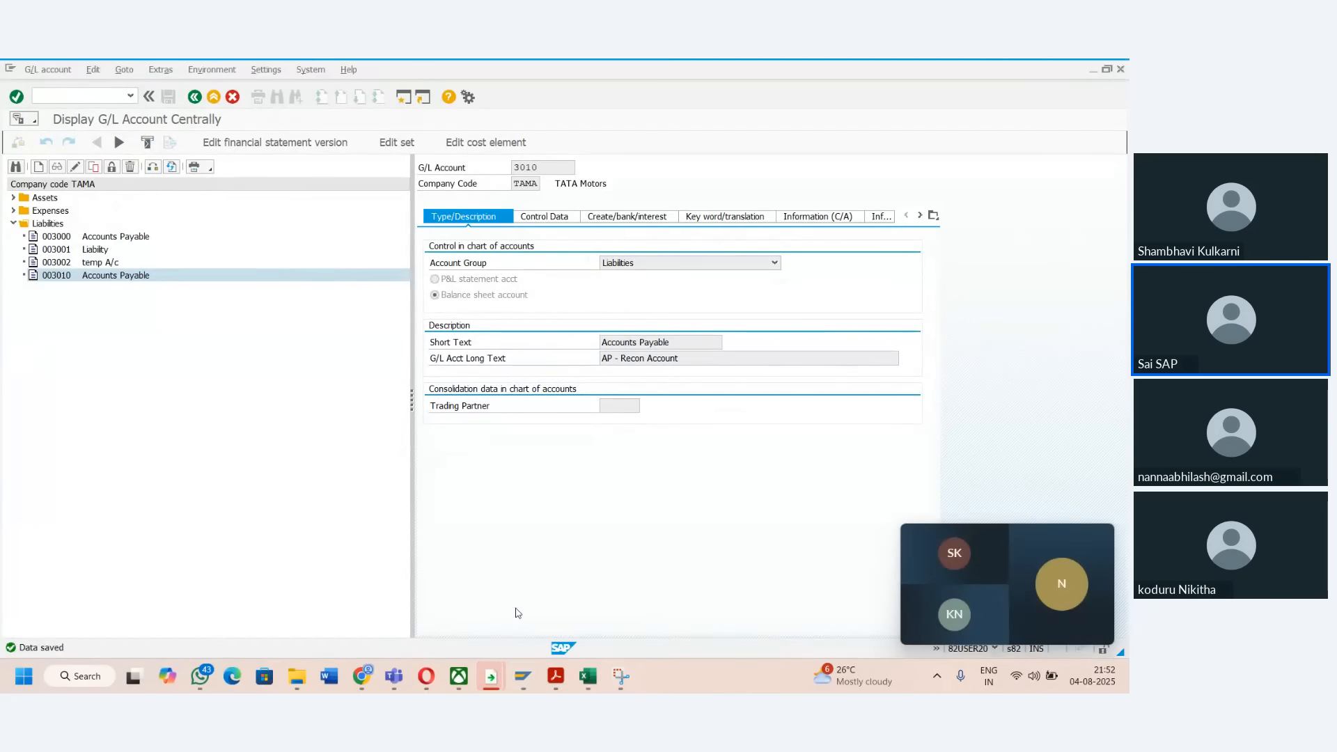
pyautogui.click(57, 238)
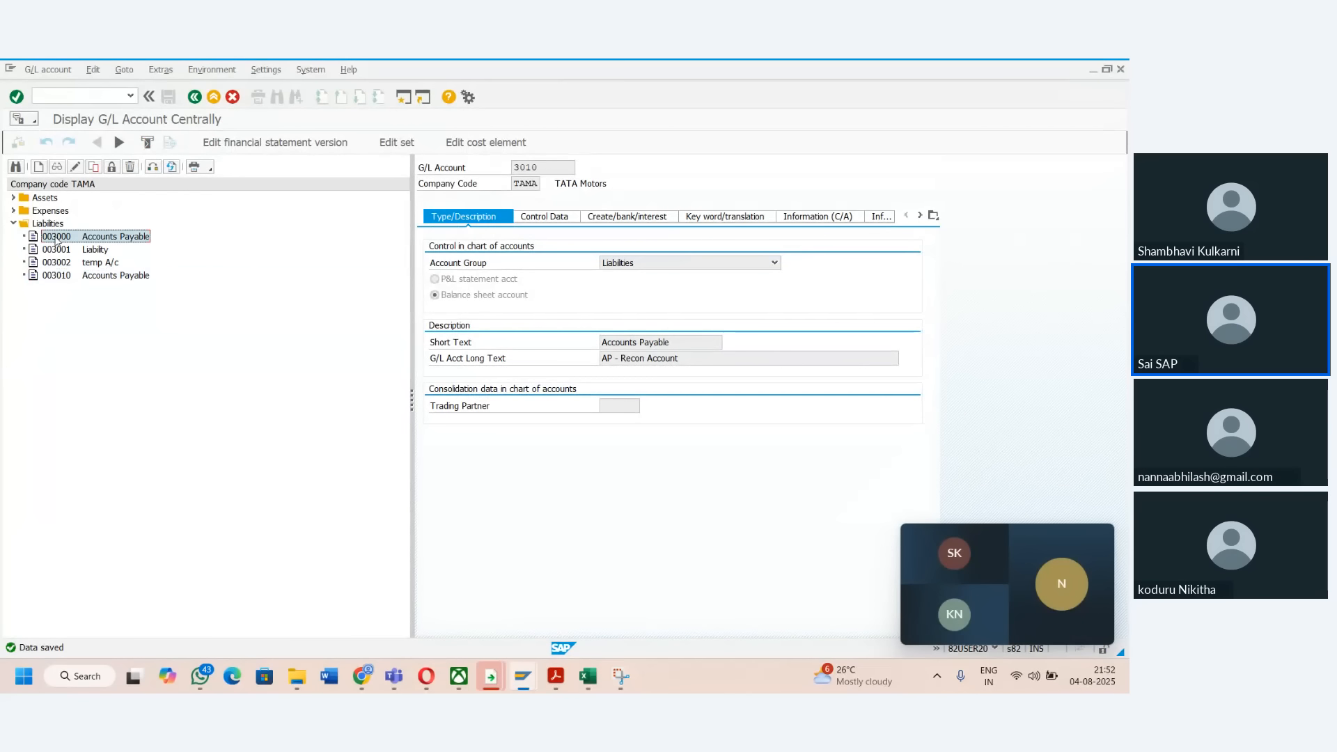
pyautogui.click(75, 166)
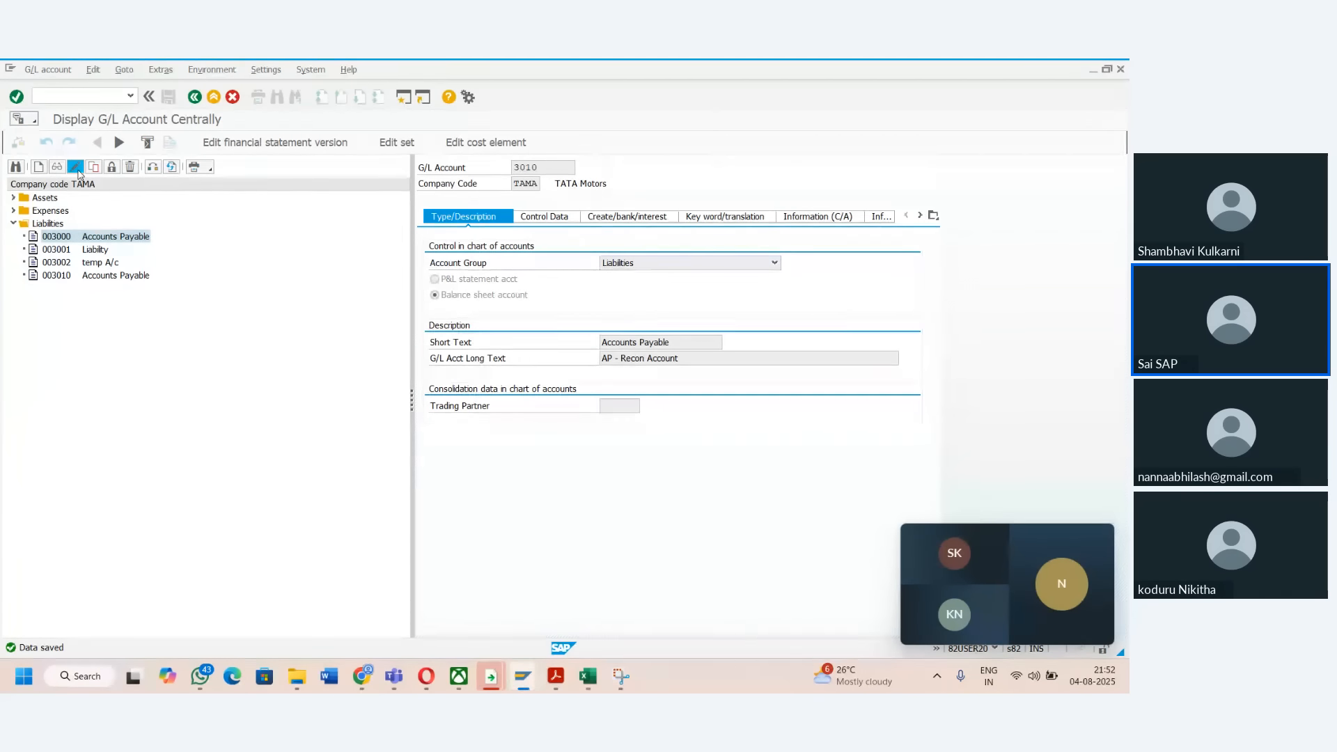
pyautogui.click(685, 341)
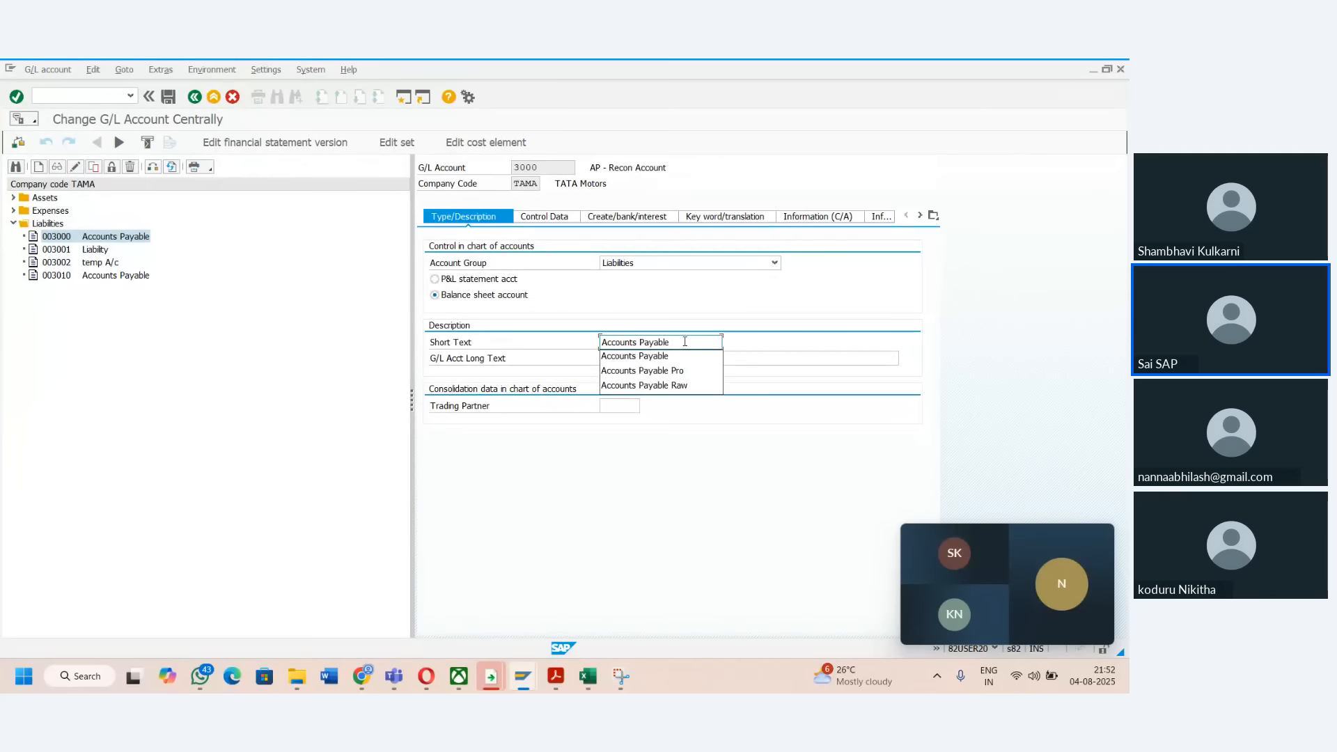
pyautogui.write('(Ra')
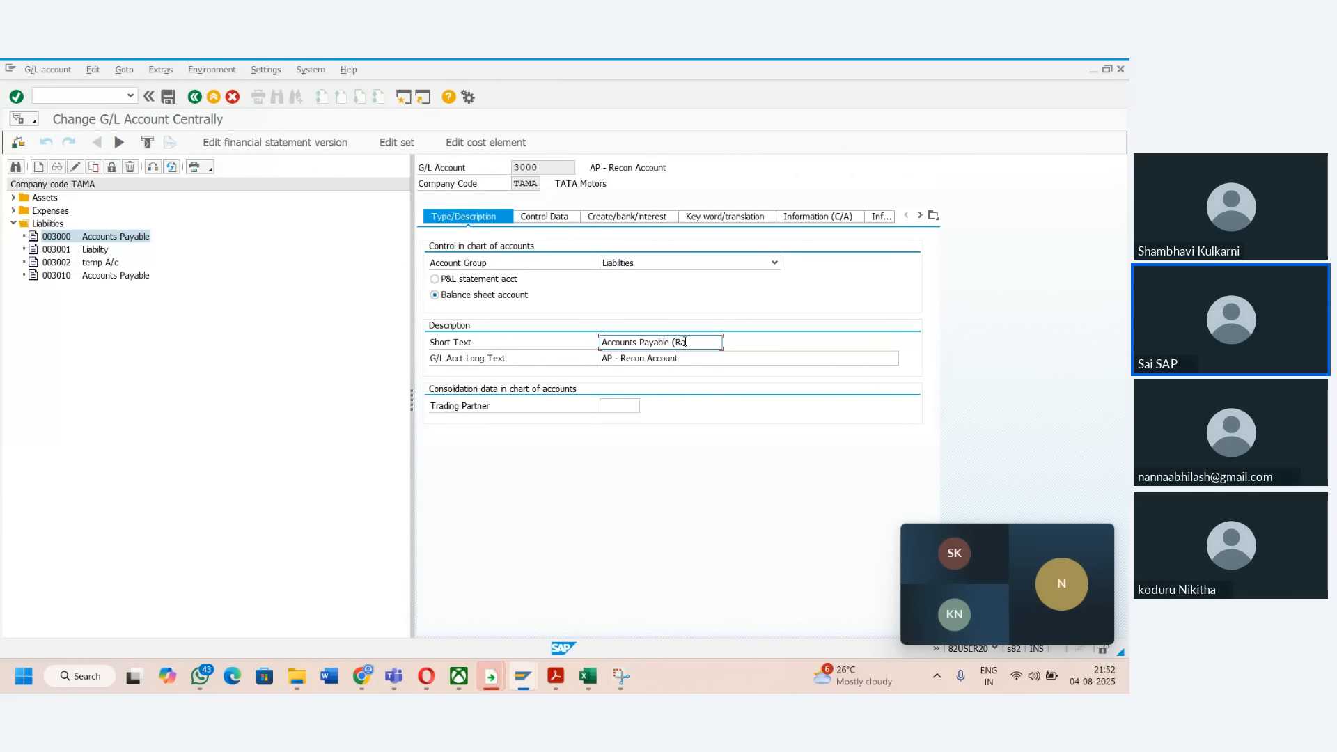
pyautogui.press('BackSpace')
pyautogui.press('BackSpace')
pyautogui.press('BackSpace')
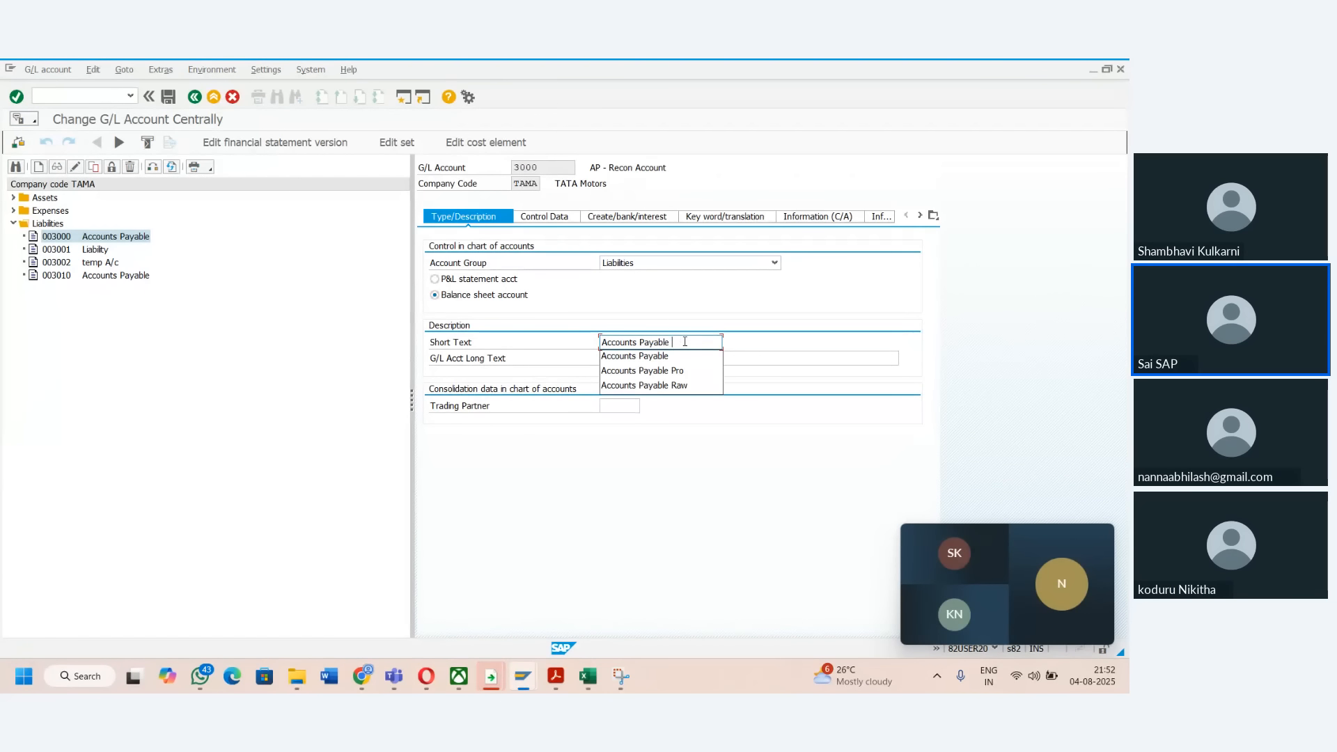
pyautogui.write('Raw')
pyautogui.hotkey('ctrl', 'a')
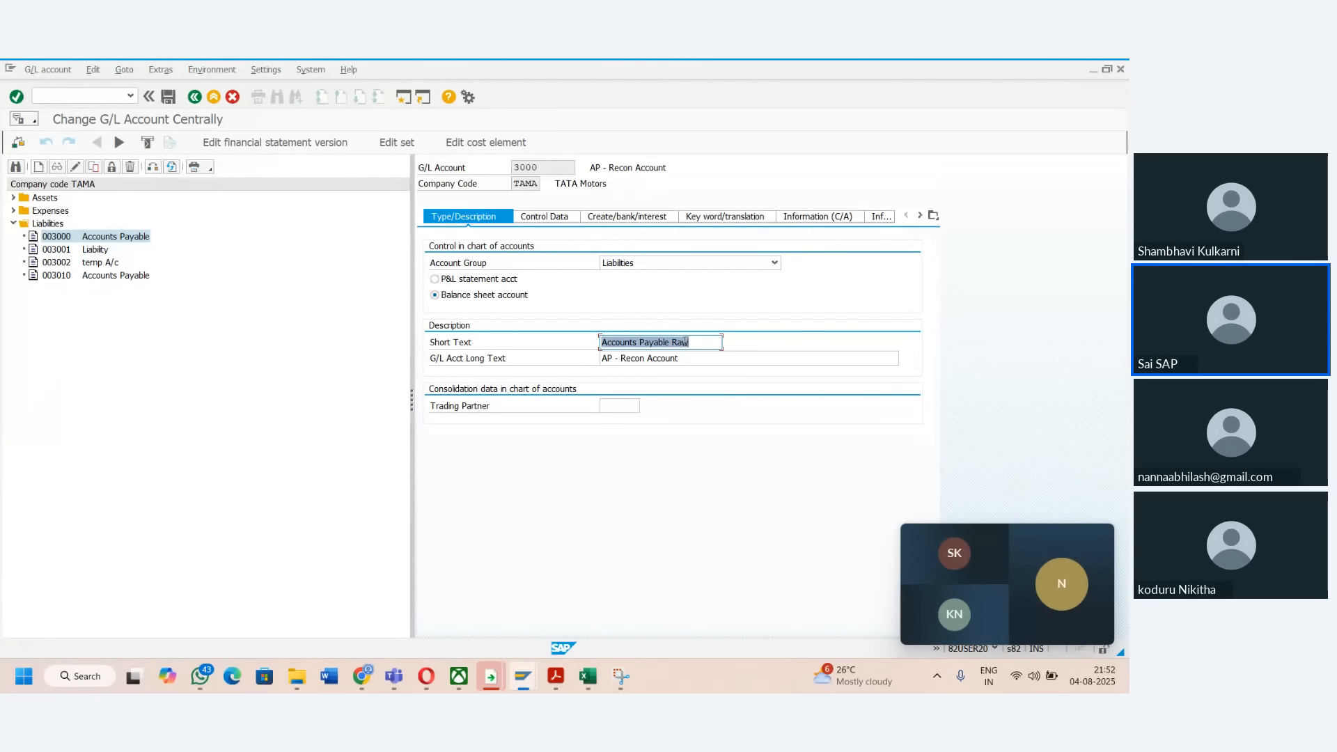
pyautogui.hotkey('ctrl', 'c')
pyautogui.press('Tab')
pyautogui.hotkey('ctrl', 'v')
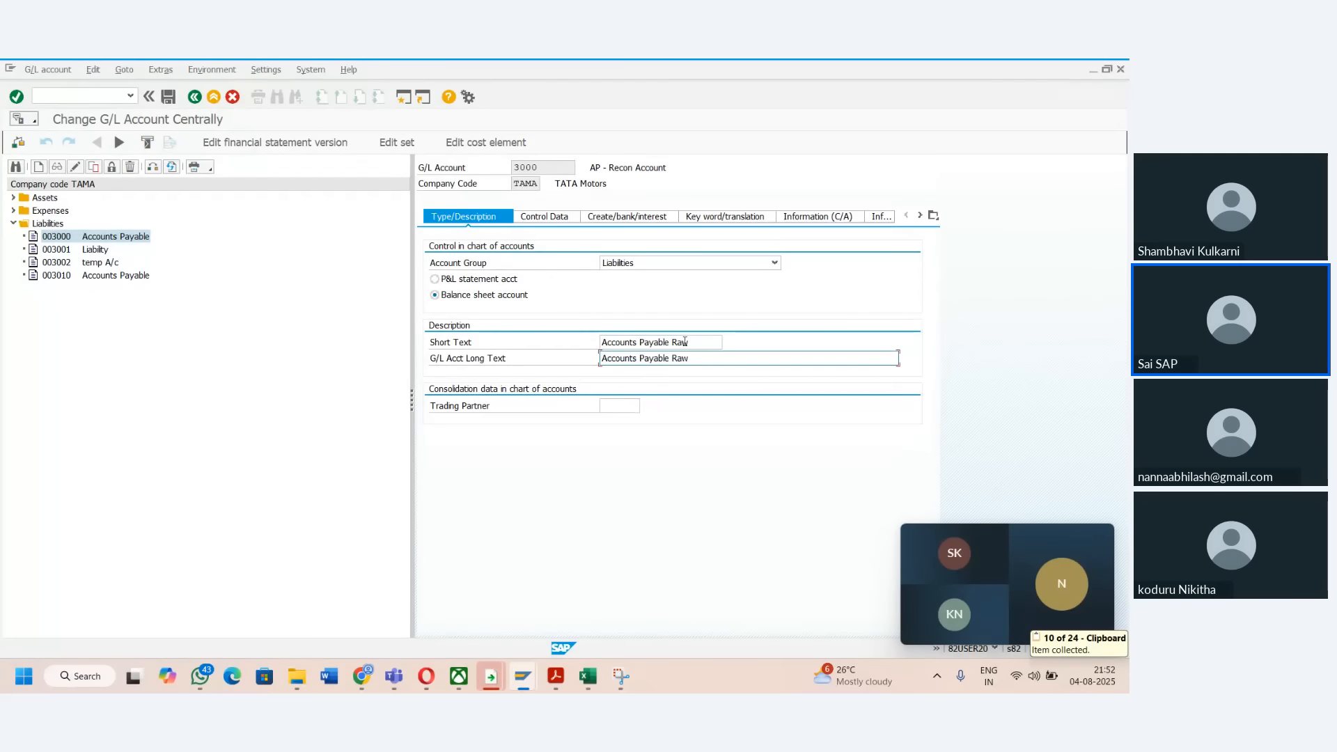
# - Review the control data and the document creation settings of G/L account 3000
pyautogui.click(620, 220)
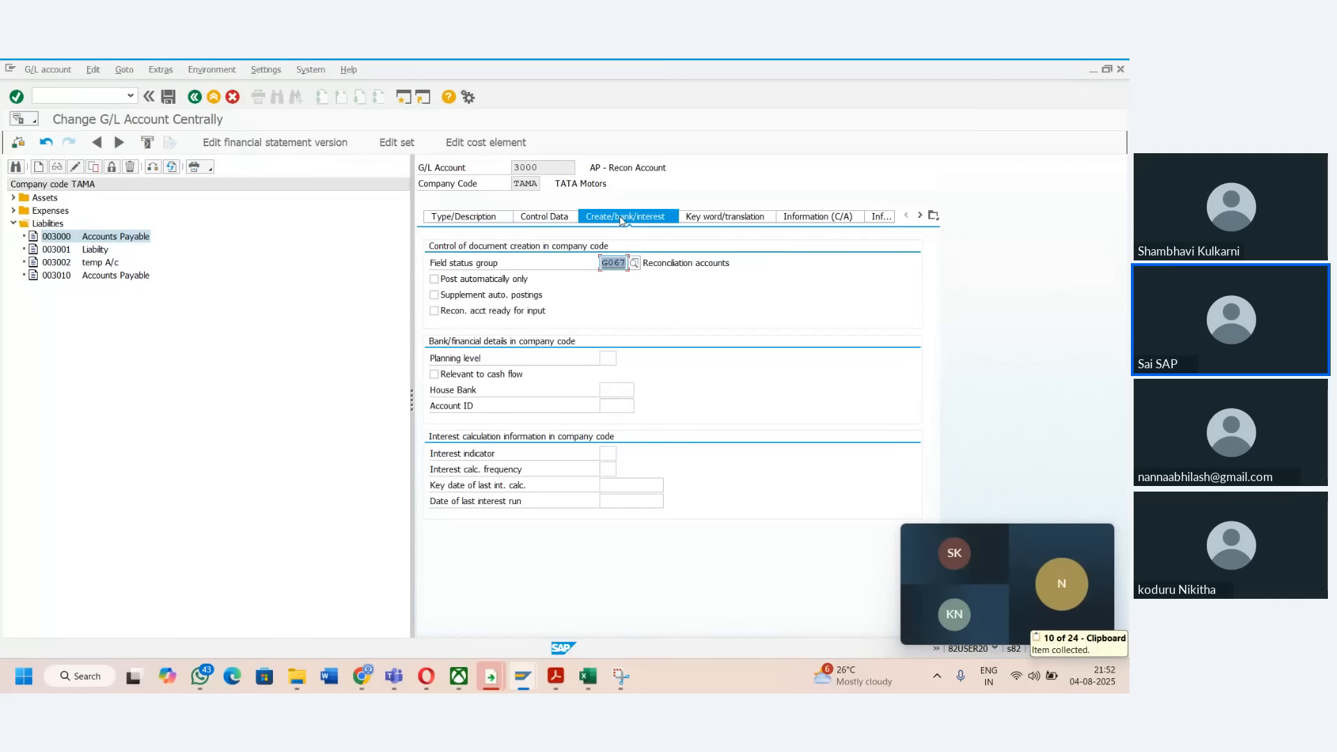
pyautogui.click(564, 218)
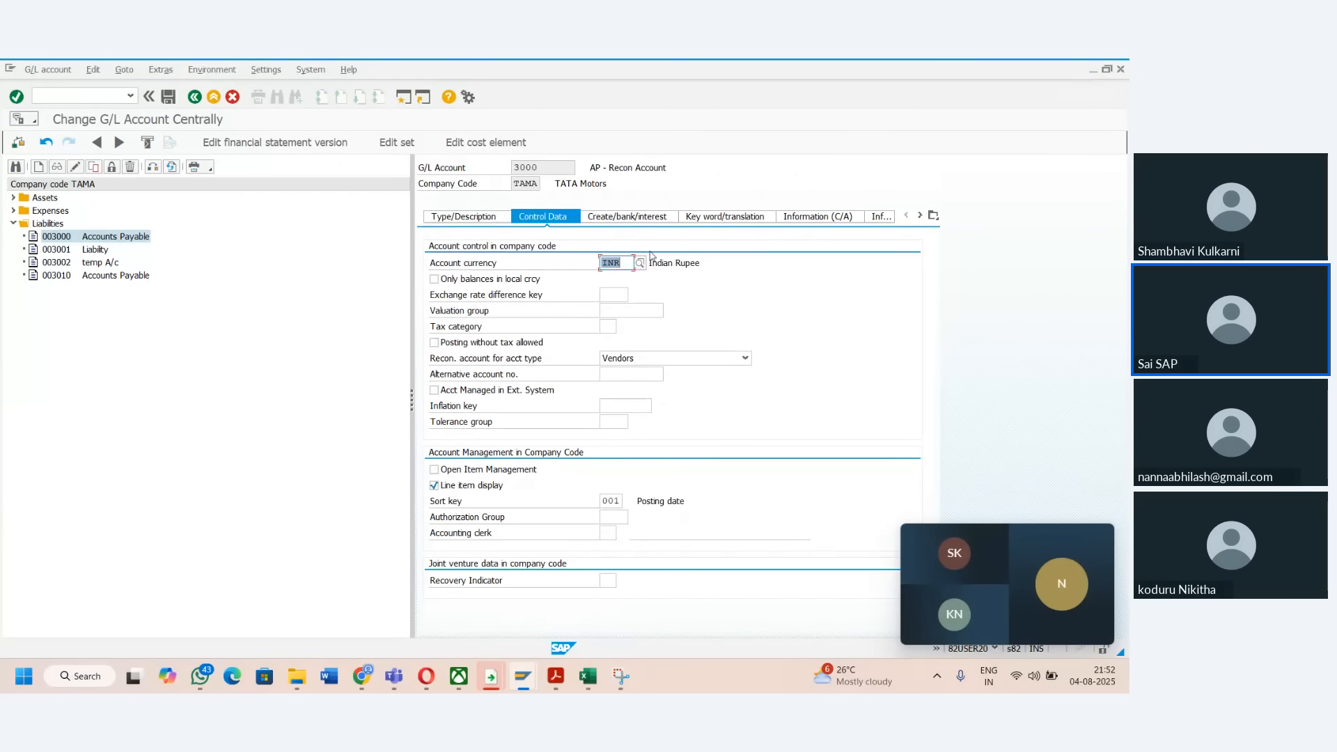
pyautogui.click(617, 216)
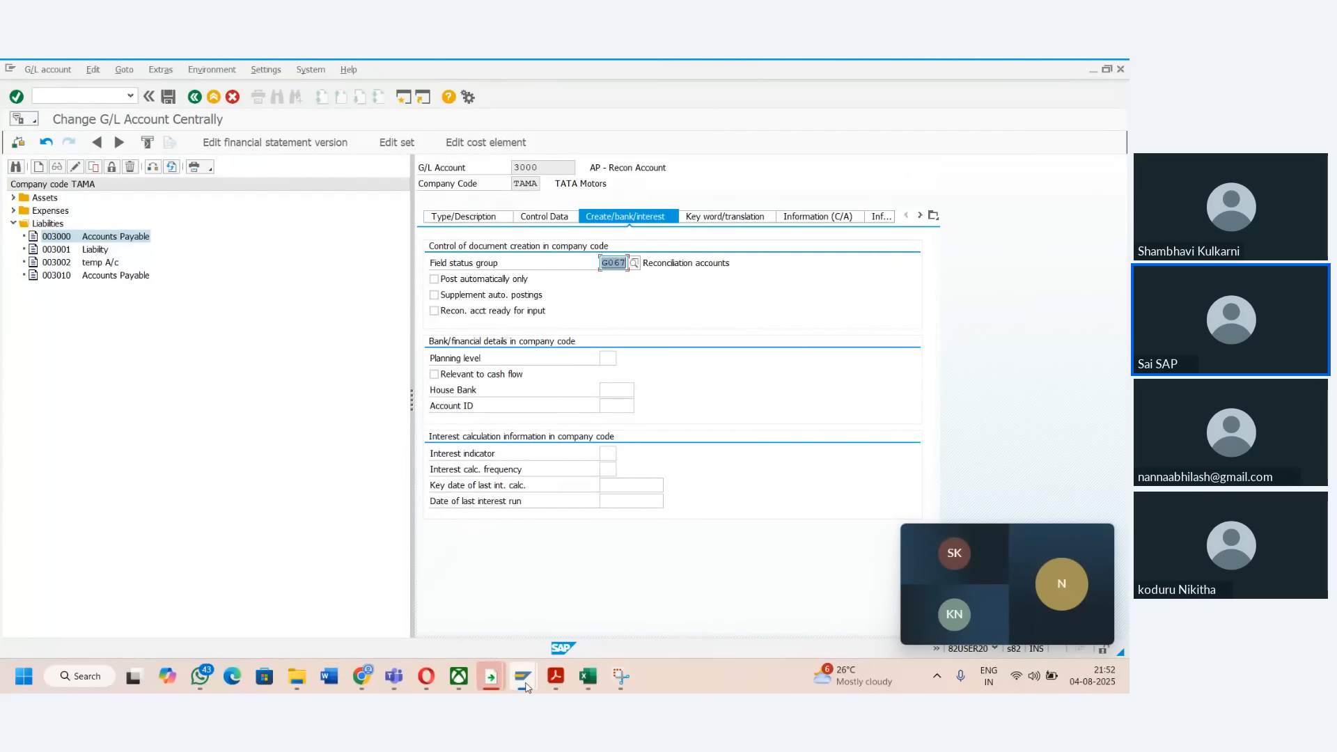
pyautogui.moveTo(524, 685)
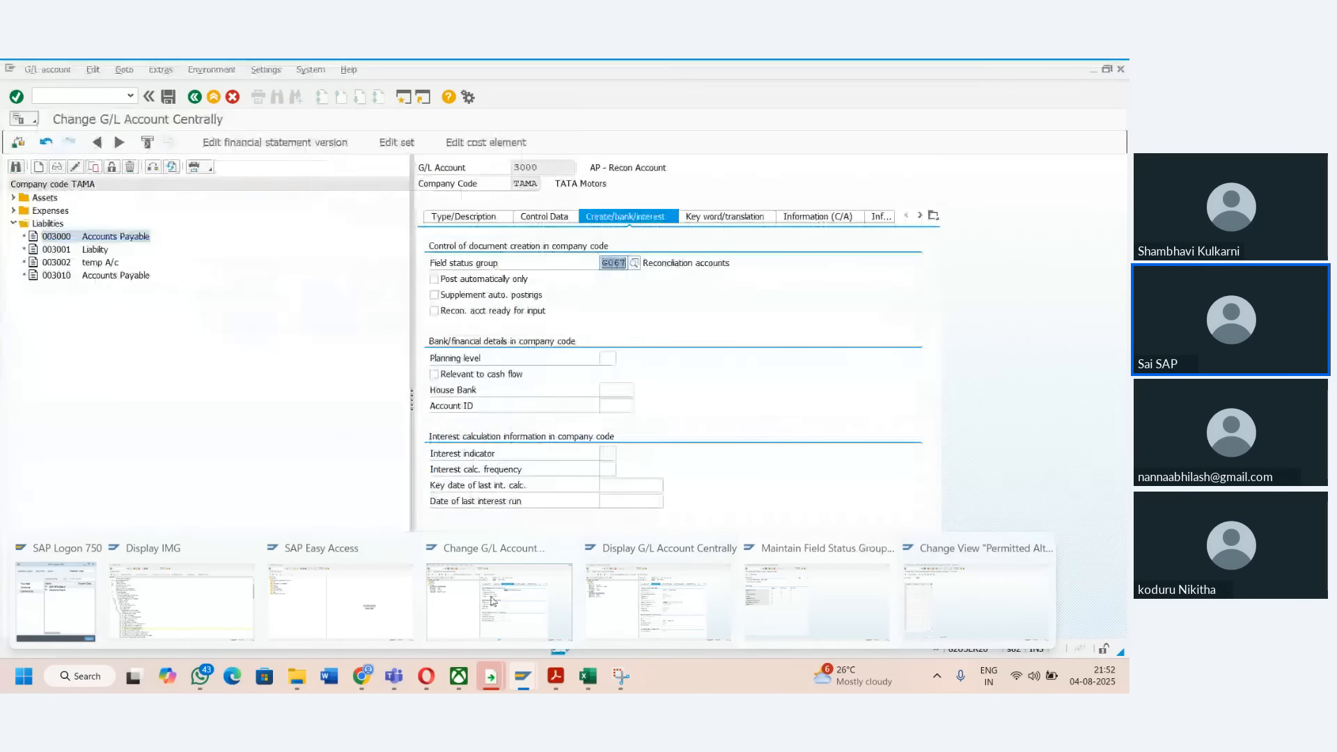
pyautogui.click(373, 609)
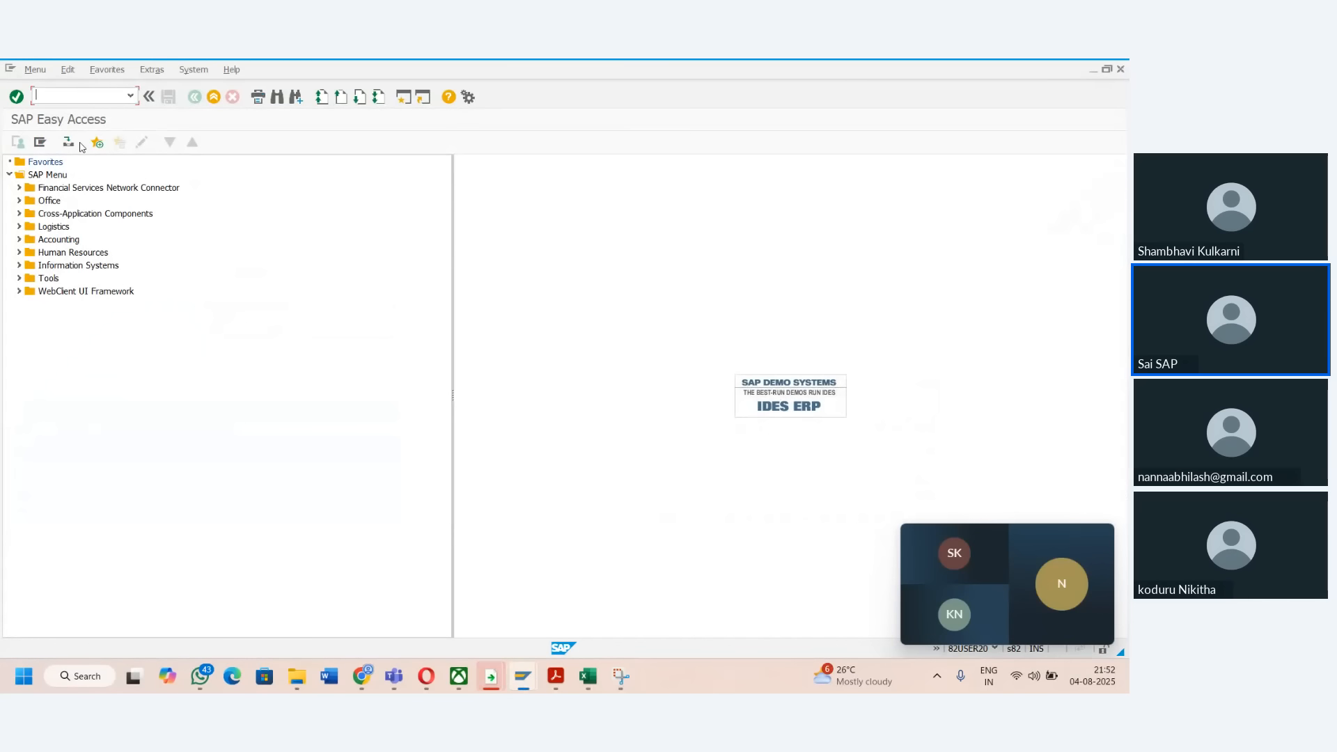
pyautogui.write('FB6')
pyautogui.hotkey('alt', 'Tab')
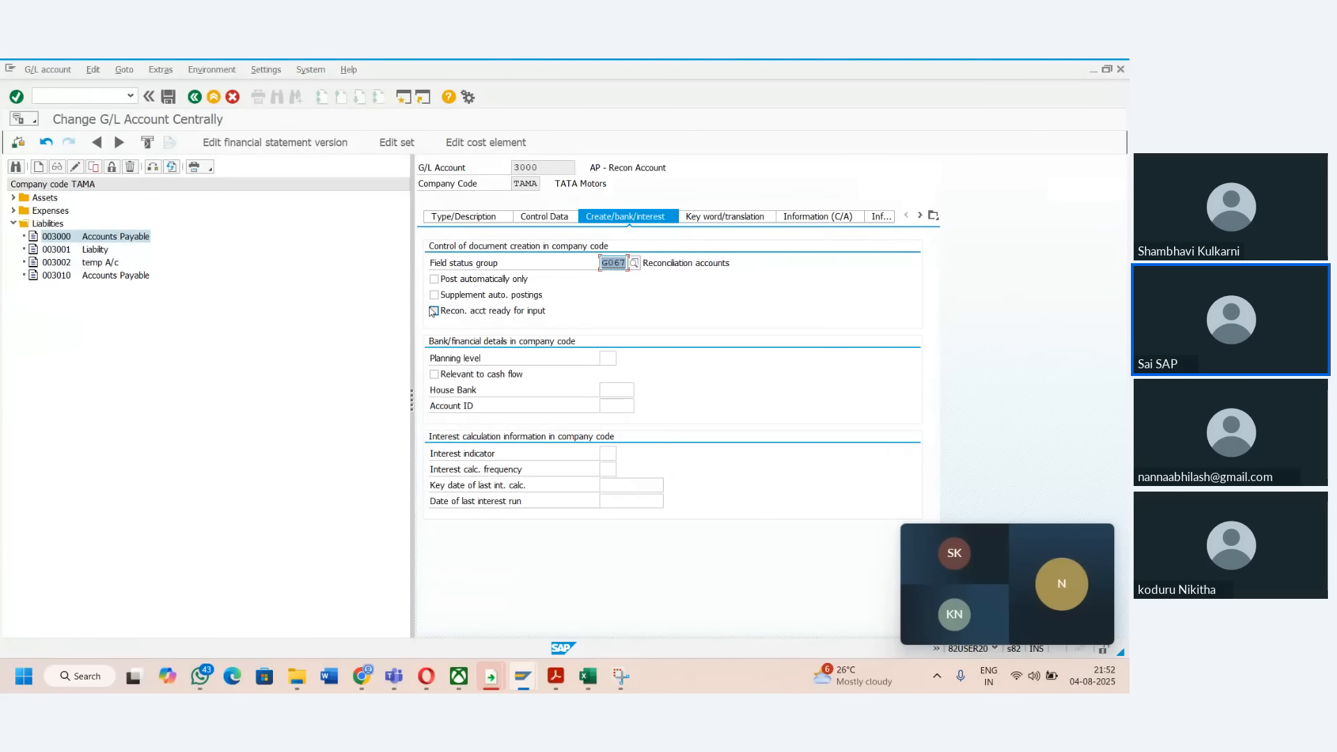
# - Enable Recon. acct ready for input for G/L accounts 3000 and 3010, saving each account
pyautogui.click(434, 311)
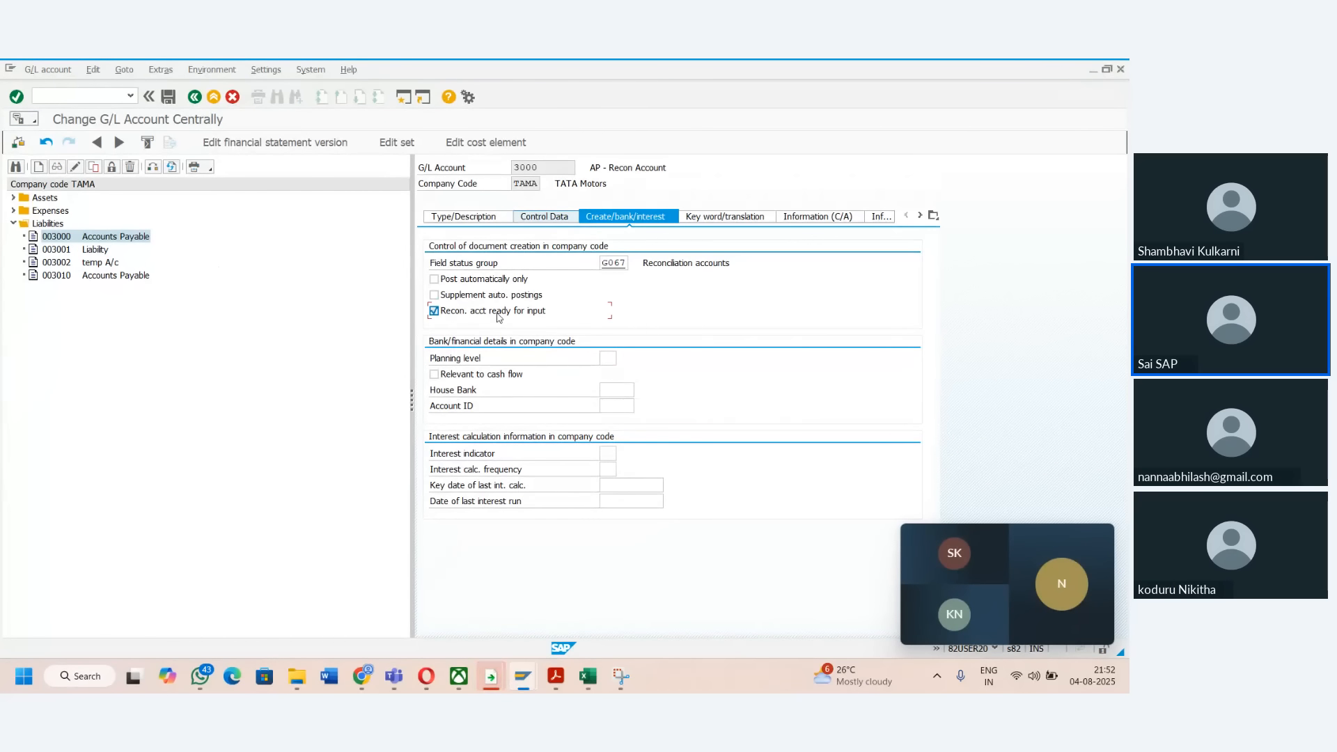
pyautogui.click(165, 97)
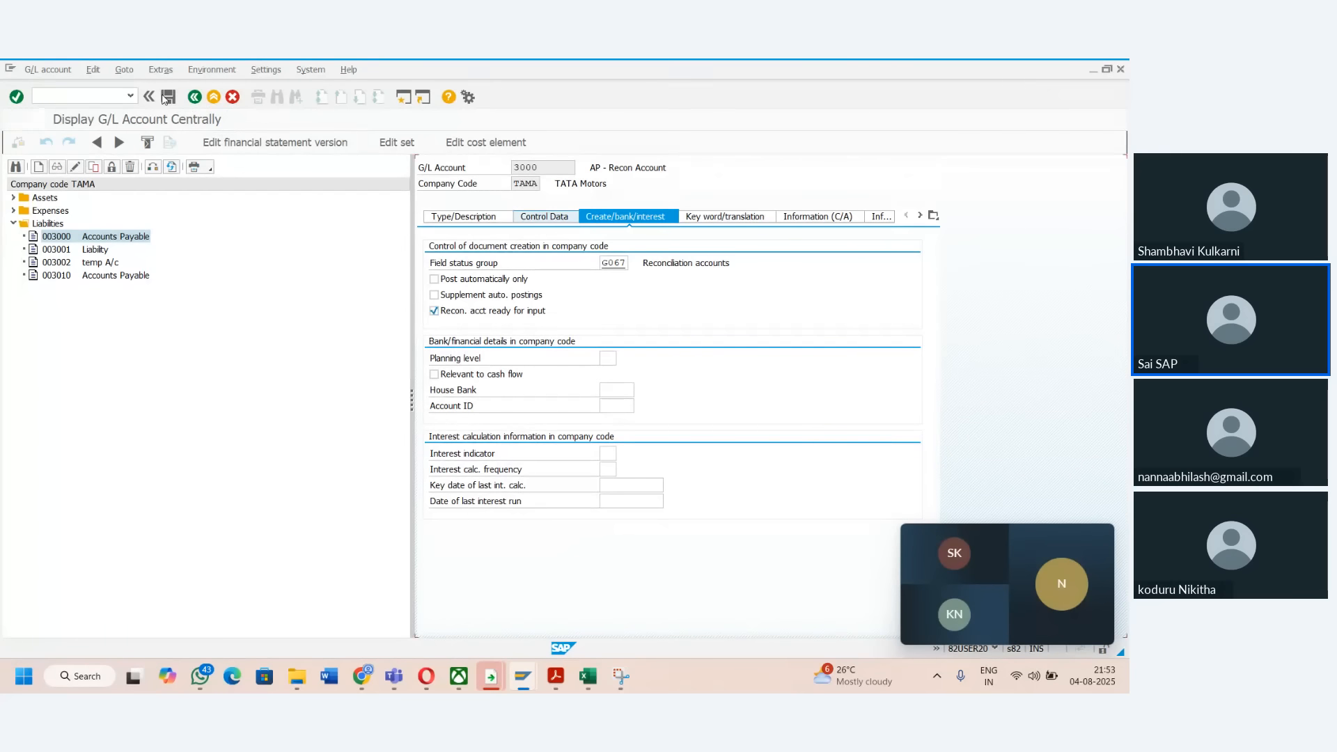
pyautogui.doubleClick(61, 277)
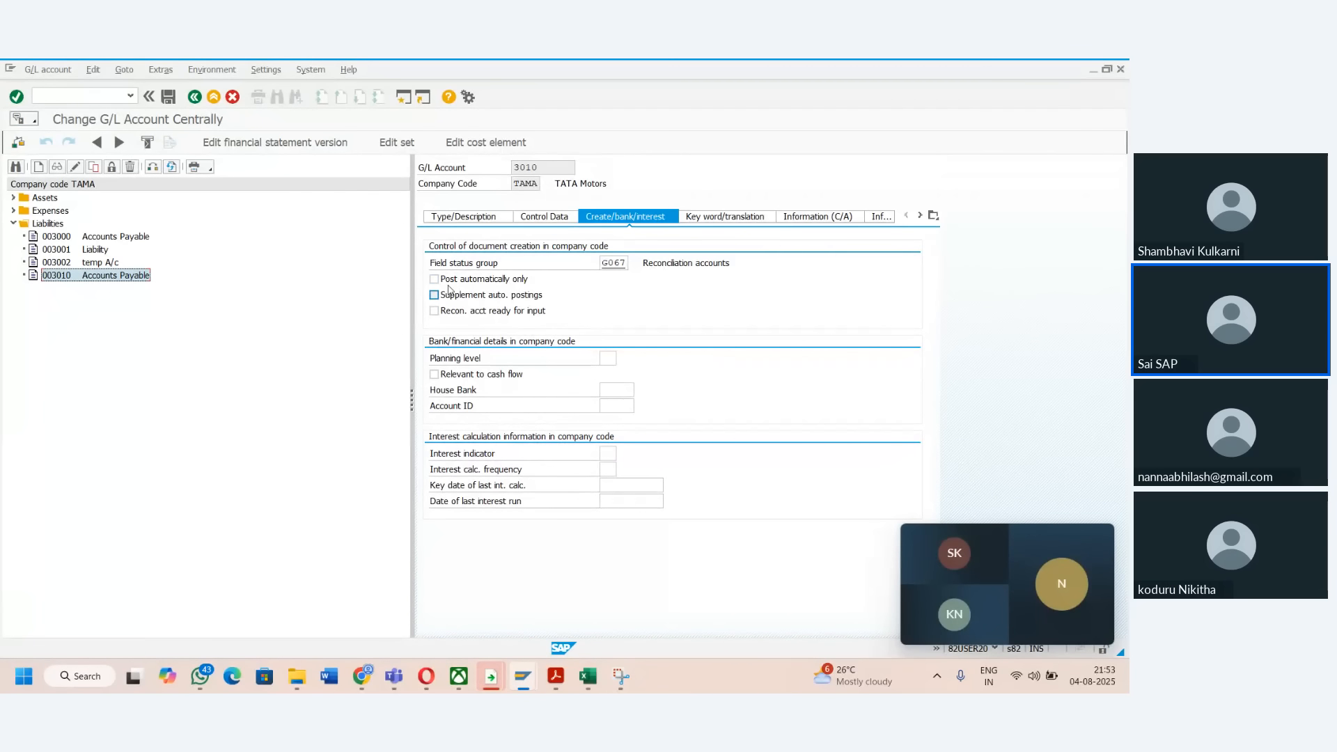
pyautogui.click(435, 311)
pyautogui.click(167, 99)
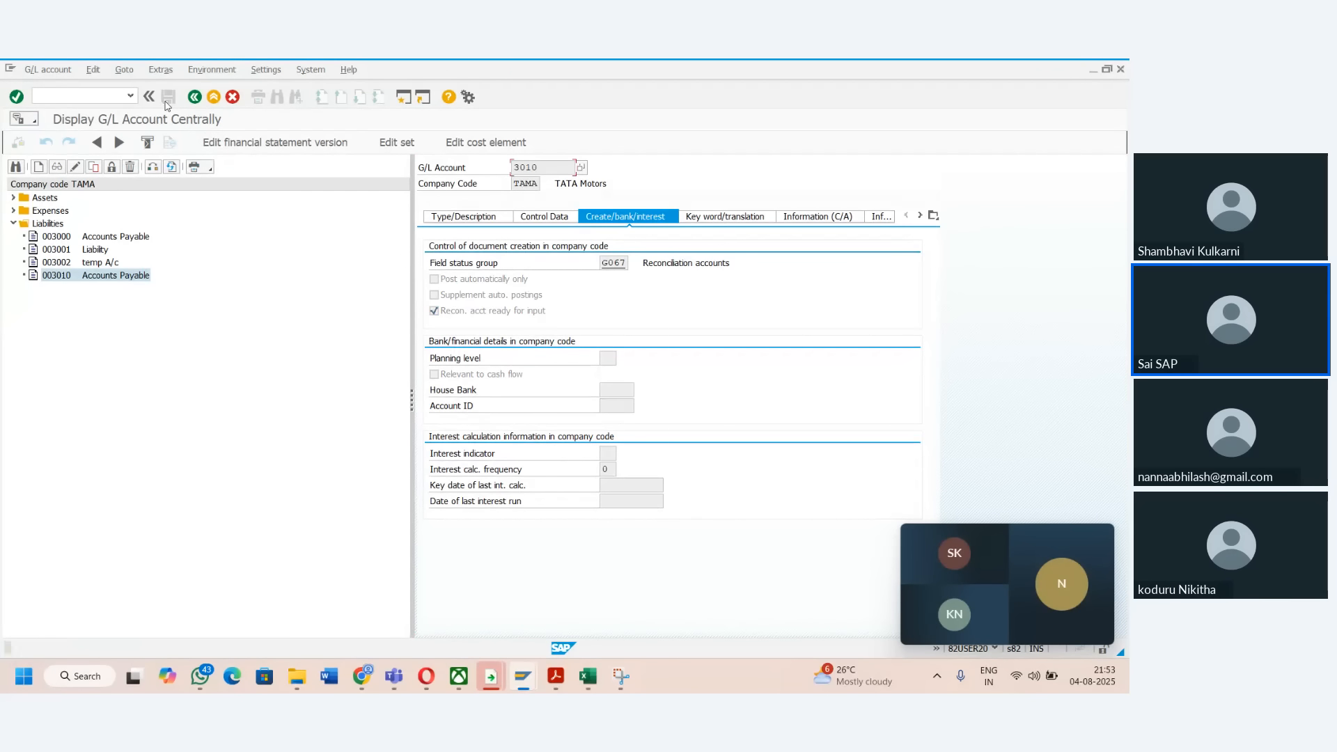
pyautogui.click(1094, 71)
pyautogui.moveTo(529, 681)
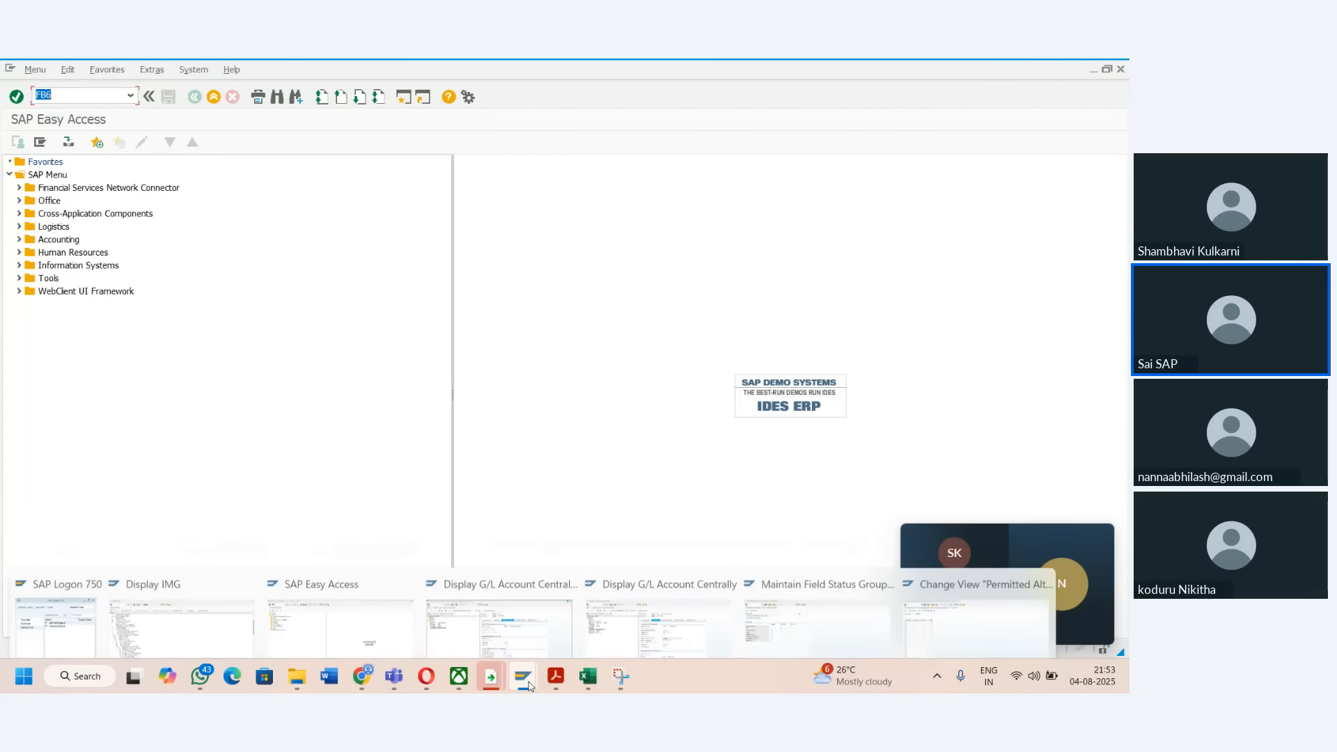
pyautogui.click(160, 599)
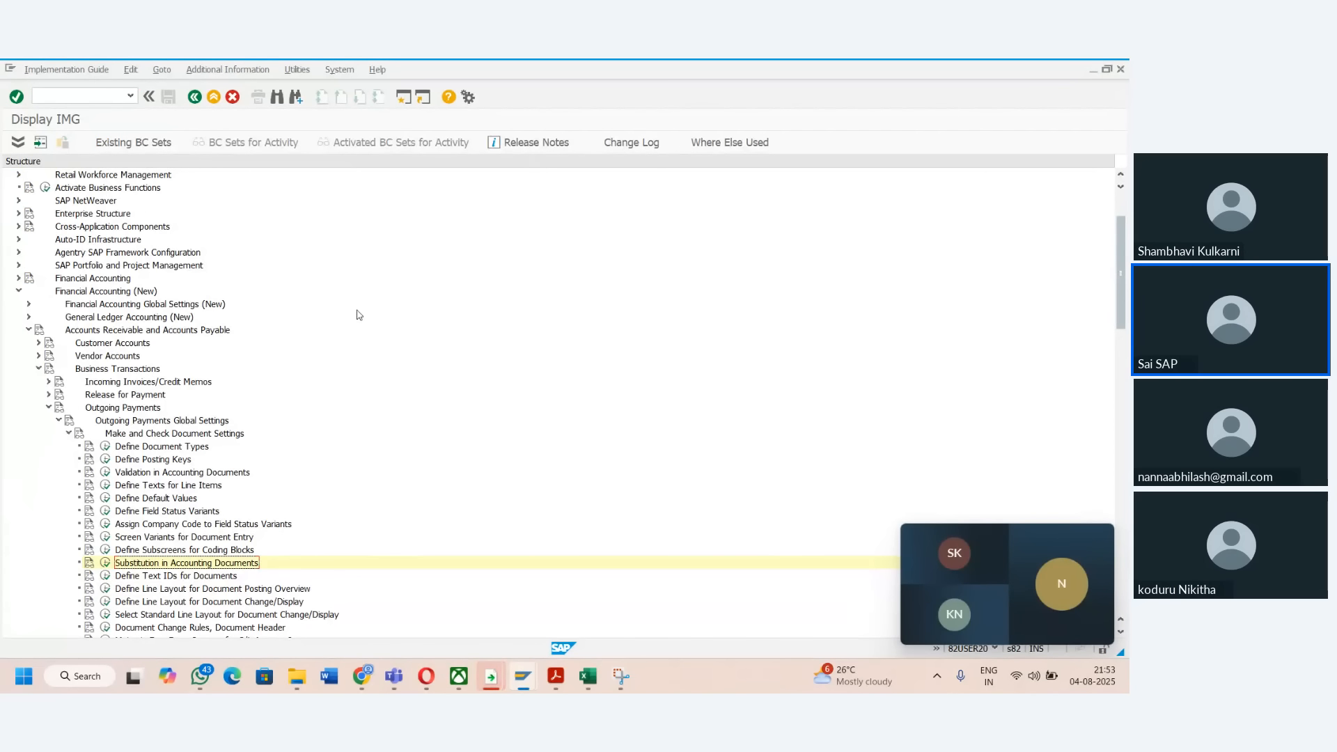
pyautogui.click(1094, 70)
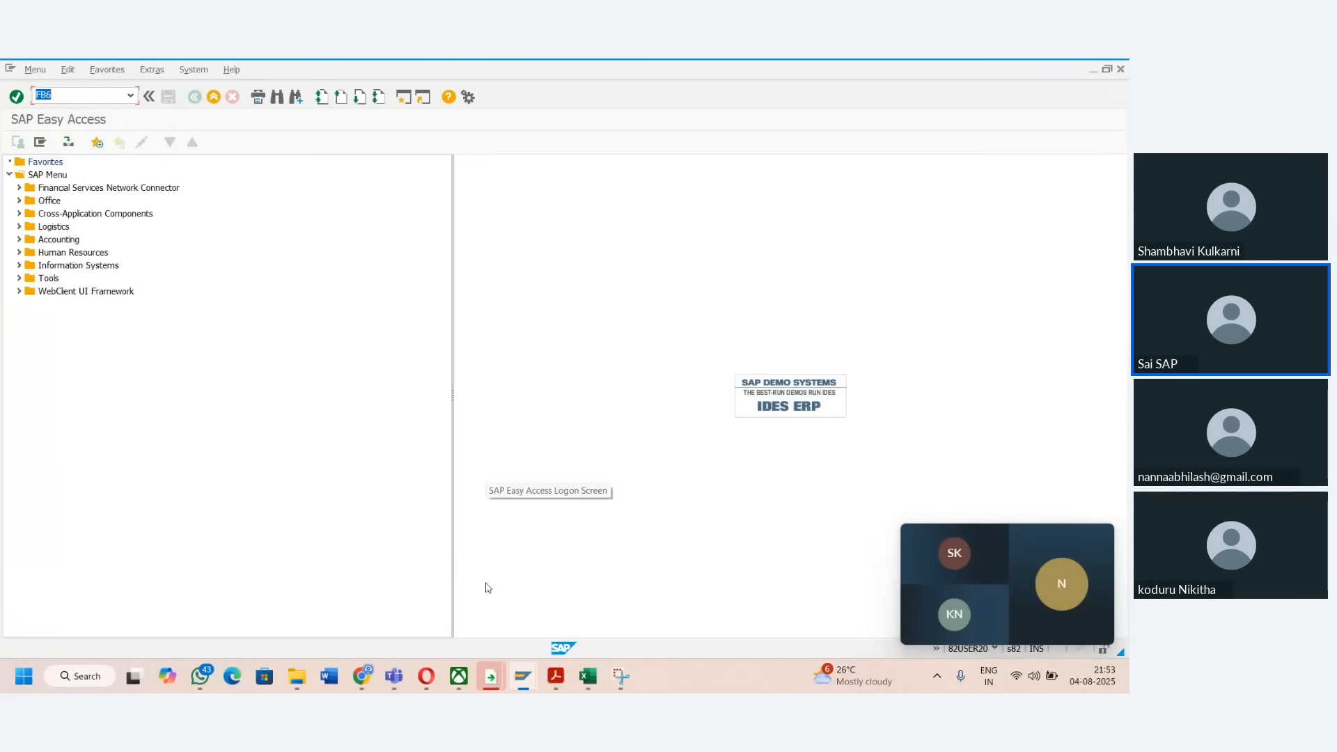
# - Leave the Permitted Alternative Reconciliation Accounts view, saving the deletions to the TATA Group of Companies customizing request
pyautogui.moveTo(522, 681)
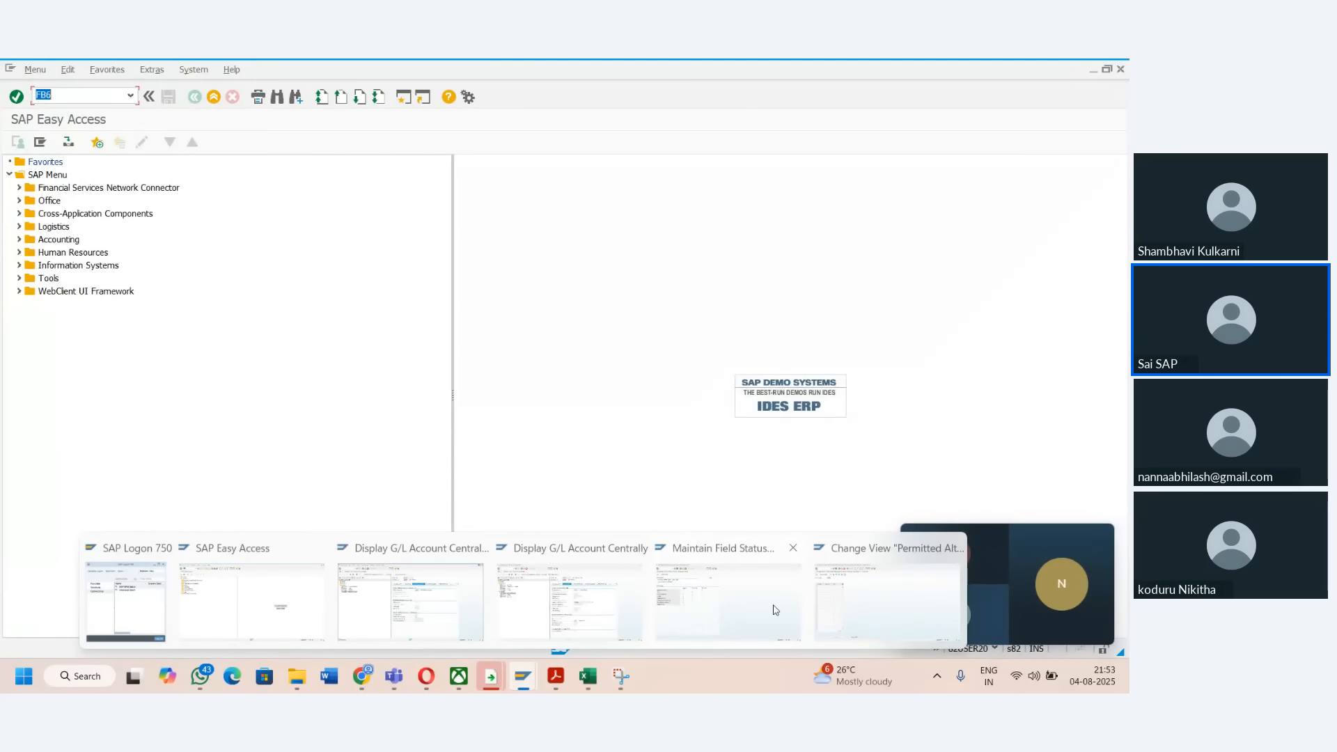
pyautogui.click(825, 610)
pyautogui.click(194, 97)
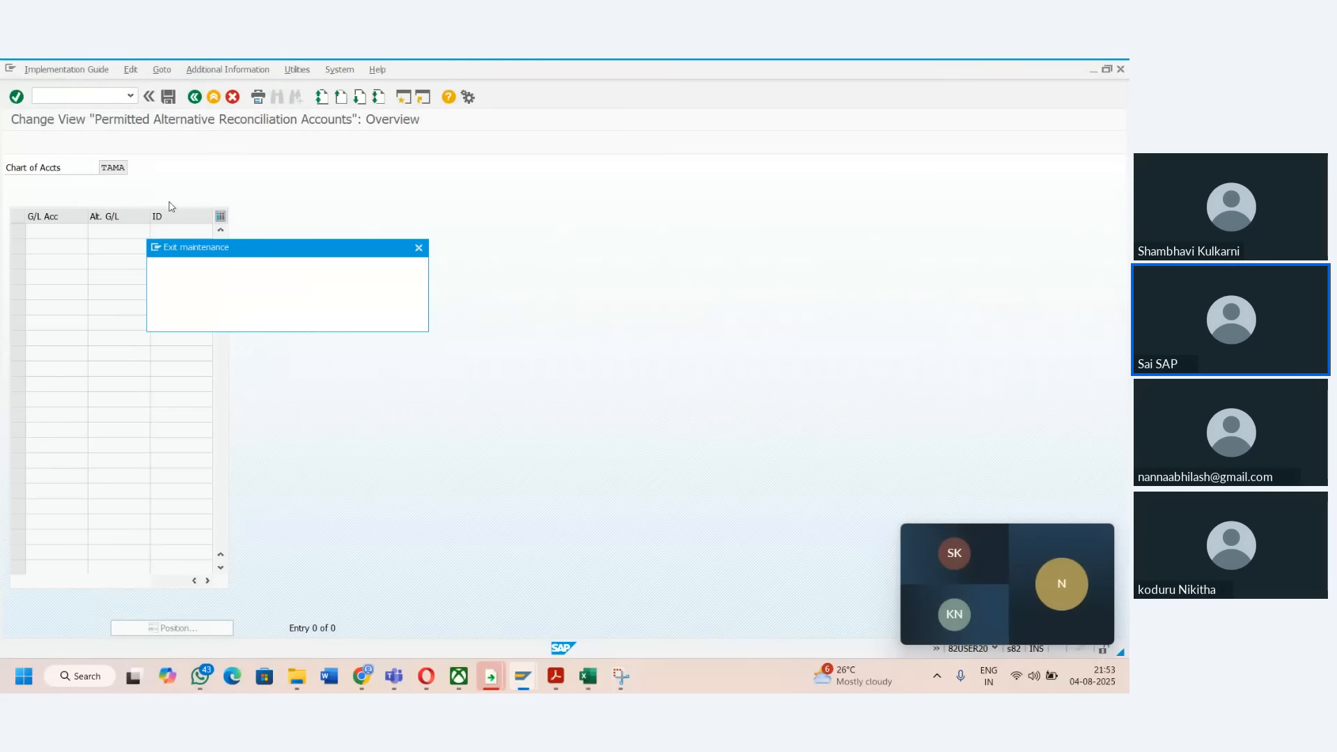
pyautogui.click(188, 317)
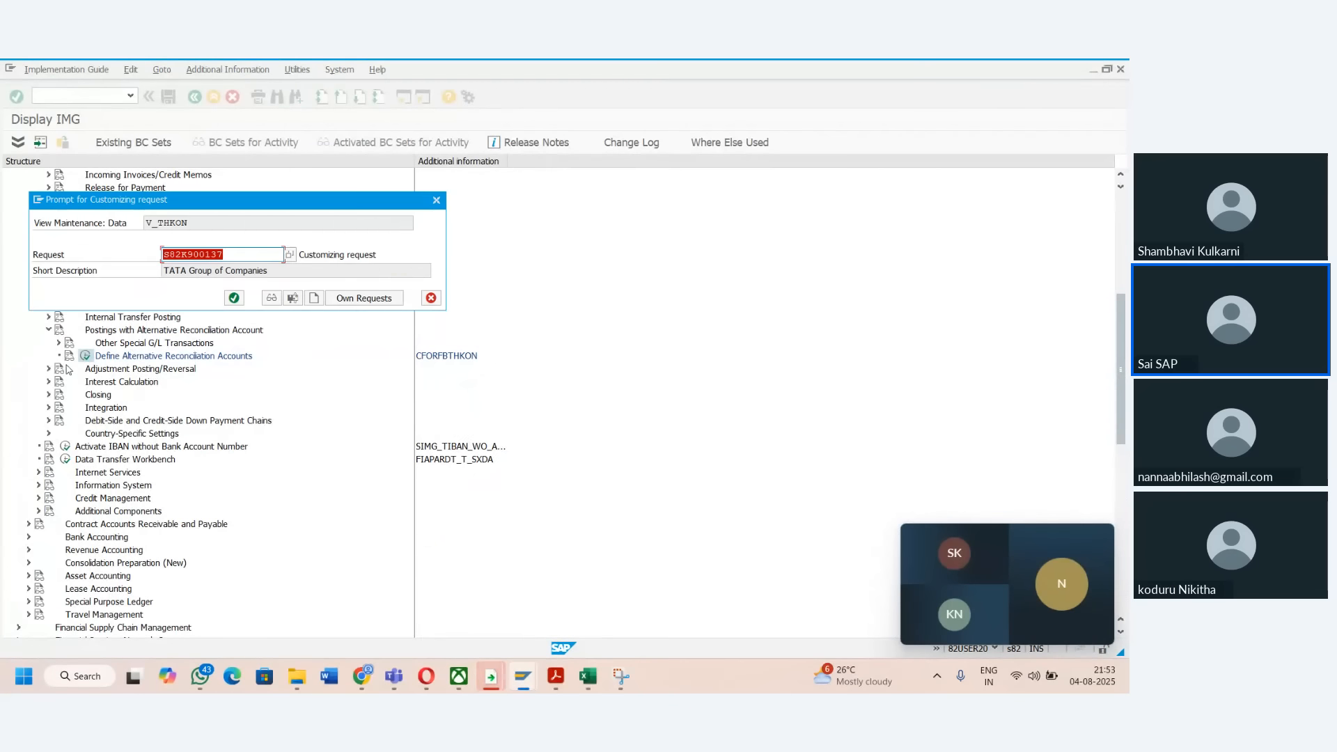
pyautogui.click(234, 298)
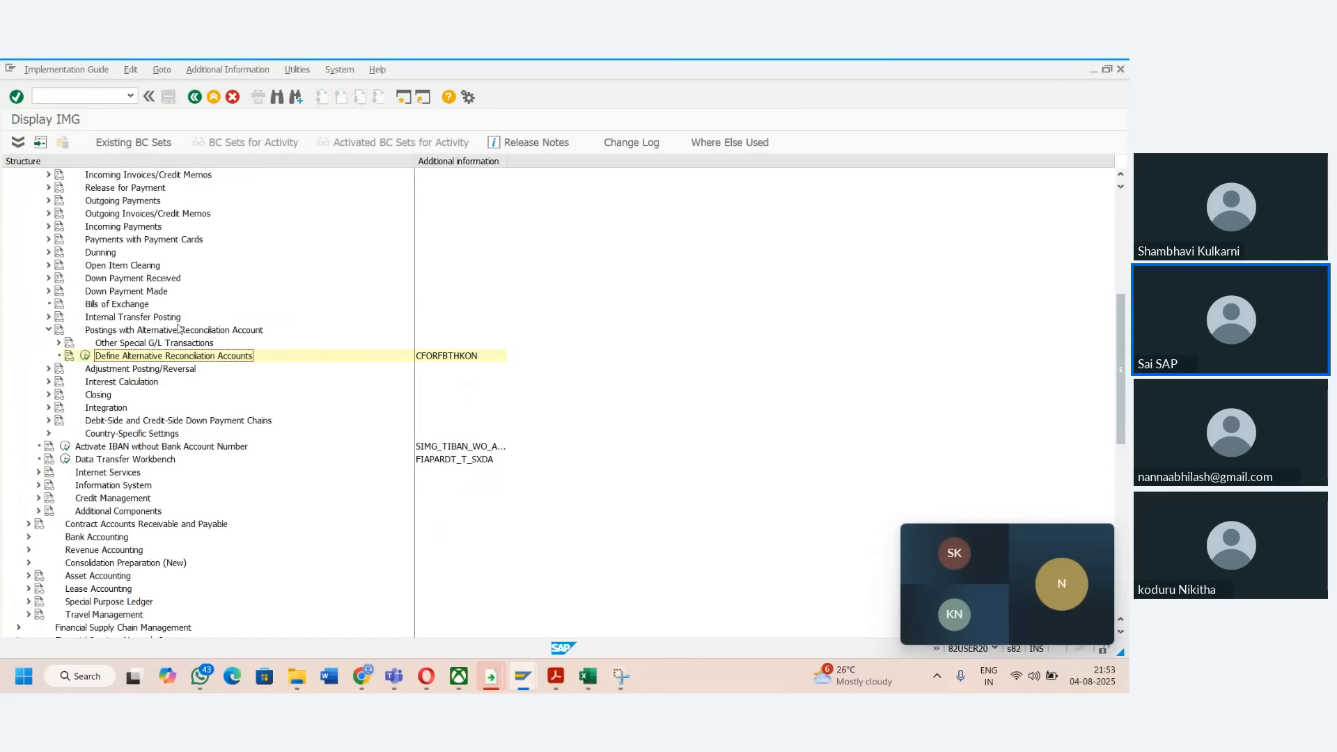
# - Open Define Alternative Reconciliation Accounts for chart of accounts TAMA and add a new entry with G/L account 3000 and alternative G/L 3010
pyautogui.click(86, 356)
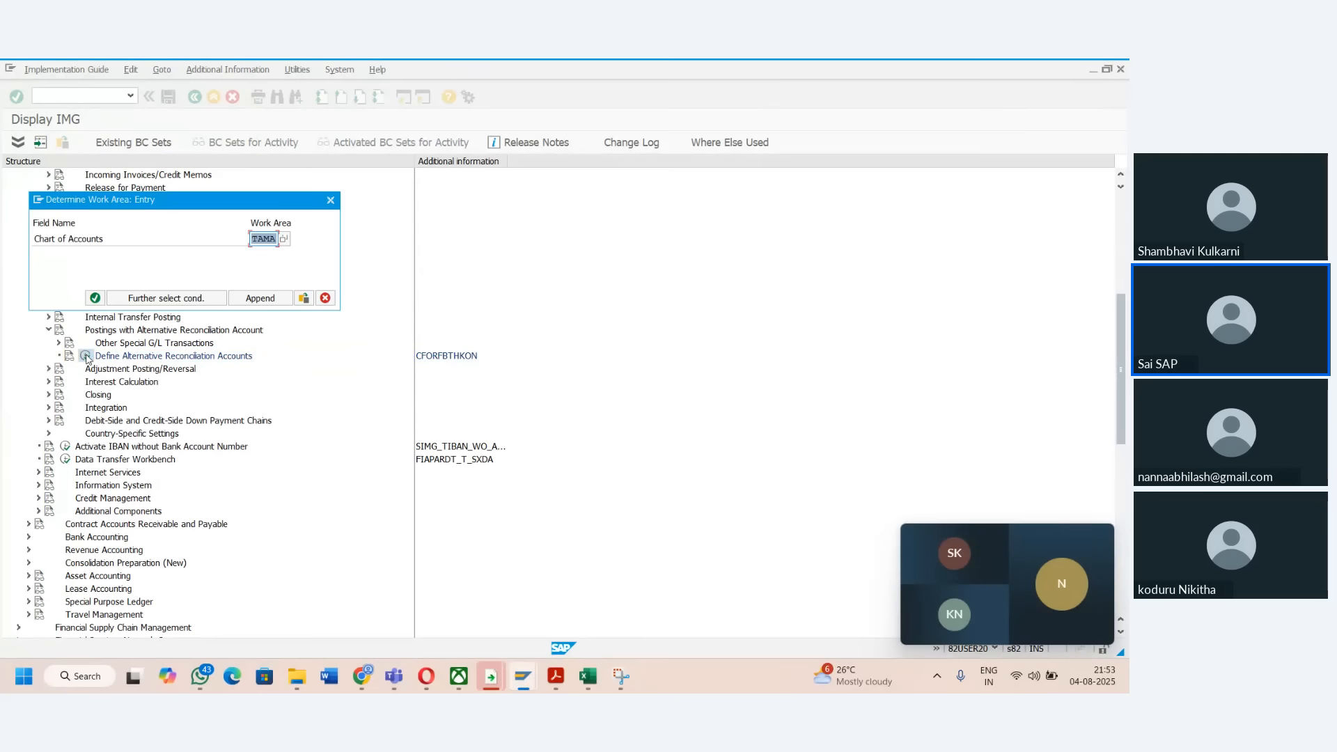
pyautogui.click(96, 298)
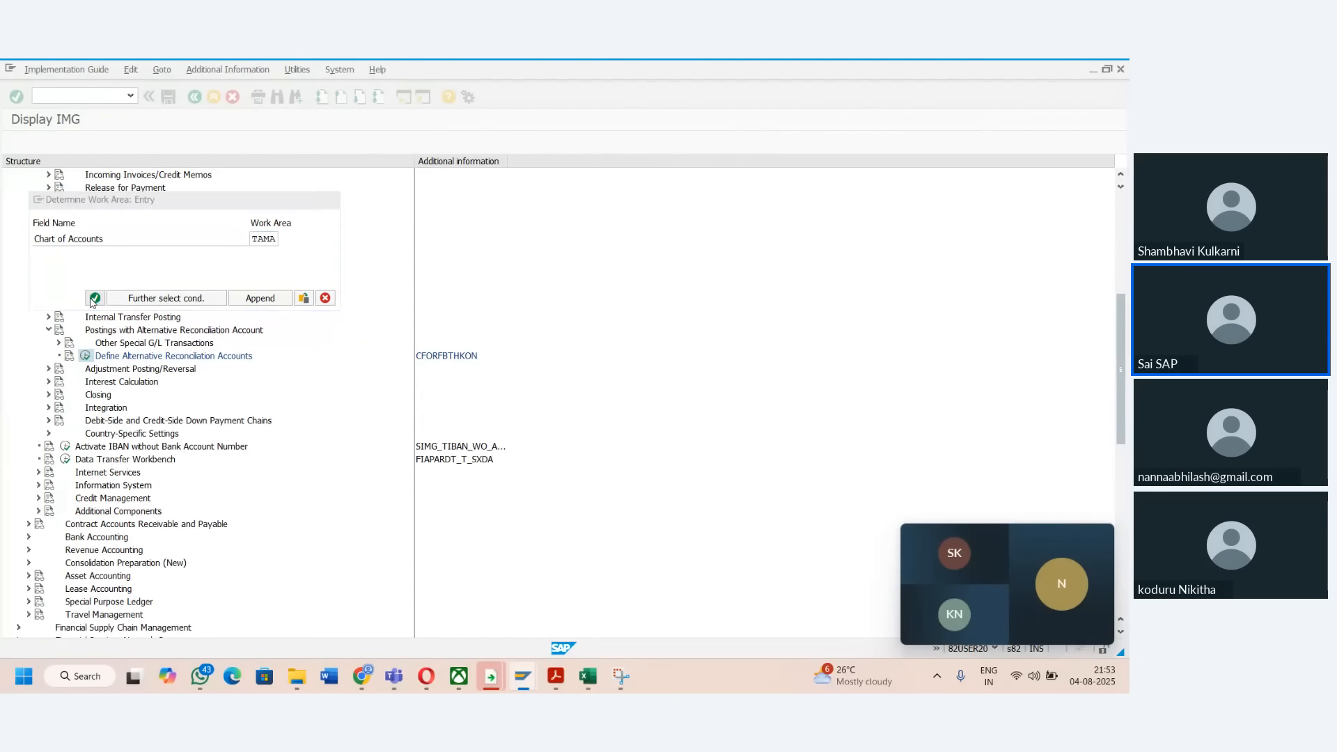
pyautogui.click(72, 142)
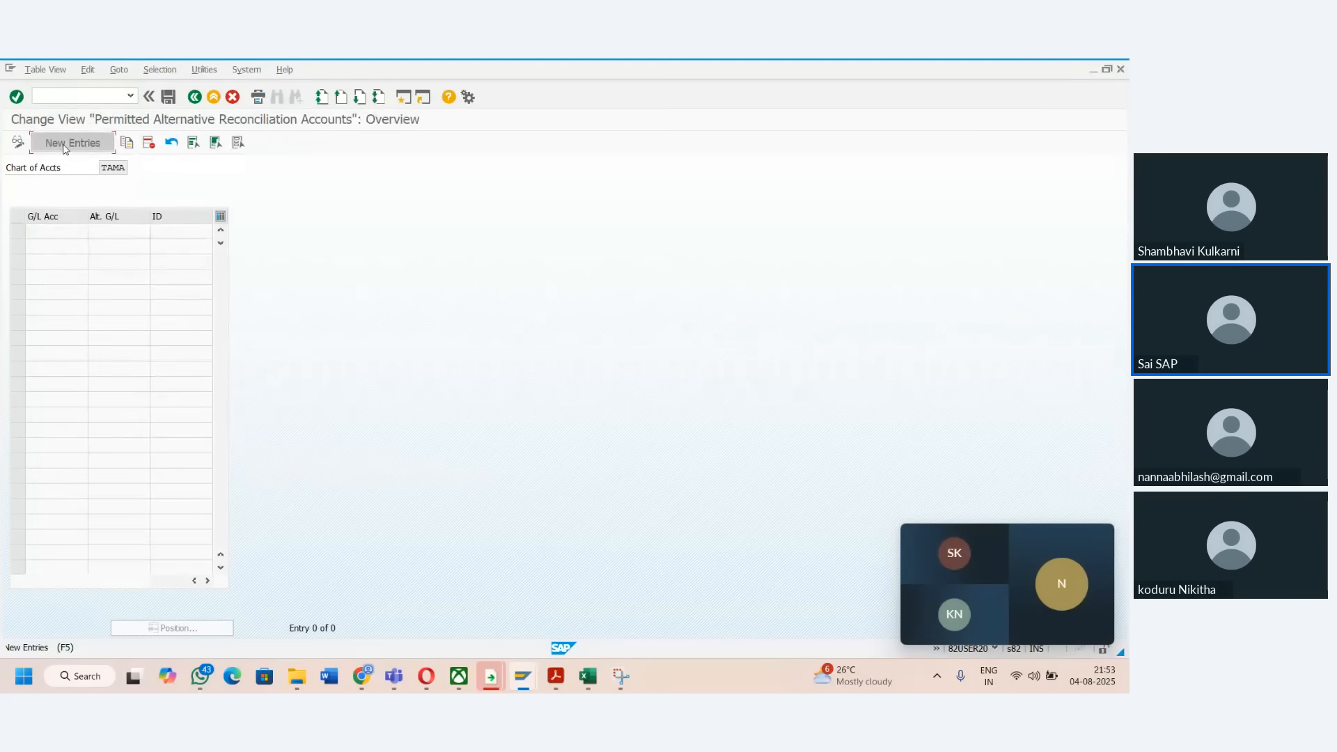
pyautogui.write('30')
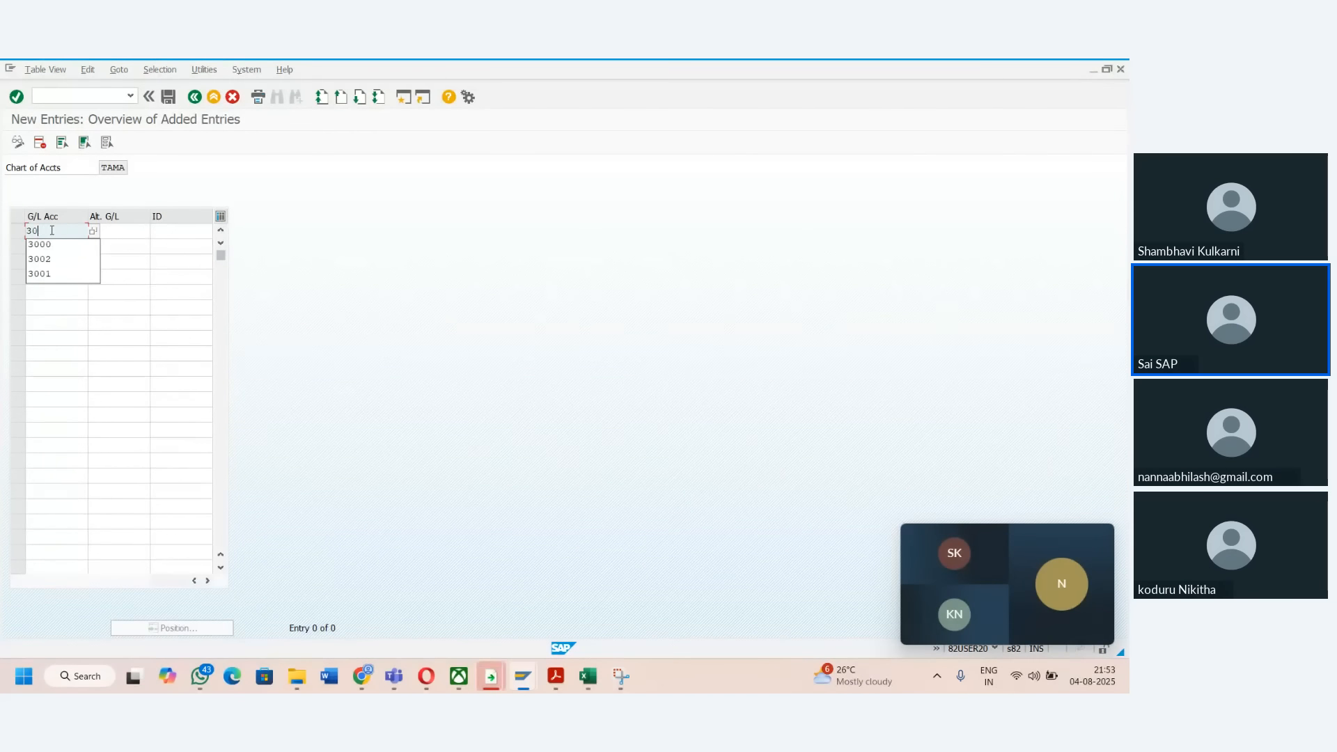
pyautogui.write('00')
pyautogui.press('Tab')
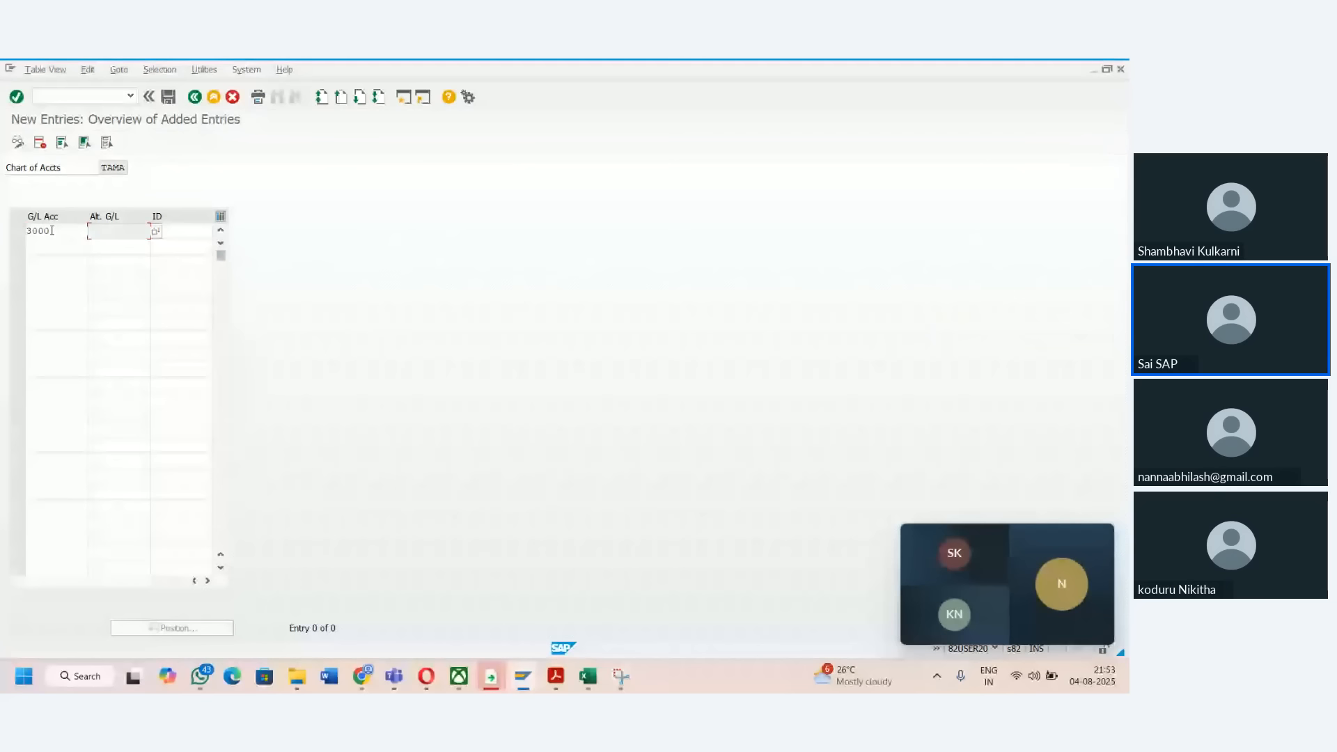
pyautogui.write('3010')
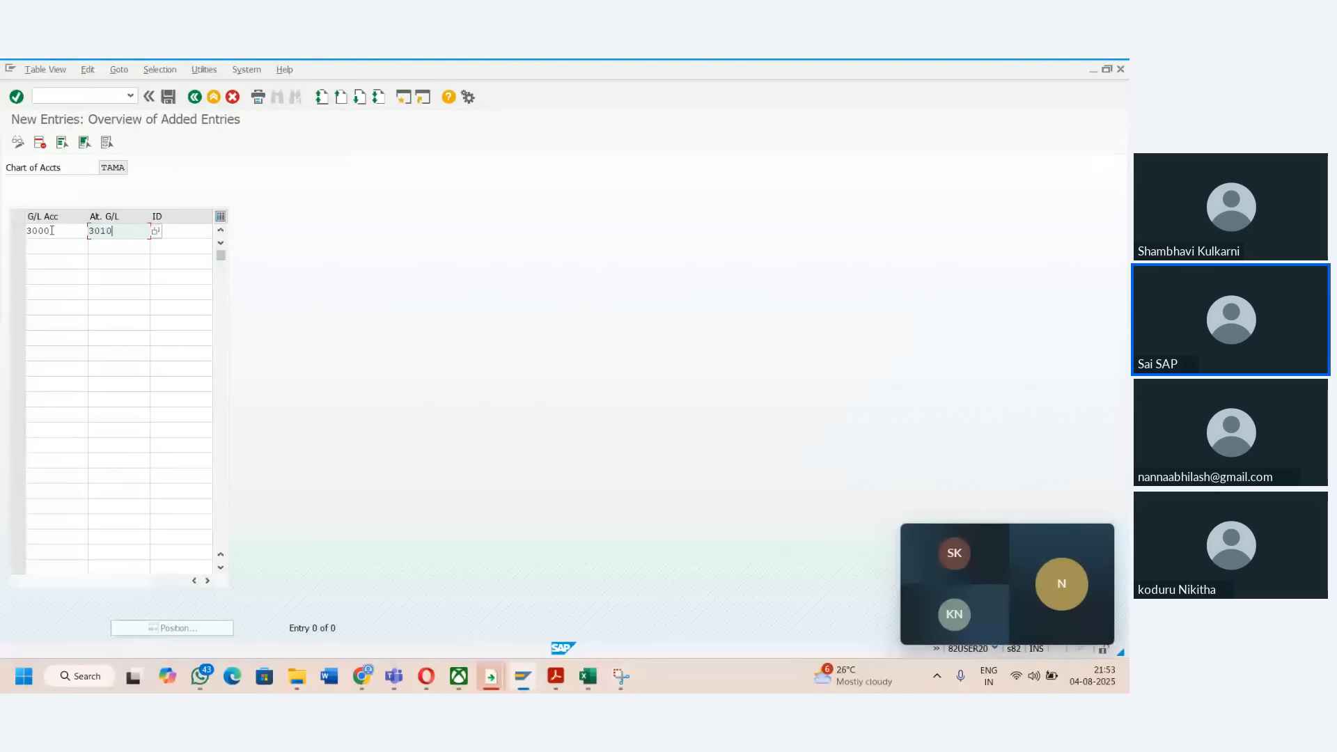
# - Add a second entry with G/L account 3010 and alternative G/L 3000, and save both entries to the customizing request
pyautogui.click(52, 242)
pyautogui.write('3010')
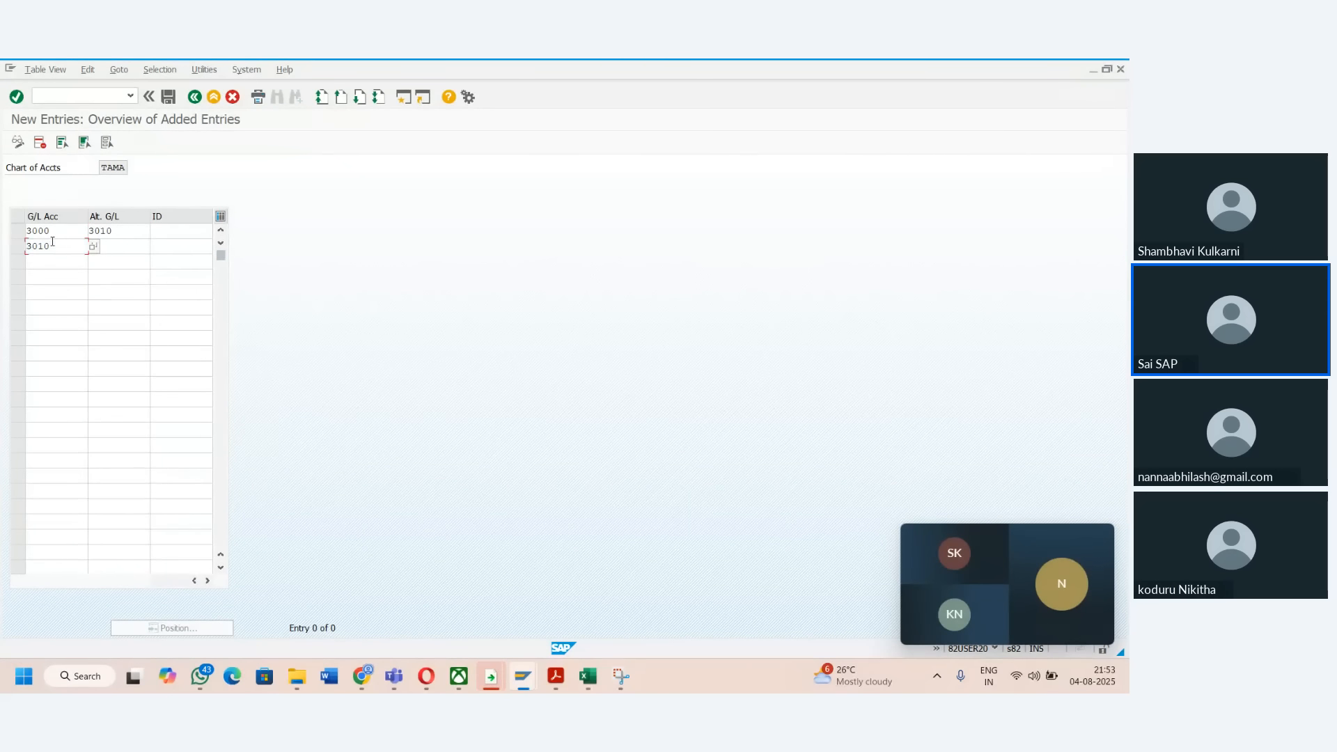
pyautogui.press('Tab')
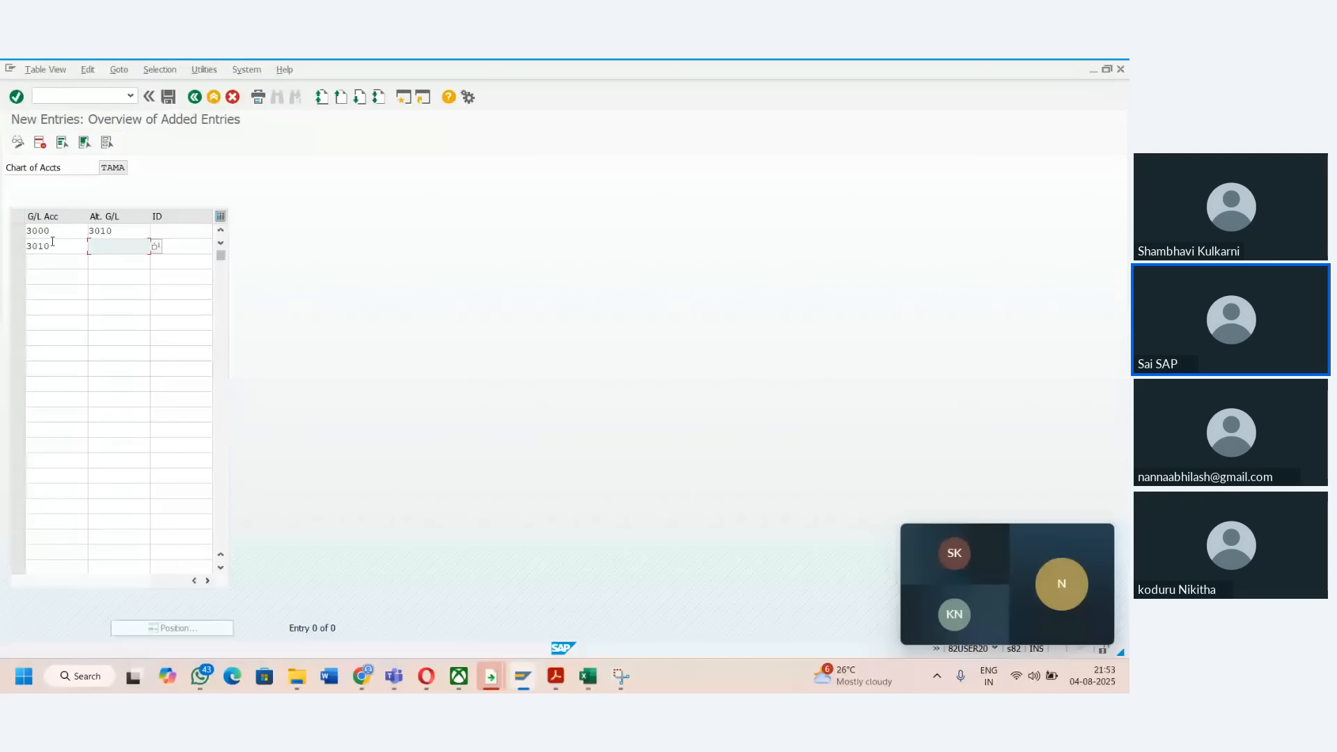
pyautogui.write('3000')
pyautogui.click(167, 98)
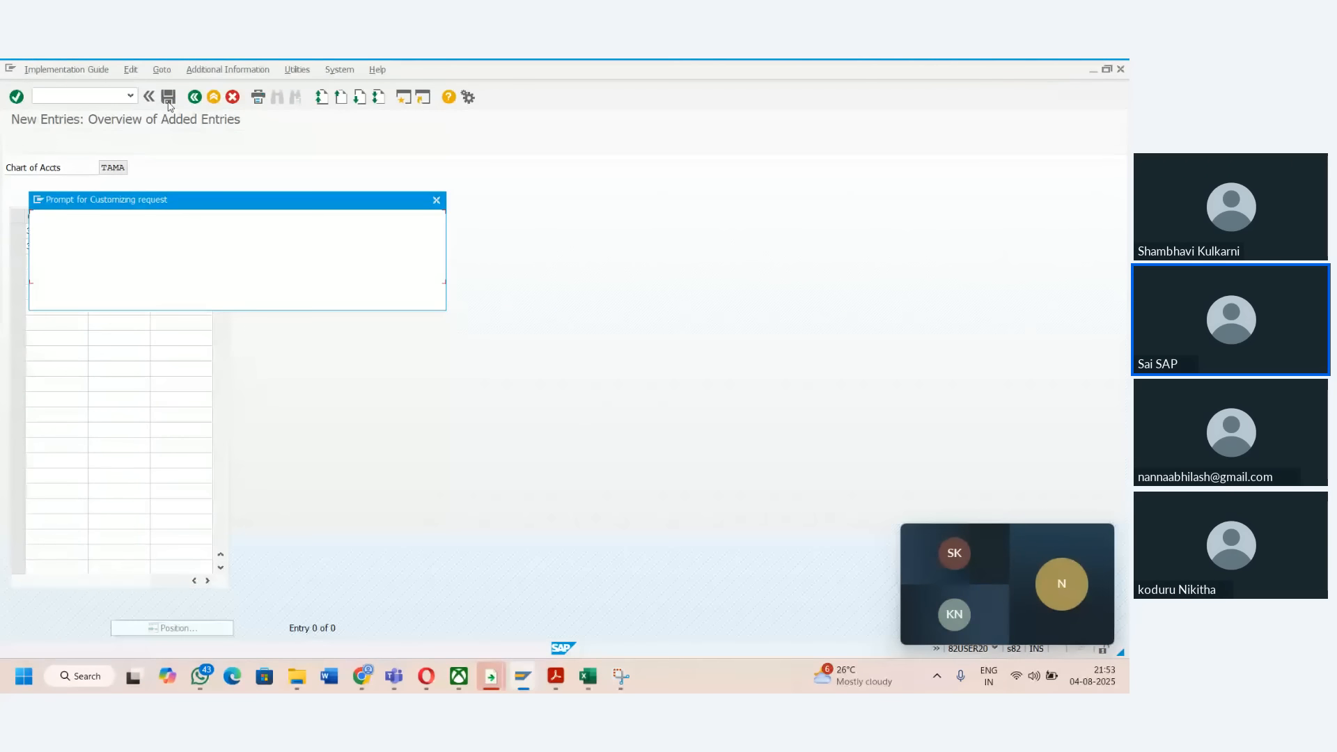
pyautogui.click(235, 298)
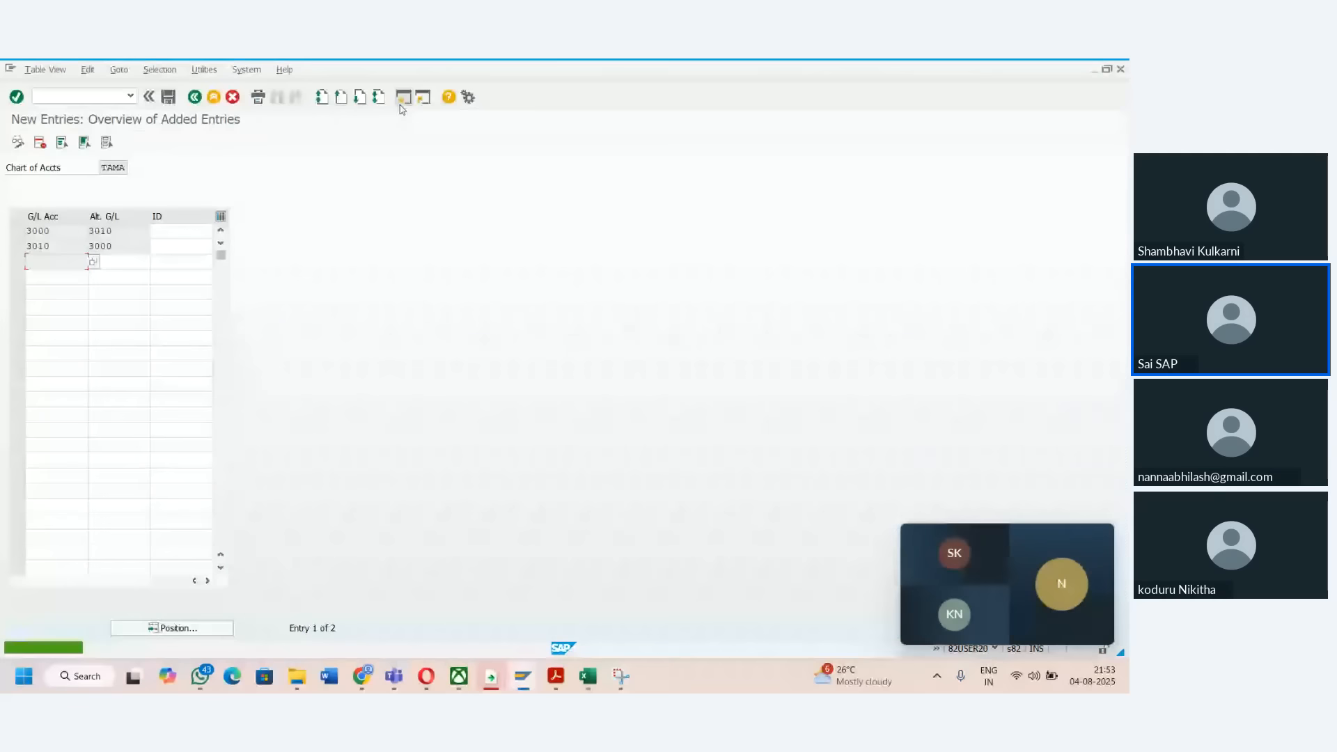
# - Start transaction FB60 in a new session to enter a vendor invoice
pyautogui.click(402, 103)
pyautogui.write('6')
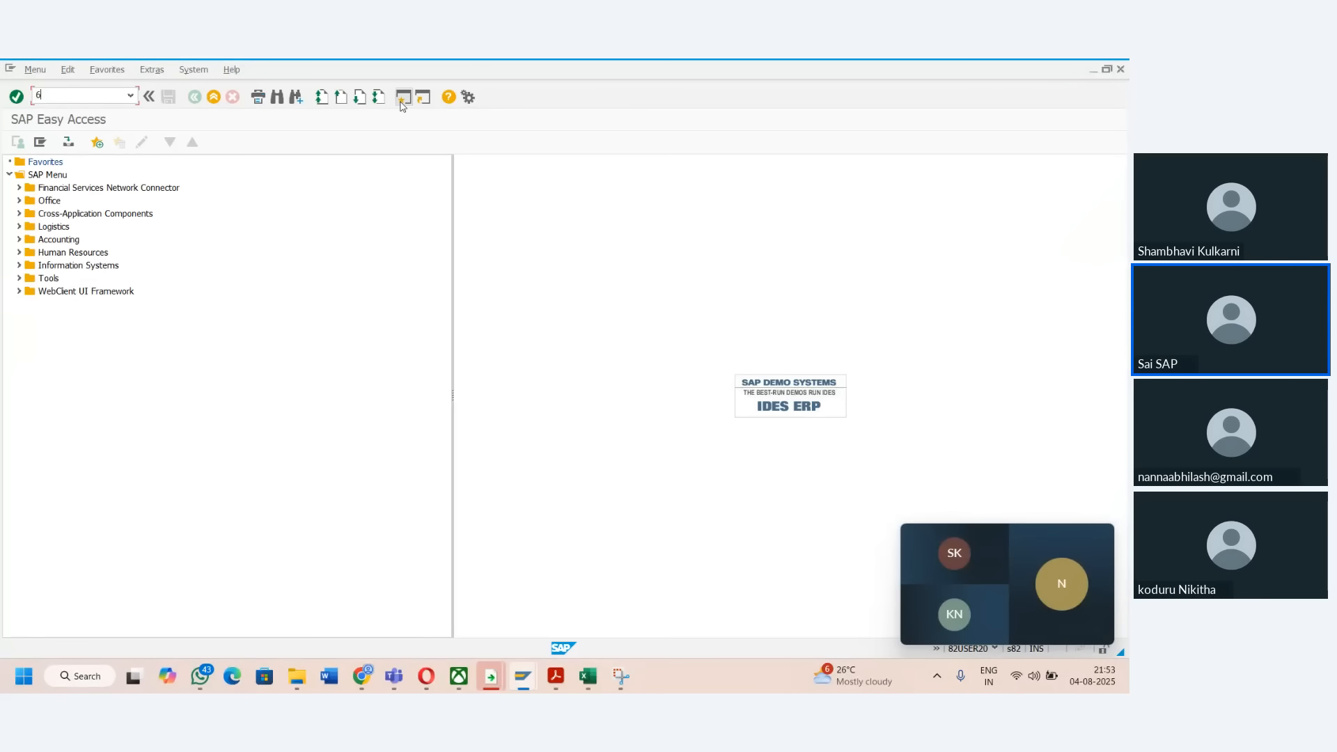
pyautogui.write('FB60')
pyautogui.press('Return')
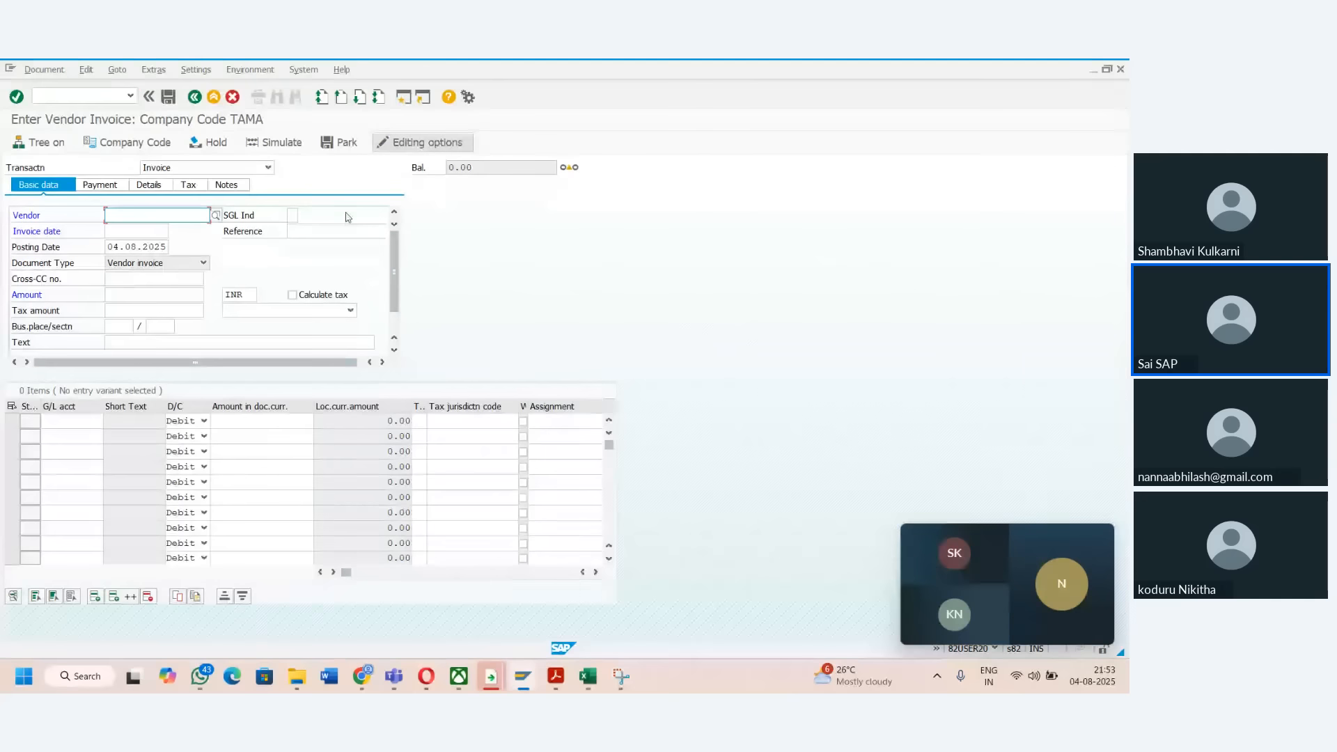
# - Fill in the HP Latops vendor number and set the invoice date to 04.08.2025
pyautogui.click(201, 216)
pyautogui.click(207, 231)
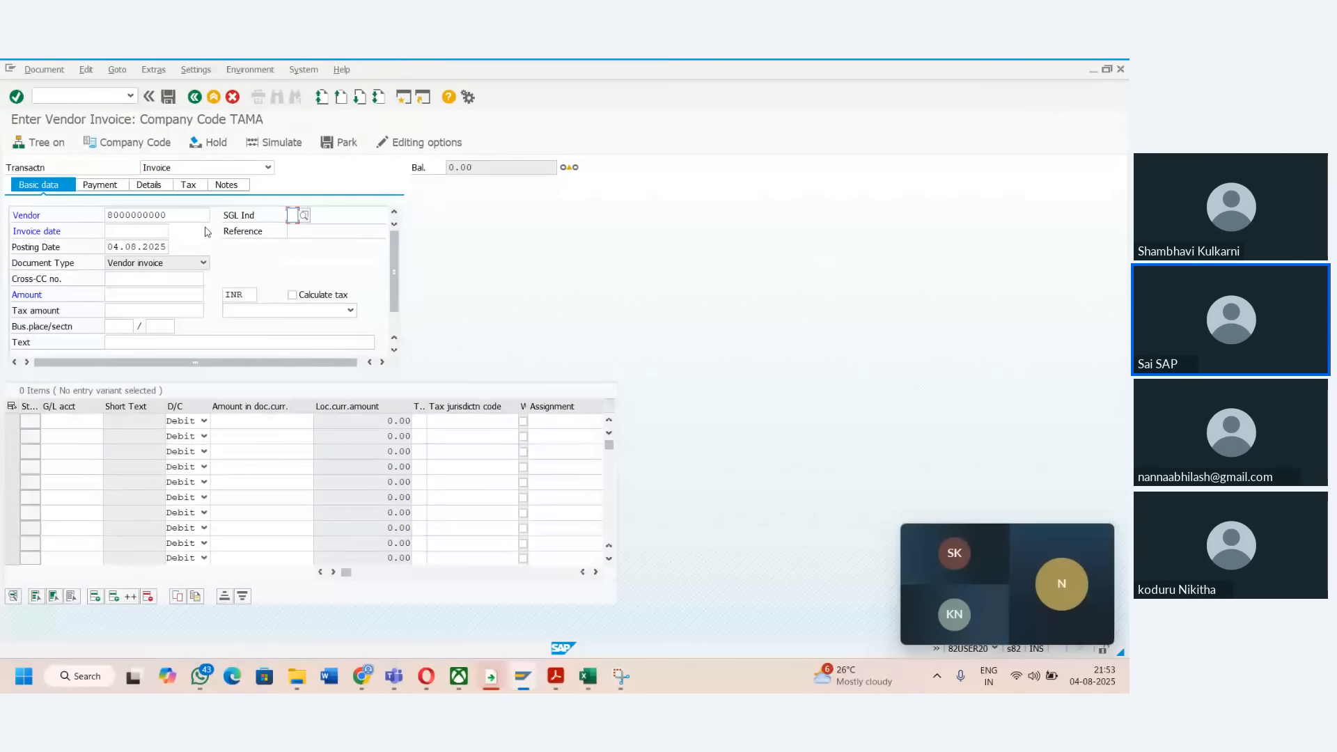
pyautogui.click(151, 231)
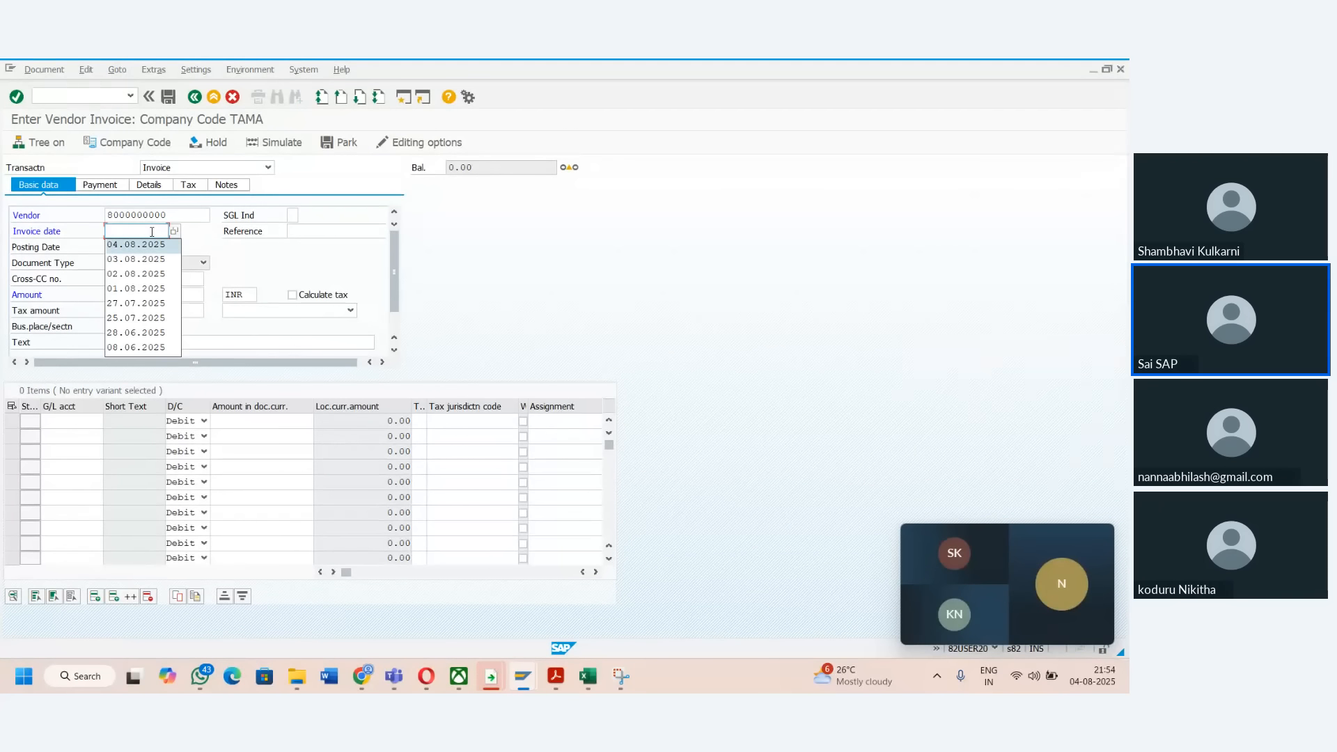
pyautogui.press('Return')
# - Enter a debit line item for G/L account 5000 with amount 100 and text Rent Payable
pyautogui.click(87, 423)
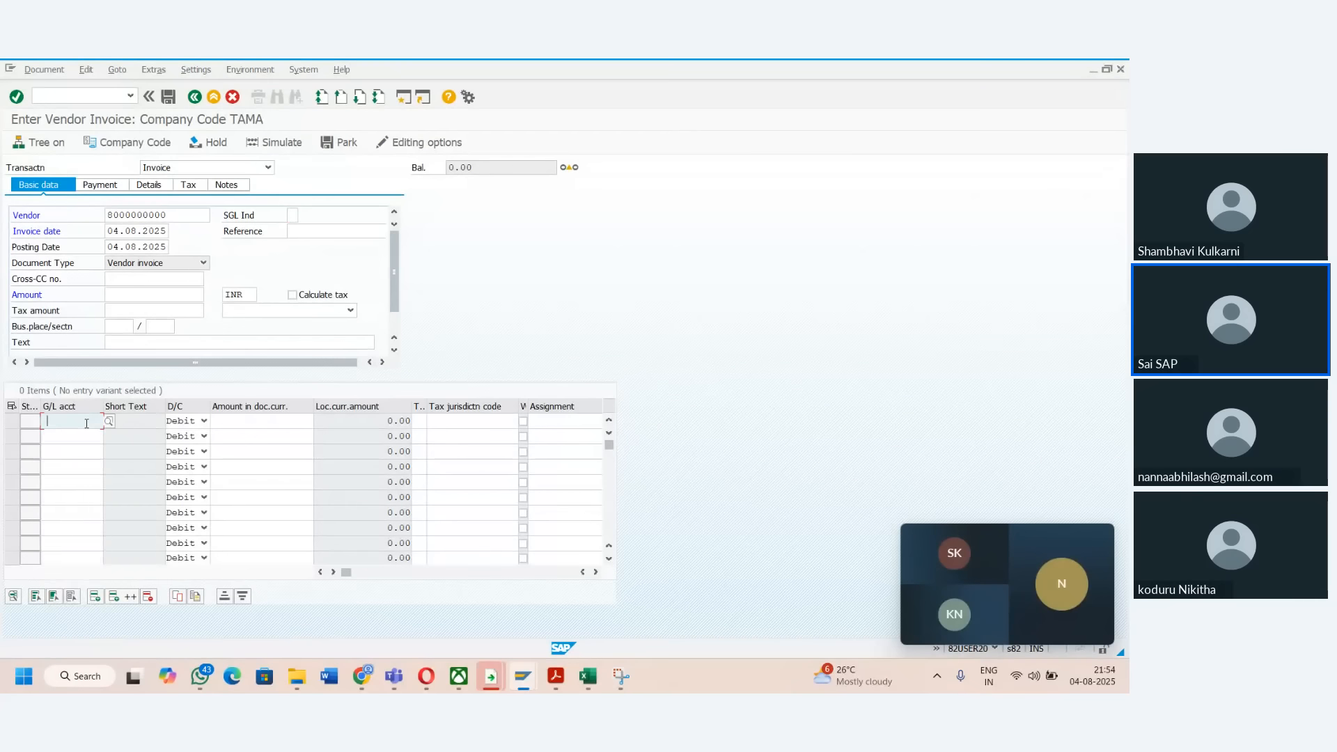
pyautogui.press('Tab')
pyautogui.press('Tab')
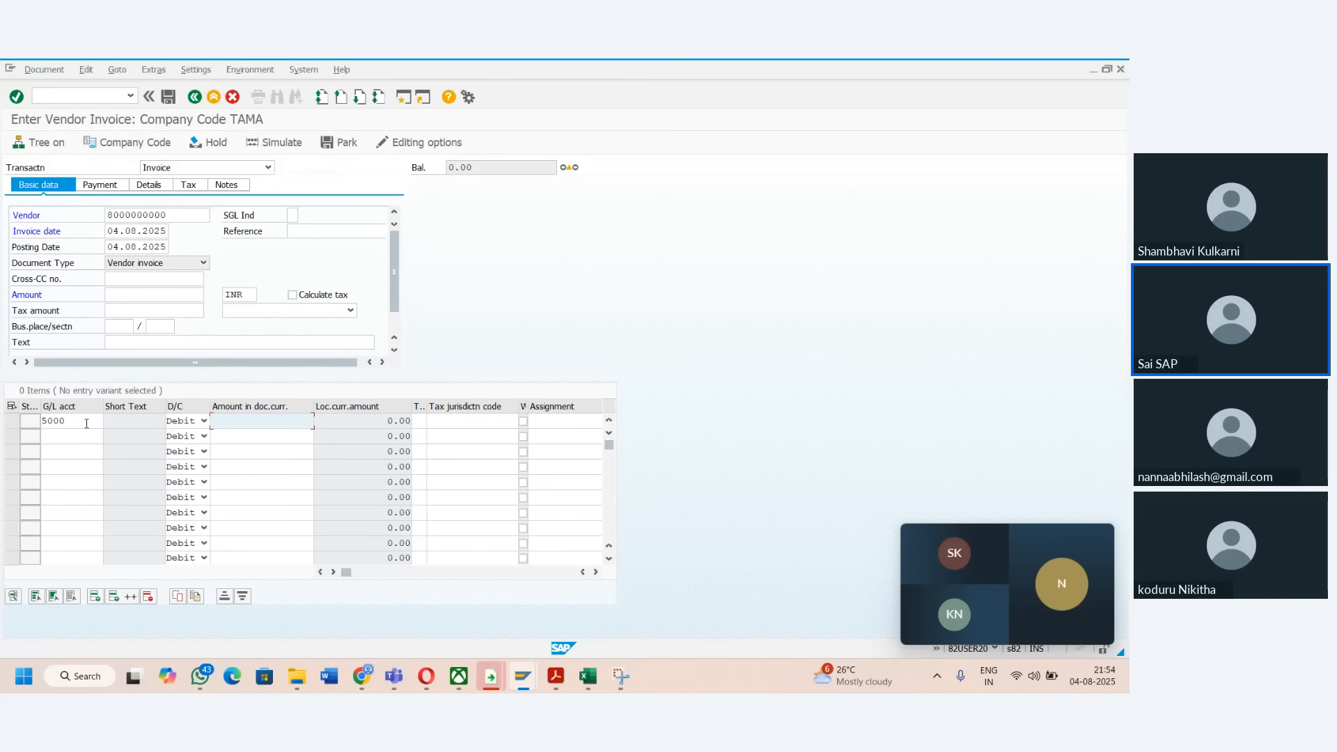
pyautogui.write('100')
pyautogui.press('Tab')
pyautogui.press('Tab')
pyautogui.press('Tab')
pyautogui.press('Tab')
pyautogui.press('Tab')
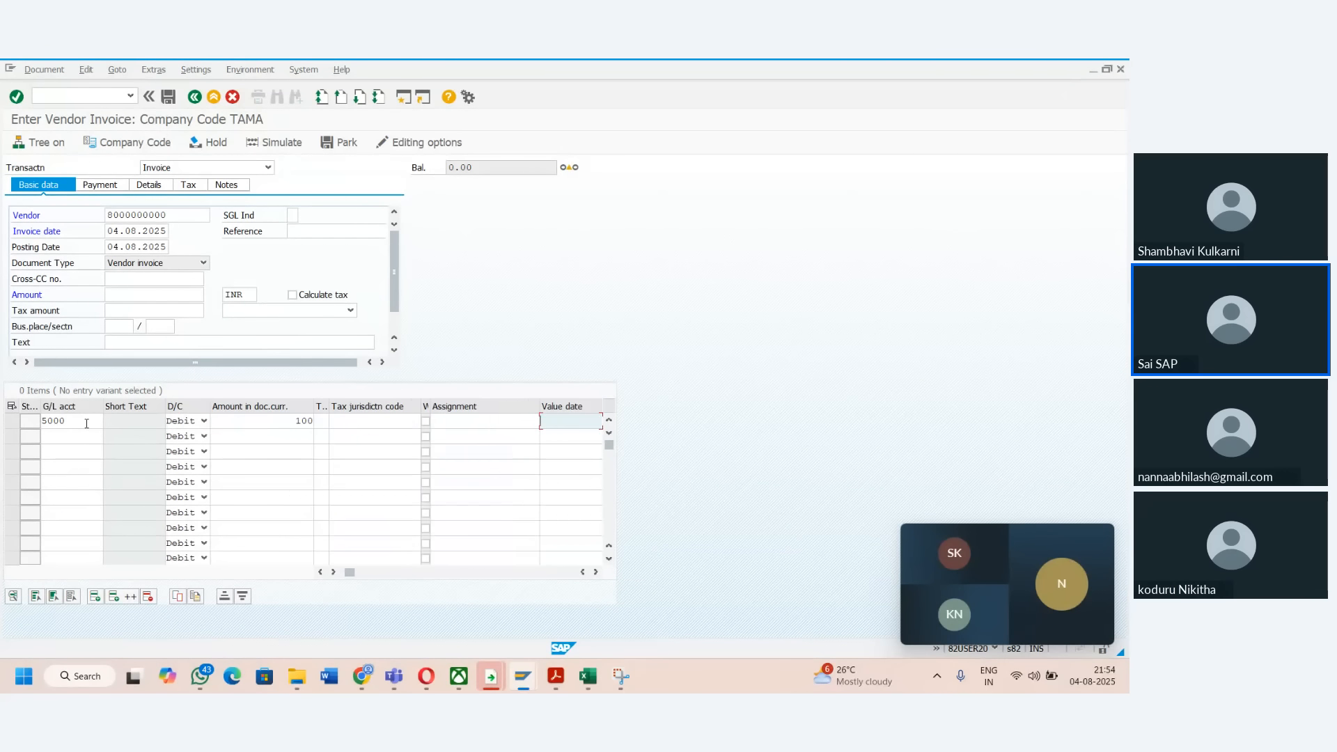
pyautogui.press('Tab')
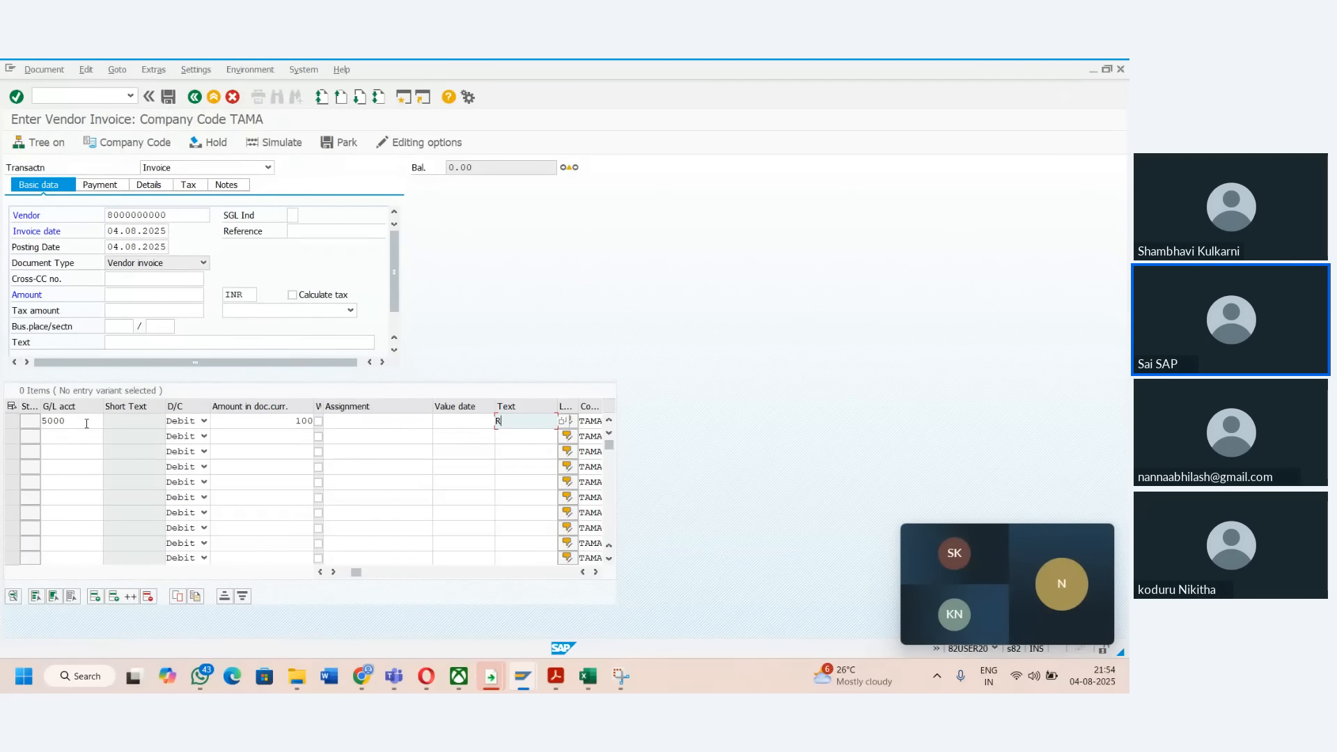
pyautogui.write('Recon')
# - Show the invoice details and list the alternative reconciliation accounts available for the vendor's G/L account
pyautogui.click(150, 186)
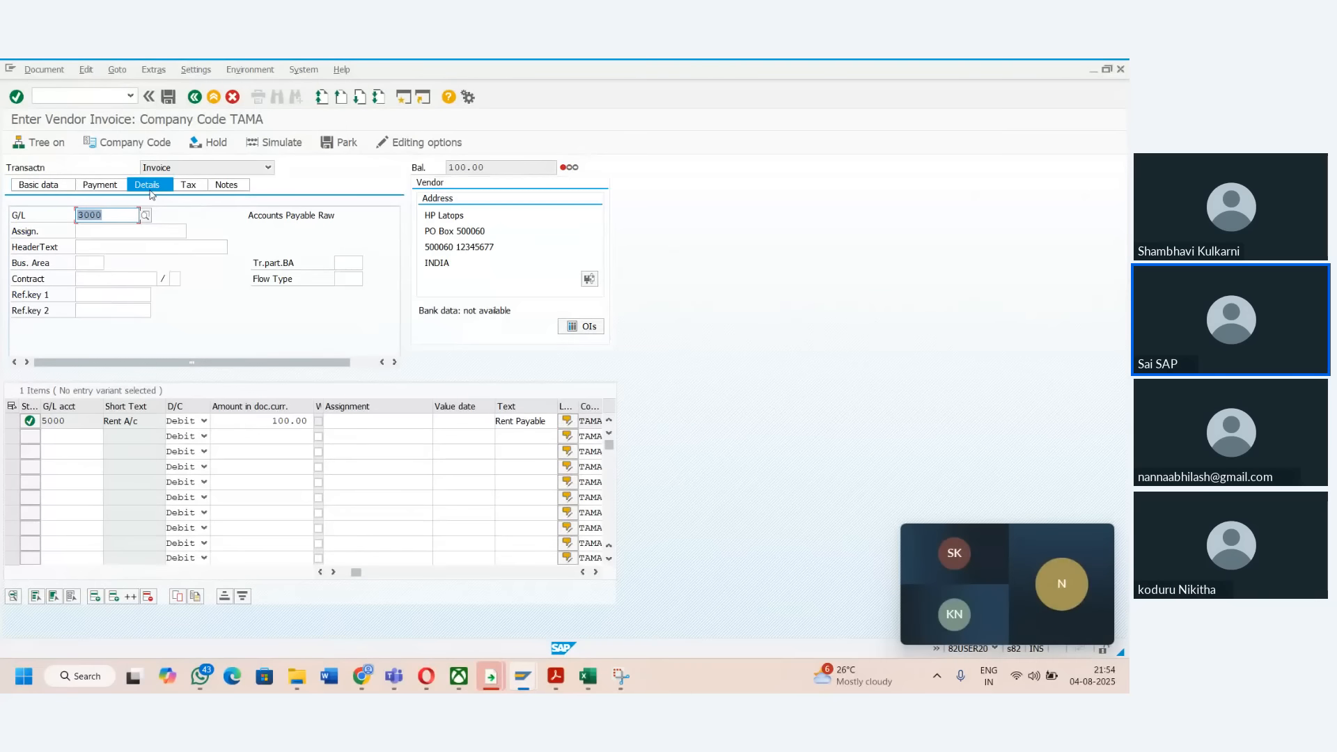
pyautogui.moveTo(113, 217)
pyautogui.mouseDown()
pyautogui.moveTo(73, 217)
pyautogui.moveTo(111, 217)
pyautogui.mouseUp()
pyautogui.click(145, 217)
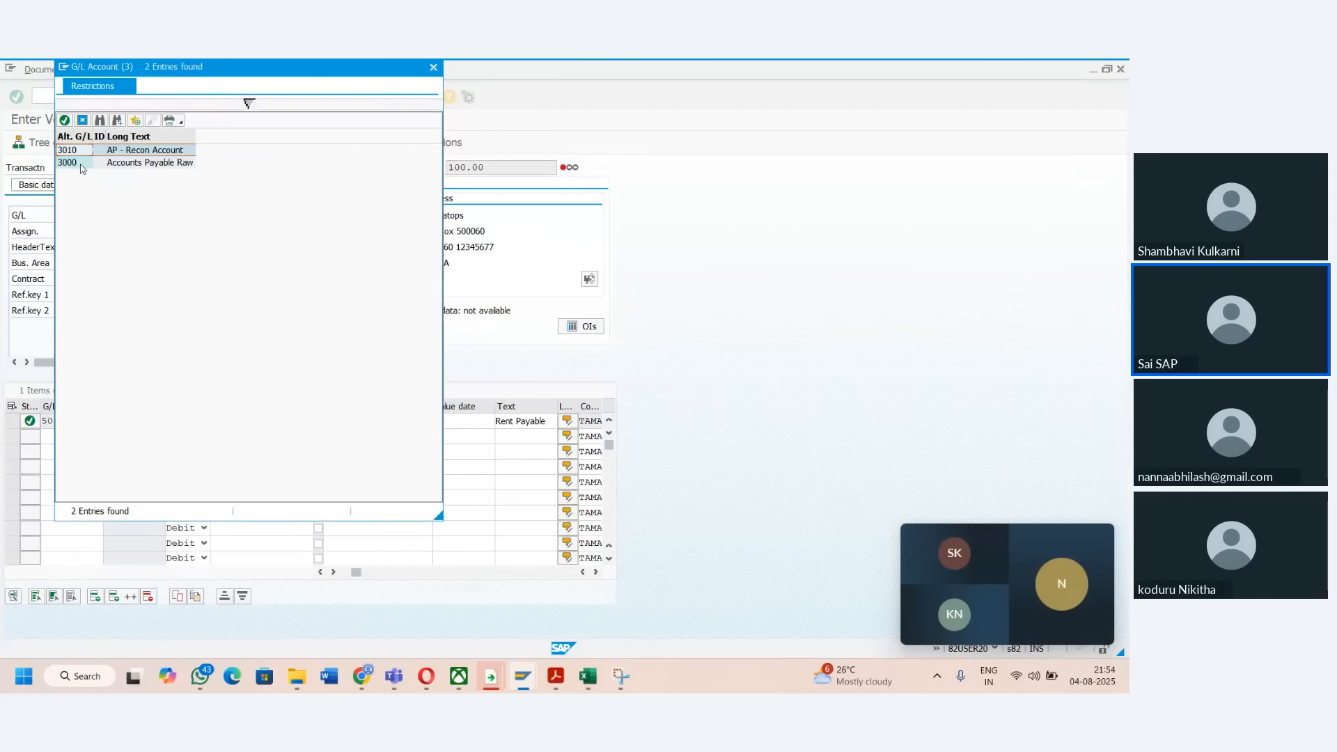
# - Switch to the Course Road Map workbook in Excel and enter "1) We required two Recon account" in cell A17
pyautogui.click(588, 676)
pyautogui.click(516, 469)
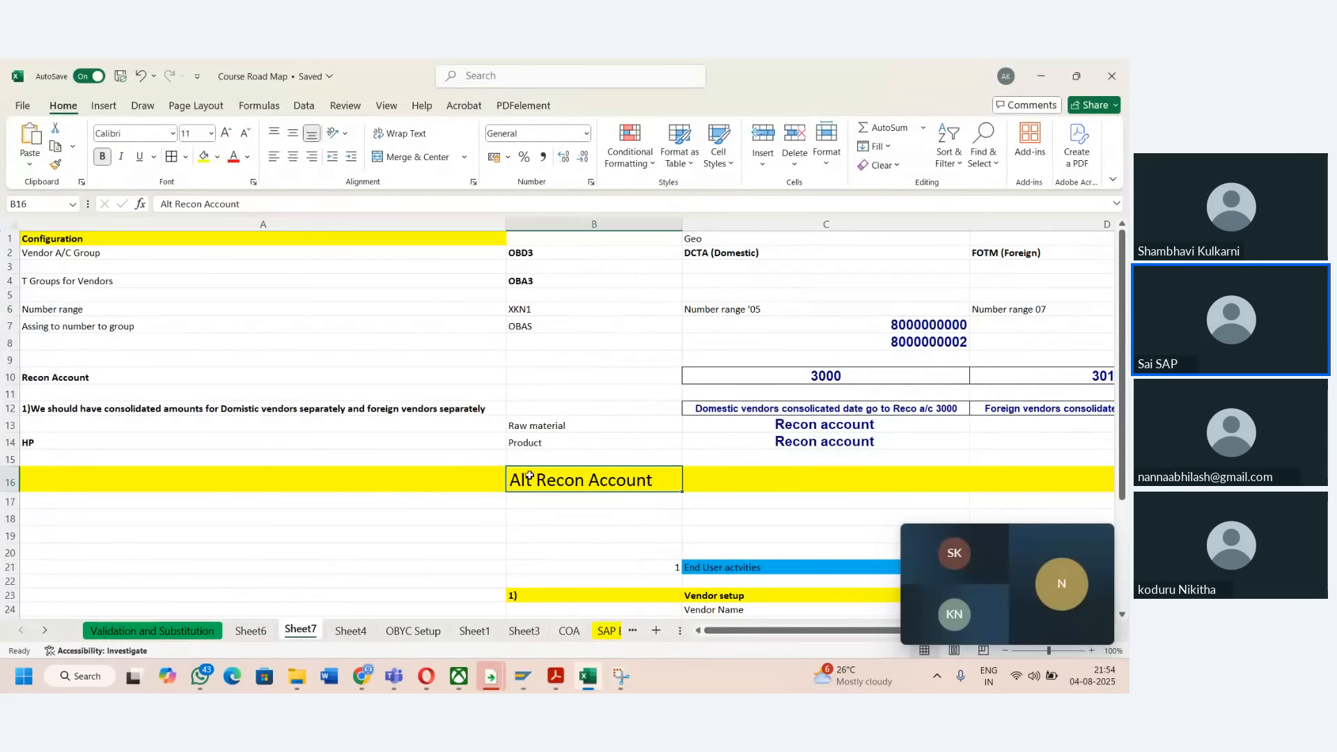
pyautogui.press('Down')
pyautogui.press('Left')
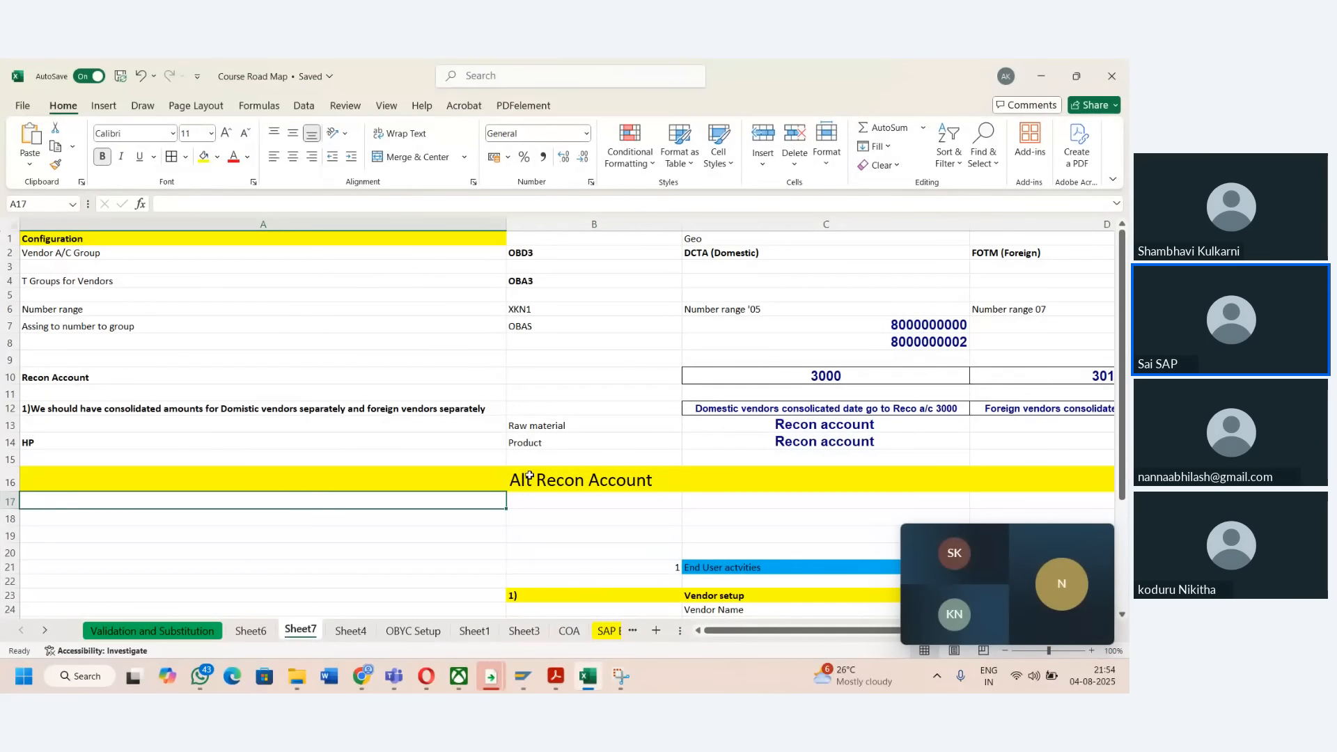
pyautogui.write('1)')
pyautogui.press('Tab')
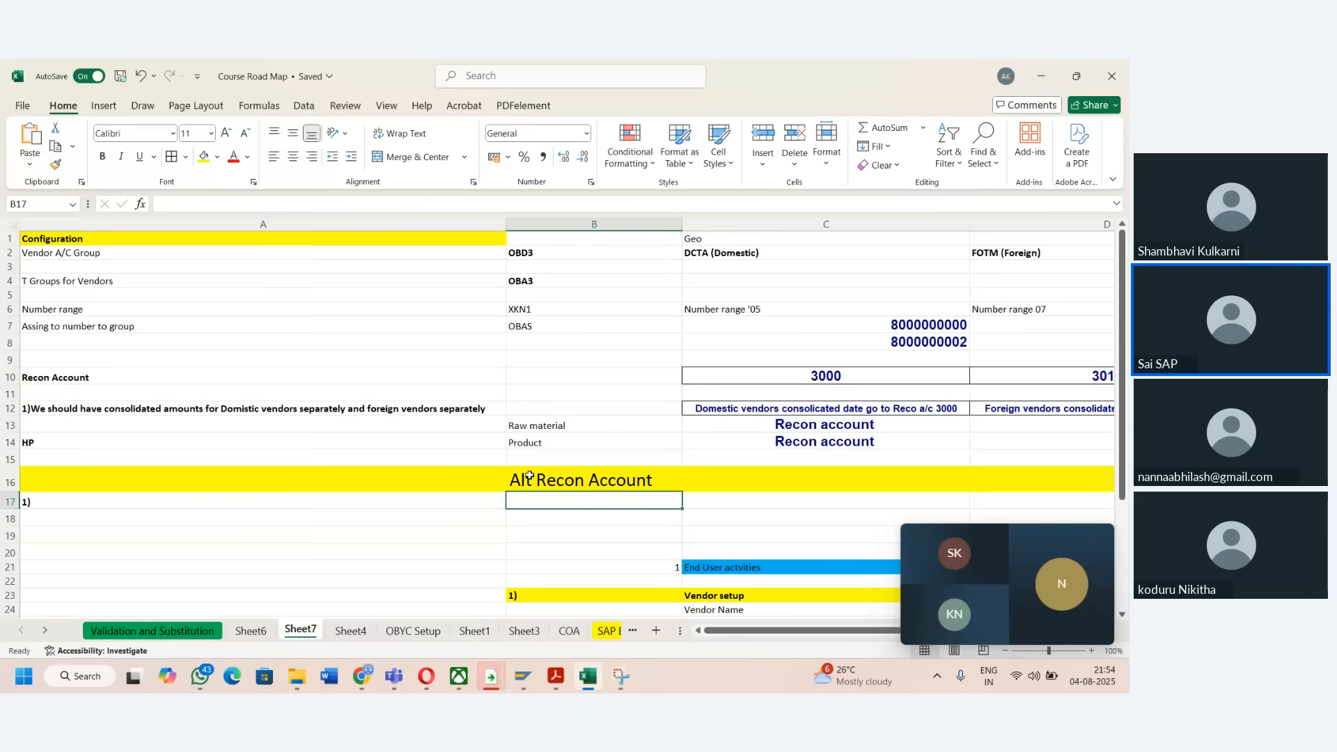
pyautogui.press('Left')
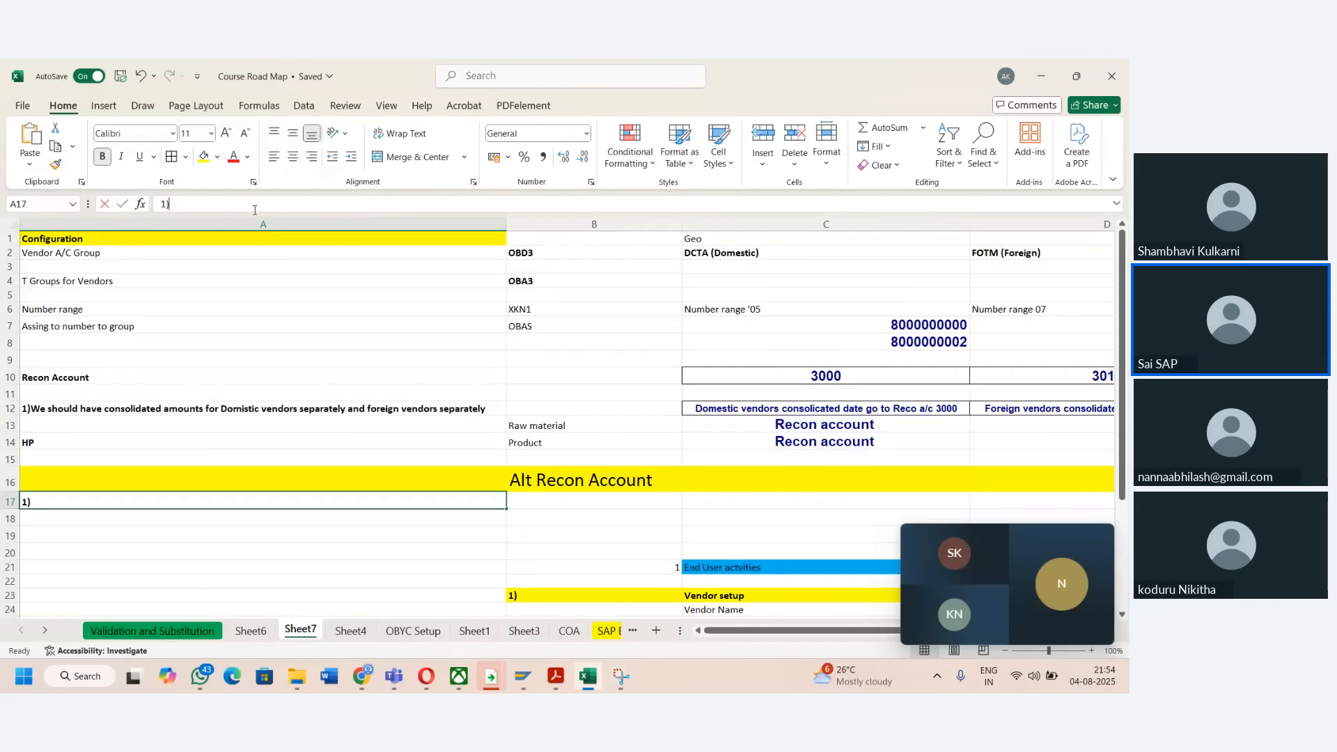
pyautogui.click(255, 209)
pyautogui.write('We req')
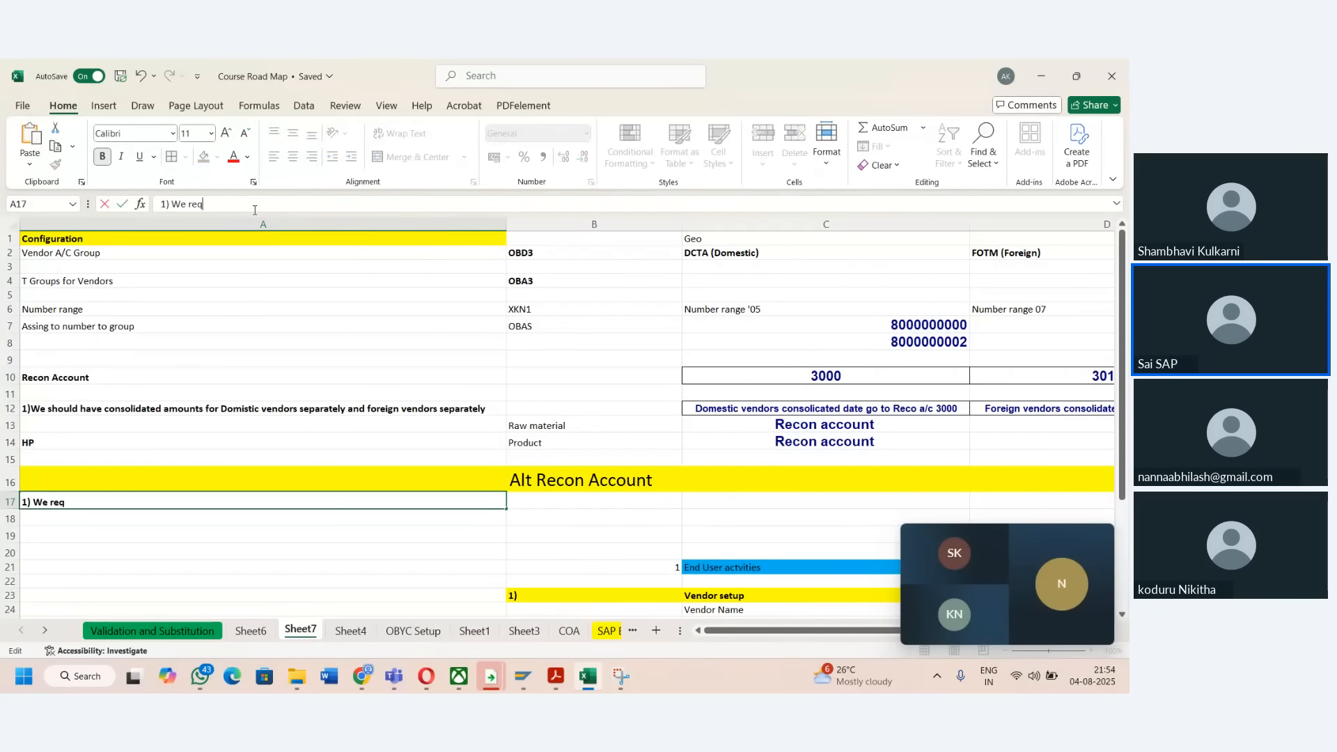
pyautogui.write('uired two Recon account')
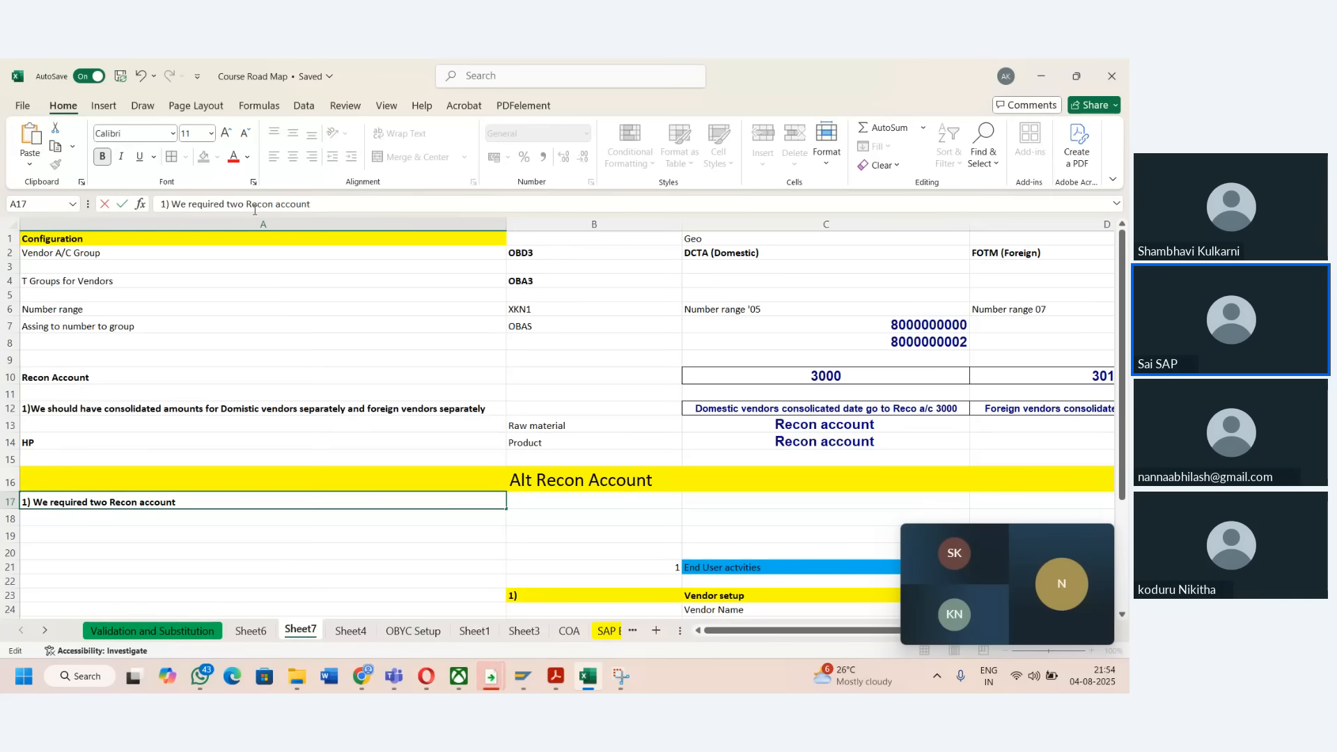
pyautogui.press('Return')
# - Enter "2) We mentioned that two Recon GL s as ready for input (FS00)" in cell A18
pyautogui.write('2)')
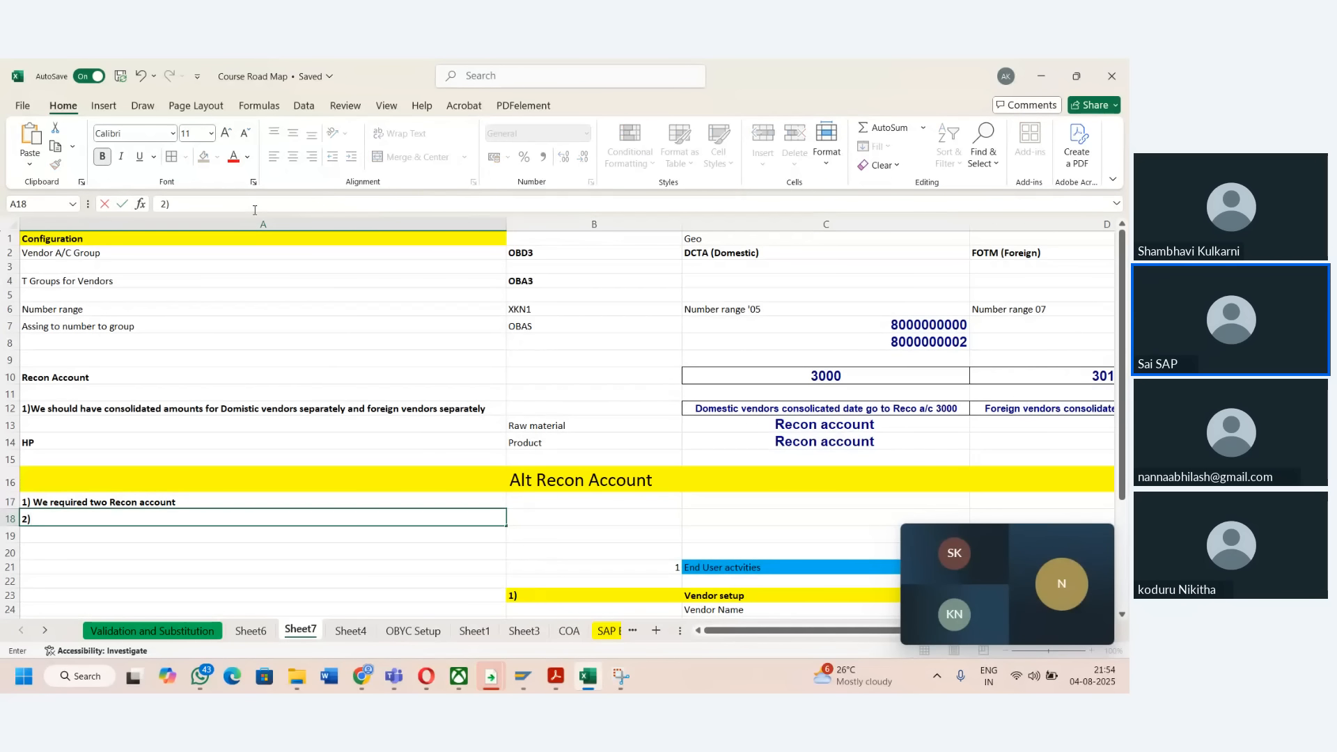
pyautogui.write(' We')
pyautogui.press('BackSpace')
pyautogui.write('entioned')
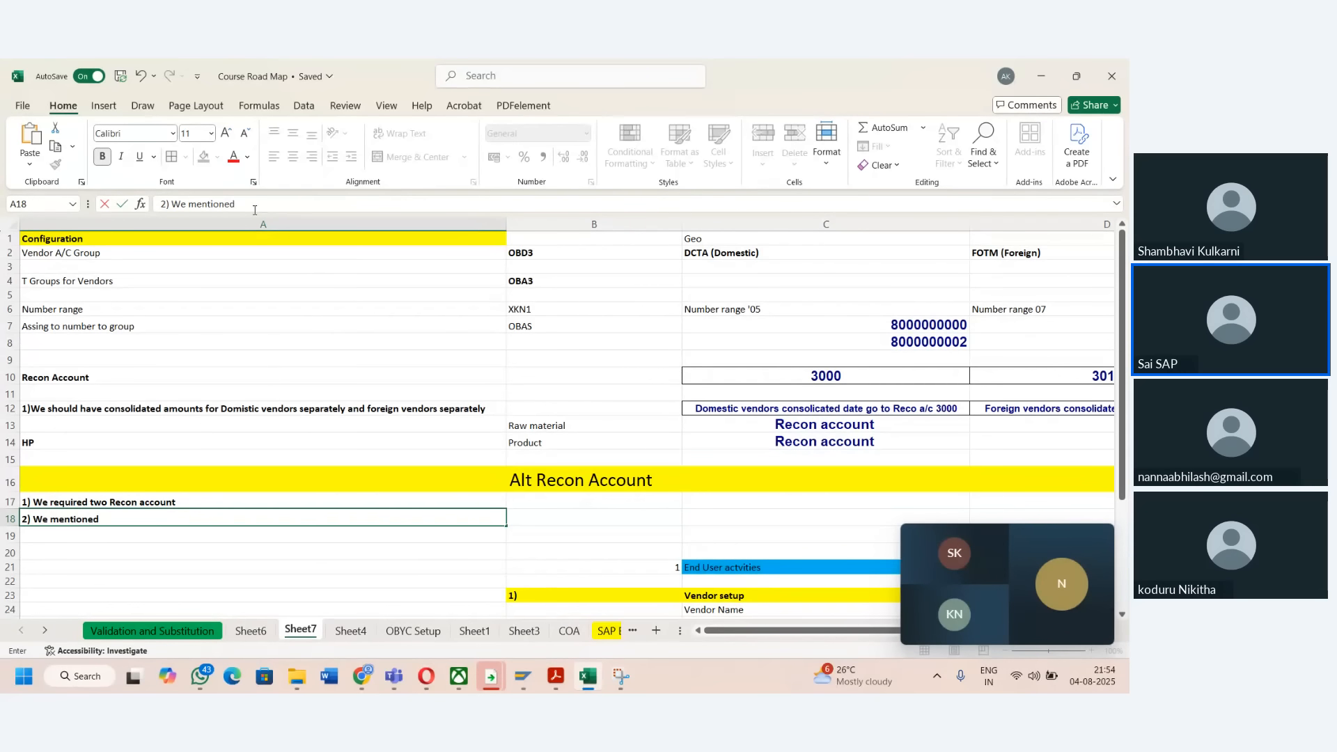
pyautogui.write('that two Recon GL s ')
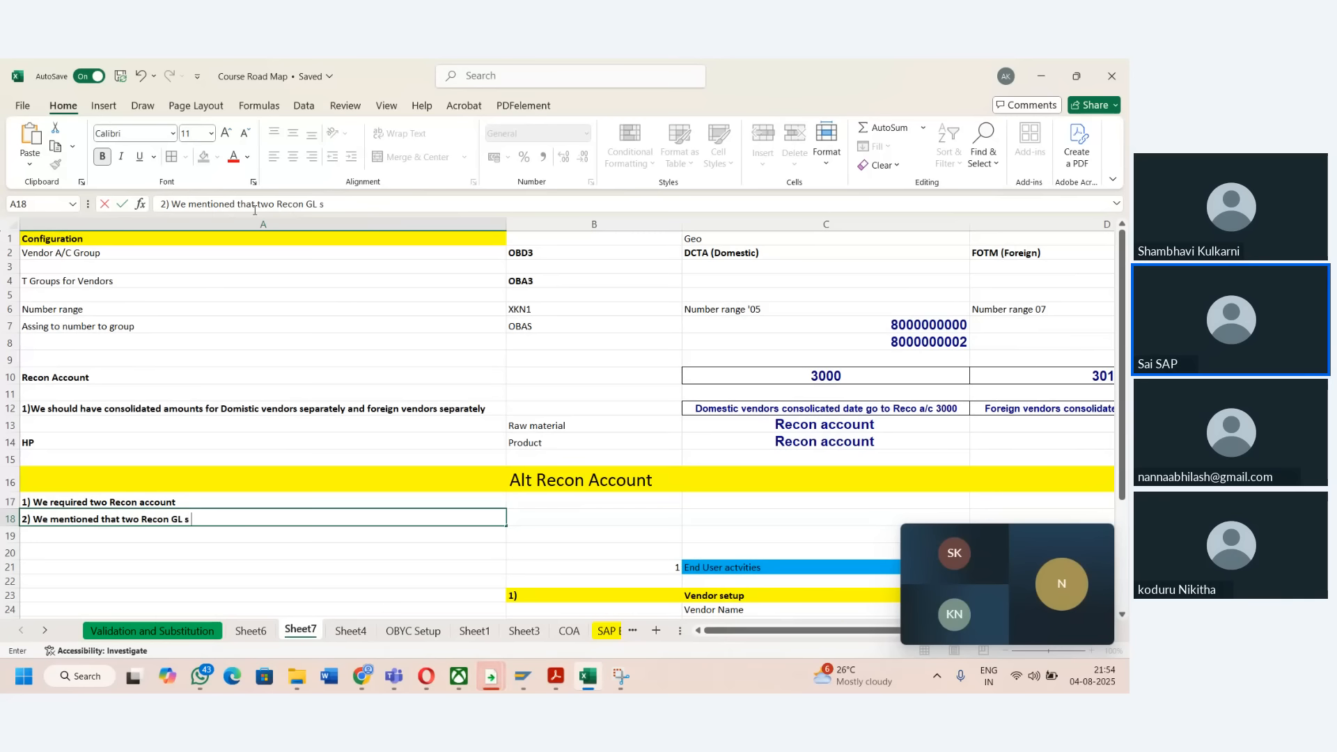
pyautogui.write('as reas')
pyautogui.write('y for ')
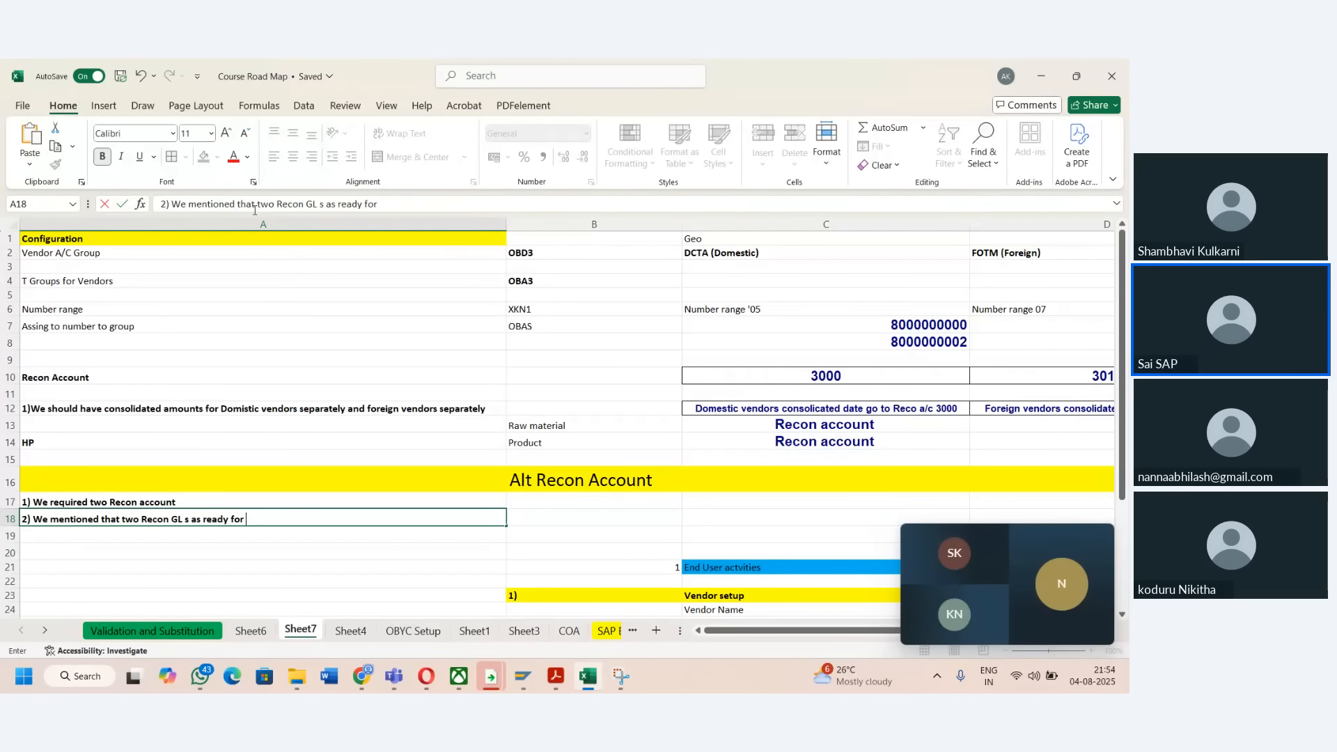
pyautogui.write('inpu')
pyautogui.hotkey('ctrl', 'Return')
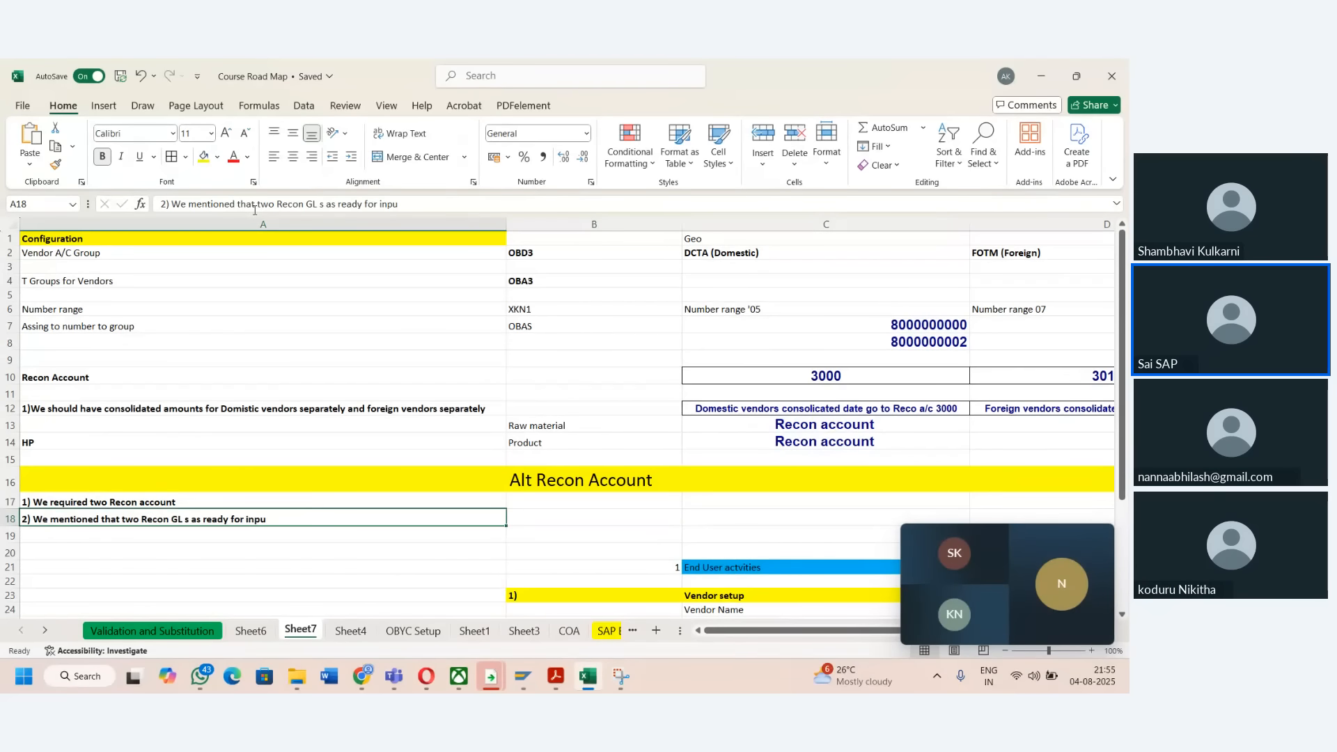
pyautogui.click(424, 206)
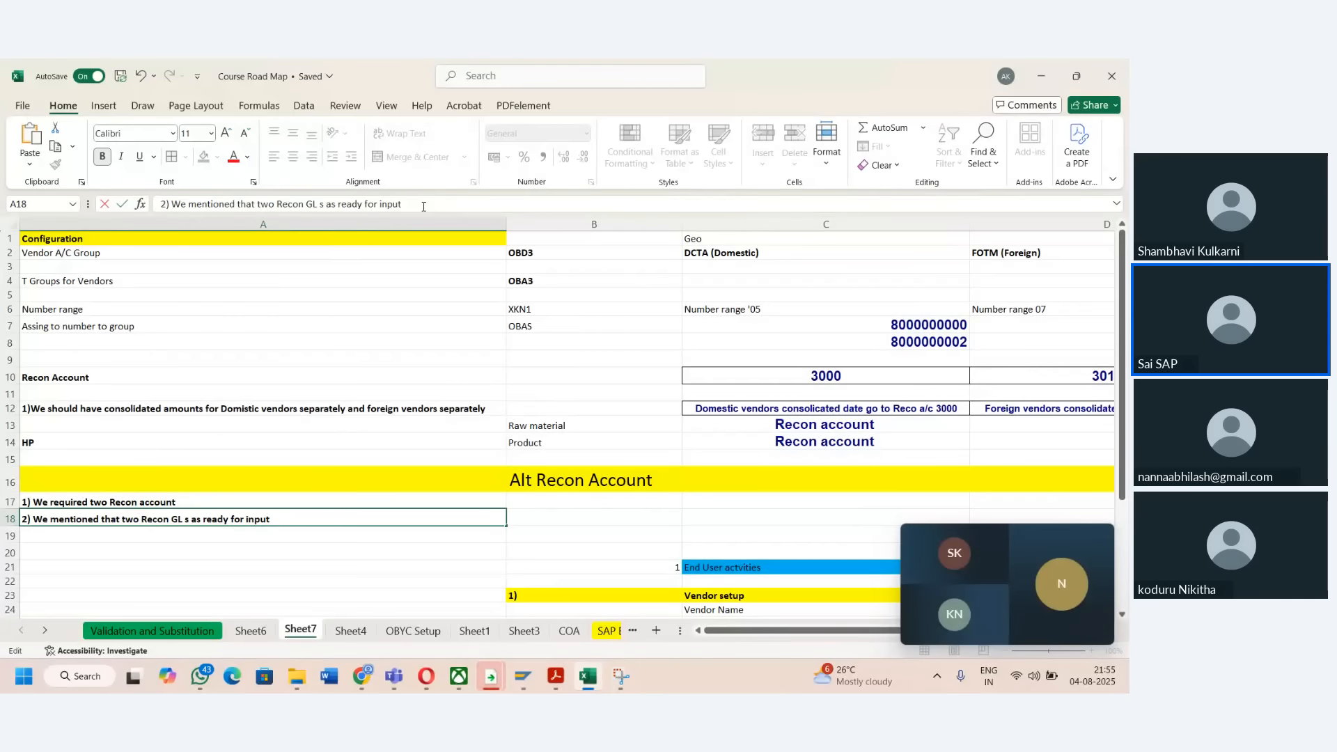
pyautogui.write('t (FS00)')
pyautogui.press('Return')
# - Enter "Define twwo GLS as altenate recon account" in cell A19 below the other Alt Recon Account notes
pyautogui.write('3')
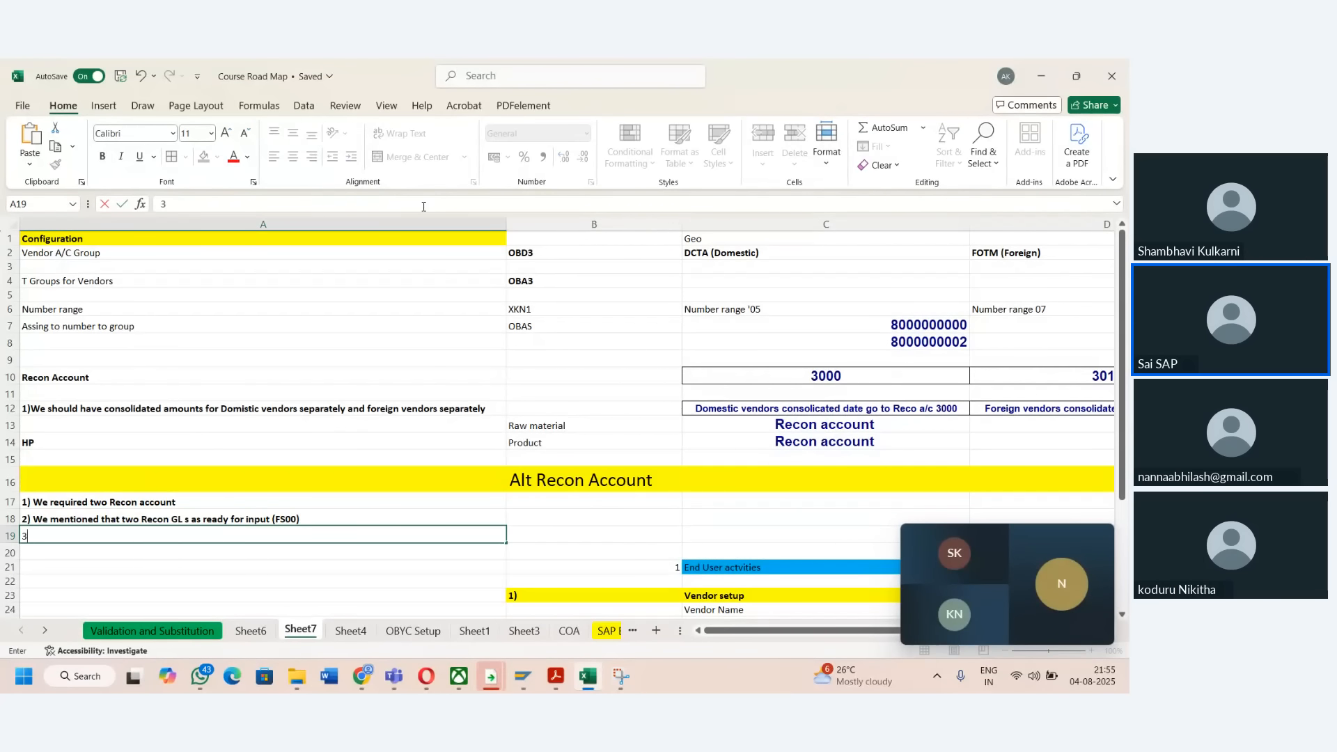
pyautogui.write(')')
pyautogui.hotkey('ctrl', 'Return')
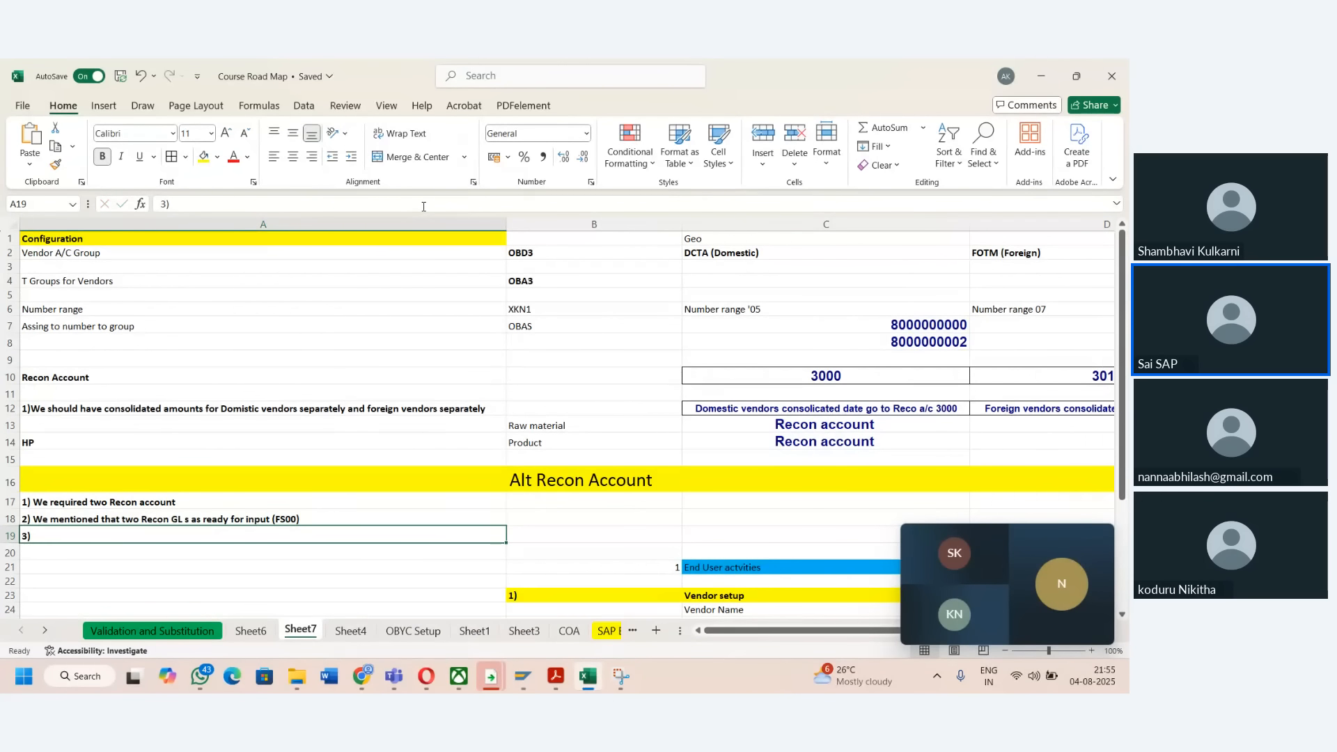
pyautogui.write('Define ')
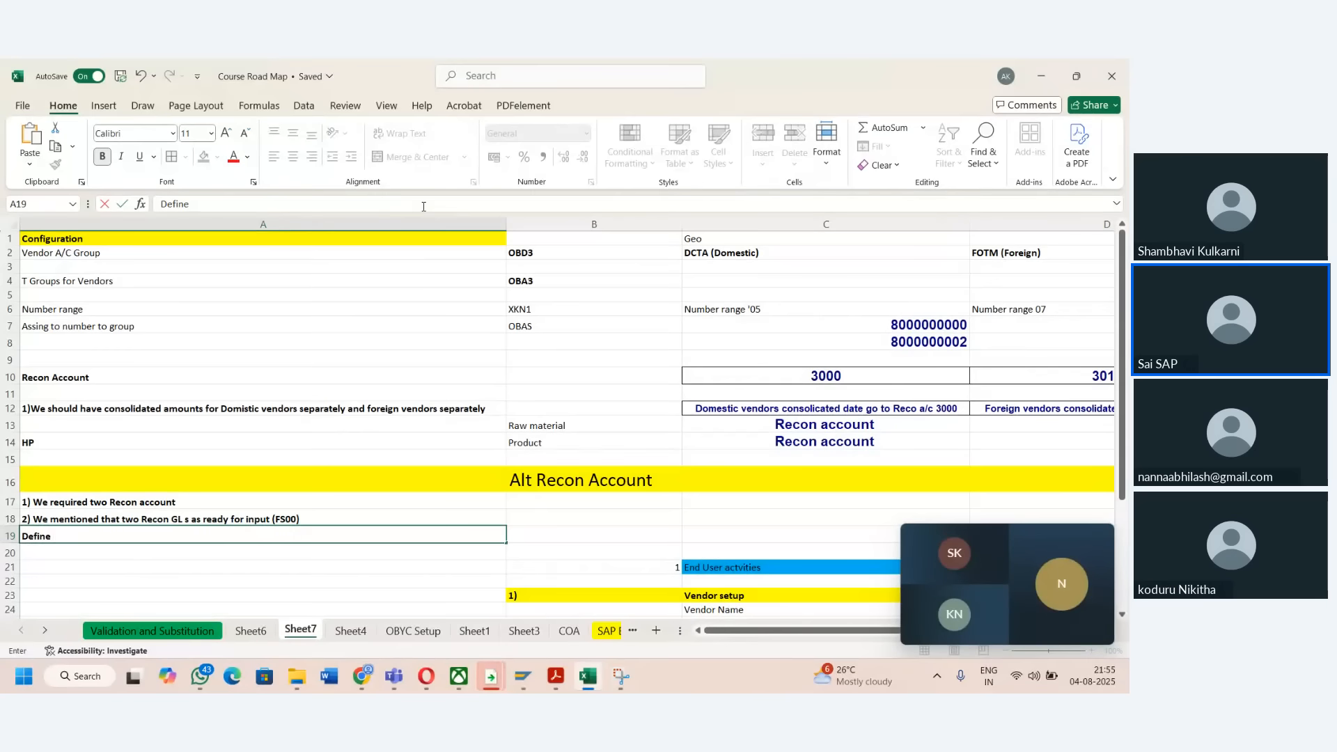
pyautogui.write('twwo GLS as alrea')
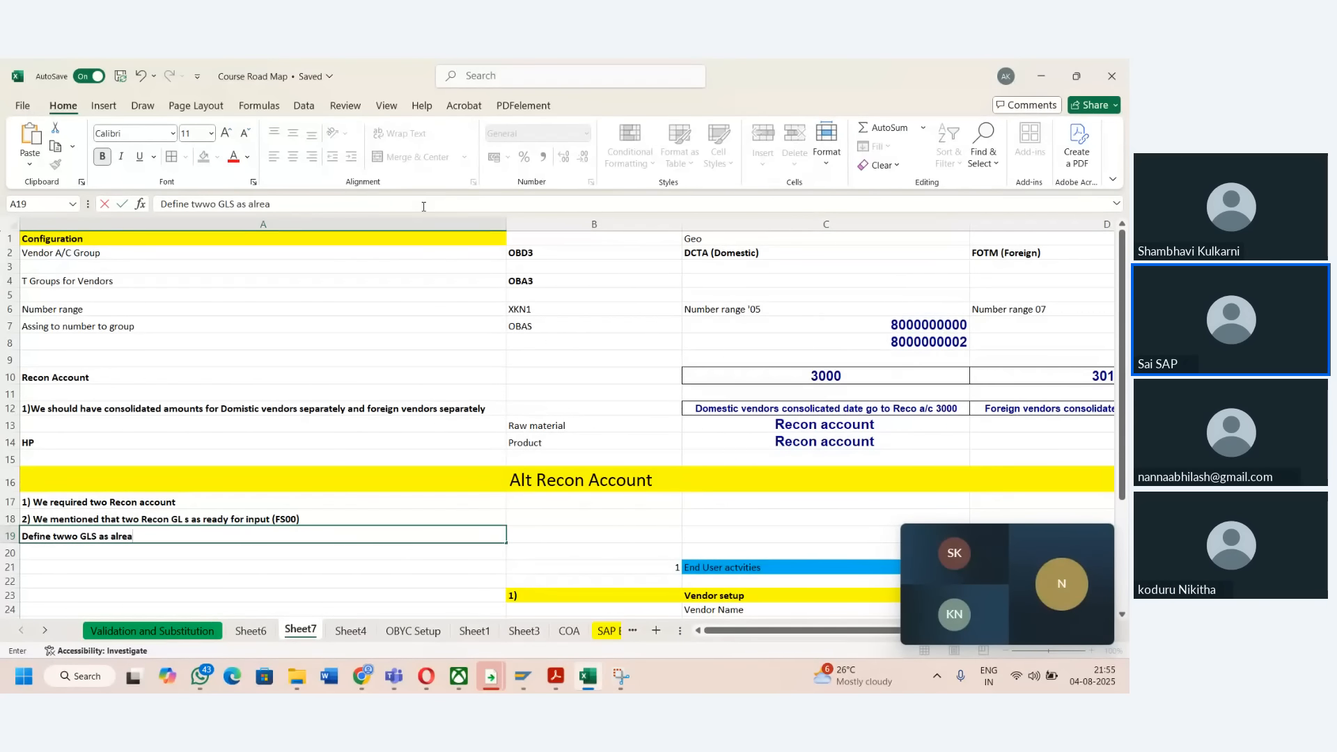
pyautogui.press('BackSpace')
pyautogui.press('BackSpace')
pyautogui.press('BackSpace')
pyautogui.write('tenate recon account')
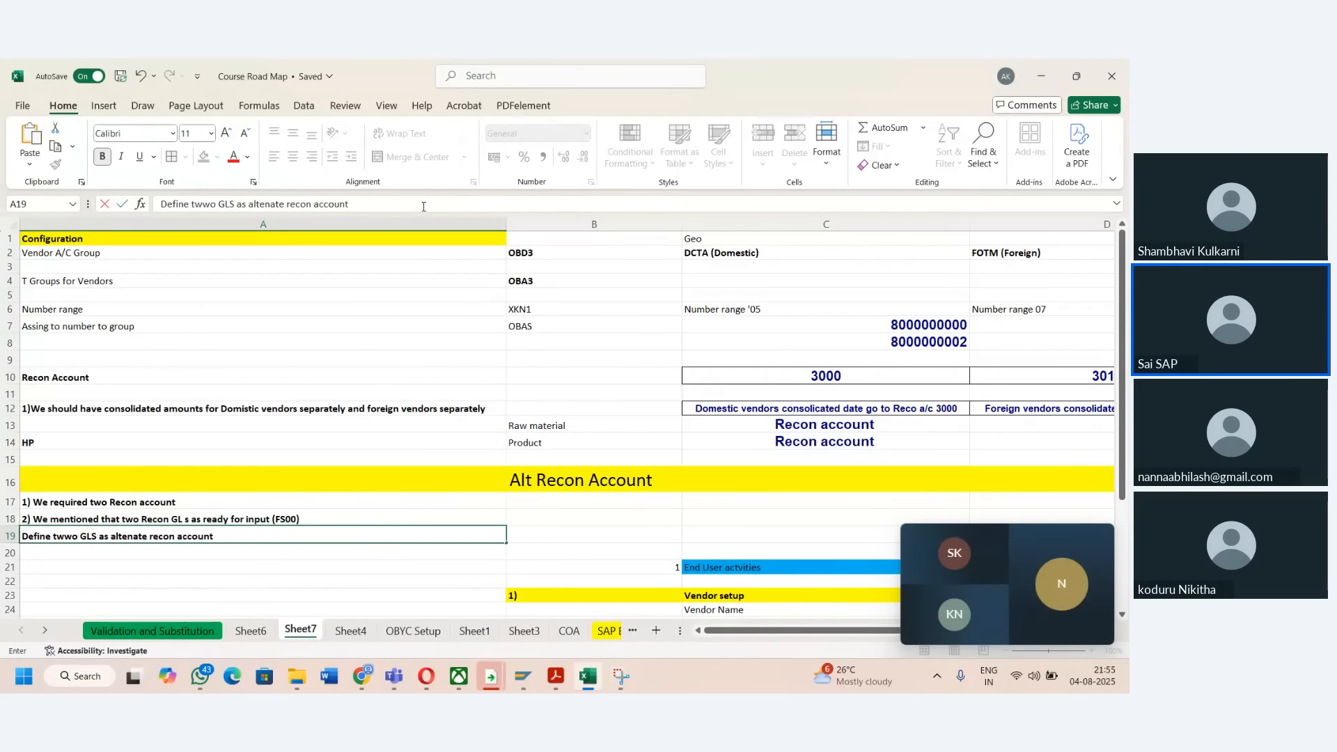
pyautogui.press('Tab')
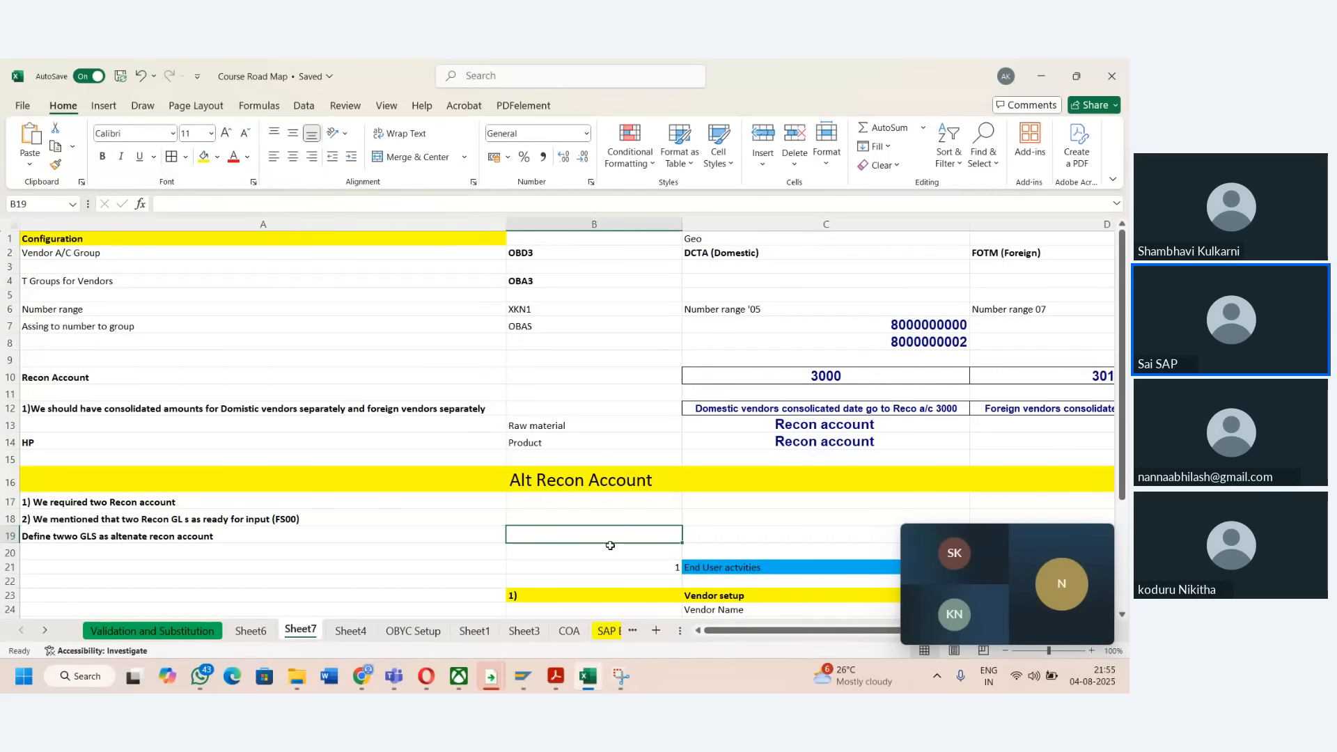
# - Switch to the vendor invoice in SAP, close the list of alternative reconciliation accounts and show the invoice's basic data
pyautogui.moveTo(491, 675)
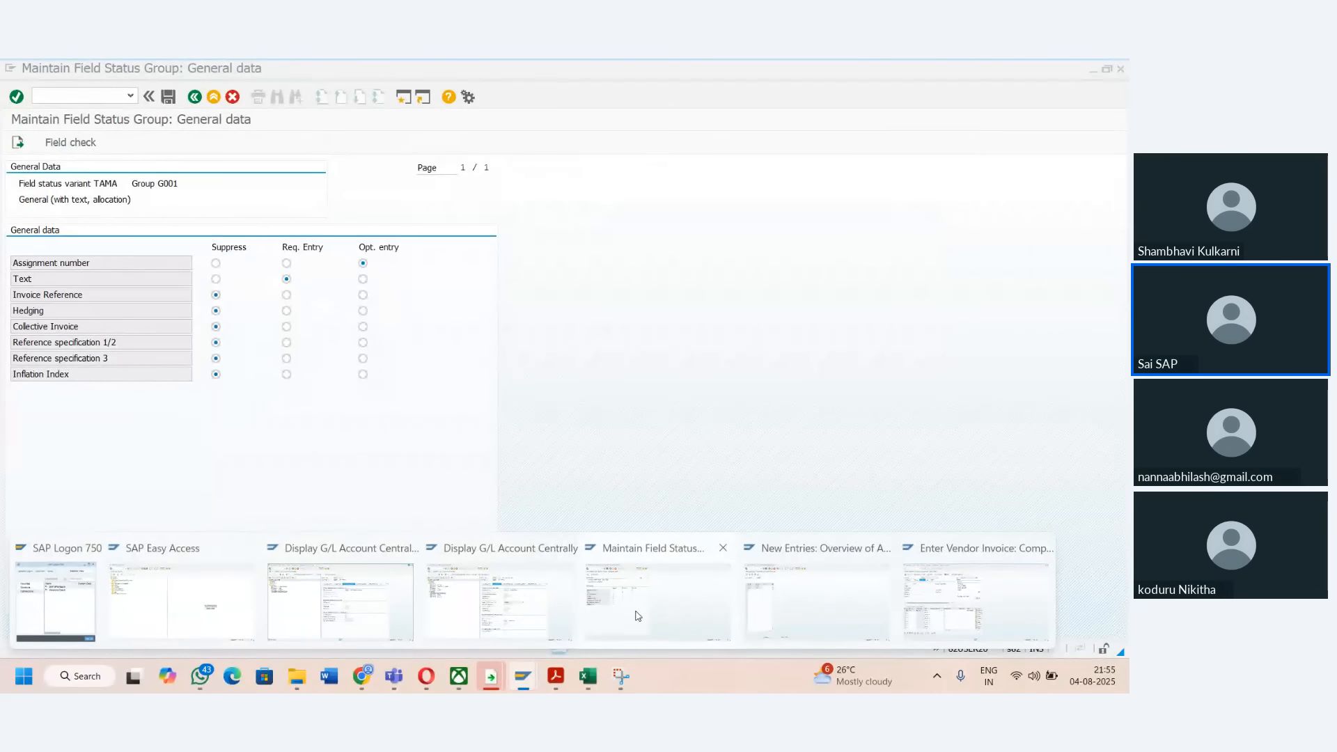
pyautogui.click(974, 600)
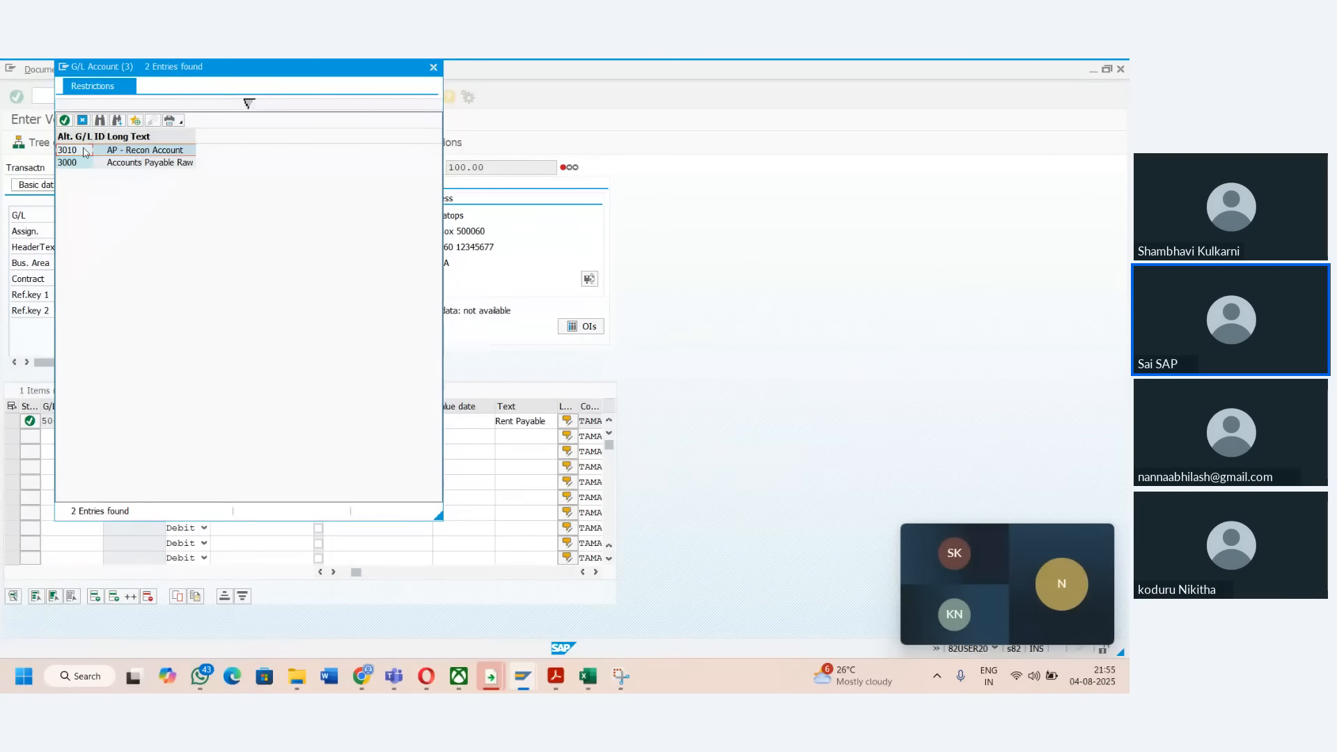
pyautogui.click(434, 68)
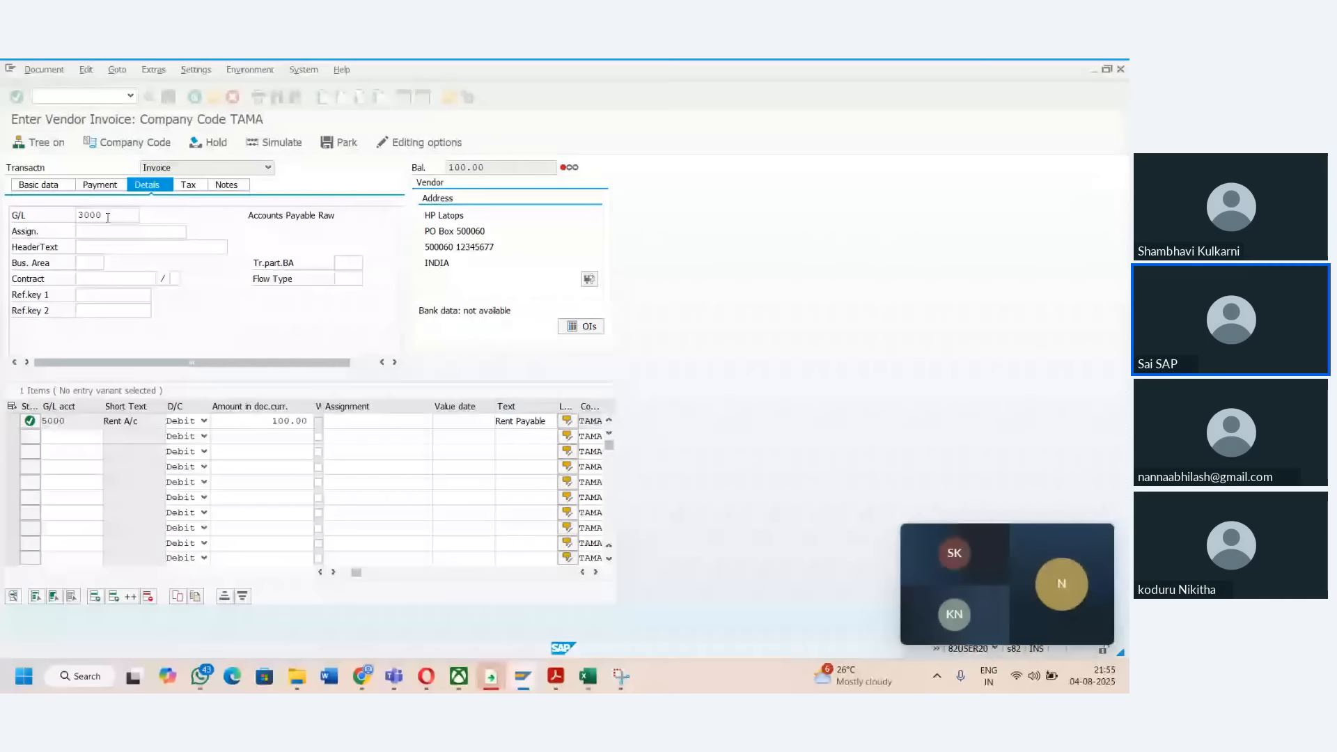
pyautogui.click(55, 188)
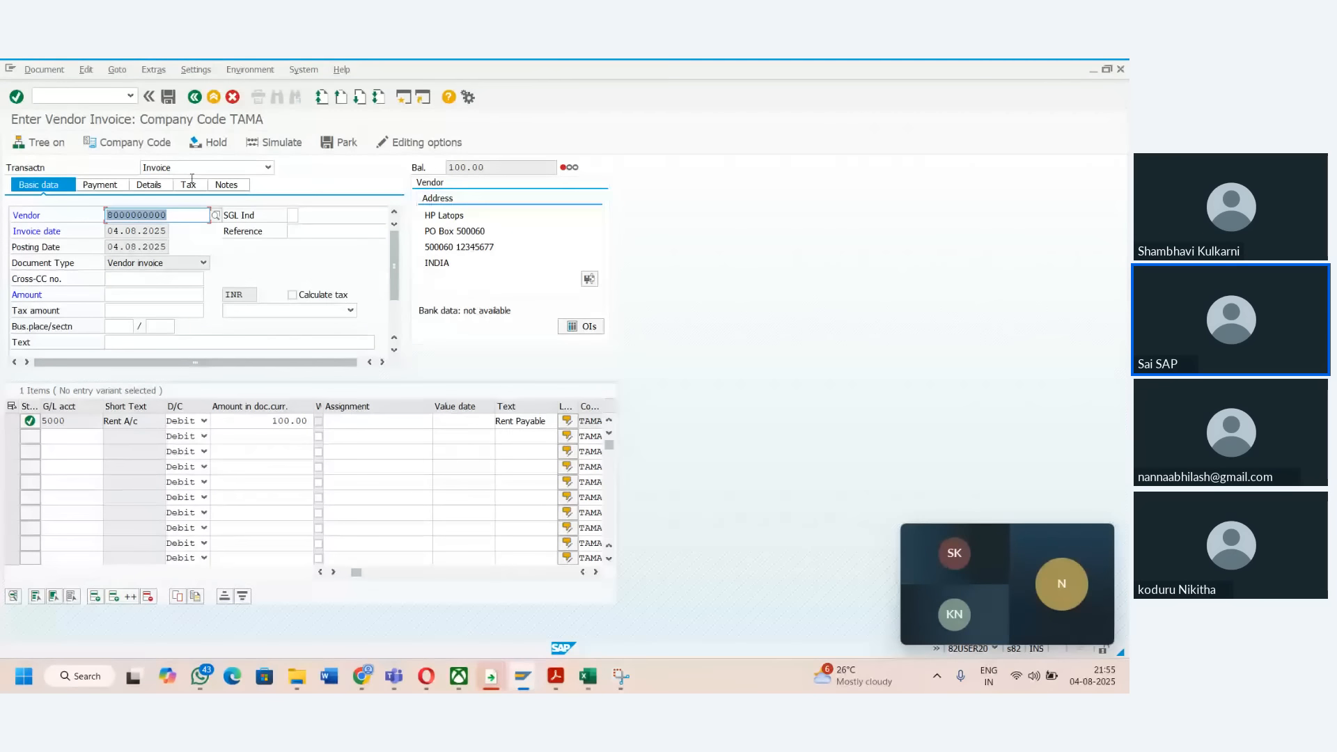
# - Look up the HP Latops vendor's accounting and payment data for company code TAMA in the session showing the field status group, and close it
pyautogui.click(404, 97)
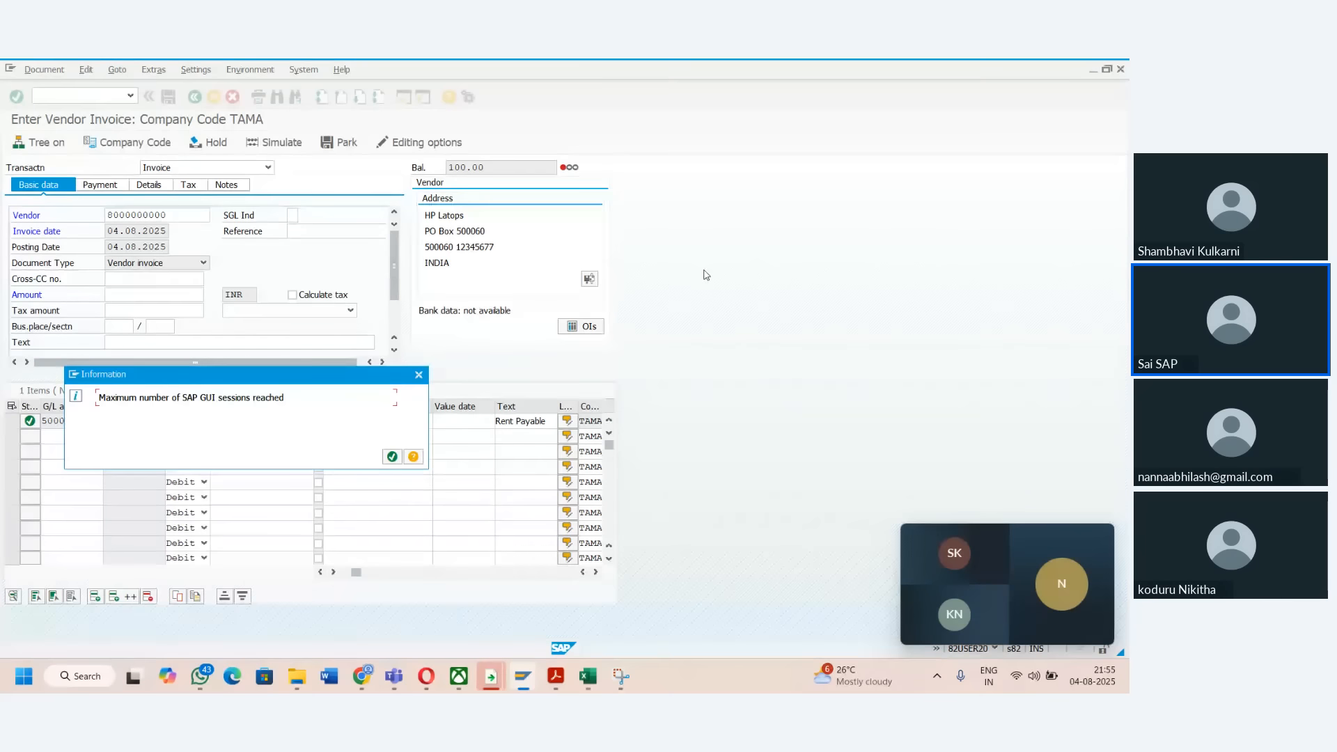
pyautogui.click(392, 457)
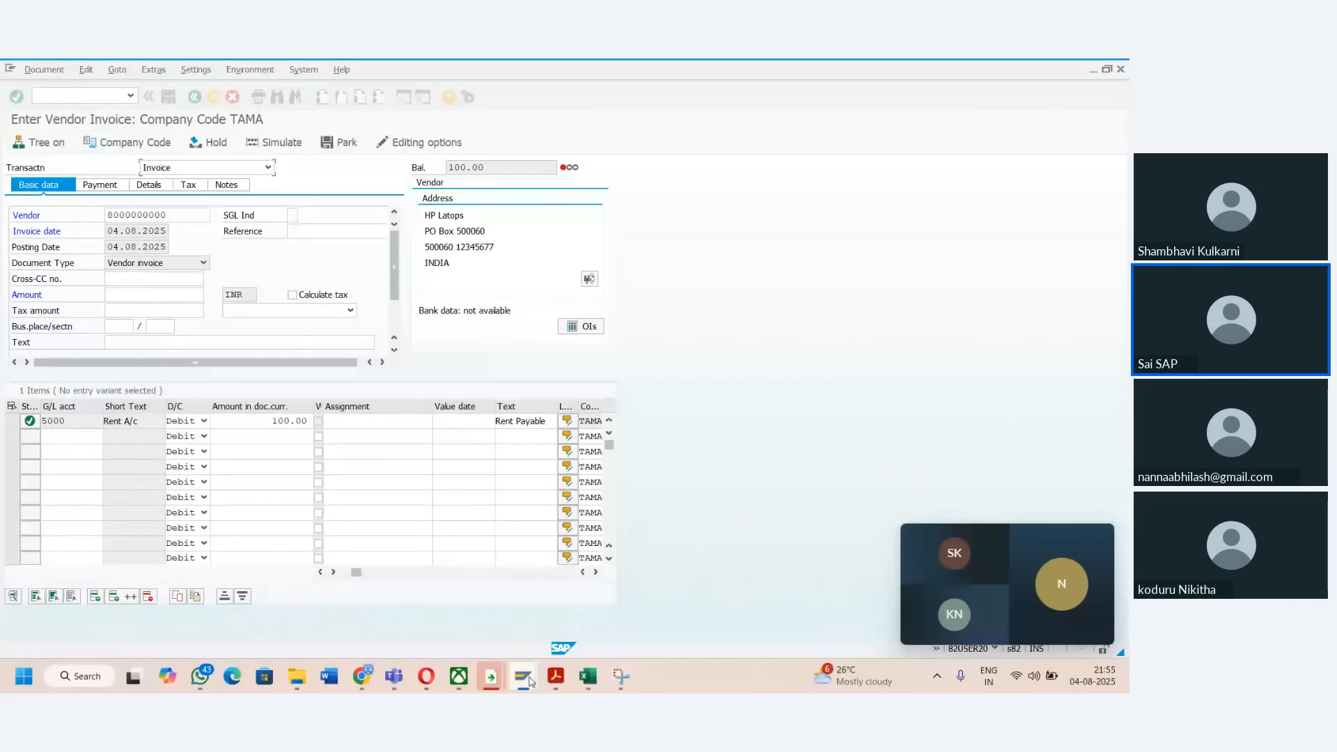
pyautogui.click(626, 599)
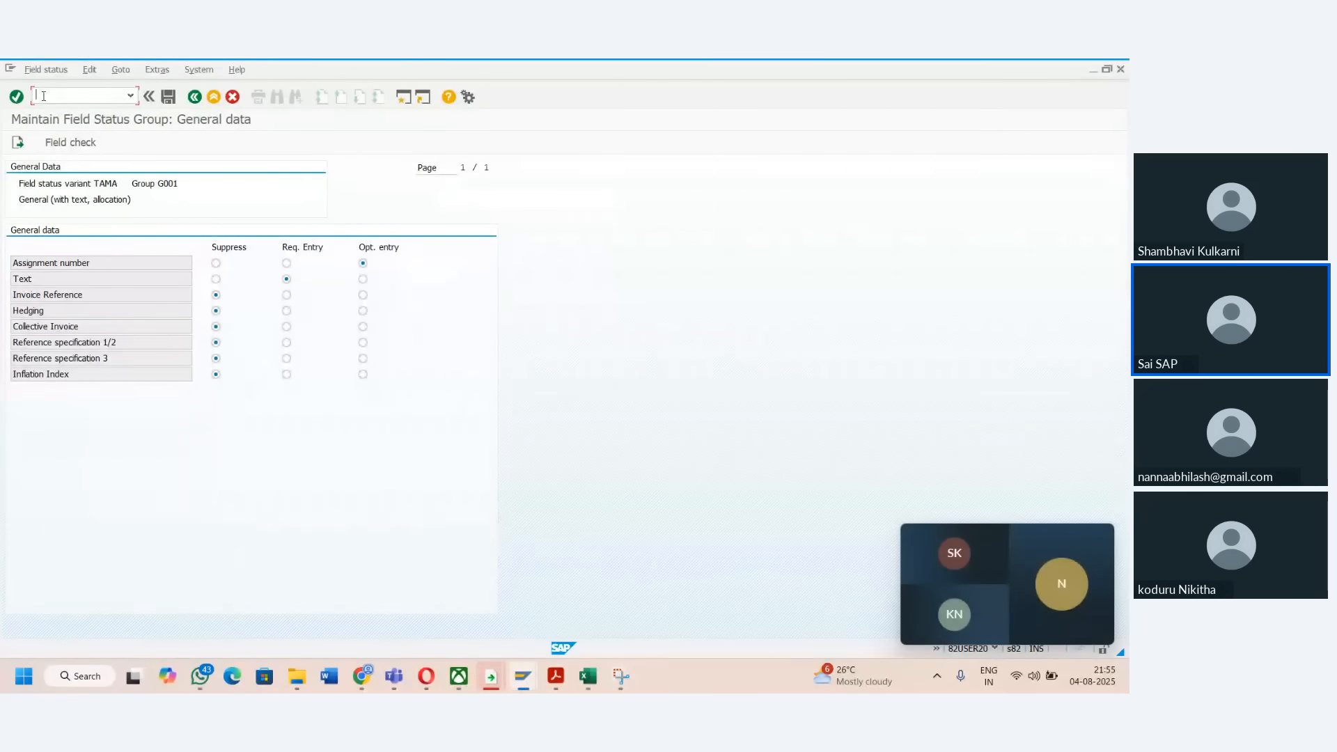
pyautogui.write('/nXK0')
pyautogui.press('Return')
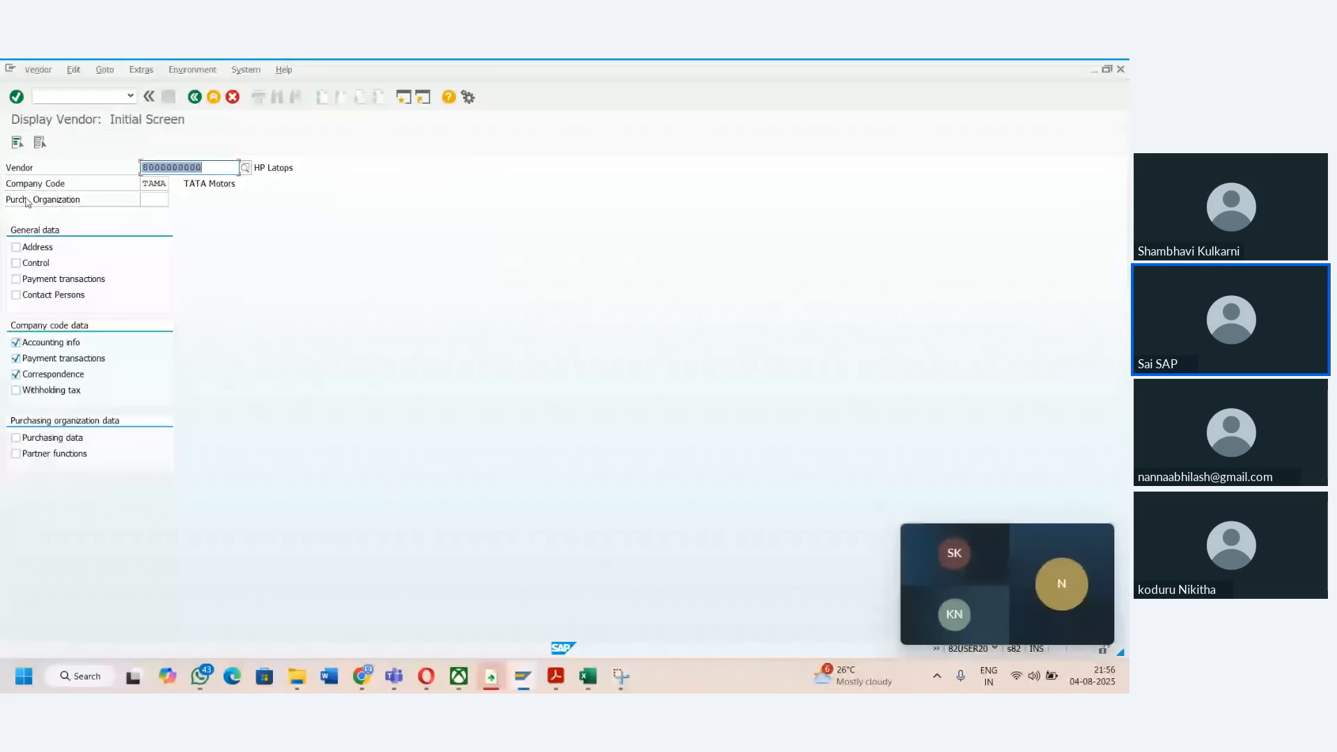
pyautogui.press('Return')
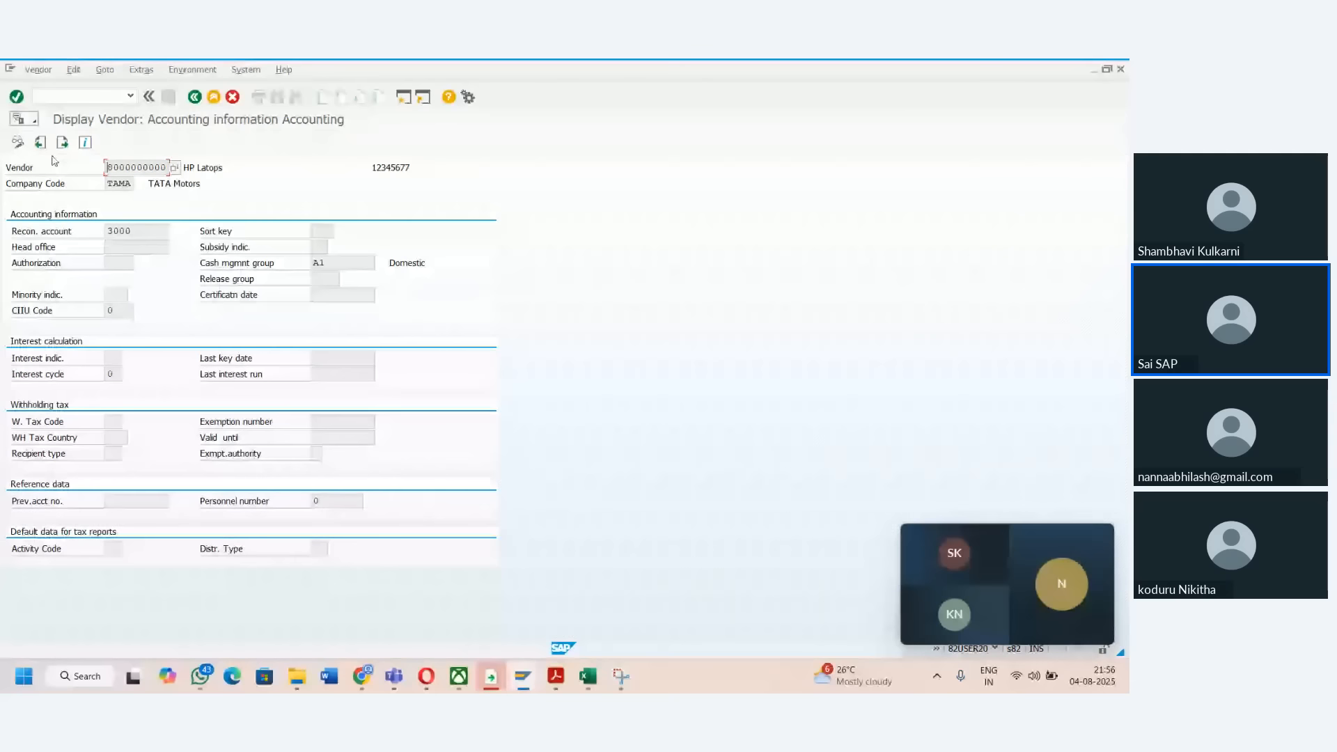
pyautogui.click(62, 142)
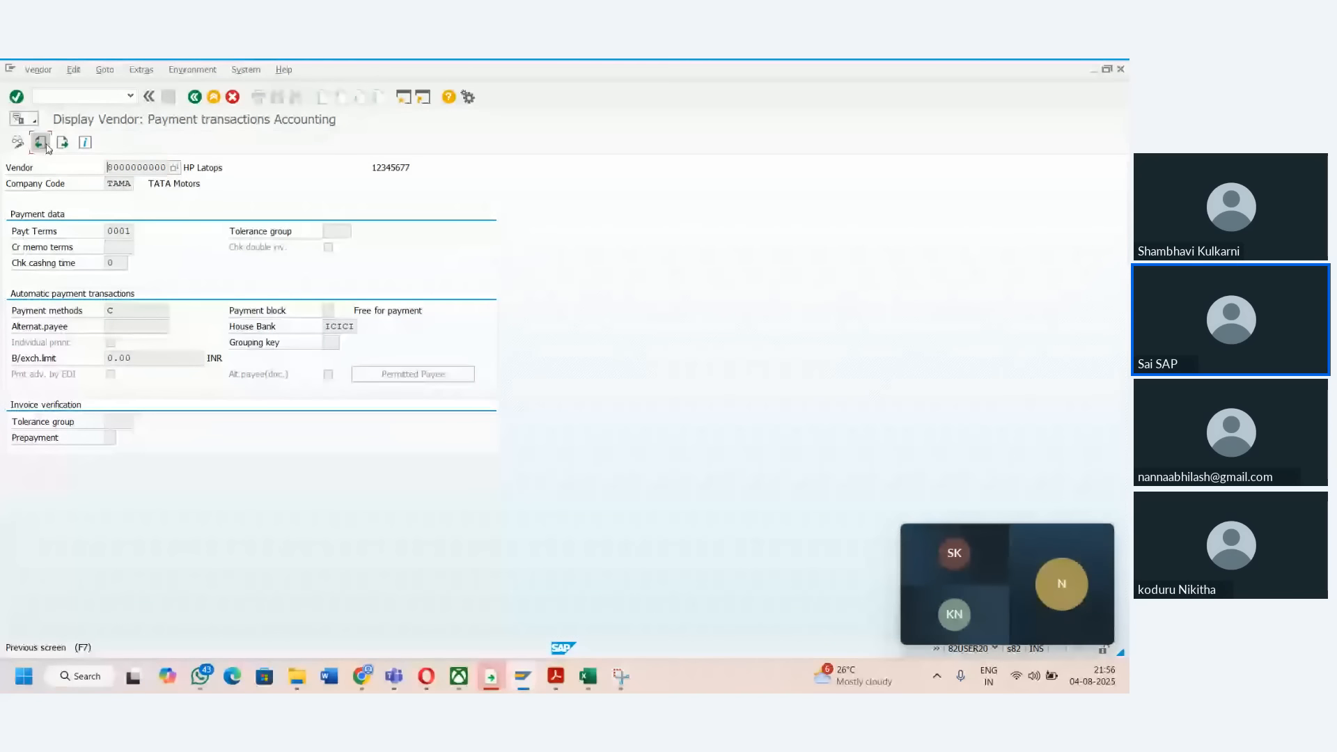
pyautogui.click(46, 145)
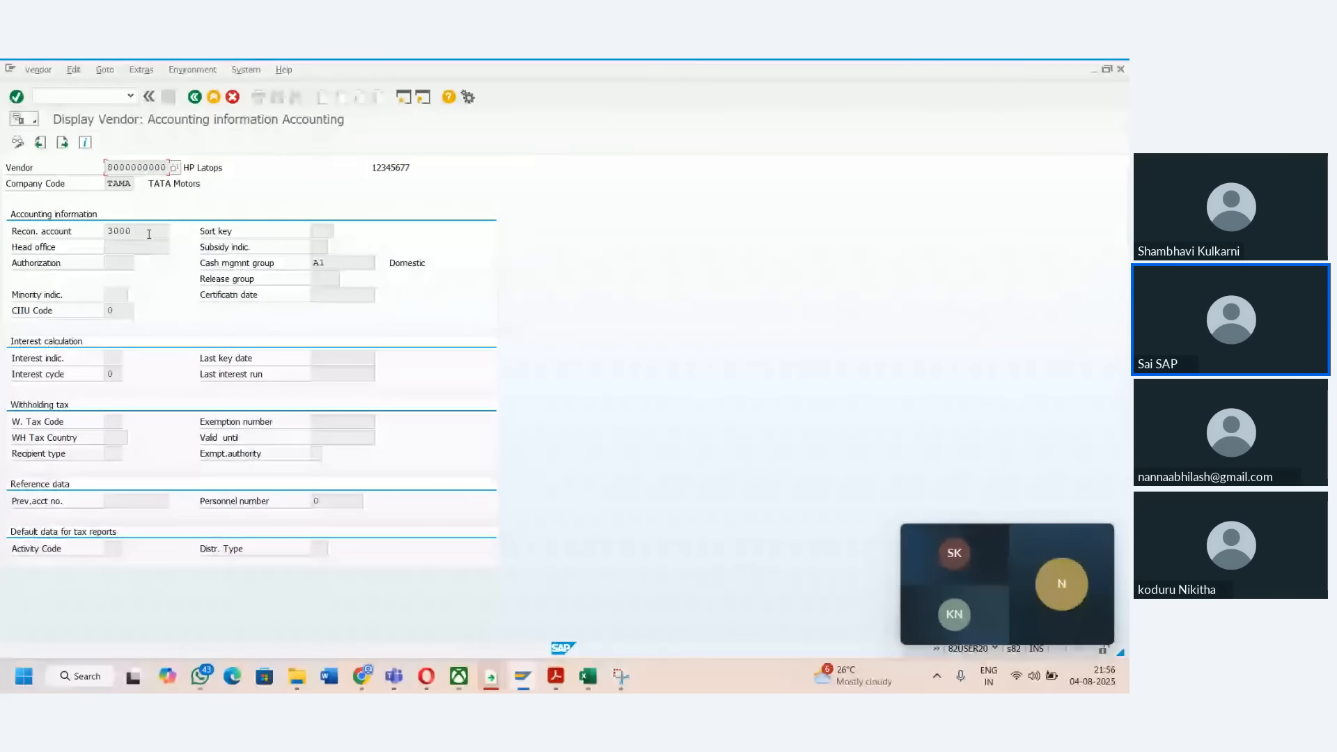
pyautogui.click(1120, 71)
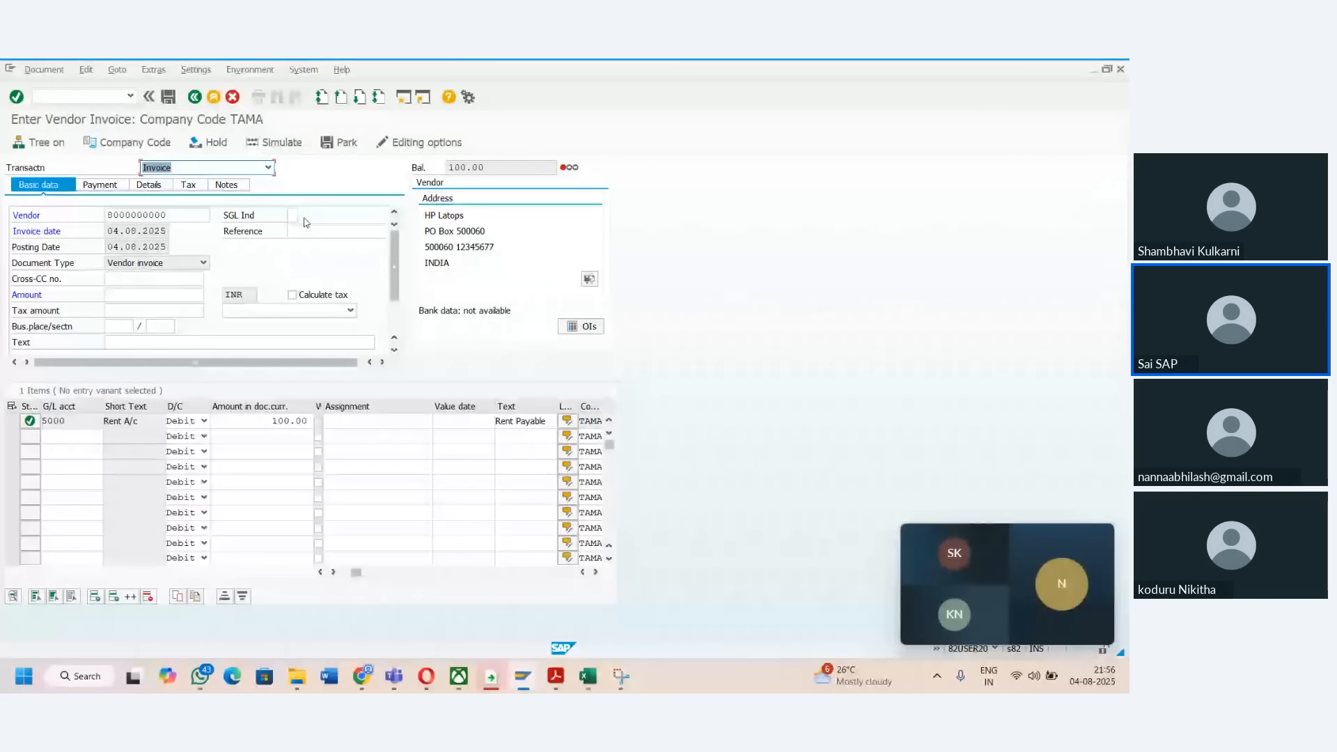
# - Change the vendor's reconciliation G/L account in the invoice details to the alternative account 3010
pyautogui.click(144, 186)
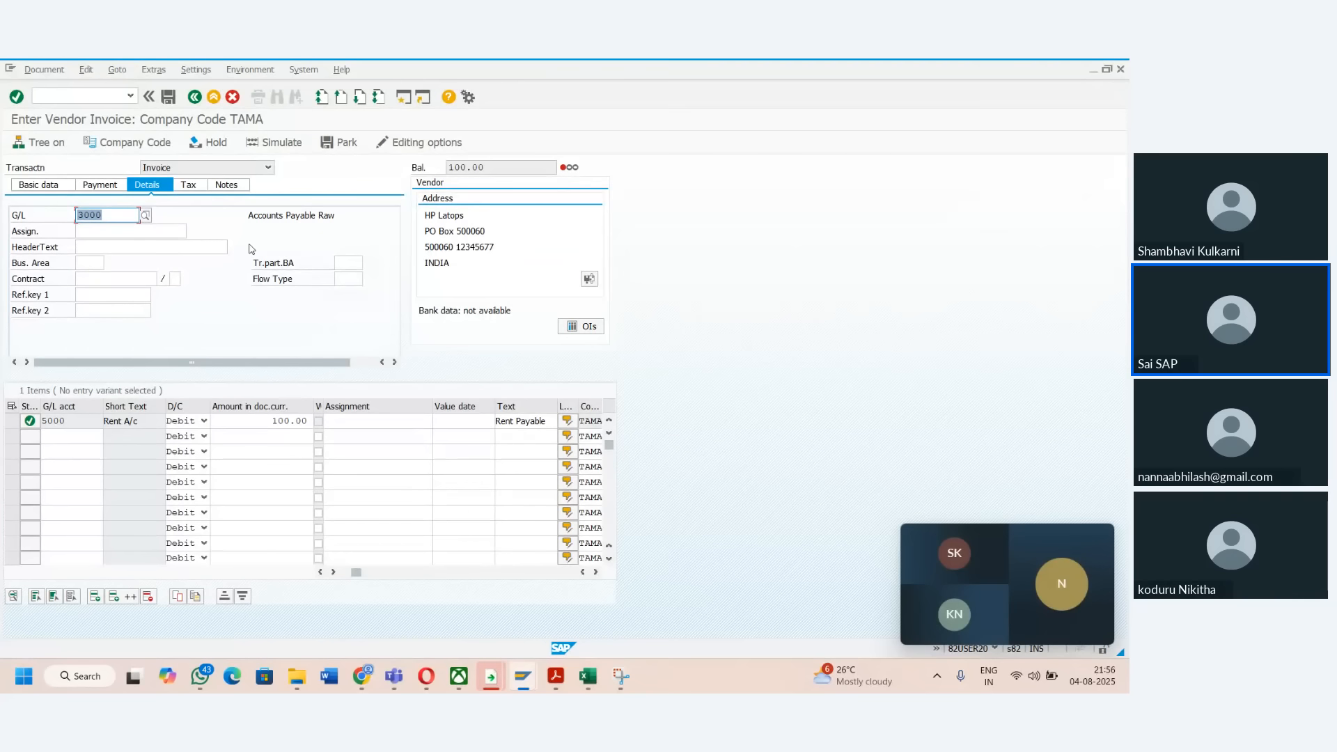
pyautogui.click(144, 215)
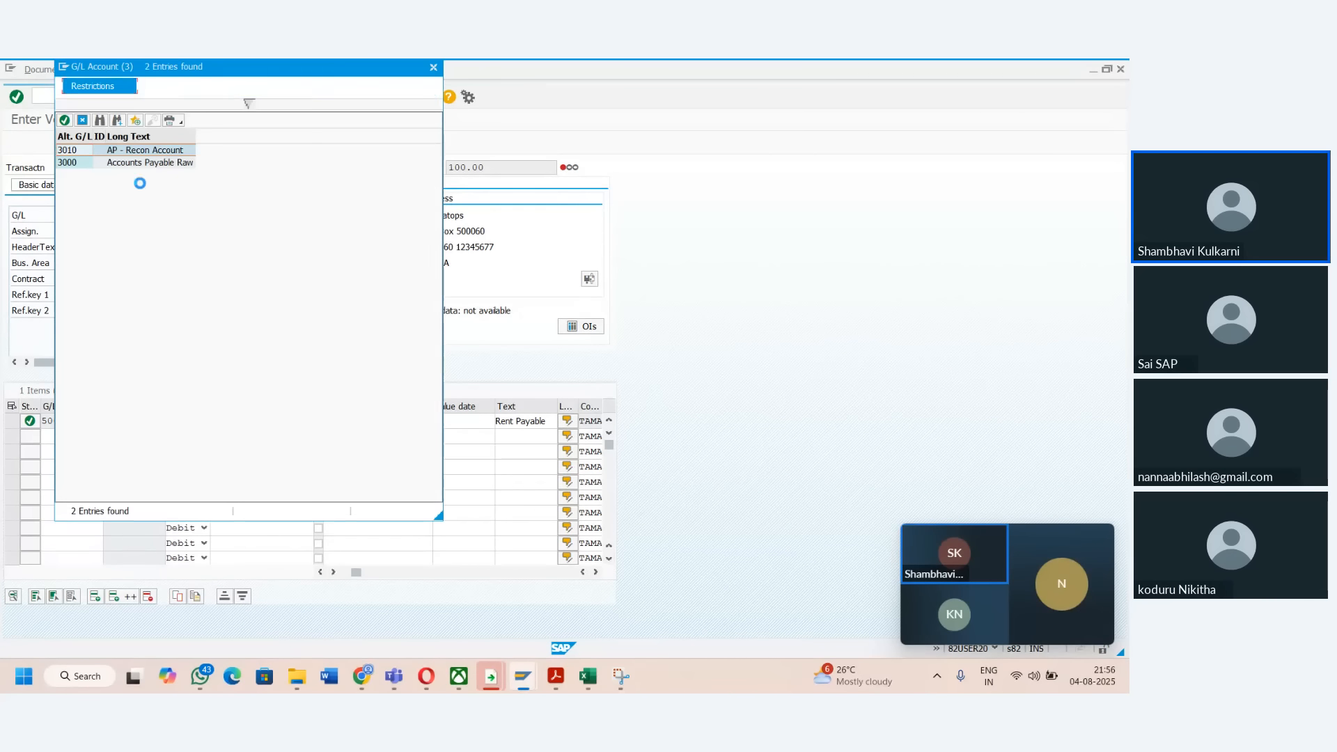
pyautogui.doubleClick(151, 167)
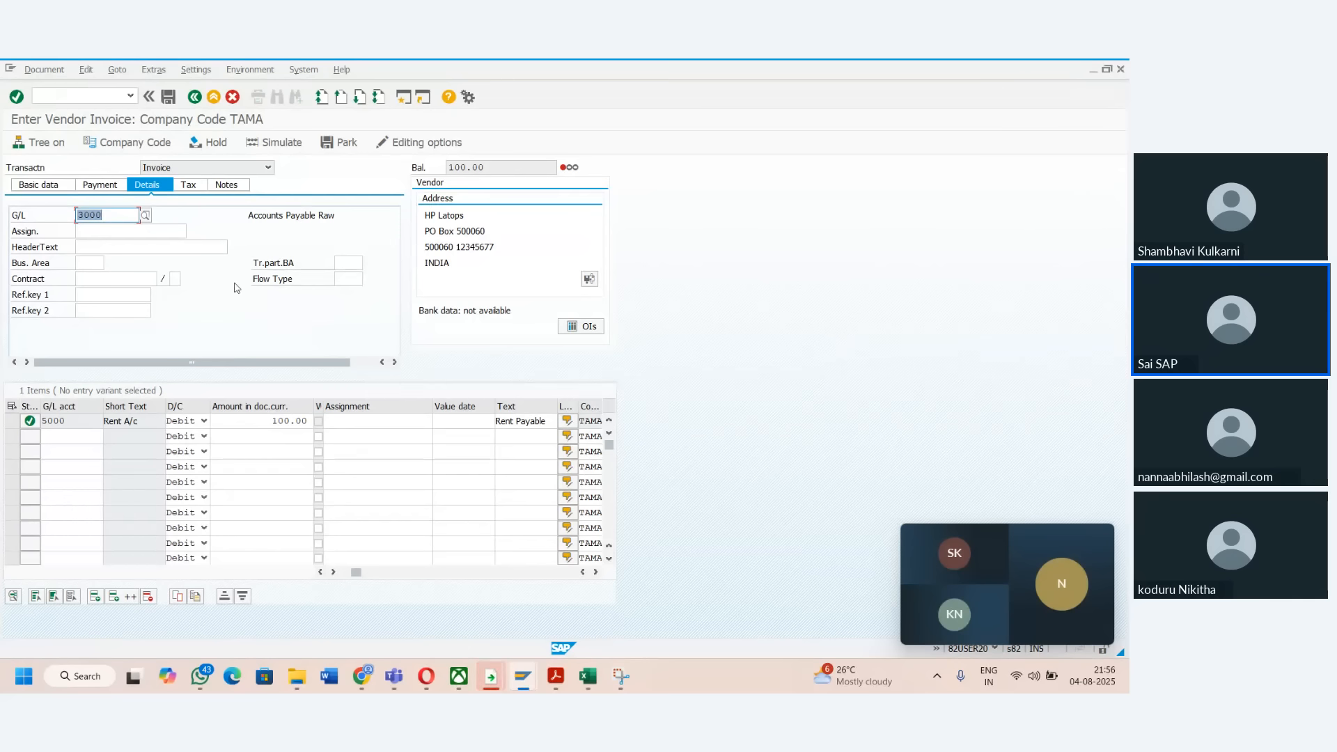
pyautogui.write('3010')
pyautogui.press('Return')
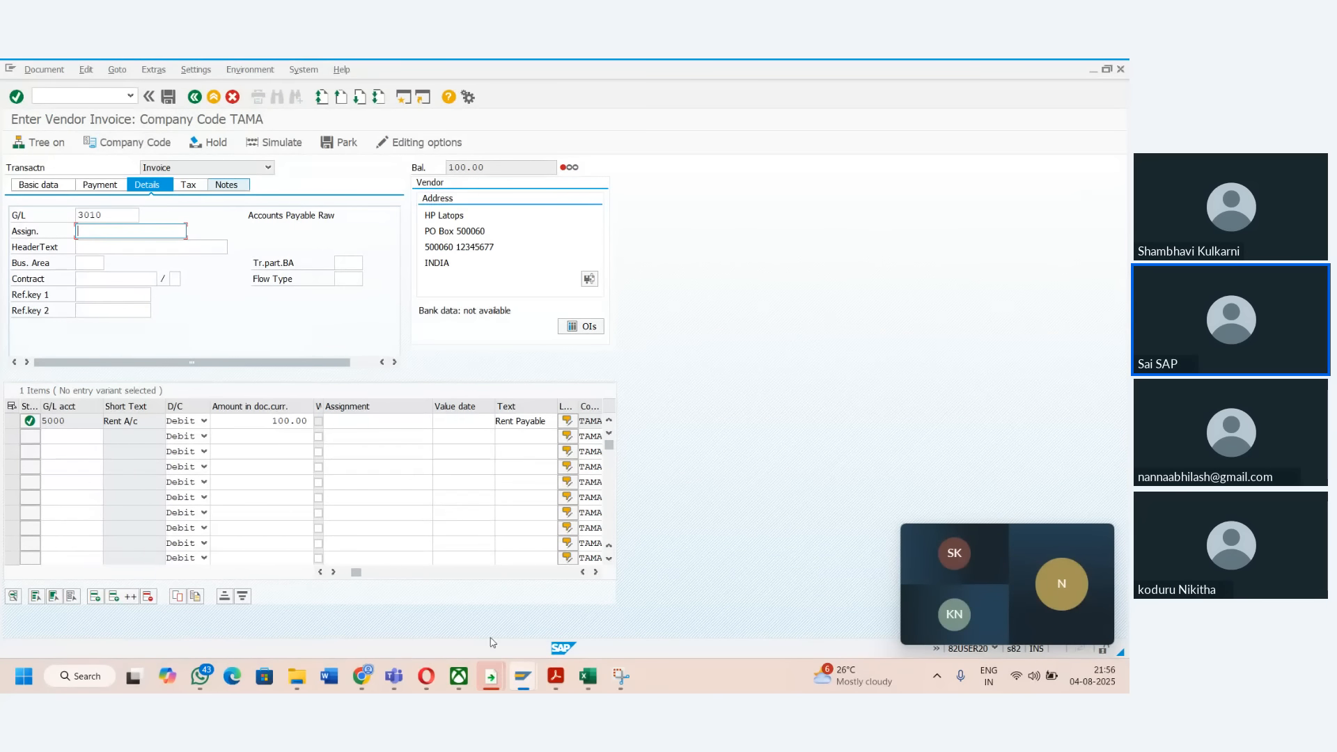
# - Switch to the SAP FICO meeting in Chrome by way of the Course Road Map workbook
pyautogui.click(588, 676)
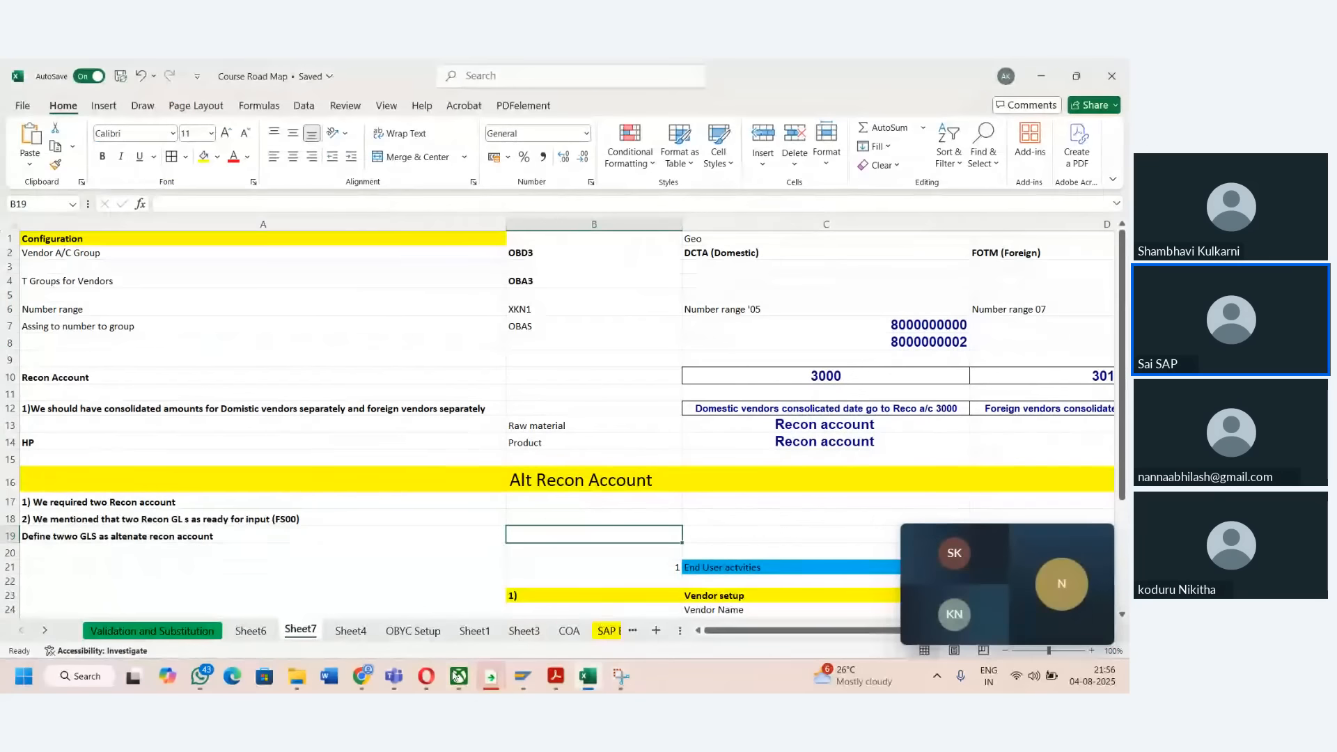
pyautogui.moveTo(362, 676)
pyautogui.click(239, 596)
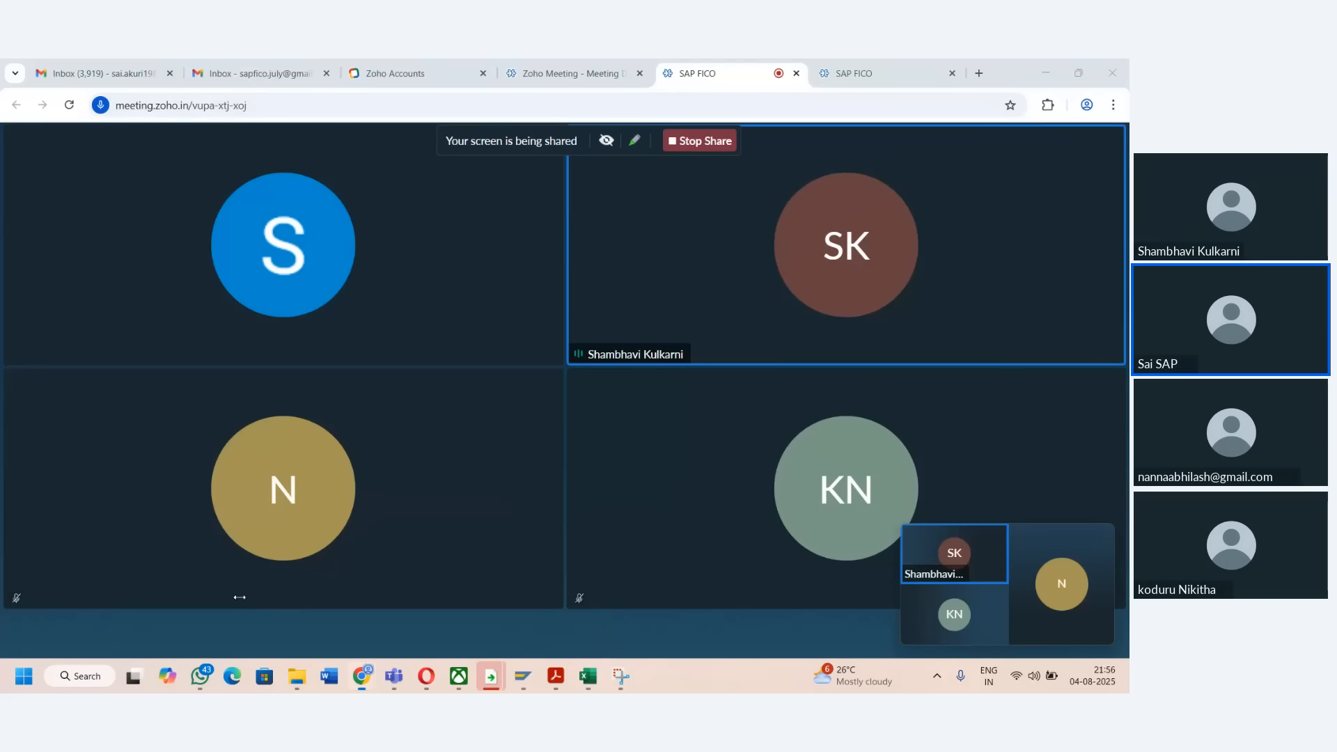